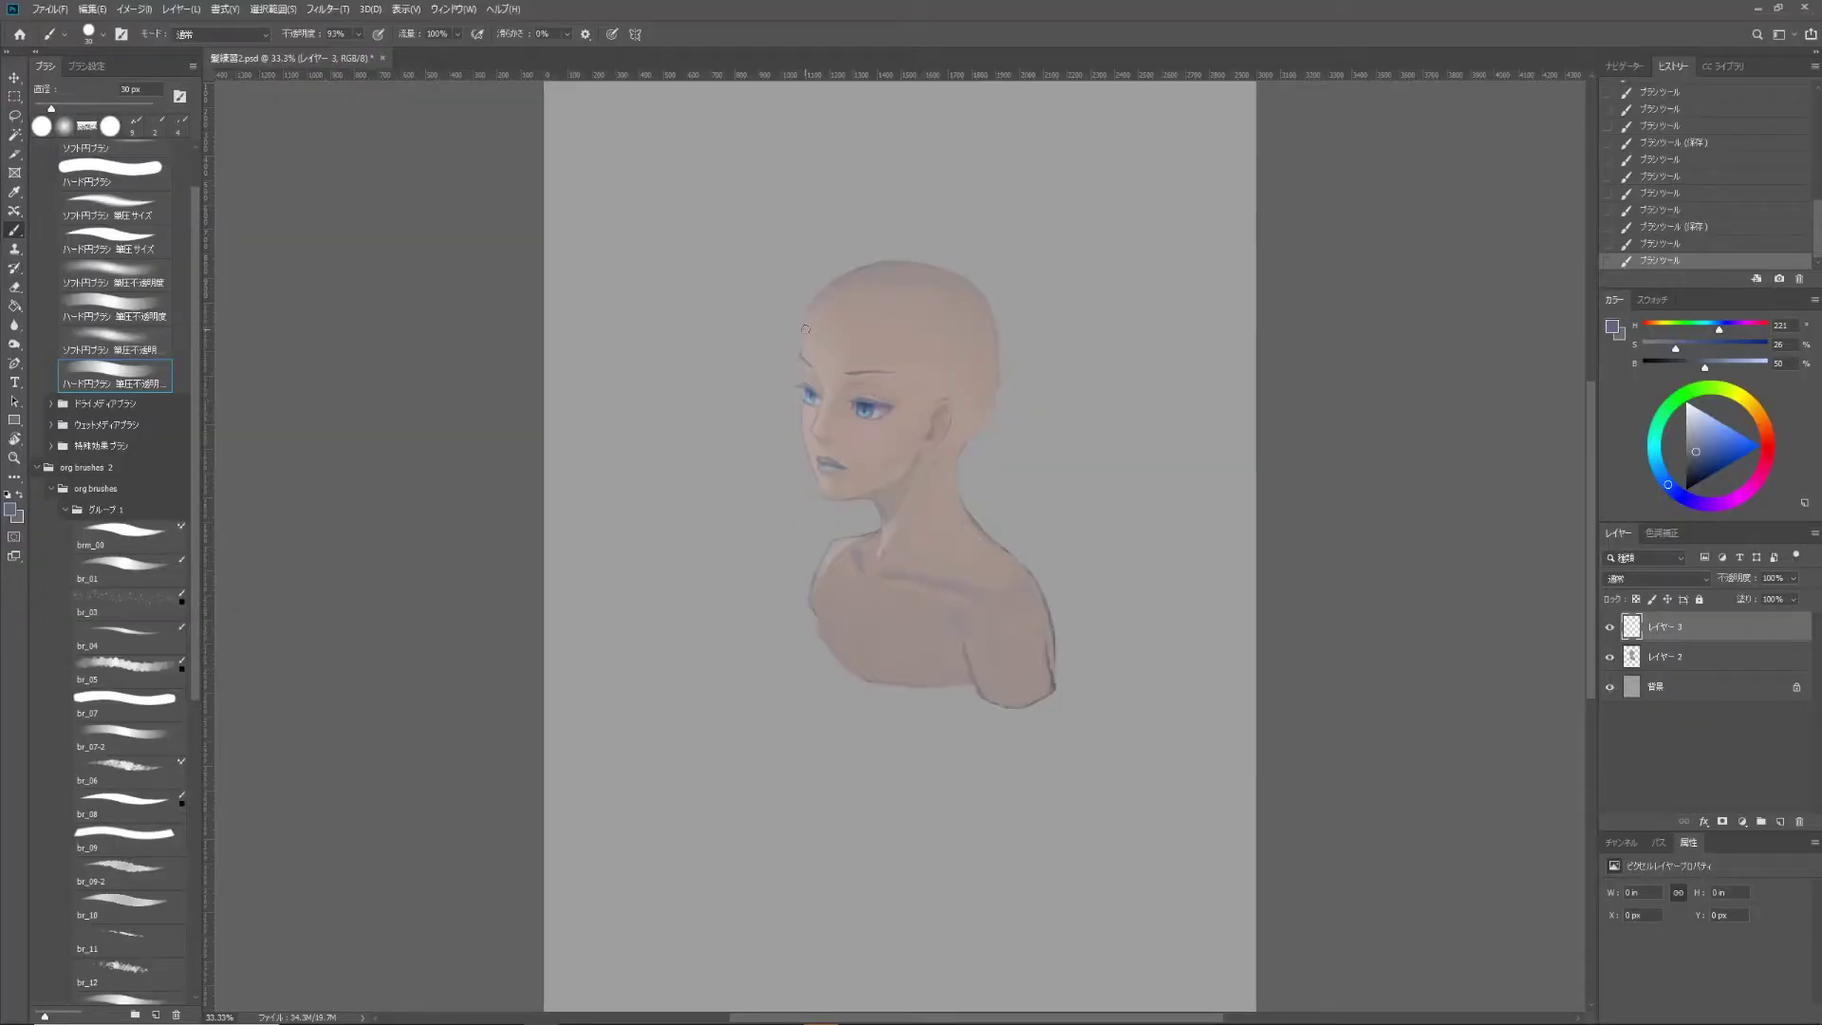
Mark the hairline with a dark-blue brush stroke across the forehead on Layer 3
mouse_move(800, 335)
mouse_down()
mouse_move(916, 323)
mouse_move(914, 458)
mouse_up()
Sketch the hair outline and fill the crown and right side with dark-blue curls
drag(919, 254, 800, 327)
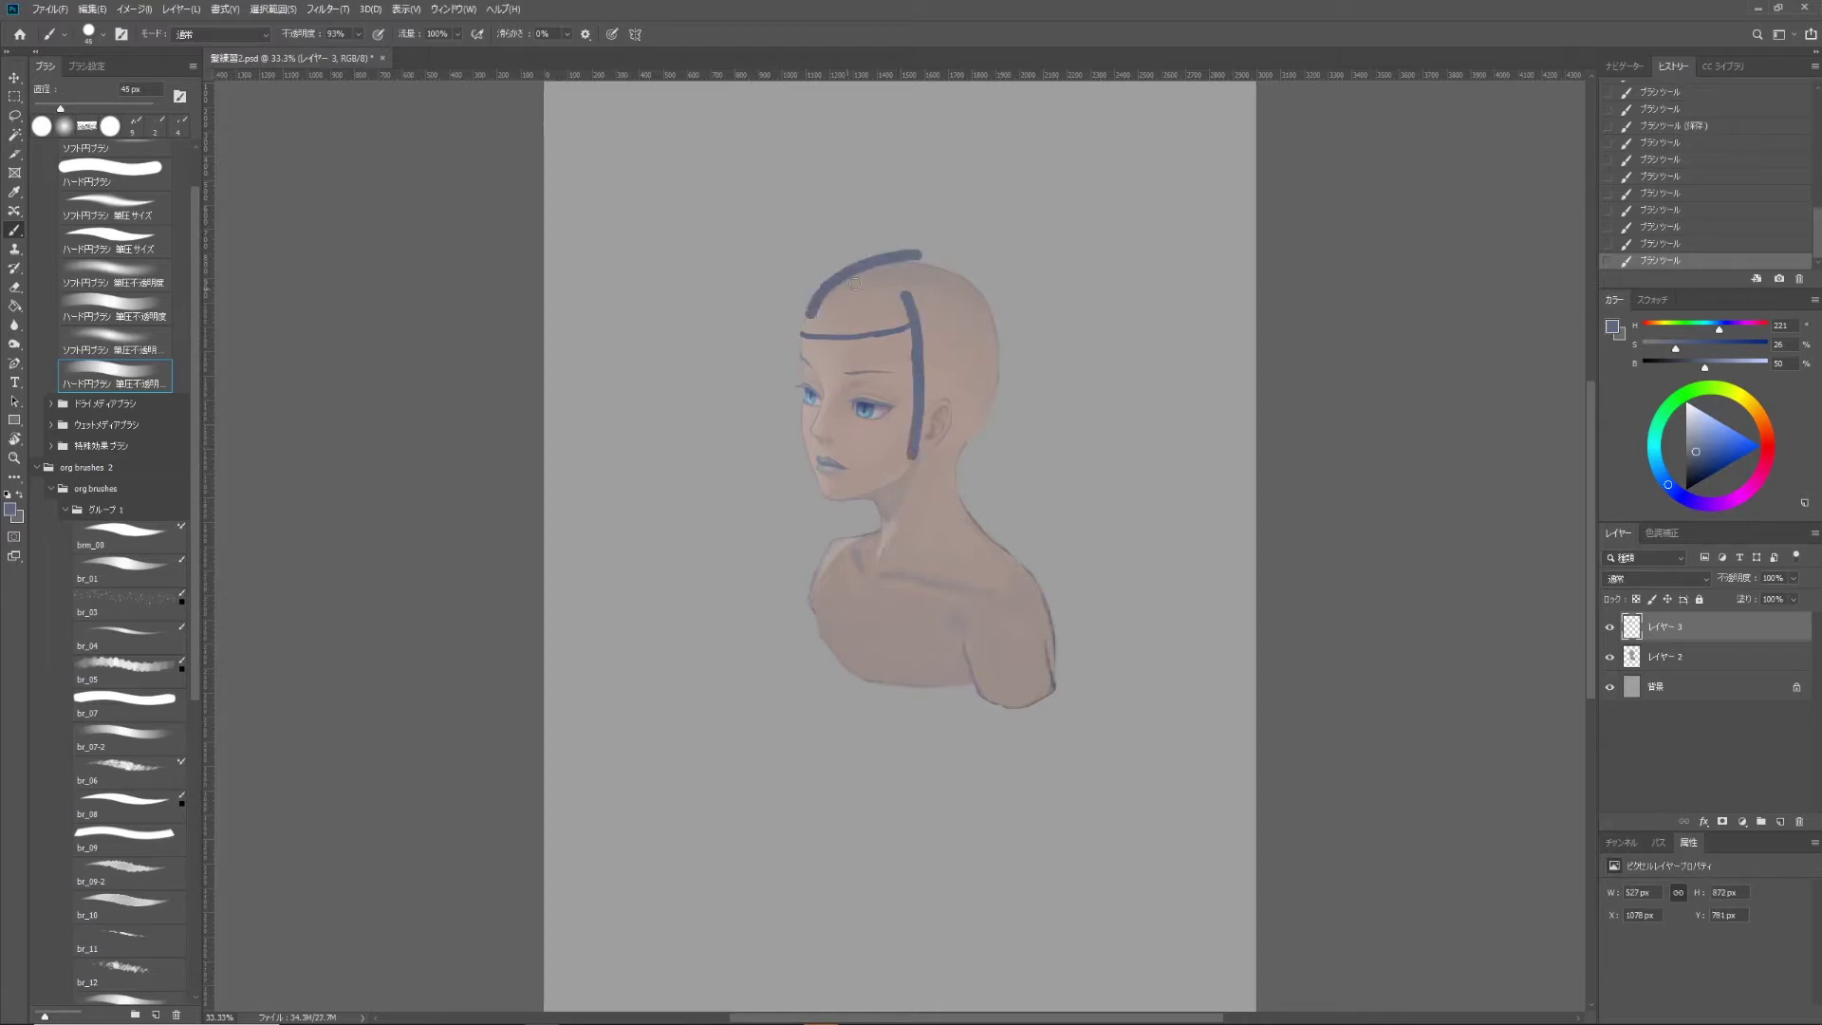
mouse_move(882, 267)
mouse_down()
mouse_move(816, 327)
mouse_move(987, 275)
mouse_move(891, 257)
mouse_move(996, 332)
mouse_up()
key(])
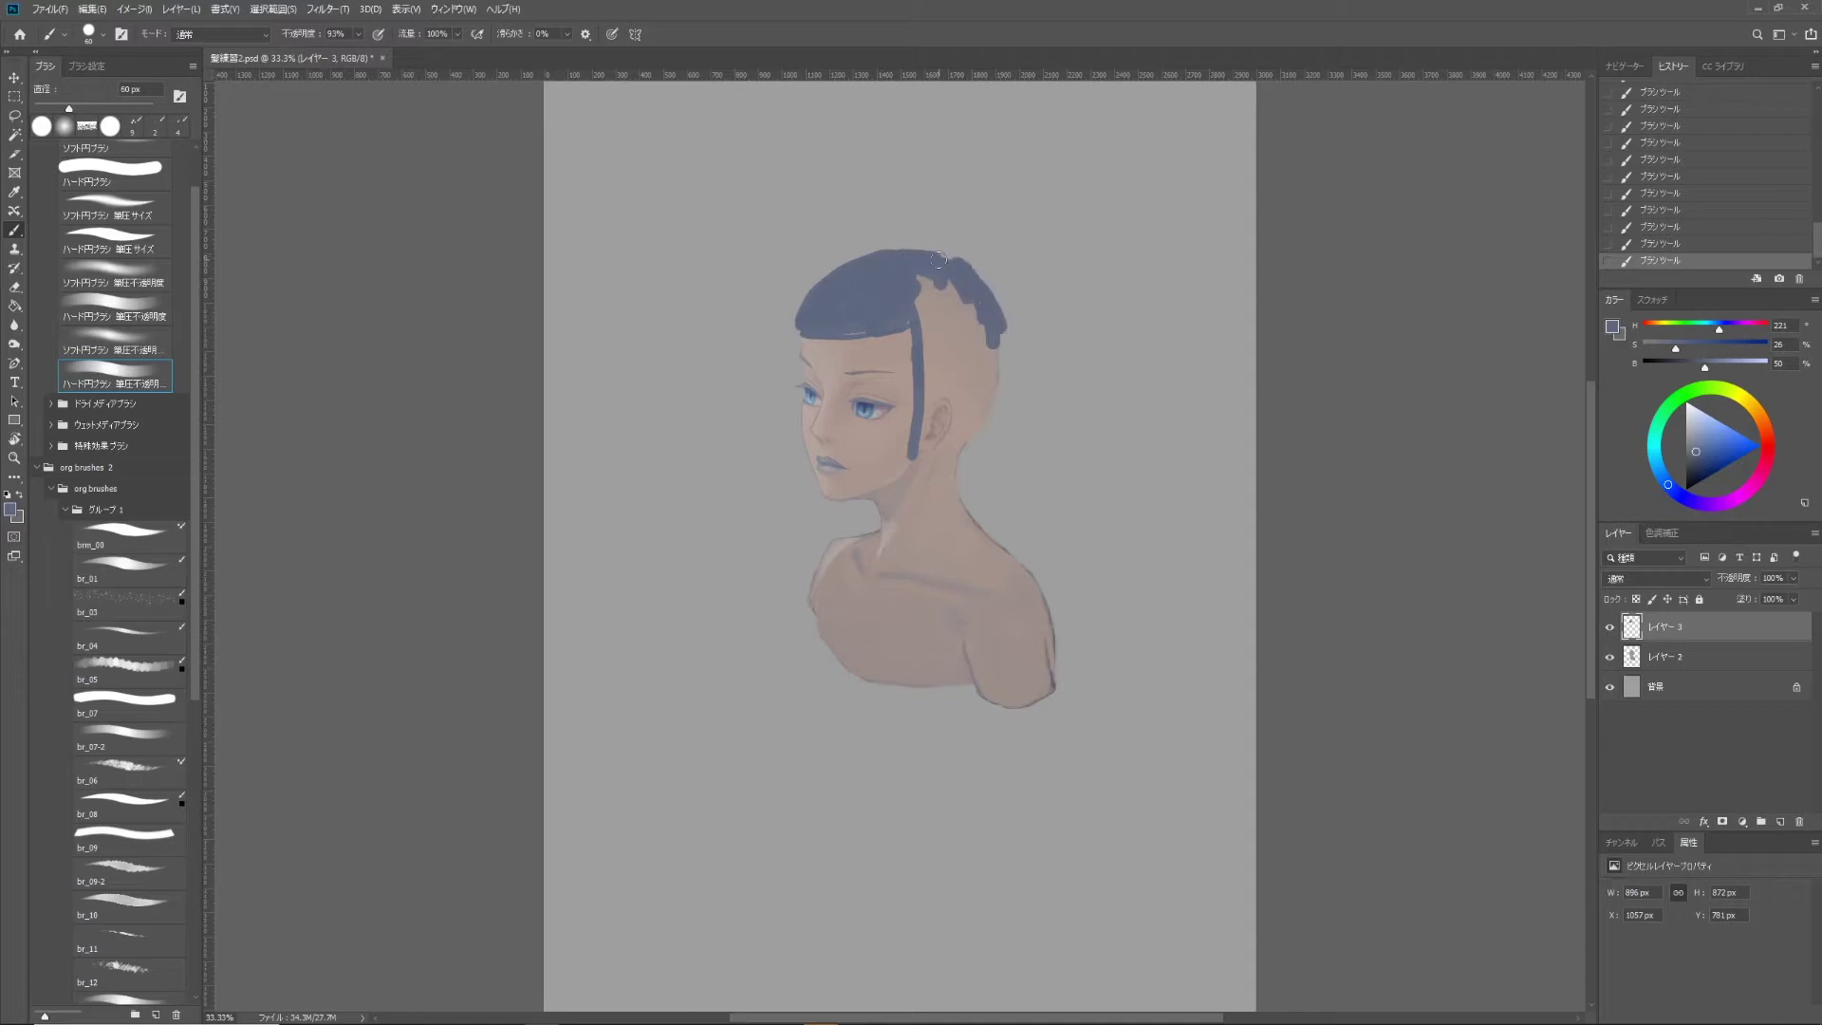
drag(944, 254, 994, 412)
key([)
mouse_move(954, 311)
mouse_down()
mouse_move(977, 408)
mouse_move(925, 460)
mouse_up()
key([)
Trim the forehead hair edge and paint long curly strands down the left face and shoulders
key(e)
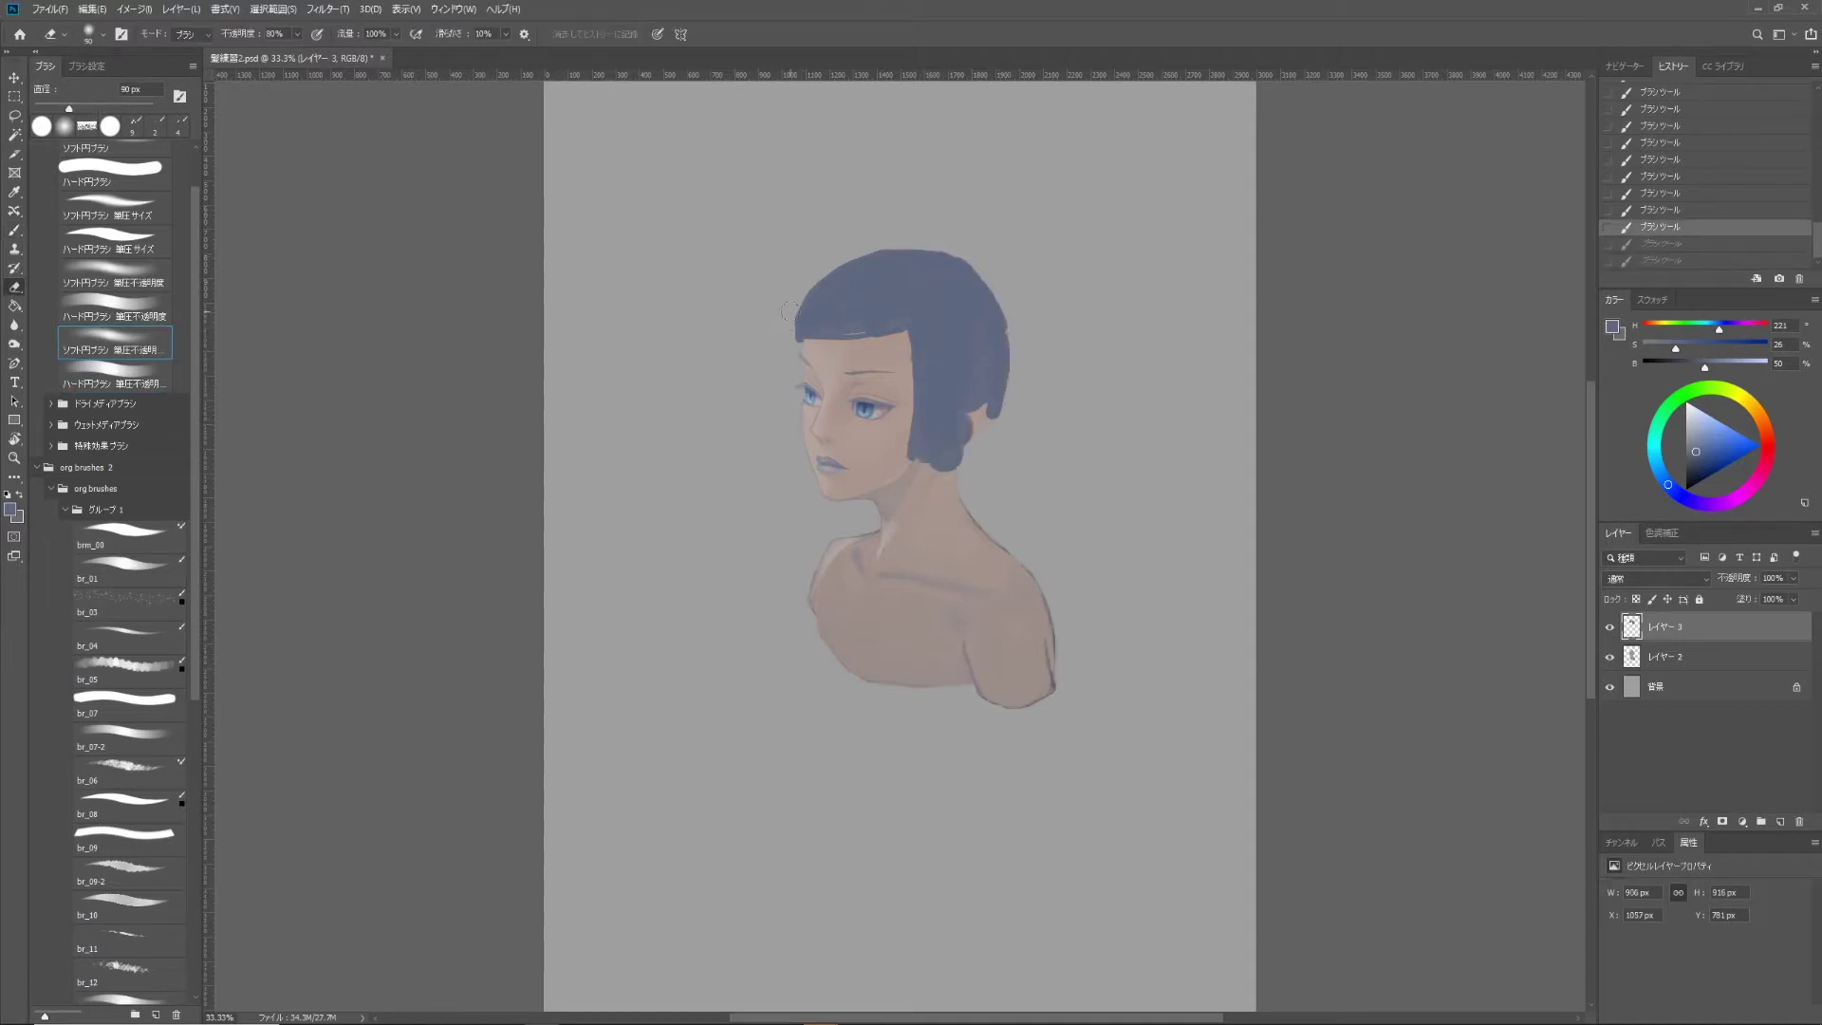
key([)
drag(802, 328, 800, 498)
key(b)
key(])
key(])
drag(795, 431, 801, 521)
drag(801, 465, 795, 539)
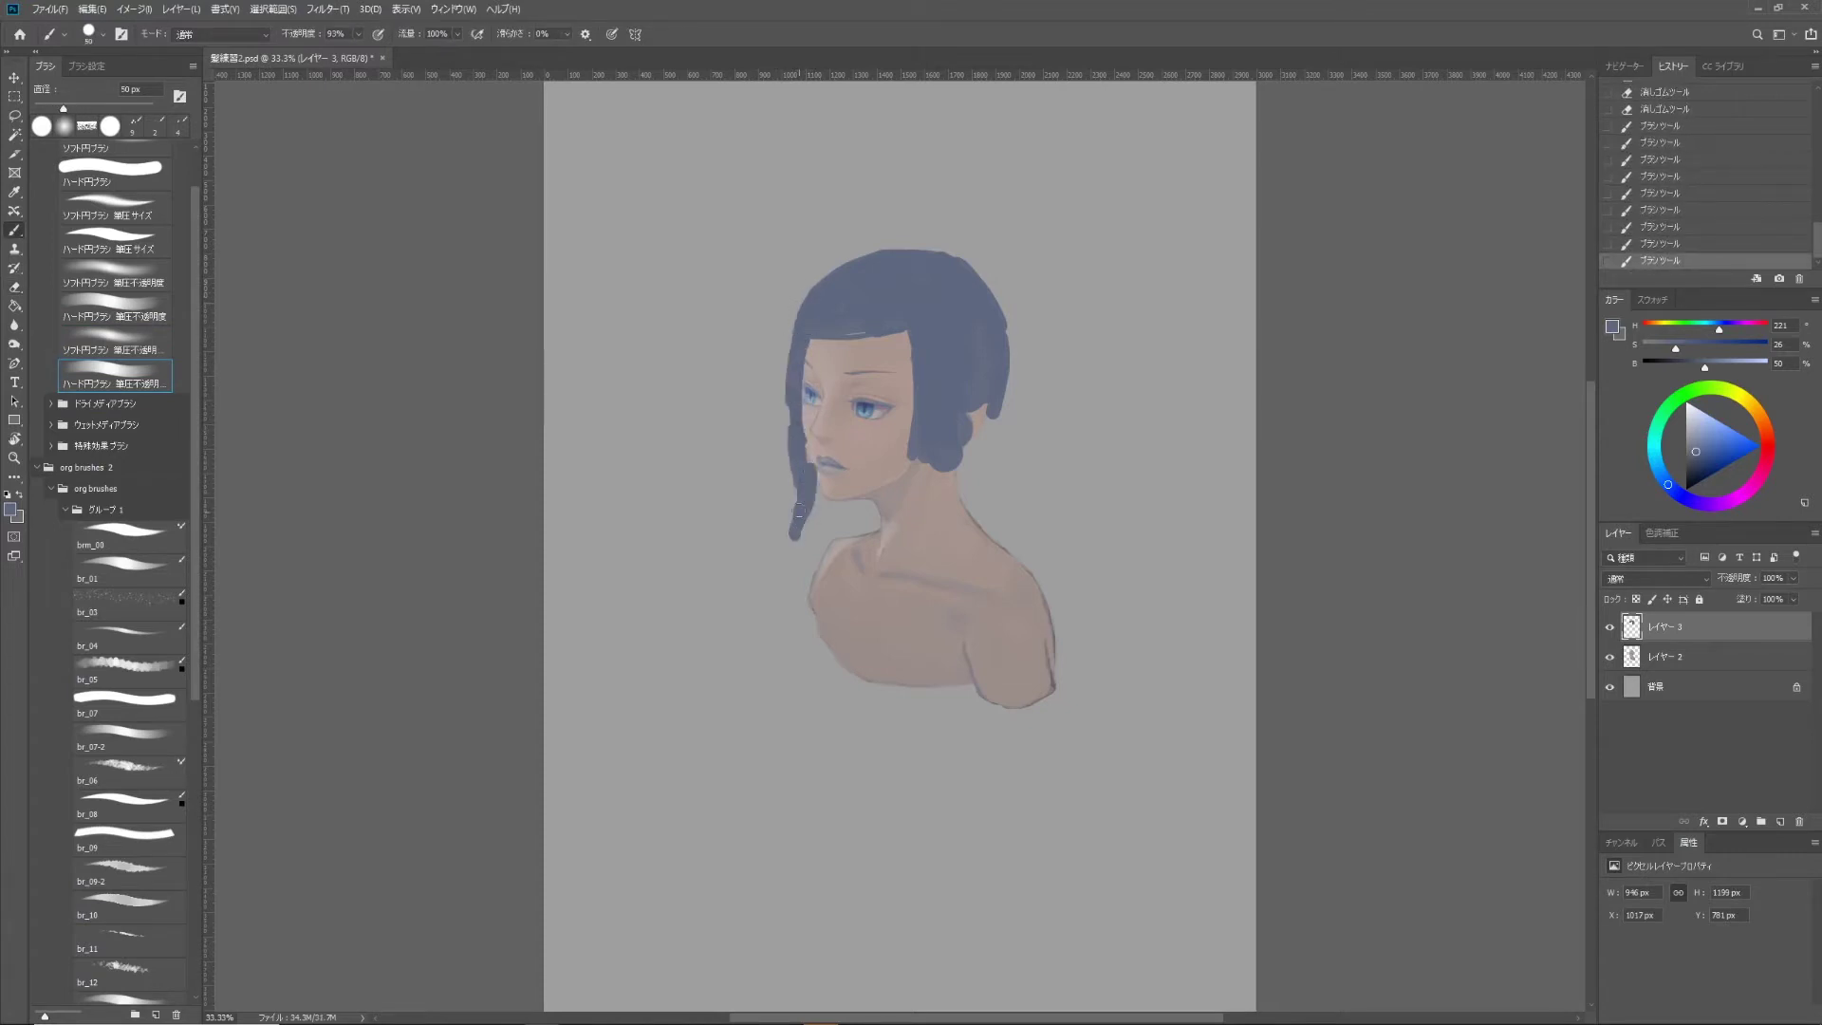
mouse_move(795, 395)
mouse_down()
mouse_move(783, 490)
mouse_move(836, 533)
mouse_move(825, 568)
mouse_up()
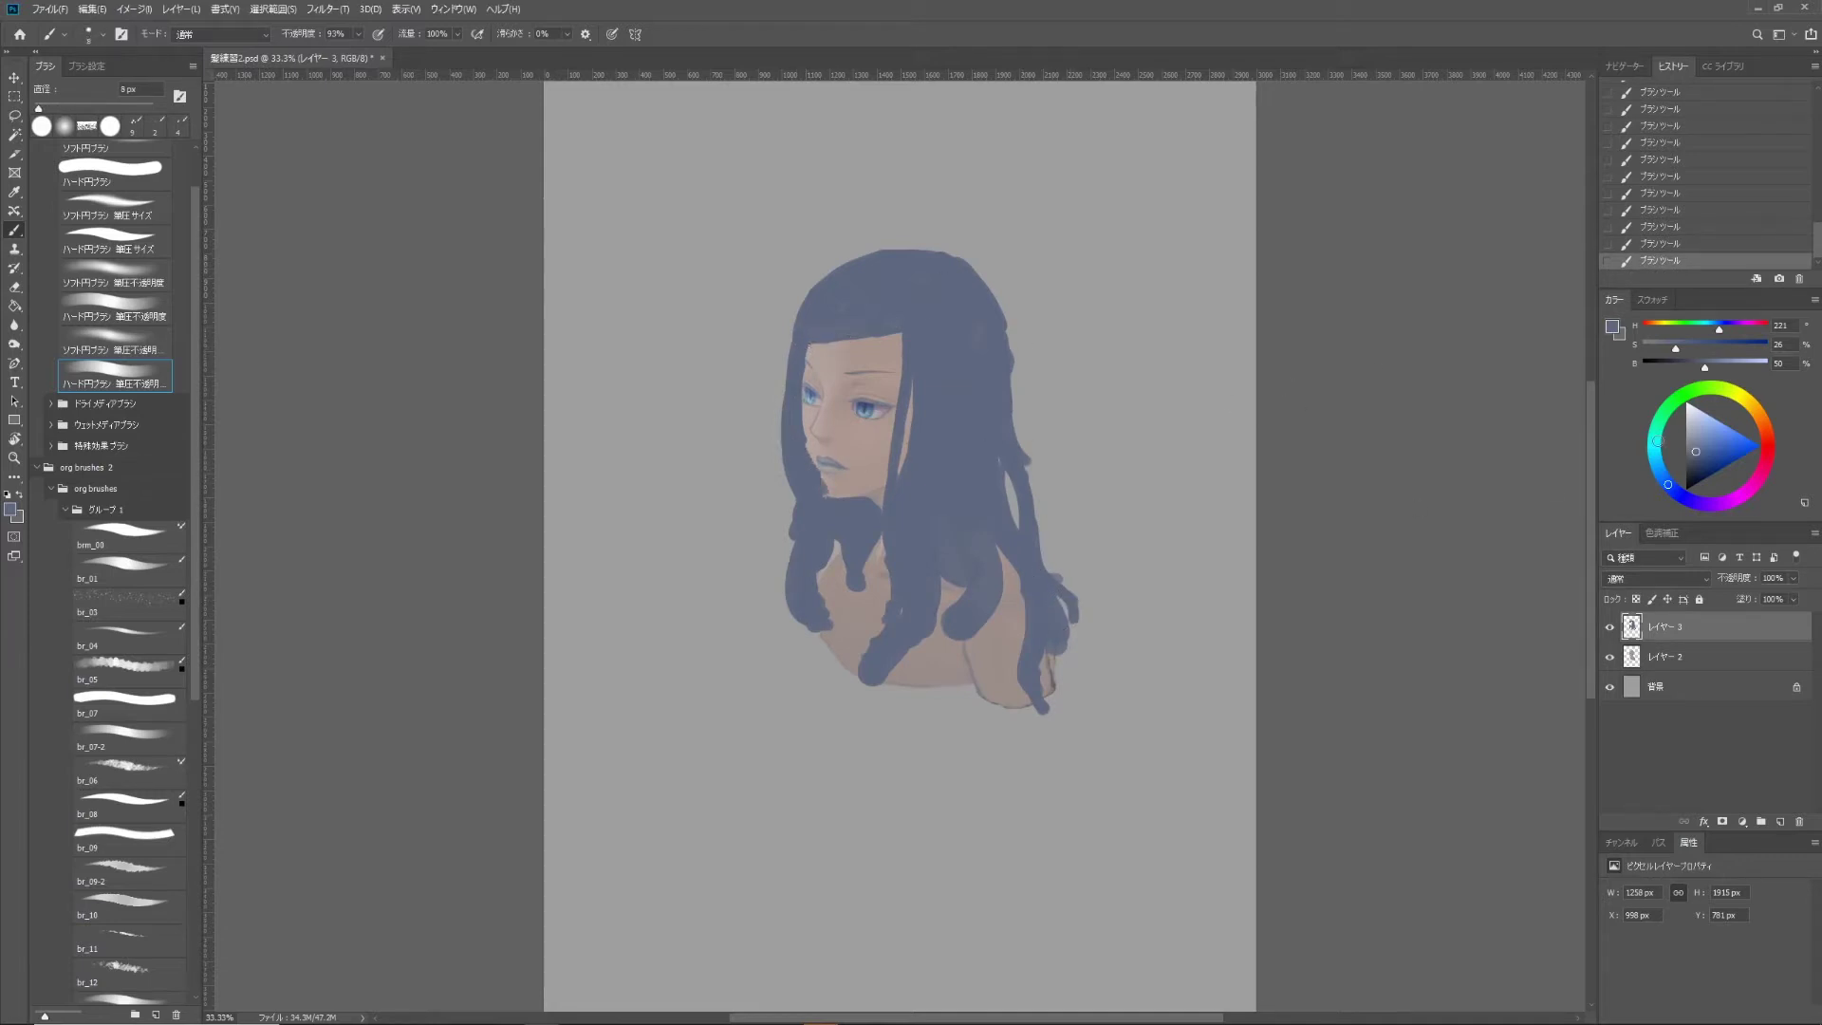
Fade the hair layer to 50% and clean its edges at the right side, mouth and chin
key(e)
mouse_move(911, 284)
mouse_down()
mouse_move(947, 245)
mouse_move(982, 290)
mouse_move(1007, 396)
mouse_up()
key(b)
key(e)
key(b)
drag(991, 285, 1005, 447)
key(e)
mouse_move(818, 454)
mouse_down()
mouse_move(849, 498)
mouse_move(818, 474)
mouse_up()
drag(820, 479, 828, 493)
Zoom in and erase the hair overlapping the cheek edge with a smaller eraser
key(bracketleft)
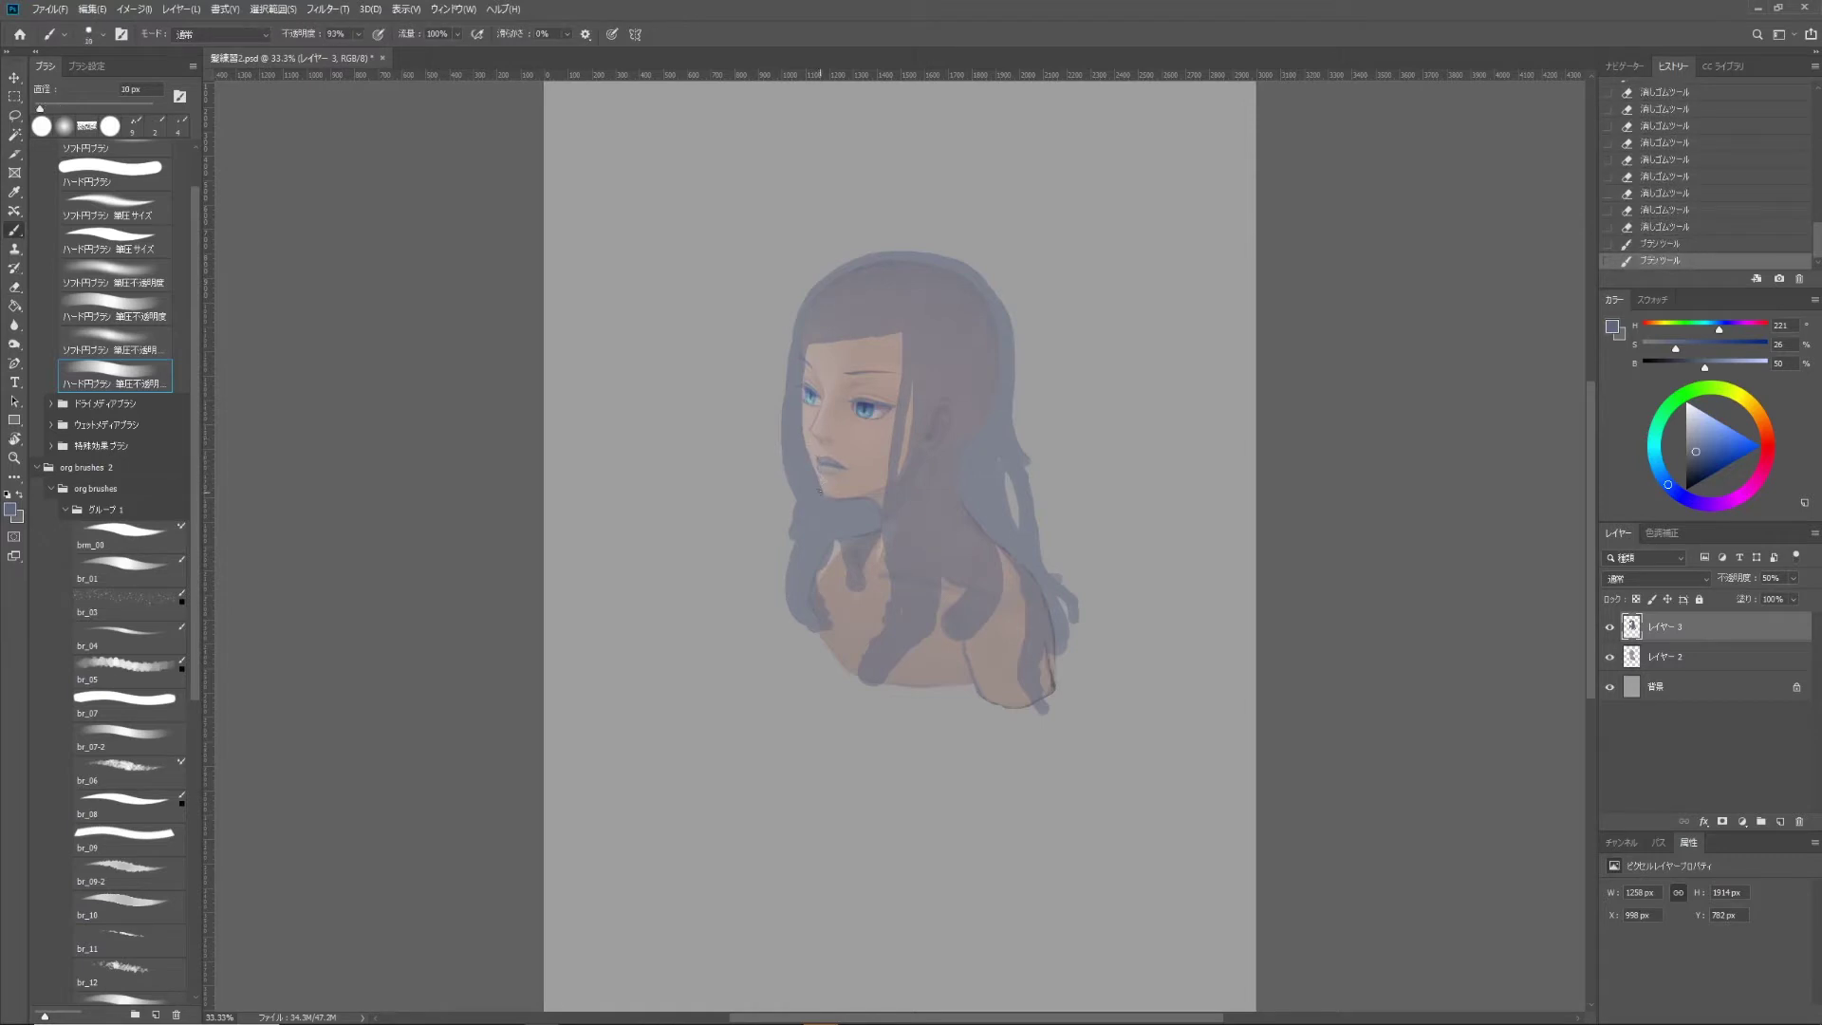
key(ctrl+plus)
key(ctrl+plus)
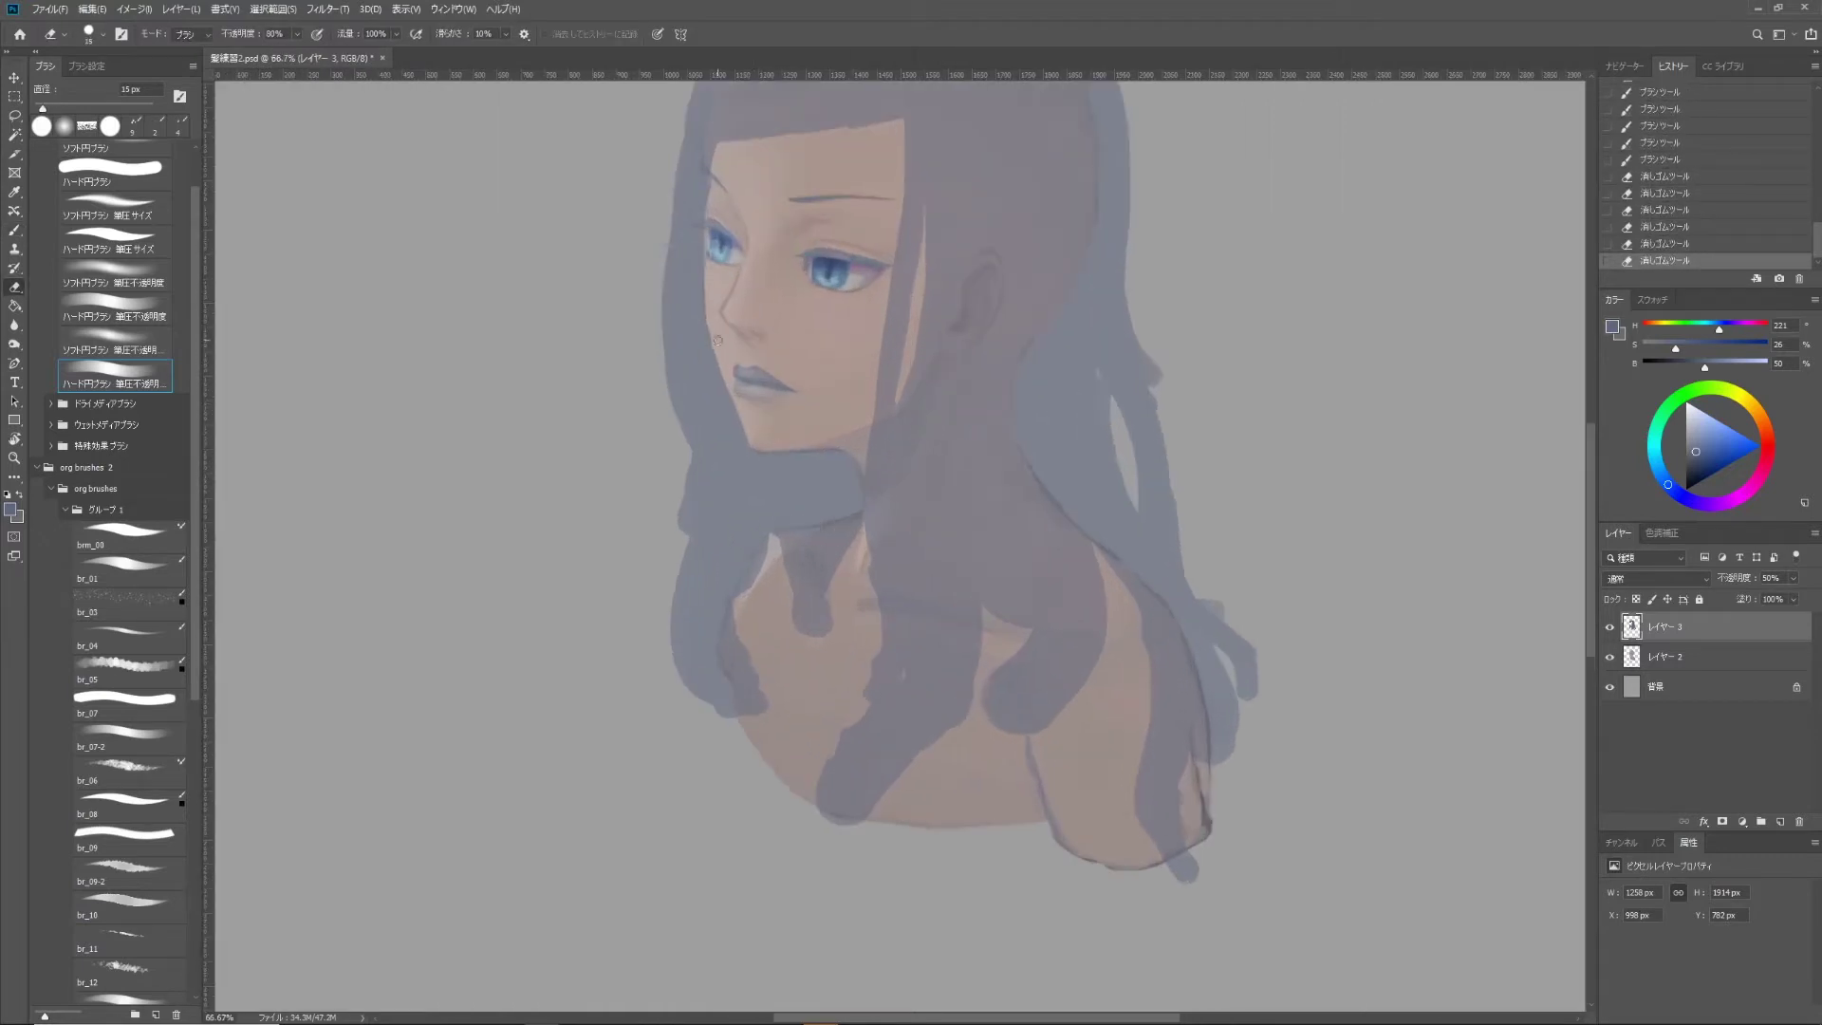
drag(714, 323, 717, 339)
drag(718, 340, 719, 346)
key(ctrl+shift+z)
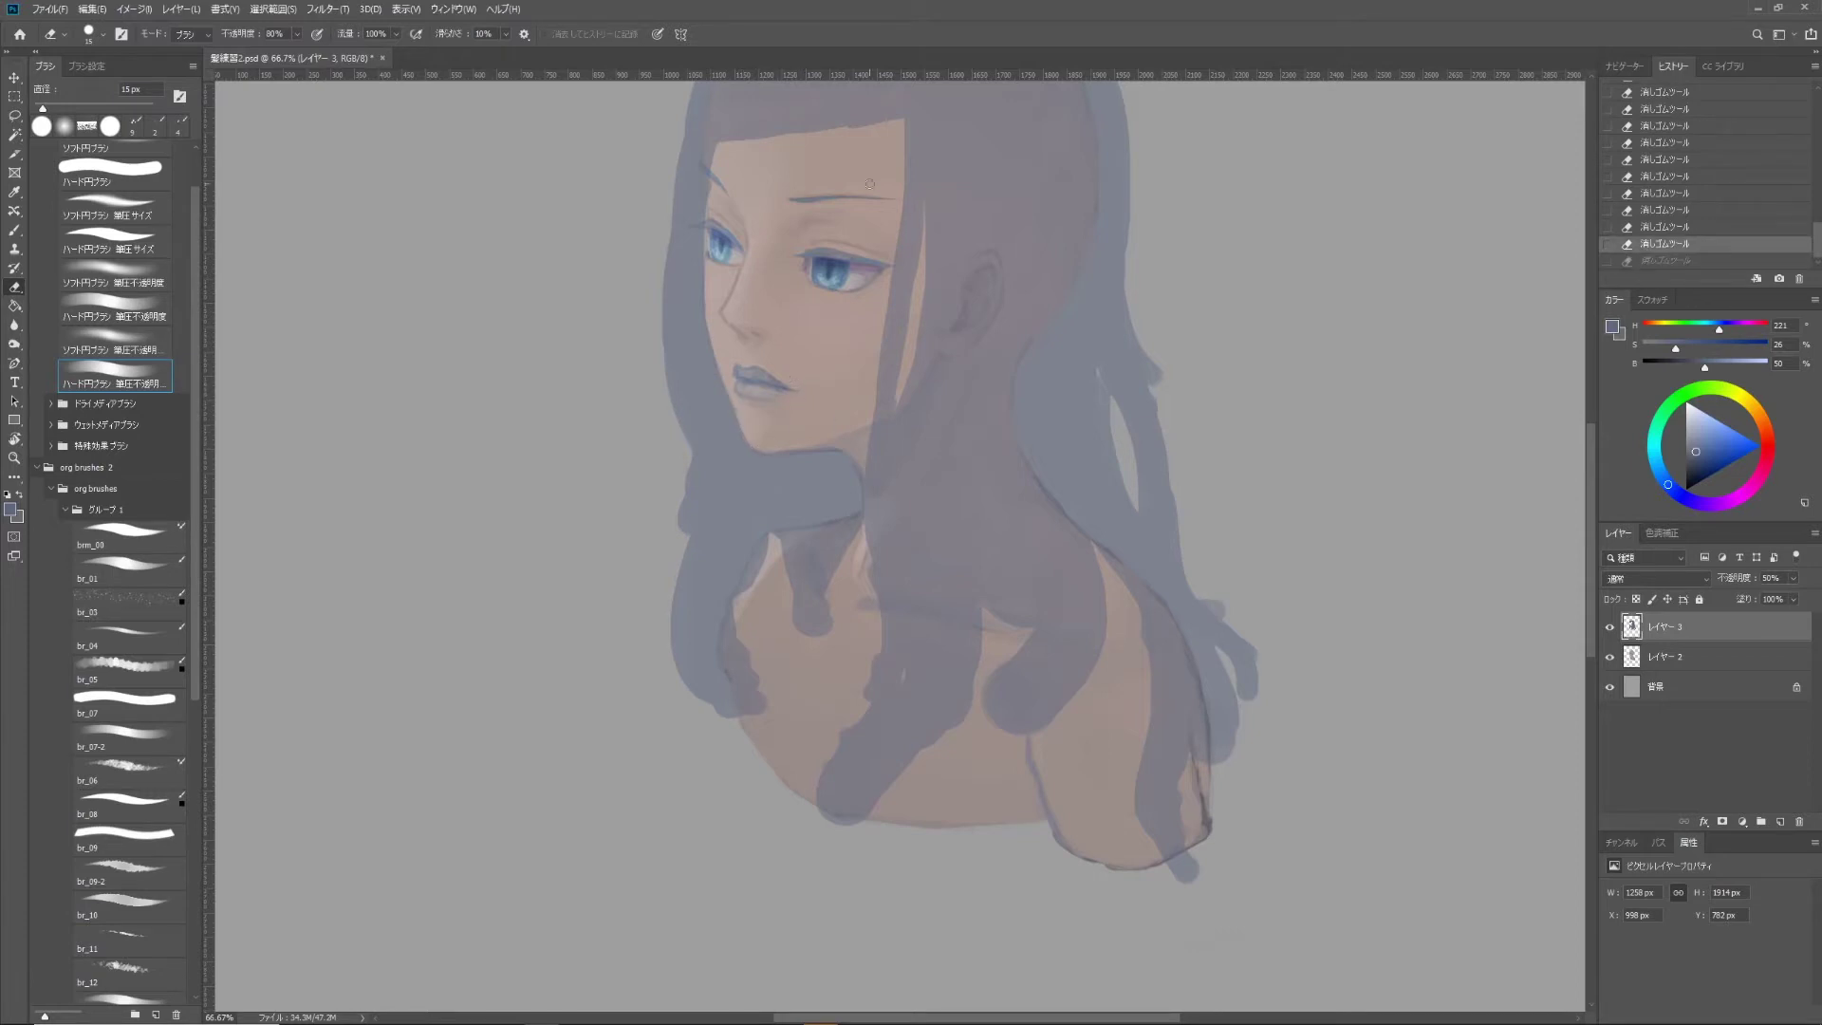
key(ctrl+shift+z)
key(ctrl+minus)
key(ctrl+shift+z)
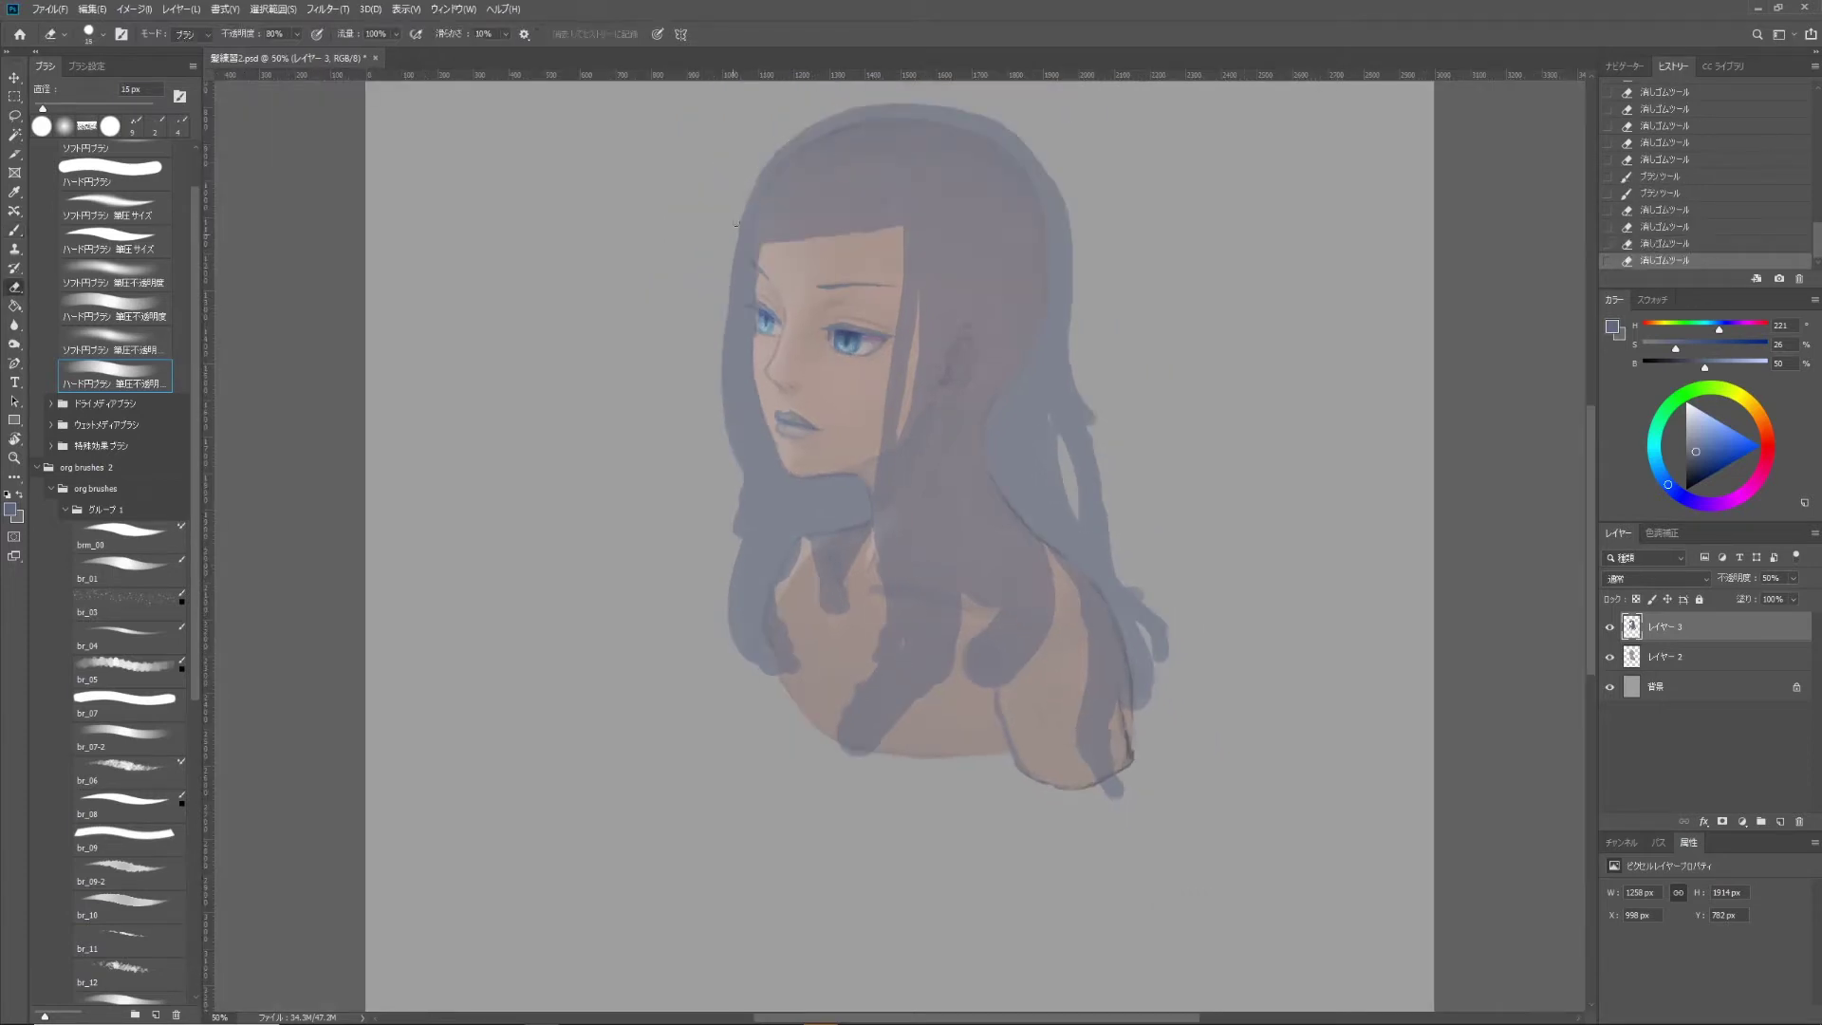
key(b)
Paint strands on the left hair, then carve gaps and shape tips near the shoulders
drag(737, 452, 733, 501)
mouse_move(729, 479)
mouse_down()
mouse_move(741, 562)
mouse_move(787, 626)
mouse_up()
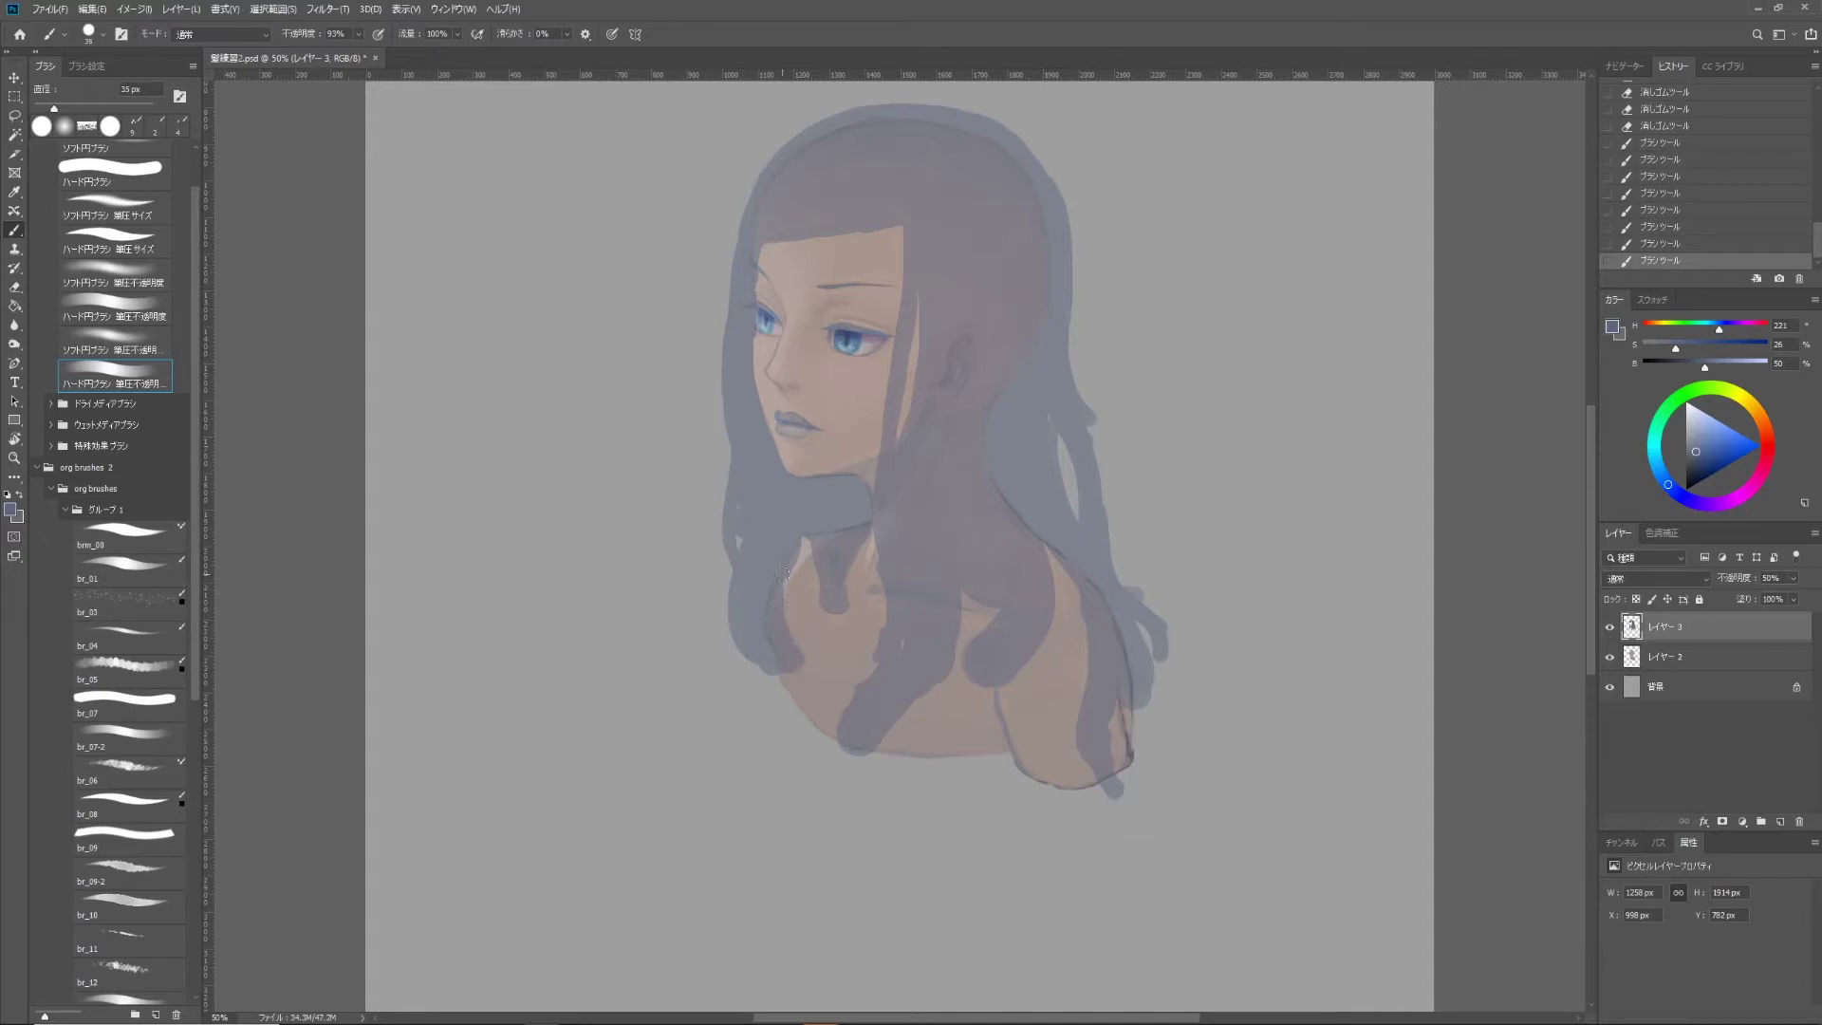
key(e)
mouse_move(792, 541)
mouse_down()
mouse_move(783, 631)
mouse_move(784, 583)
mouse_move(776, 607)
mouse_up()
key(])
key([)
drag(1058, 427, 1077, 517)
drag(1133, 616, 1153, 655)
drag(1124, 702, 1115, 759)
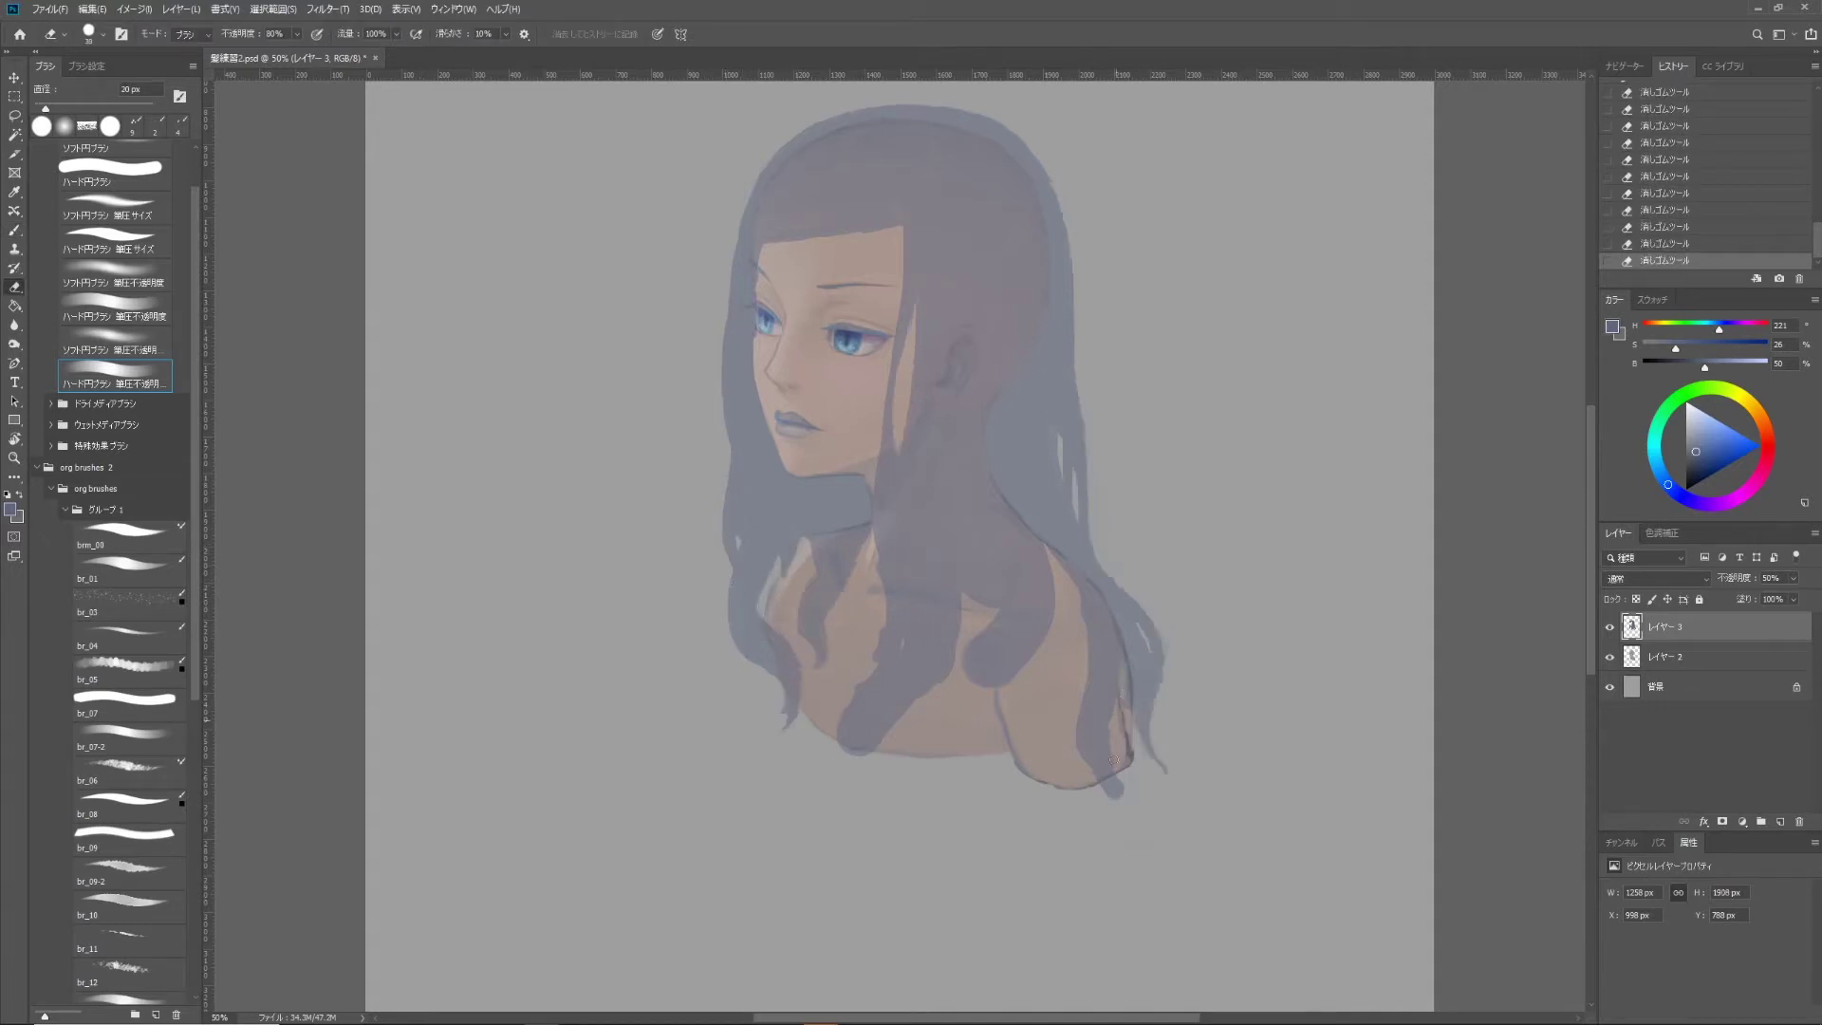
Lighten a left strand and paint thin hair strands over the neck
drag(890, 562, 842, 750)
key(b)
drag(884, 693, 850, 785)
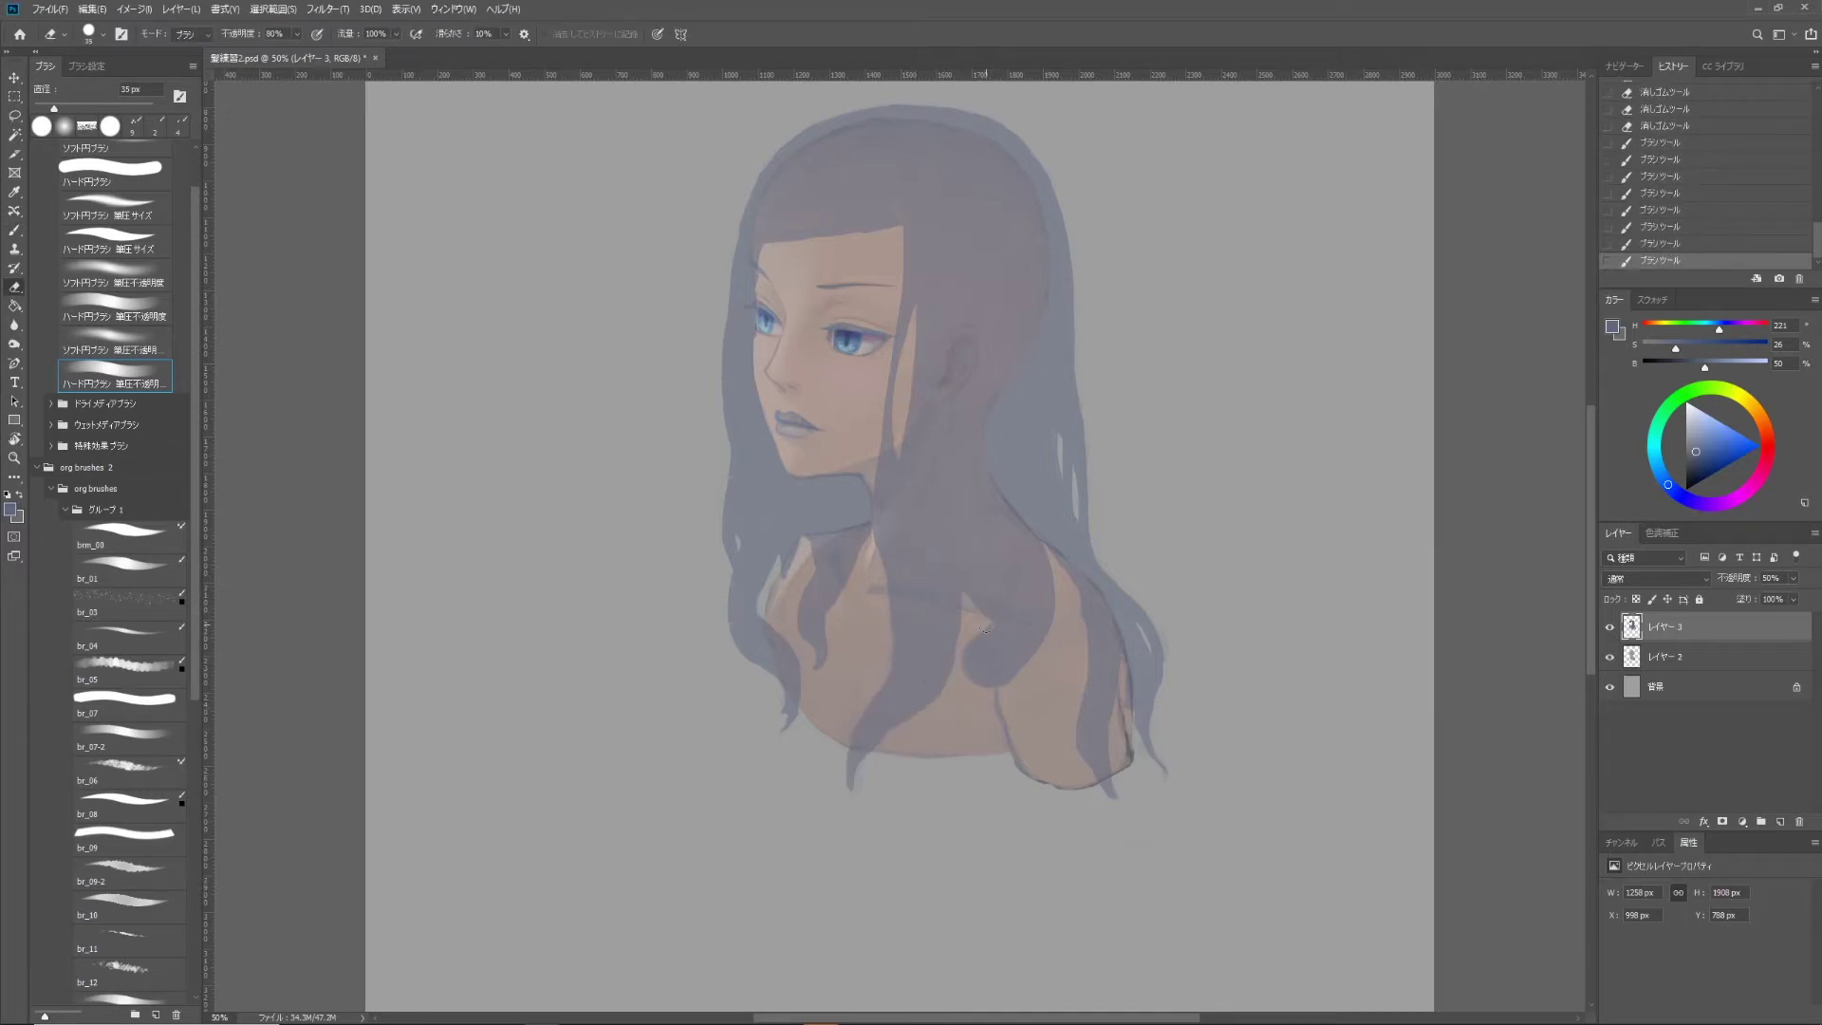
mouse_move(956, 589)
mouse_down()
mouse_move(976, 669)
mouse_move(954, 711)
mouse_up()
drag(958, 648, 976, 702)
key(bracketleft)
key(bracketleft)
key(bracketleft)
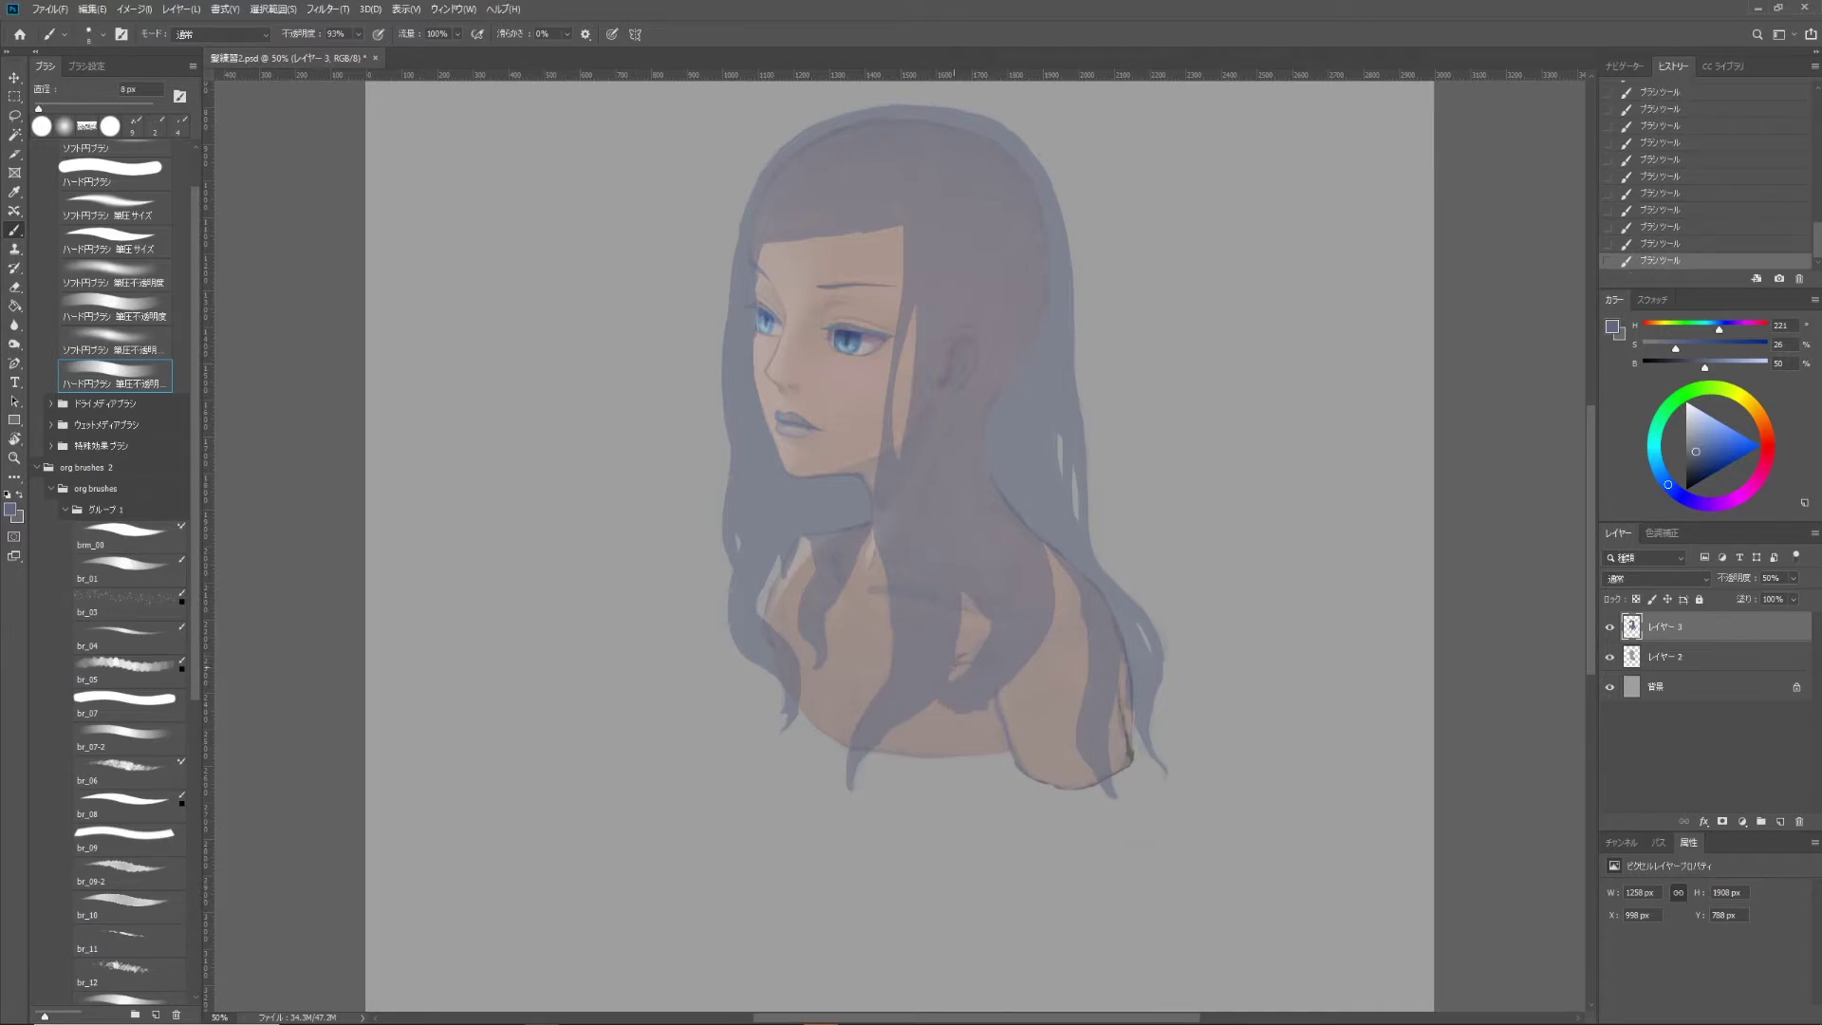
Load Layer 2's skin selection and lasso-subtract the face and neck areas
ctrl+click(1631, 656)
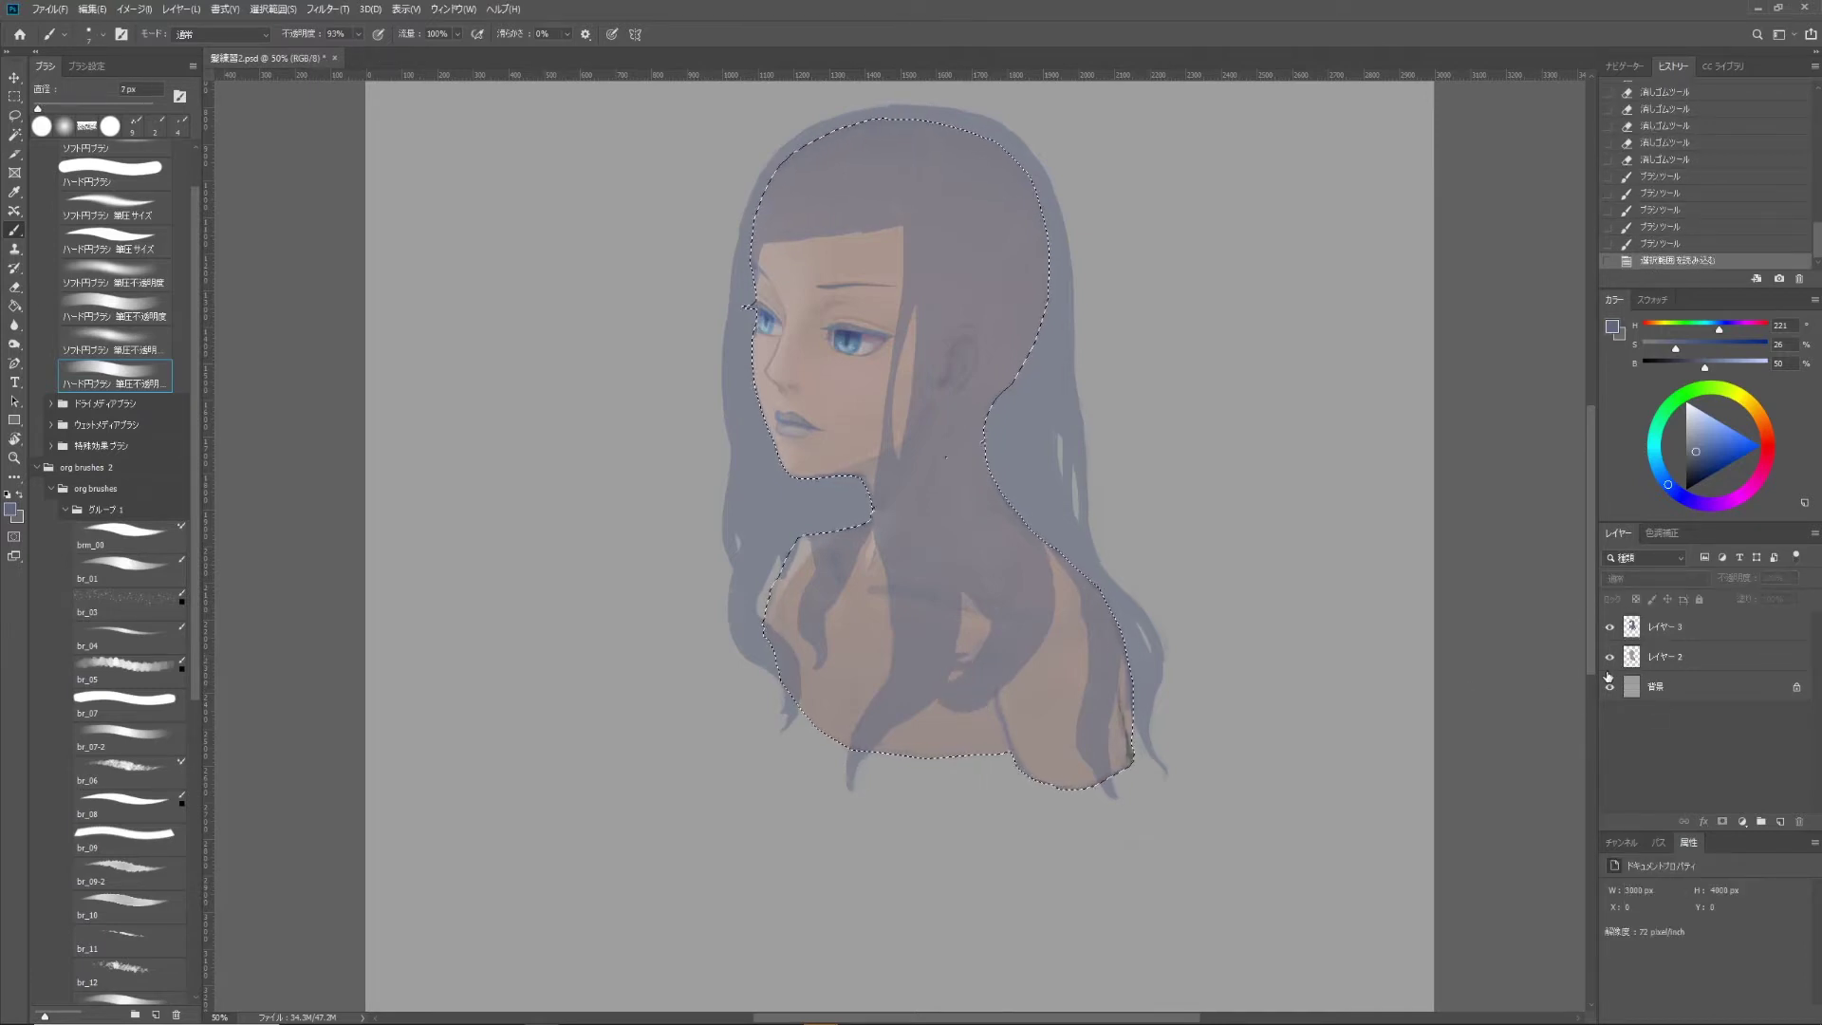
key(ctrl+shift+i)
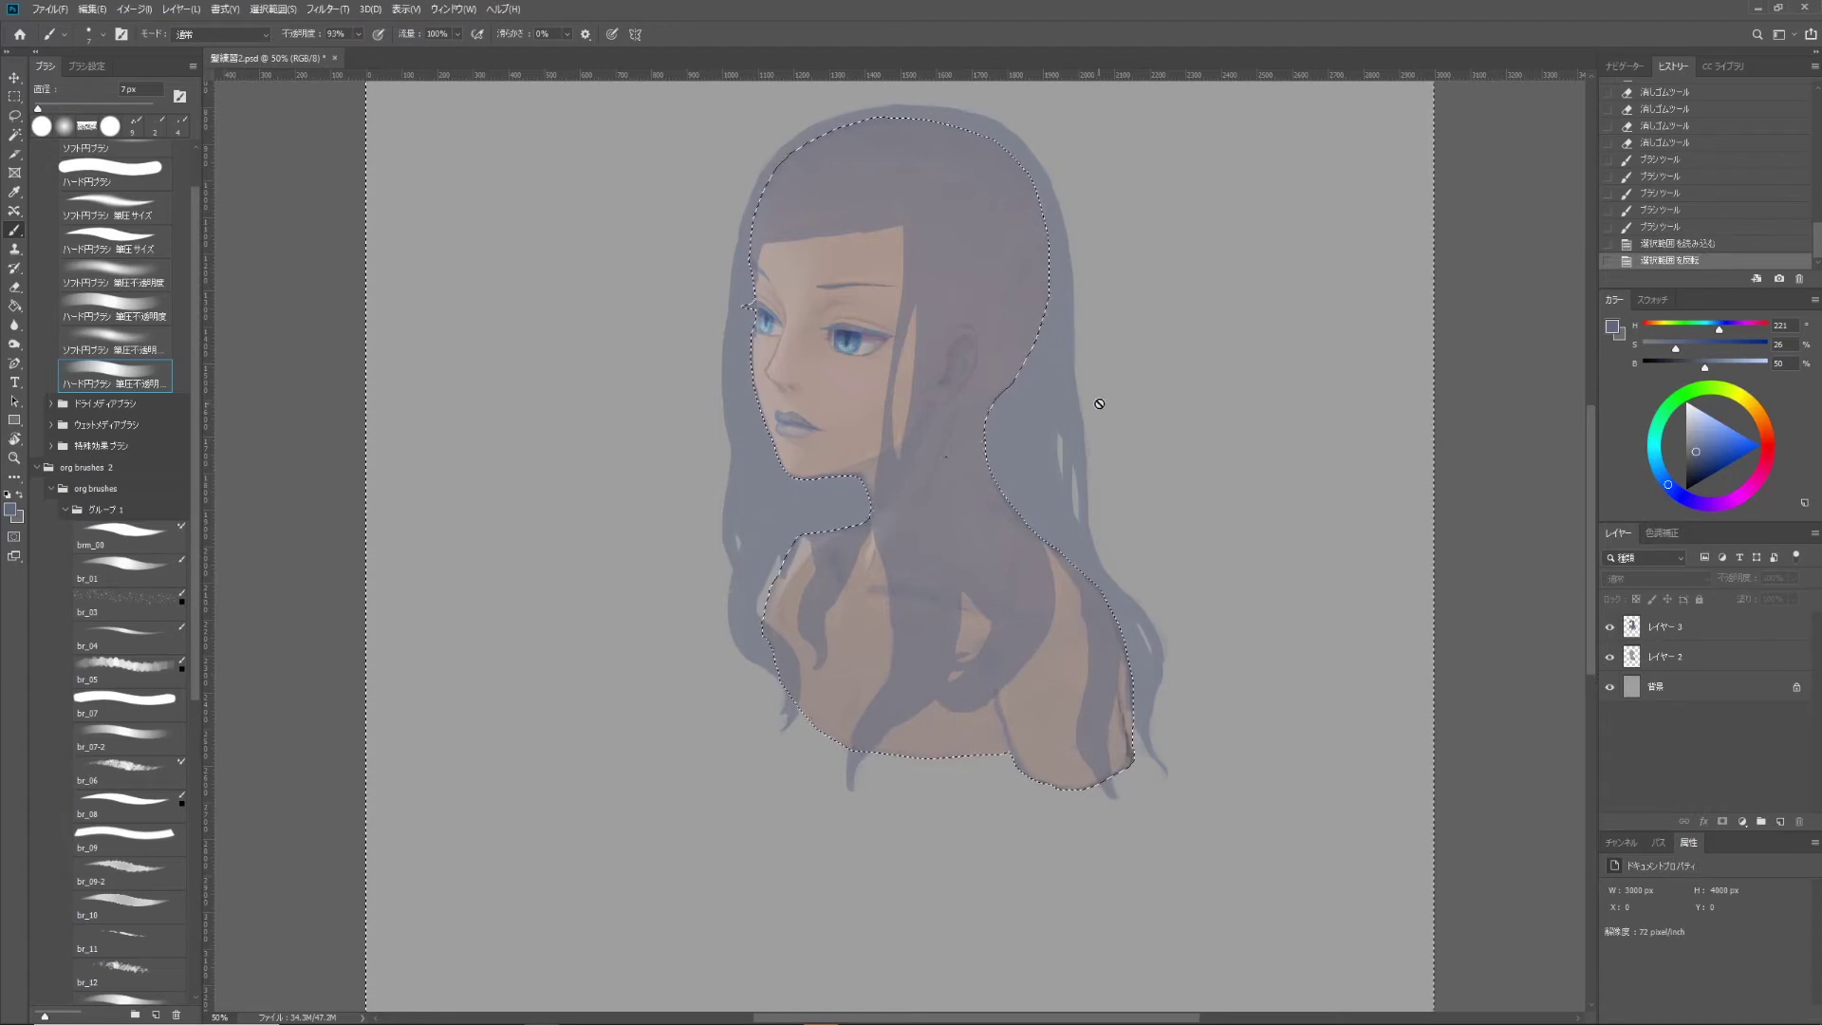
key(ctrl+z)
drag(1155, 425, 1154, 501)
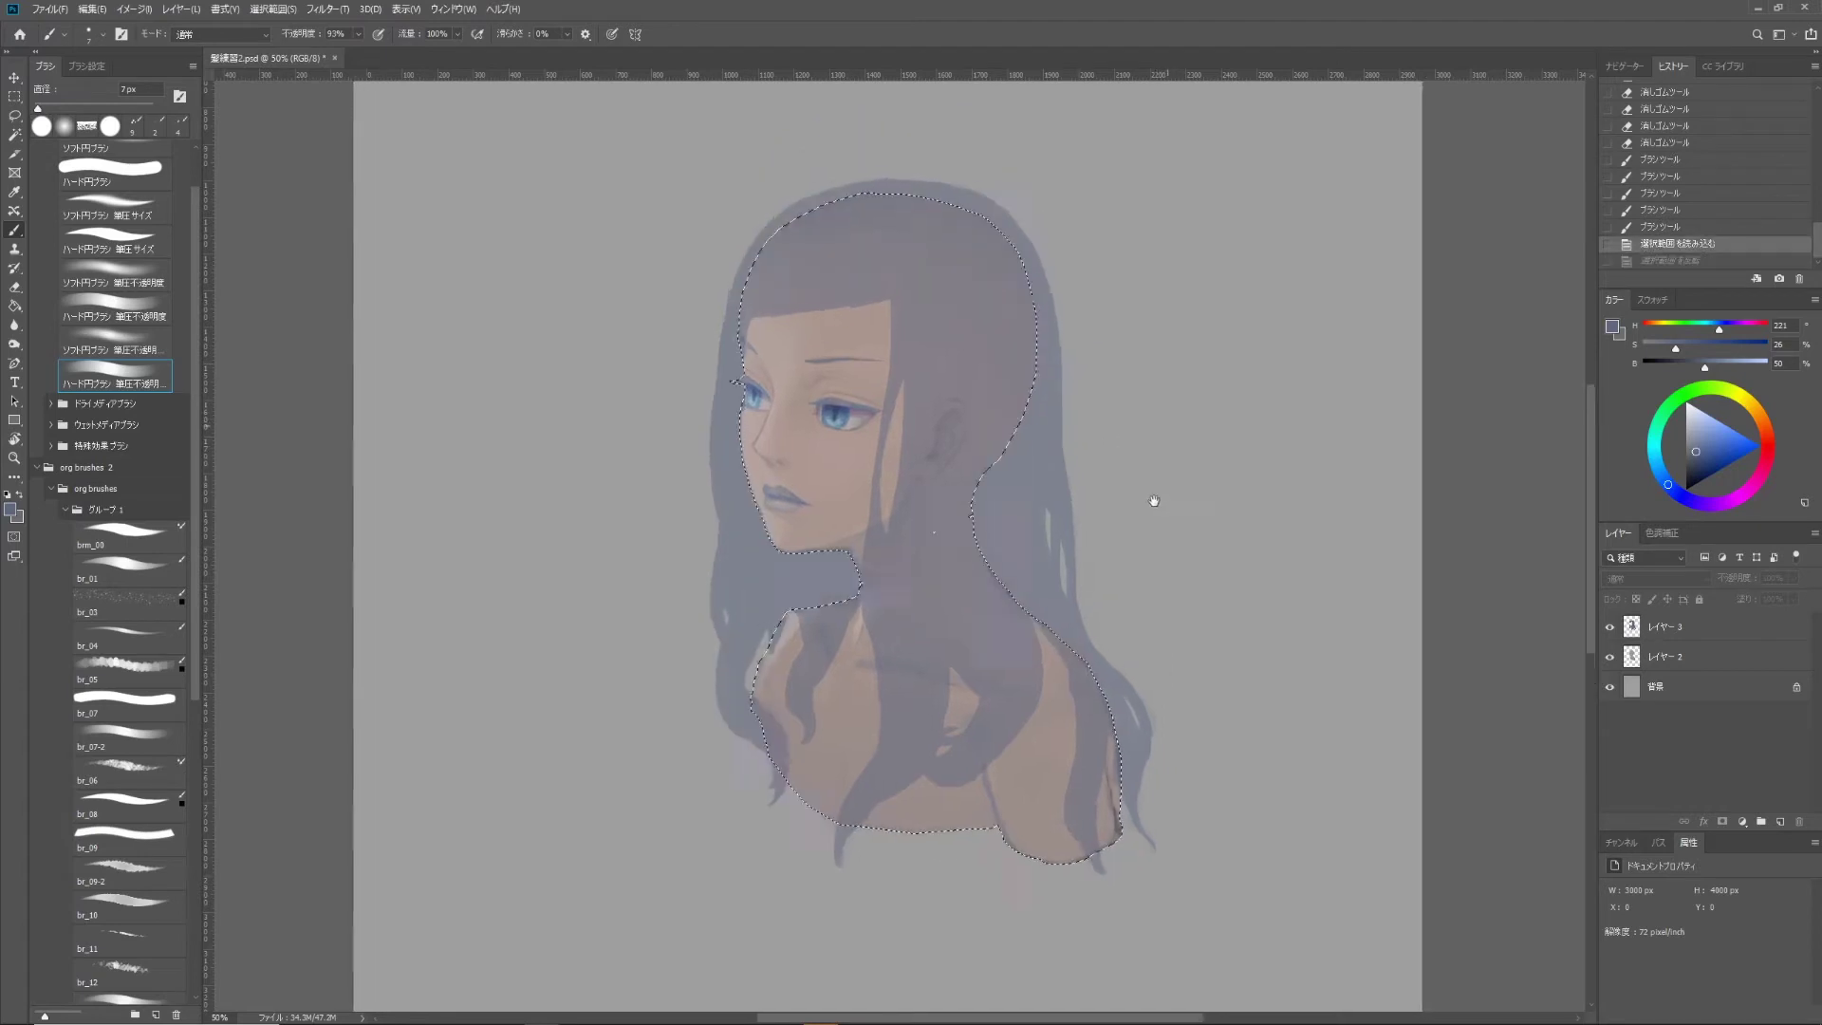
key(l)
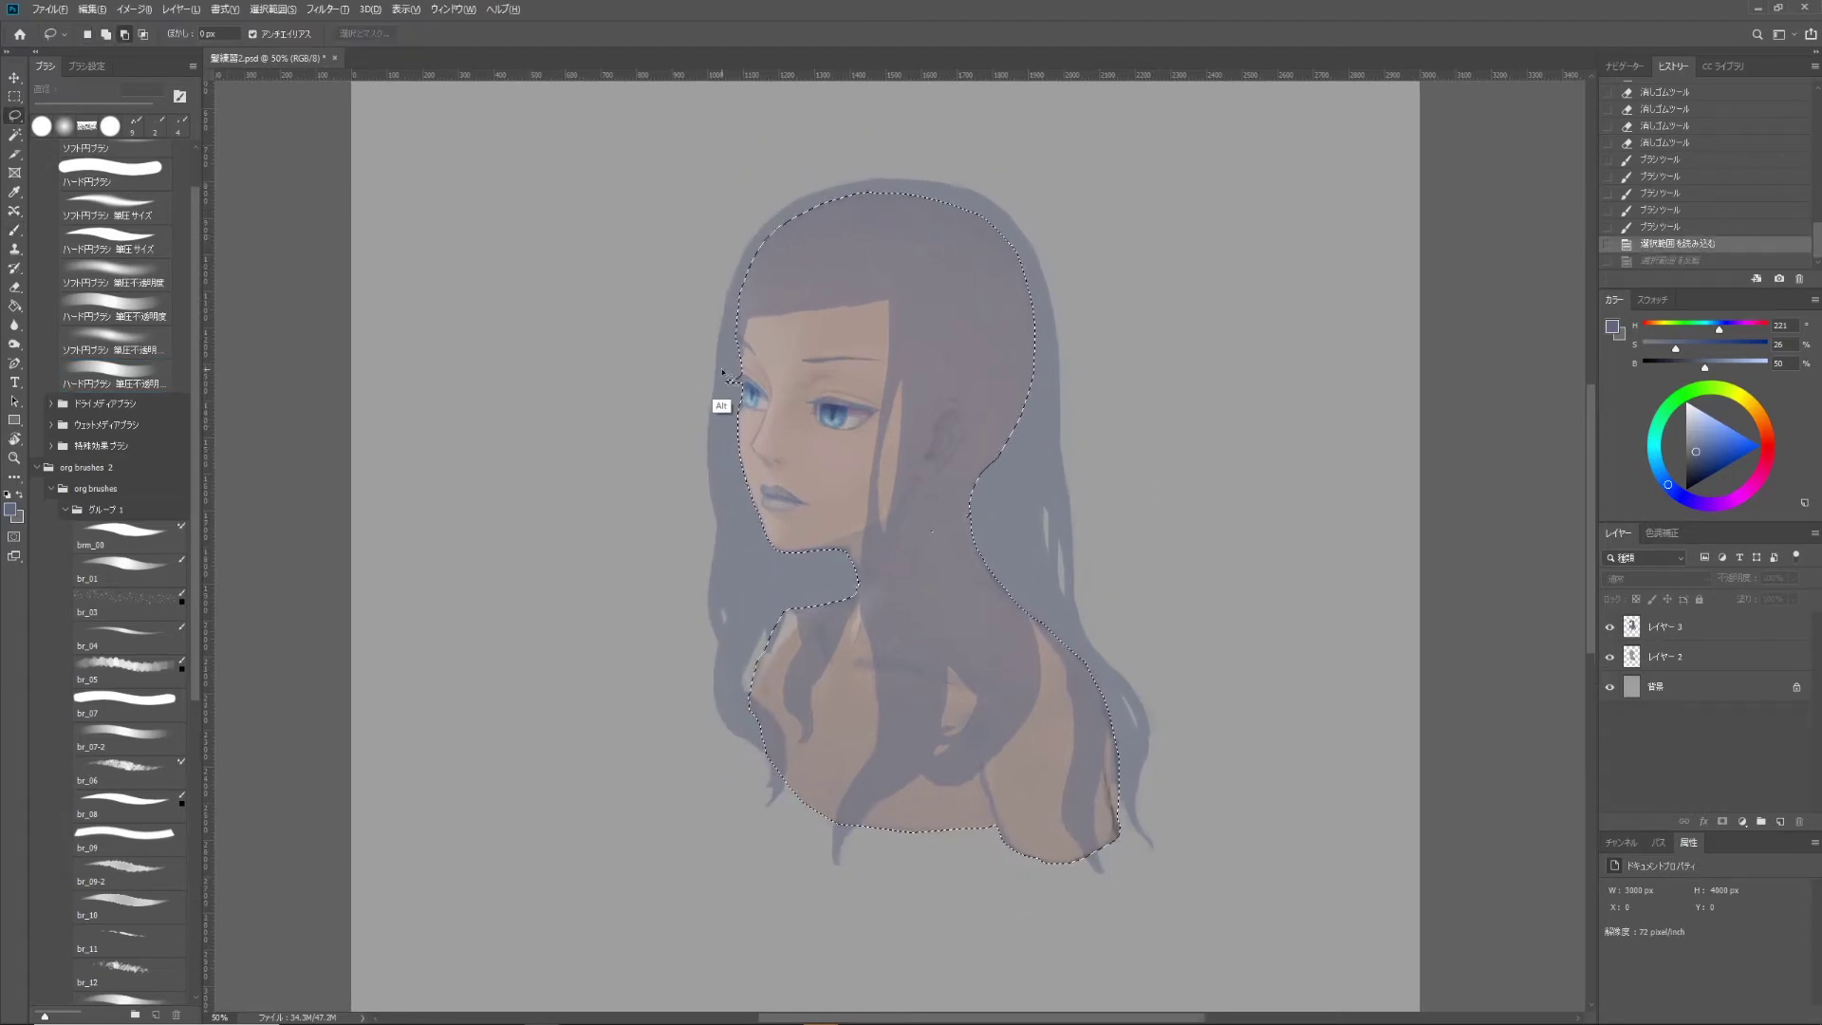
mouse_move(709, 358)
mouse_down()
mouse_move(861, 576)
mouse_move(857, 639)
mouse_move(1228, 850)
mouse_move(642, 215)
mouse_move(710, 361)
mouse_up()
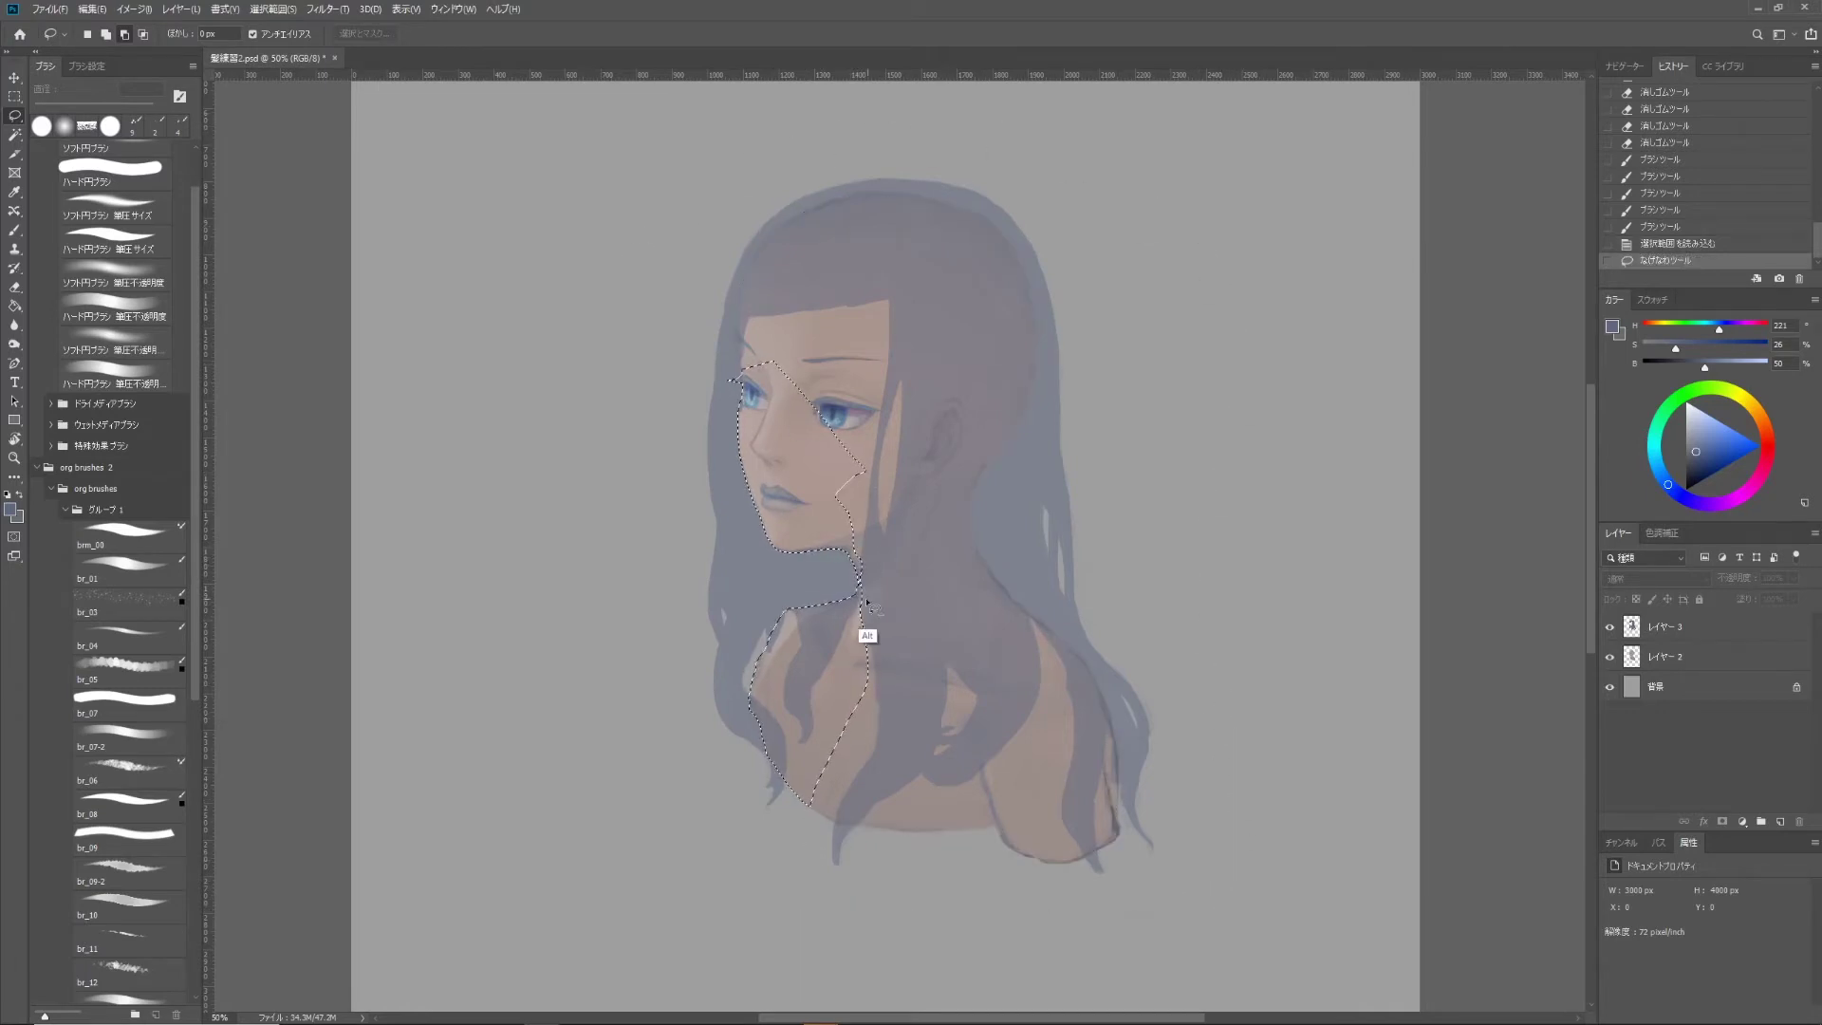
mouse_move(865, 599)
mouse_down()
mouse_move(797, 642)
mouse_move(826, 863)
mouse_move(788, 692)
mouse_move(751, 775)
mouse_move(841, 749)
mouse_up()
drag(862, 548, 792, 692)
Enter Quick Mask, set full 100% strength, and erase the mask edge along the chin
key(ctrl+1)
key(q)
key(e)
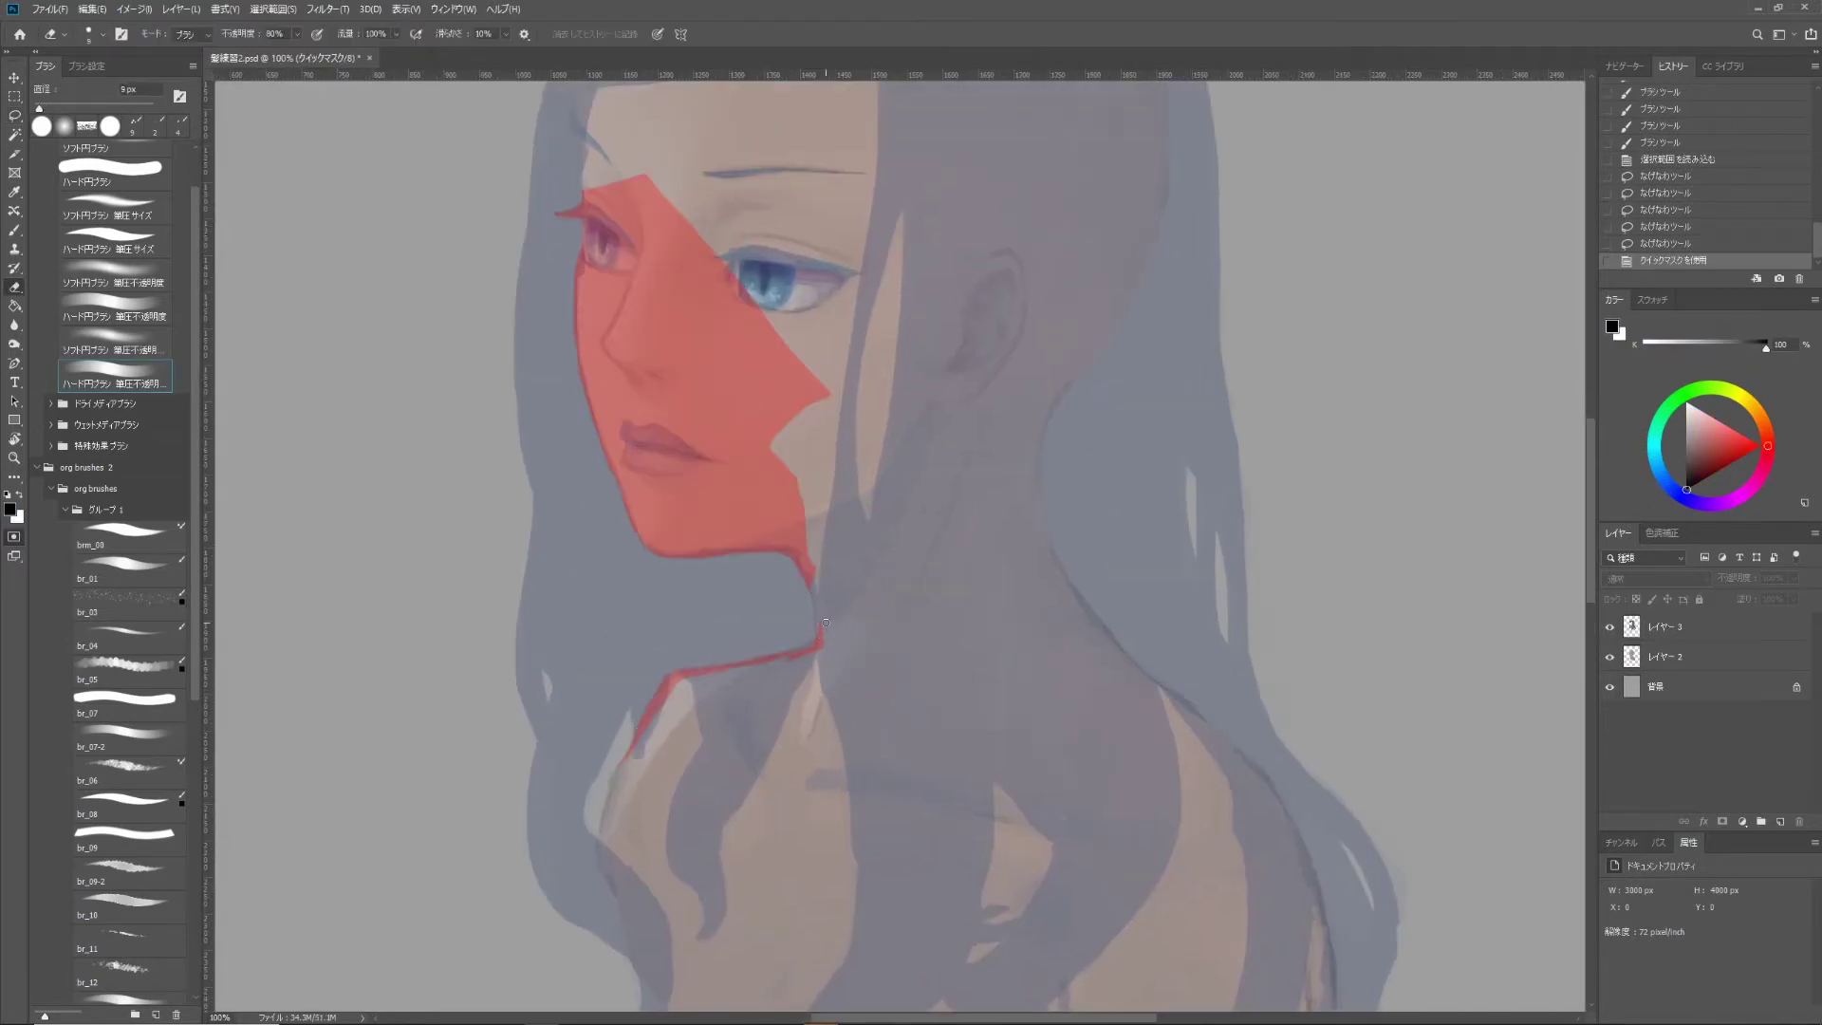
key(0)
key(bracketleft)
click(1670, 628)
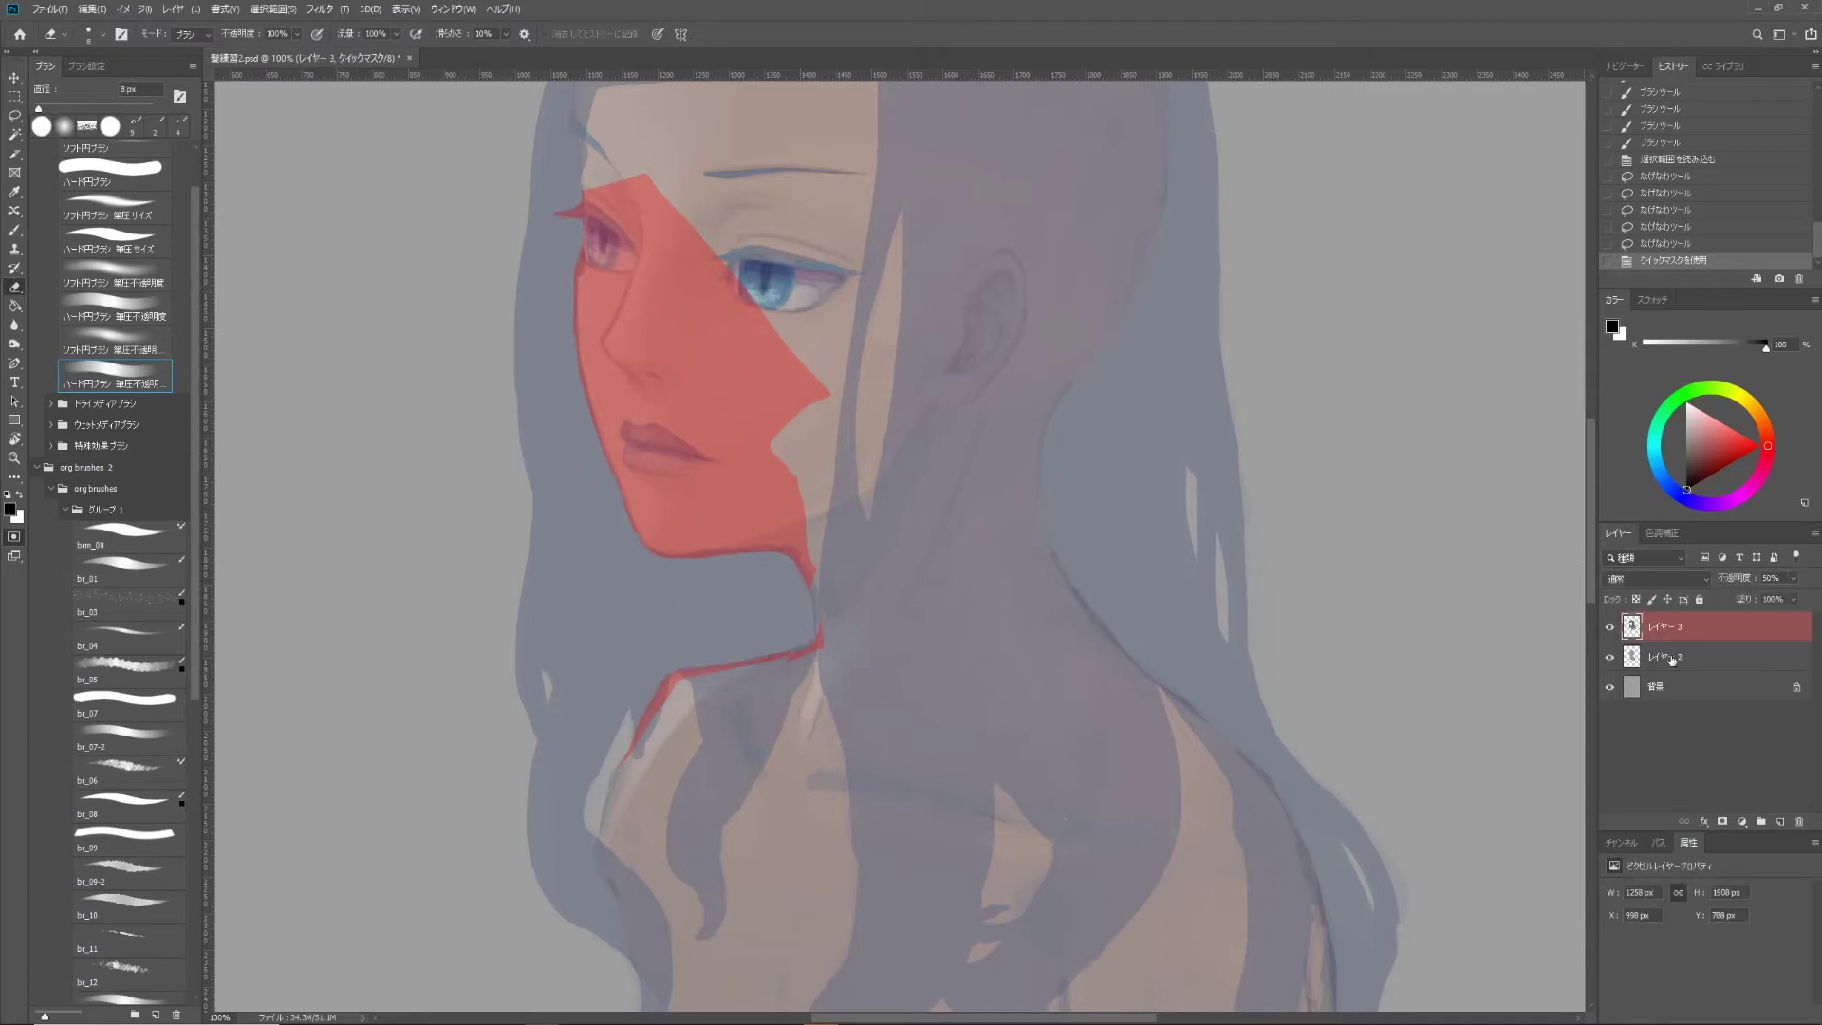
click(1672, 659)
key(bracketright)
key(bracketright)
key(bracketright)
mouse_move(674, 672)
mouse_down()
mouse_move(816, 647)
mouse_move(765, 659)
mouse_move(638, 750)
mouse_move(670, 692)
mouse_up()
key(b)
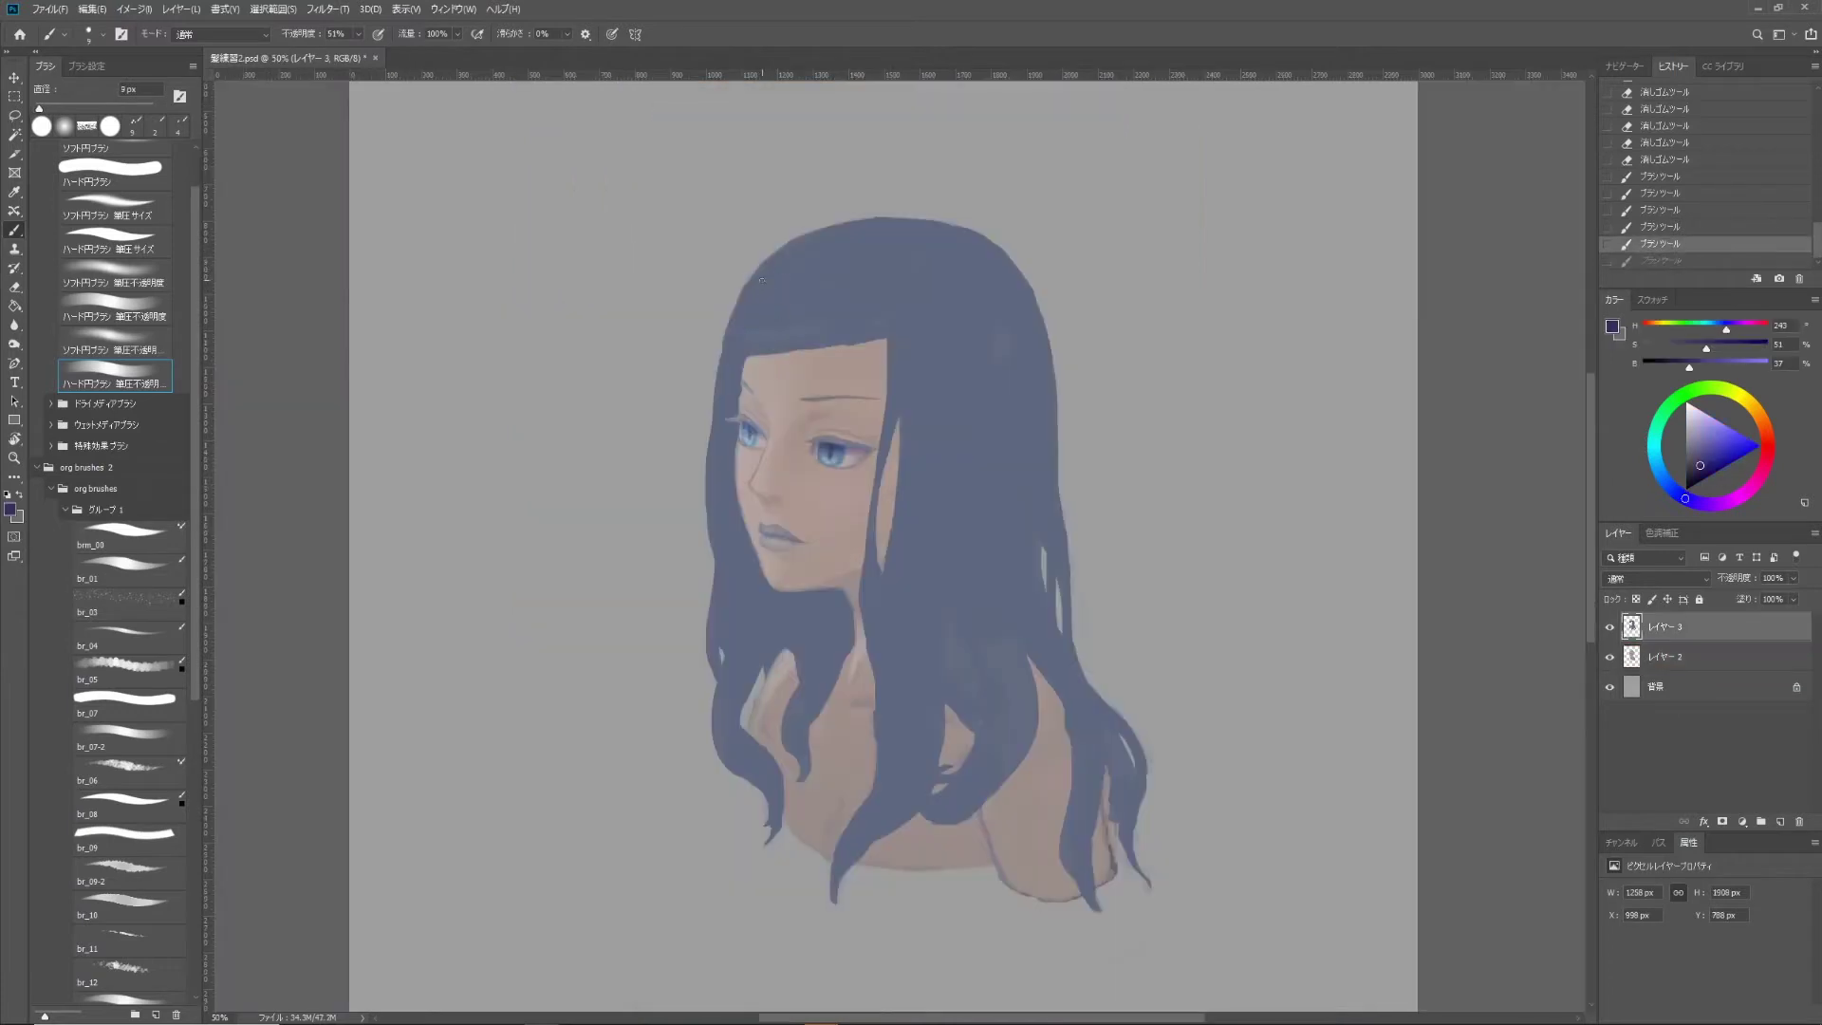
Touch up the hair edge, add a dark strand by the left cheek, and lock Layer 3's transparency
drag(746, 347, 747, 320)
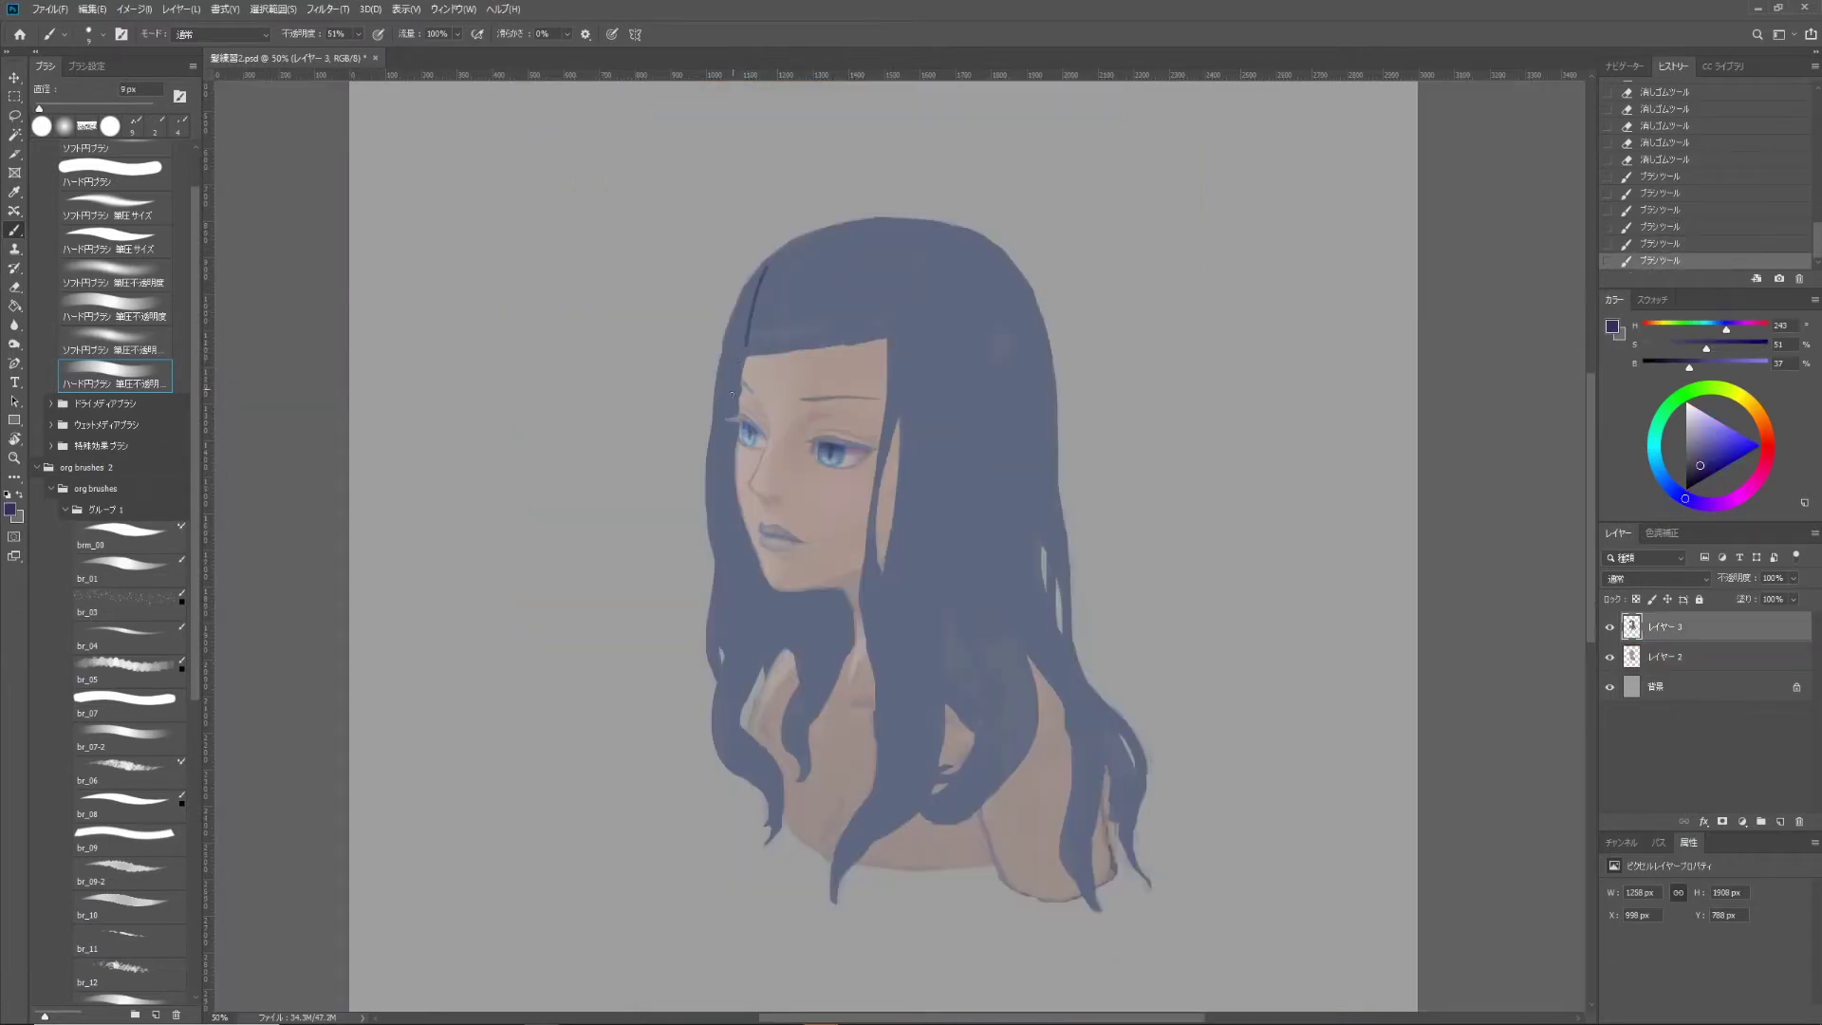
key(bracketright)
key(bracketright)
drag(891, 305, 892, 383)
click(1636, 600)
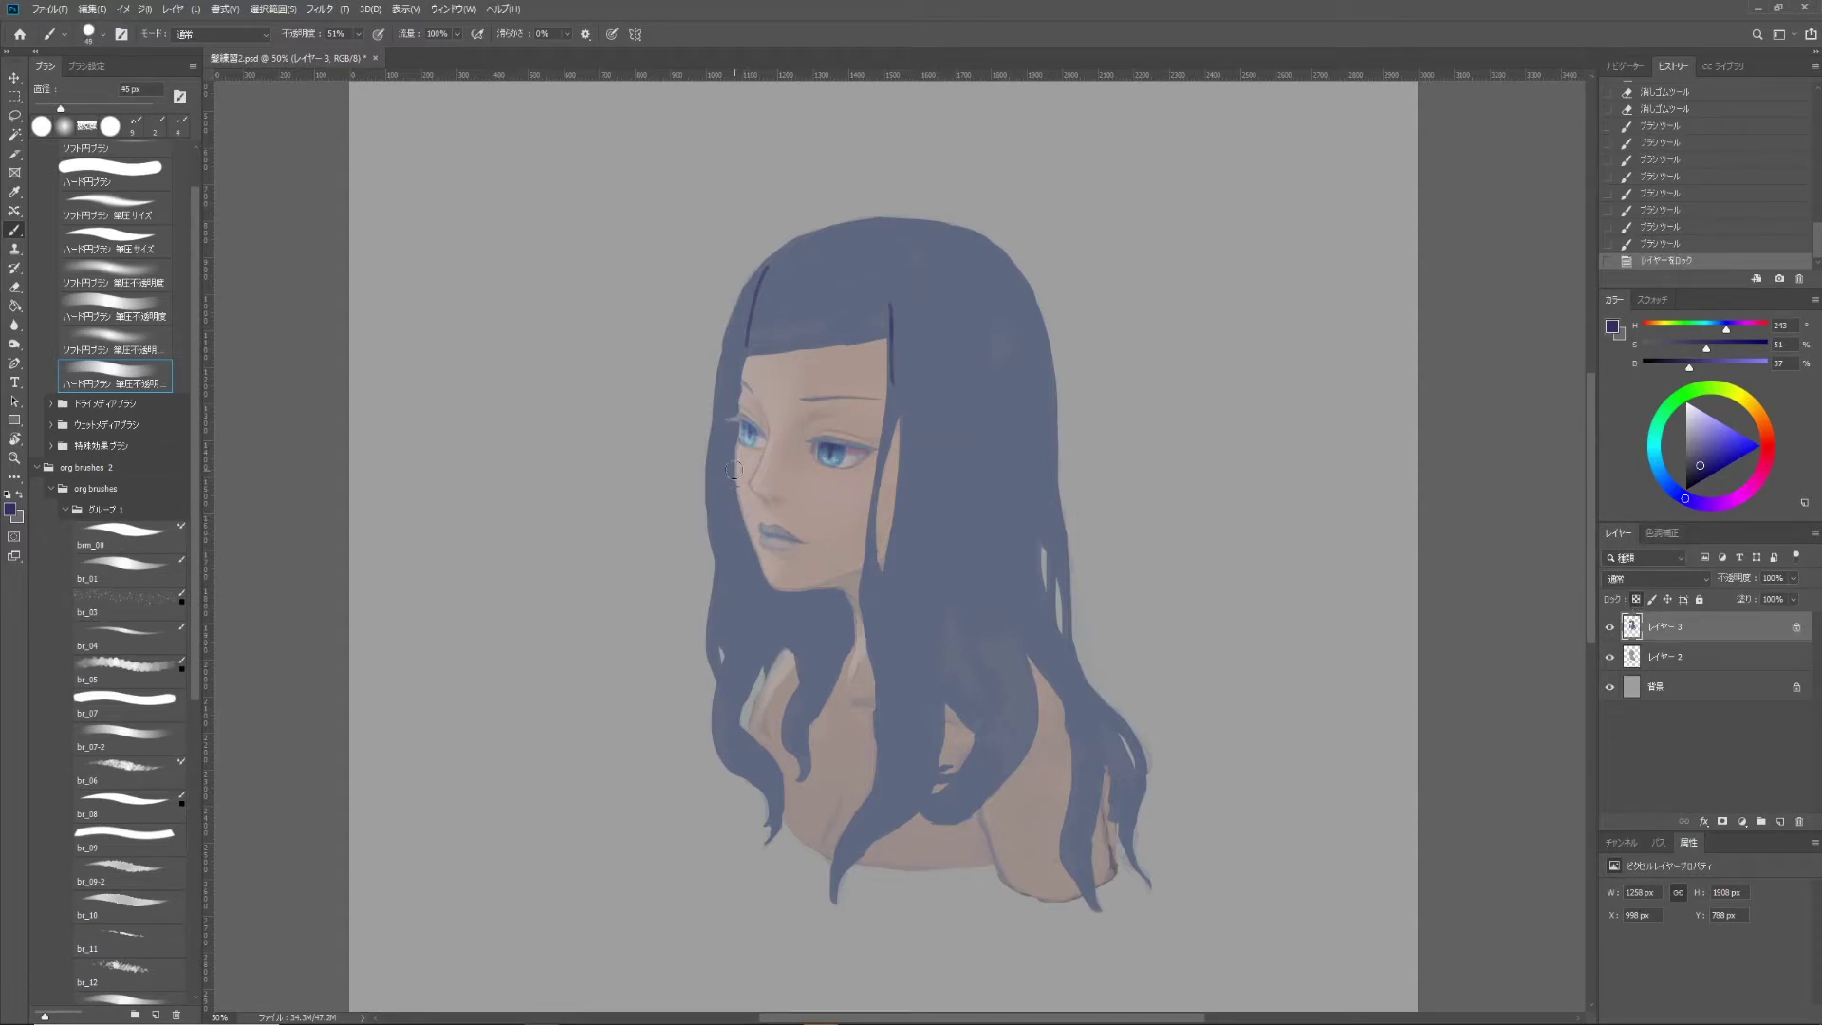
Shade the hair under the jaw and along the lower-left edge in darker blue
mouse_move(745, 522)
mouse_down()
mouse_move(770, 638)
mouse_move(827, 672)
mouse_up()
key(ctrl+z)
key(bracketright)
key(bracketright)
key(bracketright)
key(bracketleft)
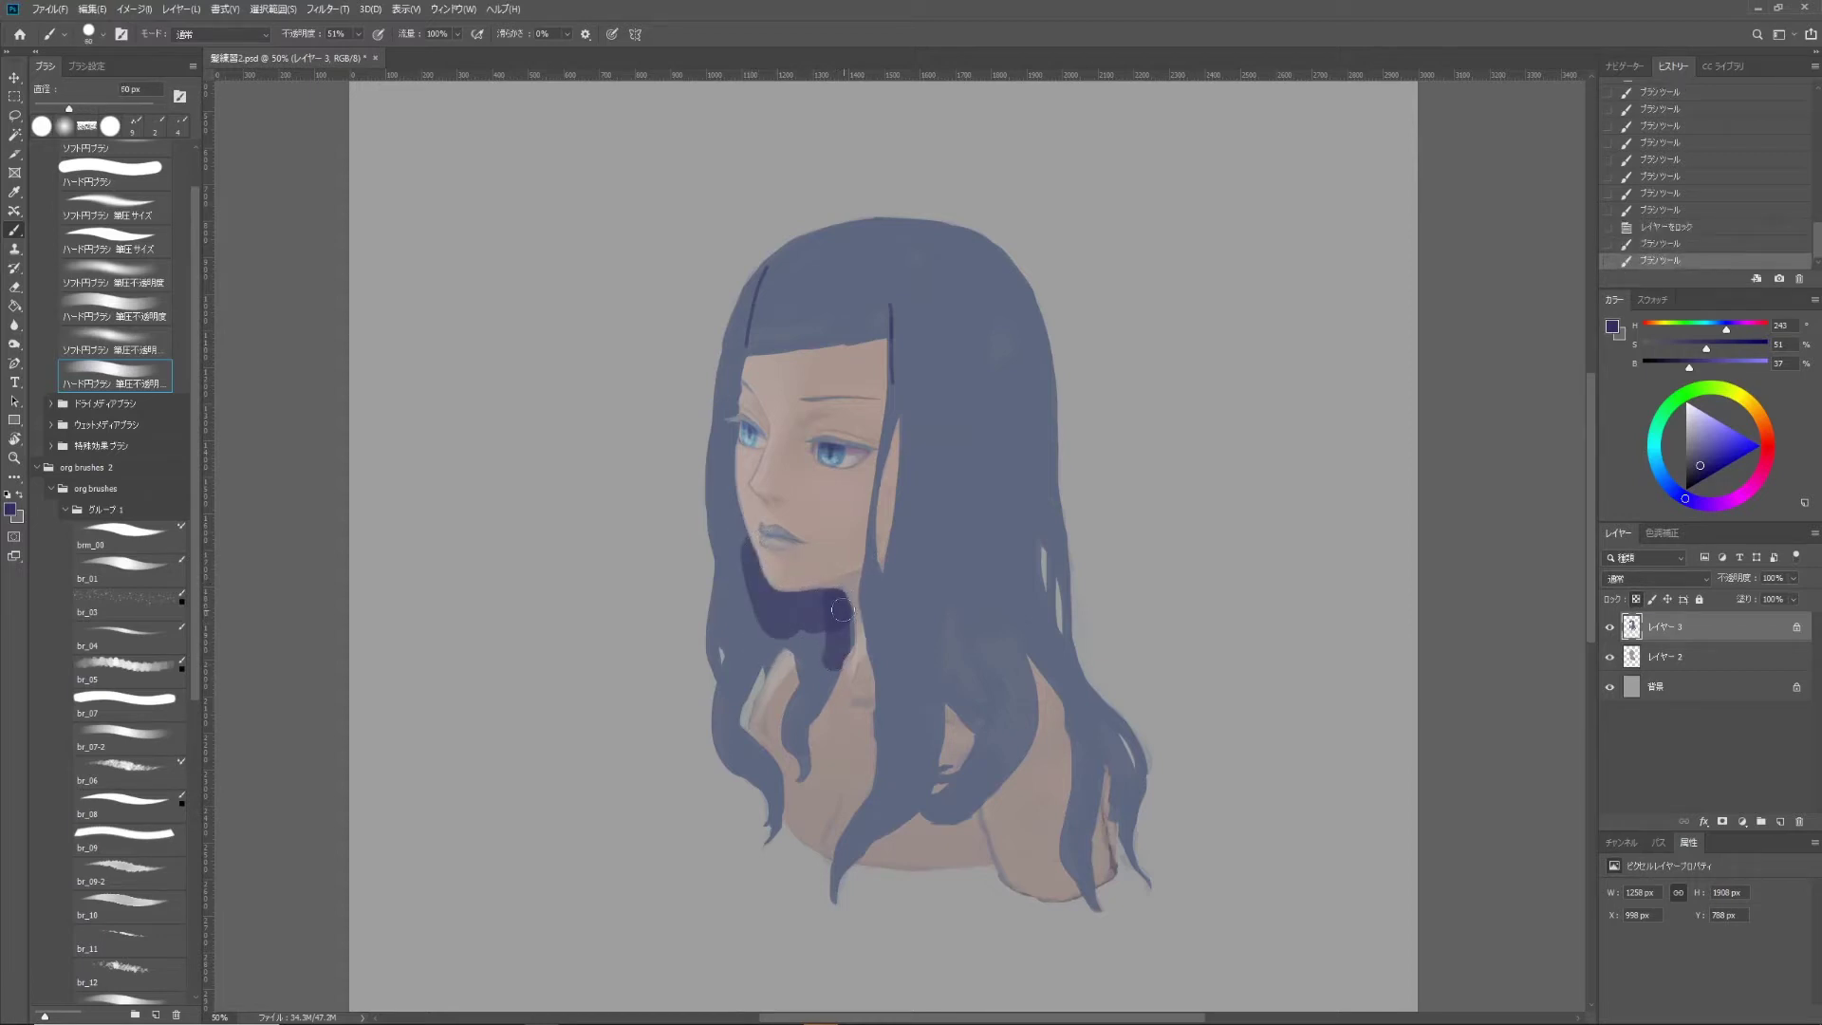
mouse_move(845, 603)
mouse_down()
mouse_move(814, 707)
mouse_move(755, 757)
mouse_move(767, 783)
mouse_up()
key(bracketleft)
key(bracketleft)
key(bracketleft)
key(ctrl+z)
key(ctrl+z)
key(ctrl+z)
mouse_move(746, 446)
mouse_down()
mouse_move(738, 612)
mouse_move(756, 664)
mouse_up()
key(bracketleft)
key(bracketleft)
key(bracketleft)
Draw thin strand lines across the bangs and crown, then sample a greyer blue
drag(747, 344, 839, 324)
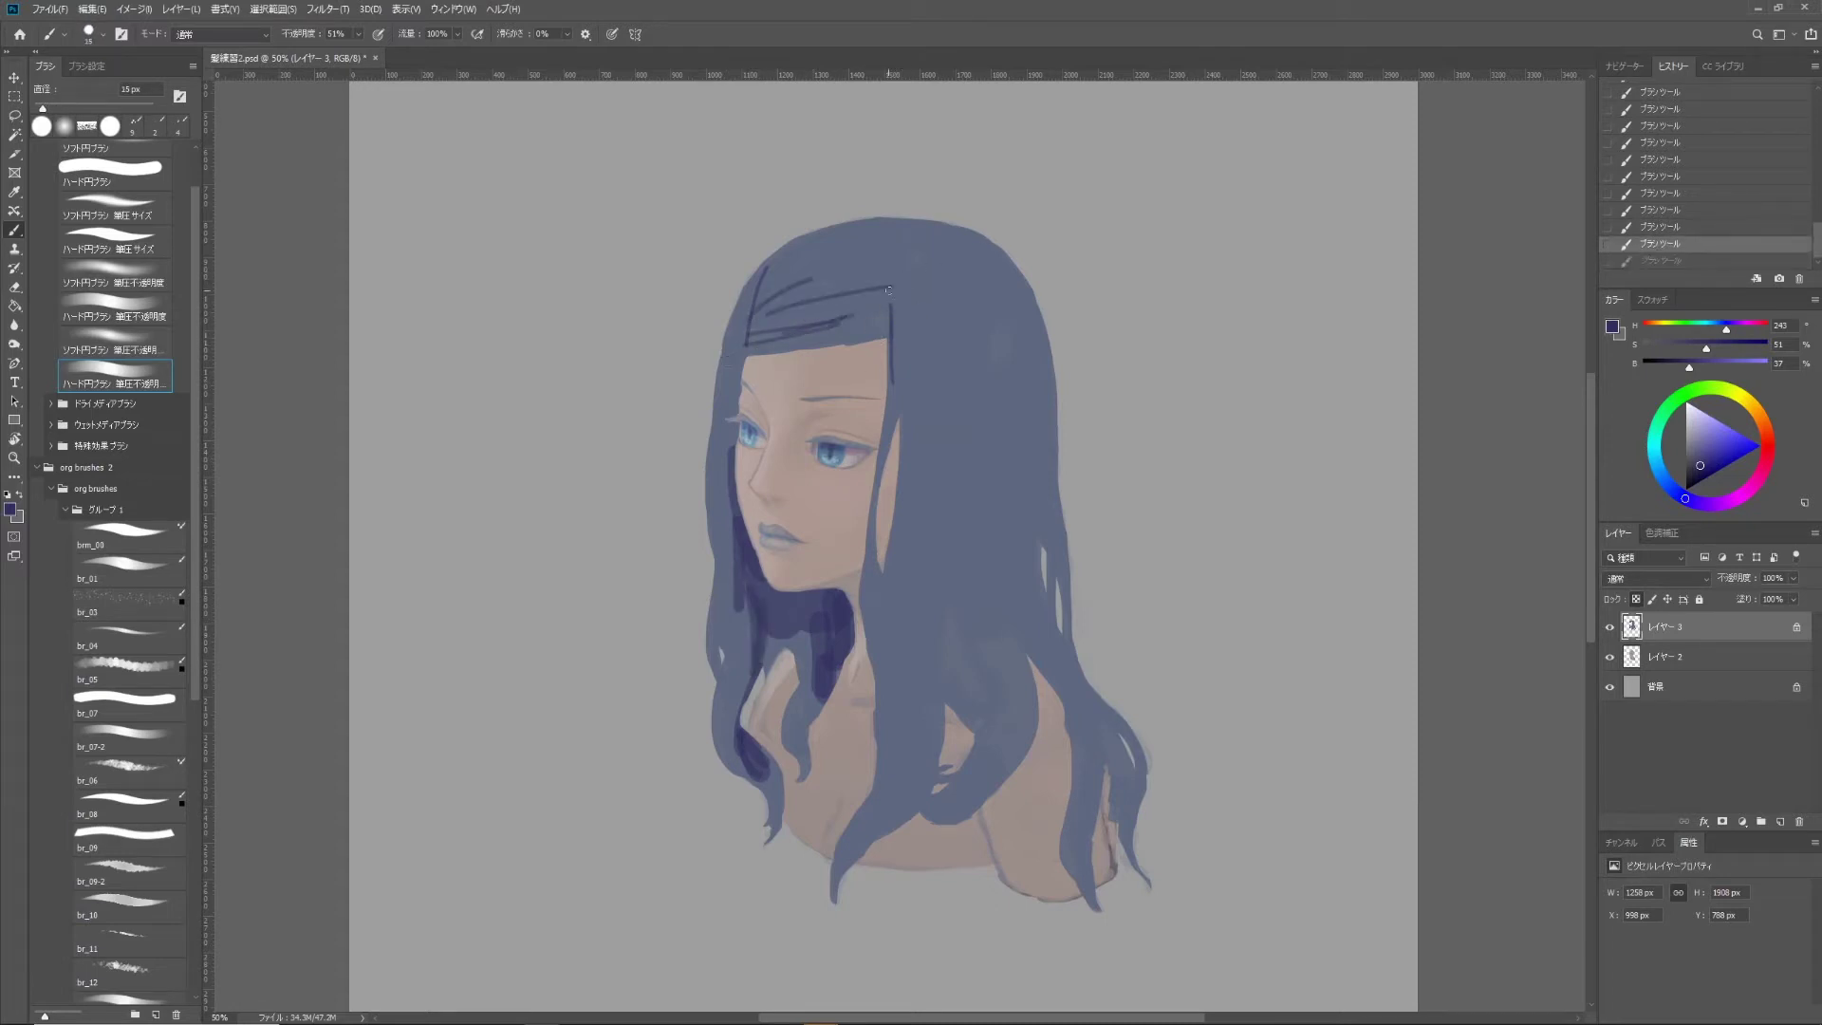
key(bracketleft)
key(bracketleft)
key(bracketleft)
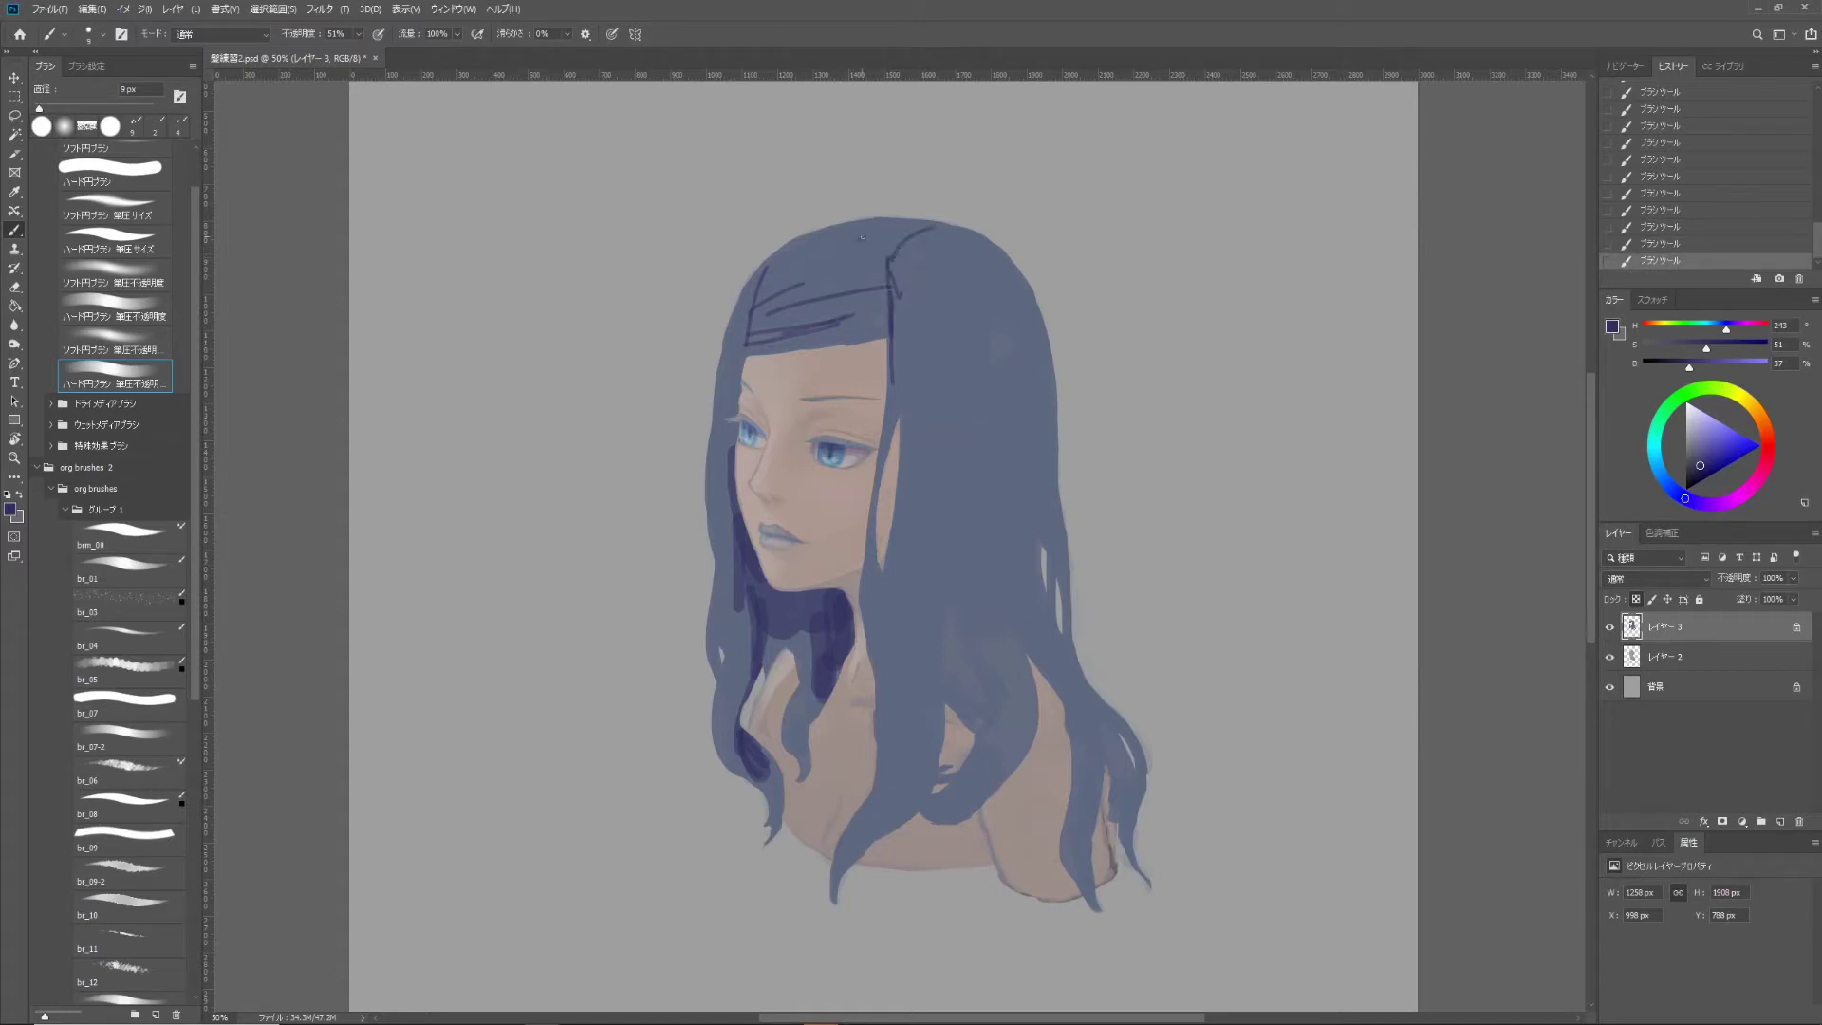
mouse_move(939, 230)
mouse_down()
mouse_move(874, 240)
mouse_move(934, 253)
mouse_up()
alt+click(874, 253)
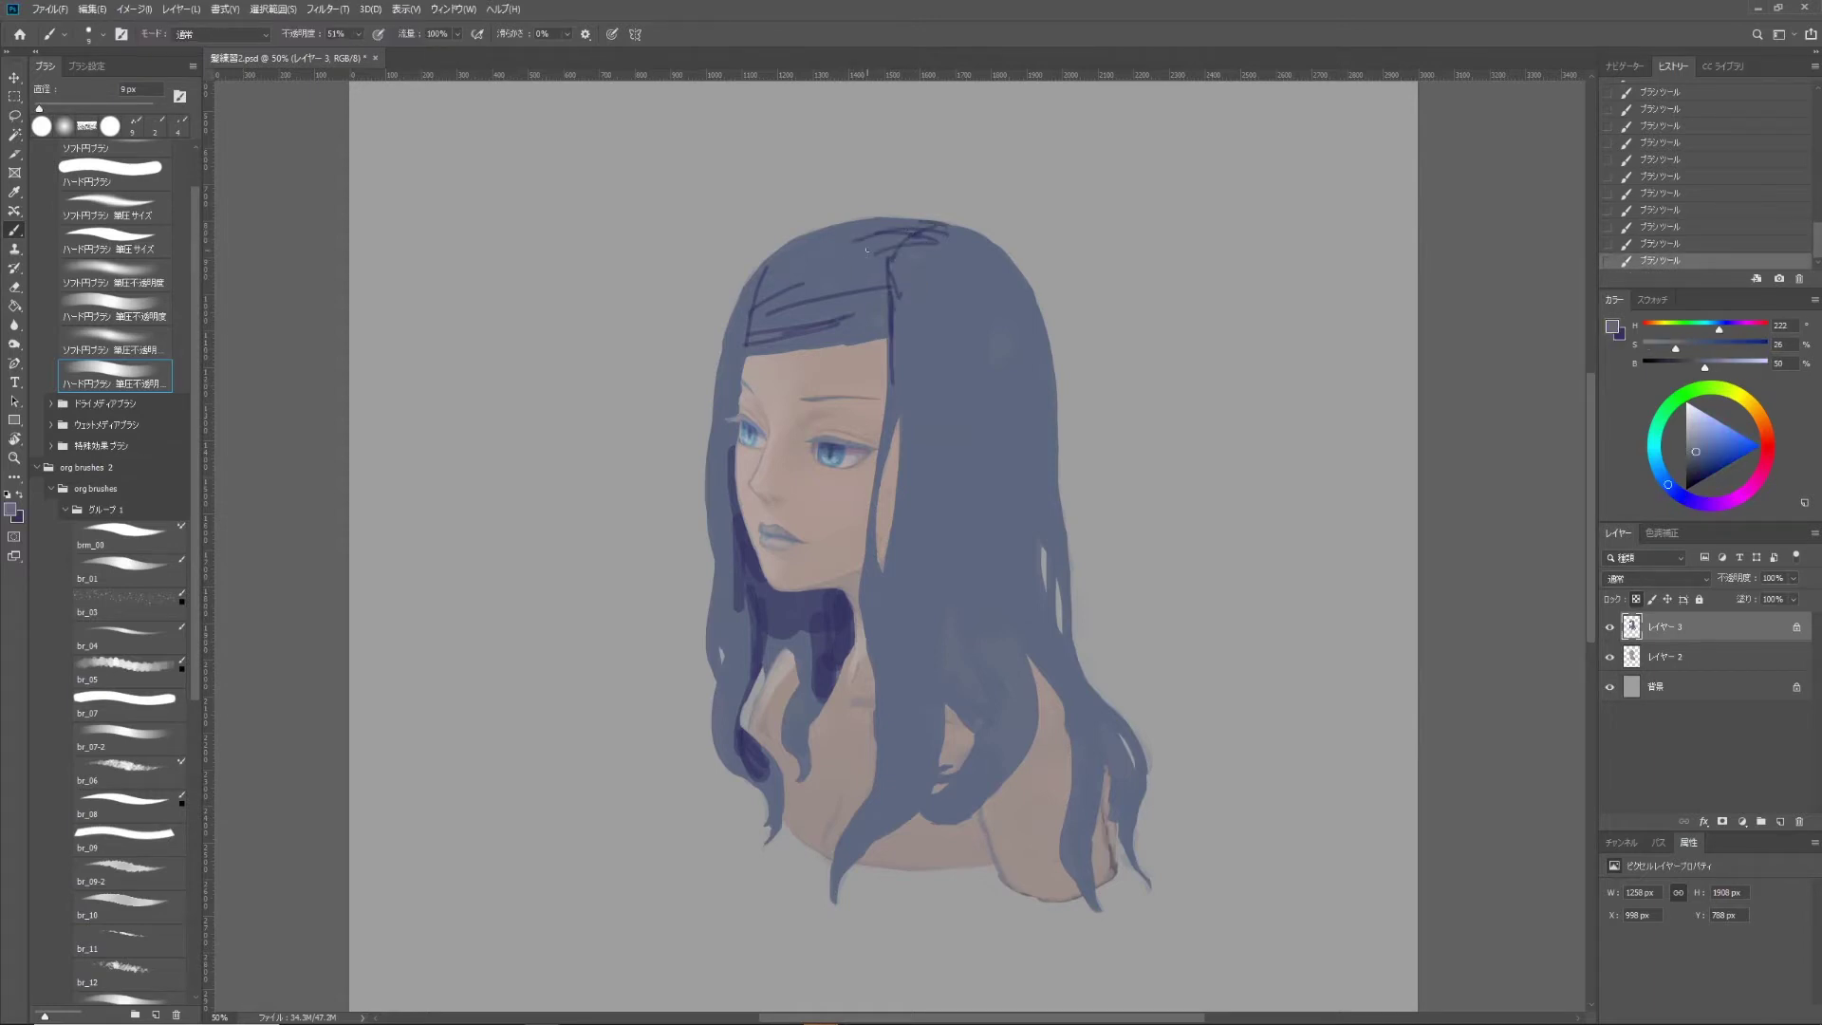
key(bracketright)
key(bracketright)
key(bracketright)
Shade the middle, right and lower strands, ending with a broad dark-blue shadow on the right
drag(947, 576, 955, 720)
drag(1013, 441, 1027, 623)
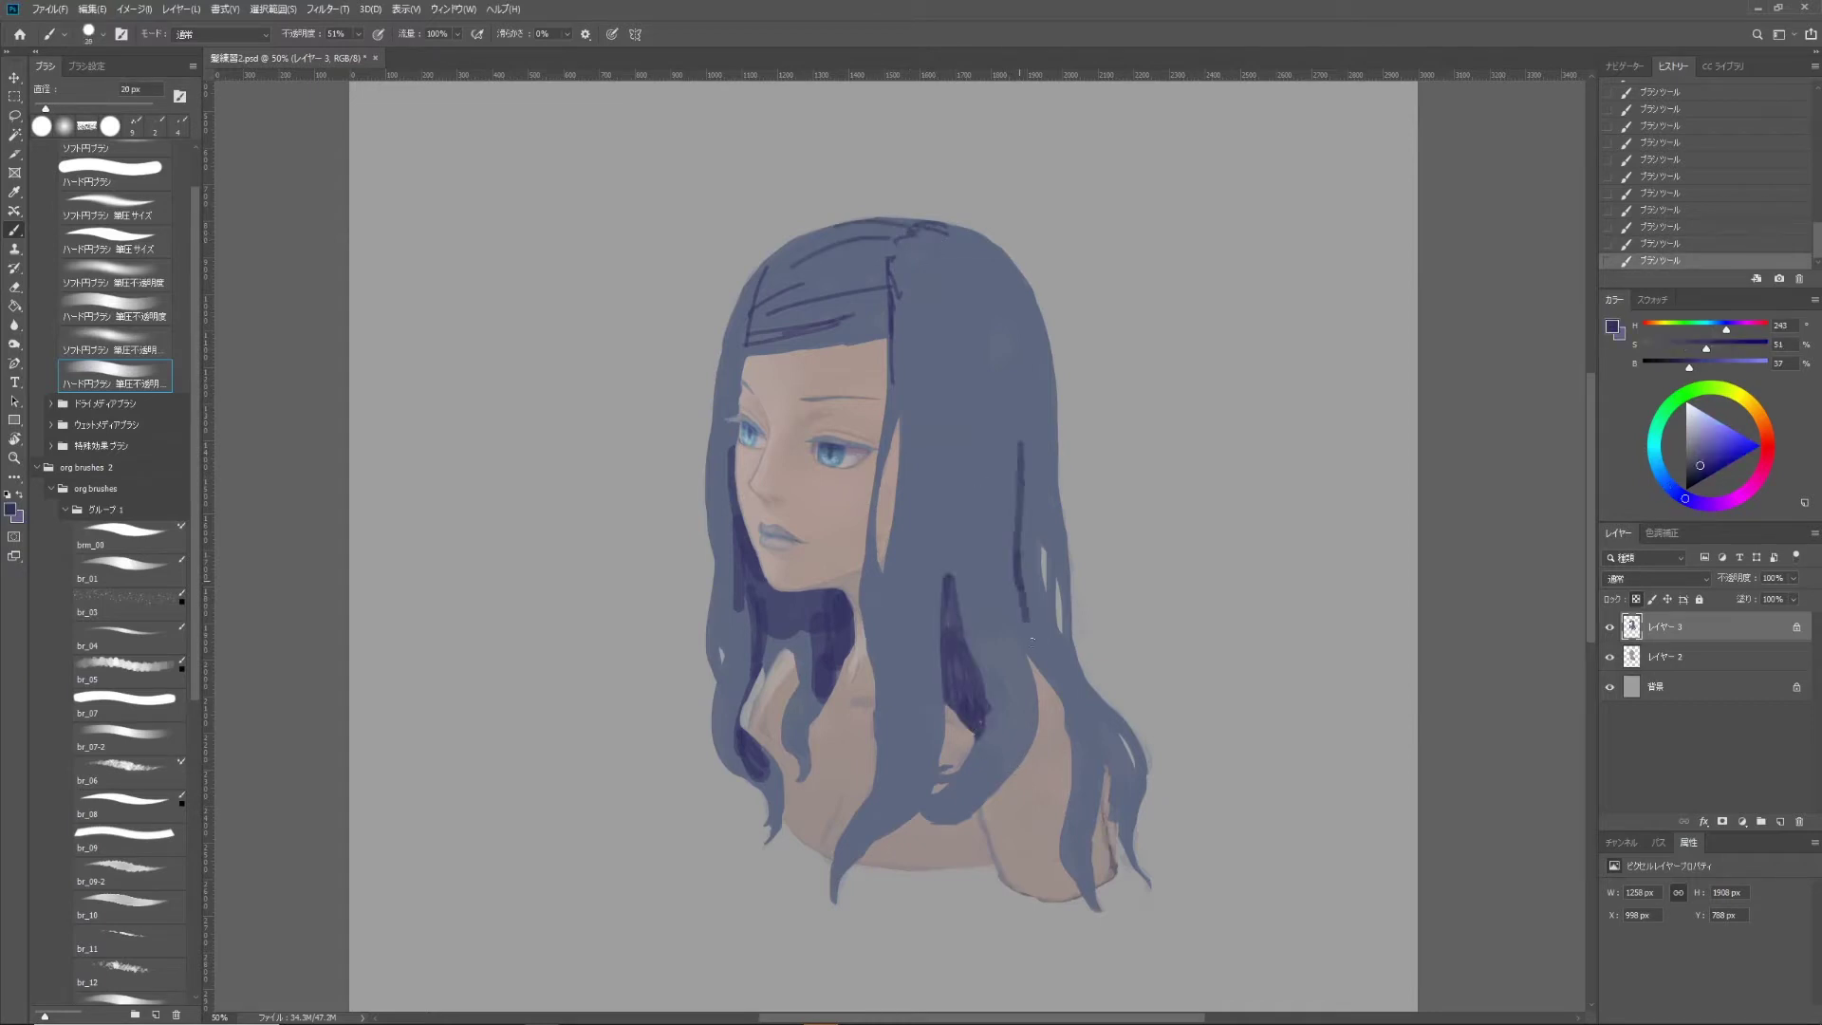
key(bracketright)
mouse_move(1007, 370)
mouse_down()
mouse_move(1061, 694)
mouse_move(1127, 808)
mouse_up()
key(bracketleft)
mouse_move(1097, 714)
mouse_down()
mouse_move(1122, 831)
mouse_move(1079, 843)
mouse_up()
key(bracketright)
mouse_move(1005, 733)
mouse_down()
mouse_move(970, 792)
mouse_move(861, 842)
mouse_up()
key(bracketright)
key(bracketright)
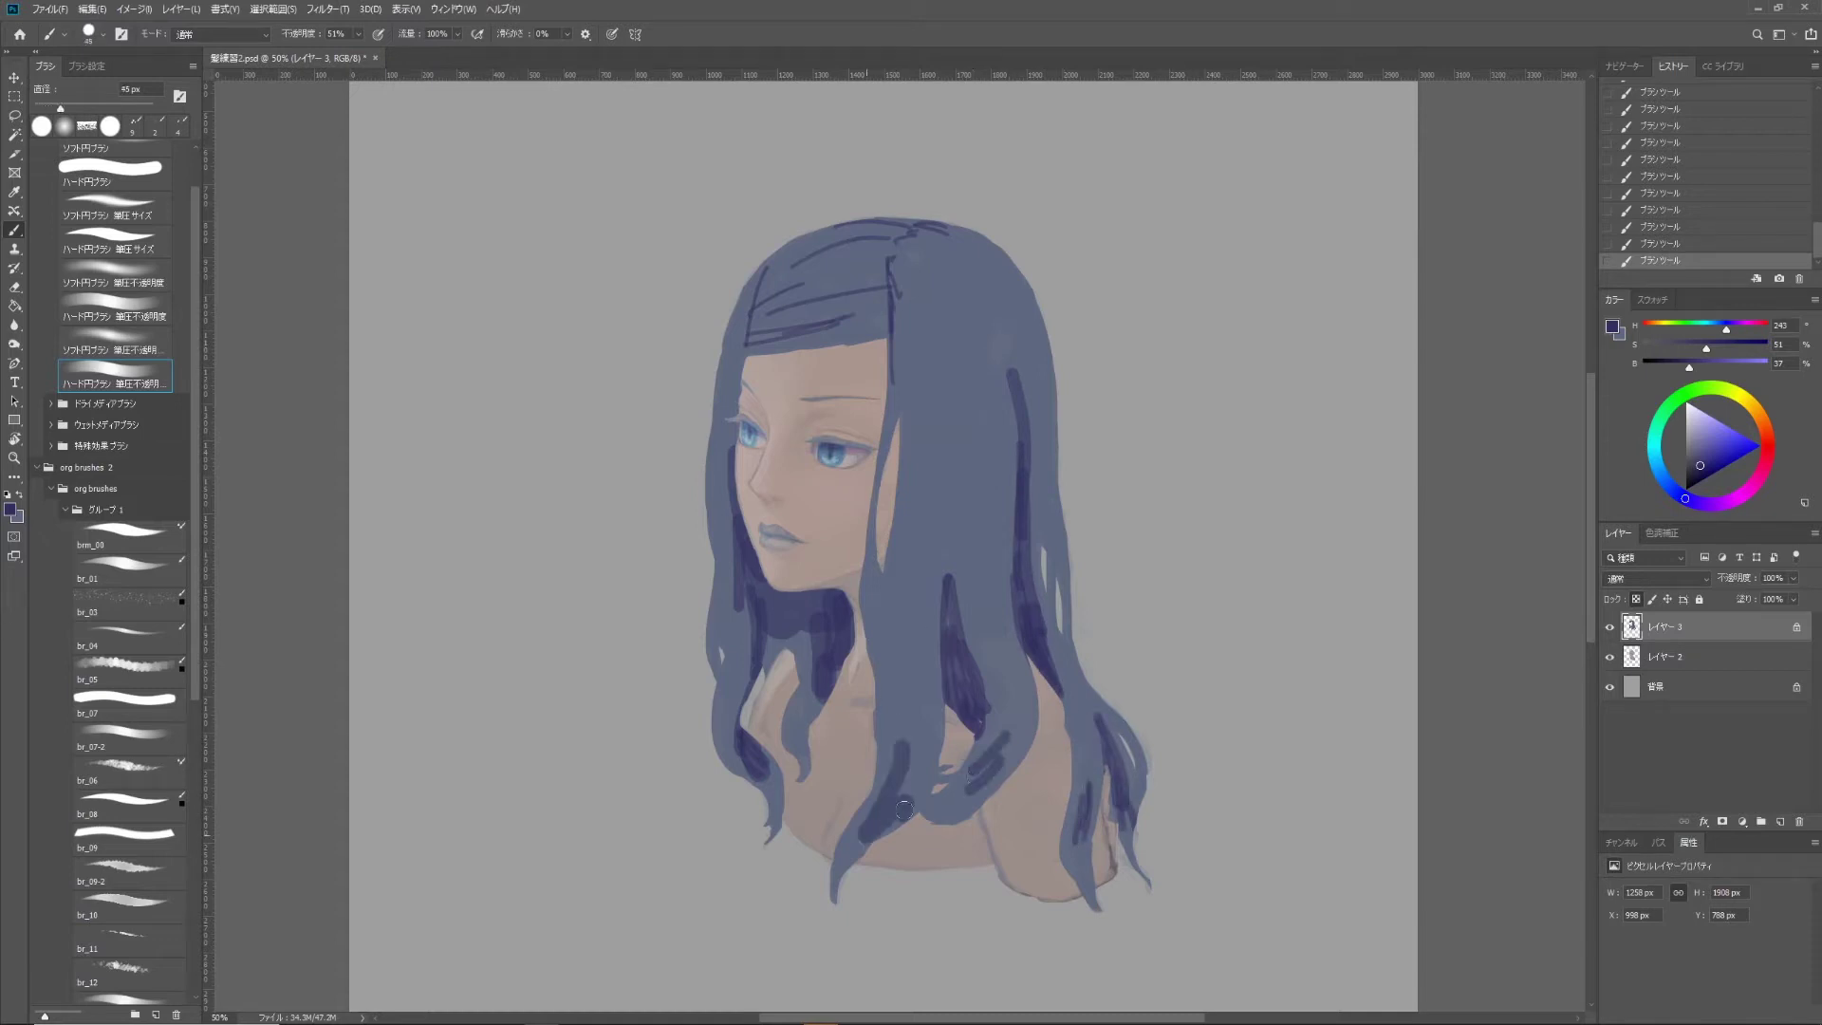
drag(938, 666, 896, 759)
key(bracketright)
key(bracketright)
key(bracketright)
drag(987, 398, 1053, 787)
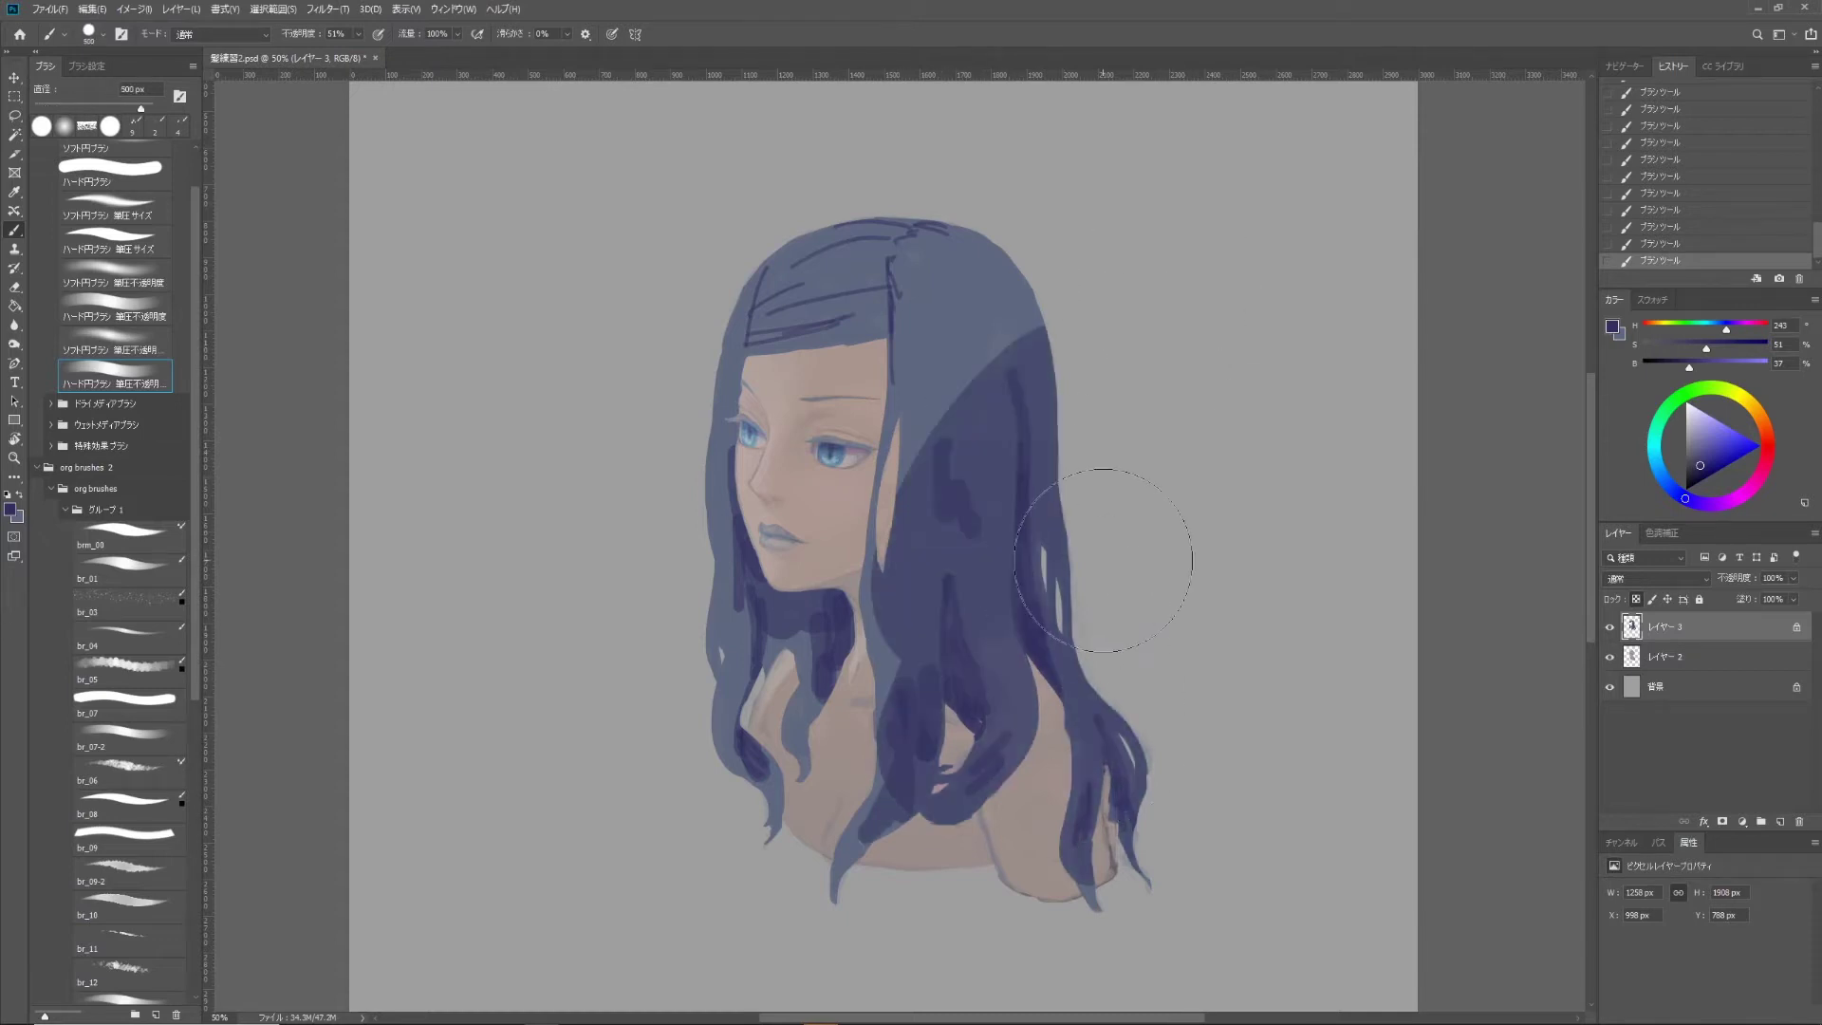
Pick a soft light grey-blue and paint it over the lower and right hair ends
mouse_move(1685, 498)
mouse_down()
mouse_move(1663, 479)
mouse_move(1705, 442)
mouse_up()
drag(948, 768, 835, 892)
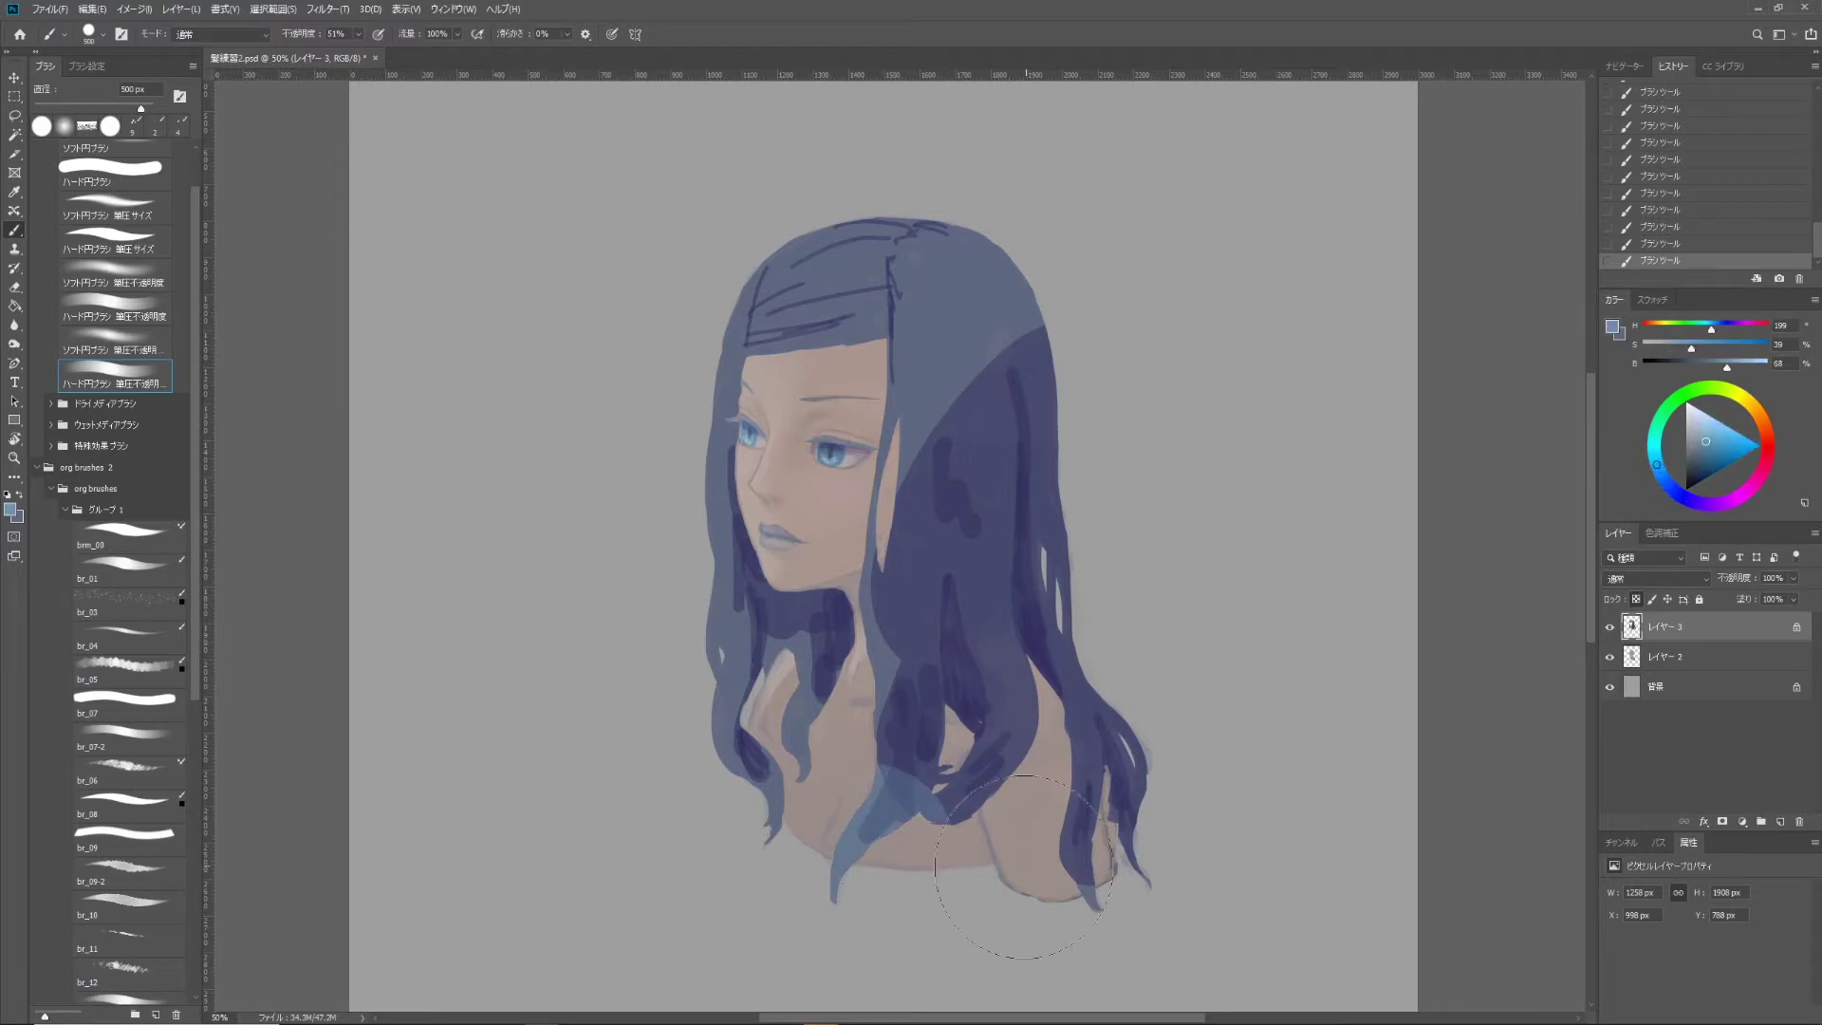
drag(1091, 711, 1101, 901)
key(bracketleft)
drag(1005, 693, 901, 806)
drag(765, 668, 692, 781)
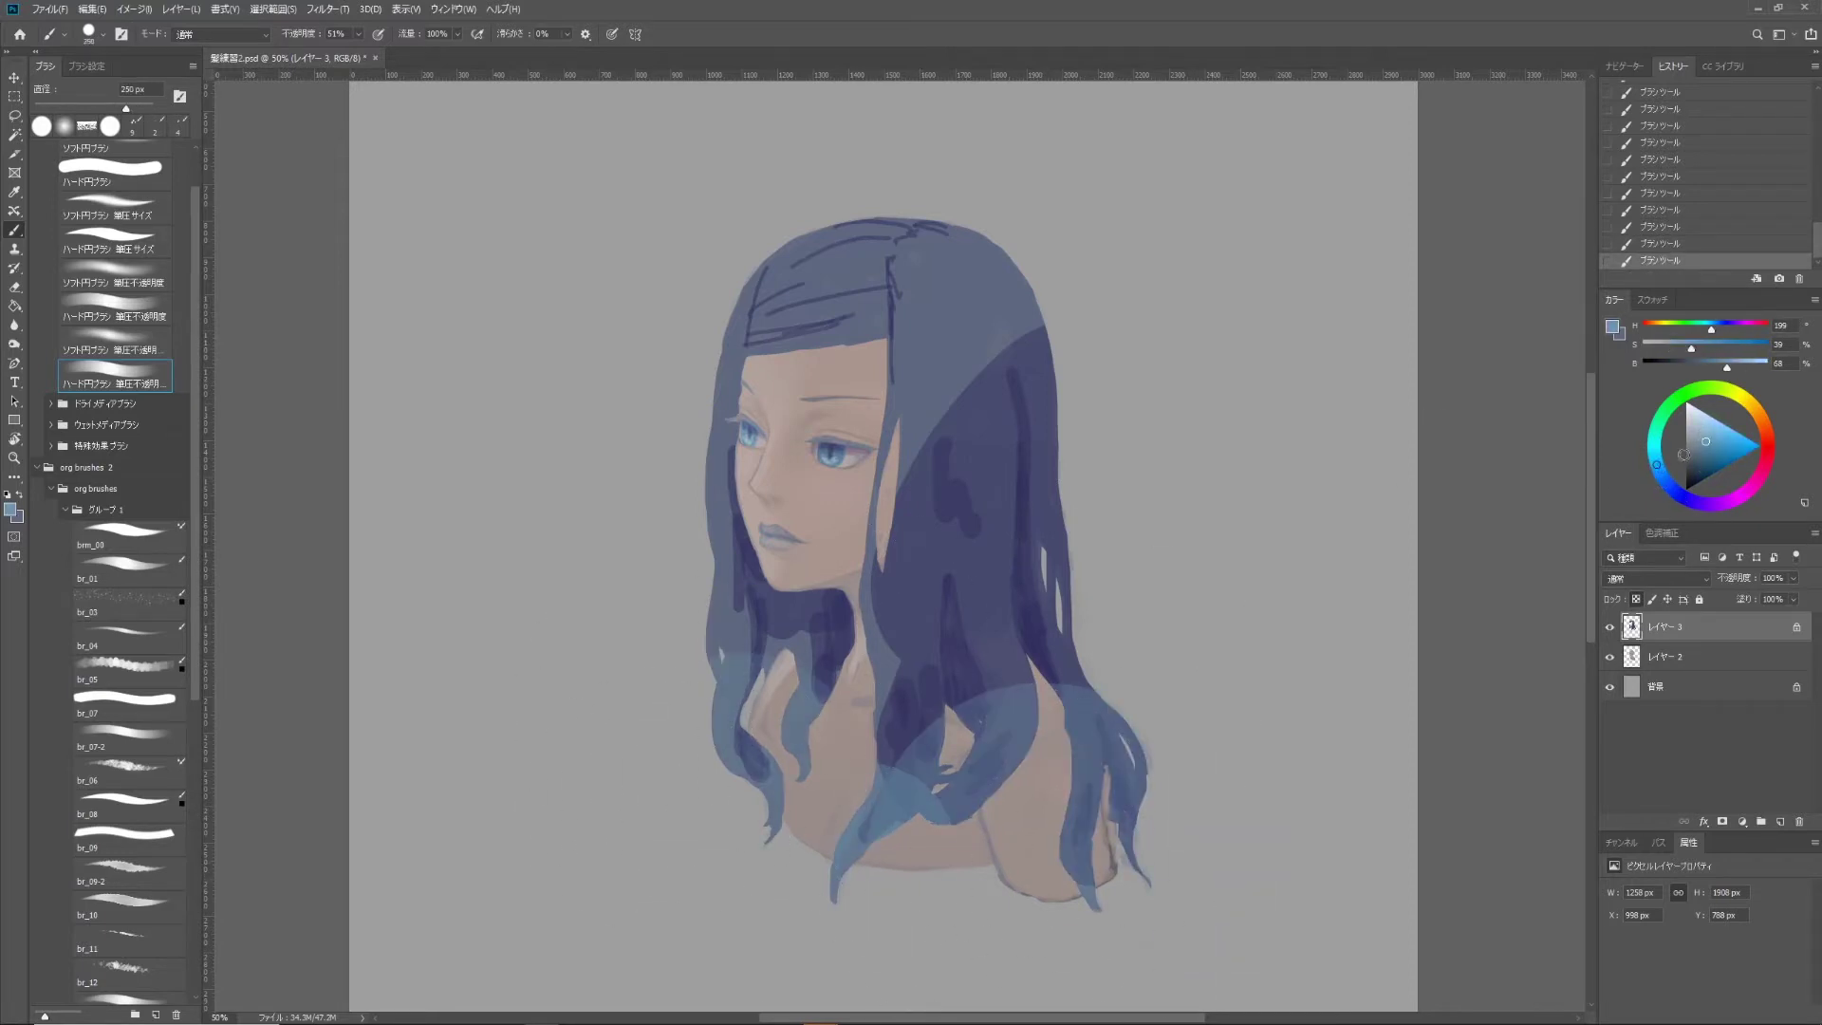
Try large light strokes over the head and top-left hair, undoing both
key(ctrl+minus)
key(bracketright)
key(bracketright)
key(bracketright)
drag(987, 569, 793, 471)
key(ctrl+z)
key(bracketleft)
key(bracketleft)
key(bracketleft)
drag(1694, 422, 1693, 433)
drag(826, 313, 788, 683)
key(ctrl+z)
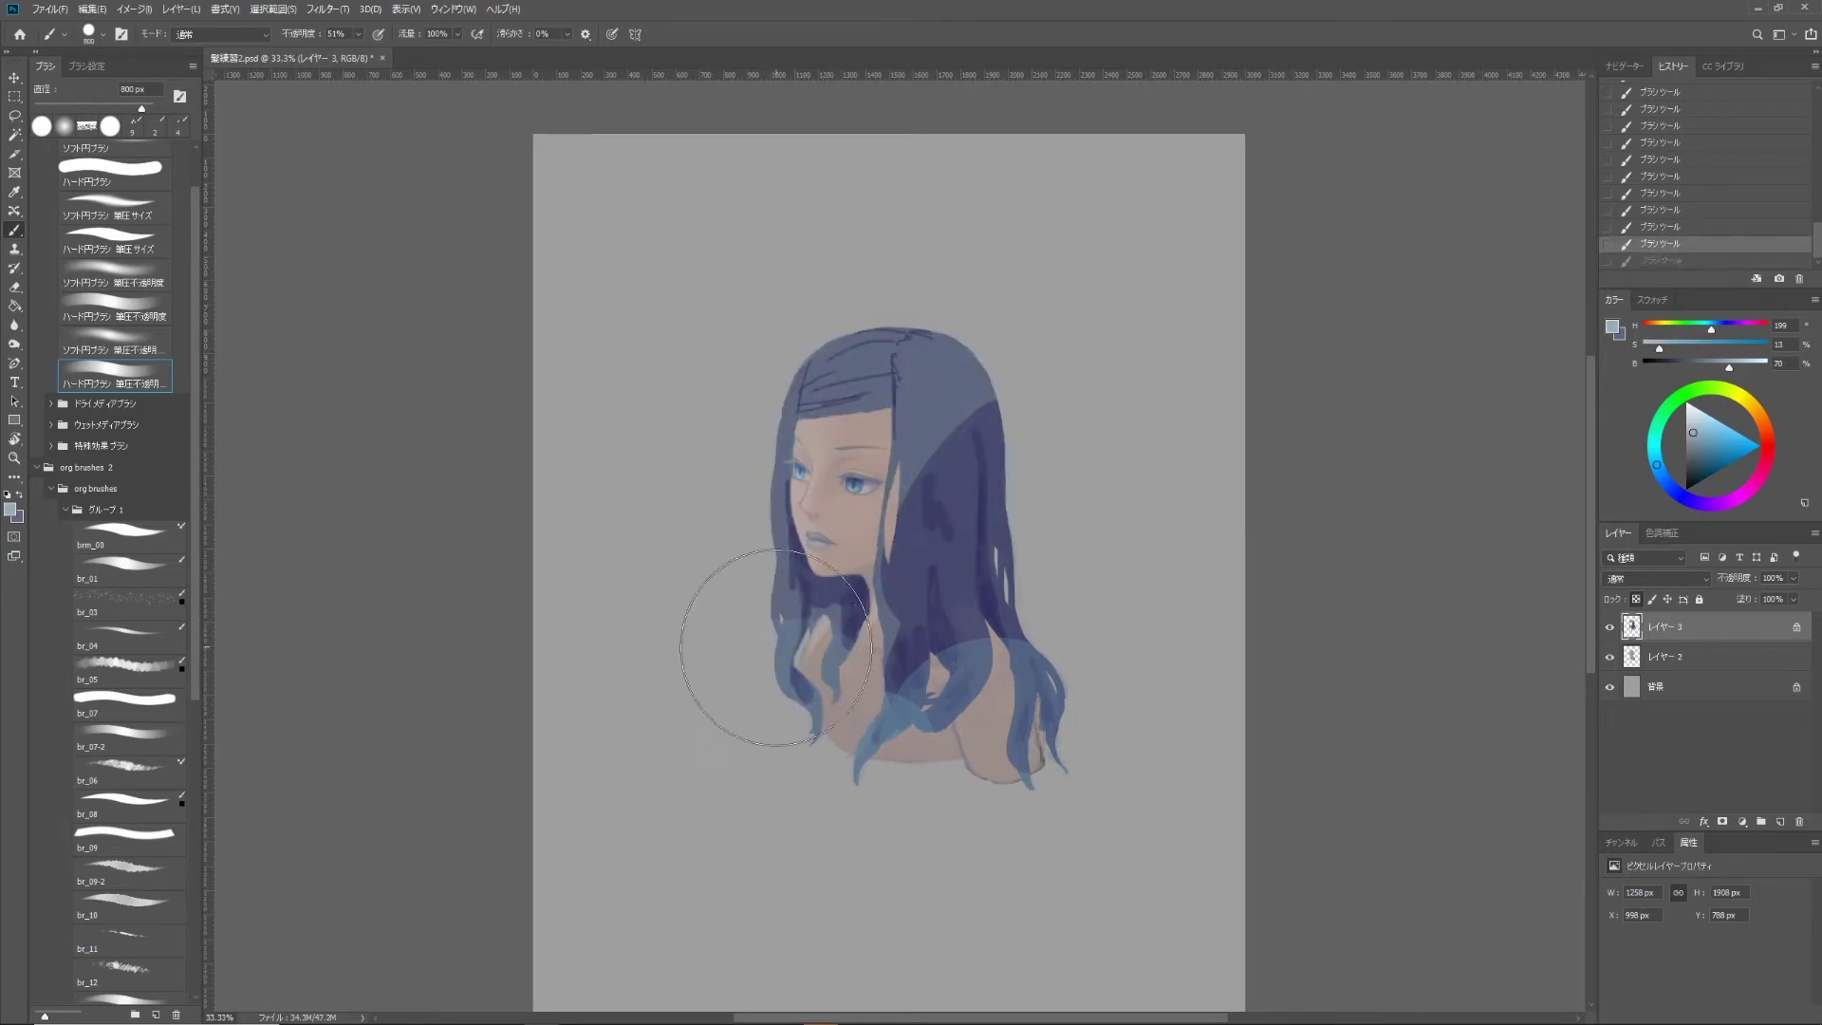
Add small light highlights on the crown and left side of the hair, then save
key(bracketleft)
key(bracketleft)
key(bracketleft)
mouse_move(833, 357)
mouse_down()
mouse_move(871, 359)
mouse_move(776, 512)
mouse_up()
key(bracketleft)
drag(909, 353, 944, 342)
drag(824, 366, 853, 386)
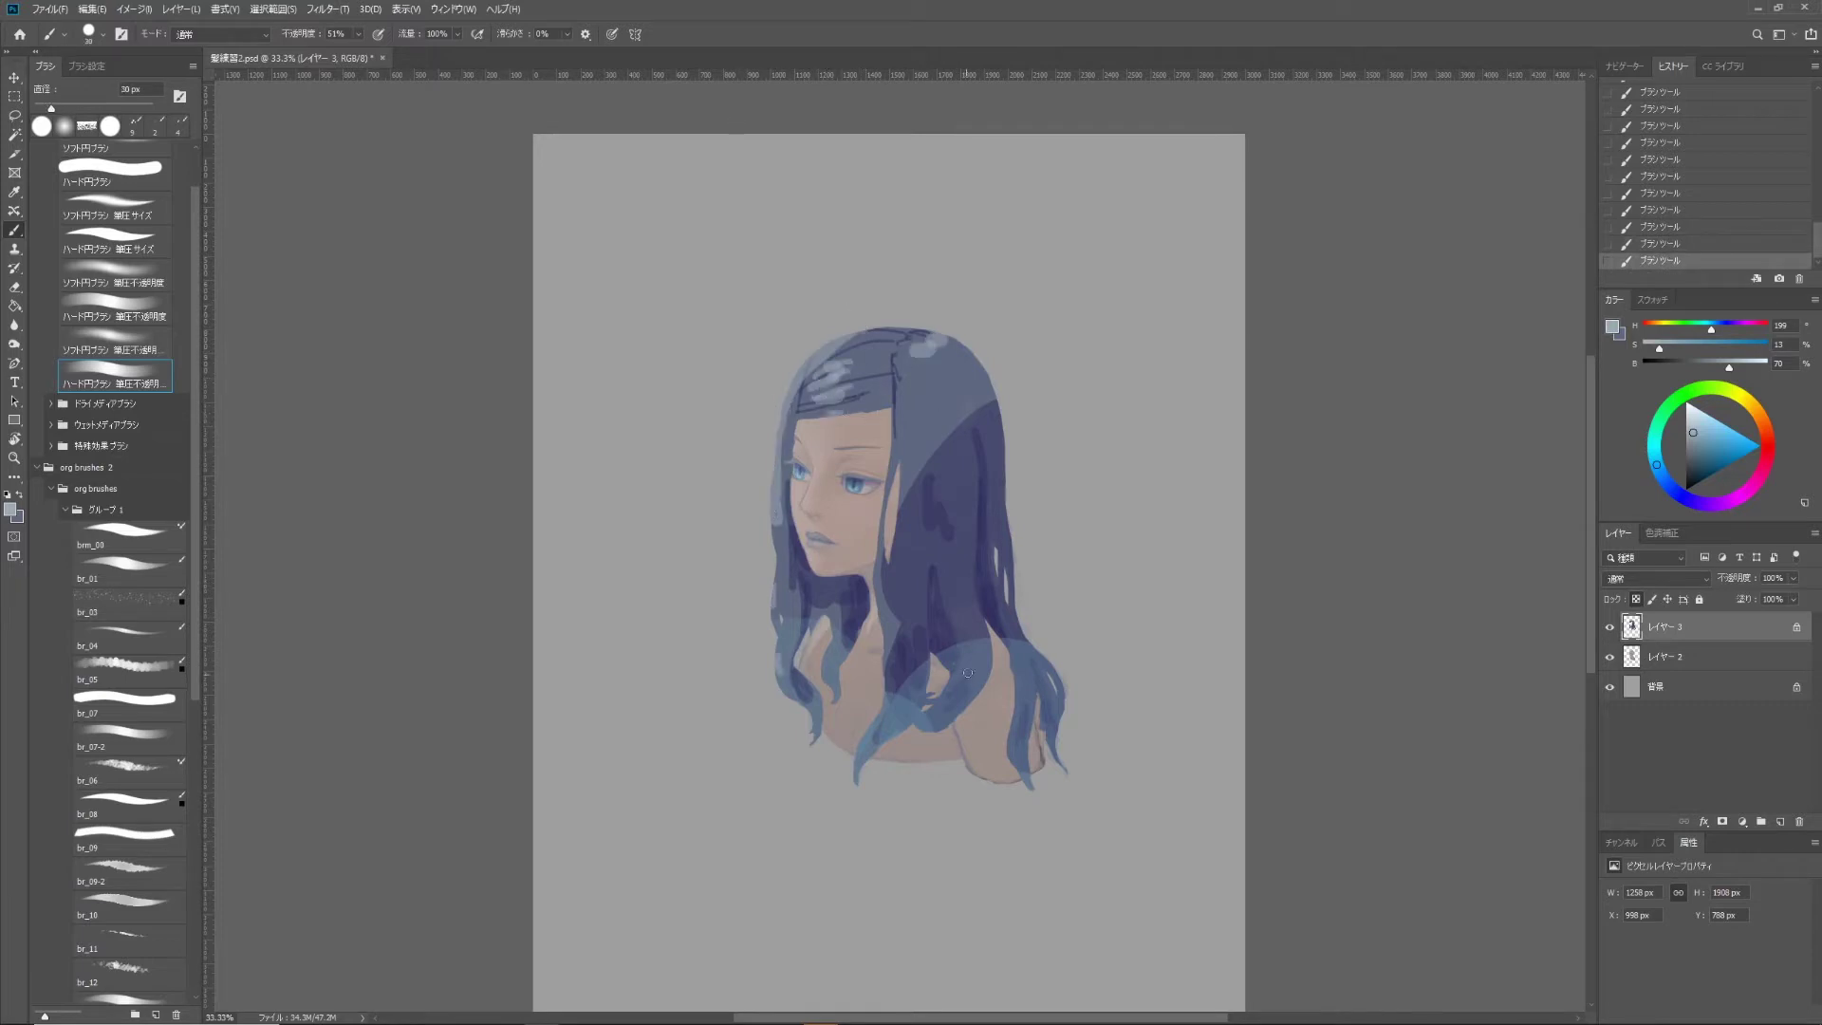
key(ctrl+s)
Sample the dark hair colour and paint dark strand strokes into the upper hair
alt+click(961, 526)
key(bracketleft)
key(bracketleft)
key(bracketleft)
mouse_move(906, 380)
mouse_down()
mouse_move(925, 465)
mouse_move(882, 557)
mouse_up()
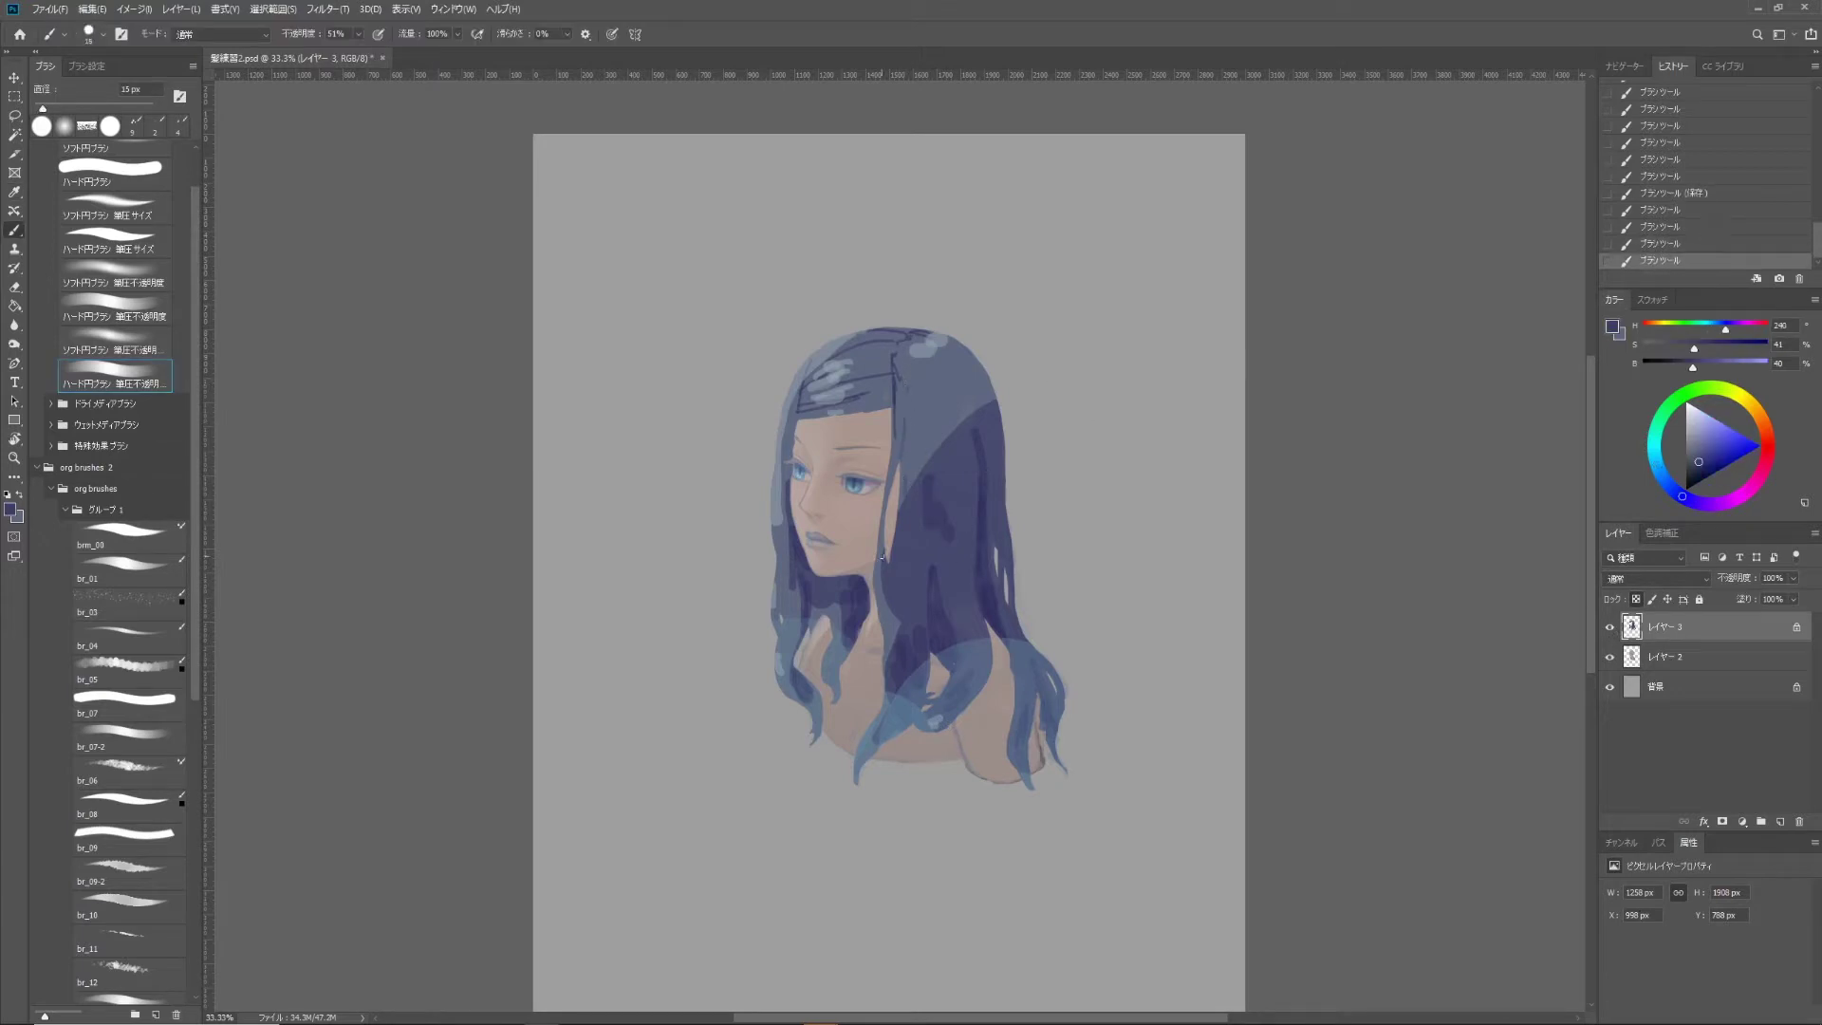
key(bracketright)
key(bracketright)
key(bracketright)
drag(949, 346, 949, 437)
scroll(974, 647, up, 1)
key(bracketleft)
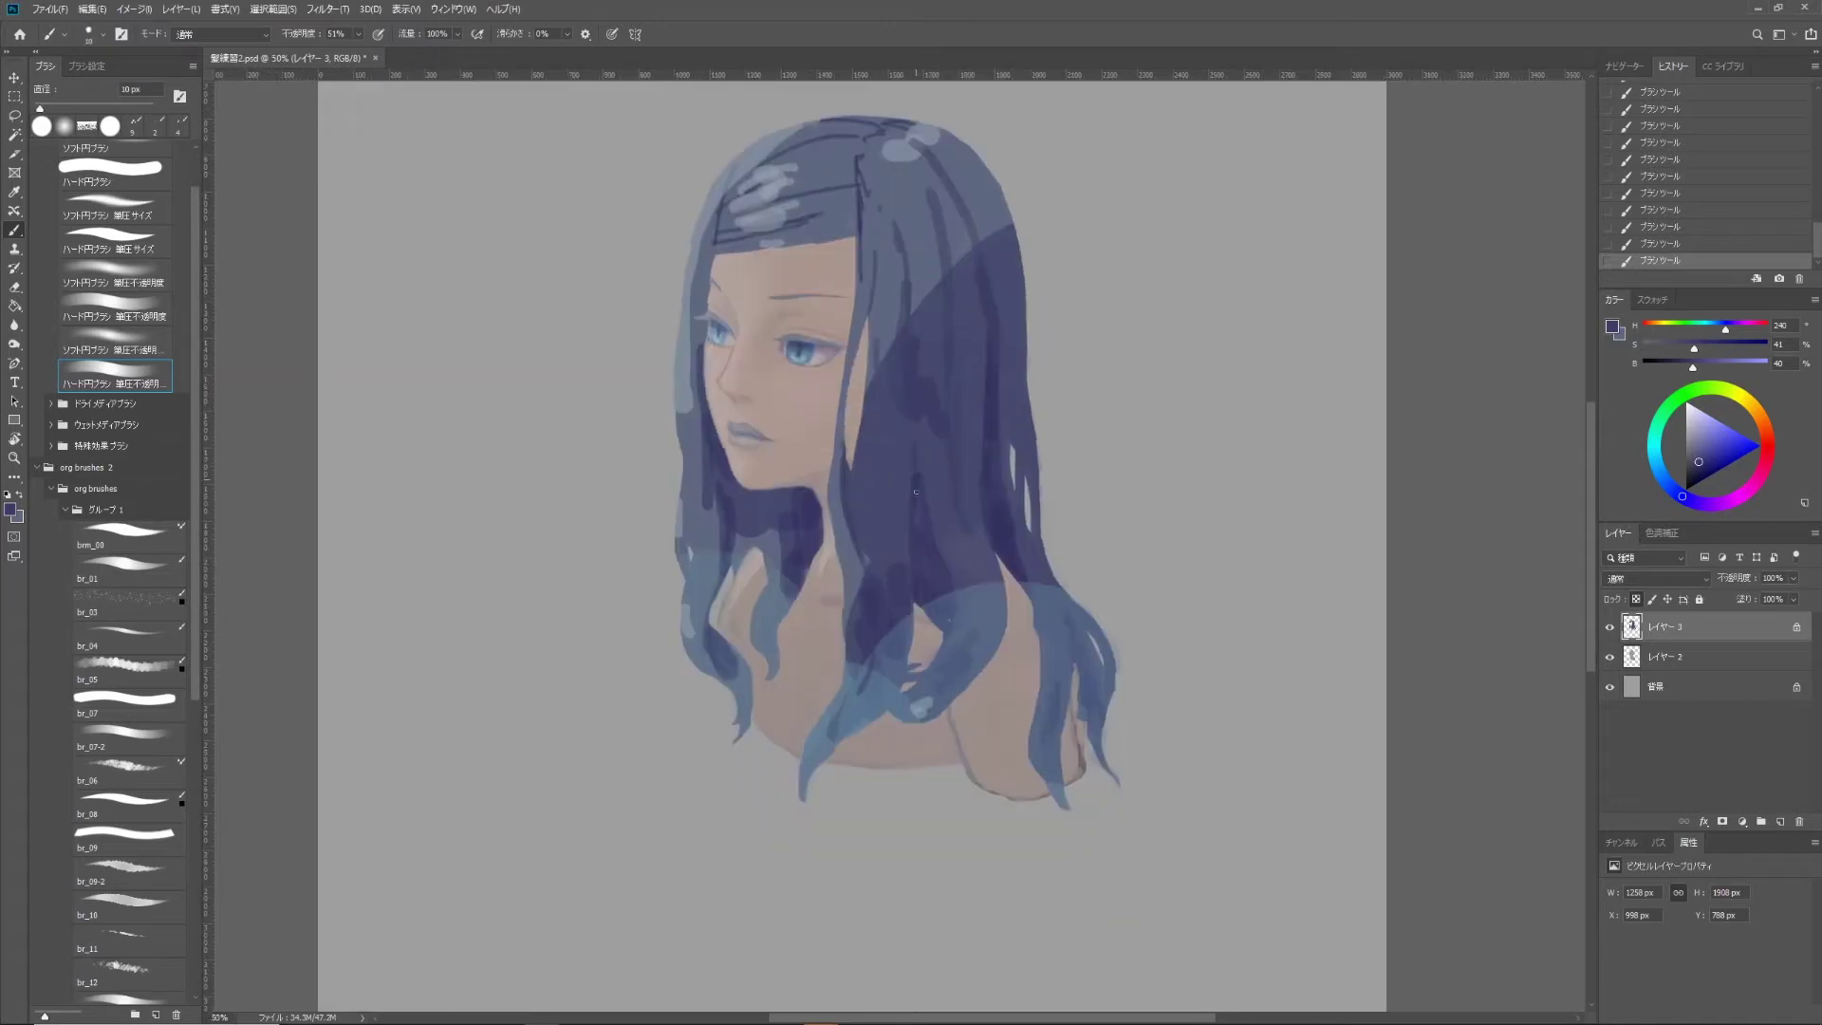
Sample dark, grey, mid-blue and purple-blue hair tones to blend the shading patches
alt+click(910, 449)
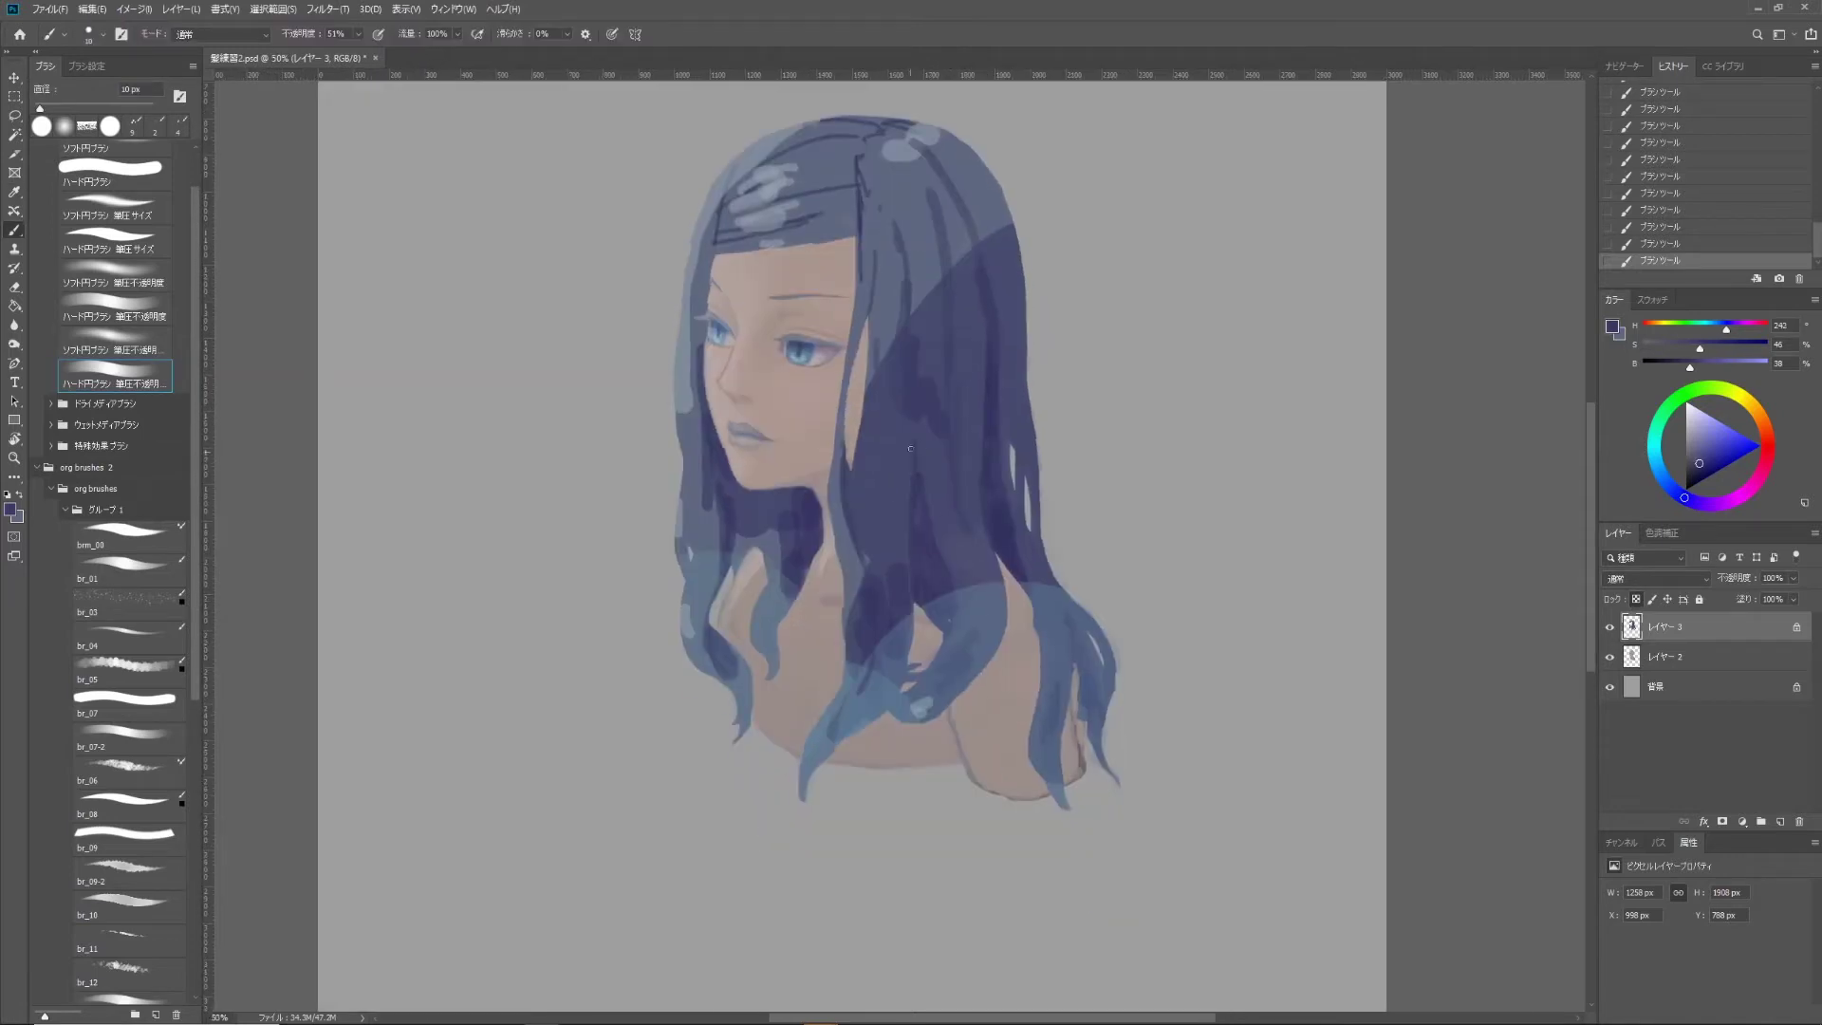
key(bracketright)
alt+click(977, 607)
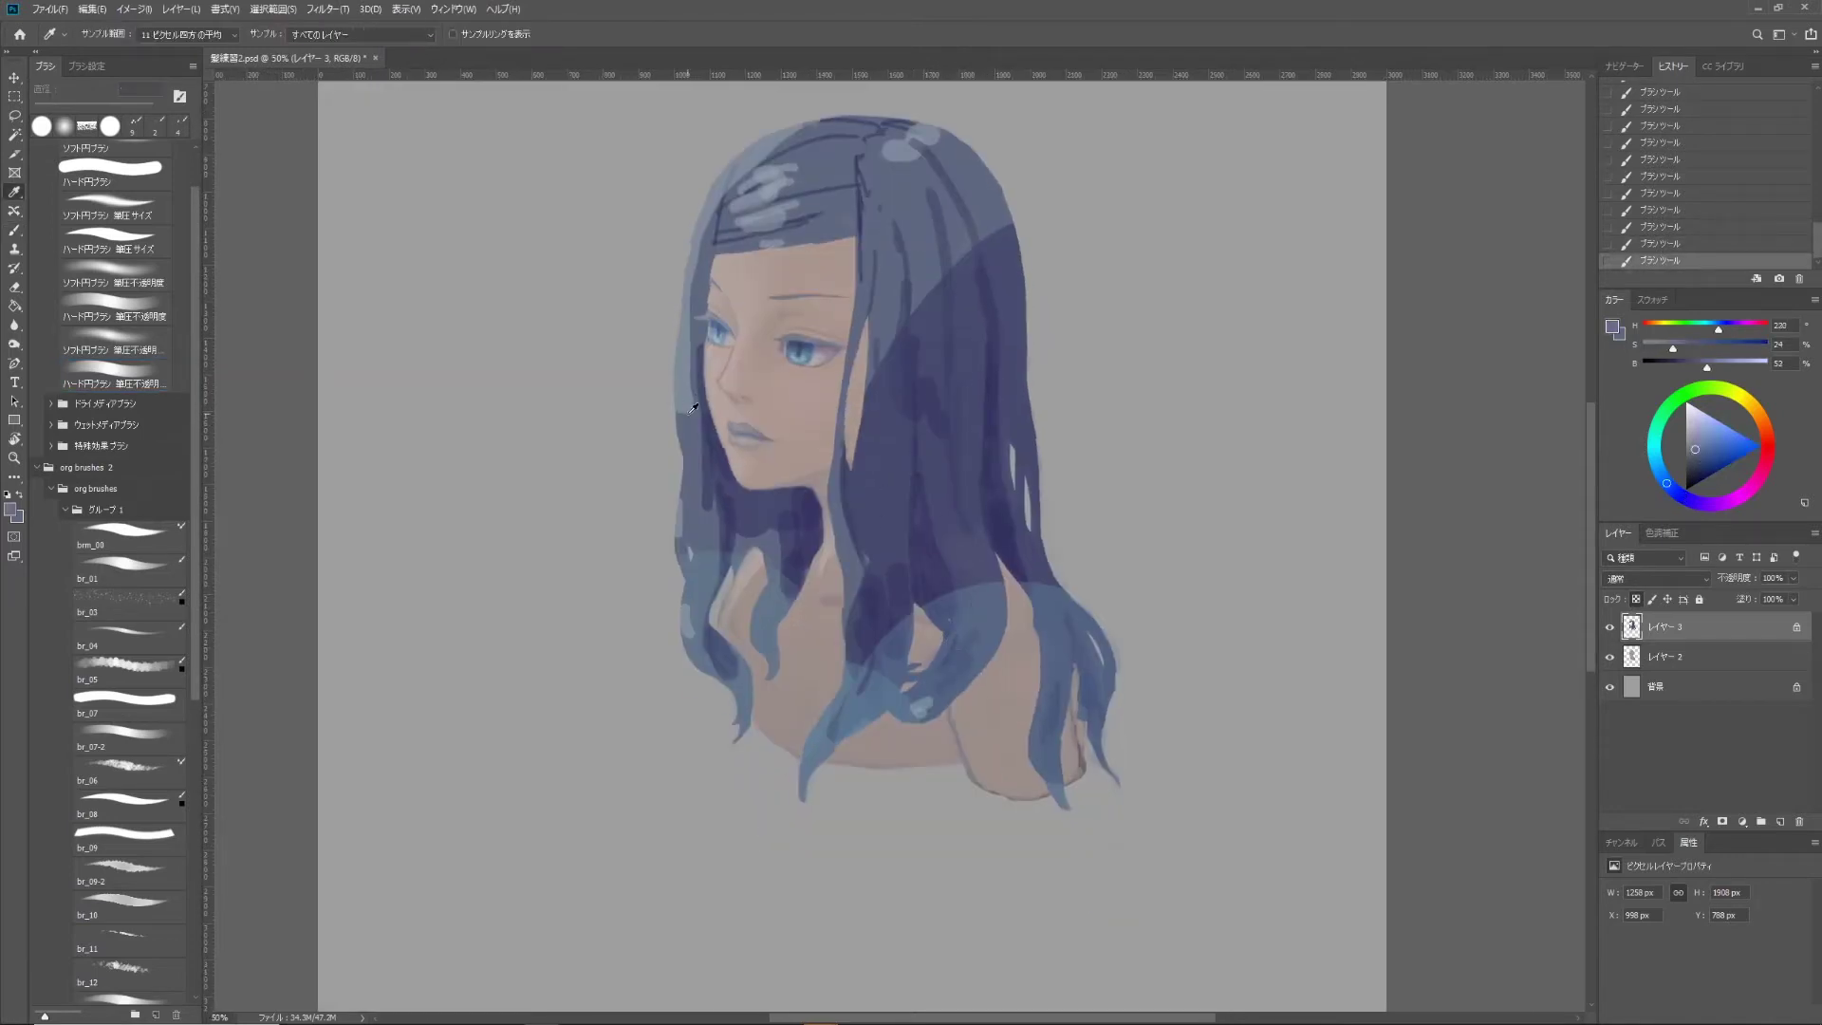
alt+click(688, 470)
key(bracketright)
key(bracketright)
key(bracketright)
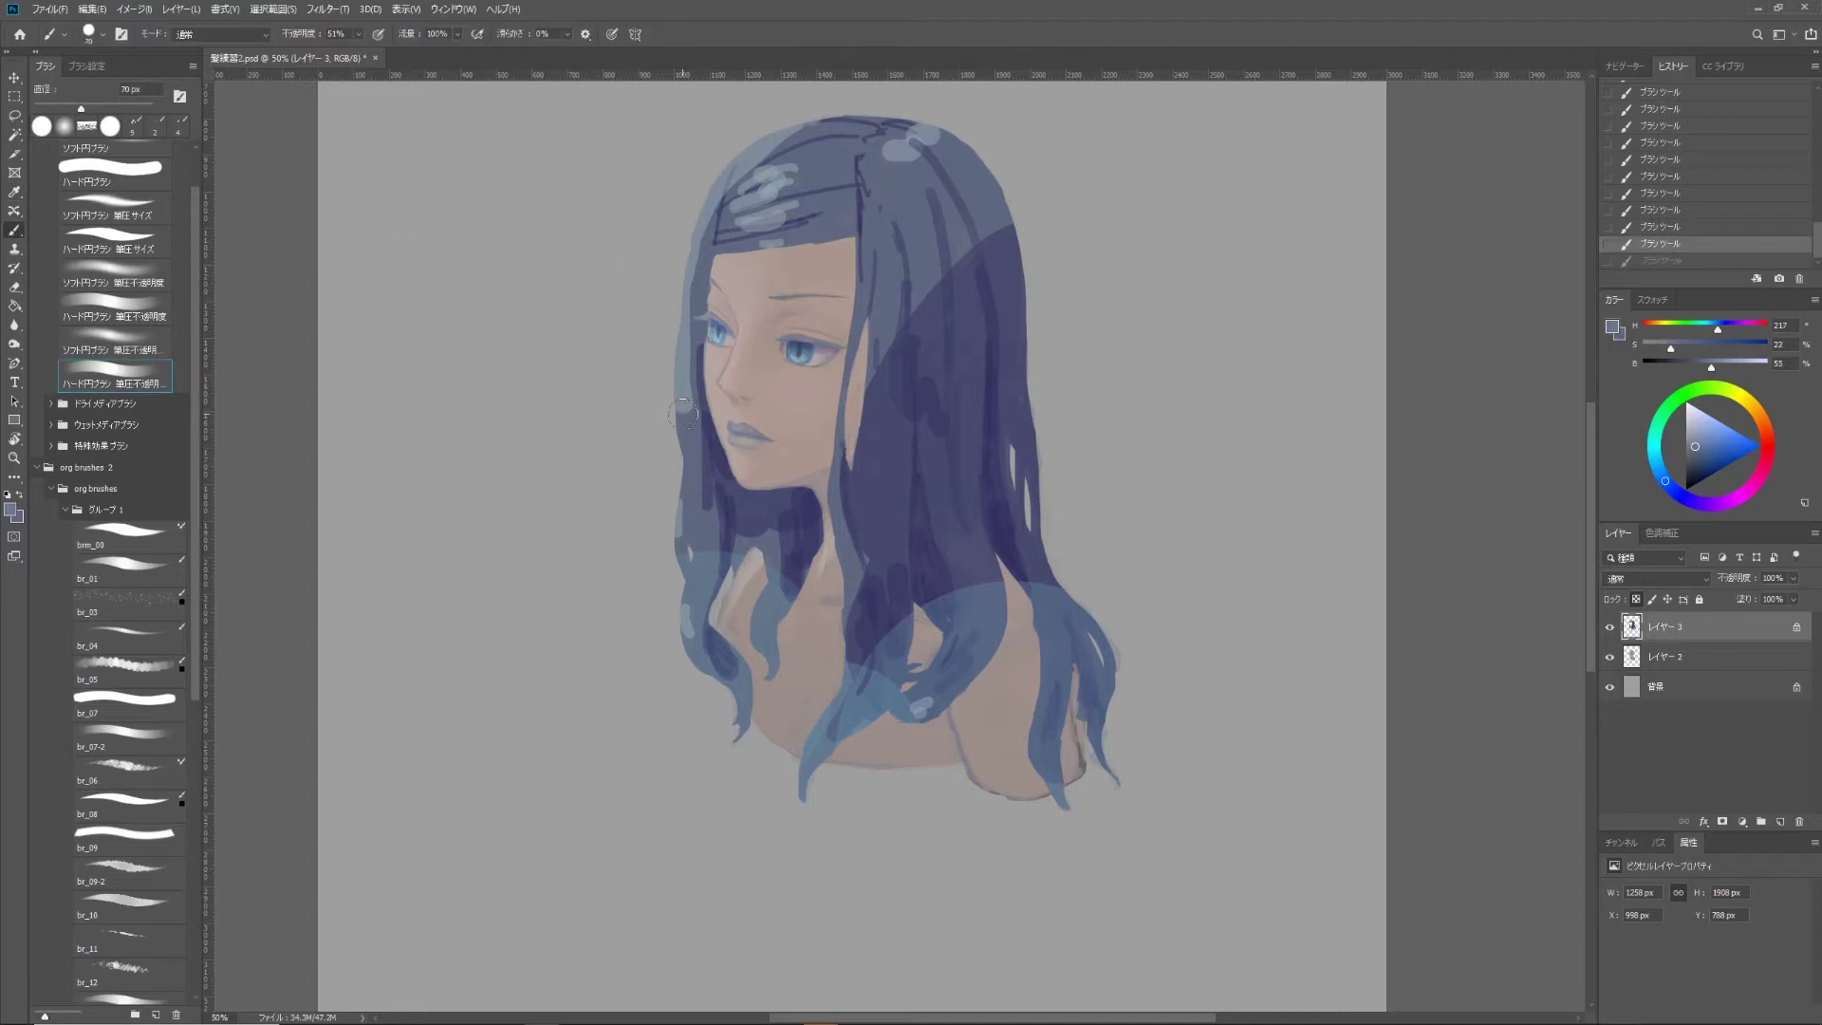
alt+click(702, 631)
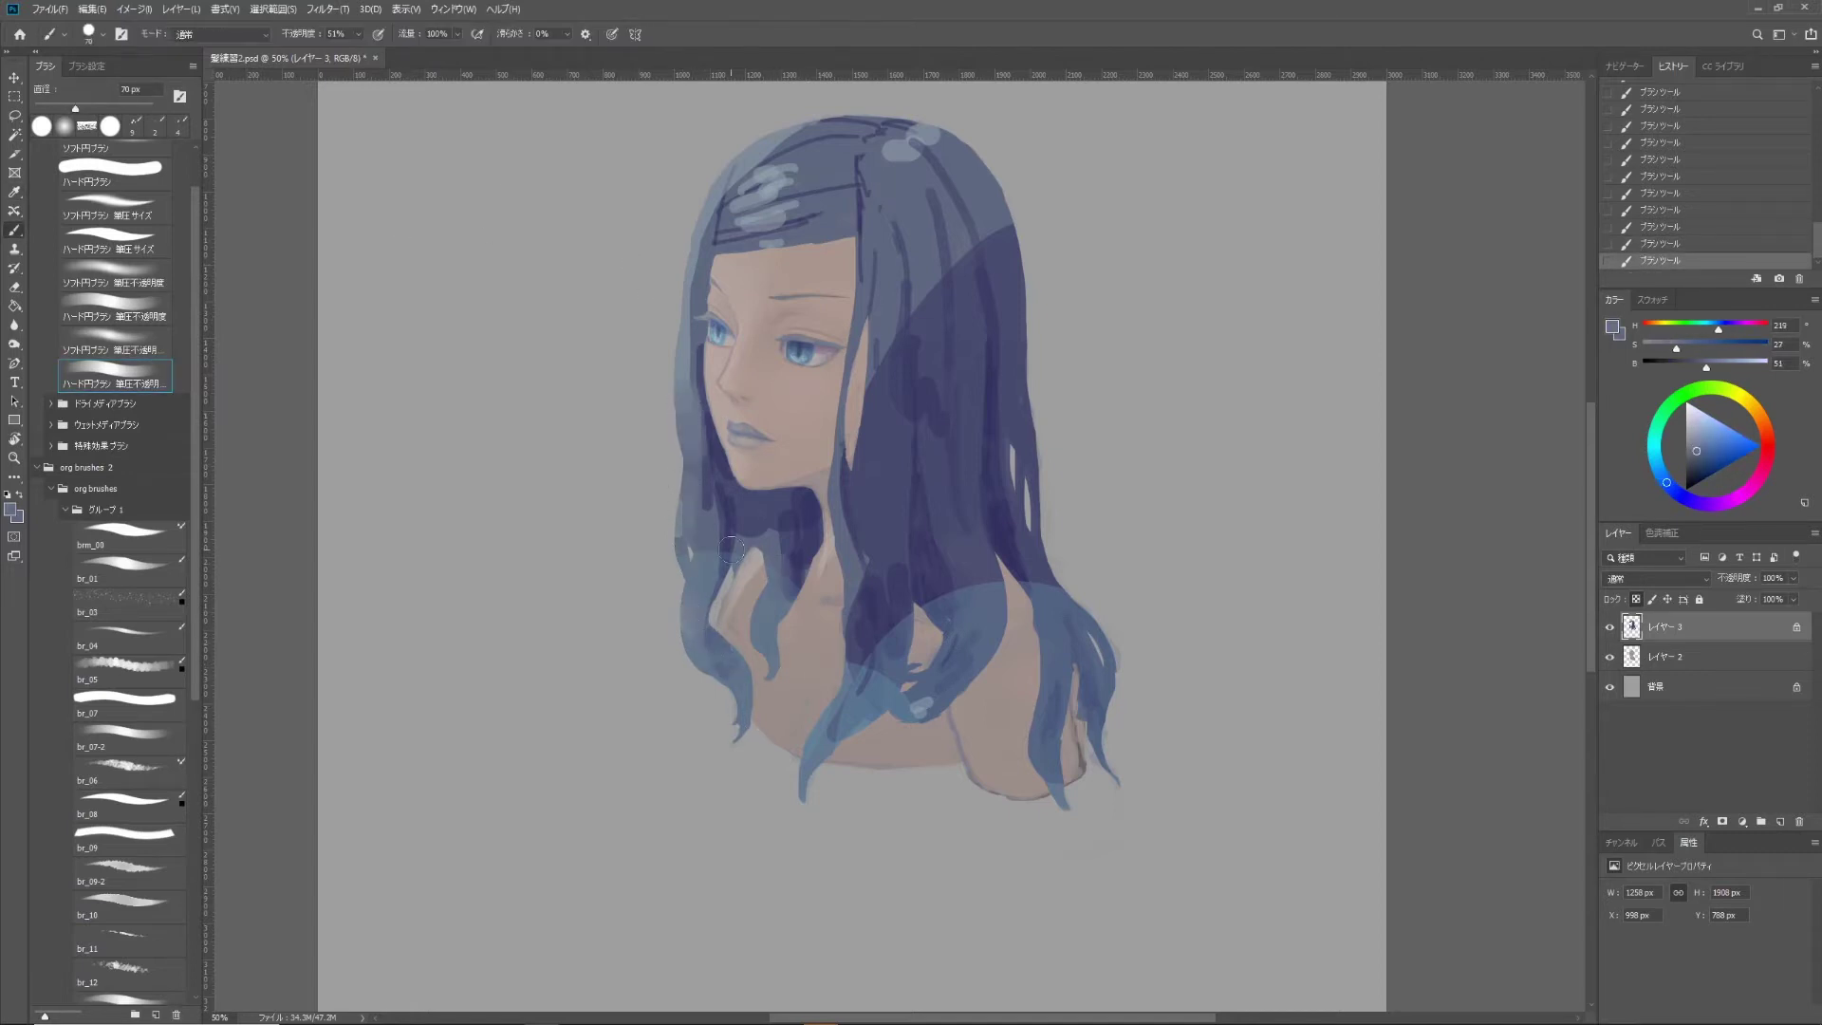
alt+click(996, 591)
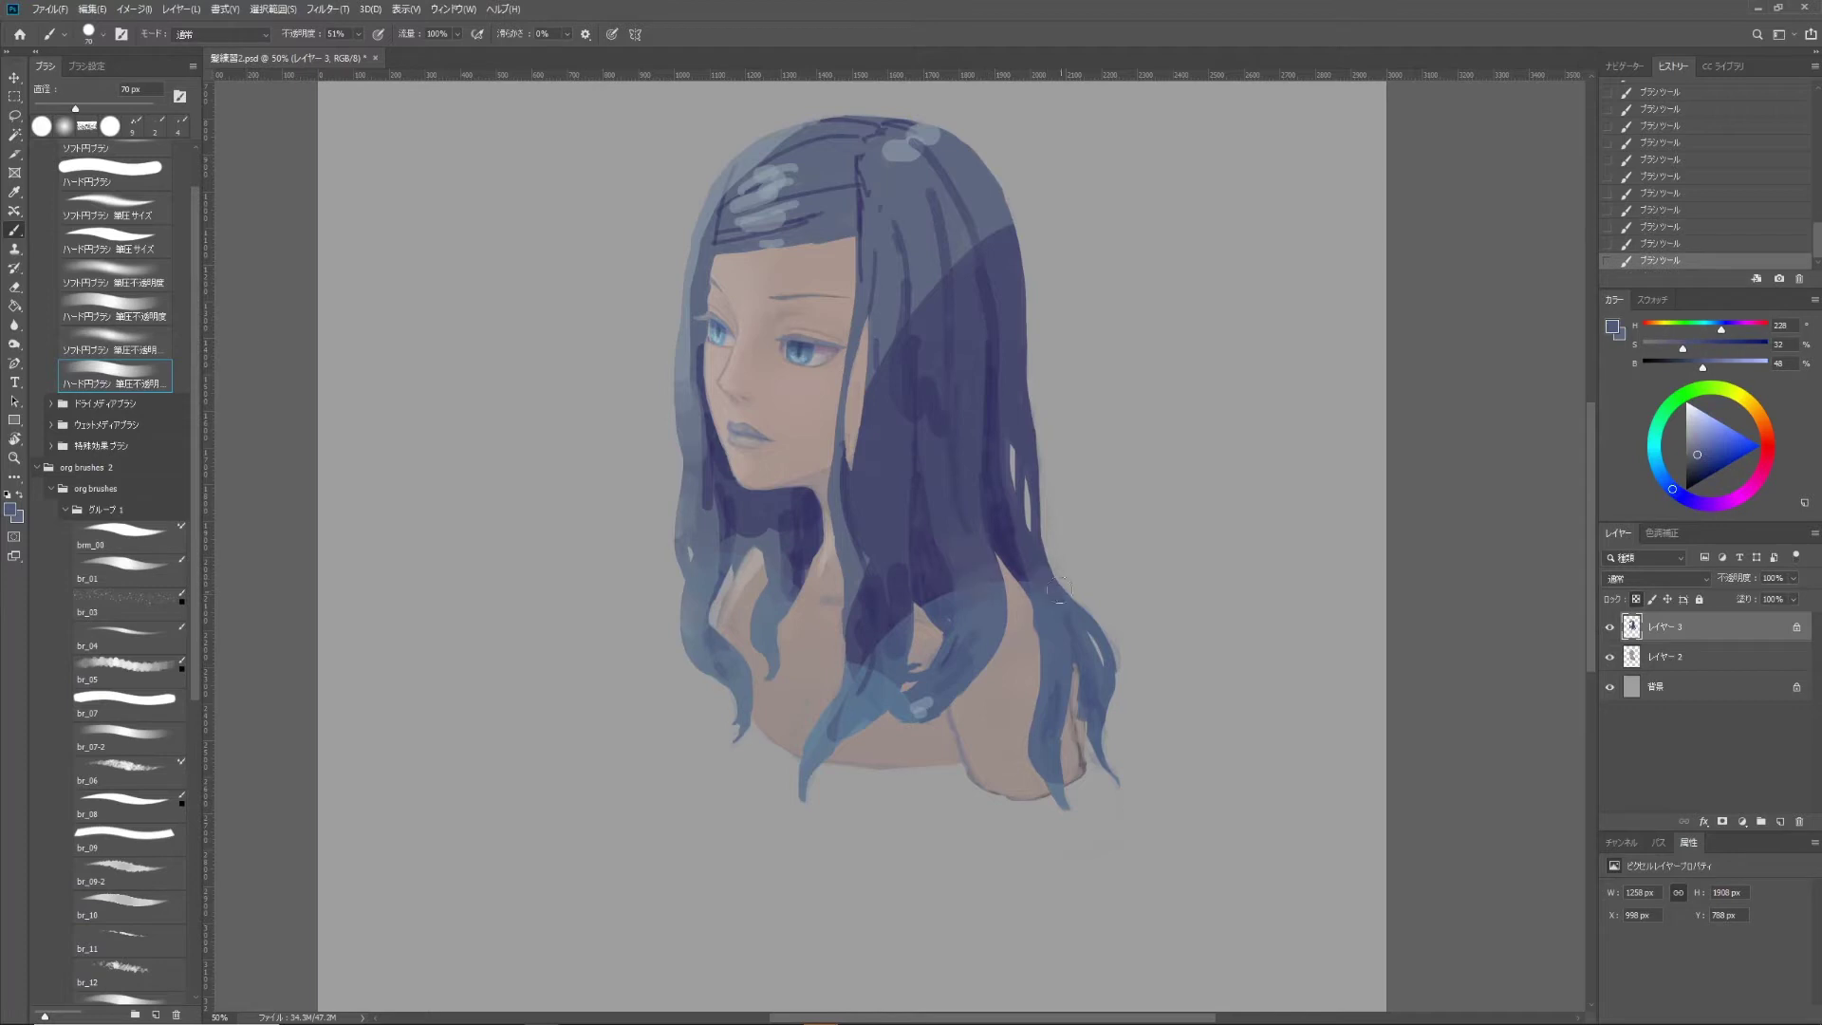
alt+click(864, 664)
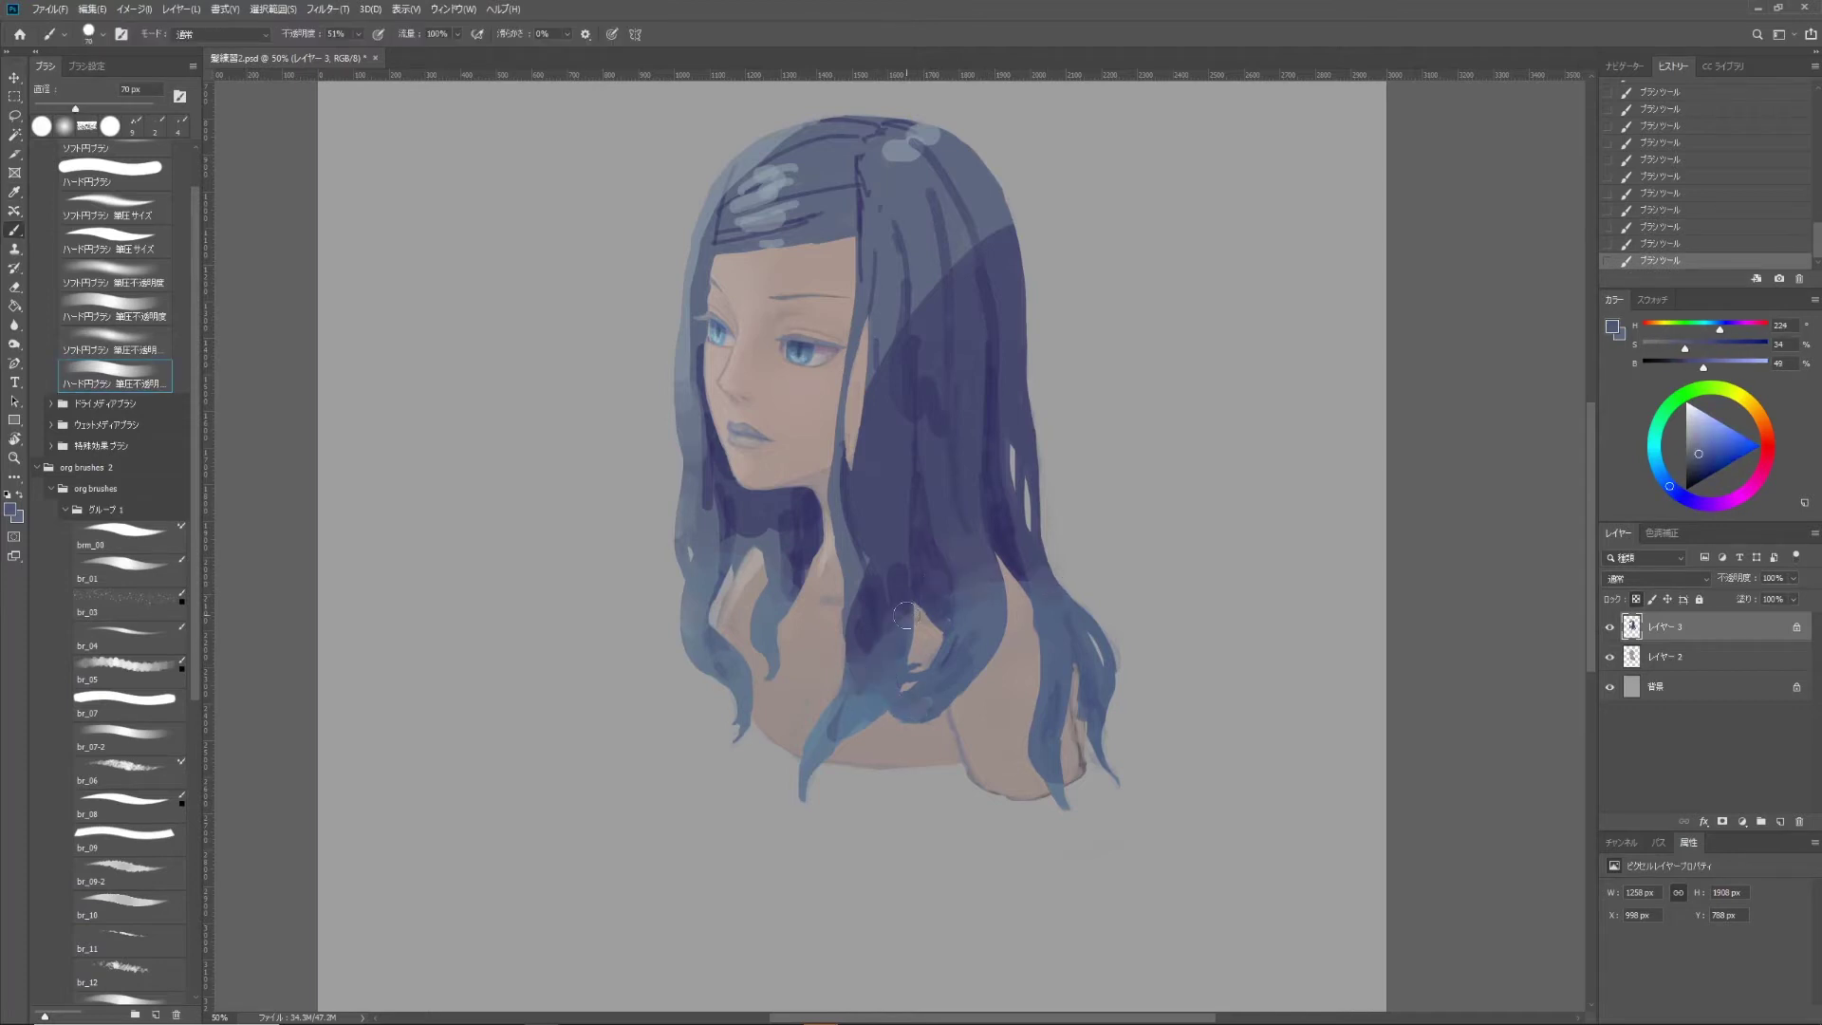
alt+click(874, 610)
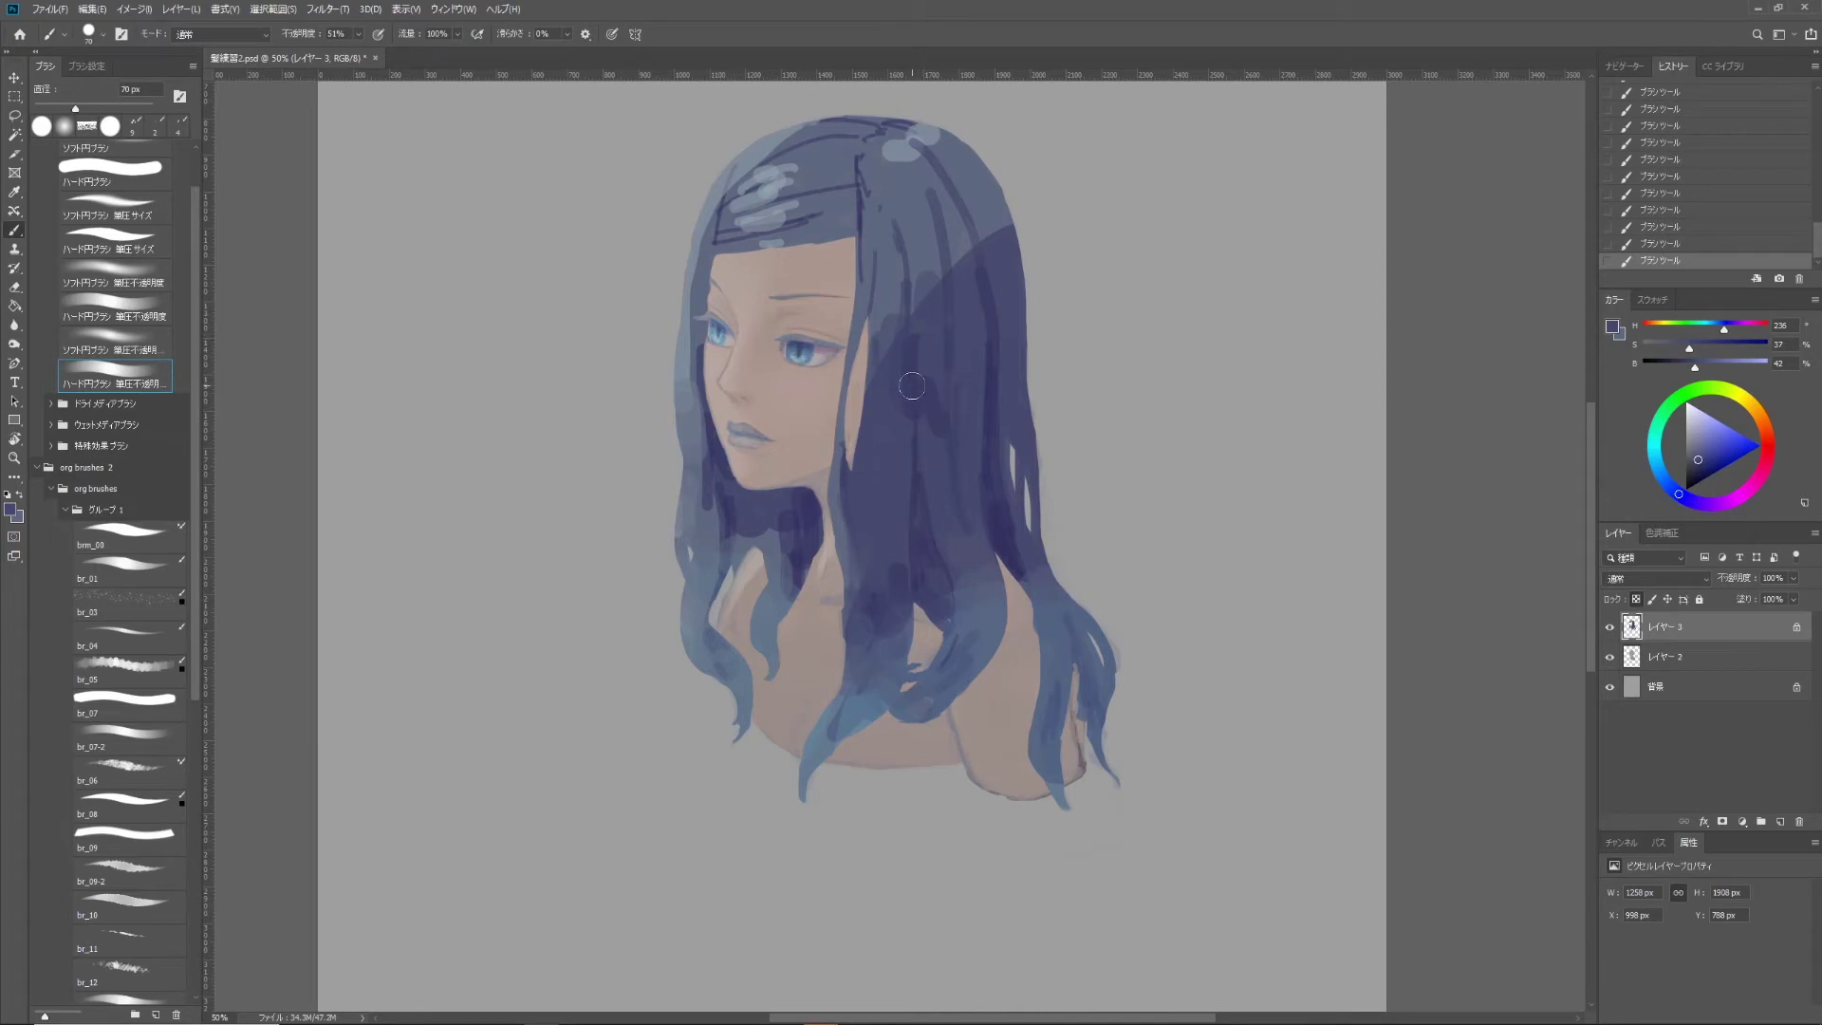
key(bracketright)
key(bracketright)
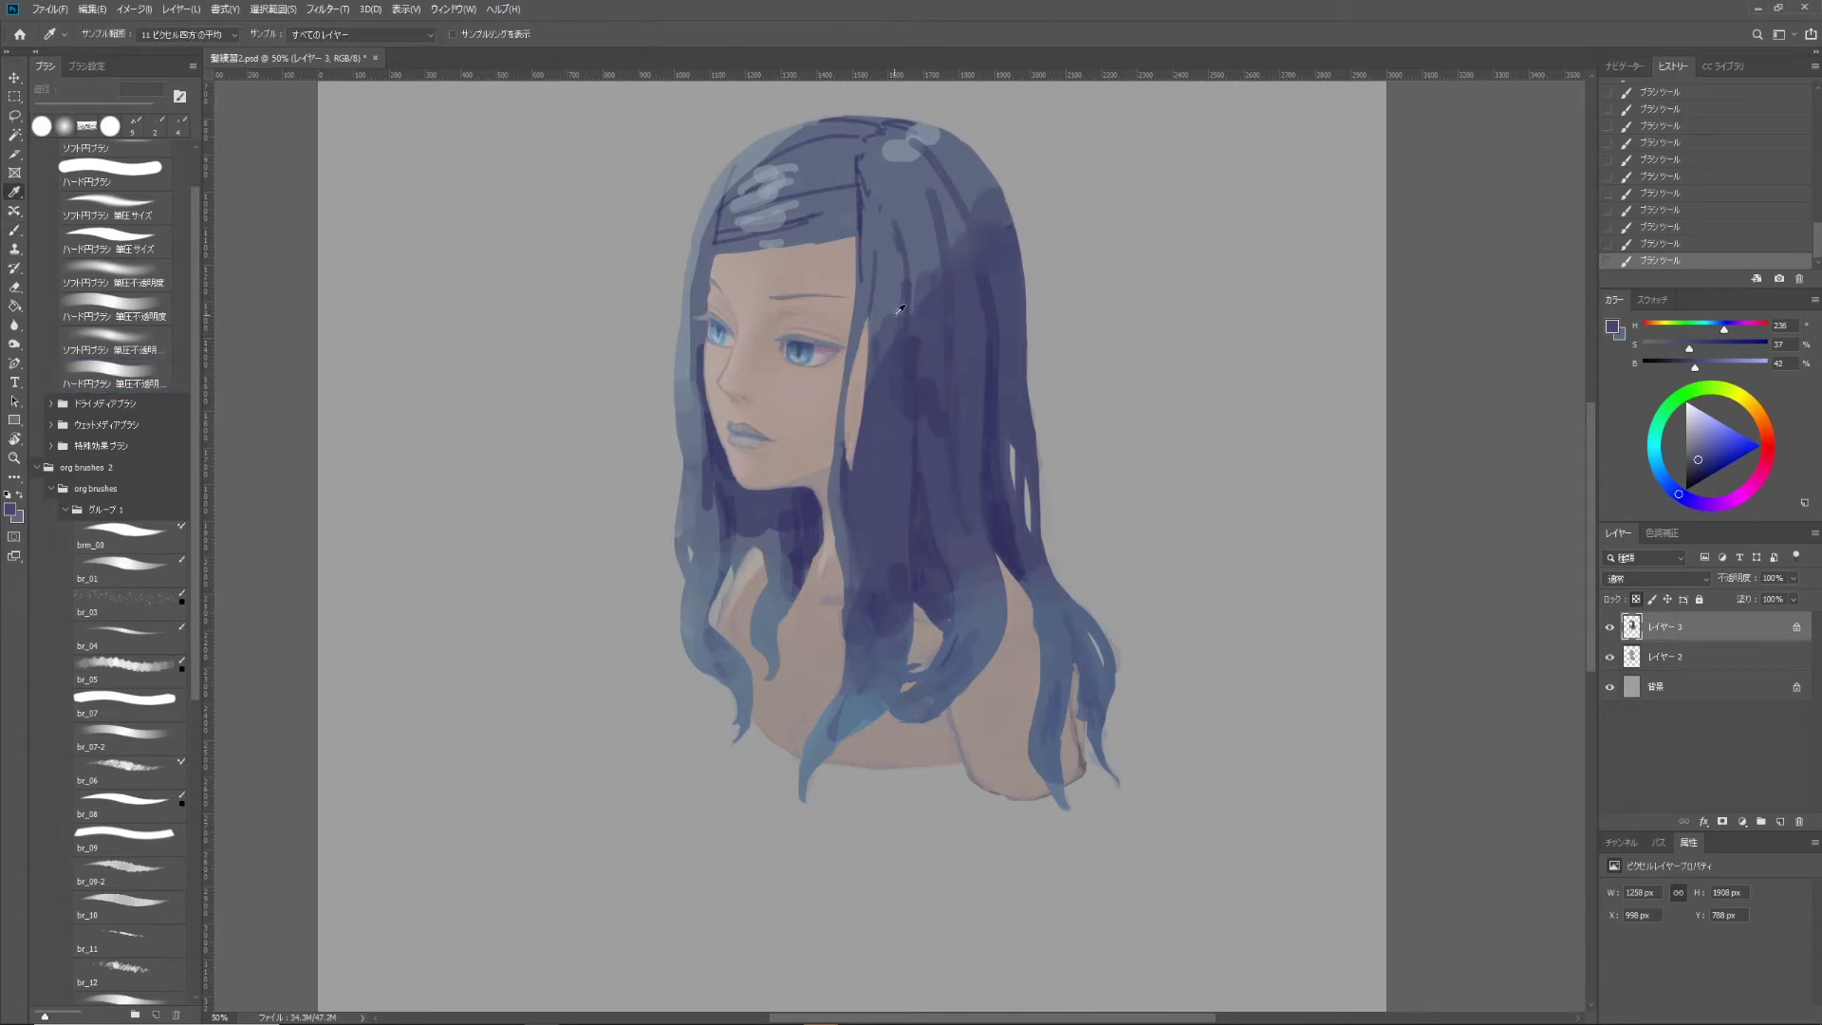
alt+click(923, 317)
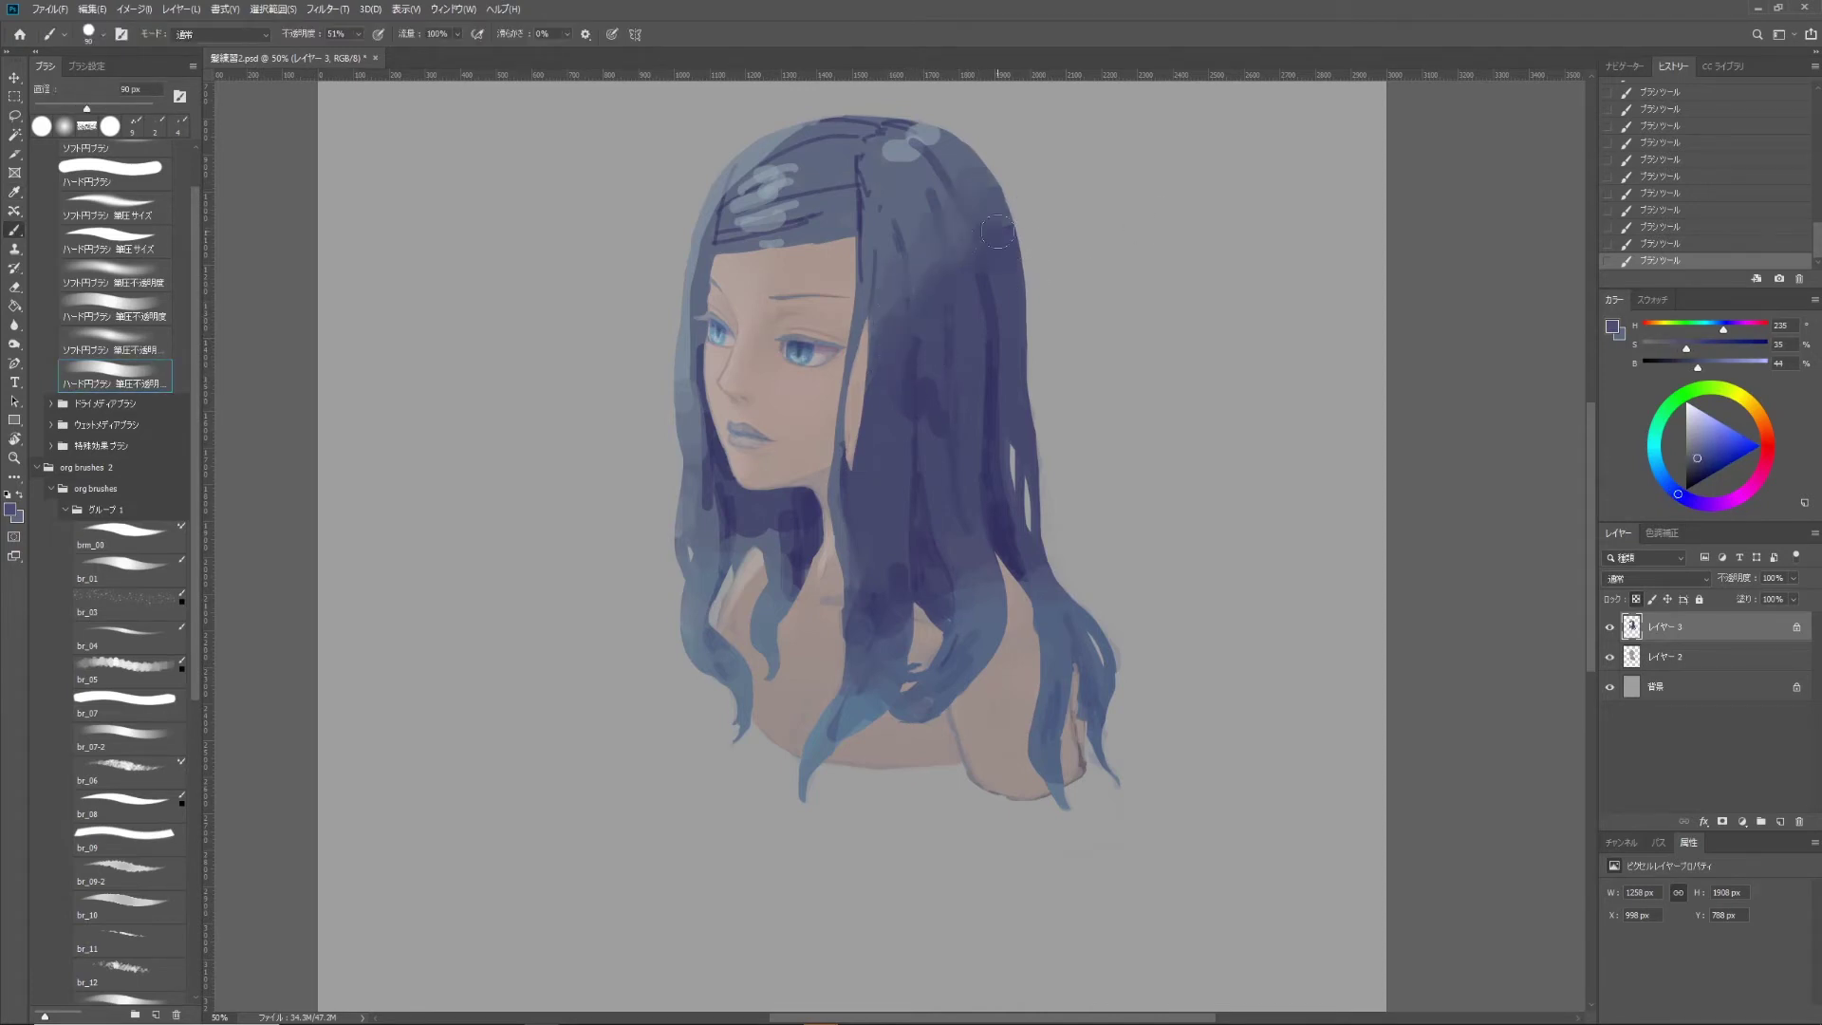
alt+click(960, 255)
Paint thin dark strand strokes into the right-side locks, redoing one stroke
drag(966, 246, 982, 328)
key(bracketleft)
key(bracketleft)
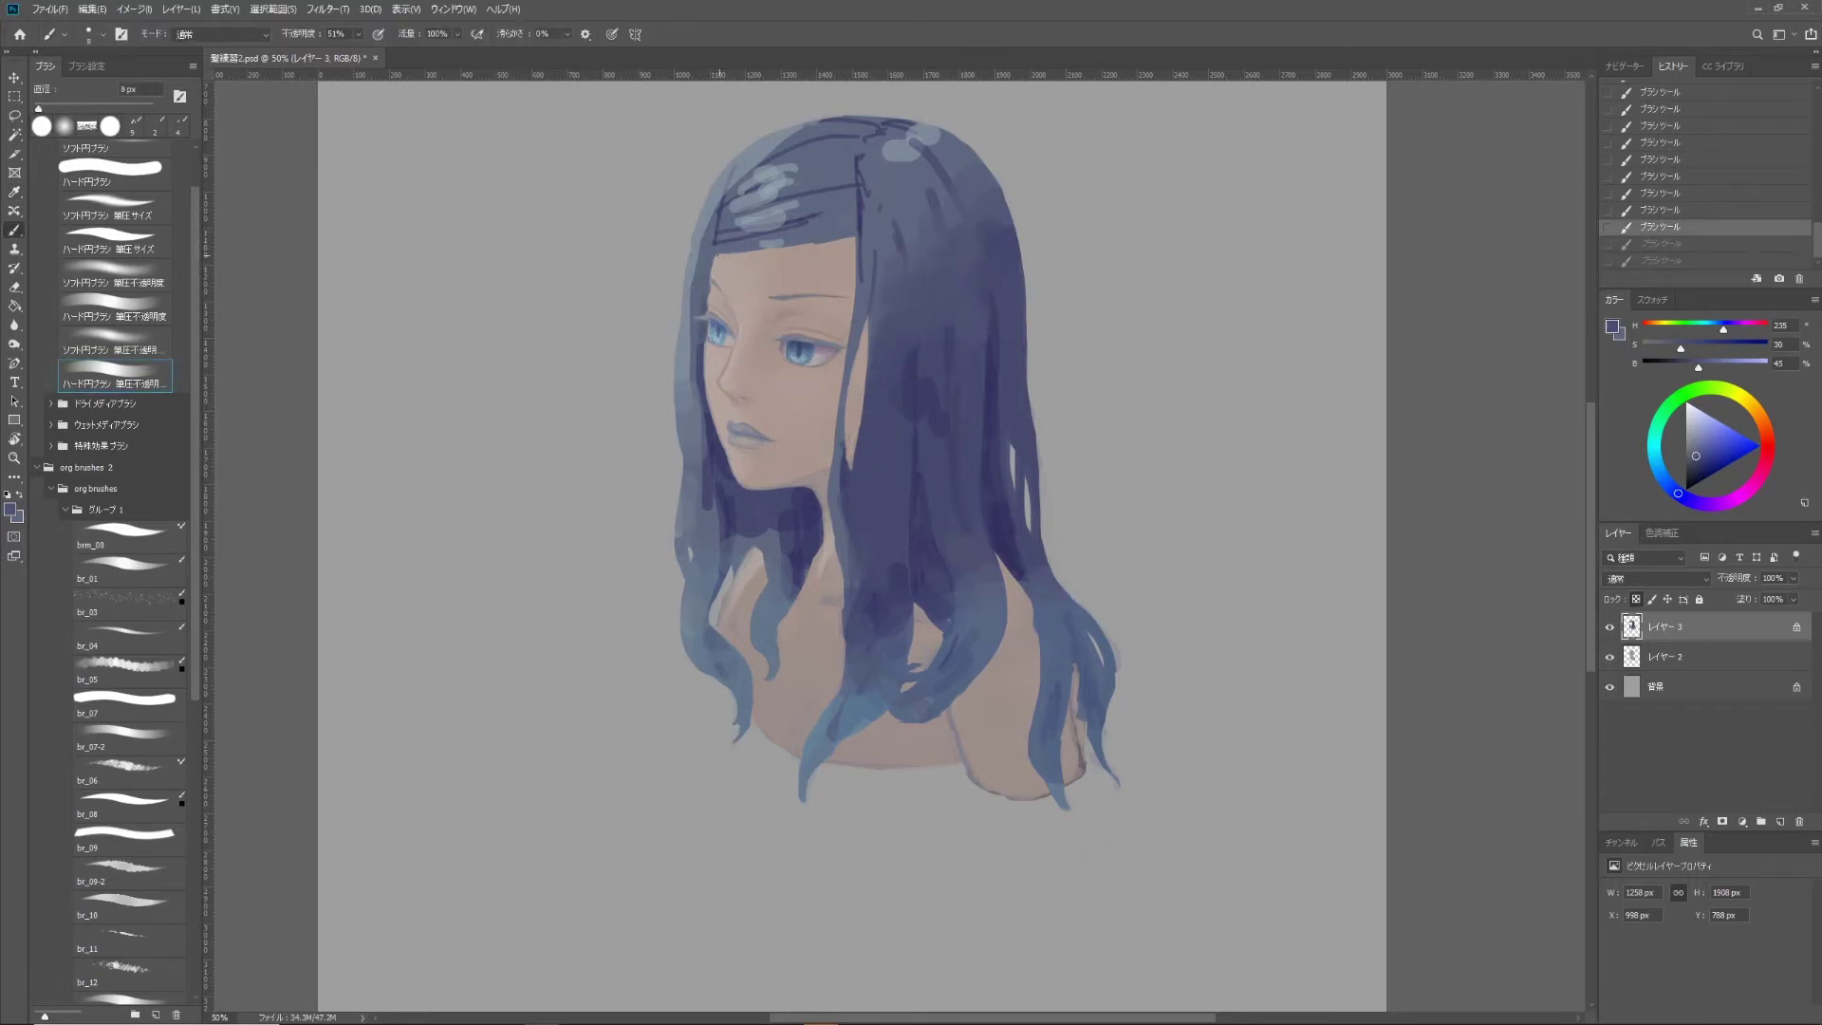
alt+click(944, 627)
drag(945, 627, 916, 664)
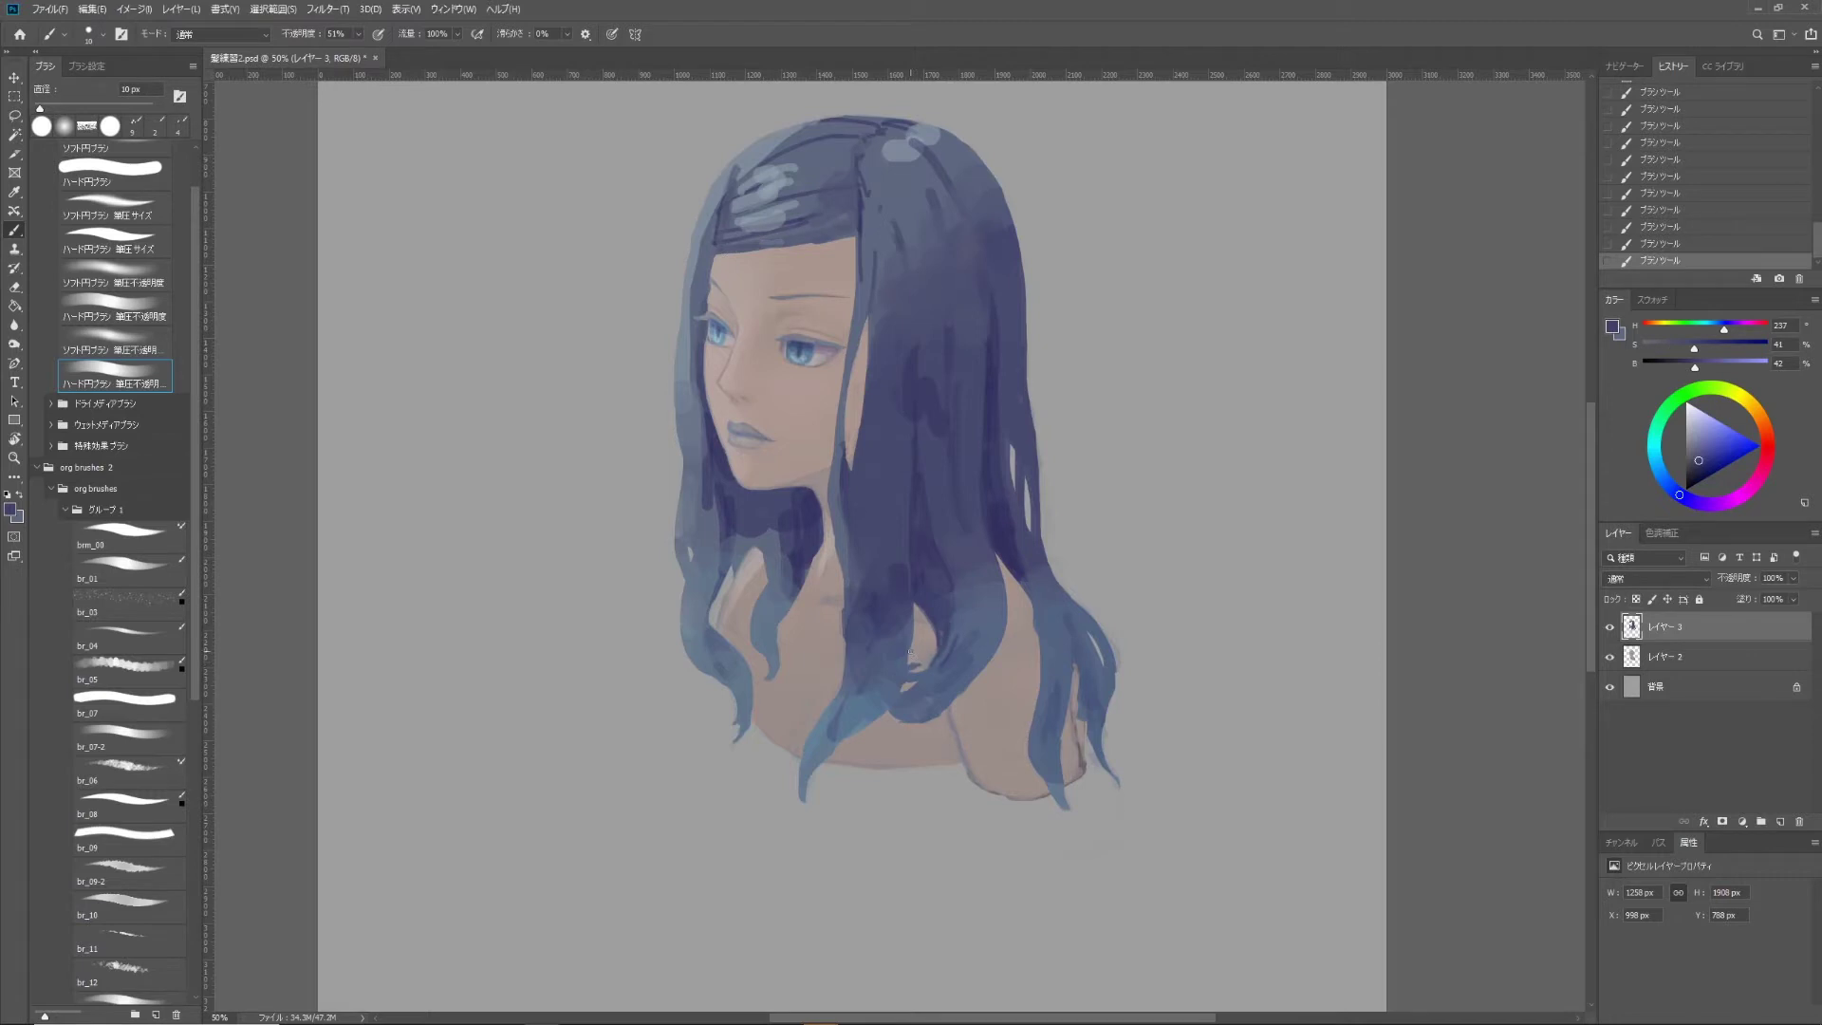
alt+click(993, 640)
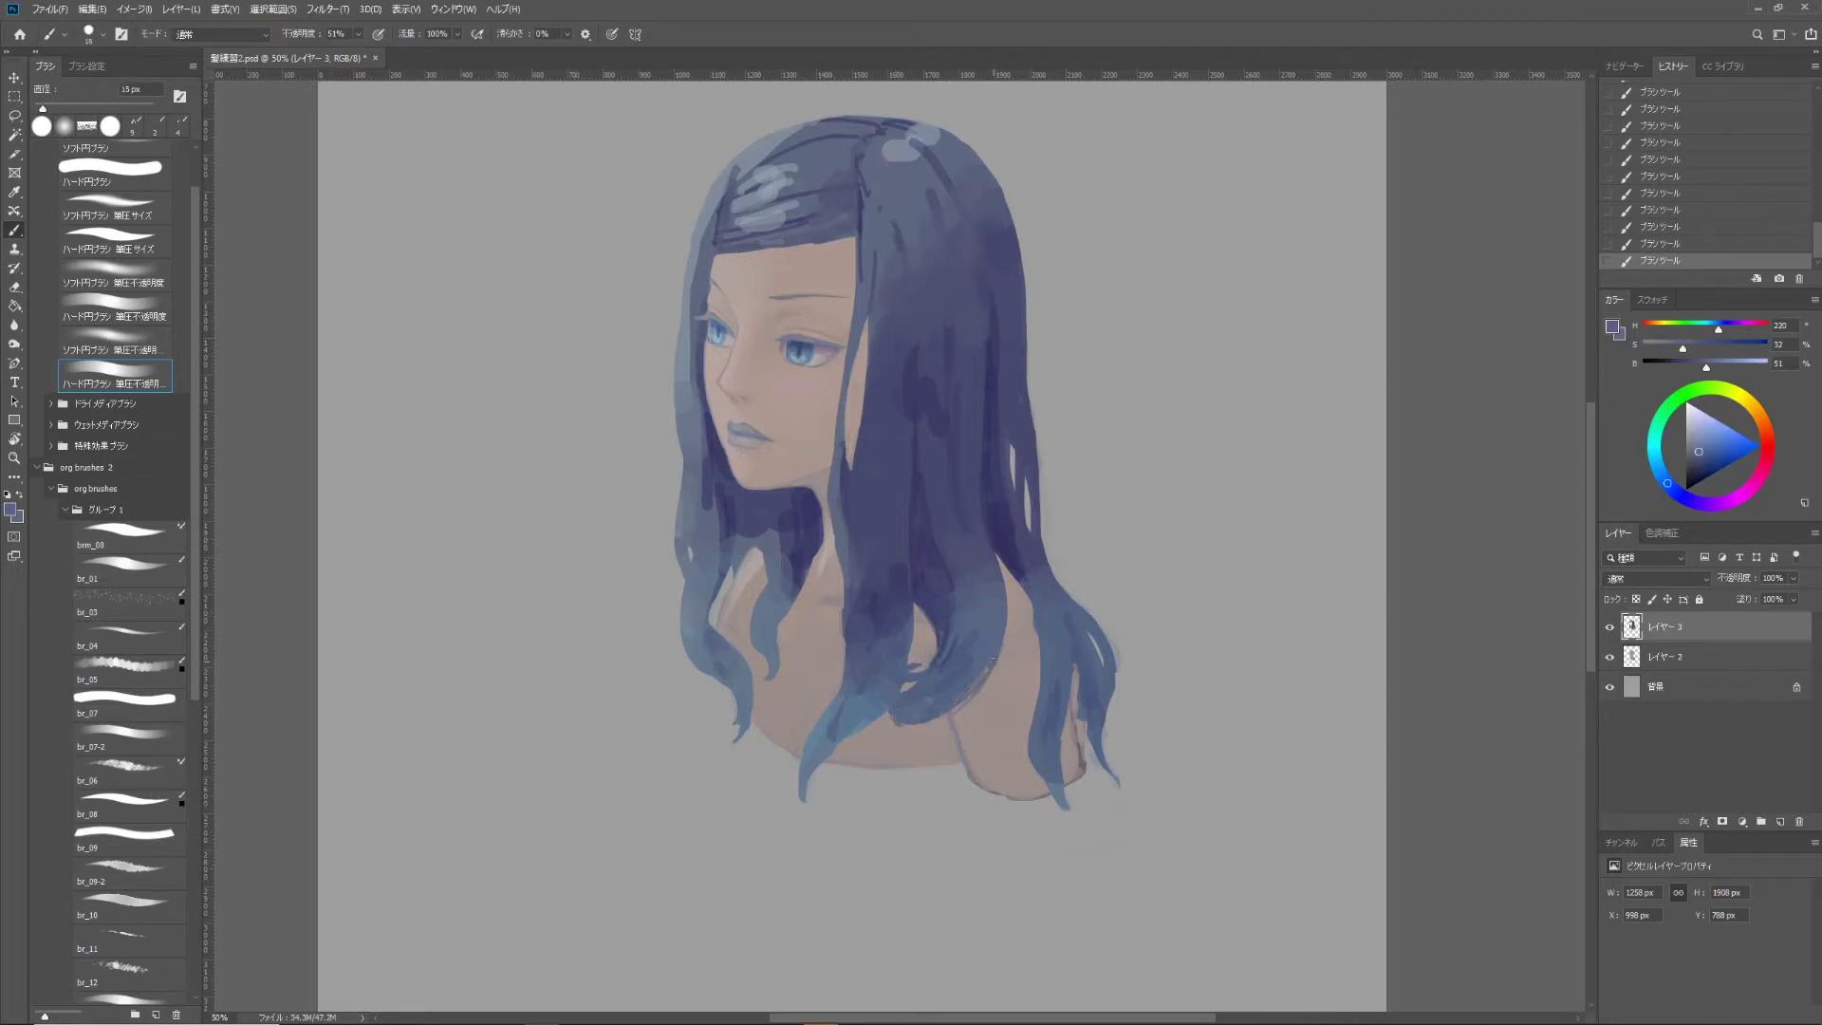
key(ctrl+alt+z)
key(ctrl+alt+z)
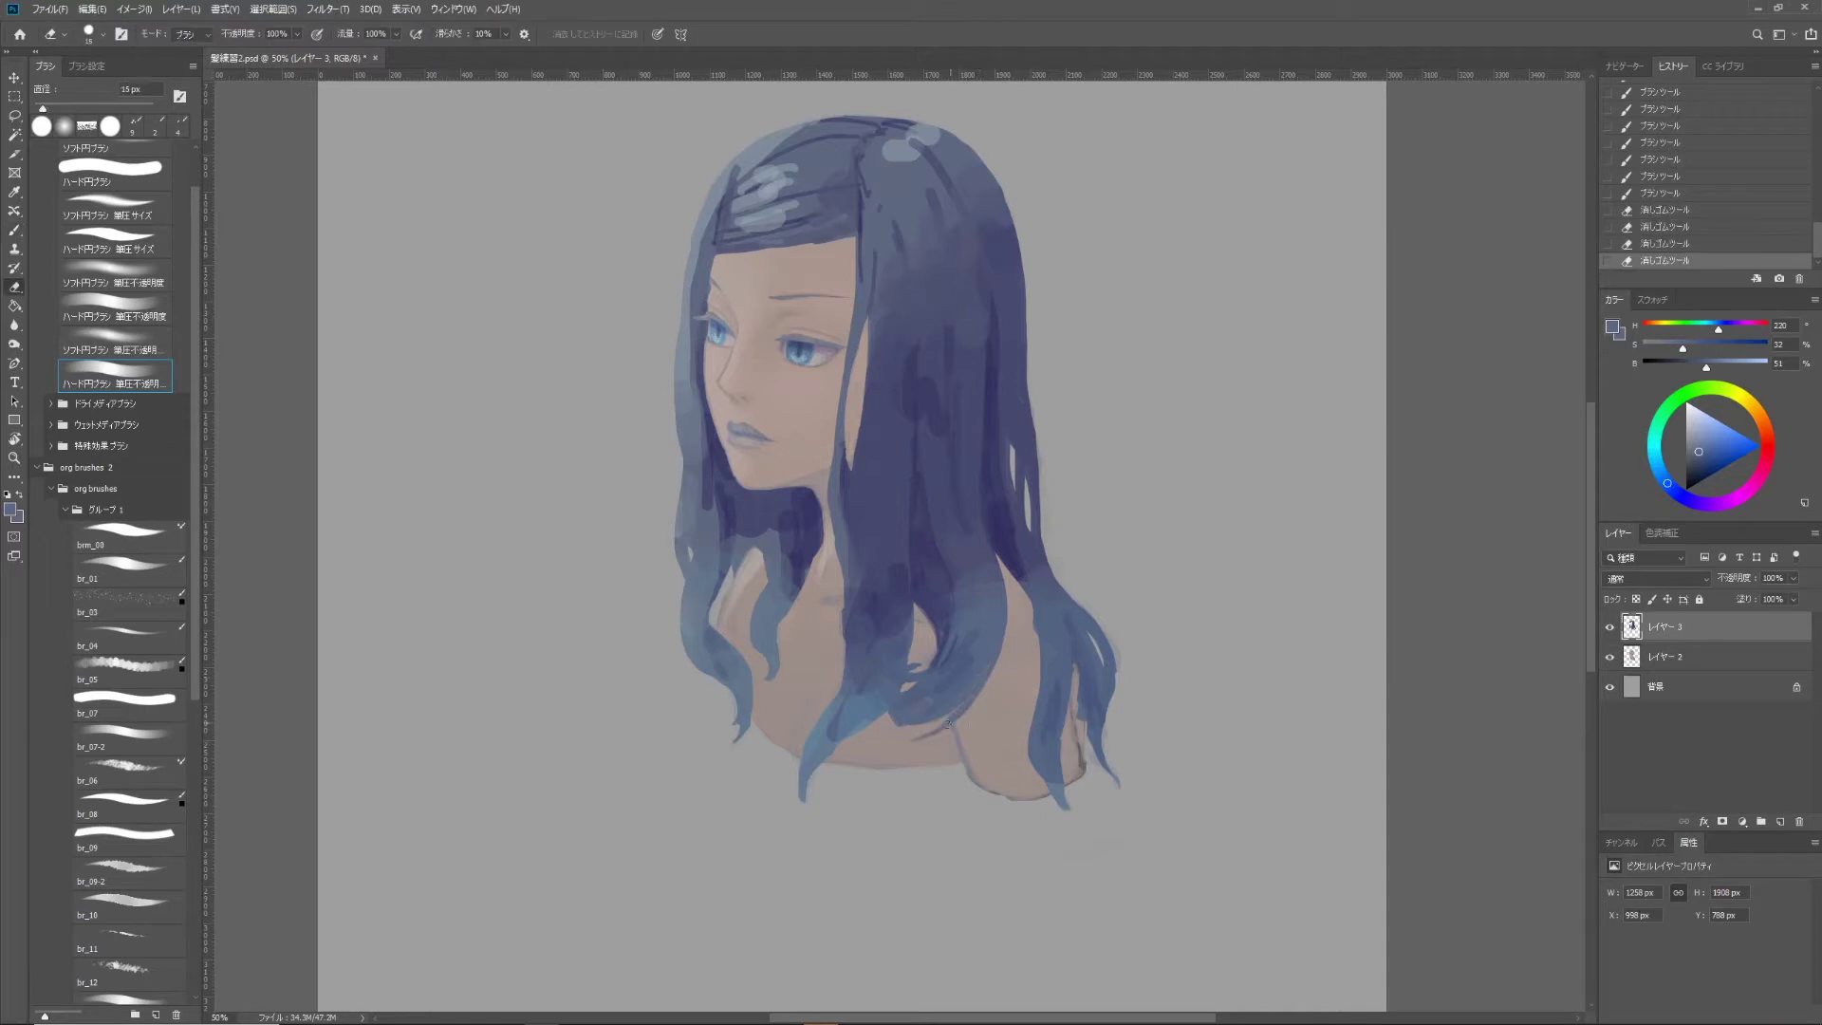
key(ctrl+alt+z)
key(ctrl+alt+z)
key(ctrl+alt+z)
key(ctrl+alt+z)
key(ctrl+alt+z)
key(ctrl+alt+z)
drag(911, 686, 883, 697)
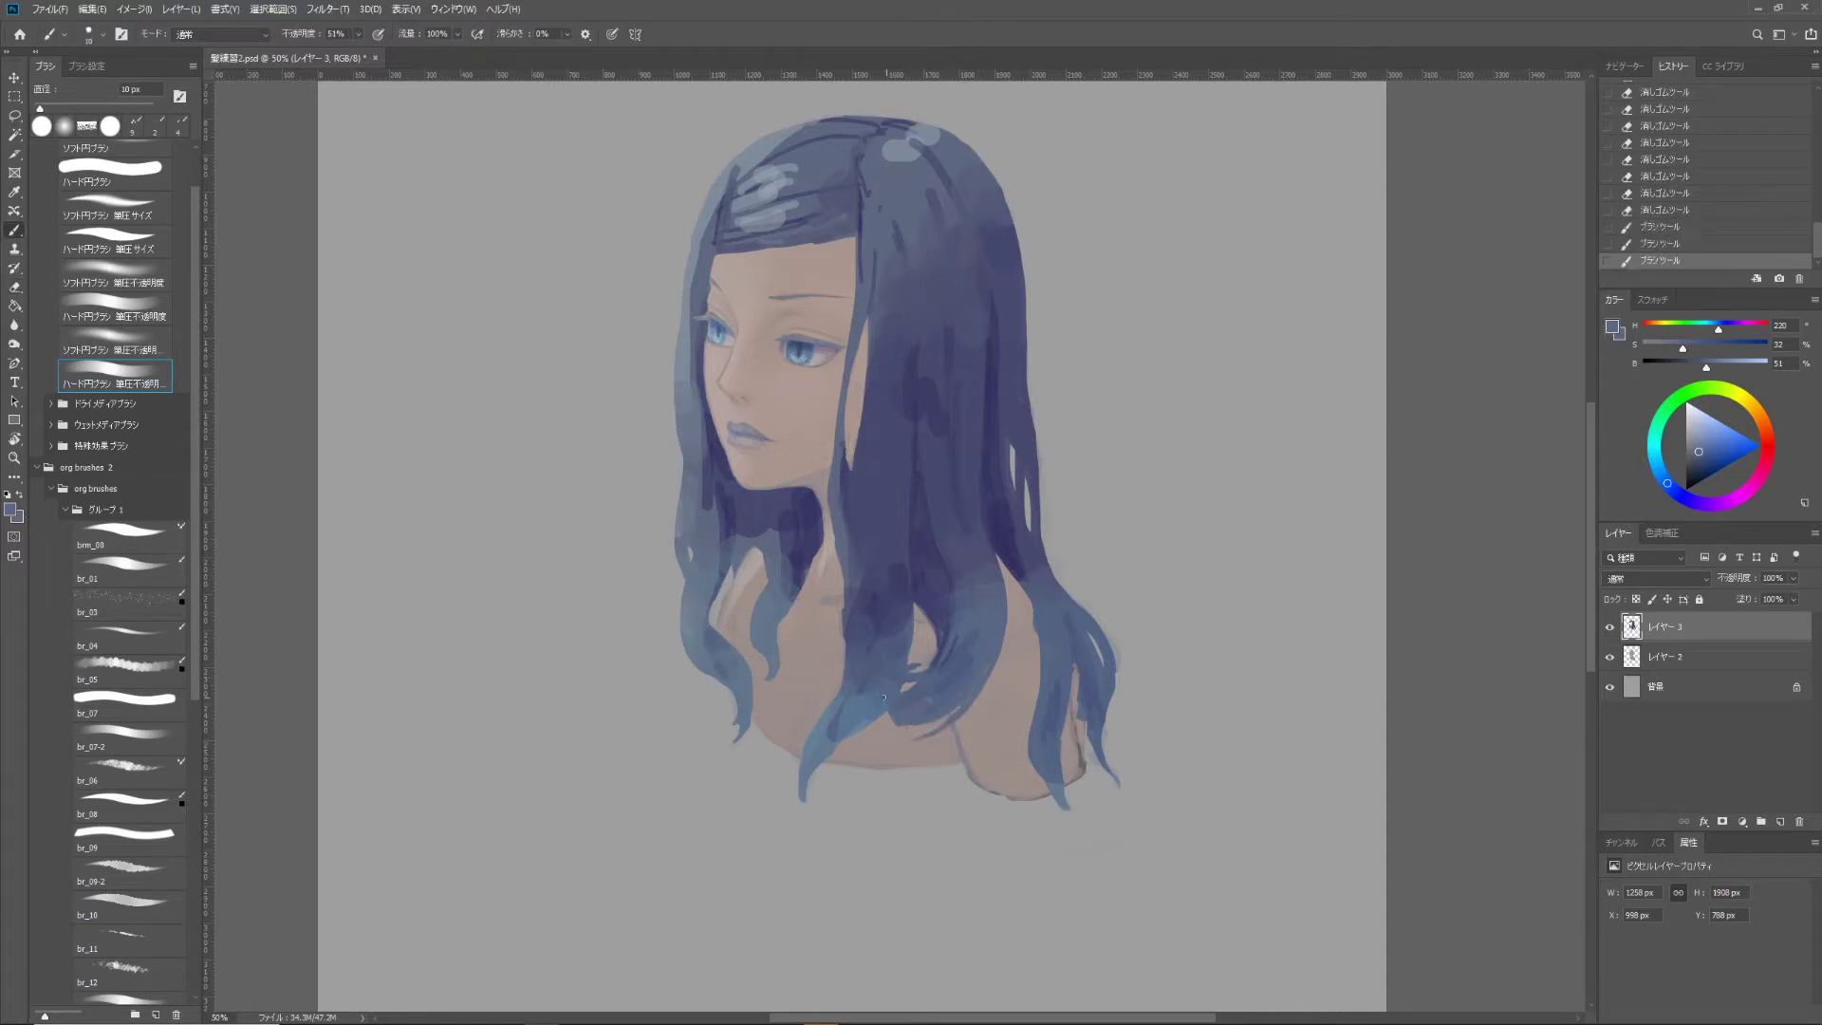
Sample a range of dark, light and muted hair tones from the right-side locks
alt+click(922, 615)
alt+click(918, 626)
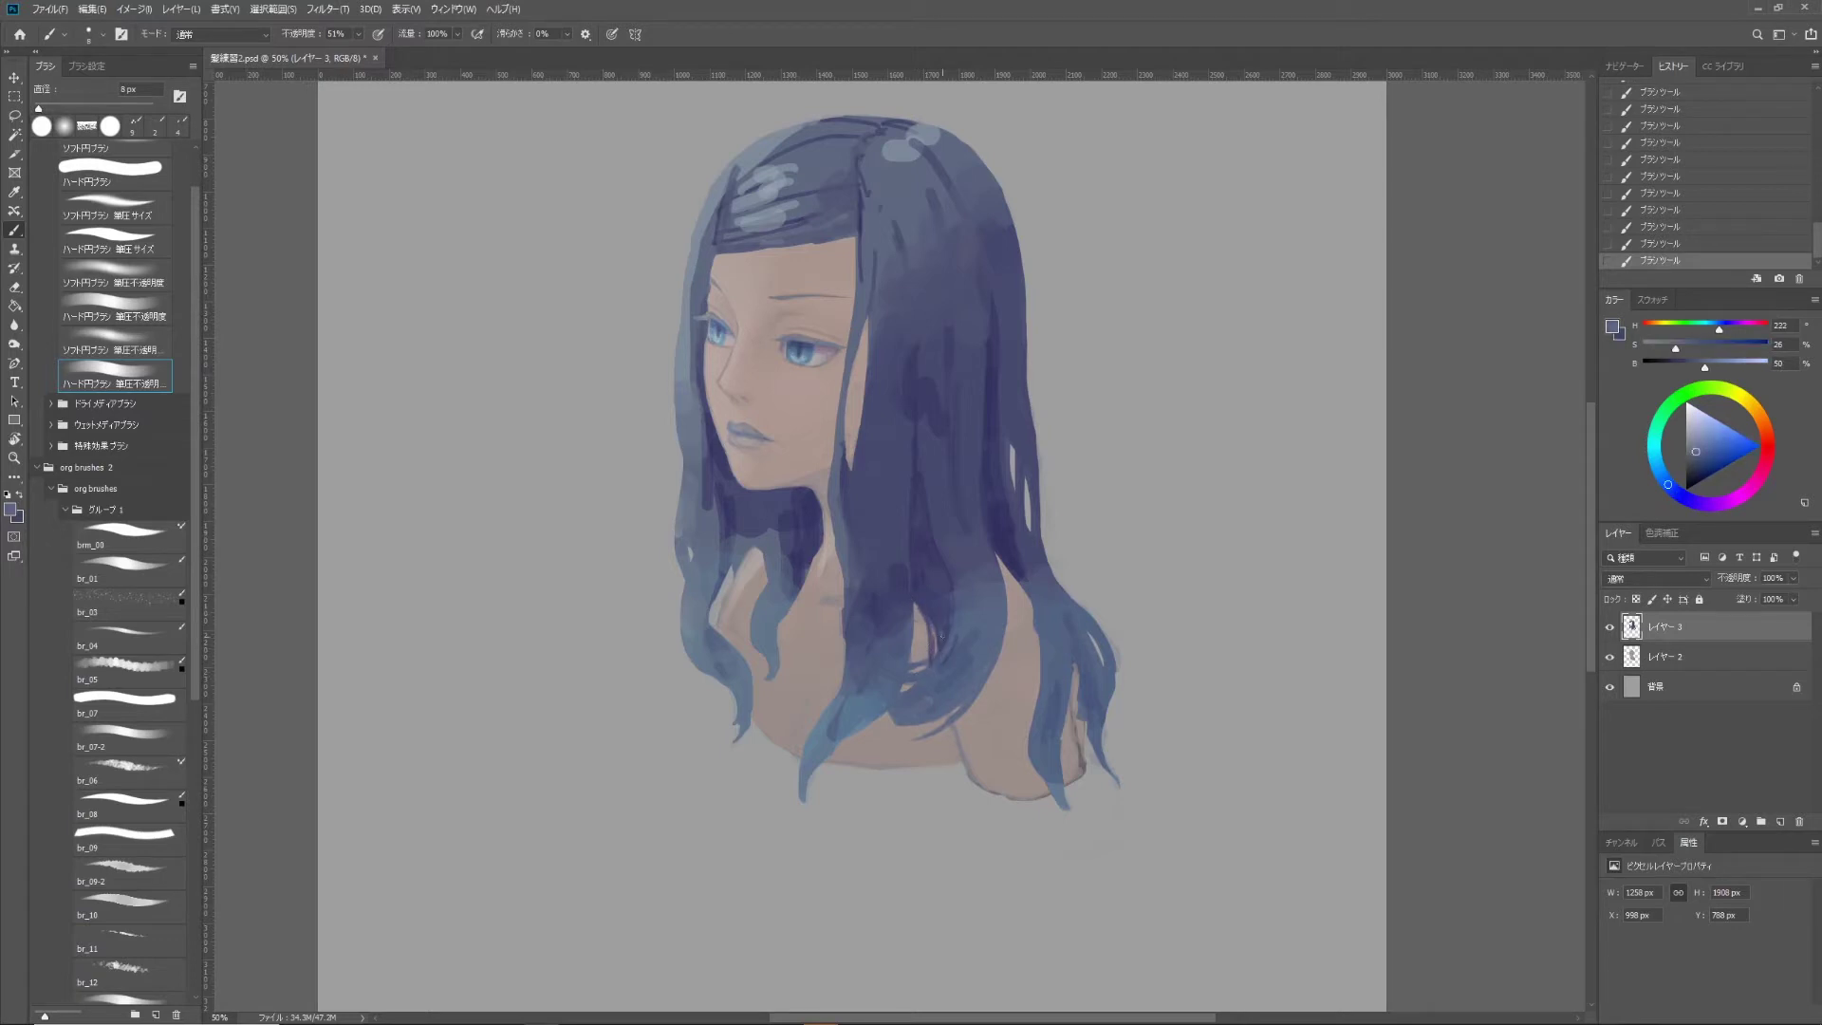
alt+click(952, 588)
alt+click(952, 603)
alt+click(942, 555)
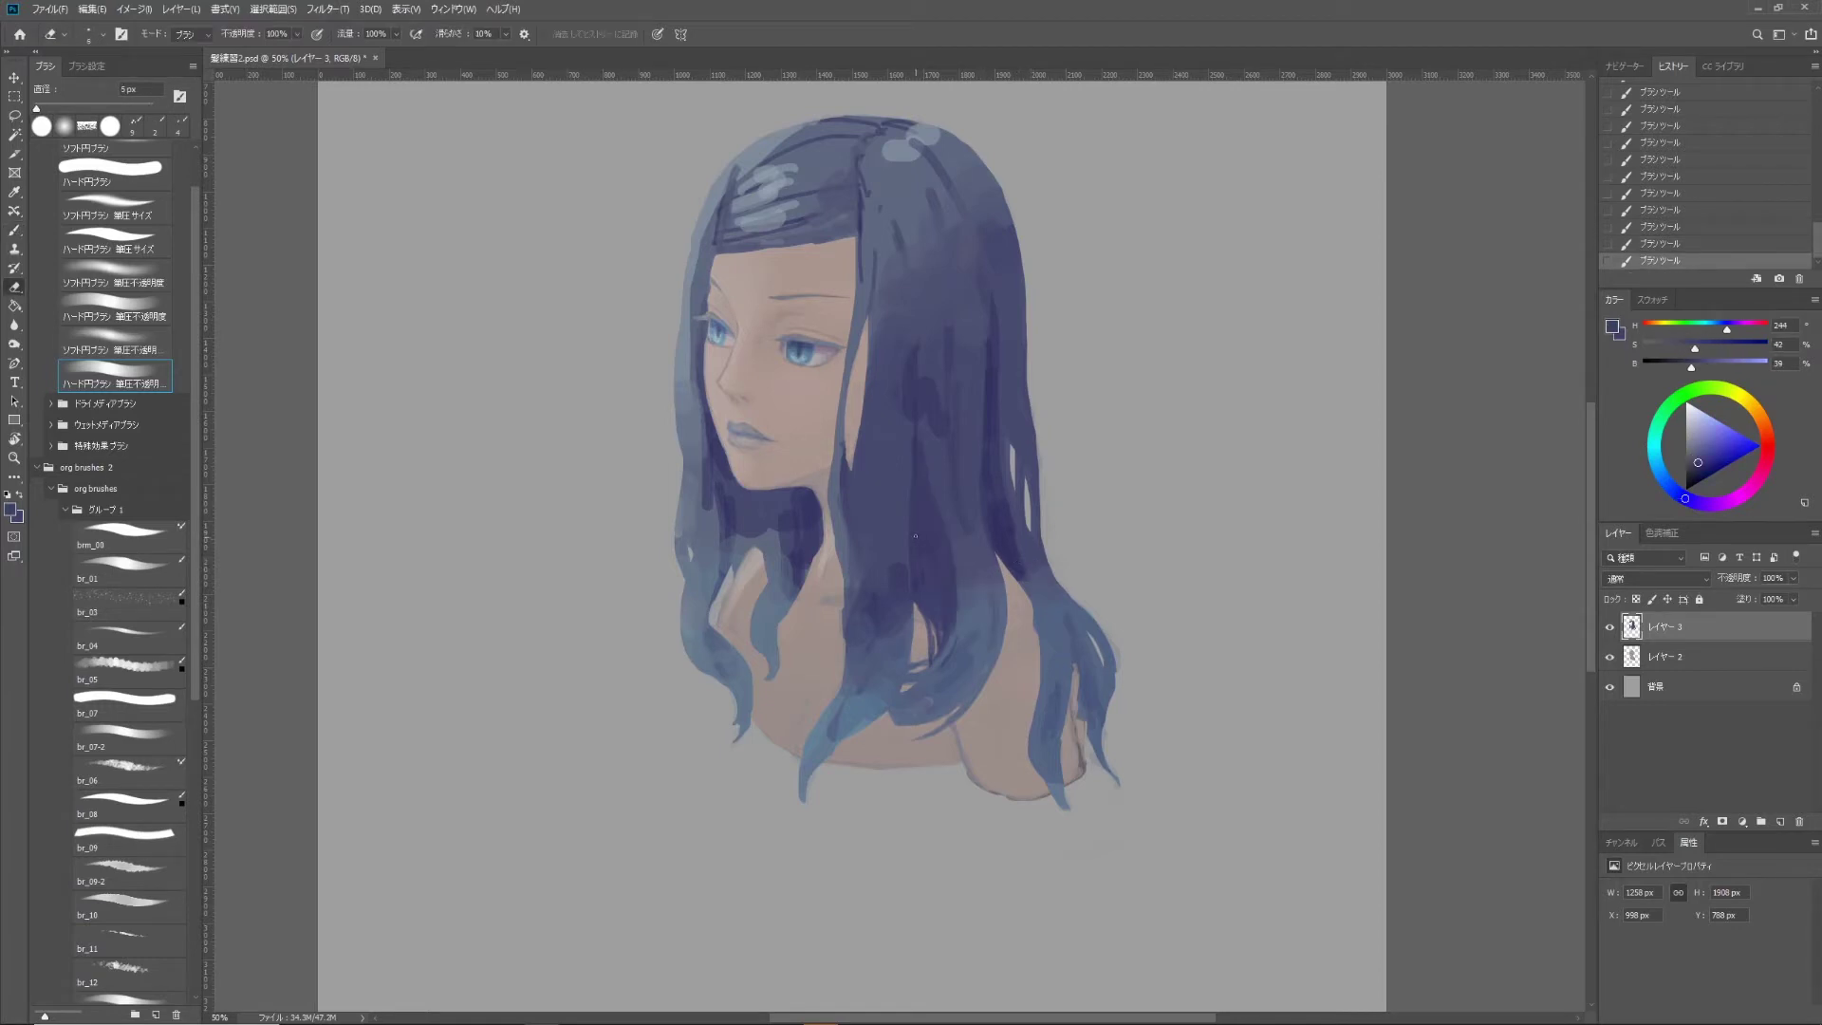
Erase soft gaps in the strand strokes with a larger eraser to lighten the hair
key(e)
drag(919, 536, 921, 616)
key(ctrl+z)
key(ctrl+z)
key(bracketright)
key(bracketright)
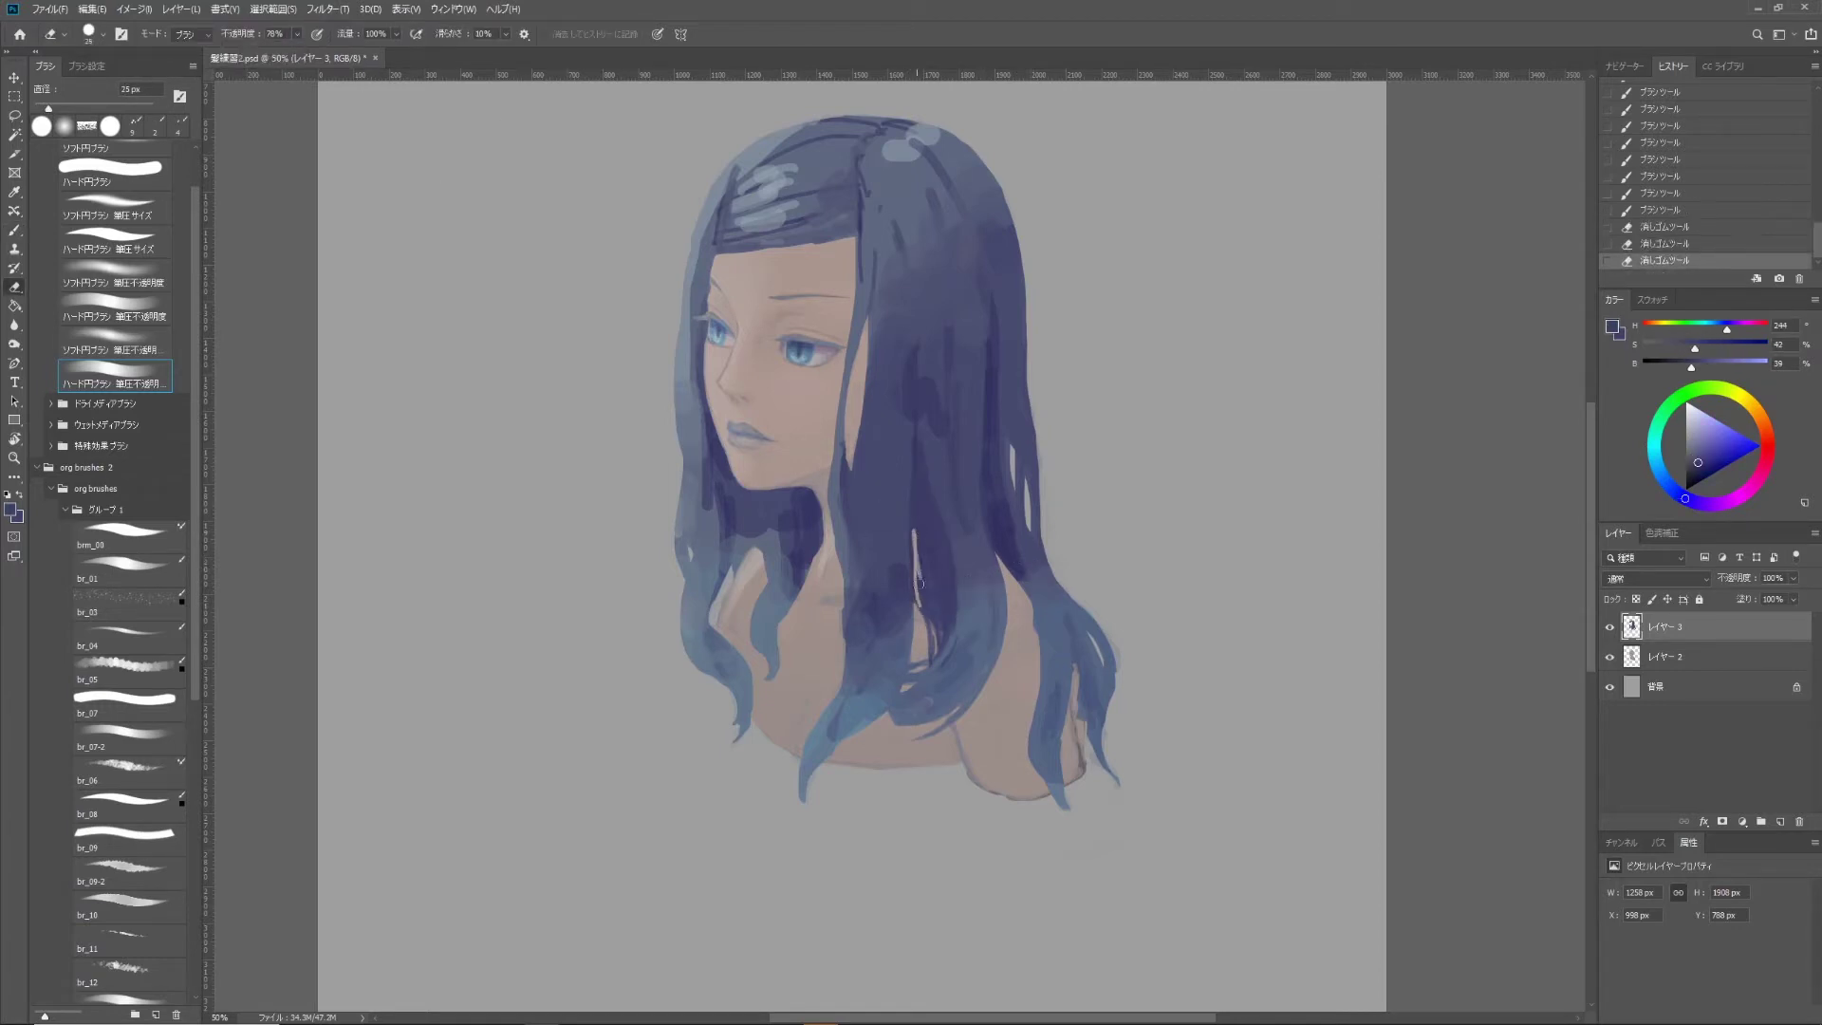
drag(916, 549, 930, 646)
Paint fine downward purple-navy strands beside the neck with a small brush
key(b)
drag(914, 548, 919, 598)
drag(914, 537, 916, 596)
drag(914, 545, 914, 572)
drag(913, 530, 918, 621)
key(bracketleft)
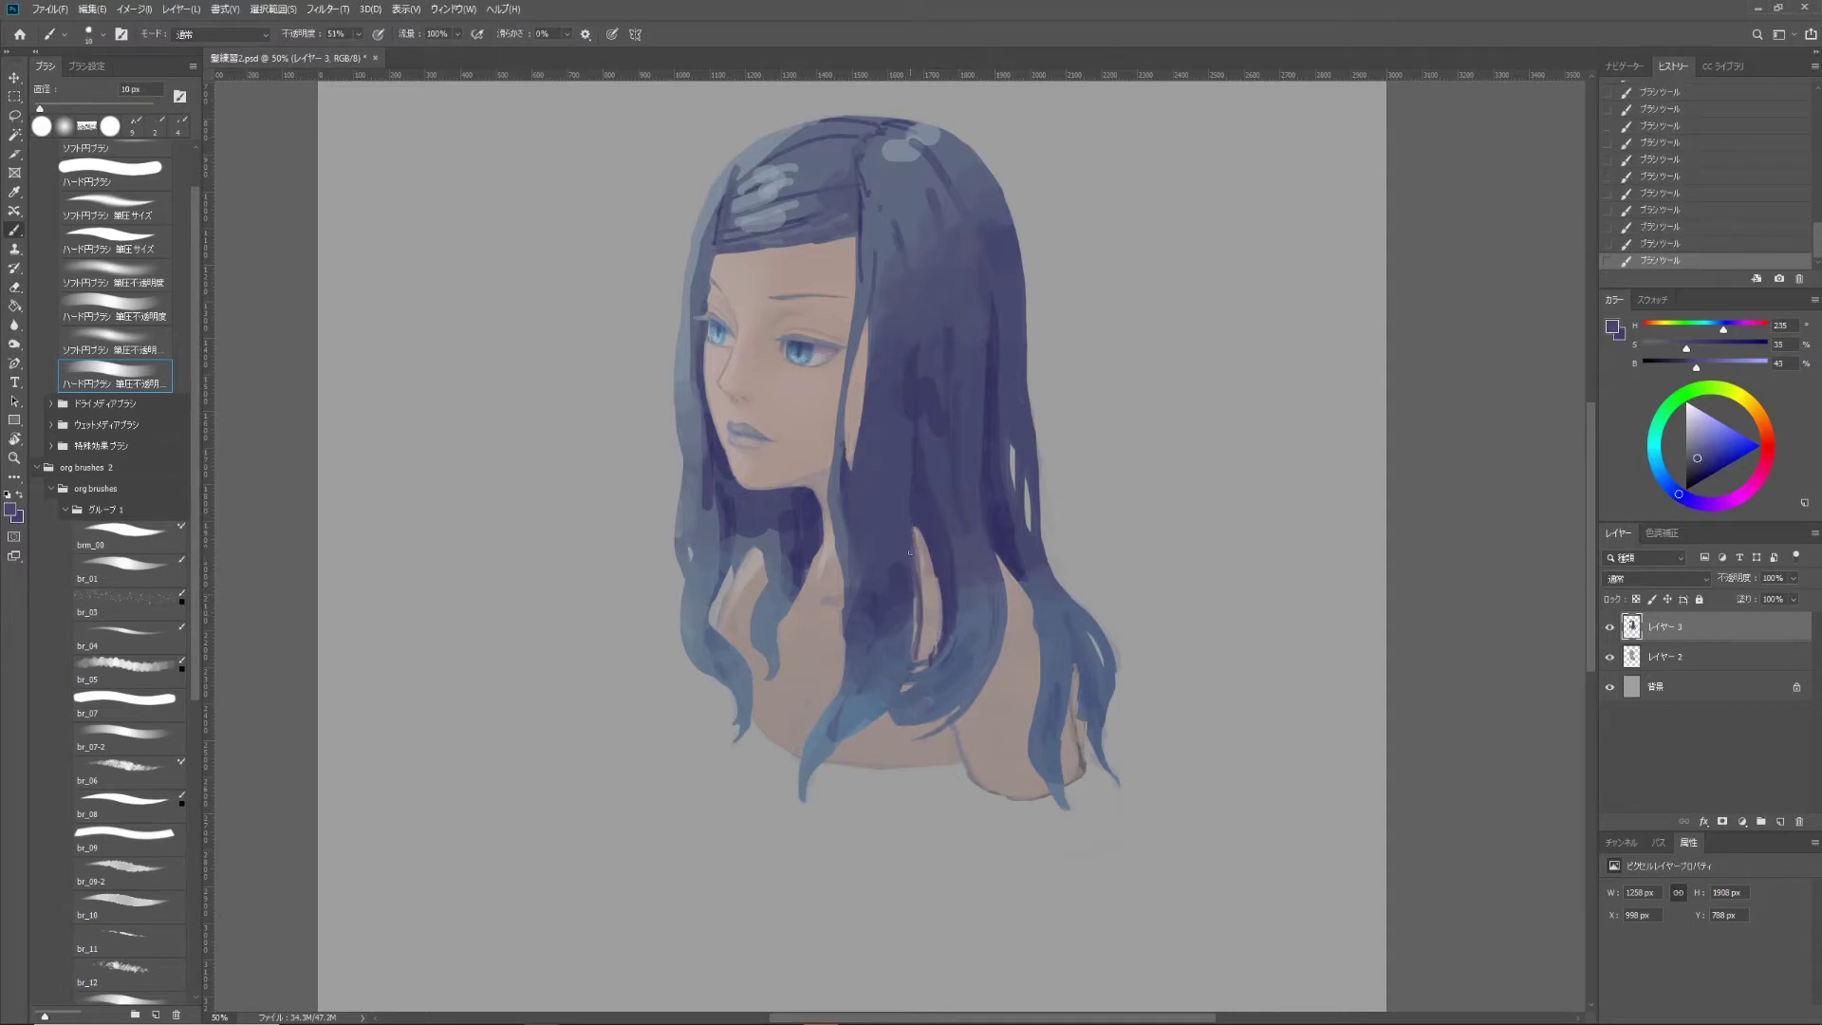
alt+click(916, 588)
key(bracketleft)
drag(913, 529, 938, 646)
Trim stray strand edges on the right-side locks with a small eraser
key(e)
key(b)
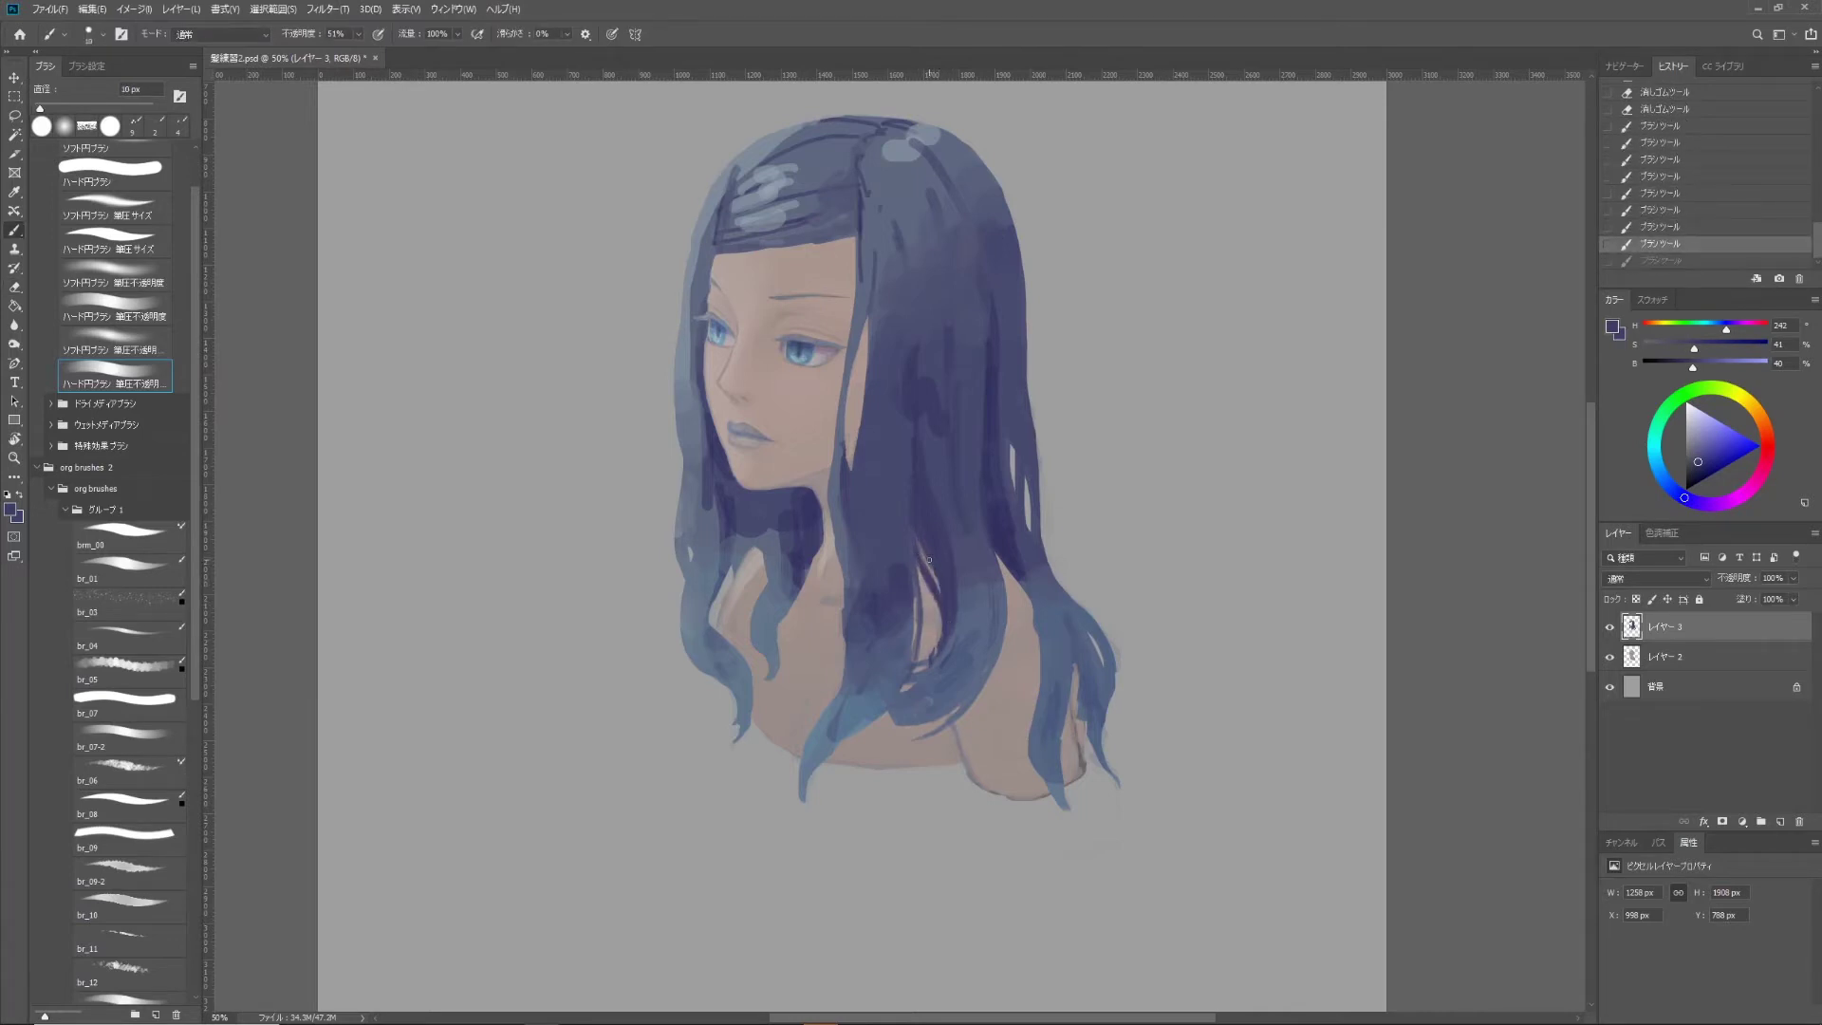
key(e)
mouse_move(939, 570)
mouse_down()
mouse_move(956, 379)
mouse_move(965, 474)
mouse_up()
key(b)
key(ctrl+z)
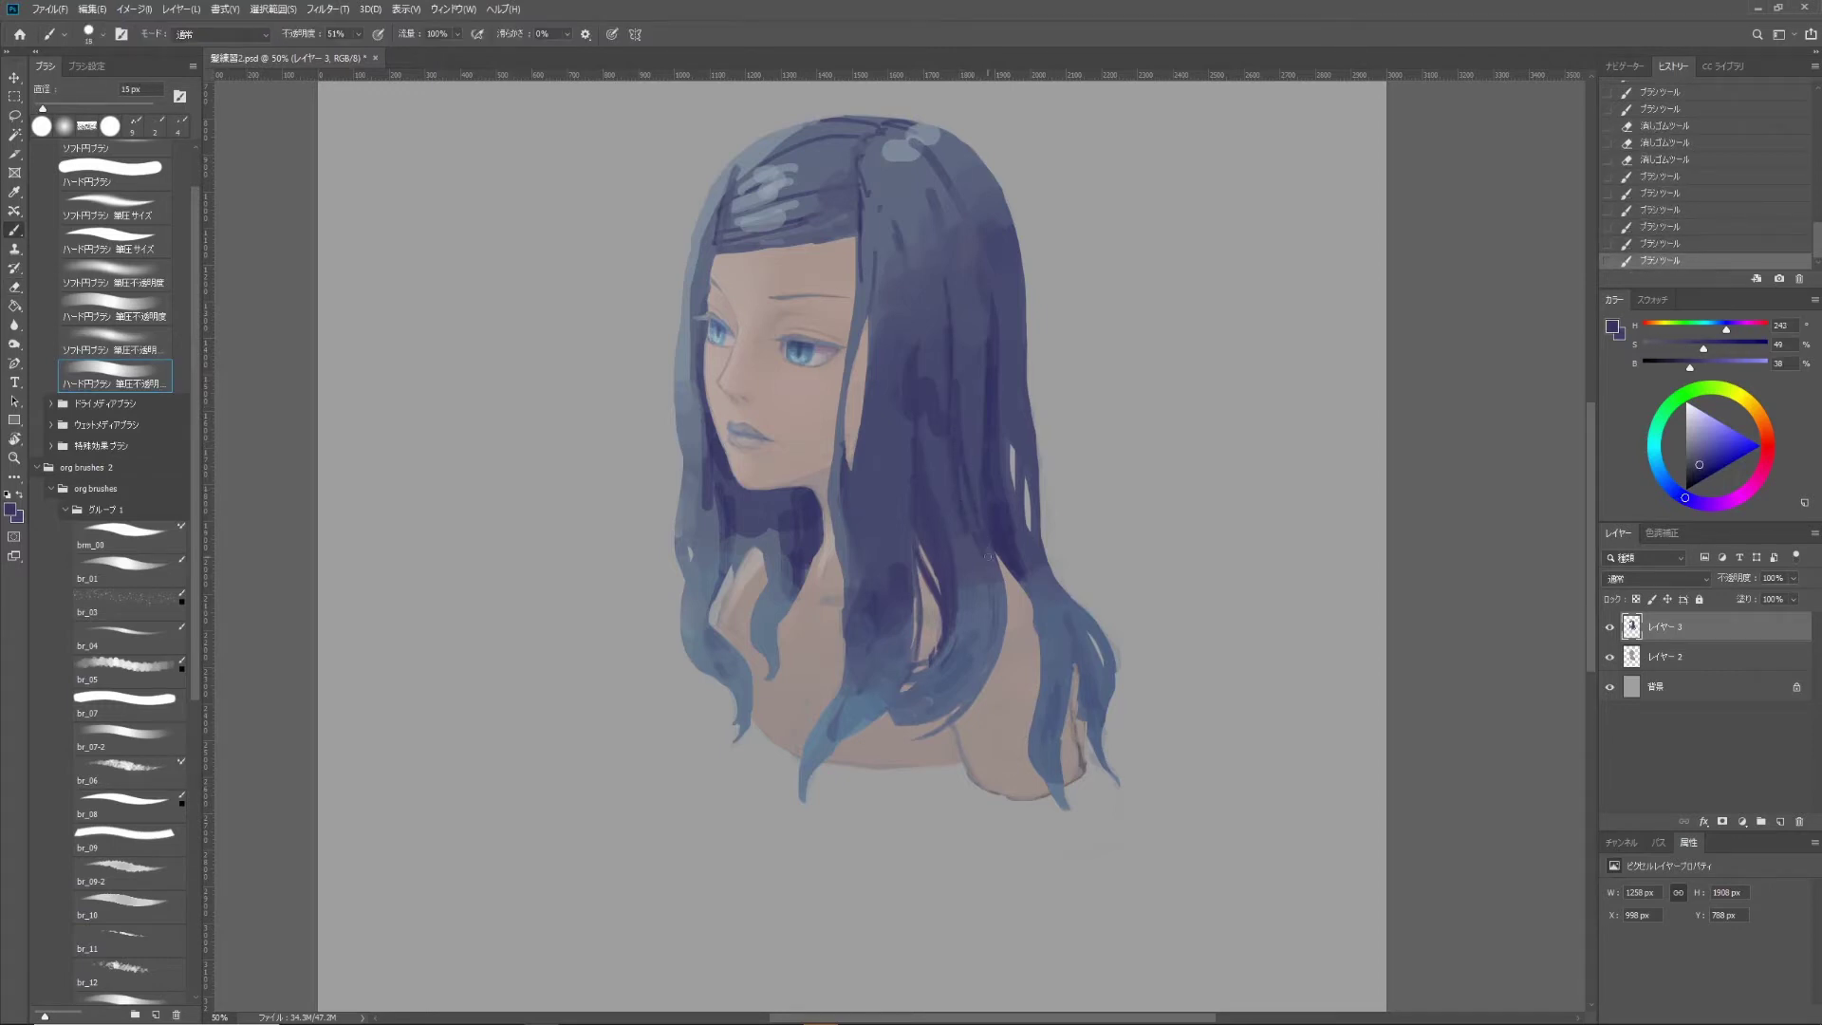
key(e)
drag(1038, 609, 1053, 797)
Extend the right-side hair strands downward at their tips with a fine brush
key(b)
drag(1050, 764, 1072, 816)
mouse_move(1051, 769)
mouse_down()
mouse_move(1067, 820)
mouse_move(1049, 802)
mouse_up()
key(bracketleft)
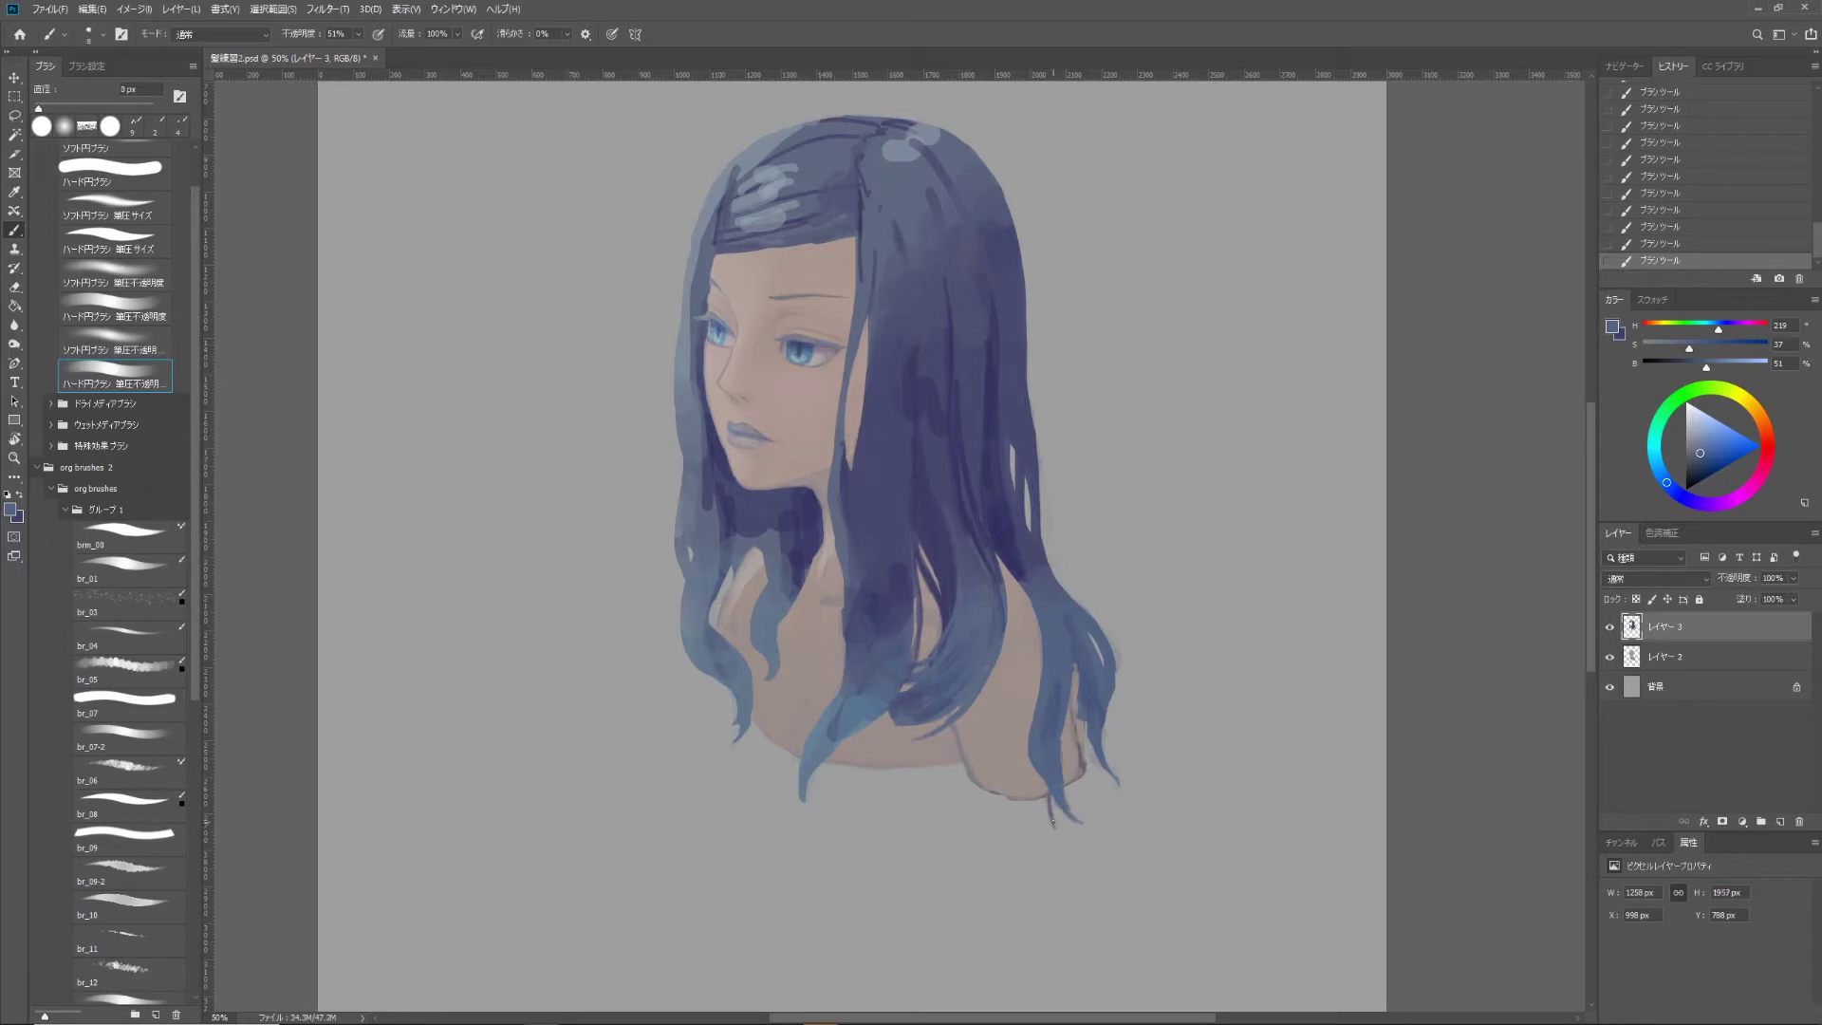
key(bracketleft)
key(ctrl+z)
key(ctrl+z)
key(ctrl+z)
key(ctrl+z)
key(ctrl+z)
key(ctrl+z)
key(ctrl+z)
key(ctrl+z)
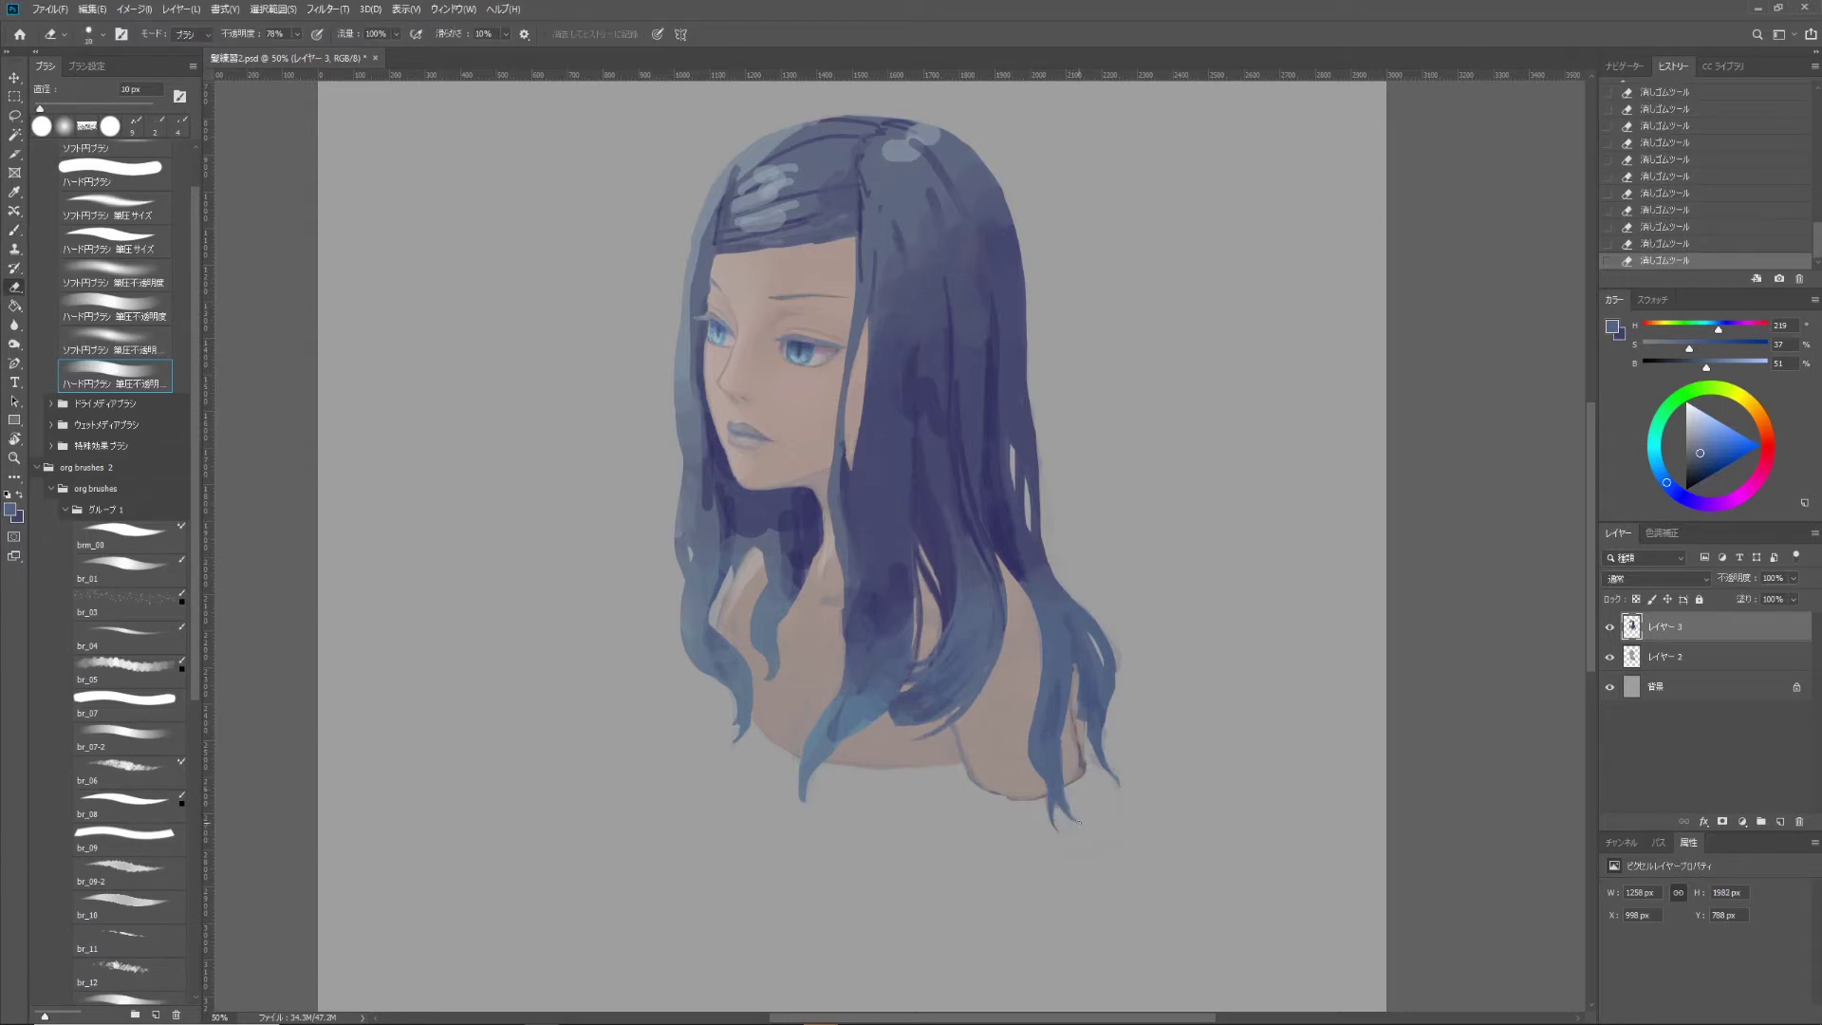
drag(1063, 778, 1085, 821)
key(bracketright)
Paint a lighter strand at the neck and a darker strand at the left hair tip
mouse_move(864, 631)
mouse_down()
mouse_move(833, 495)
mouse_move(847, 604)
mouse_up()
key(bracketleft)
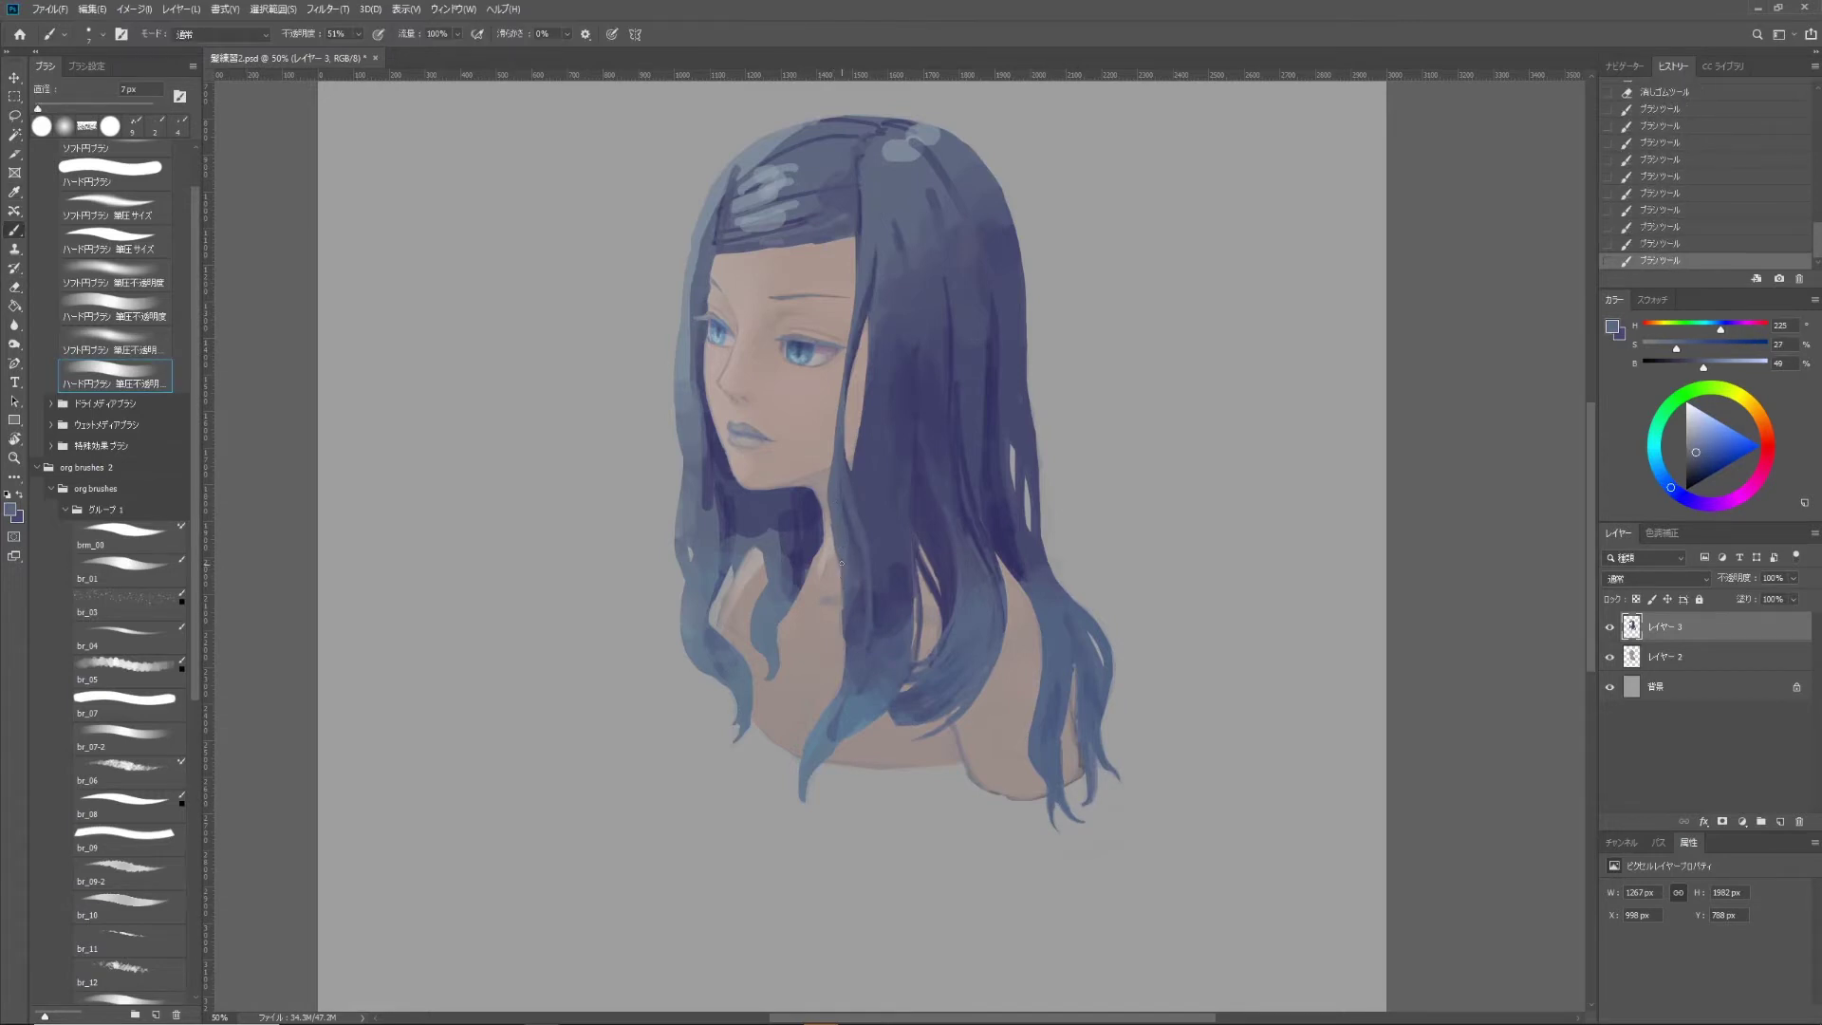
alt+click(847, 603)
key(bracketright)
key(bracketright)
alt+click(818, 723)
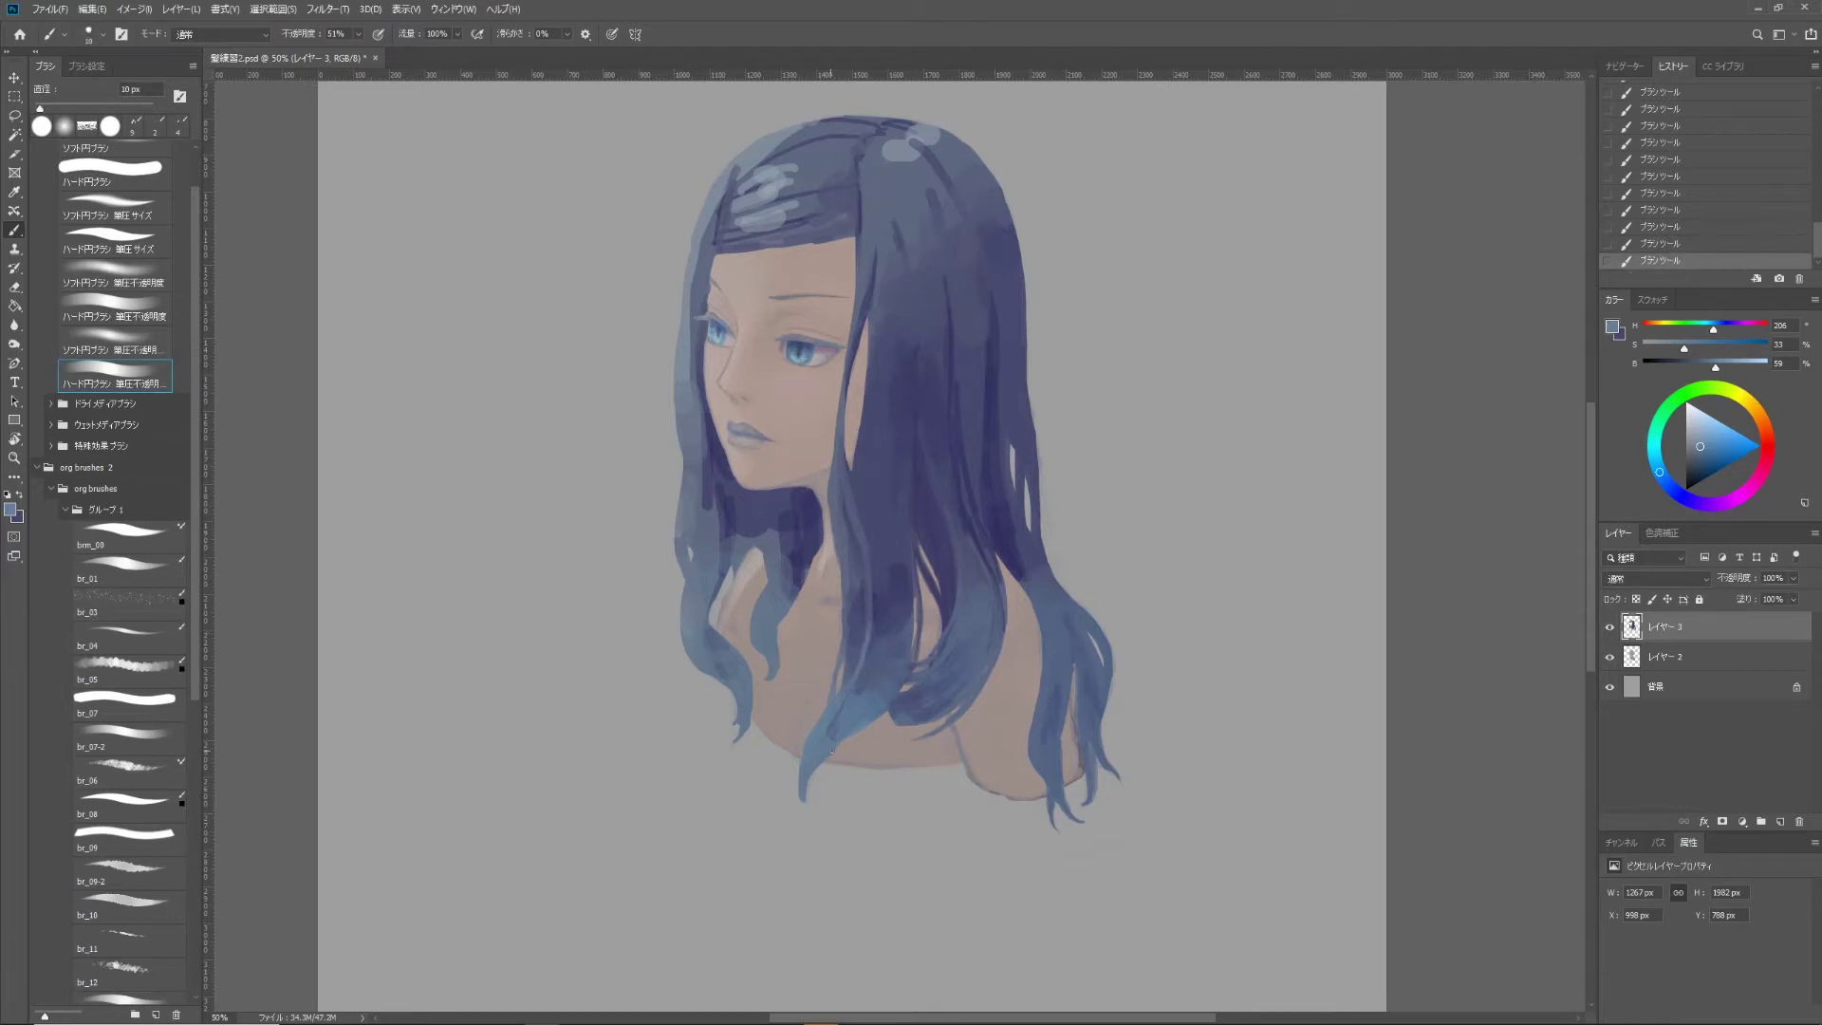
key(bracketright)
alt+click(805, 775)
mouse_move(824, 762)
mouse_down()
mouse_move(814, 825)
mouse_move(818, 804)
mouse_up()
Dab small light-blue strands at the left hair tip with a 6 px brush, then zoom to 66.7%
key(bracketleft)
key(bracketleft)
key(bracketleft)
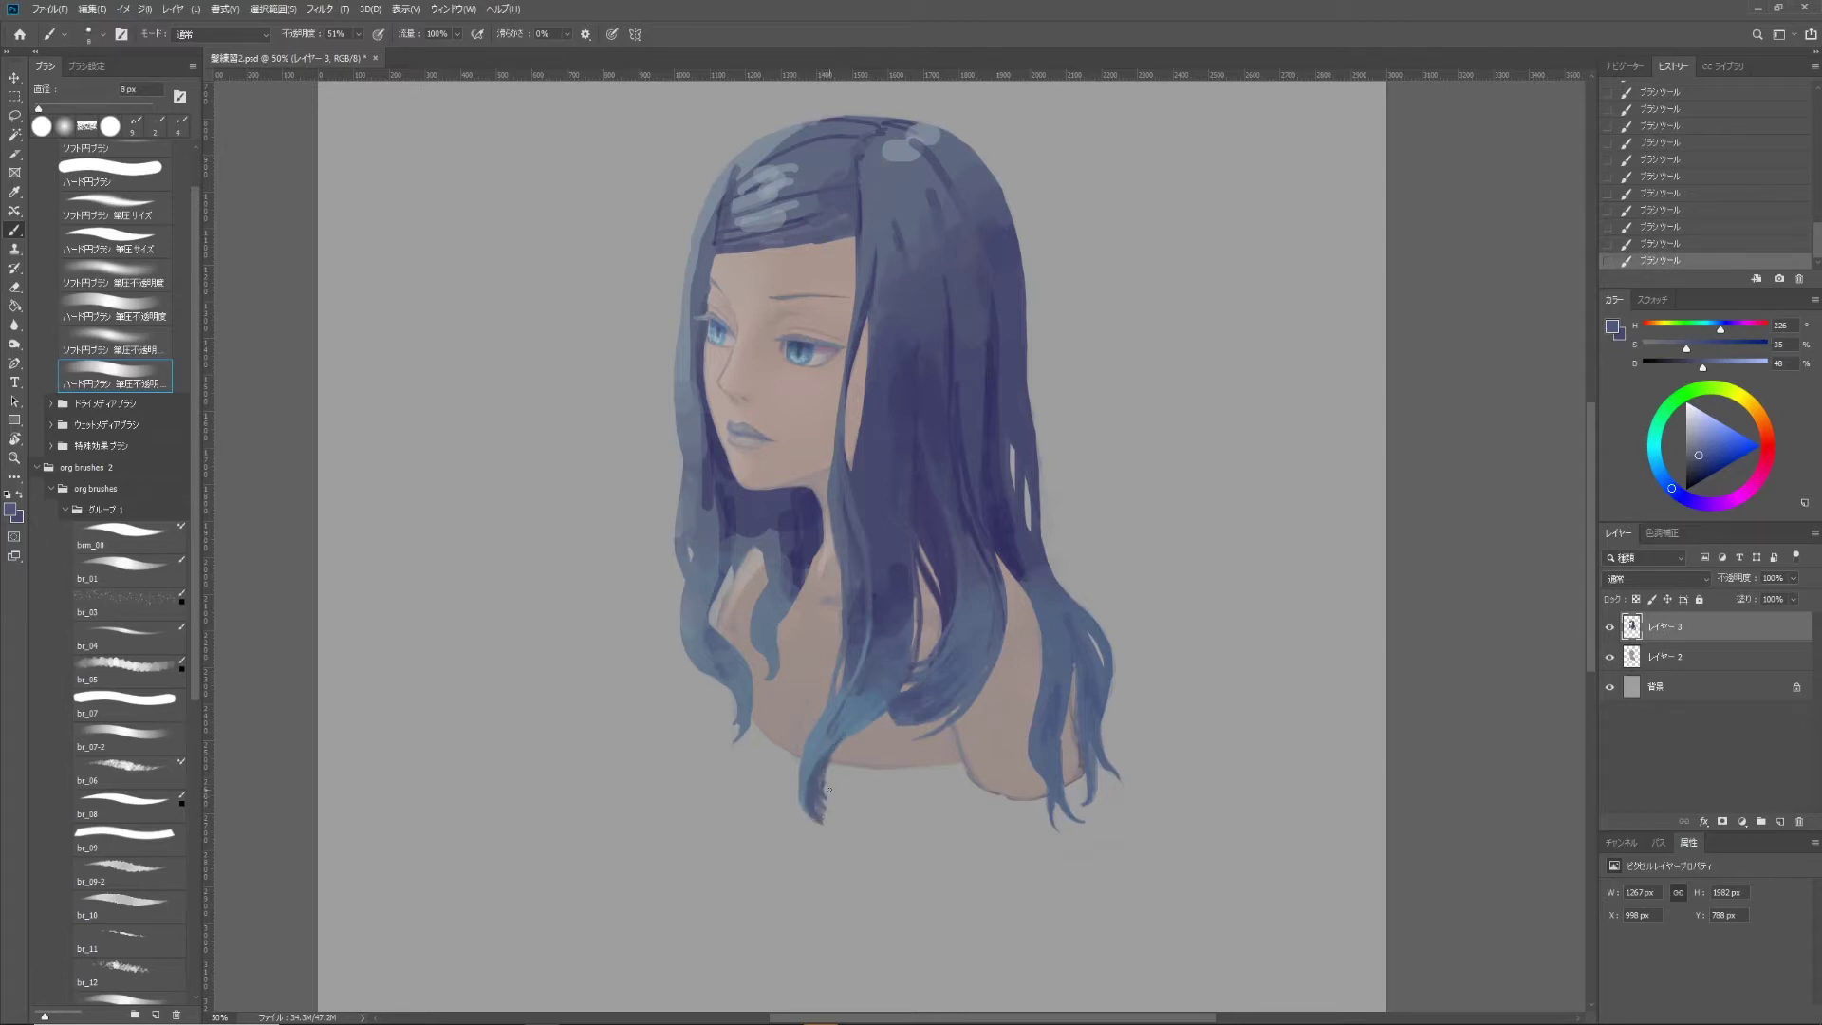
key(bracketleft)
key(bracketleft)
key(ctrl+z)
key(ctrl+z)
key(ctrl+z)
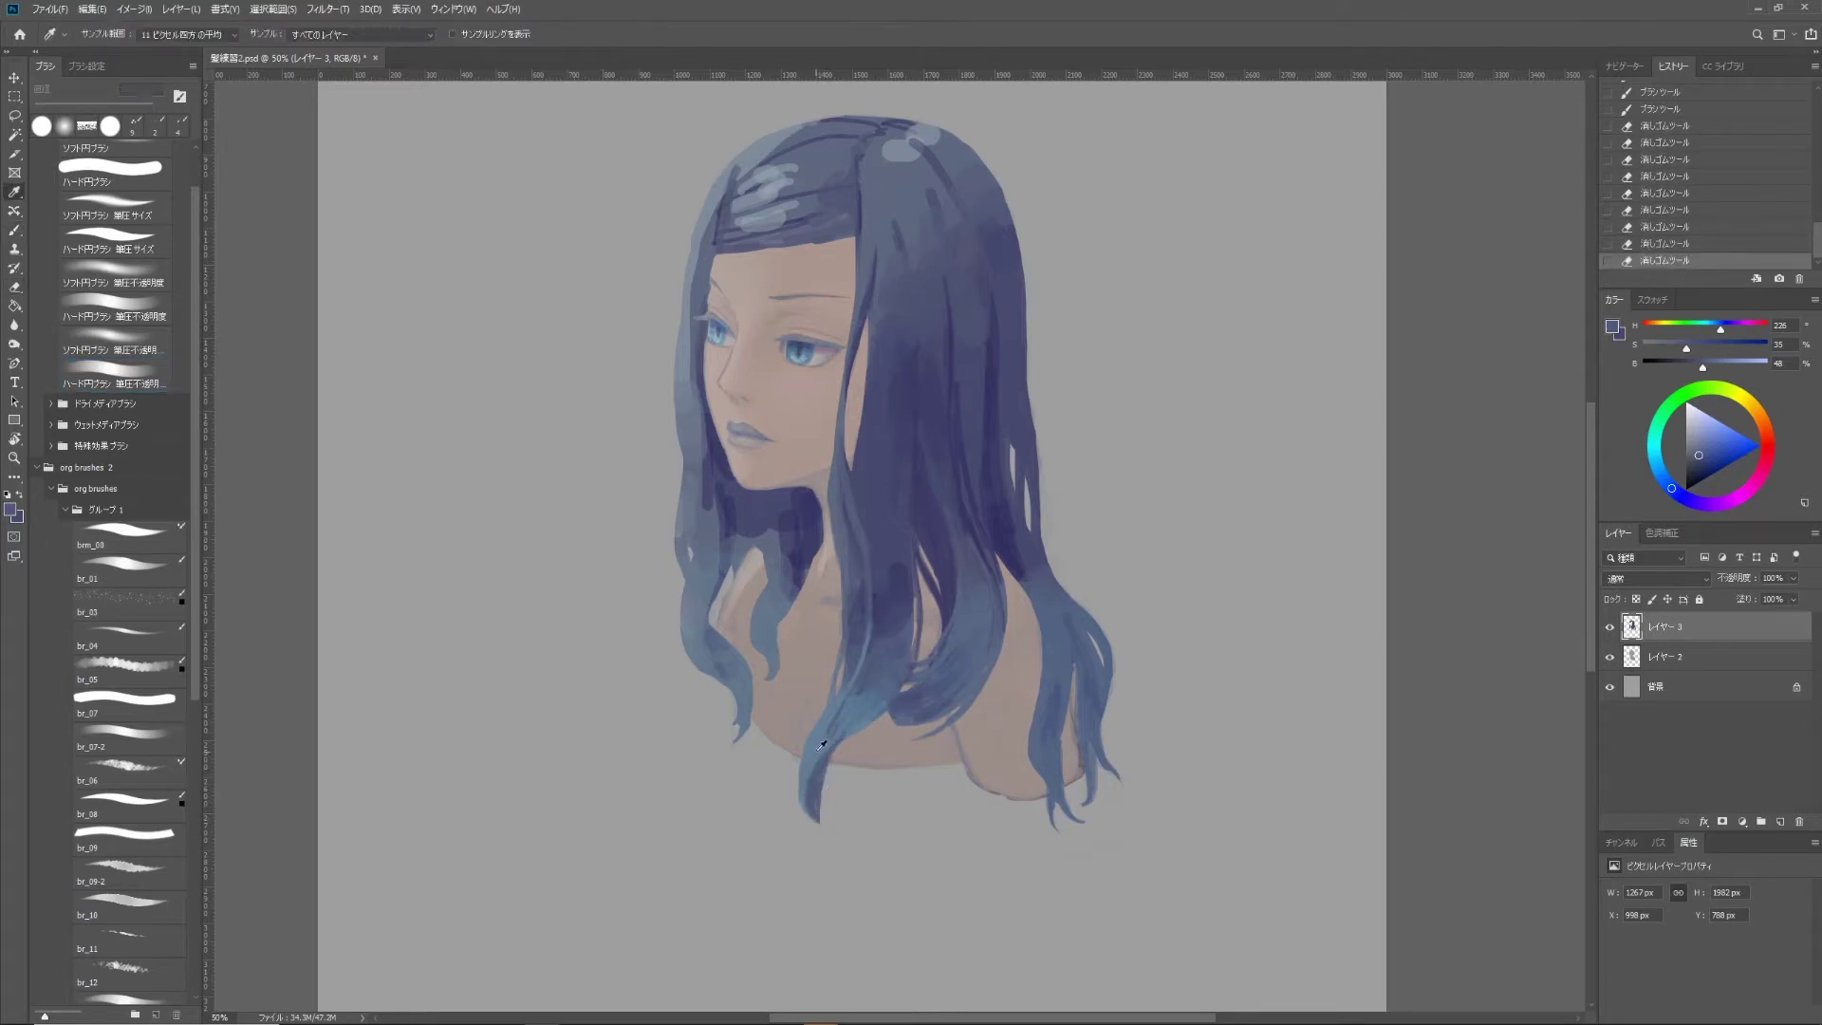
alt+click(818, 812)
drag(818, 806, 818, 816)
alt+click(818, 816)
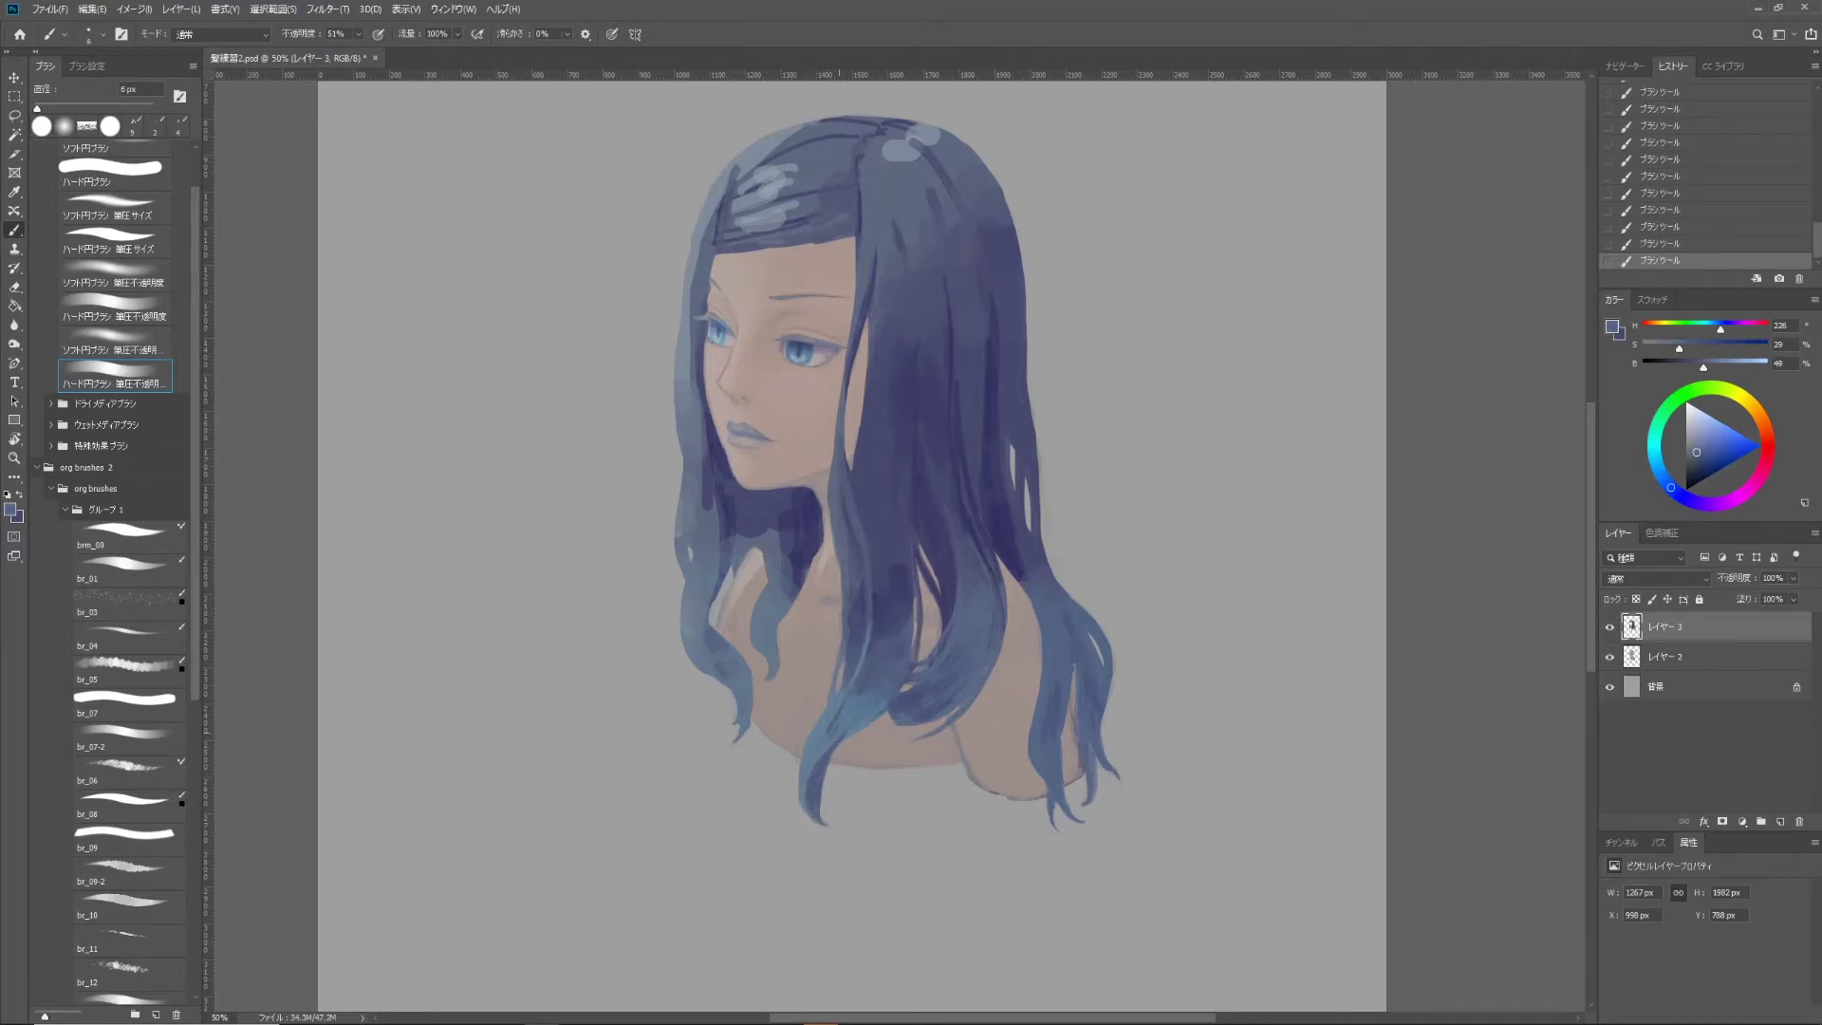
key(ctrl+plus)
key(bracketright)
key(bracketright)
key(bracketright)
key(ctrl+z)
key(ctrl+z)
key(ctrl+z)
key(ctrl+z)
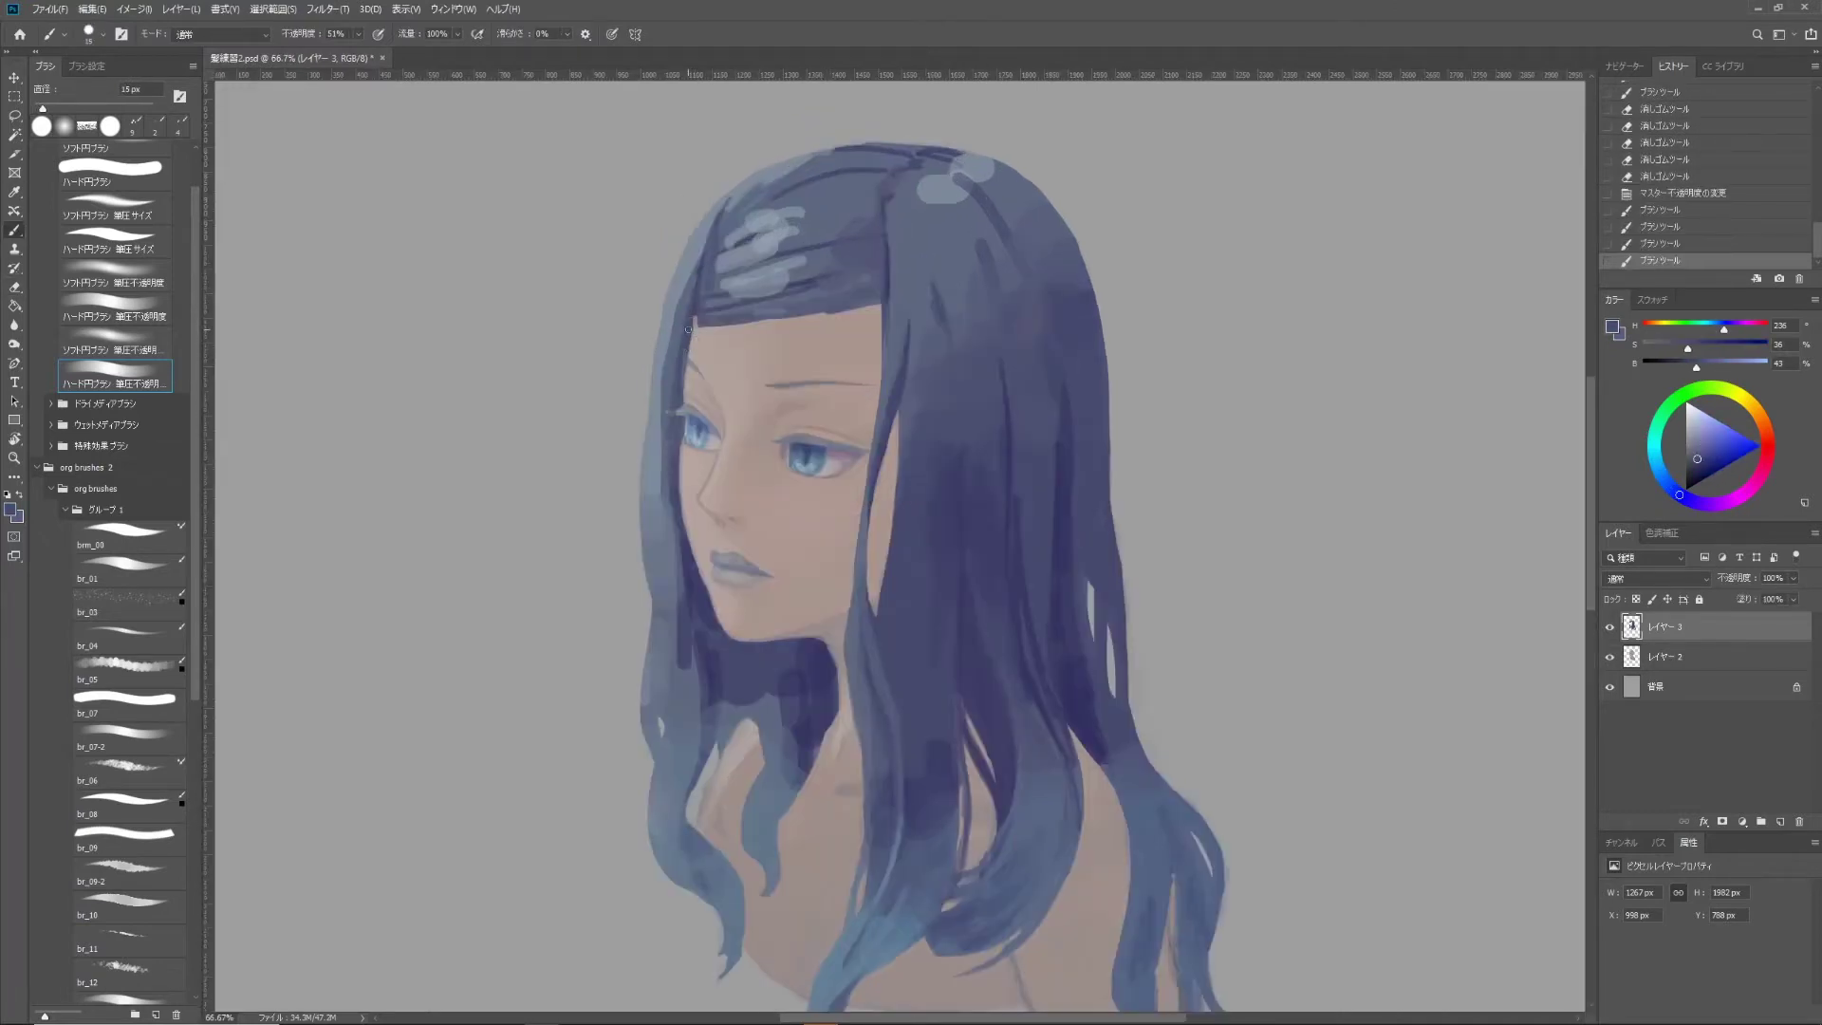
Paint darker blue strands along the edge of the bangs with a 15 px brush
key(ctrl+shift+z)
key(ctrl+shift+z)
key(ctrl+shift+z)
key(ctrl+shift+z)
key(ctrl+shift+z)
key(bracketleft)
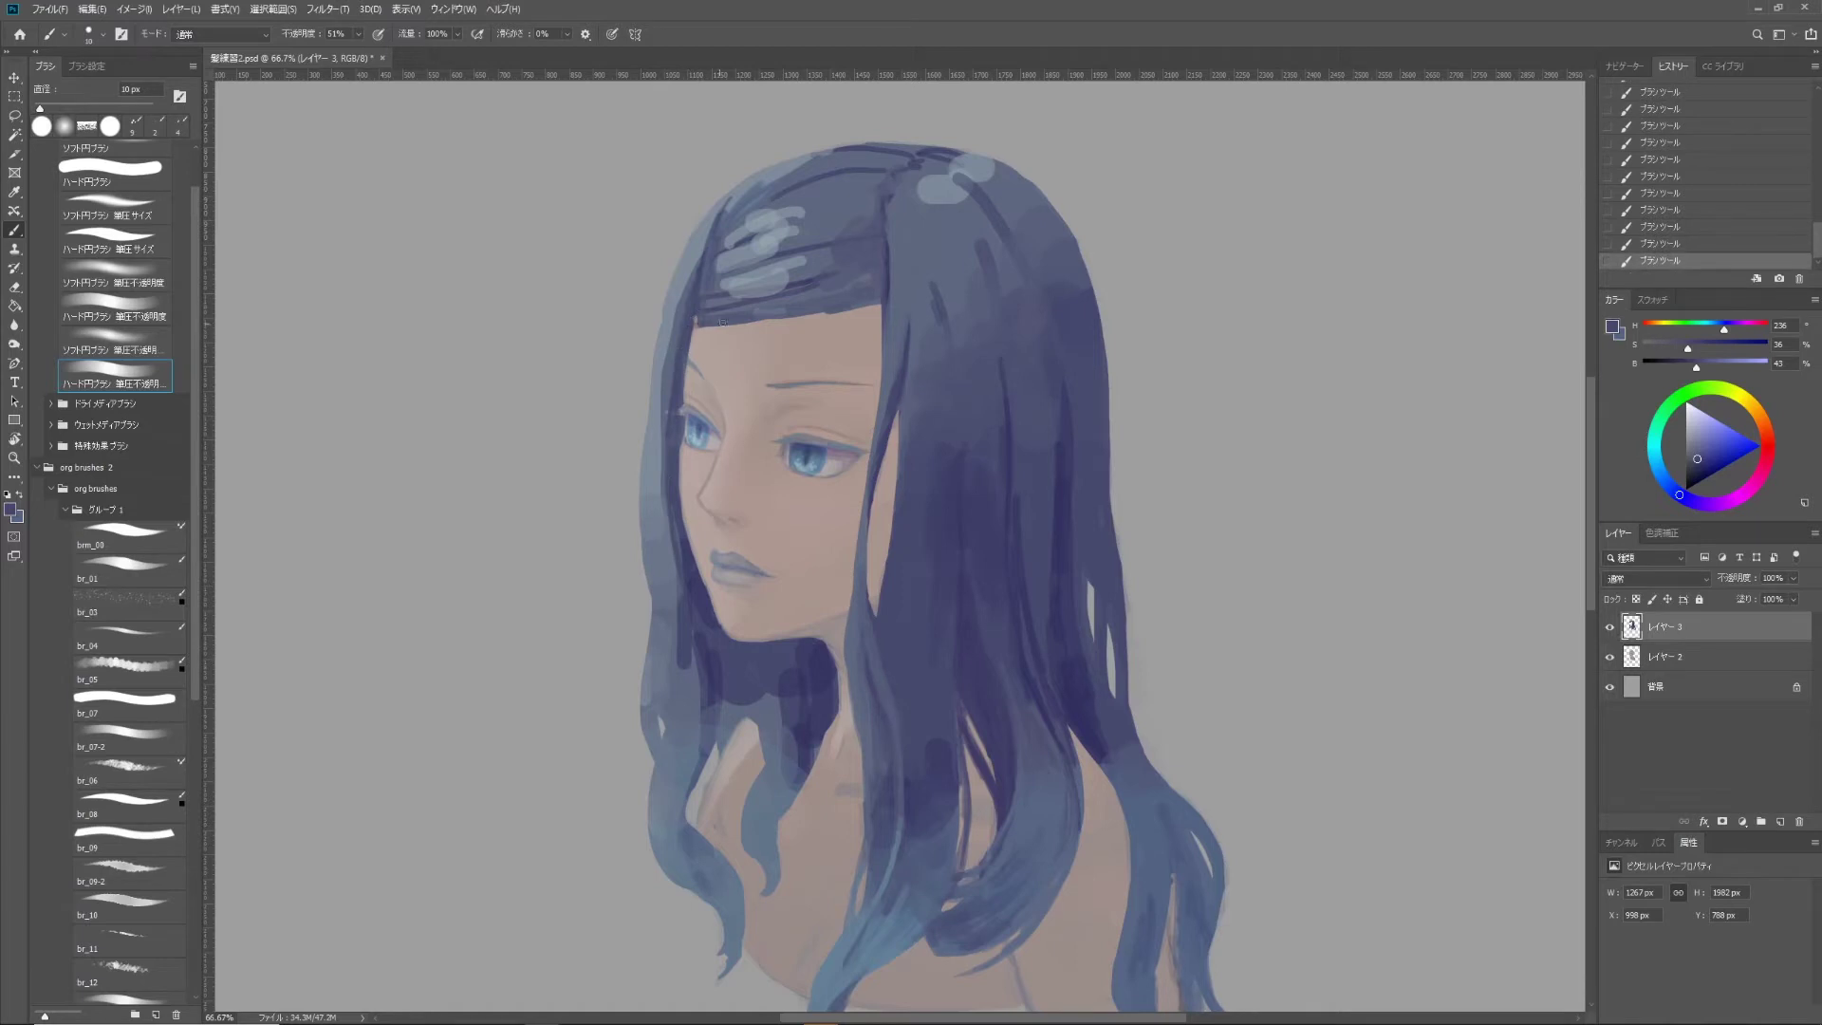
key(bracketright)
key(bracketright)
key(bracketright)
key(bracketright)
key(bracketright)
key(bracketright)
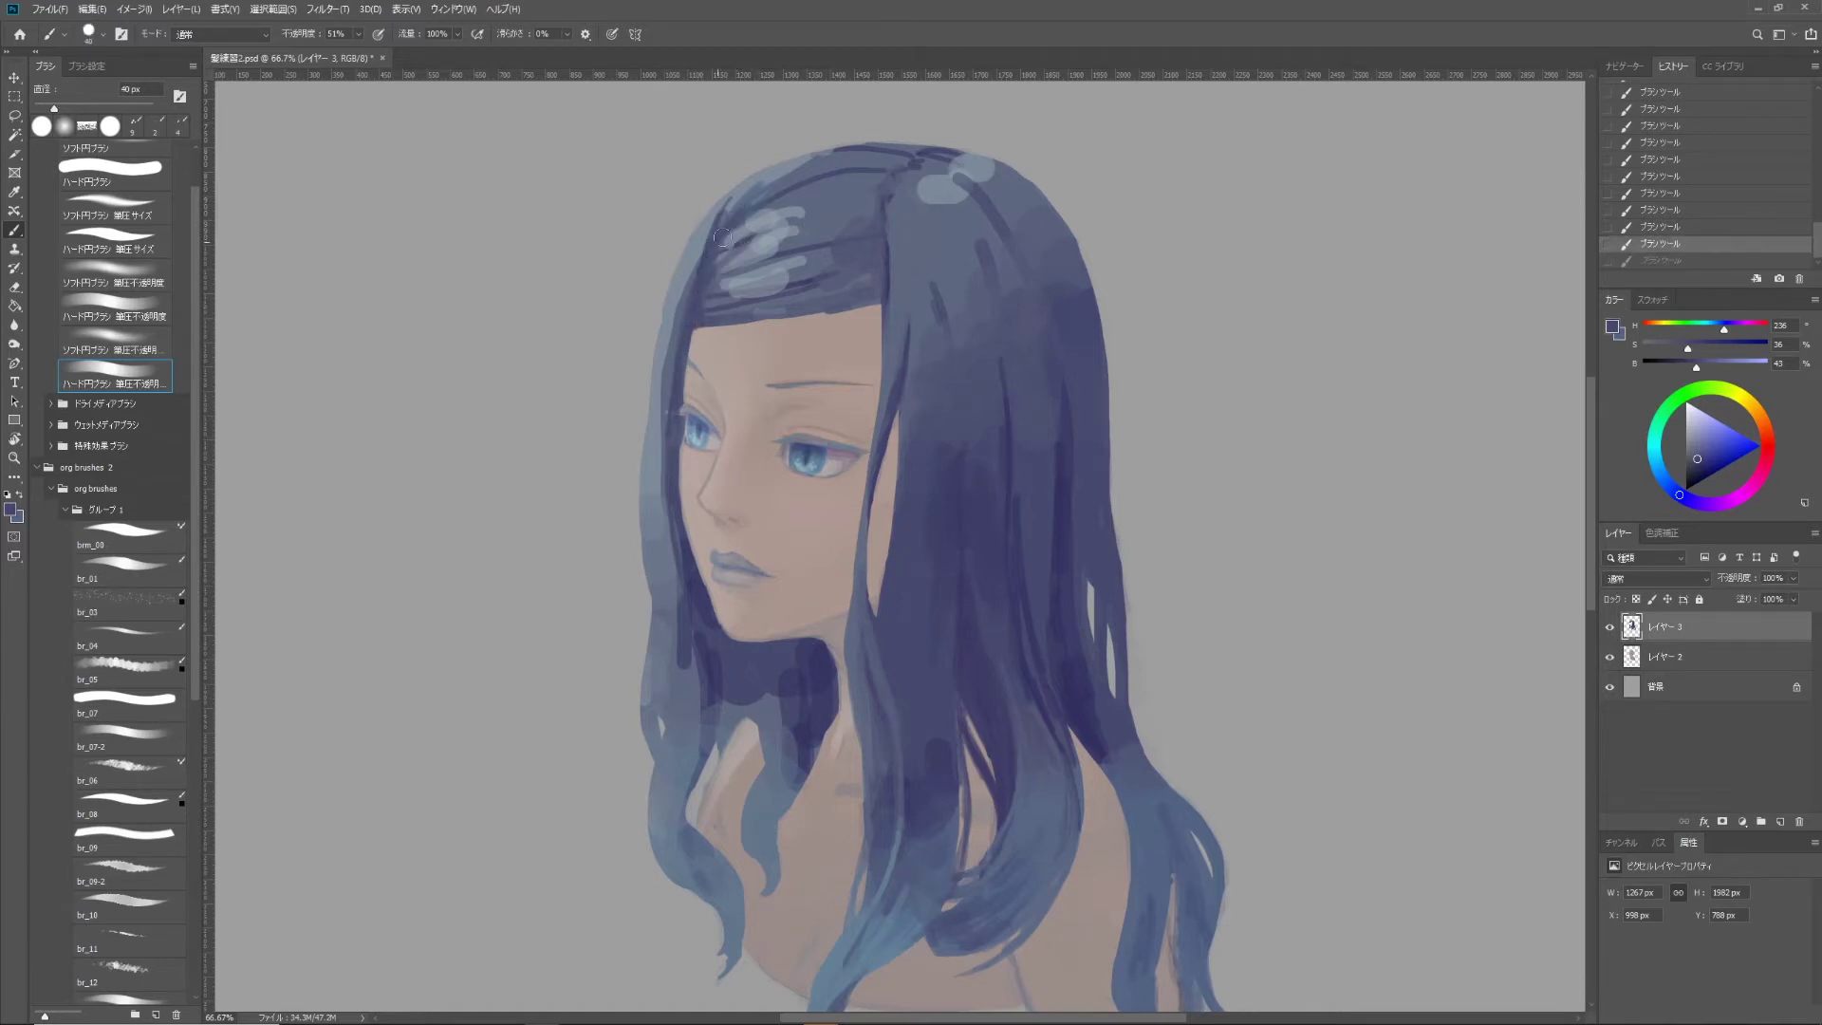
key(bracketleft)
key(bracketleft)
key(bracketleft)
key(bracketleft)
key(bracketleft)
key(bracketleft)
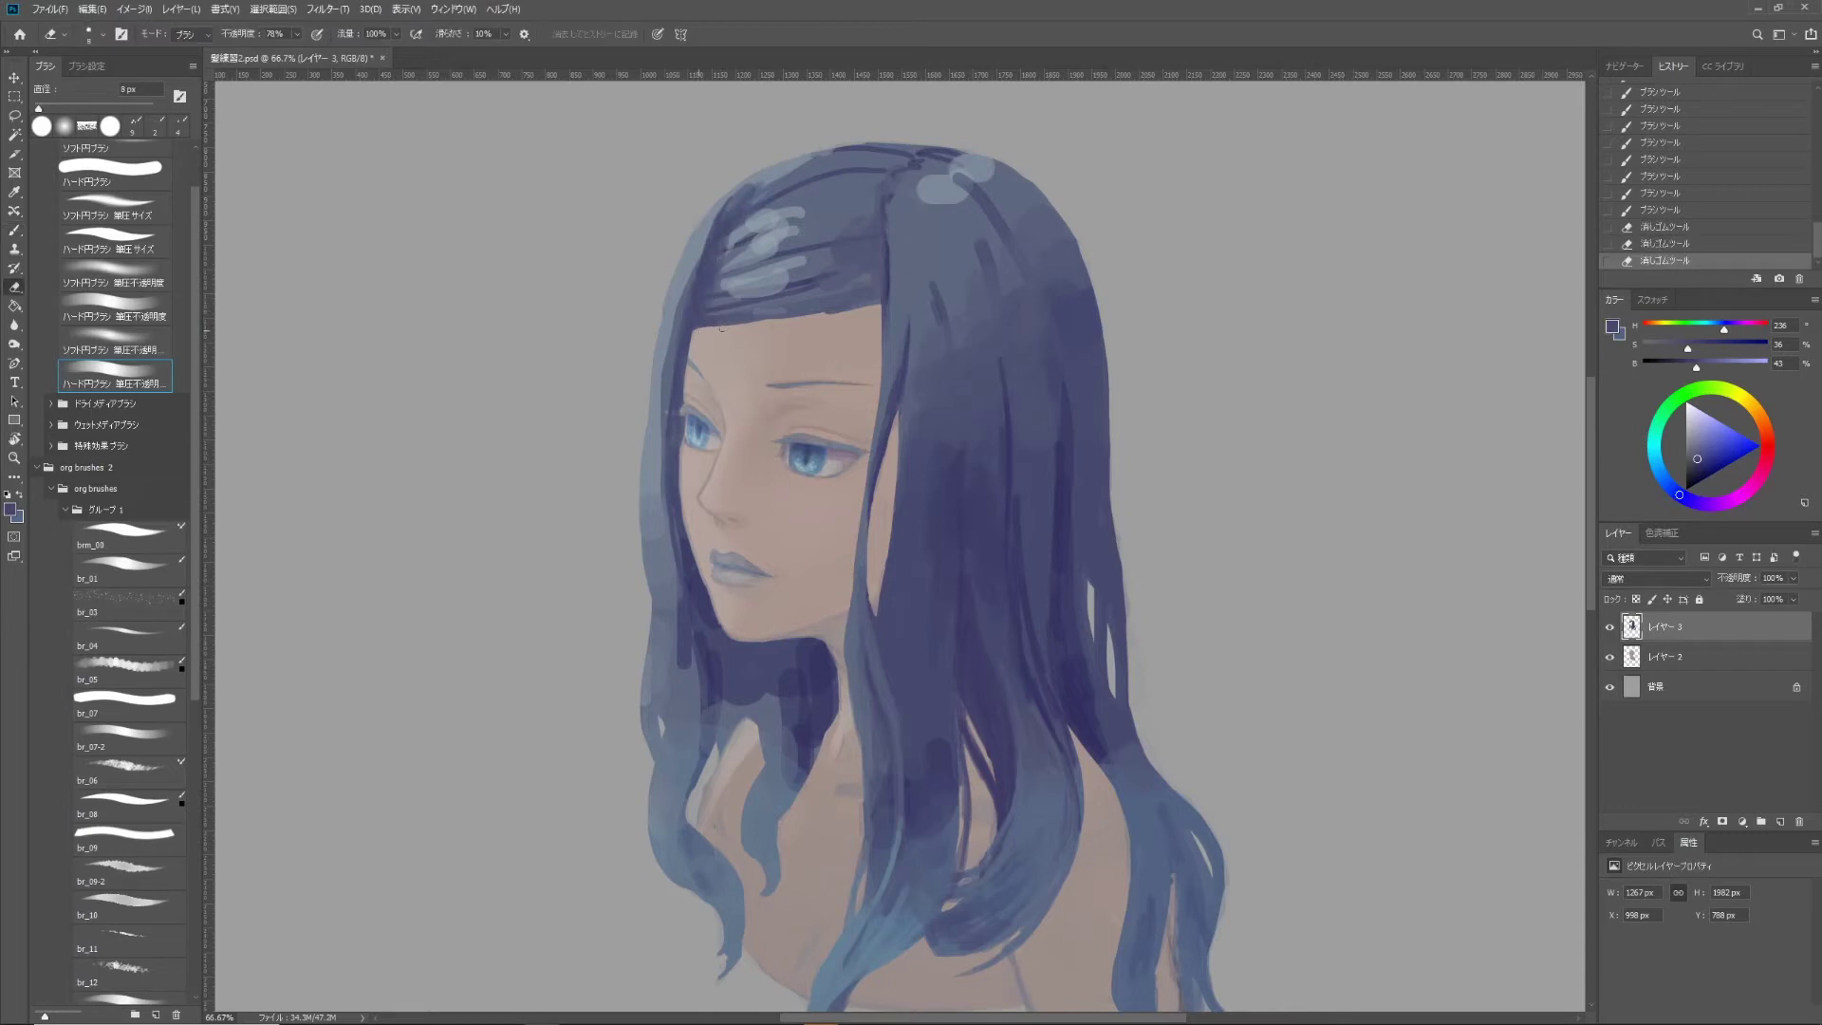
alt+click(724, 327)
mouse_move(697, 328)
mouse_down()
mouse_move(880, 299)
mouse_move(894, 339)
mouse_up()
alt+click(883, 285)
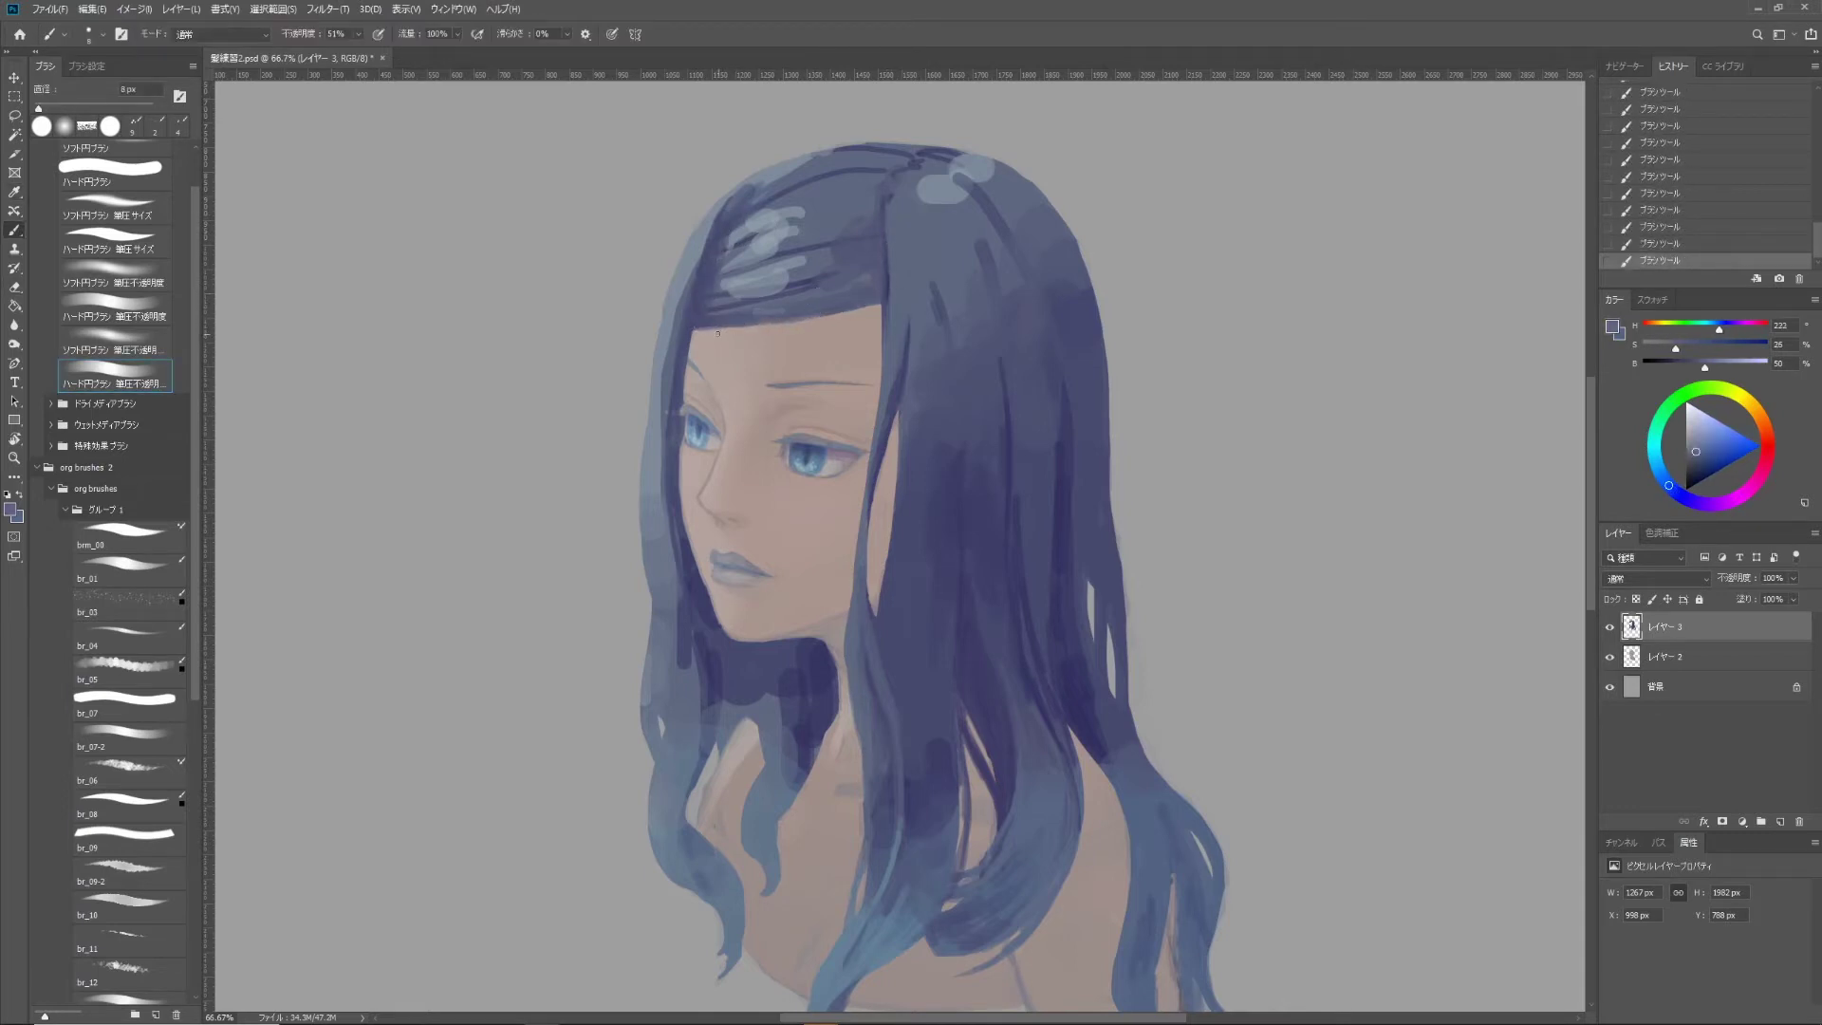
drag(750, 321, 885, 282)
key(bracketleft)
Sample lighter blues from the crown and hair with an 8 px brush
alt+click(763, 315)
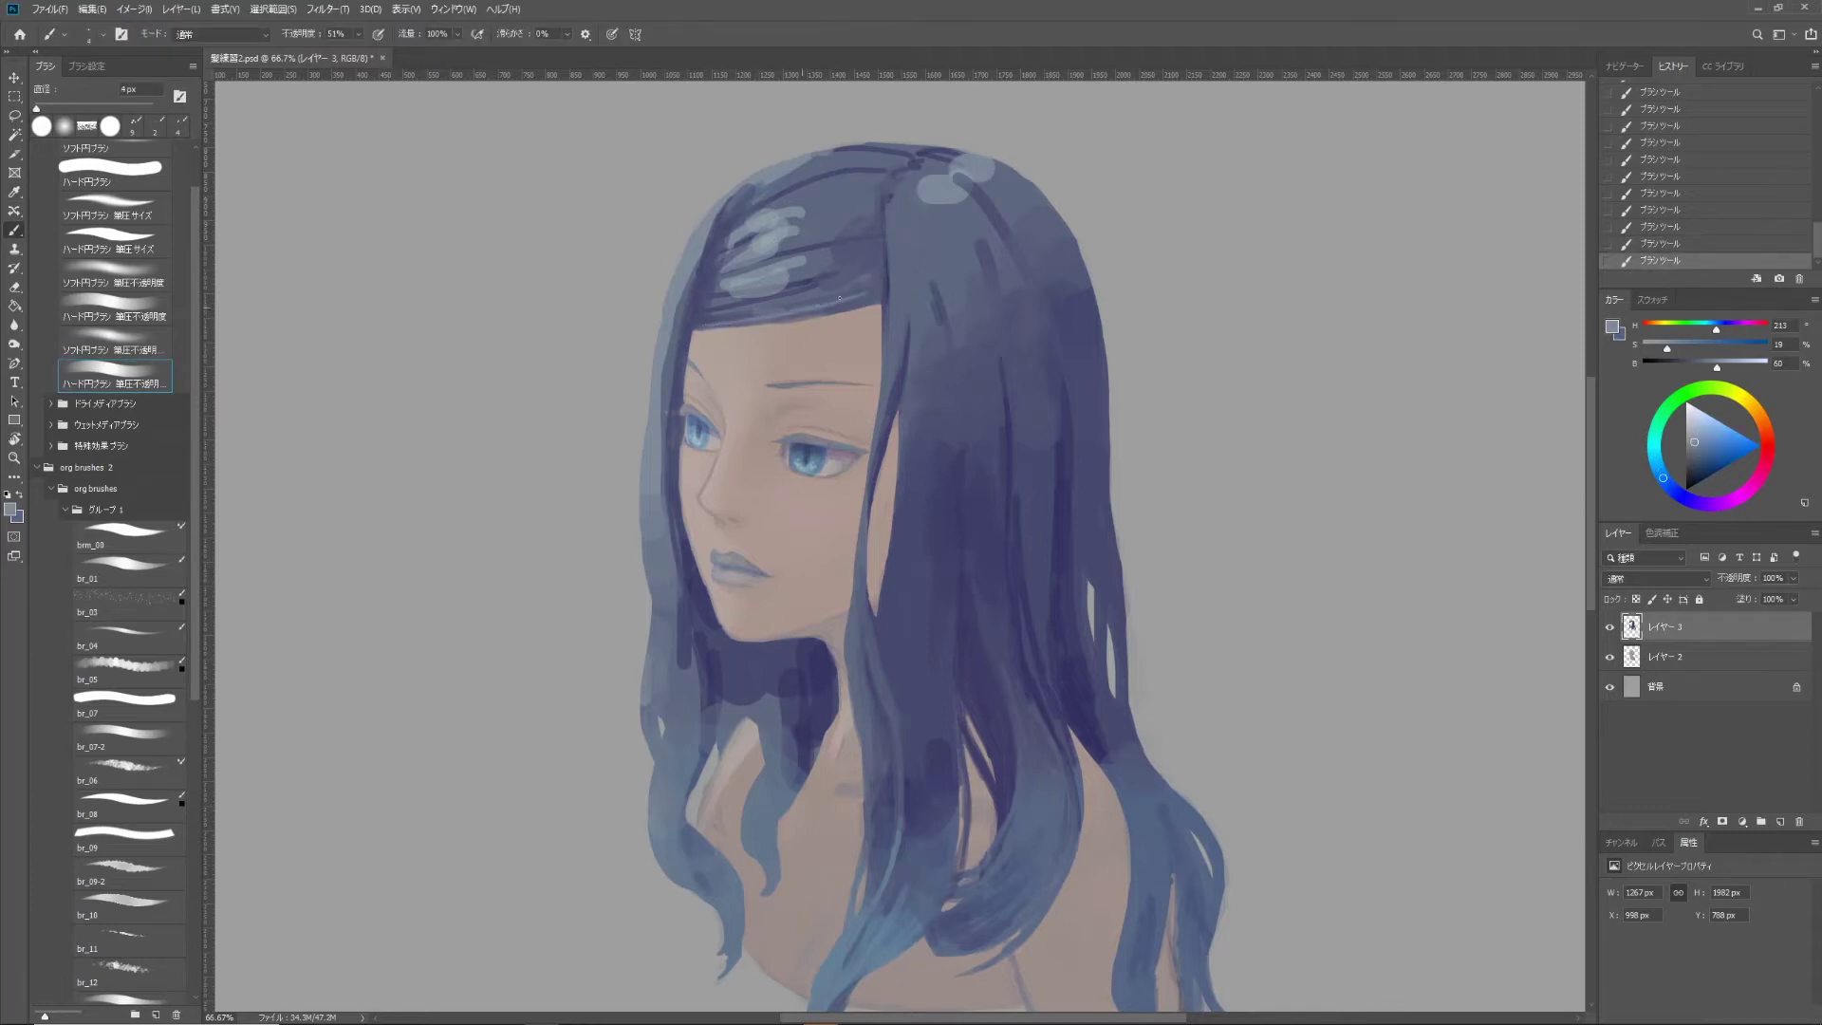
alt+click(839, 213)
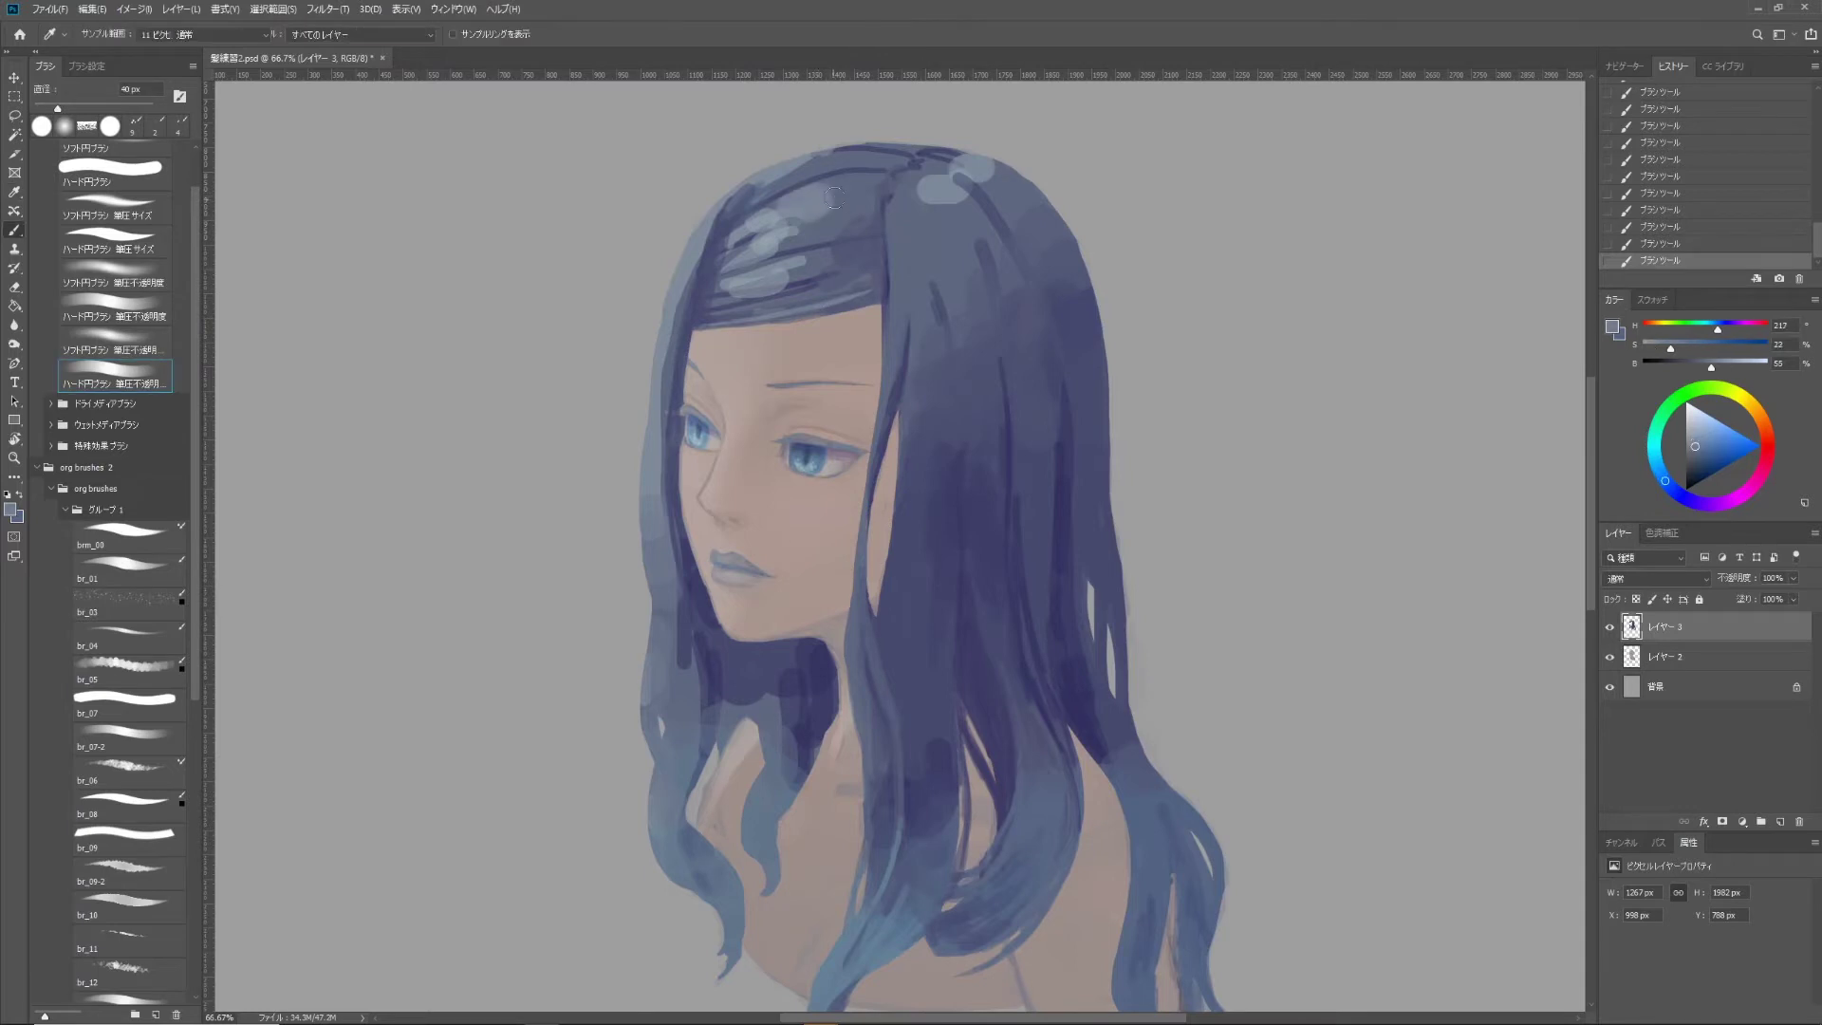
alt+click(865, 271)
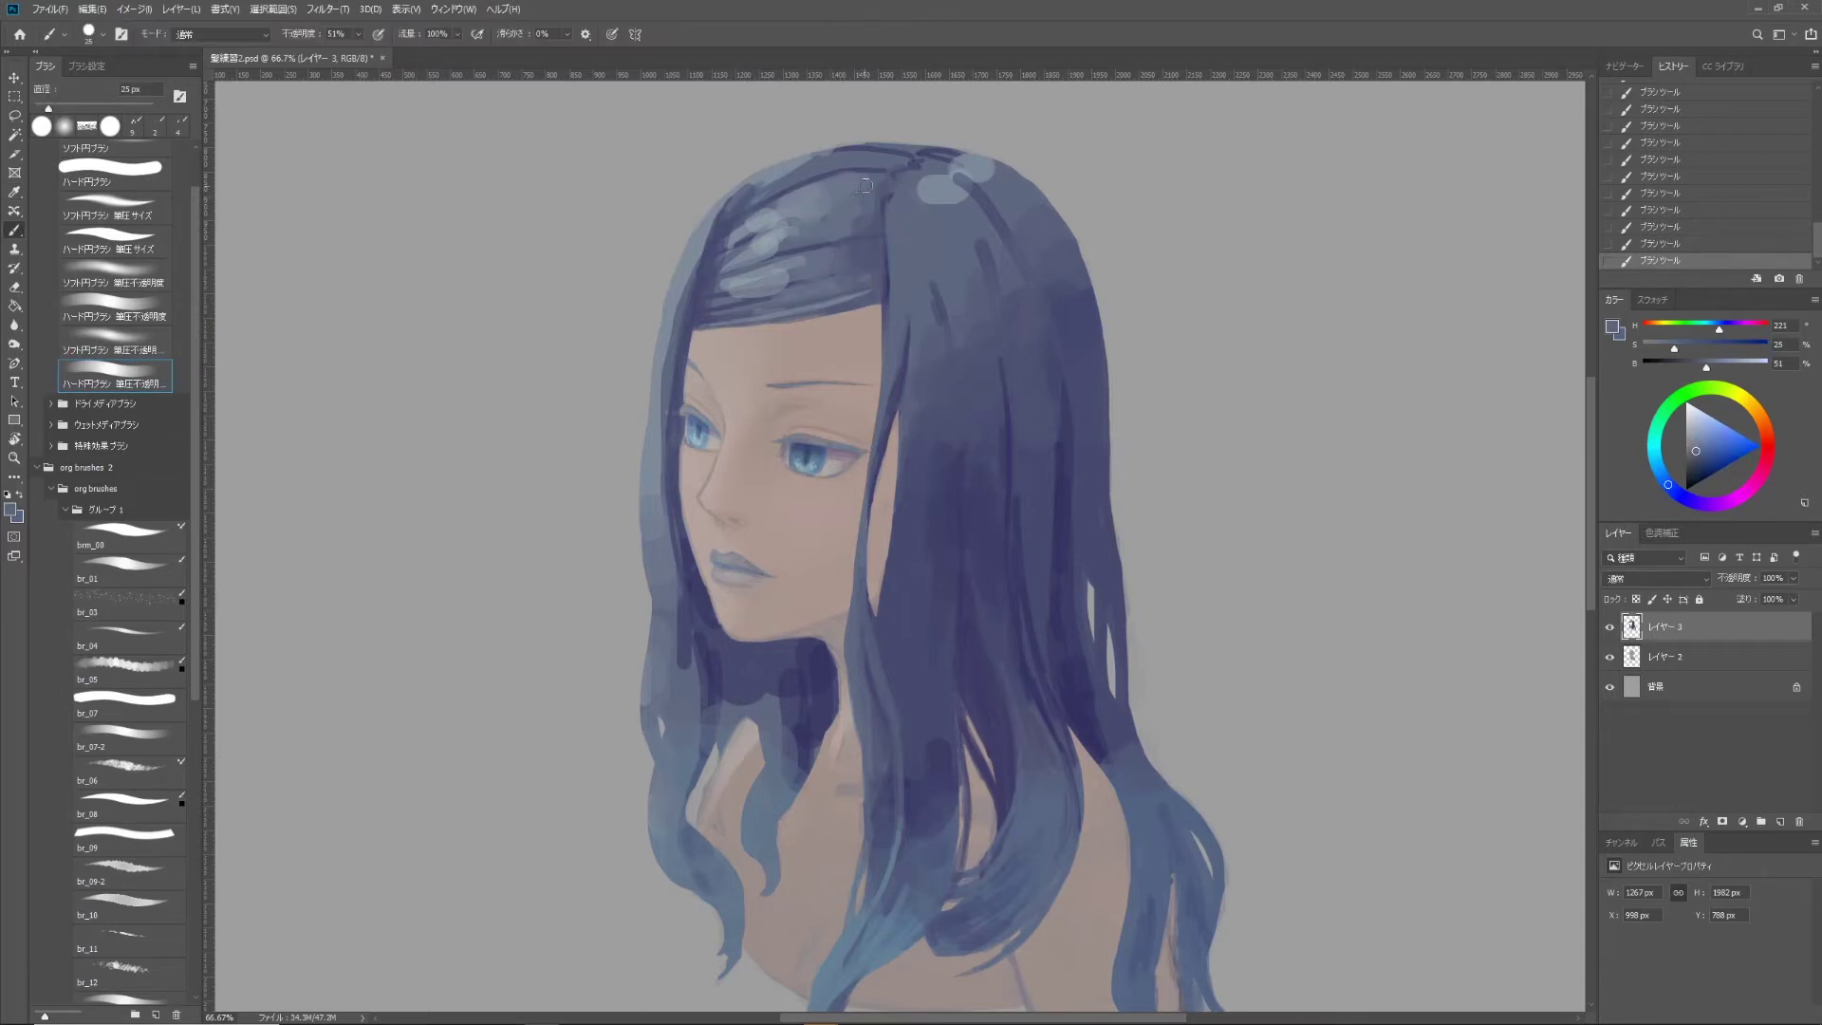
alt+click(802, 211)
key(bracketleft)
key(bracketleft)
key(bracketleft)
alt+click(740, 185)
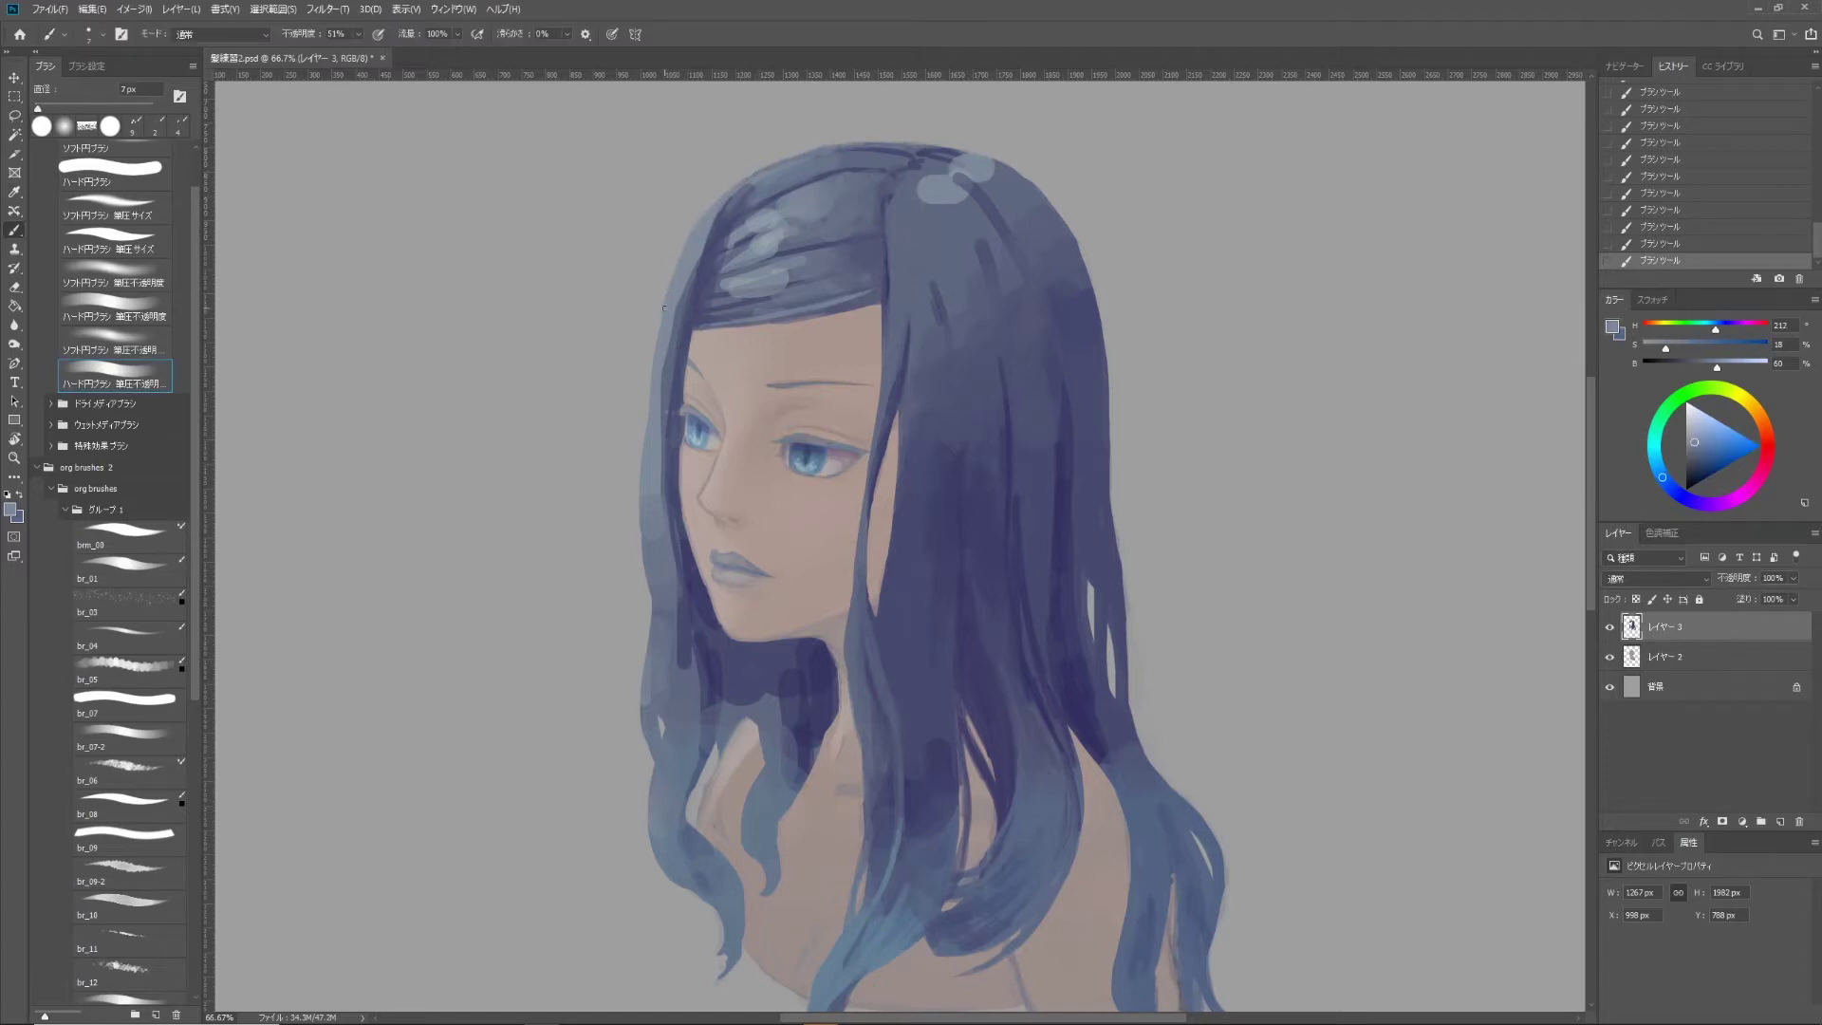
key(bracketright)
key(ctrl+z)
Paint mid-blue strands along the left hair edge and near the shoulder
drag(681, 291, 672, 358)
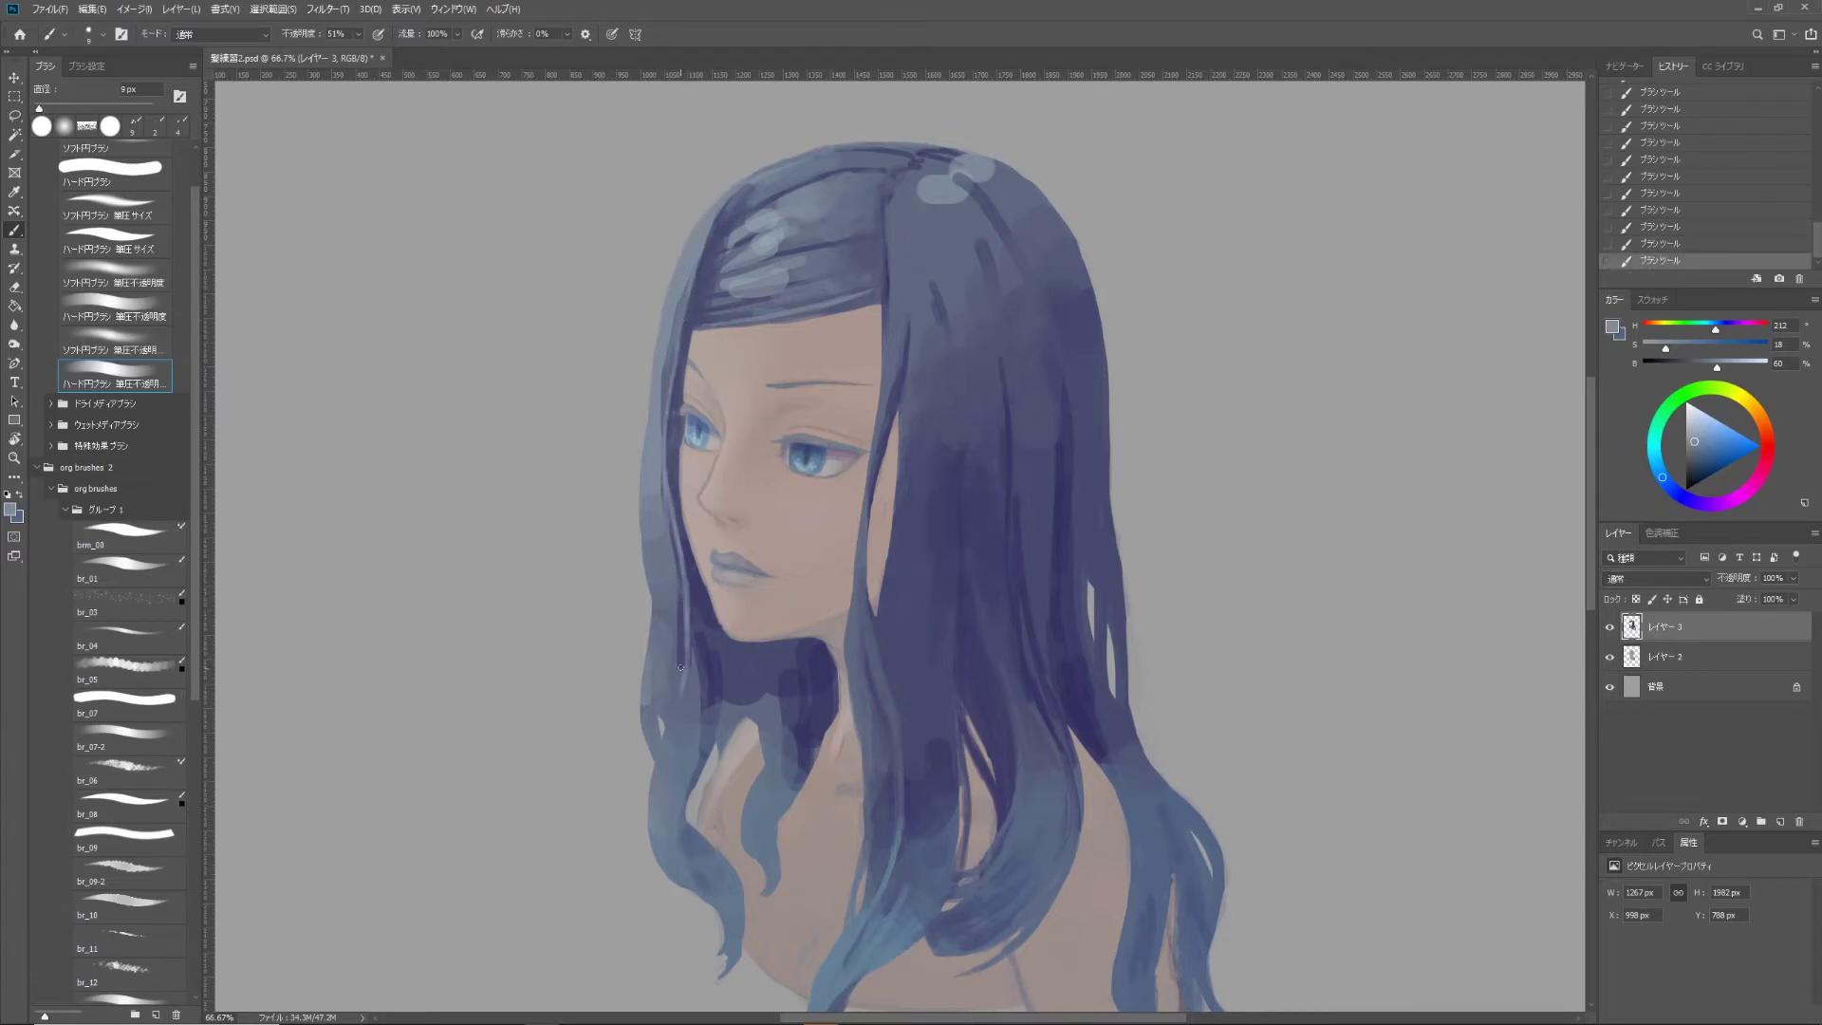
key(bracketright)
key(ctrl+z)
alt+click(663, 589)
drag(679, 600, 675, 626)
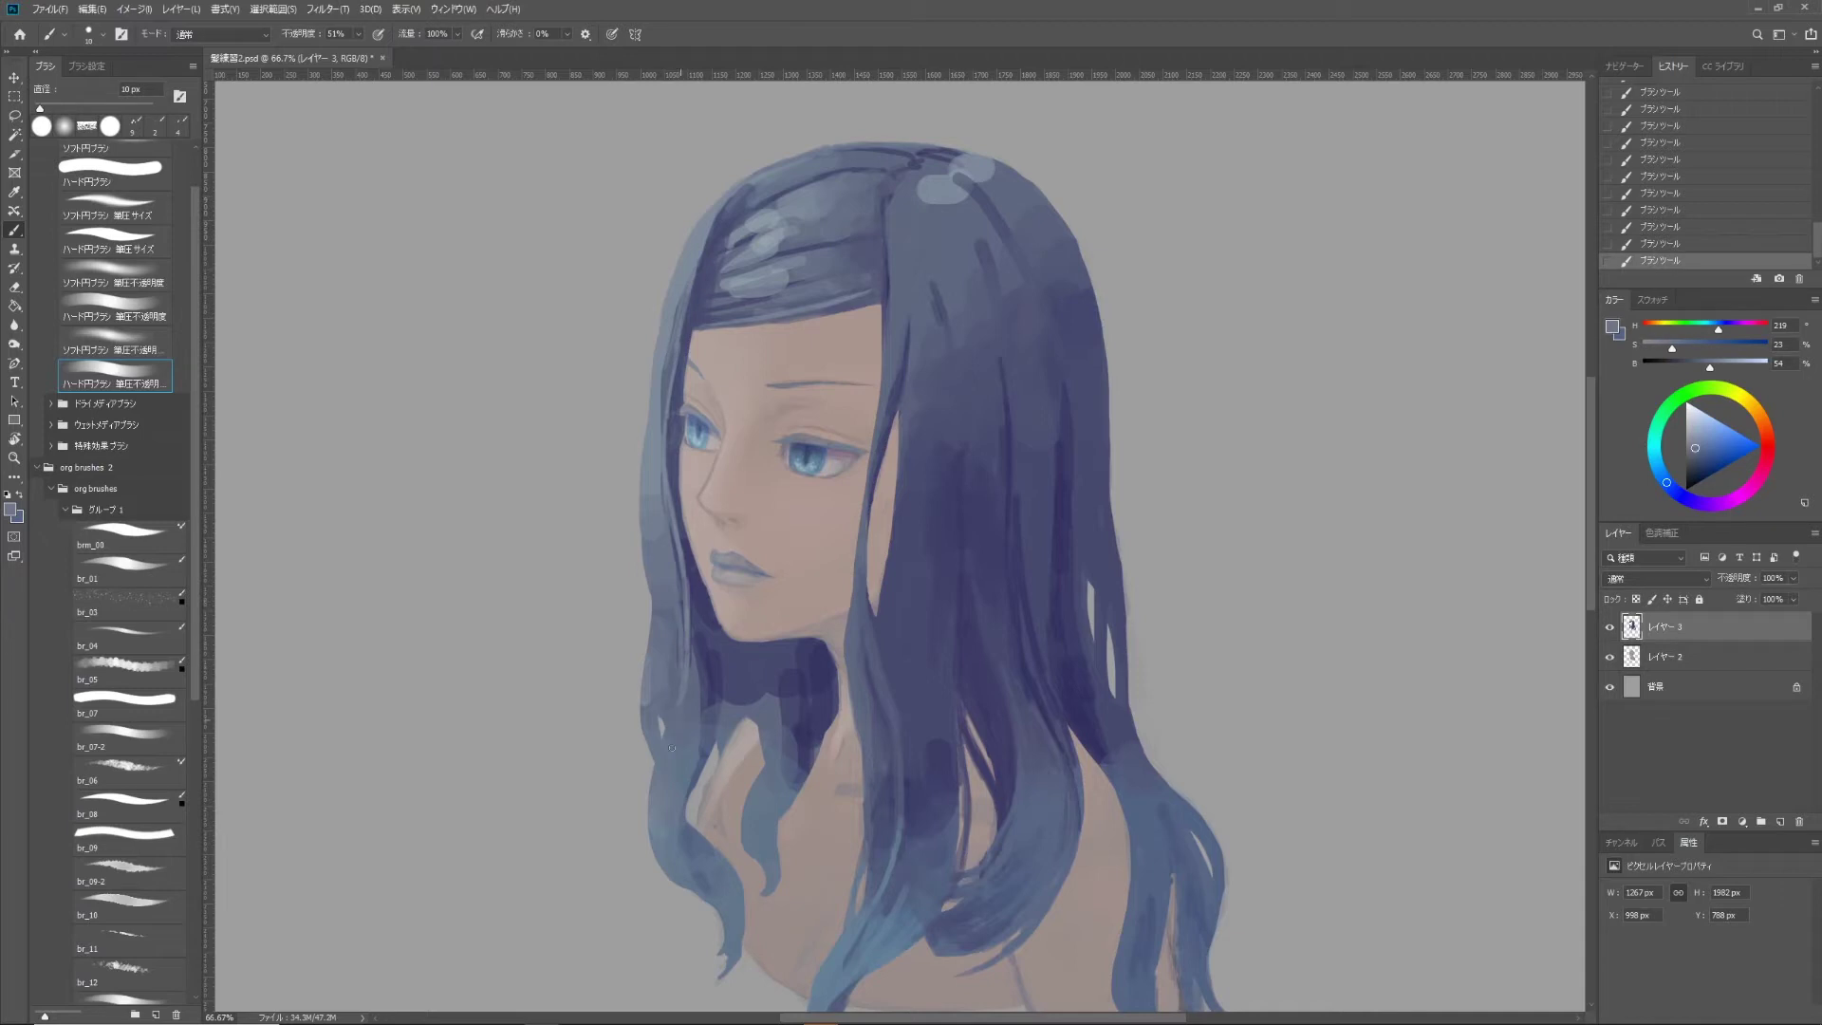
alt+click(663, 596)
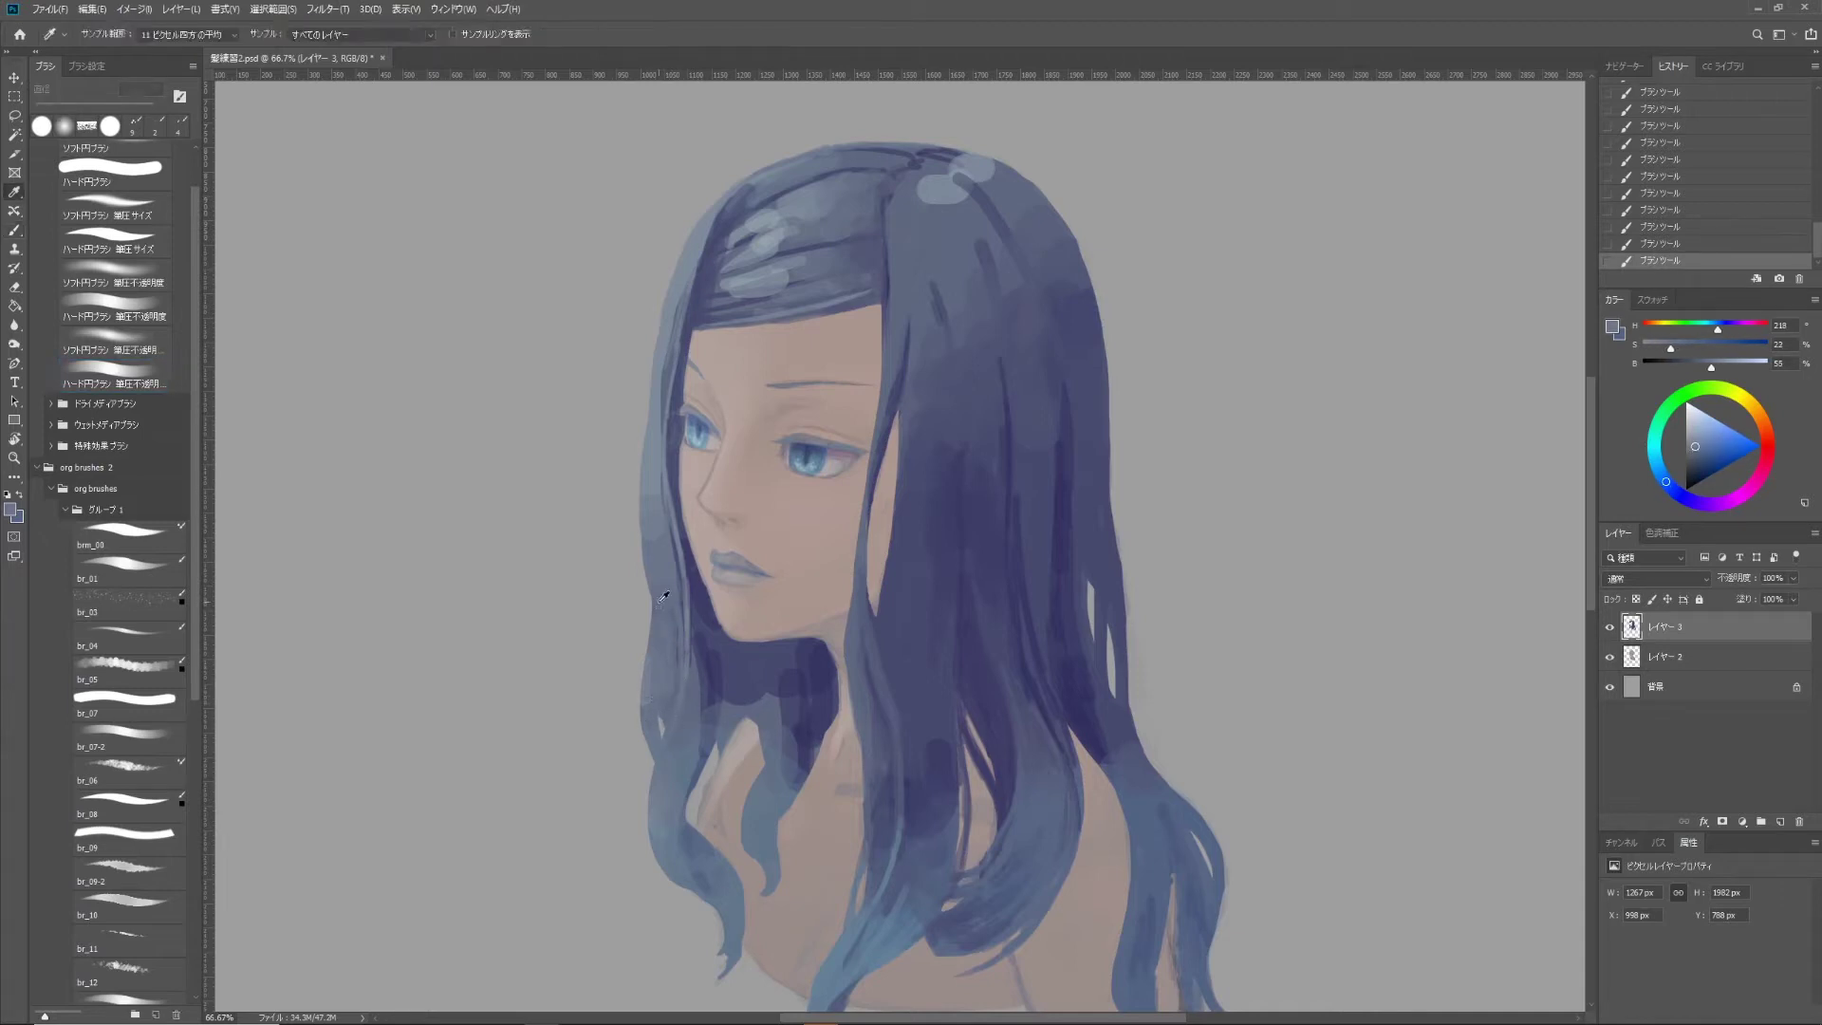
Save the painting and paint strands on the crown in a sampled blue at 7 px
alt+click(749, 188)
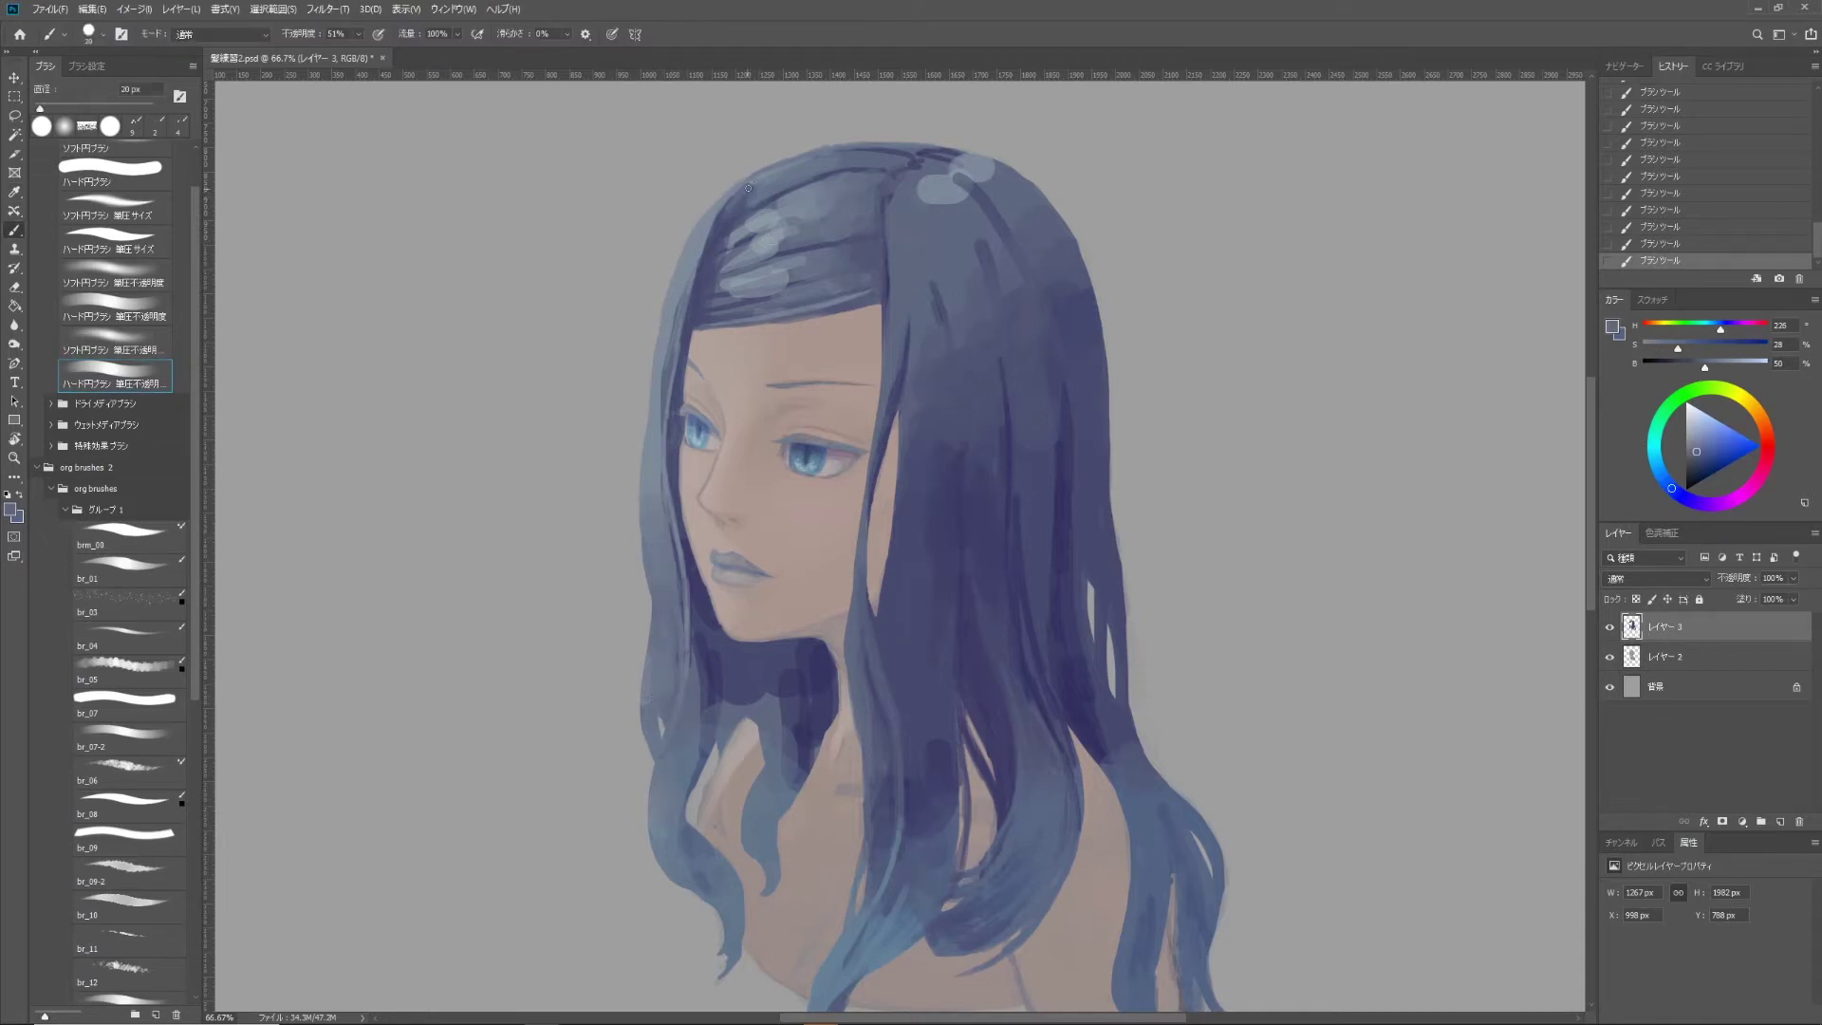
key(bracketleft)
key(bracketleft)
key(bracketleft)
key(ctrl+s)
drag(982, 444, 999, 458)
Paint light highlight strokes at the crown, then sample mid and deeper blues with a 9 px brush
alt+click(959, 160)
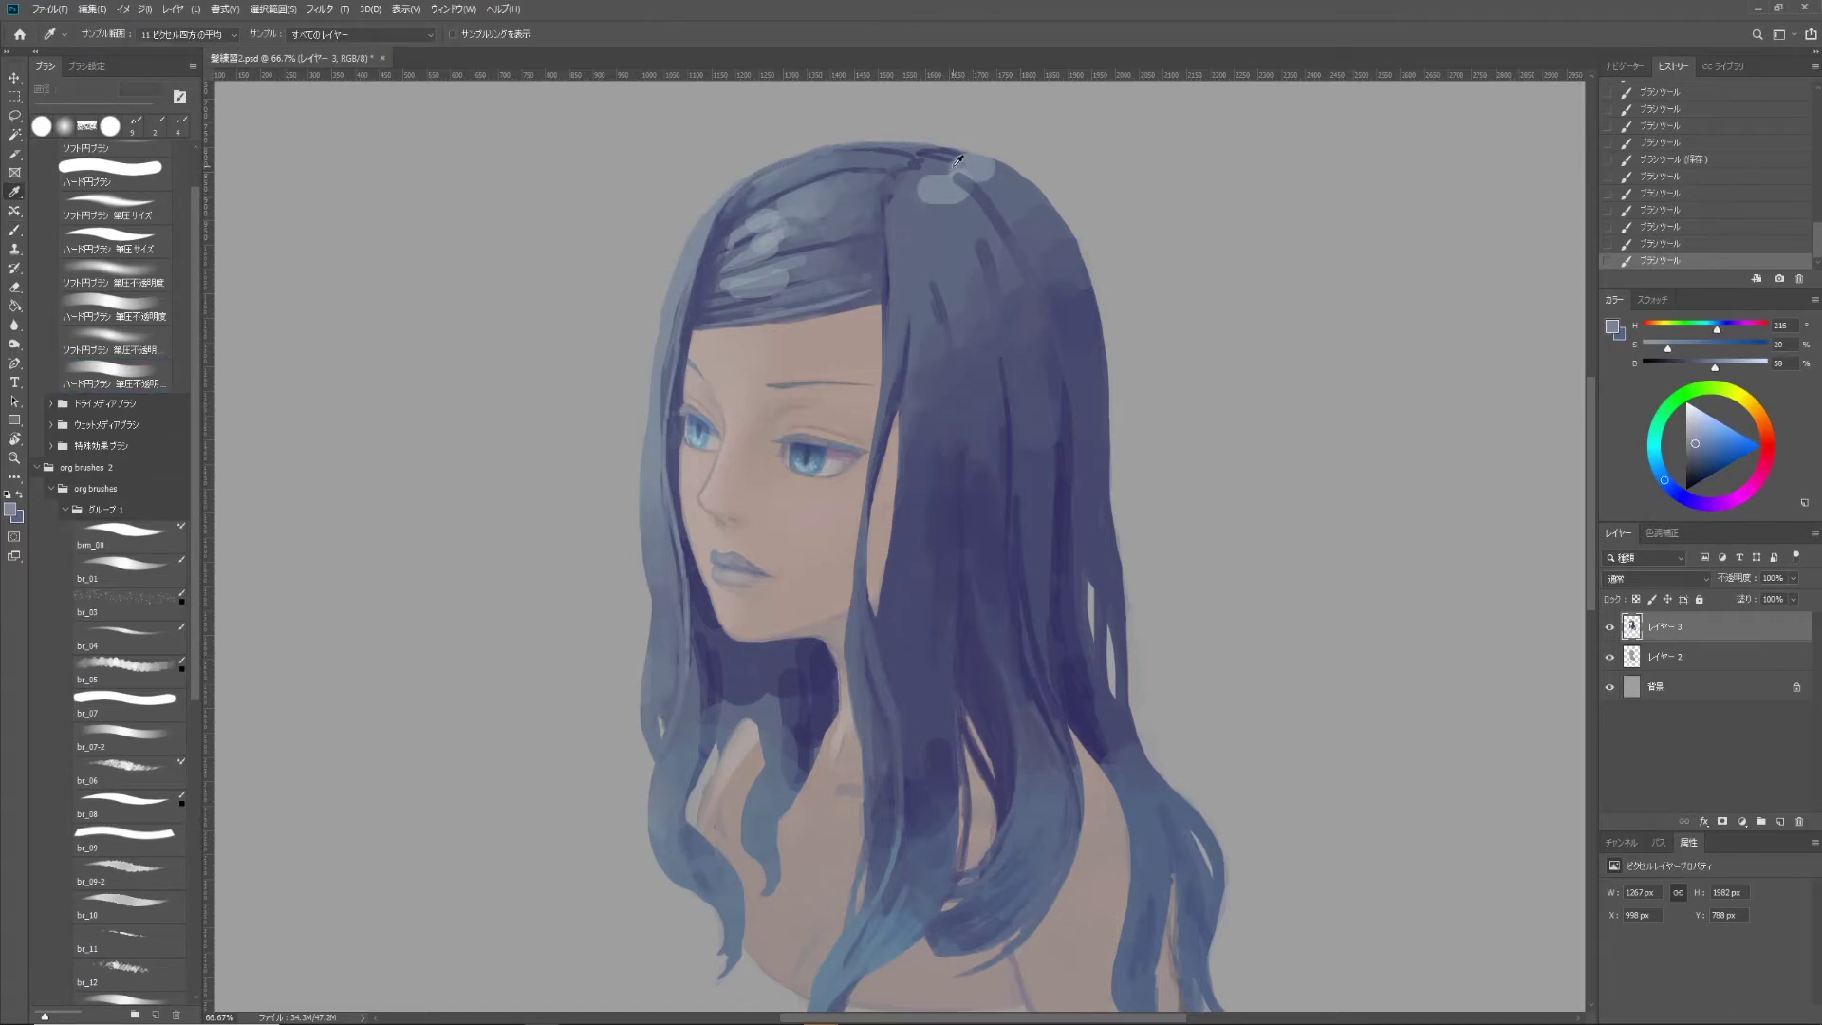
drag(949, 222, 992, 180)
alt+click(933, 233)
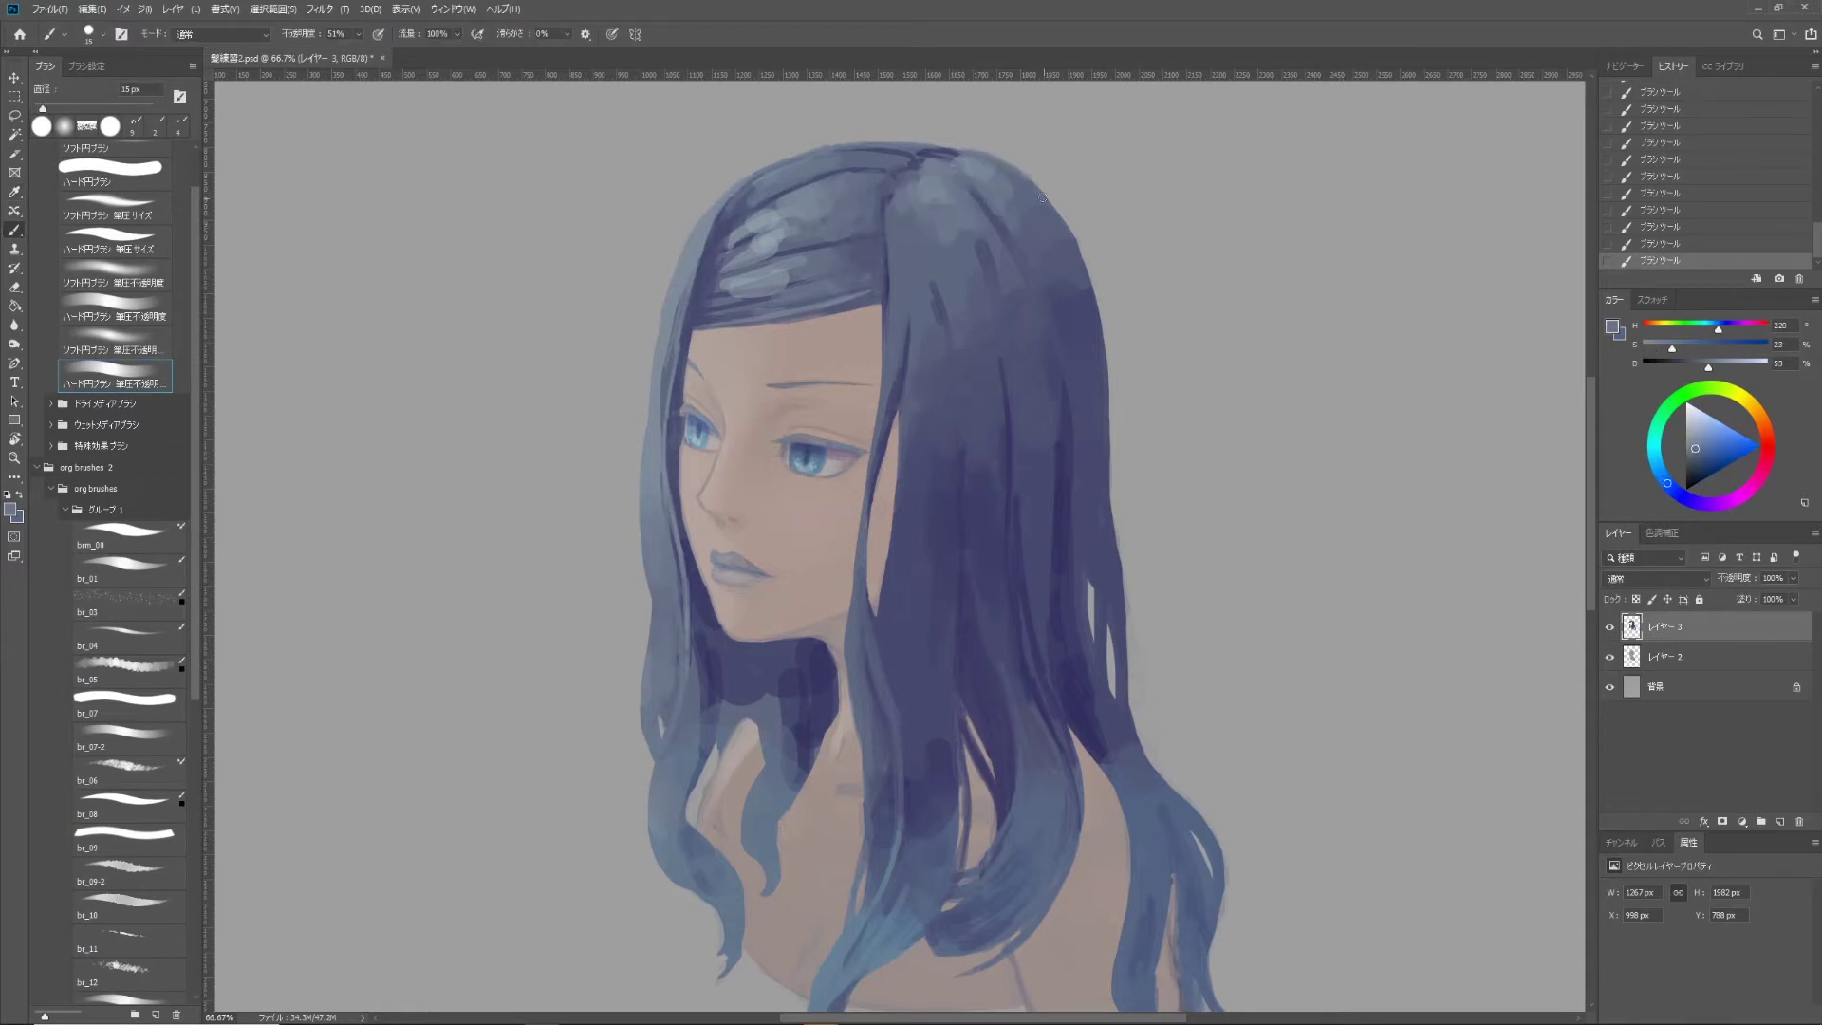
key(bracketleft)
key(bracketleft)
alt+click(1075, 242)
key(bracketleft)
key(bracketleft)
key(bracketleft)
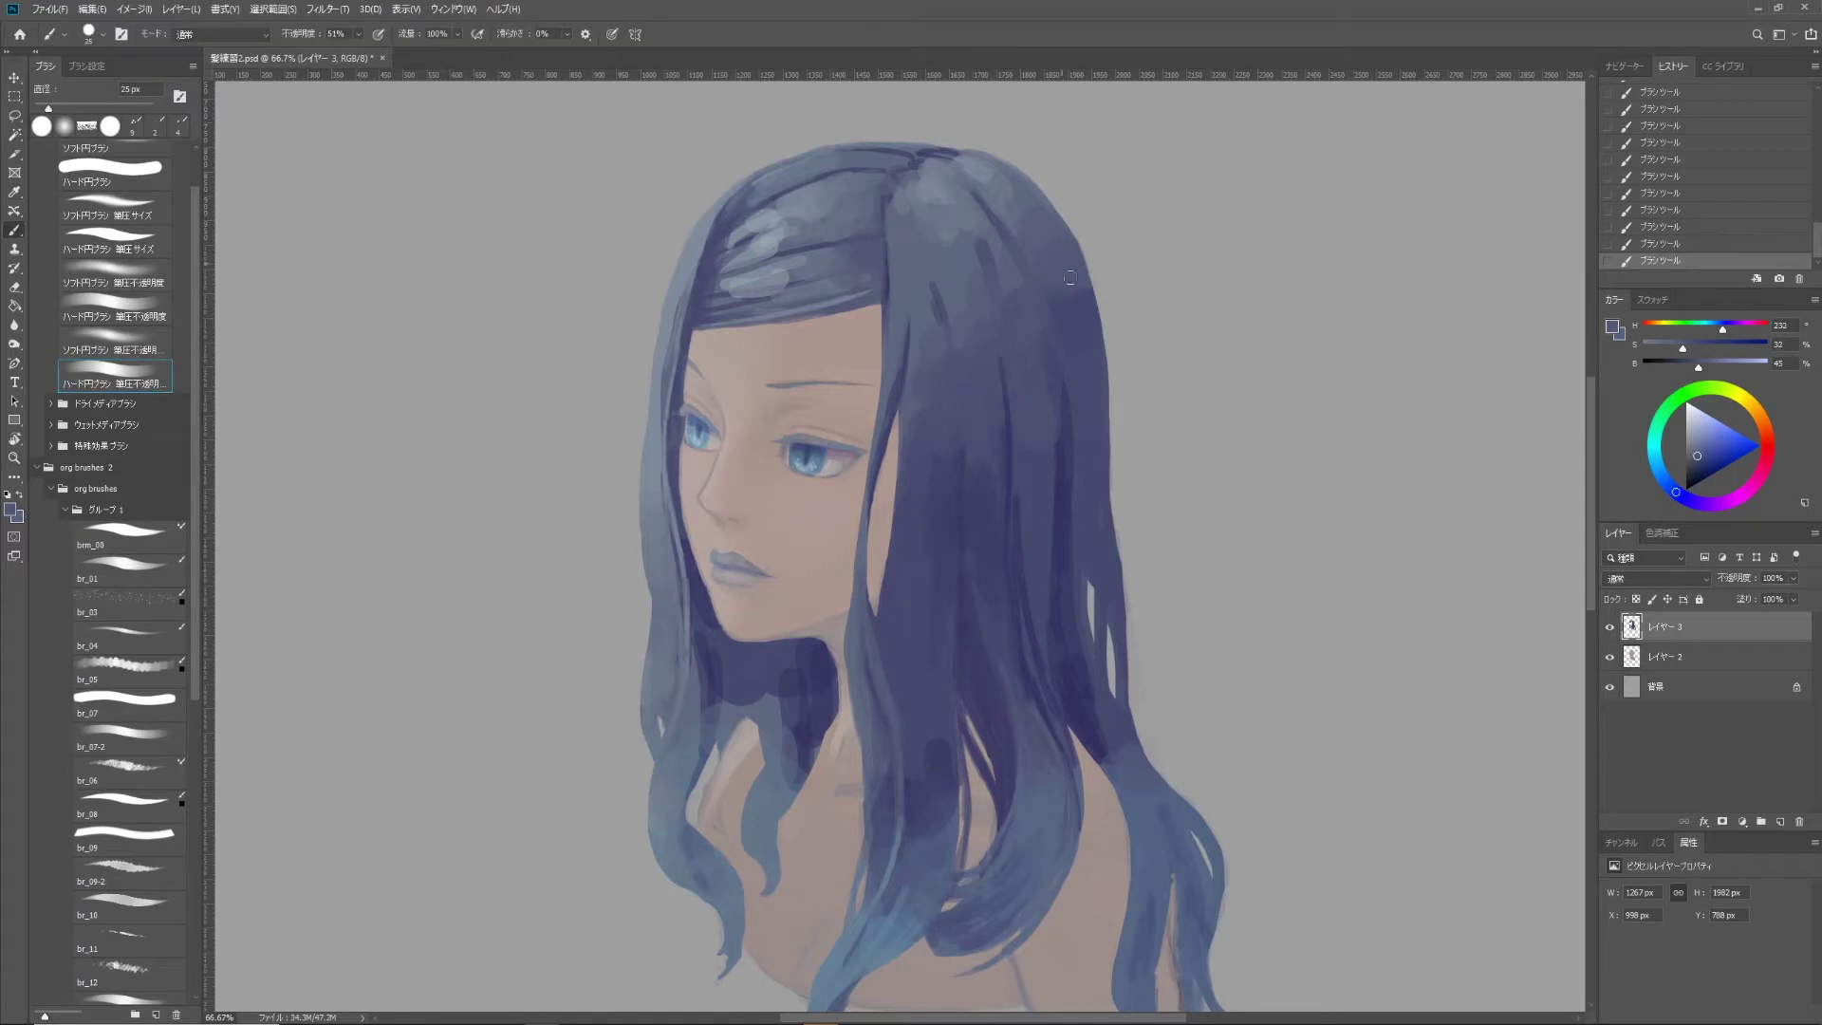
alt+click(1072, 284)
alt+click(947, 248)
key(bracketright)
key(bracketright)
key(bracketright)
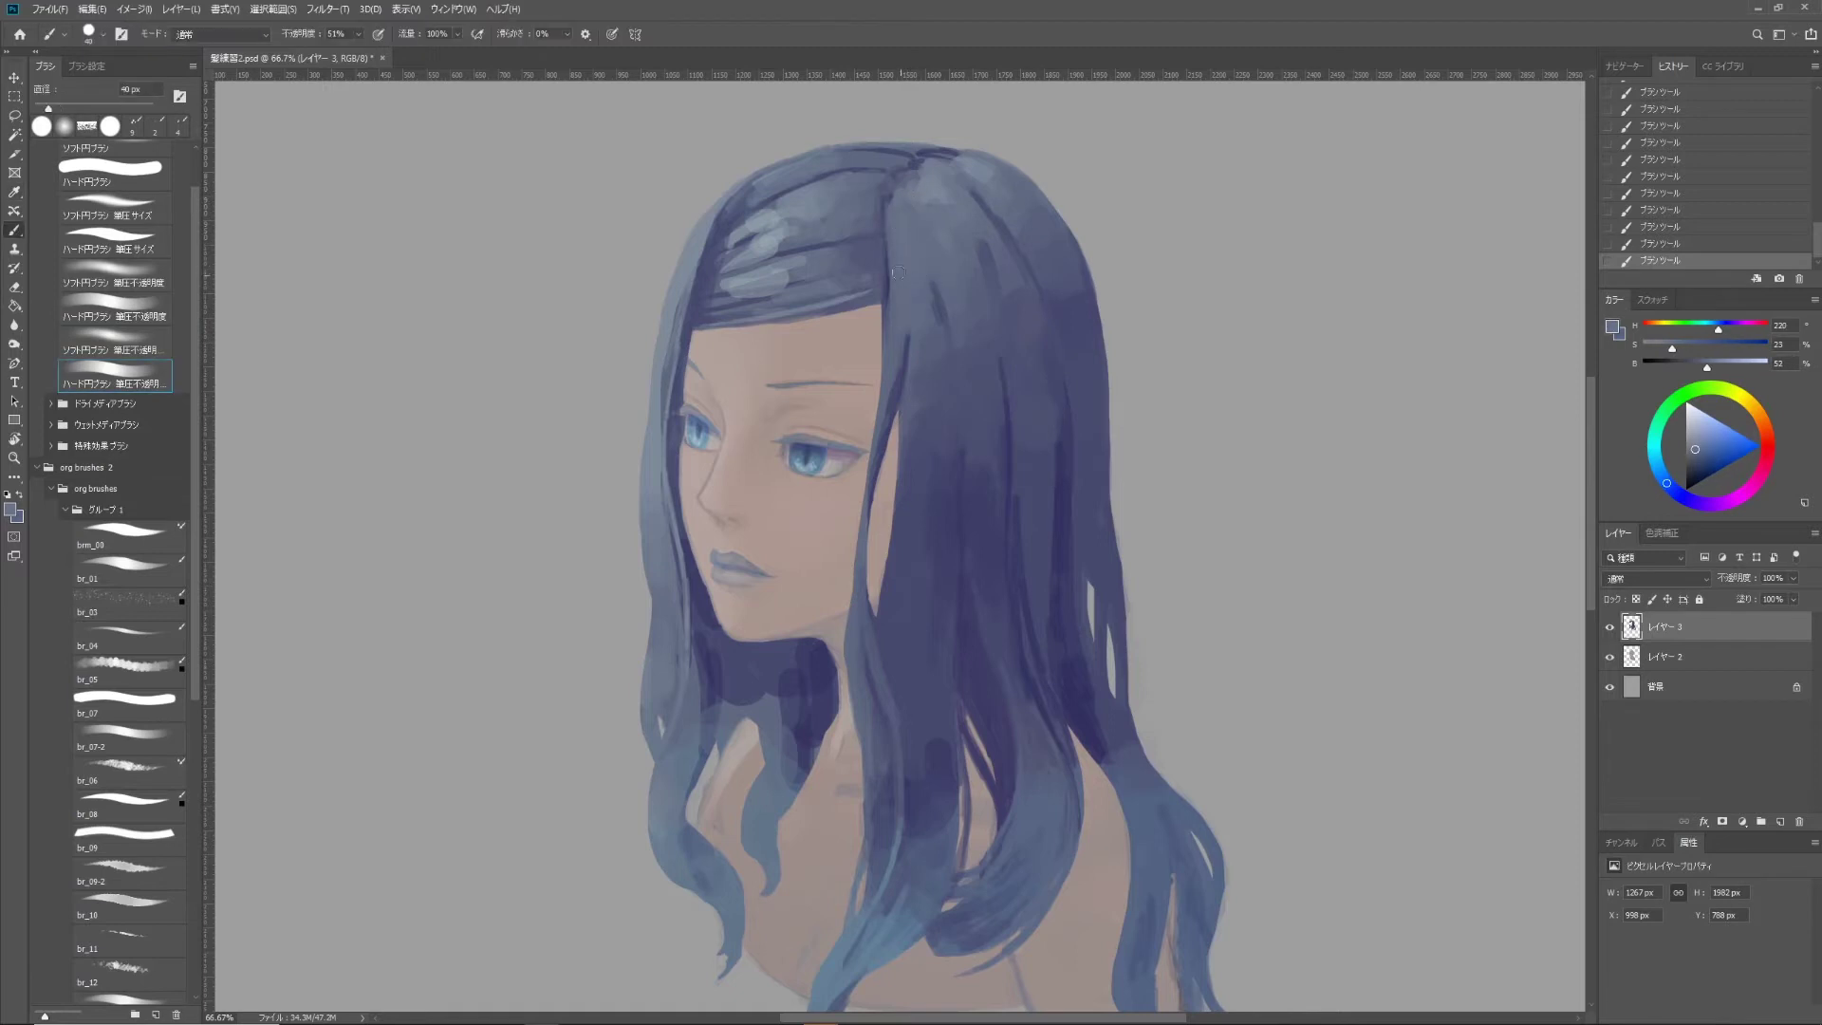
Undo a light forehead stroke and paint fine 4 px strands along the forehead hairline
alt+click(693, 293)
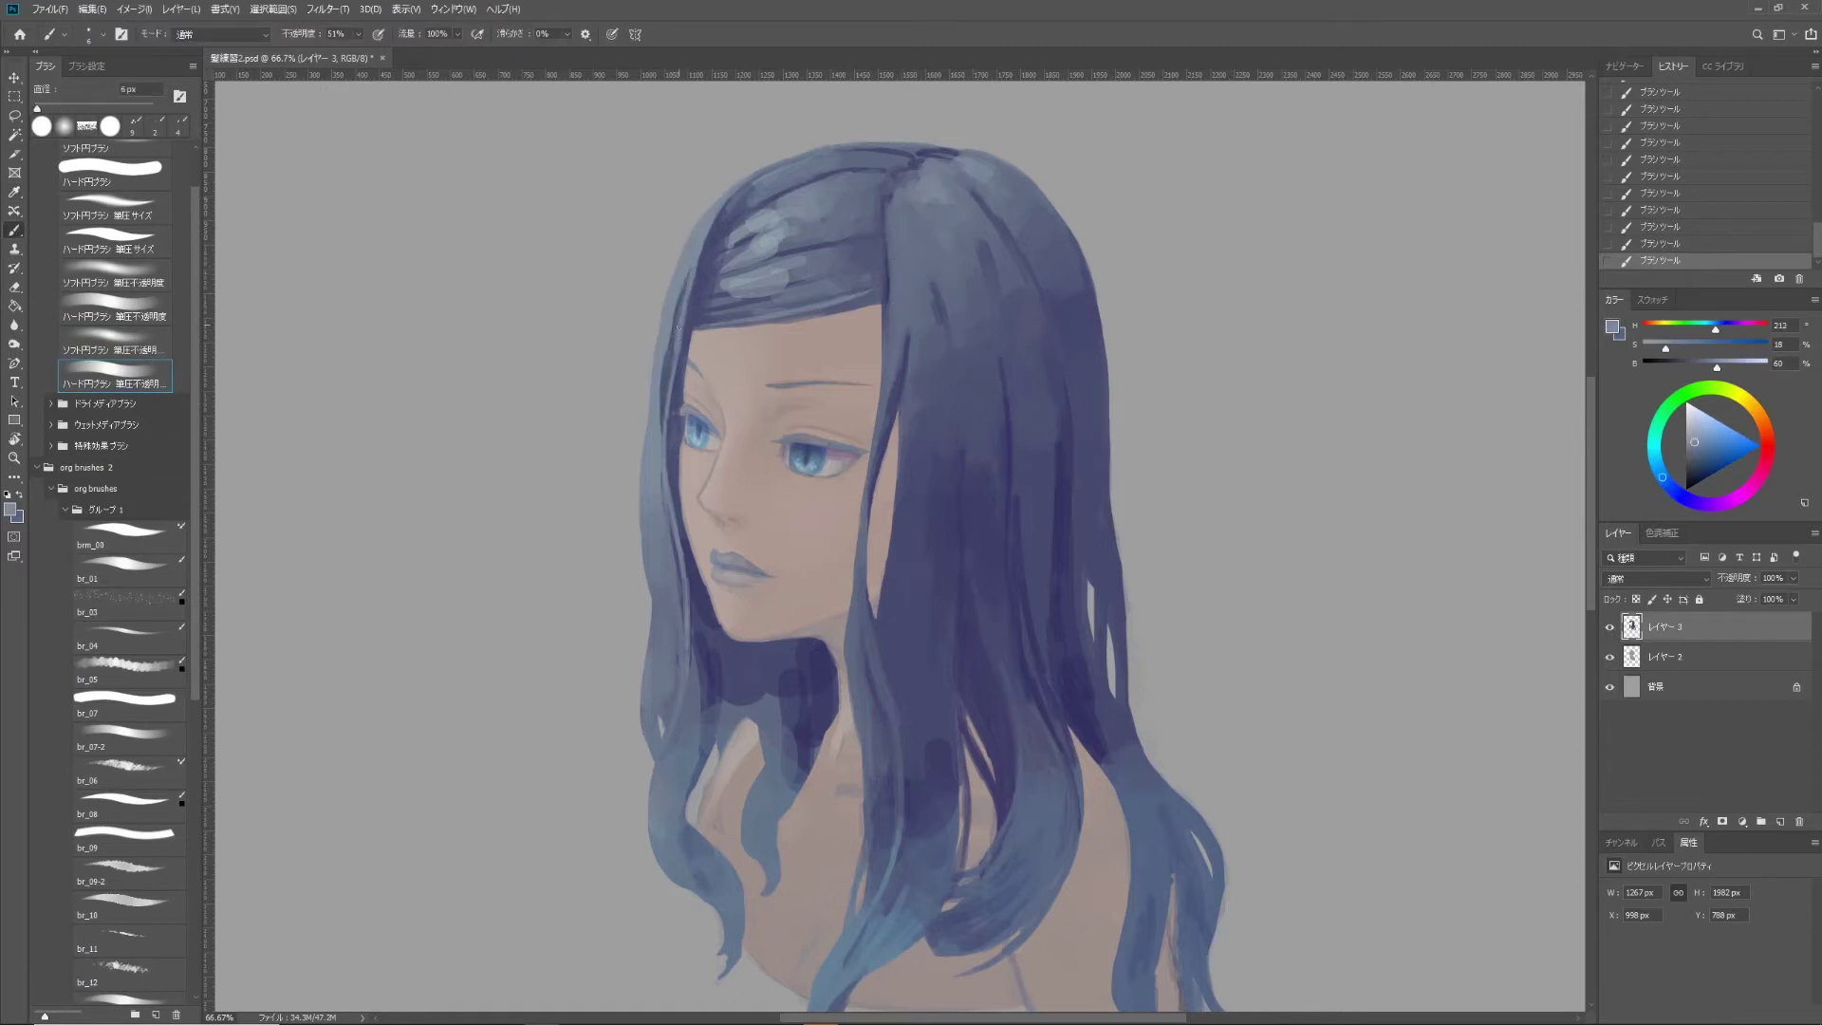
alt+click(673, 421)
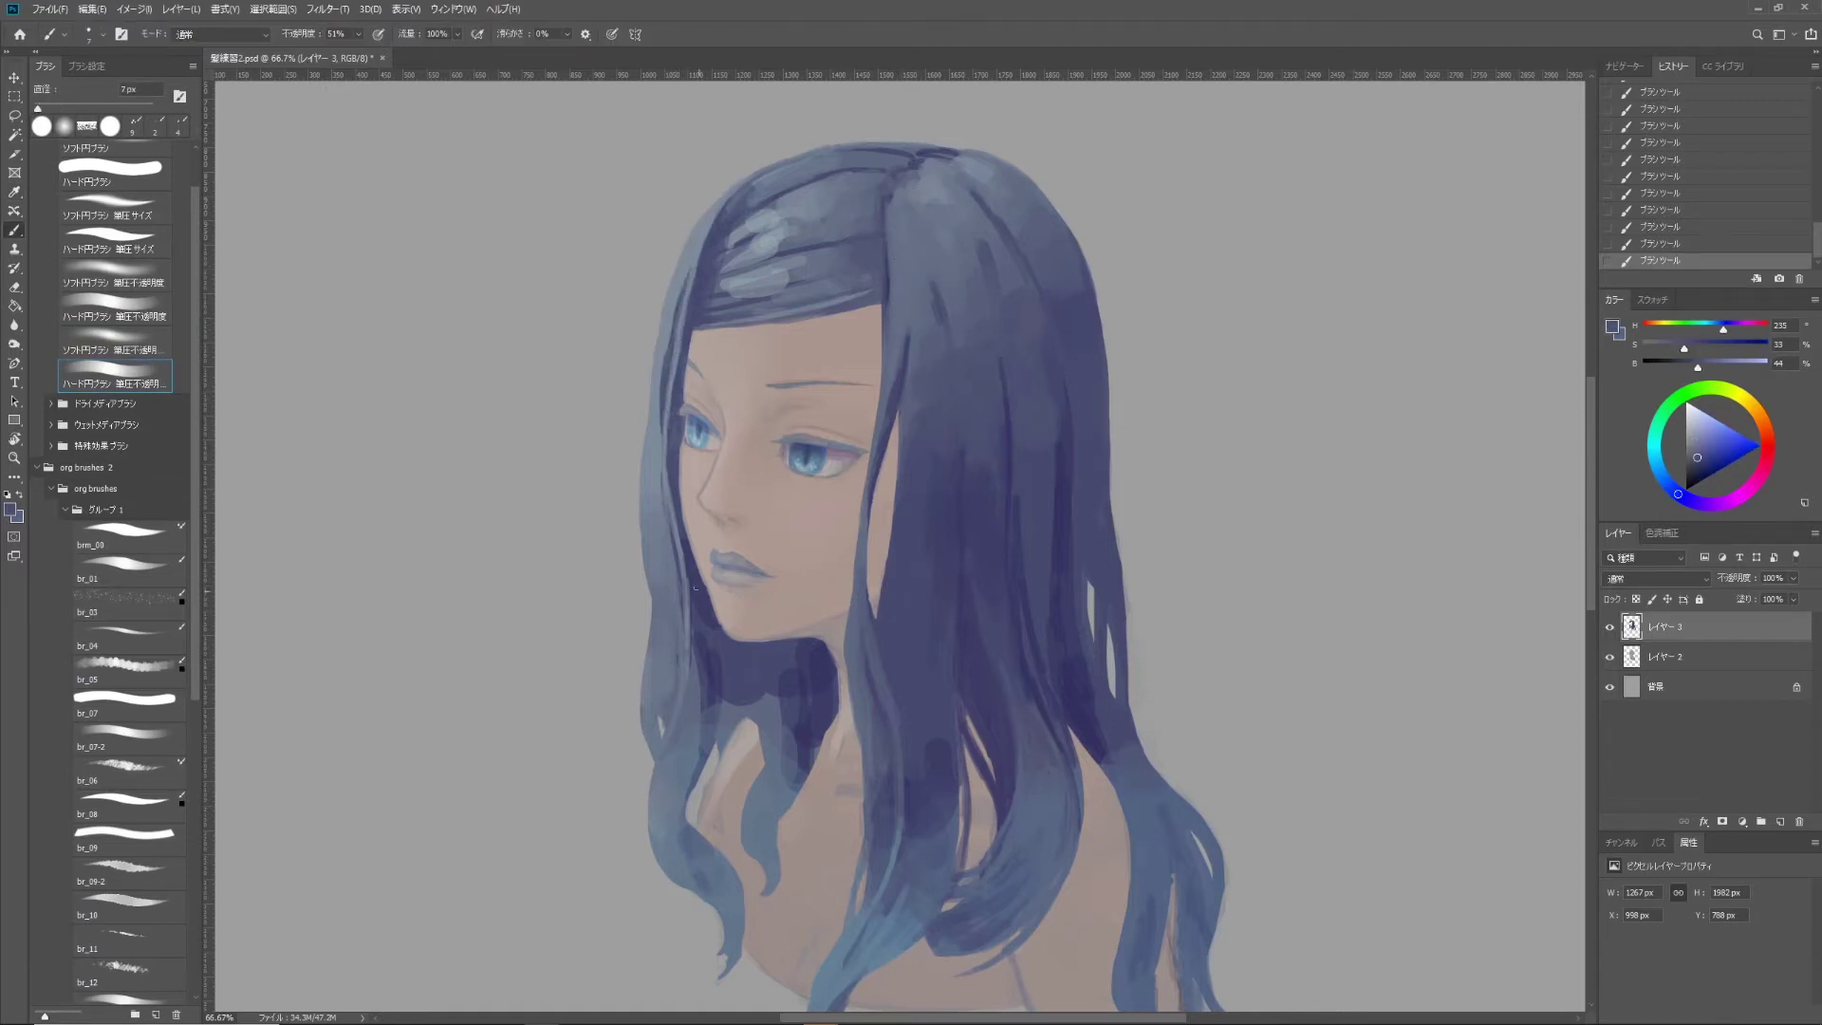
key(bracketright)
key(bracketright)
key(bracketright)
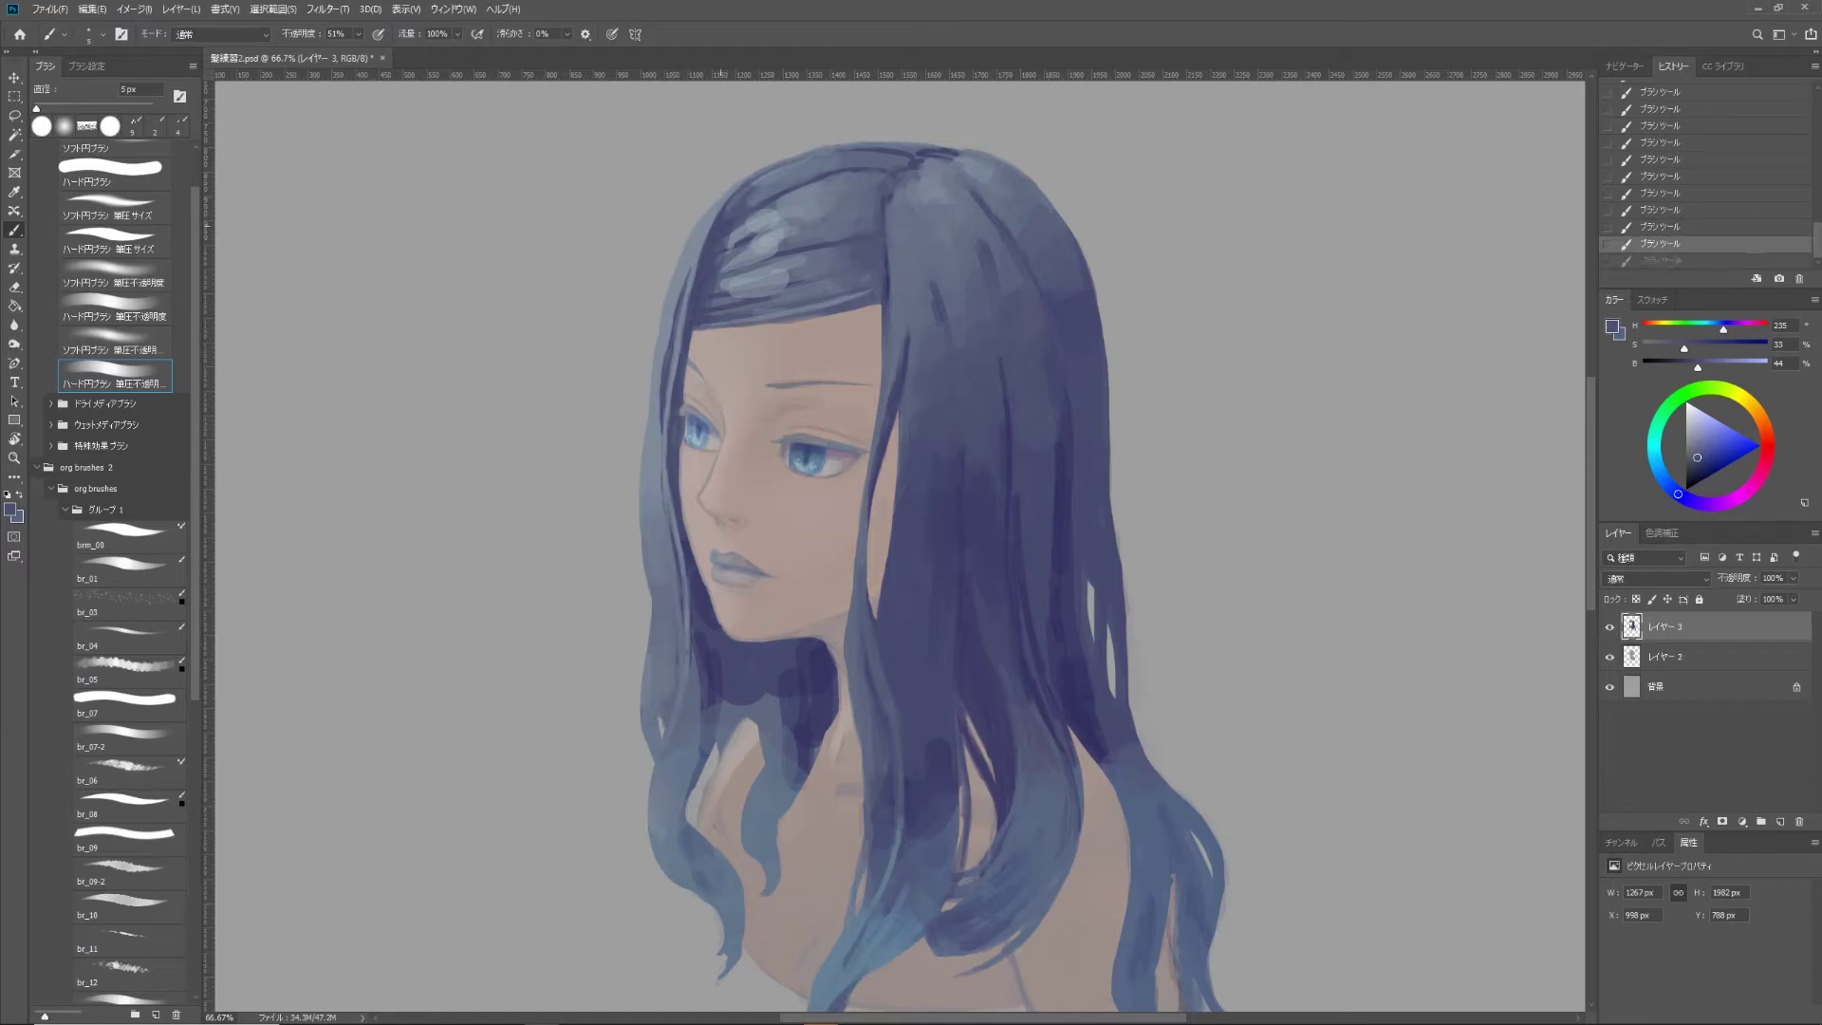
alt+click(749, 223)
drag(770, 281, 707, 318)
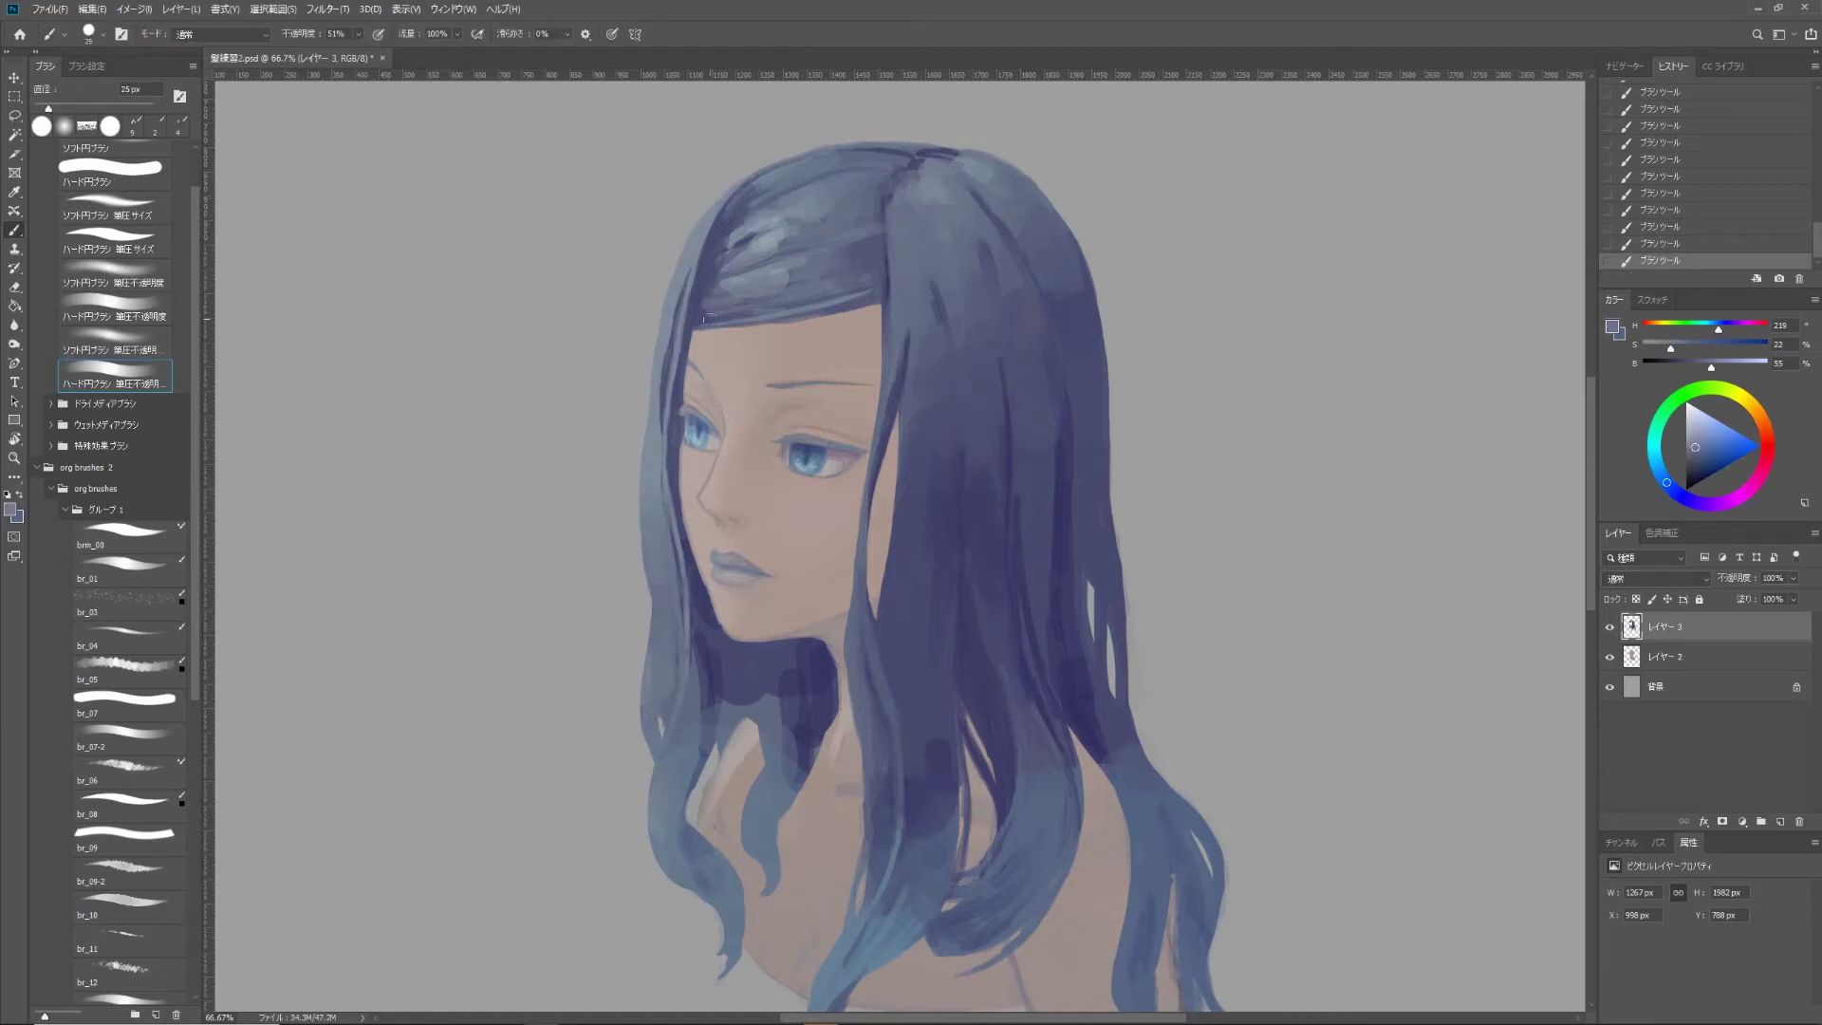
key(bracketleft)
key(bracketleft)
key(bracketleft)
key(ctrl+z)
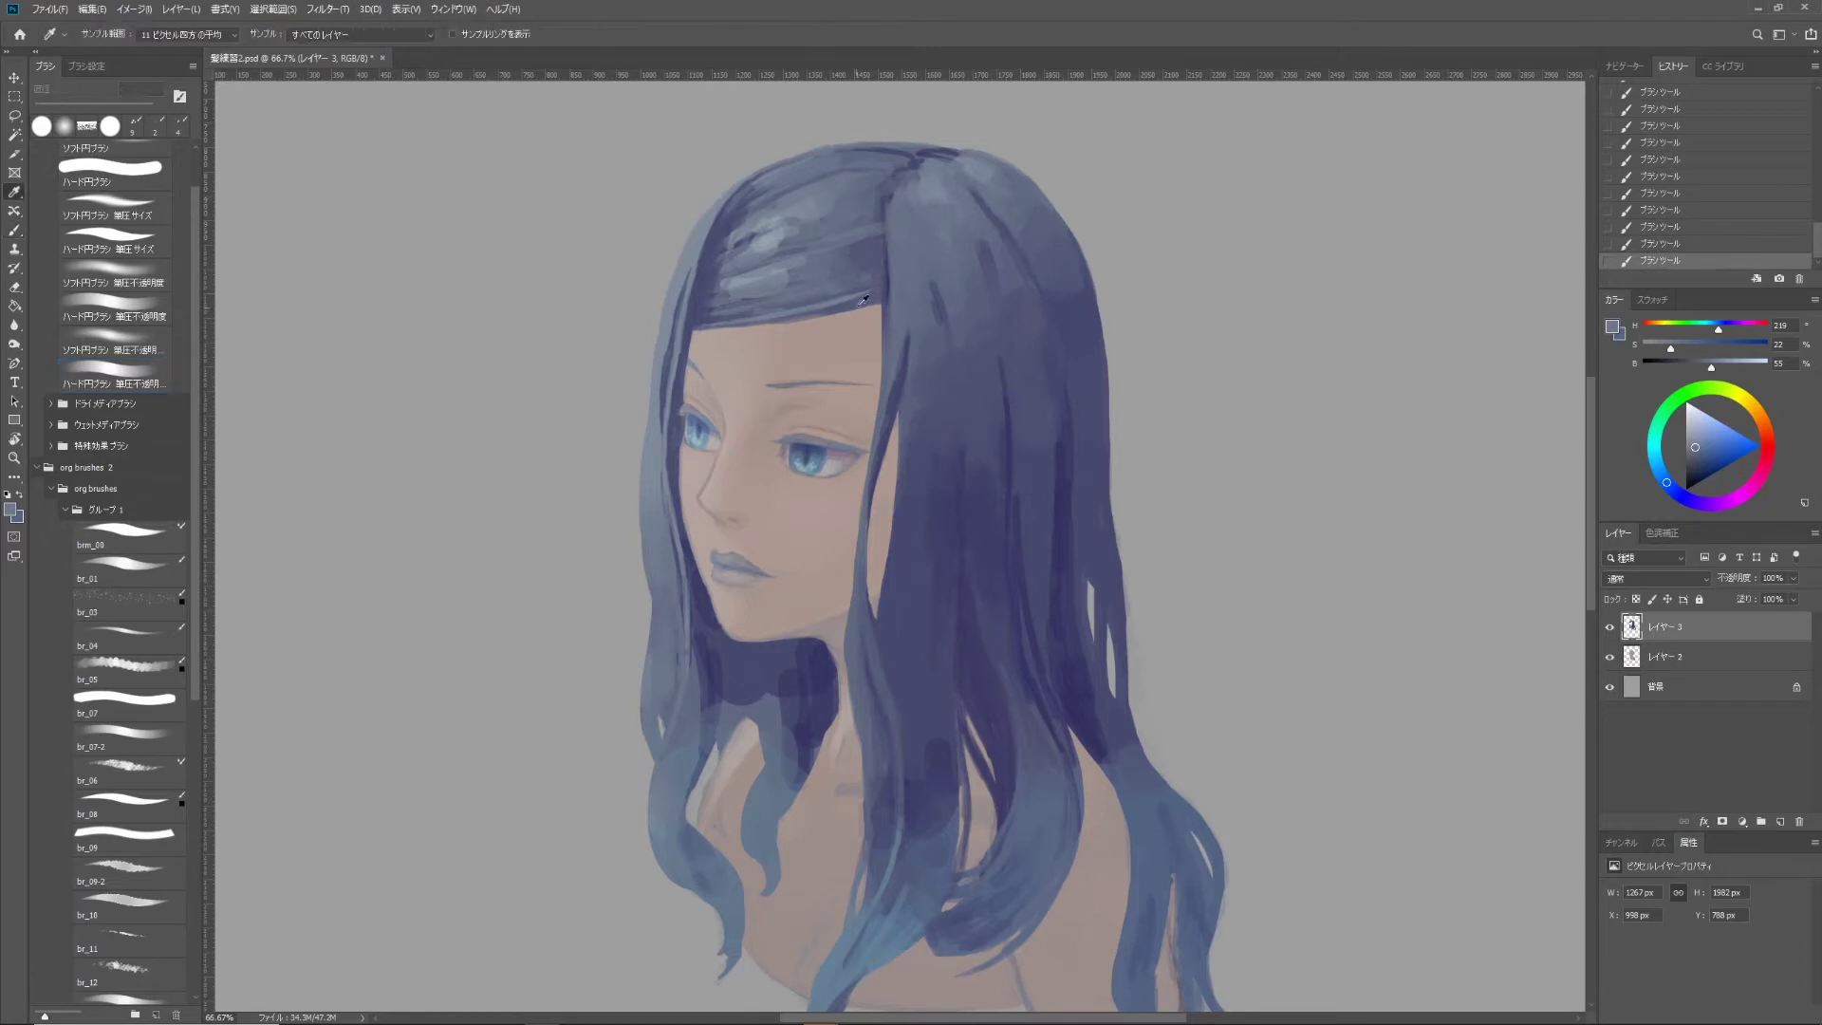
alt+click(707, 369)
key(bracketleft)
key(bracketleft)
key(ctrl+z)
drag(697, 331, 878, 306)
Rework the forehead hairline with a darker stroke, keeping only a small strand
alt+click(866, 310)
key(e)
key(b)
key(bracketright)
key(bracketright)
key(ctrl+z)
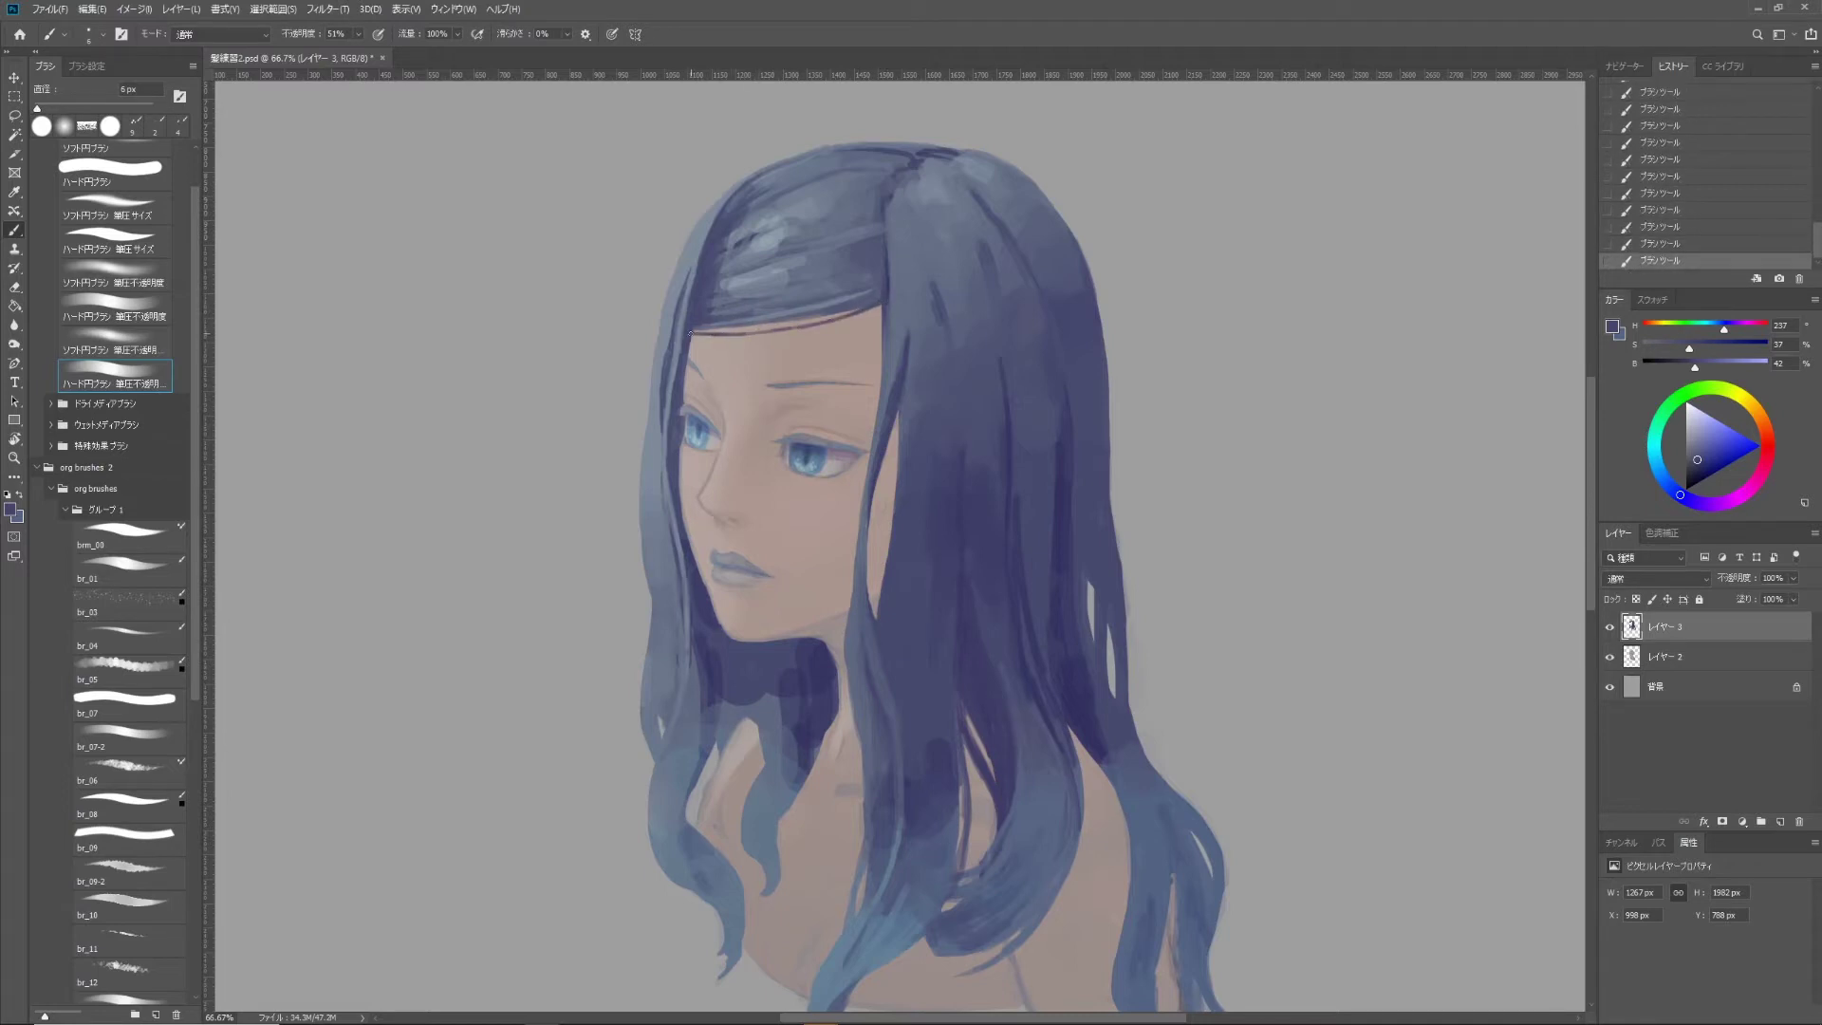
mouse_move(691, 334)
mouse_down()
mouse_move(859, 313)
mouse_move(827, 310)
mouse_up()
key(ctrl+z)
key(ctrl+z)
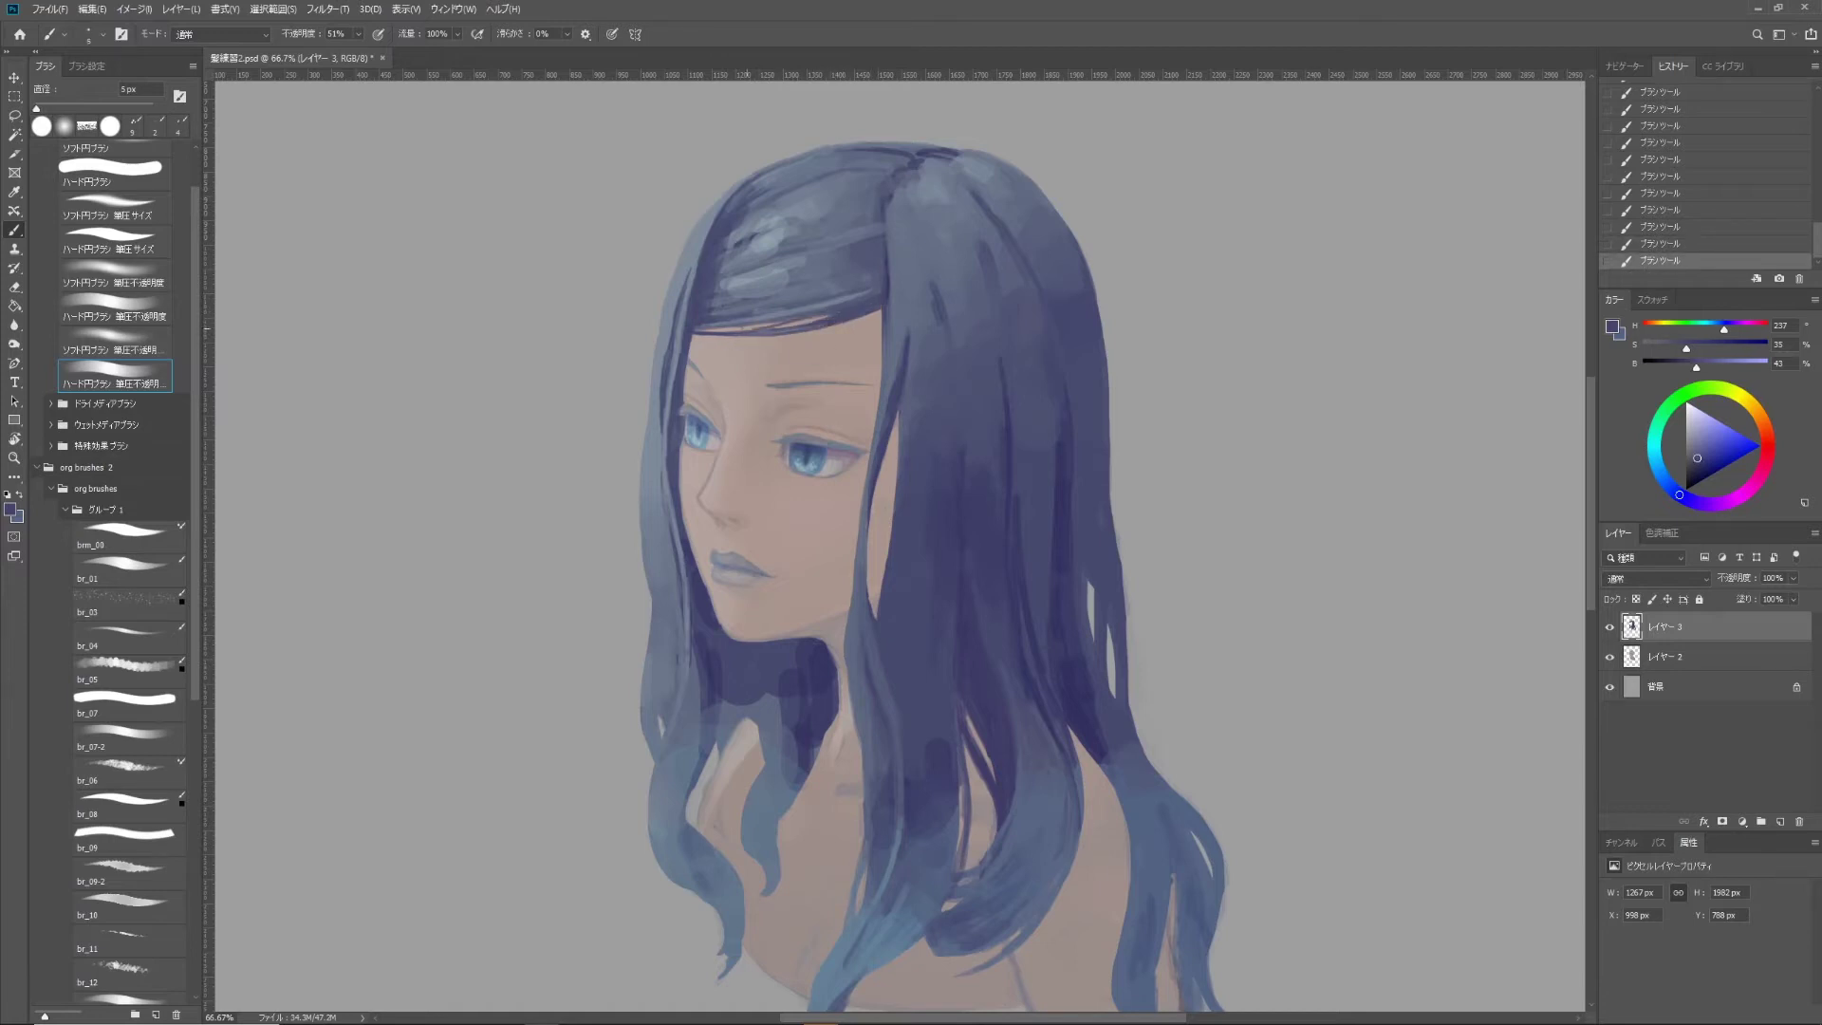
key(ctrl+z)
key(bracketleft)
drag(697, 334, 723, 331)
Sample lighter grey-blue and mid hair blues, then zoom out to view the whole bust
alt+click(738, 336)
key(bracketright)
key(bracketright)
key(bracketright)
alt+click(848, 263)
alt+click(798, 276)
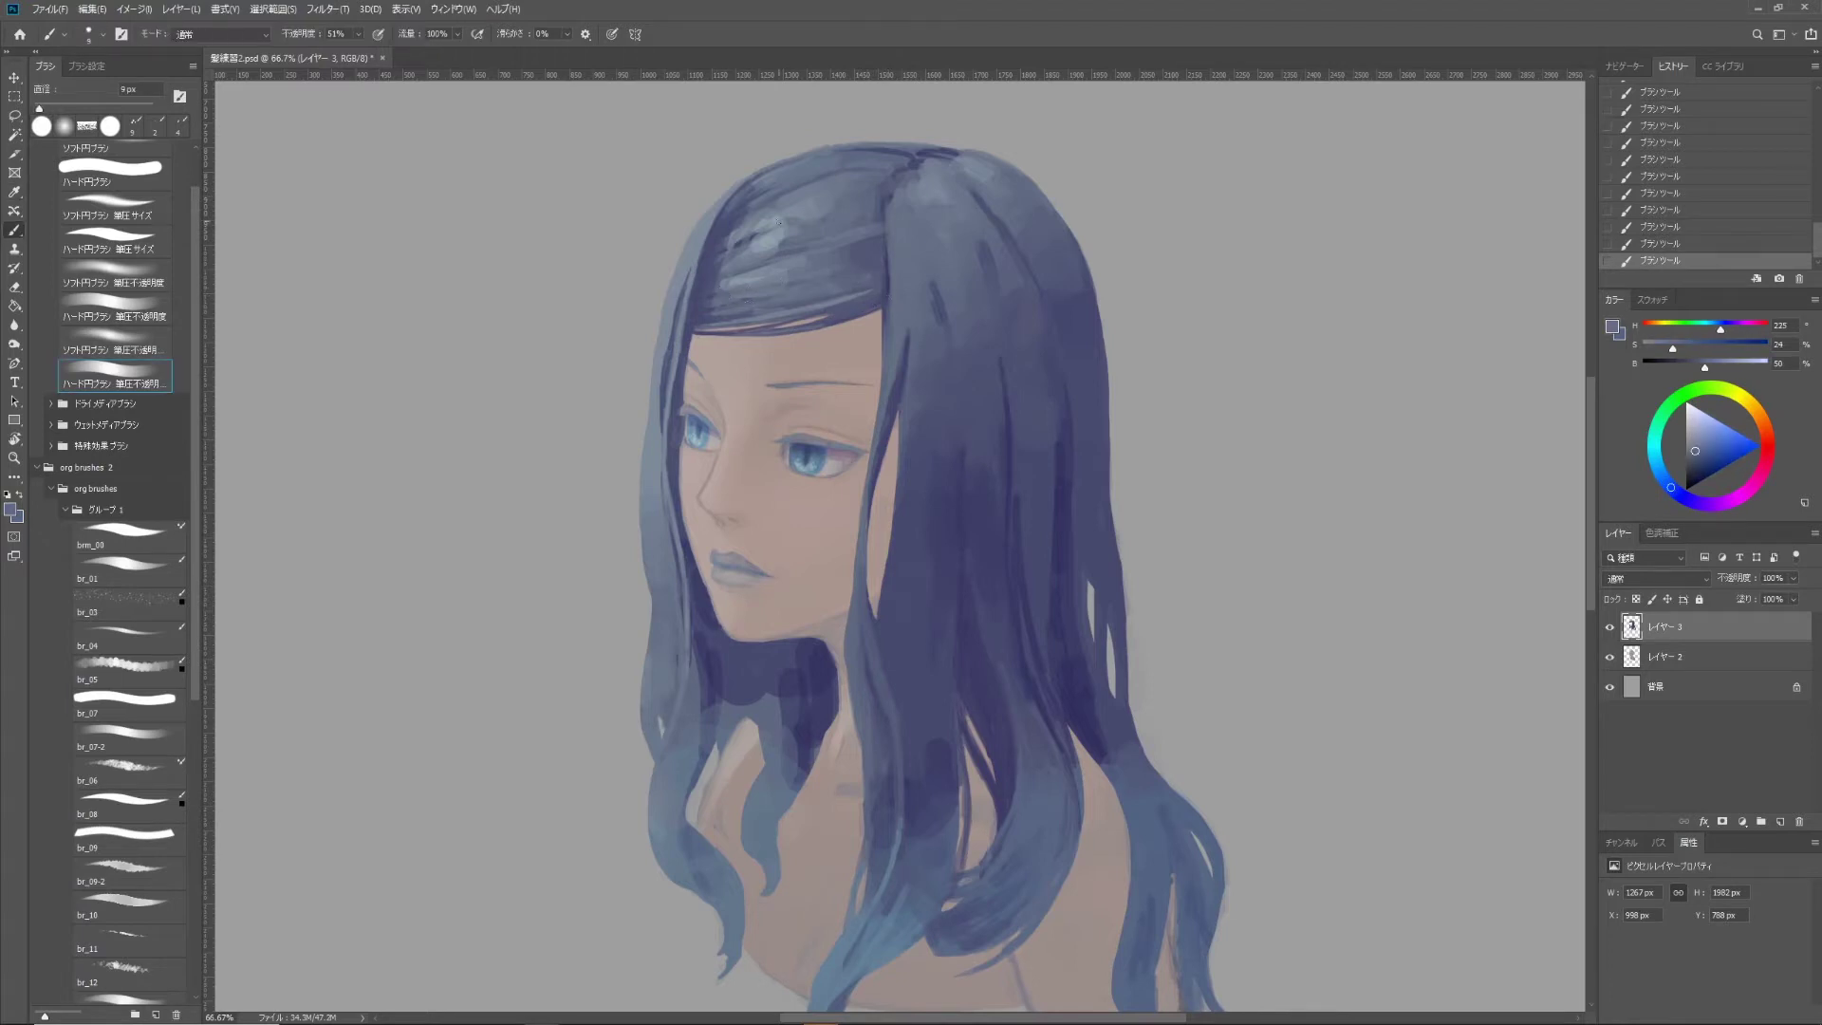
key(bracketleft)
key(bracketleft)
alt+click(812, 152)
key(ctrl+minus)
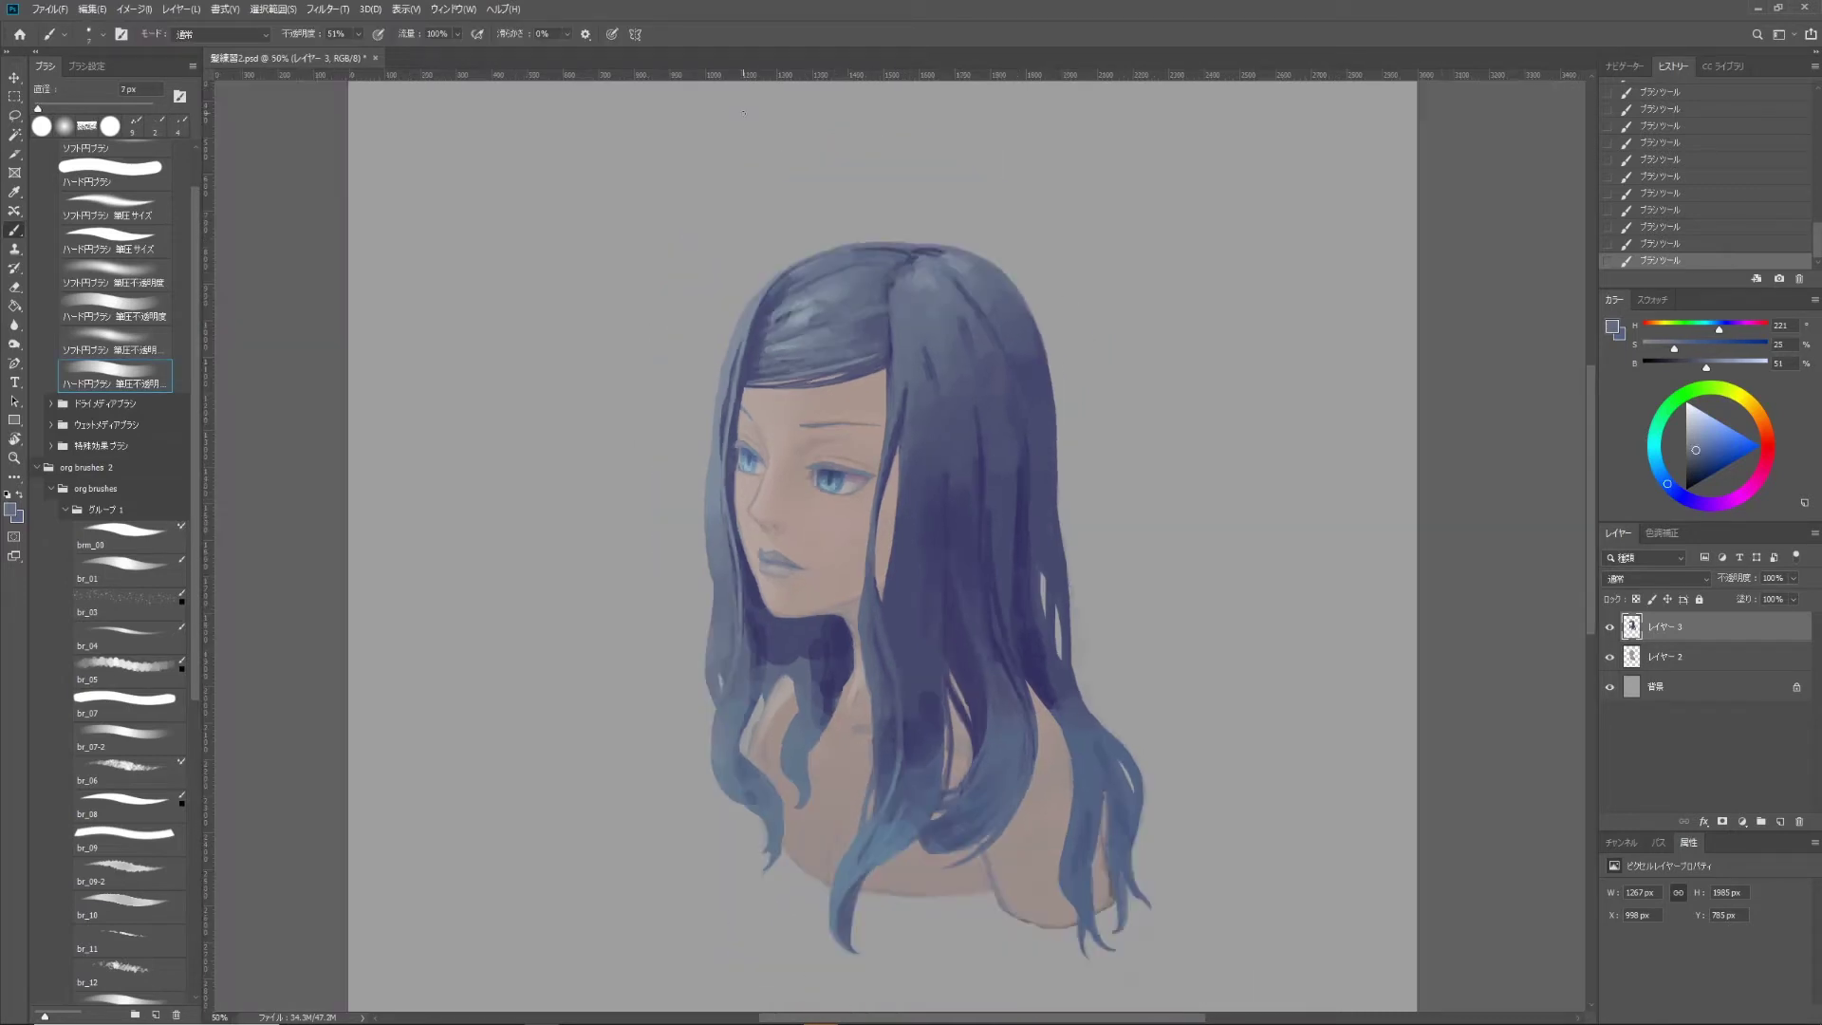
key(bracketright)
key(bracketright)
key(bracketright)
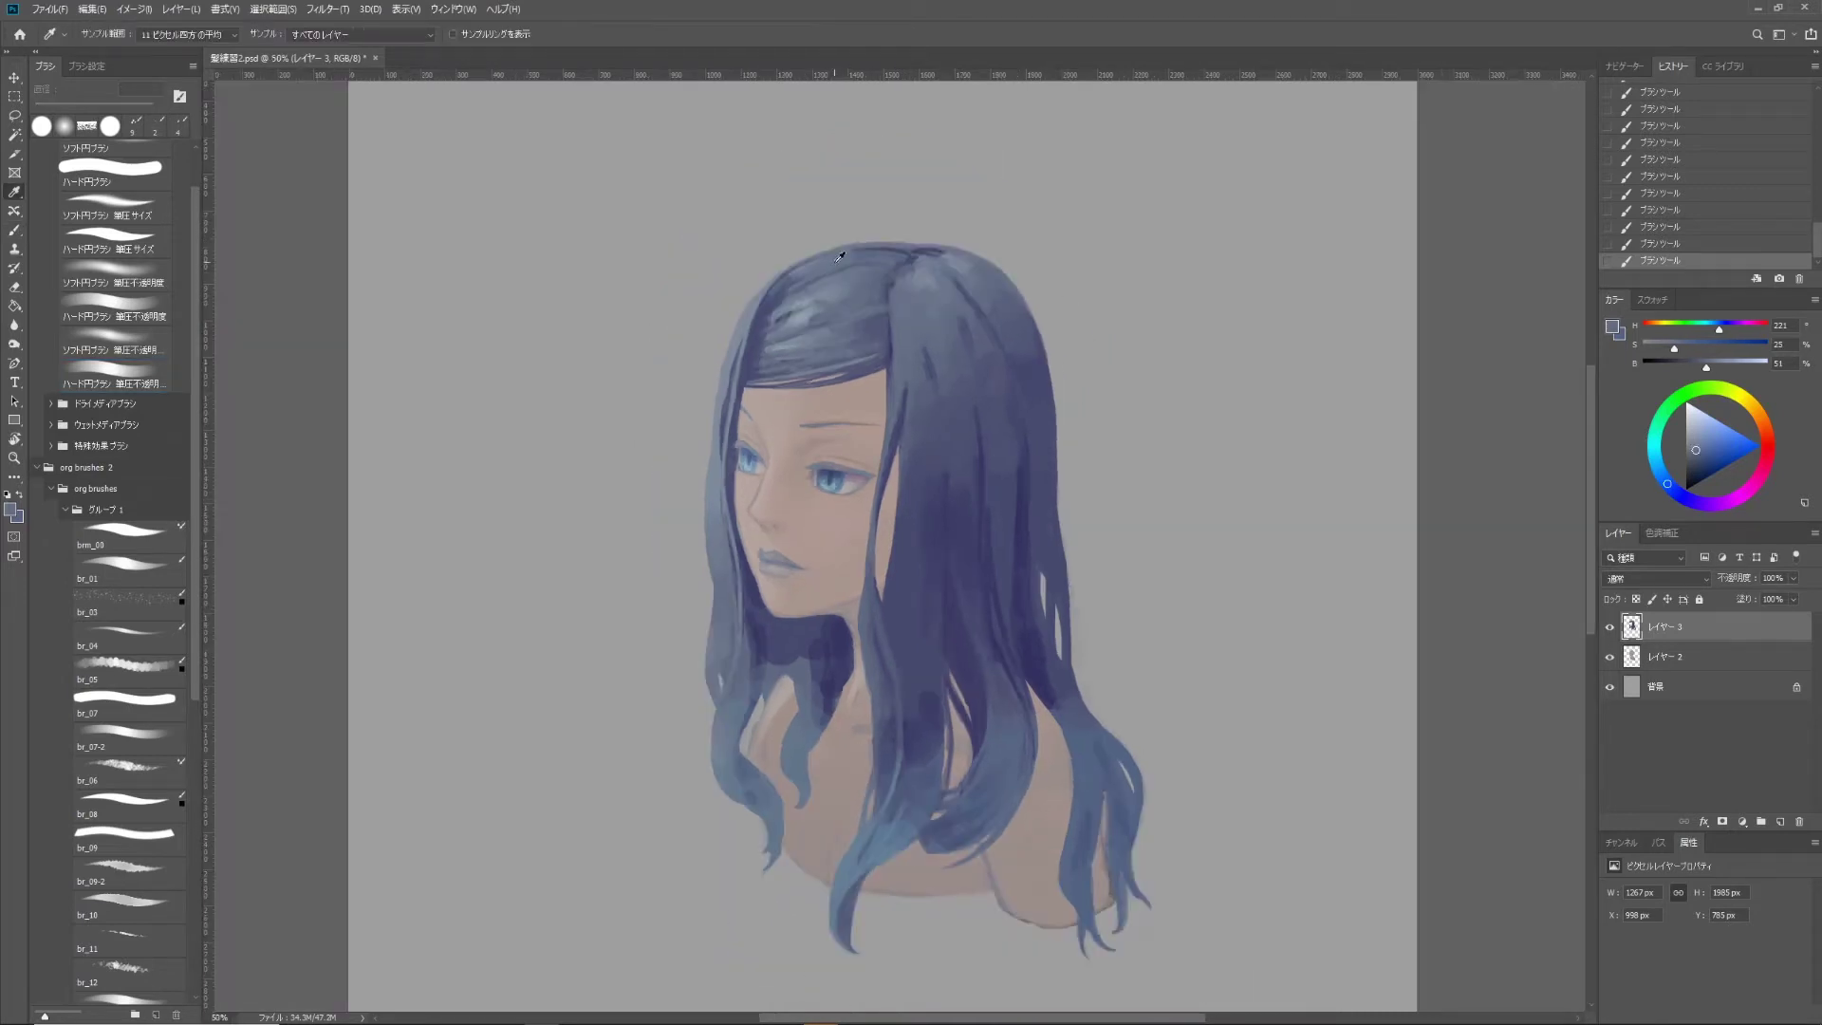
alt+click(858, 249)
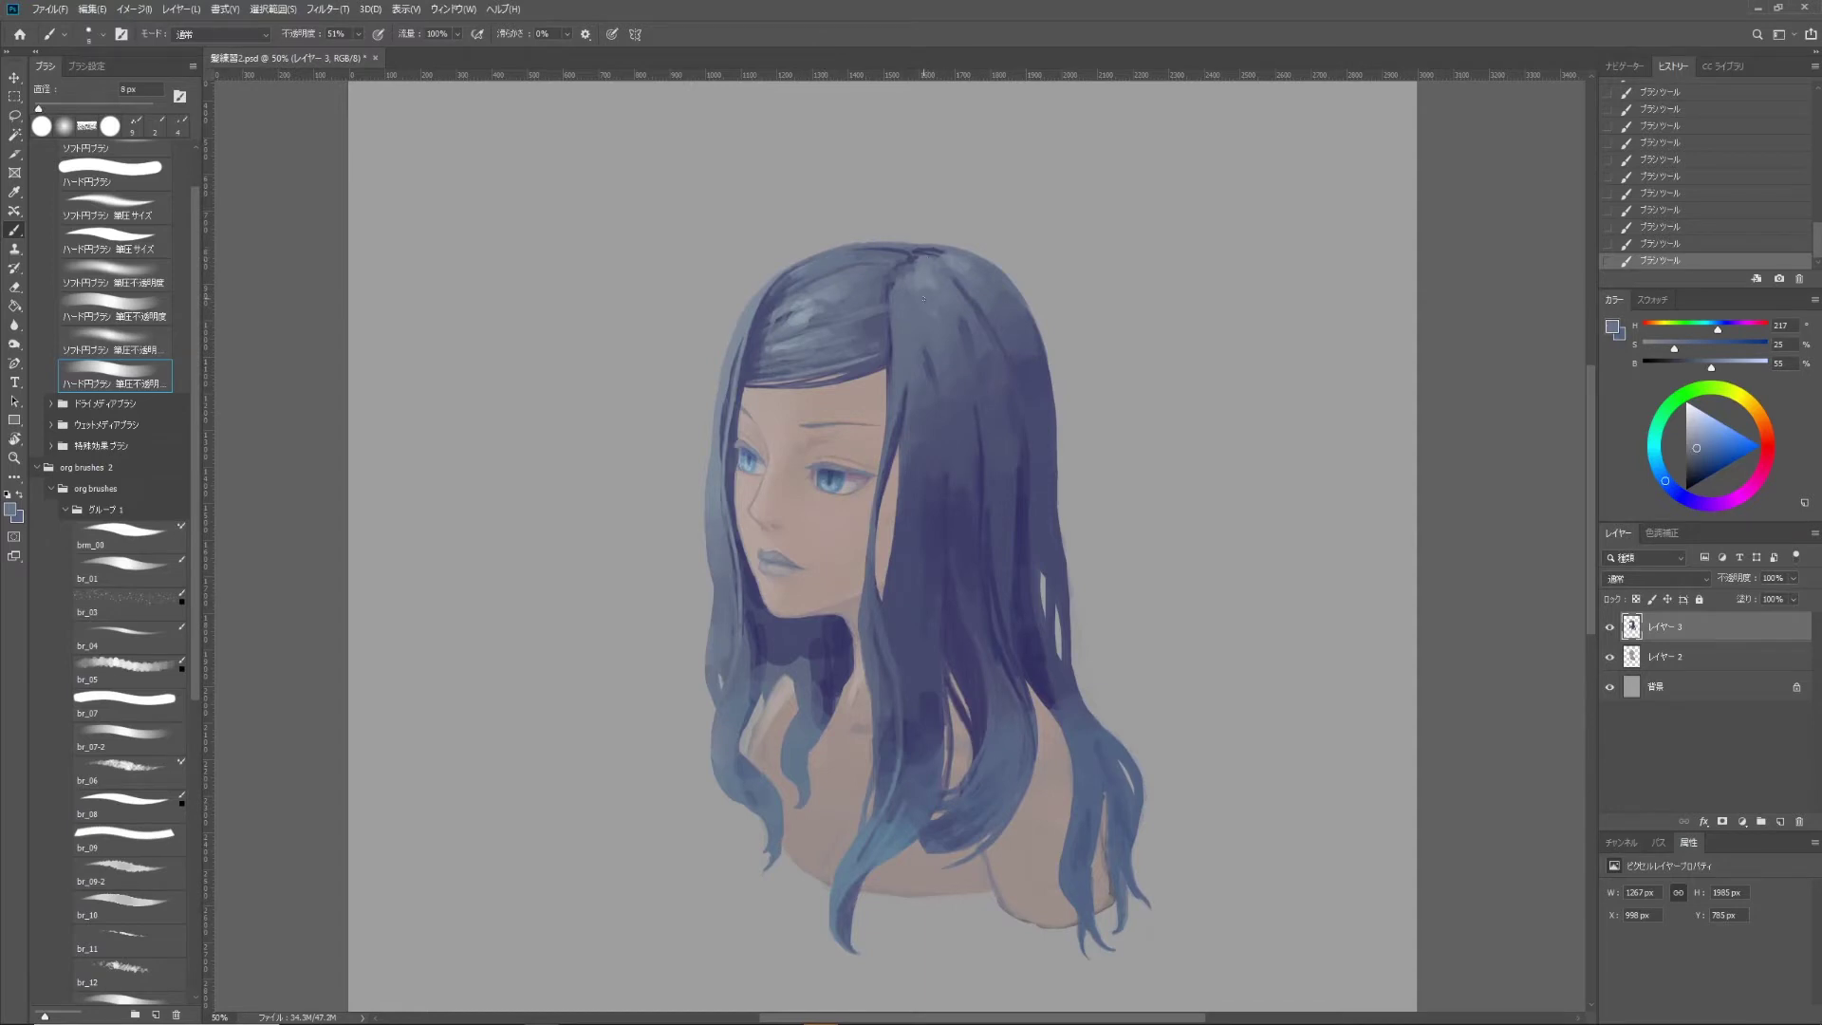
key(l)
key(b)
Paint a darker shading stroke on the right-side hair, redoing it after an undo
alt+click(874, 337)
key(bracketright)
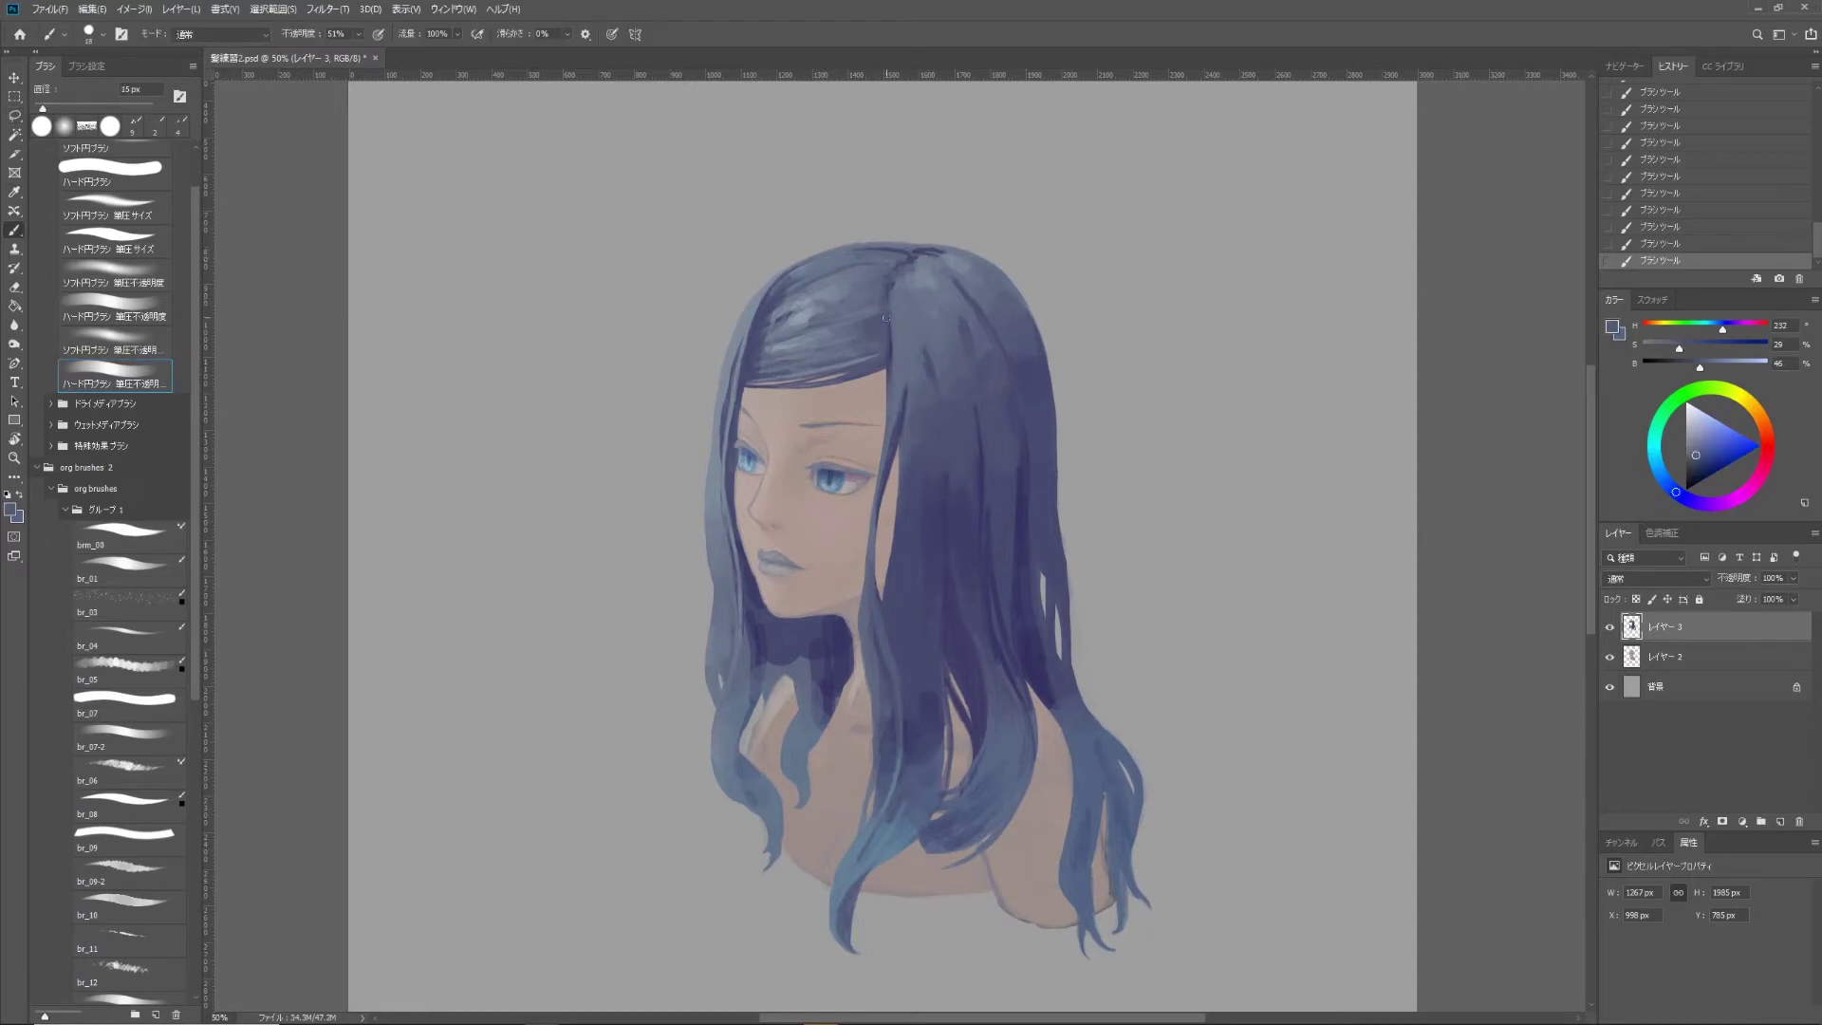
key(bracketright)
key(ctrl+z)
drag(878, 293, 857, 295)
key(bracketleft)
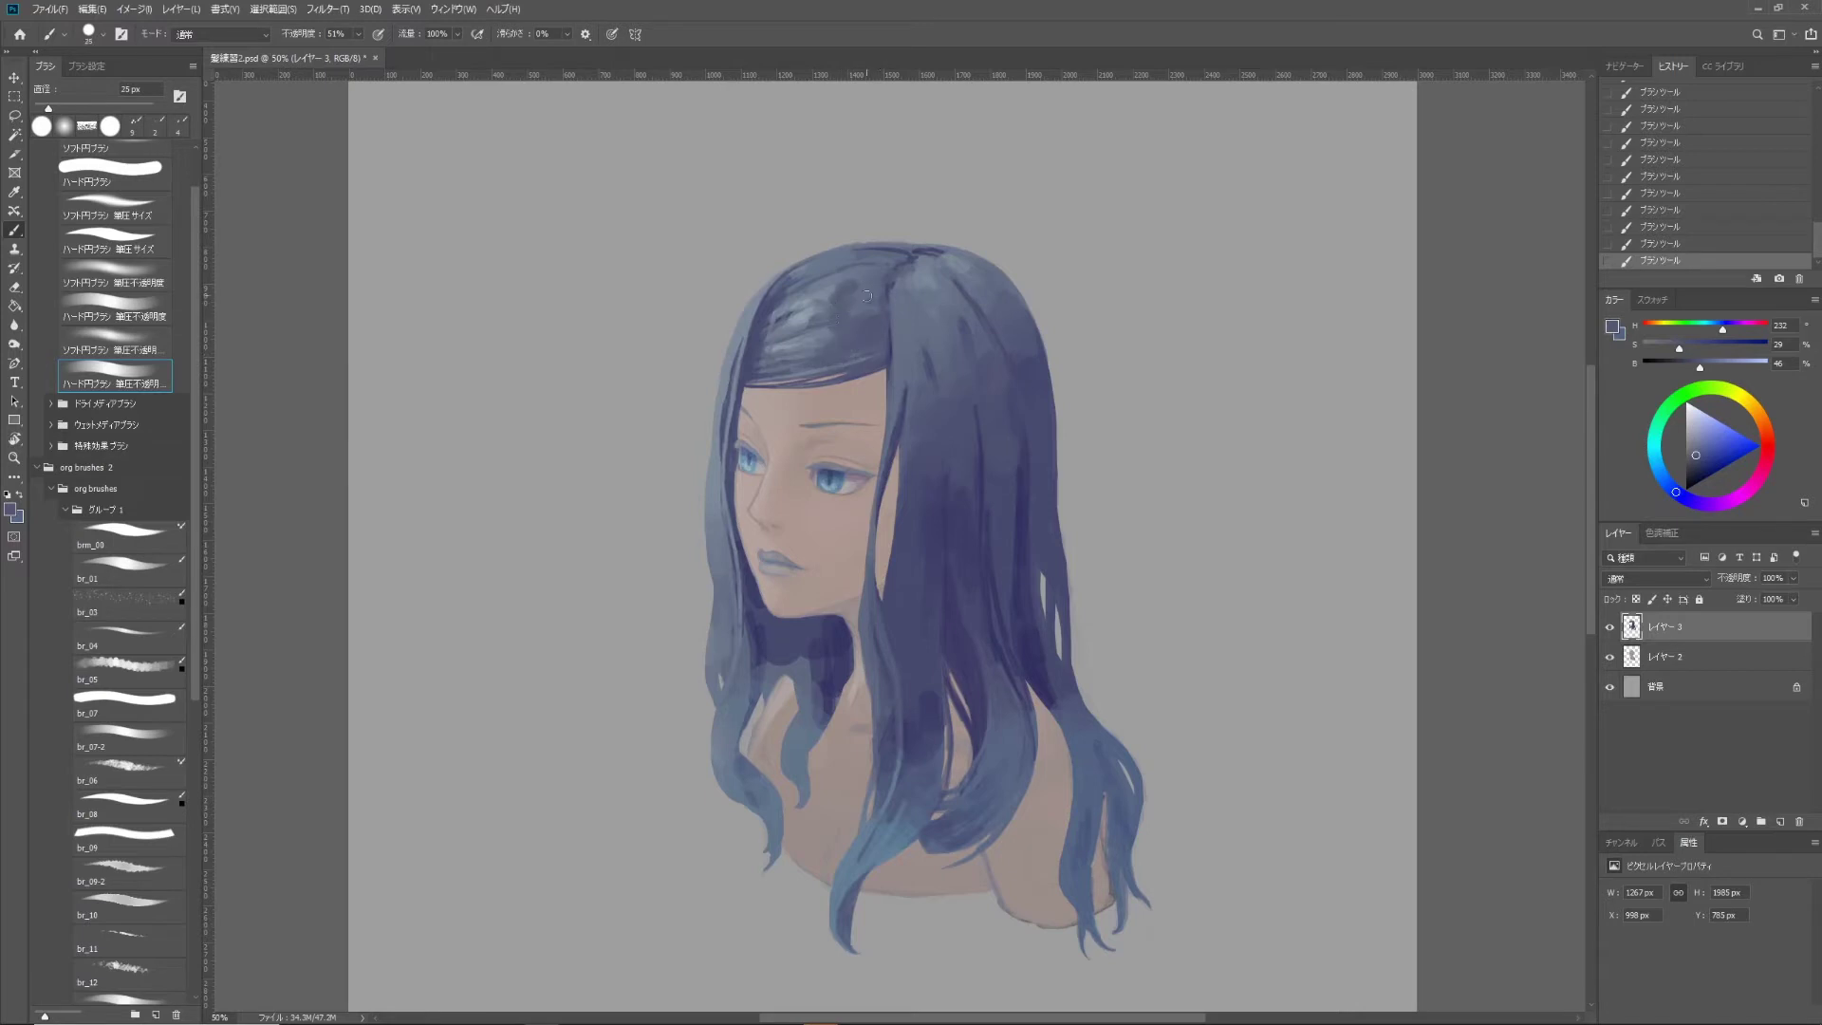
key(ctrl+z)
key(bracketleft)
key(bracketleft)
key(bracketleft)
drag(854, 256, 895, 240)
key(bracketleft)
Sample several hair blues and paint darker thin strokes on the right-side hair
alt+click(809, 259)
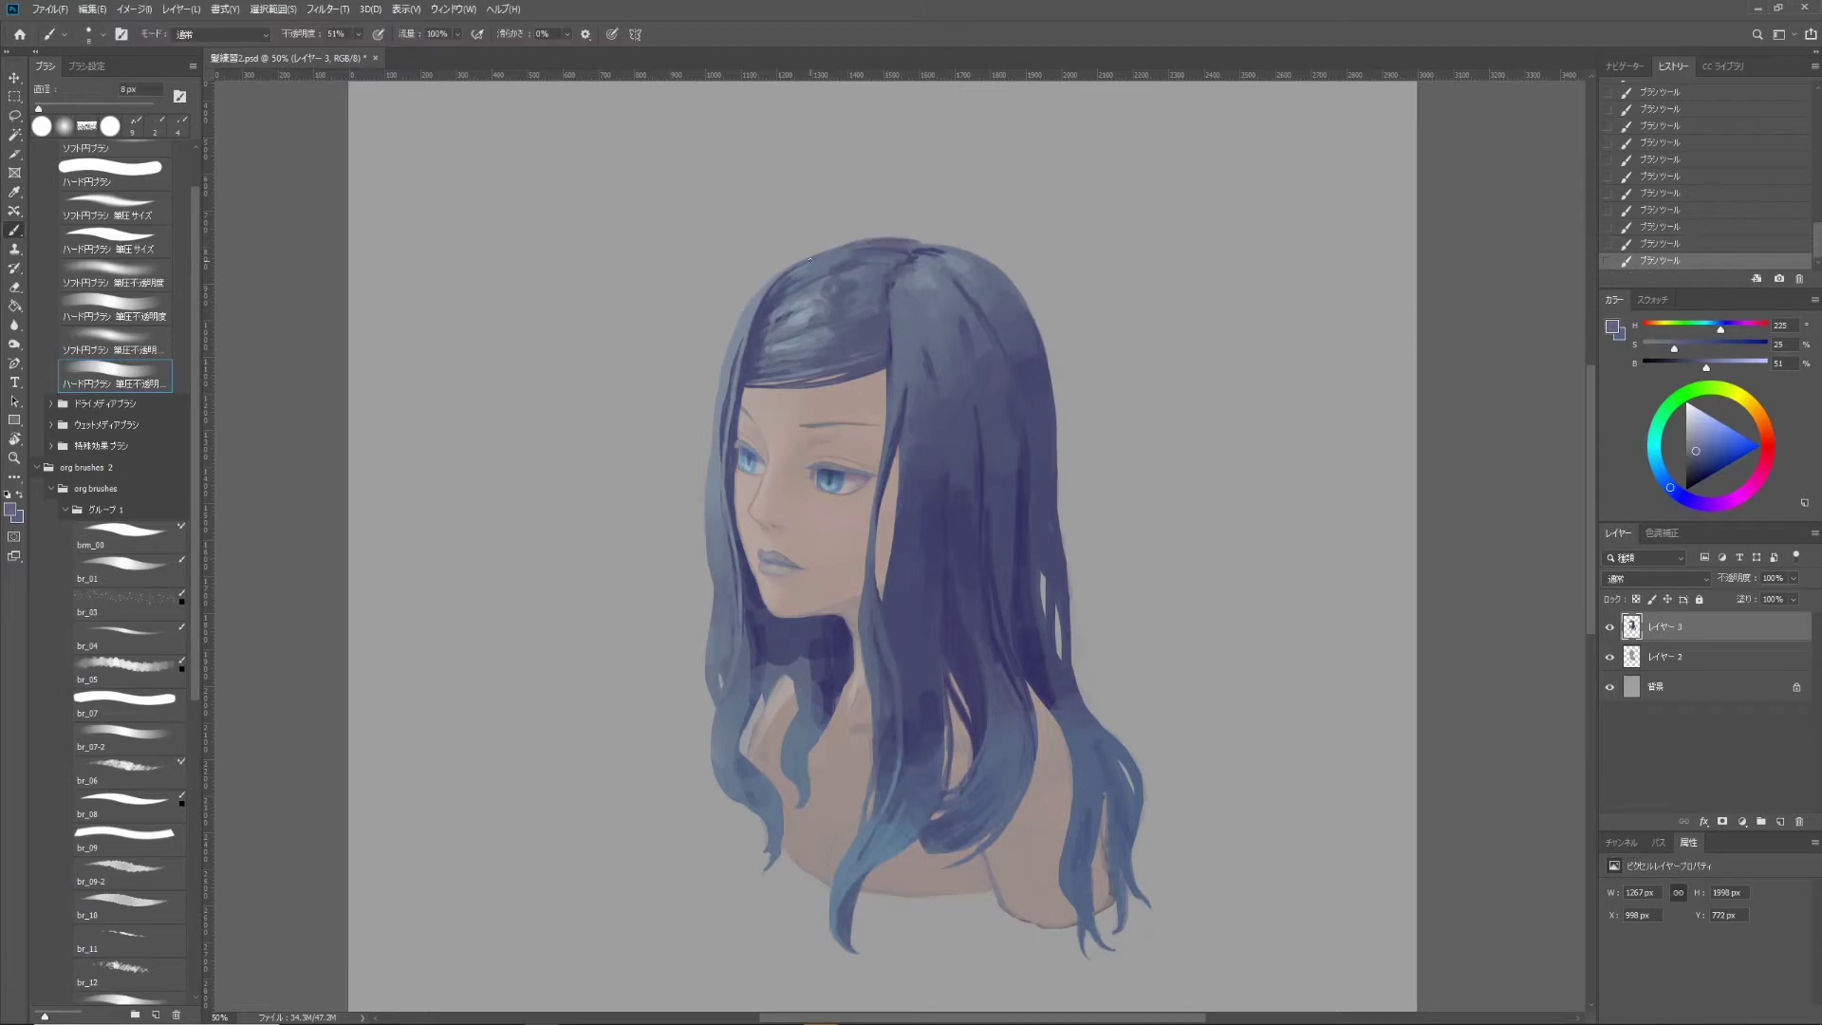
alt+click(876, 262)
key(bracketright)
alt+click(860, 295)
alt+click(840, 327)
key(bracketleft)
key(bracketleft)
key(bracketleft)
drag(814, 289, 797, 343)
alt+click(758, 325)
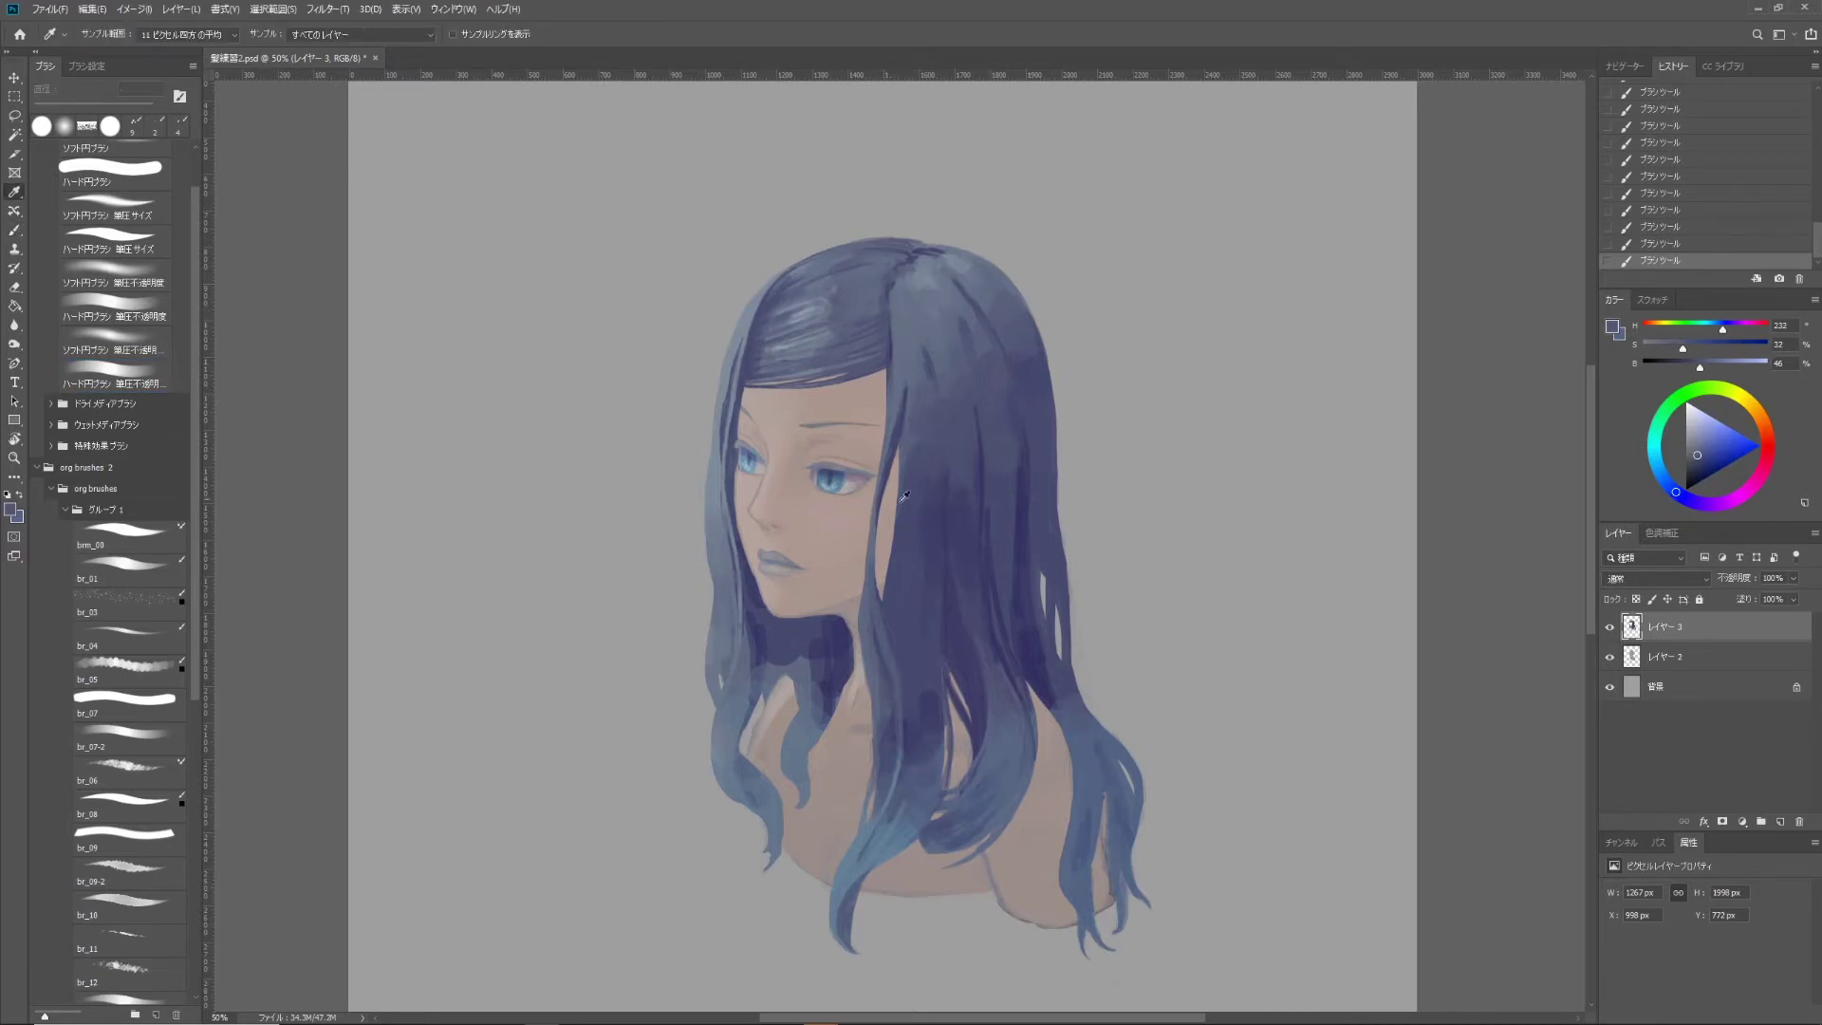
alt+click(839, 271)
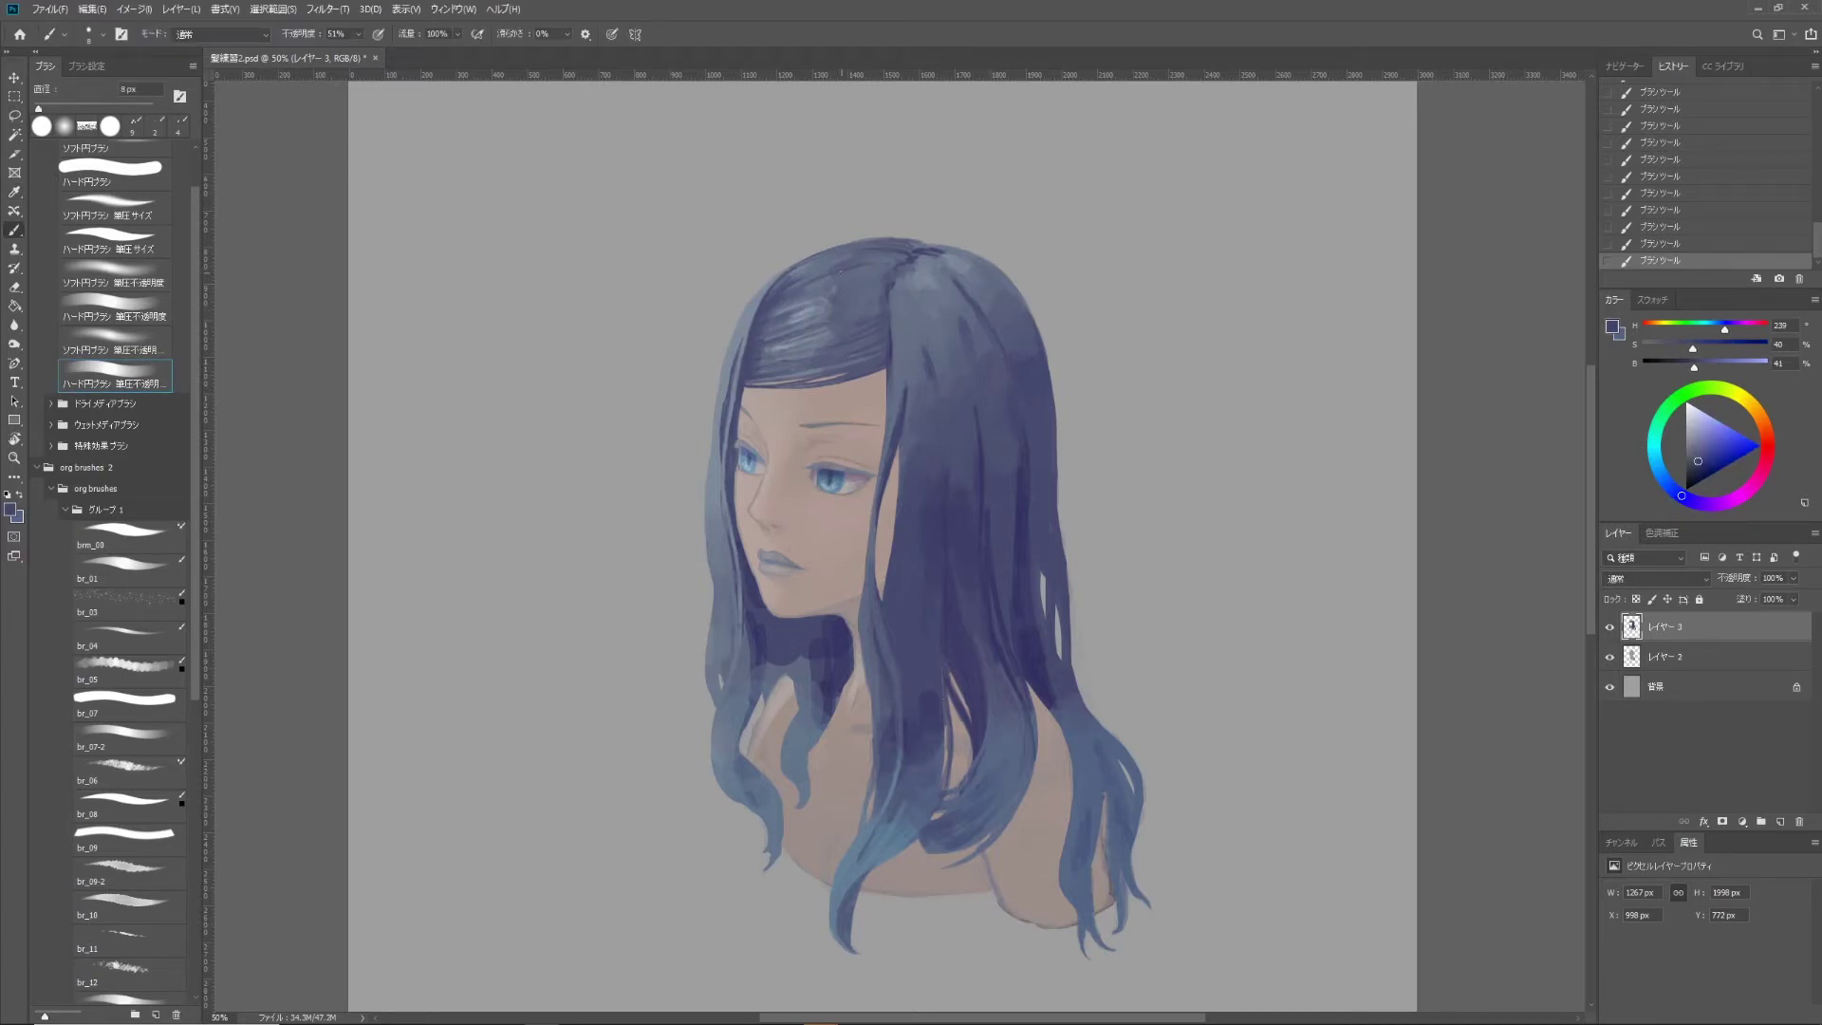
alt+click(817, 361)
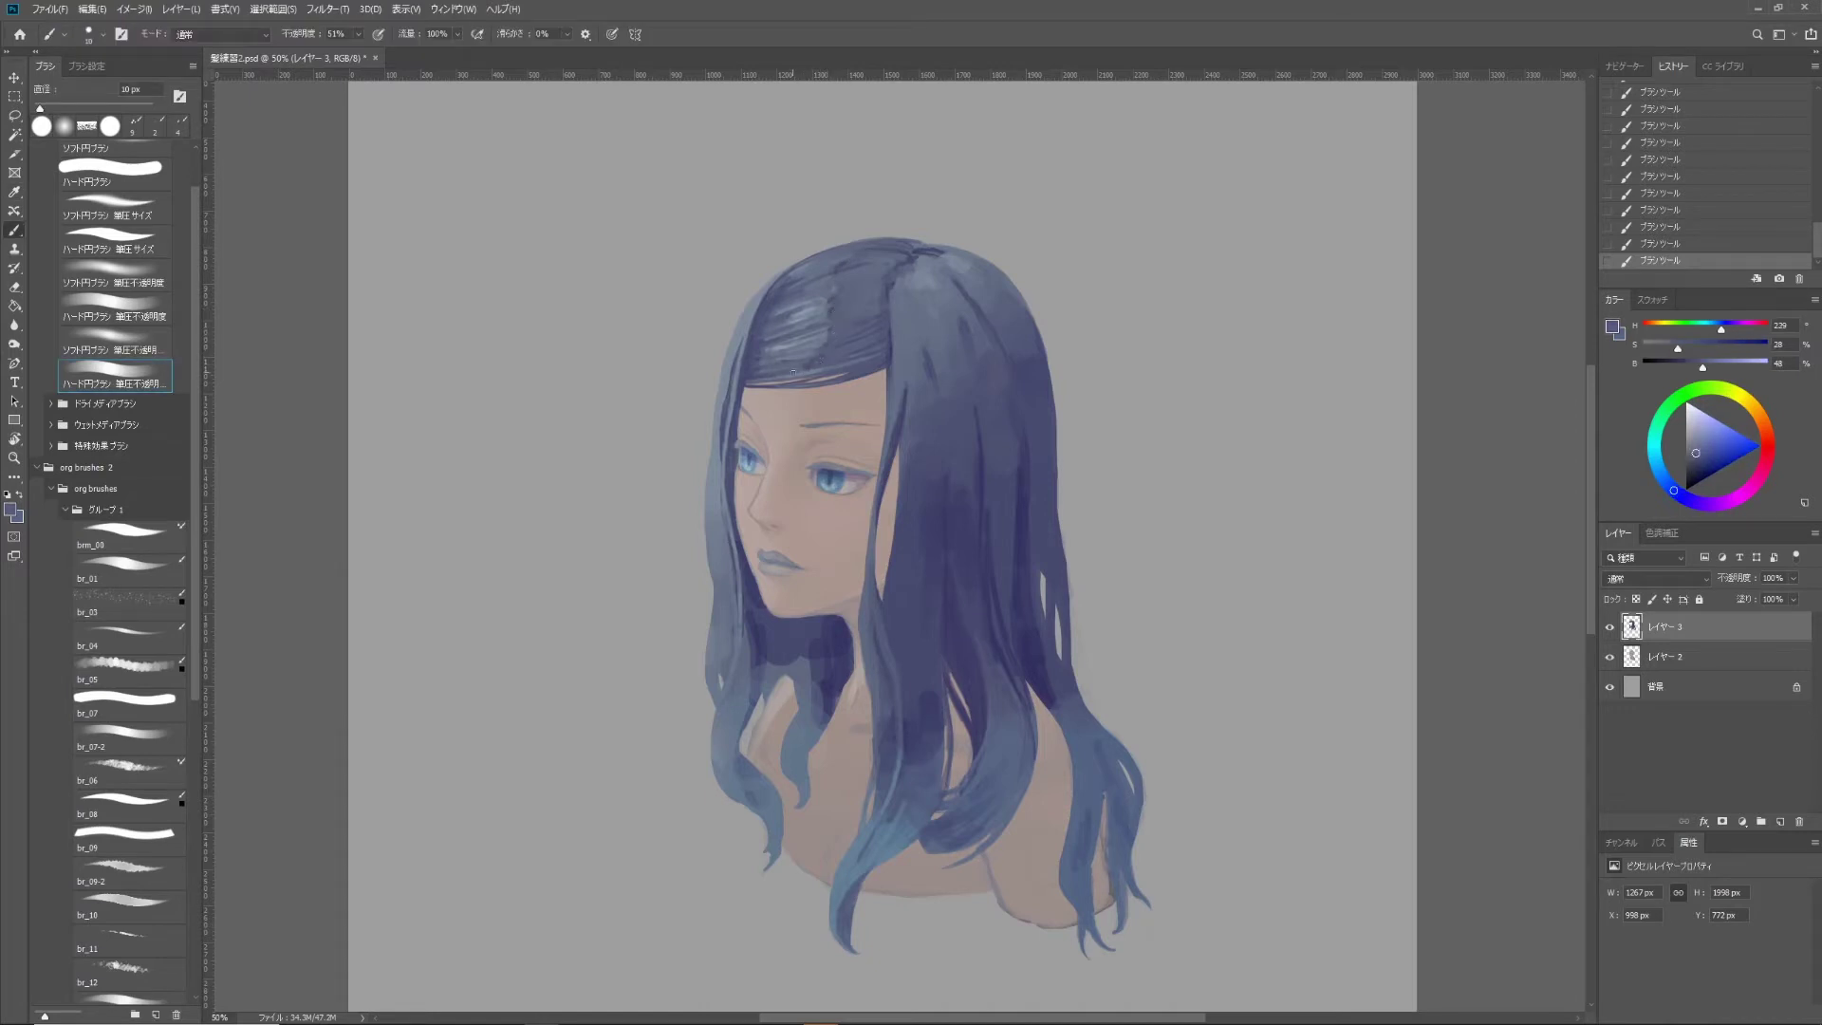
Paint fine strands and a shading stroke on the lower-left locks
key([)
key([)
key([)
key(e)
click(808, 732)
key(b)
key(])
drag(807, 732, 788, 747)
alt+click(797, 740)
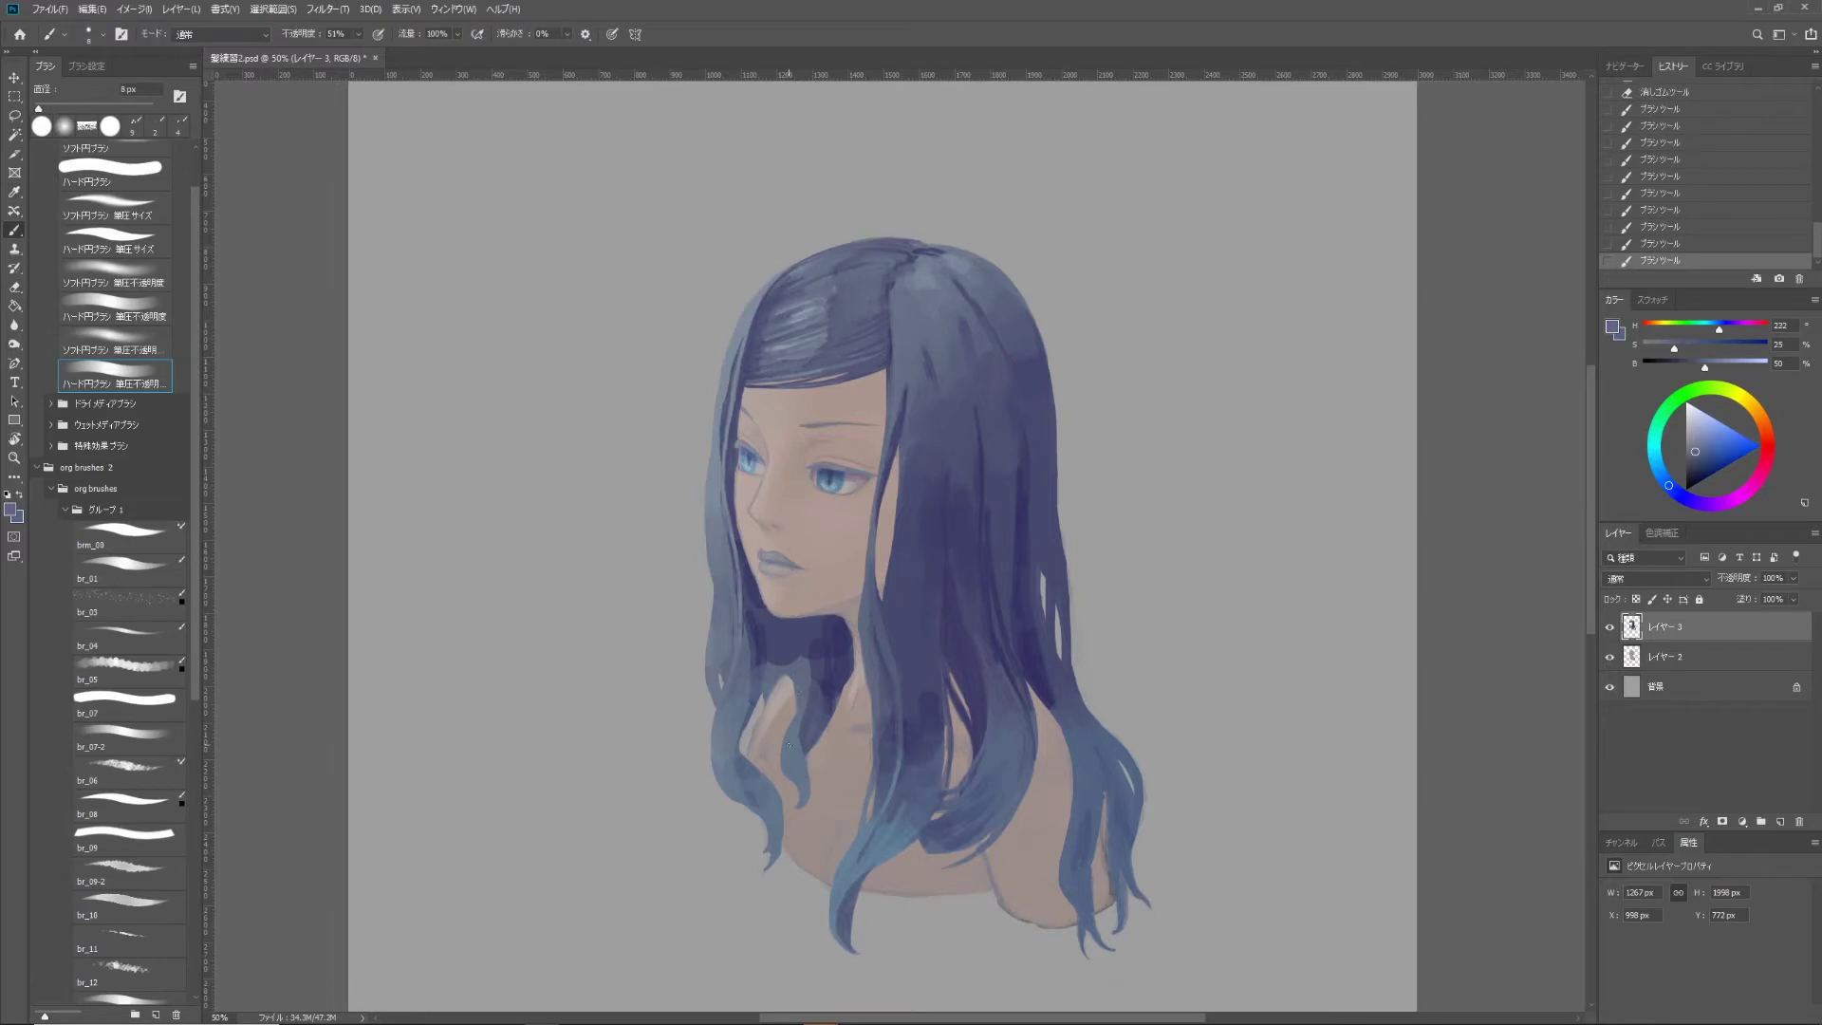
drag(795, 653, 788, 654)
Erase stray paint along the hair edge and paint dark strands beside the neck on the left
alt+click(784, 653)
key(])
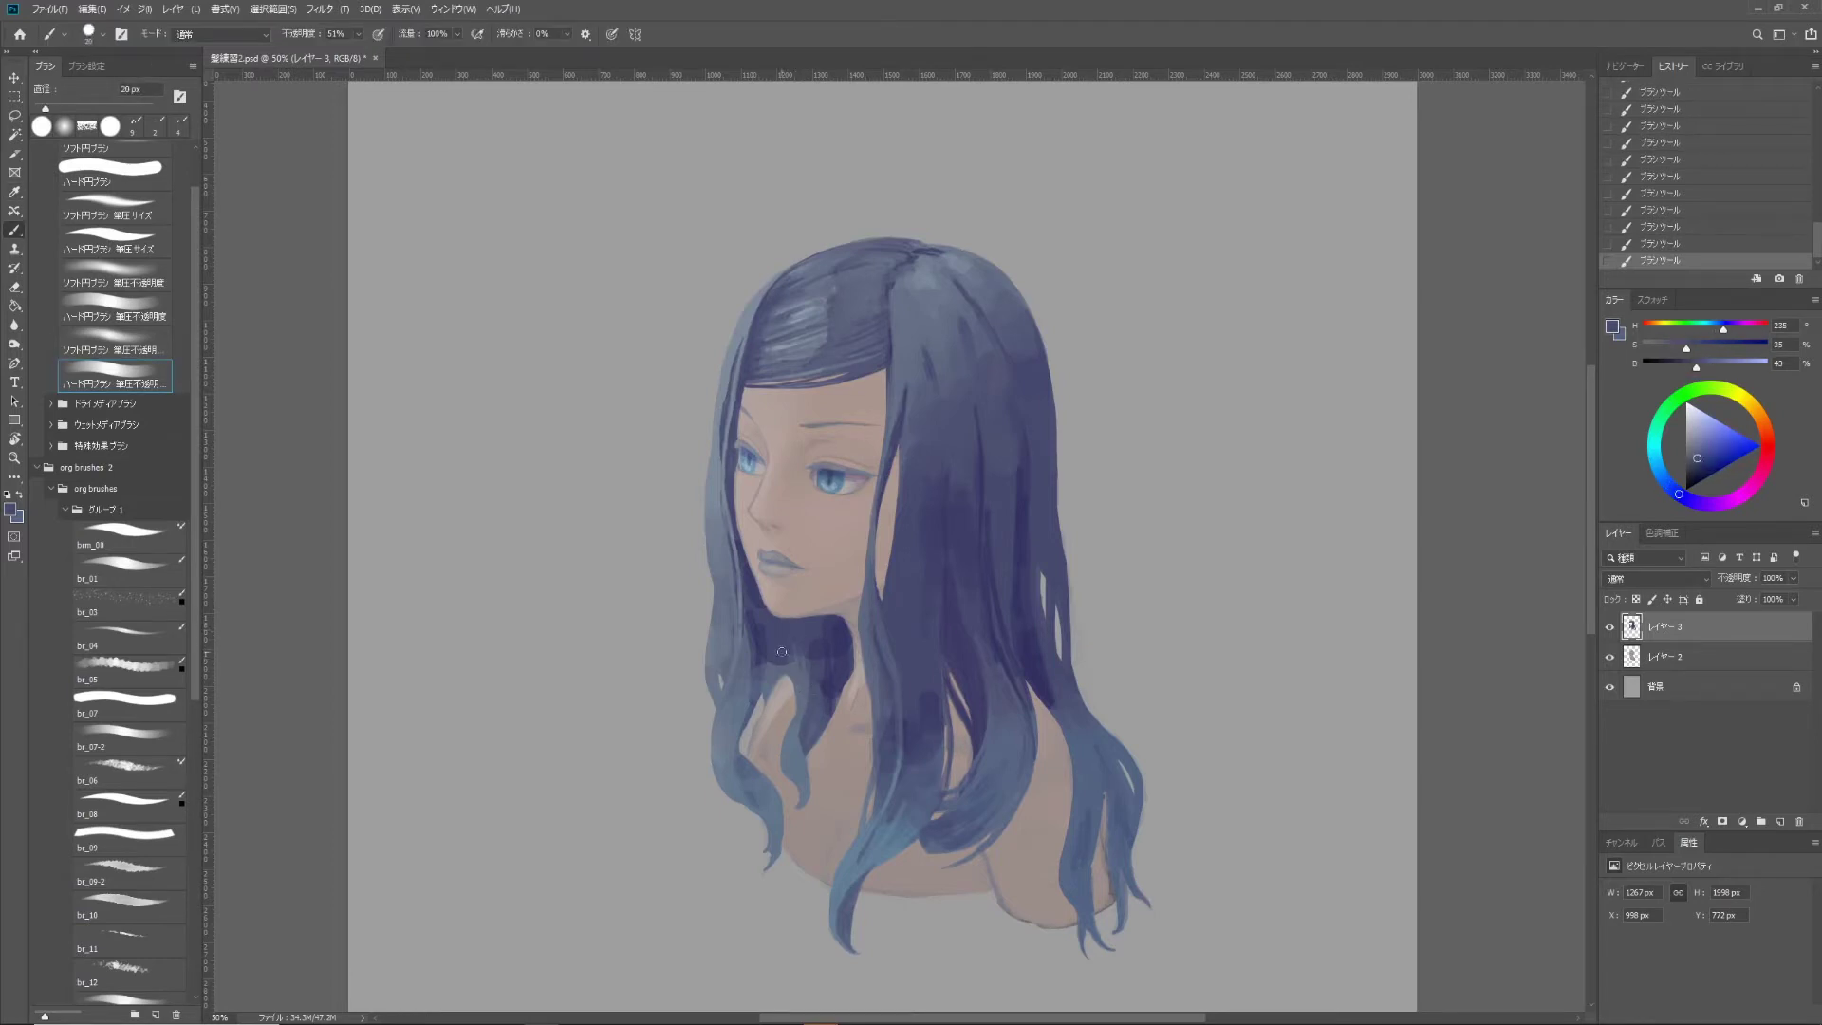
key(bracketleft)
key(e)
mouse_move(778, 664)
mouse_down()
mouse_move(787, 688)
mouse_move(747, 759)
mouse_up()
key(b)
alt+click(792, 655)
key(bracketright)
key(bracketleft)
drag(775, 699, 757, 734)
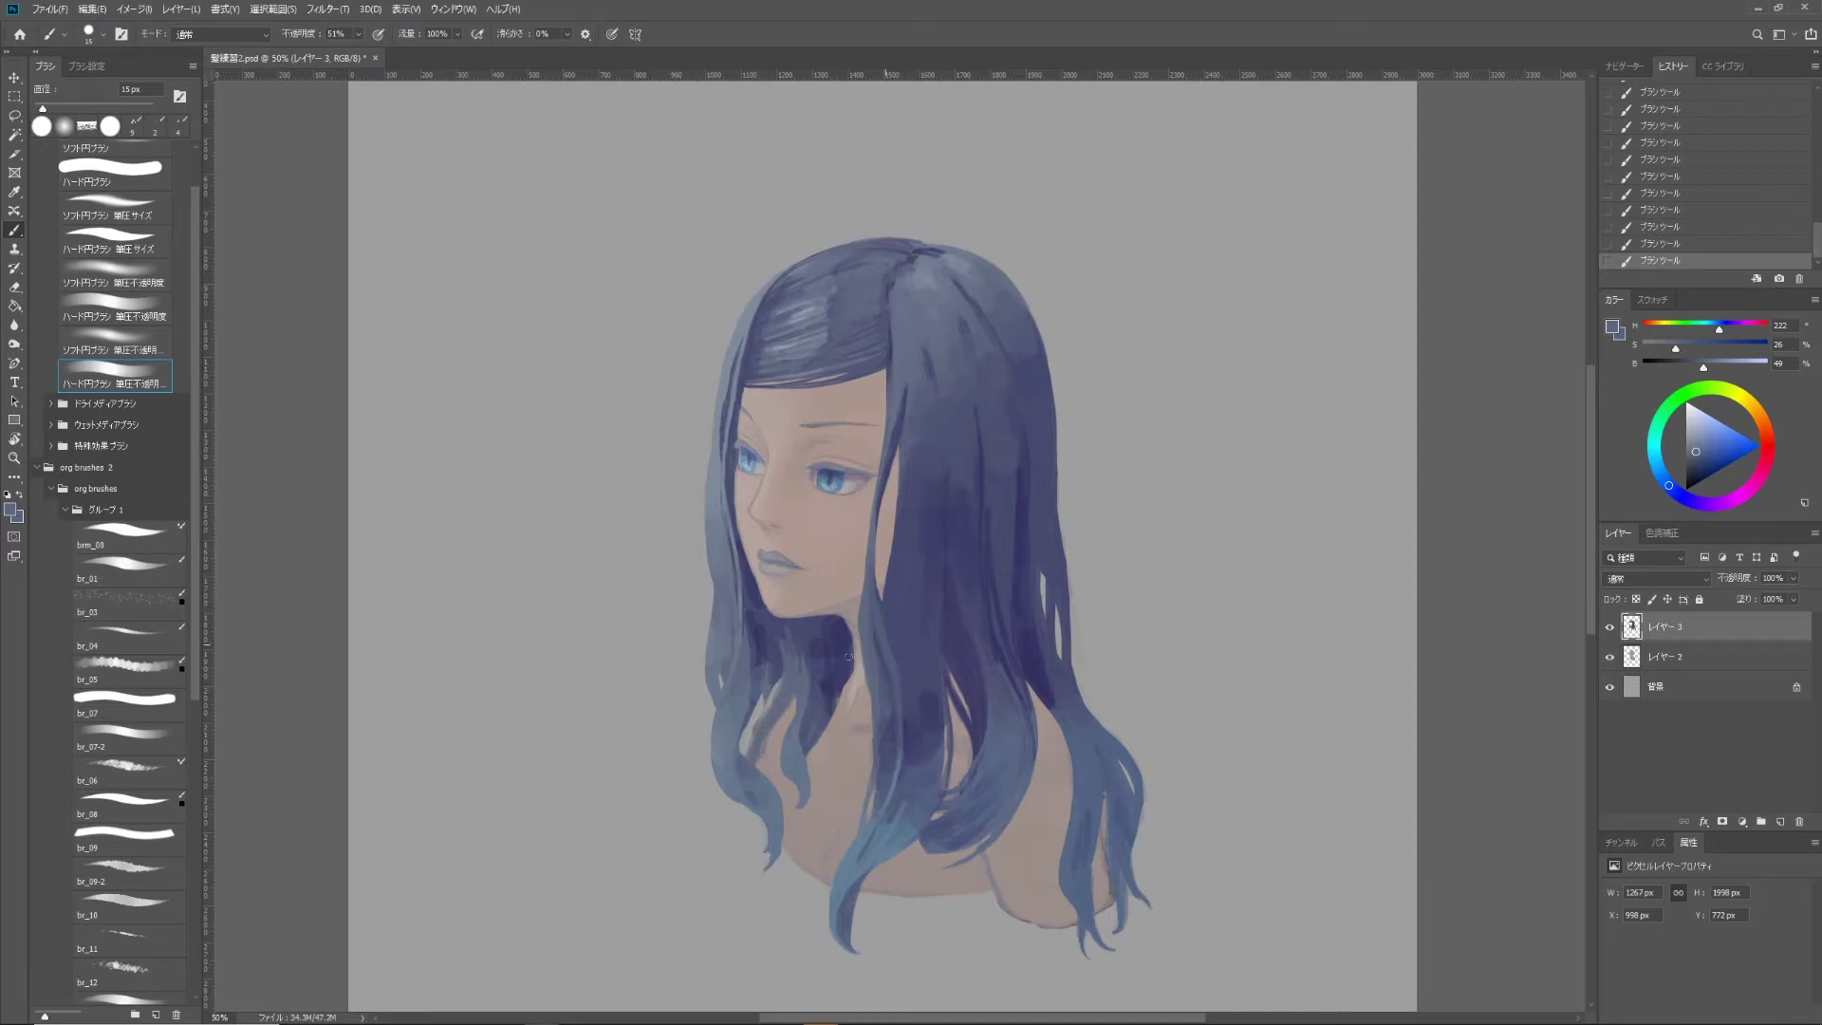
alt+click(773, 674)
Paint a long dark stroke beside the left side of the neck with a small brush
key(bracketleft)
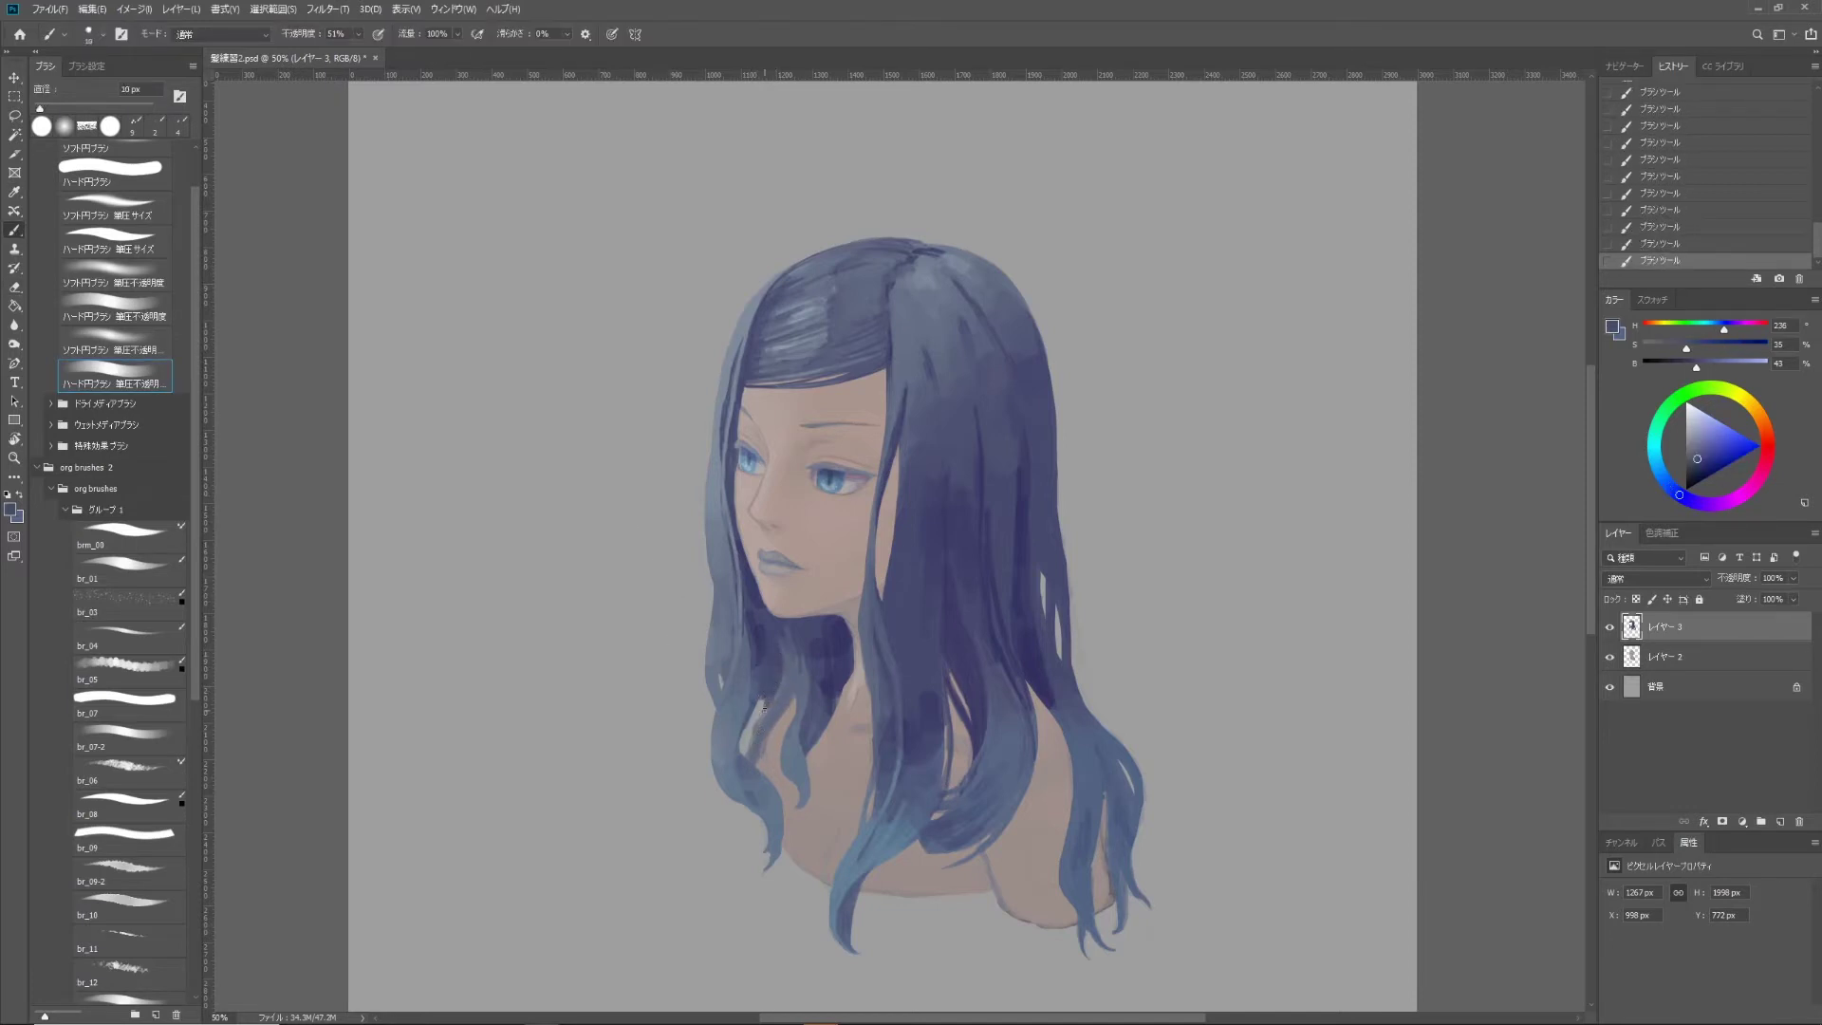
alt+click(800, 641)
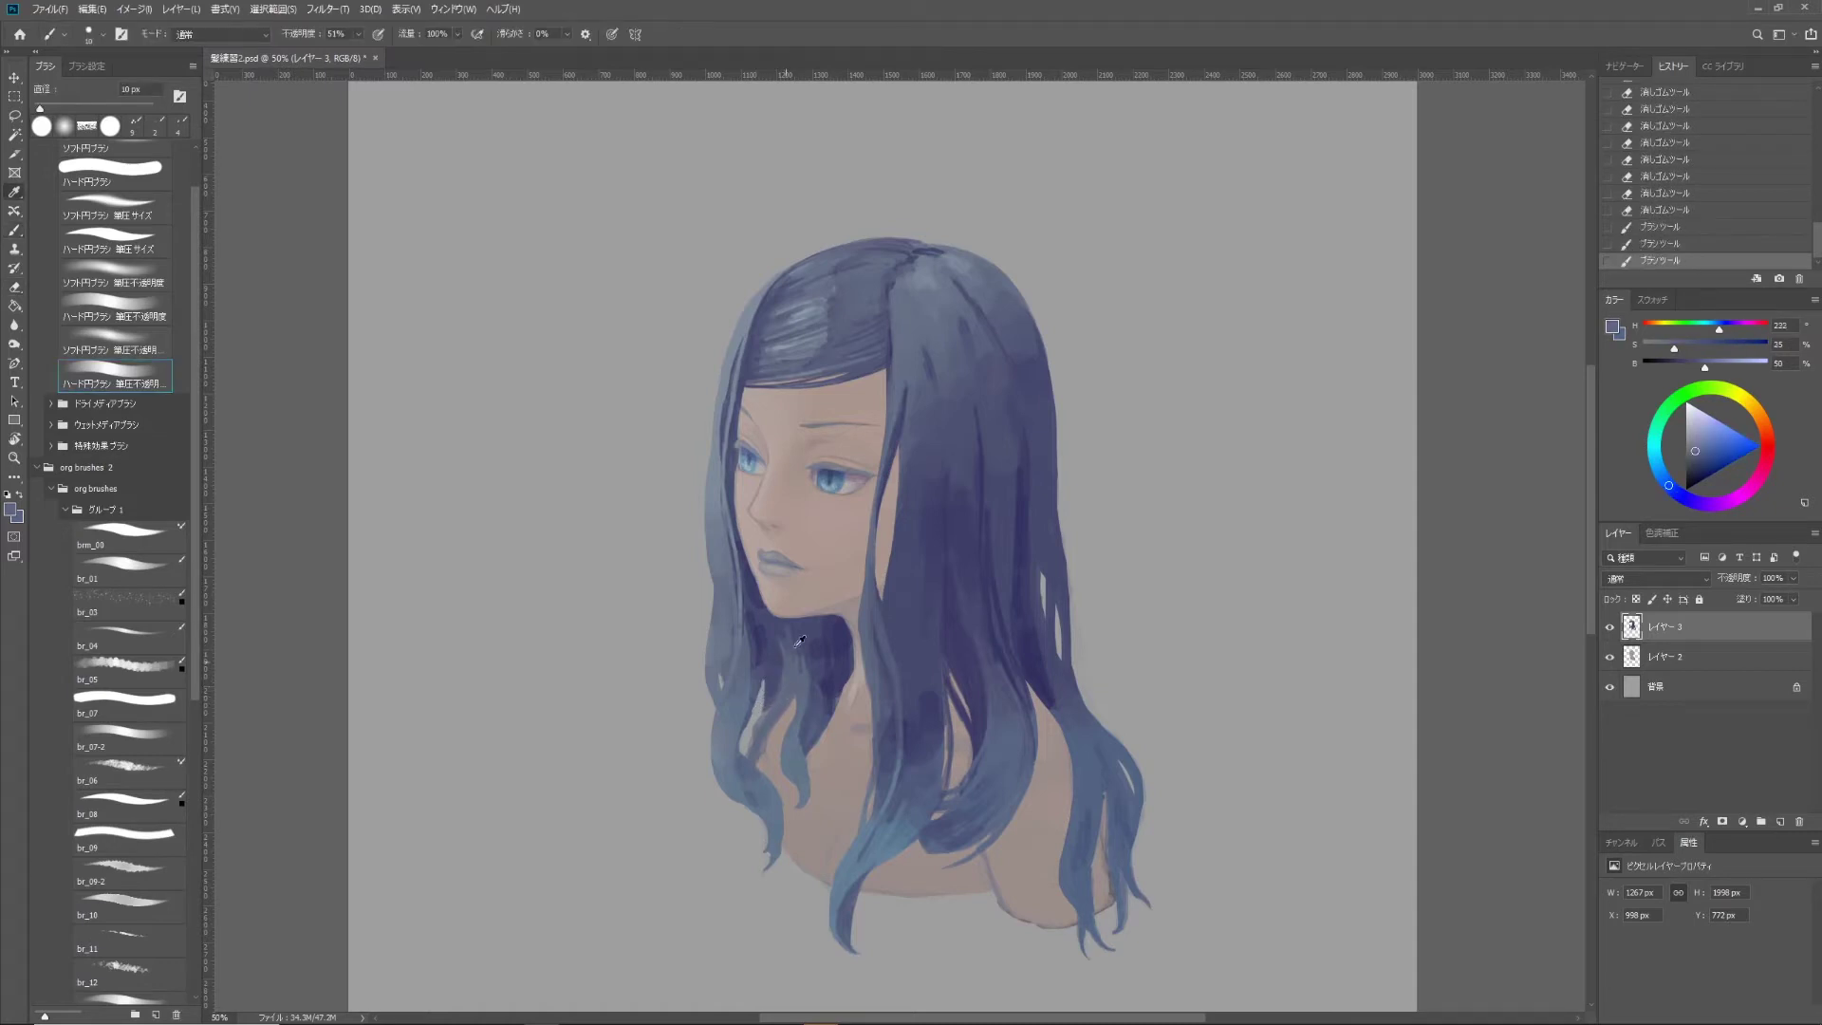
key(bracketleft)
mouse_move(787, 630)
mouse_down()
mouse_move(752, 757)
mouse_move(767, 741)
mouse_move(771, 762)
mouse_move(740, 791)
mouse_up()
key(e)
key(bracketright)
key(b)
Sample lower-hair blues and paint two thin strands at the bottom-left locks
alt+click(759, 778)
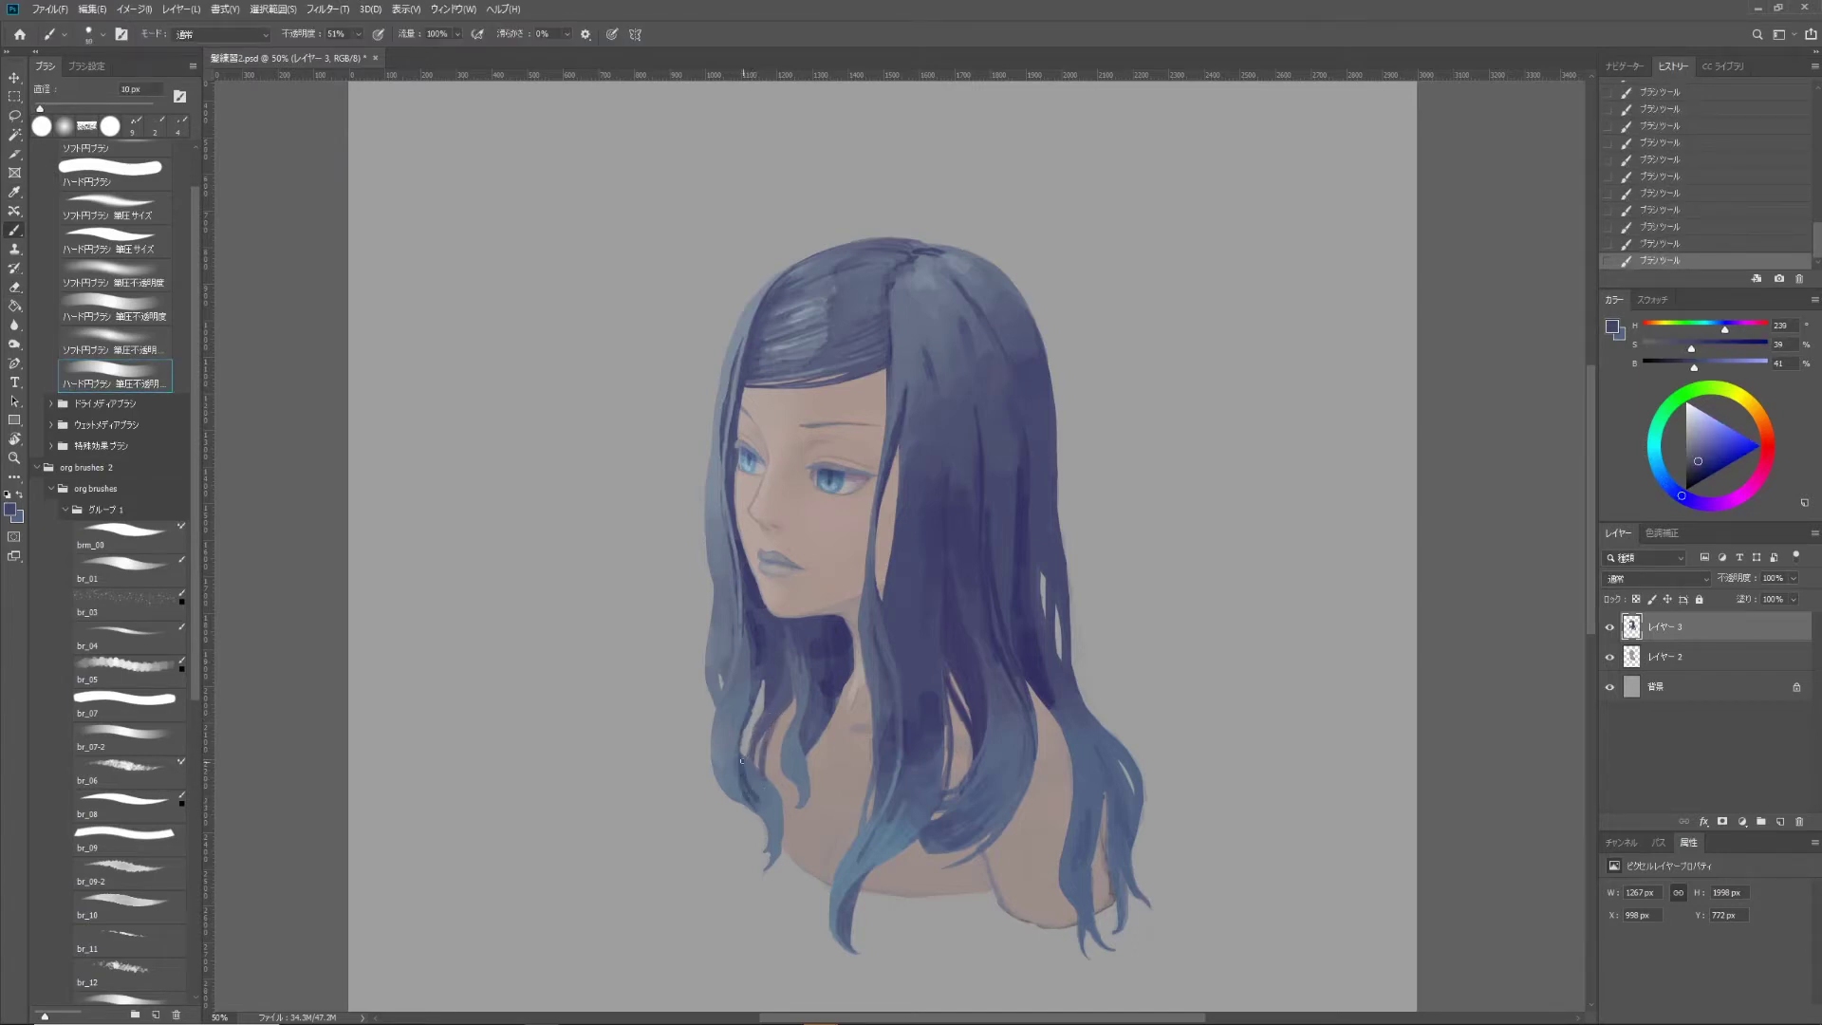
key(bracketleft)
alt+click(765, 787)
alt+click(755, 783)
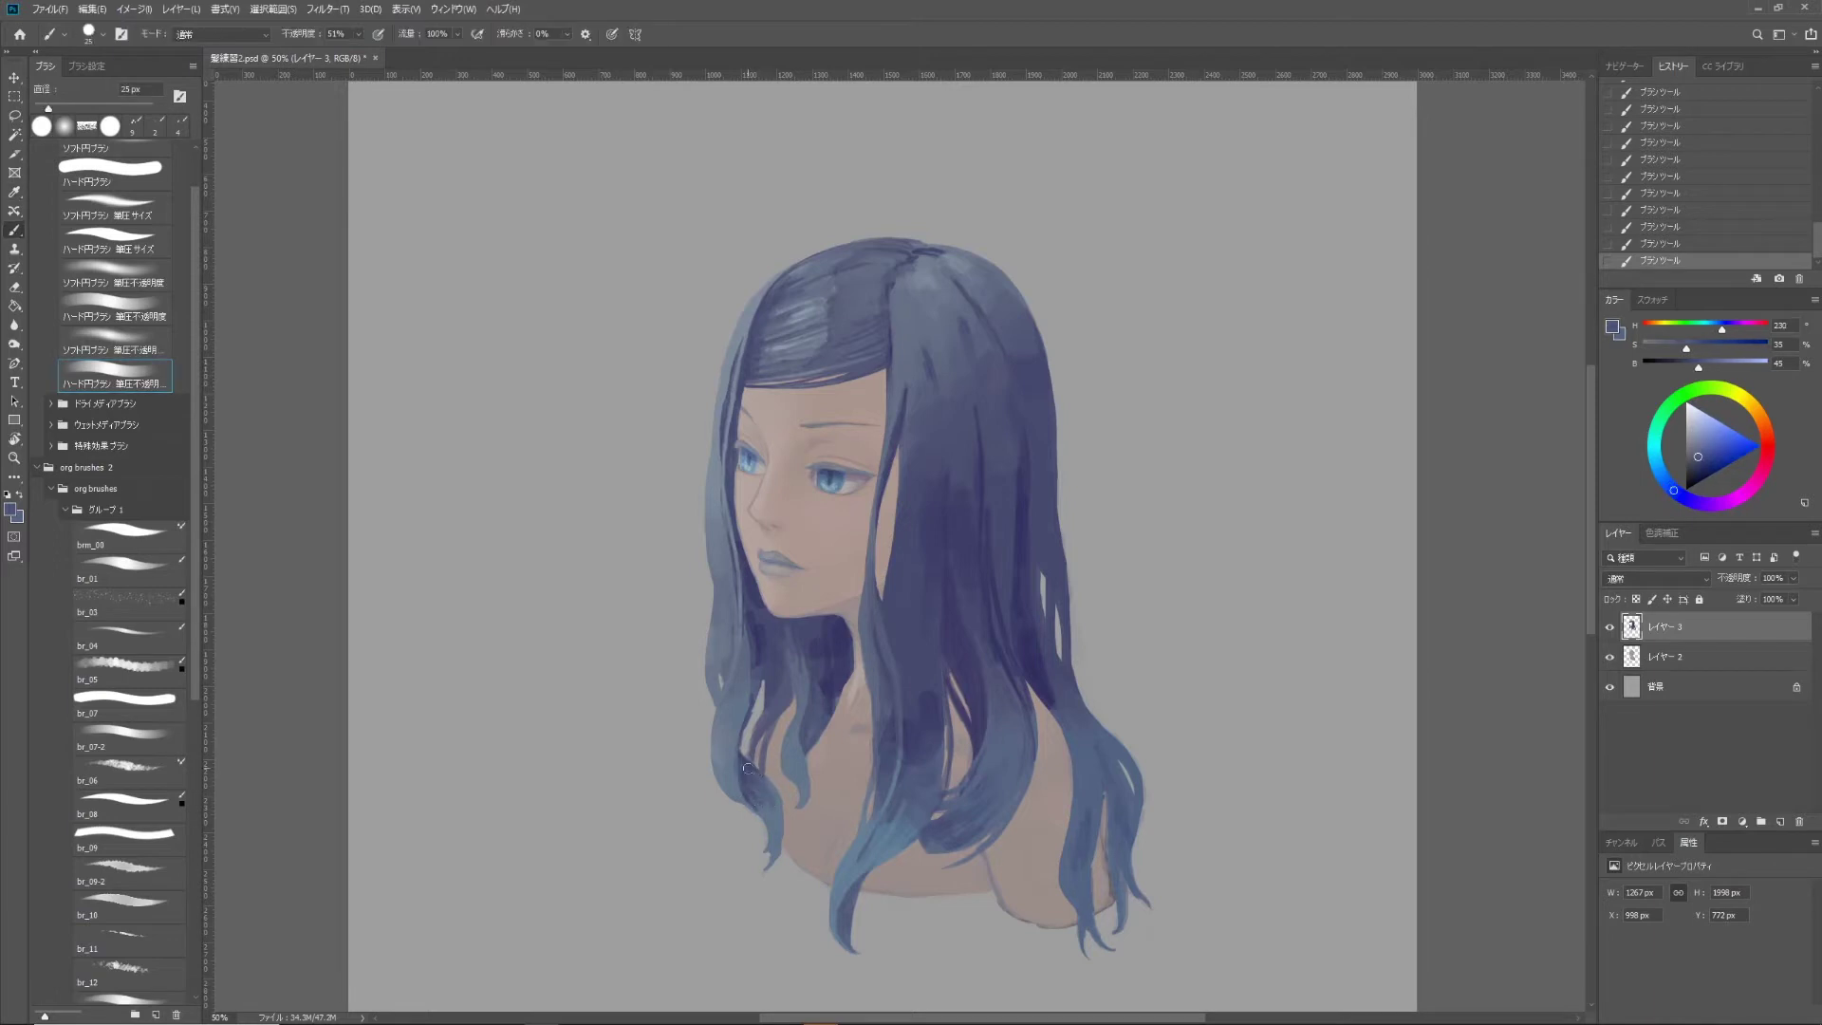
key(bracketleft)
key(bracketleft)
key(bracketleft)
Add short dark and lighter strands in the lower hair, then erase along the crown edge
key(bracketleft)
drag(744, 785, 778, 814)
key(bracketright)
drag(765, 852, 744, 805)
drag(739, 634, 744, 627)
drag(718, 707, 708, 730)
key(bracketleft)
key(bracketleft)
key(bracketleft)
key(bracketright)
key(bracketright)
key(bracketright)
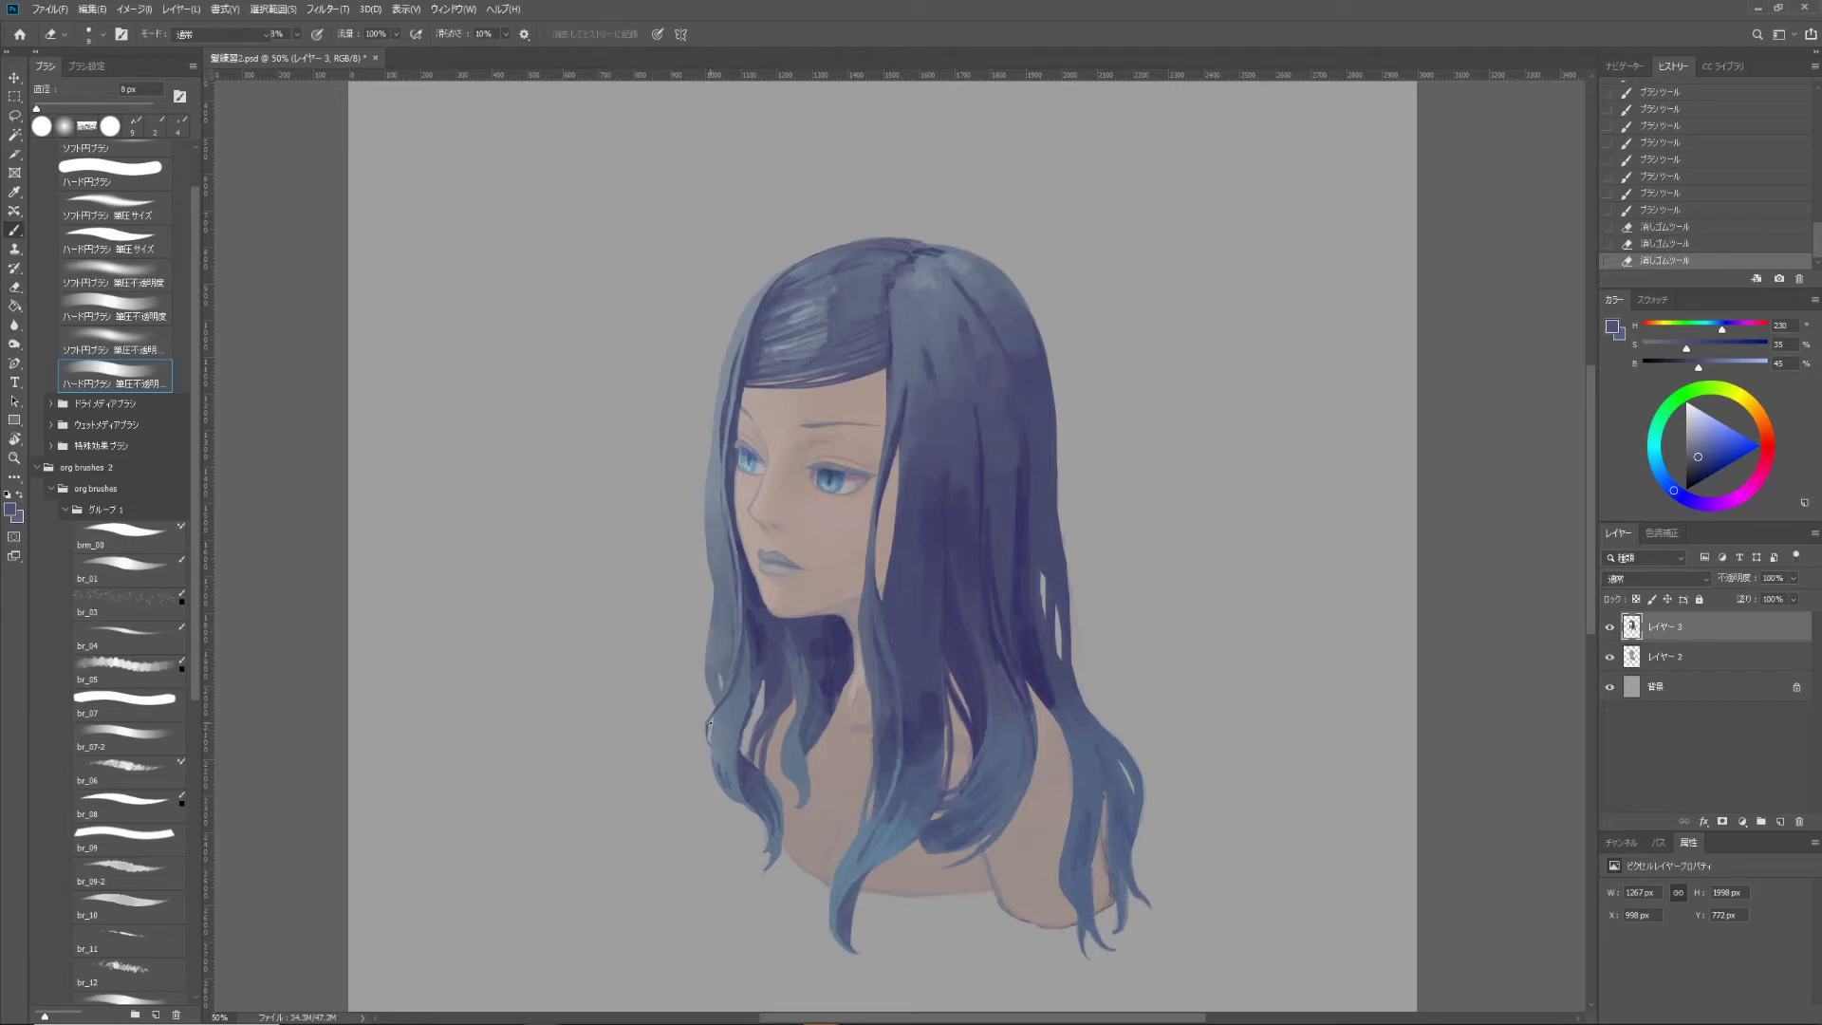
alt+click(710, 730)
drag(711, 731, 707, 747)
key(e)
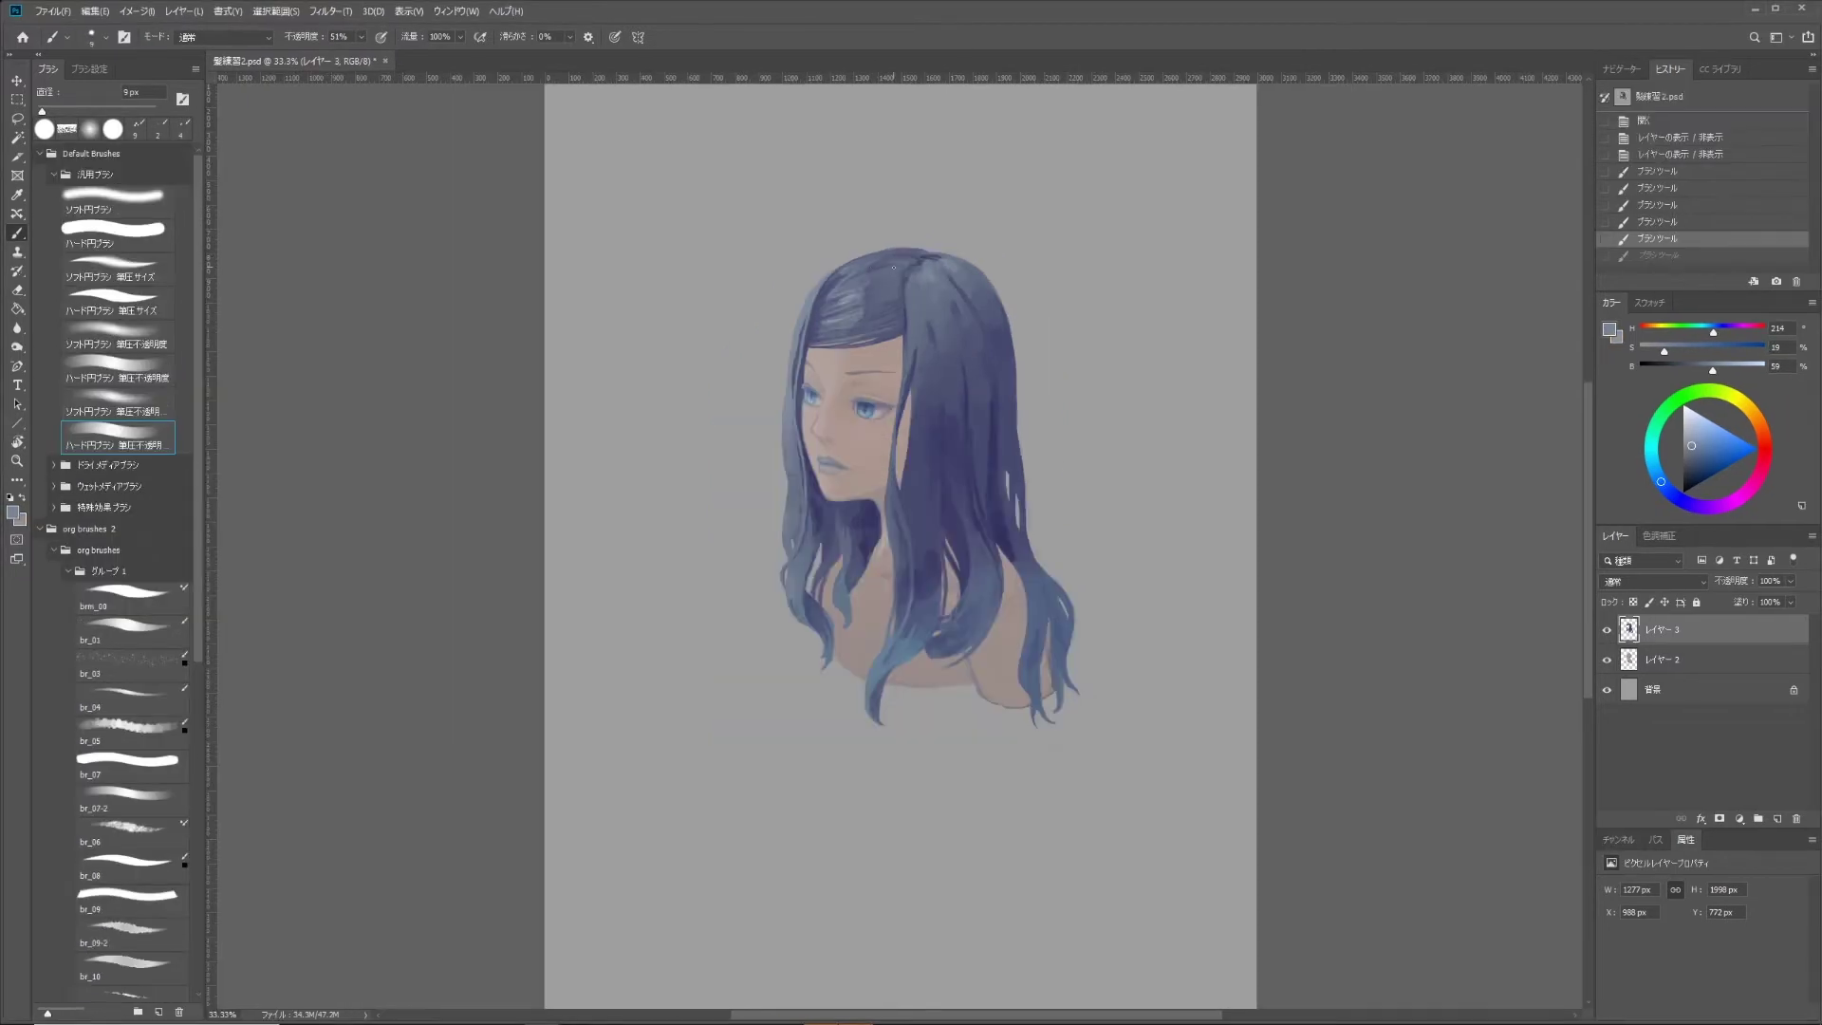
drag(892, 268, 823, 323)
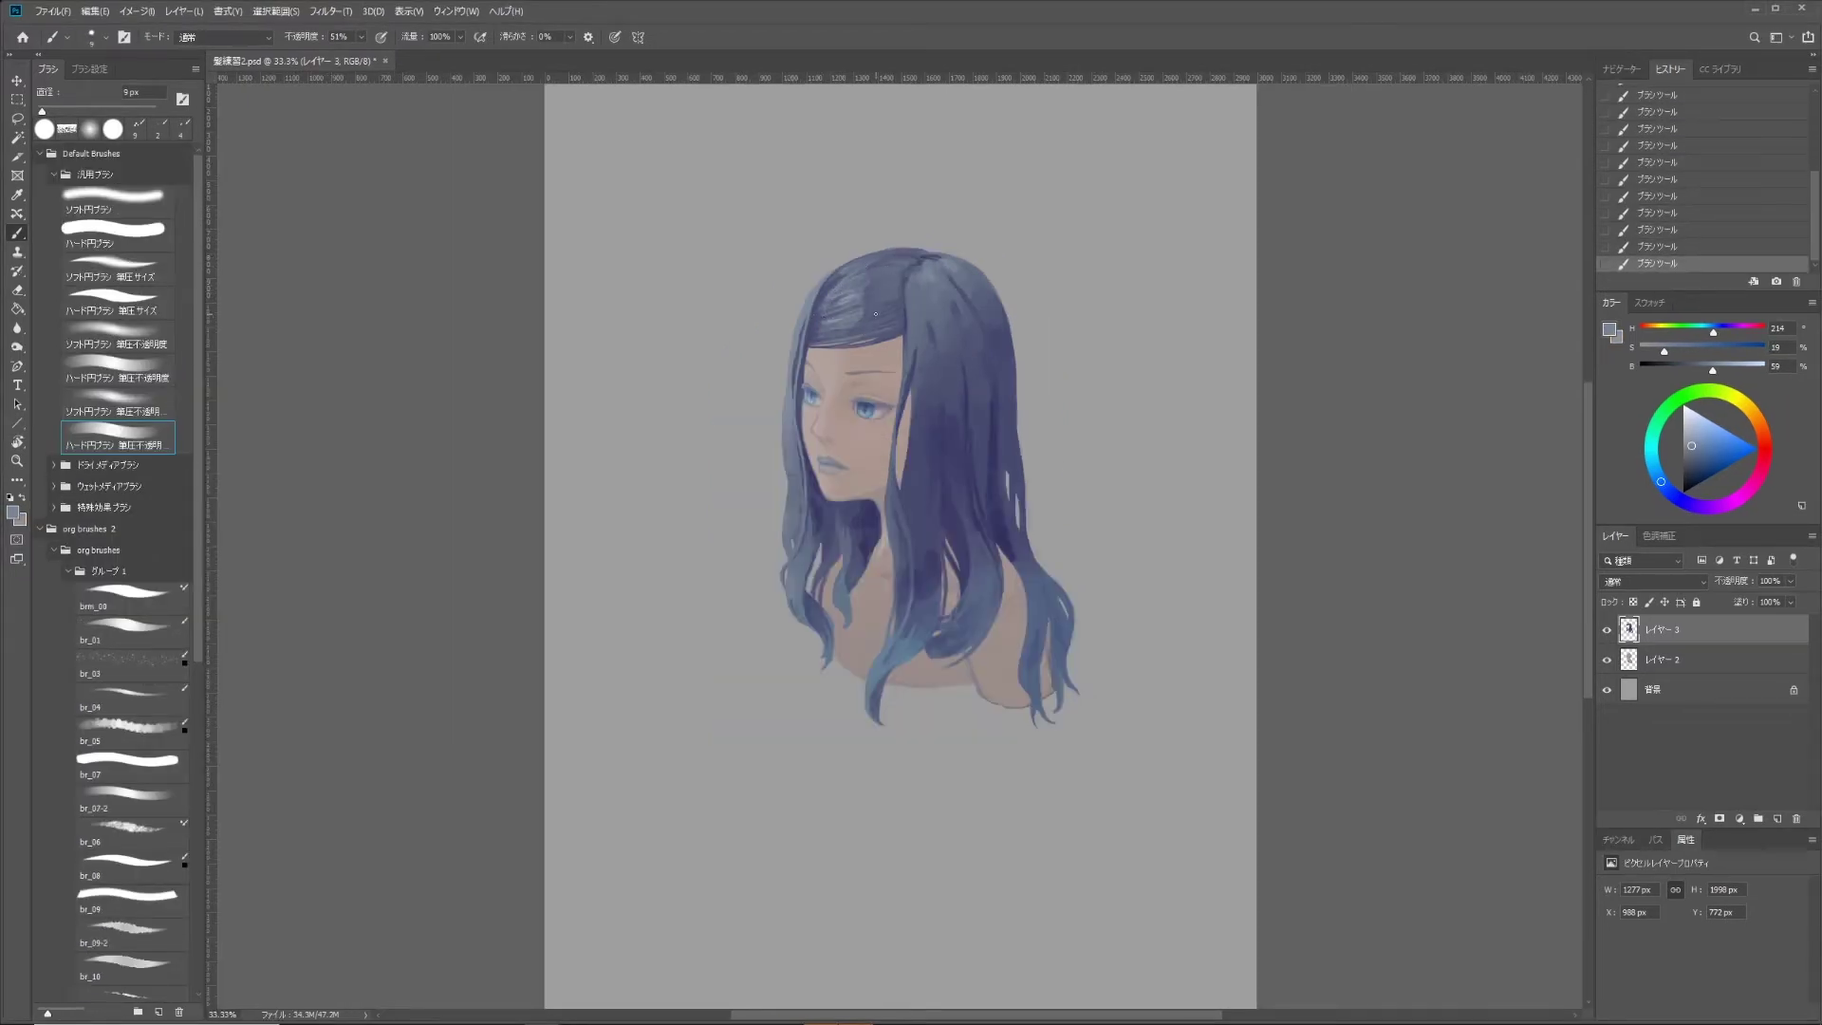
Undo and redo the last strokes, then zoom in and pan to centre the head
key(ctrl+z)
key(ctrl+z)
key(ctrl+shift+z)
key(ctrl+shift+z)
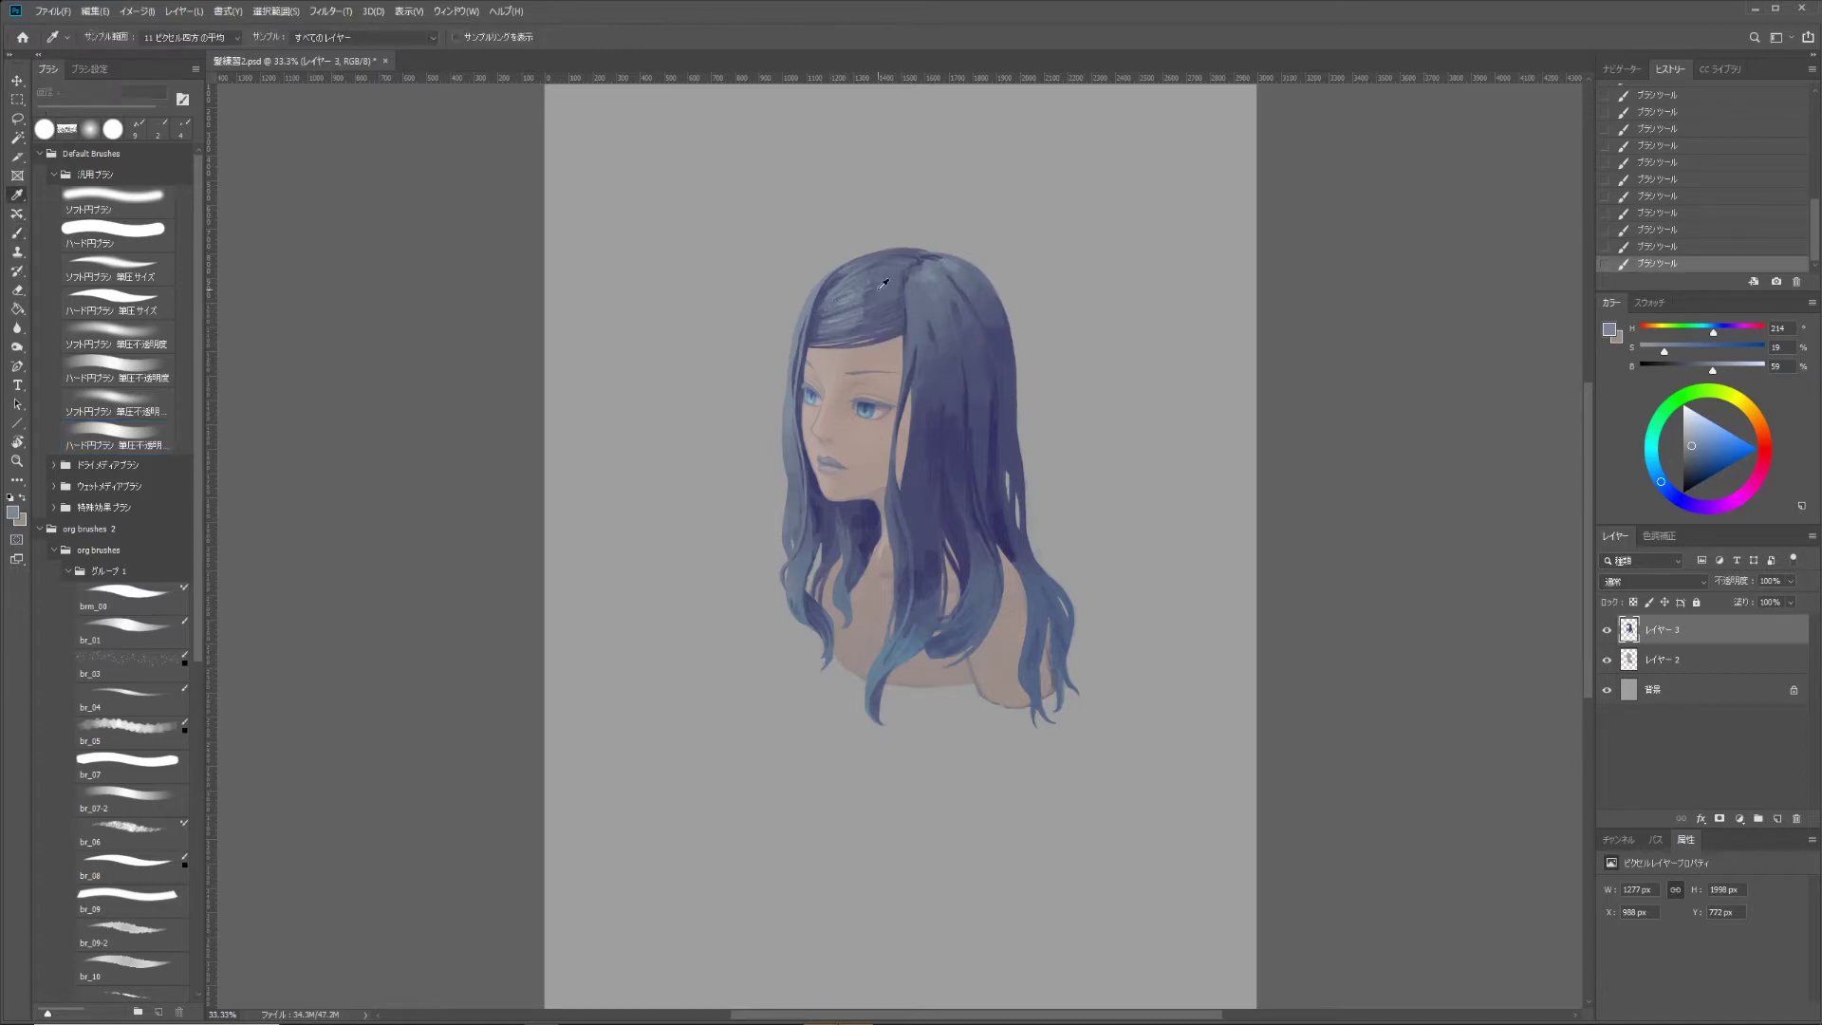
alt+click(870, 287)
key(bracketright)
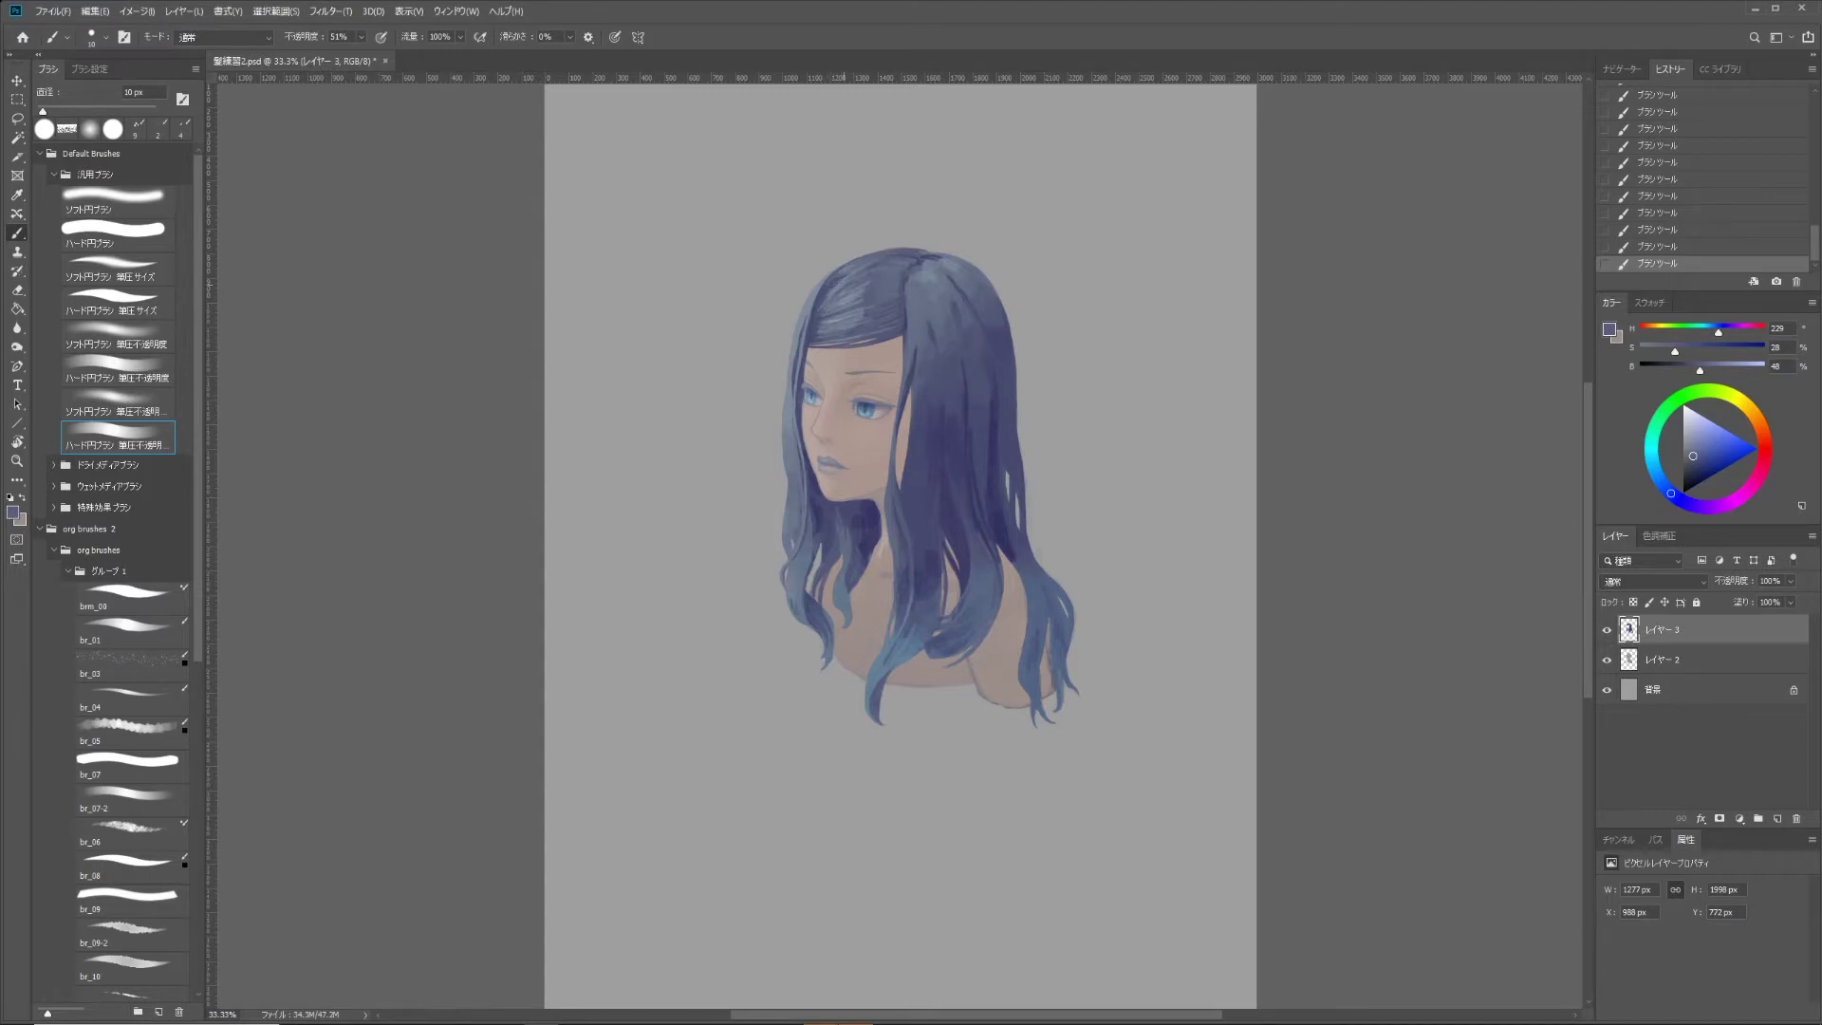
alt+click(854, 262)
scroll(925, 361, up, 1)
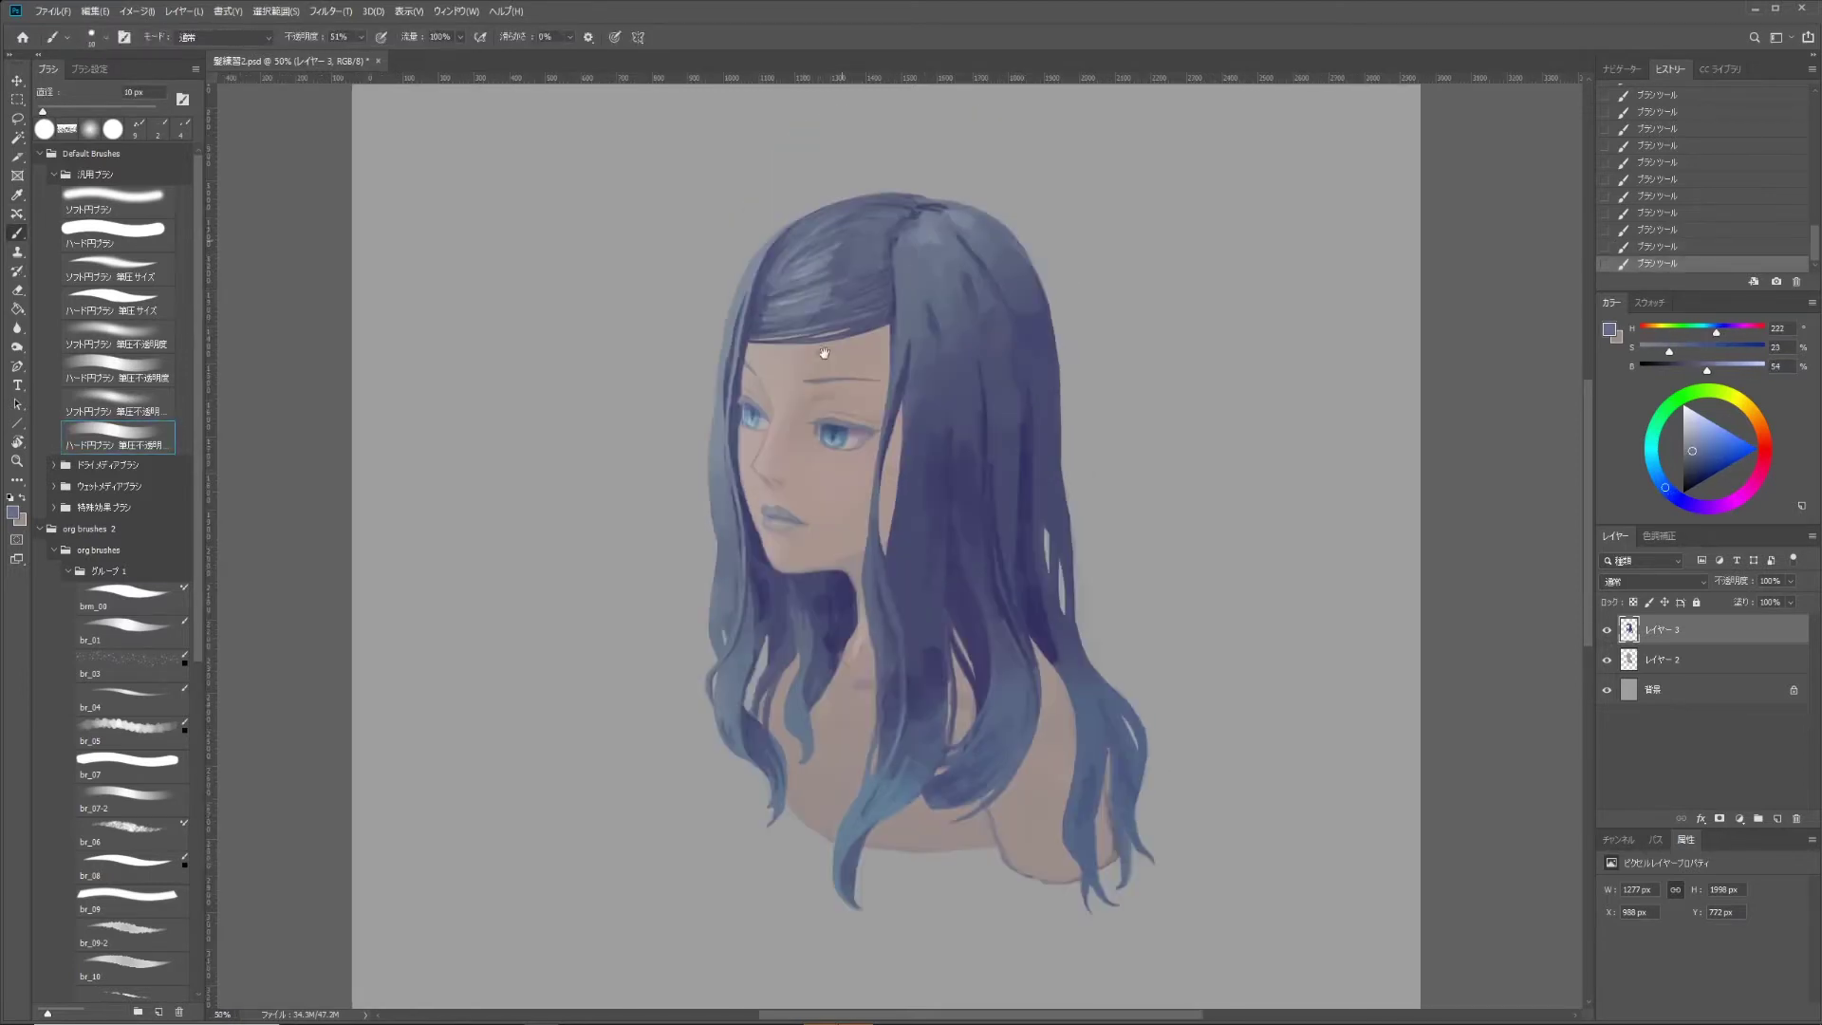
drag(825, 353, 819, 407)
key(bracketleft)
key(bracketleft)
key(bracketleft)
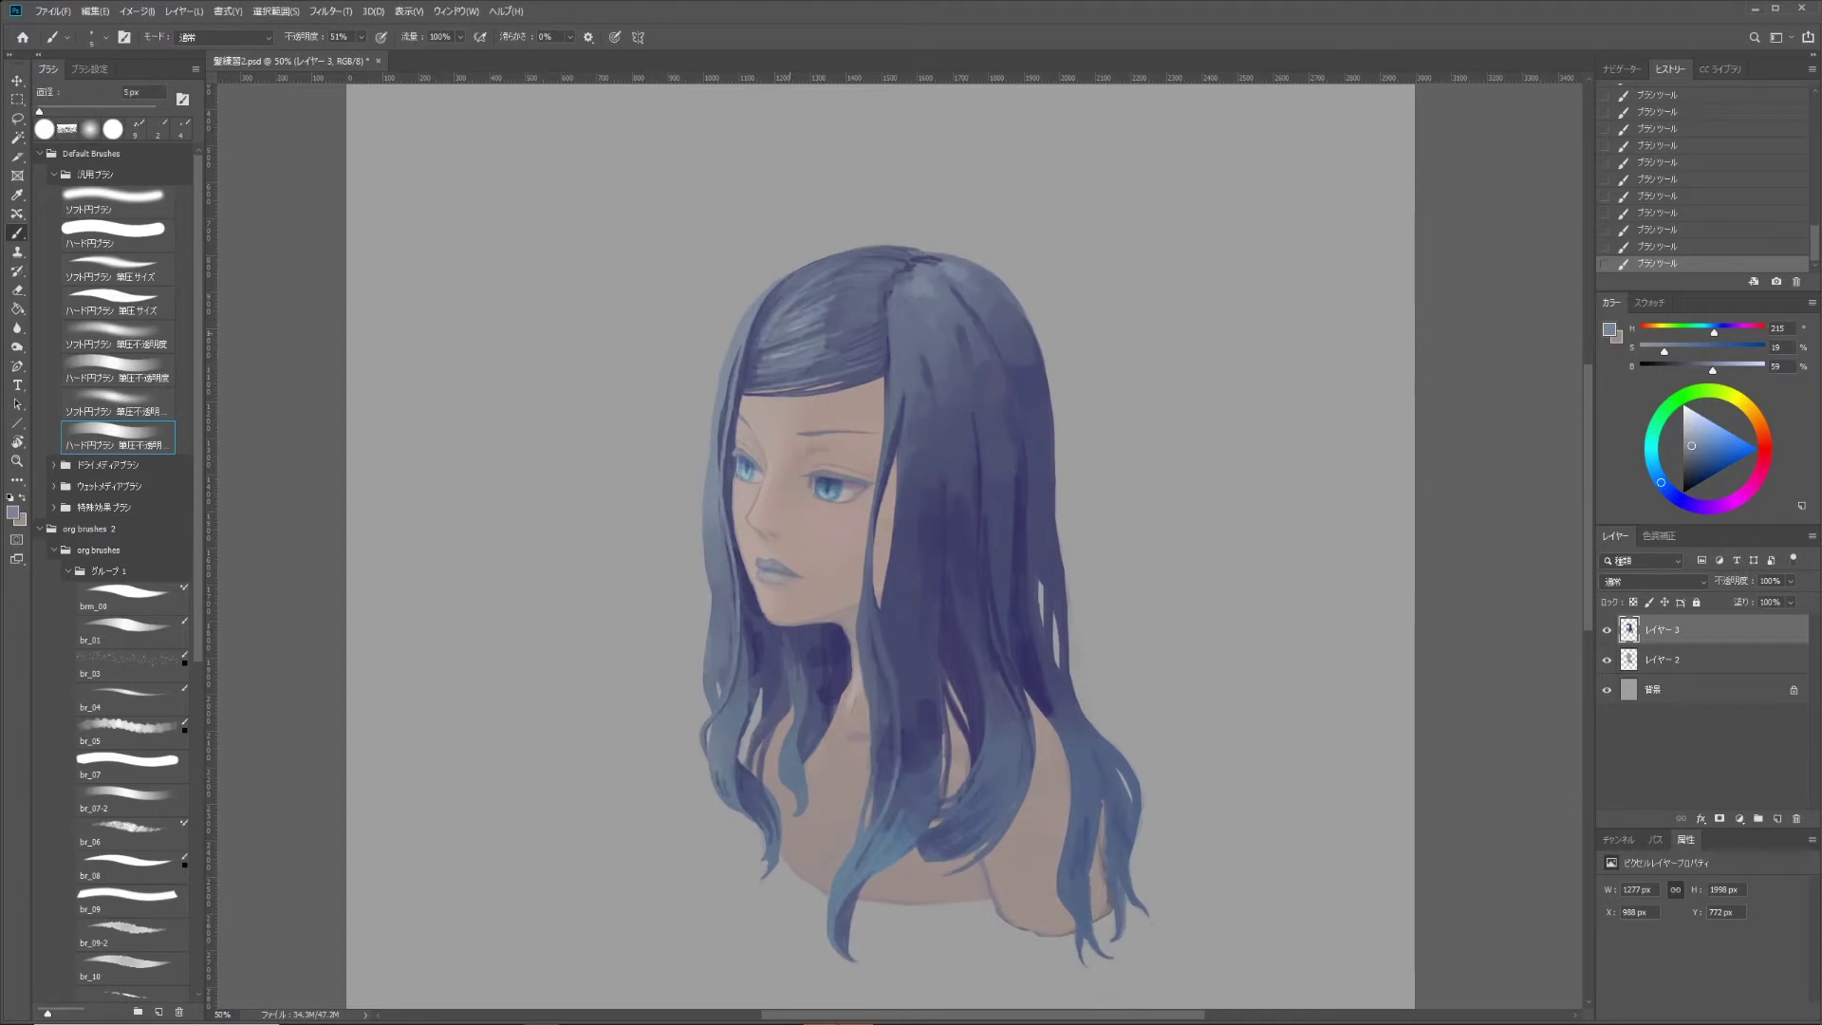
Paint a short dark strand at the crown with a fine brush, undoing a right-side stroke
alt+click(756, 358)
key(bracketleft)
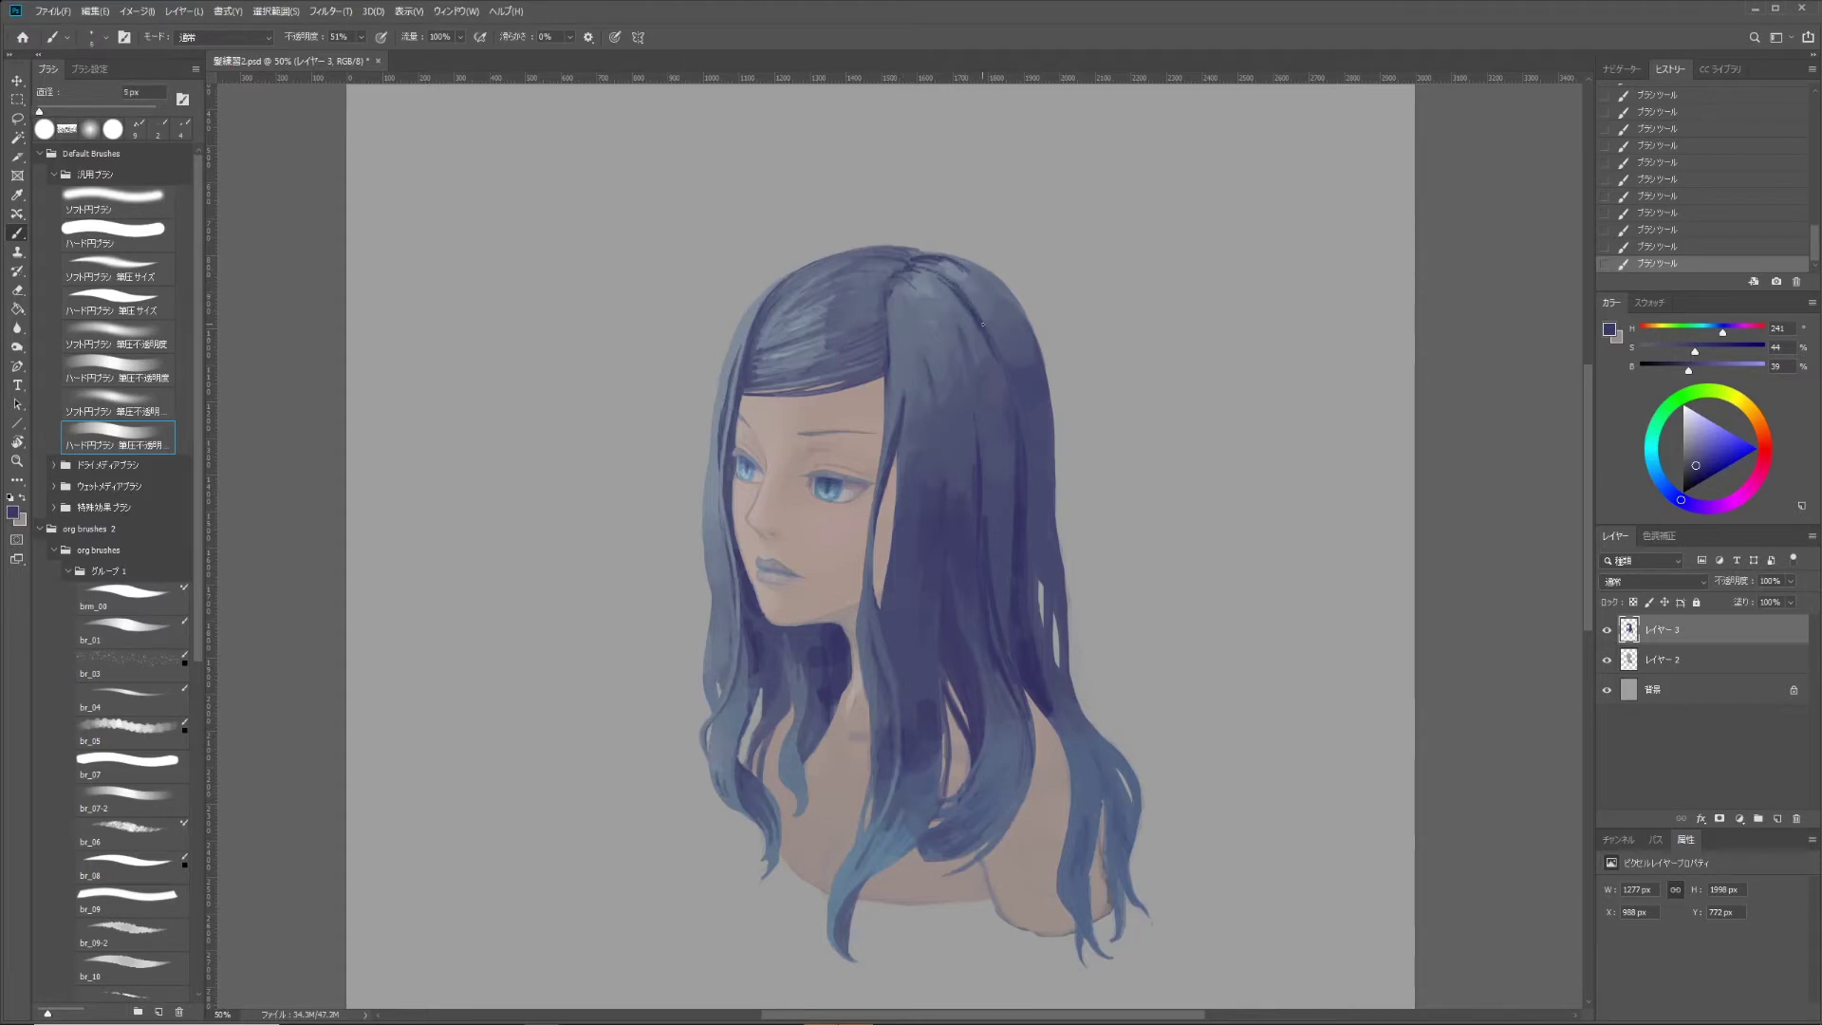
drag(903, 364, 905, 383)
alt+click(1070, 704)
alt+click(1047, 697)
mouse_move(1062, 797)
mouse_down()
mouse_move(1080, 844)
mouse_move(1089, 814)
mouse_move(1108, 834)
mouse_move(1111, 793)
mouse_up()
key(ctrl+z)
key(ctrl+z)
key(bracketleft)
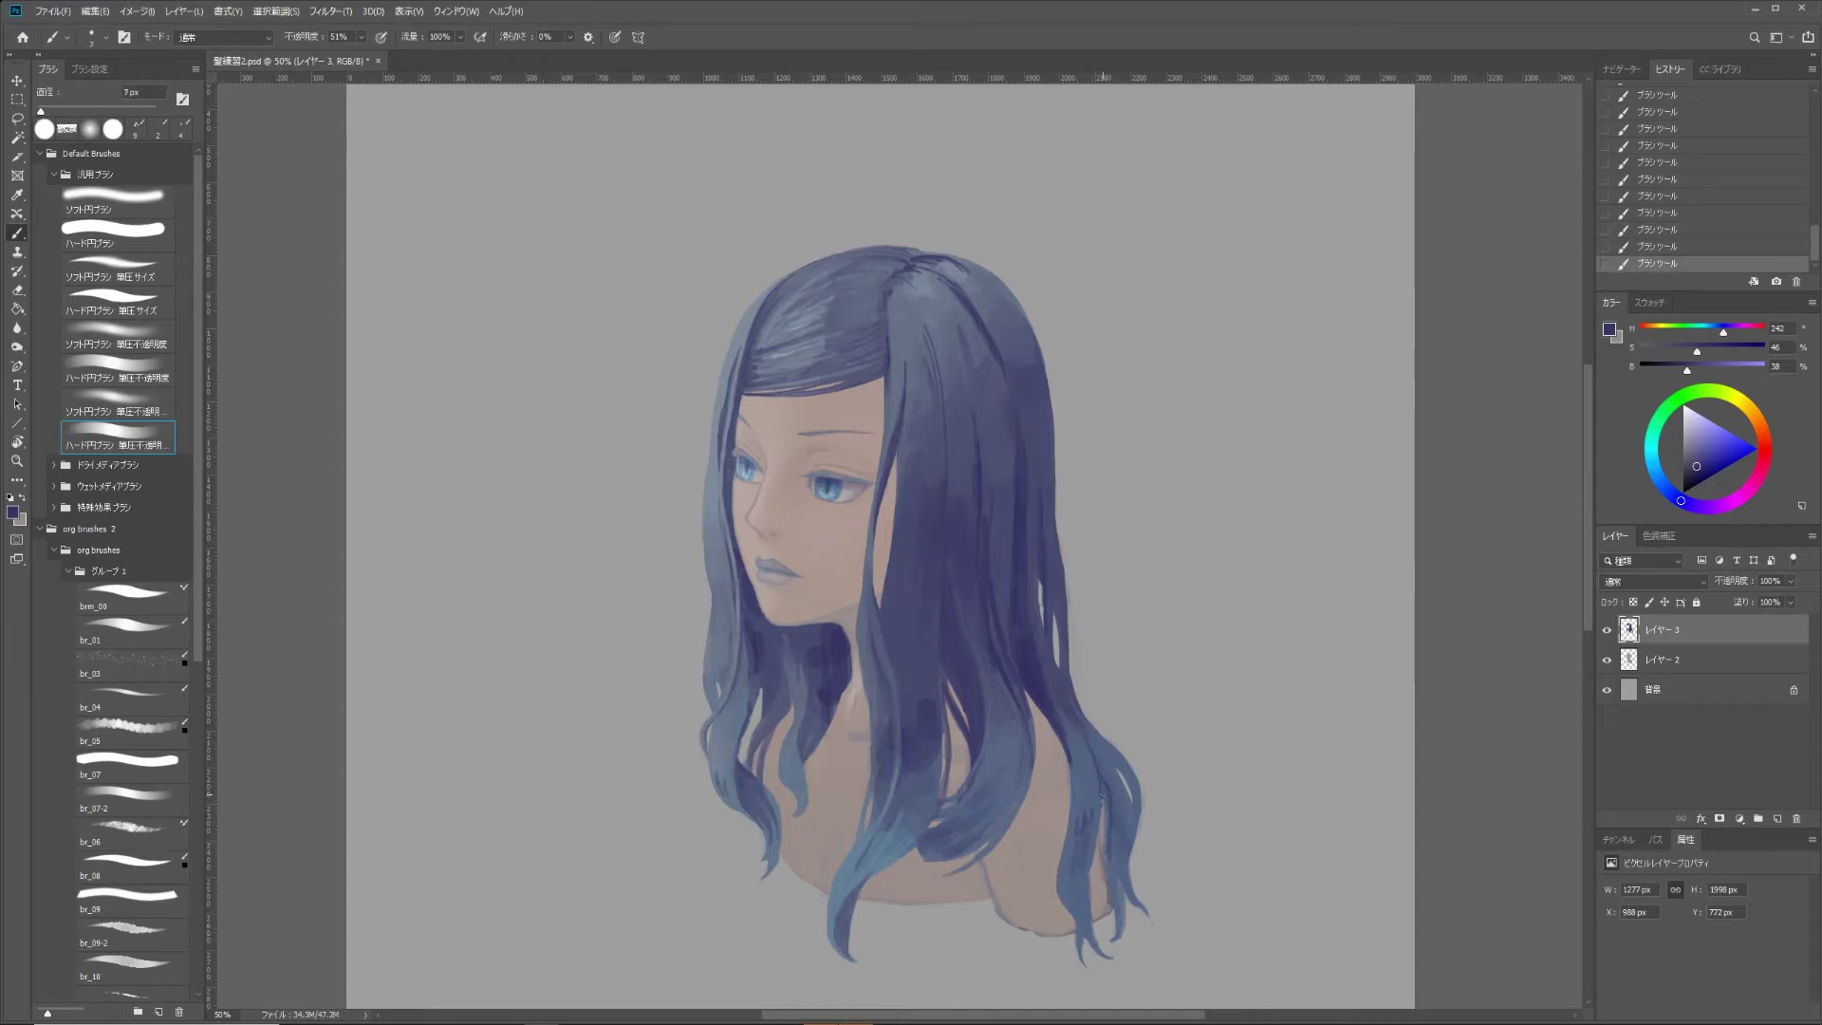
Sample light and dark hair blues and paint a short light stroke down the hair
alt+click(1111, 882)
key(bracketright)
alt+click(1118, 876)
key(bracketleft)
alt+click(984, 286)
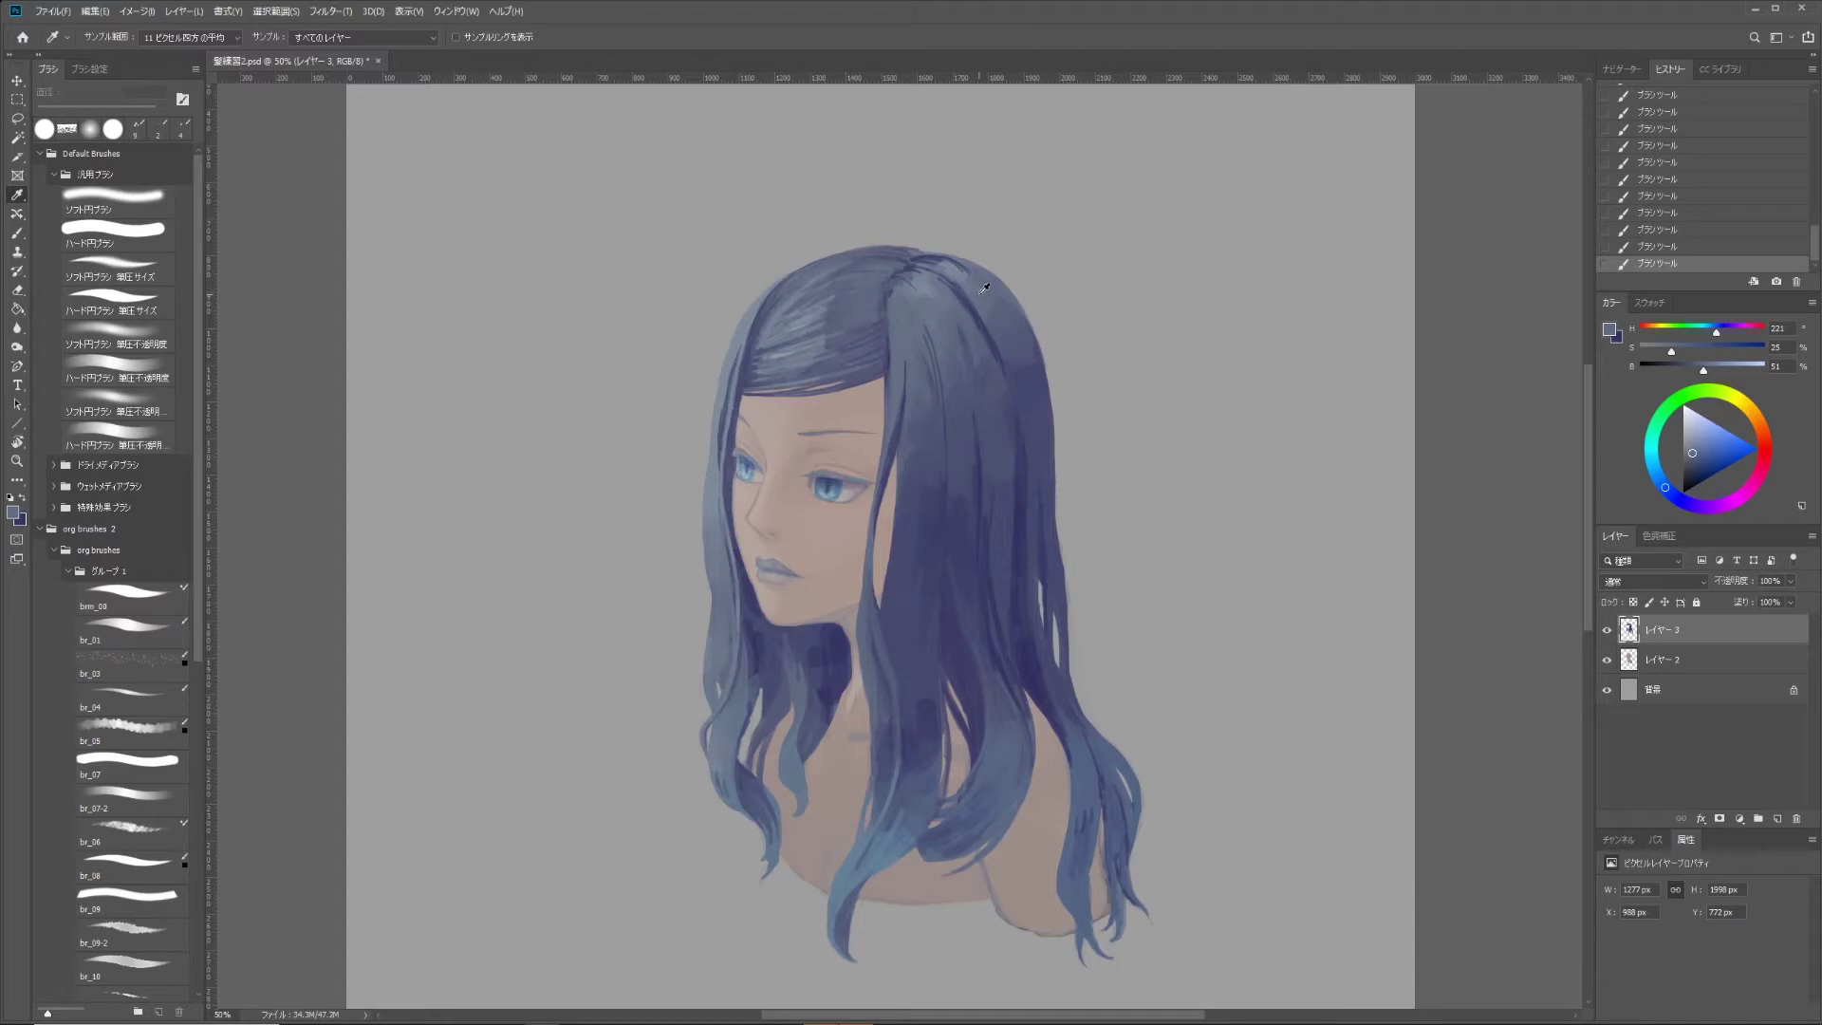
drag(916, 474, 901, 640)
key(bracketleft)
key(bracketleft)
key(bracketright)
key(bracketright)
key(bracketright)
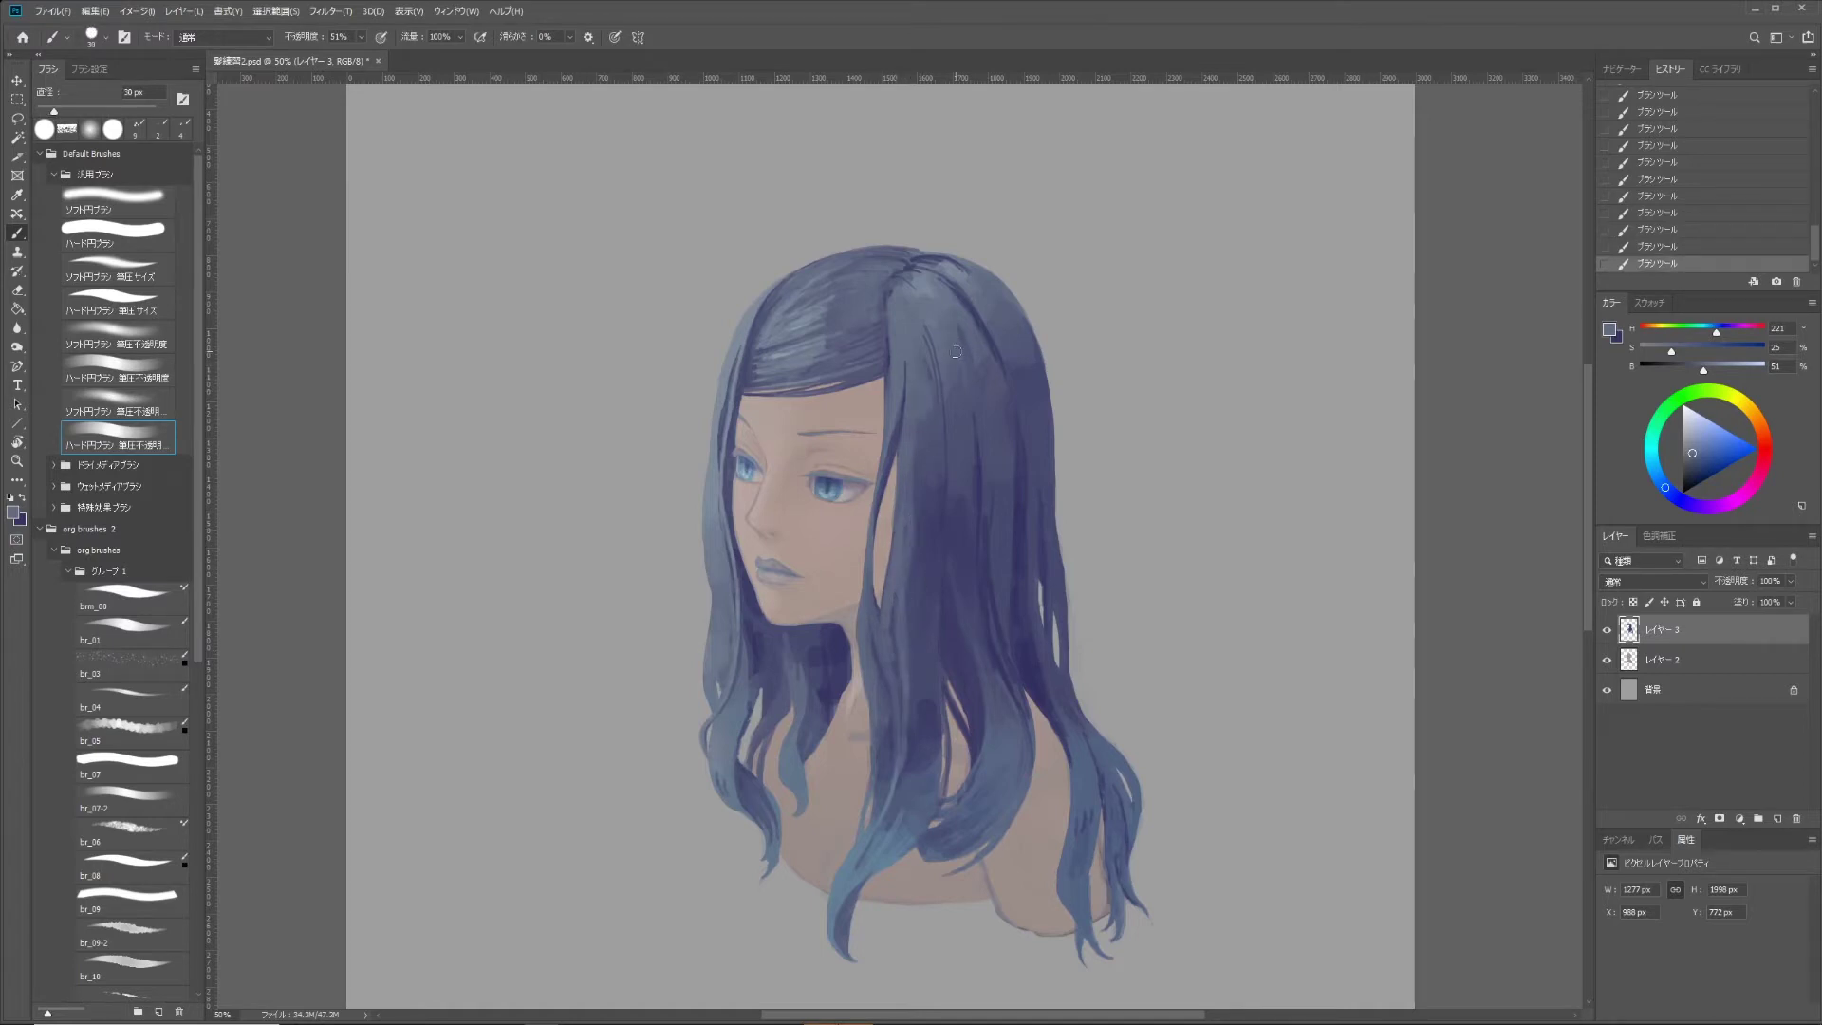
key(bracketleft)
key(bracketleft)
key(bracketleft)
key(bracketleft)
key(bracketleft)
key(bracketleft)
Sample pale, deep and mid hair blues while resizing the brush for fine highlights
alt+click(911, 265)
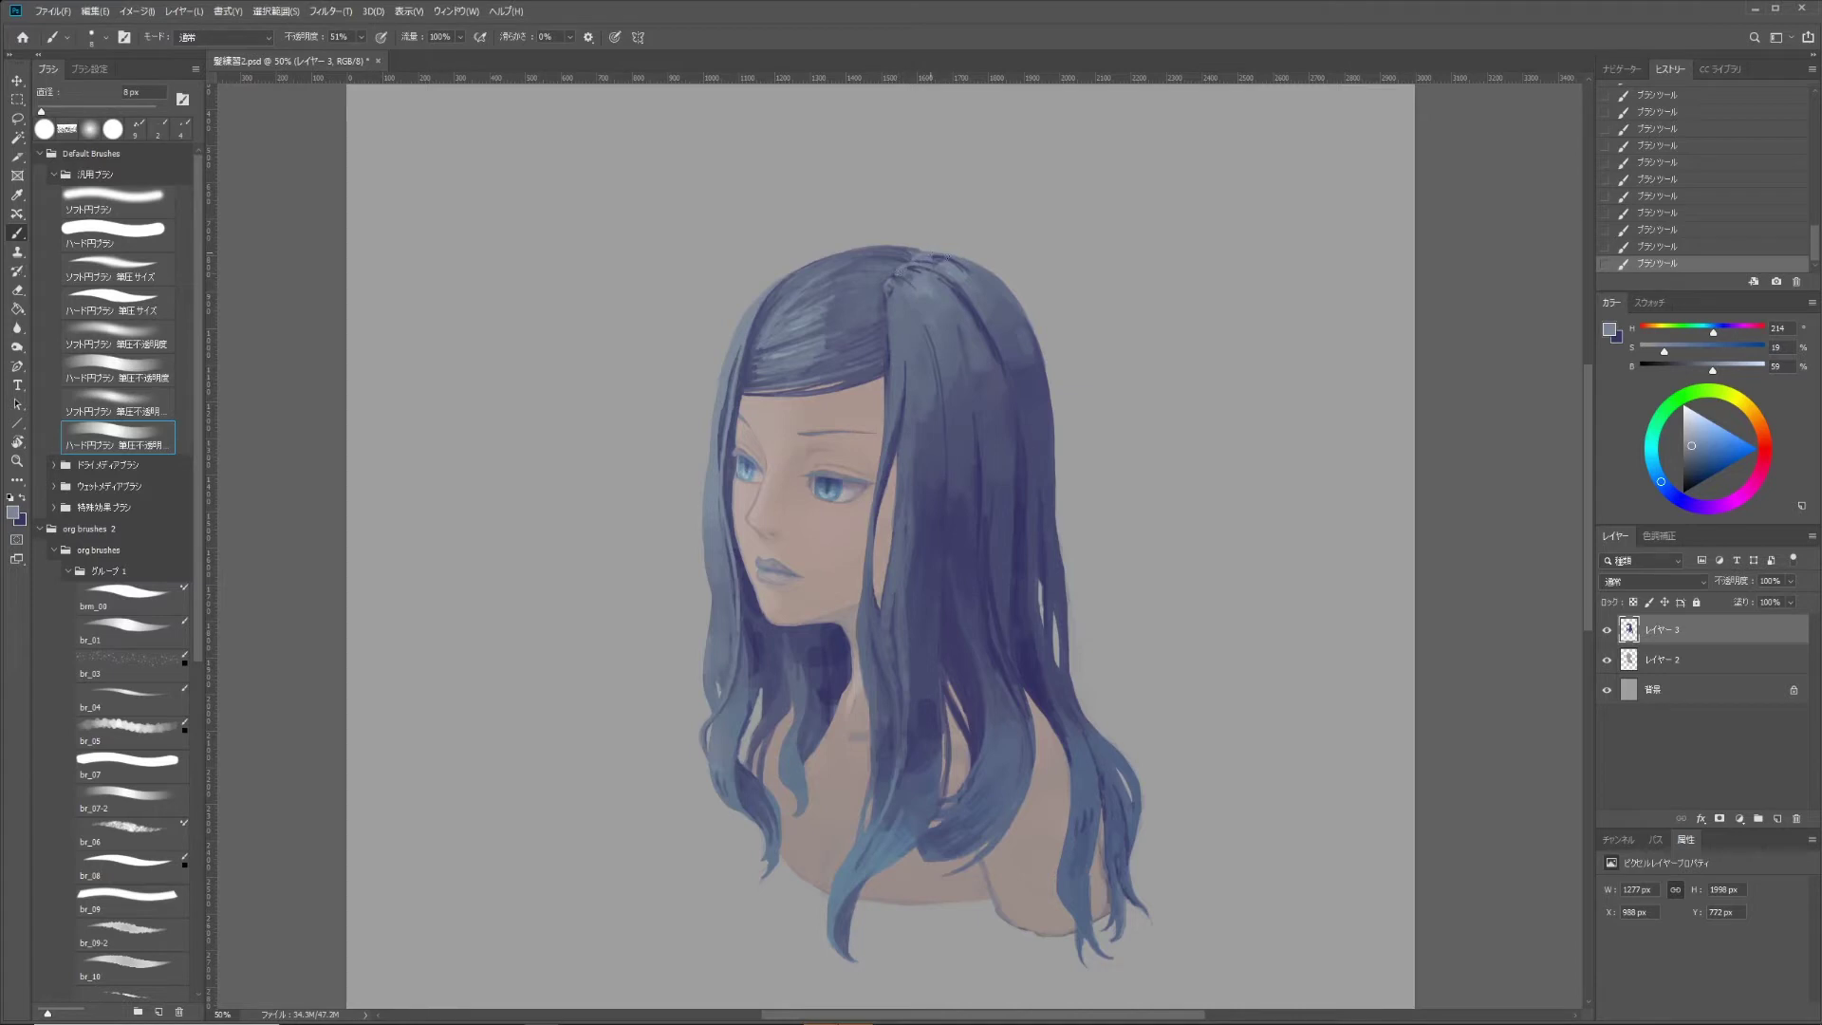
alt+click(925, 457)
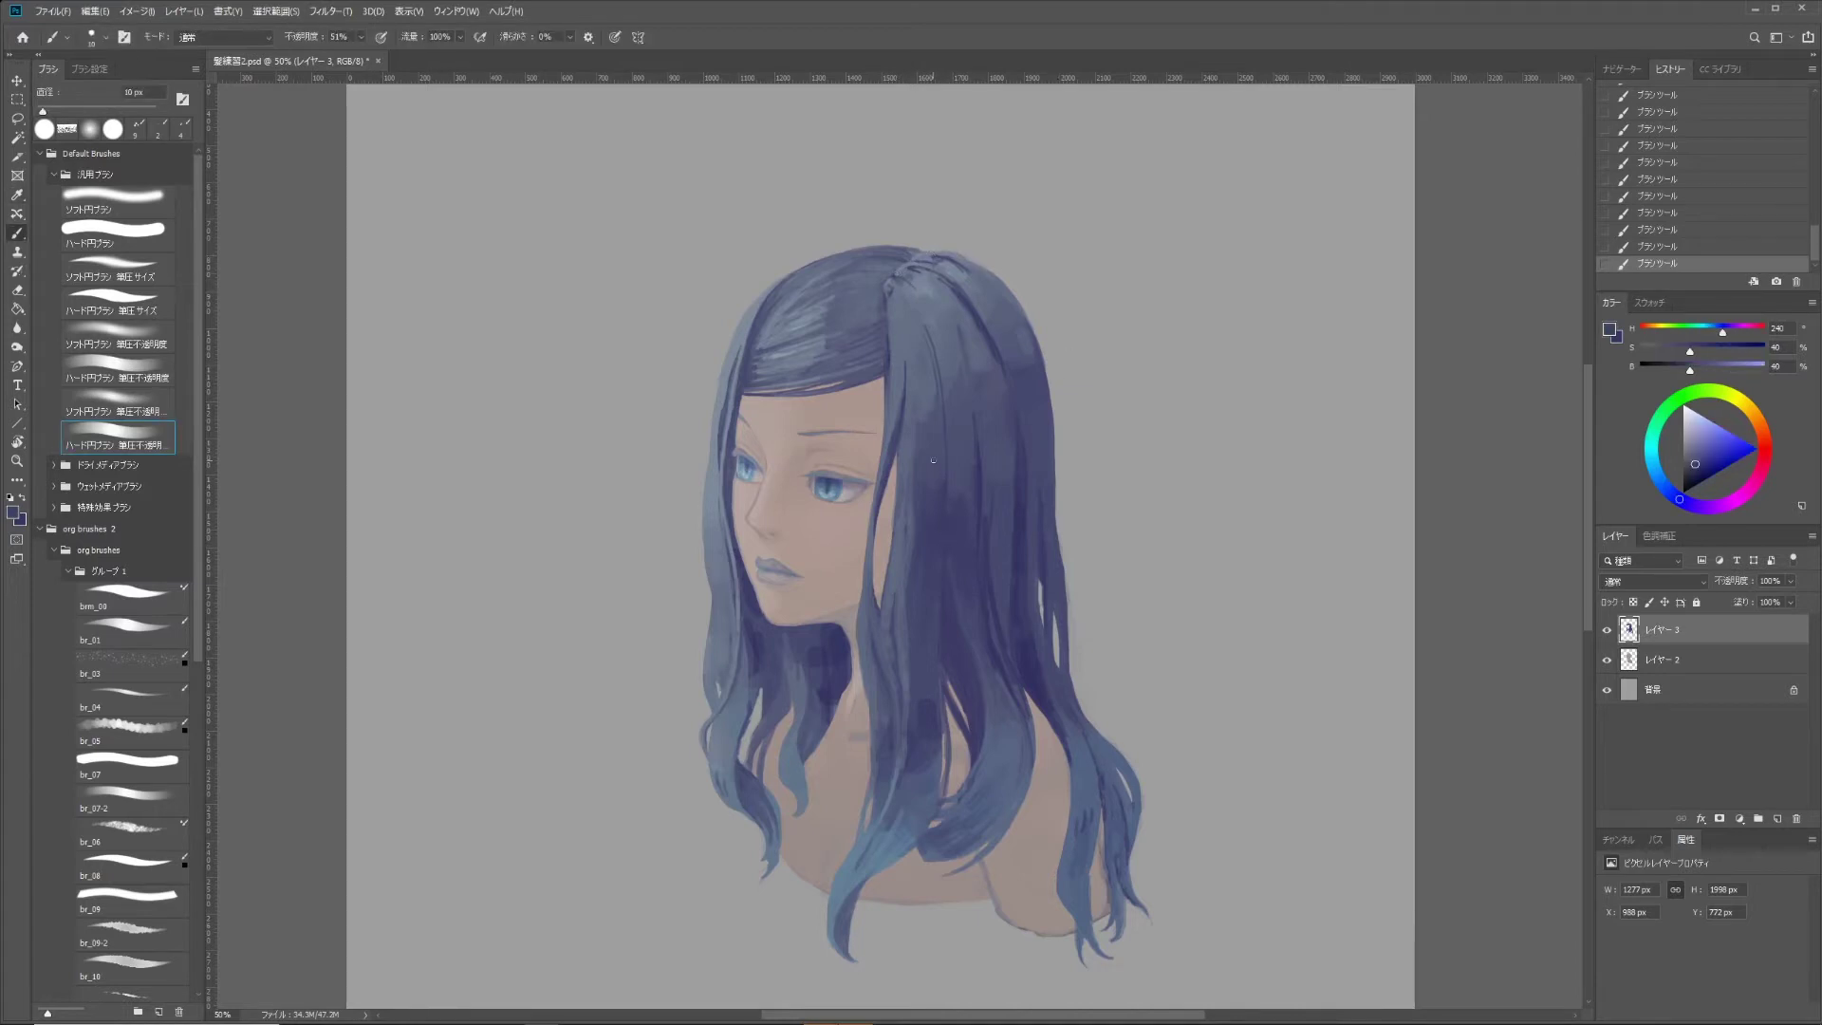
key(bracketright)
key(bracketleft)
key(bracketright)
key(bracketright)
key(bracketright)
key(bracketright)
key(bracketright)
key(bracketright)
key(bracketleft)
key(bracketleft)
key(bracketleft)
key(bracketleft)
key(bracketleft)
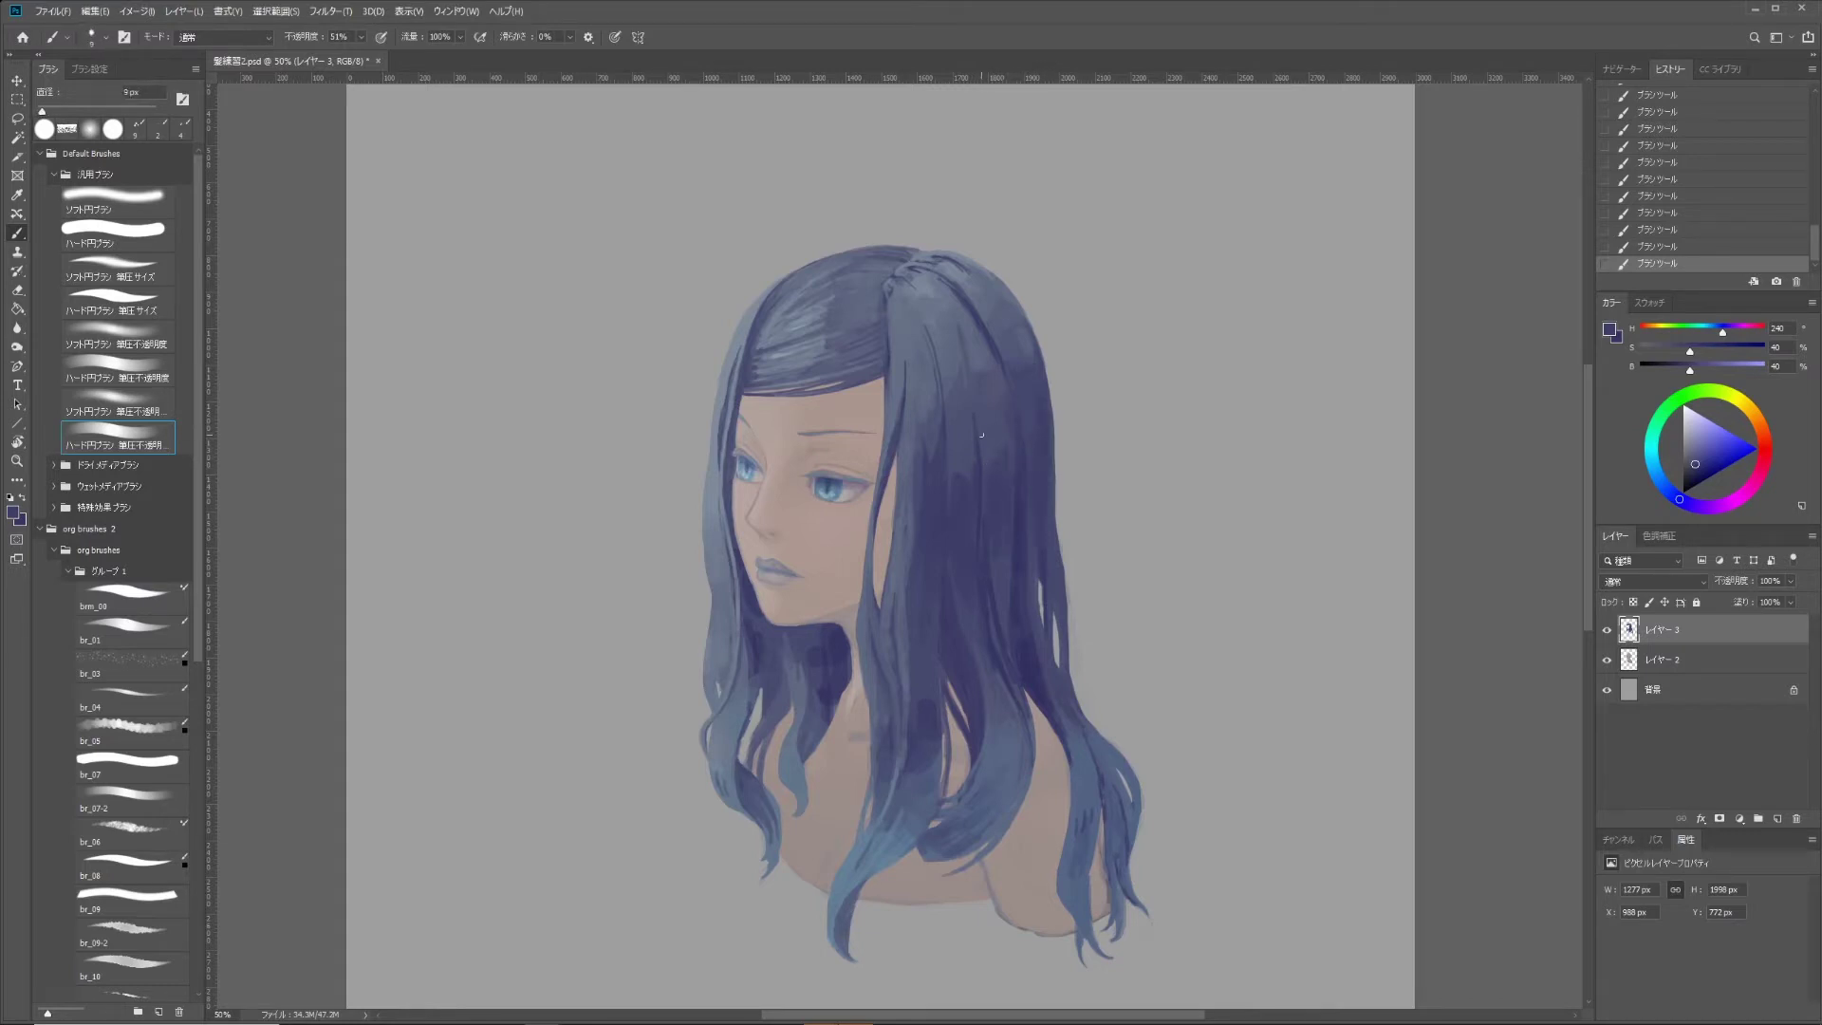
key(bracketleft)
key(bracketleft)
key(bracketright)
key(bracketright)
key(bracketleft)
key(bracketleft)
alt+click(1000, 438)
key(bracketleft)
key(bracketleft)
key(bracketleft)
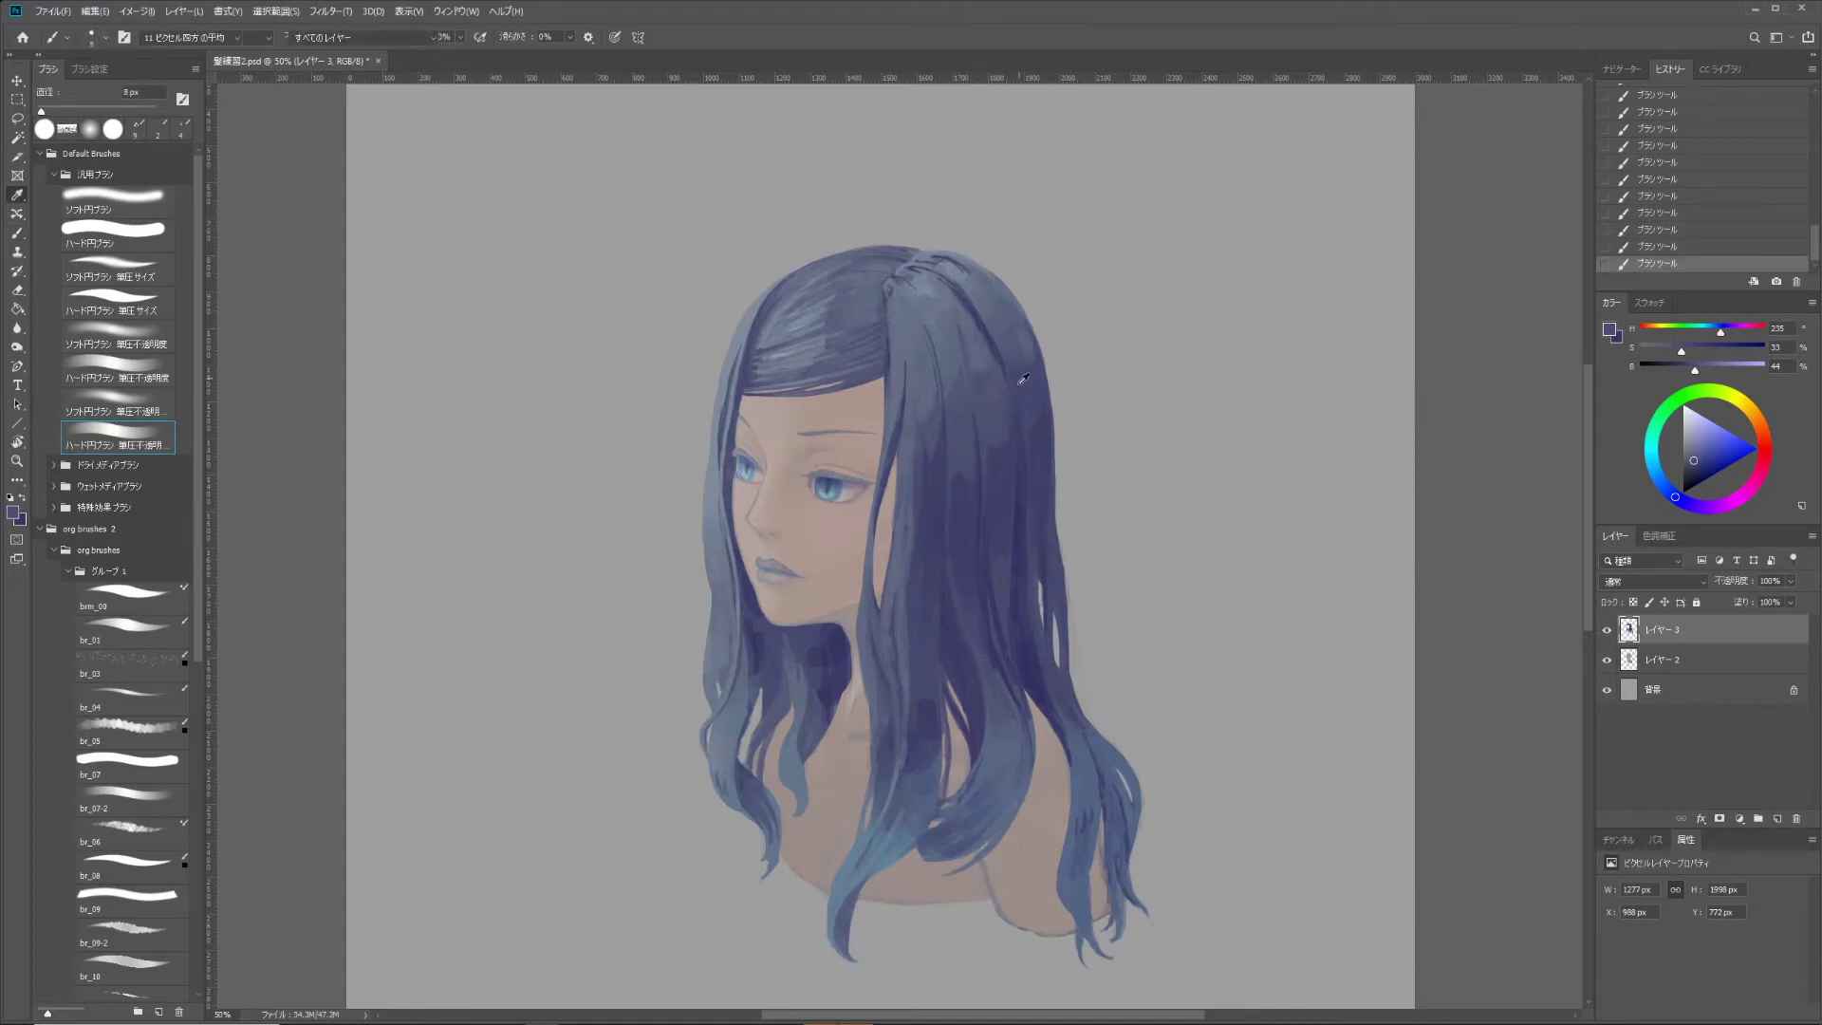
Sample lighter and mid hair blues while tuning brush size, undoing and redoing one stroke
alt+click(983, 374)
alt+click(972, 316)
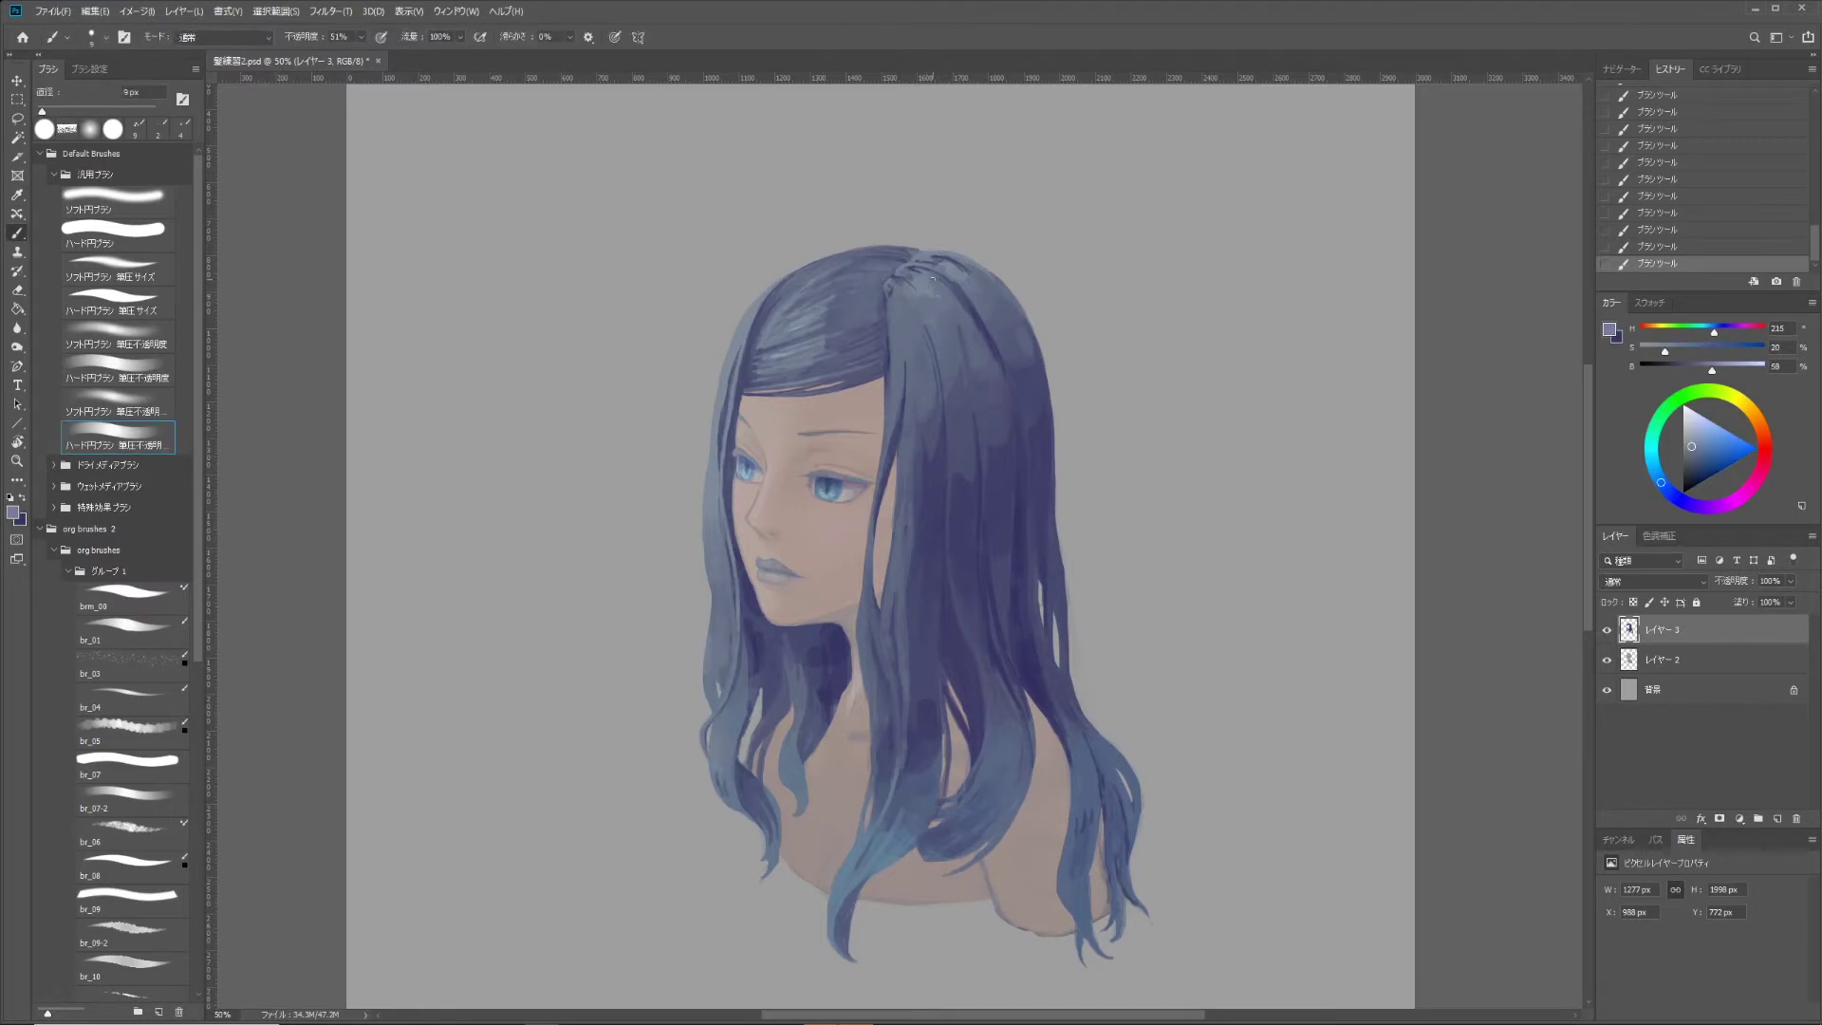
key(bracketright)
key(bracketright)
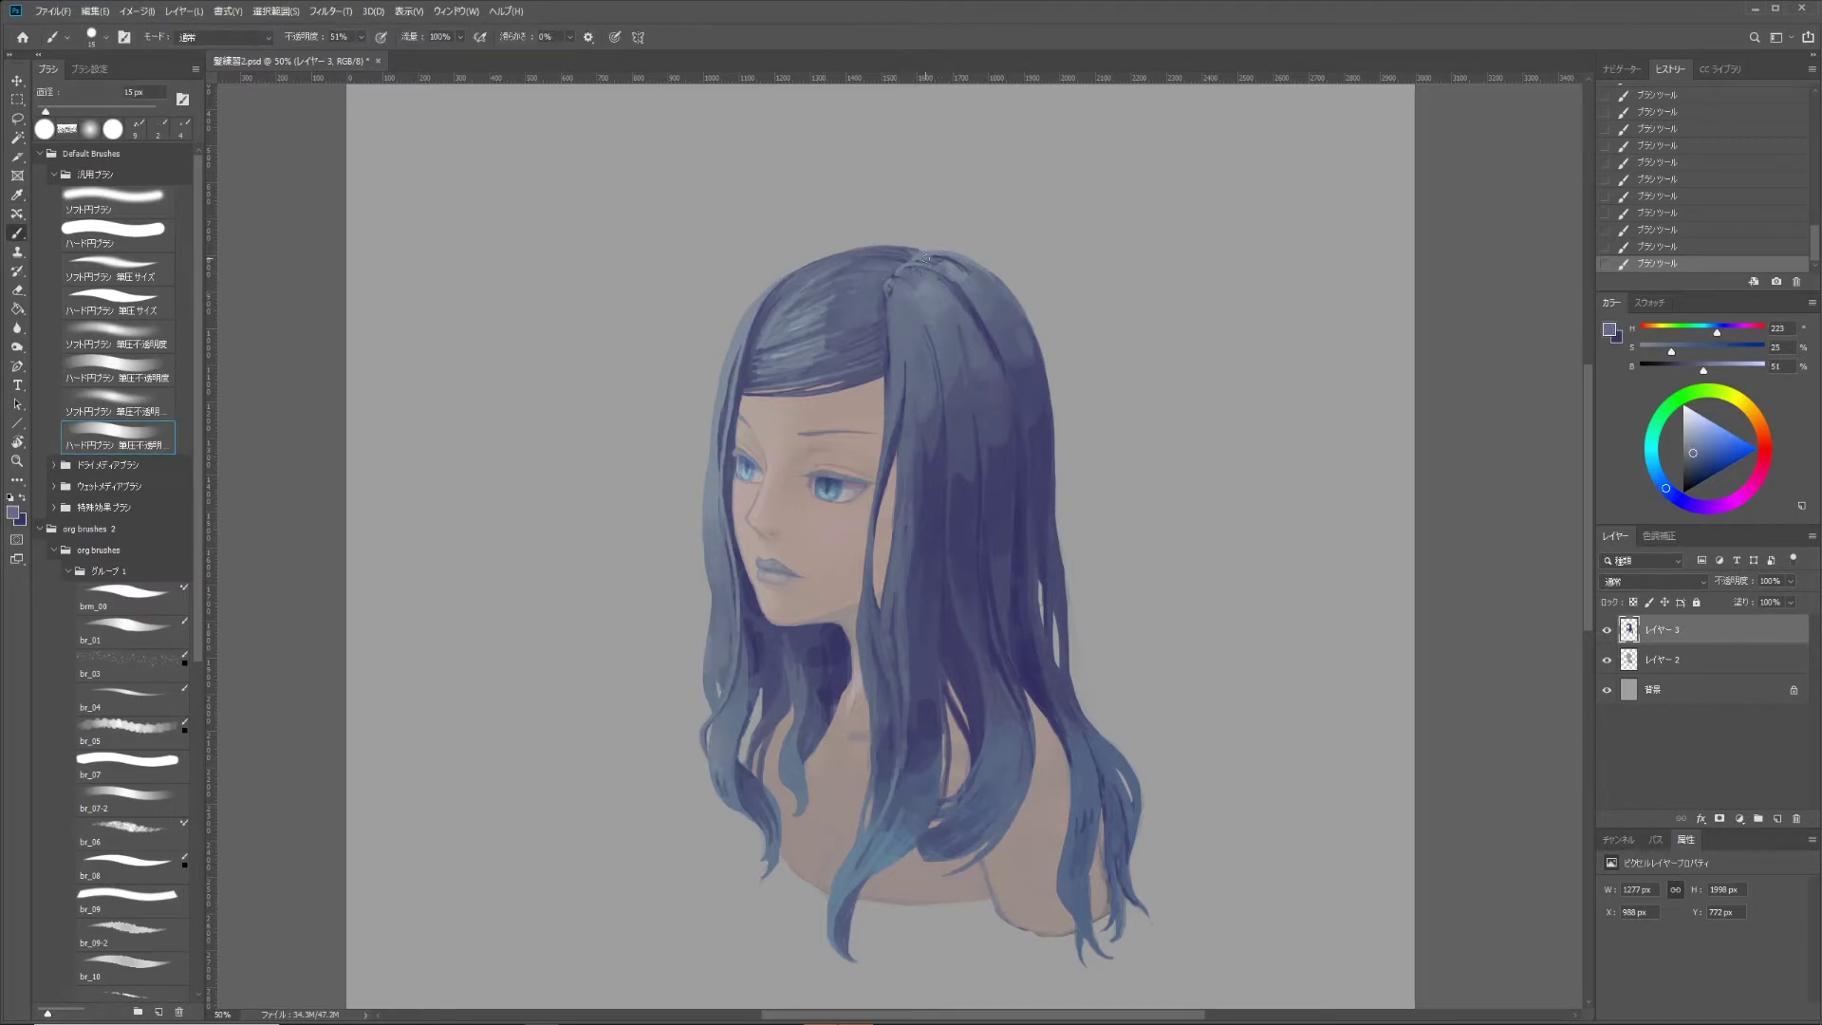
key(bracketleft)
key(bracketleft)
key(bracketright)
key(bracketright)
alt+click(894, 305)
key(bracketright)
key(bracketright)
key(bracketright)
key(ctrl+z)
key(ctrl+shift+z)
key(bracketleft)
key(bracketleft)
alt+click(892, 287)
alt+click(924, 278)
key(bracketright)
key(bracketright)
key(bracketright)
key(bracketleft)
key(bracketleft)
key(bracketleft)
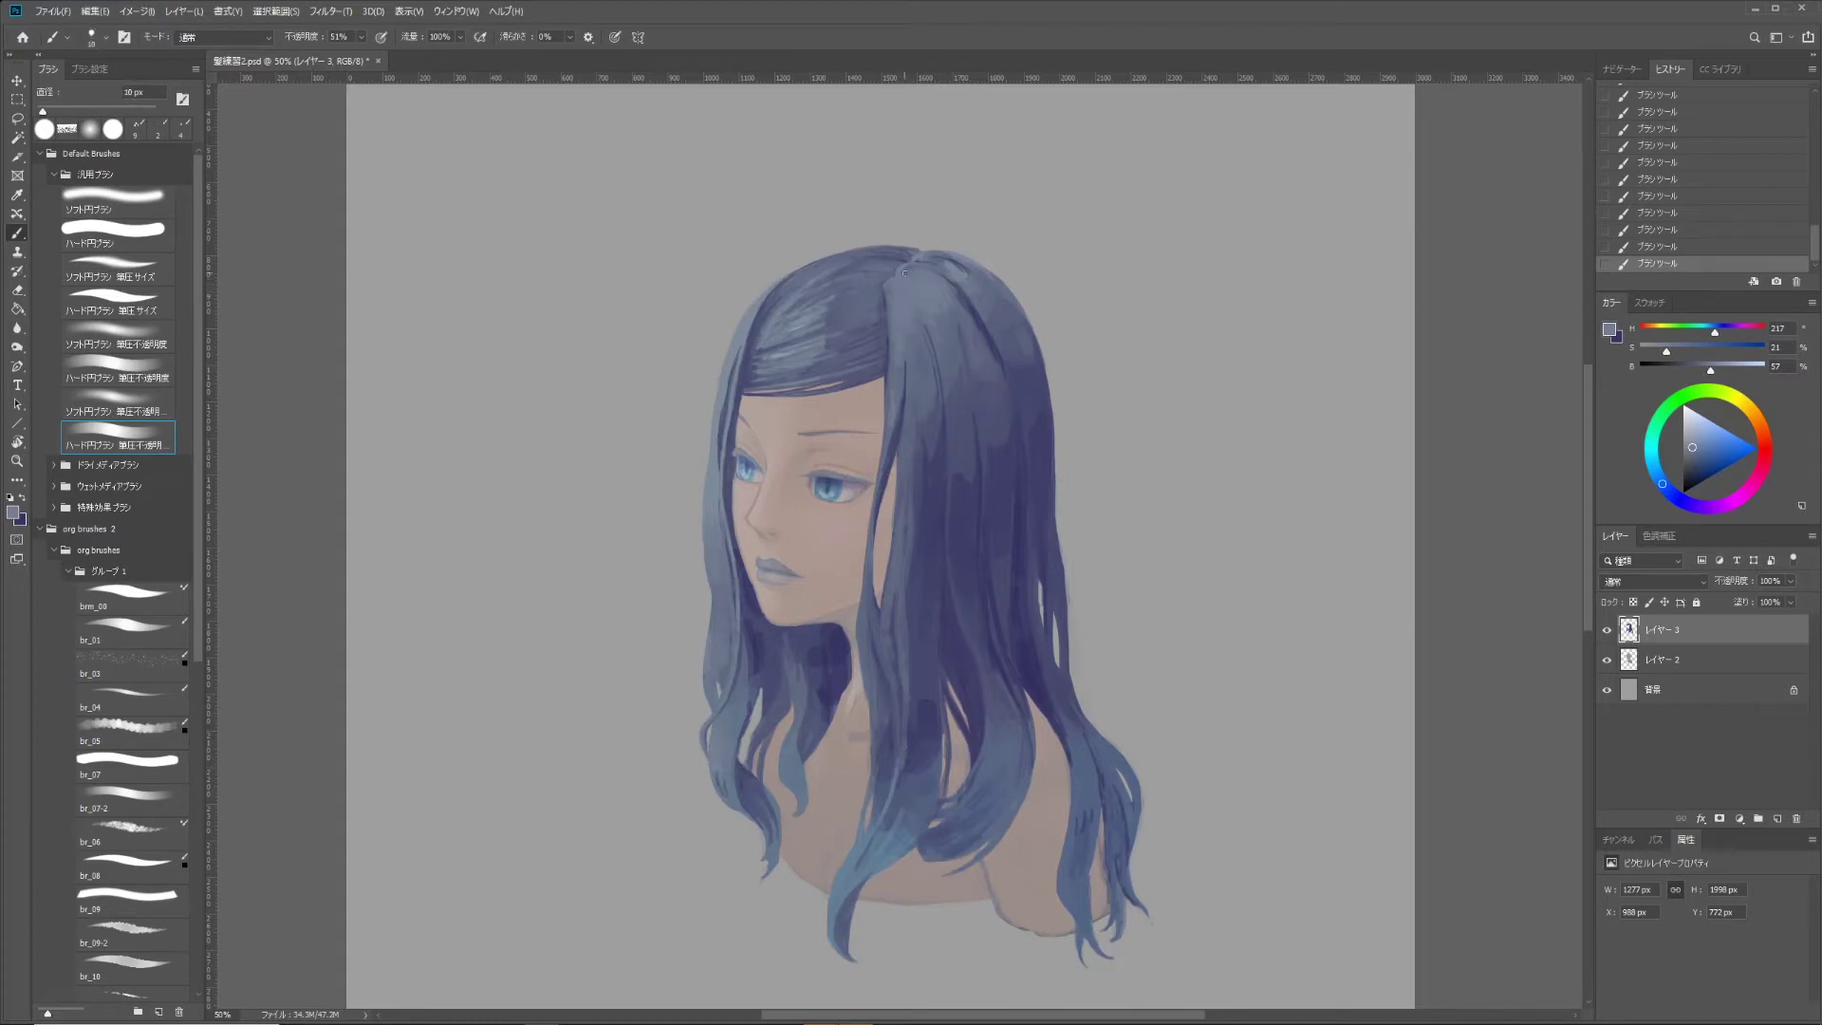
key(bracketleft)
key(bracketleft)
key(bracketleft)
Sample darker blue-purple and mid tones across the right-side hair, resizing the brush
alt+click(910, 261)
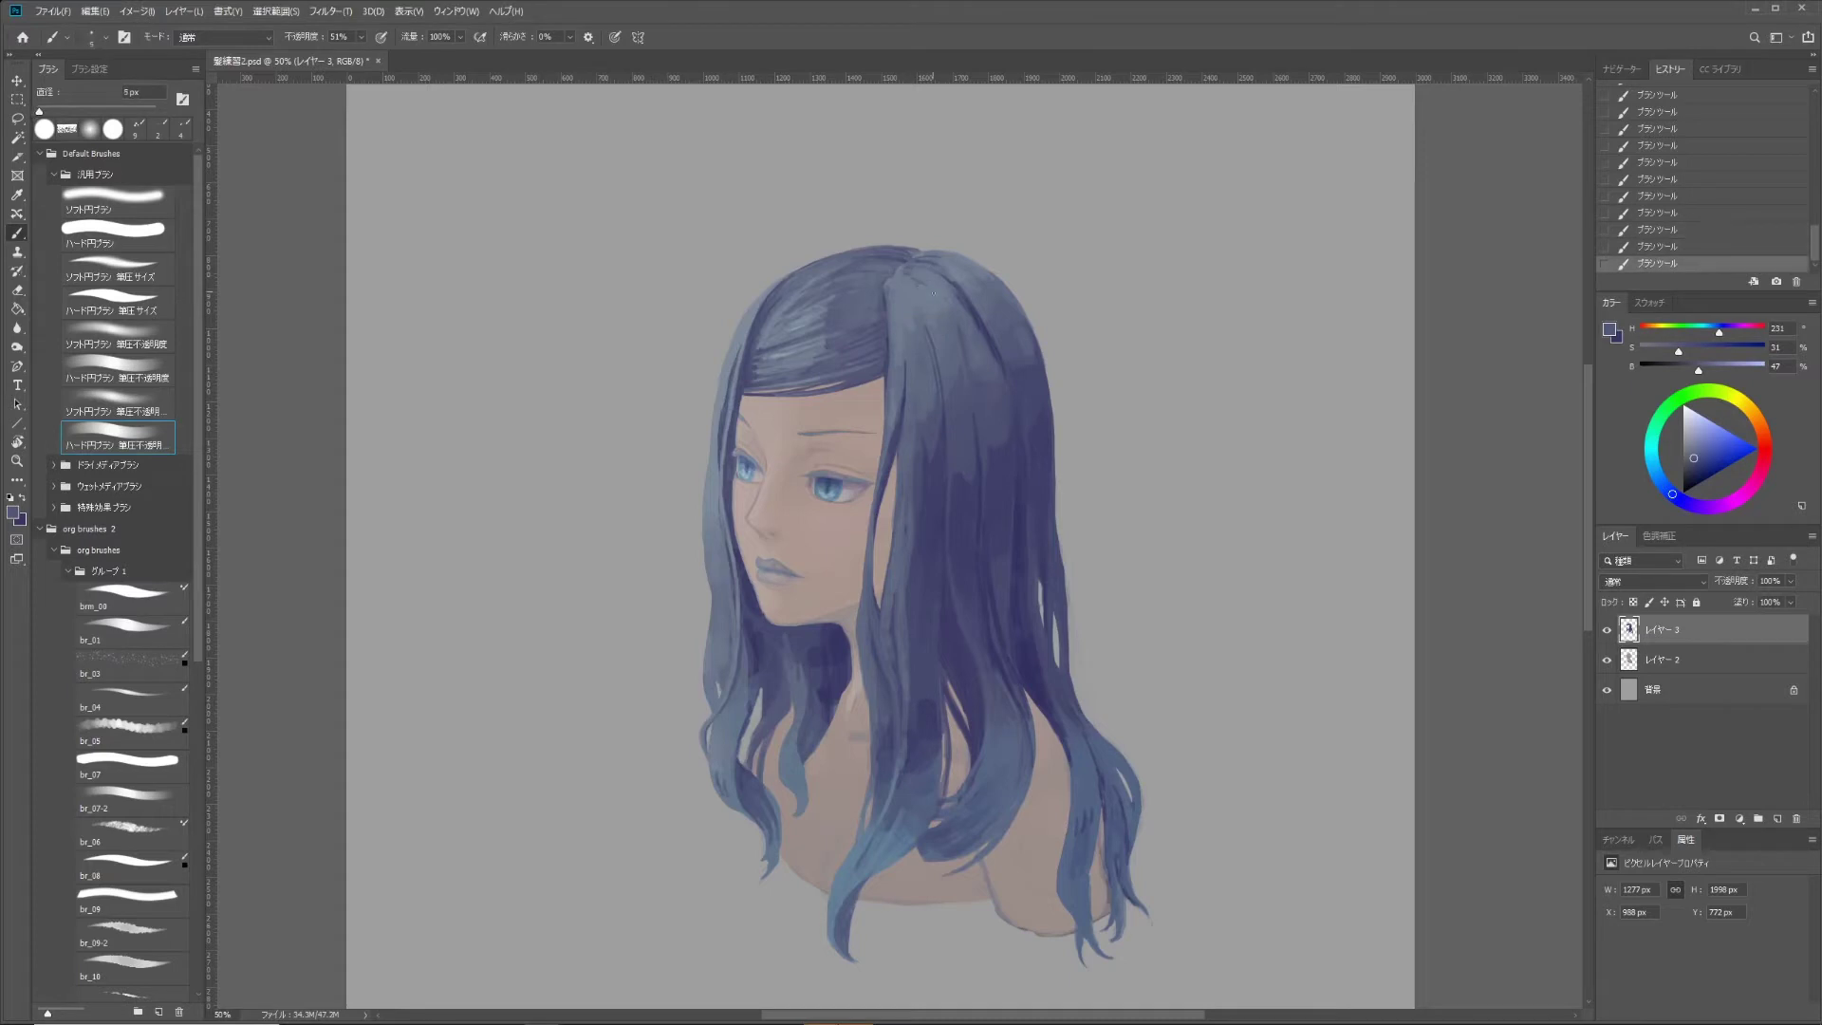
alt+click(962, 273)
alt+click(975, 313)
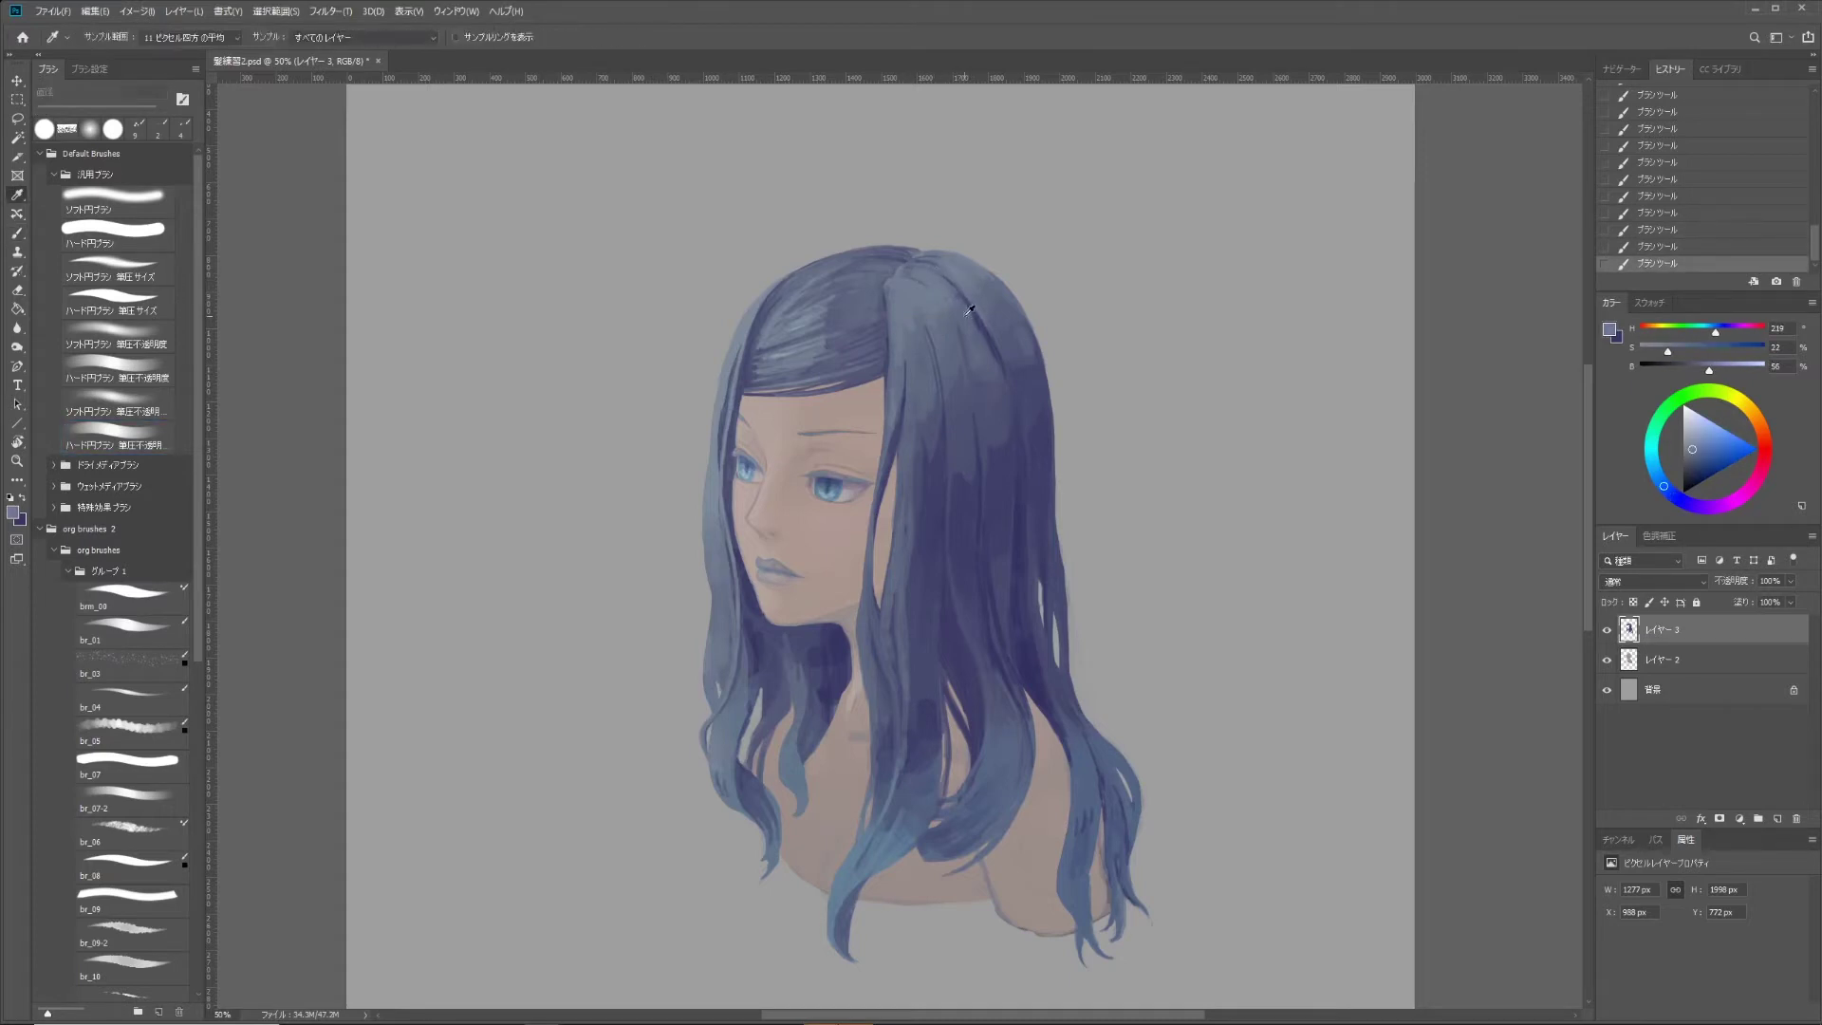
alt+click(986, 276)
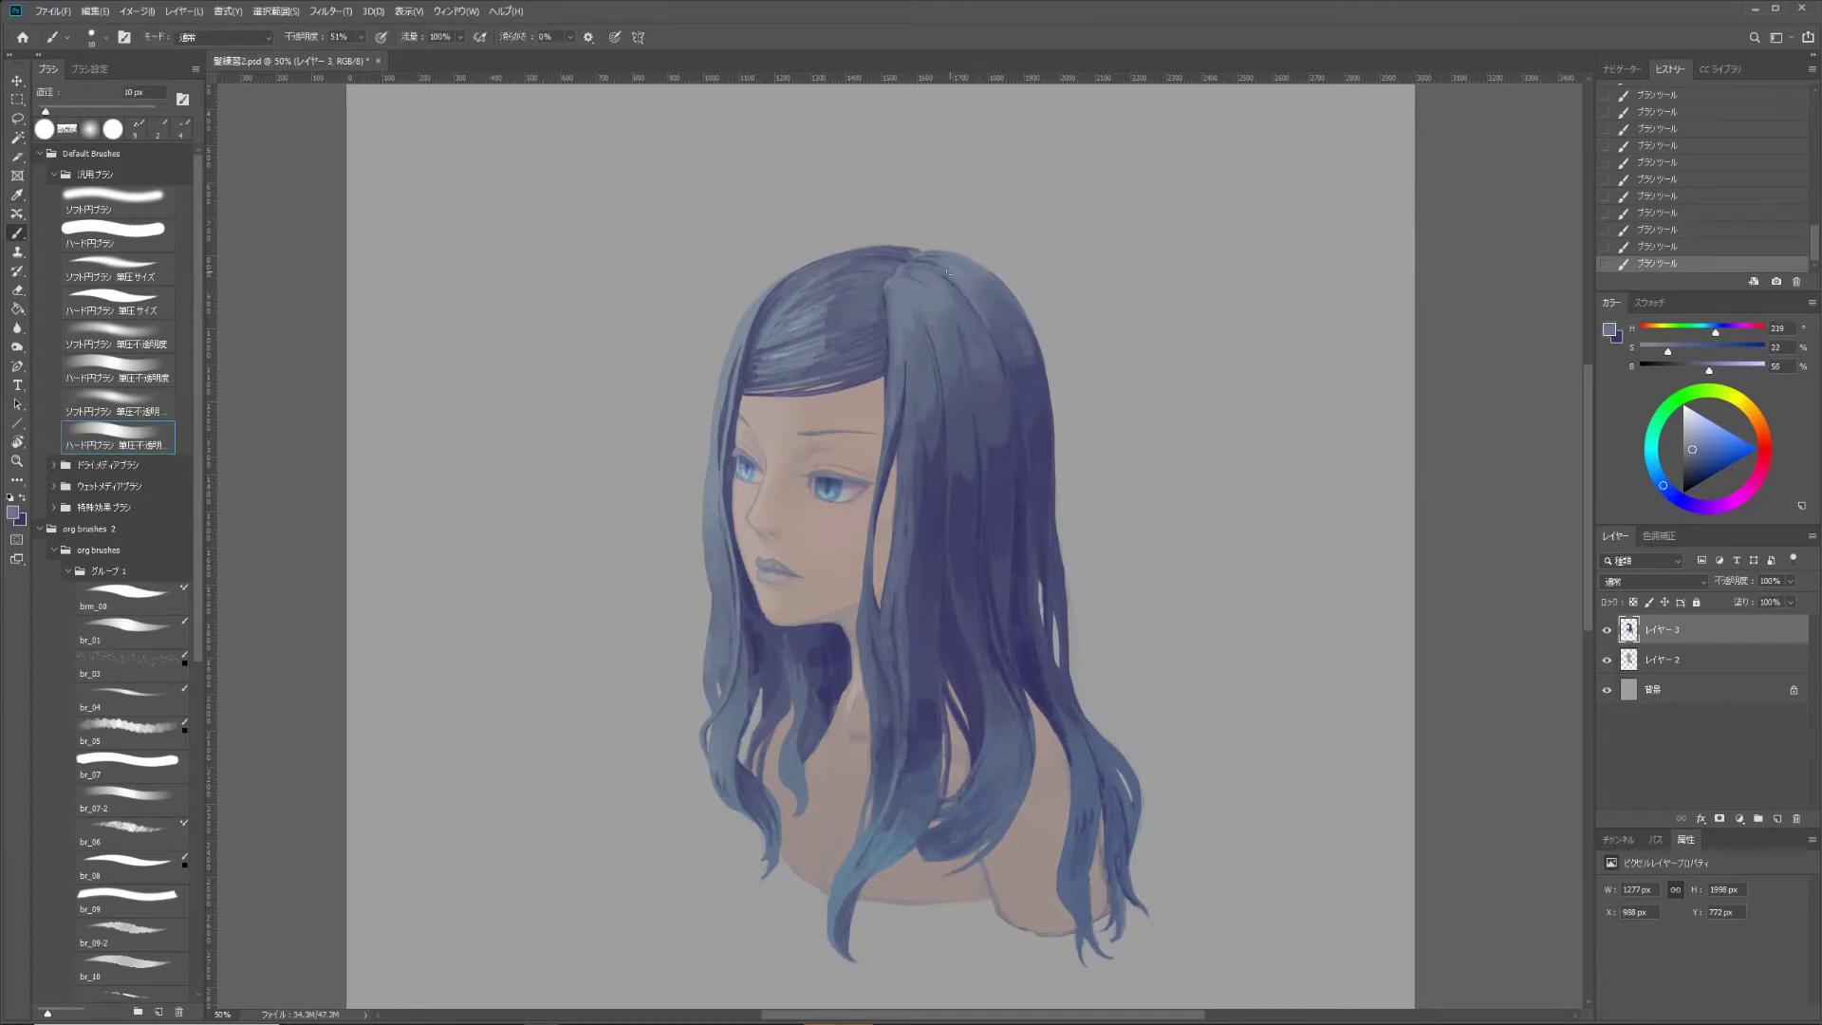
key(bracketright)
key(bracketright)
key(bracketright)
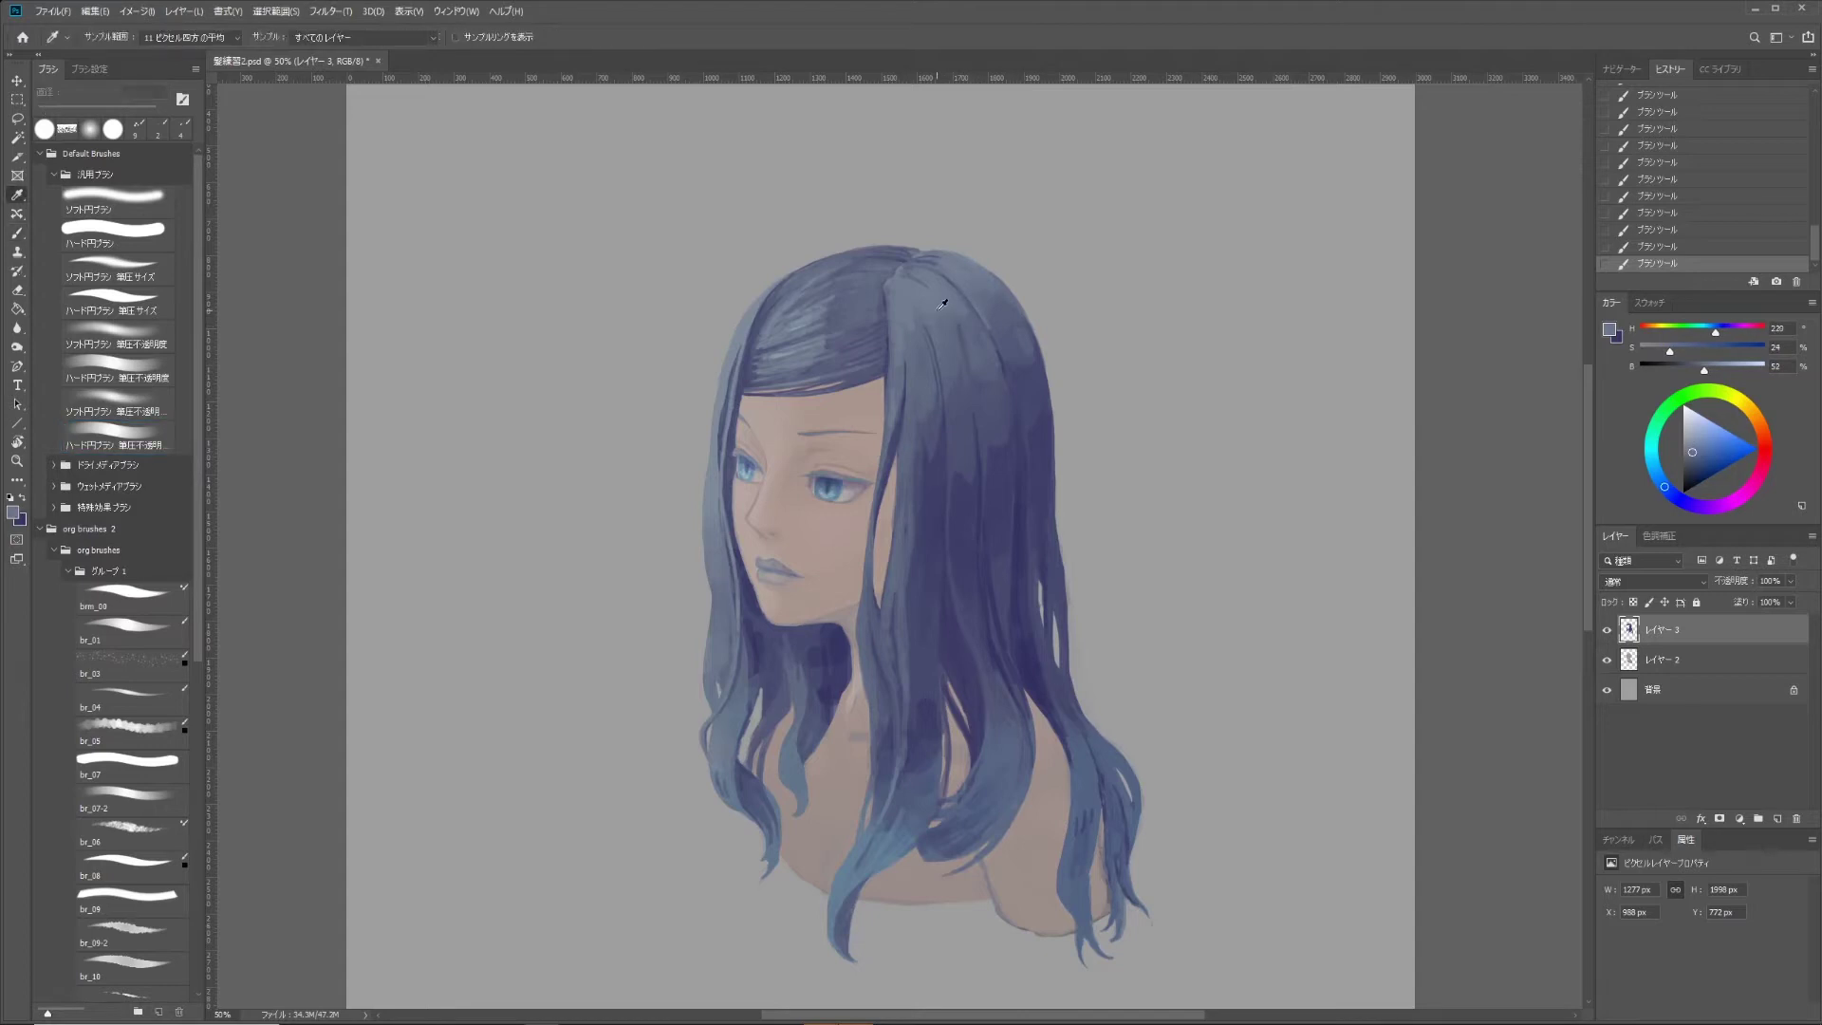
alt+click(969, 312)
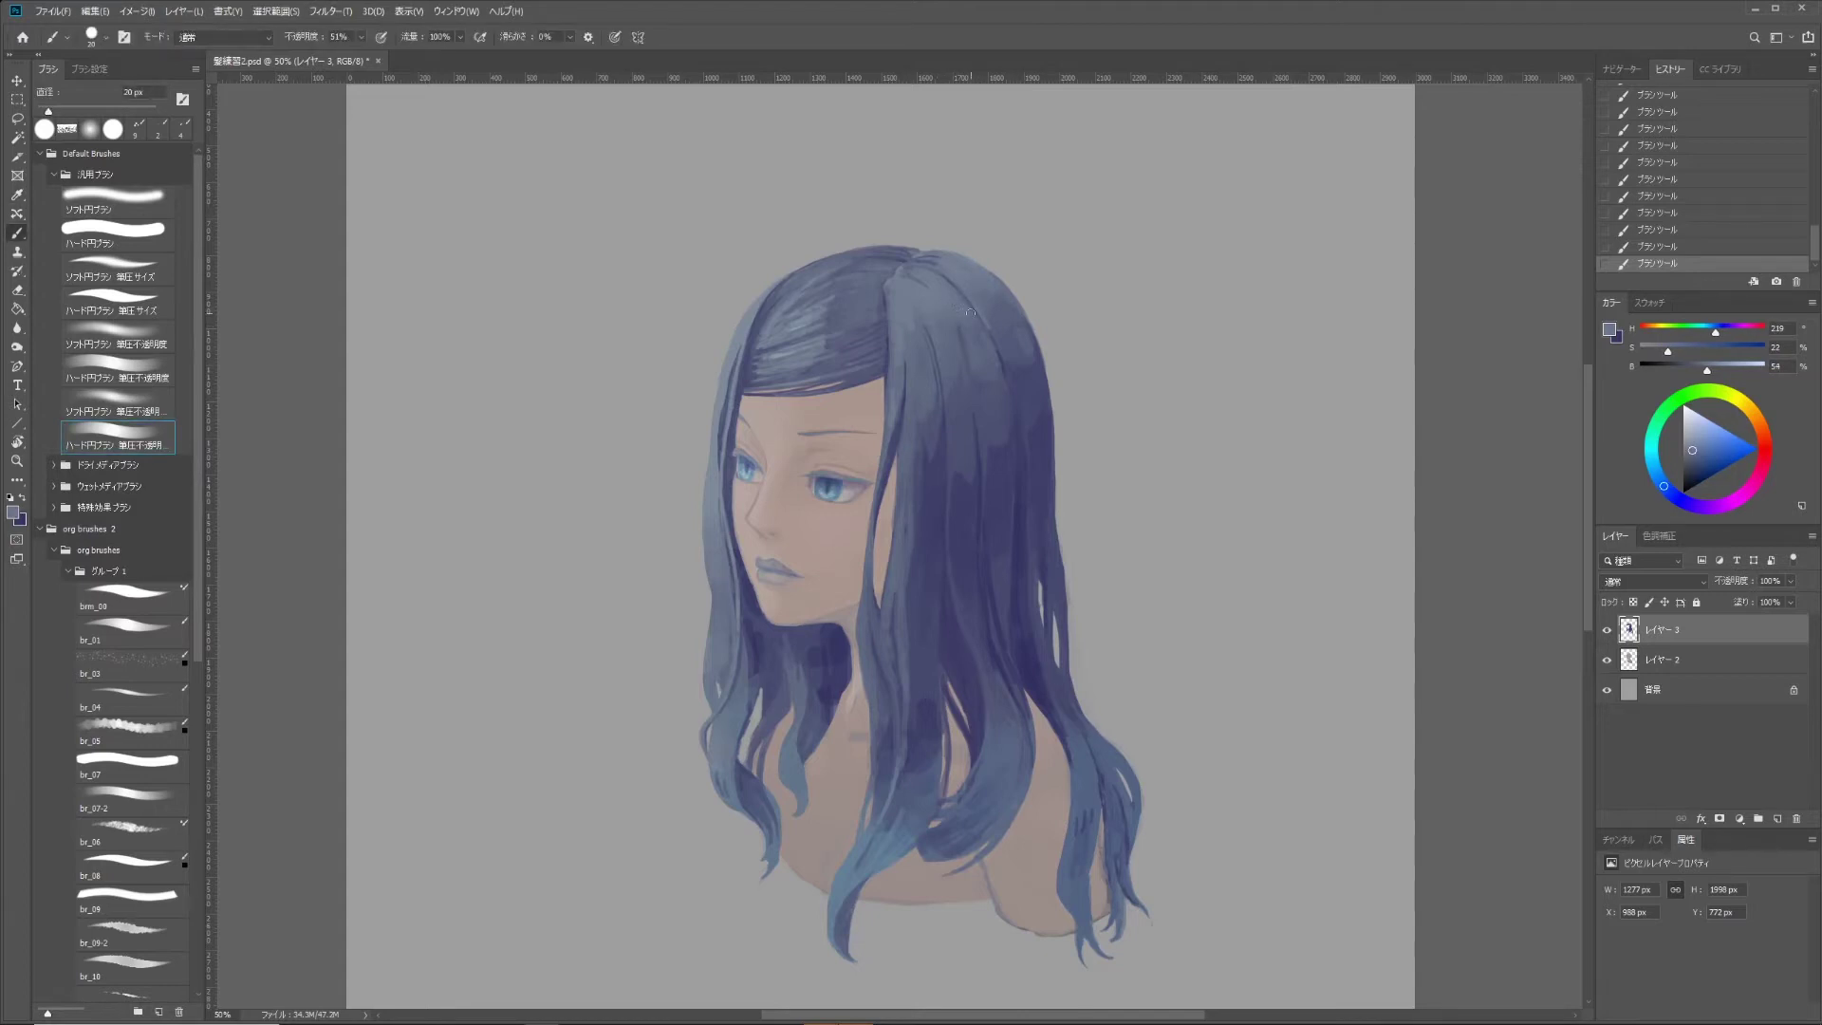
alt+click(914, 387)
alt+click(897, 350)
key(bracketleft)
key(bracketleft)
key(bracketleft)
Sample violet-blue and the darkest blue-purple tones, shrinking the brush to a thin line
alt+click(932, 385)
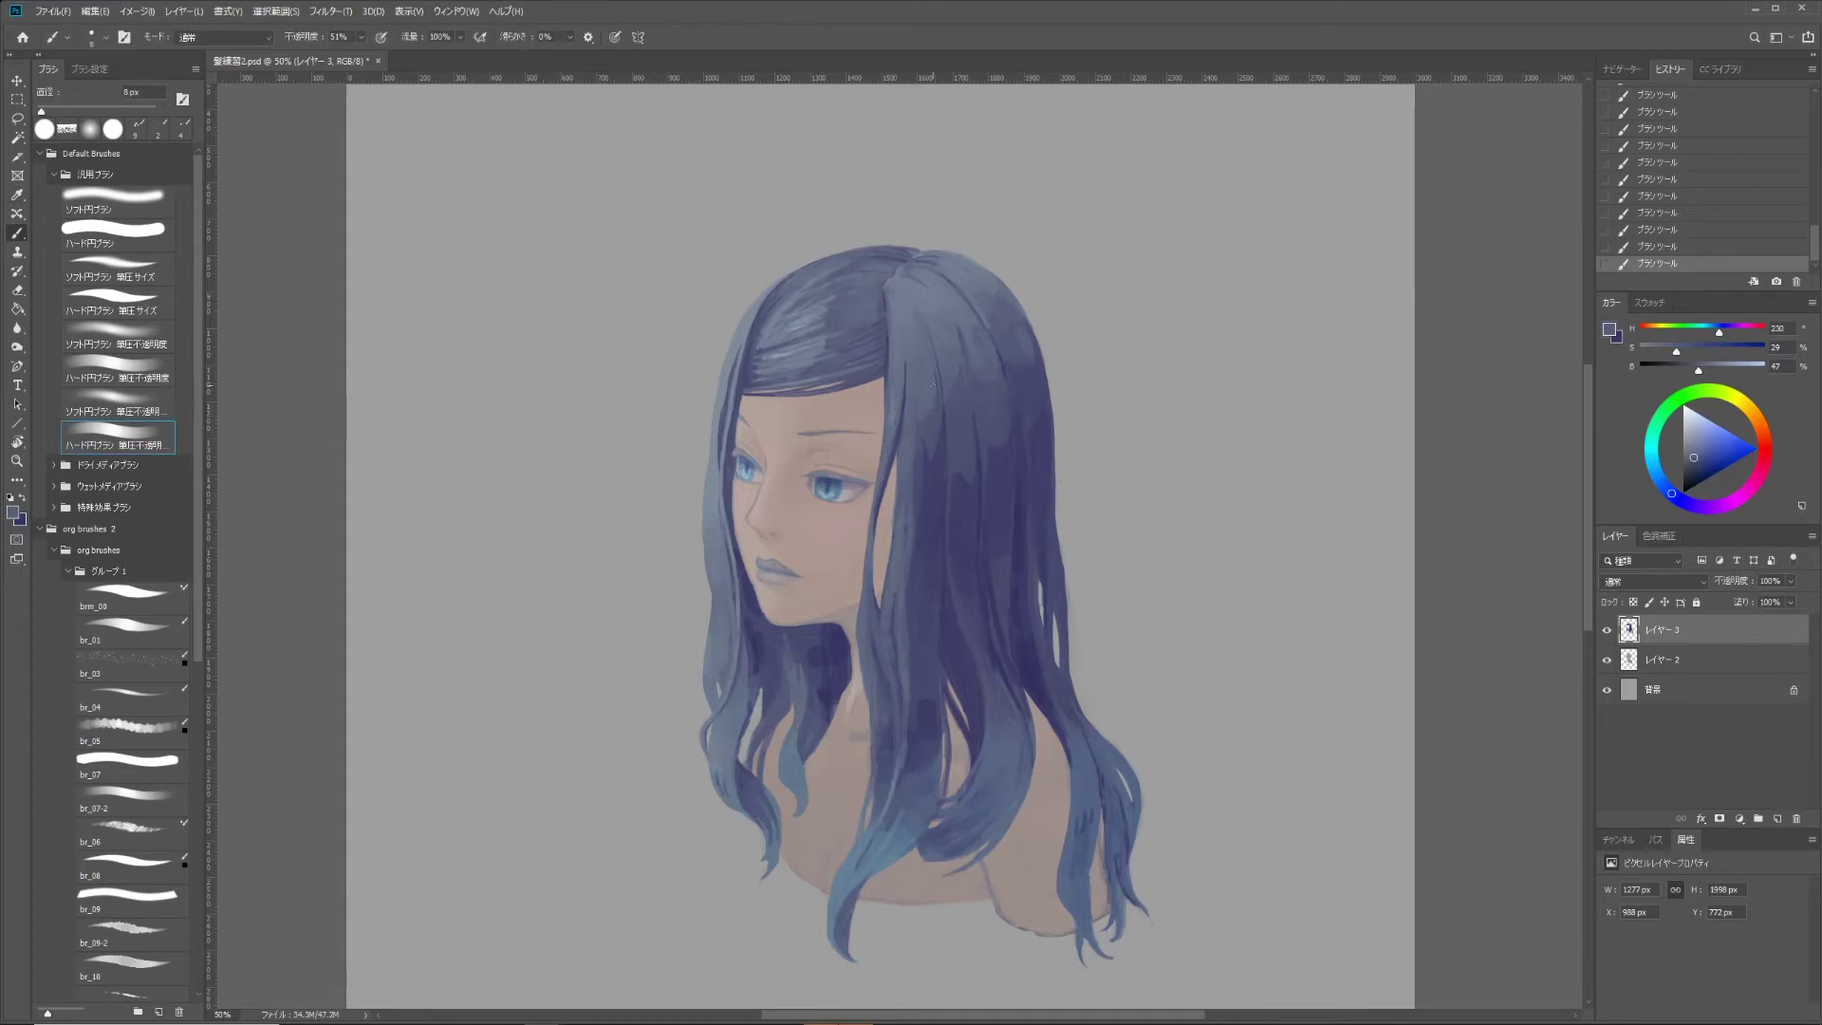
key(bracketright)
alt+click(983, 309)
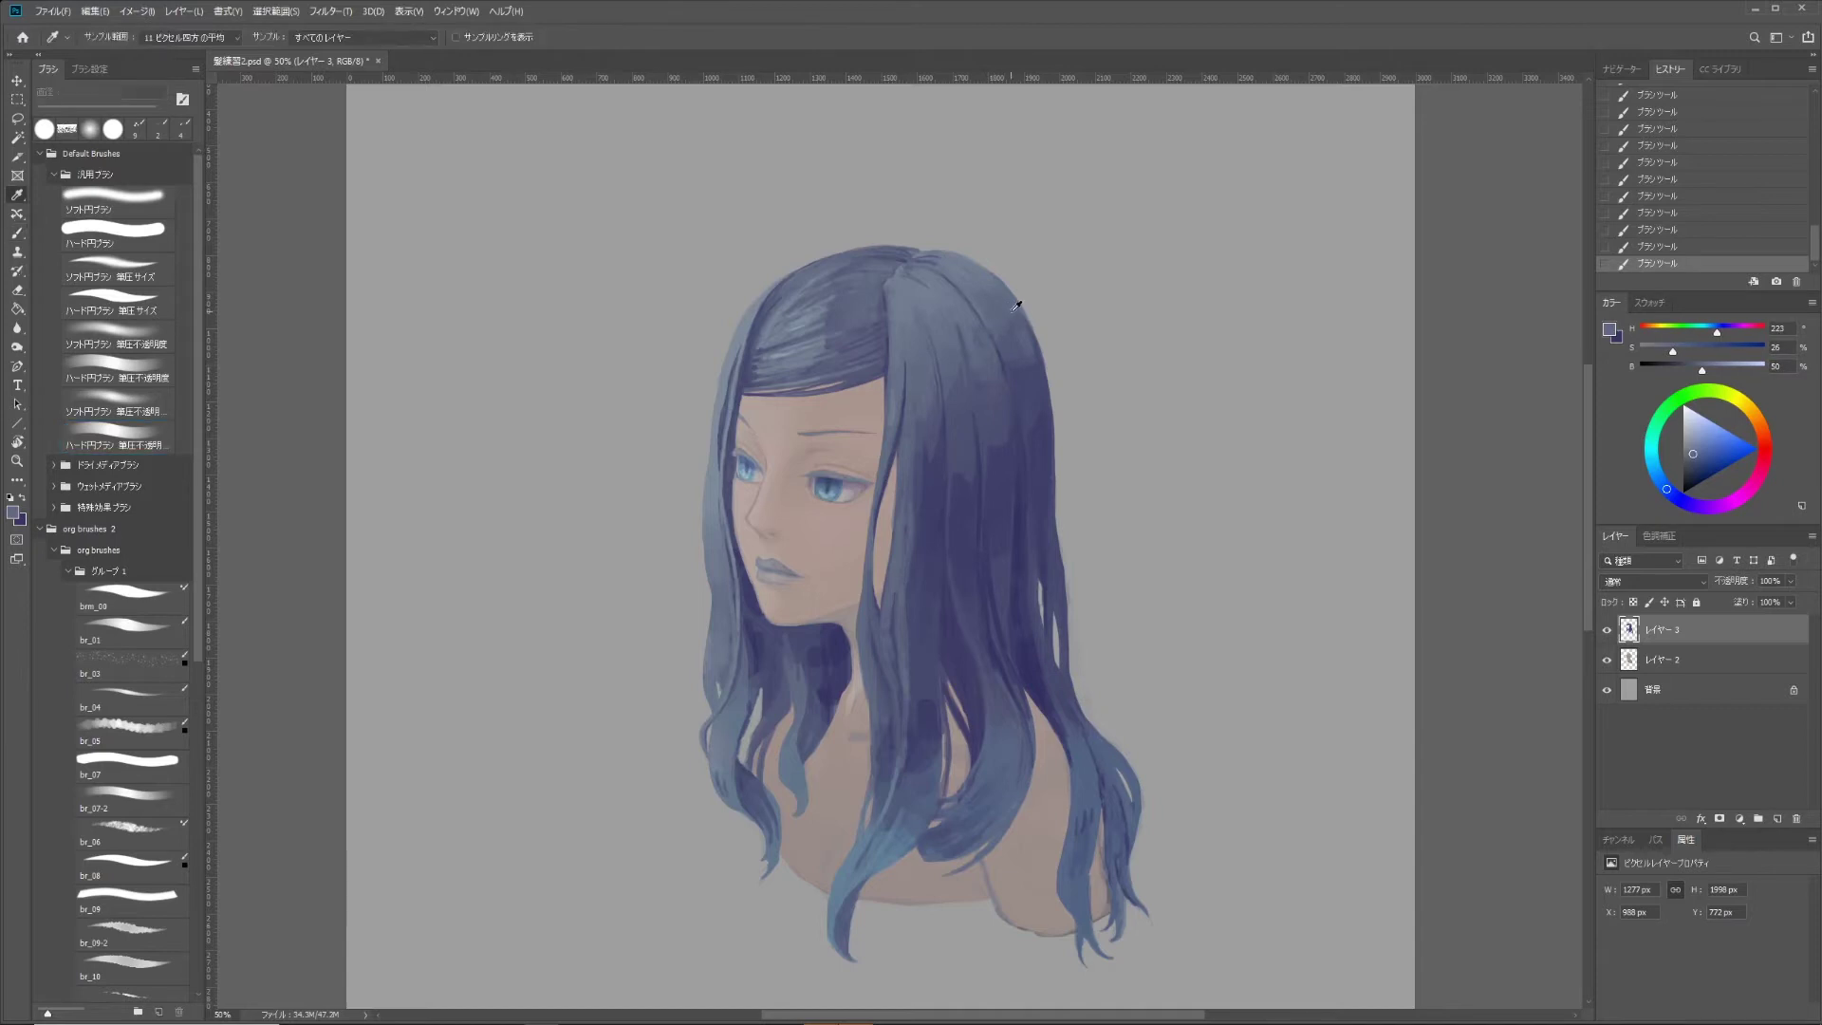
alt+click(1015, 332)
alt+click(1015, 319)
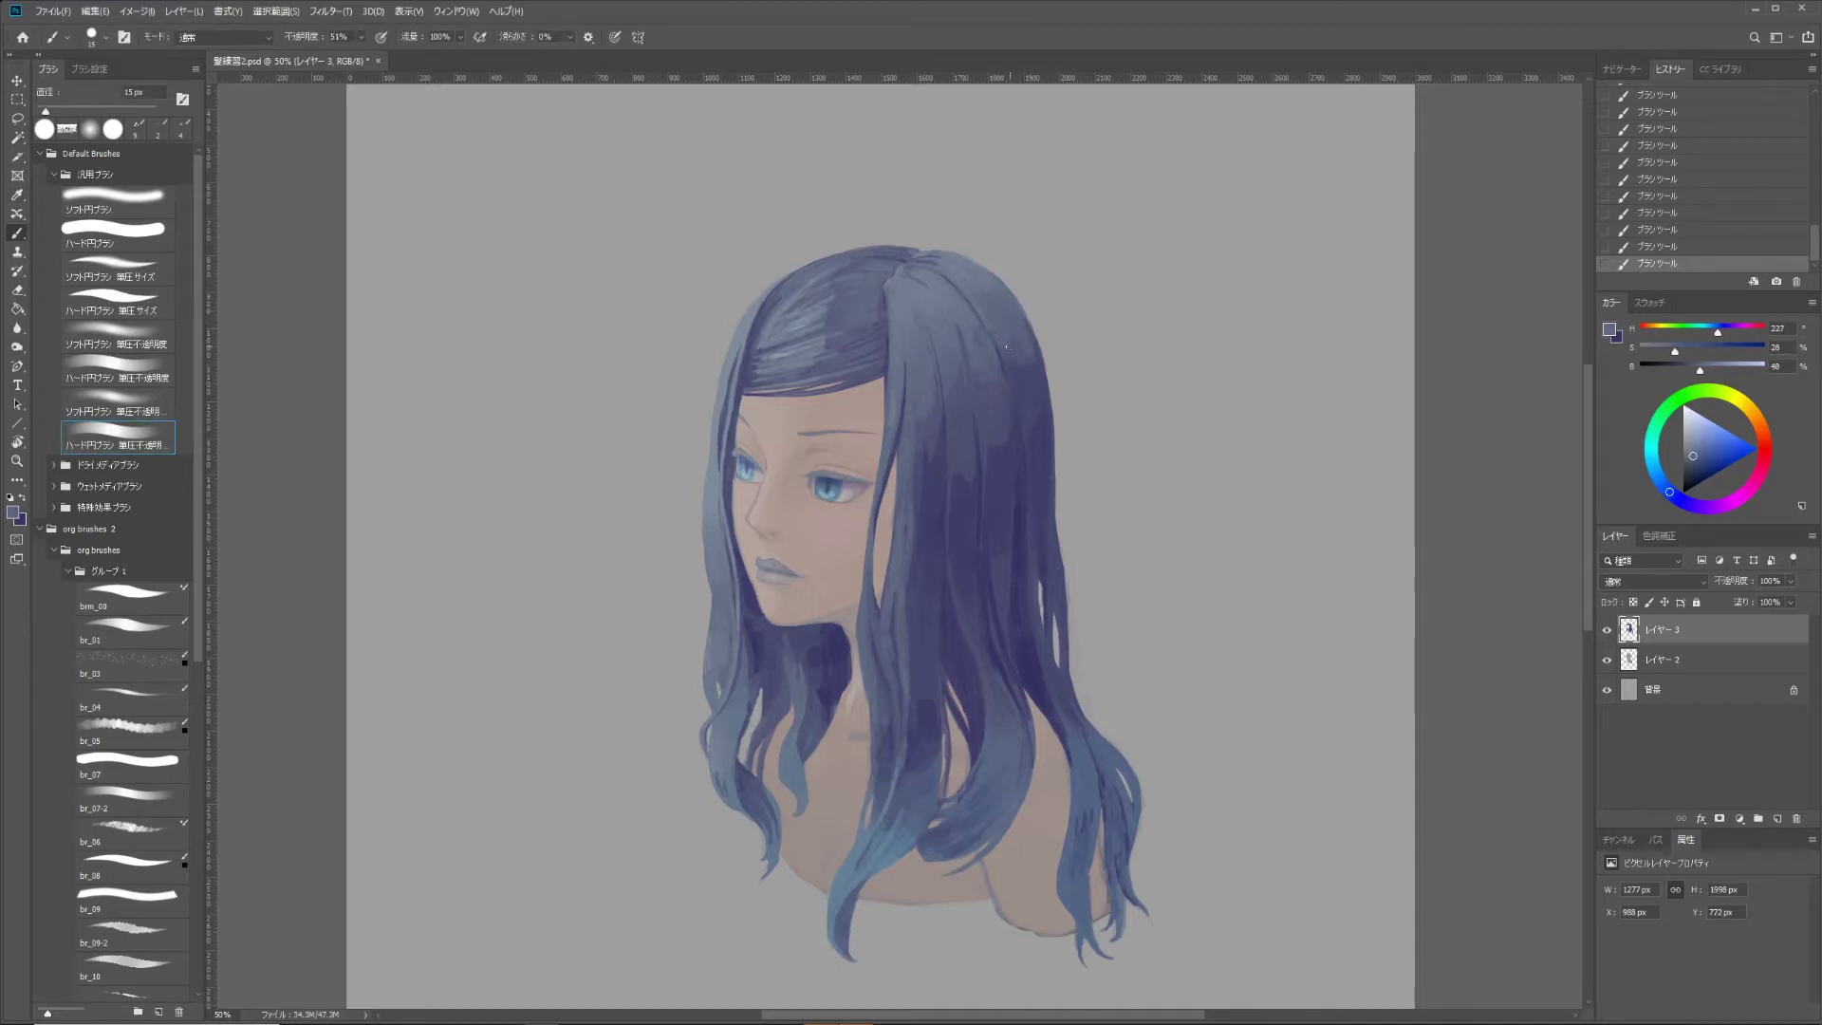
alt+click(1048, 353)
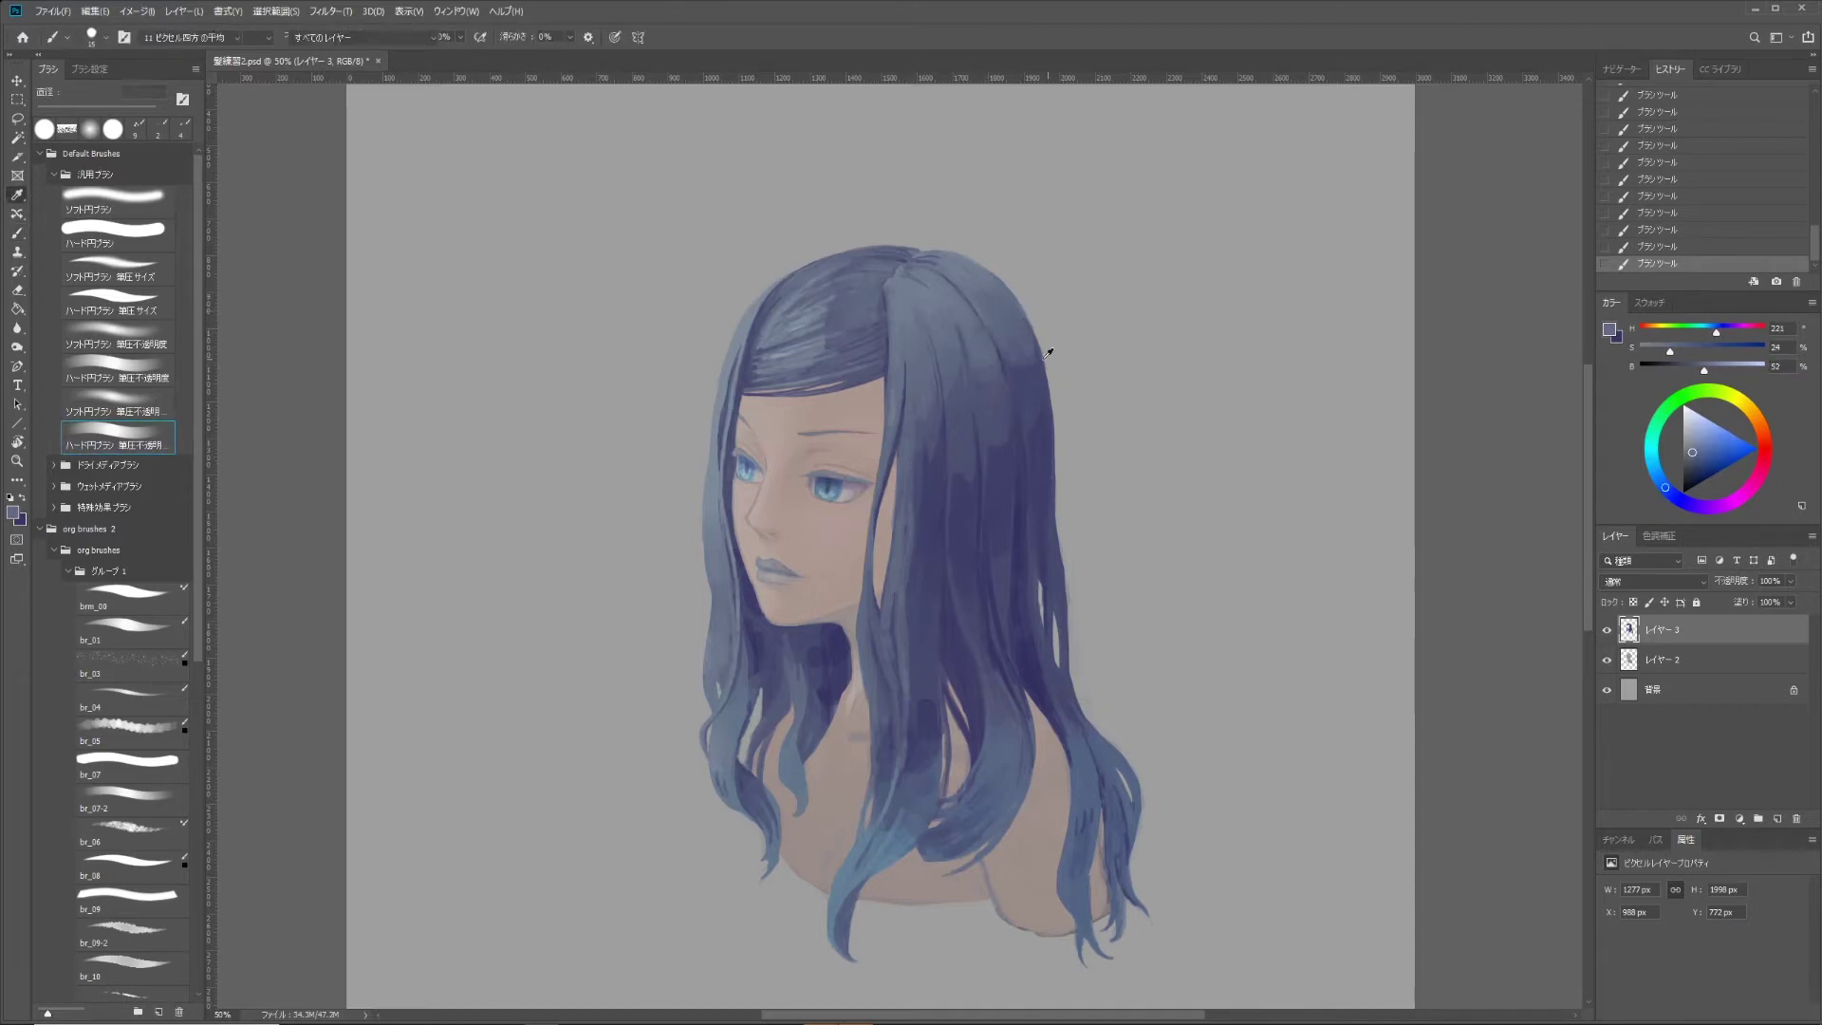
alt+click(1018, 406)
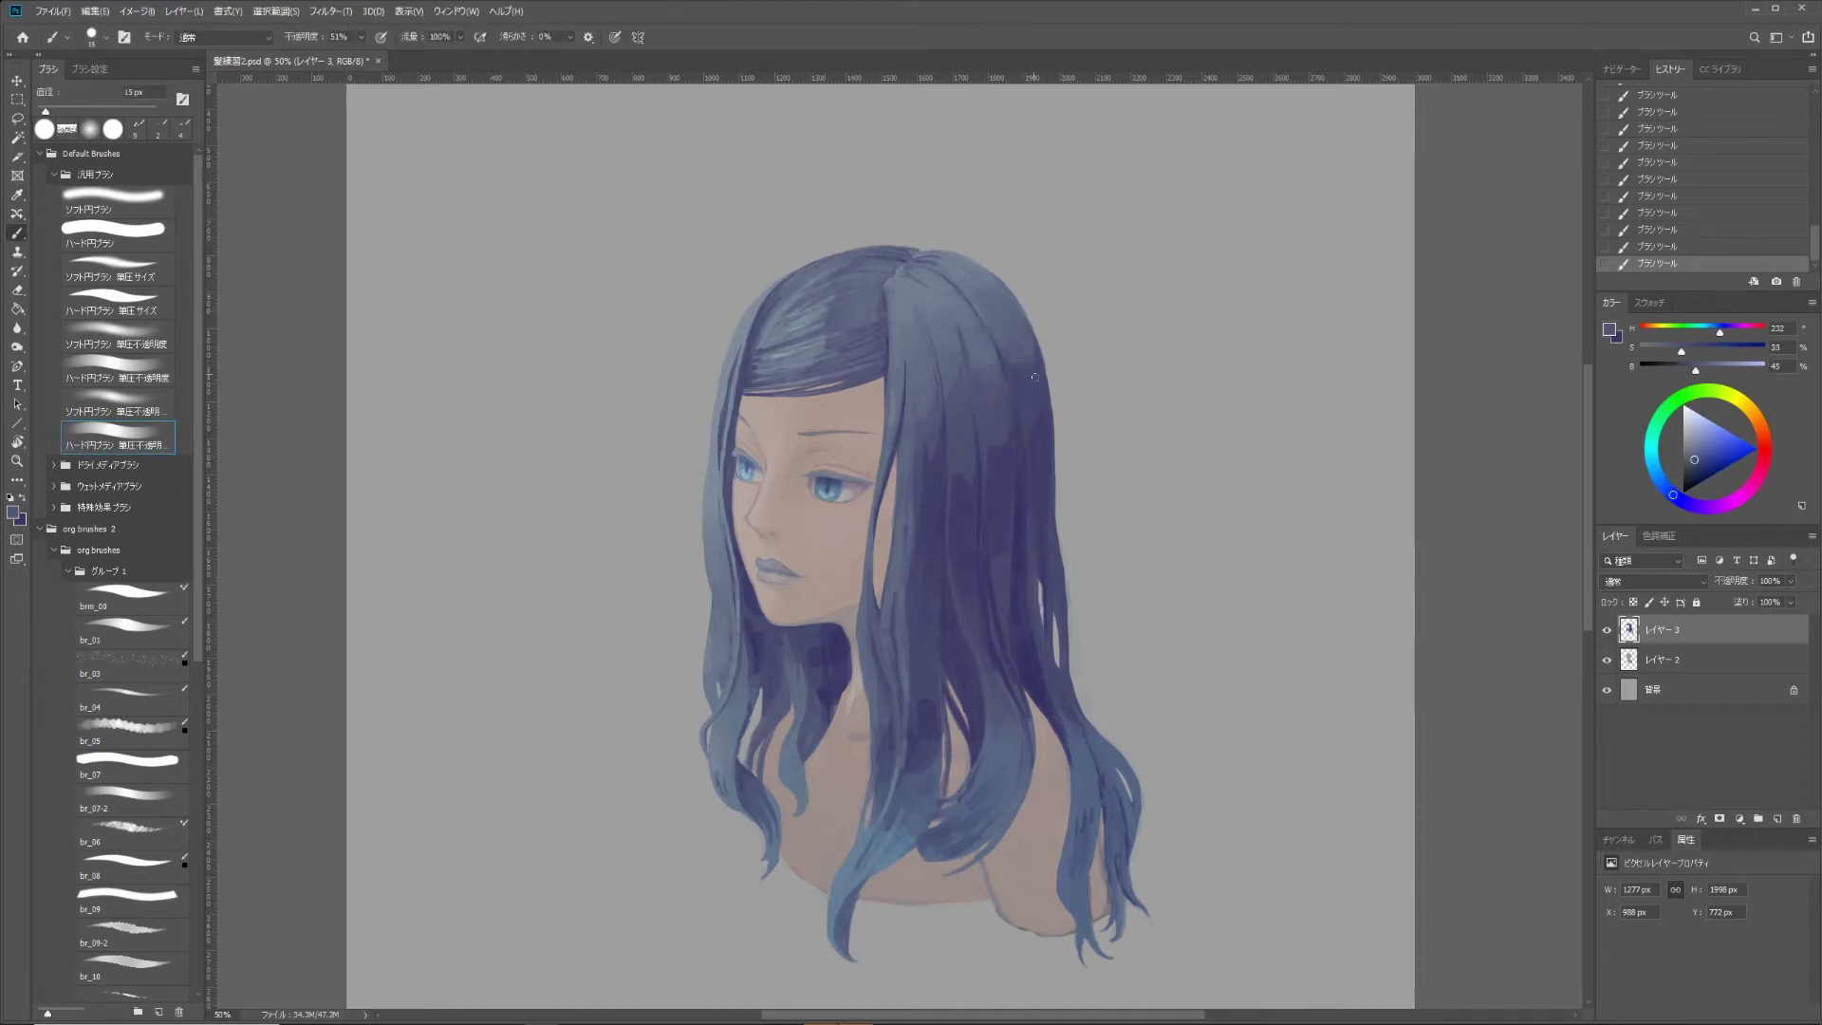
alt+click(977, 377)
key(bracketleft)
key(bracketleft)
key(bracketleft)
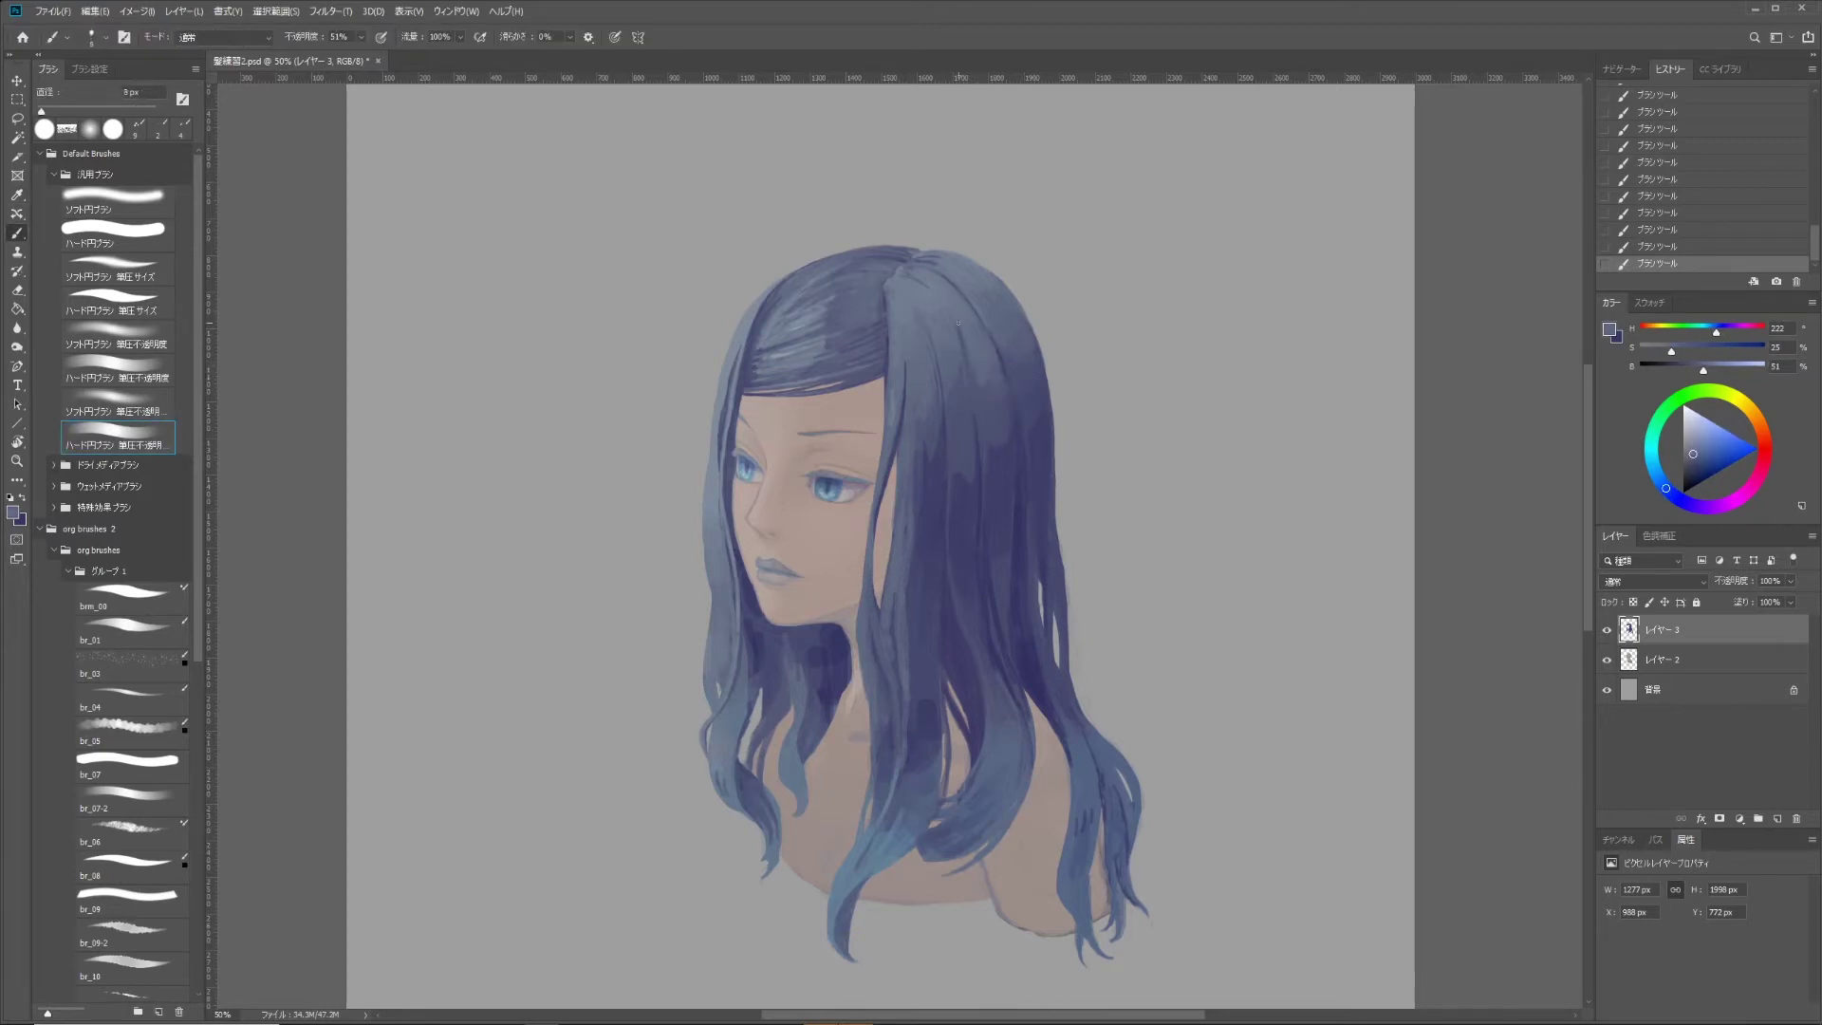
alt+click(959, 333)
key(bracketleft)
key(bracketleft)
key(bracketleft)
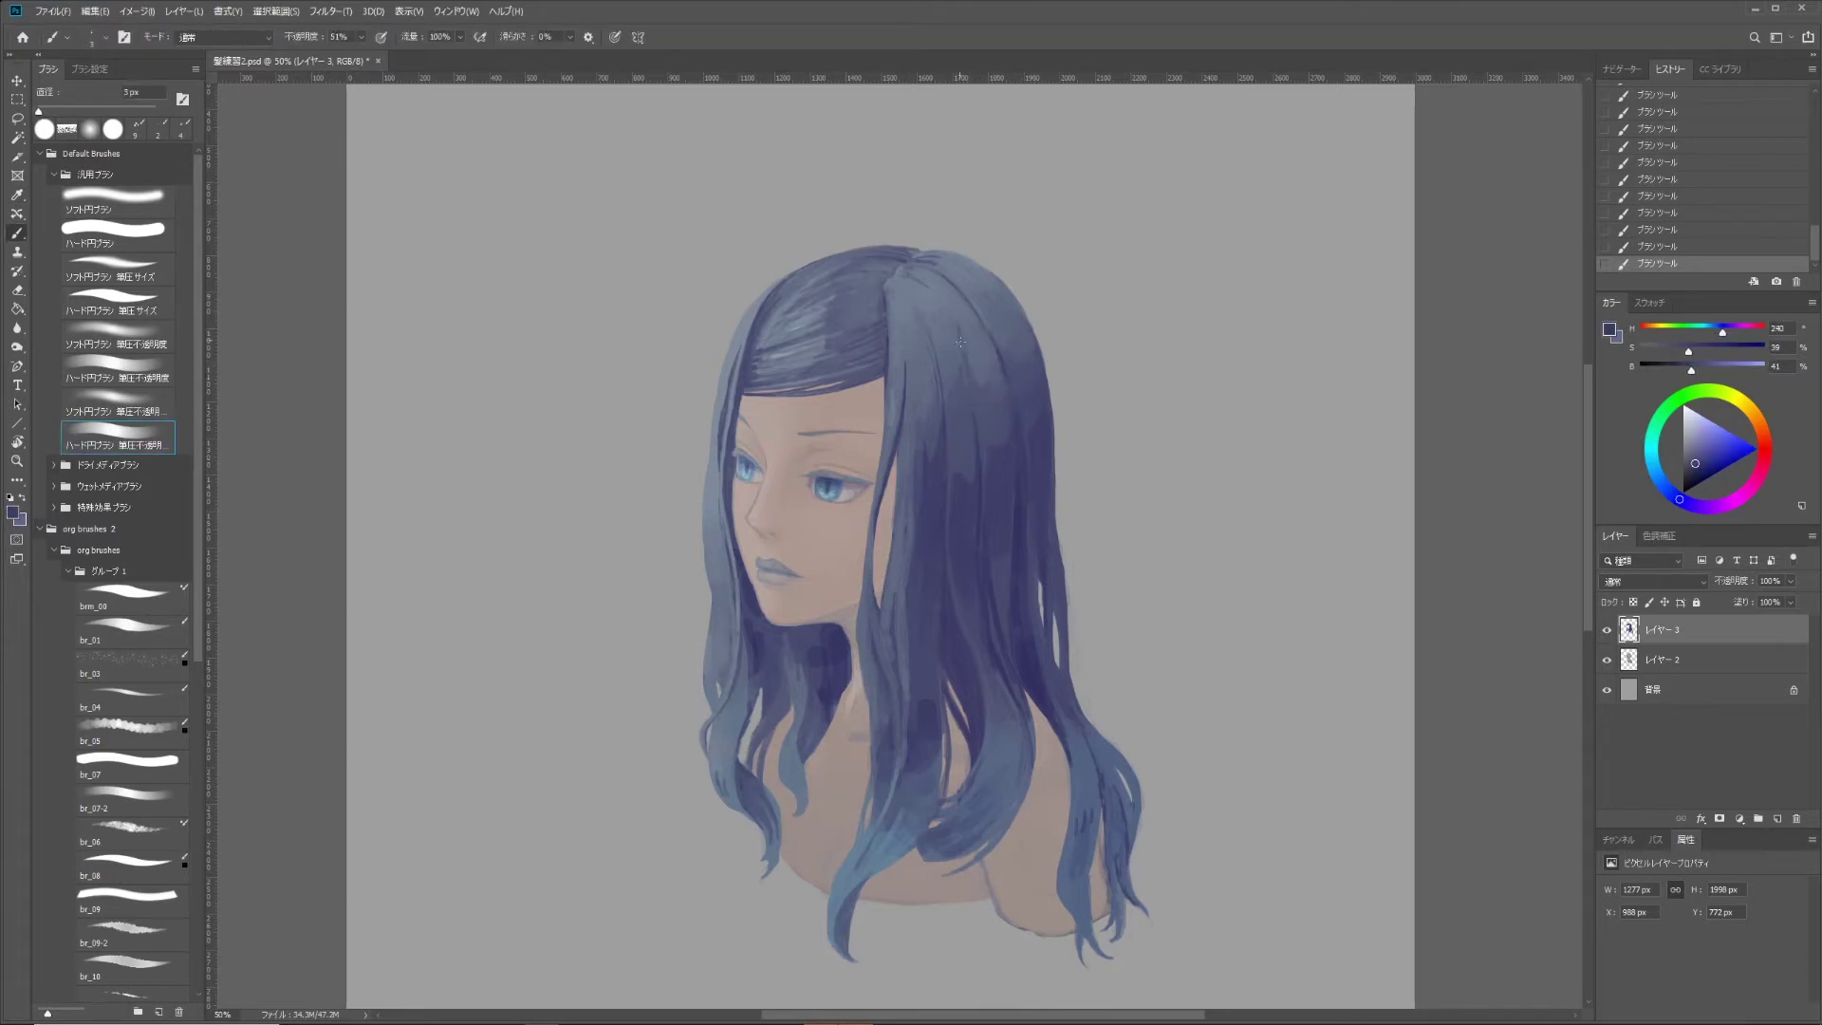
key(bracketright)
key(bracketright)
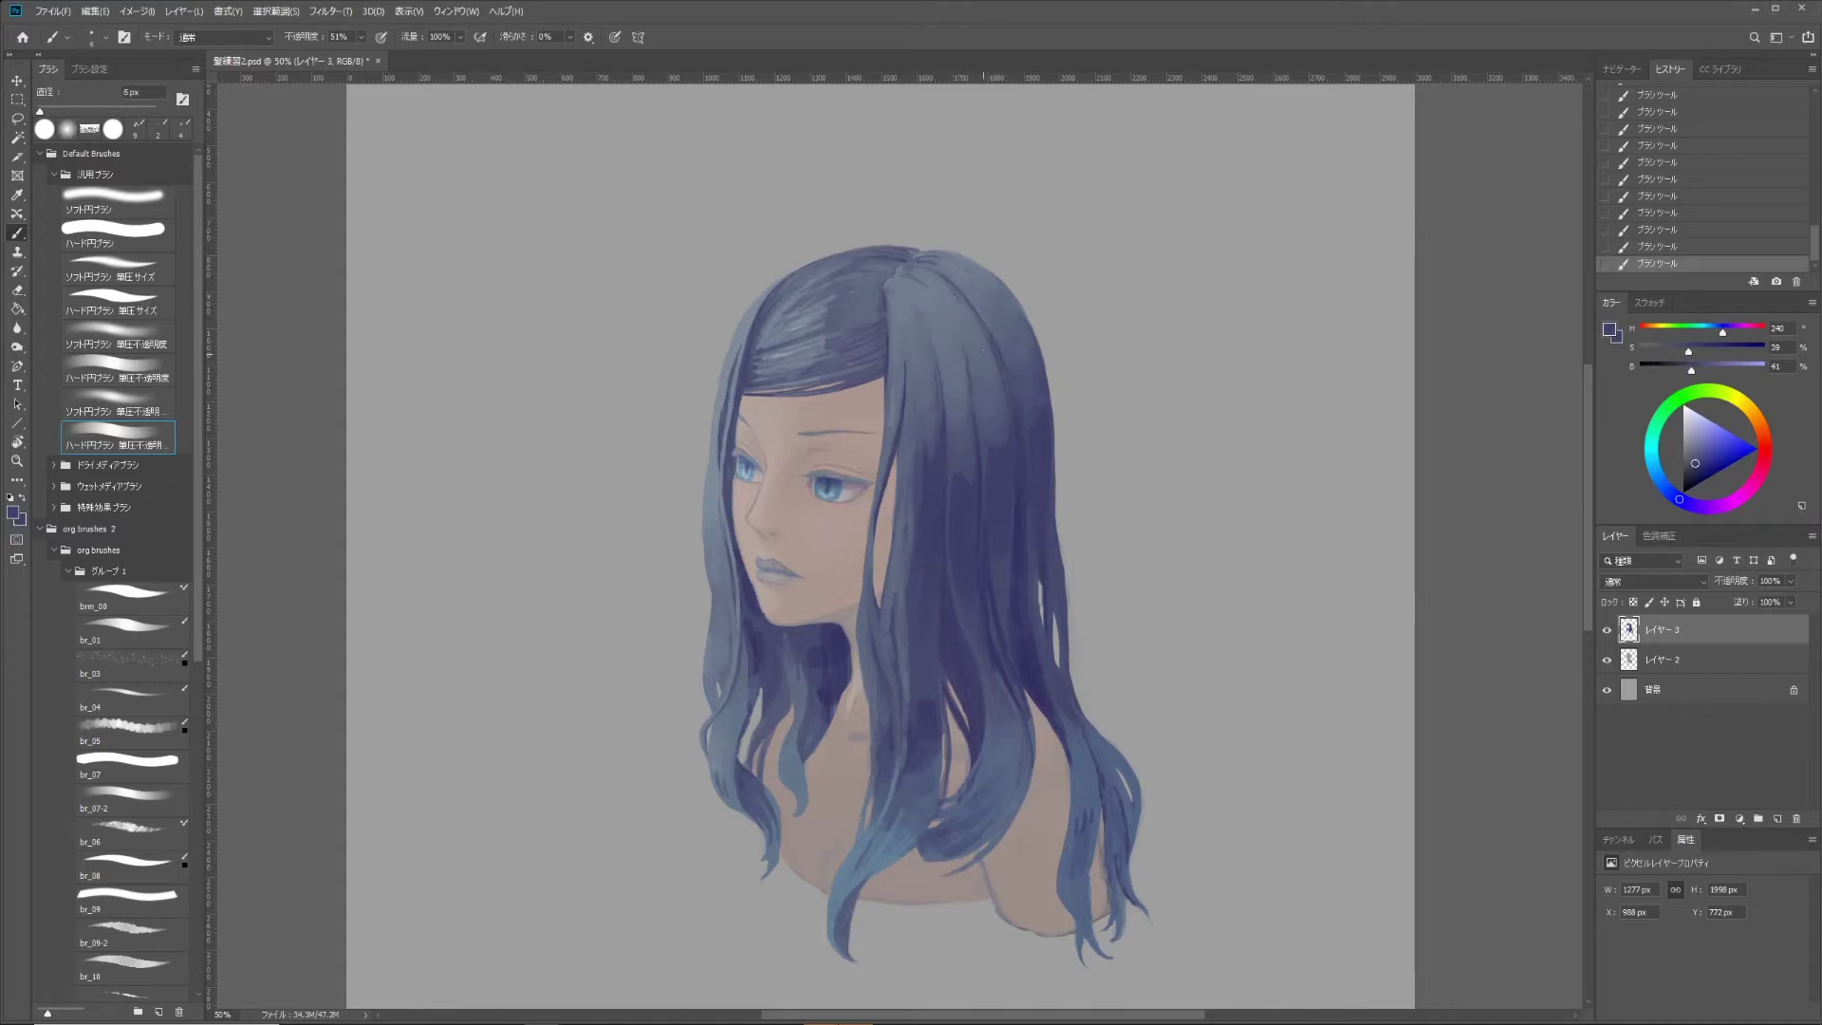
Paint a small dark strand on the upper hair, undoing and restoring it
drag(987, 285, 963, 313)
alt+click(1025, 399)
key(ctrl+z)
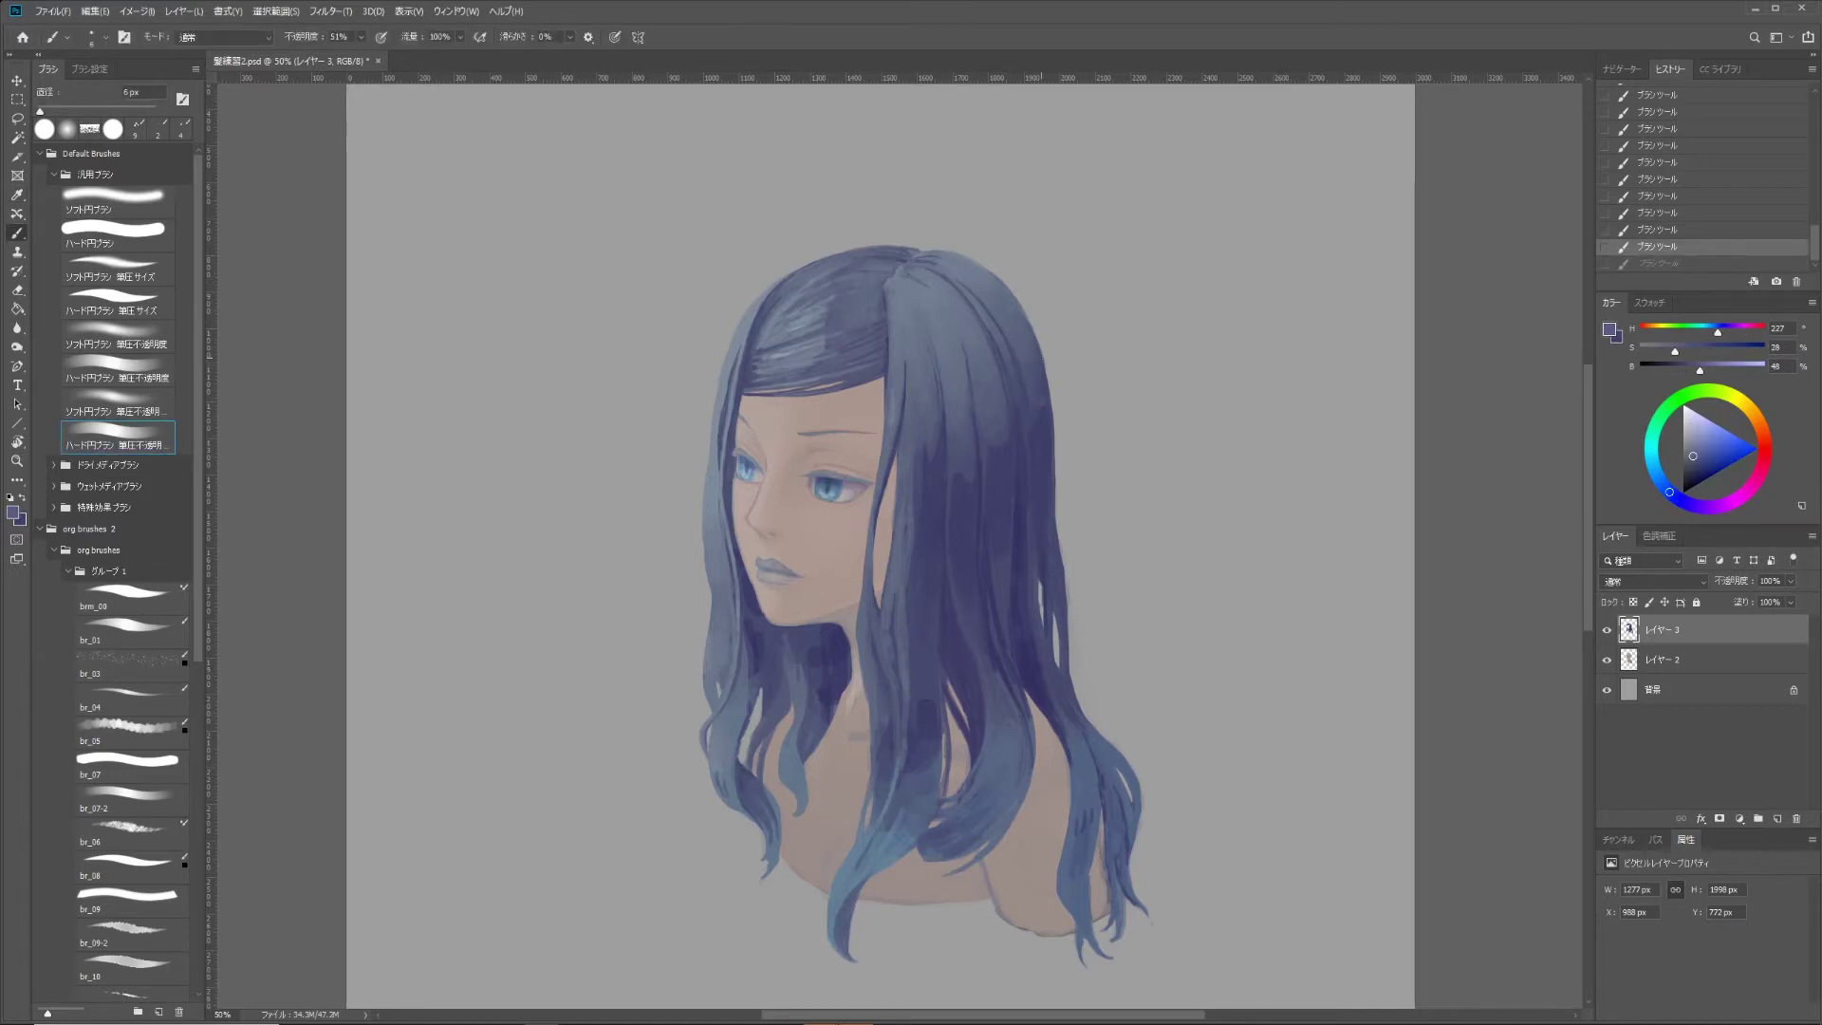
key(ctrl+shift+z)
Paint dark strand lines in the hair near the neck and short strokes lower down
key(bracketleft)
alt+click(967, 280)
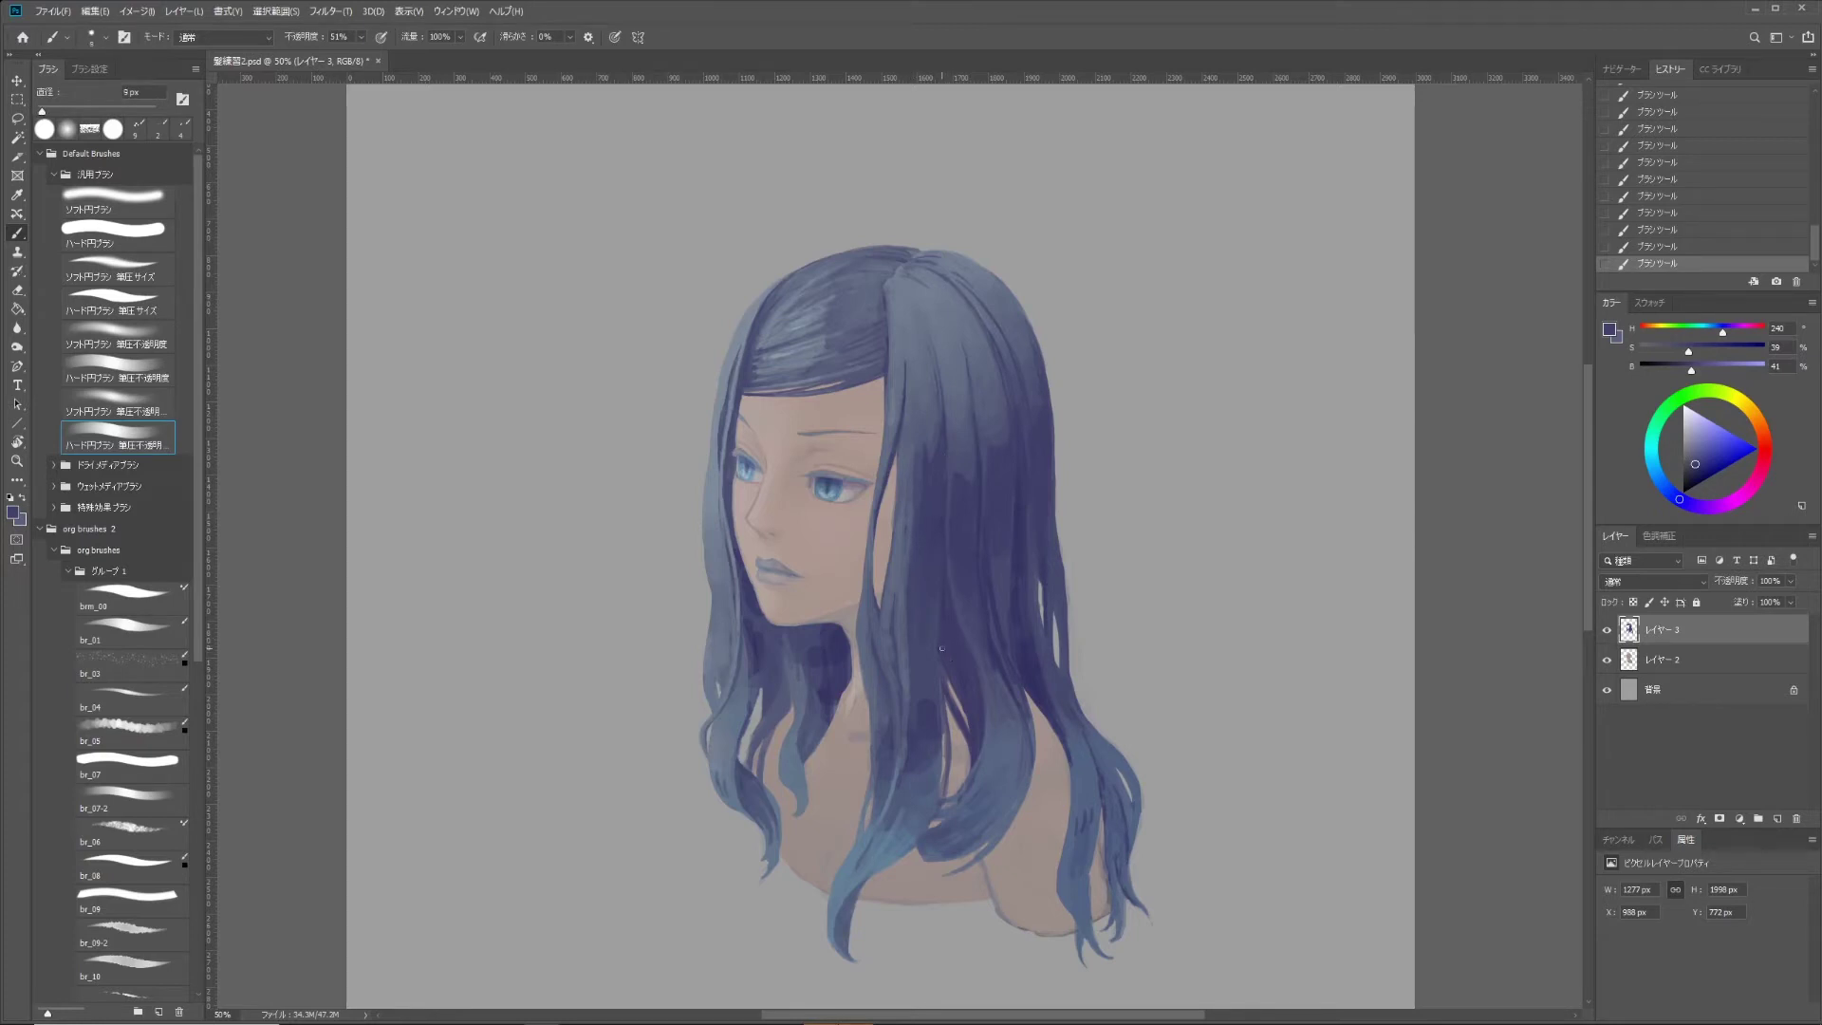
mouse_move(967, 750)
mouse_down()
mouse_move(954, 707)
mouse_move(944, 778)
mouse_move(951, 722)
mouse_up()
key(bracketleft)
key(bracketleft)
key(bracketleft)
alt+click(972, 630)
alt+click(940, 844)
key(bracketleft)
mouse_move(963, 854)
mouse_down()
mouse_move(918, 882)
mouse_move(895, 873)
mouse_move(933, 870)
mouse_up()
Sample lighter, saturated and darker tones from the lower locks while resizing the brush
key(bracketleft)
key(bracketleft)
key(bracketleft)
key(bracketright)
key(bracketright)
key(bracketright)
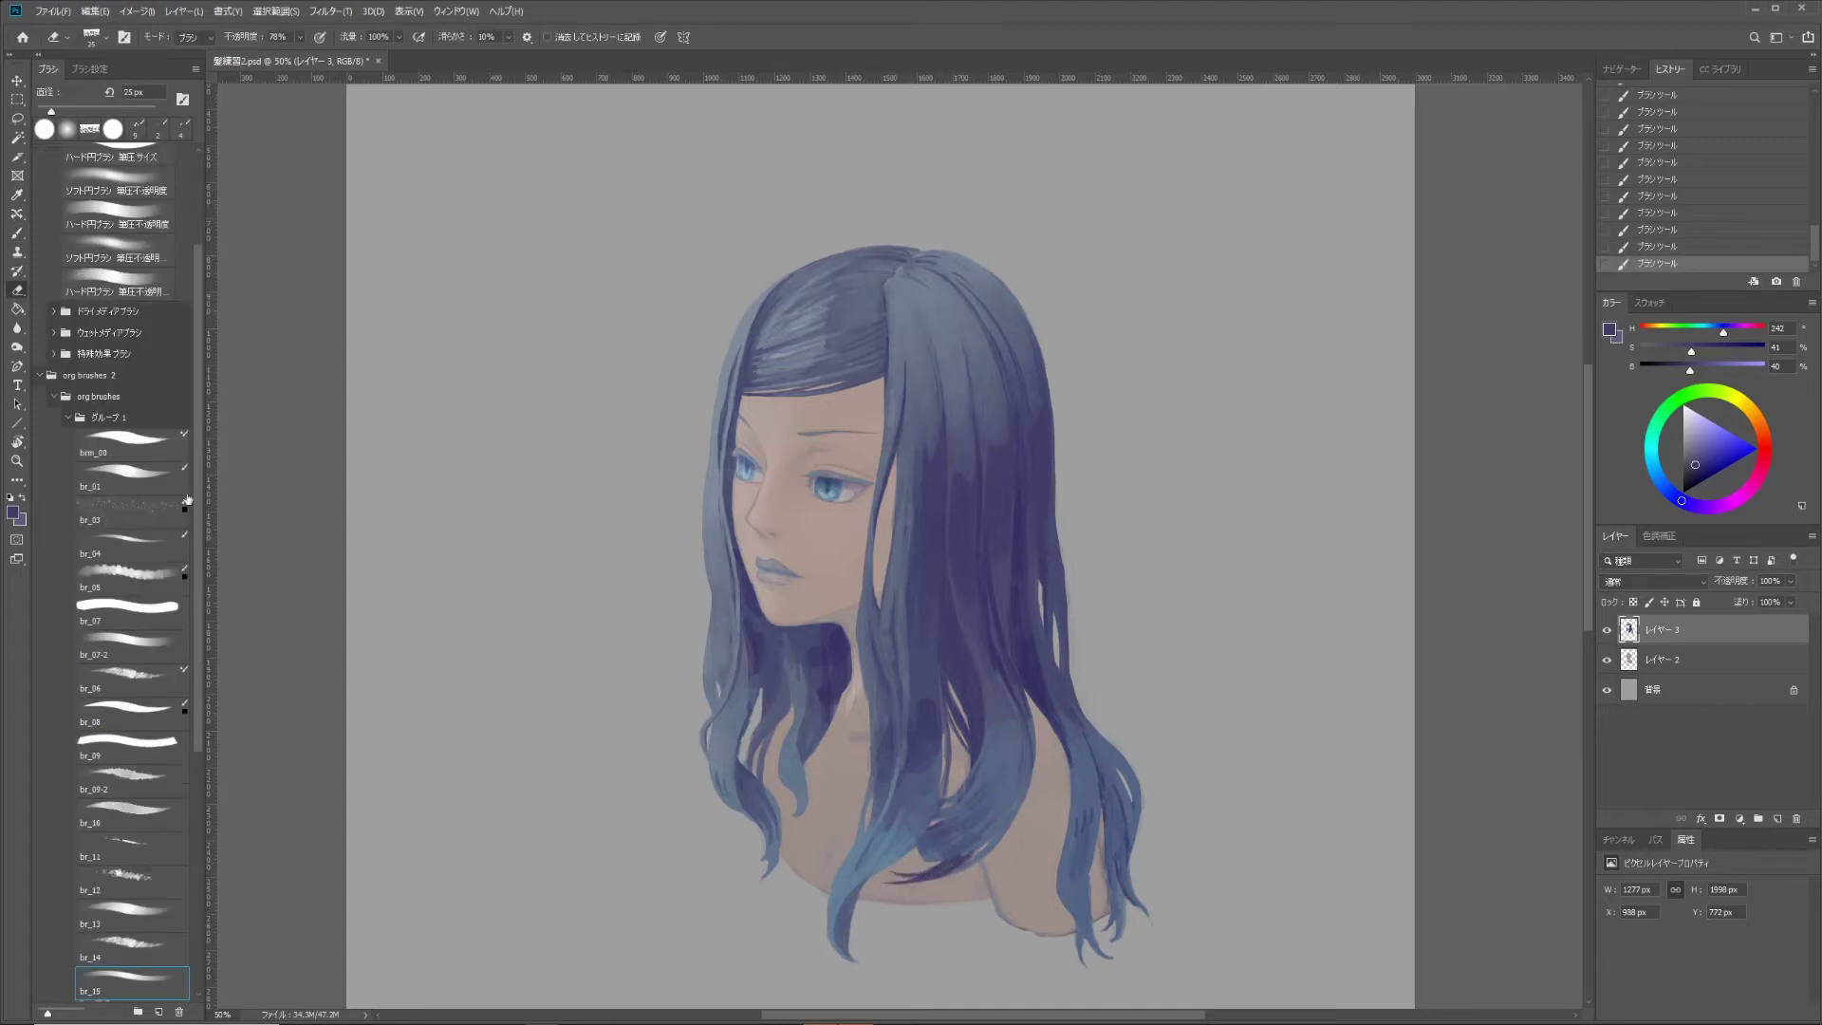
alt+click(933, 890)
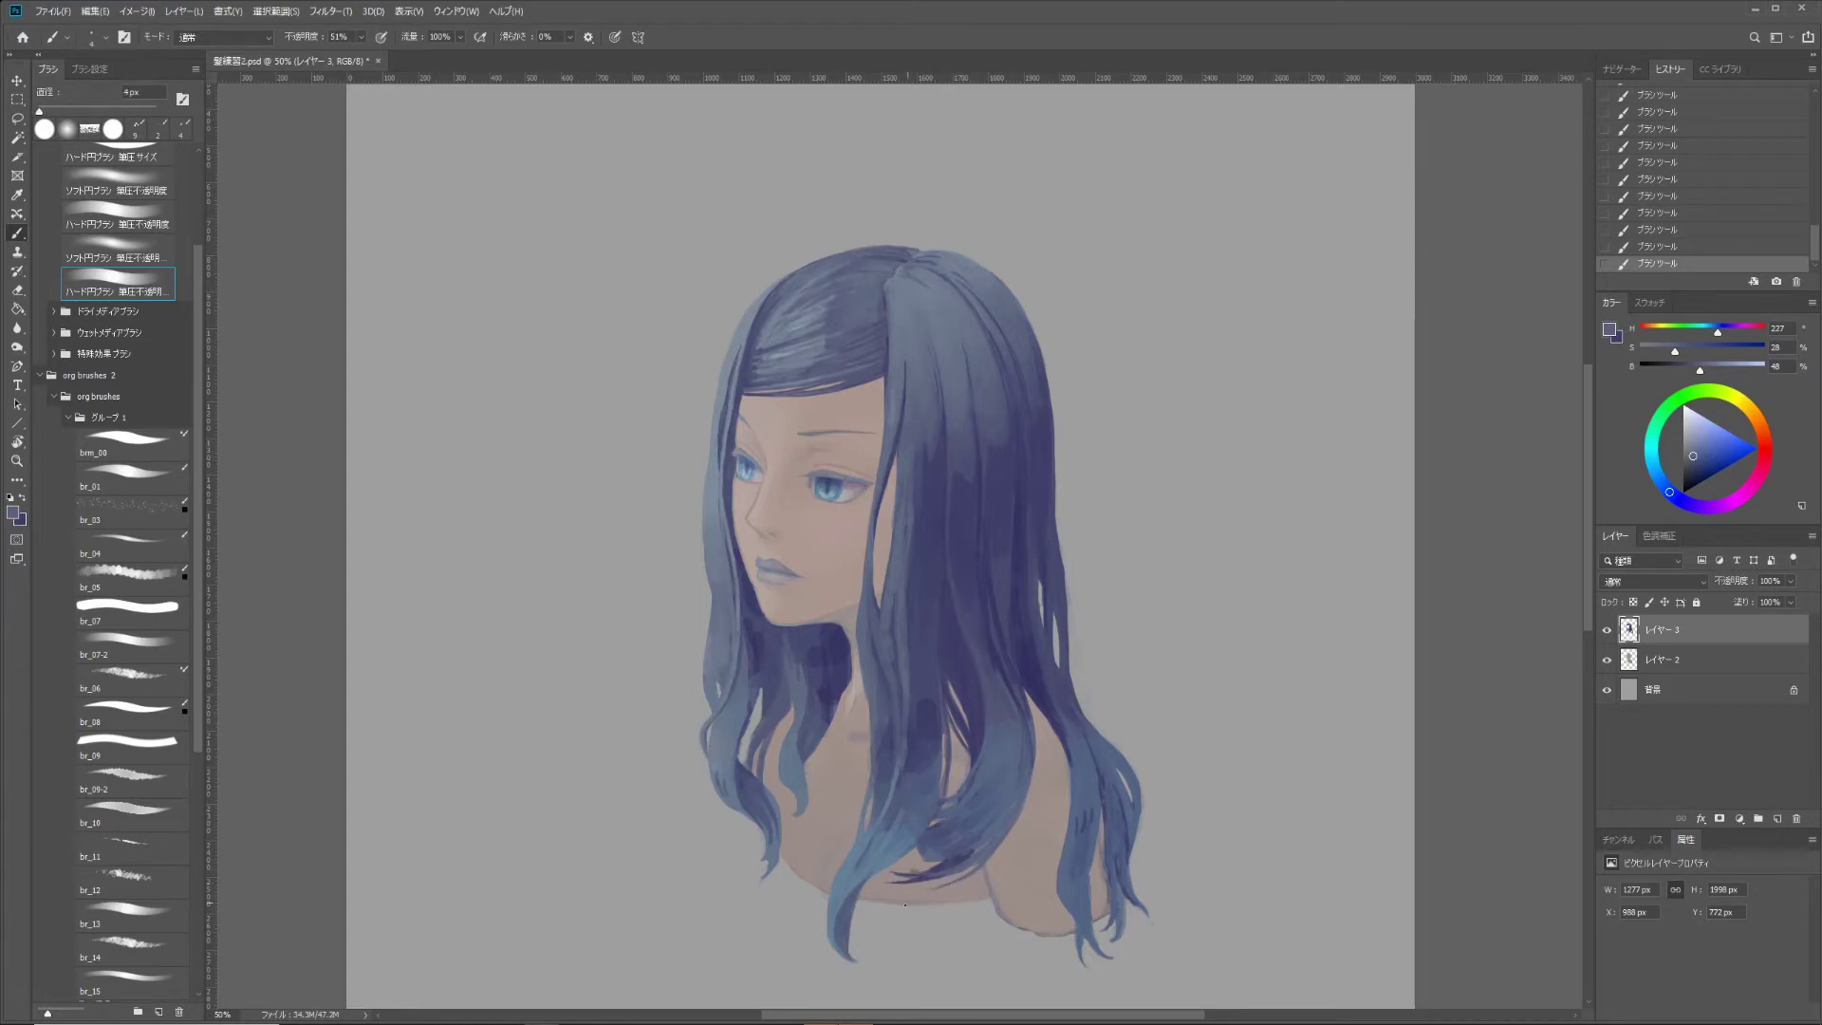
alt+click(943, 856)
key(bracketleft)
alt+click(930, 865)
alt+click(1004, 797)
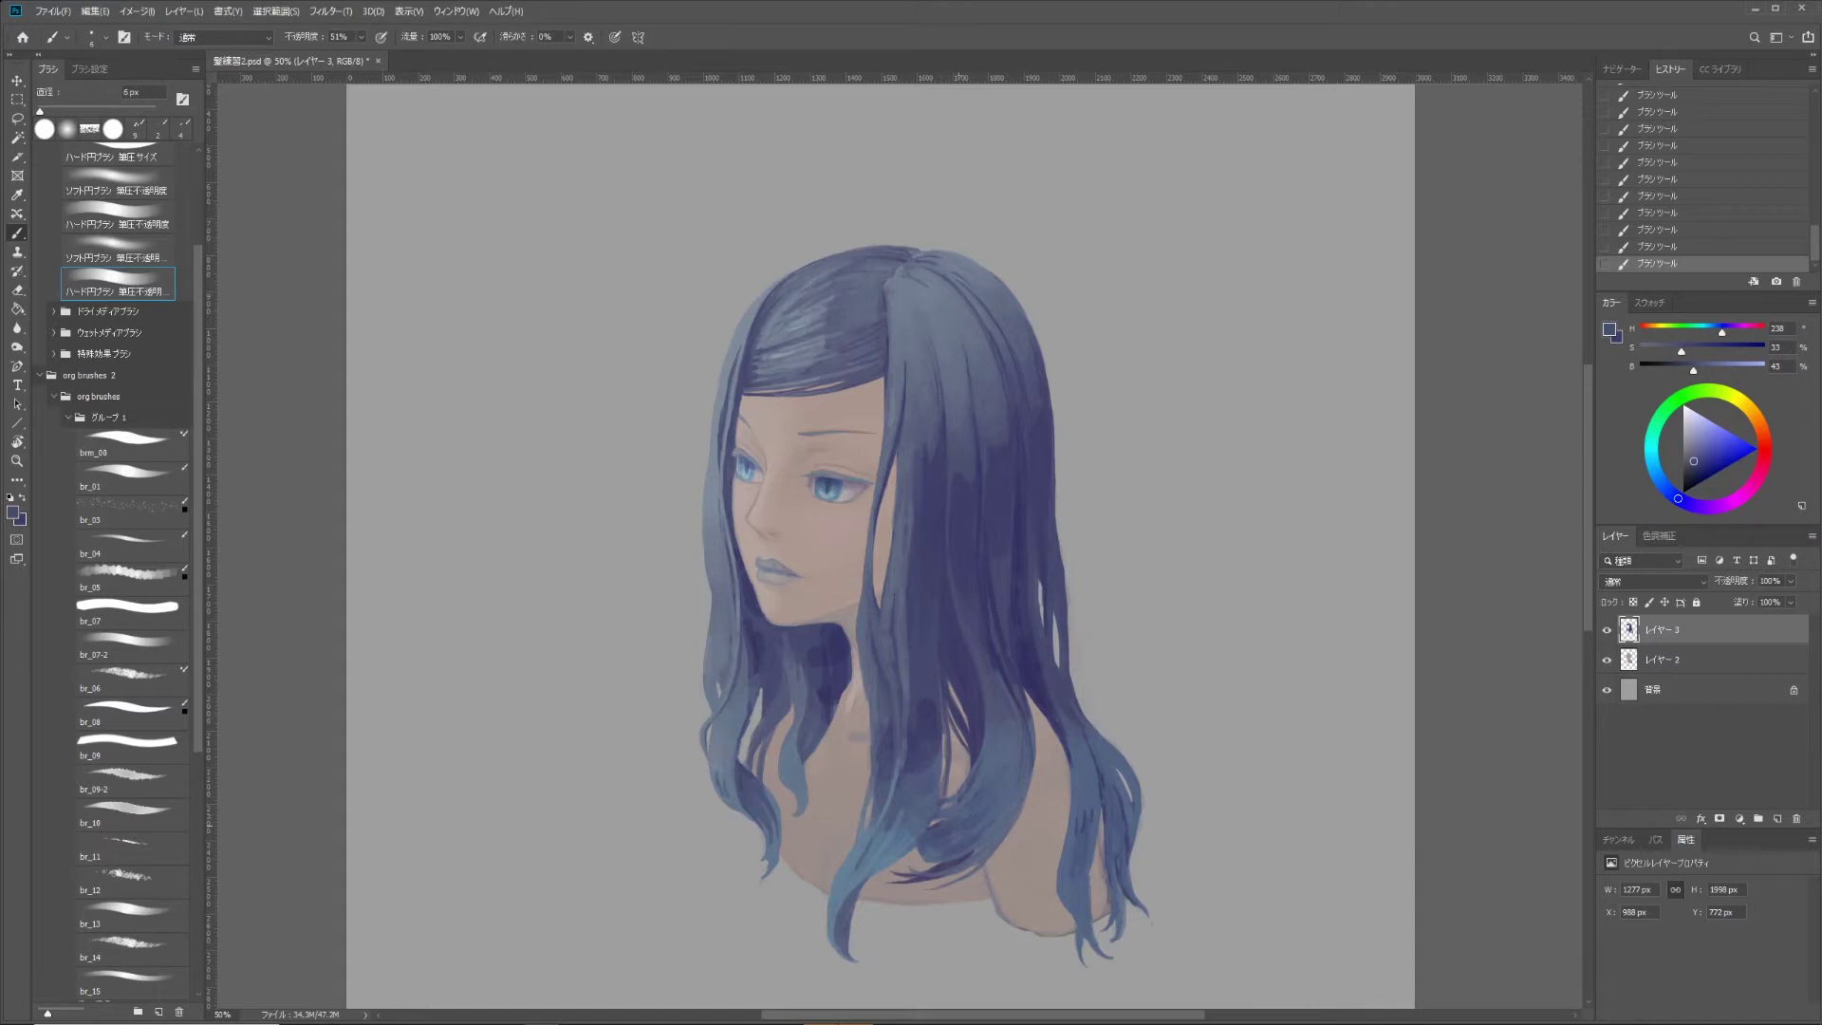
key(bracketright)
key(bracketright)
alt+click(932, 841)
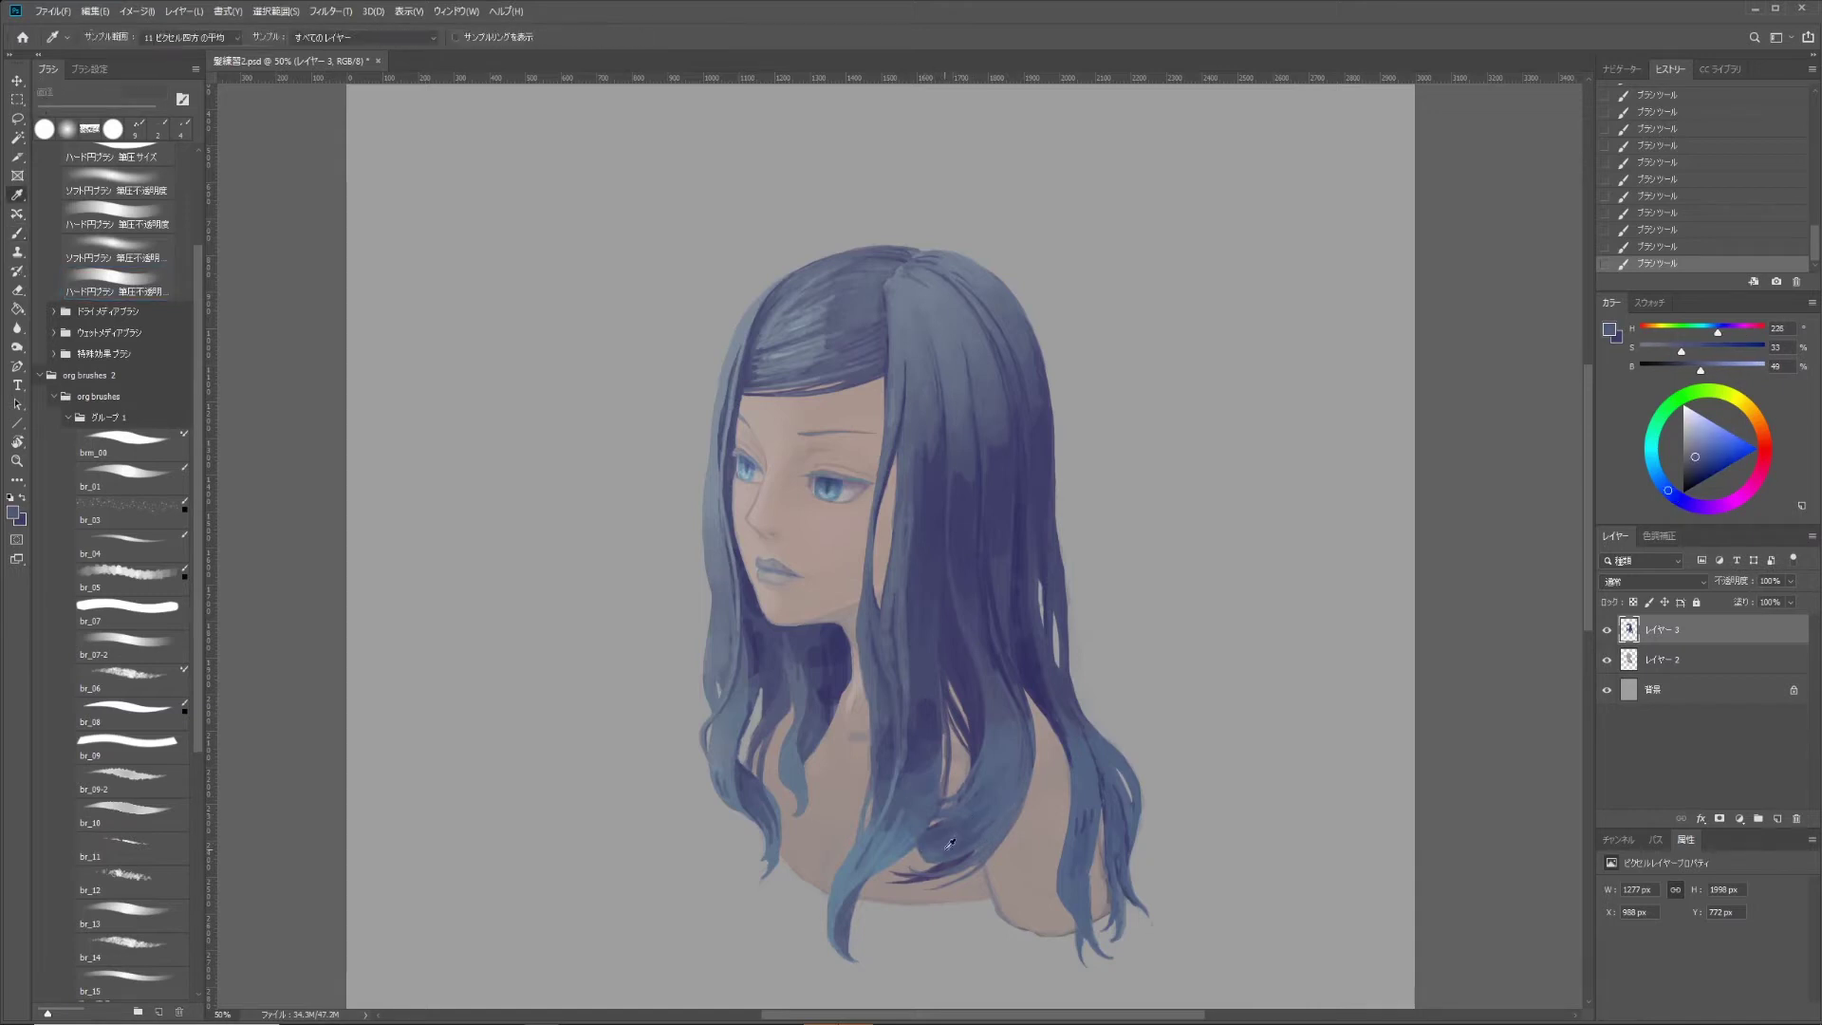
alt+click(961, 841)
key(bracketright)
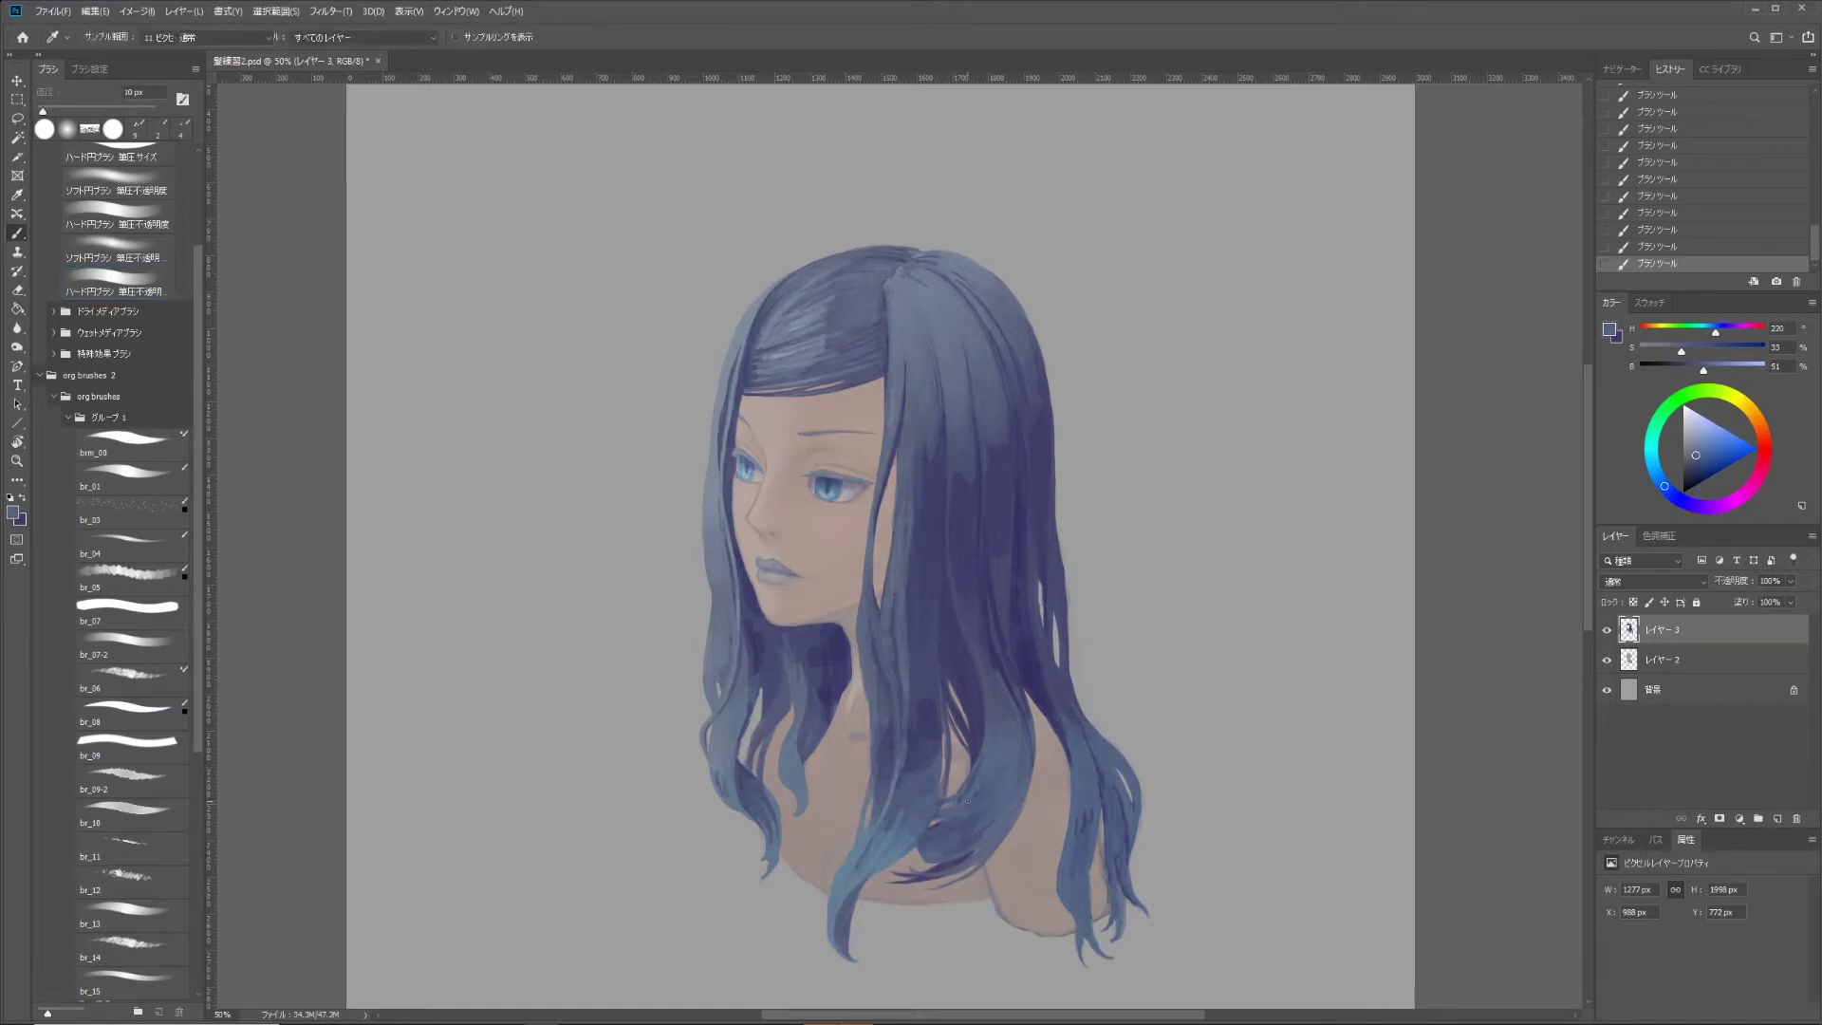
alt+click(953, 850)
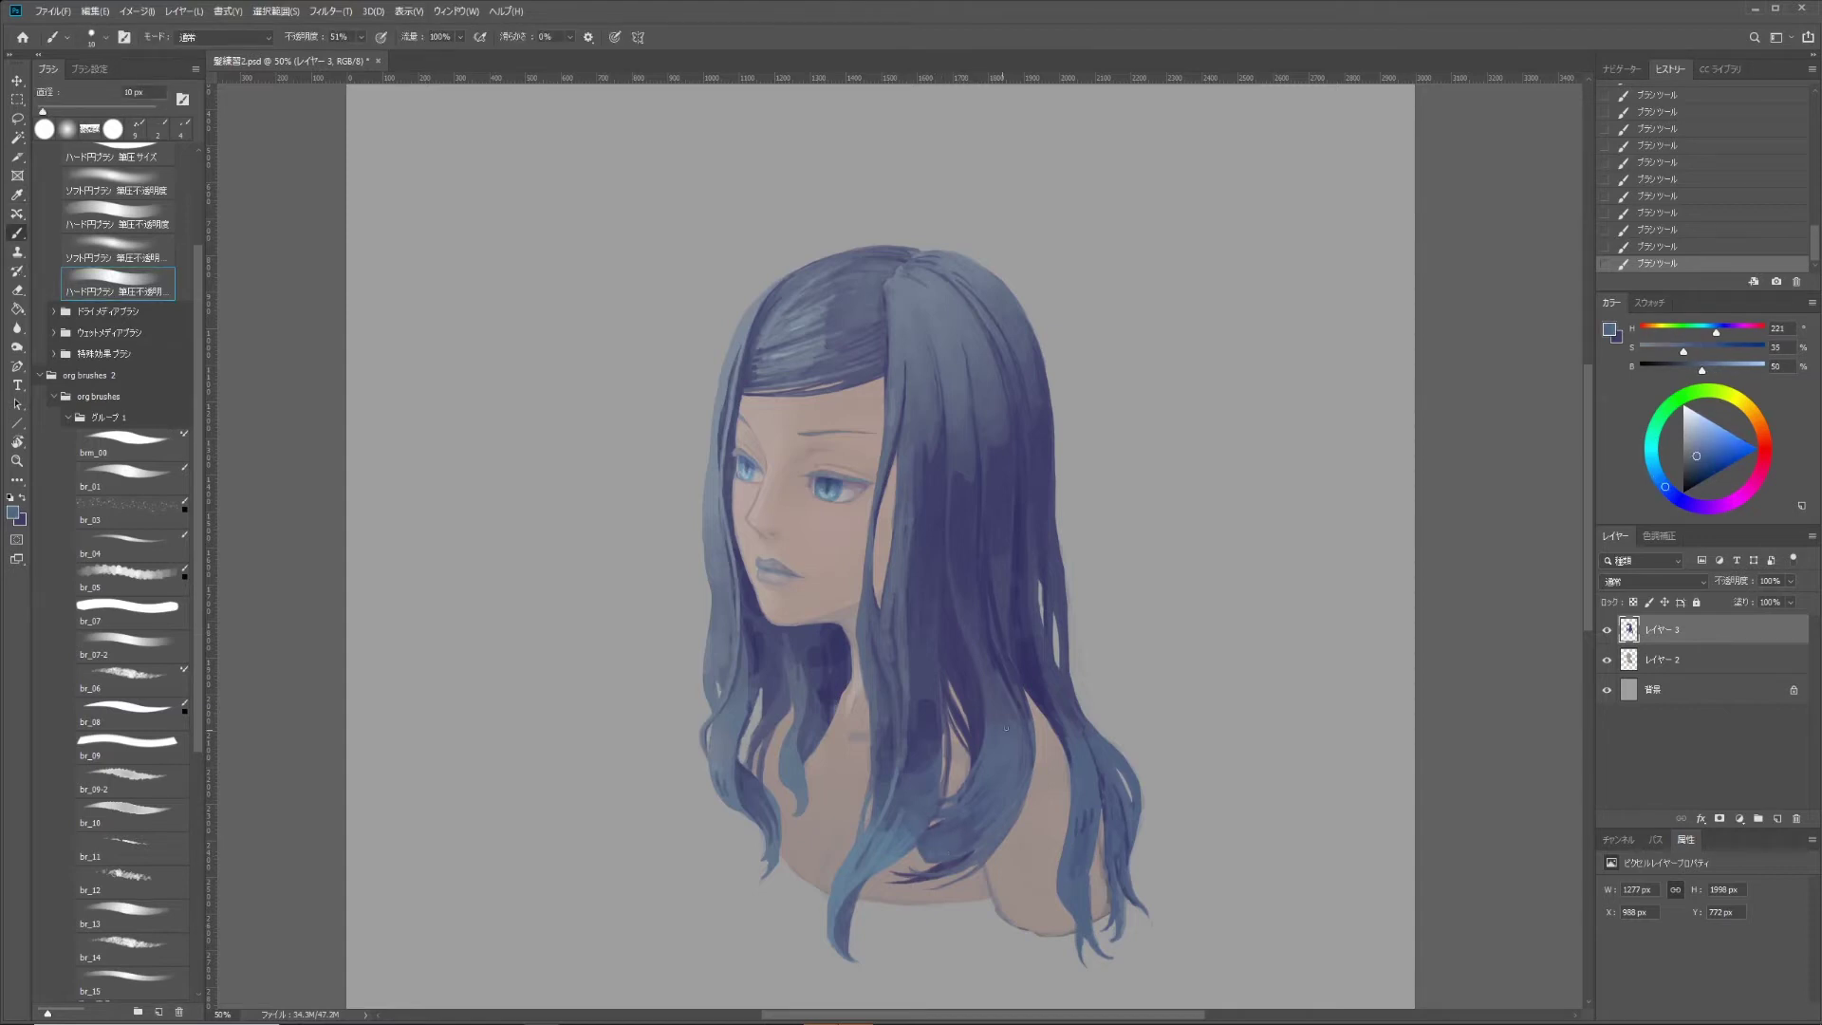
alt+click(997, 740)
key(bracketleft)
Darken one crown strand with blue-purple, then paint a lighter highlight strand beside it
alt+click(822, 347)
key(bracketright)
key(bracketright)
key(bracketright)
key(bracketright)
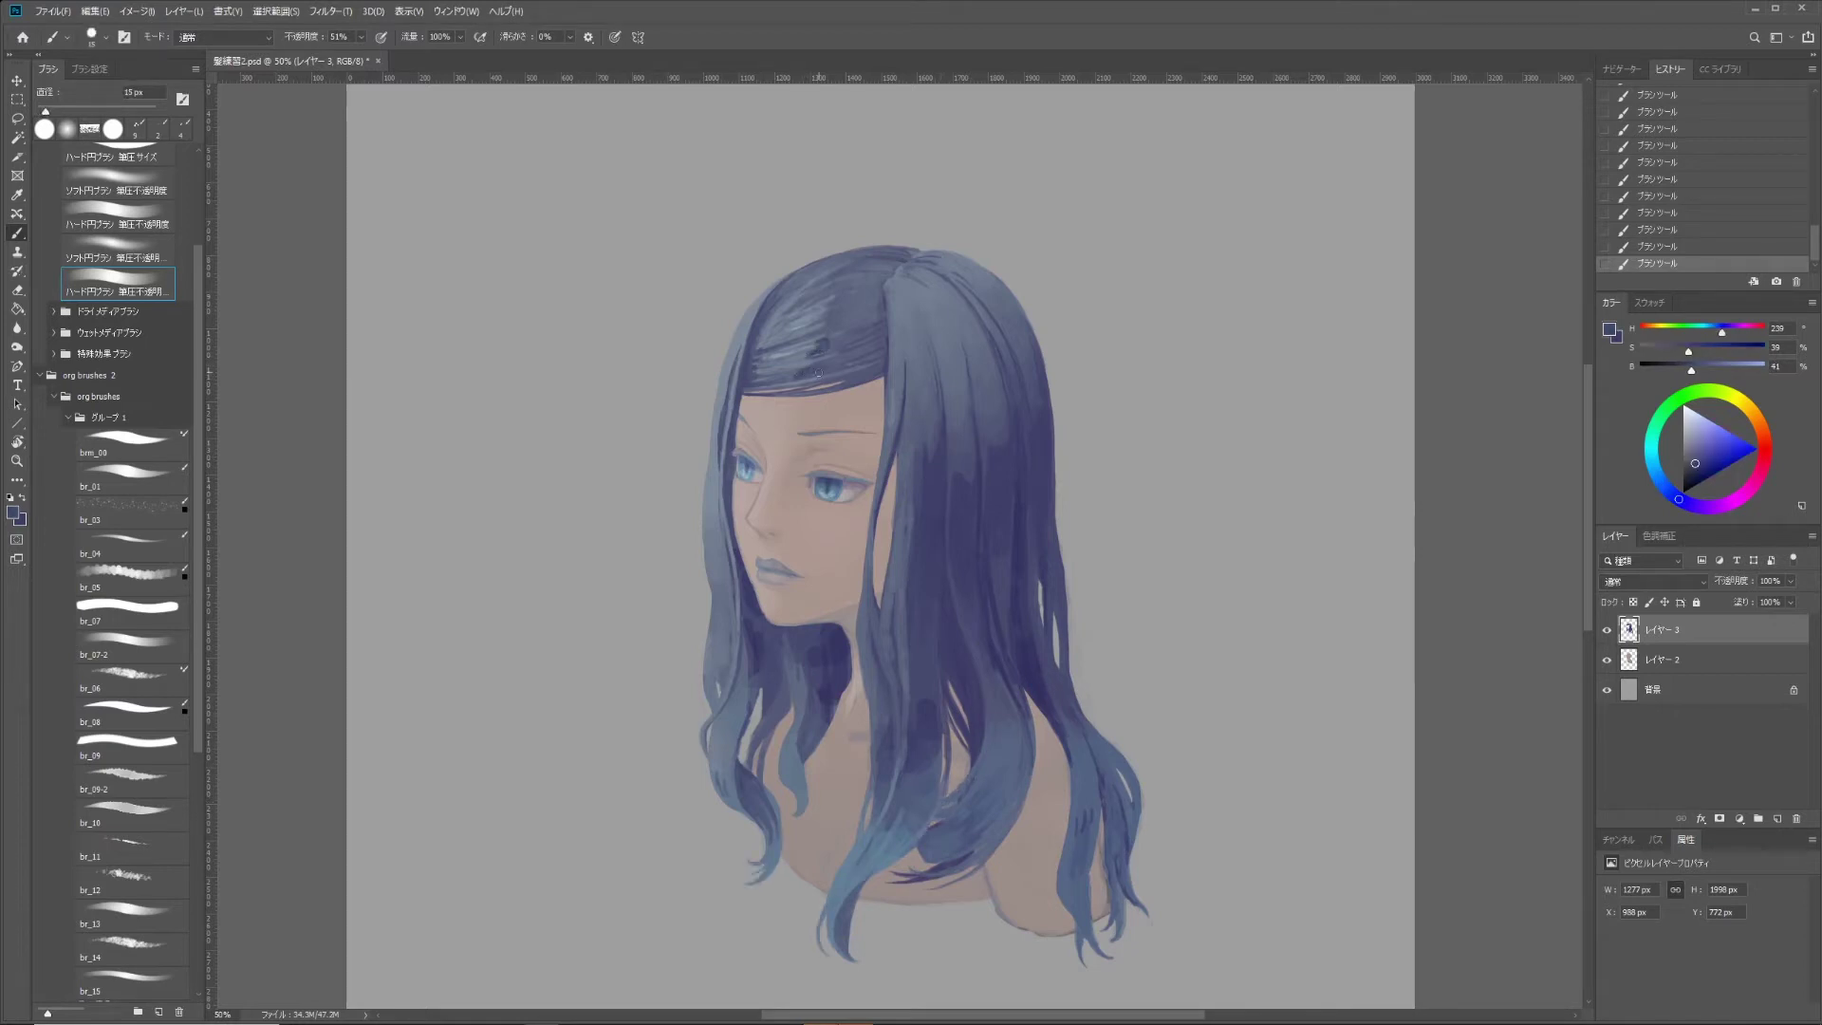
key(bracketleft)
drag(838, 286, 818, 322)
alt+click(793, 365)
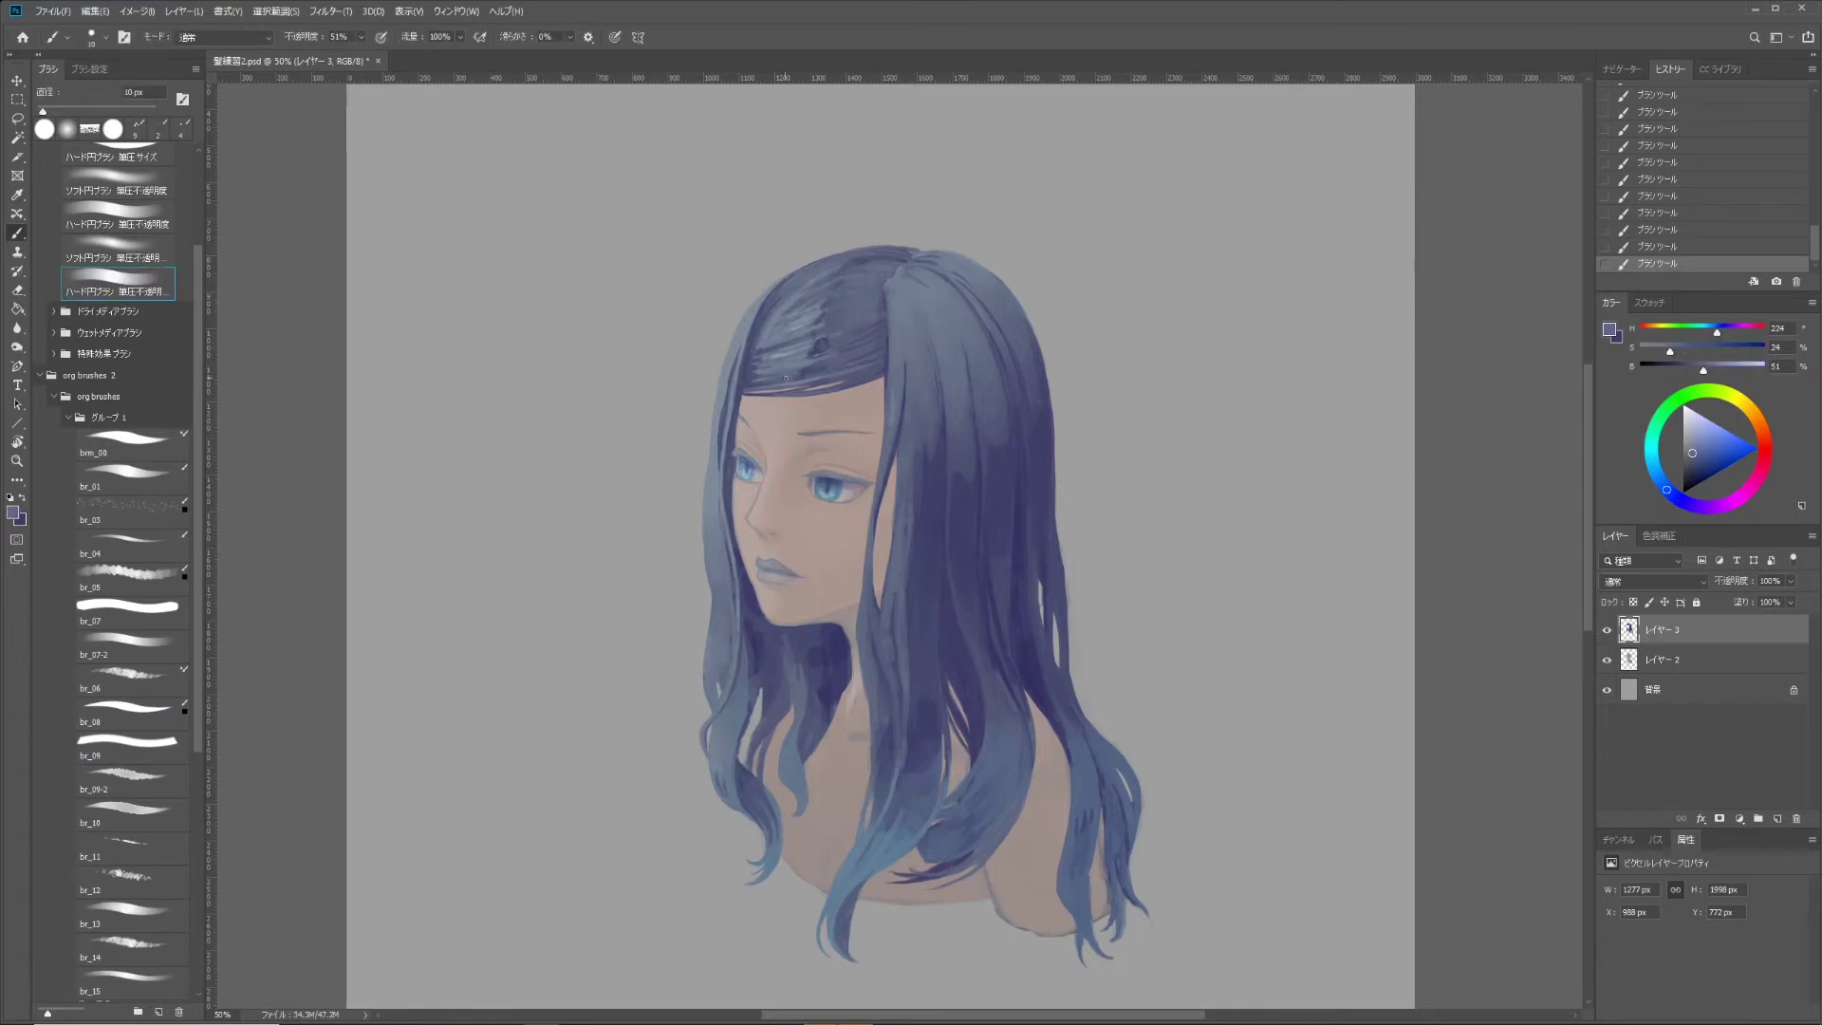
key(bracketleft)
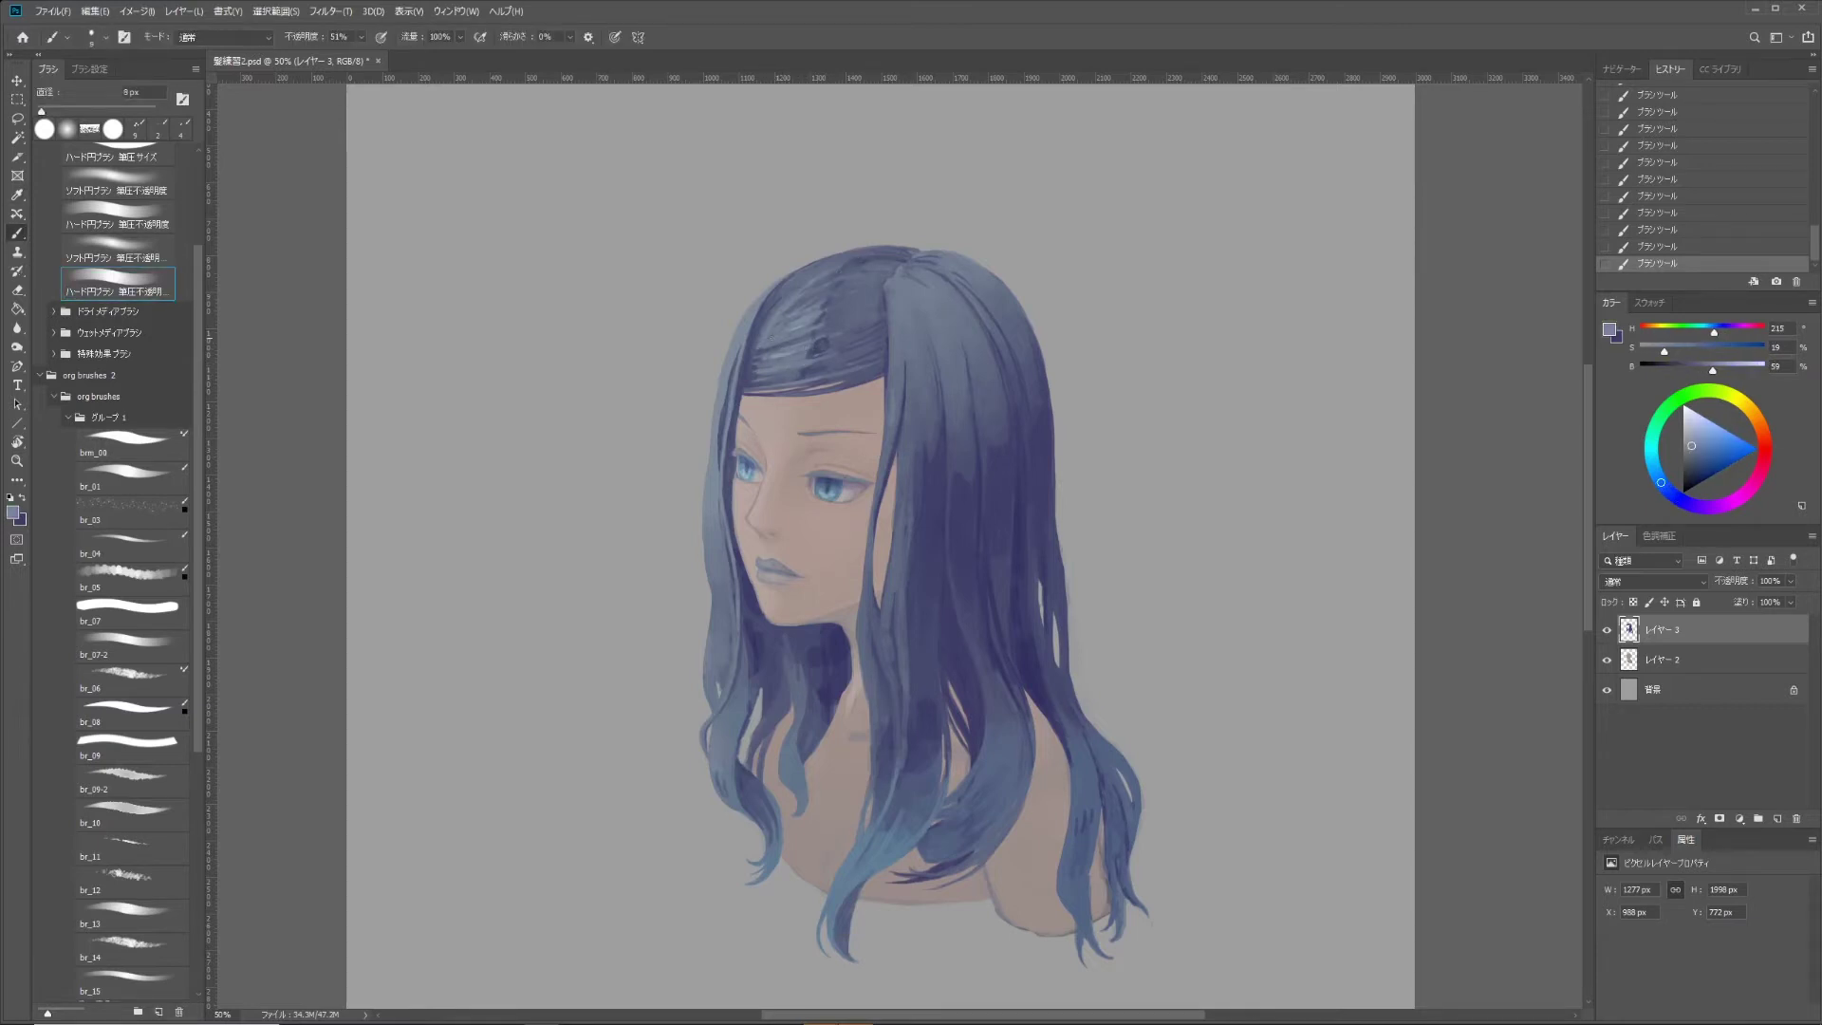
drag(809, 296, 783, 314)
Paint several dark blue-purple strands across the top of the head
alt+click(807, 313)
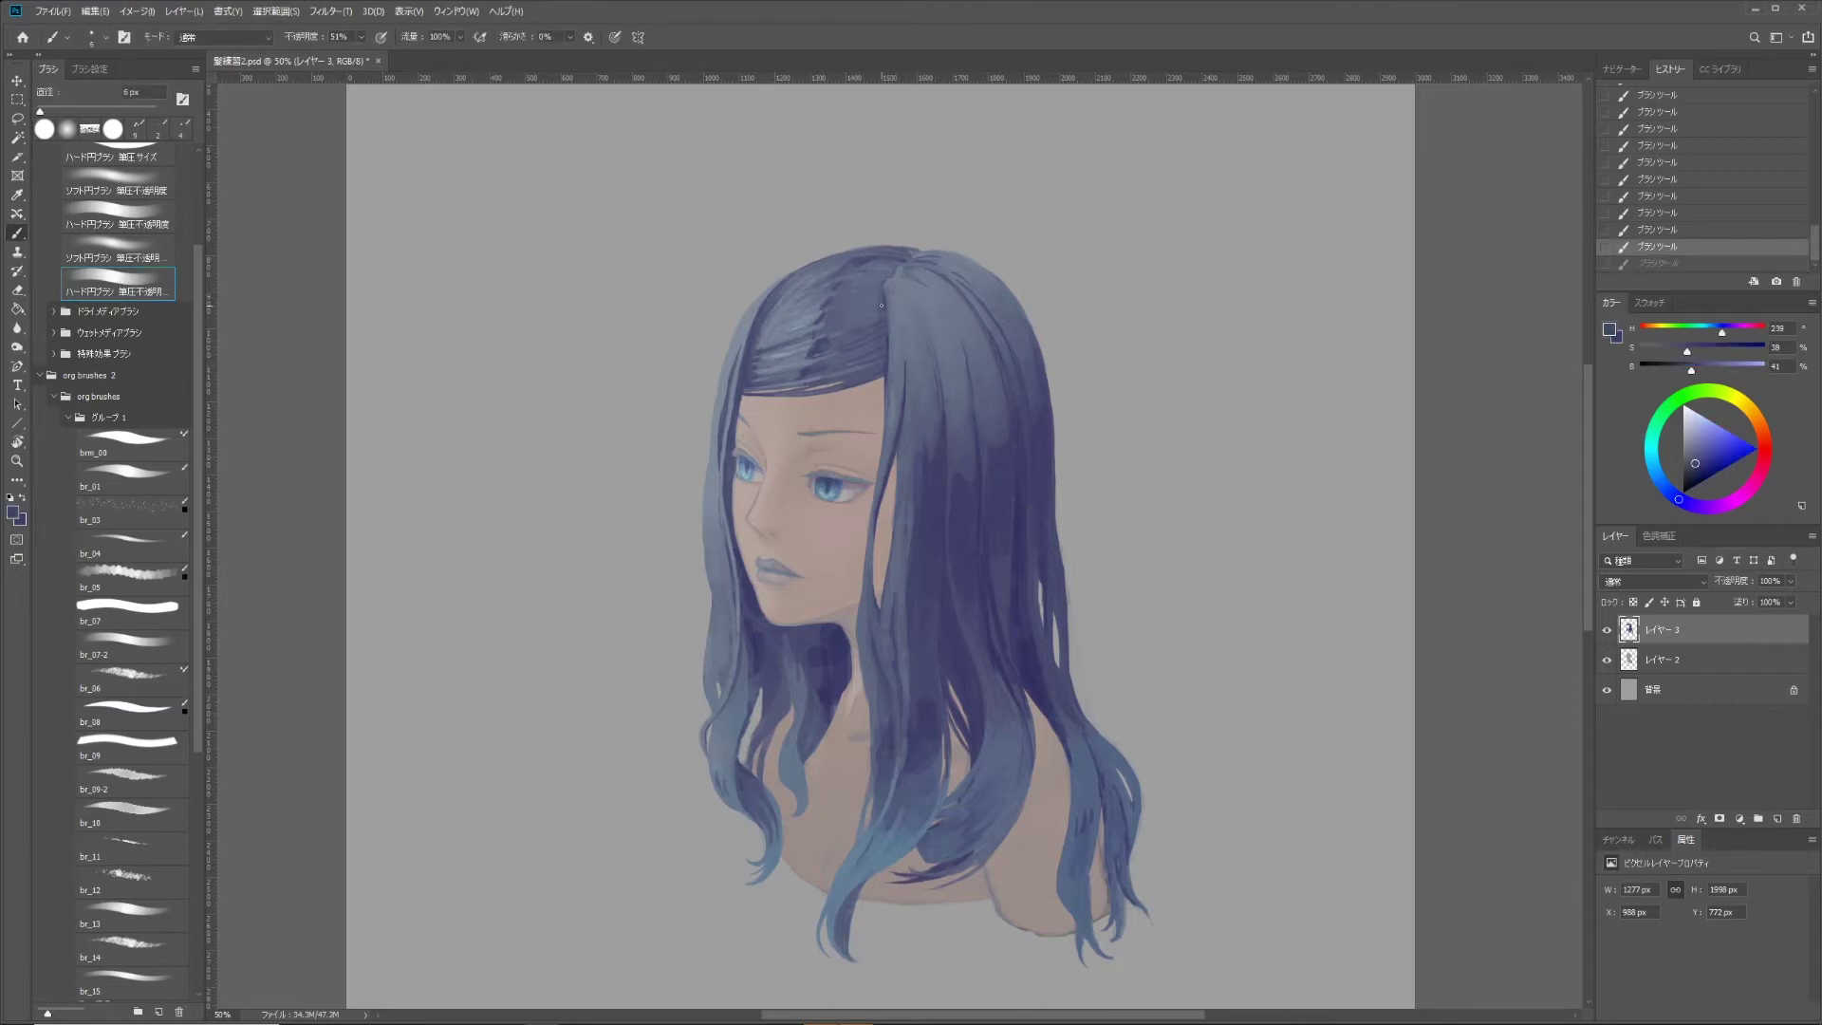
drag(882, 309, 848, 288)
key(bracketright)
key(bracketright)
key(bracketright)
key(bracketleft)
key(bracketleft)
key(bracketleft)
key(bracketleft)
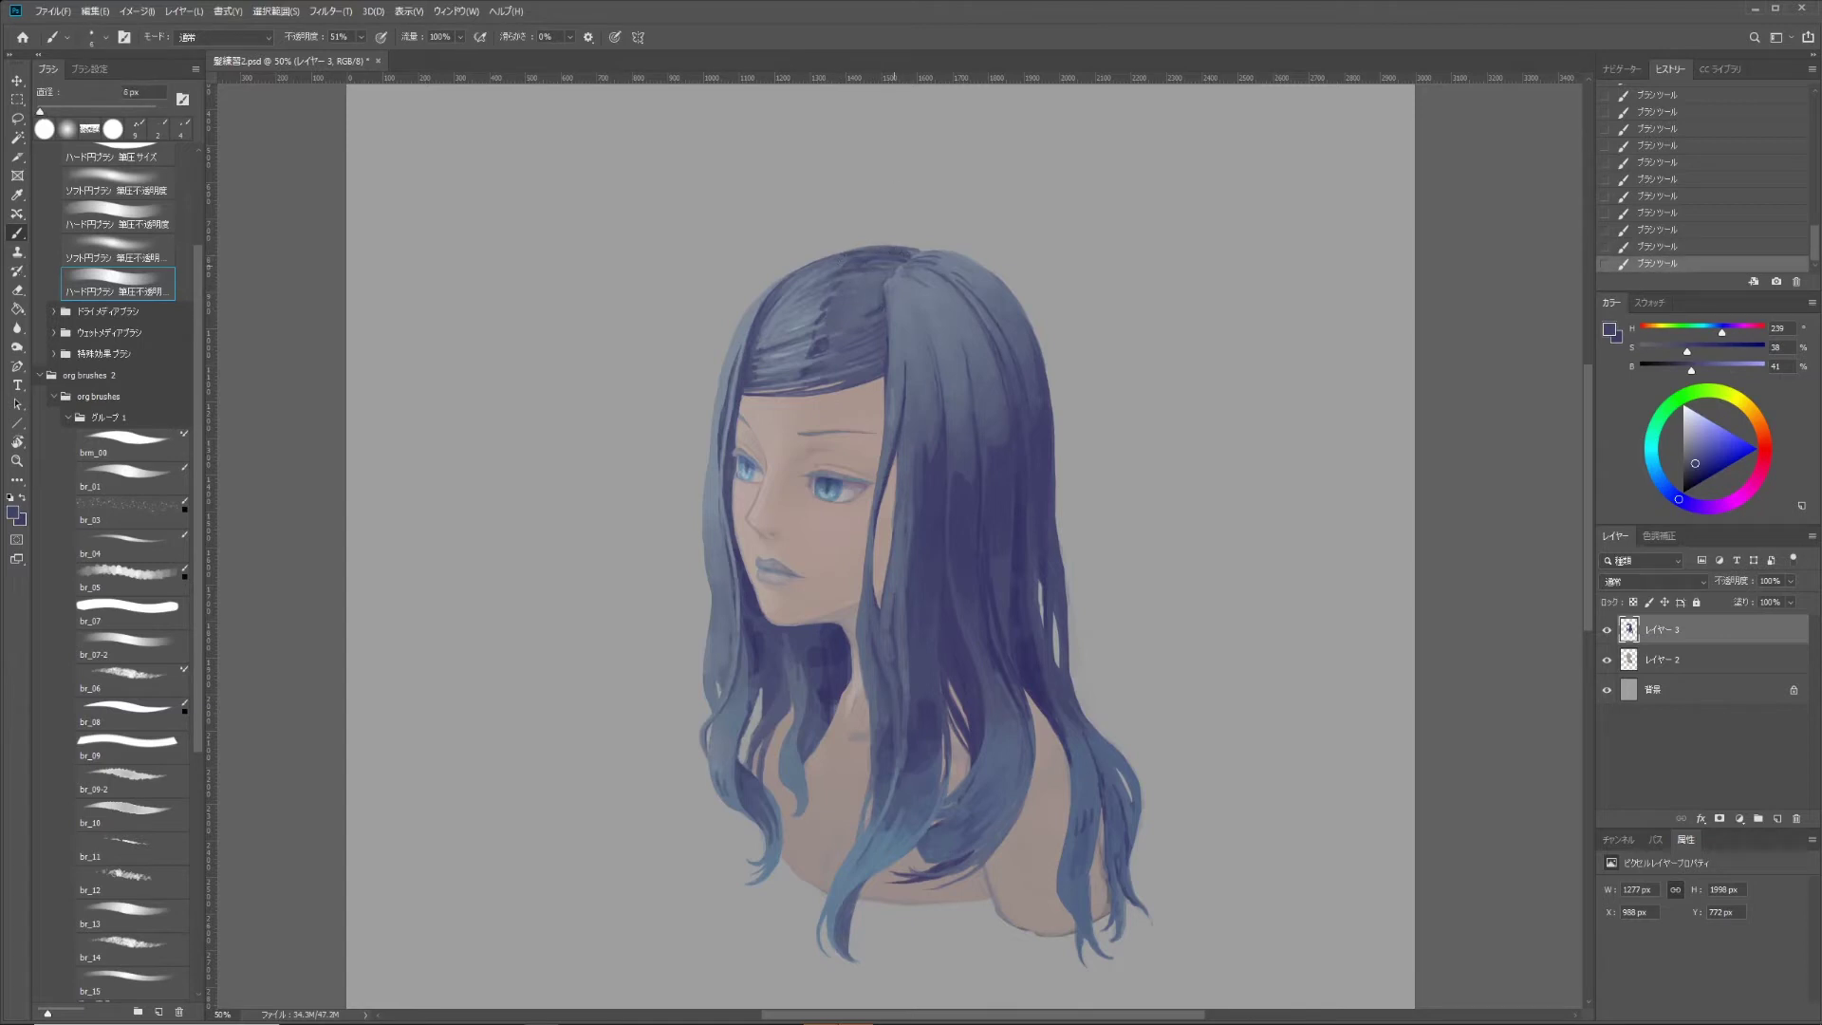
drag(821, 289, 764, 327)
drag(873, 280, 762, 334)
drag(816, 276, 762, 341)
key(bracketright)
key(bracketright)
key(bracketright)
mouse_move(837, 292)
mouse_down()
mouse_move(819, 326)
mouse_move(811, 308)
mouse_move(809, 358)
mouse_up()
Add a light stroke and a small light dab to the crown hair
alt+click(853, 285)
key(bracketleft)
key(bracketleft)
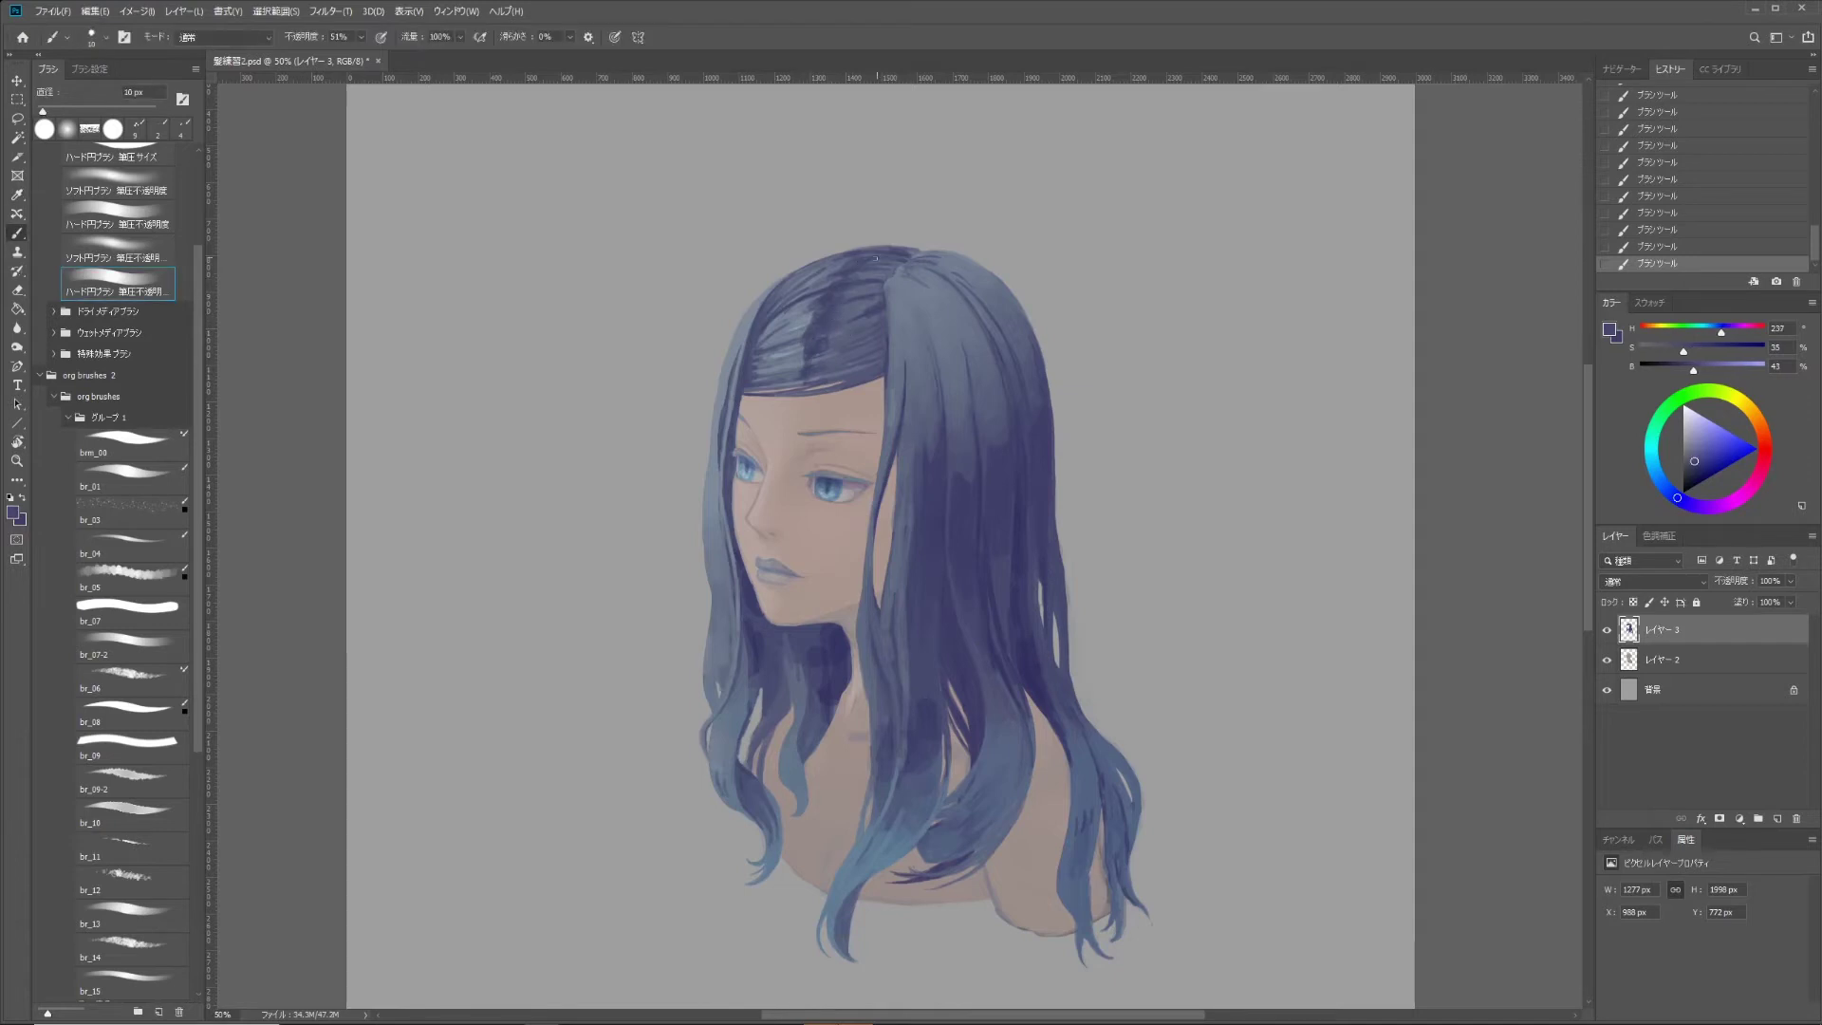
alt+click(827, 323)
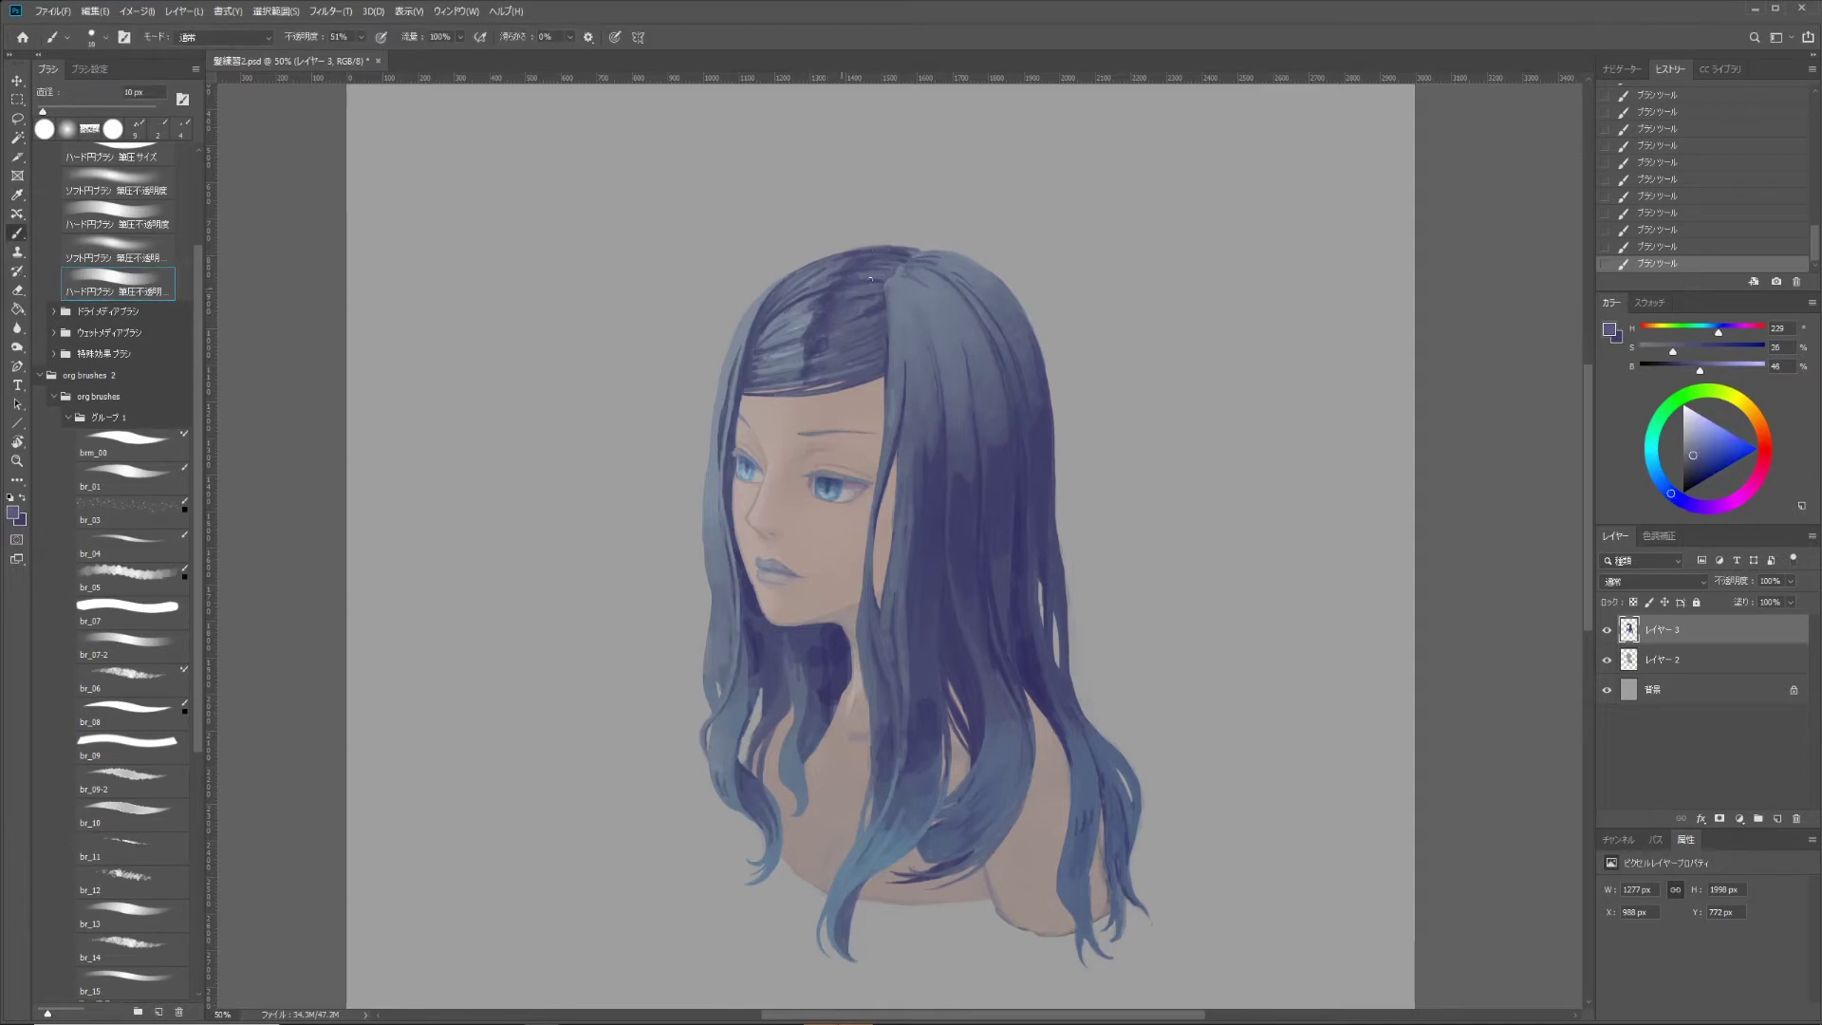
drag(824, 358, 816, 341)
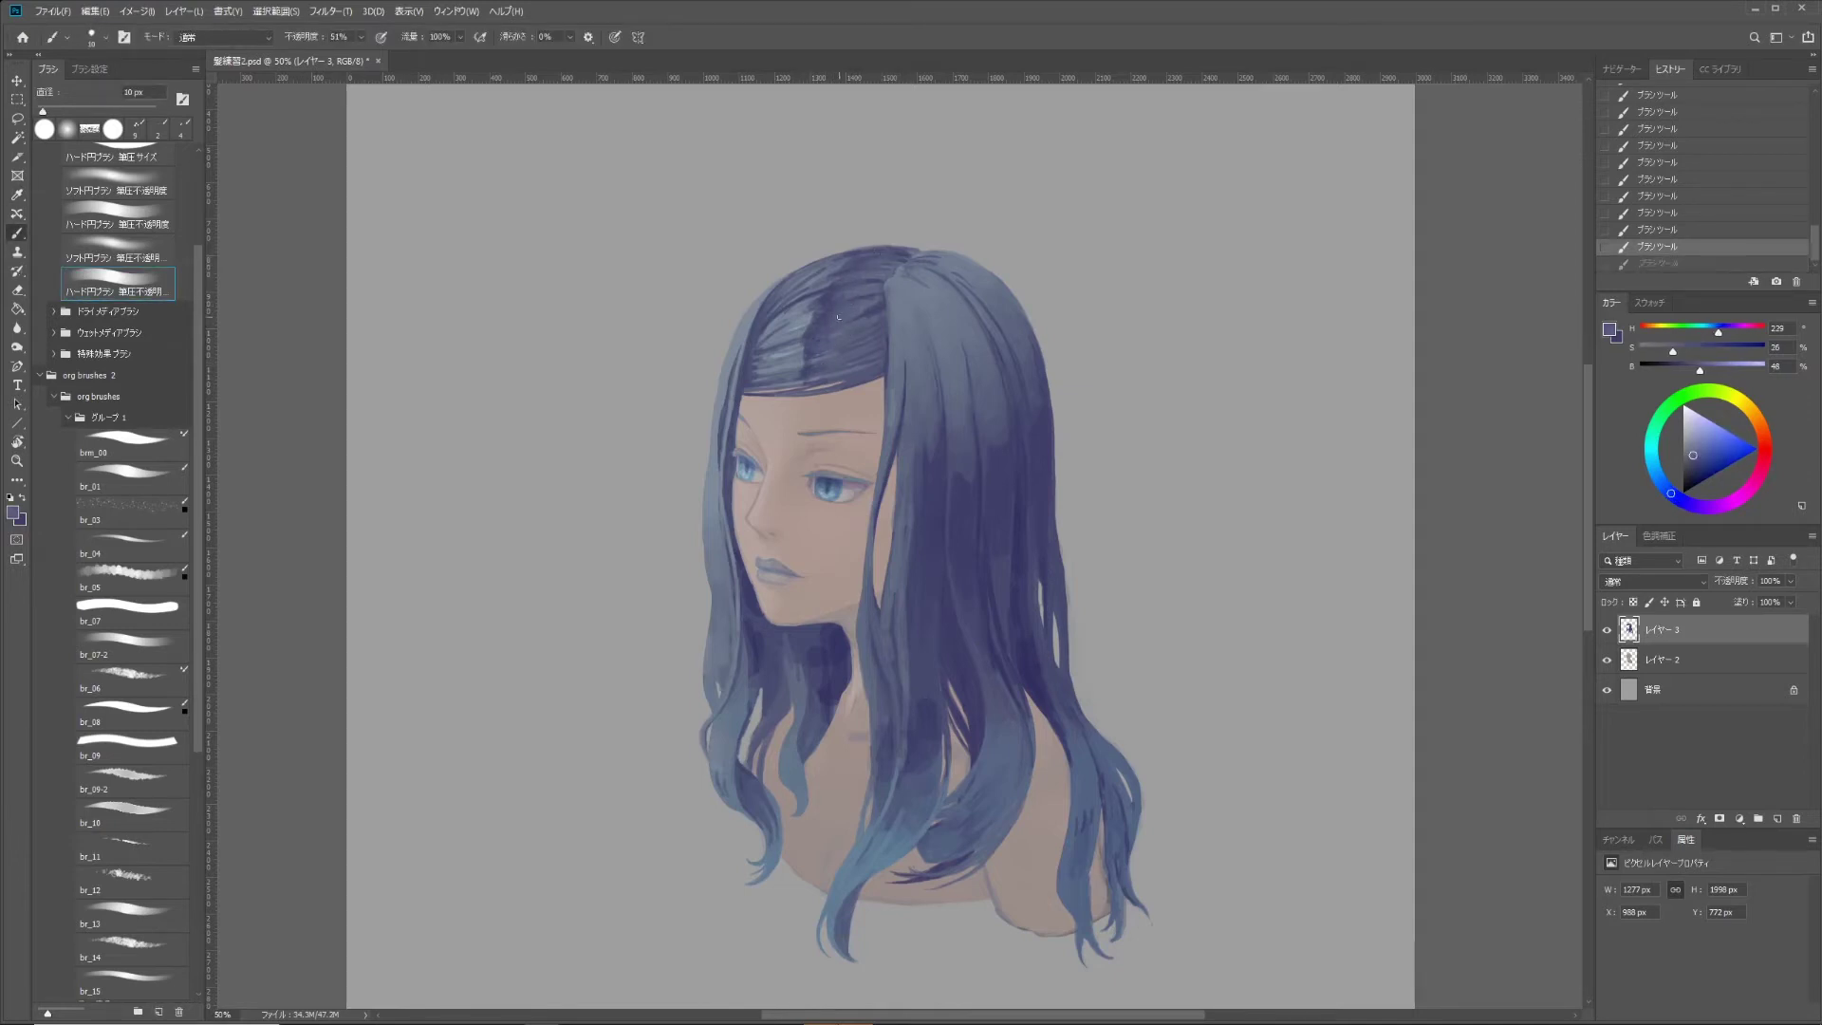
alt+click(832, 321)
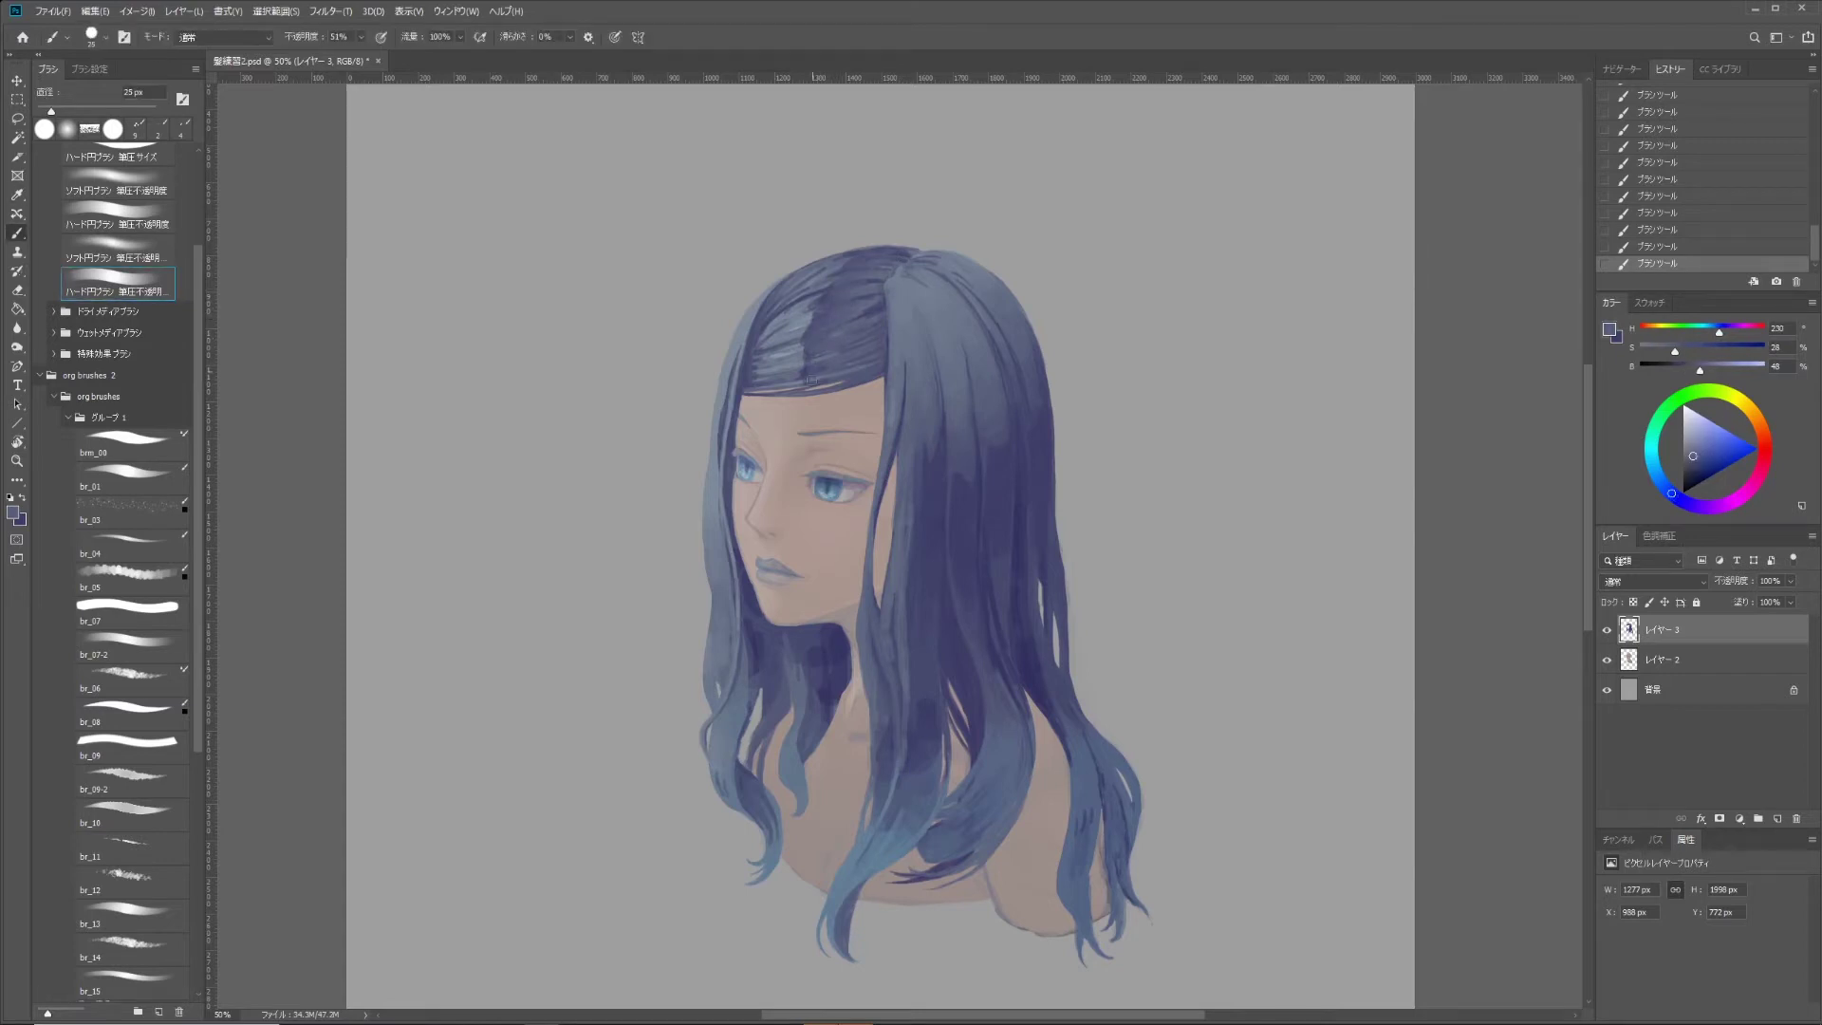
alt+click(844, 329)
key(bracketleft)
key(bracketleft)
Paint fine darker strands near the top of the head with a small brush
alt+click(904, 249)
key(bracketright)
key(bracketright)
key(bracketleft)
key(bracketleft)
alt+click(822, 367)
key(bracketleft)
key(bracketleft)
alt+click(827, 313)
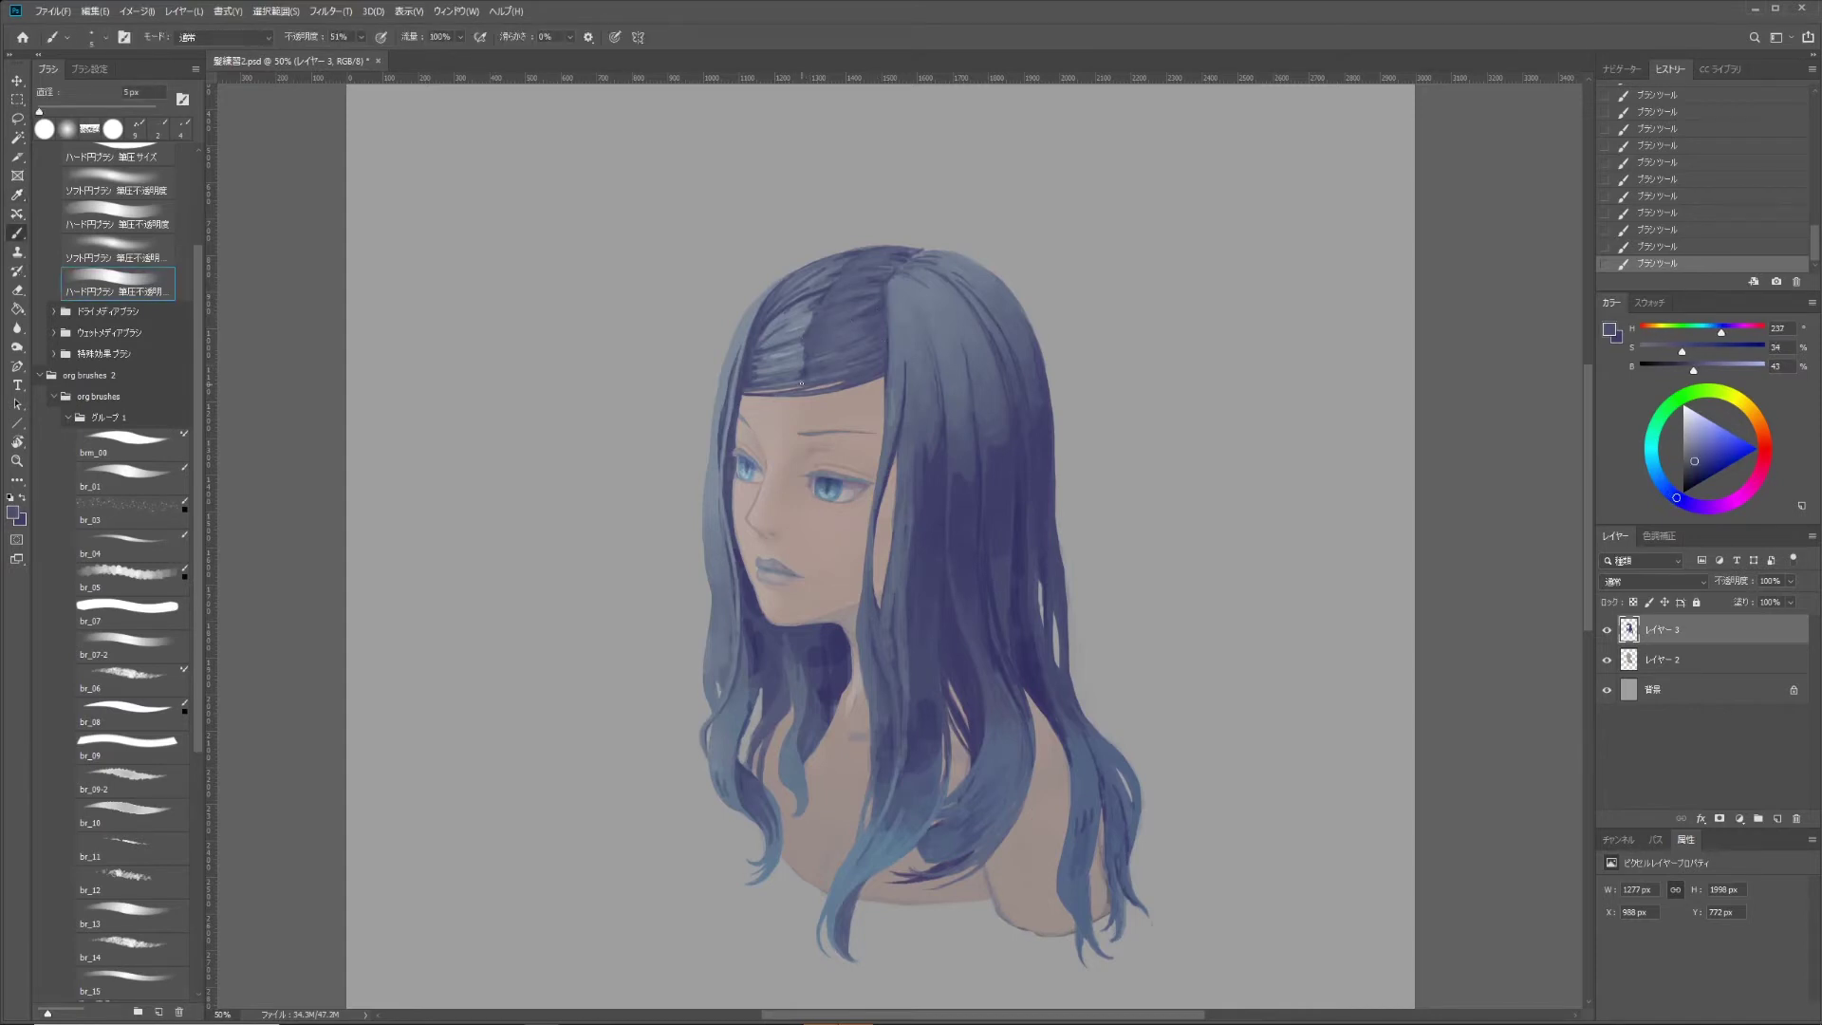
key(bracketleft)
drag(873, 309, 787, 270)
Sample dark and lighter blues from the lower right-side locks, shrinking the brush
key(bracketright)
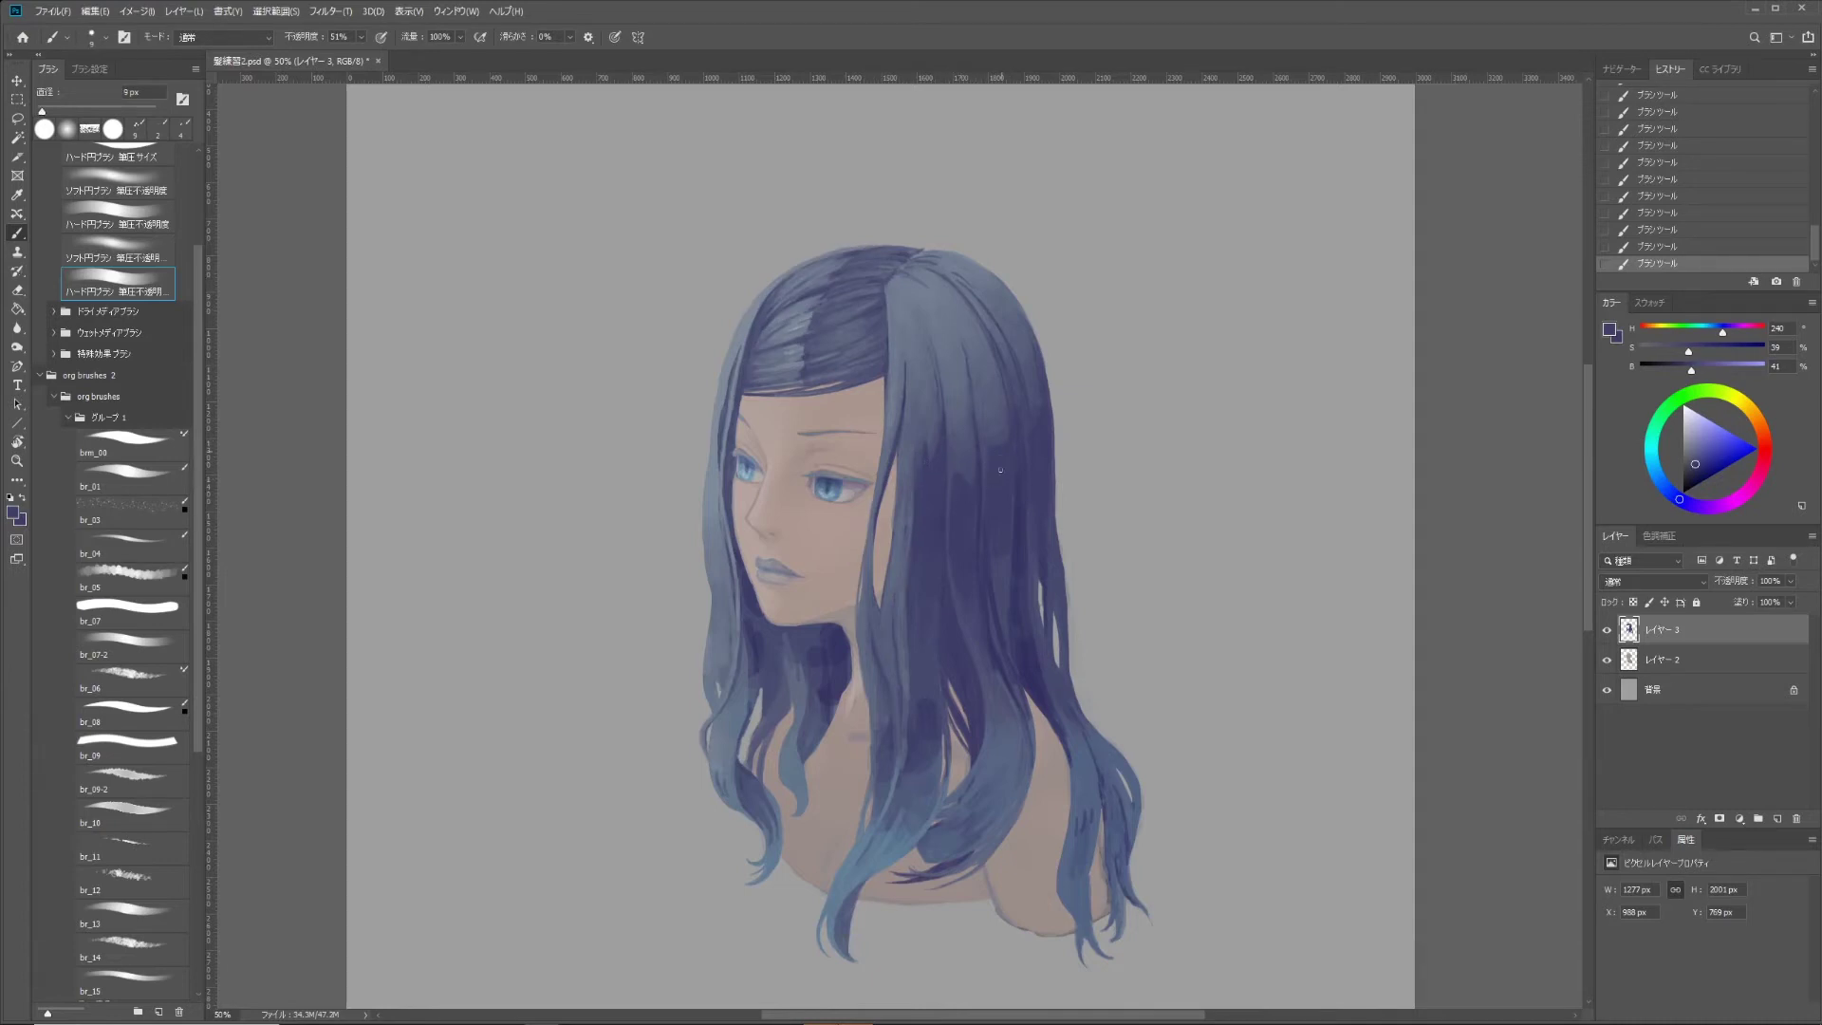
key(bracketleft)
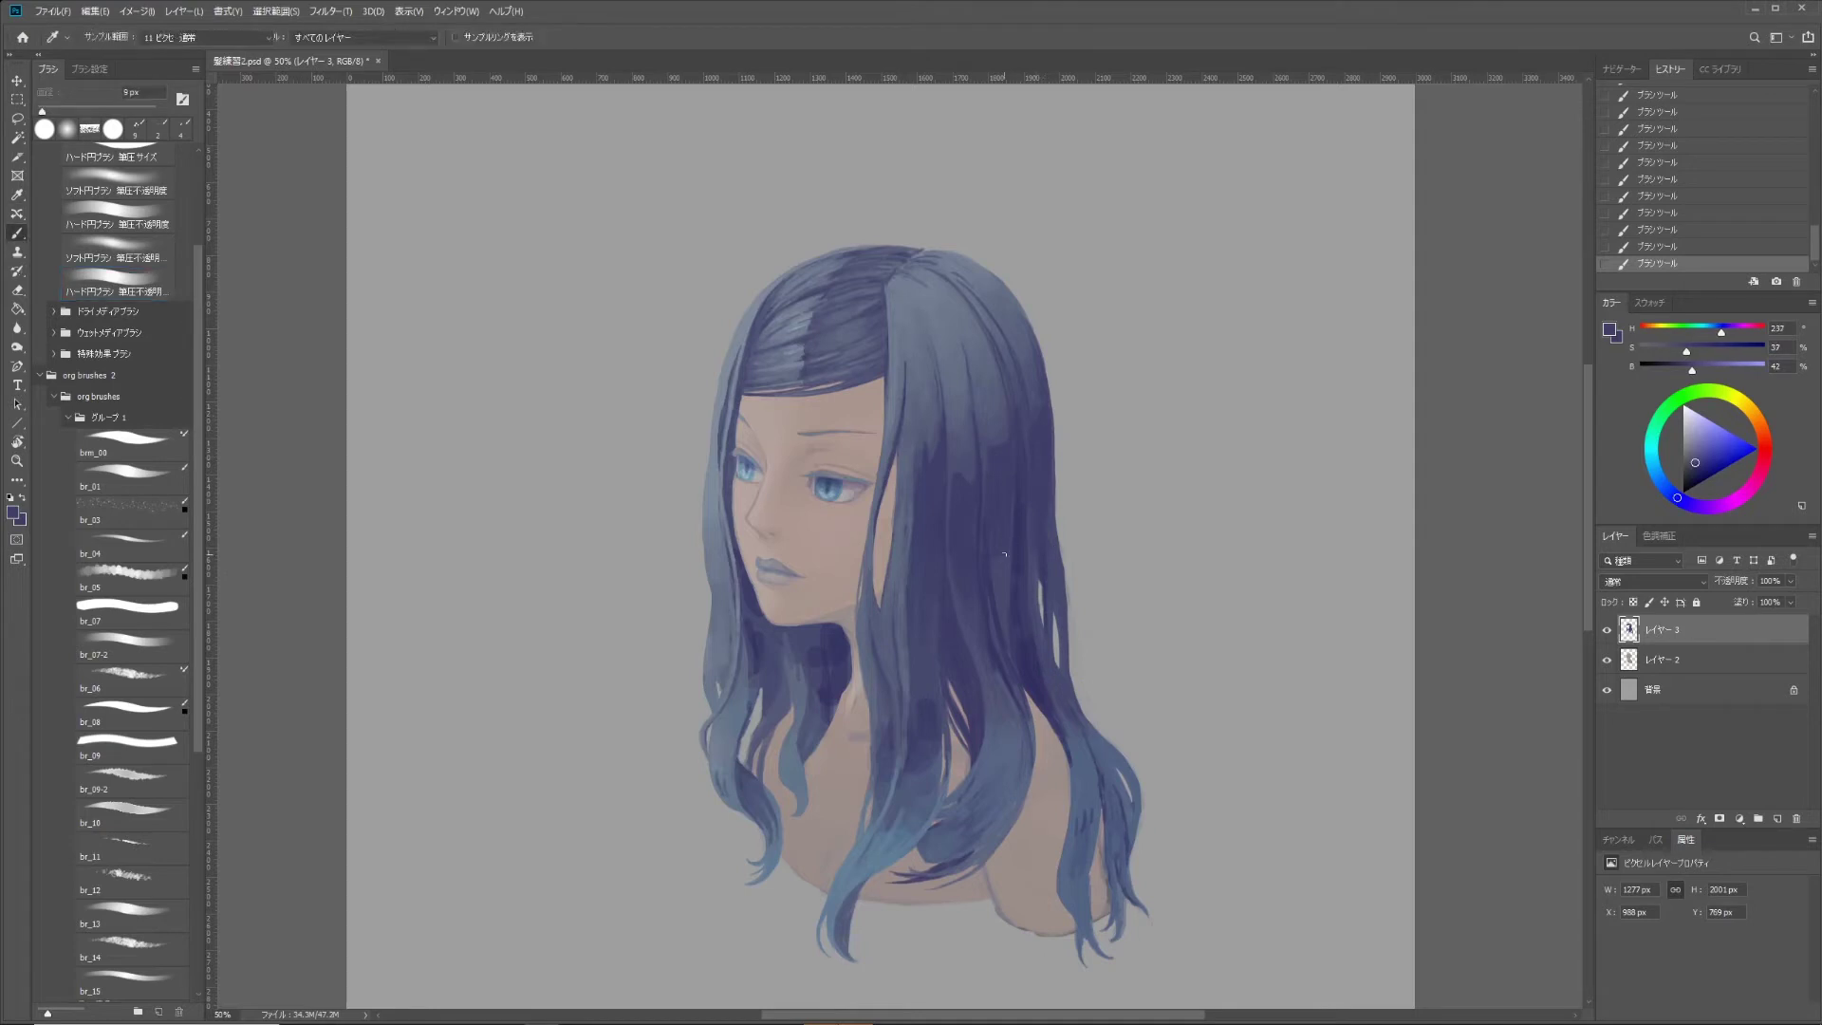
alt+click(979, 619)
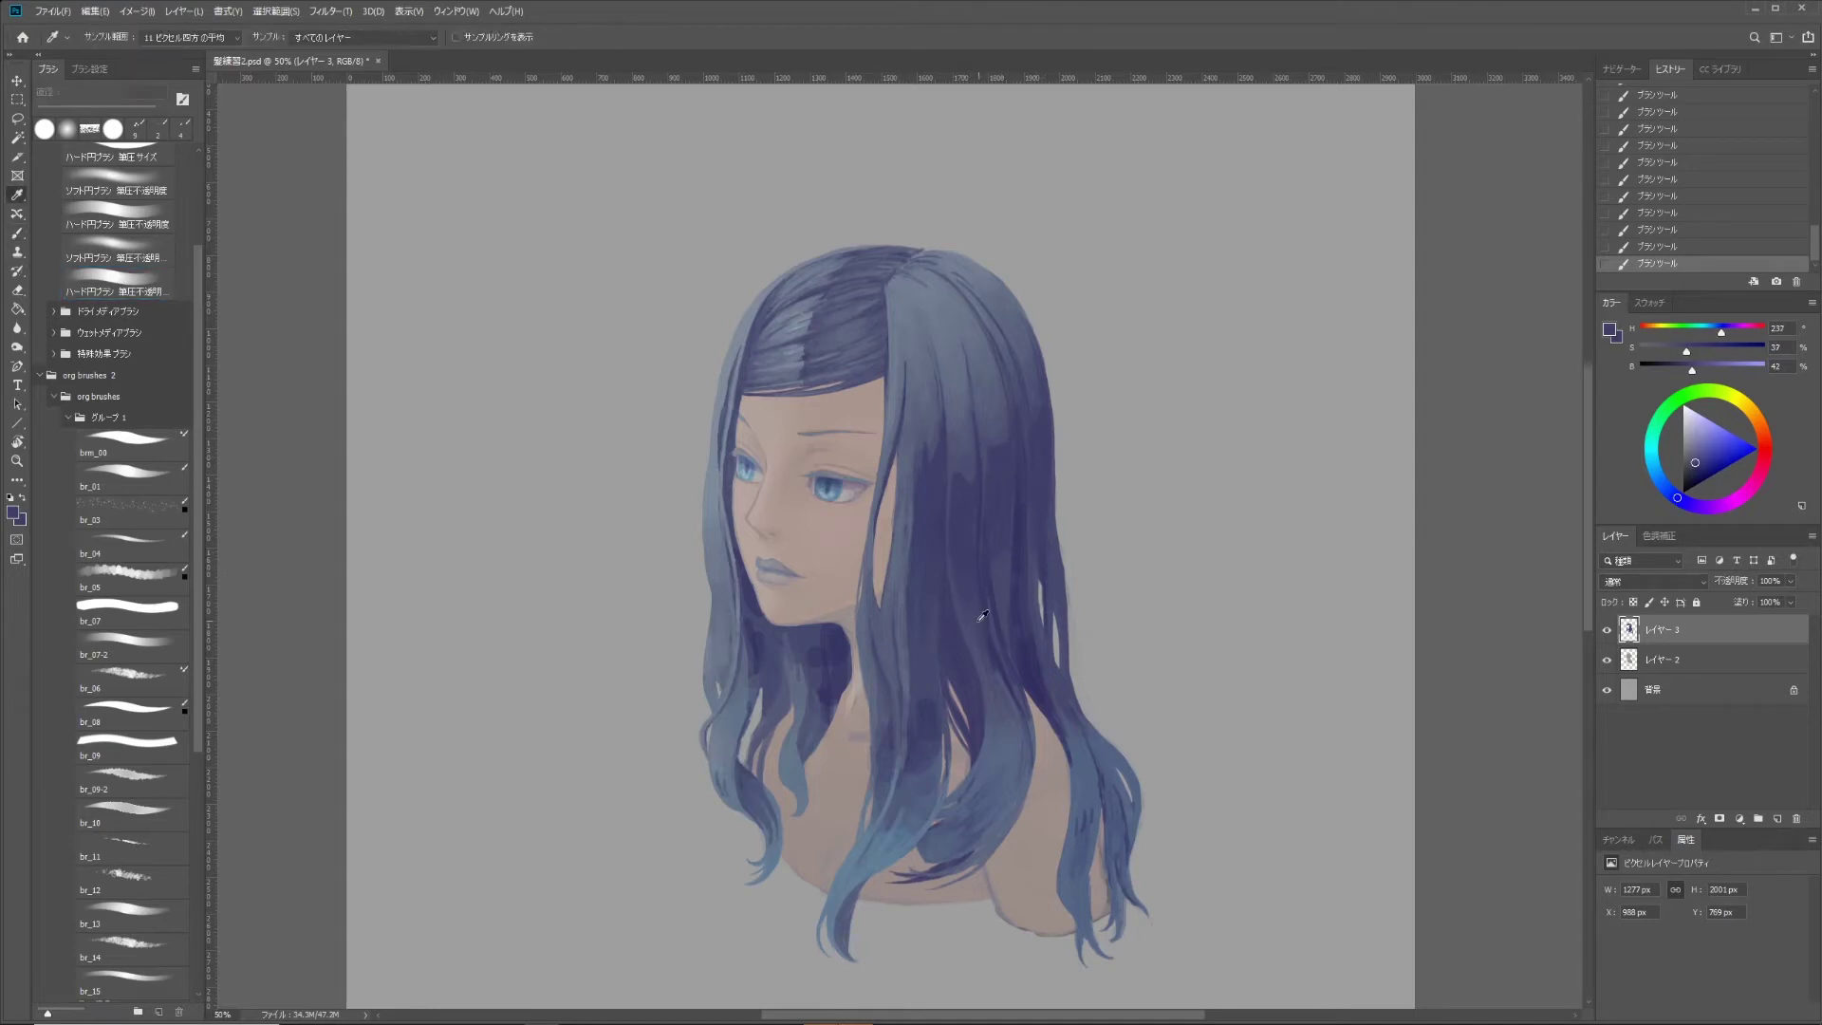
alt+click(1004, 731)
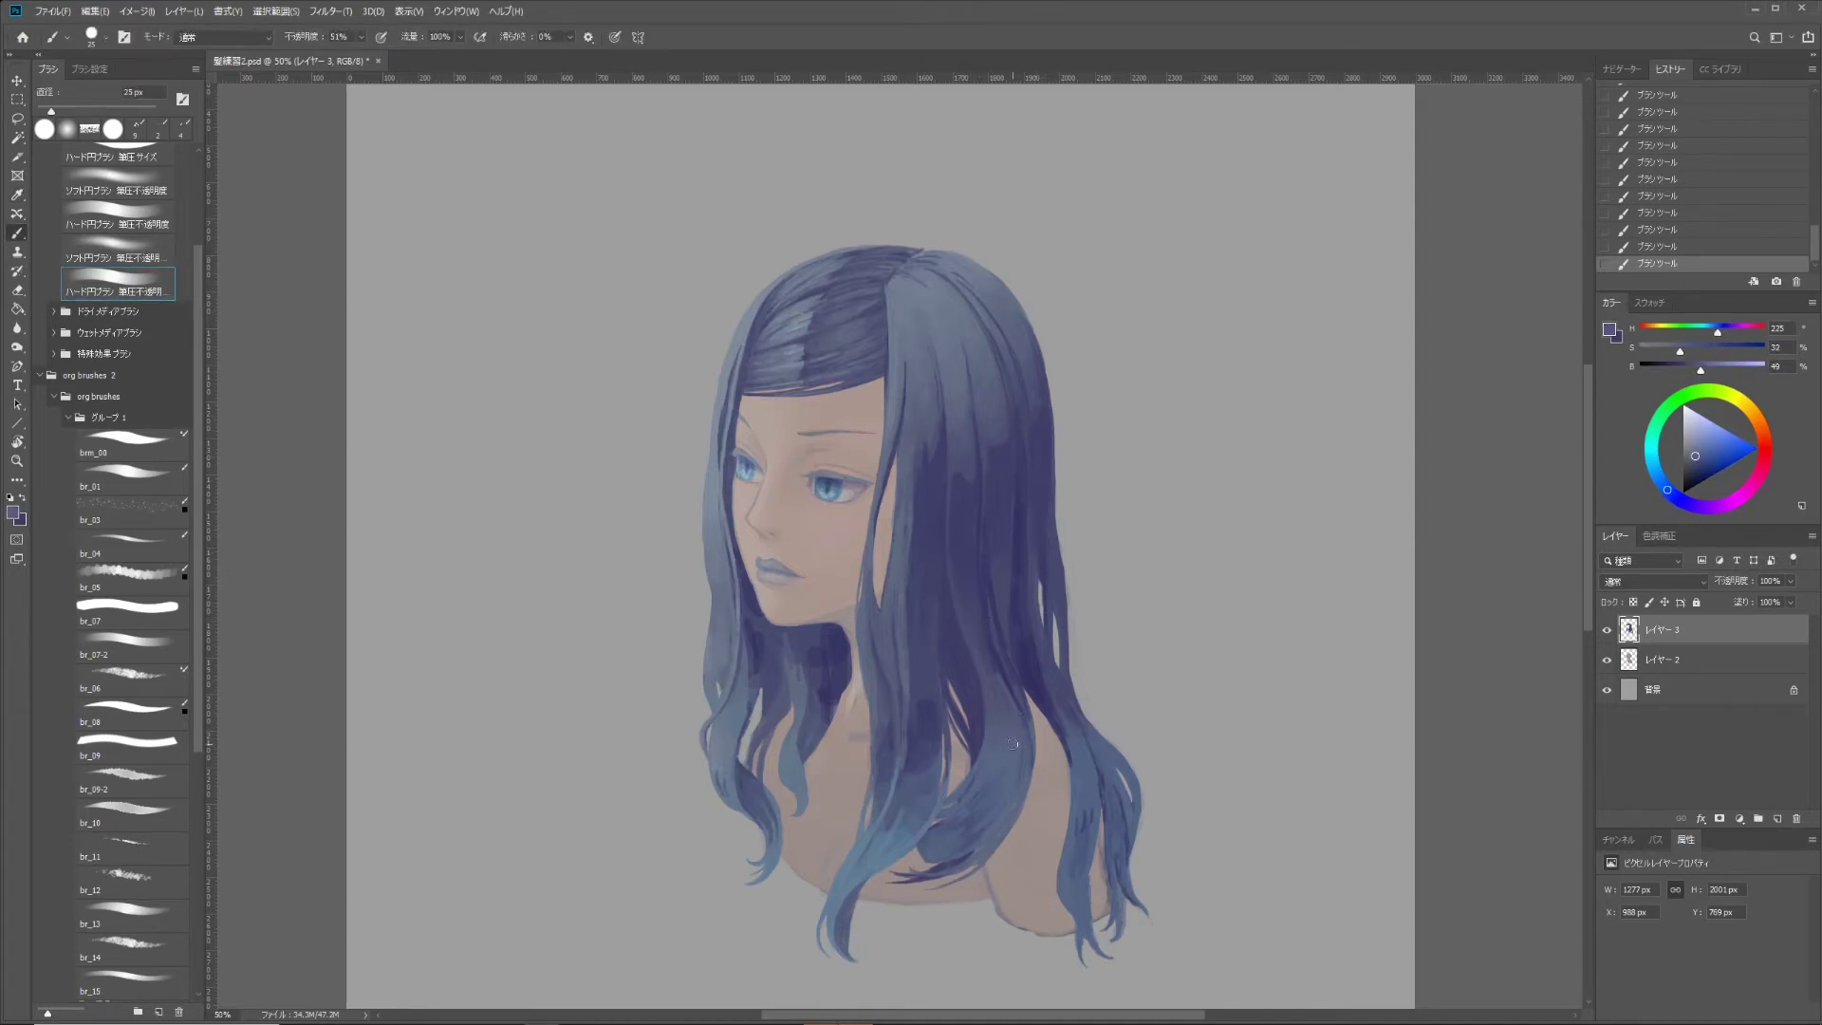
alt+click(988, 622)
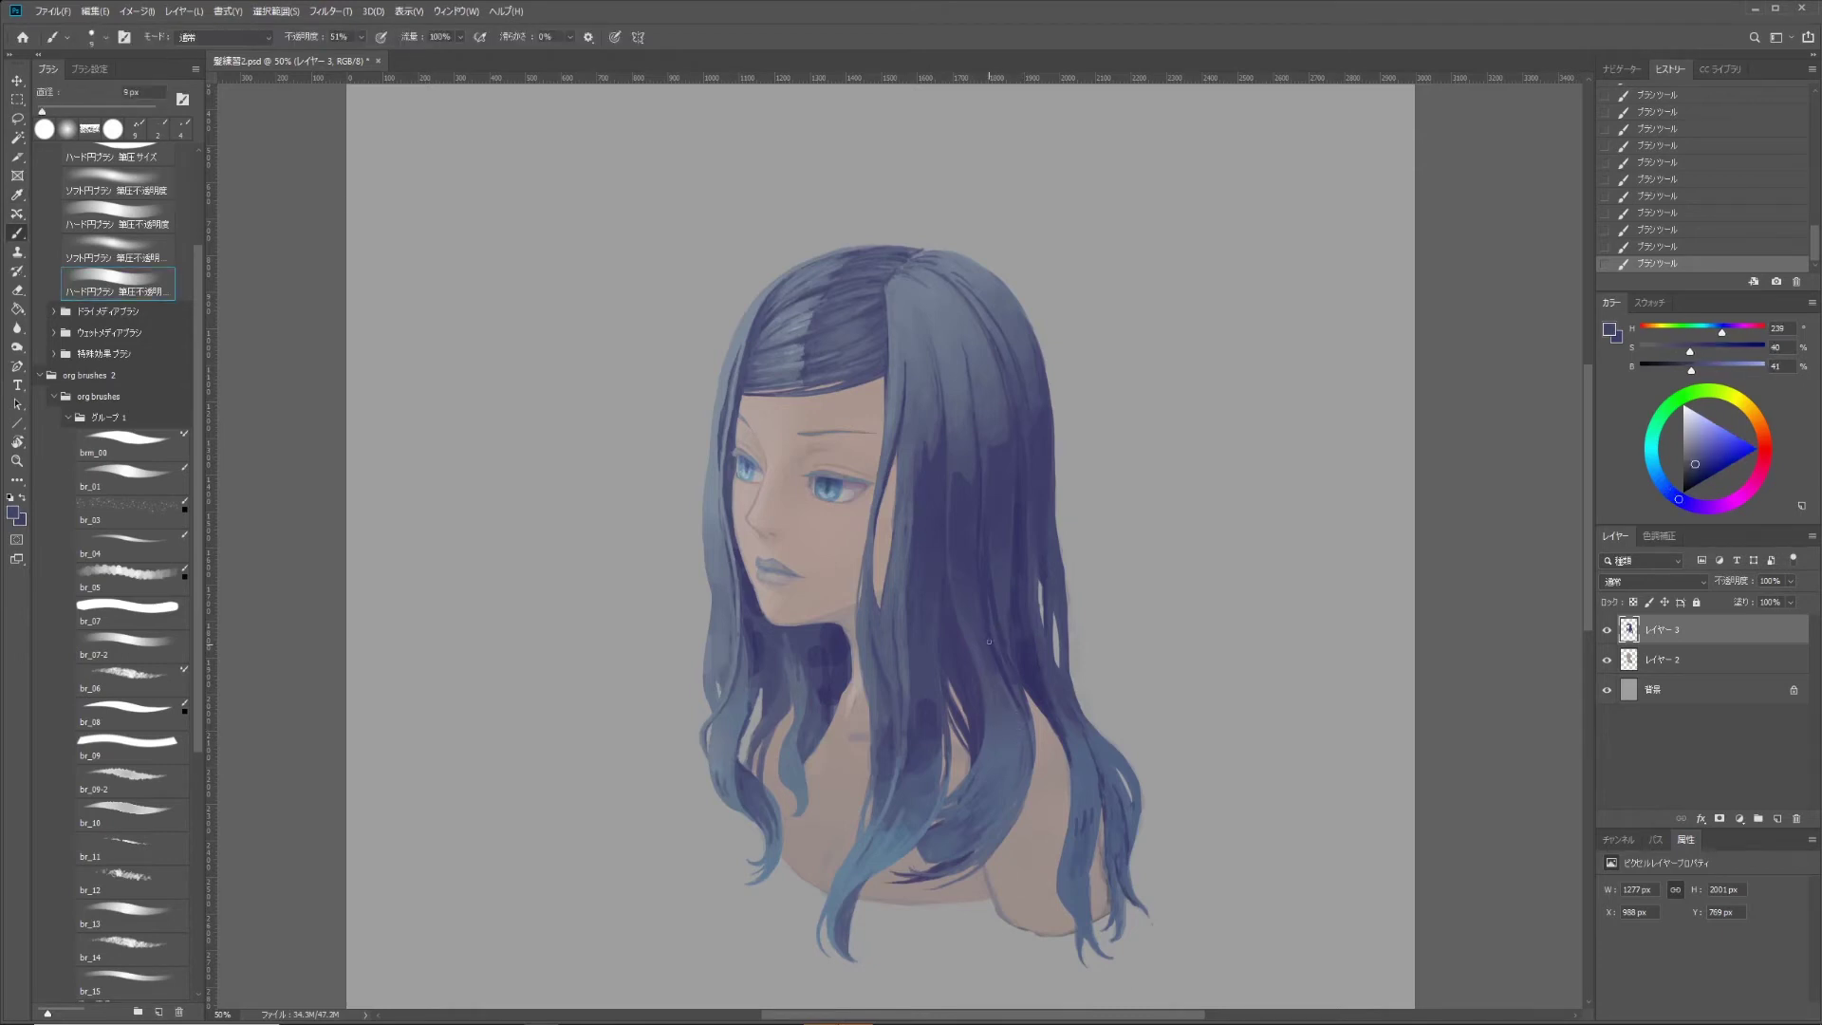
key(bracketleft)
key(bracketleft)
Paint a short darker stroke on a lower hair strand using sampled mid tones
alt+click(1008, 604)
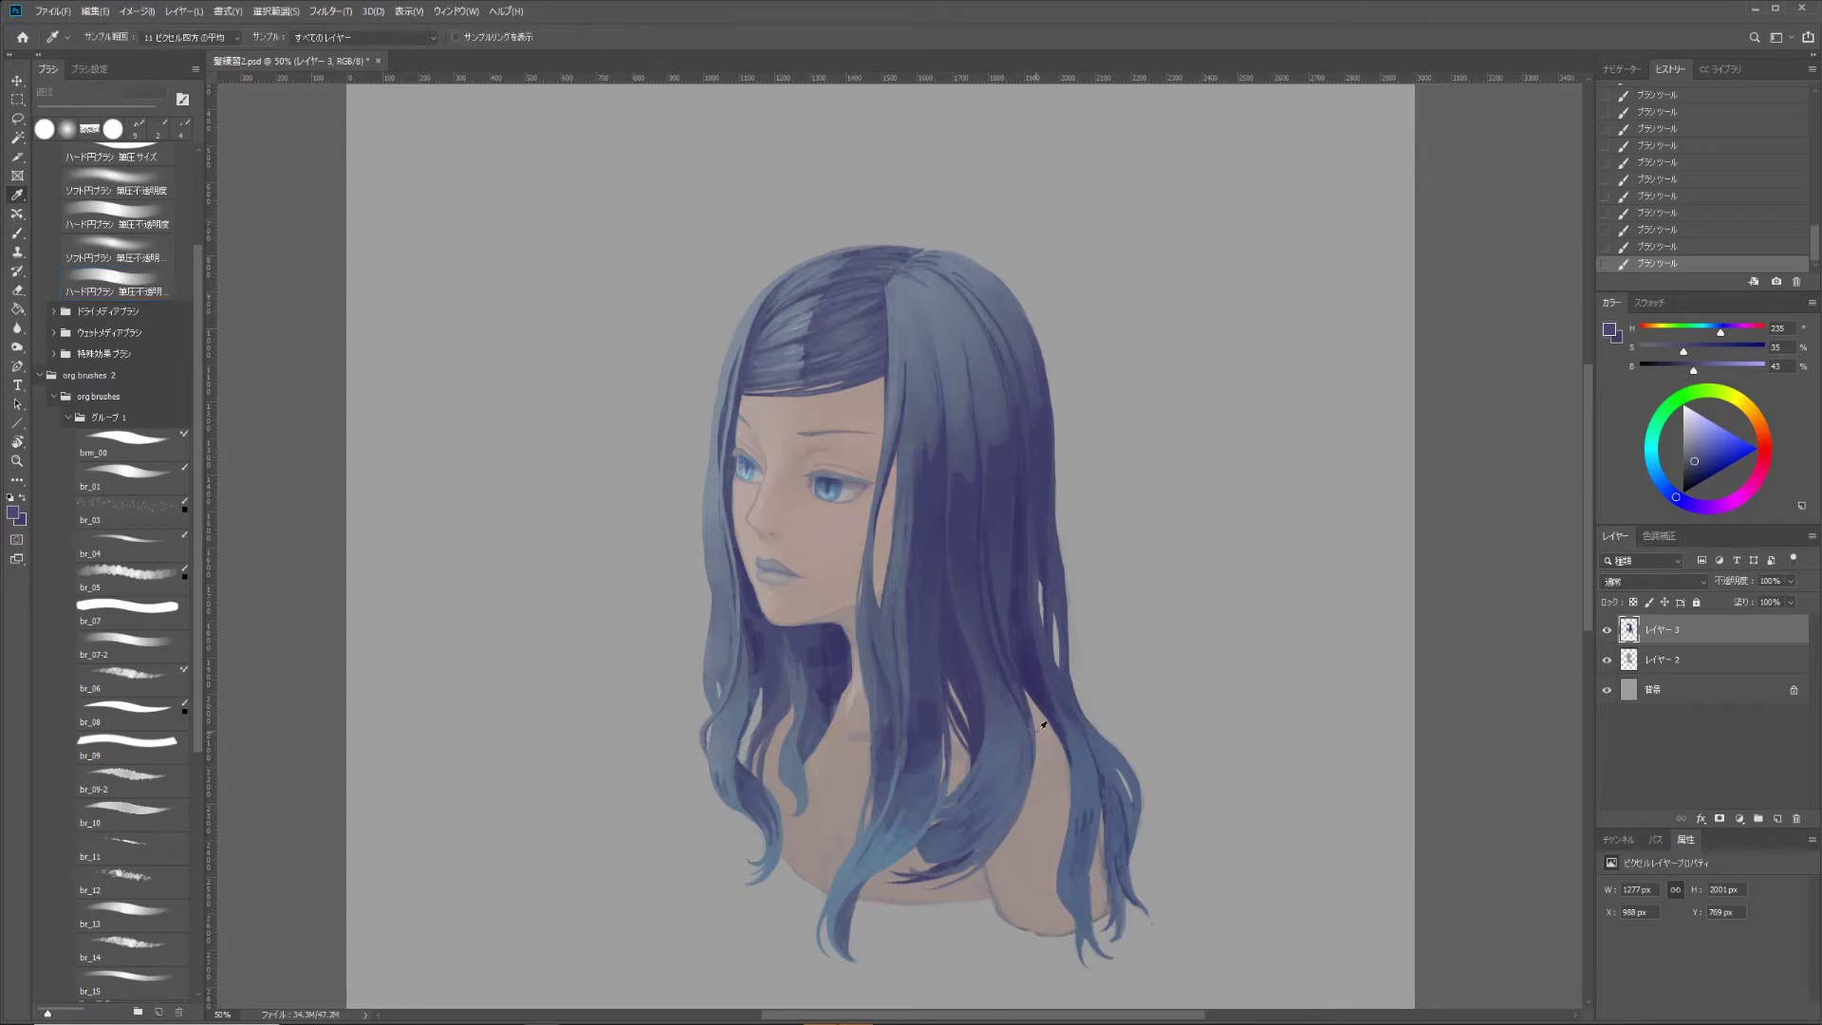
alt+click(1015, 692)
key(bracketright)
key(bracketright)
key(bracketright)
alt+click(995, 563)
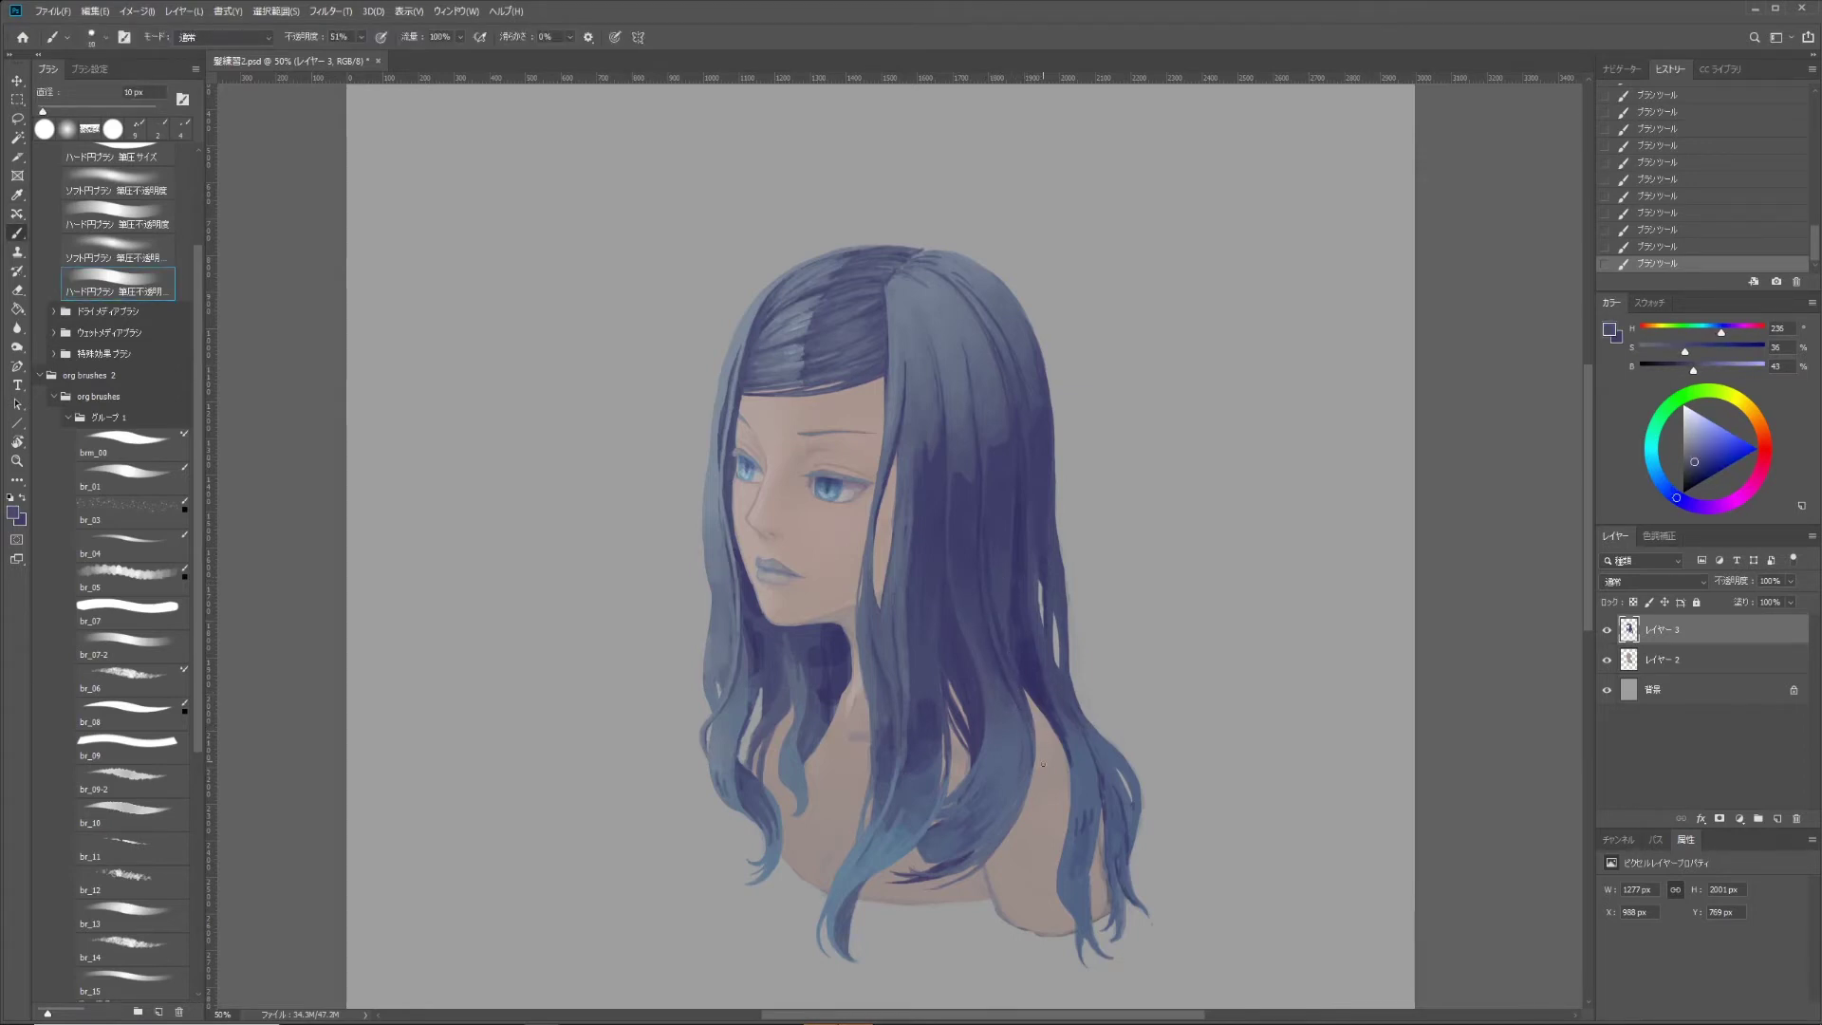
key(bracketleft)
alt+click(1026, 738)
drag(1028, 800, 1014, 828)
Paint dark blue strokes into the right-side hair, save, and undo the last stroke
key(e)
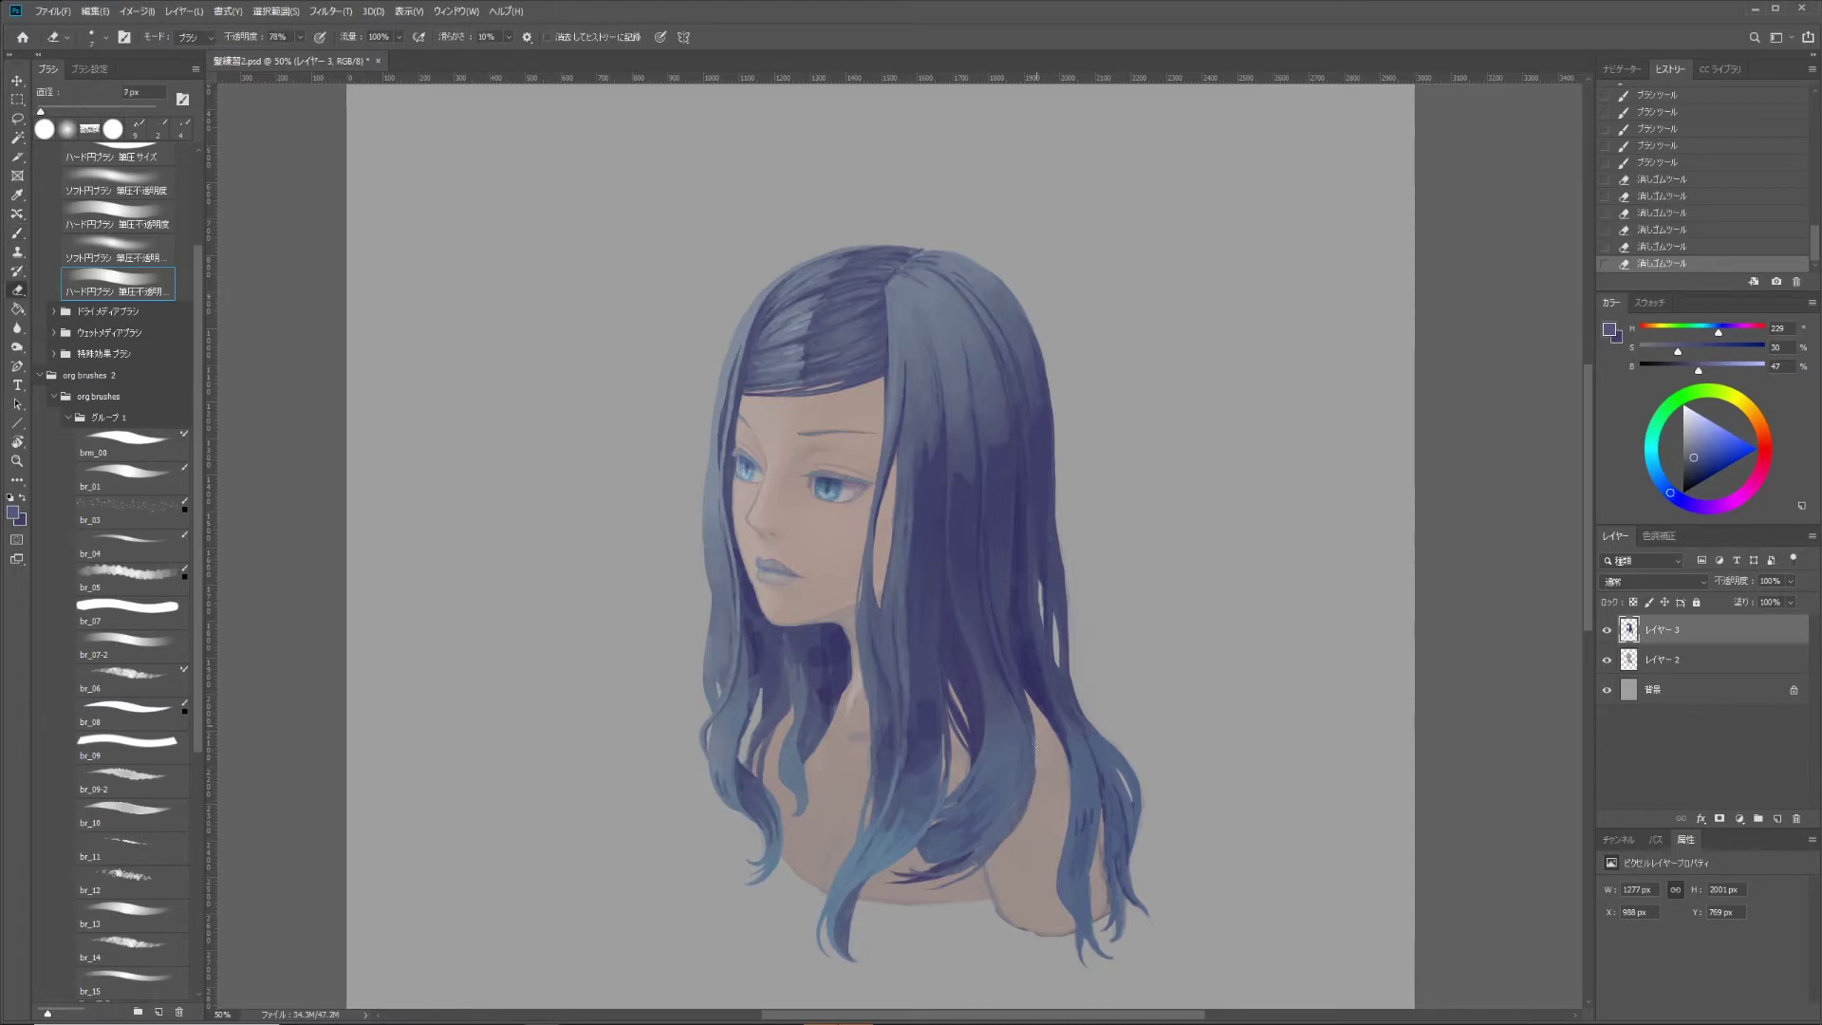
key(b)
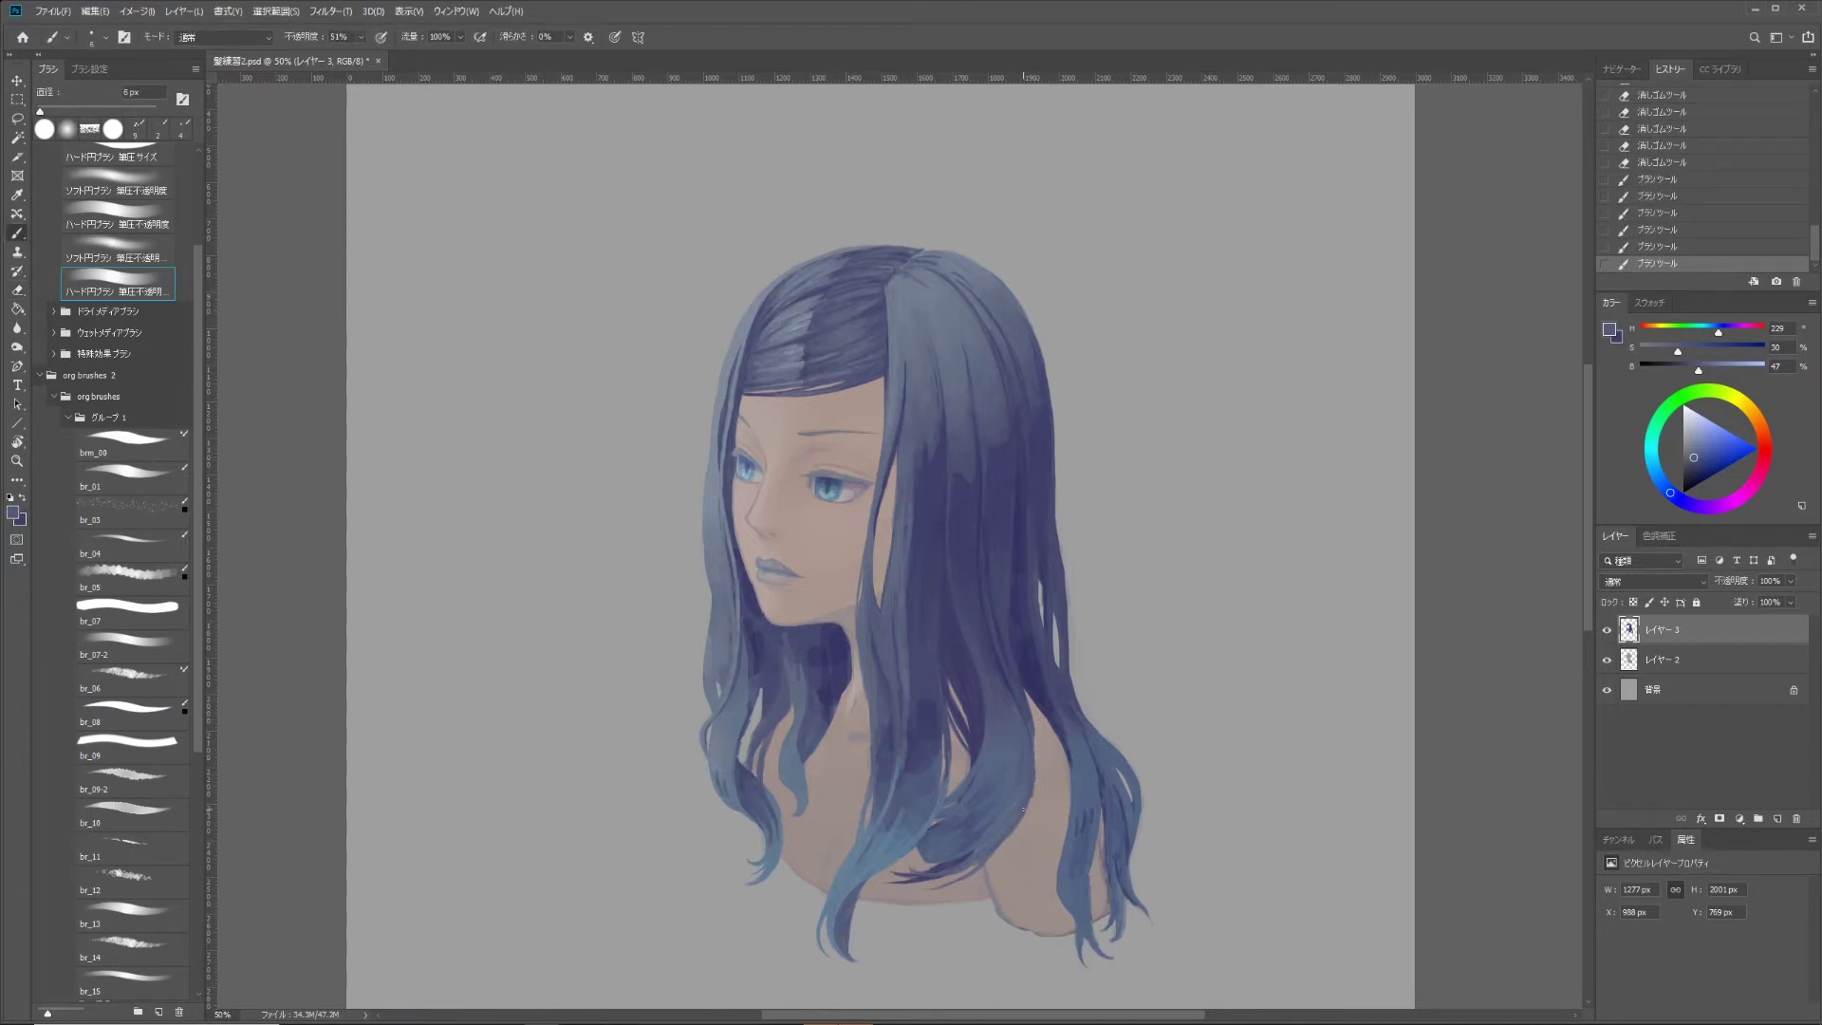
alt+click(1025, 636)
key(bracketleft)
drag(1015, 616, 996, 590)
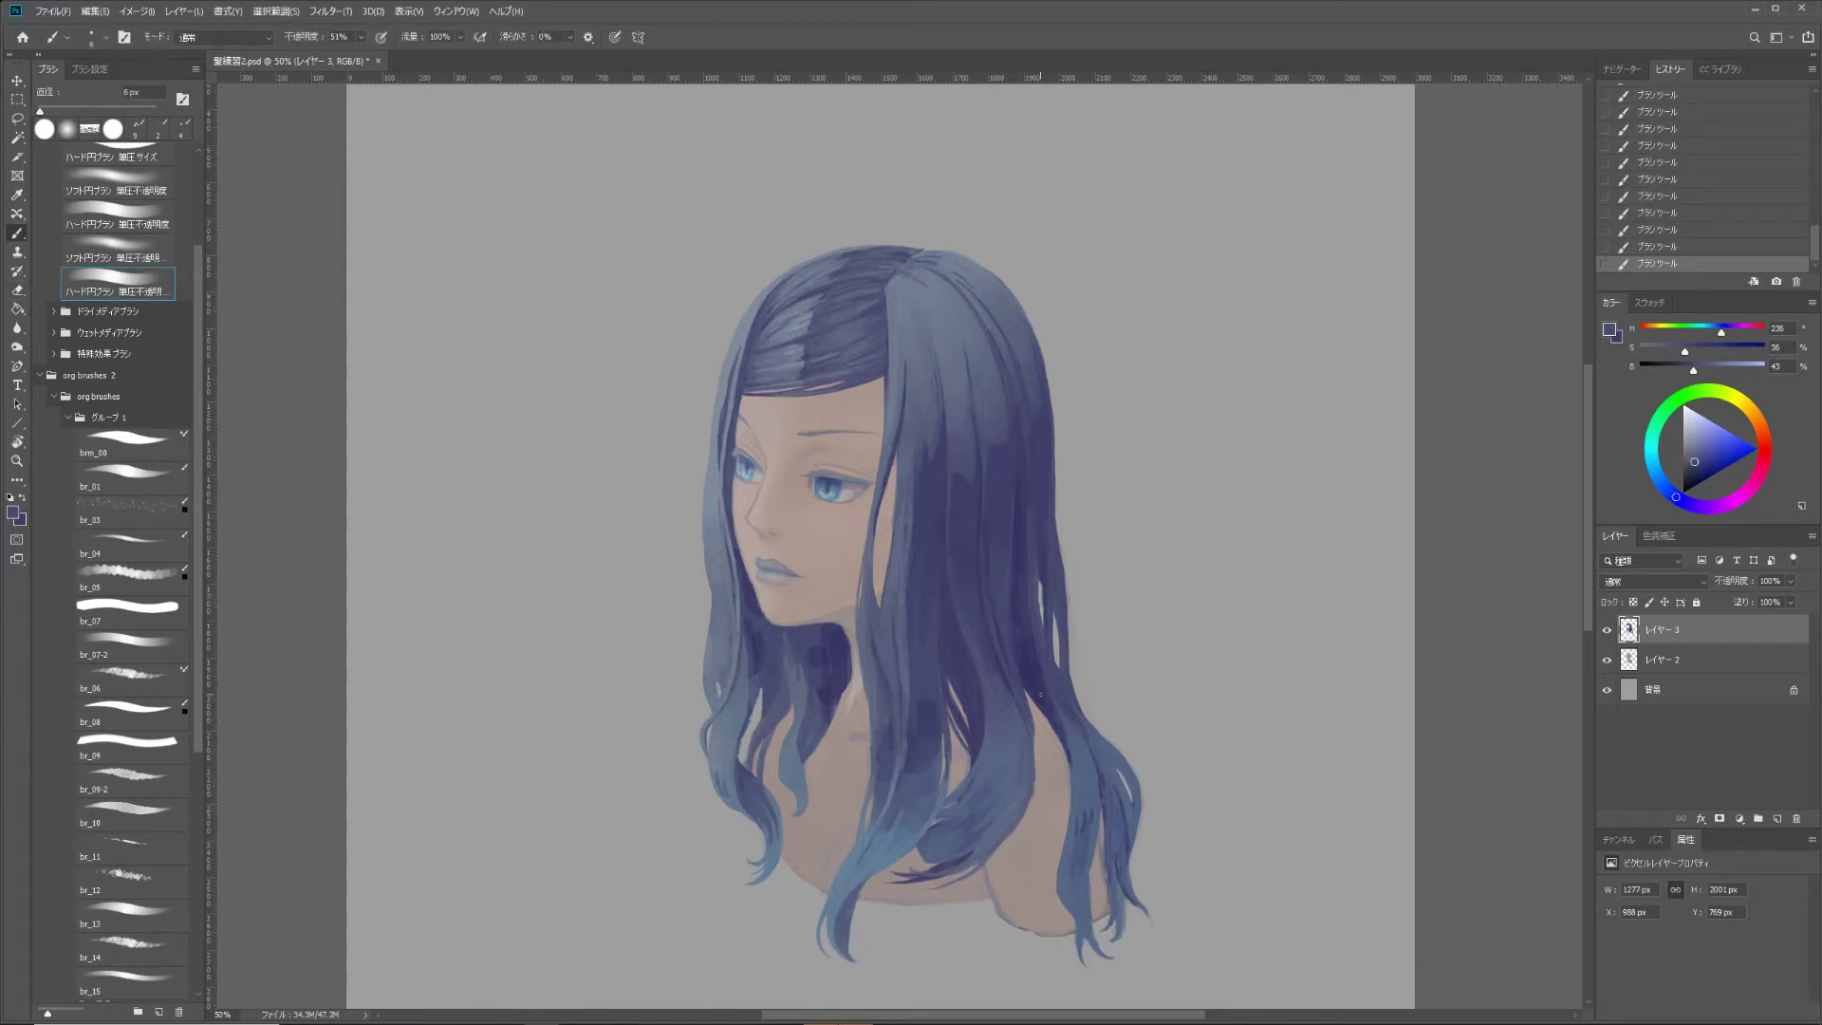
alt+click(991, 583)
key(ctrl+s)
key(ctrl+z)
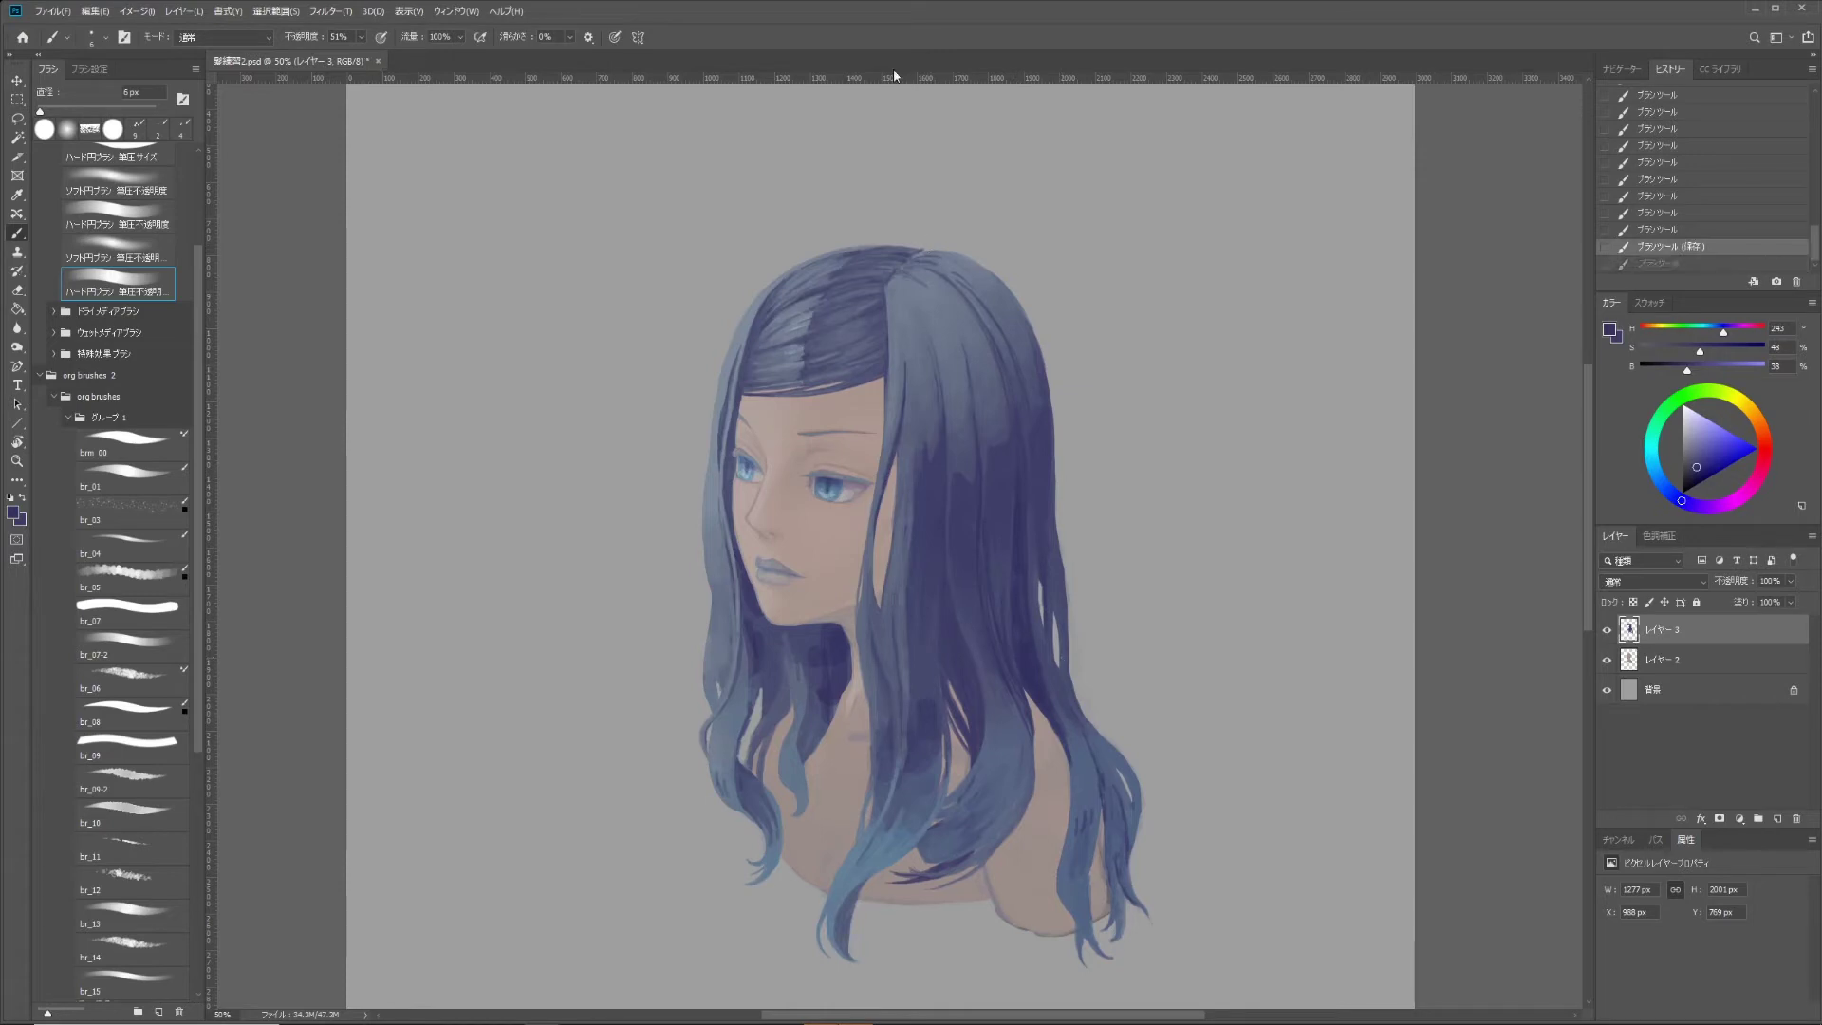
Scribble an arrow and the note '分け目 どうしたら いいの…' above the head
mouse_move(964, 199)
mouse_down()
mouse_move(945, 228)
mouse_move(1030, 183)
mouse_up()
mouse_move(1046, 157)
mouse_down()
mouse_move(1070, 176)
mouse_move(1032, 228)
mouse_move(1061, 217)
mouse_up()
mouse_move(1072, 190)
mouse_down()
mouse_move(1091, 209)
mouse_move(1152, 193)
mouse_up()
drag(1063, 238, 1149, 234)
Delete the handwritten note with a Lasso selection and deselect
key(l)
drag(1072, 122, 1077, 123)
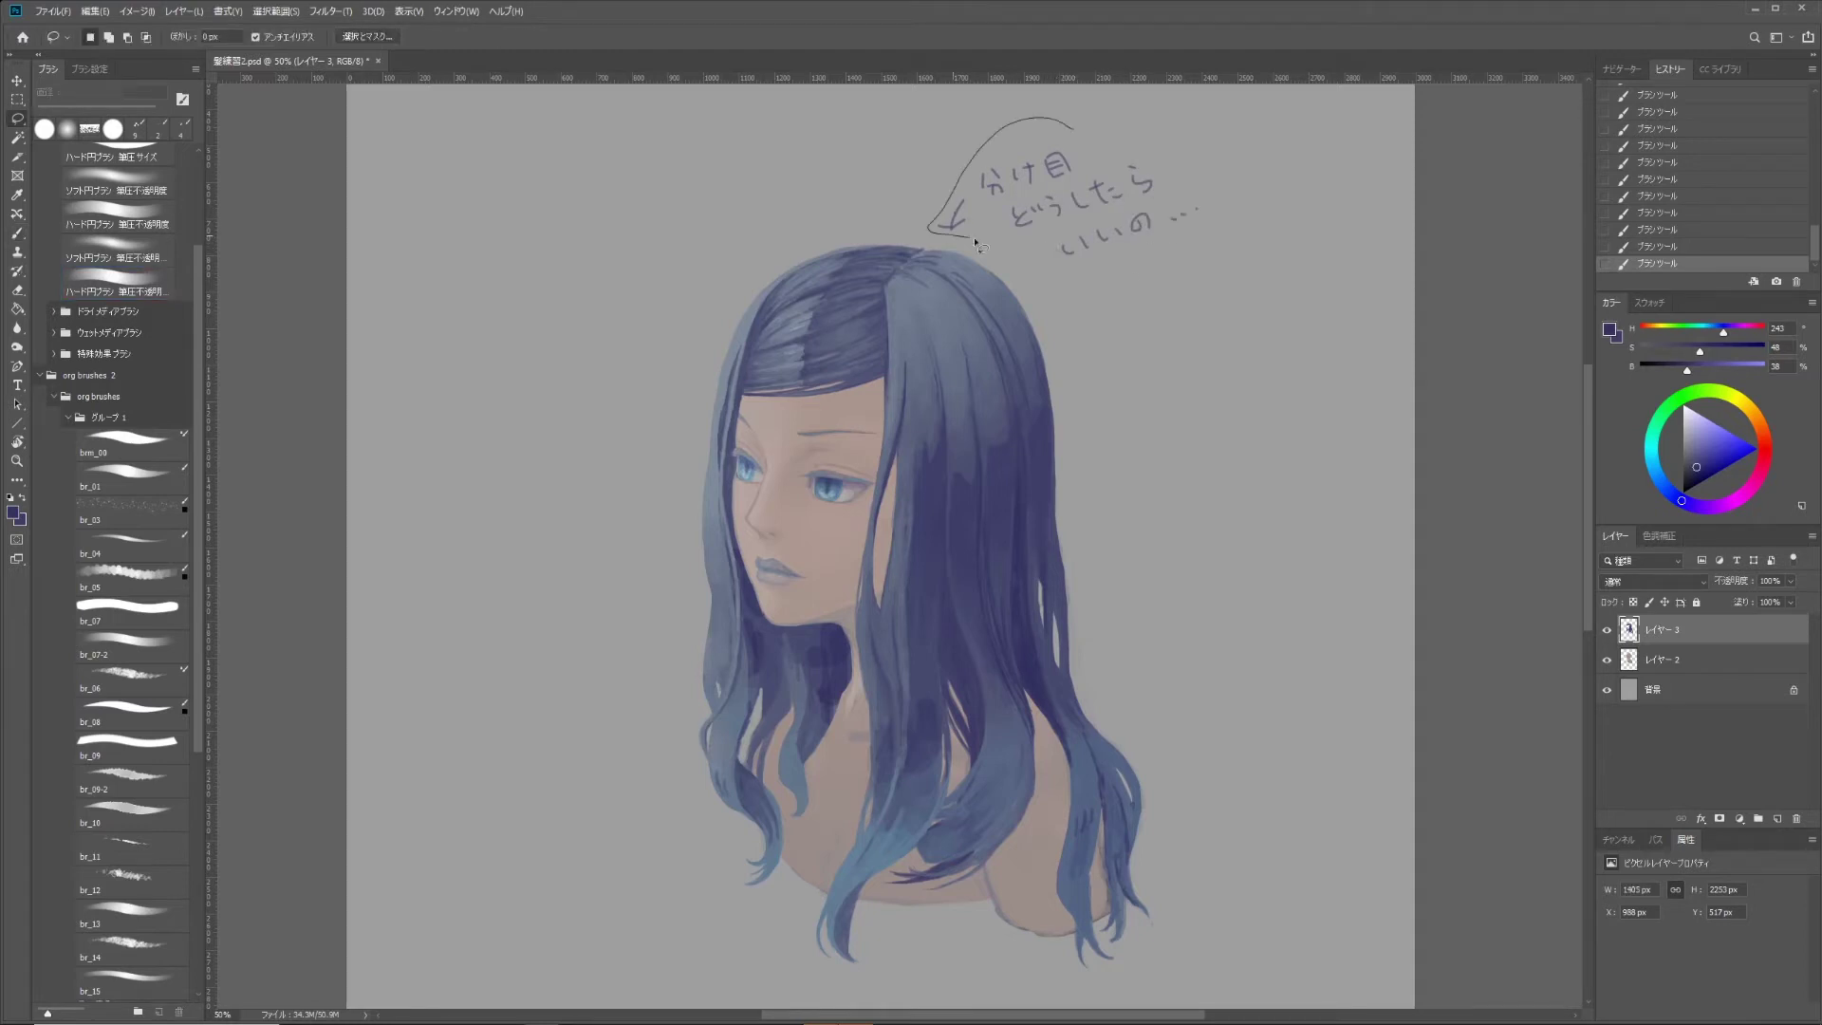
key(Delete)
key(ctrl+d)
Brush a greyish blue stroke along the left hair edge
key(b)
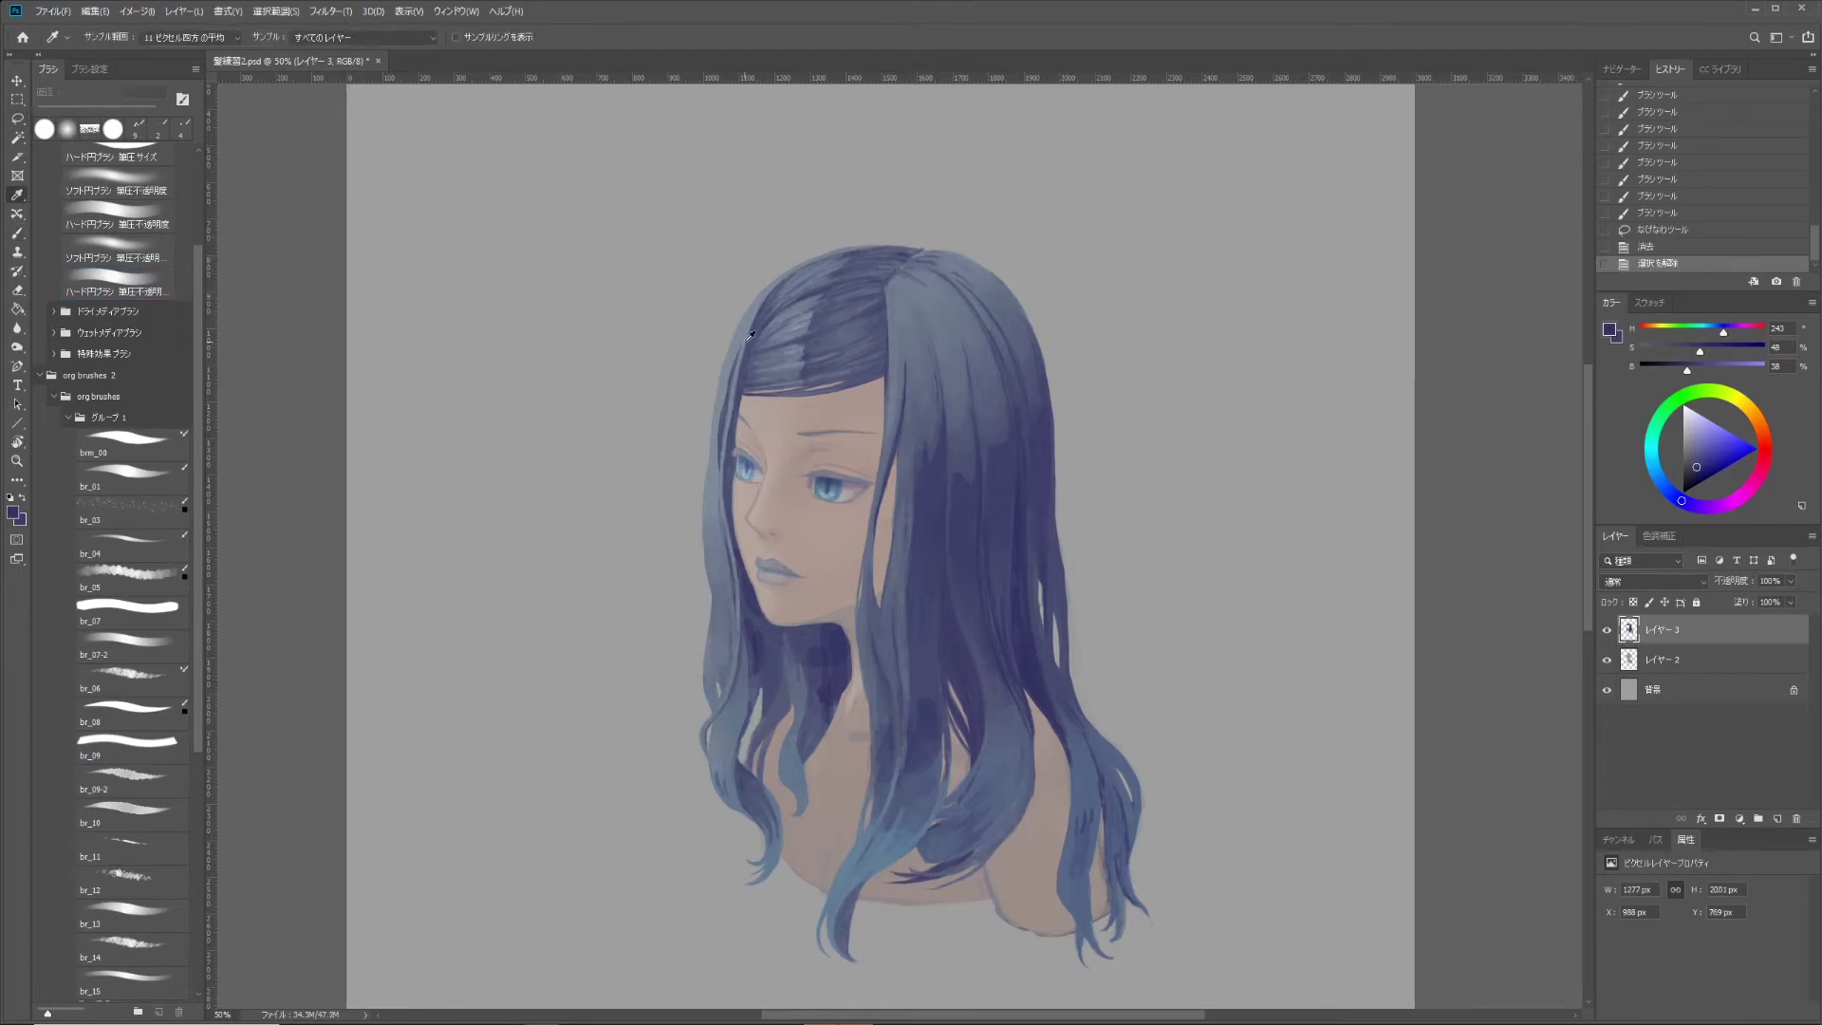
alt+click(742, 356)
drag(738, 349, 726, 513)
key(bracketright)
key(bracketright)
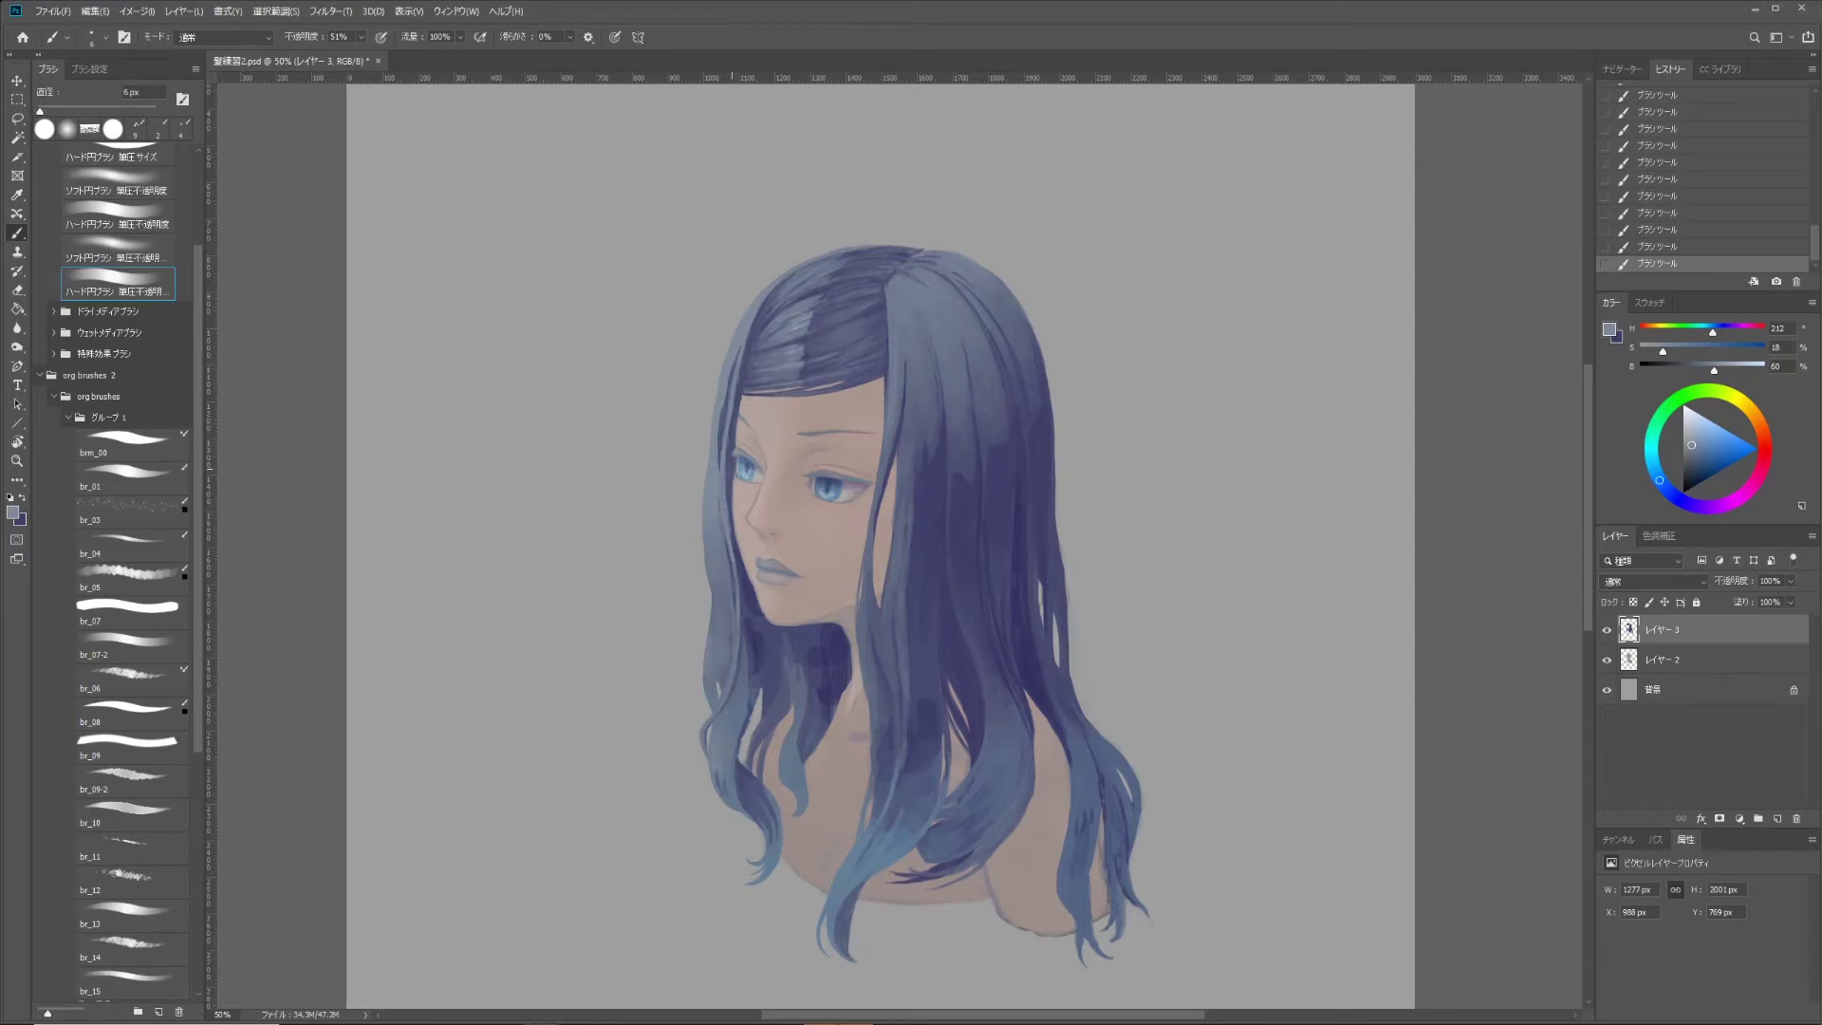
Paint a dark then a light grey-blue strand stroke down the left hair edge
alt+click(731, 479)
drag(730, 487, 740, 609)
alt+click(738, 569)
alt+click(735, 589)
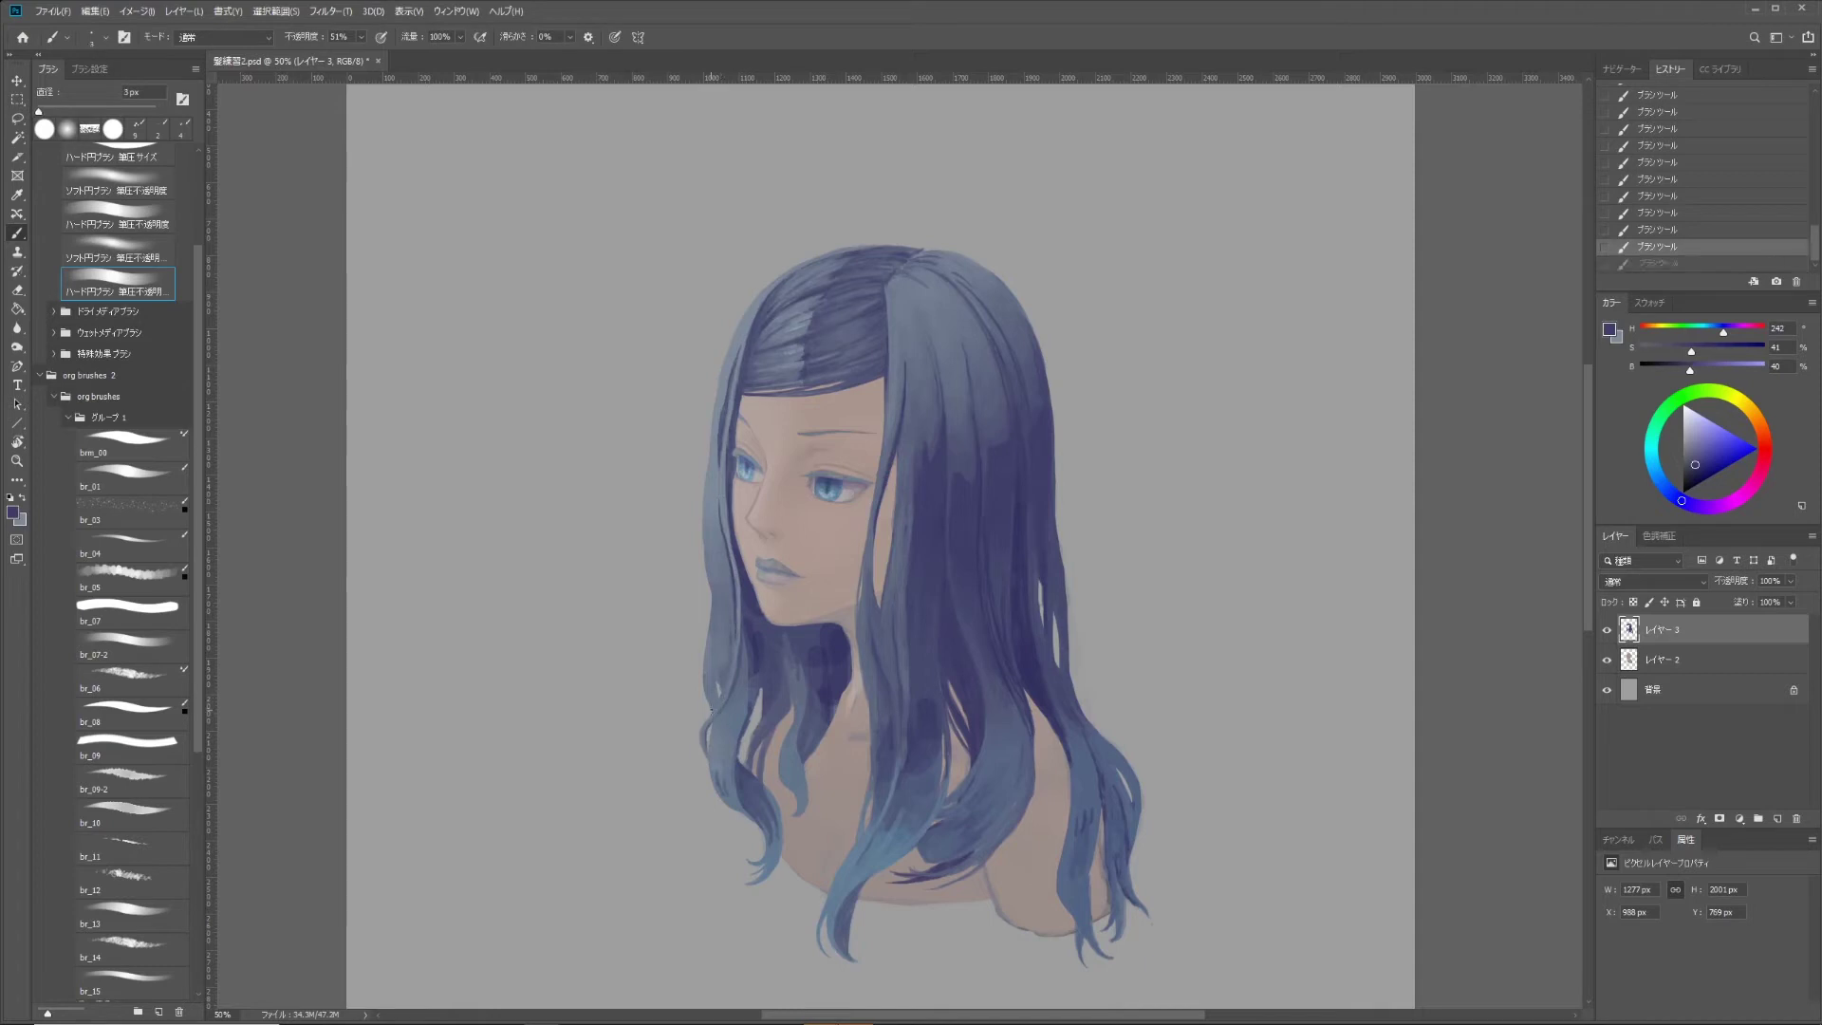
key(bracketright)
key(bracketright)
alt+click(736, 586)
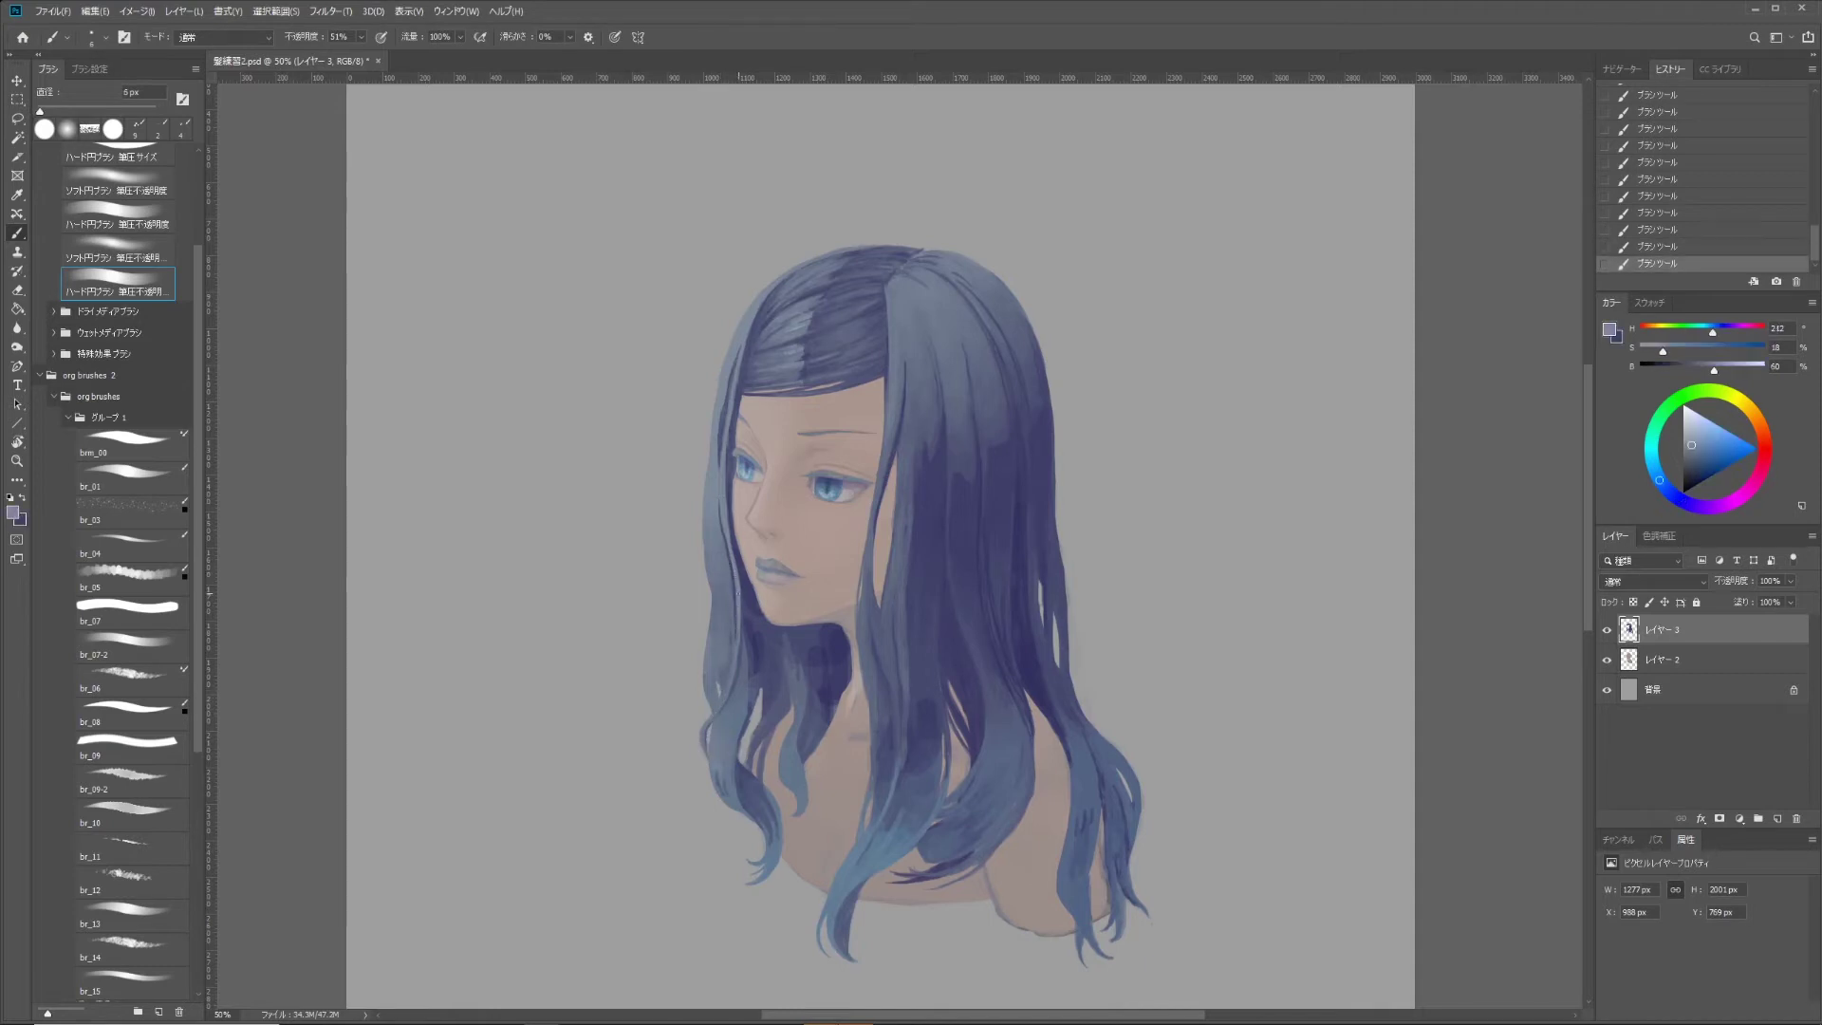
drag(738, 605, 729, 691)
Add a faint mid-tone stroke and extend the left hair edge lower toward the tips
key(bracketright)
key(bracketright)
key(bracketright)
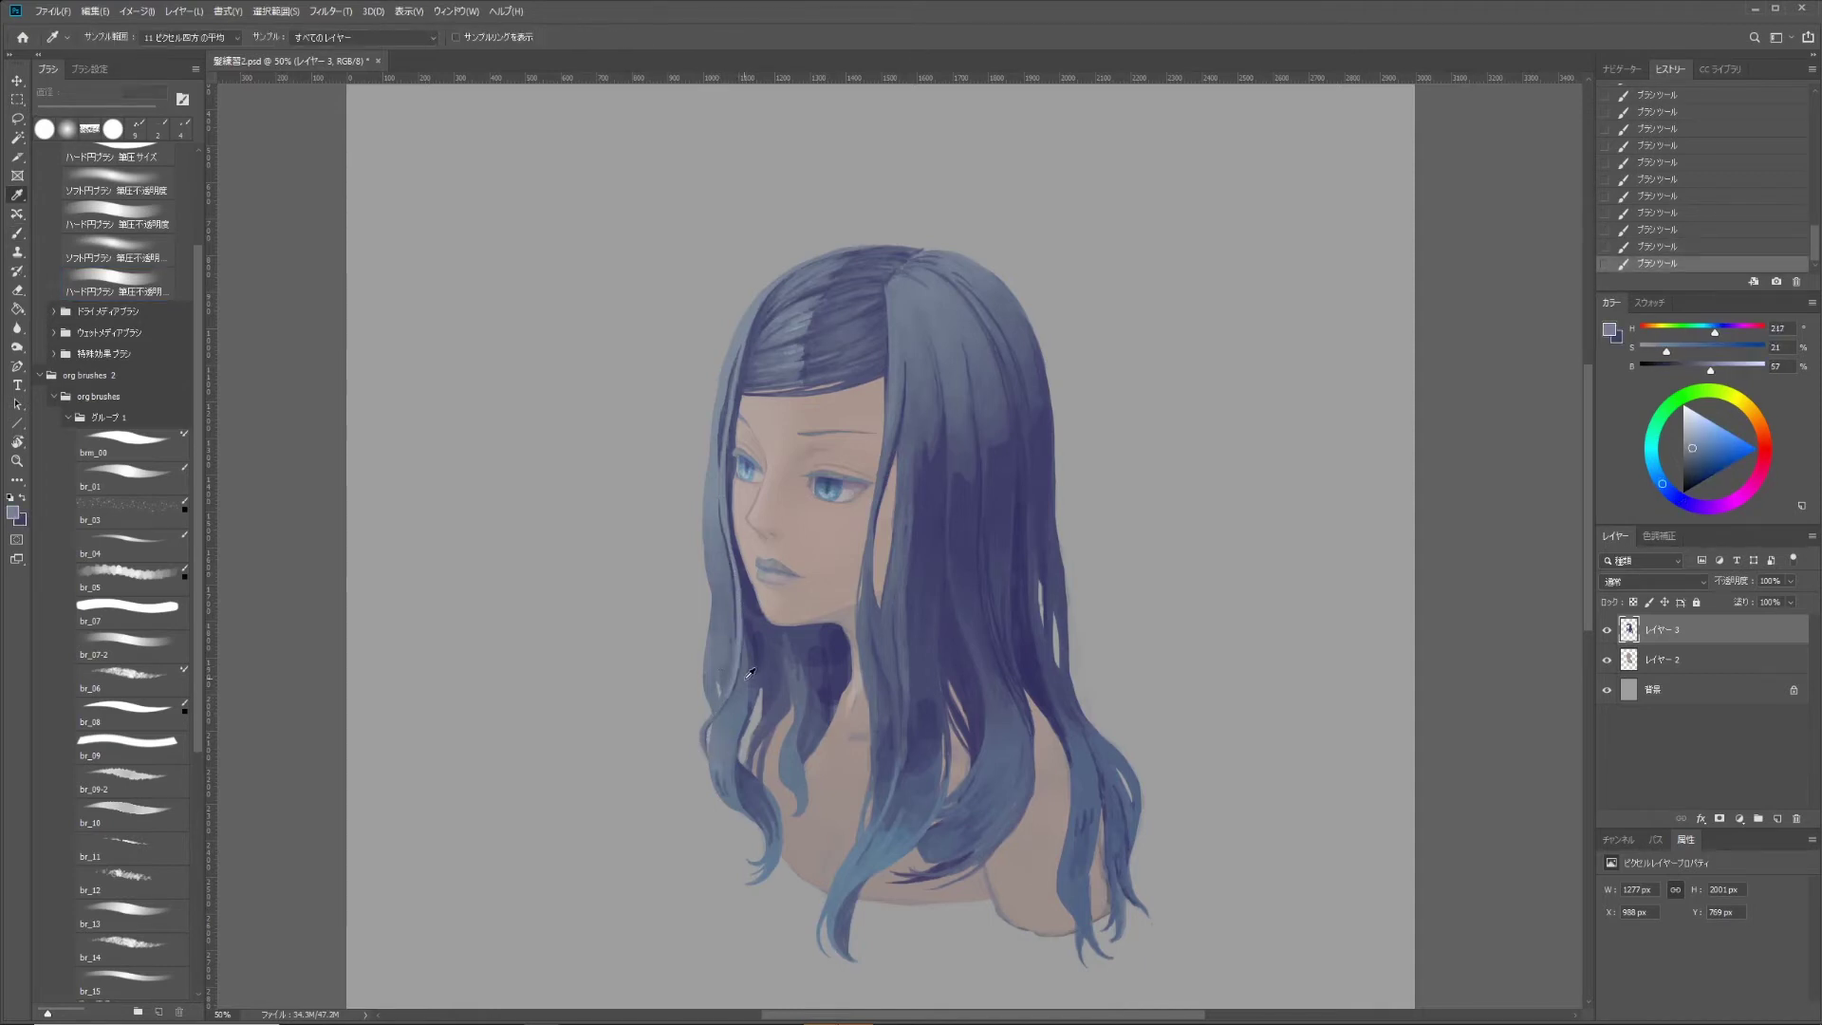
alt+click(726, 681)
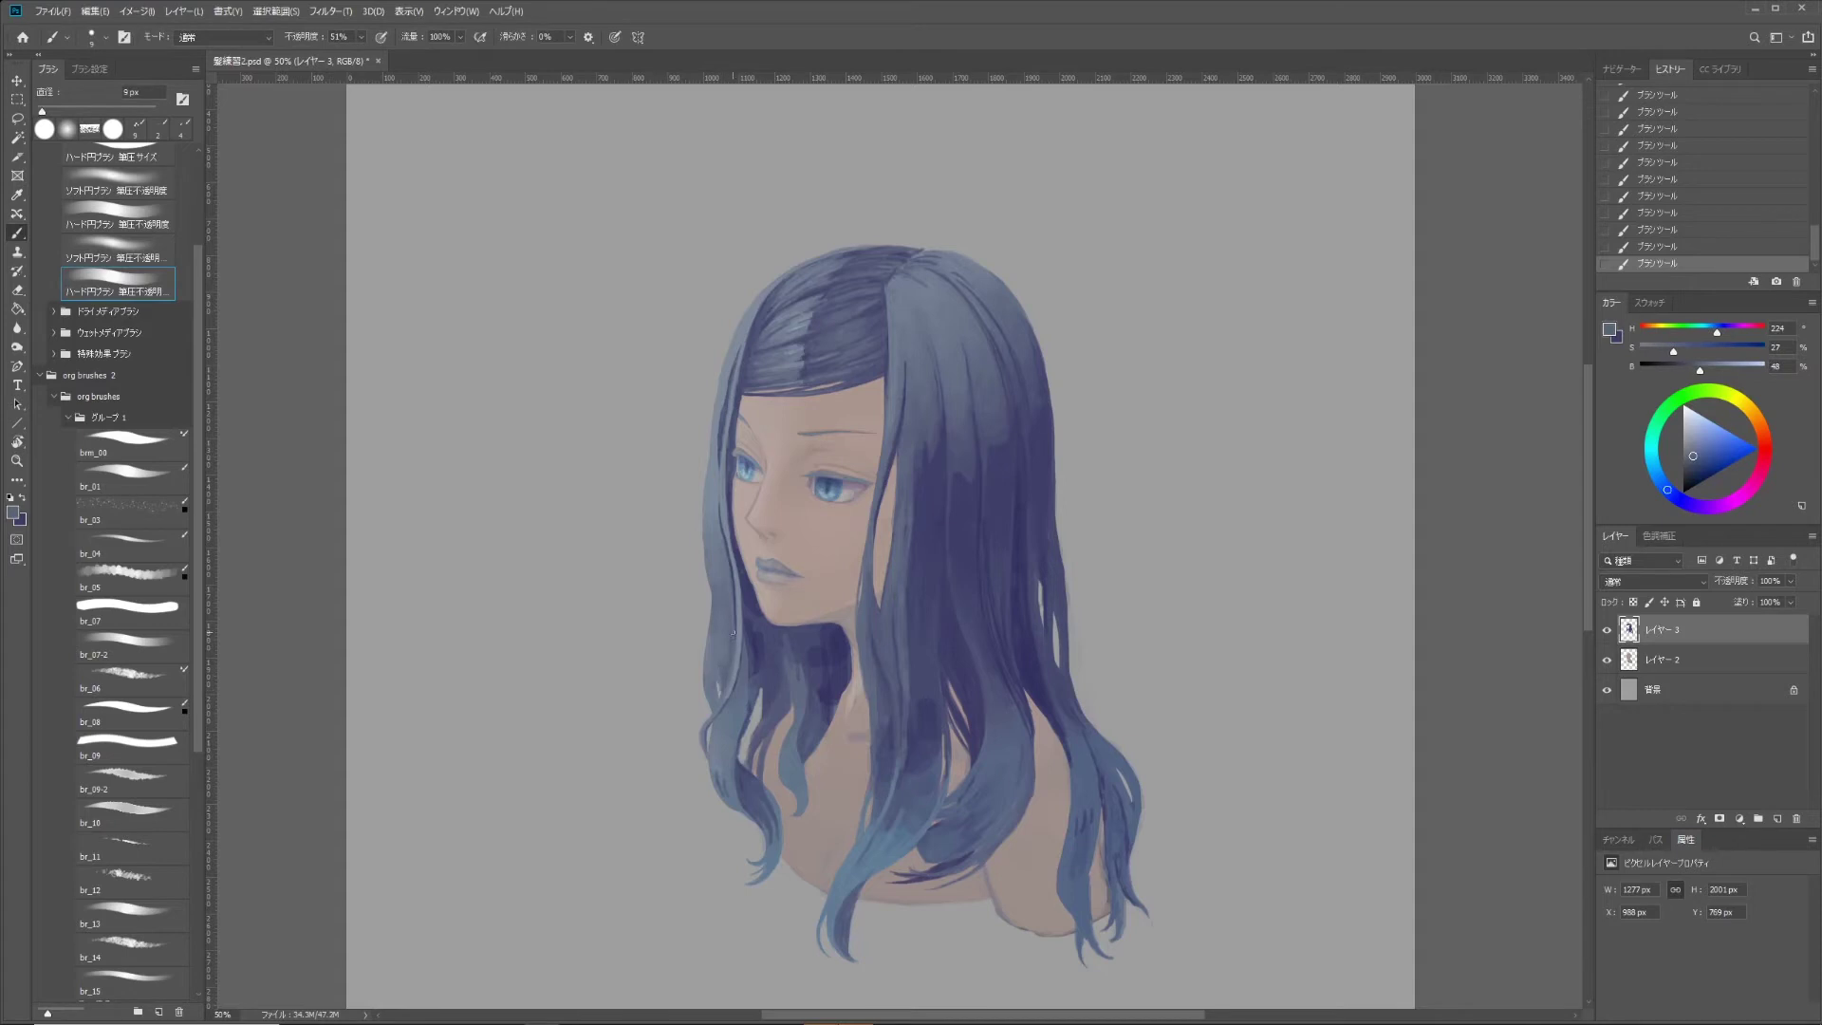
drag(714, 677, 730, 648)
key(bracketleft)
key(bracketleft)
drag(716, 692, 700, 745)
key(bracketright)
key(bracketright)
key(bracketright)
Resample mid-tone, lighter and pale grey-blue hair colours at a smaller brush size
alt+click(714, 553)
key(bracketleft)
key(bracketleft)
key(bracketleft)
key(bracketright)
alt+click(710, 541)
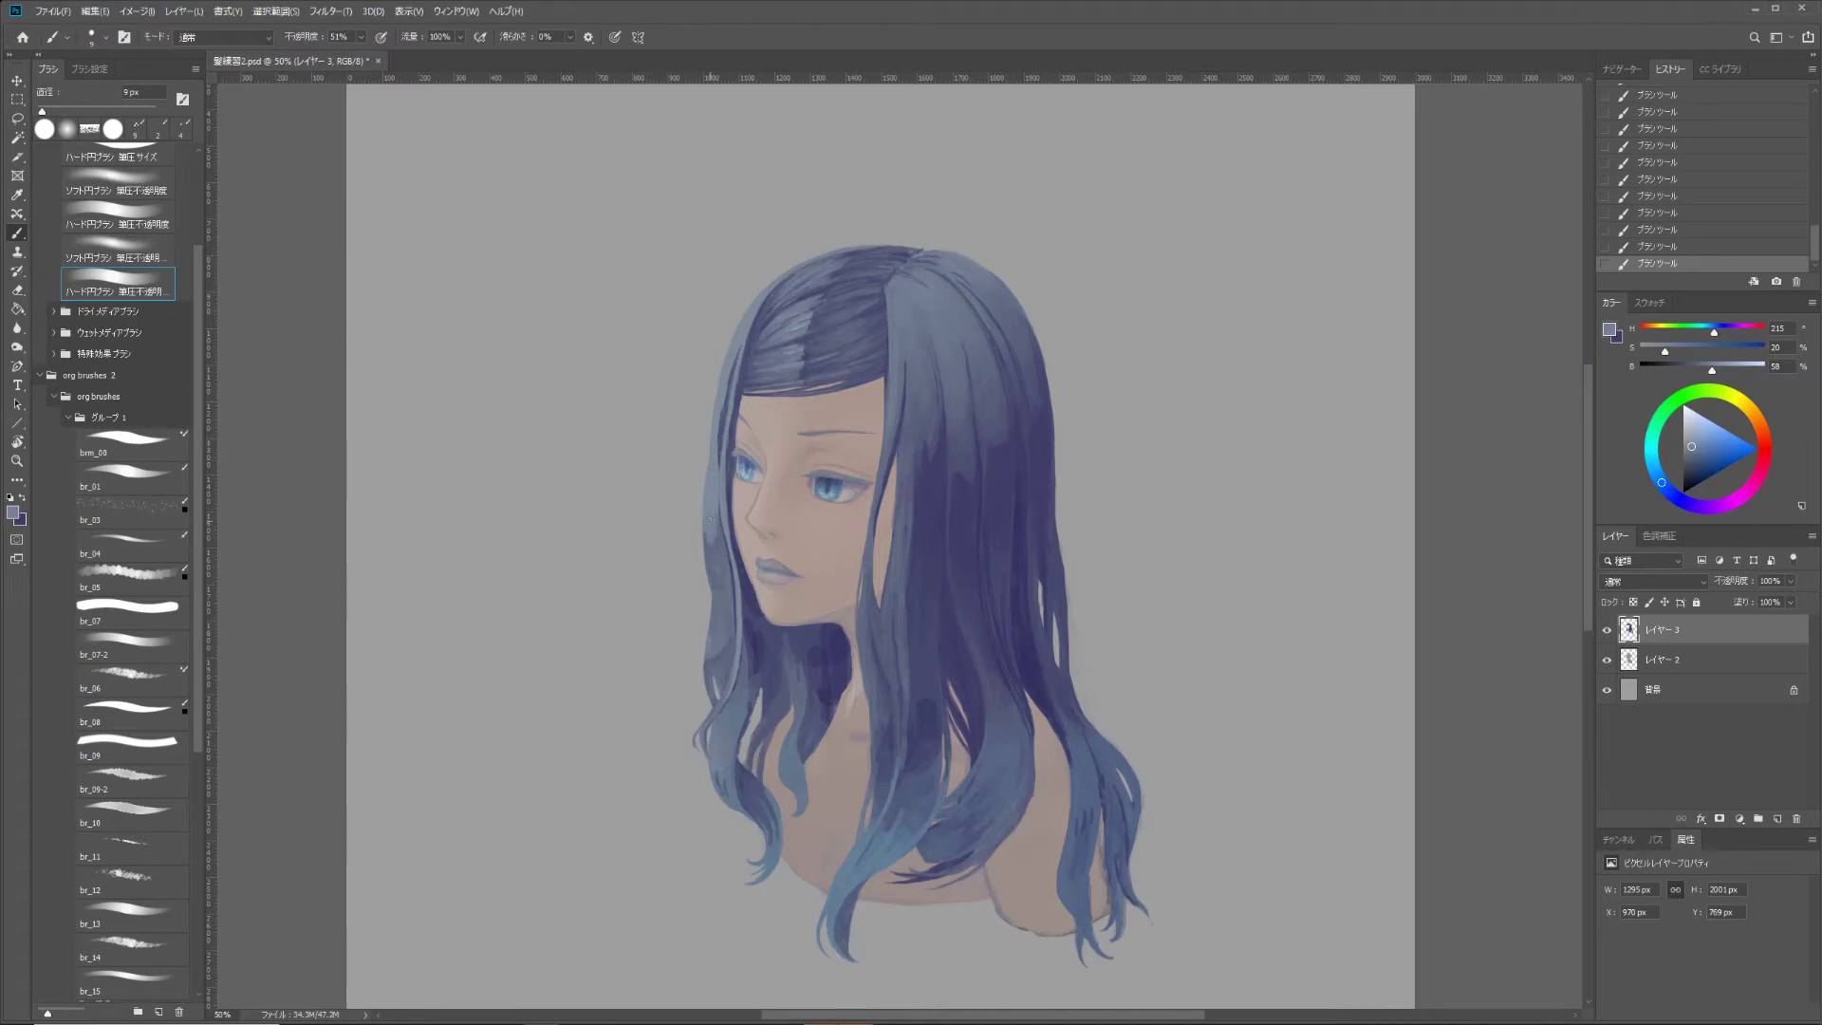
key(bracketleft)
key(bracketleft)
key(bracketleft)
alt+click(710, 543)
alt+click(721, 417)
key(bracketleft)
key(bracketleft)
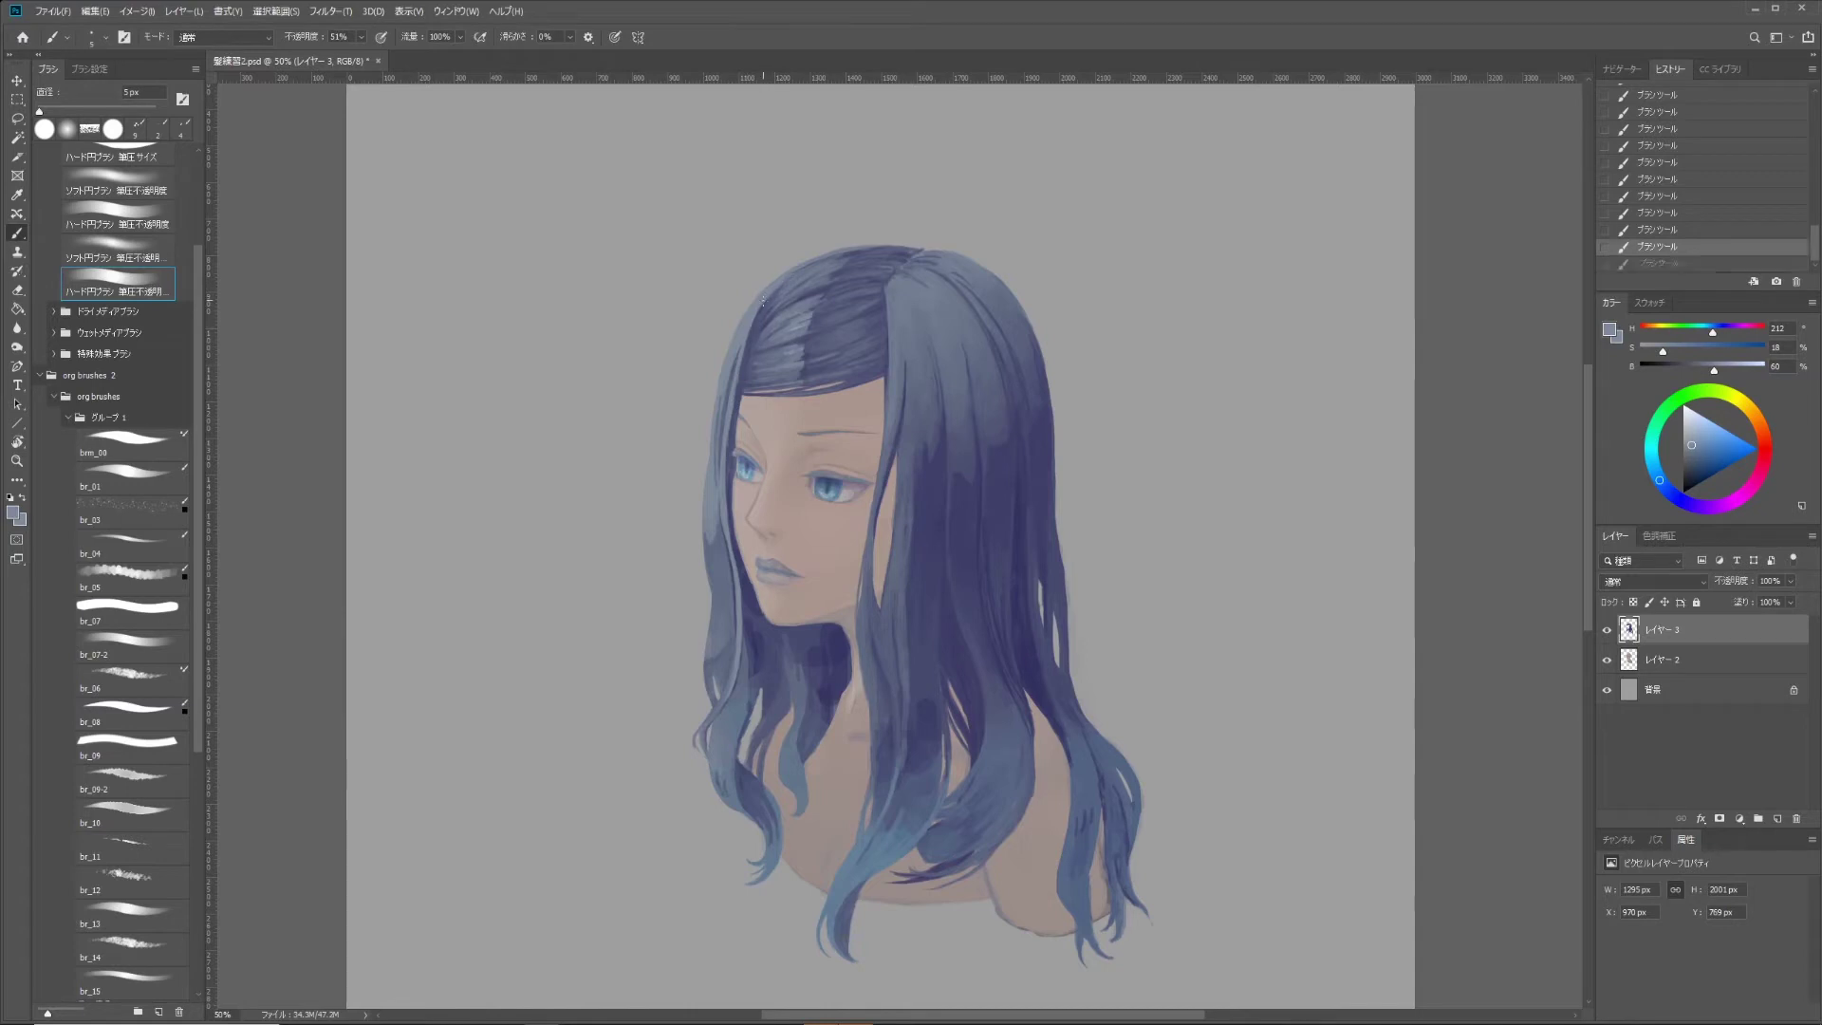
Pick a deep blue, undo the last stroke, and repaint a short stroke at the hair tip
alt+click(767, 300)
alt+click(748, 340)
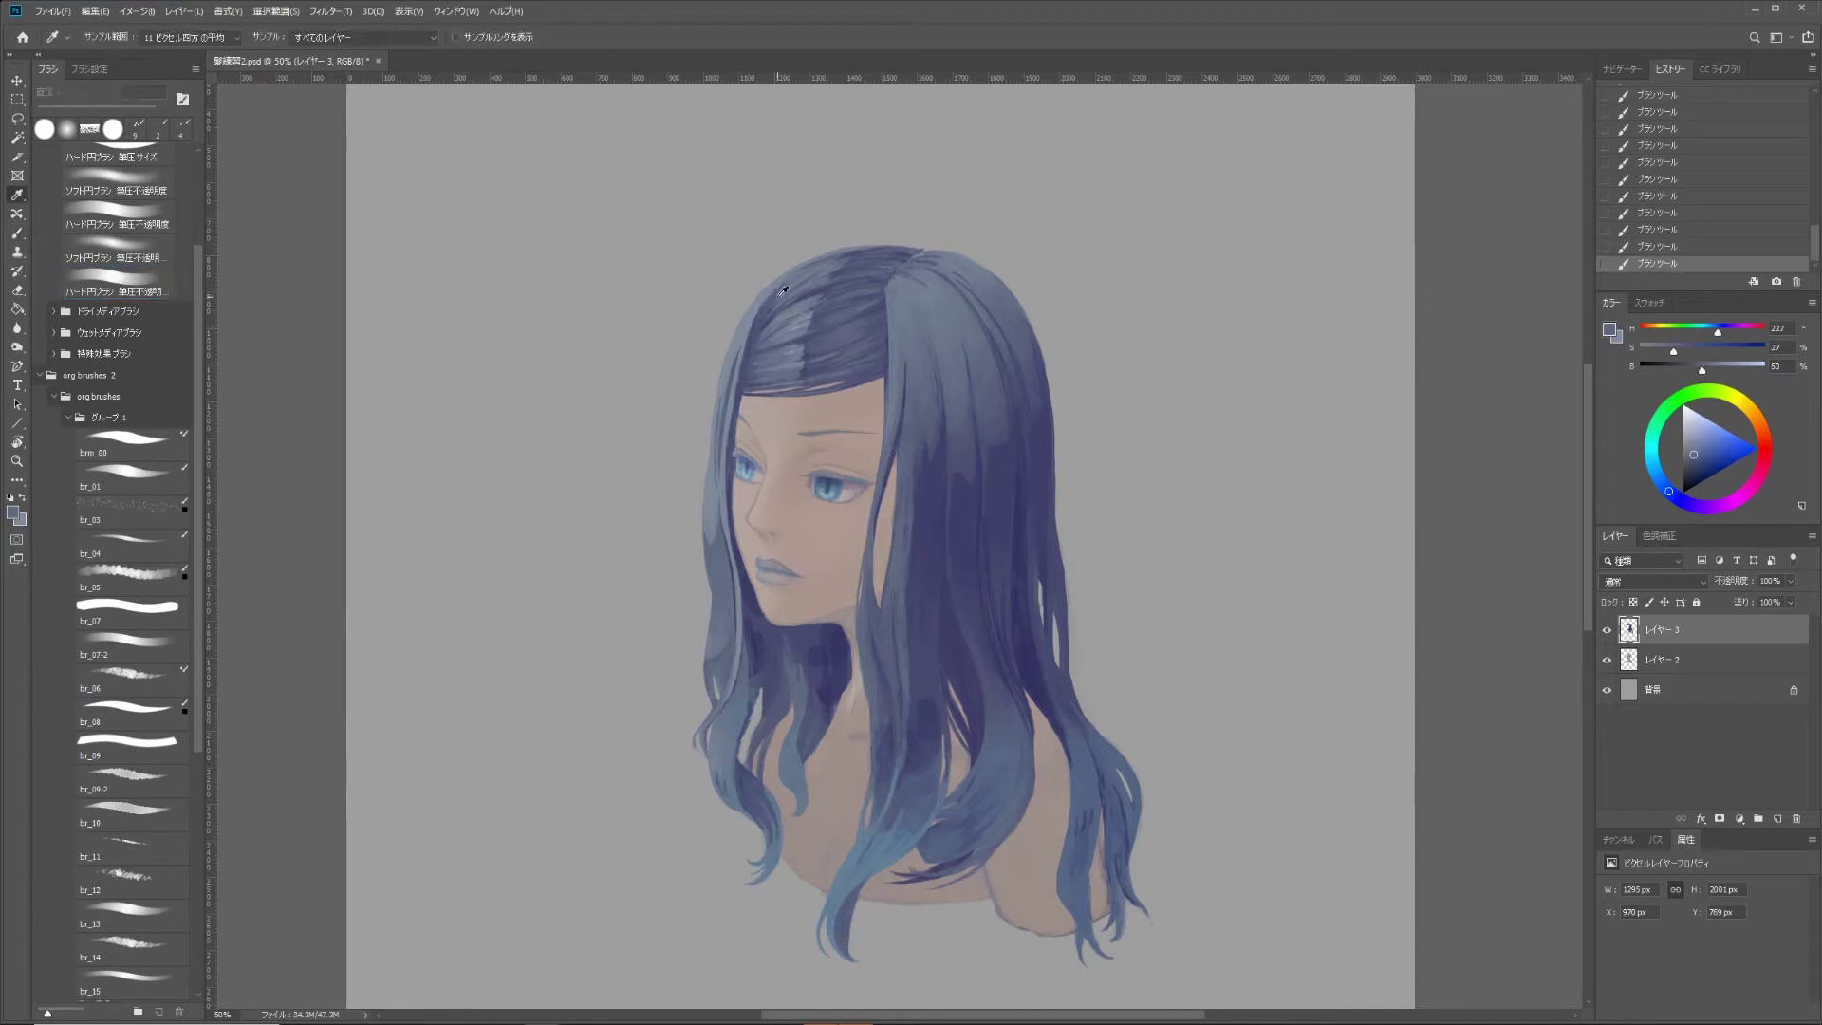
key(bracketright)
alt+click(738, 783)
key(bracketright)
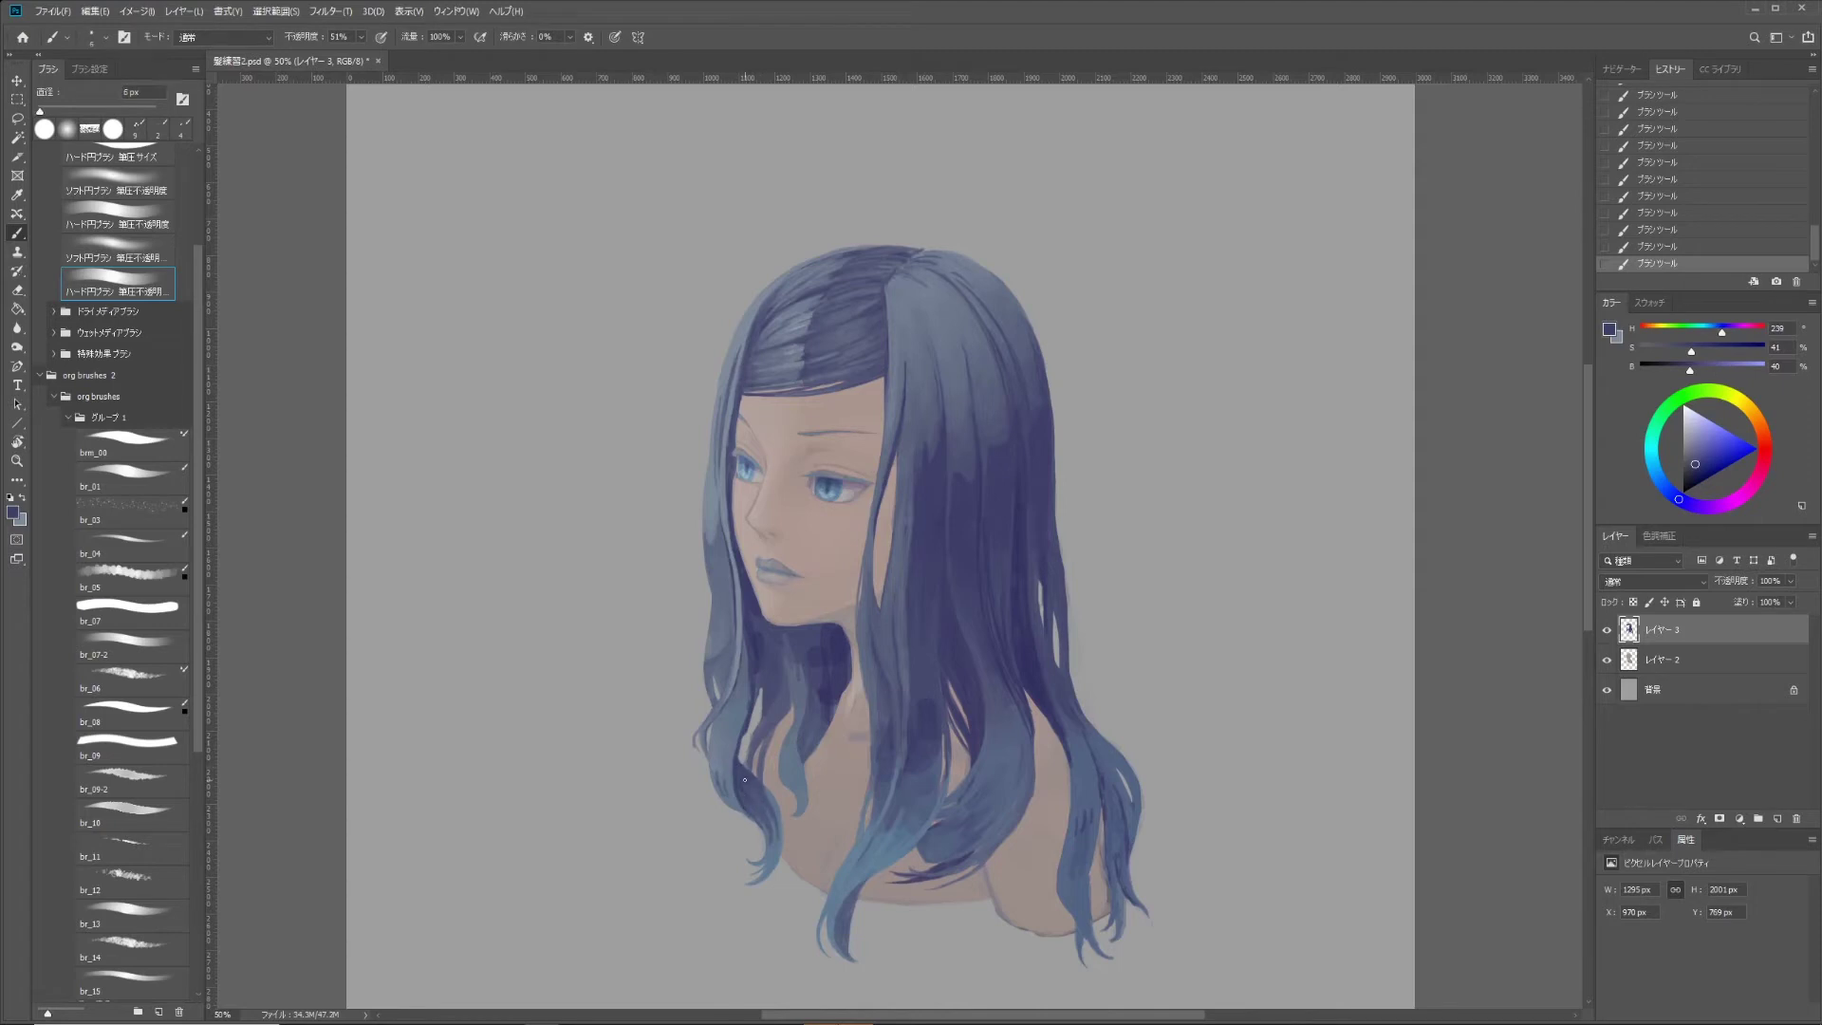
key(ctrl+z)
key(bracketleft)
key(bracketleft)
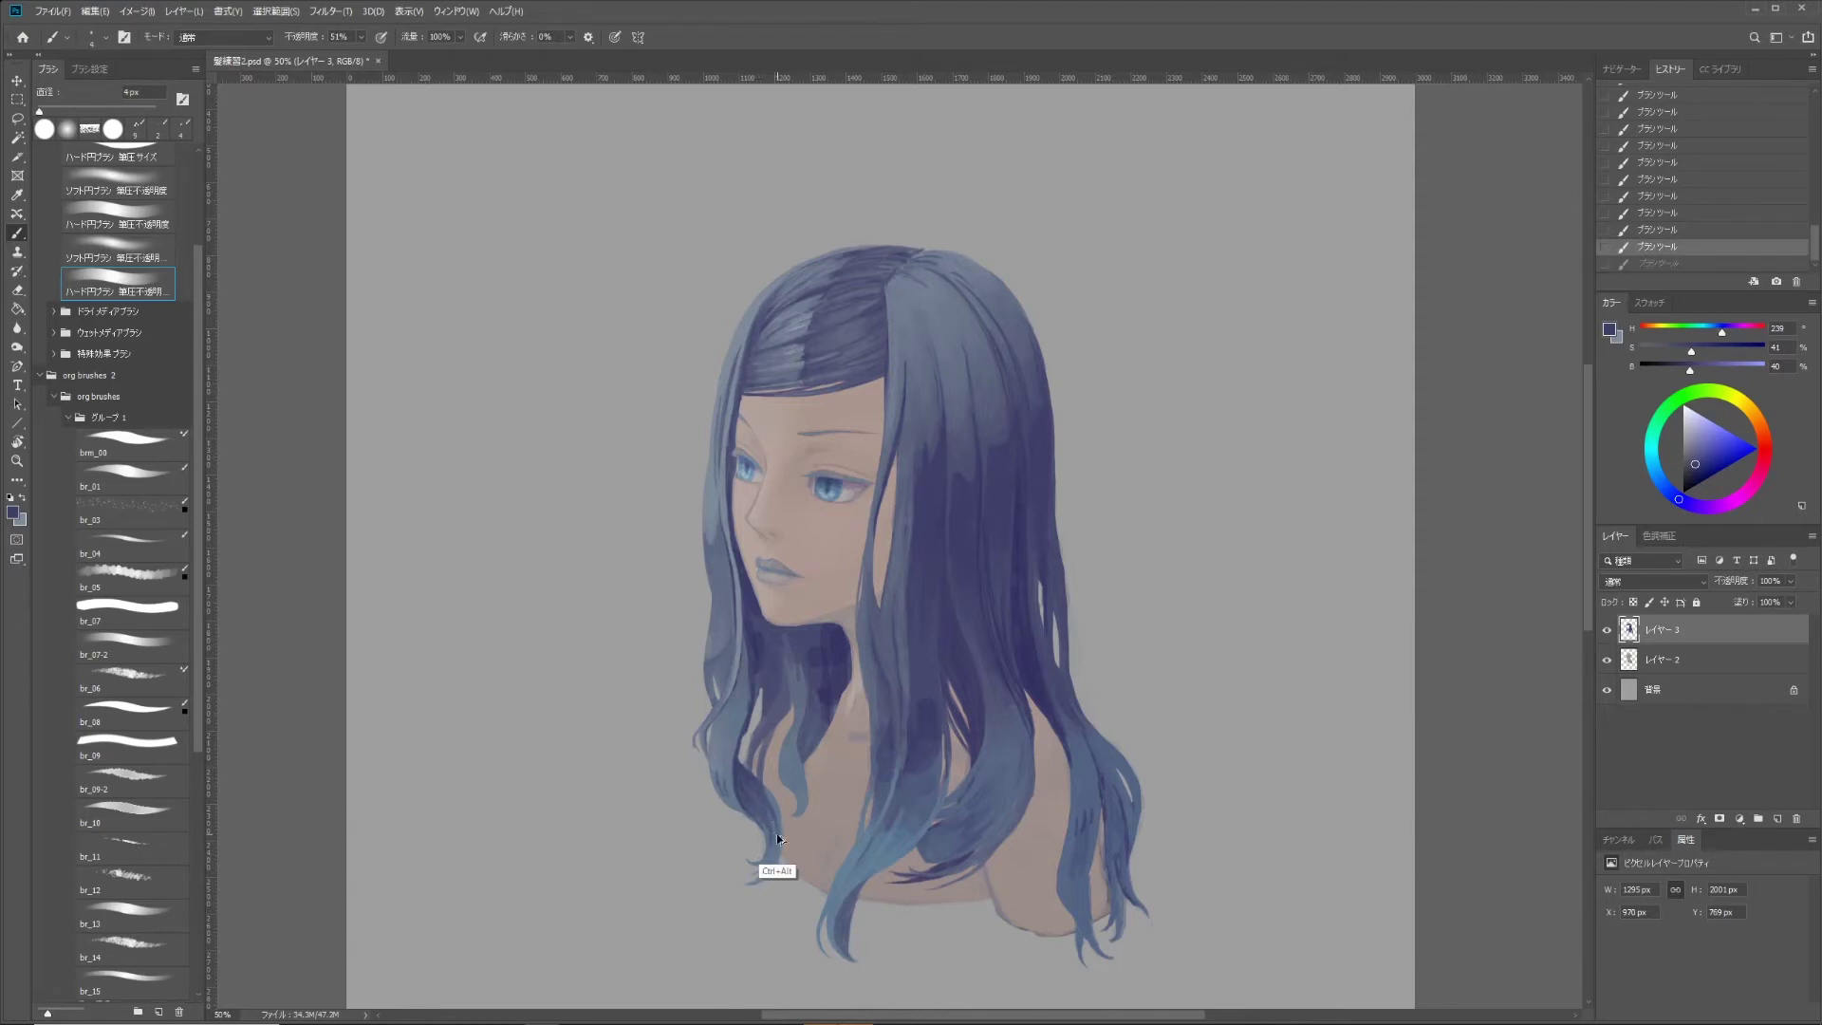
mouse_move(778, 839)
mouse_down()
mouse_move(765, 850)
mouse_move(761, 802)
mouse_up()
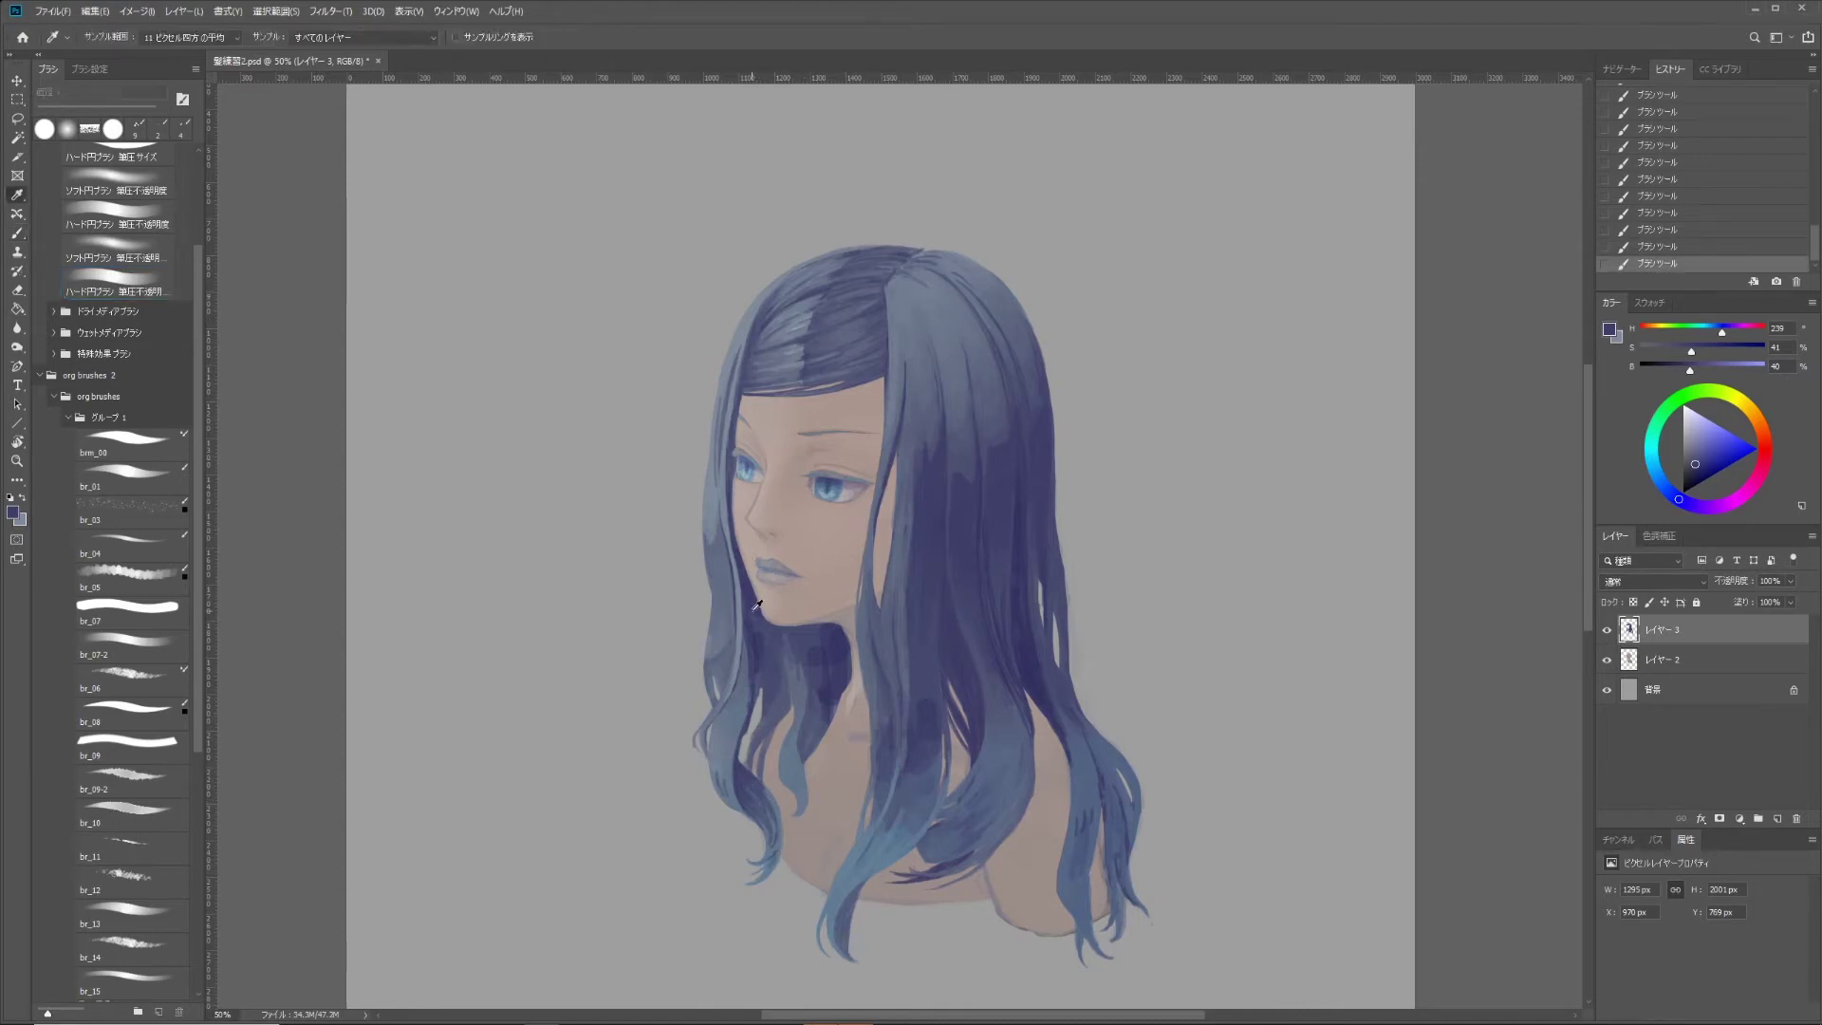
Pick lighter blue and mid-tone hair colours with a slightly smaller brush
key(bracketright)
key(bracketright)
key(bracketright)
key(bracketleft)
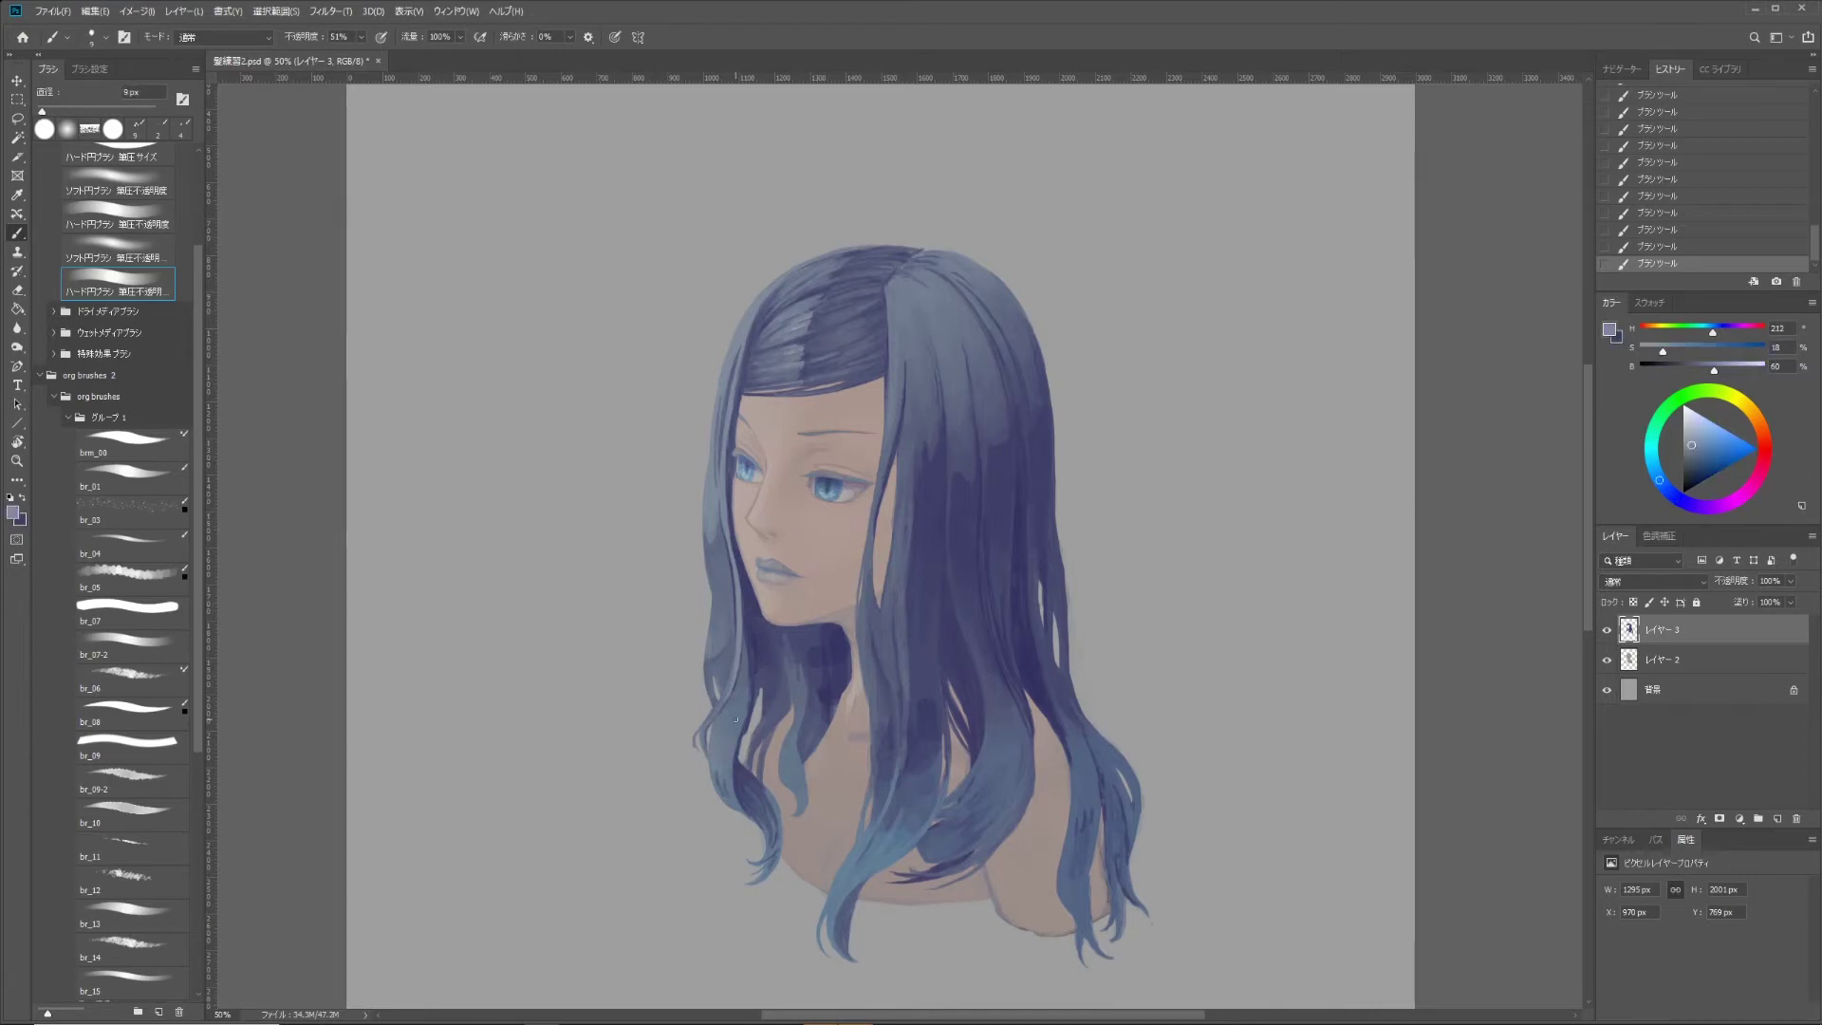
alt+click(744, 657)
alt+click(721, 685)
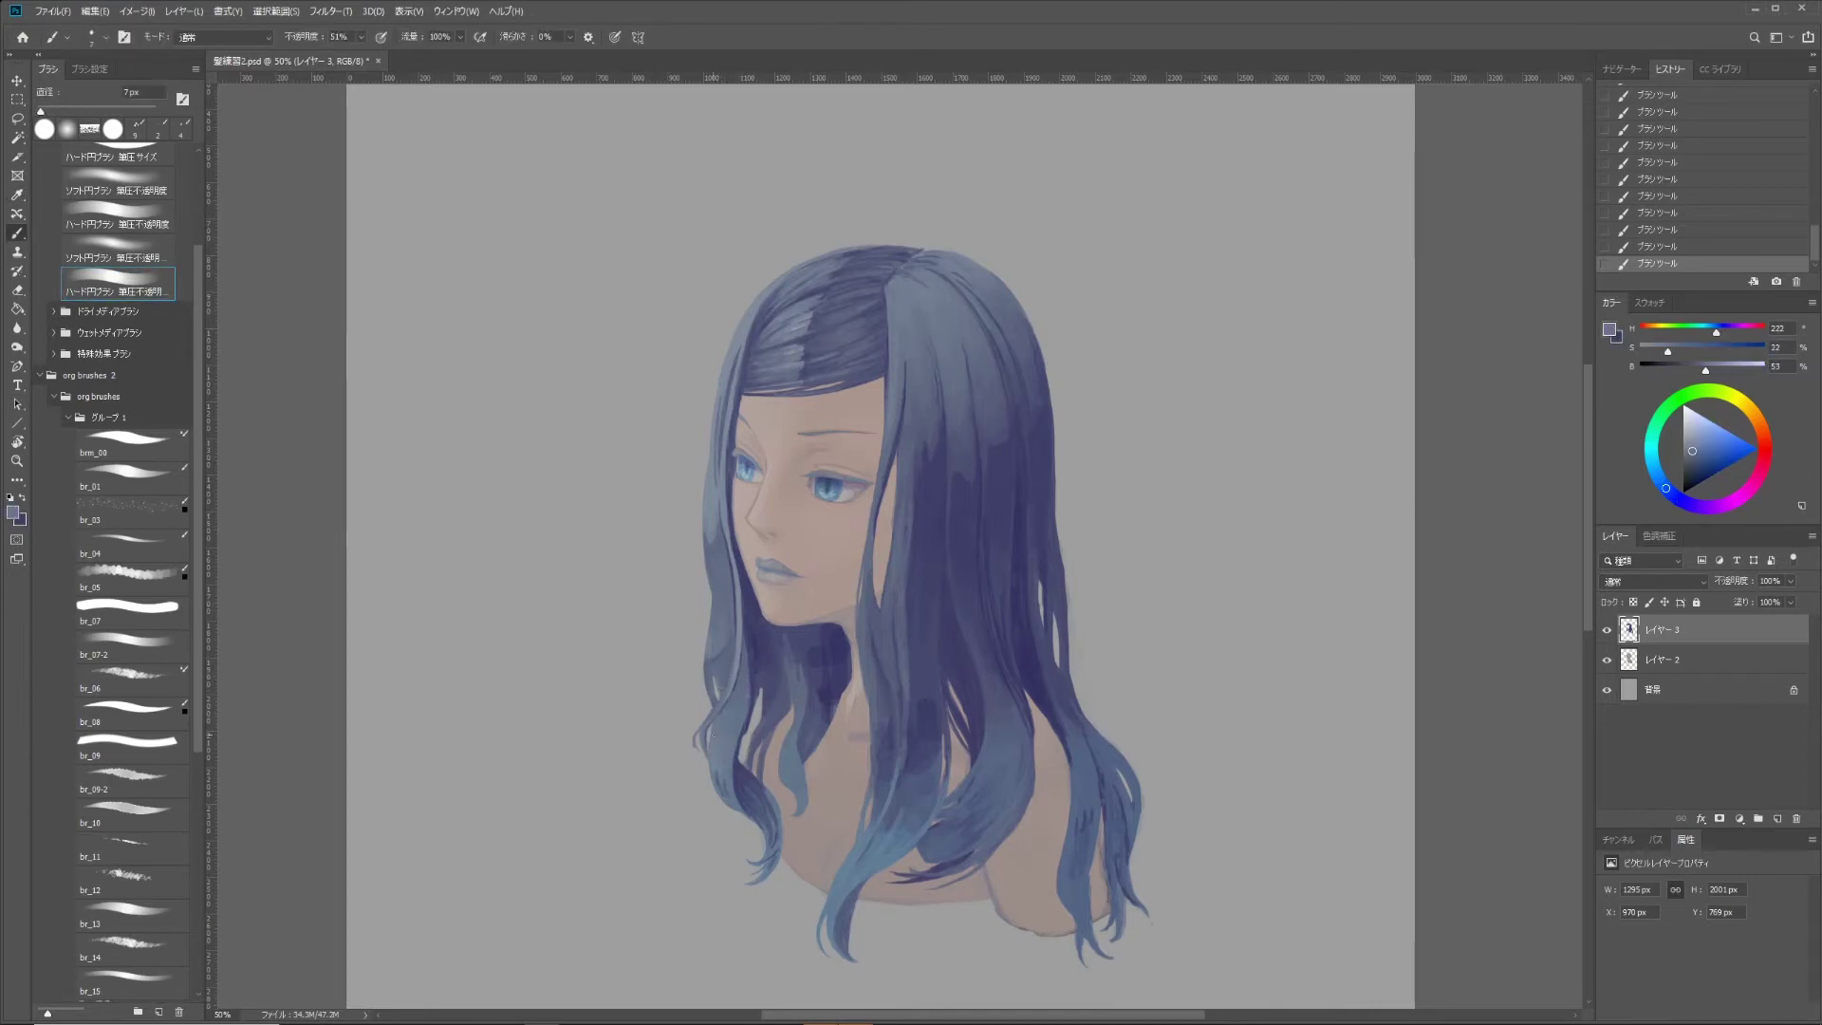
key(bracketleft)
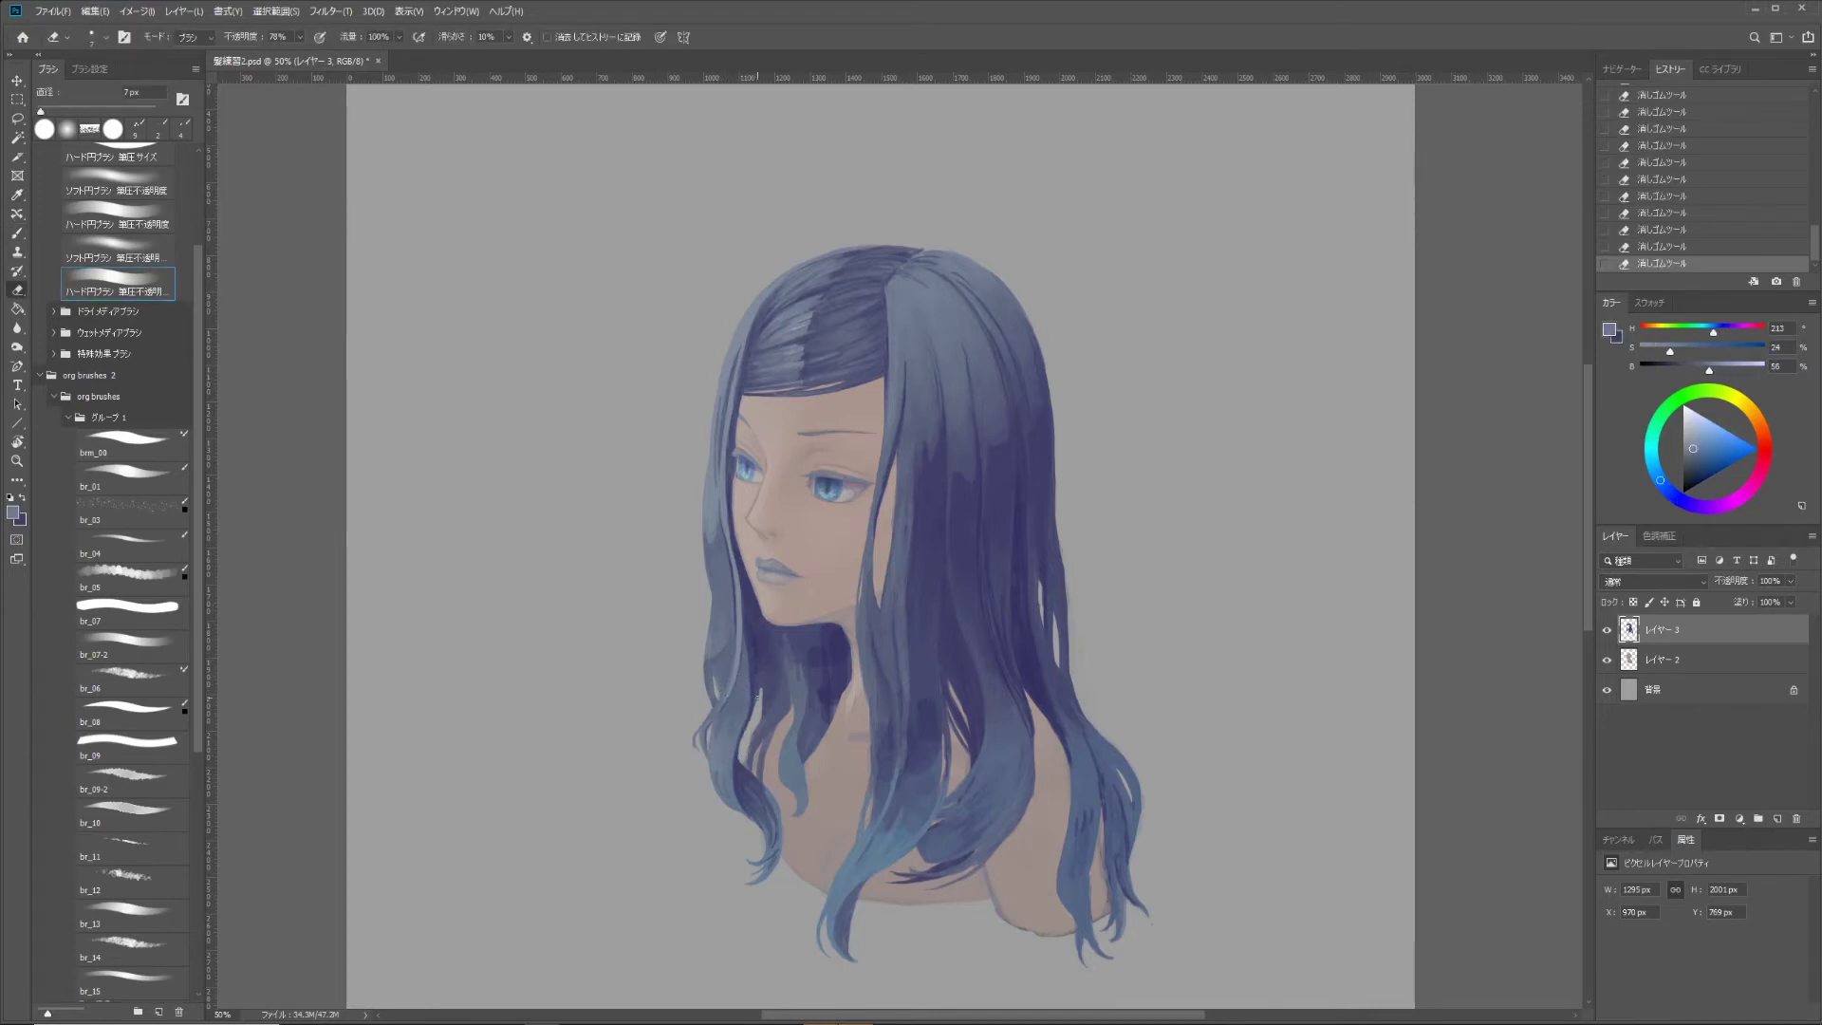
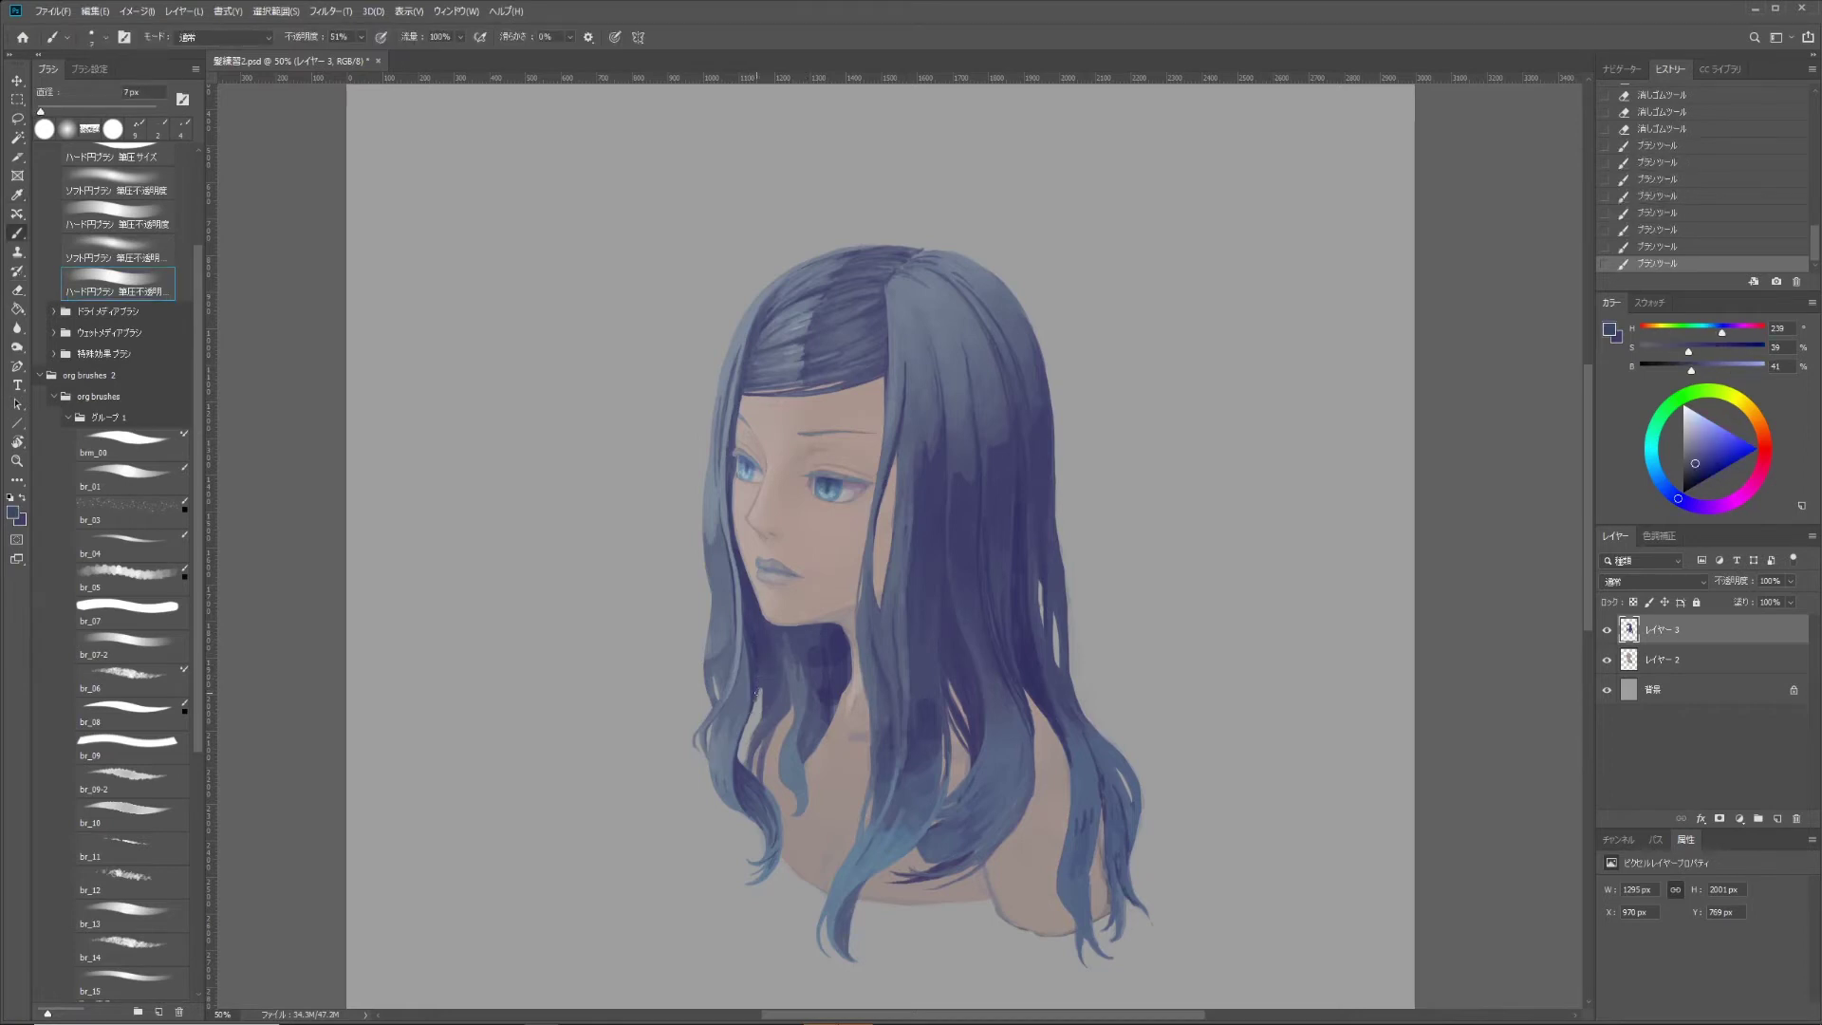
Paint thin dark strands into the lower-left and left hair with a fine brush
drag(756, 697, 759, 712)
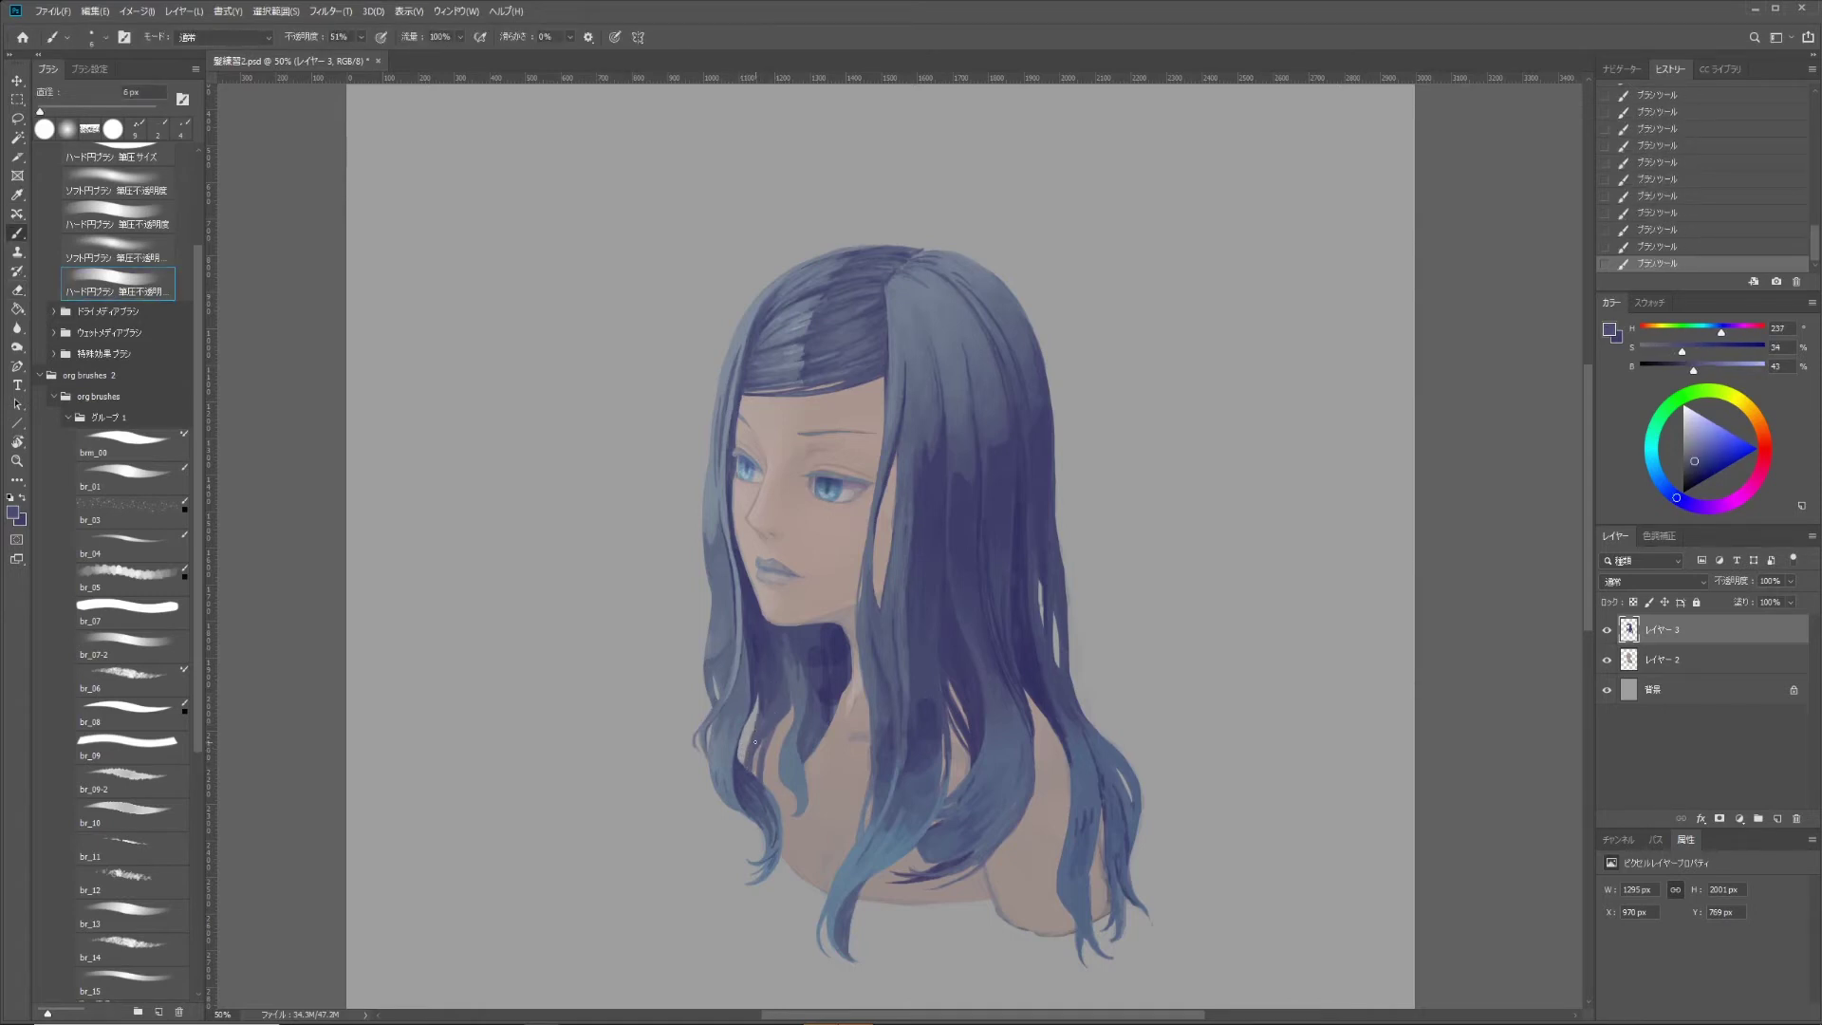
key(bracketleft)
key(bracketleft)
key(bracketleft)
key(bracketright)
key(bracketright)
key(bracketright)
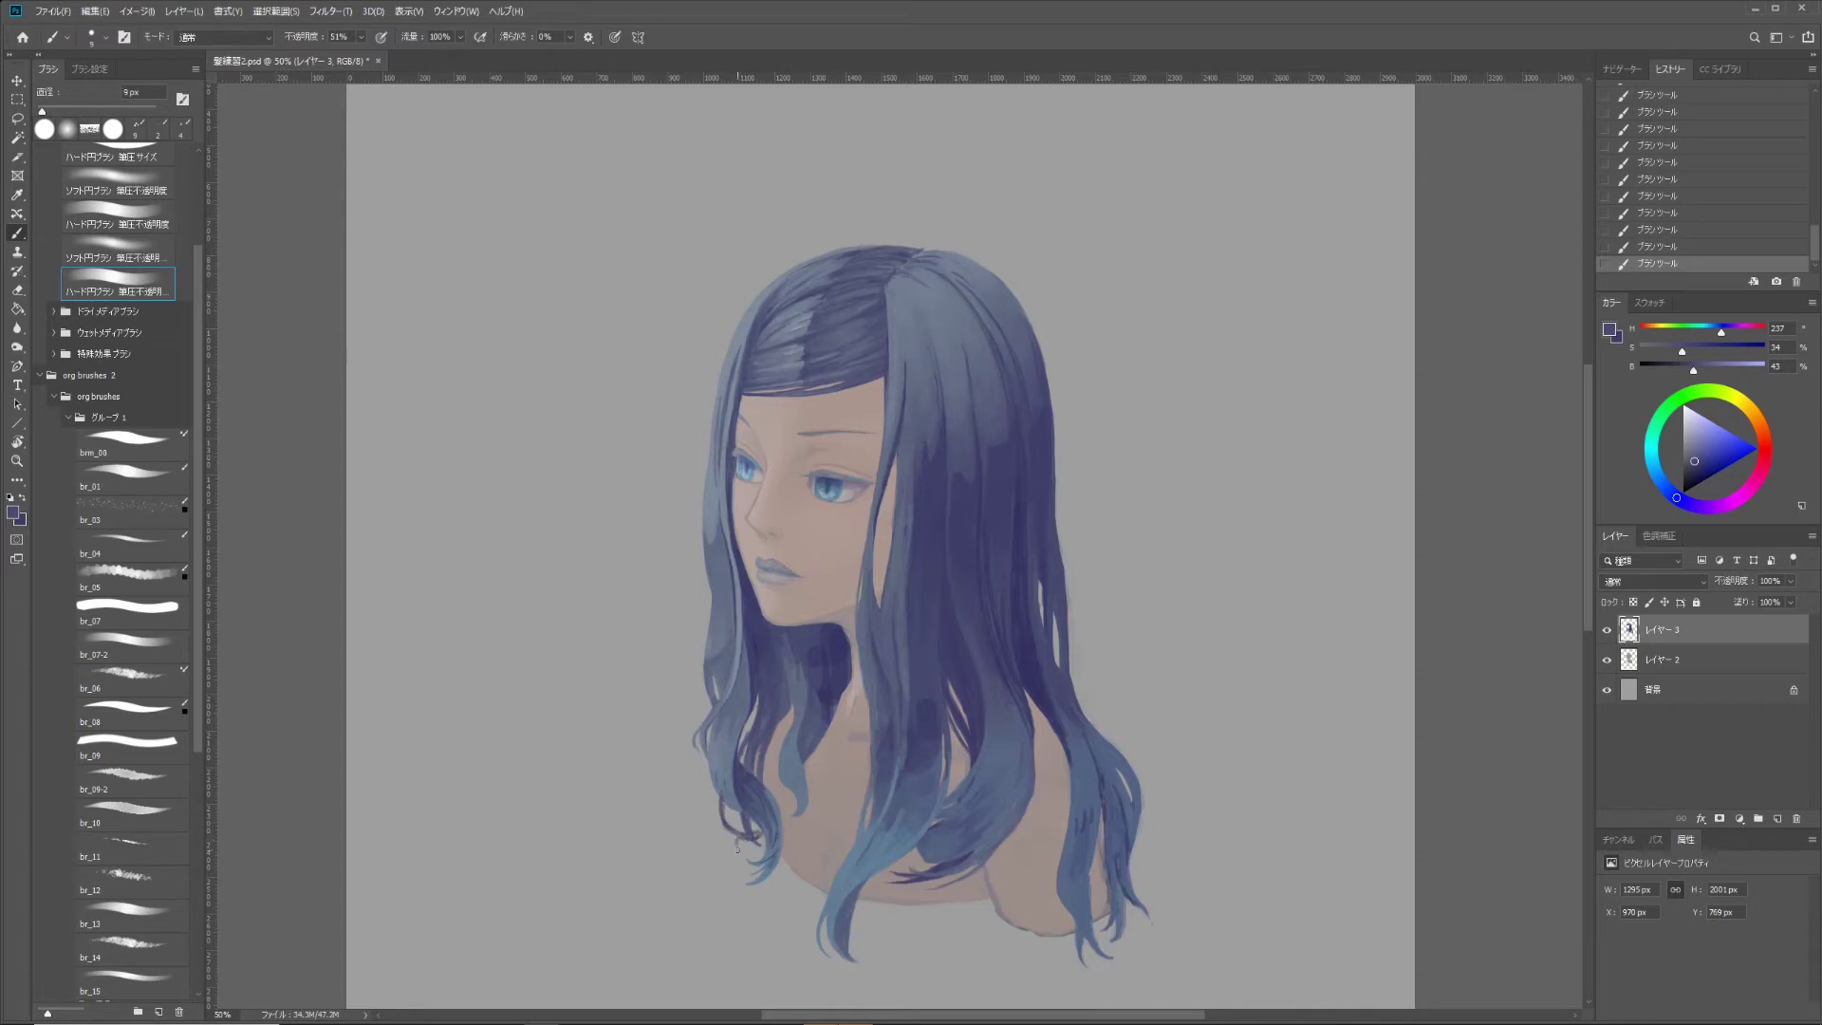
key(bracketright)
key(bracketright)
key(bracketleft)
key(bracketleft)
key(bracketleft)
mouse_move(728, 805)
mouse_down()
mouse_move(755, 846)
mouse_move(734, 818)
mouse_up()
key(e)
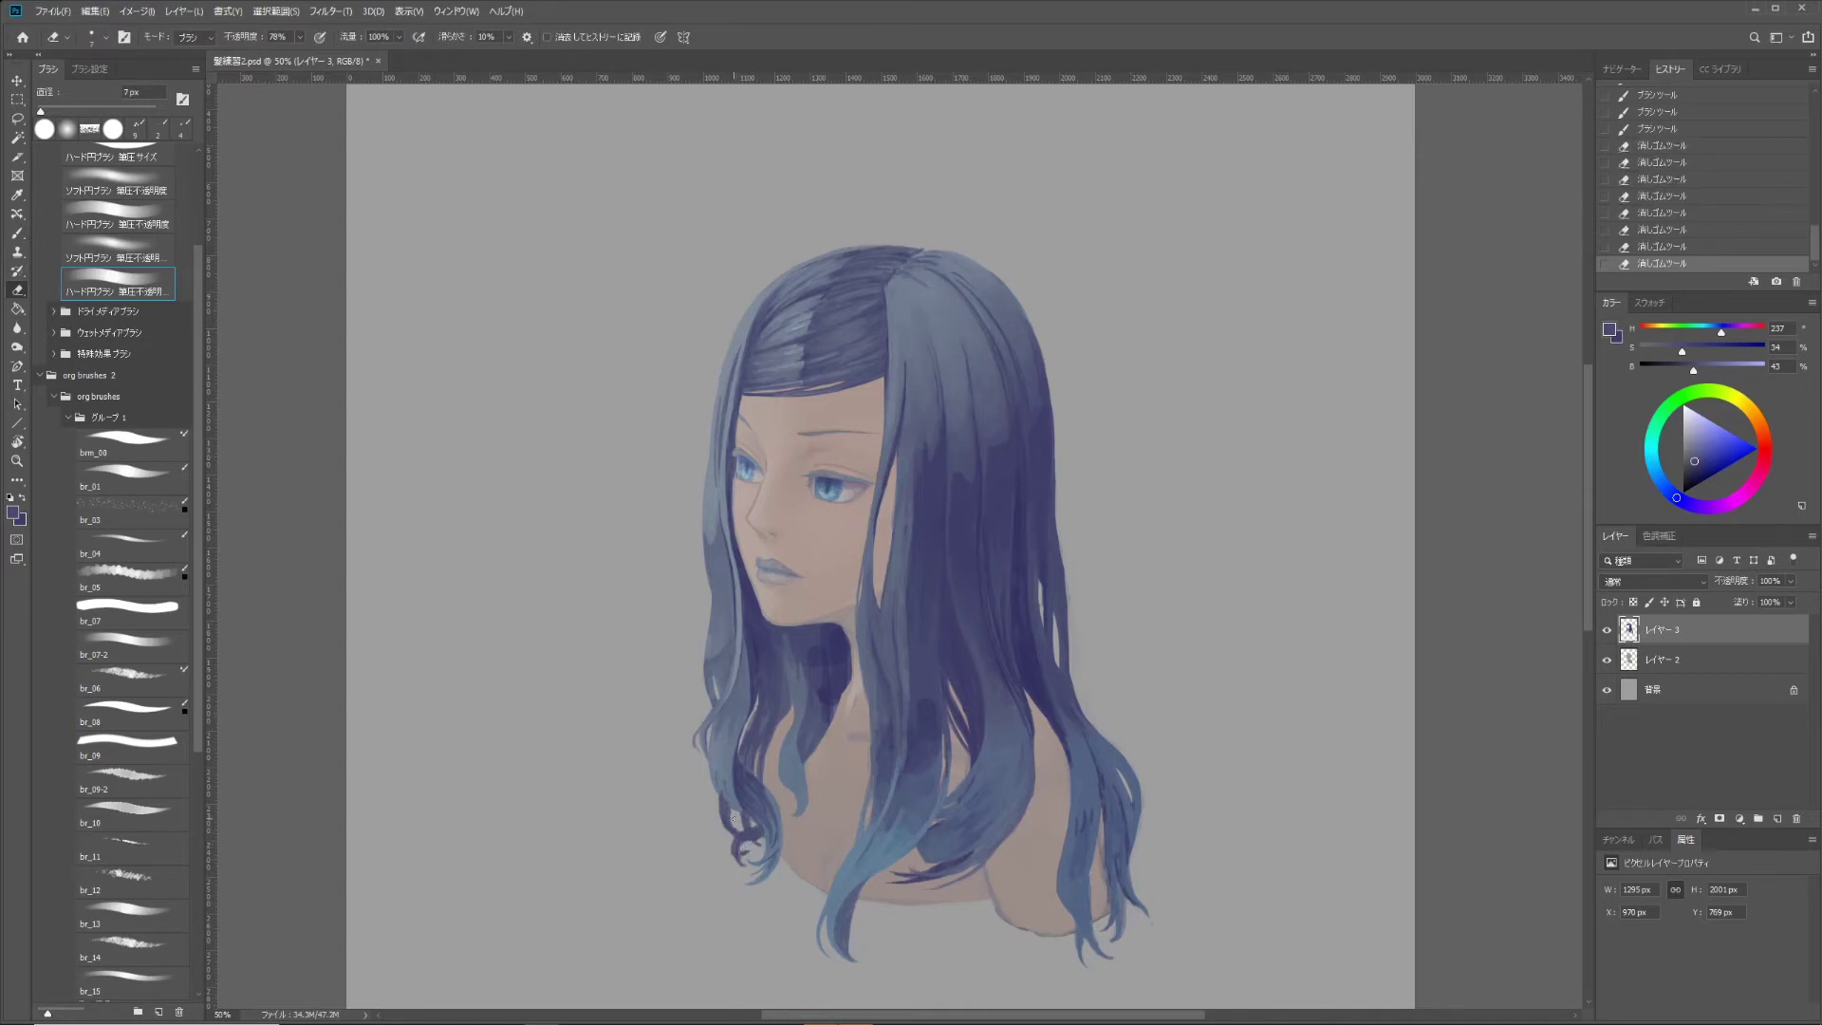
key(b)
drag(750, 749, 740, 722)
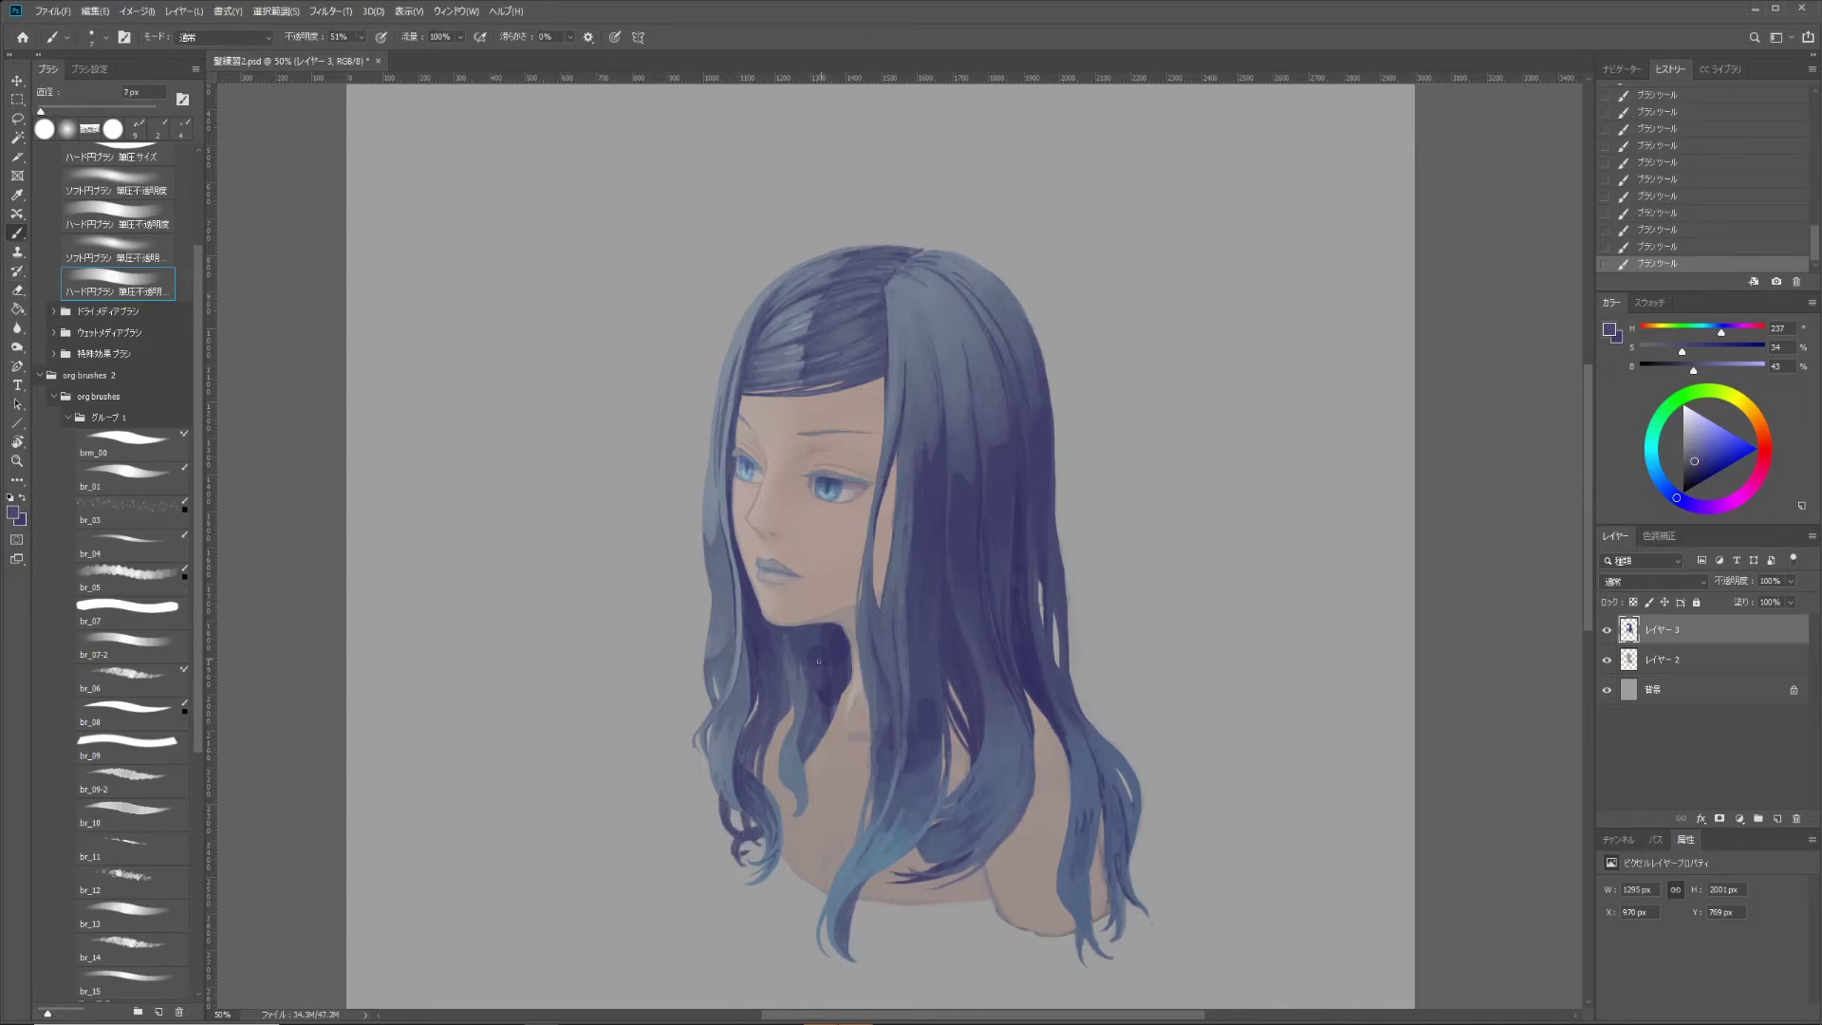
Add a short dark-blue strand near the neck with the hair layer's transparency locked
key(bracketright)
key(bracketright)
key(bracketright)
alt+click(800, 696)
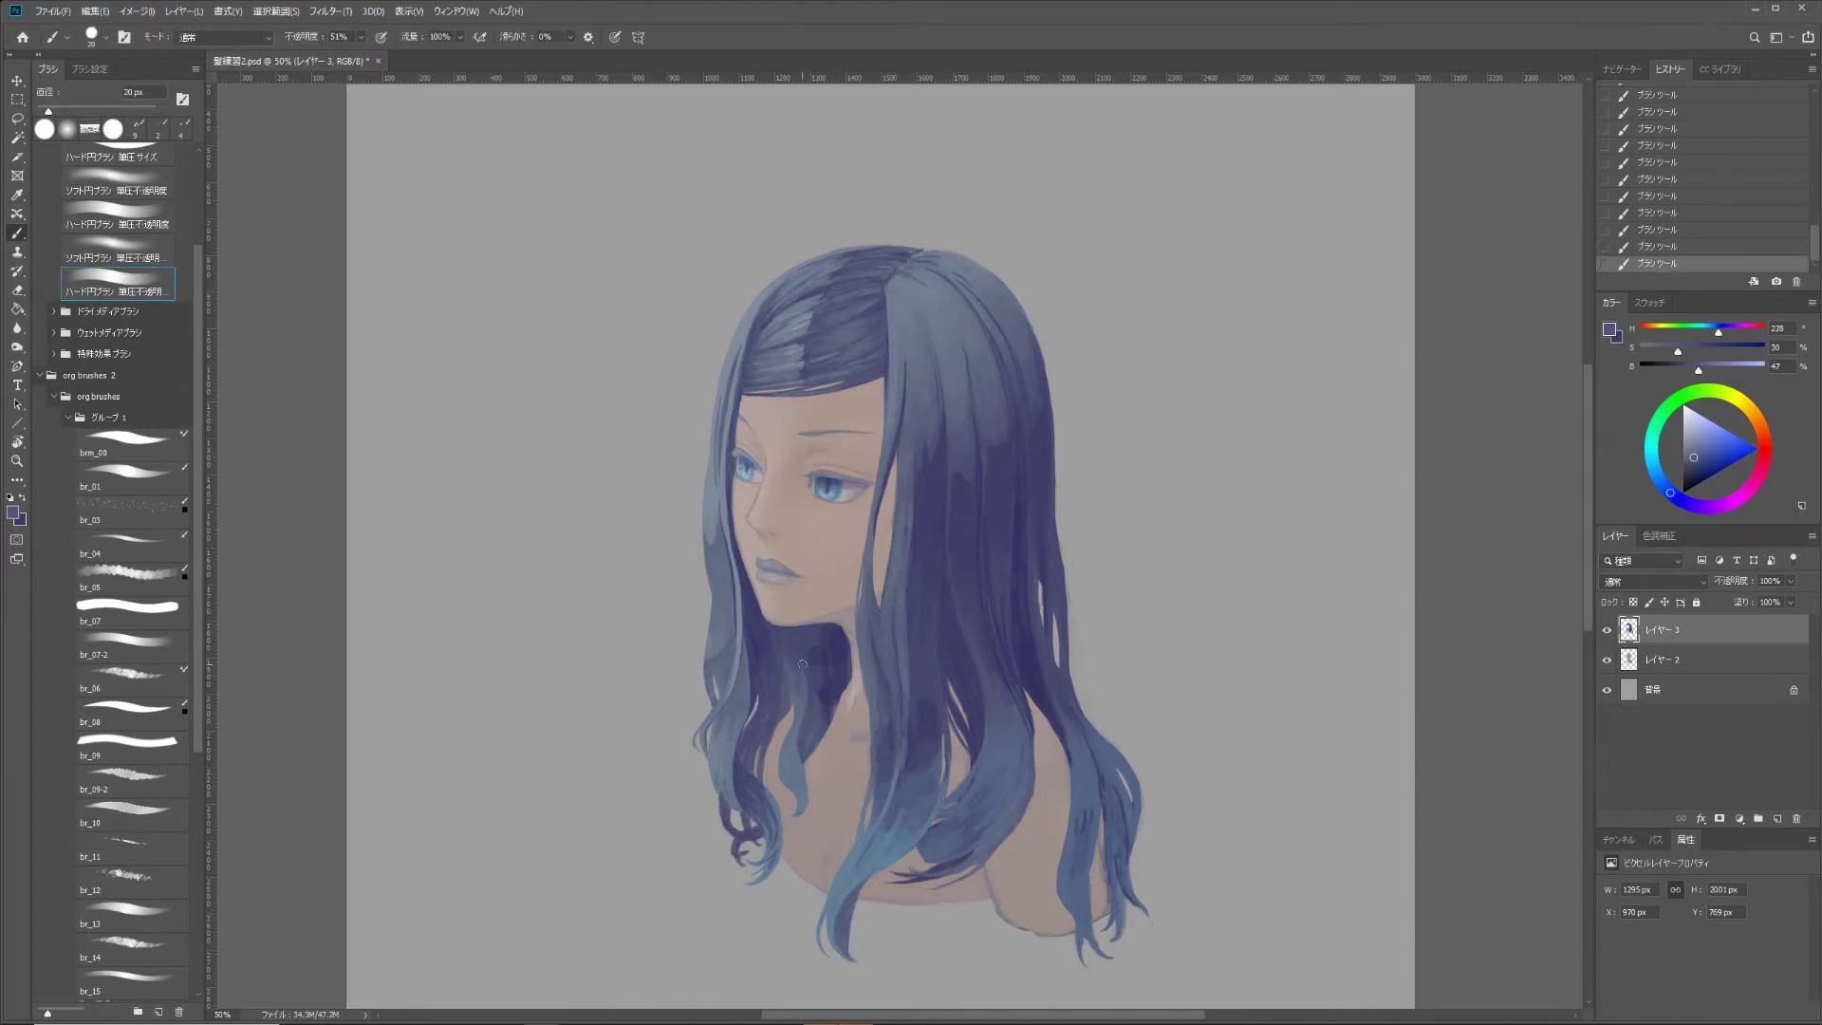
alt+click(817, 639)
key(slash)
key(bracketleft)
alt+click(831, 682)
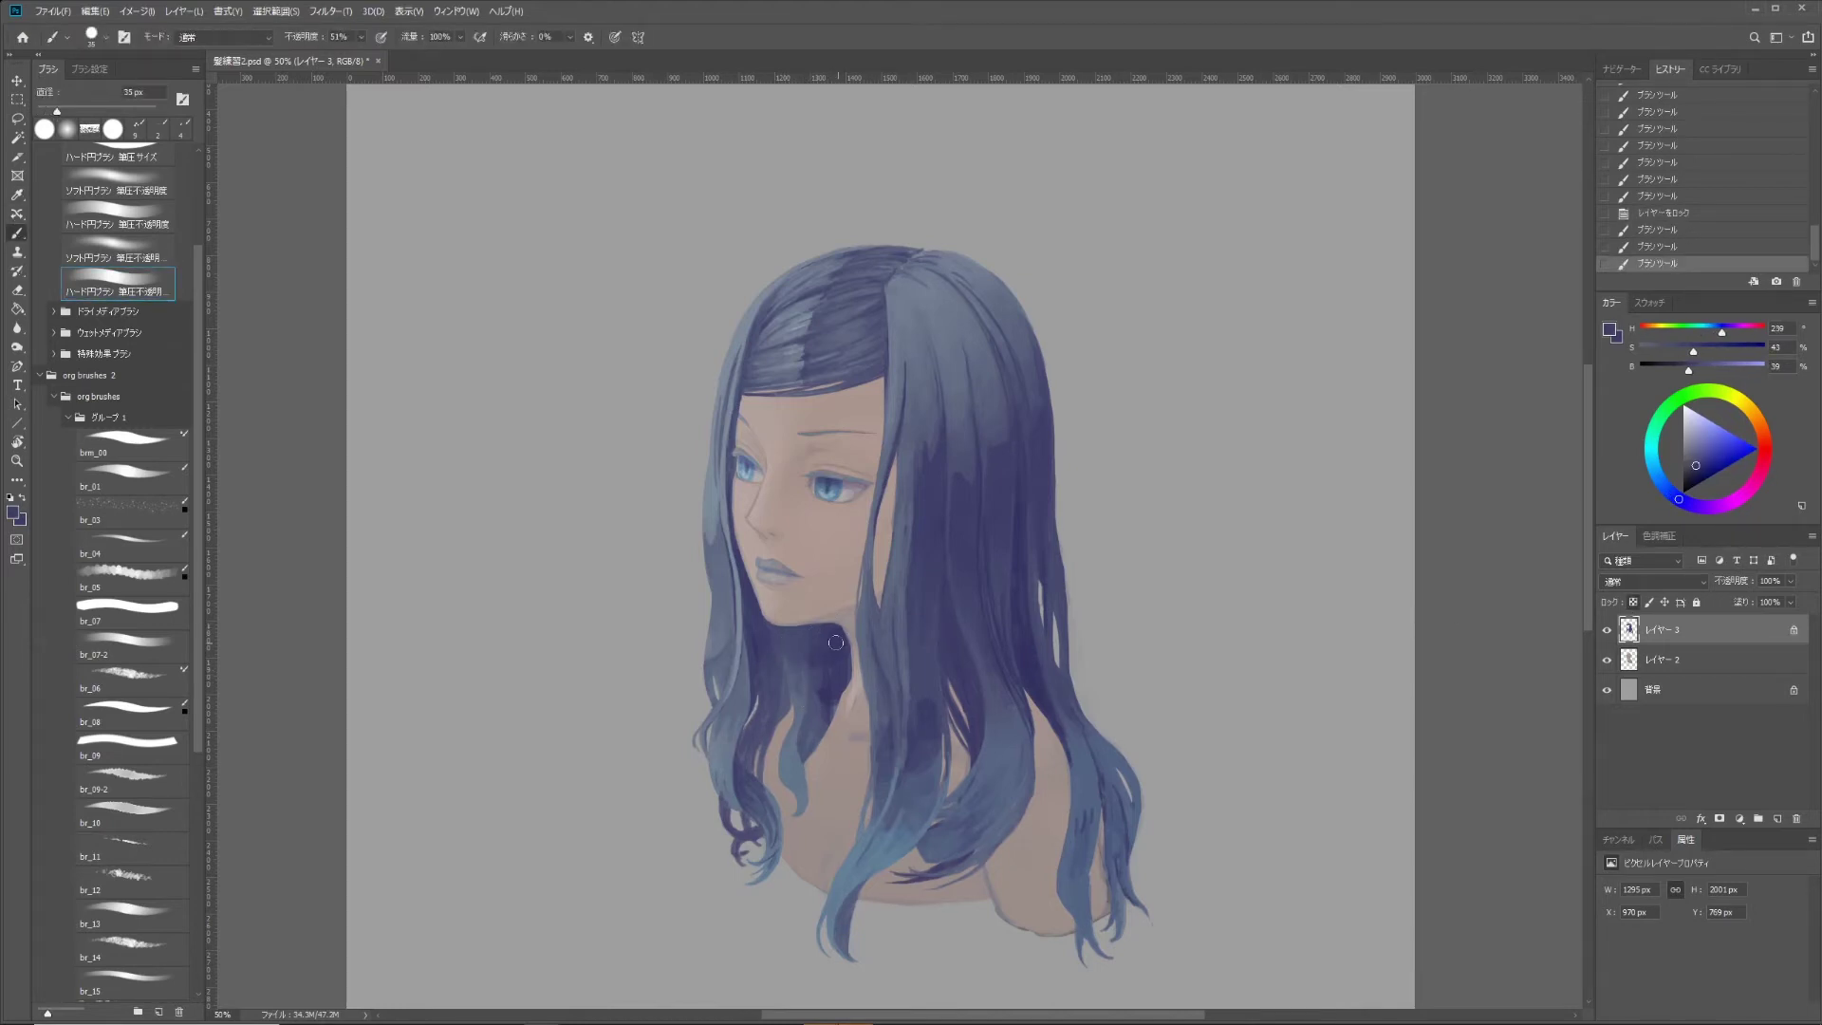
drag(814, 714, 819, 737)
key(bracketright)
key(slash)
Sample lighter and duller blues from the hair and check the detail up close
alt+click(726, 785)
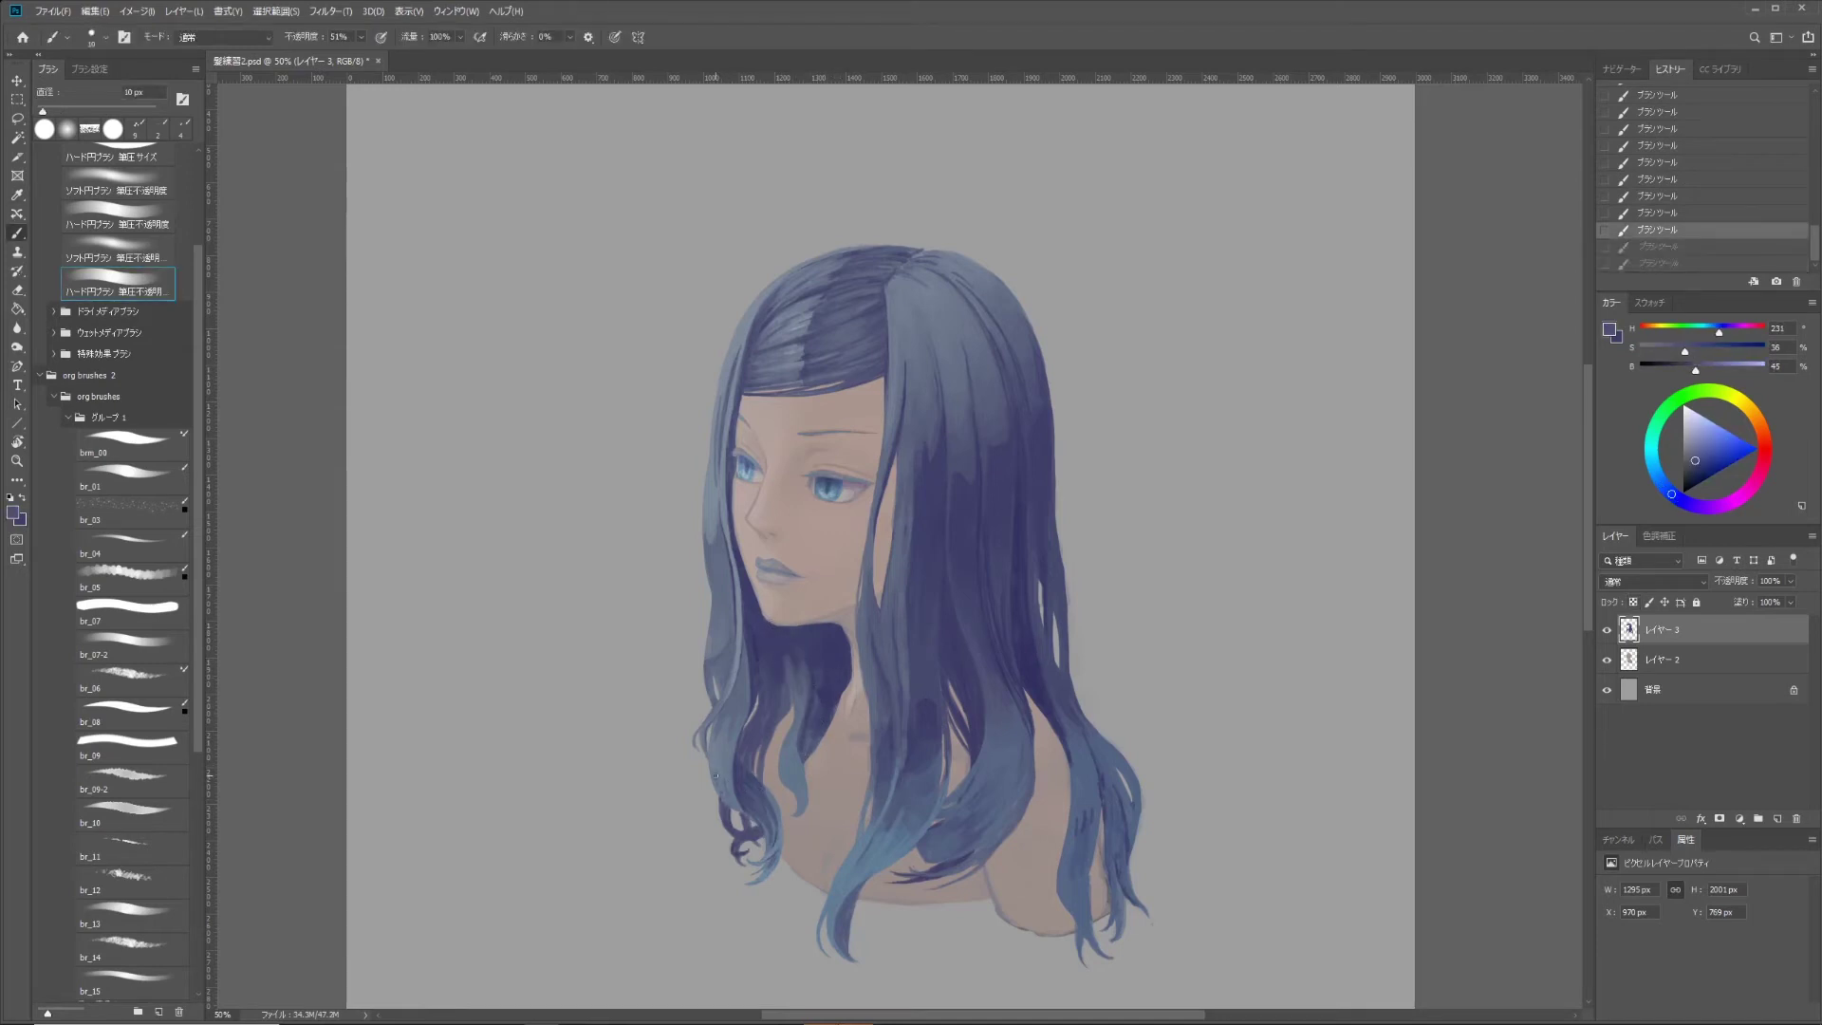
key(bracketleft)
key(bracketleft)
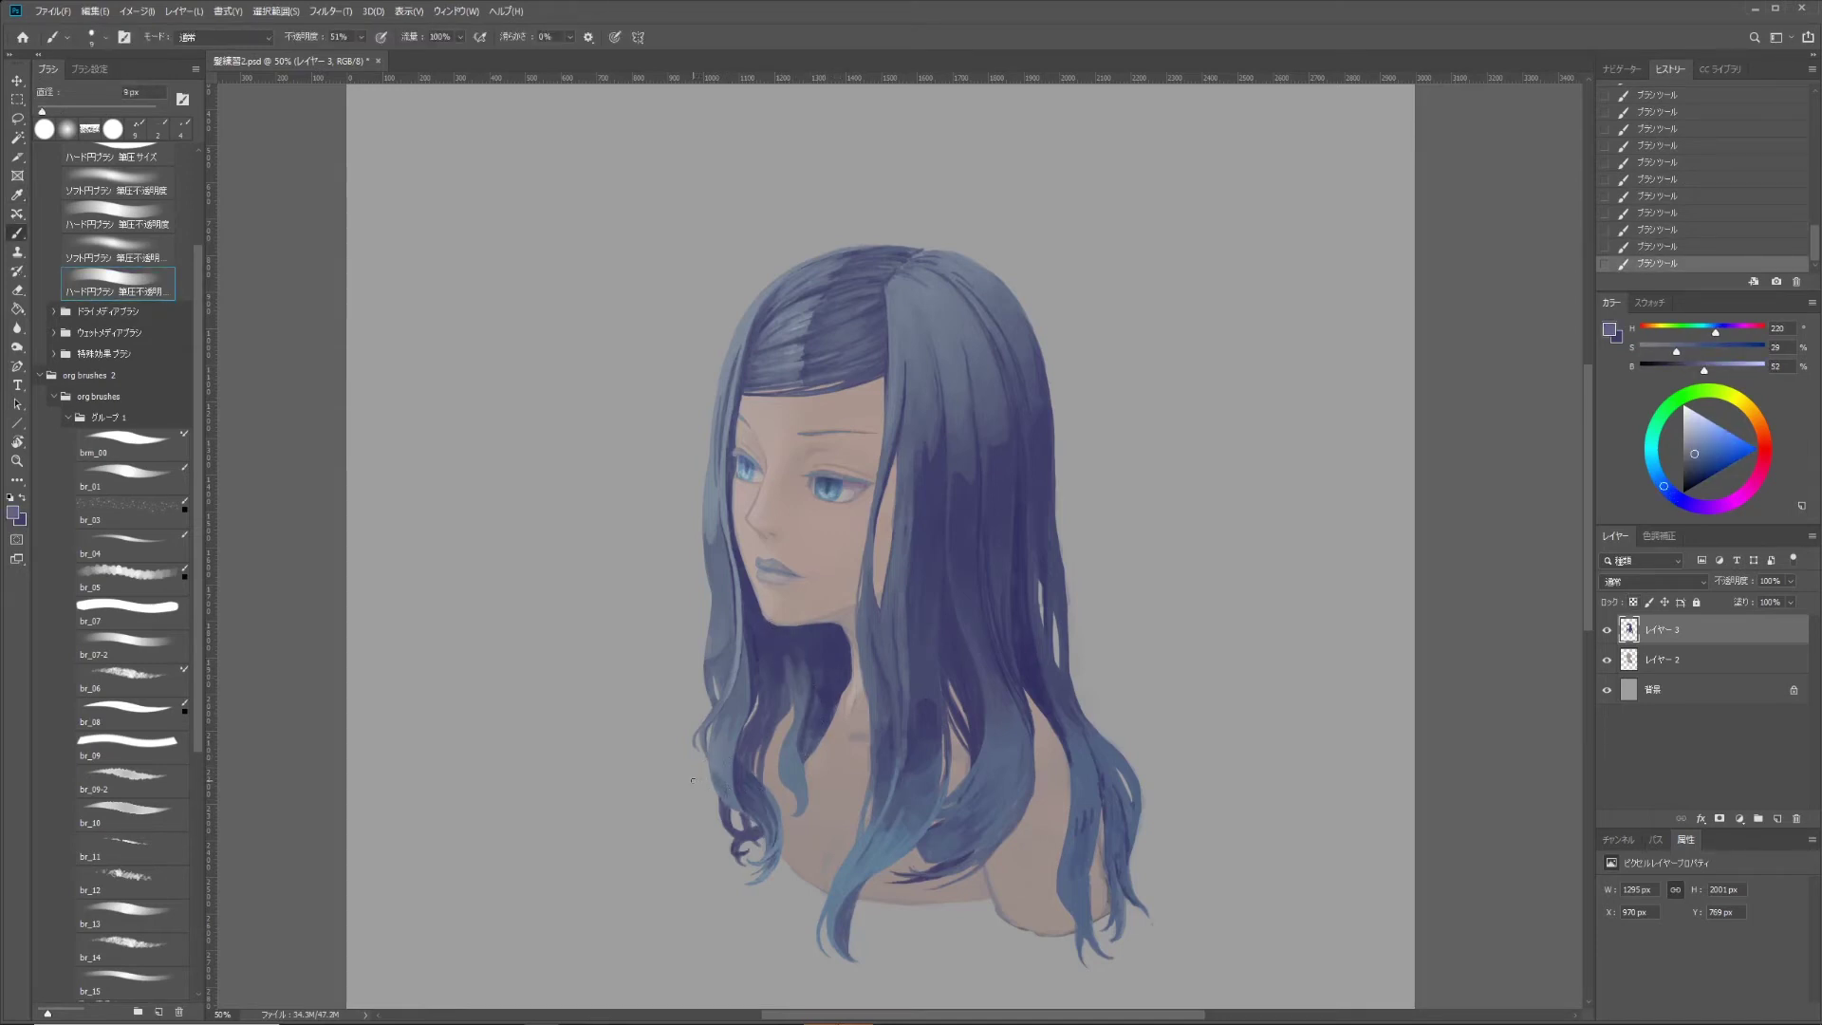
key(bracketleft)
key(bracketleft)
alt+click(739, 704)
key(ctrl+plus)
key(ctrl+minus)
Try pale-blue dabs at the top of the hair, undoing the unwanted strokes
alt+click(914, 257)
key(bracketright)
key(bracketright)
key(bracketright)
key(bracketleft)
key(bracketleft)
key(ctrl+z)
key(ctrl+z)
alt+click(946, 251)
key(ctrl+z)
key(ctrl+z)
key(ctrl+z)
key(bracketleft)
key(bracketleft)
key(bracketleft)
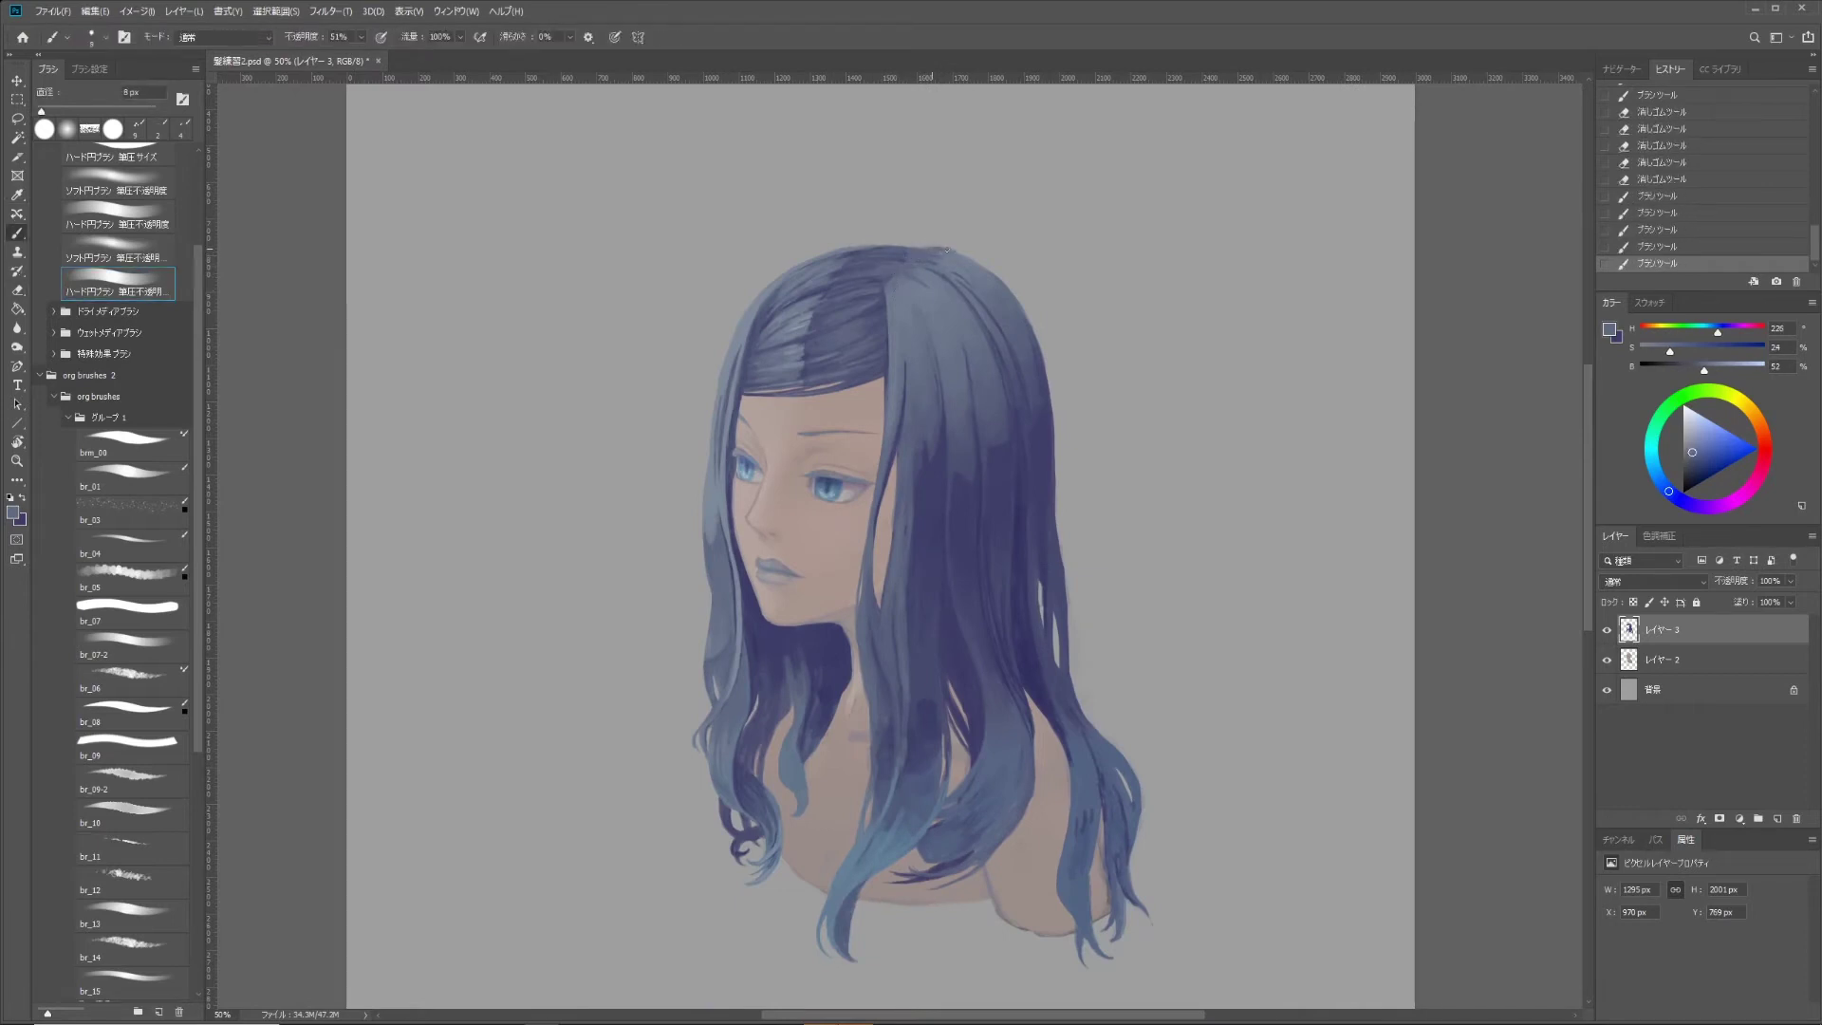
click(946, 250)
key(ctrl+z)
key(bracketleft)
key(bracketleft)
Repaint the top of the hair with lighter blue strokes
alt+click(935, 254)
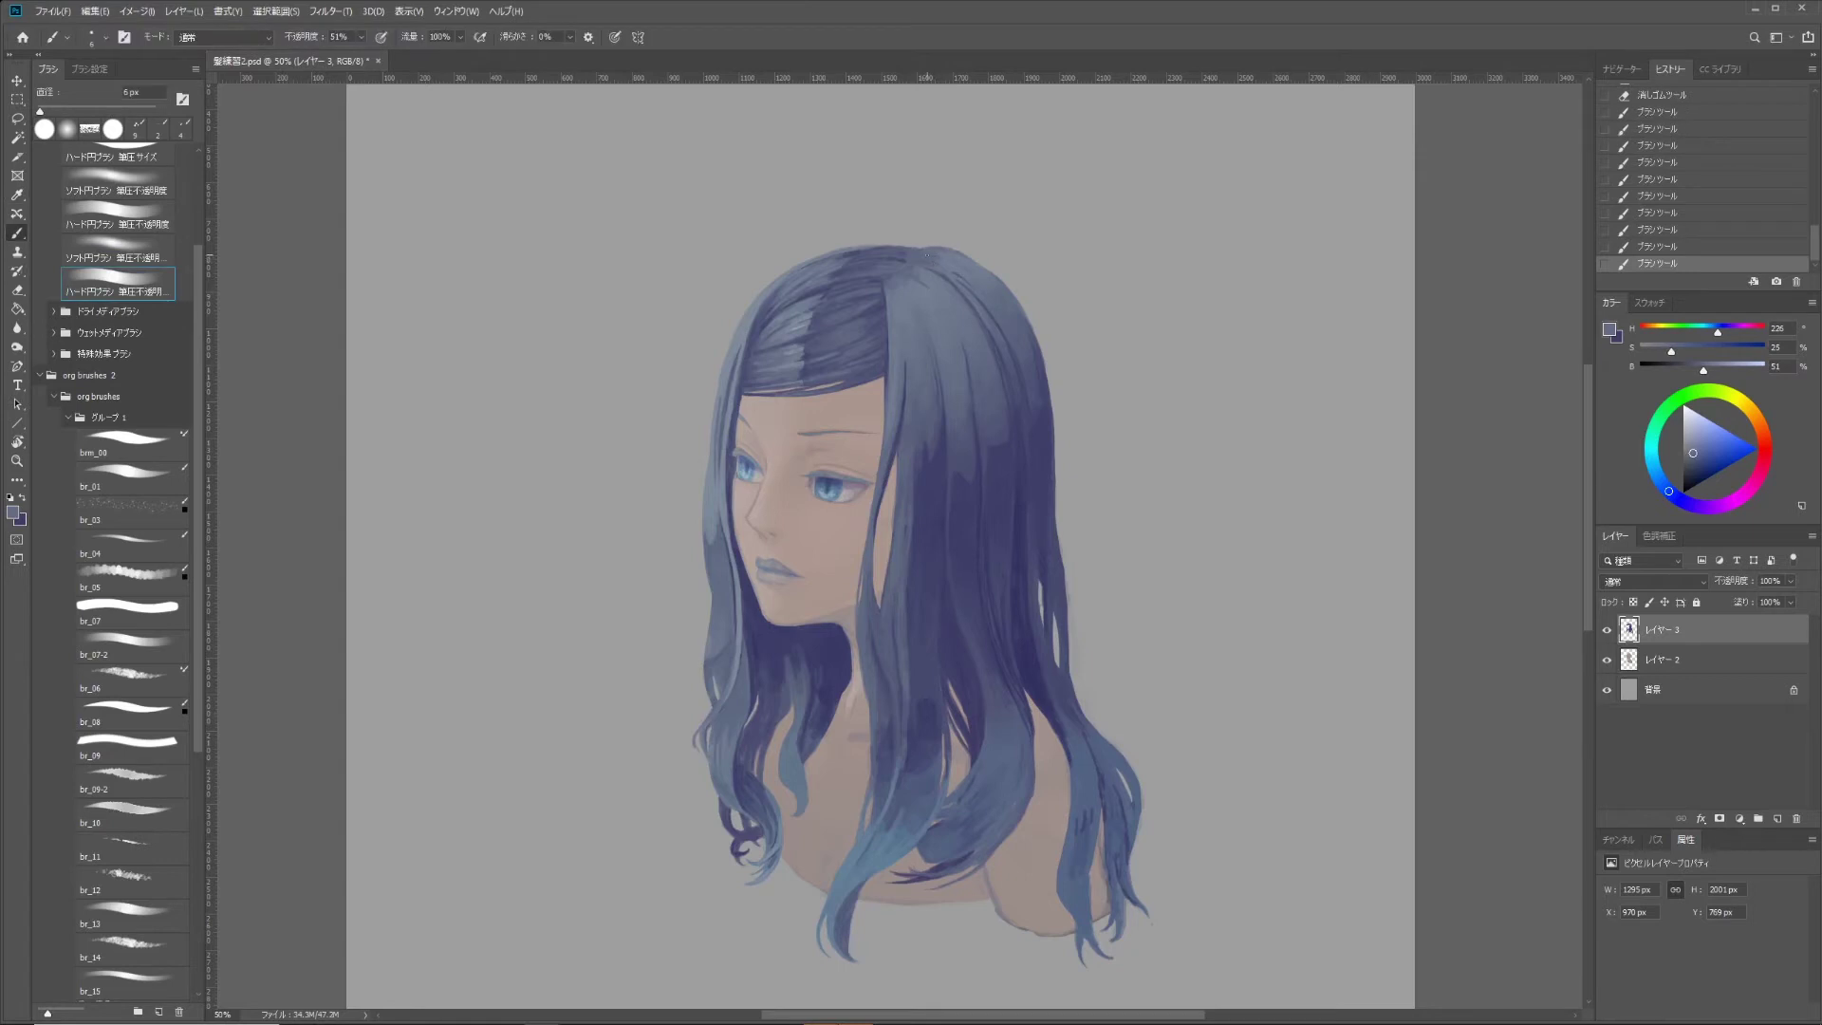
drag(935, 254, 949, 258)
drag(944, 256, 972, 274)
alt+click(959, 265)
alt+click(958, 265)
key(bracketright)
alt+click(958, 263)
Paint darker strands into the middle of the hair and save the painting
alt+click(904, 291)
key(bracketright)
key(bracketright)
alt+click(951, 454)
key(bracketleft)
key(bracketleft)
key(bracketleft)
drag(882, 493, 874, 520)
alt+click(878, 502)
key(ctrl+s)
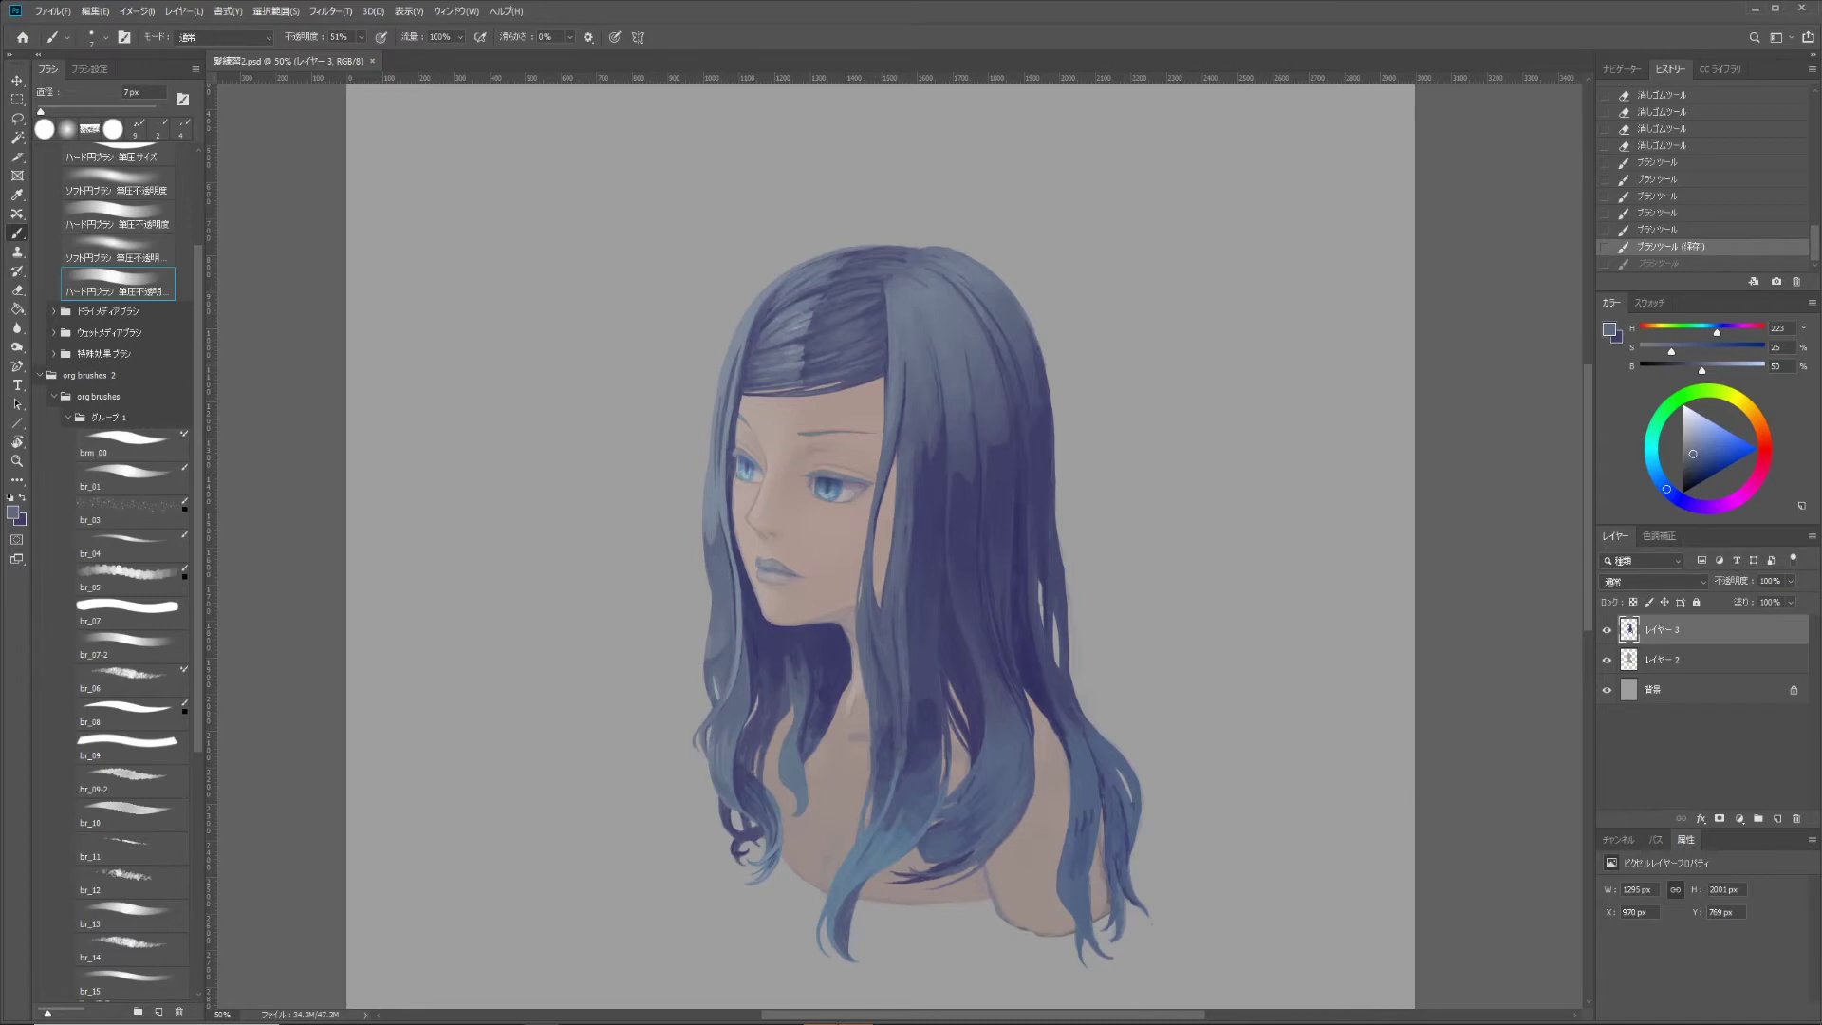
Add new dark strands and a faint stroke along the top of the hair
alt+click(904, 286)
key(bracketright)
key(bracketright)
key(bracketright)
drag(897, 281, 903, 276)
alt+click(915, 297)
key(bracketleft)
key(bracketleft)
key(bracketleft)
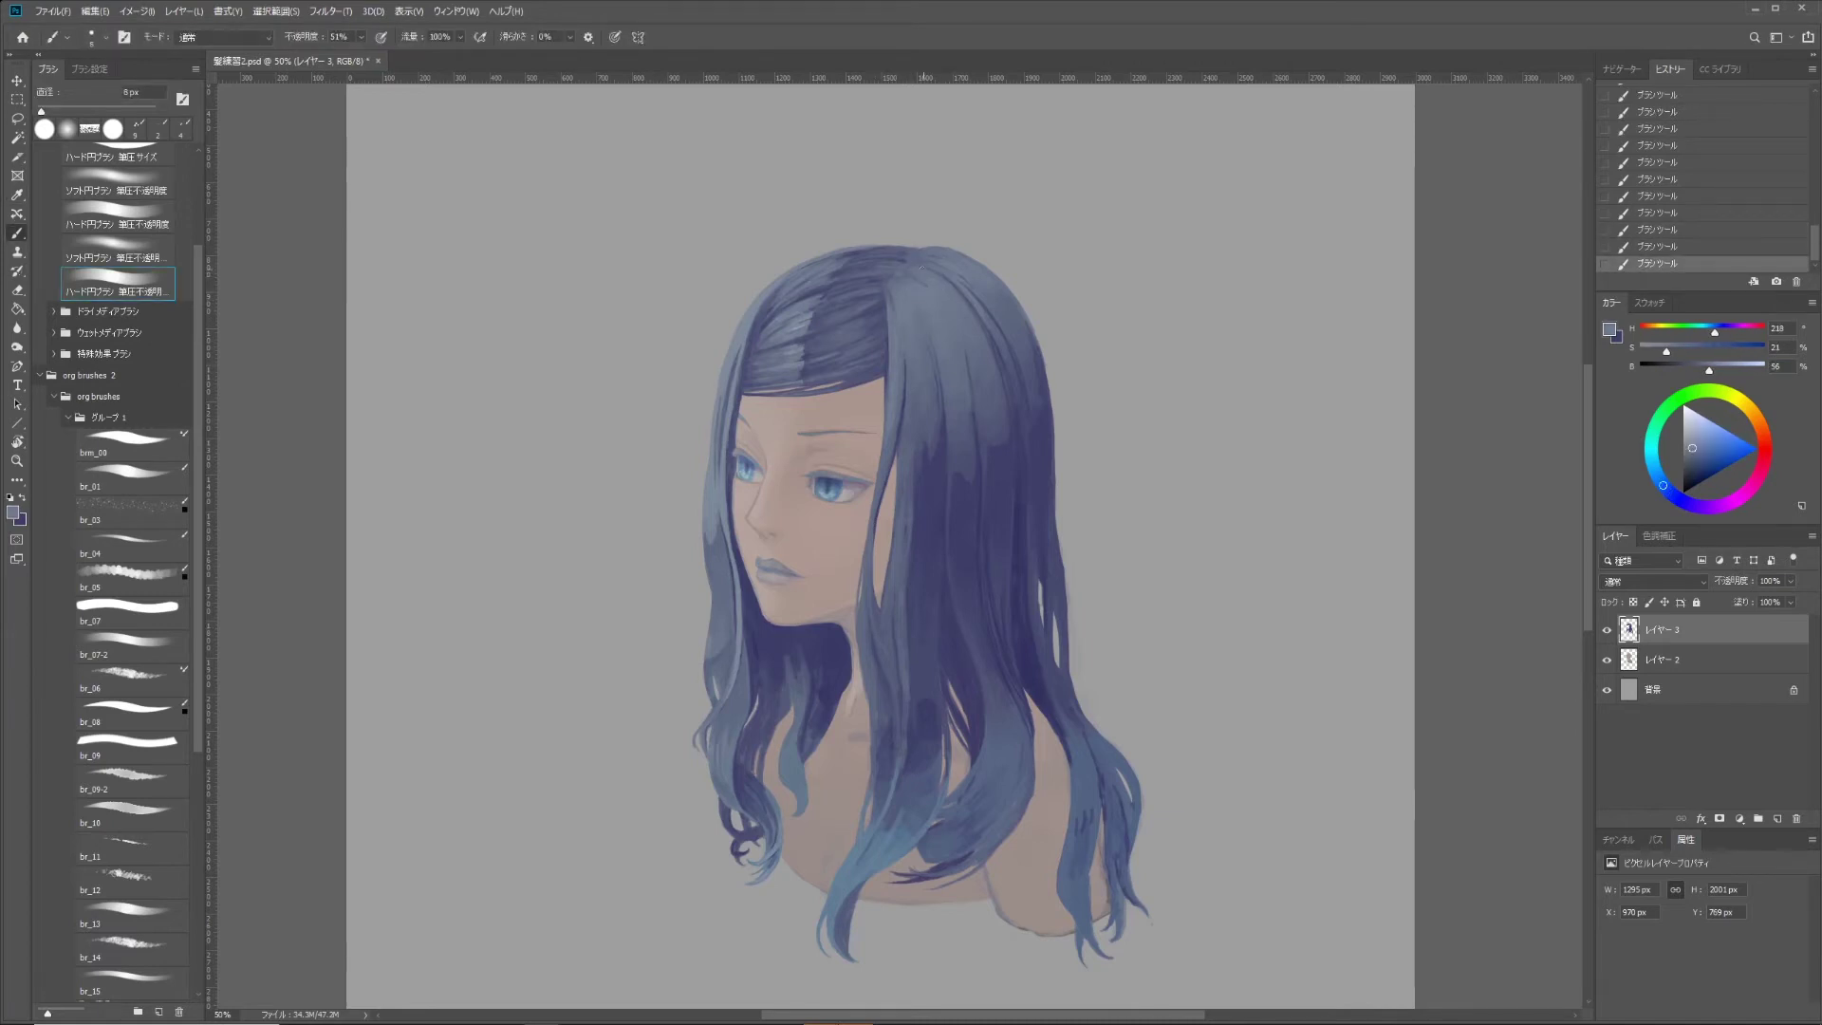
key(bracketleft)
alt+click(856, 249)
drag(860, 248, 914, 249)
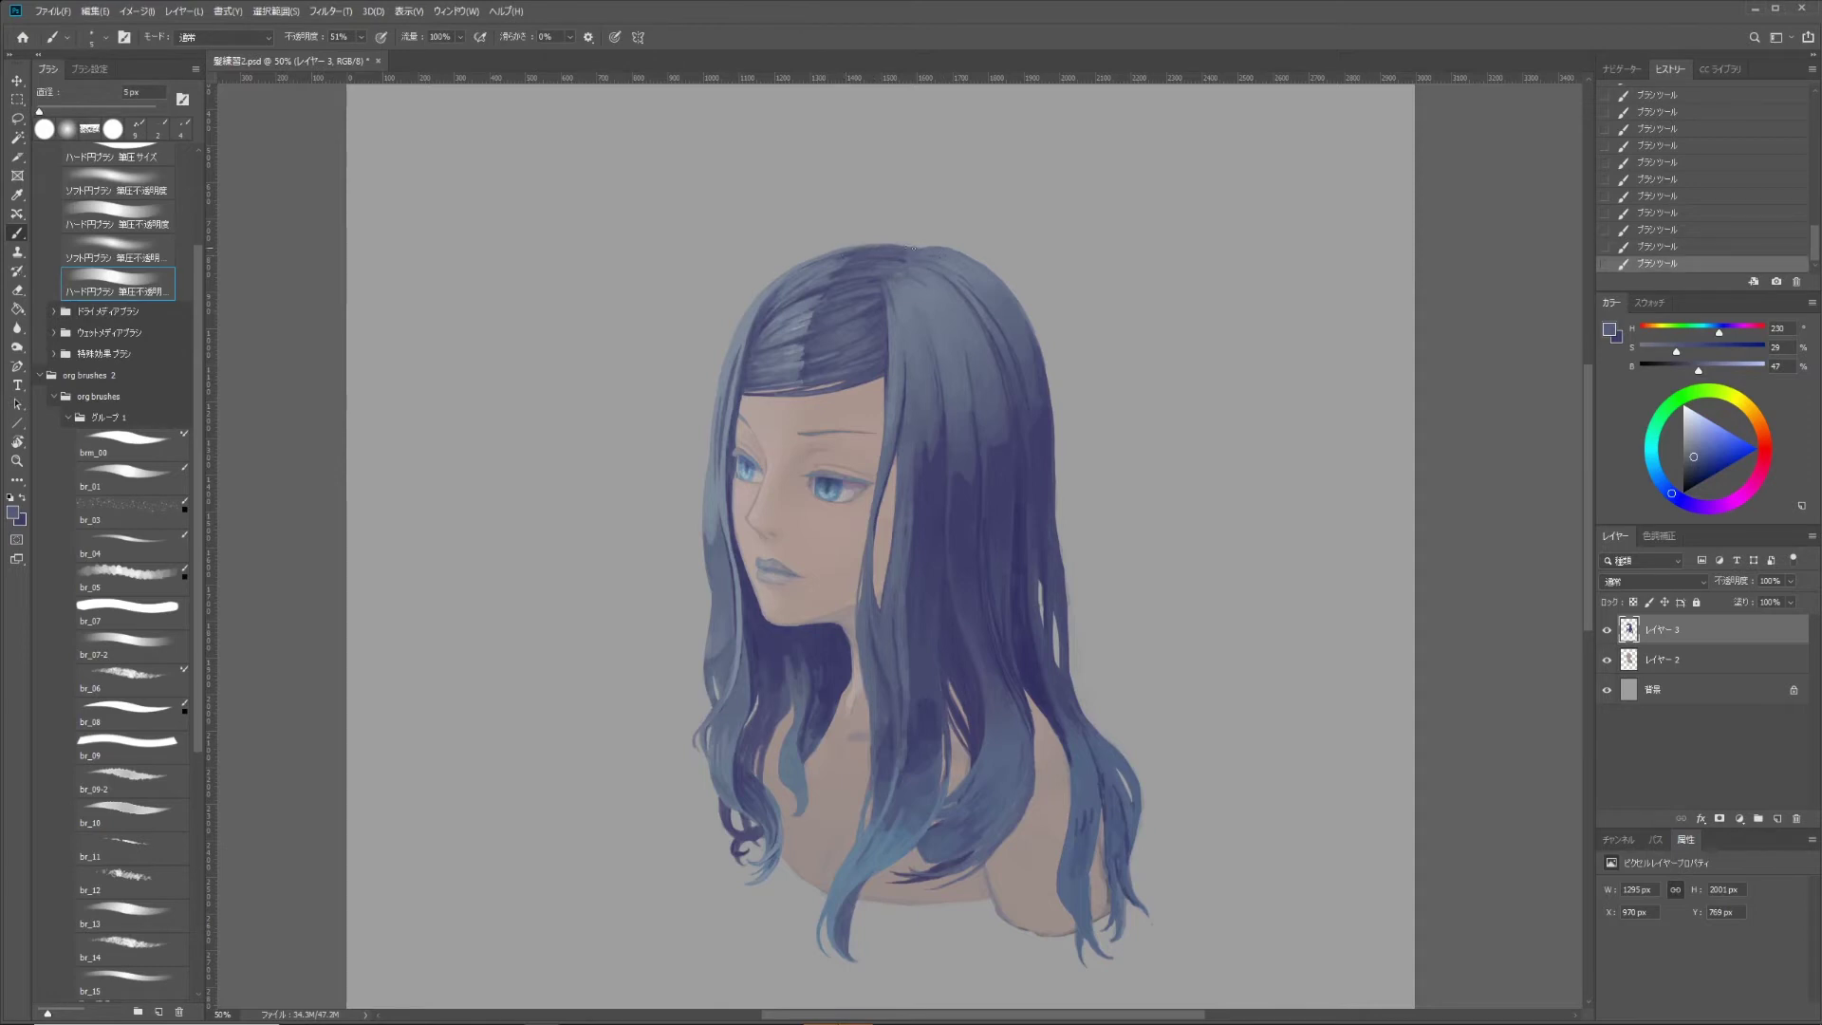
key(bracketright)
key(bracketright)
key(bracketright)
Sample mid, deep-violet and saturated blues from the hair and undo the last strokes
alt+click(895, 551)
key(bracketleft)
alt+click(918, 497)
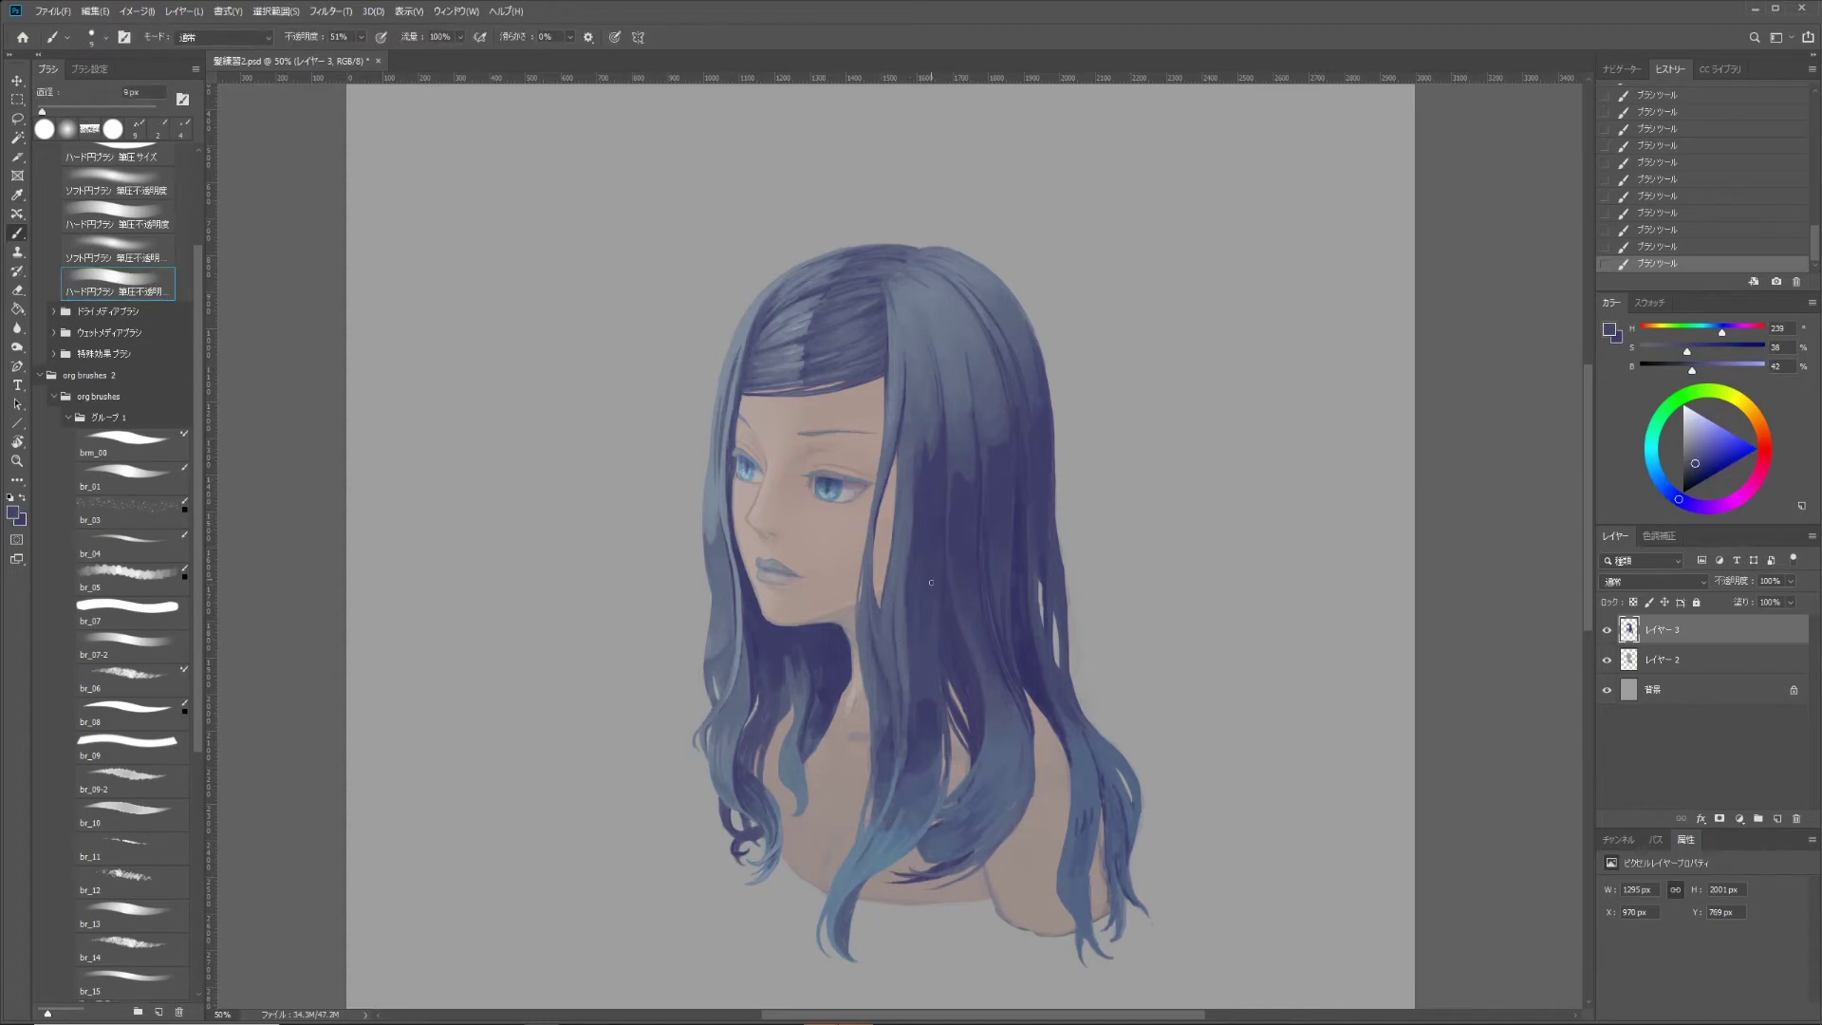
alt+click(803, 680)
key(bracketright)
key(bracketright)
key(ctrl+z)
key(ctrl+z)
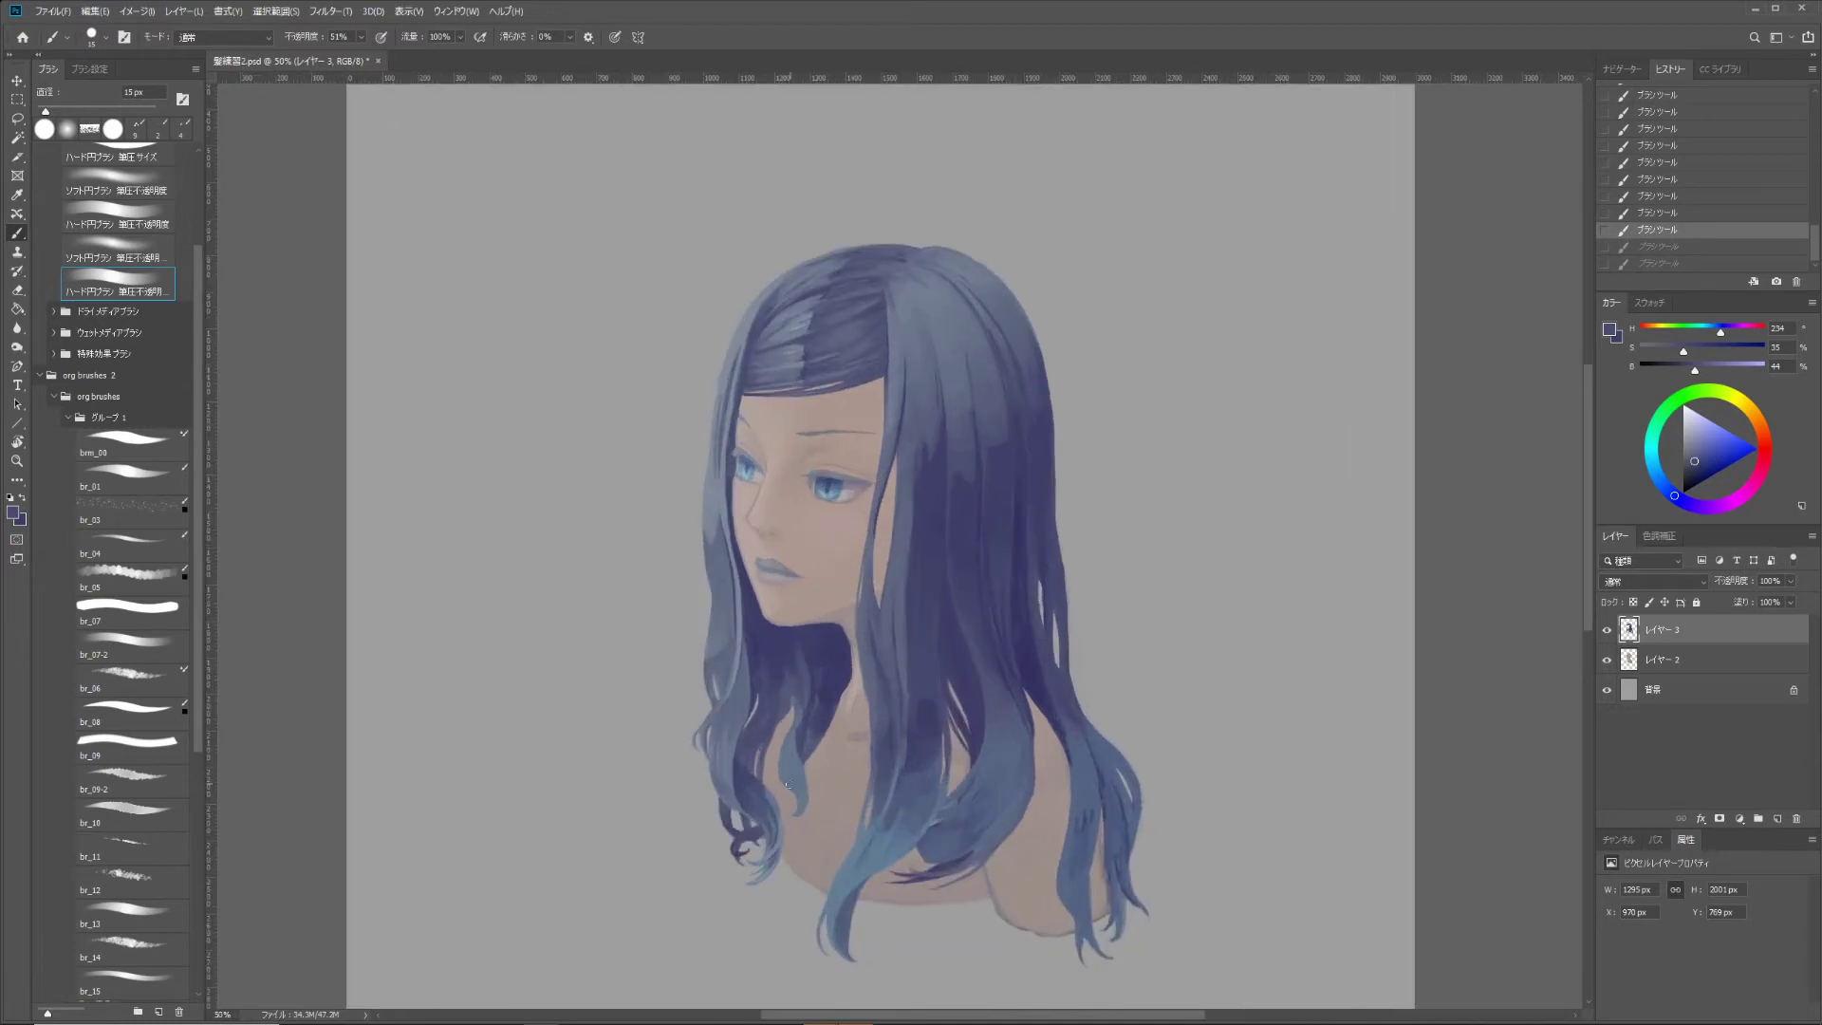
Restore the undone strokes, erase stray marks beside the chin, and repaint small strokes there
key(ctrl+shift+z)
key(ctrl+shift+z)
key(e)
drag(824, 735, 850, 660)
key(b)
mouse_move(847, 702)
mouse_down()
mouse_move(849, 679)
mouse_move(849, 706)
mouse_move(771, 789)
mouse_up()
Shrink the brush and paint small lighter-blue strokes around the neck
key(bracketright)
key(bracketleft)
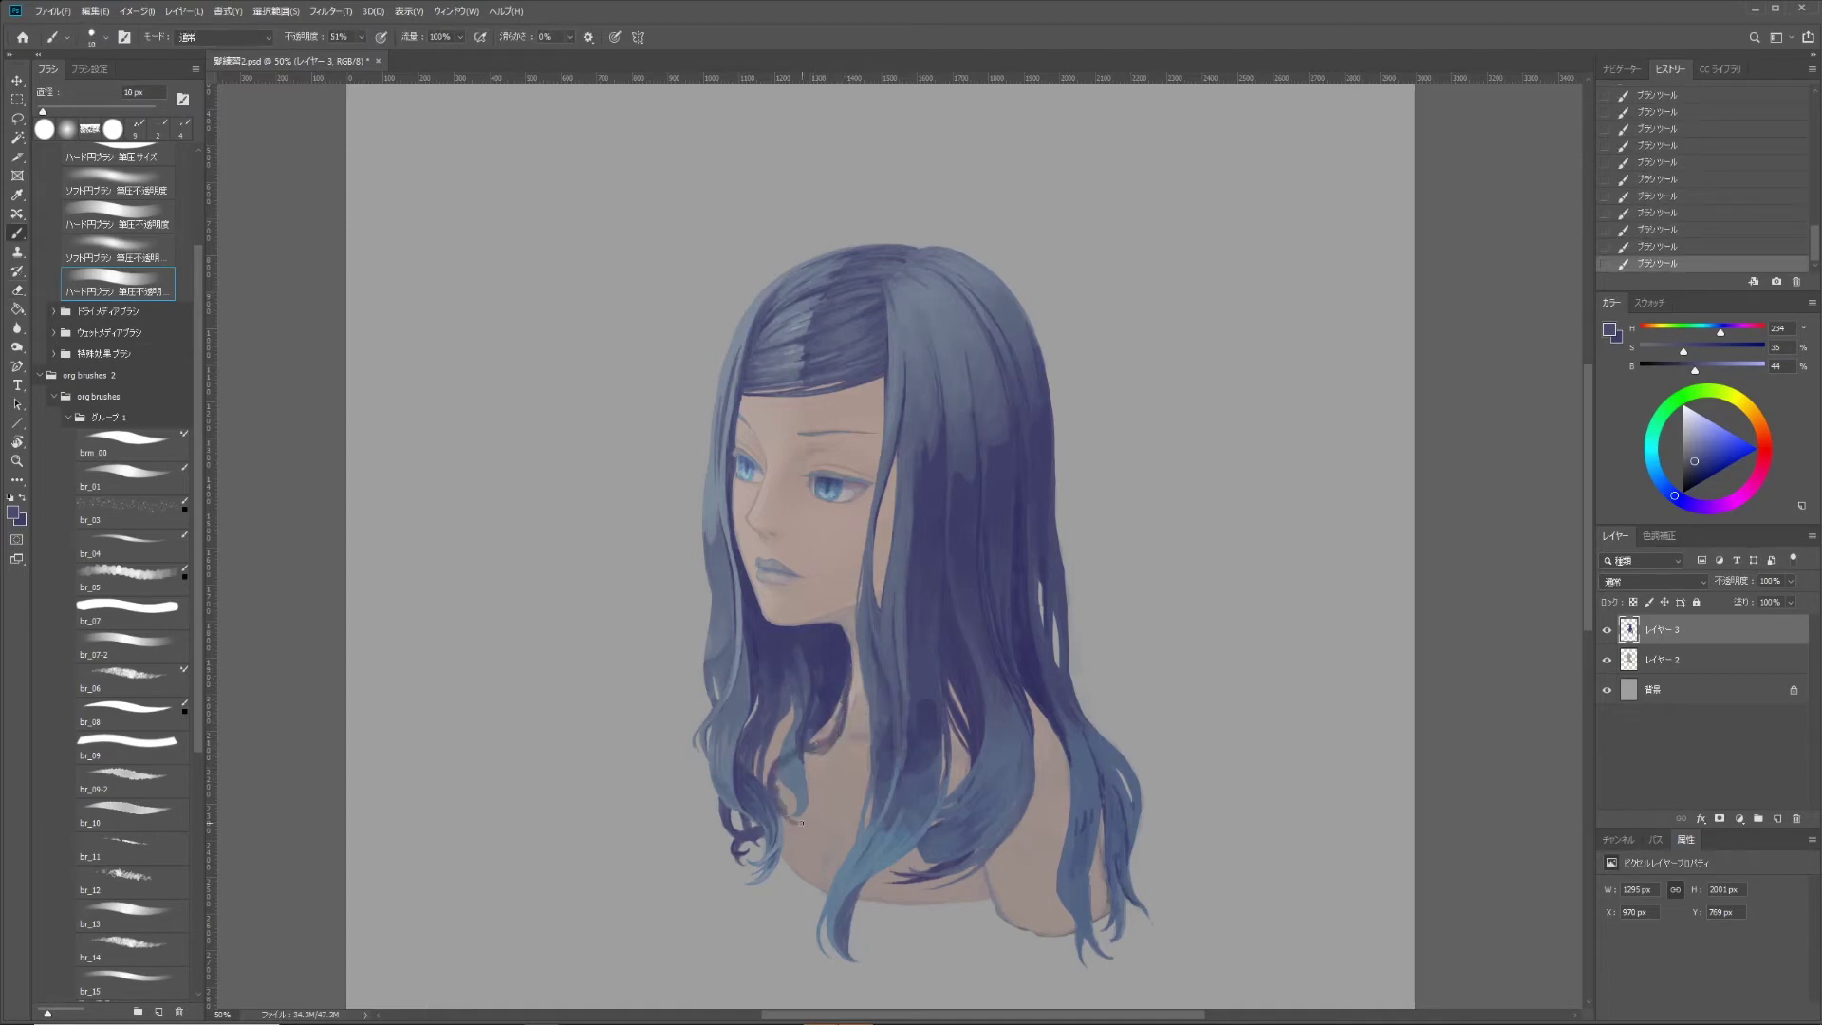
key(bracketleft)
alt+click(787, 759)
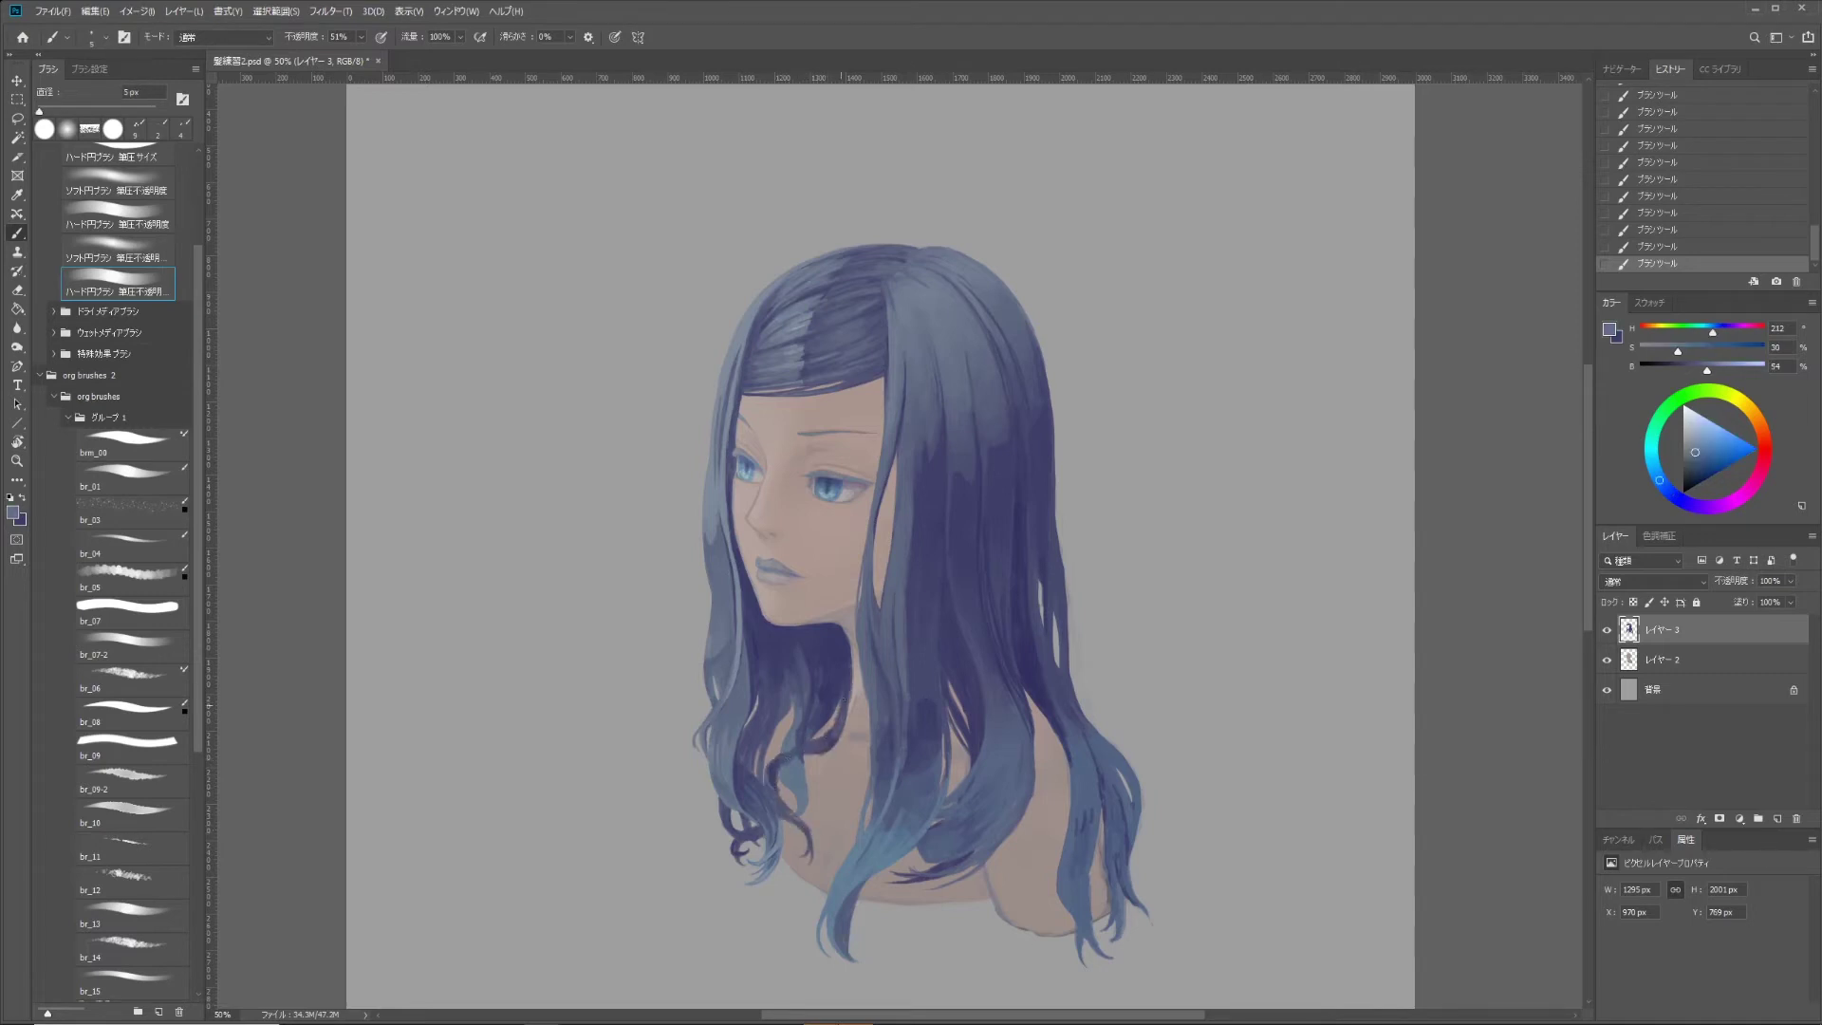
drag(844, 700, 823, 739)
Paint dark blue strands into the hair with sampled tones, undo the last strokes, and save
key(i)
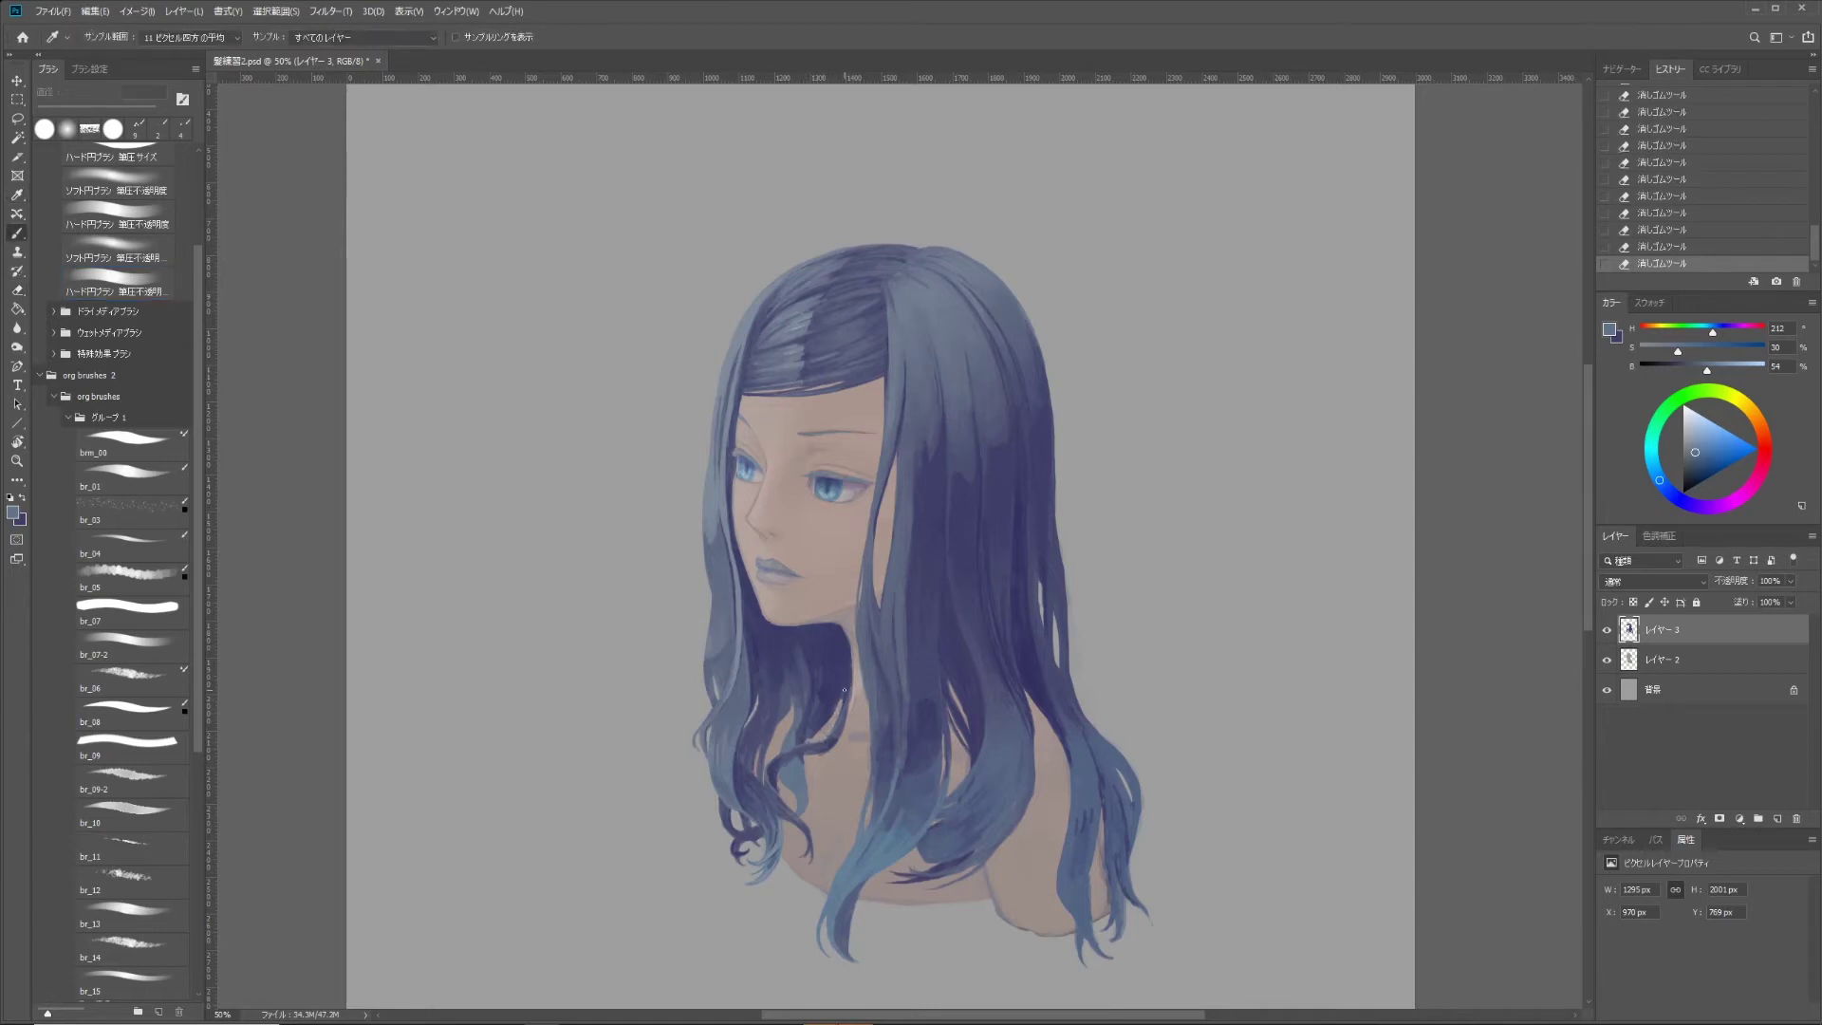
alt+click(845, 690)
drag(844, 690, 785, 759)
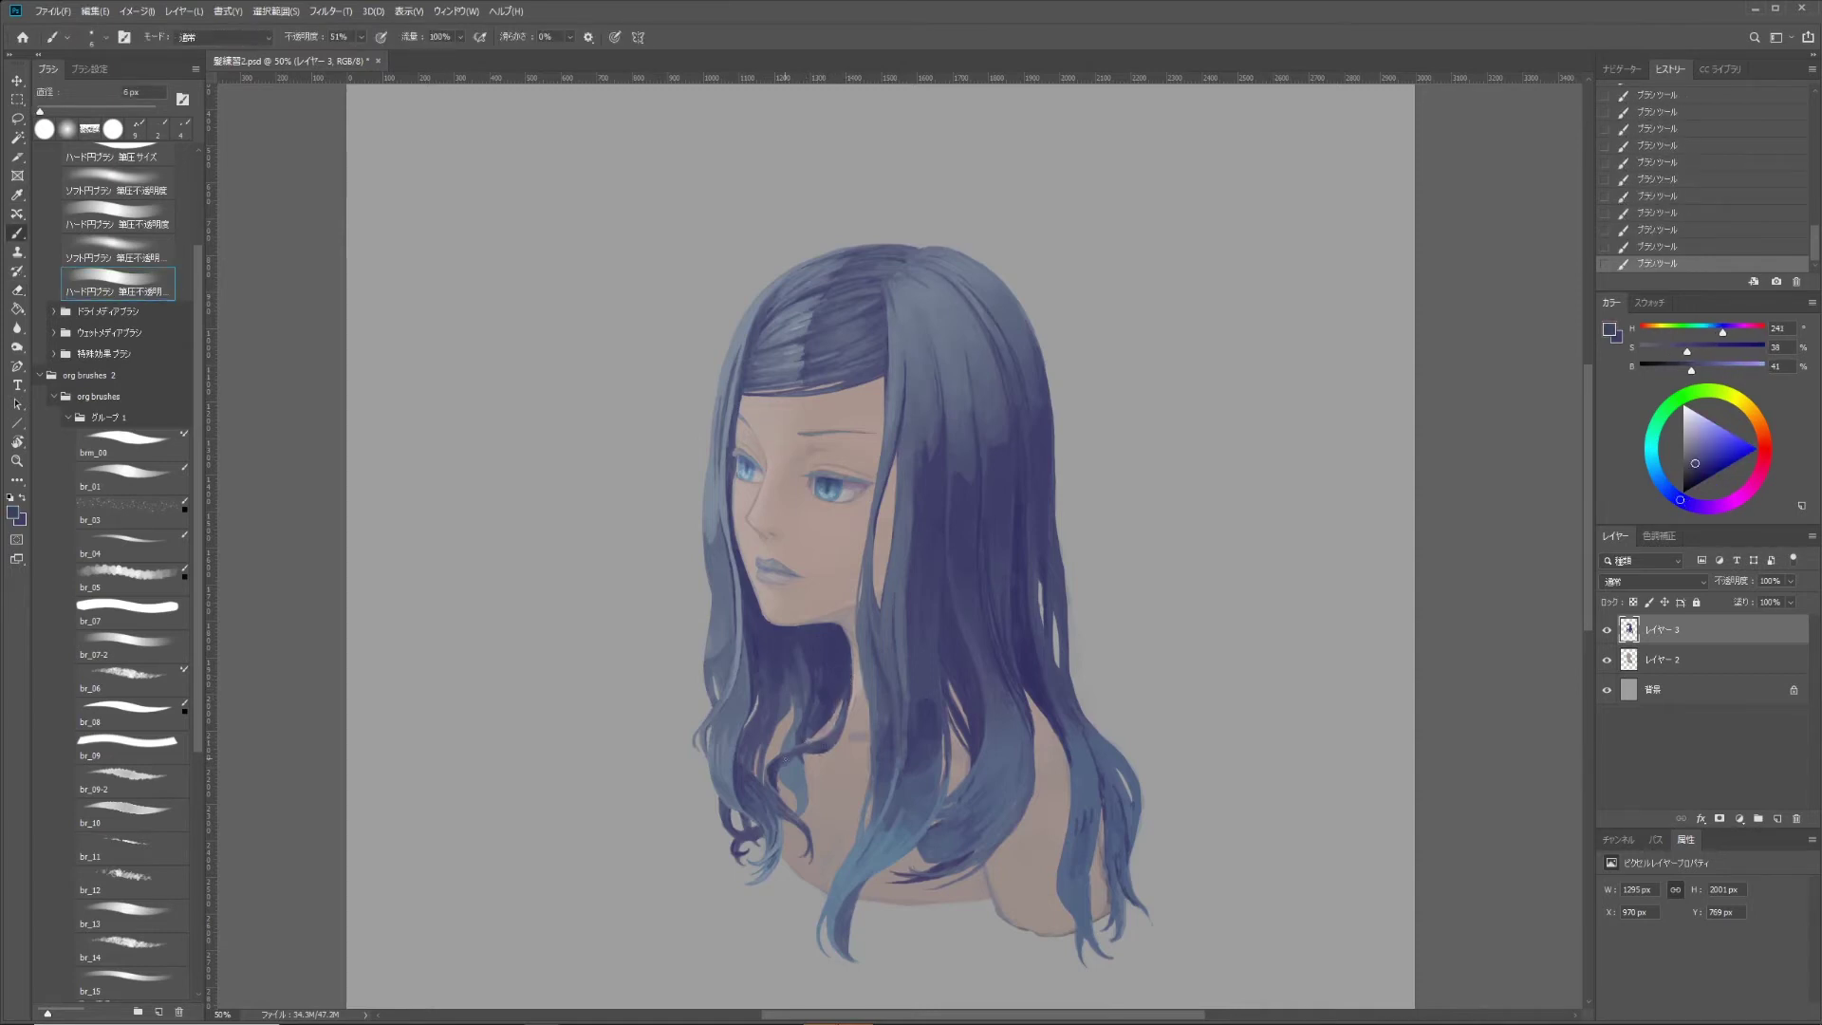
alt+click(784, 778)
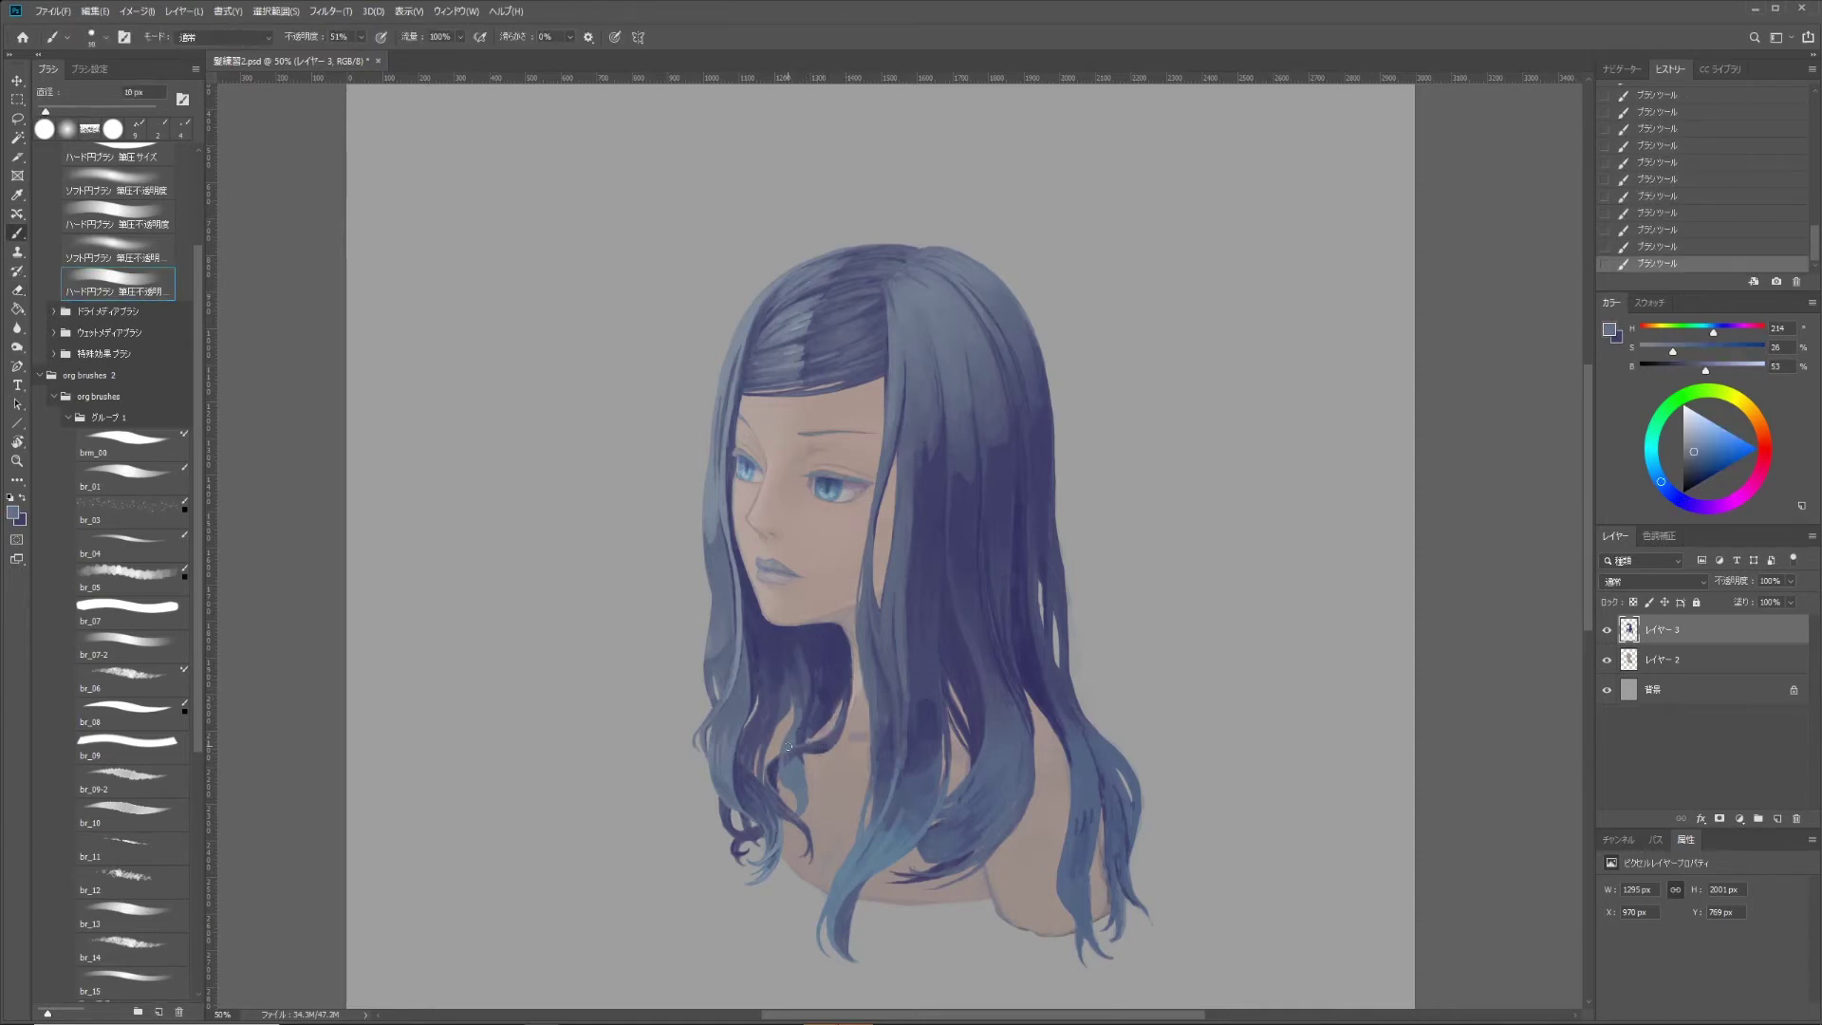
key(i)
alt+click(839, 671)
key(ctrl+z)
key(ctrl+z)
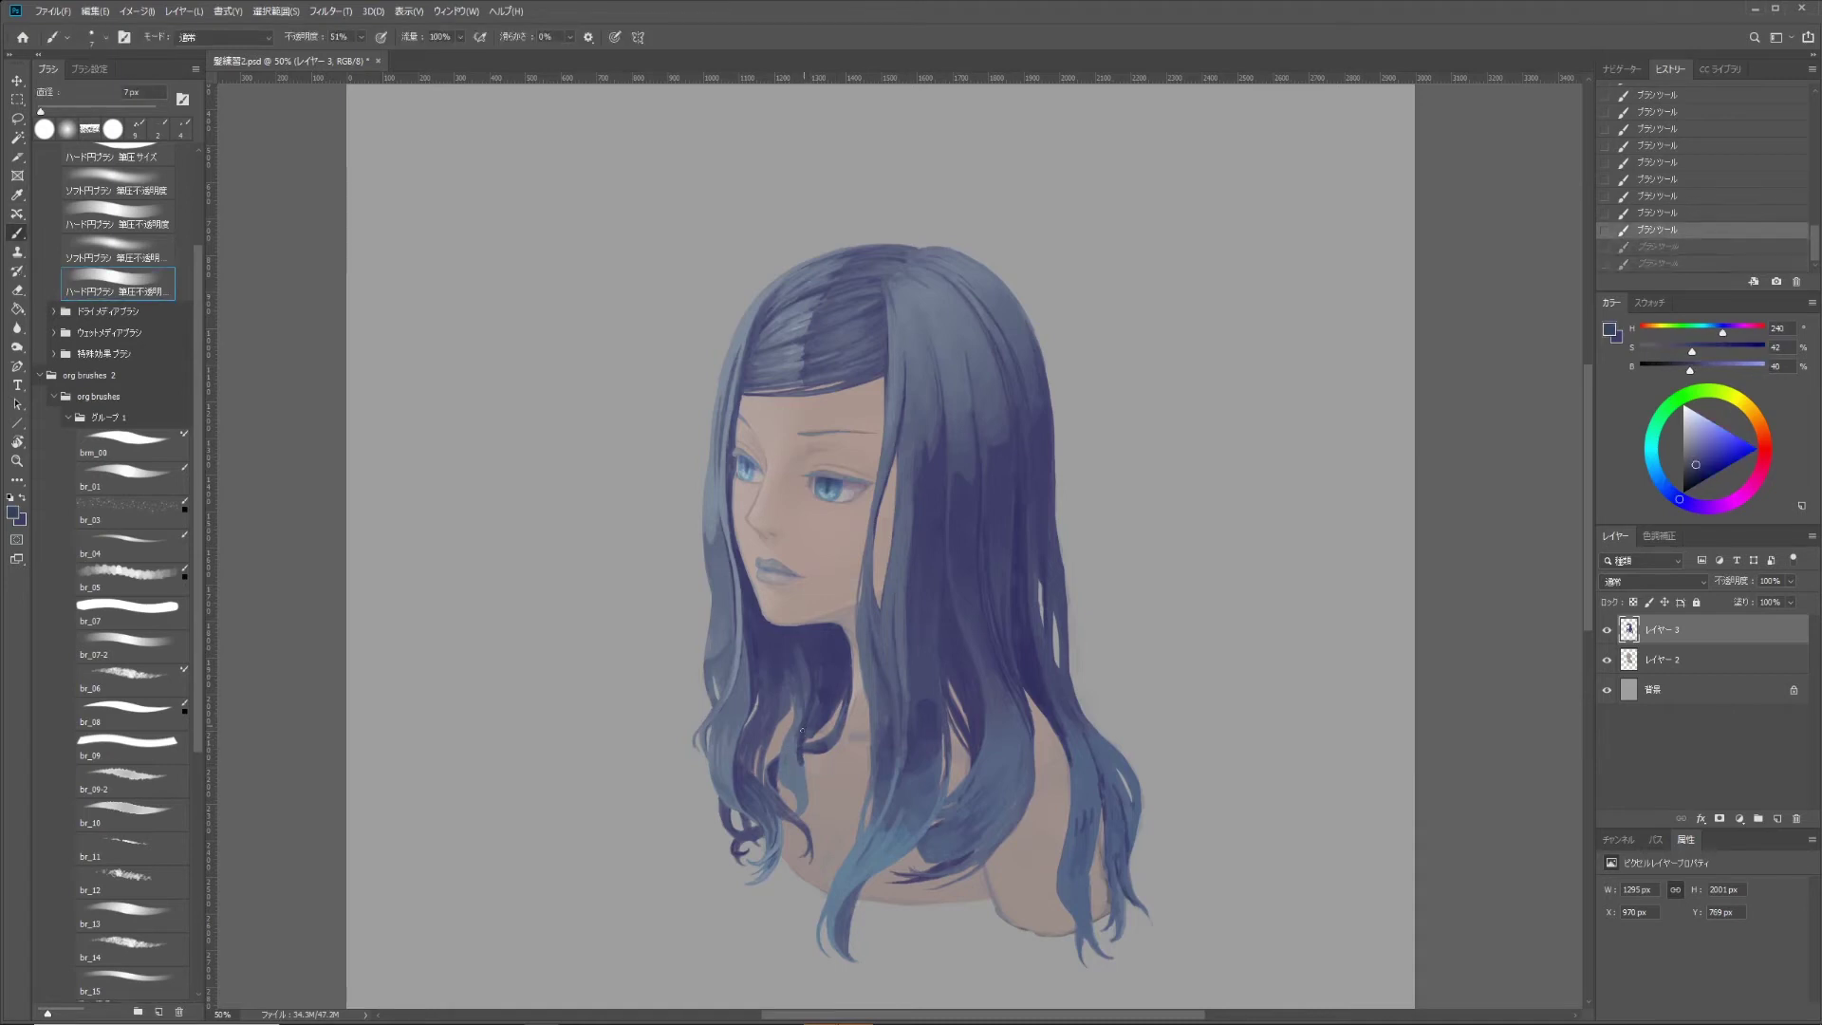
key(ctrl+s)
Paint new strands into the hair with an enlarged brush, then sample a lighter blue
drag(939, 721, 911, 749)
key(e)
key(b)
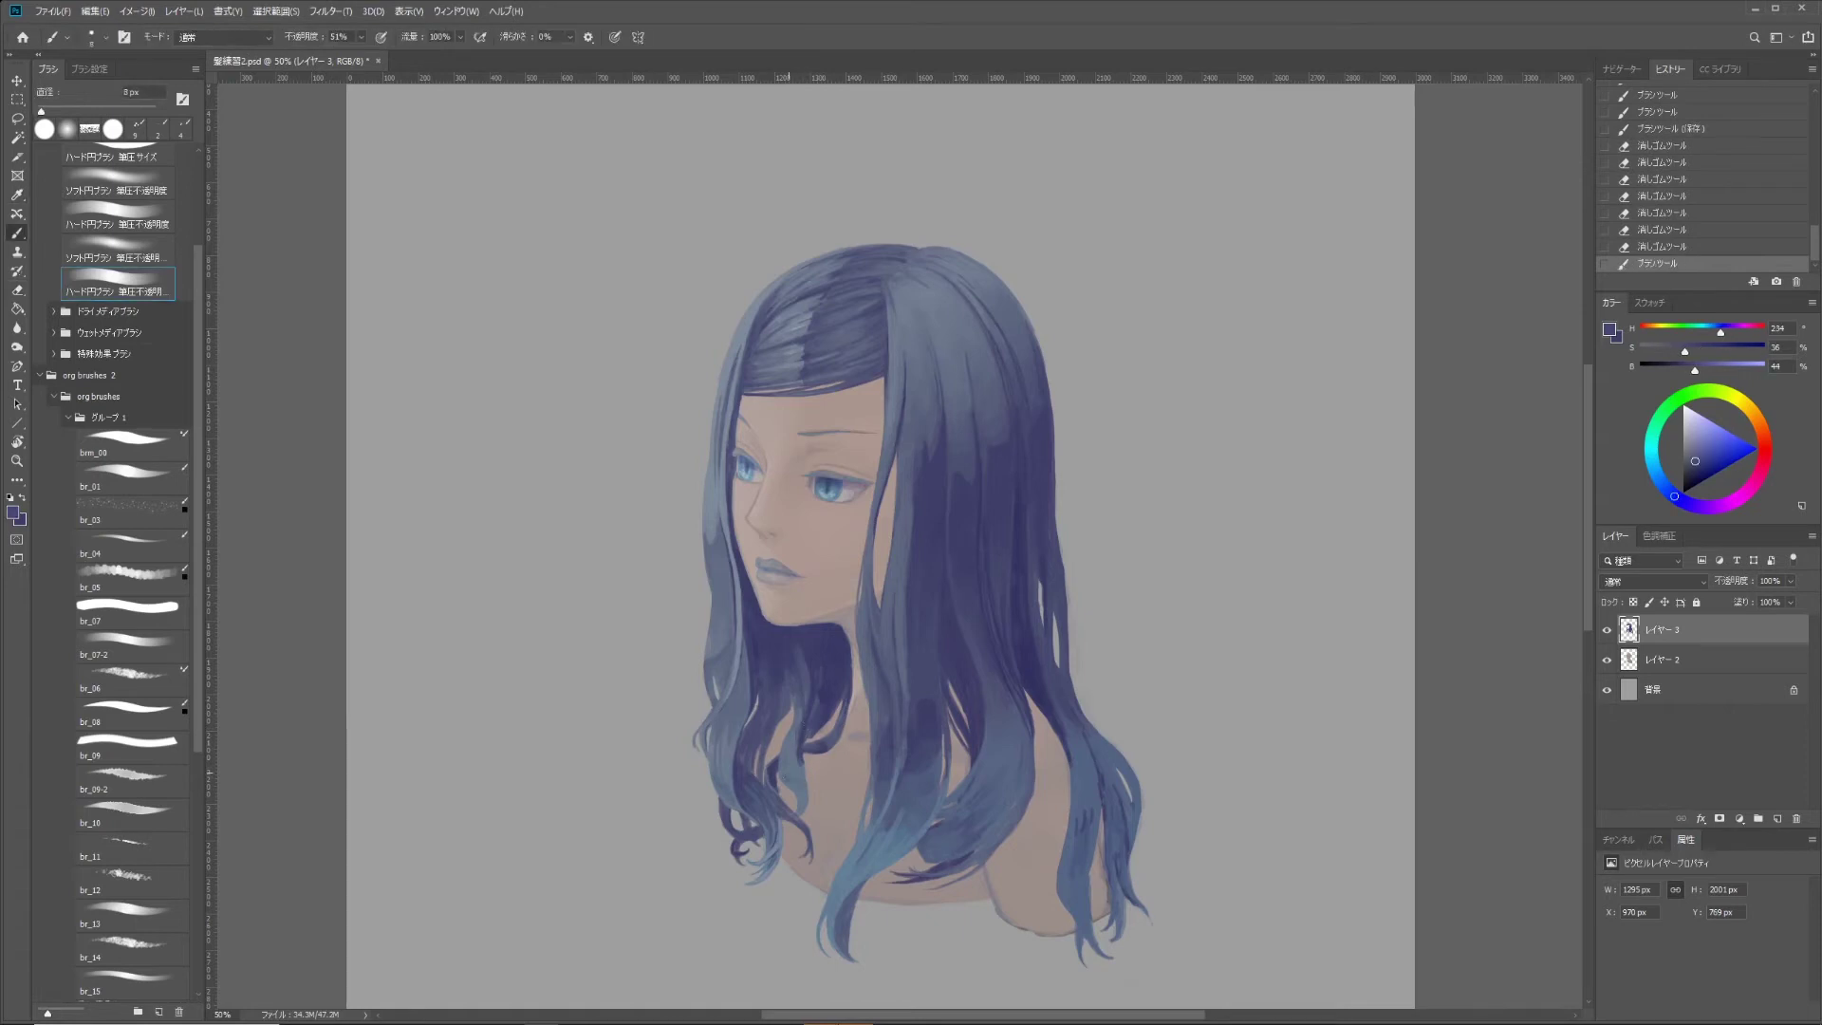
key(bracketright)
key(bracketright)
drag(816, 684, 823, 695)
mouse_move(820, 687)
mouse_down()
mouse_move(802, 777)
mouse_move(783, 768)
mouse_up()
alt+click(809, 670)
key(bracketleft)
key(bracketleft)
key(bracketleft)
Erase parts of the new strands and paint fine strands running down the hair
key(e)
mouse_move(787, 754)
mouse_down()
mouse_move(776, 776)
mouse_move(806, 831)
mouse_up()
key(b)
alt+click(801, 816)
drag(803, 821, 803, 839)
key(bracketleft)
key(bracketleft)
drag(804, 835, 799, 850)
drag(801, 845, 798, 854)
mouse_move(800, 849)
mouse_down()
mouse_move(818, 840)
mouse_move(797, 883)
mouse_up()
Paint additional strands near the hair ends, then shrink the brush
key(e)
key(b)
drag(805, 847, 795, 878)
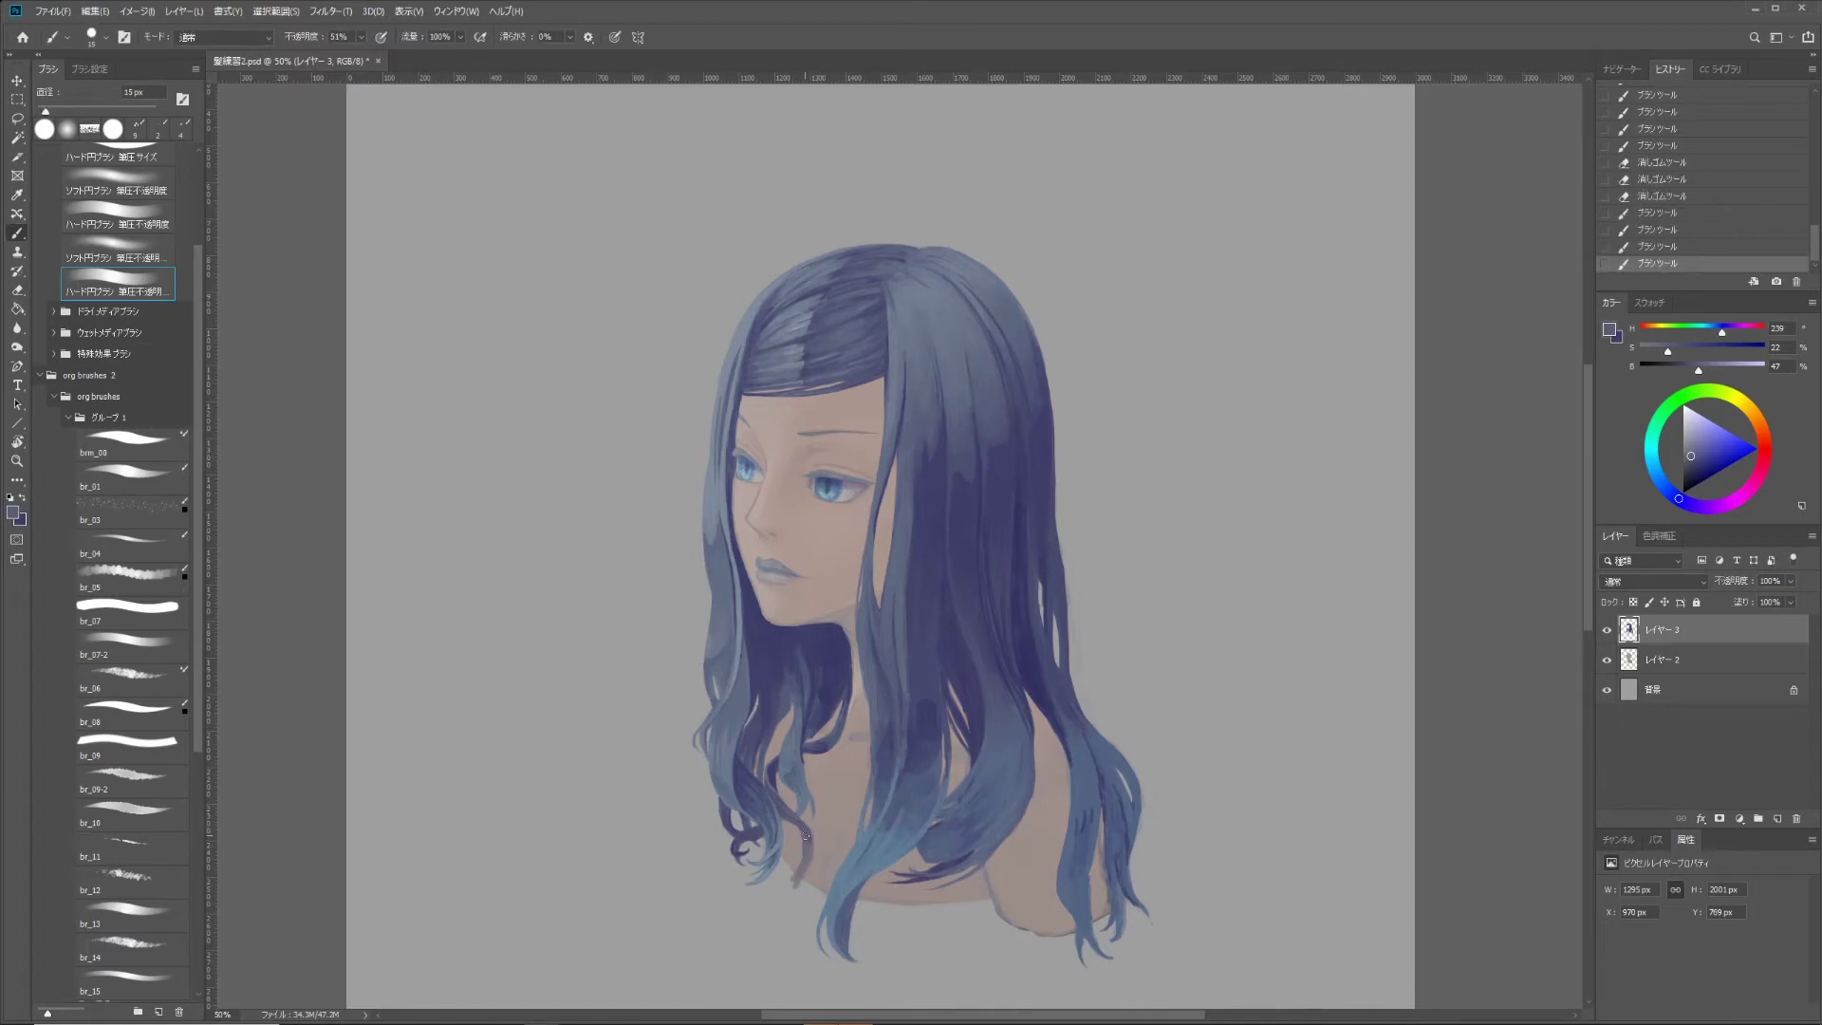
drag(801, 811, 795, 845)
drag(799, 814, 786, 915)
key(bracketleft)
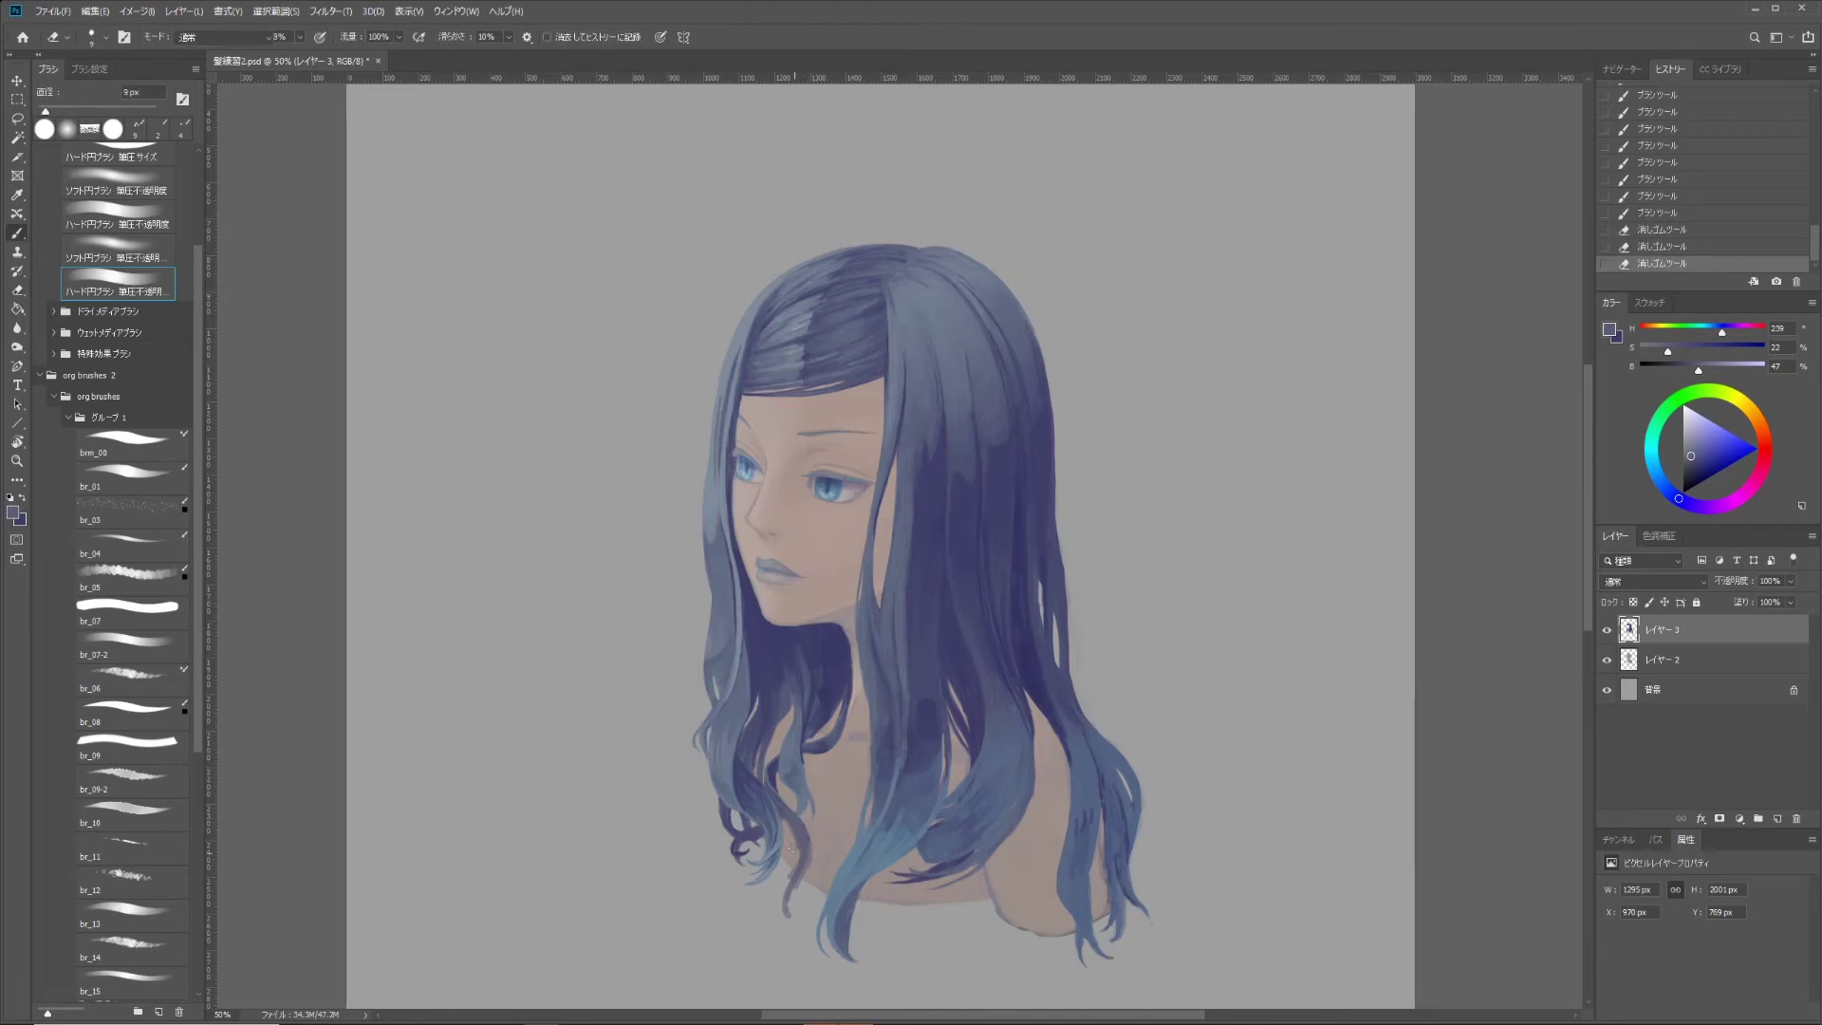
key(bracketleft)
Undo the last strokes, erase the lower-left hair ends, and add faint lighter-blue strands there
key(ctrl+z)
key(ctrl+z)
key(ctrl+z)
key(e)
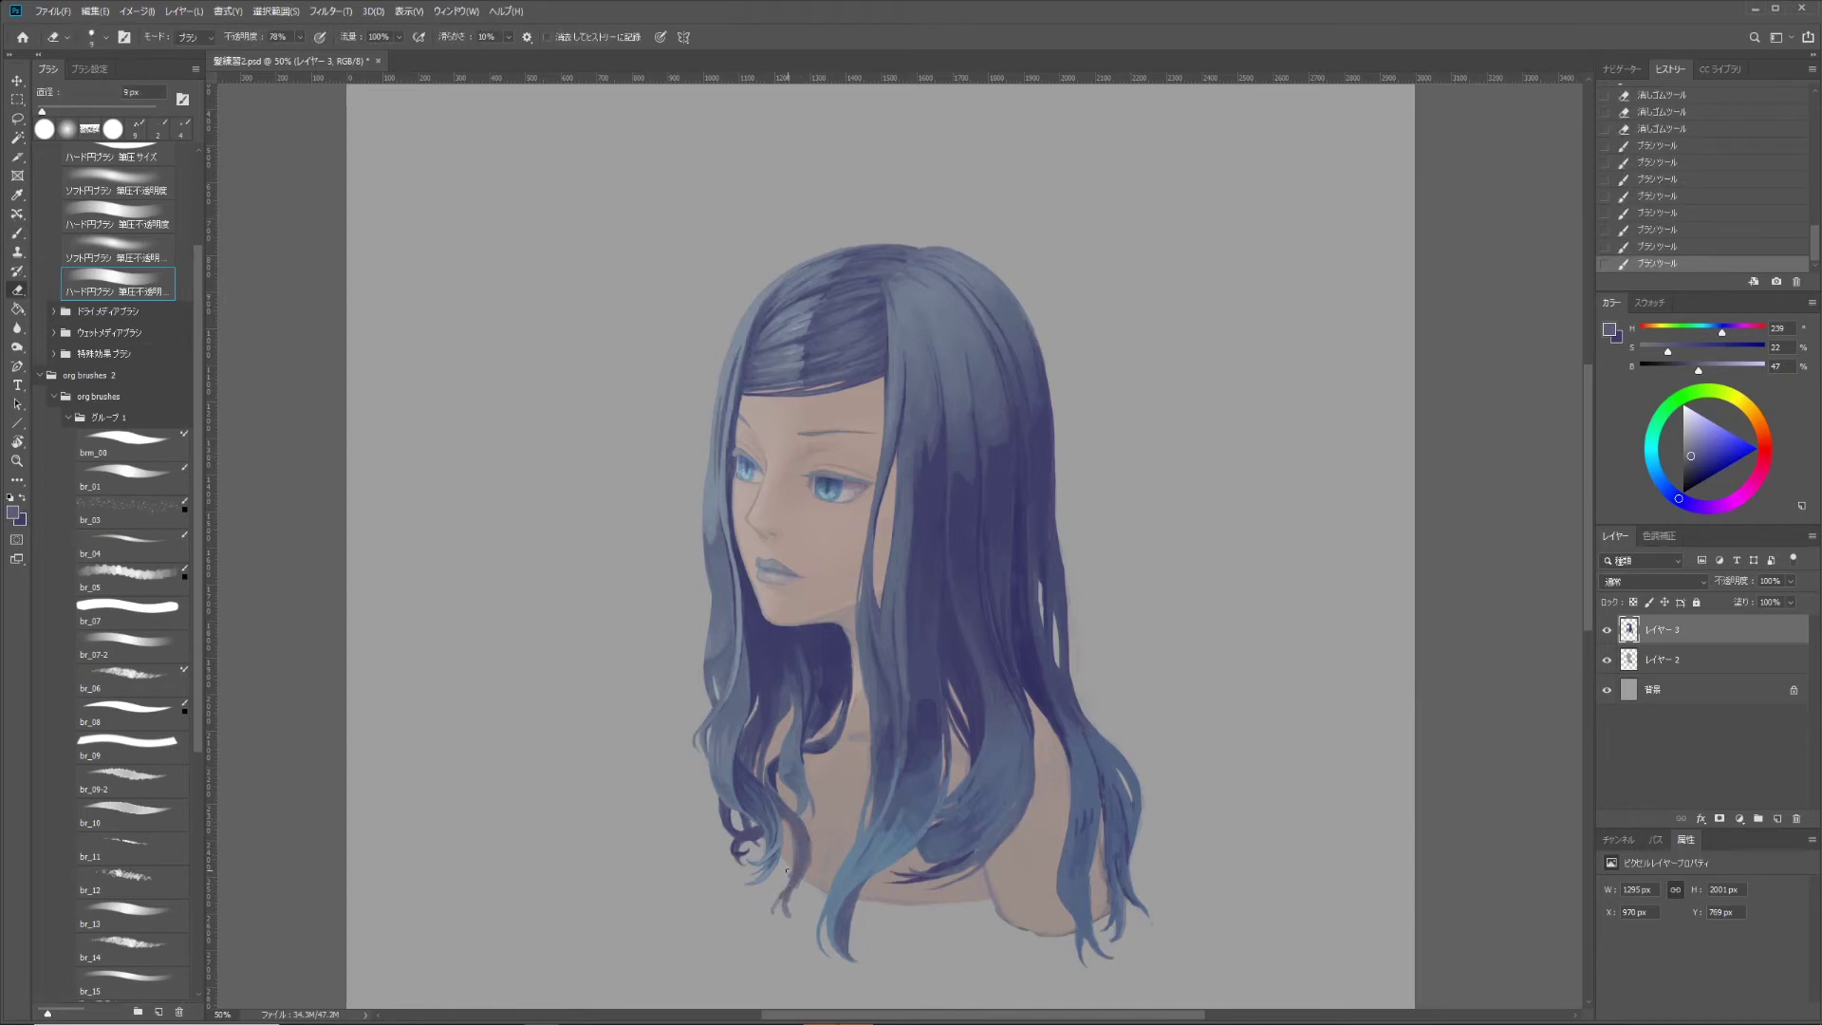
drag(788, 883, 786, 906)
mouse_move(788, 887)
mouse_down()
mouse_move(786, 911)
mouse_move(788, 825)
mouse_up()
key(ctrl+z)
key(ctrl+z)
key(ctrl+z)
key(ctrl+z)
key(ctrl+z)
key(ctrl+z)
key(b)
alt+click(788, 825)
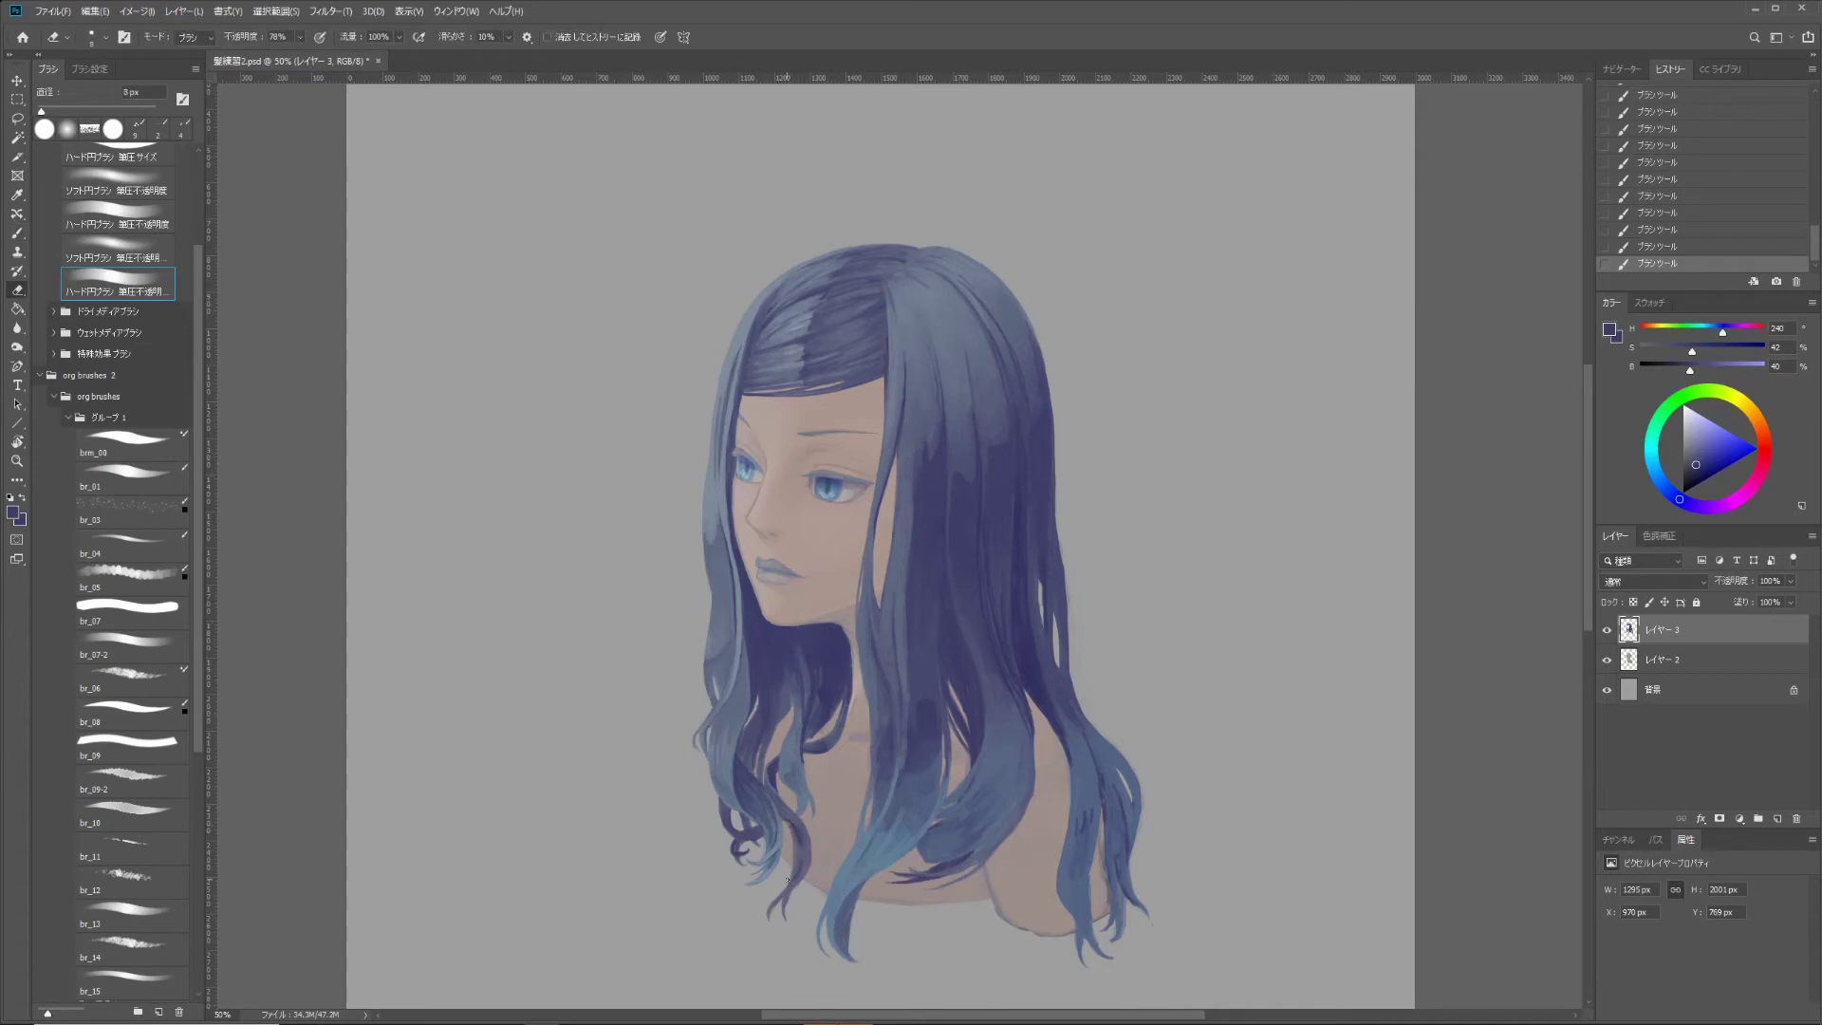
alt+click(796, 831)
drag(796, 831, 799, 854)
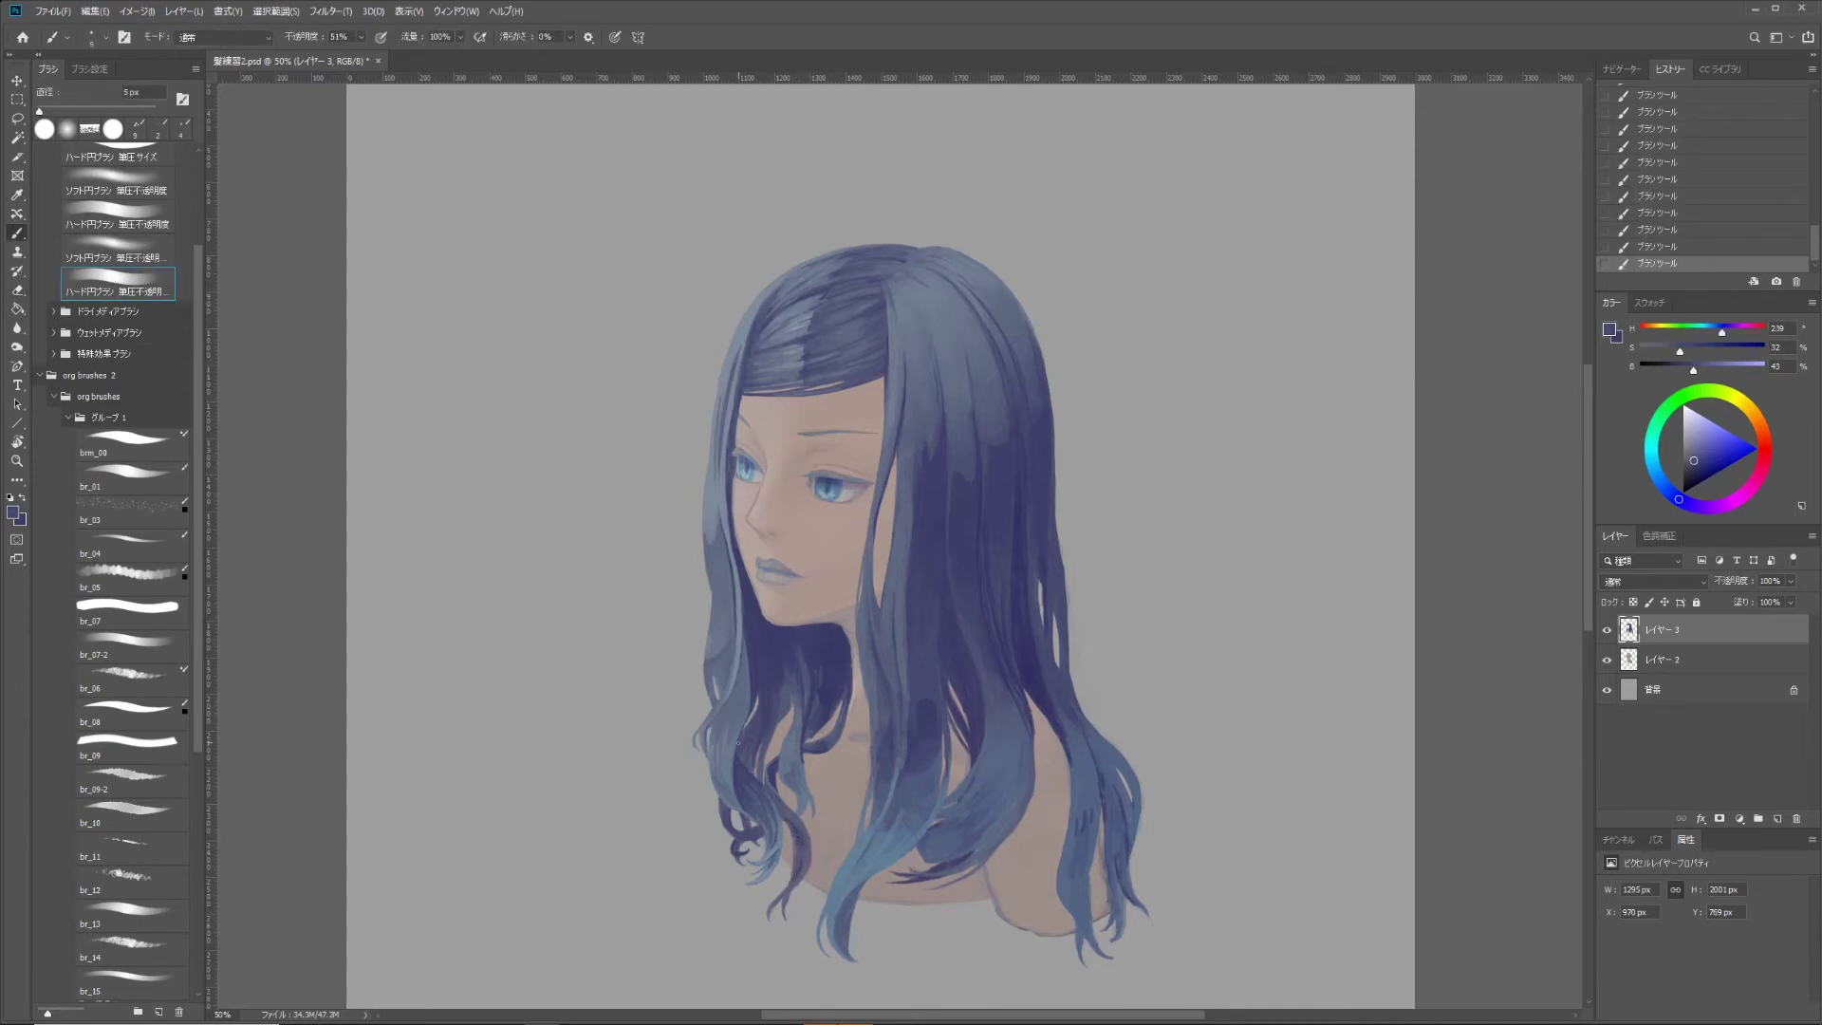
Paint a darker blue stroke in the upper hair and sample further pale and darker hair blues
key(bracketright)
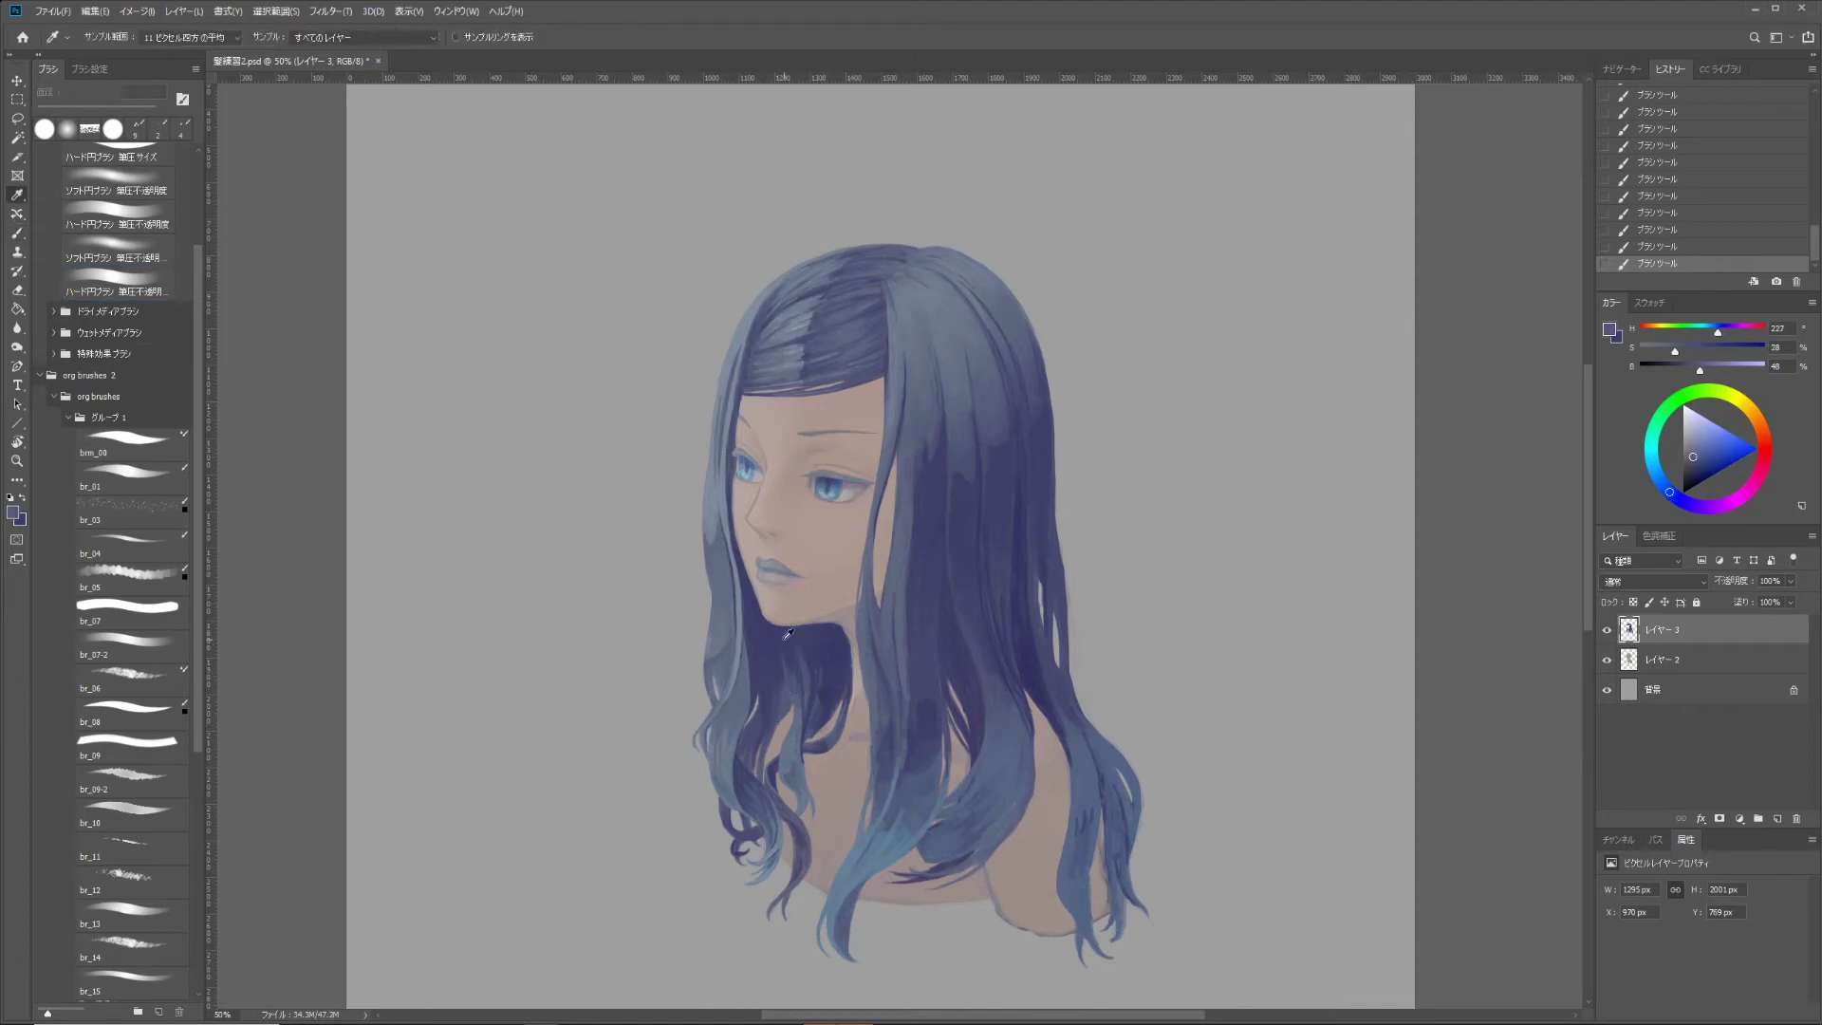
alt+click(788, 676)
drag(787, 676, 781, 662)
alt+click(786, 673)
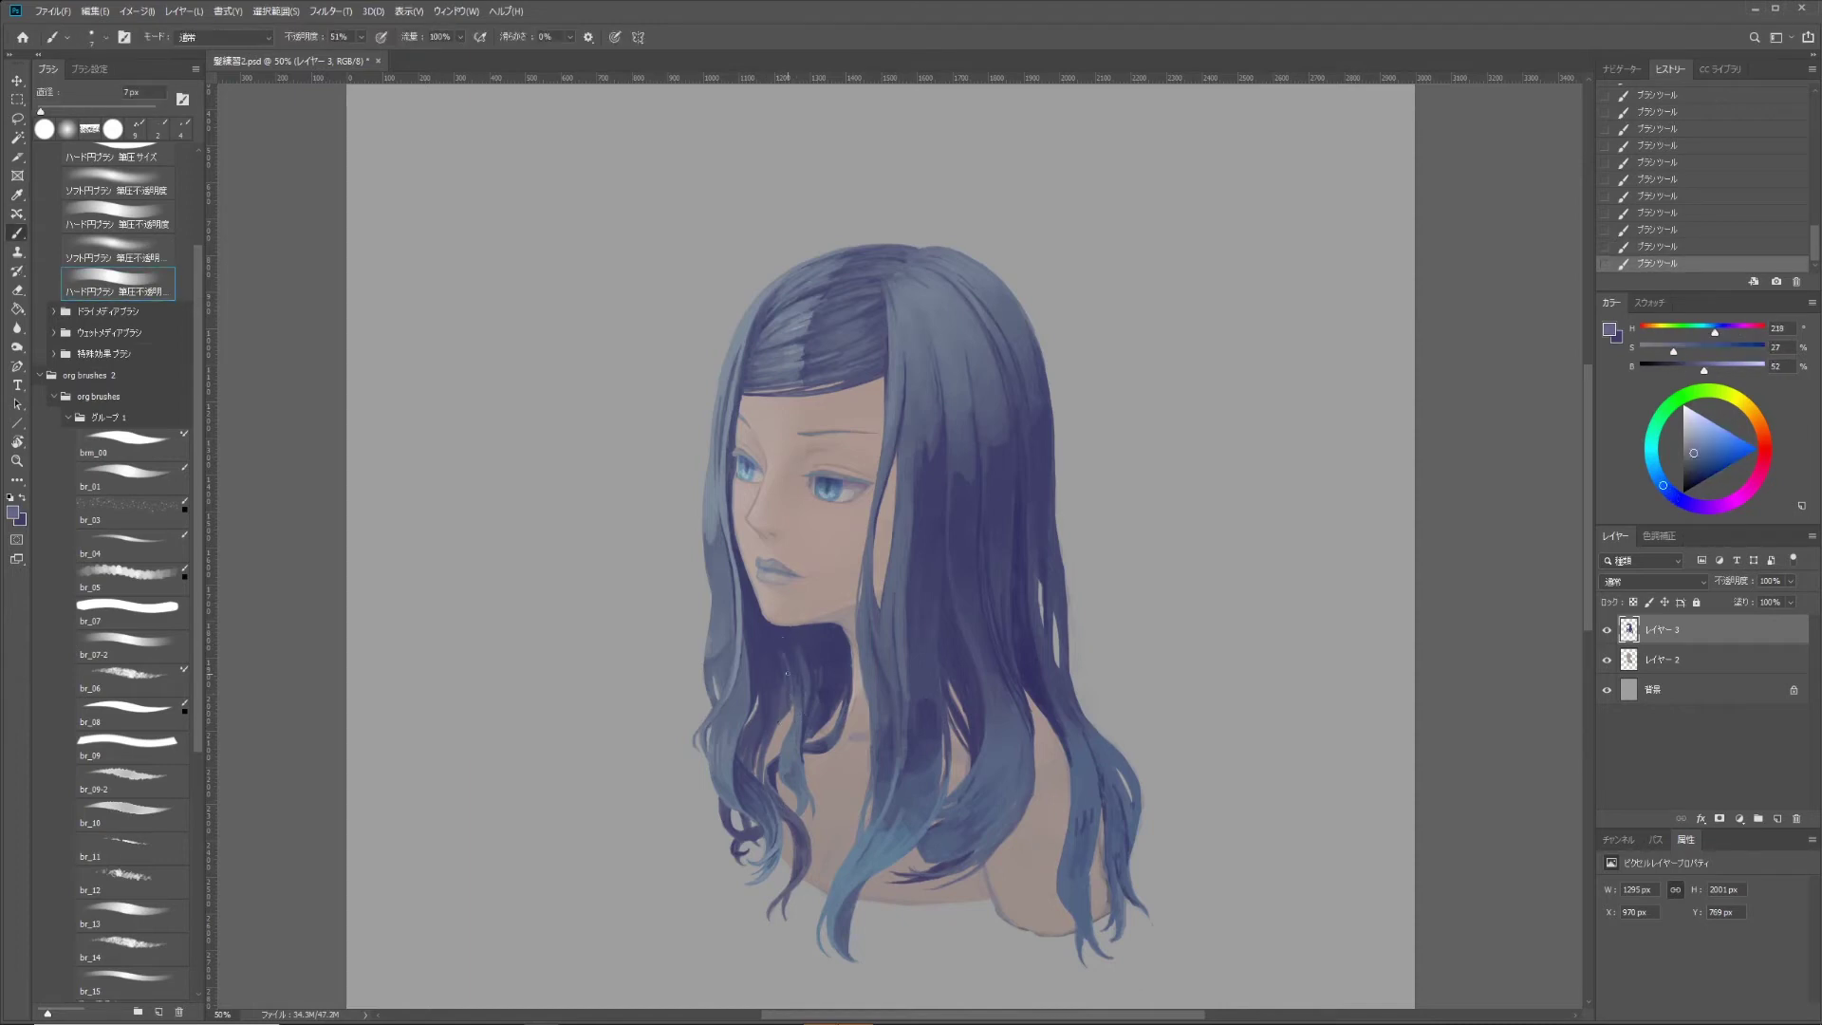
key(bracketleft)
key(bracketleft)
alt+click(790, 696)
alt+click(773, 738)
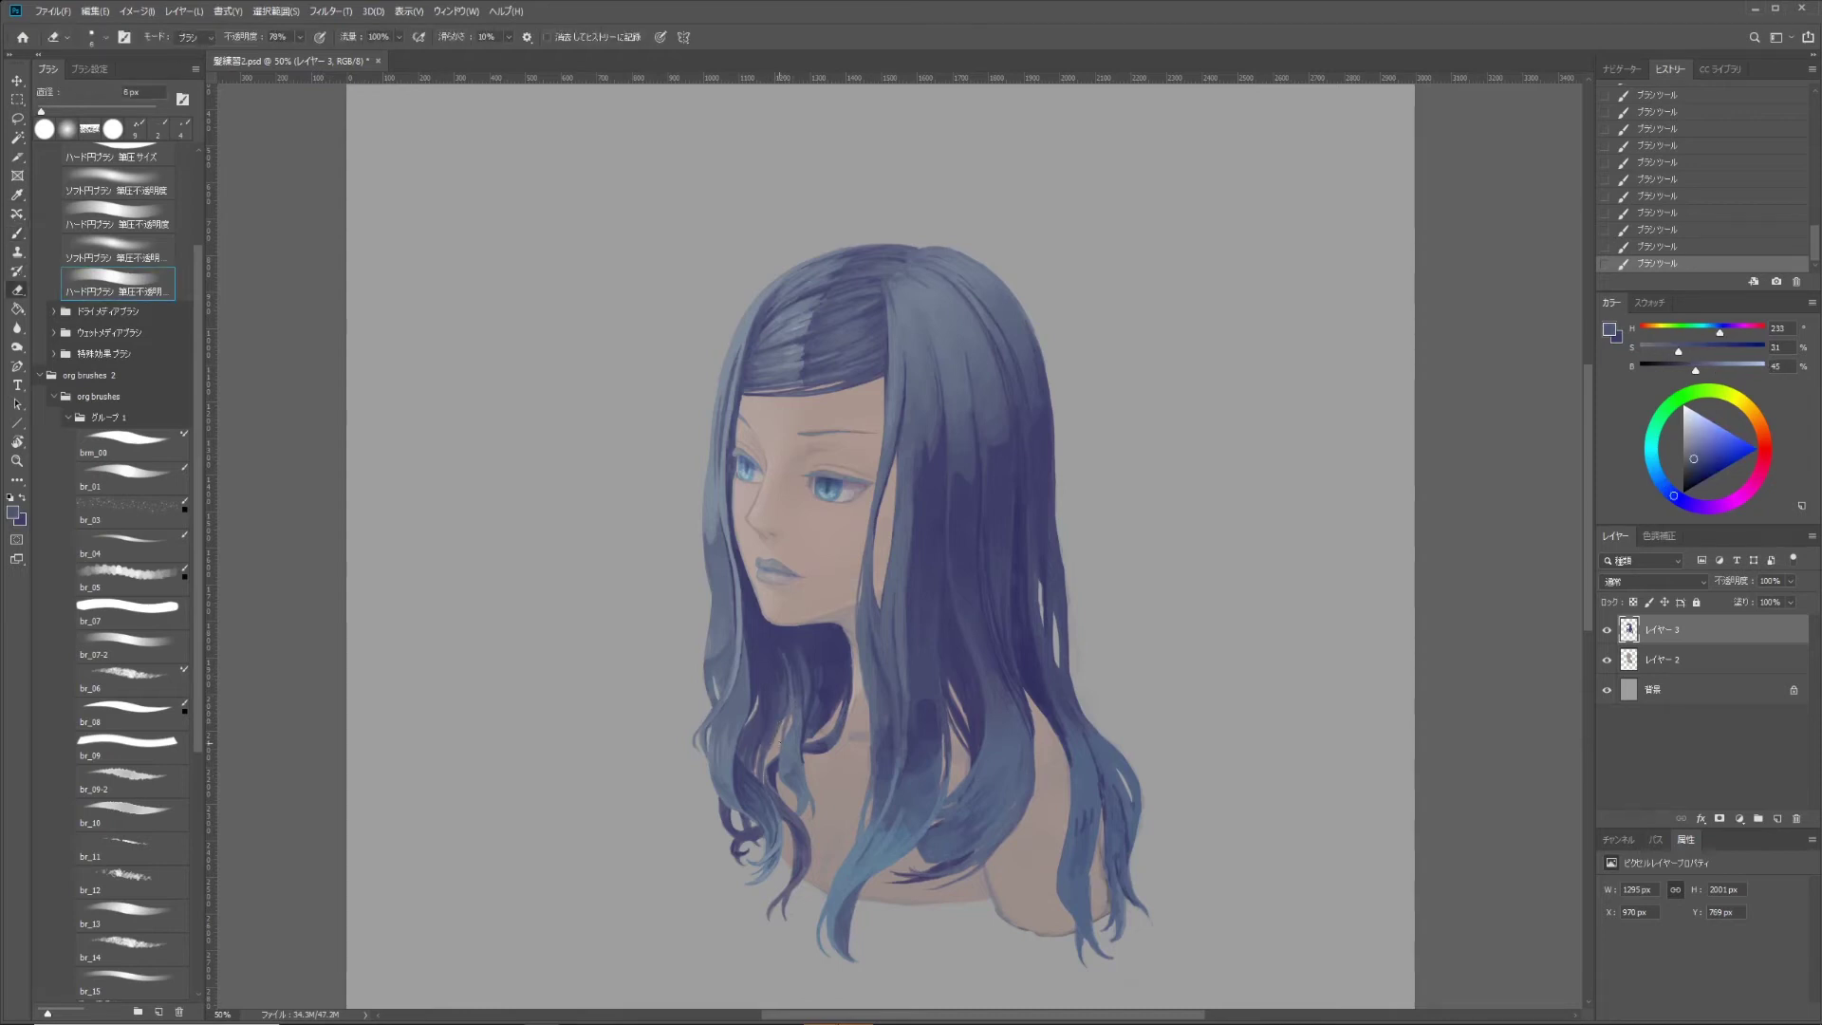
Sample indigo, mid and pale hair blues while adjusting the brush between about 8 and 15 px
alt+click(824, 691)
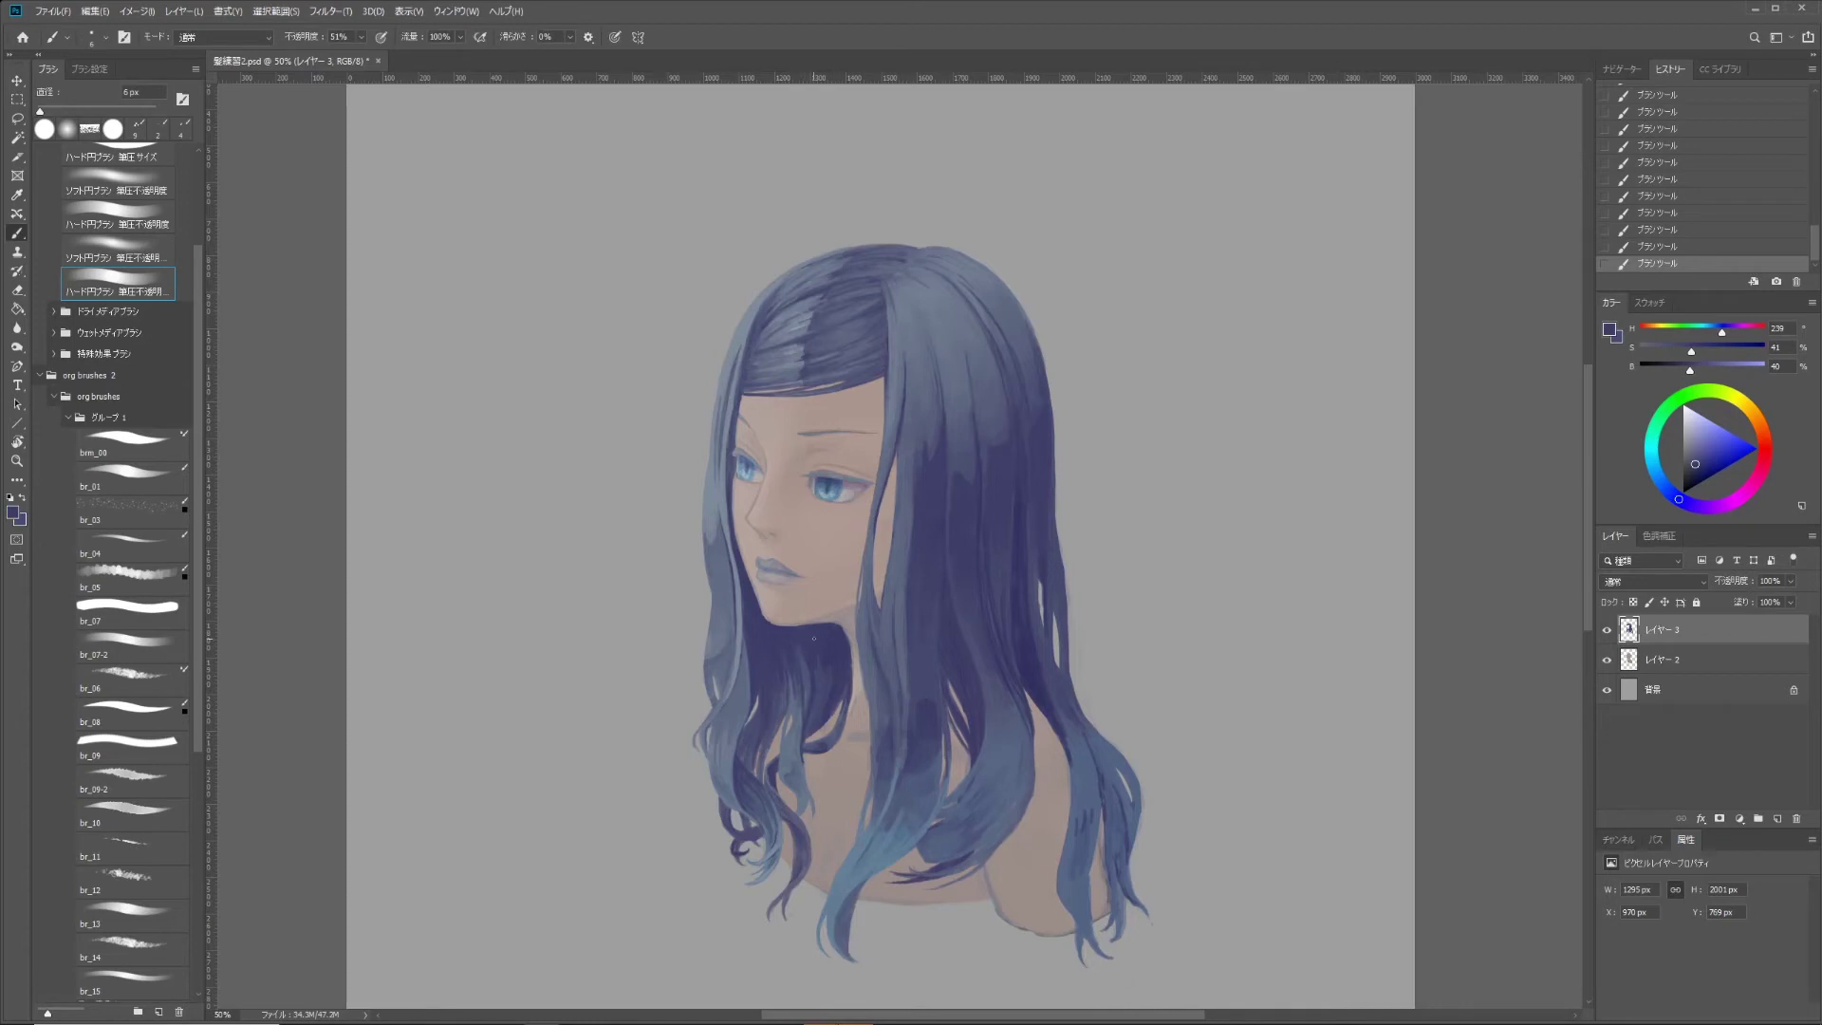
alt+click(769, 800)
alt+click(781, 313)
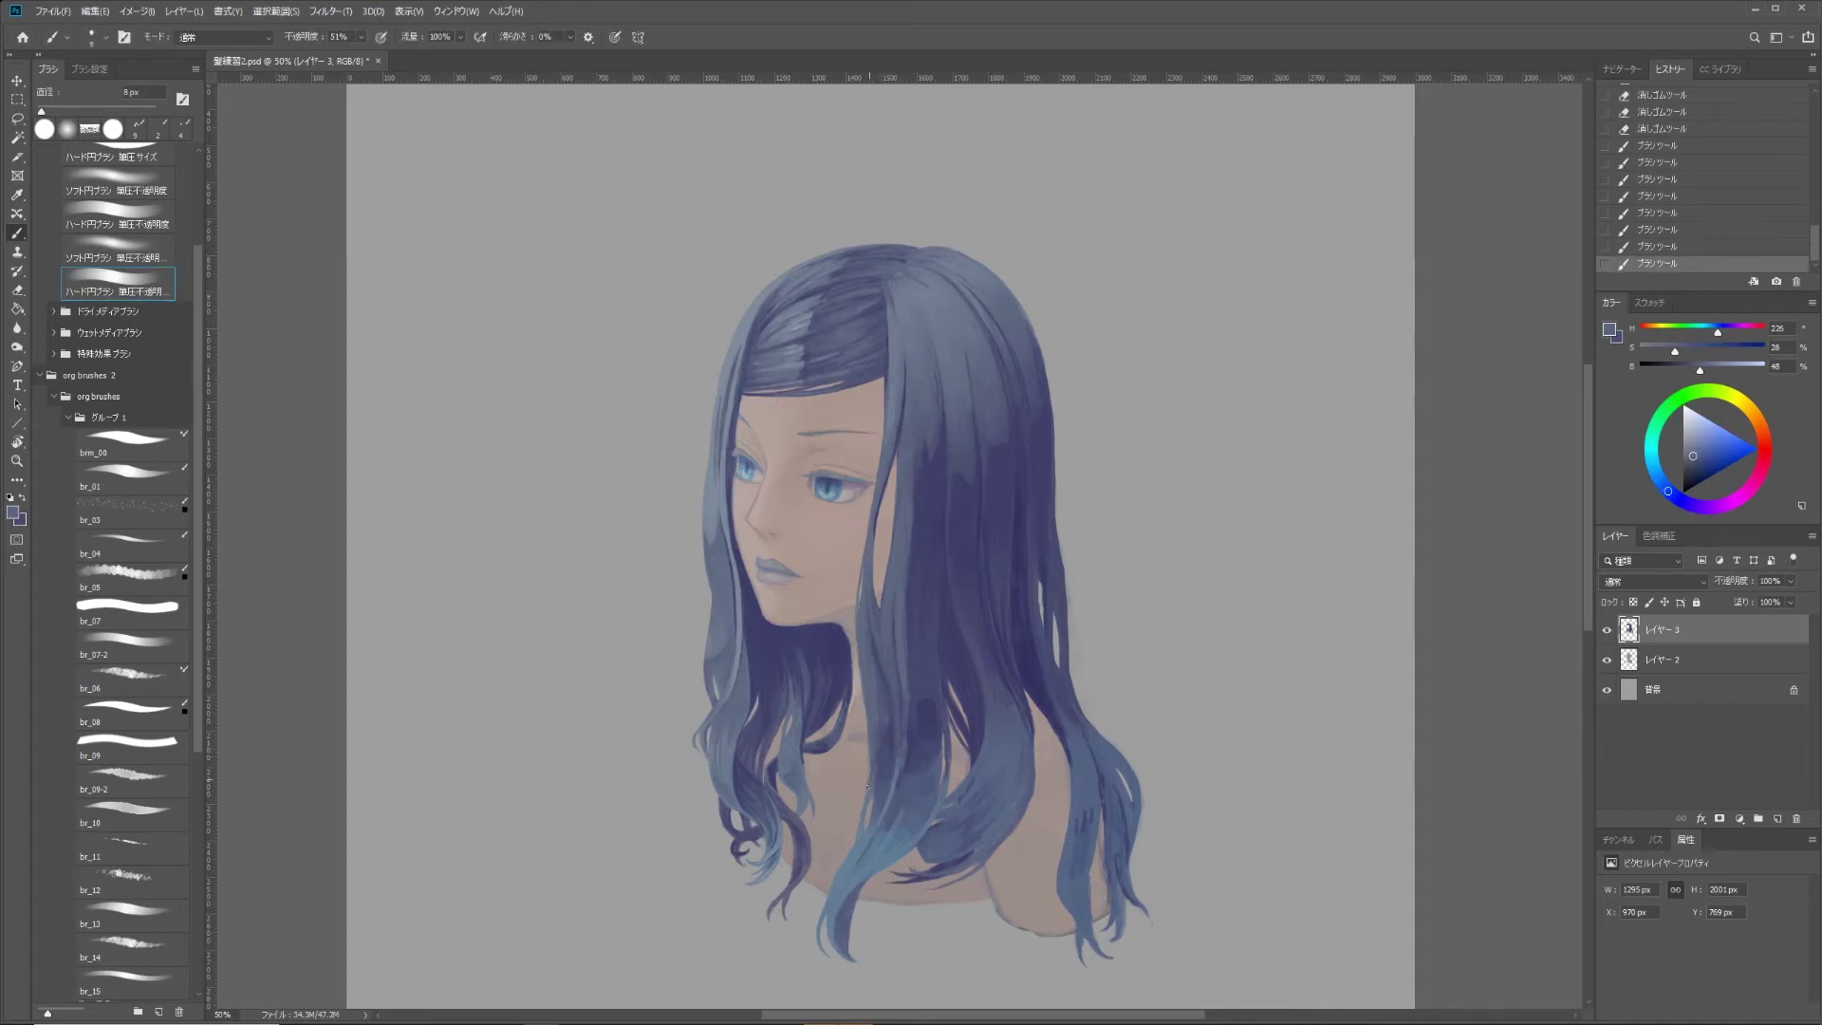
alt+click(883, 705)
key(bracketright)
key(bracketright)
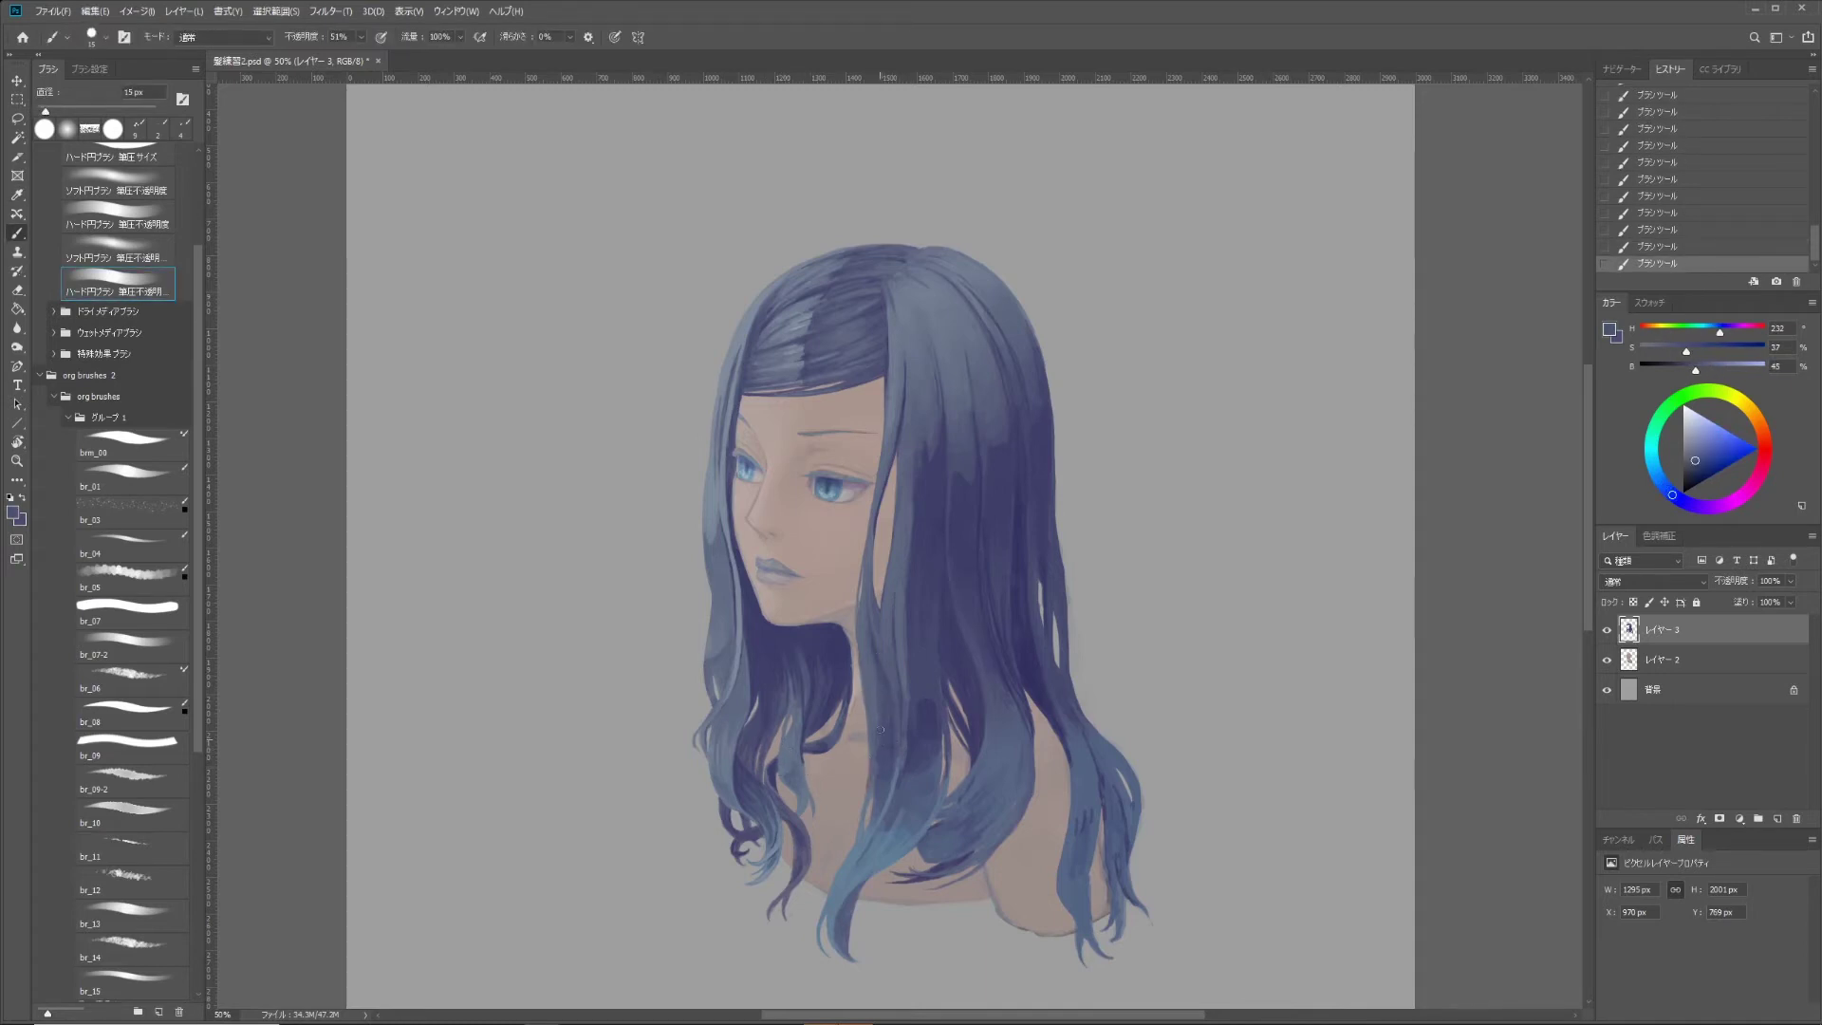
alt+click(870, 619)
key(bracketleft)
key(bracketleft)
alt+click(861, 649)
key(bracketright)
Paint a short stroke on the lower hair and sample indigo to light-blue highlight tones, resizing the brush
key(bracketright)
key(bracketright)
drag(881, 725, 885, 762)
key(bracketright)
key(bracketright)
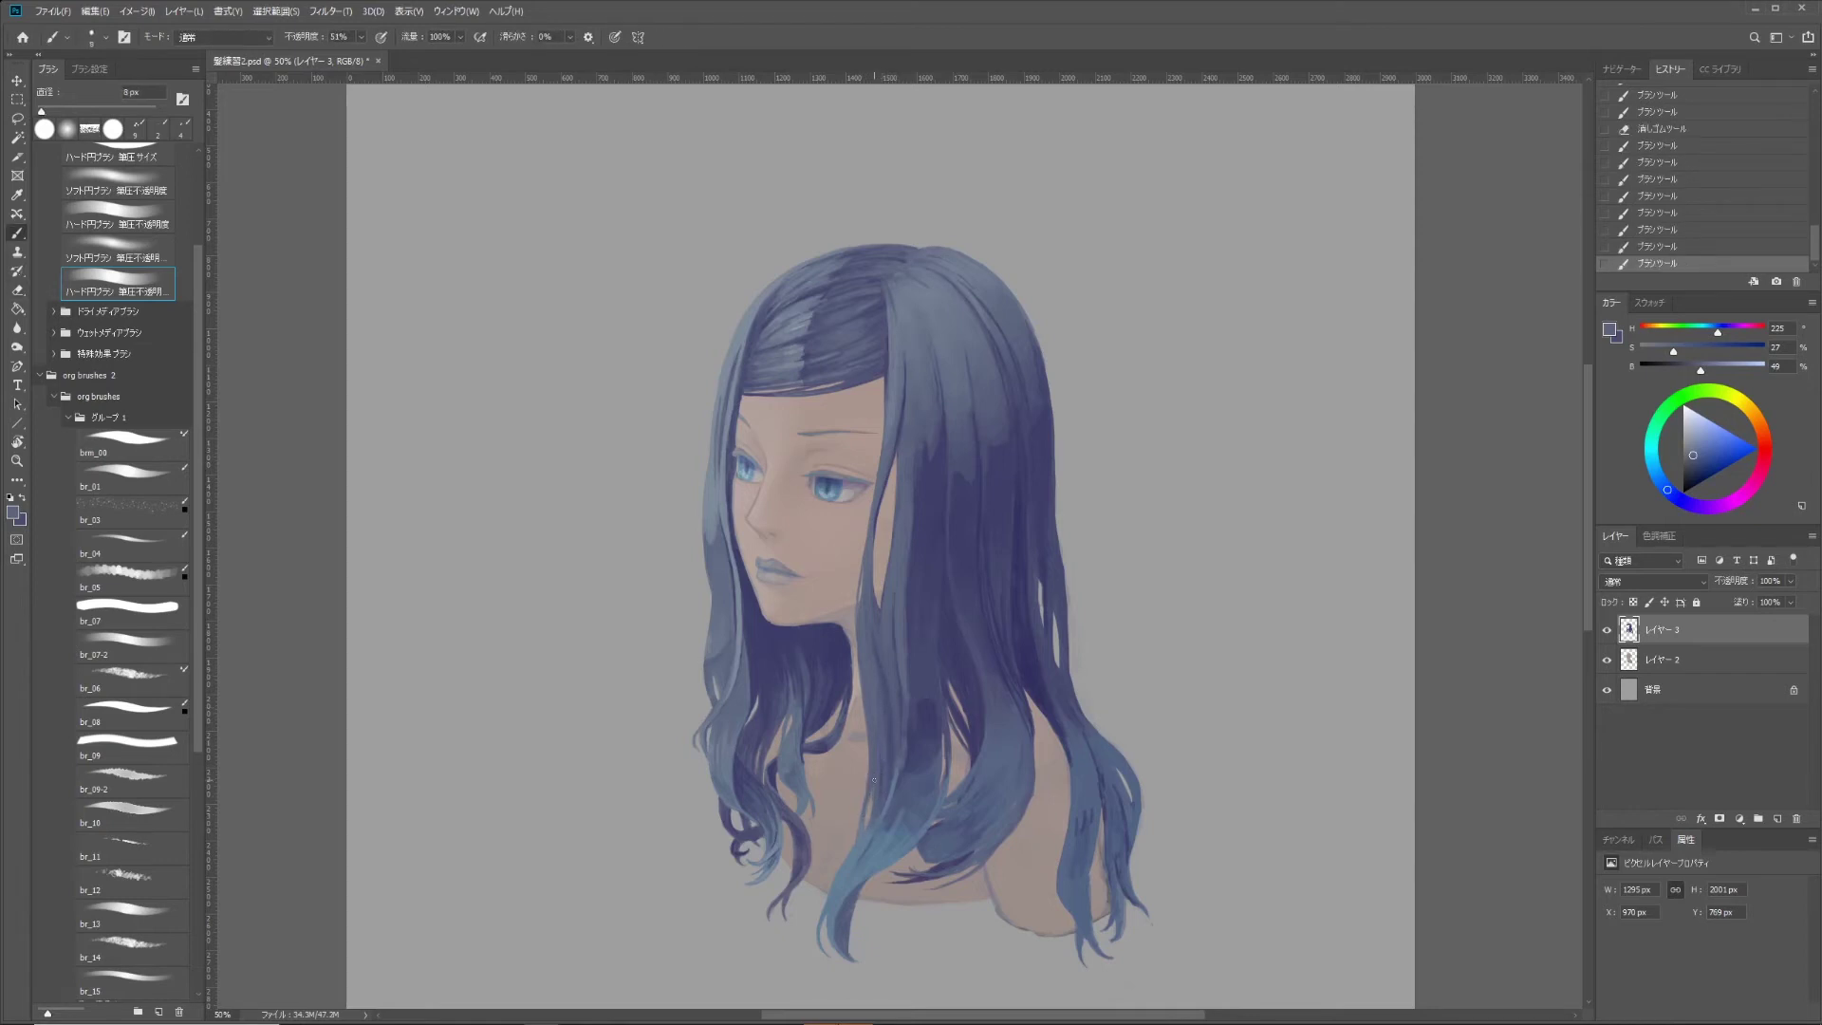
alt+click(928, 696)
key(bracketleft)
key(bracketleft)
key(bracketleft)
alt+click(911, 718)
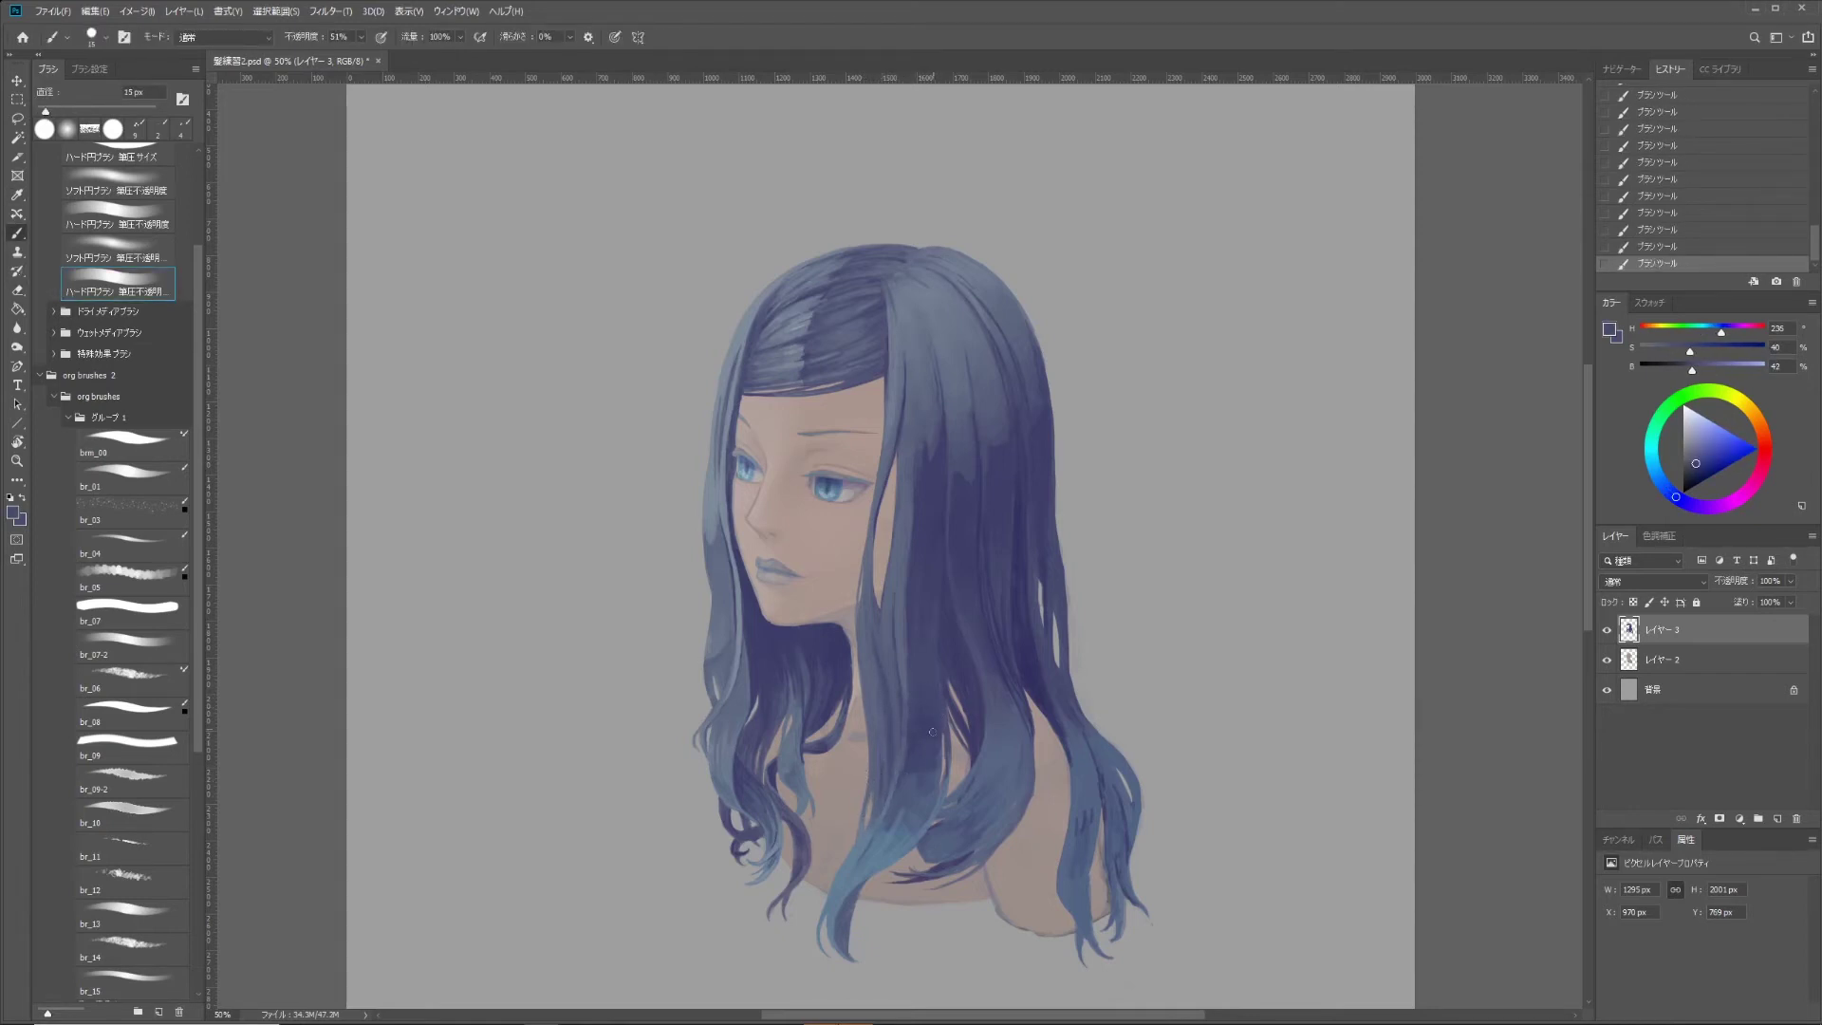
key(bracketright)
key(bracketright)
key(bracketright)
alt+click(918, 764)
alt+click(910, 797)
key(bracketleft)
key(bracketleft)
alt+click(1055, 395)
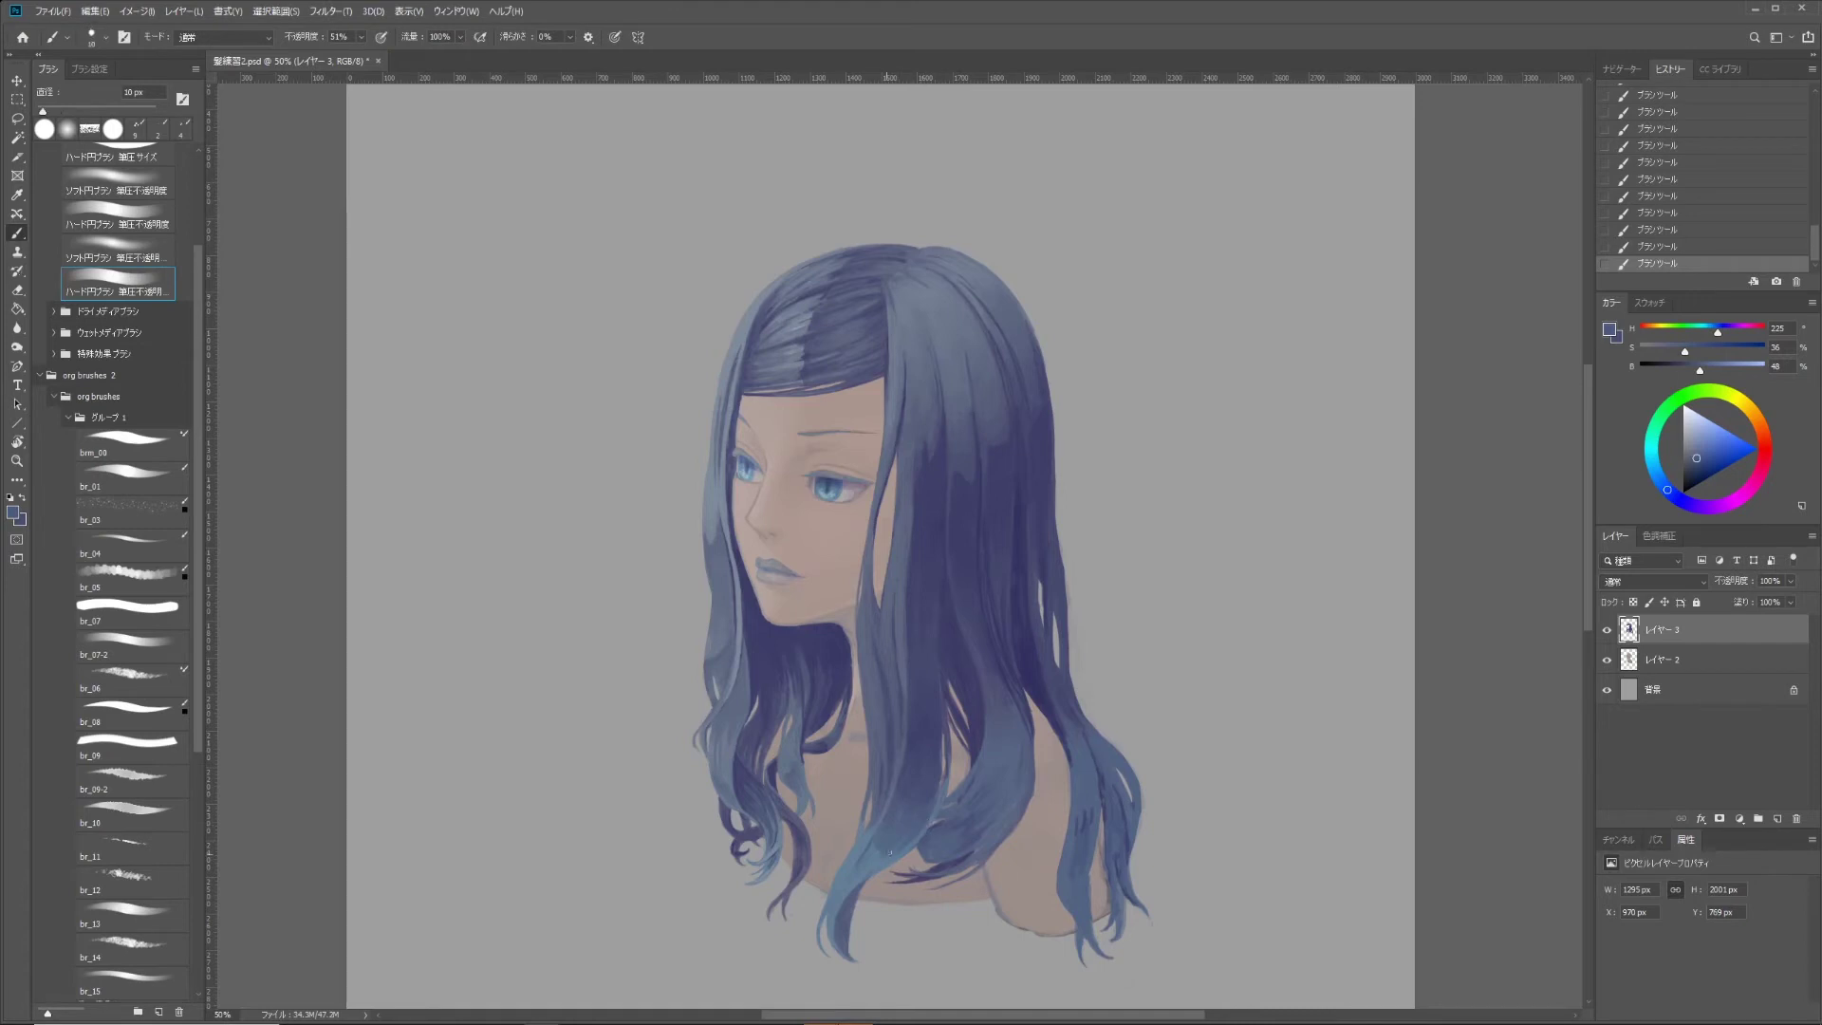
alt+click(903, 839)
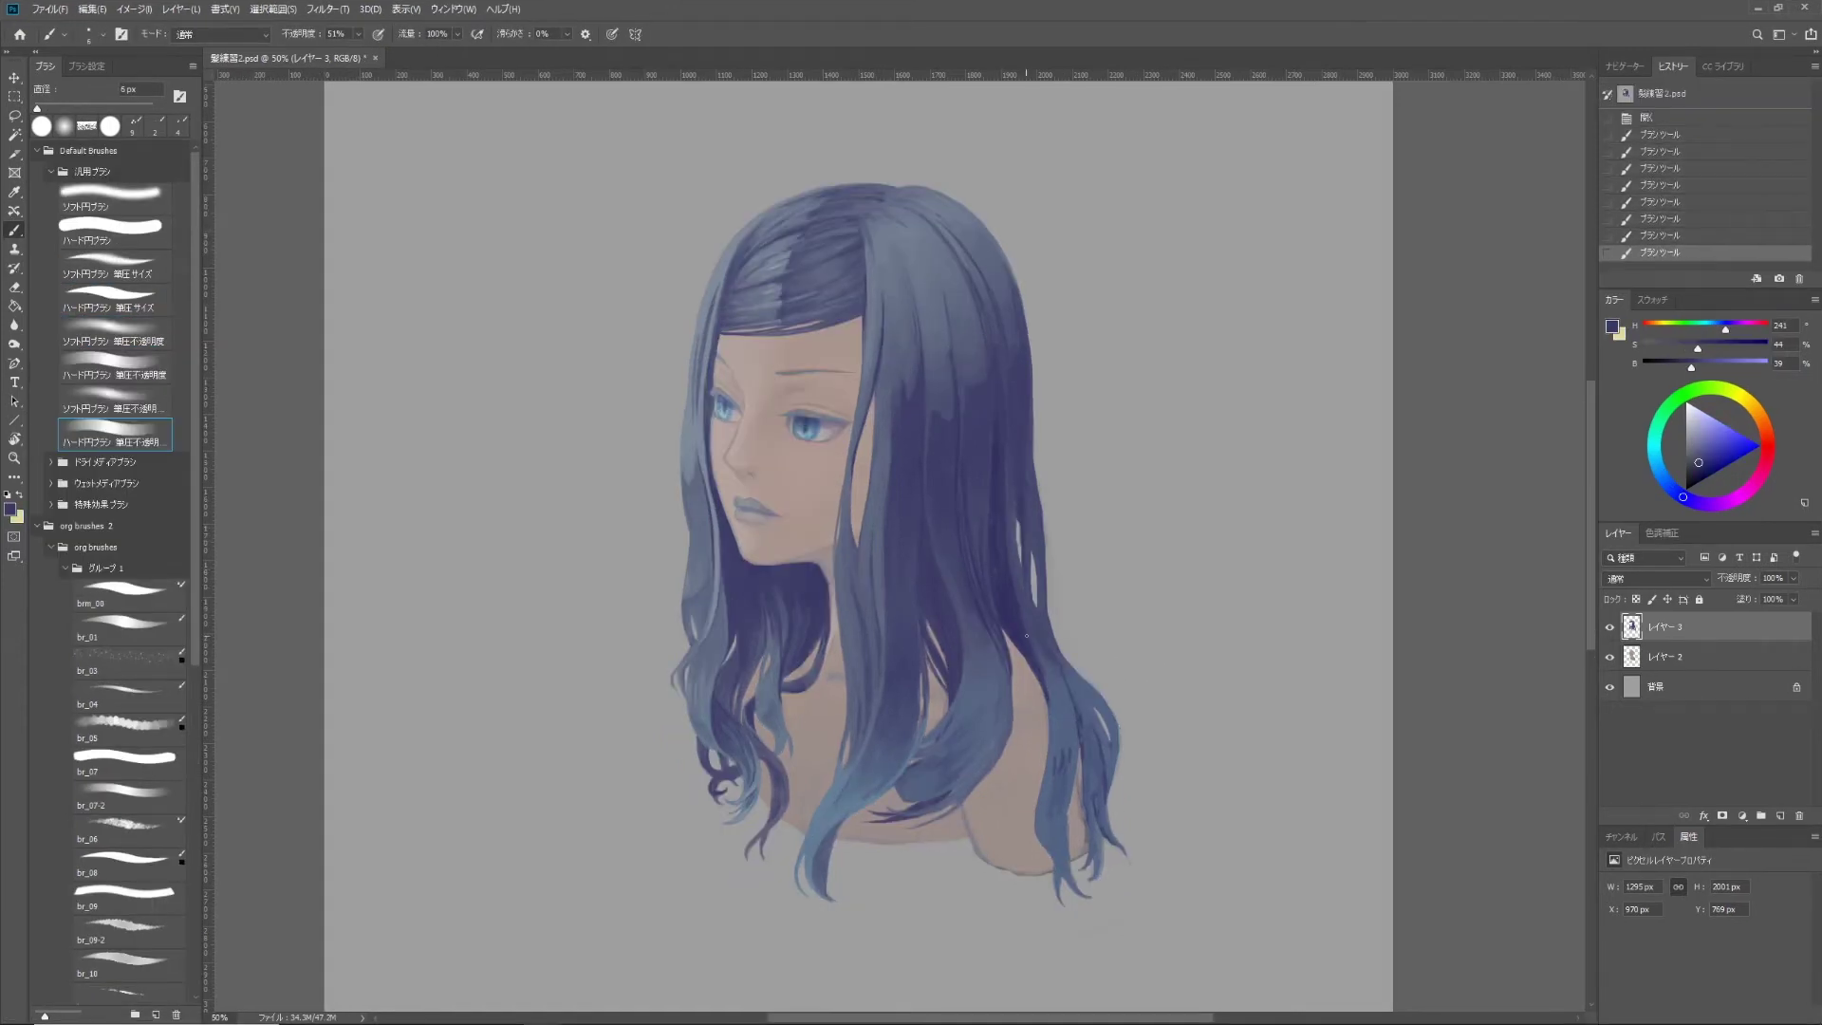
Erase stray paint off the hair strand edges with a 5 px eraser
drag(1044, 664, 1074, 619)
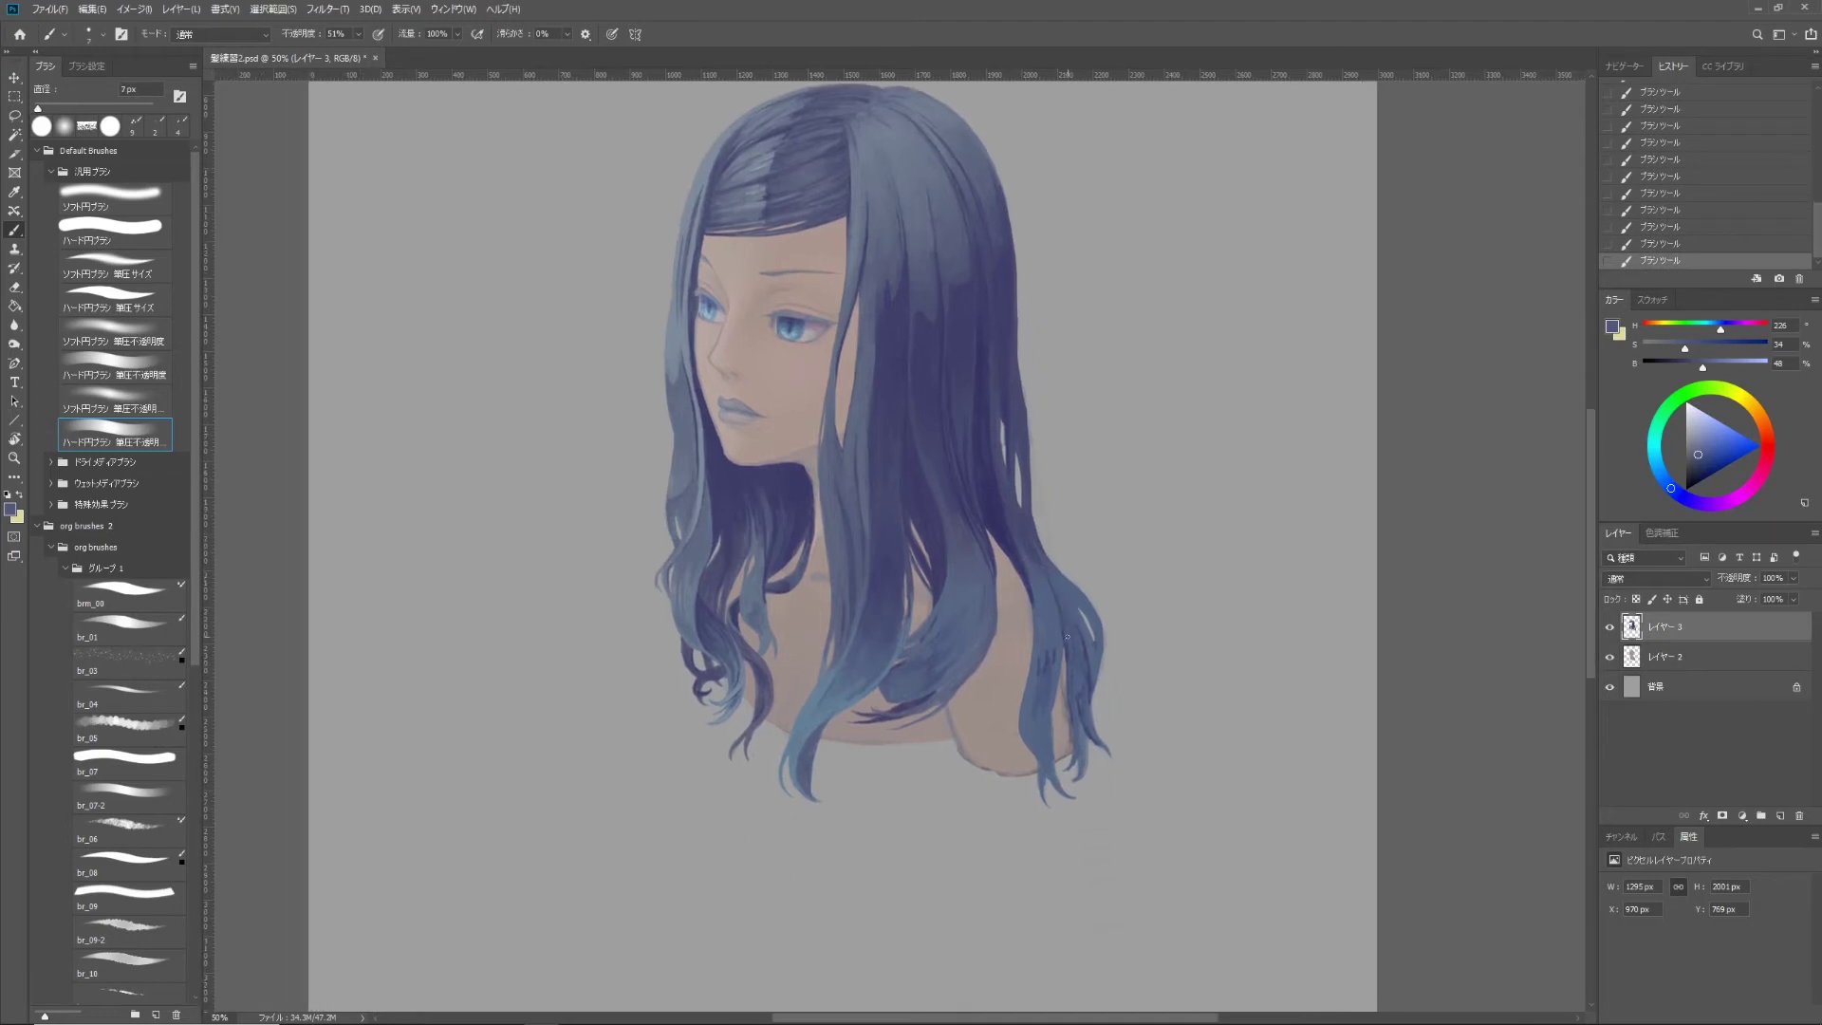
key(bracketleft)
key(bracketleft)
key(bracketleft)
alt+click(956, 687)
key(e)
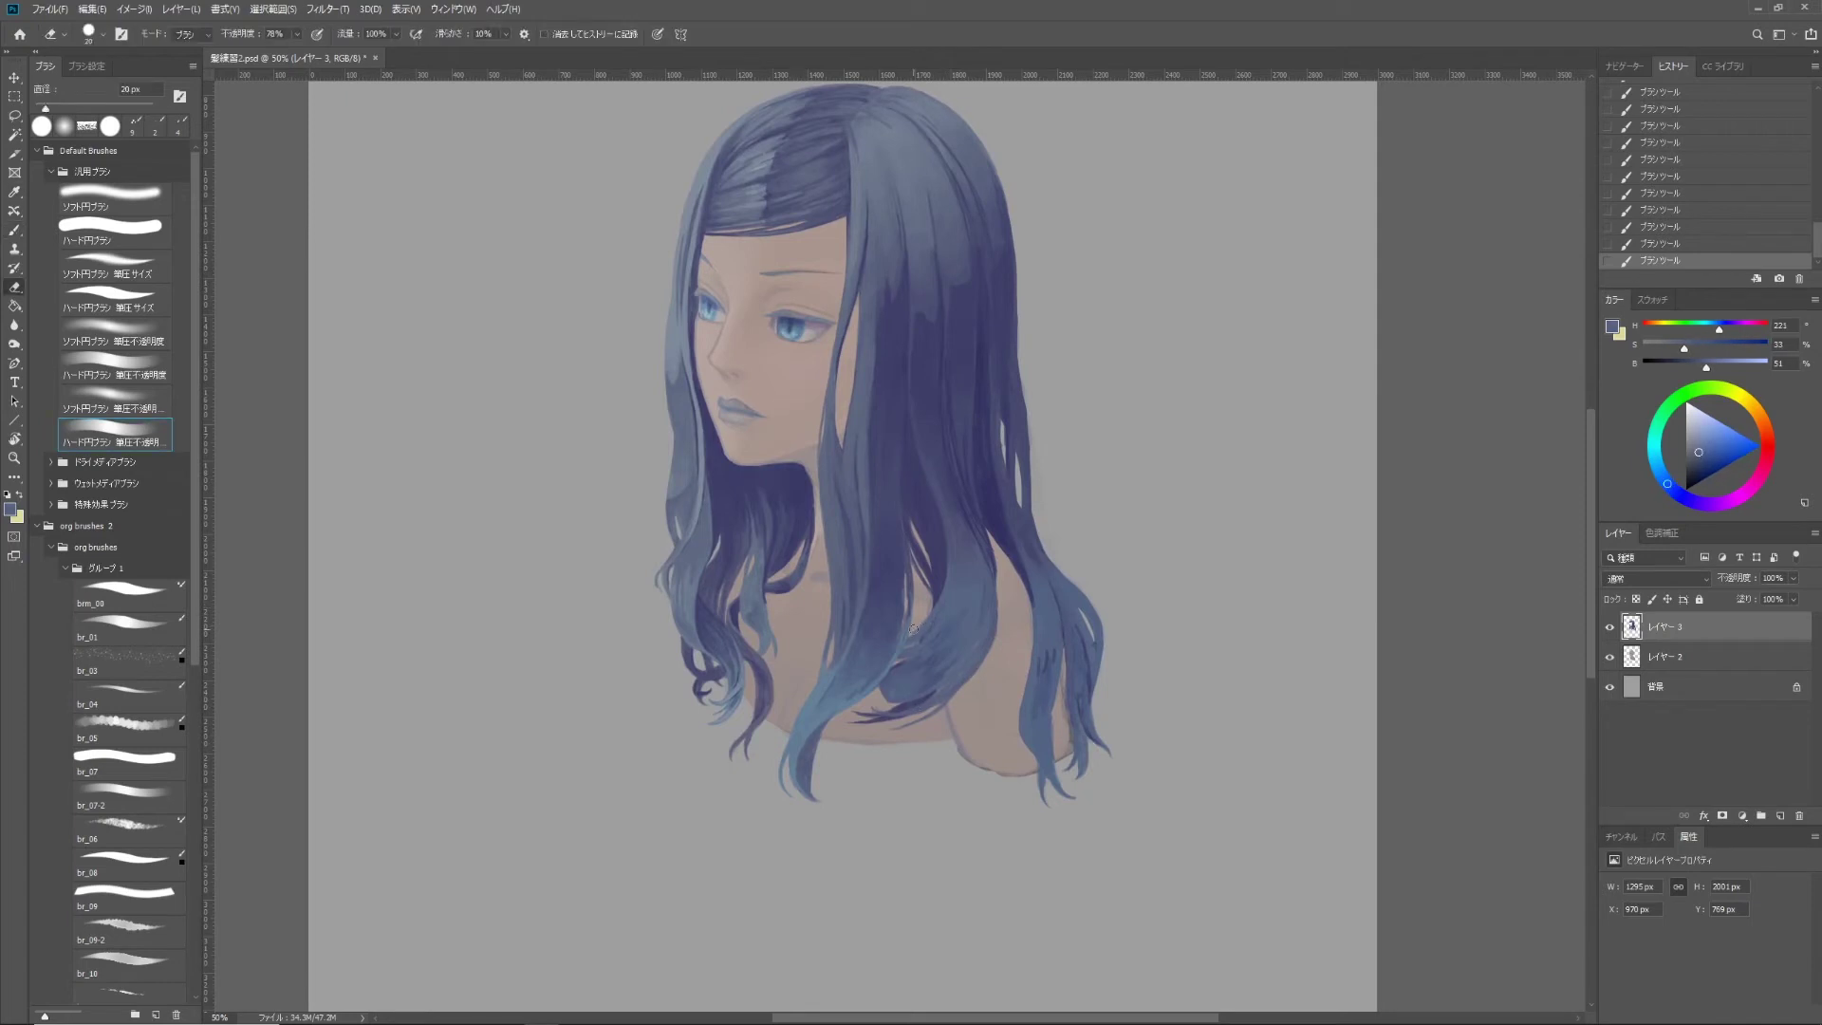
mouse_move(957, 594)
mouse_down()
mouse_move(930, 629)
mouse_move(934, 608)
mouse_up()
Paint a faint light-blue stroke on the hair with a 10 px brush
key(b)
alt+click(933, 617)
alt+click(893, 608)
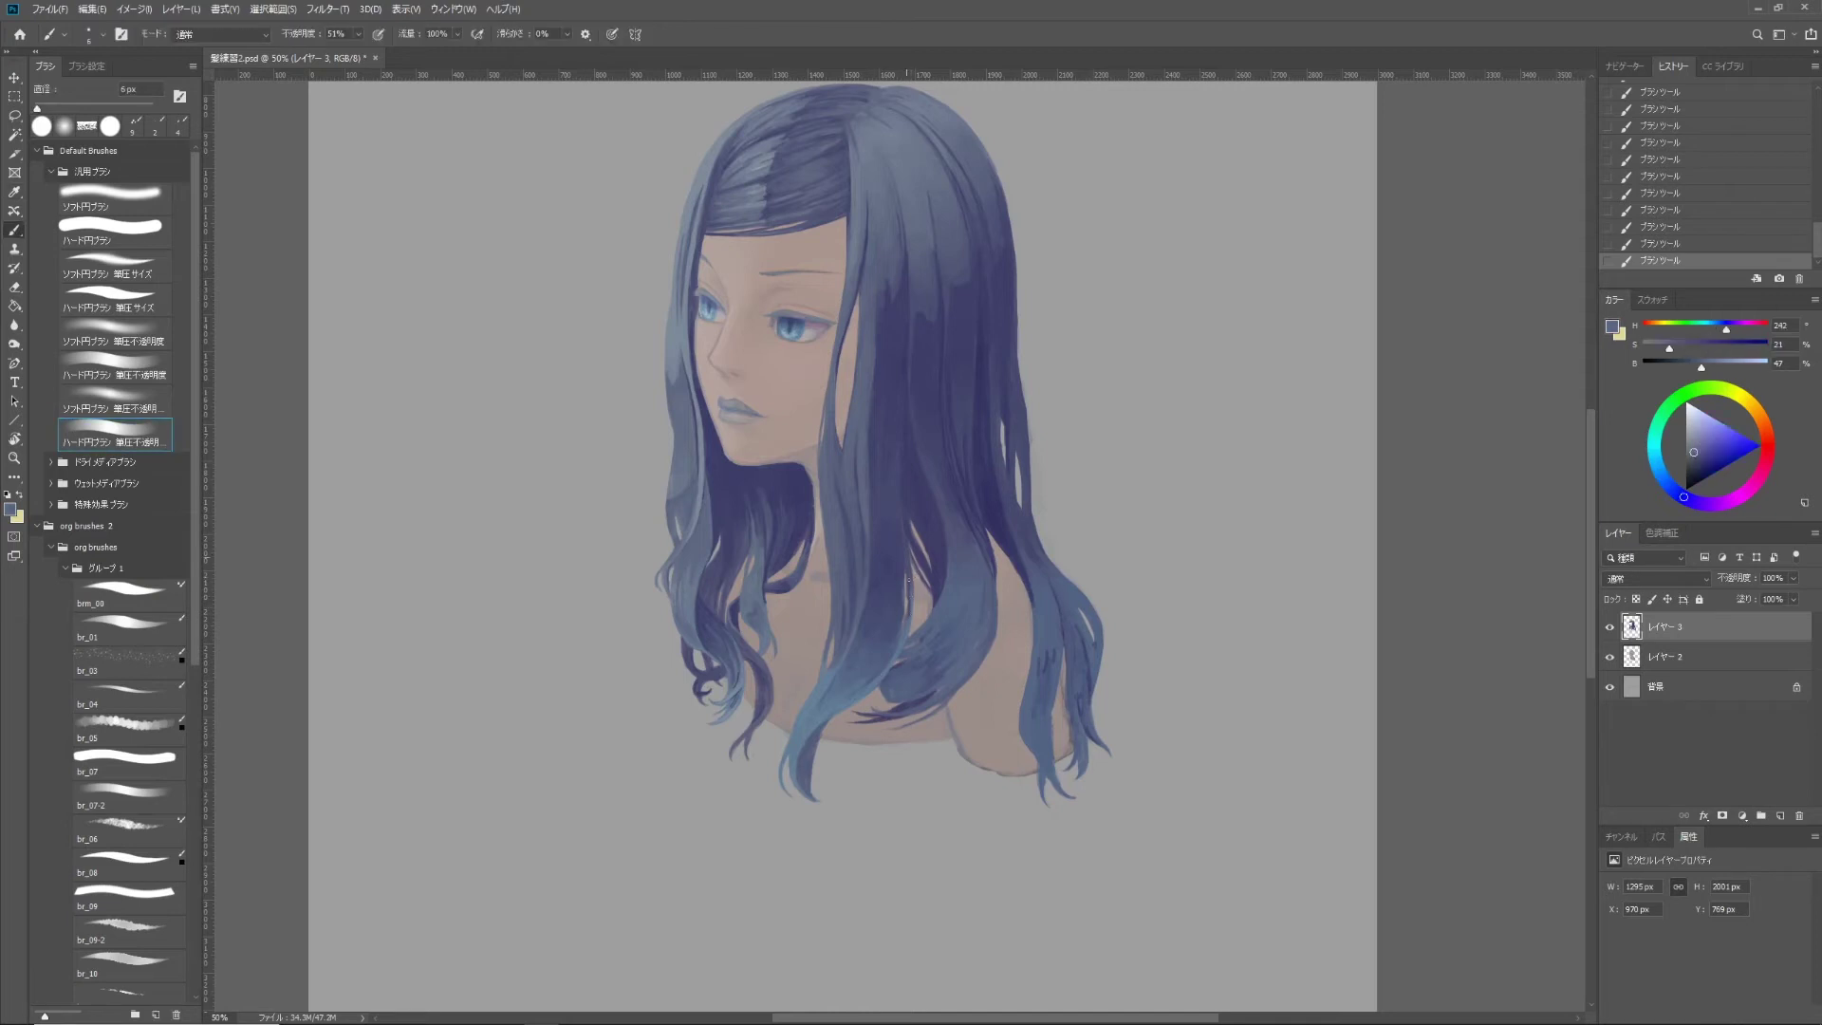
key(bracketright)
key(bracketright)
key(bracketright)
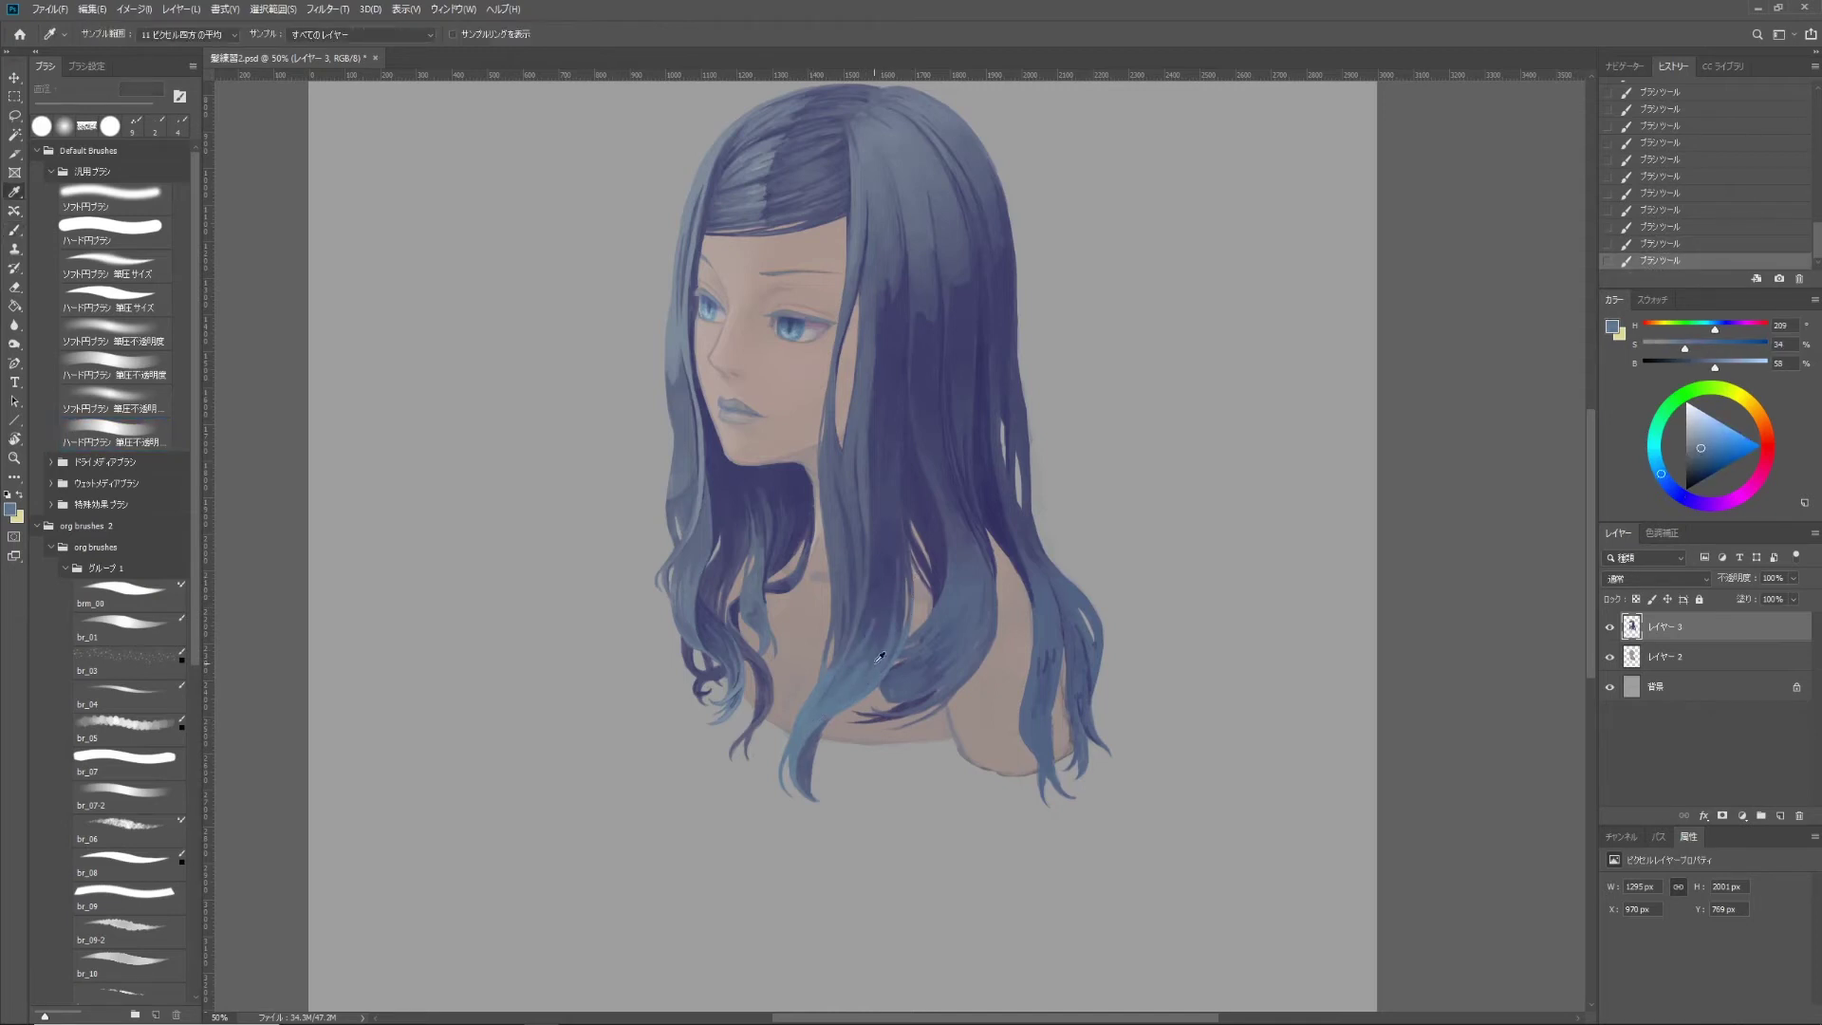
alt+click(880, 641)
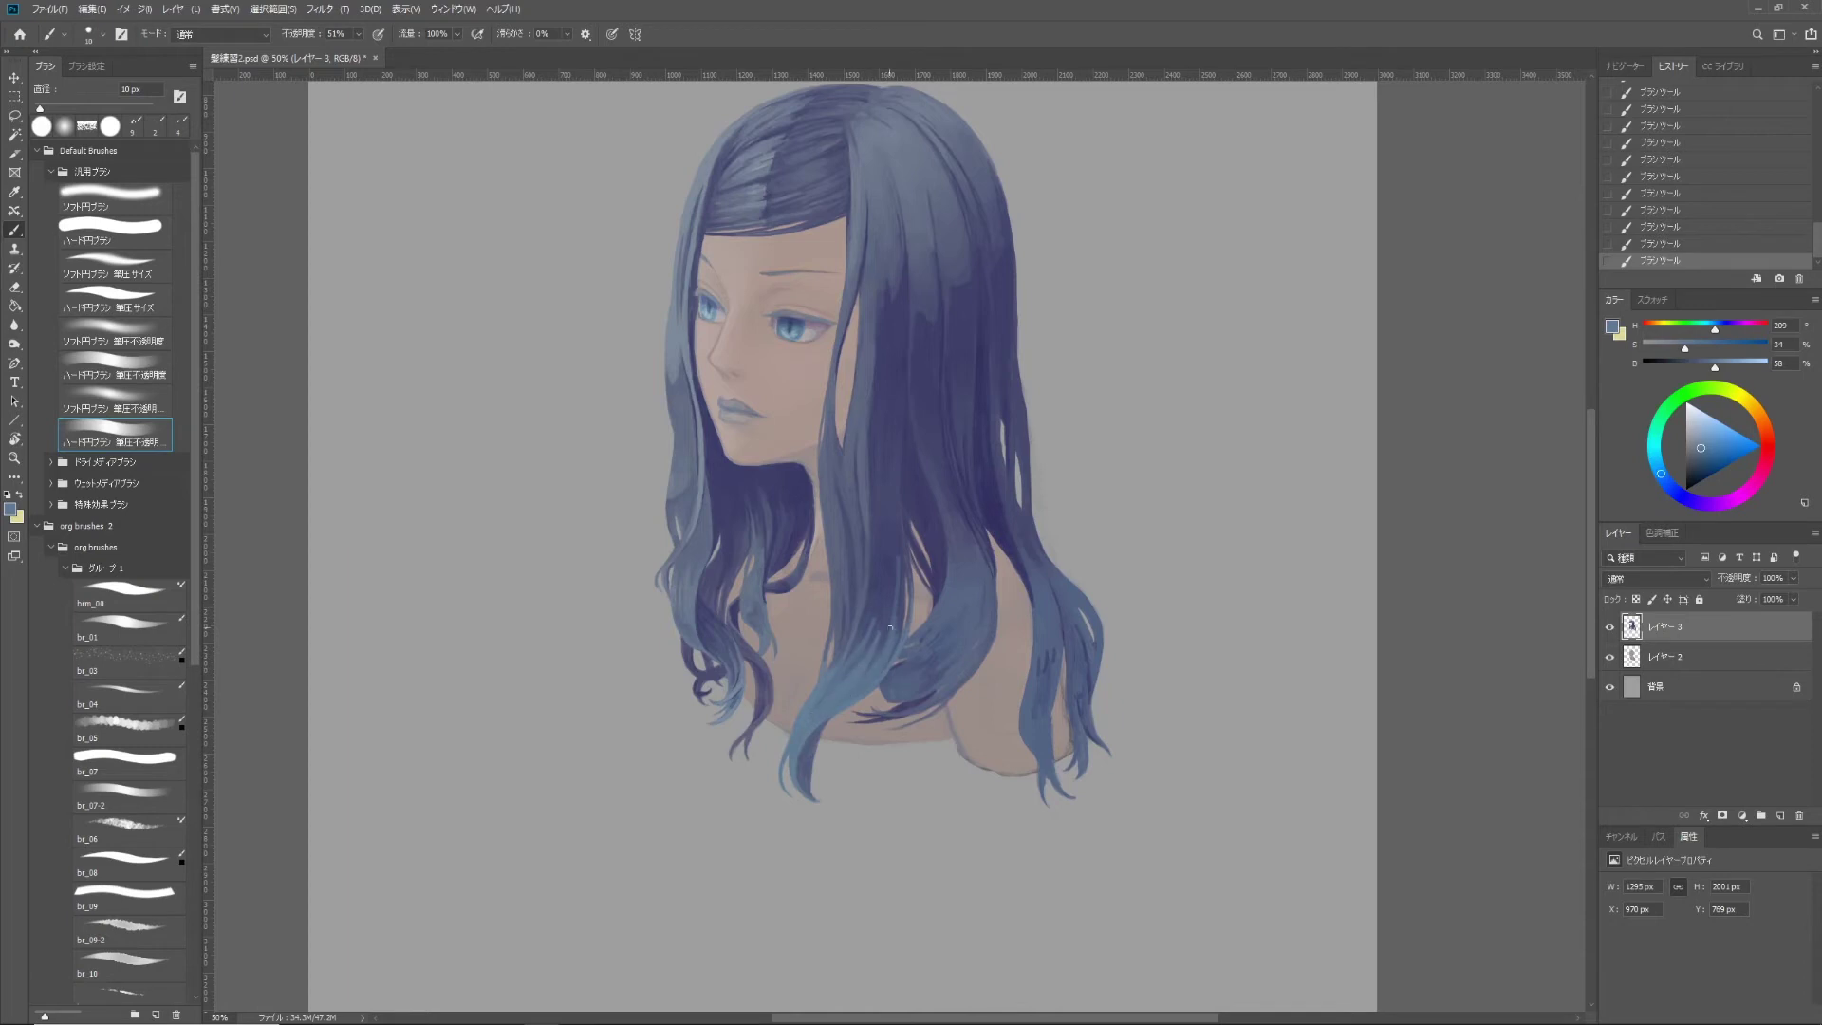
drag(876, 642, 862, 602)
Paint thin 5 px strands in sampled indigo and light blues near the shoulder
key(bracketleft)
alt+click(866, 524)
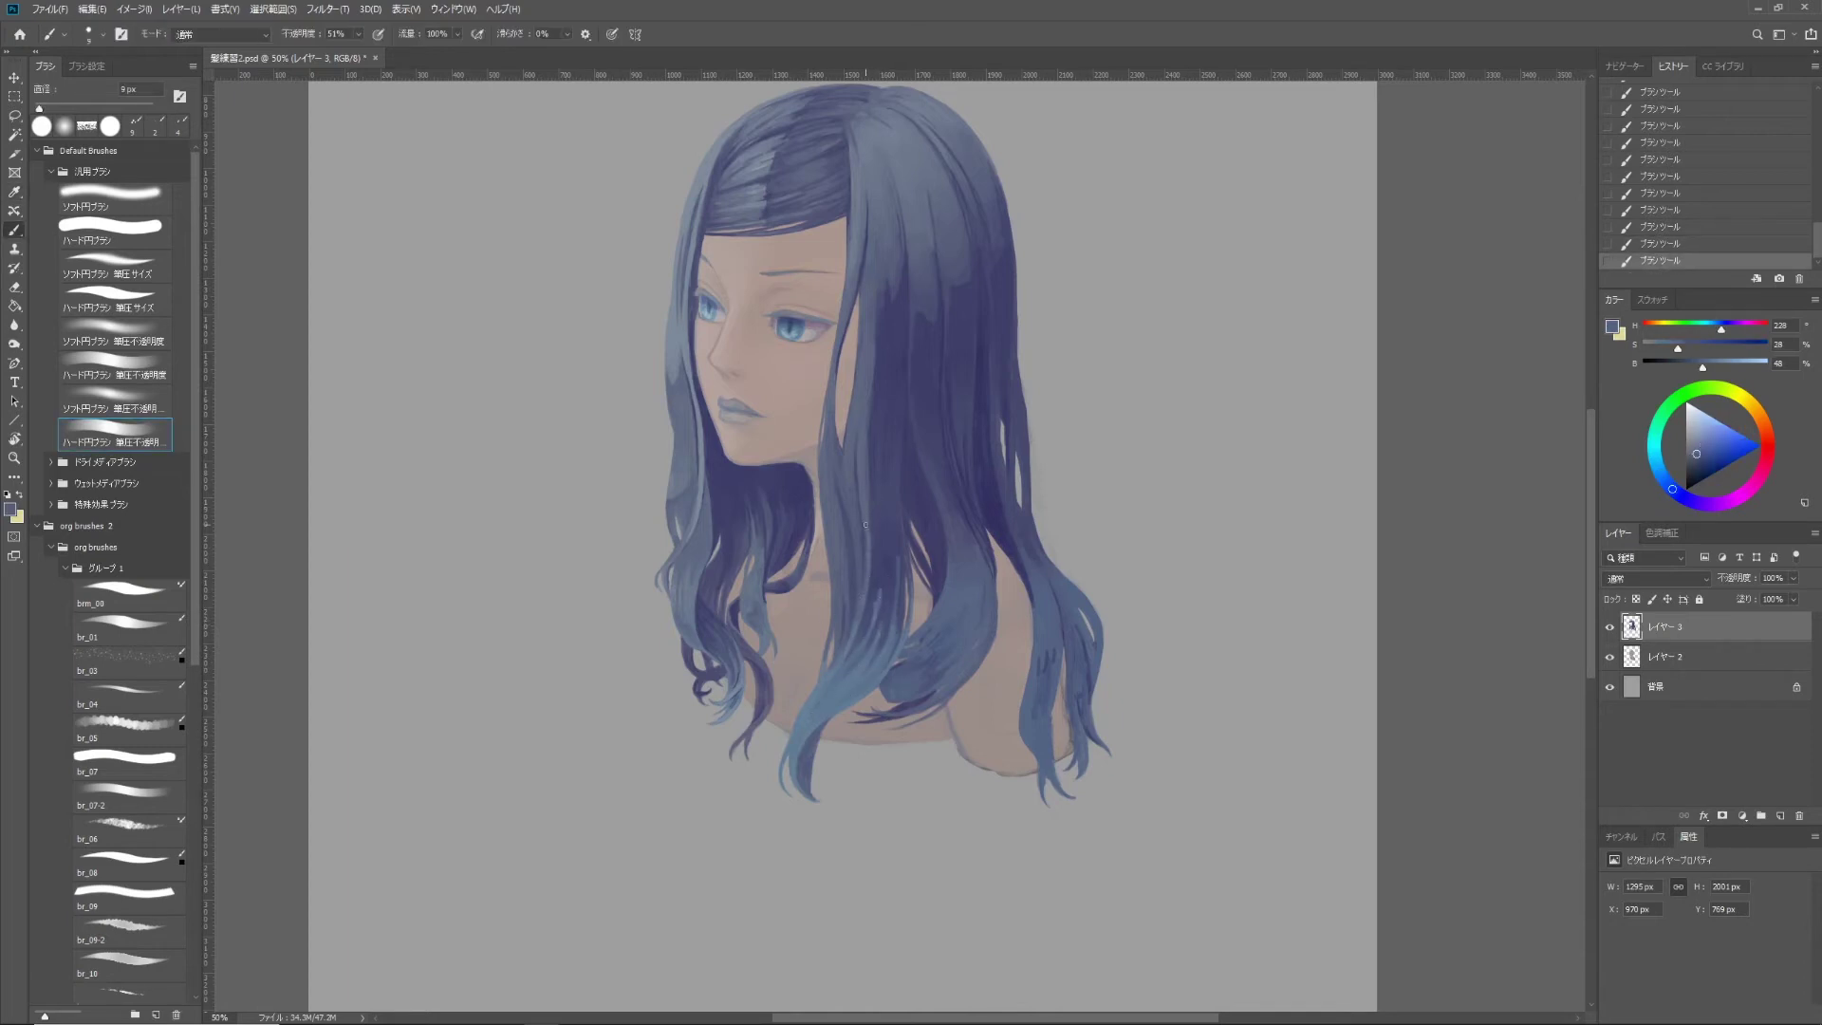
alt+click(866, 593)
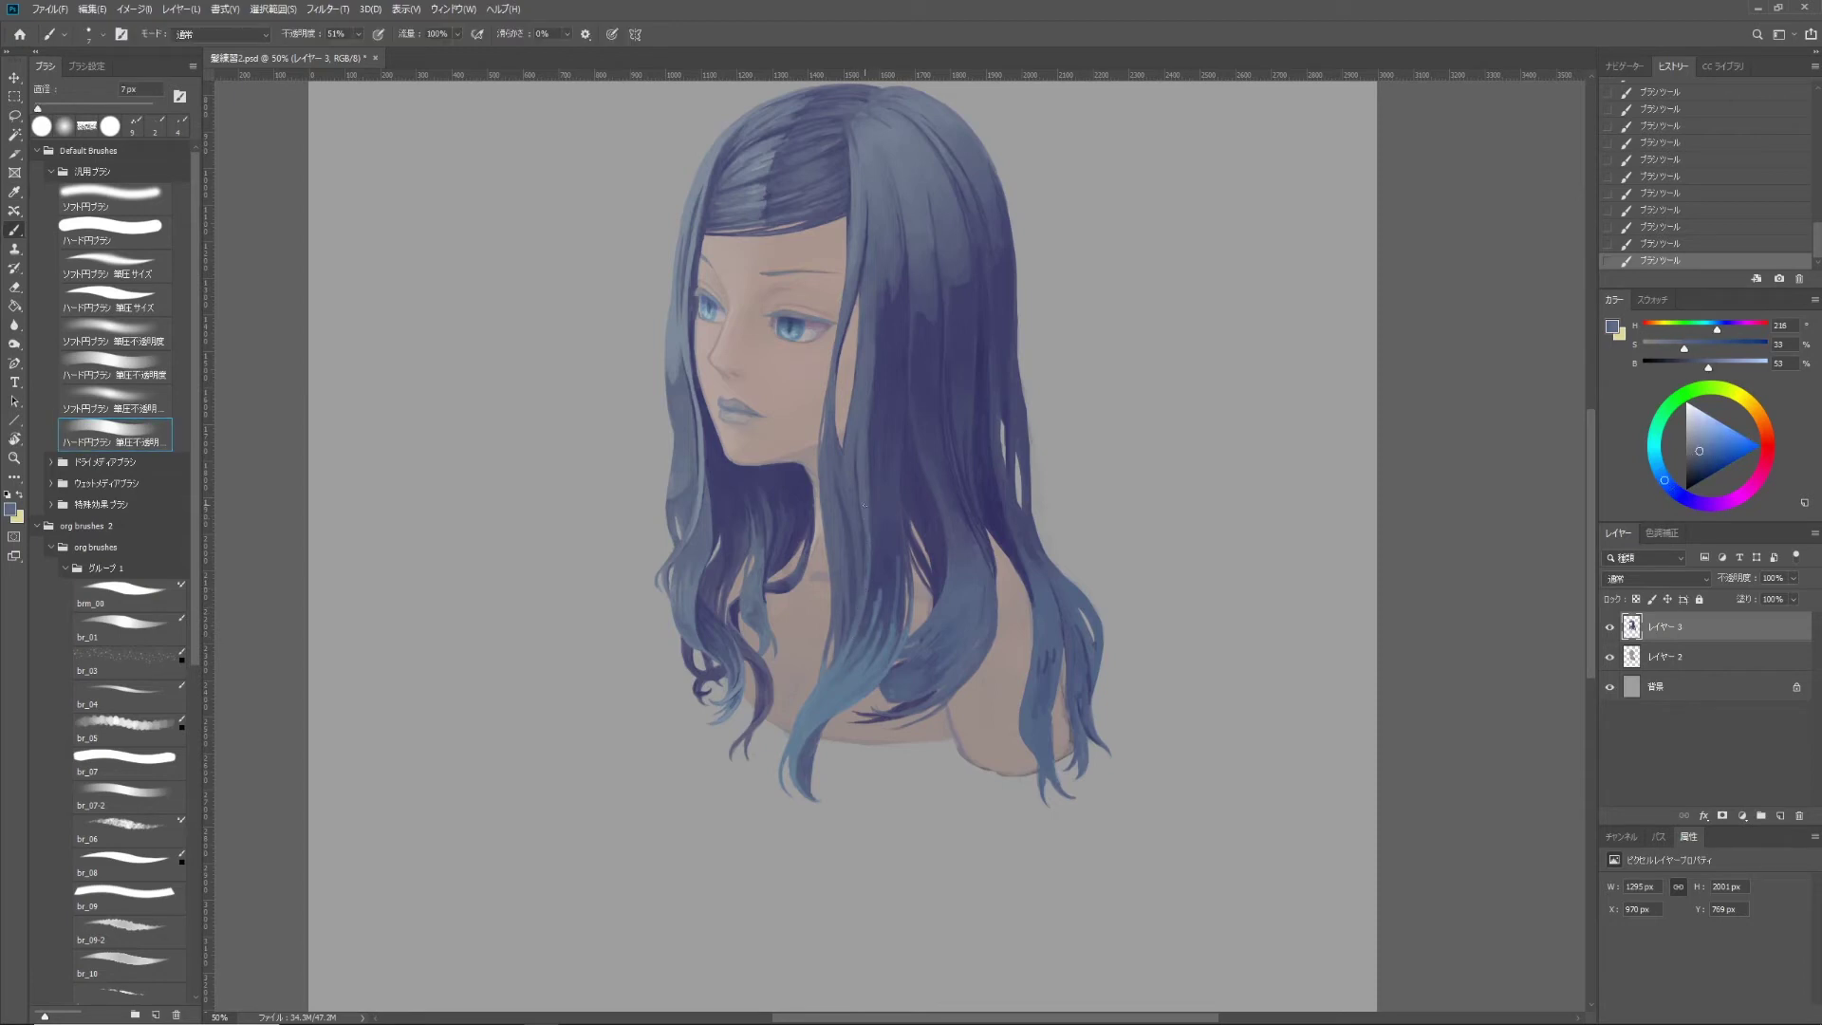
alt+click(841, 627)
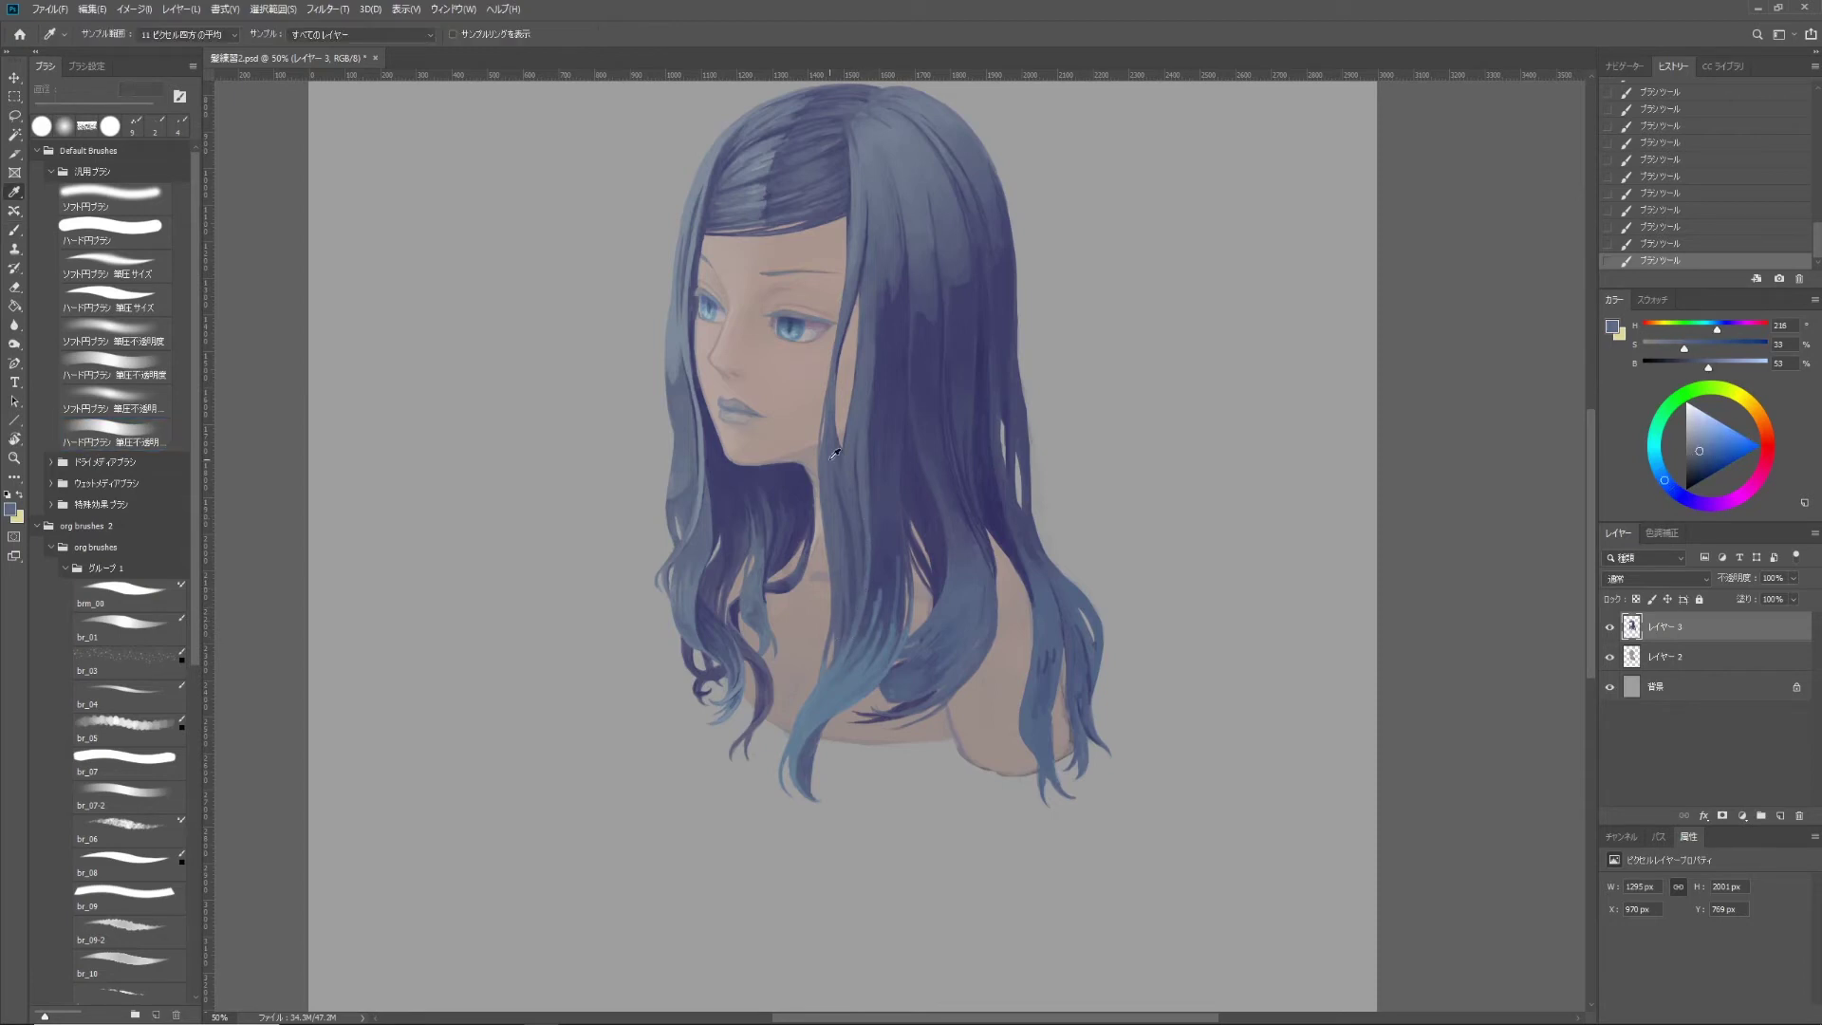
key(bracketright)
key(bracketright)
alt+click(868, 607)
key(bracketright)
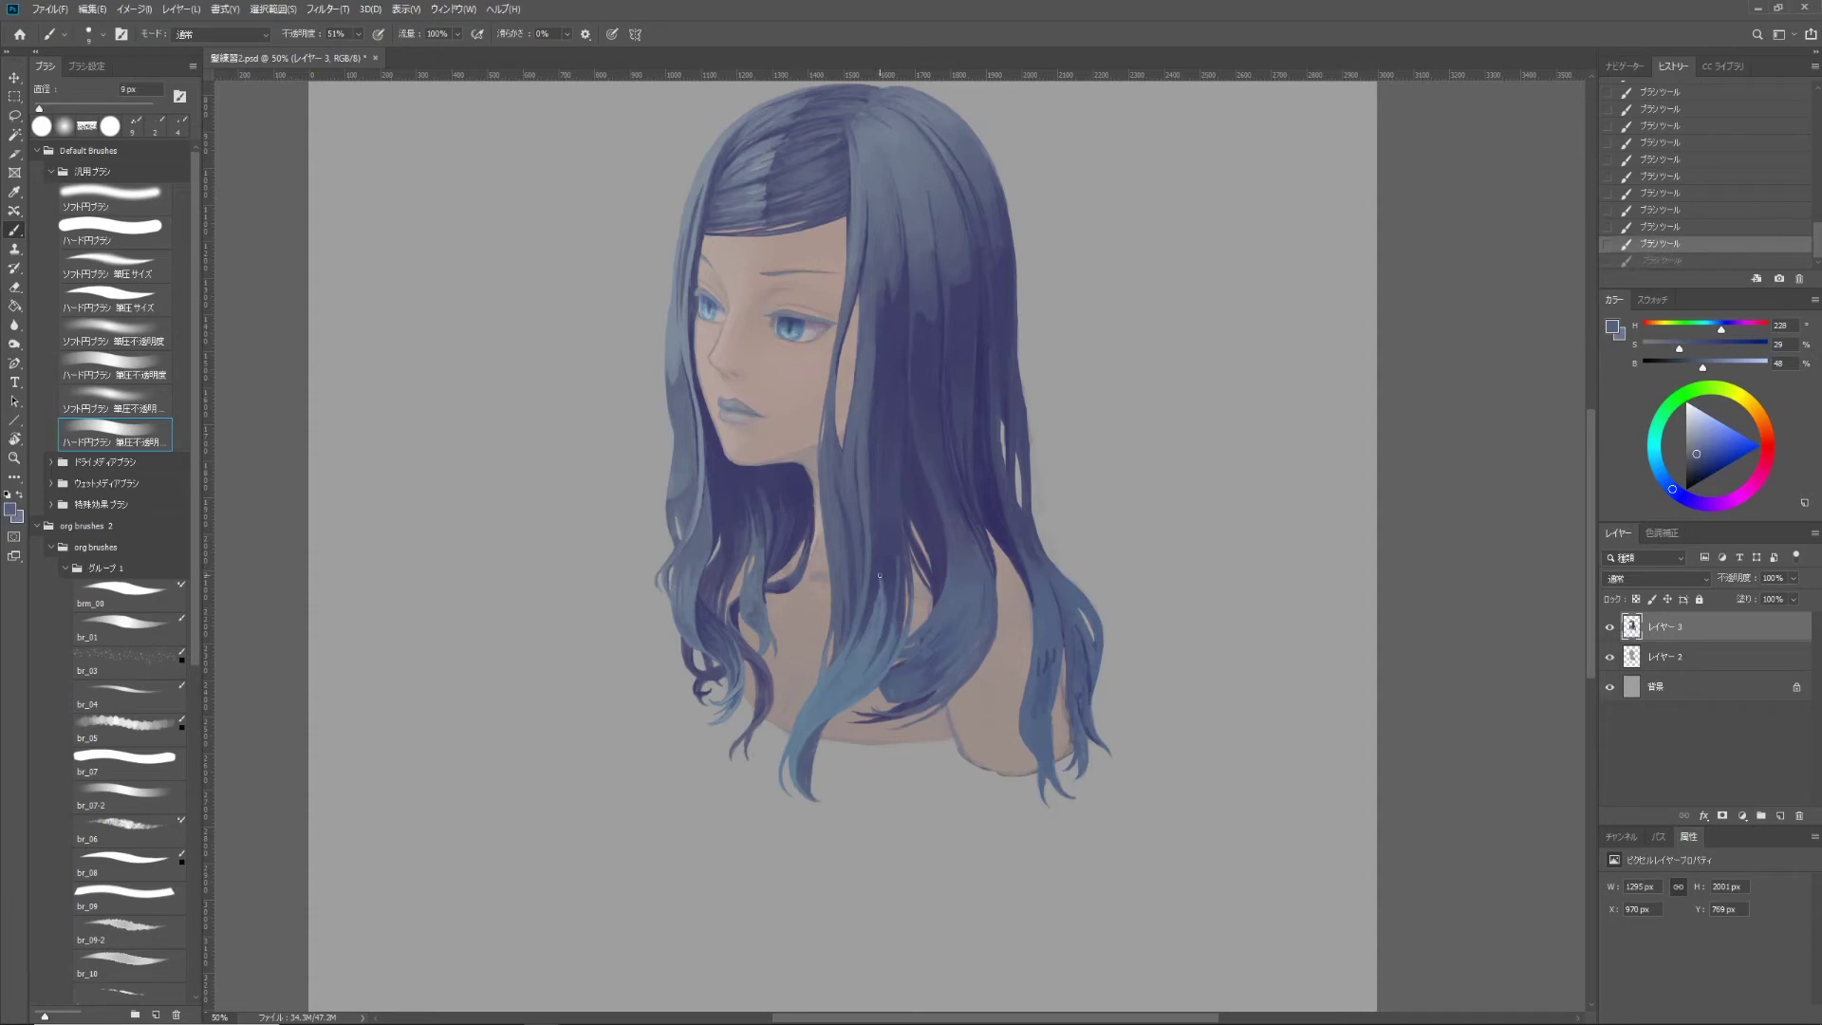
alt+click(867, 605)
click(867, 606)
alt+click(897, 584)
key(bracketleft)
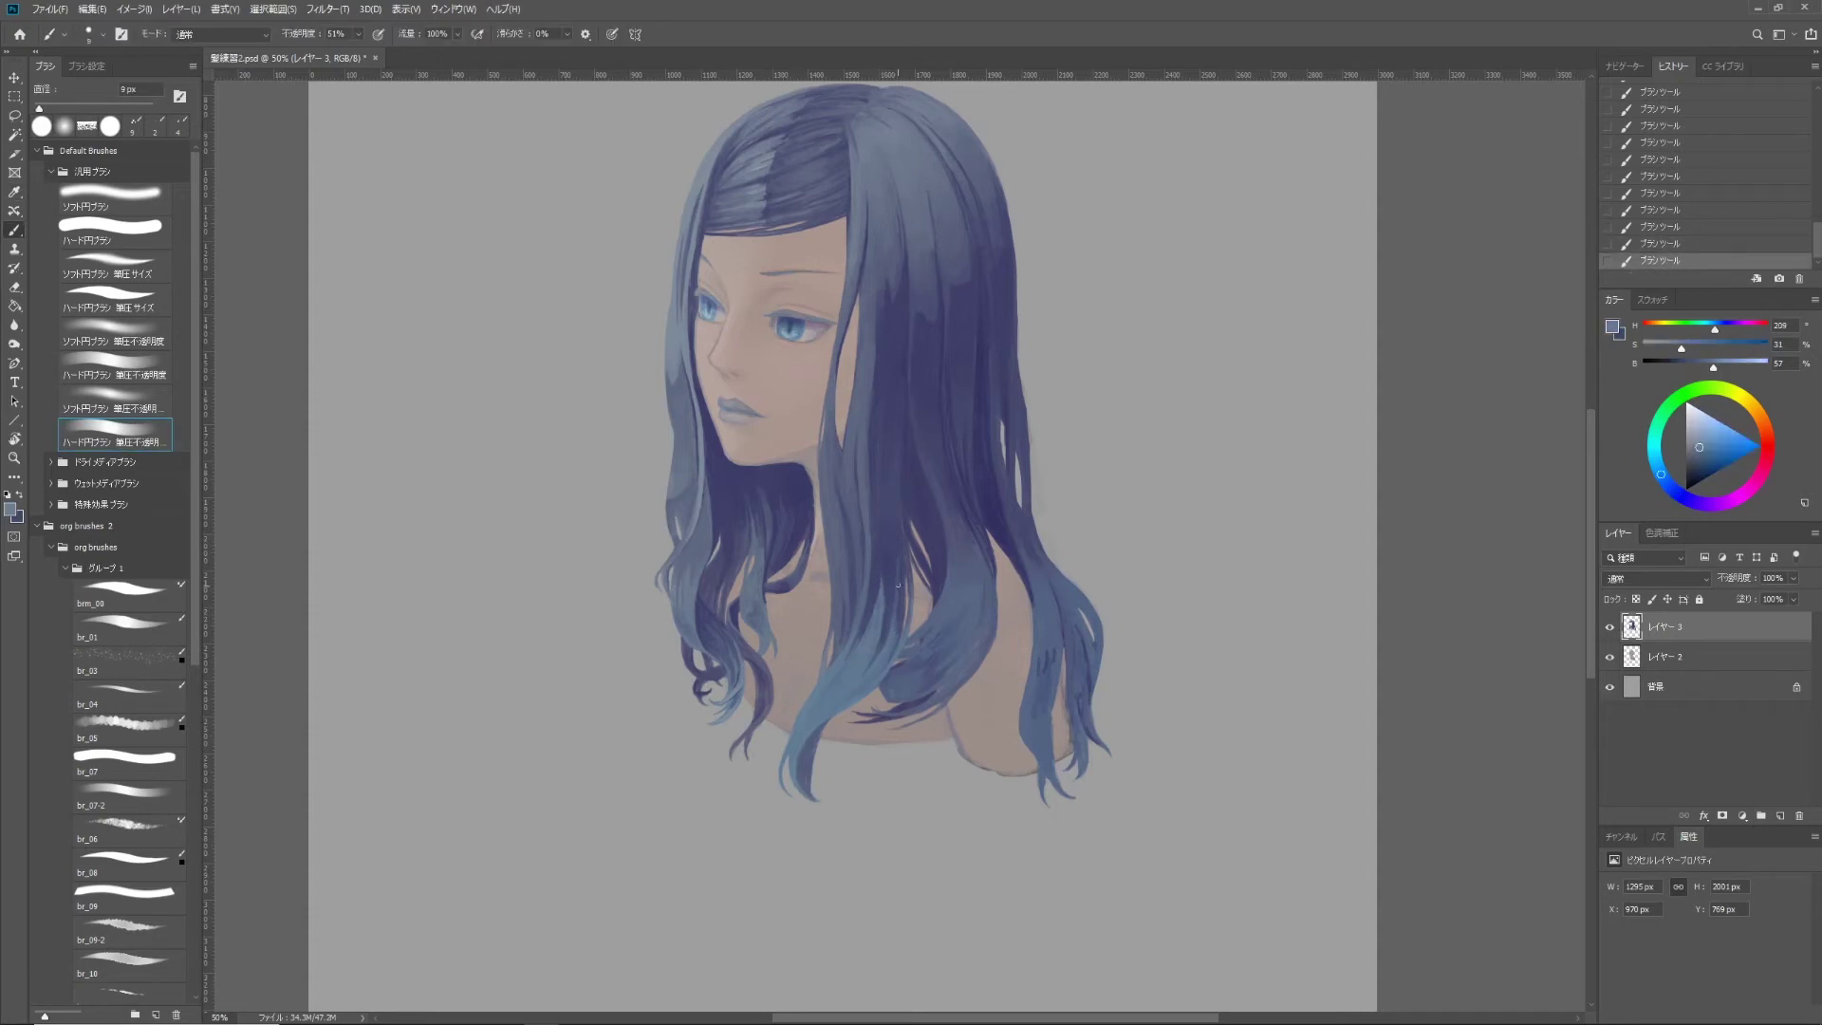
key(bracketleft)
key(bracketleft)
key(bracketleft)
drag(905, 510, 903, 520)
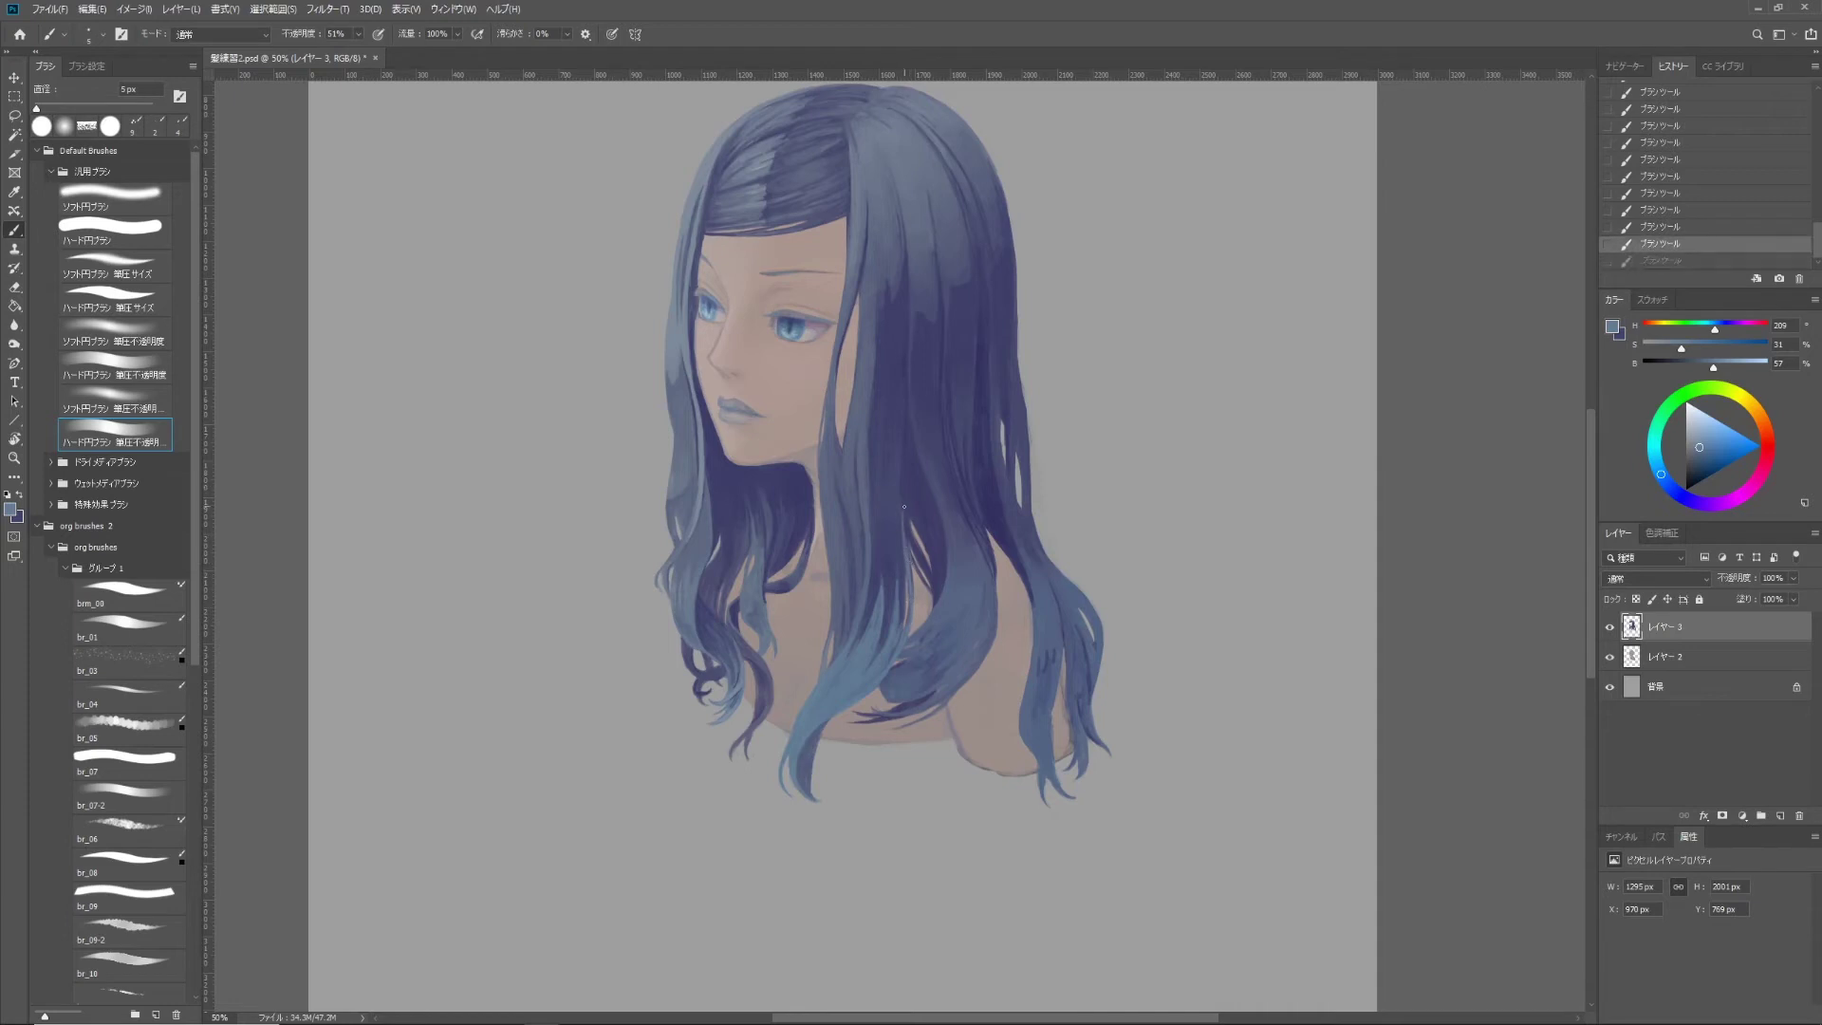
key(bracketright)
key(bracketright)
key(bracketright)
key(bracketleft)
key(bracketleft)
key(bracketleft)
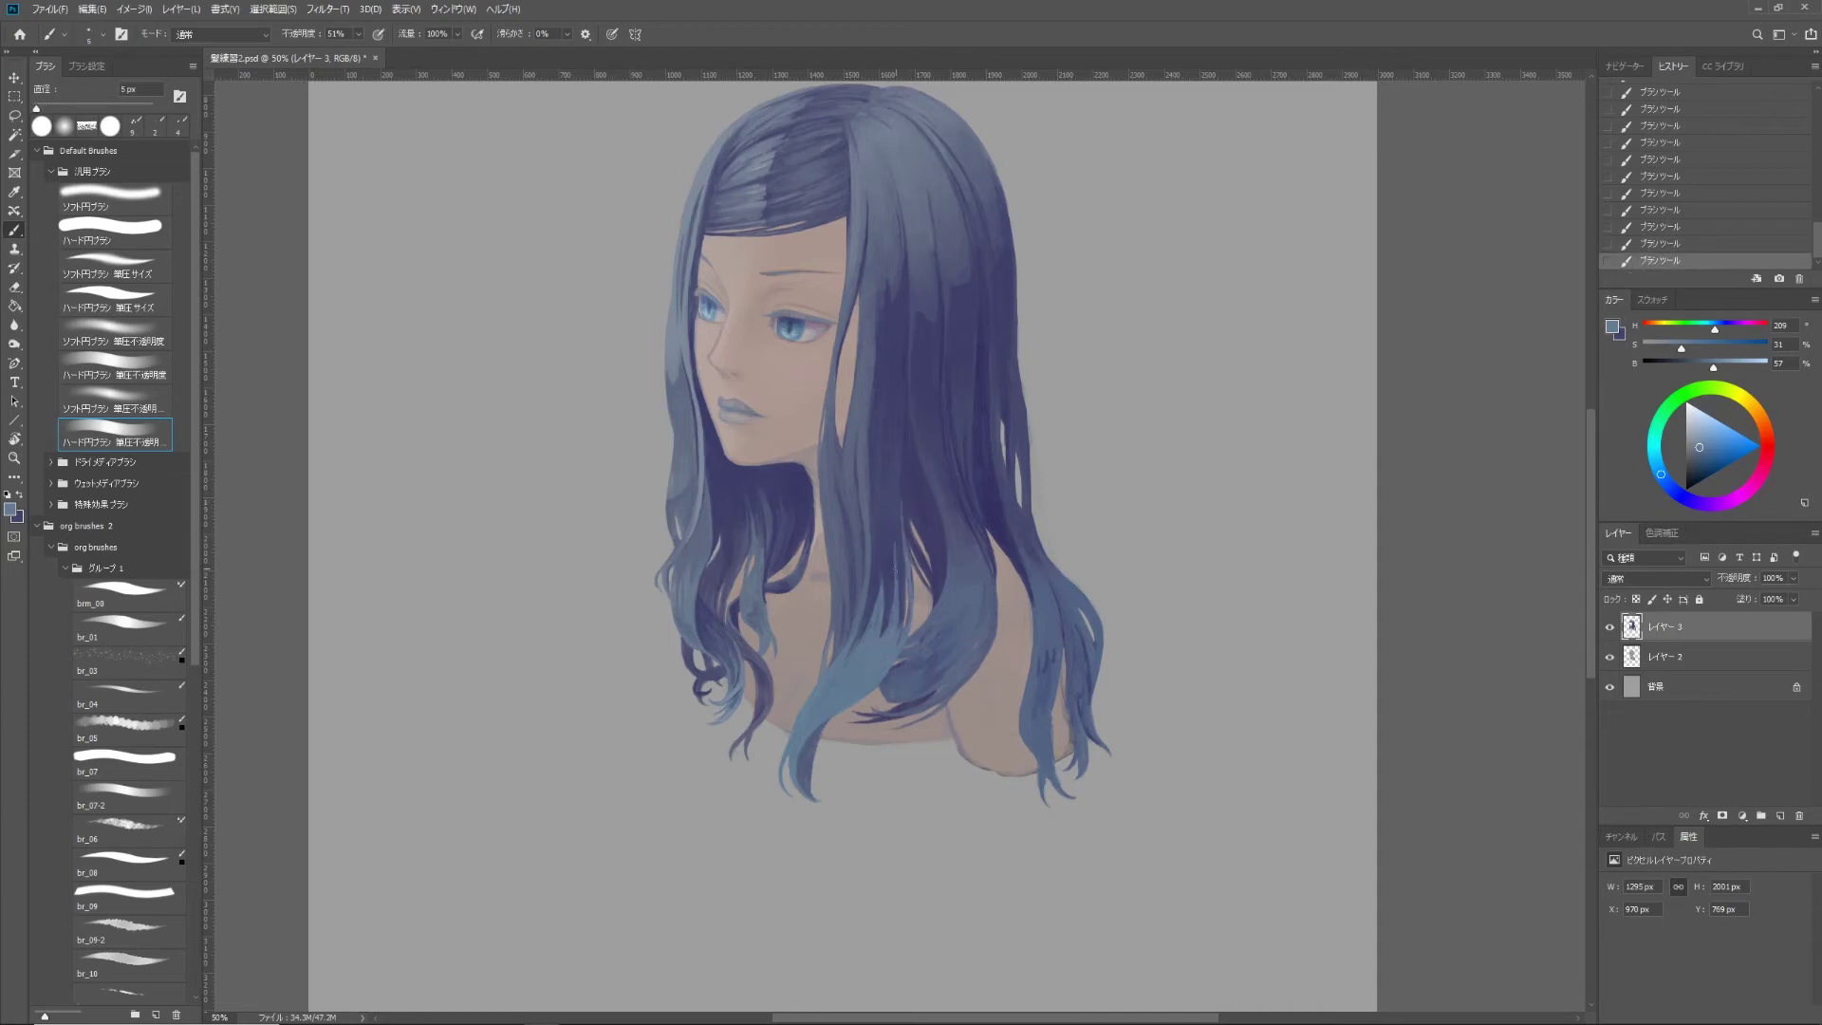
drag(902, 591, 902, 621)
Review the whole portrait and sample mid and lighter hair blues at 7–25 px
alt+click(901, 575)
key(bracketright)
key(bracketright)
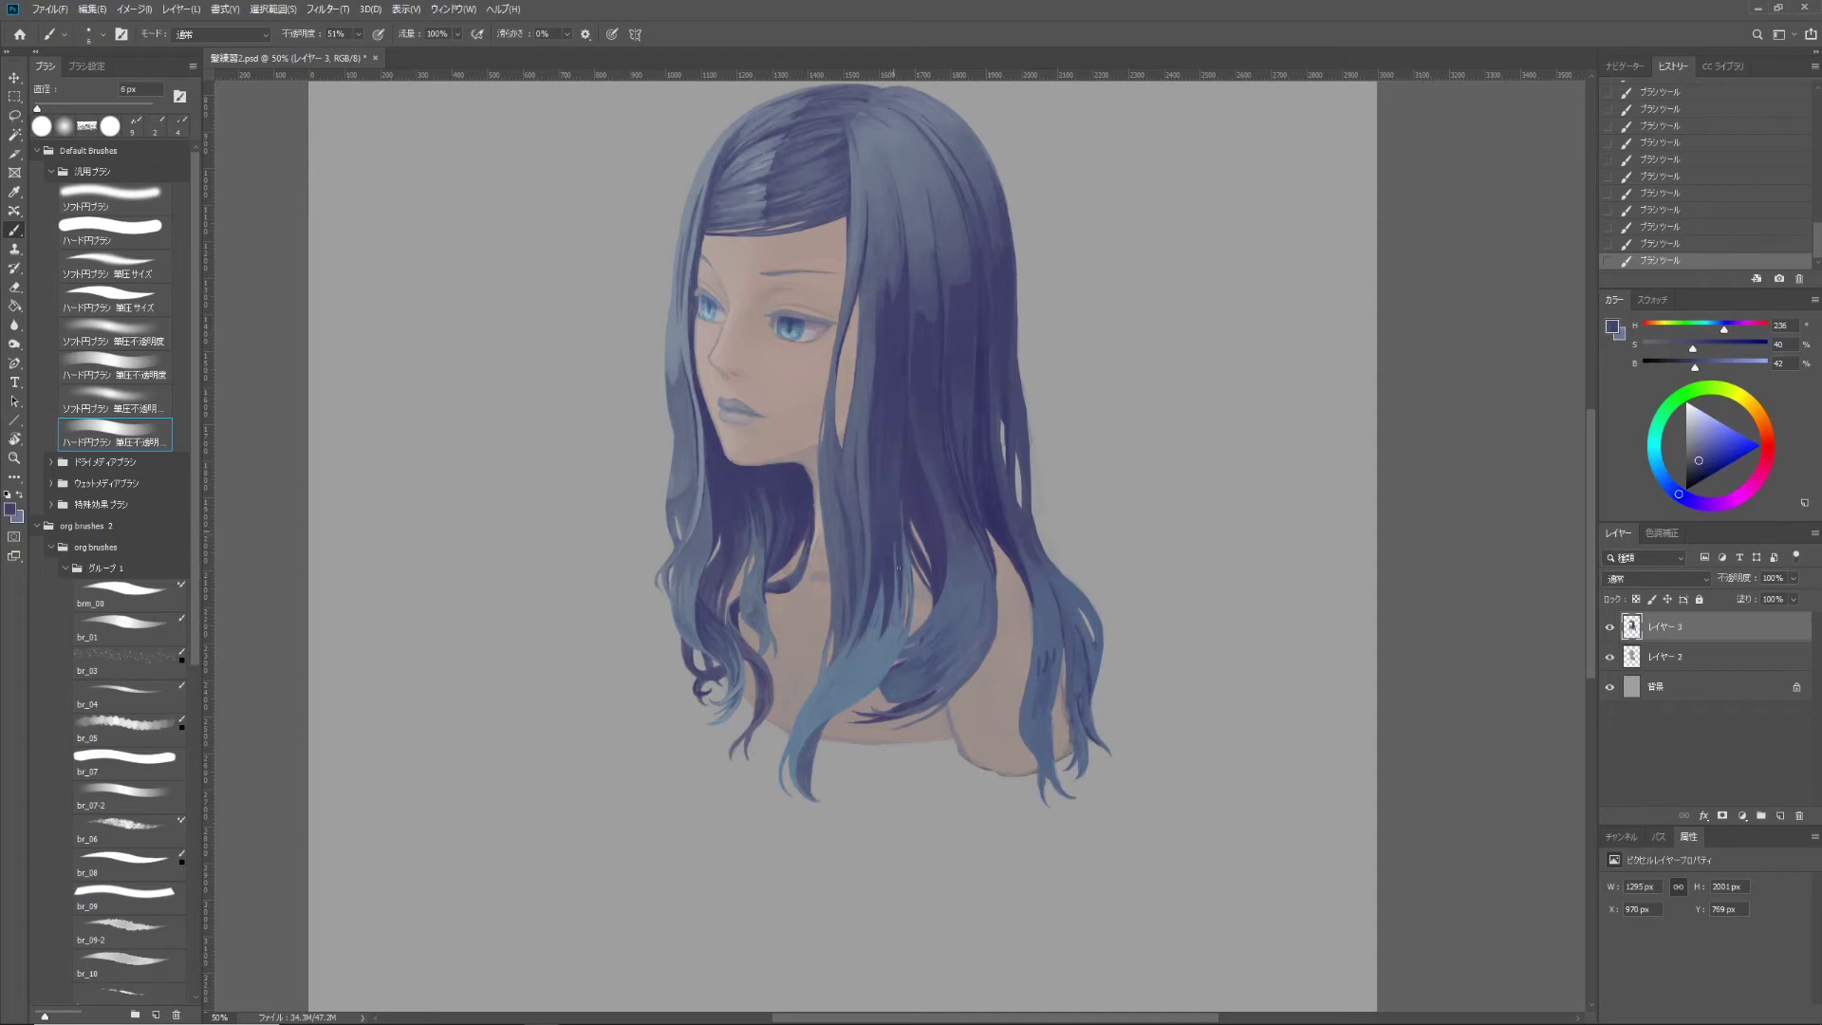
key(bracketright)
key(bracketright)
key(bracketright)
key(ctrl+minus)
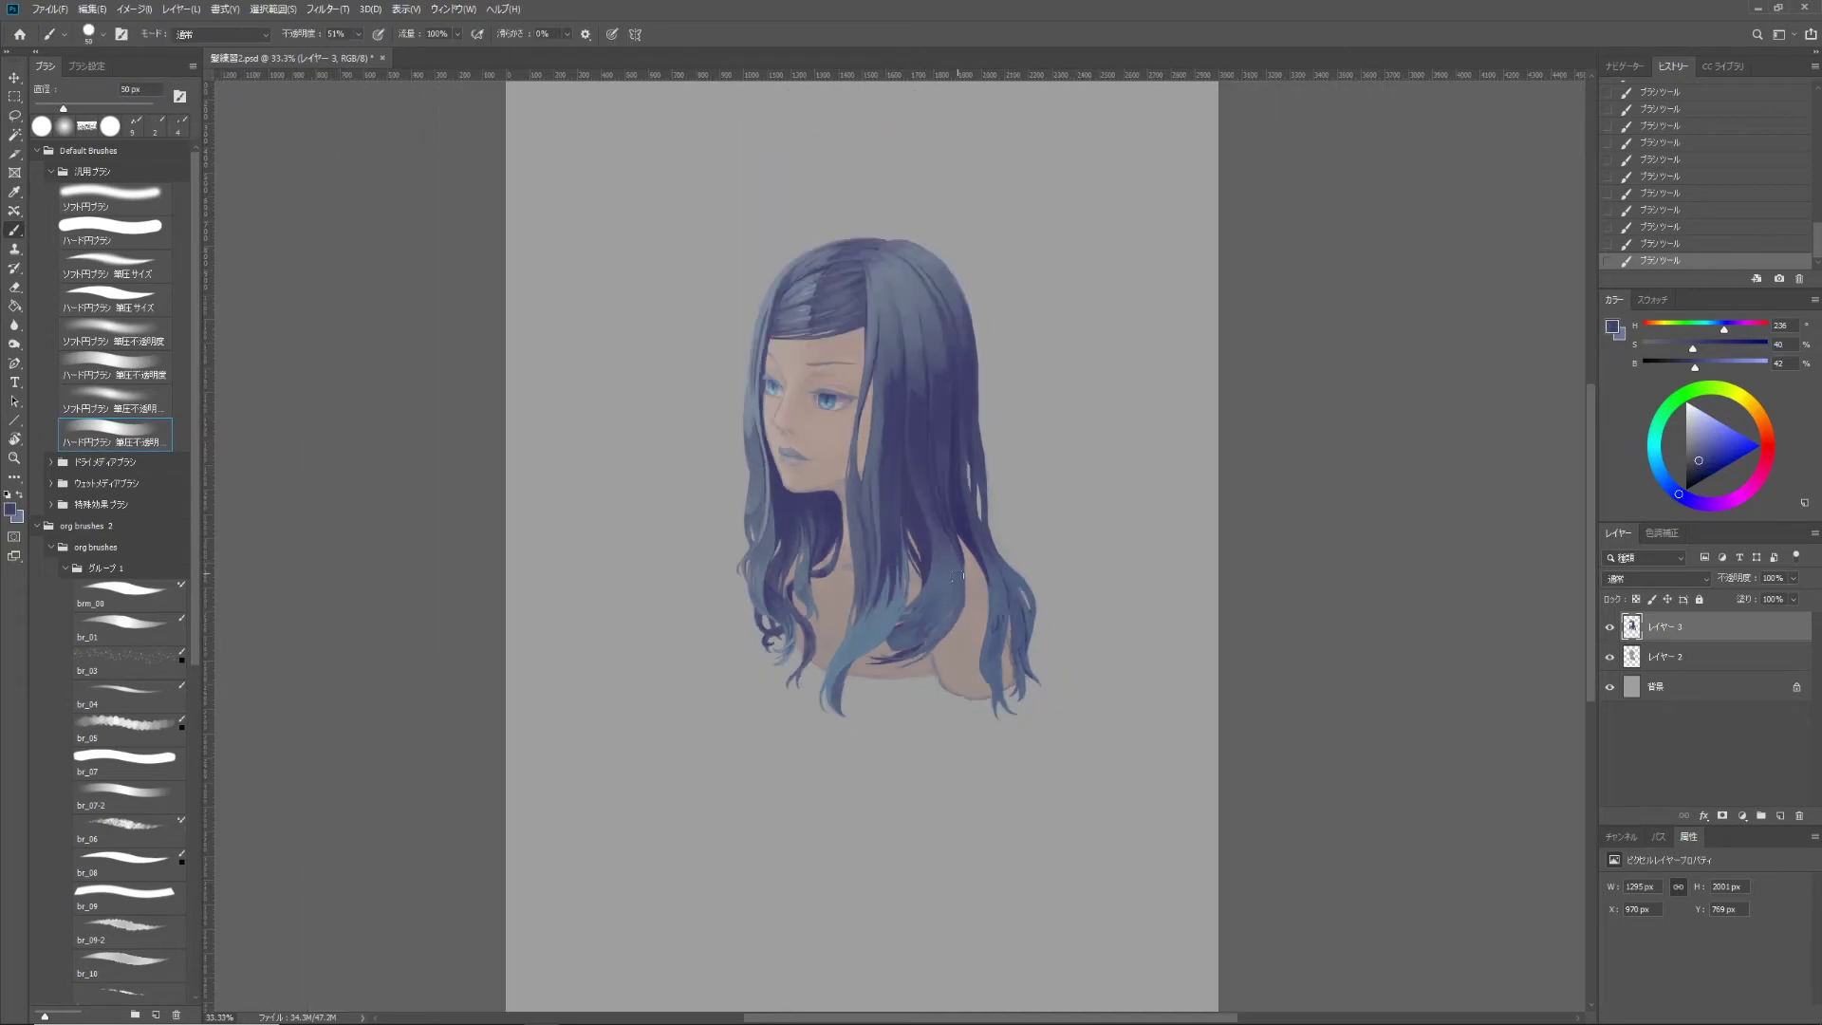
key(ctrl+plus)
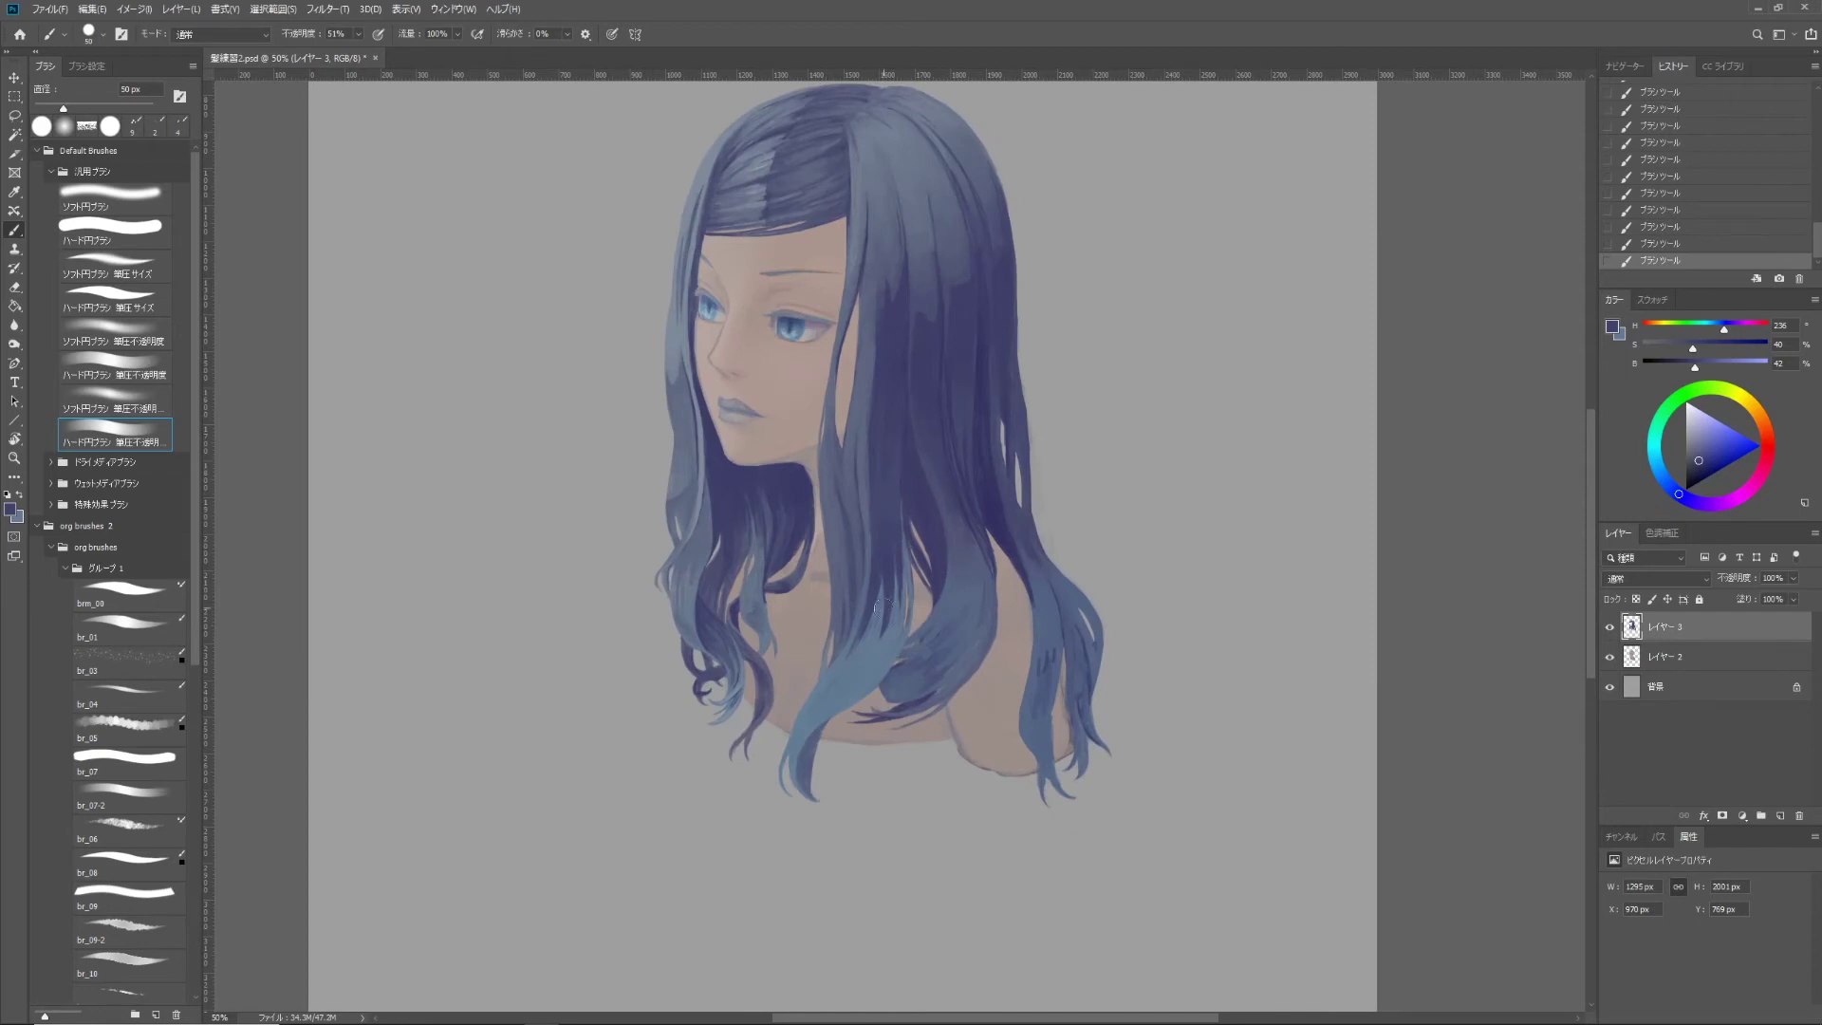
alt+click(856, 649)
key(bracketleft)
key(bracketleft)
key(bracketleft)
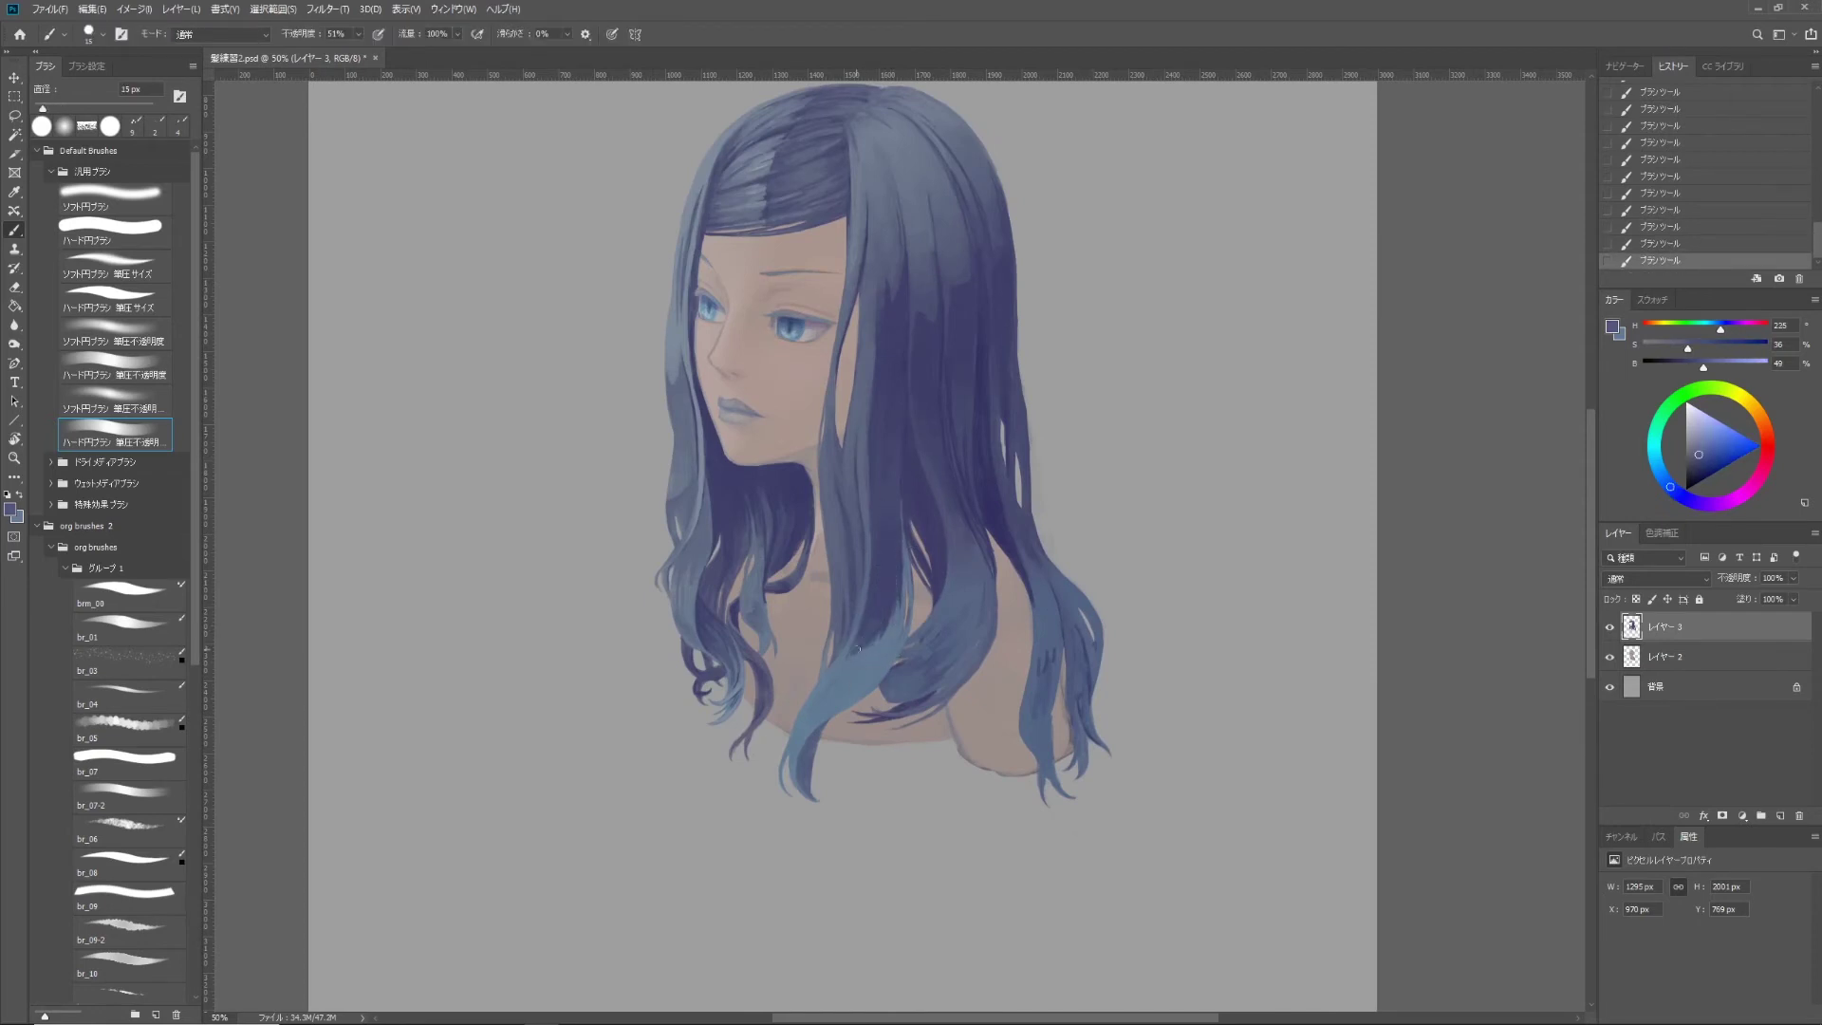
key(bracketright)
alt+click(875, 628)
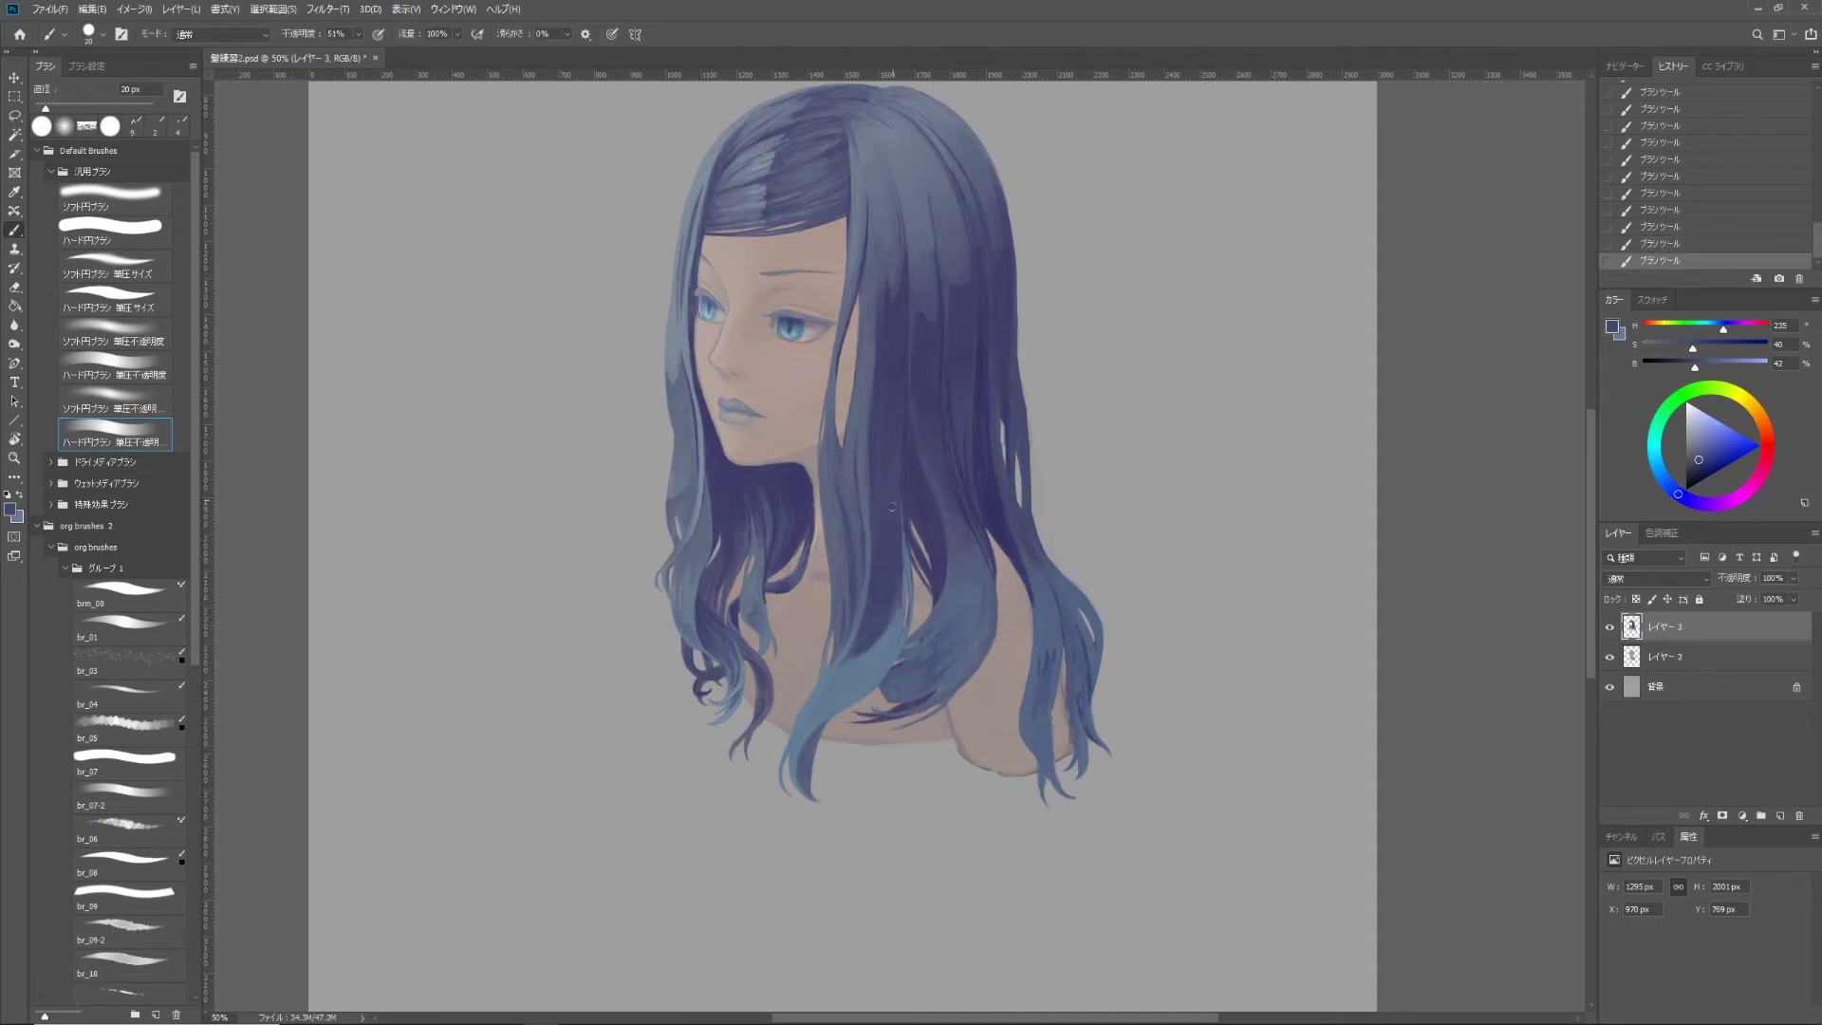
key(bracketright)
alt+click(842, 686)
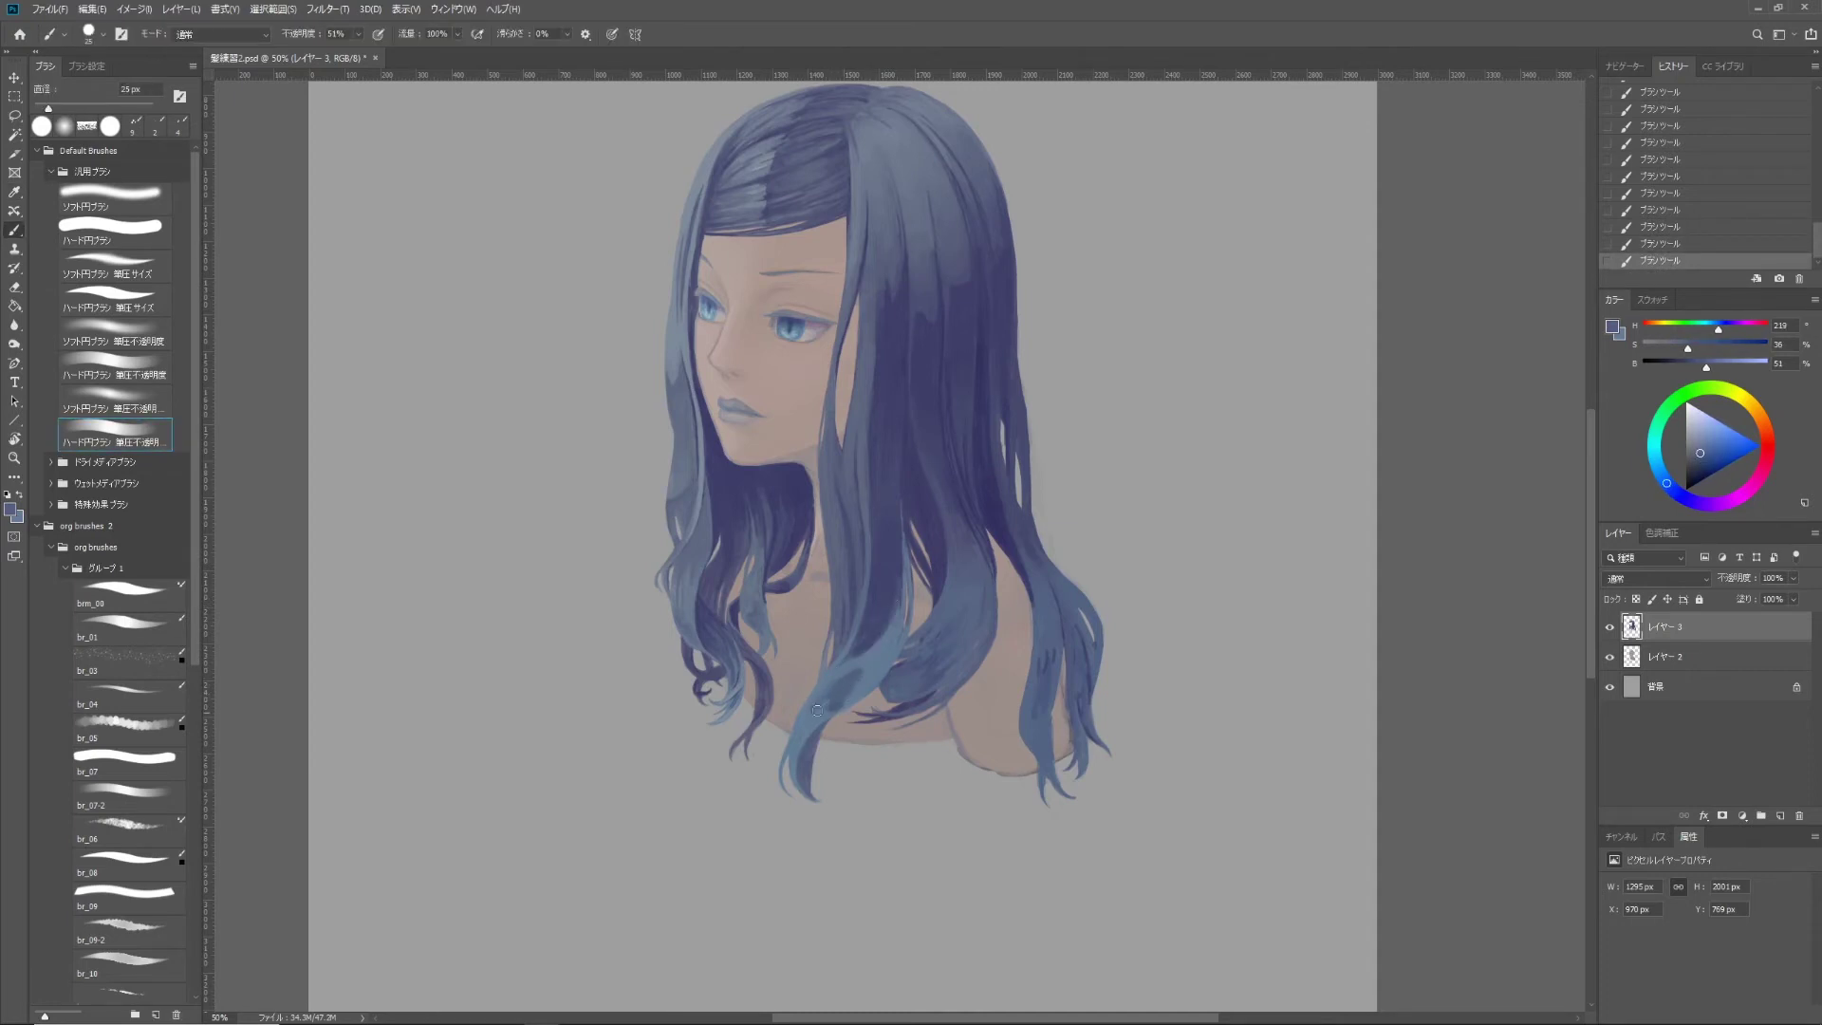
key(bracketleft)
key(bracketleft)
key(bracketleft)
alt+click(811, 700)
key(bracketleft)
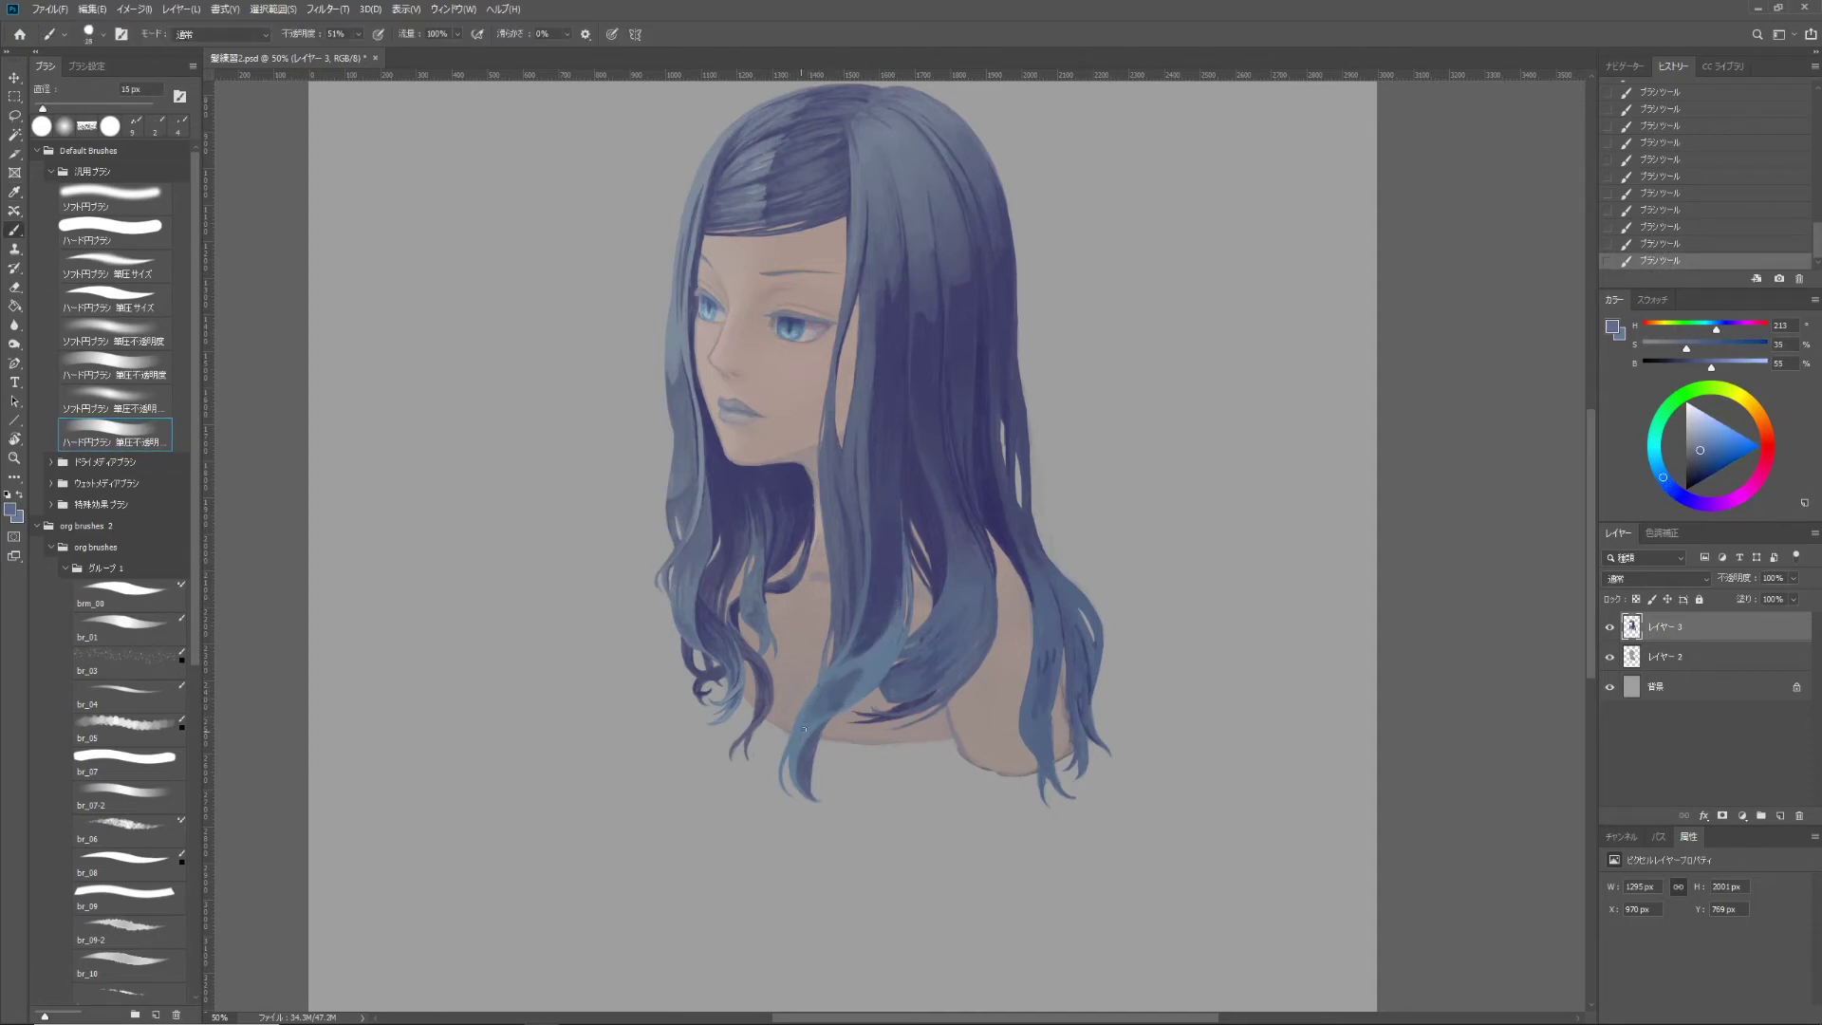
key(bracketleft)
alt+click(830, 687)
key(bracketleft)
Paint a dark blue strand across the lower hair with a 9 px brush
key(bracketright)
key(bracketright)
alt+click(880, 515)
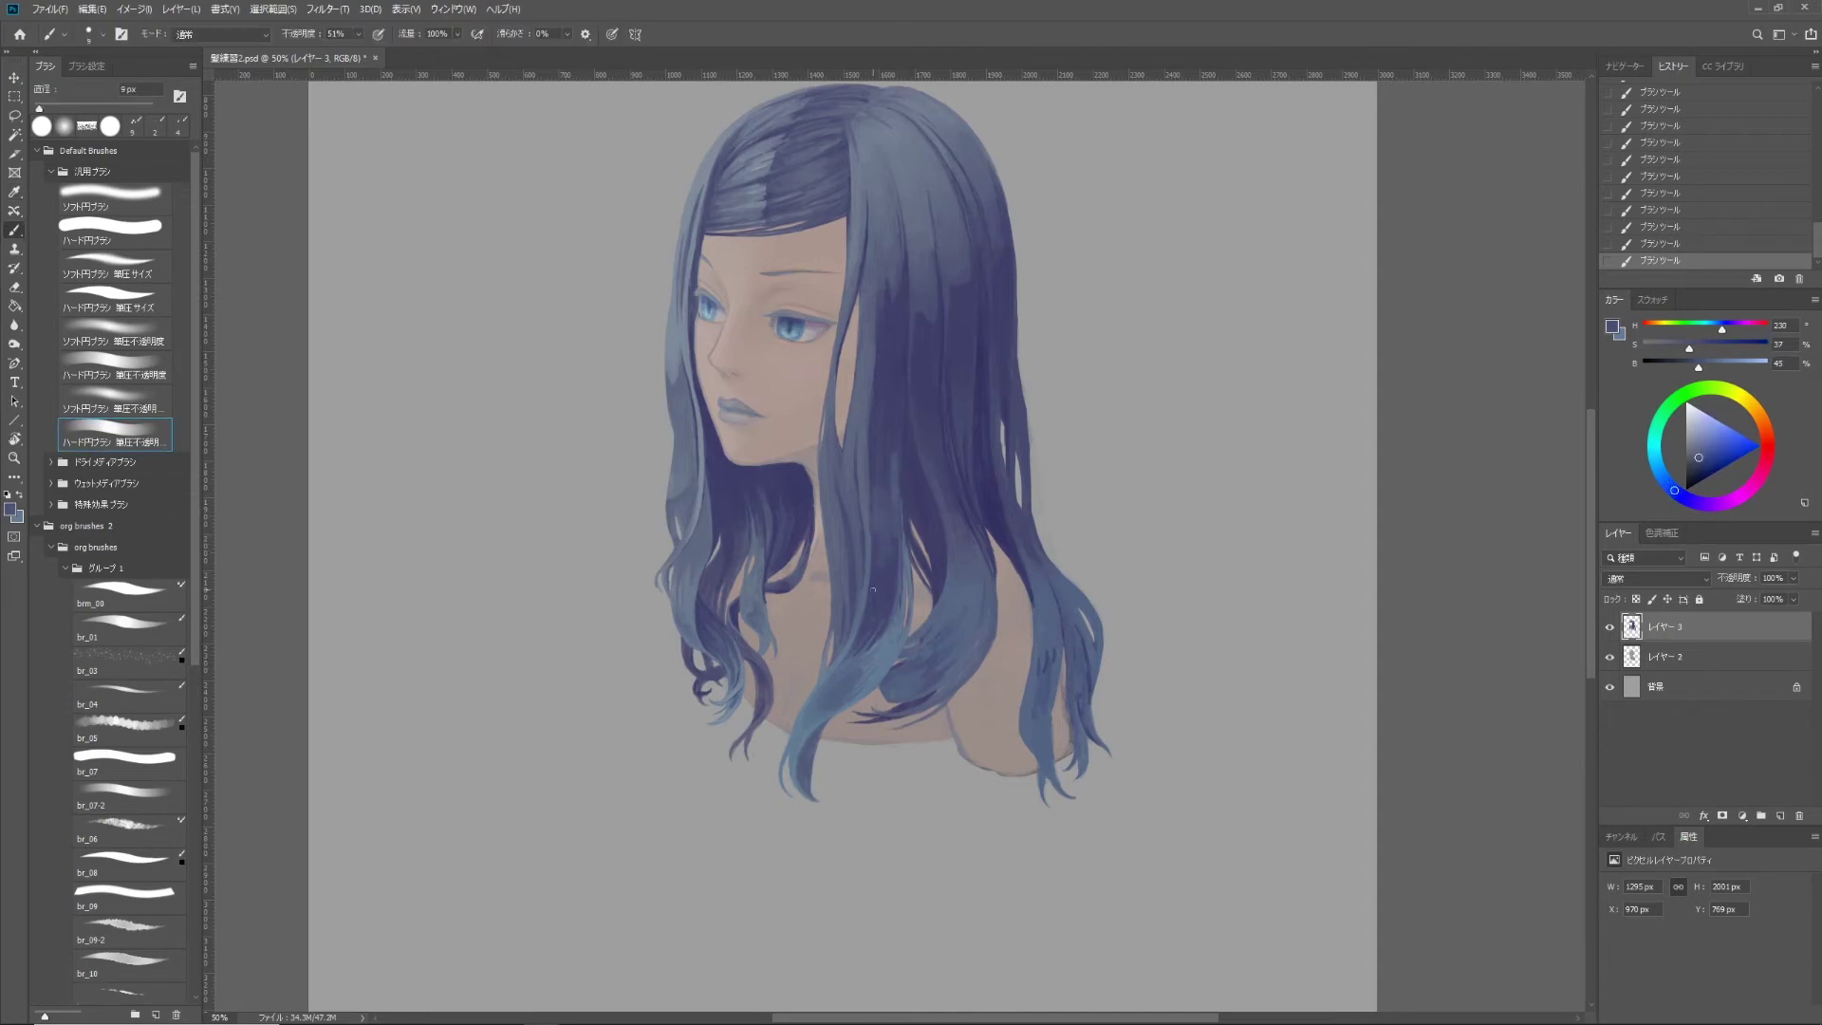
key(bracketleft)
key(bracketleft)
key(bracketleft)
alt+click(890, 609)
key(bracketright)
key(bracketright)
key(bracketright)
alt+click(893, 462)
alt+click(944, 486)
drag(852, 710, 929, 685)
Erase stray bits along a lower hair strand, then undo the erasing
key(bracketright)
key(bracketright)
alt+click(938, 640)
key(bracketright)
key(bracketright)
key(bracketleft)
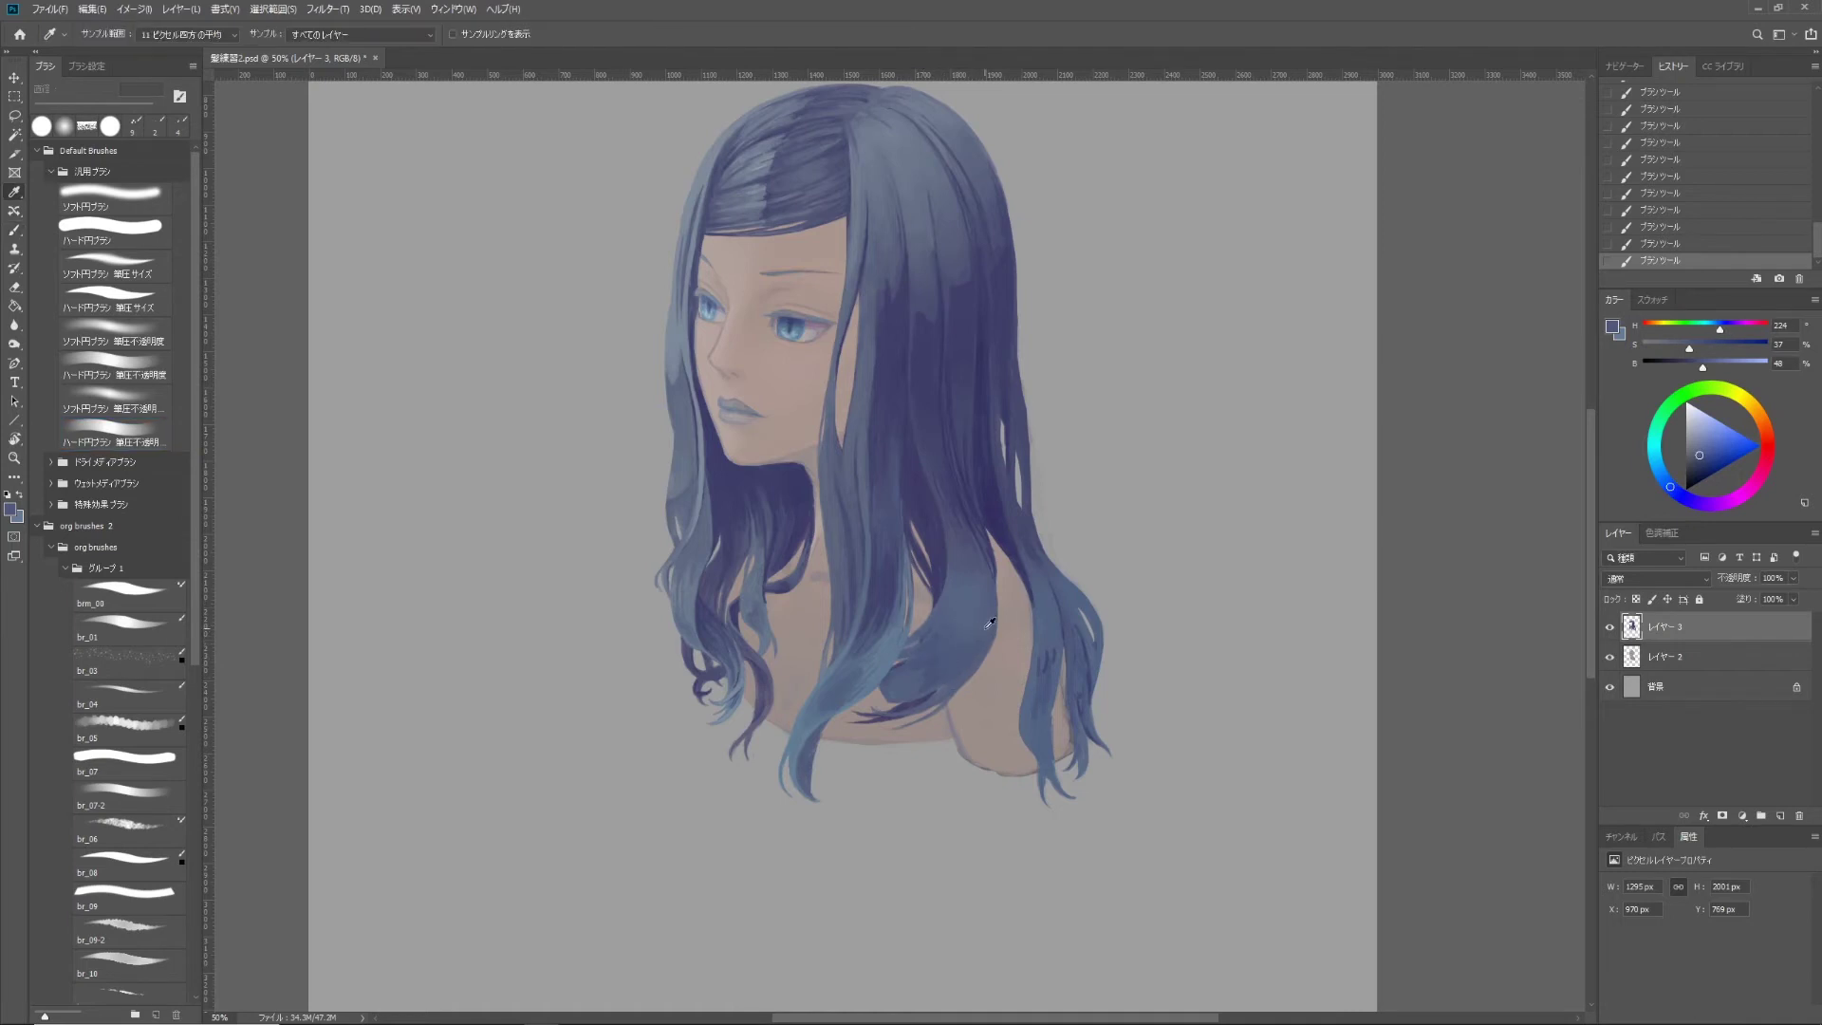
key(bracketleft)
key(bracketleft)
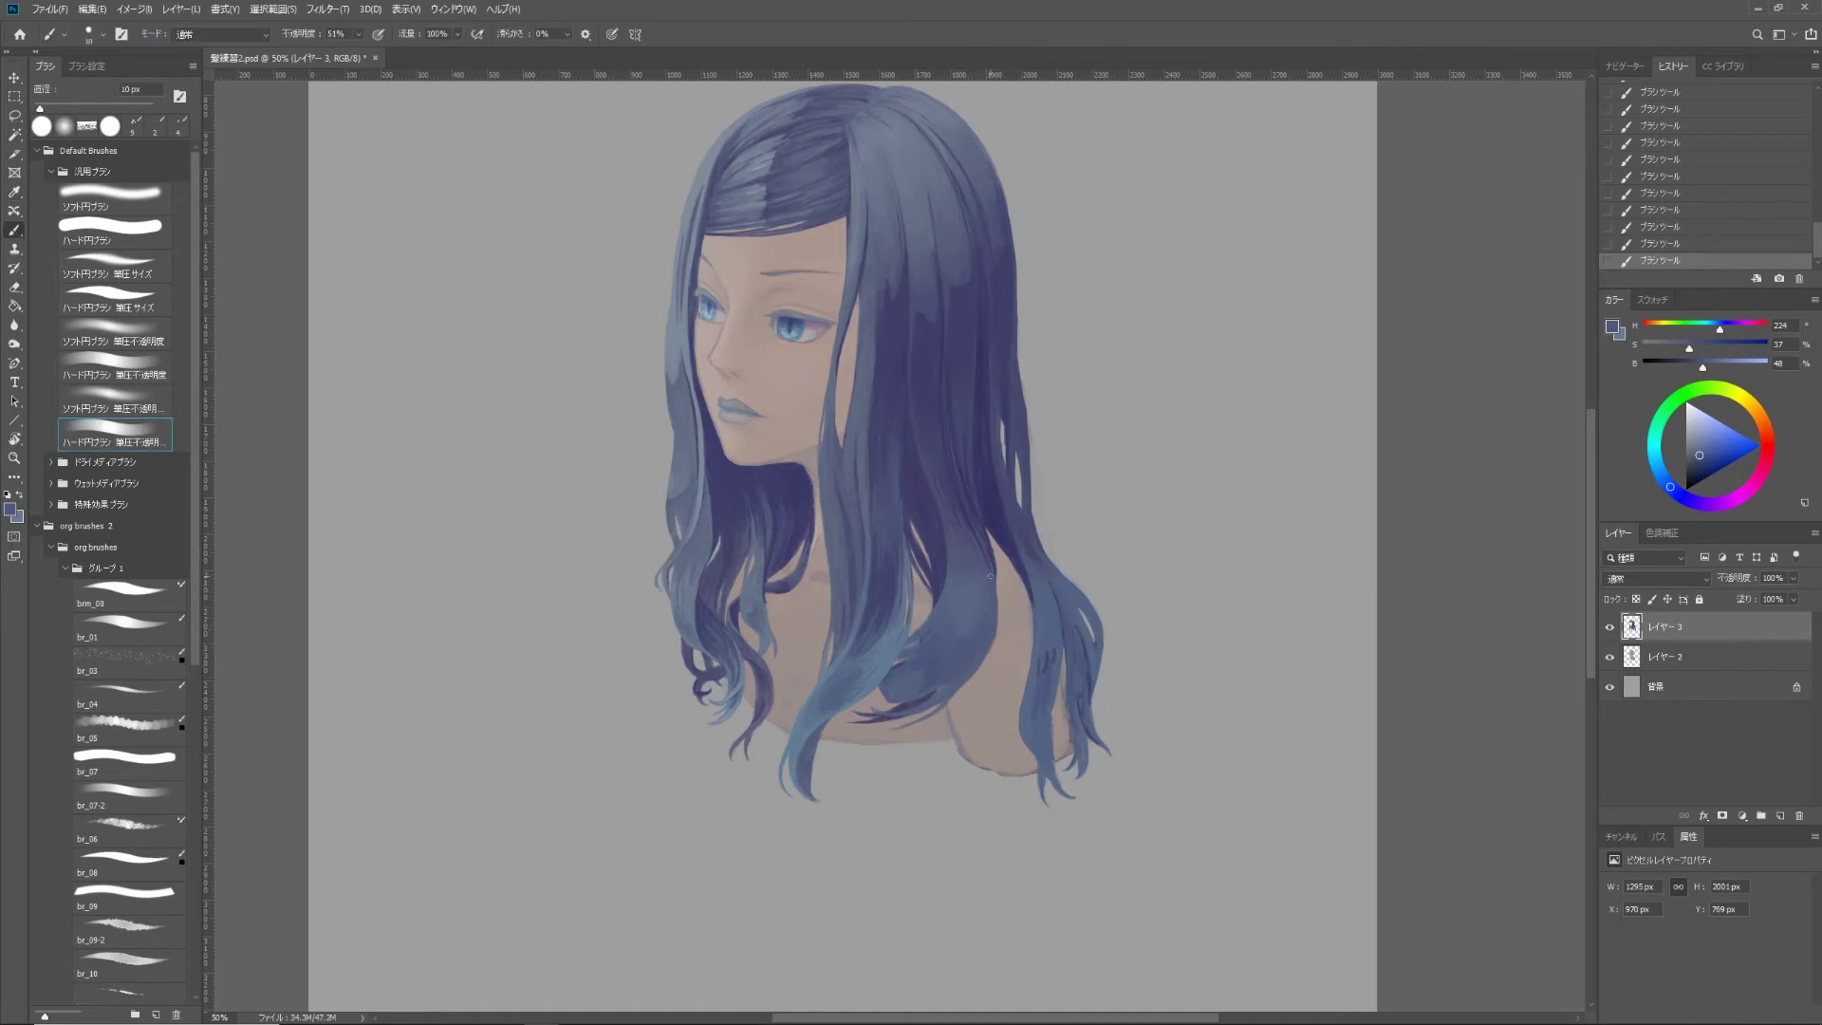
key(e)
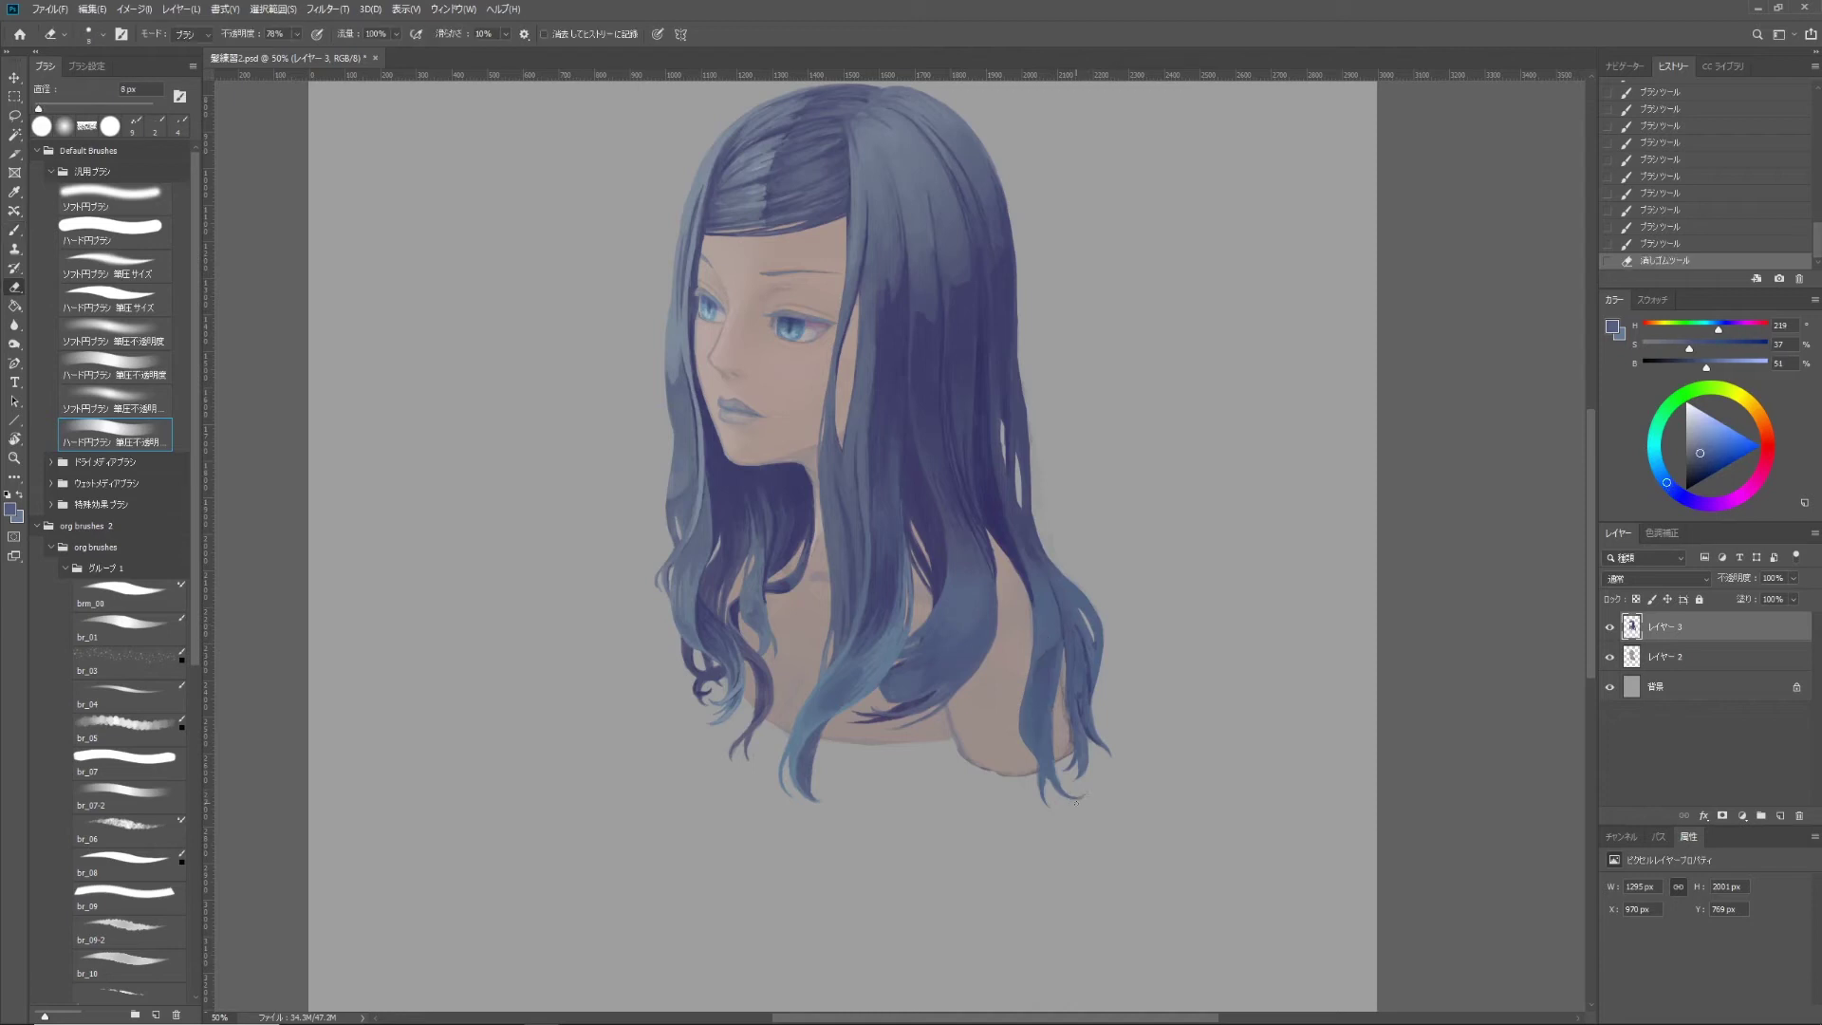
mouse_move(1042, 773)
mouse_down()
mouse_move(1049, 787)
mouse_move(1065, 707)
mouse_move(1073, 731)
mouse_move(1085, 699)
mouse_move(1091, 735)
mouse_up()
key(bracketleft)
key(ctrl+alt+z)
key(ctrl+alt+z)
key(ctrl+alt+z)
key(ctrl+alt+z)
key(ctrl+alt+z)
key(ctrl+alt+z)
Sample darker hair tones and paint a darker strand into the upper hair
key(b)
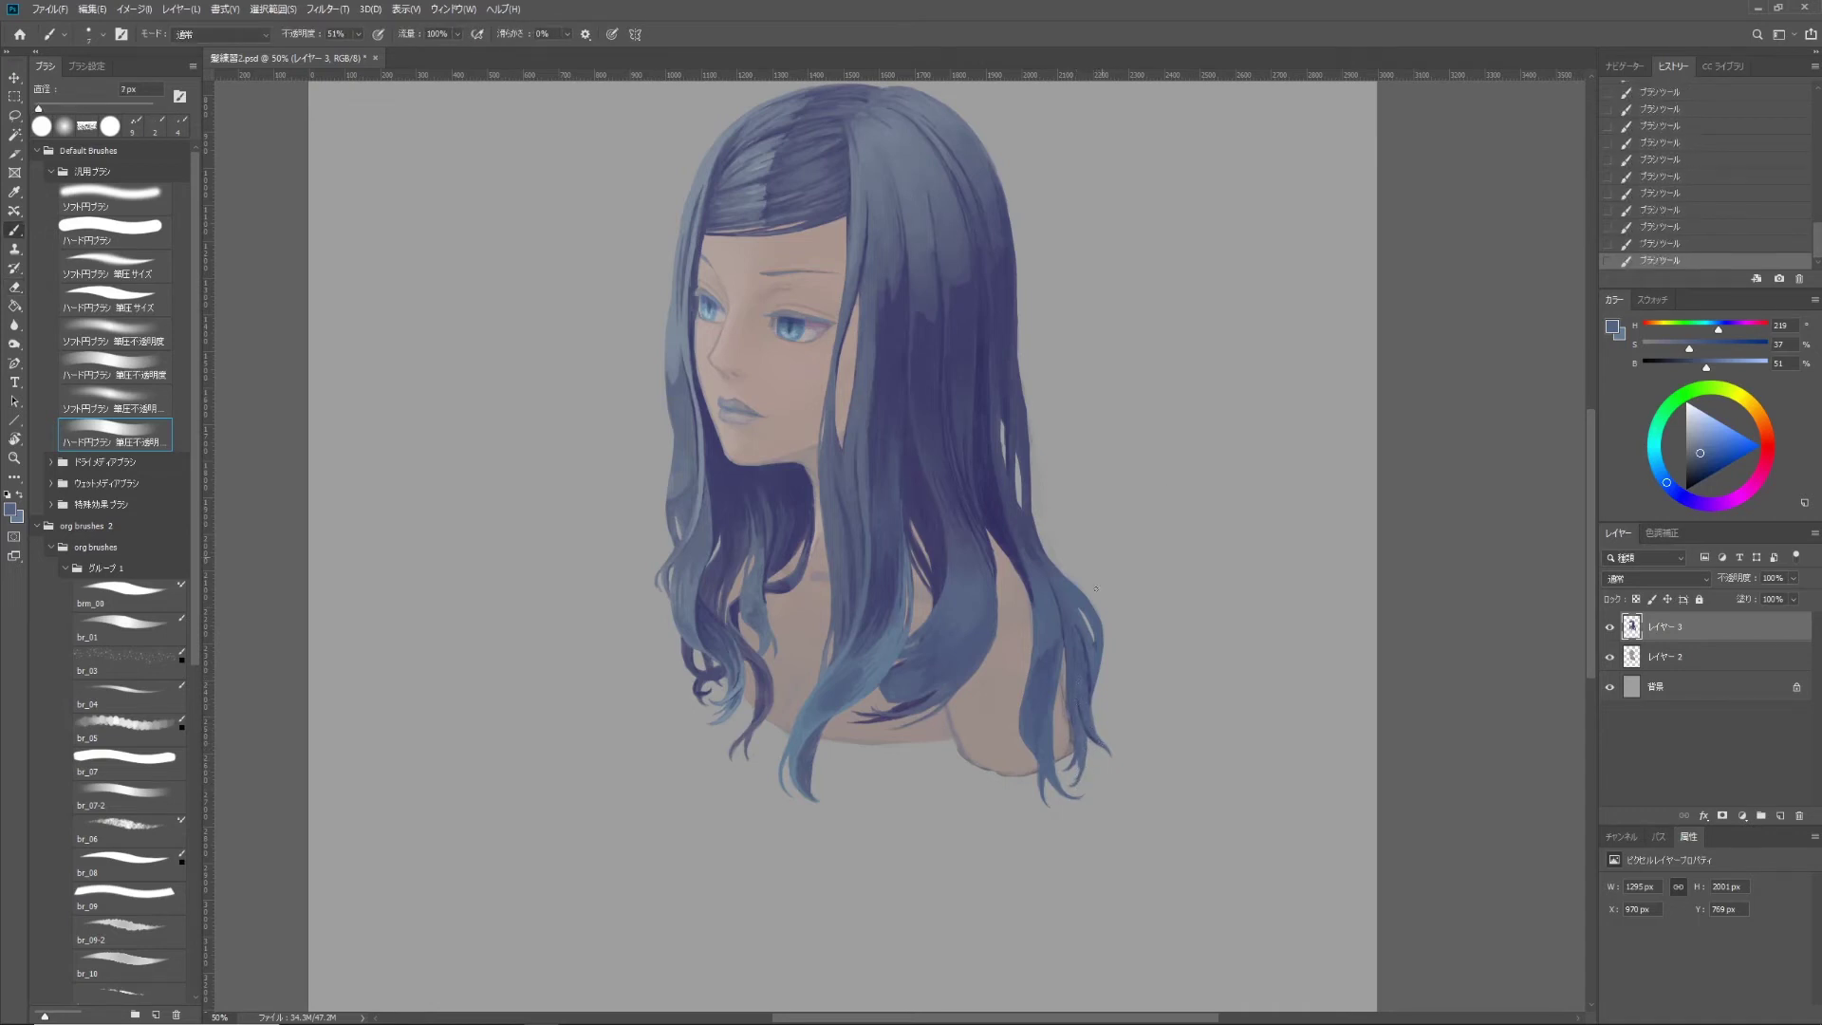
alt+click(1095, 589)
key(bracketright)
alt+click(1048, 564)
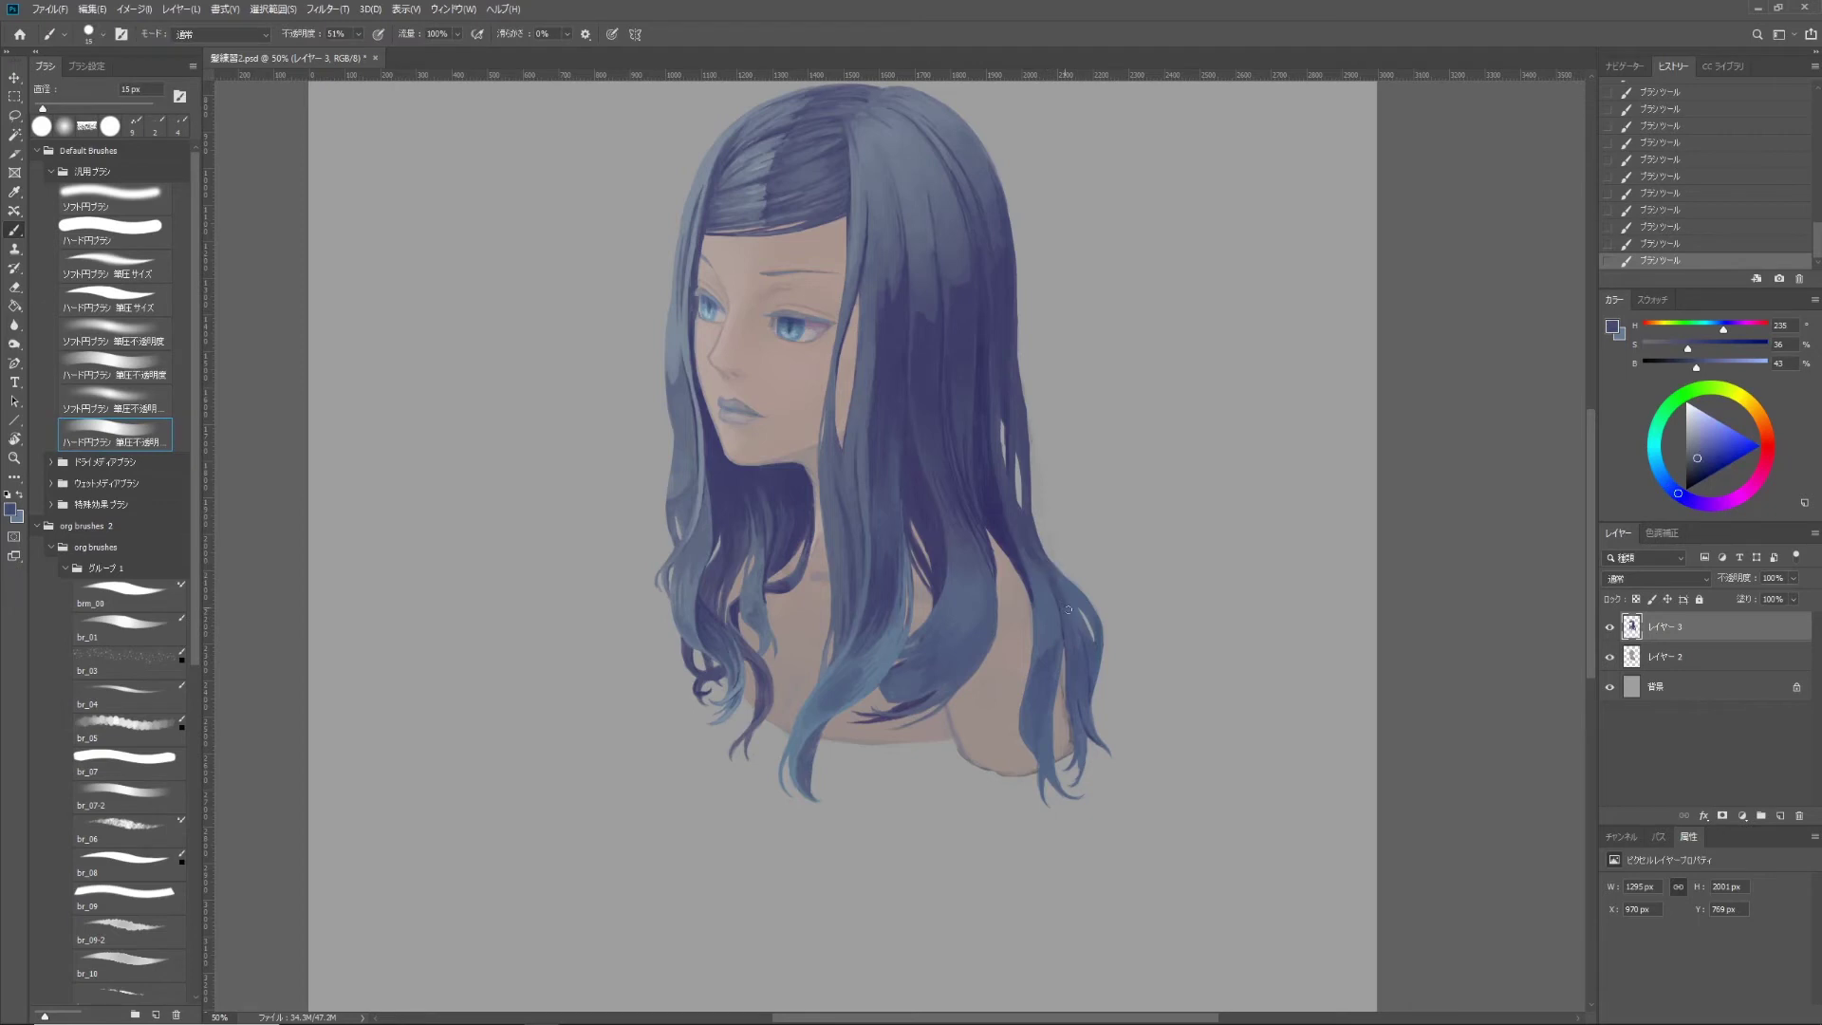
key(bracketleft)
key(bracketleft)
key(i)
key(ctrl+z)
key(ctrl+z)
key(ctrl+z)
click(816, 510)
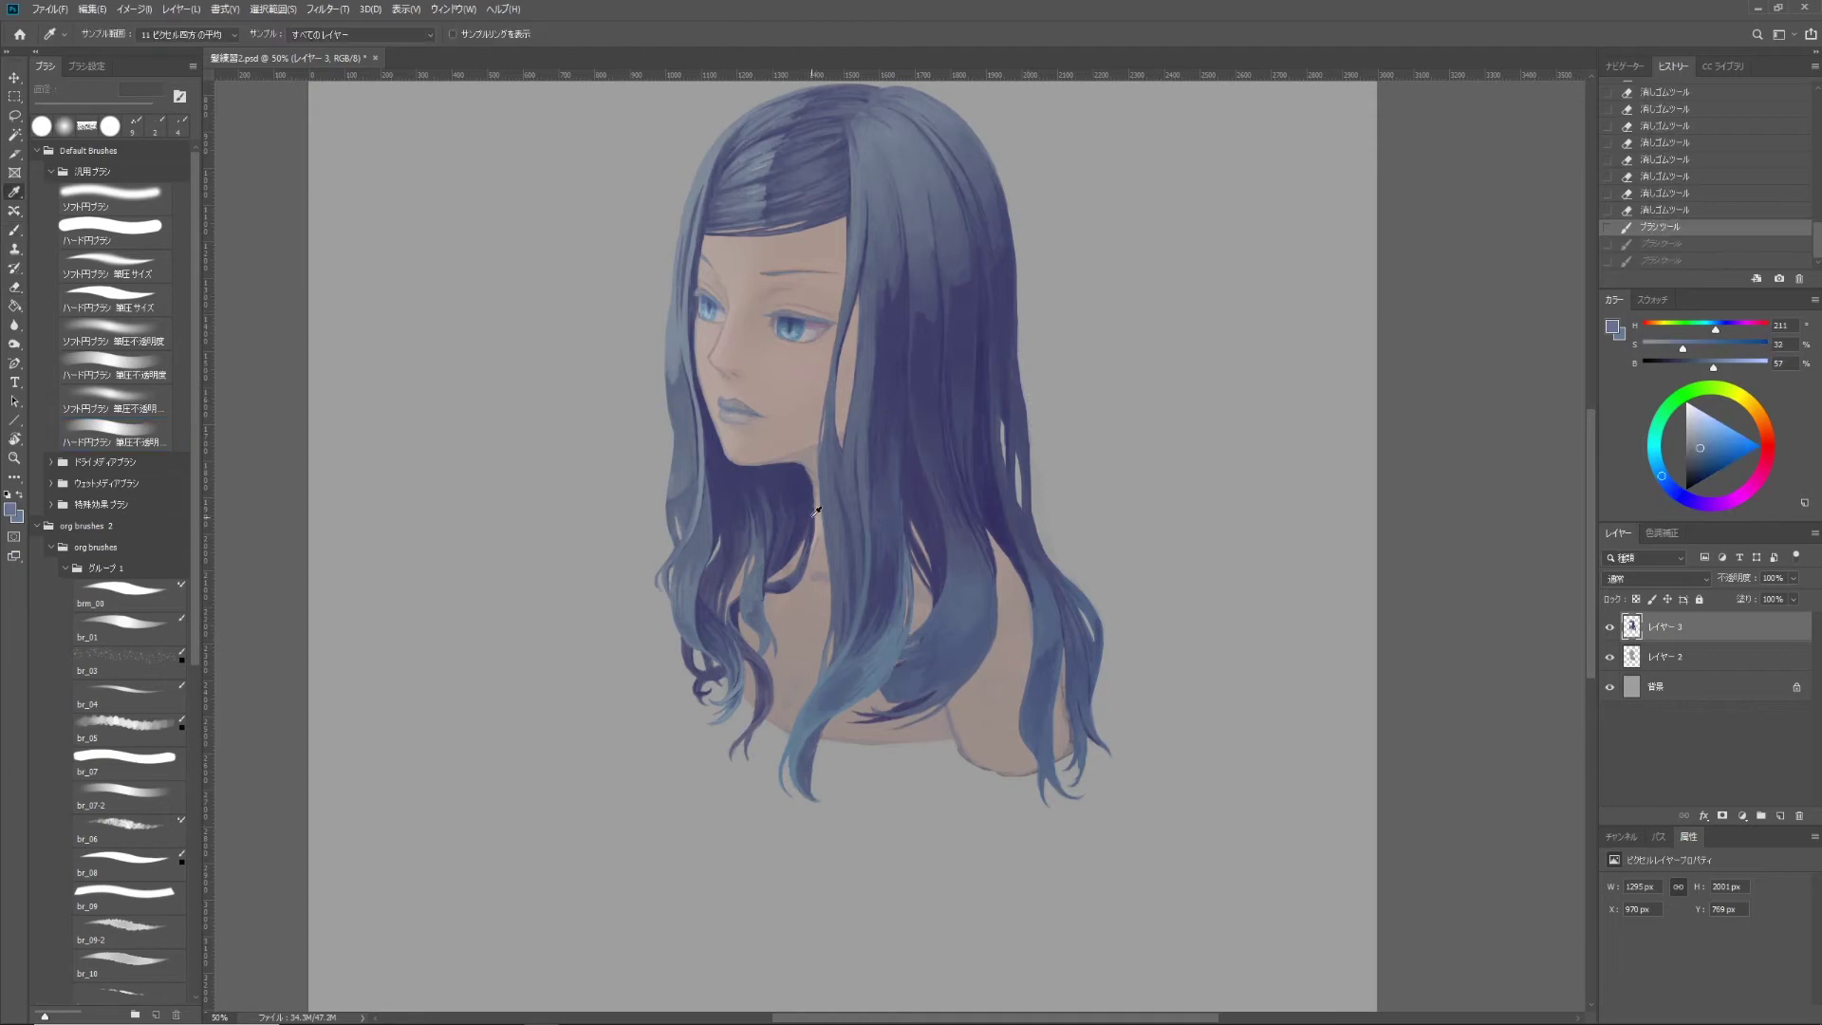
key(b)
drag(764, 337, 761, 340)
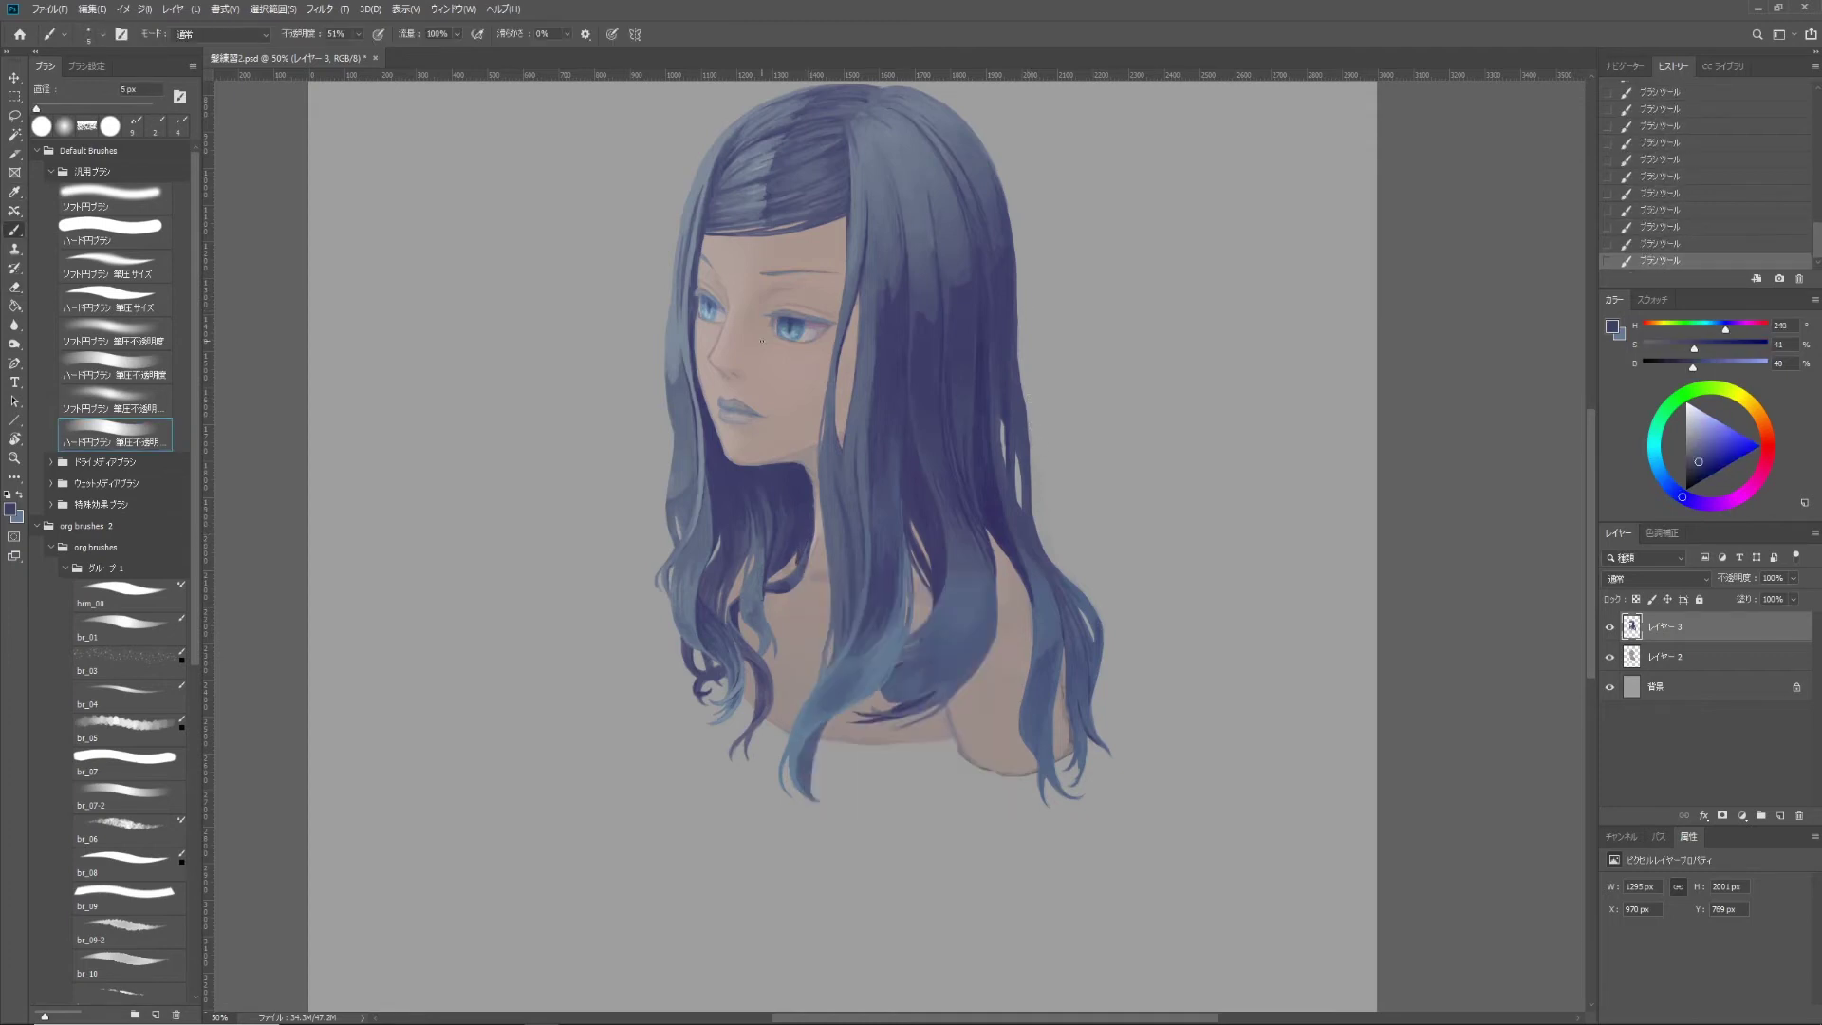
key(bracketleft)
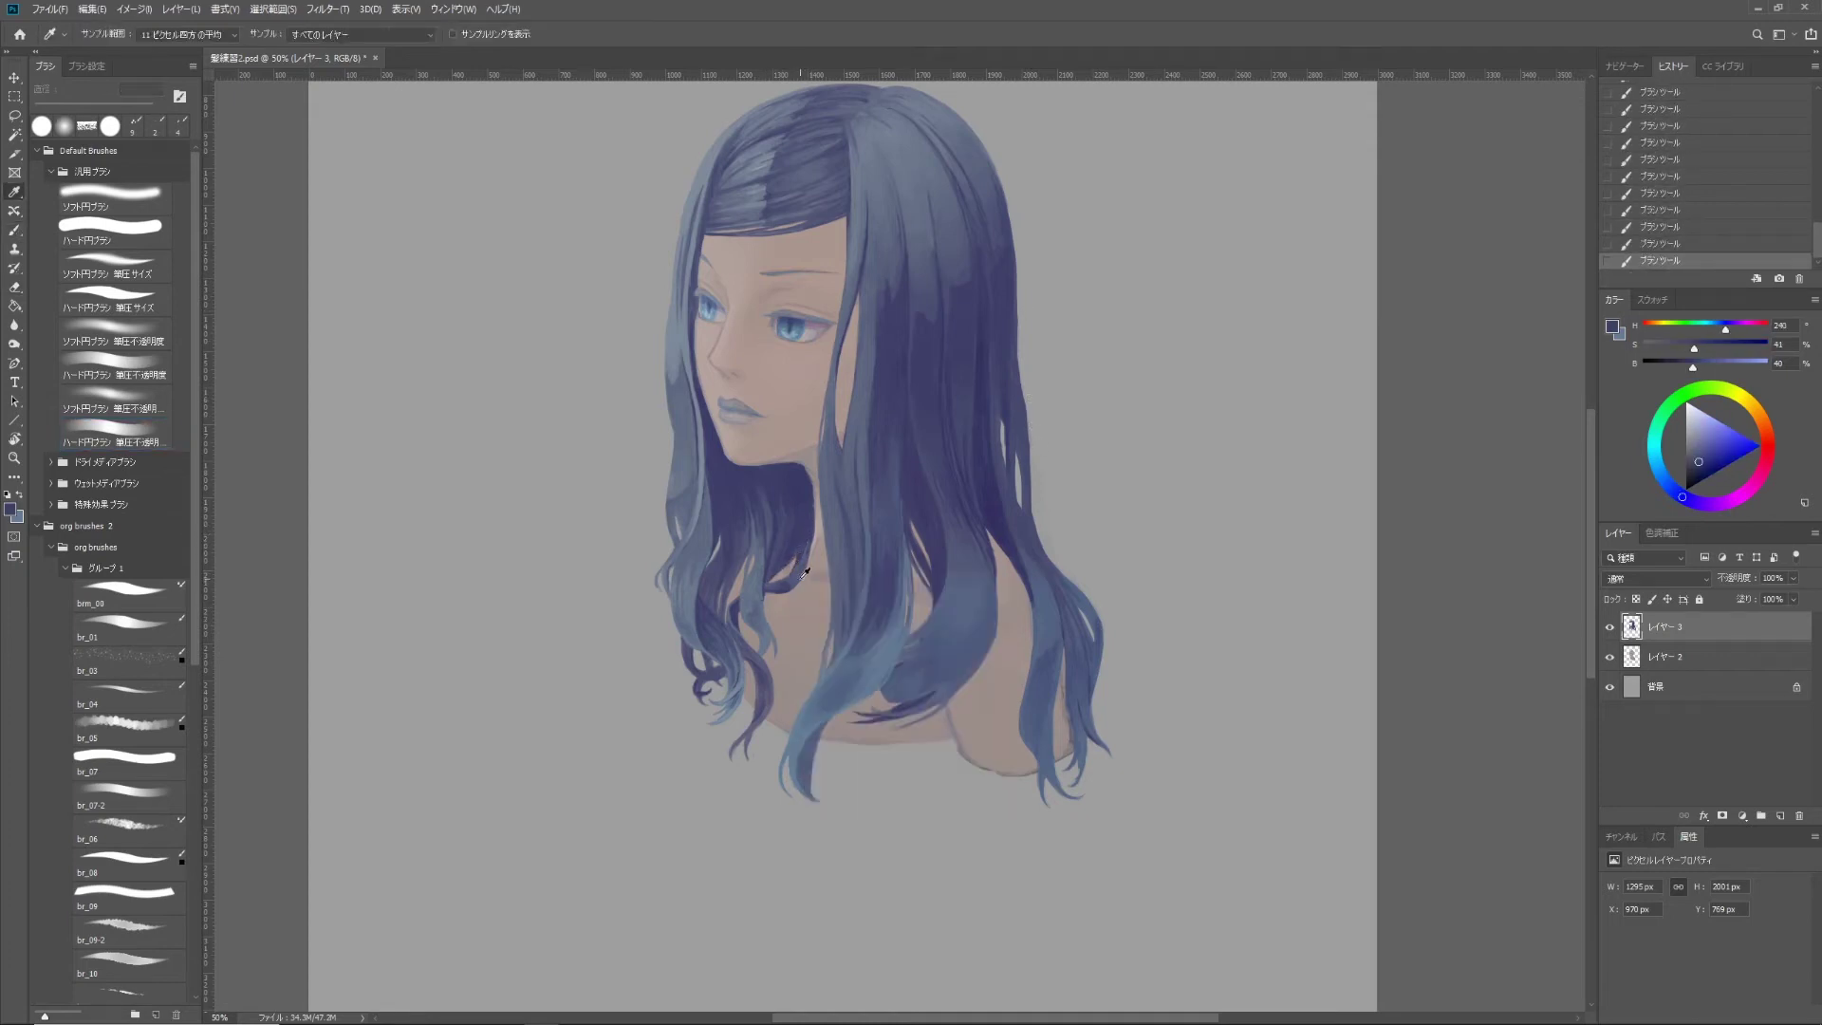
alt+click(792, 571)
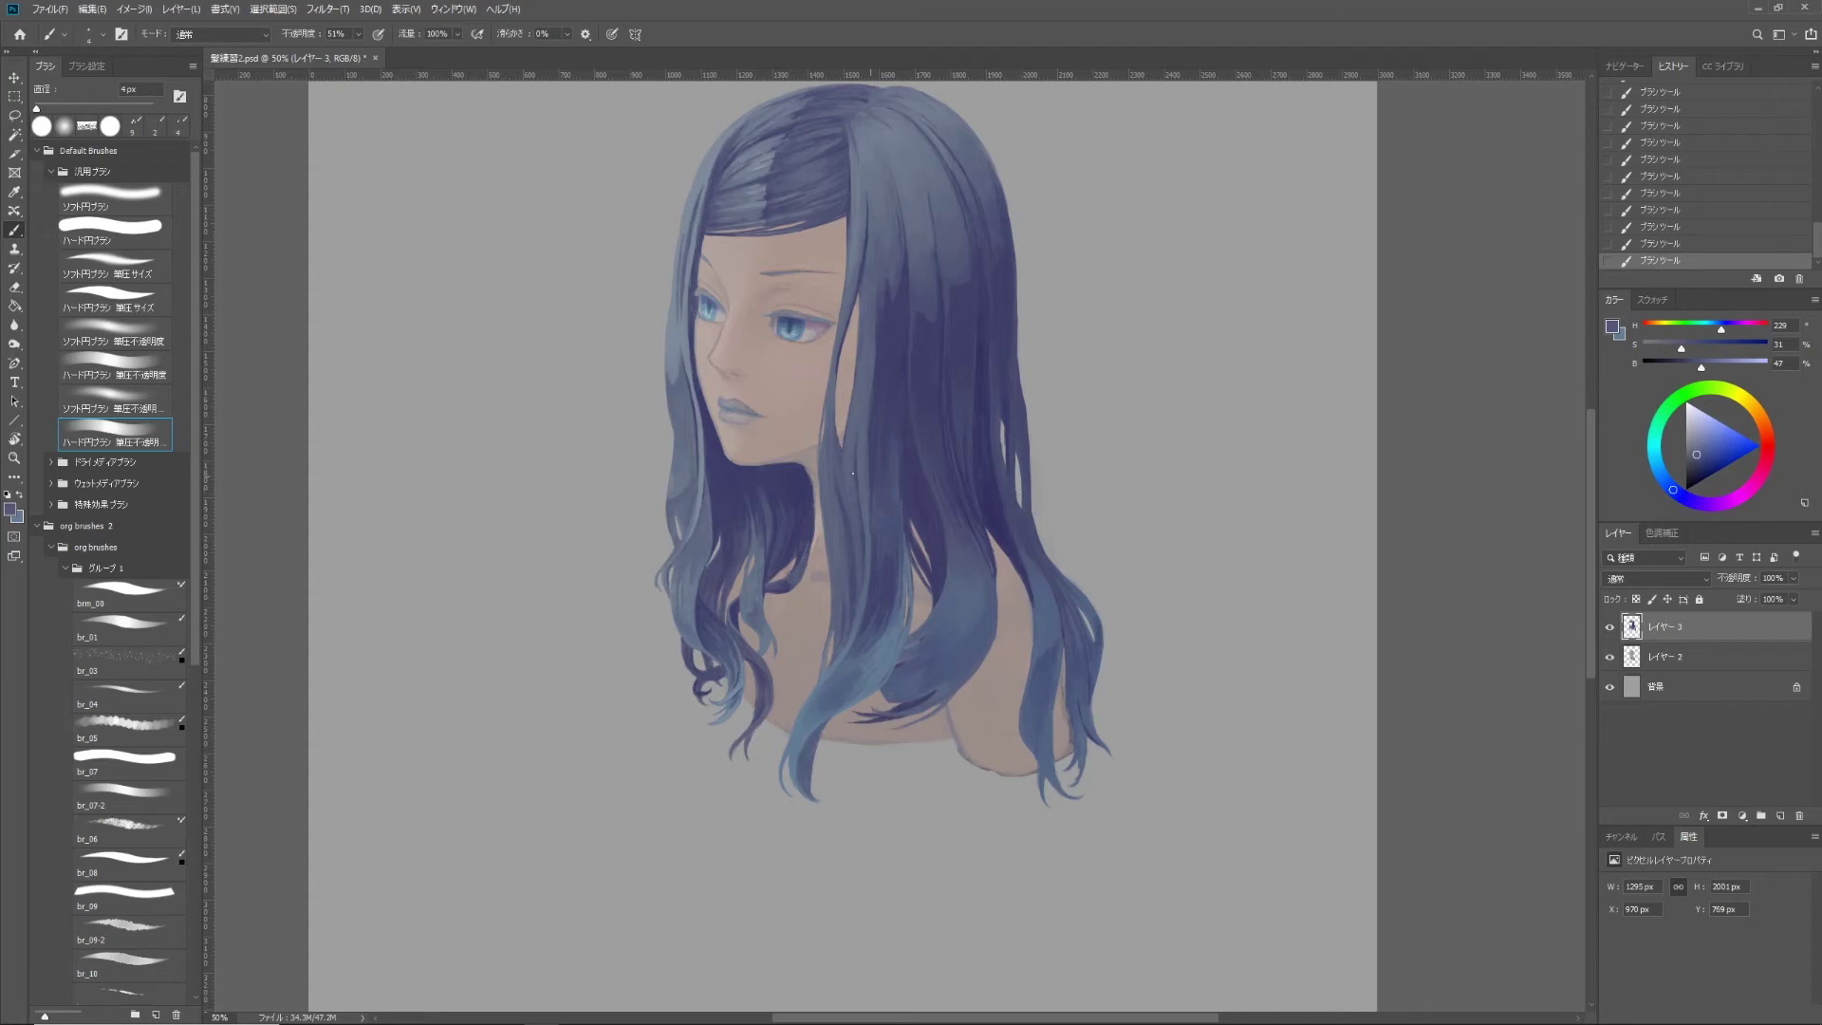
alt+click(769, 484)
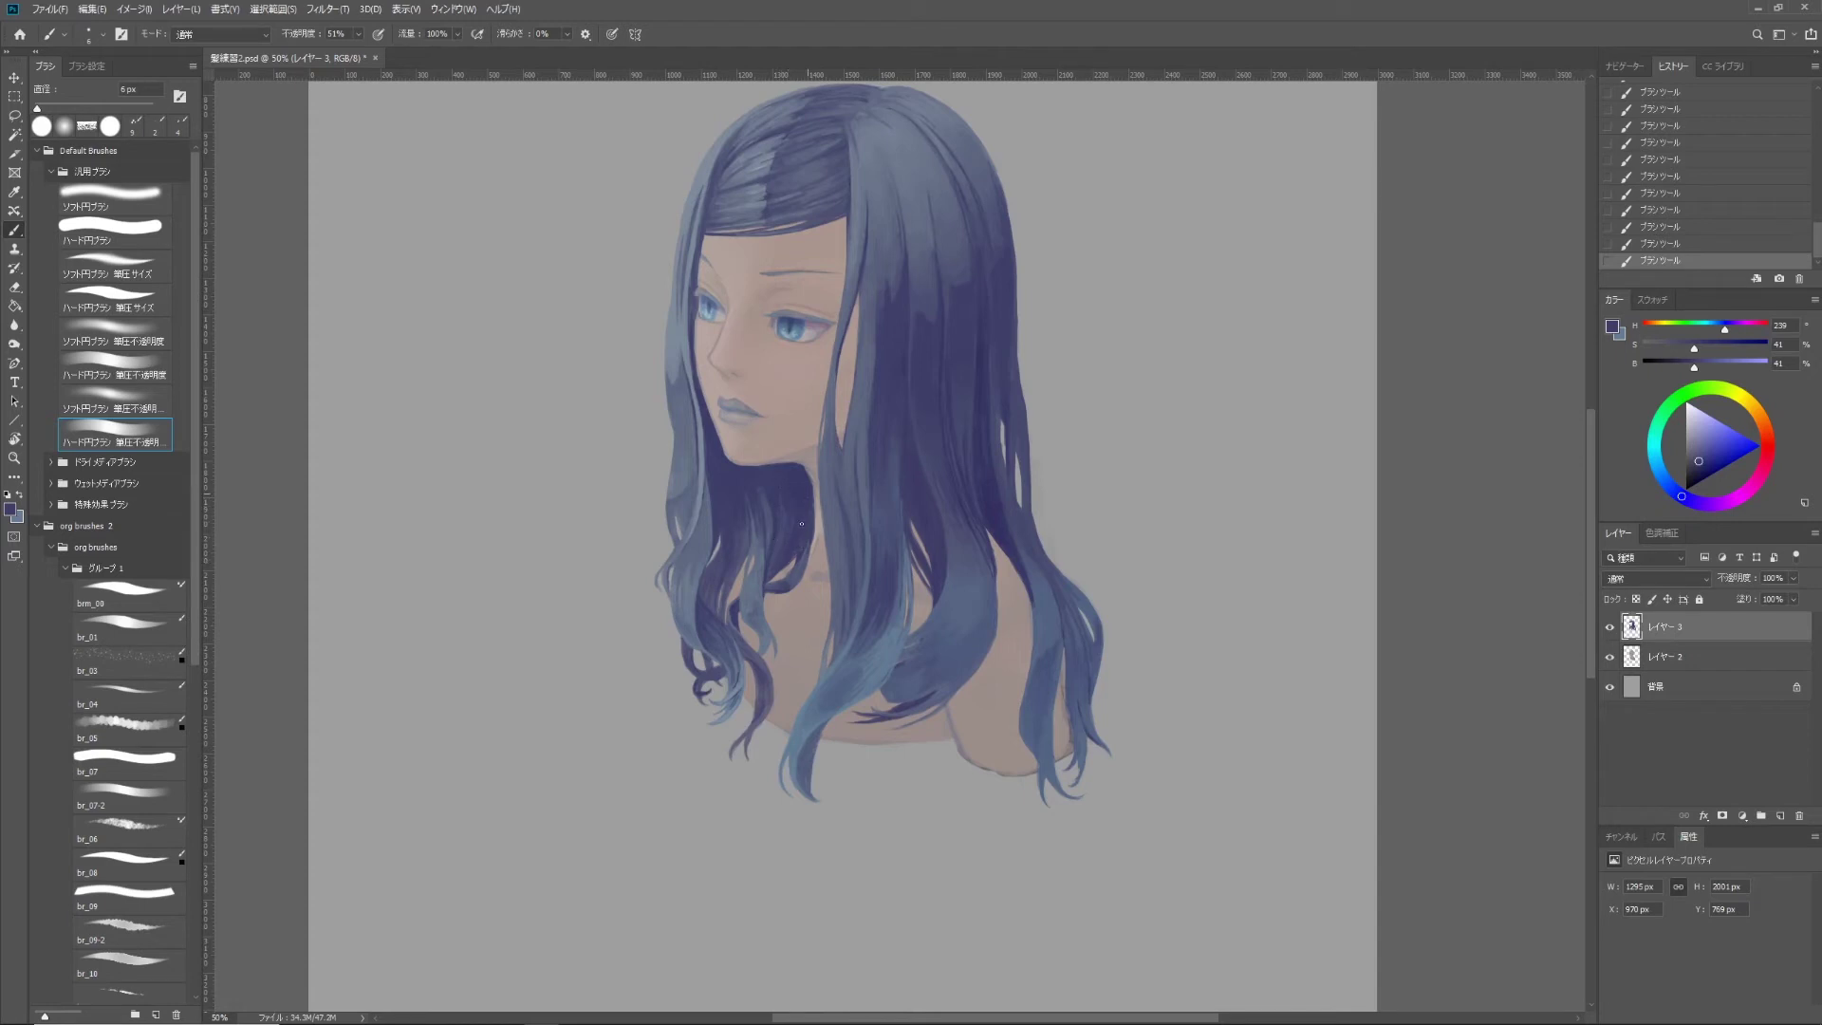
Centre the head and sample muted, light and darker blues from the hair
drag(801, 486, 853, 671)
alt+click(915, 282)
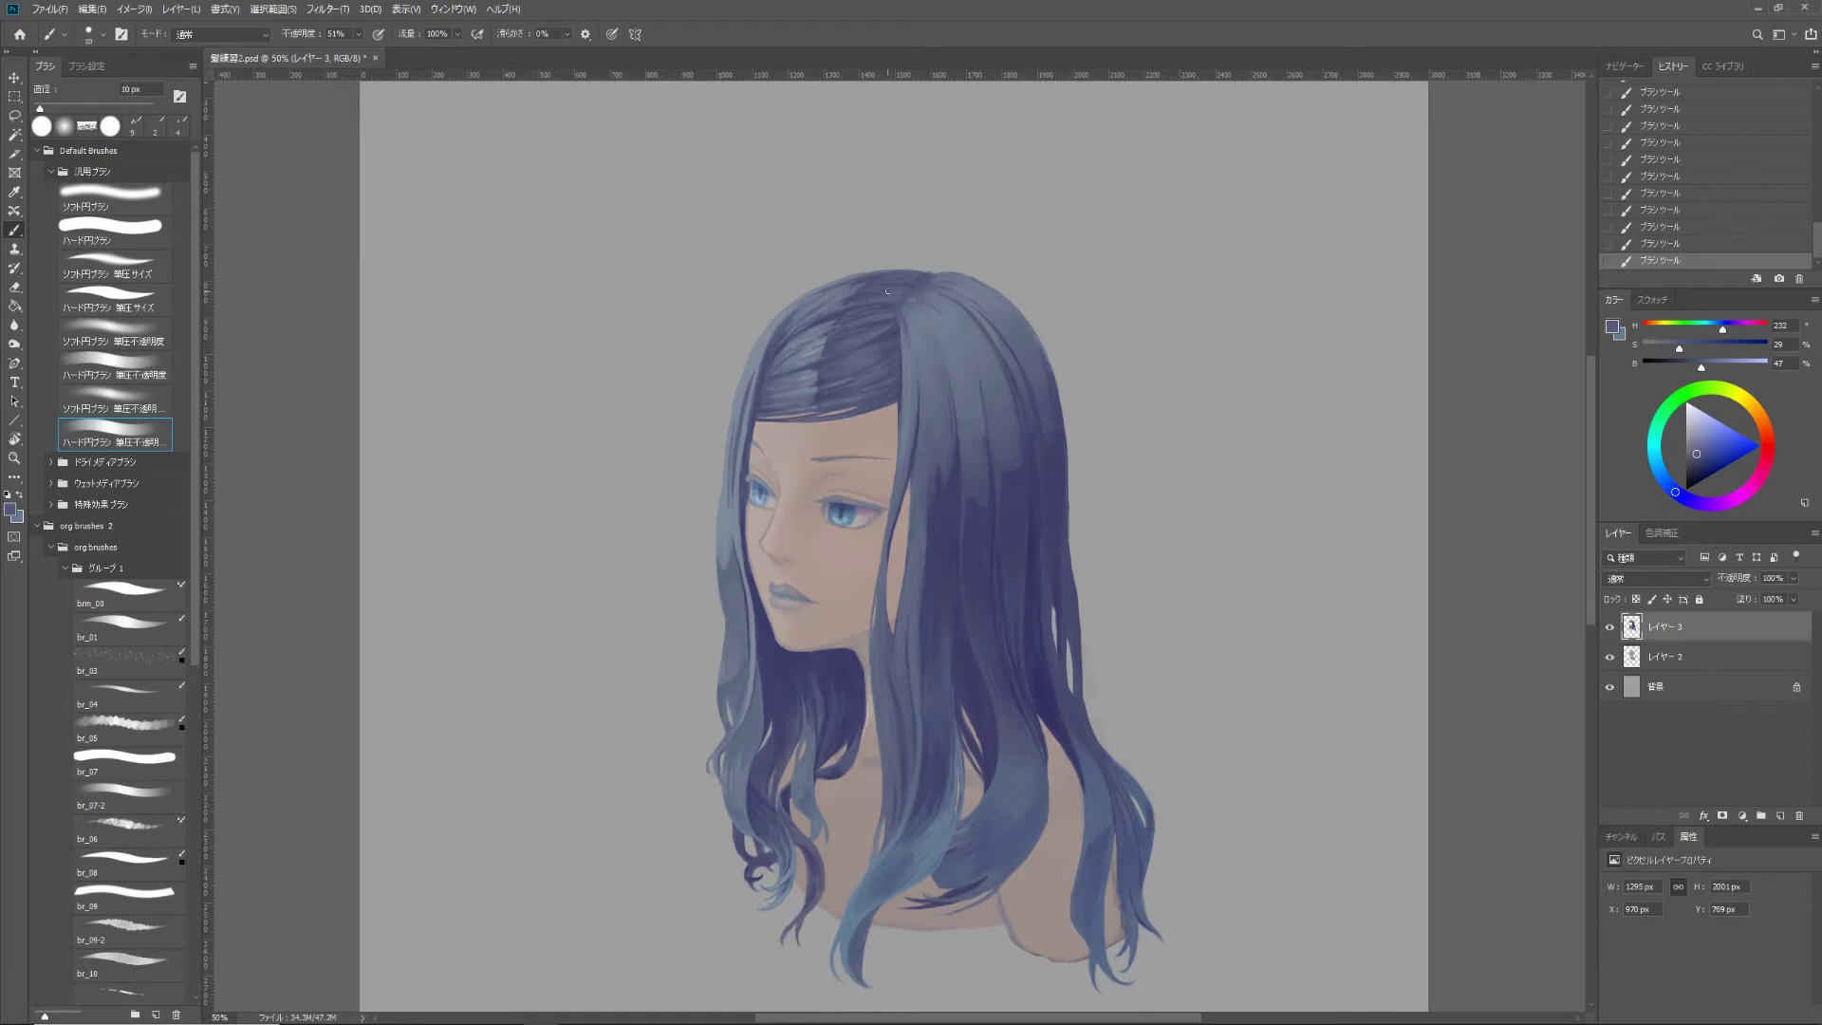
alt+click(840, 285)
key(bracketleft)
key(bracketleft)
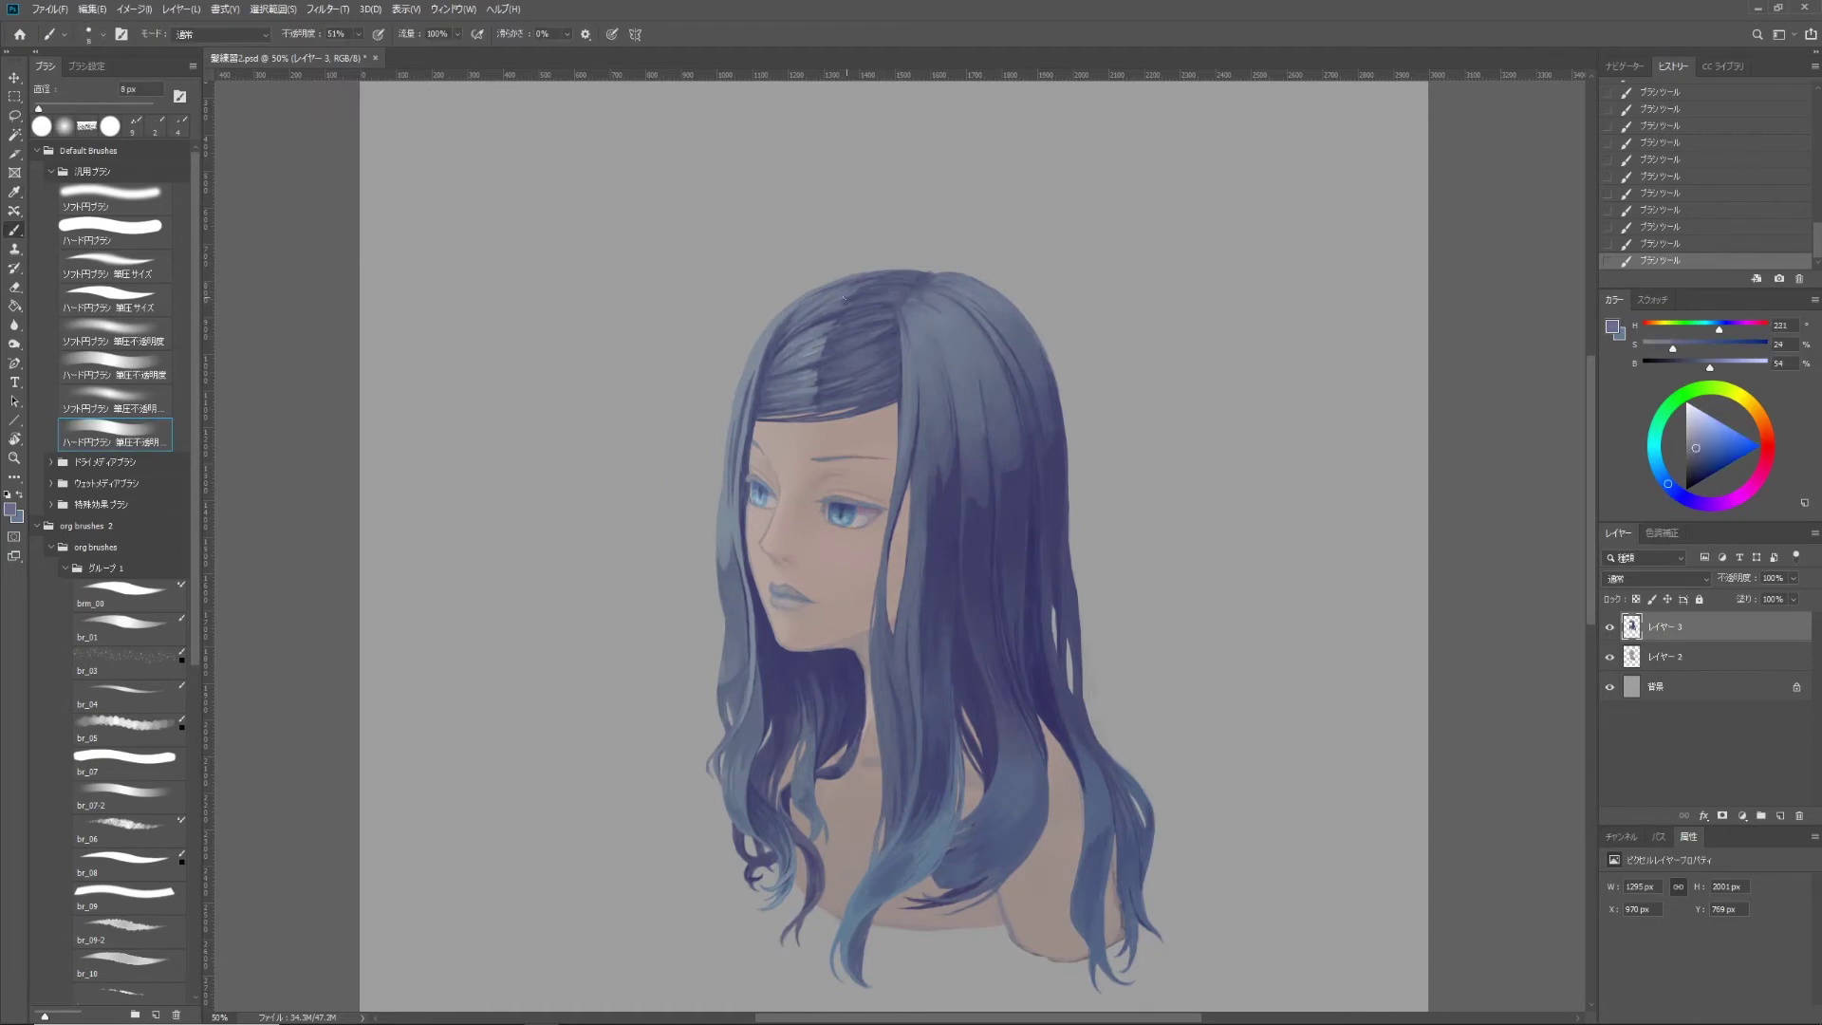
alt+click(827, 345)
key(bracketleft)
key(bracketleft)
alt+click(817, 391)
key(bracketright)
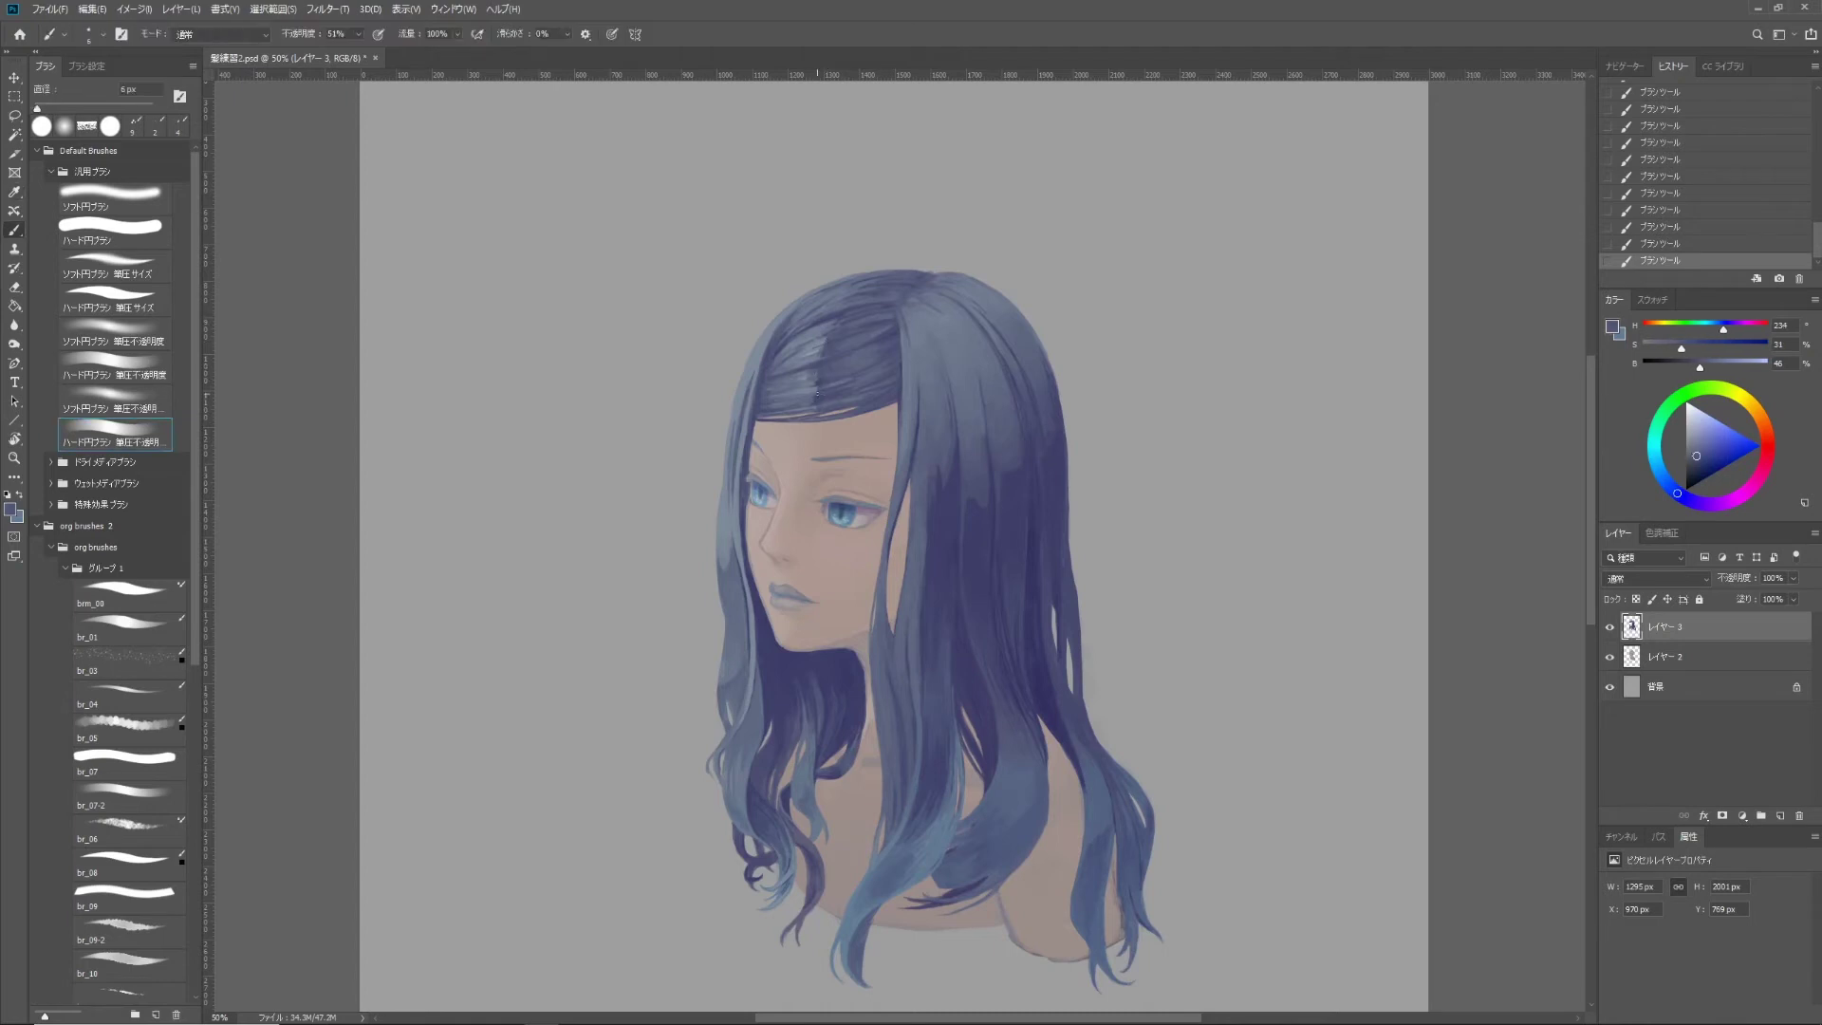
key(bracketright)
key(bracketright)
key(bracketright)
alt+click(807, 394)
key(bracketright)
Paint subtle thin strokes into the bangs using tones sampled from the bangs
alt+click(896, 361)
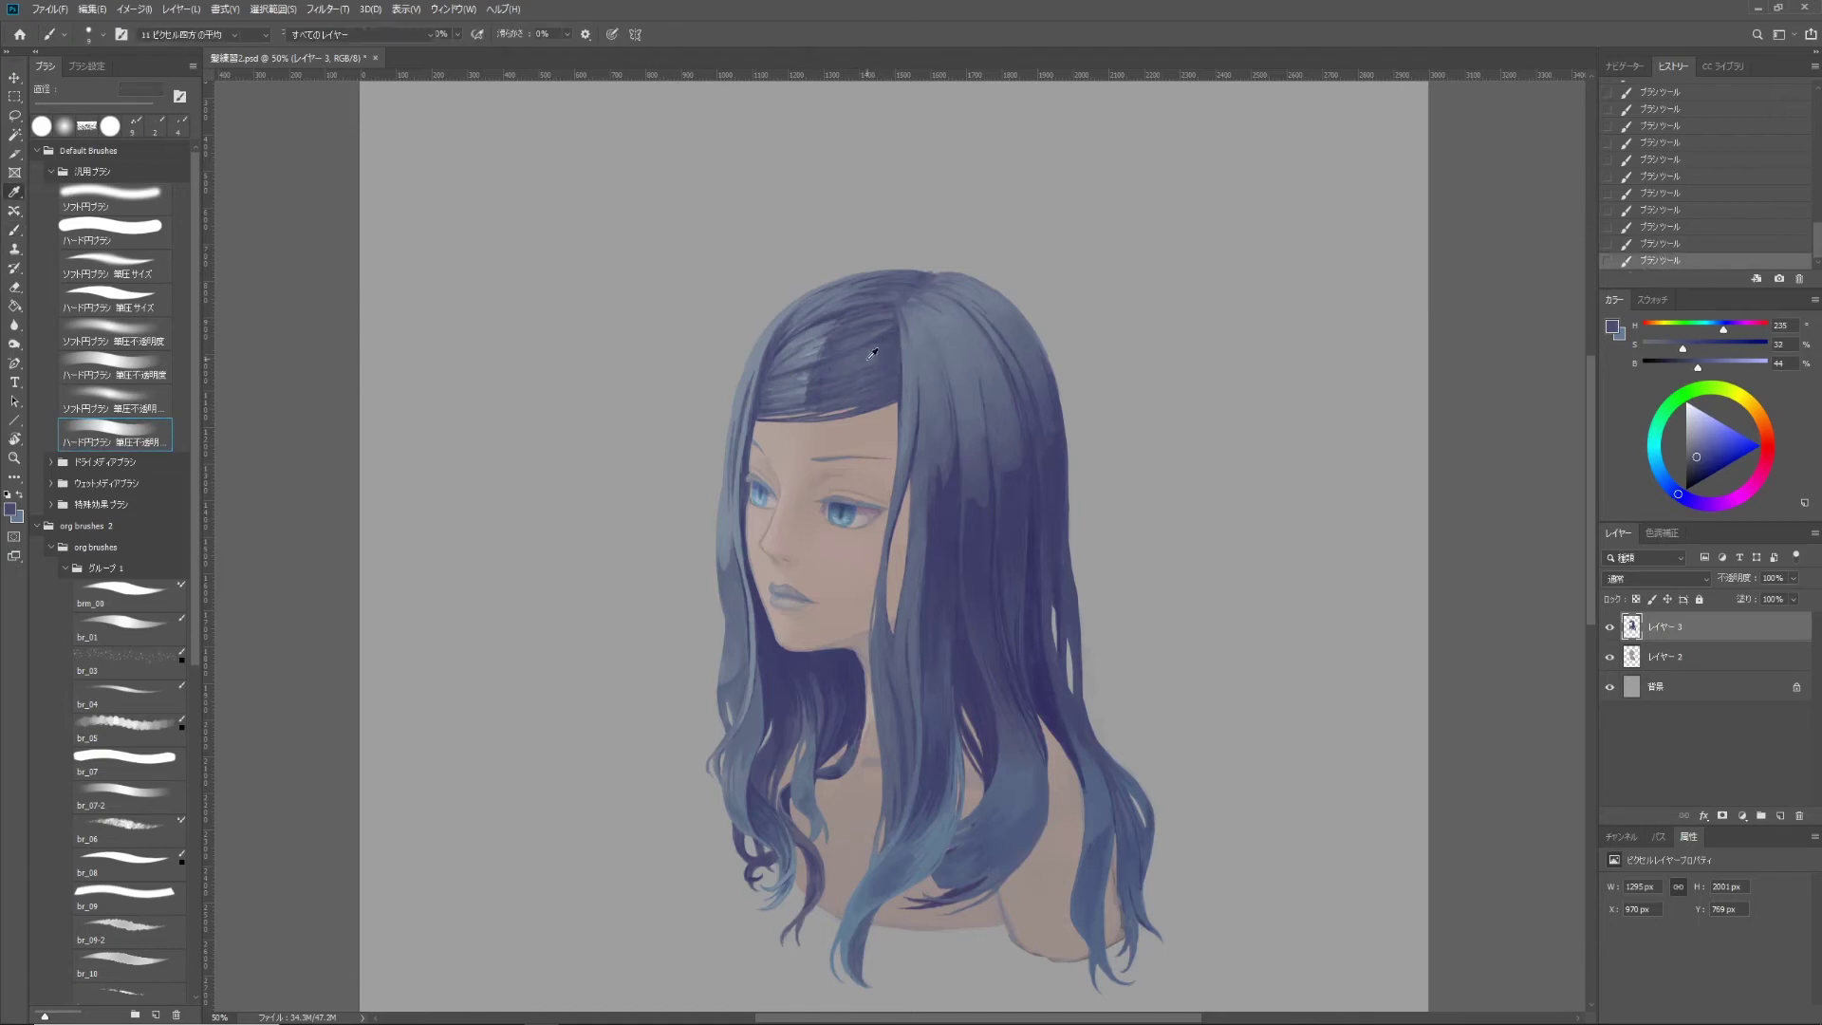
alt+click(850, 368)
alt+click(828, 339)
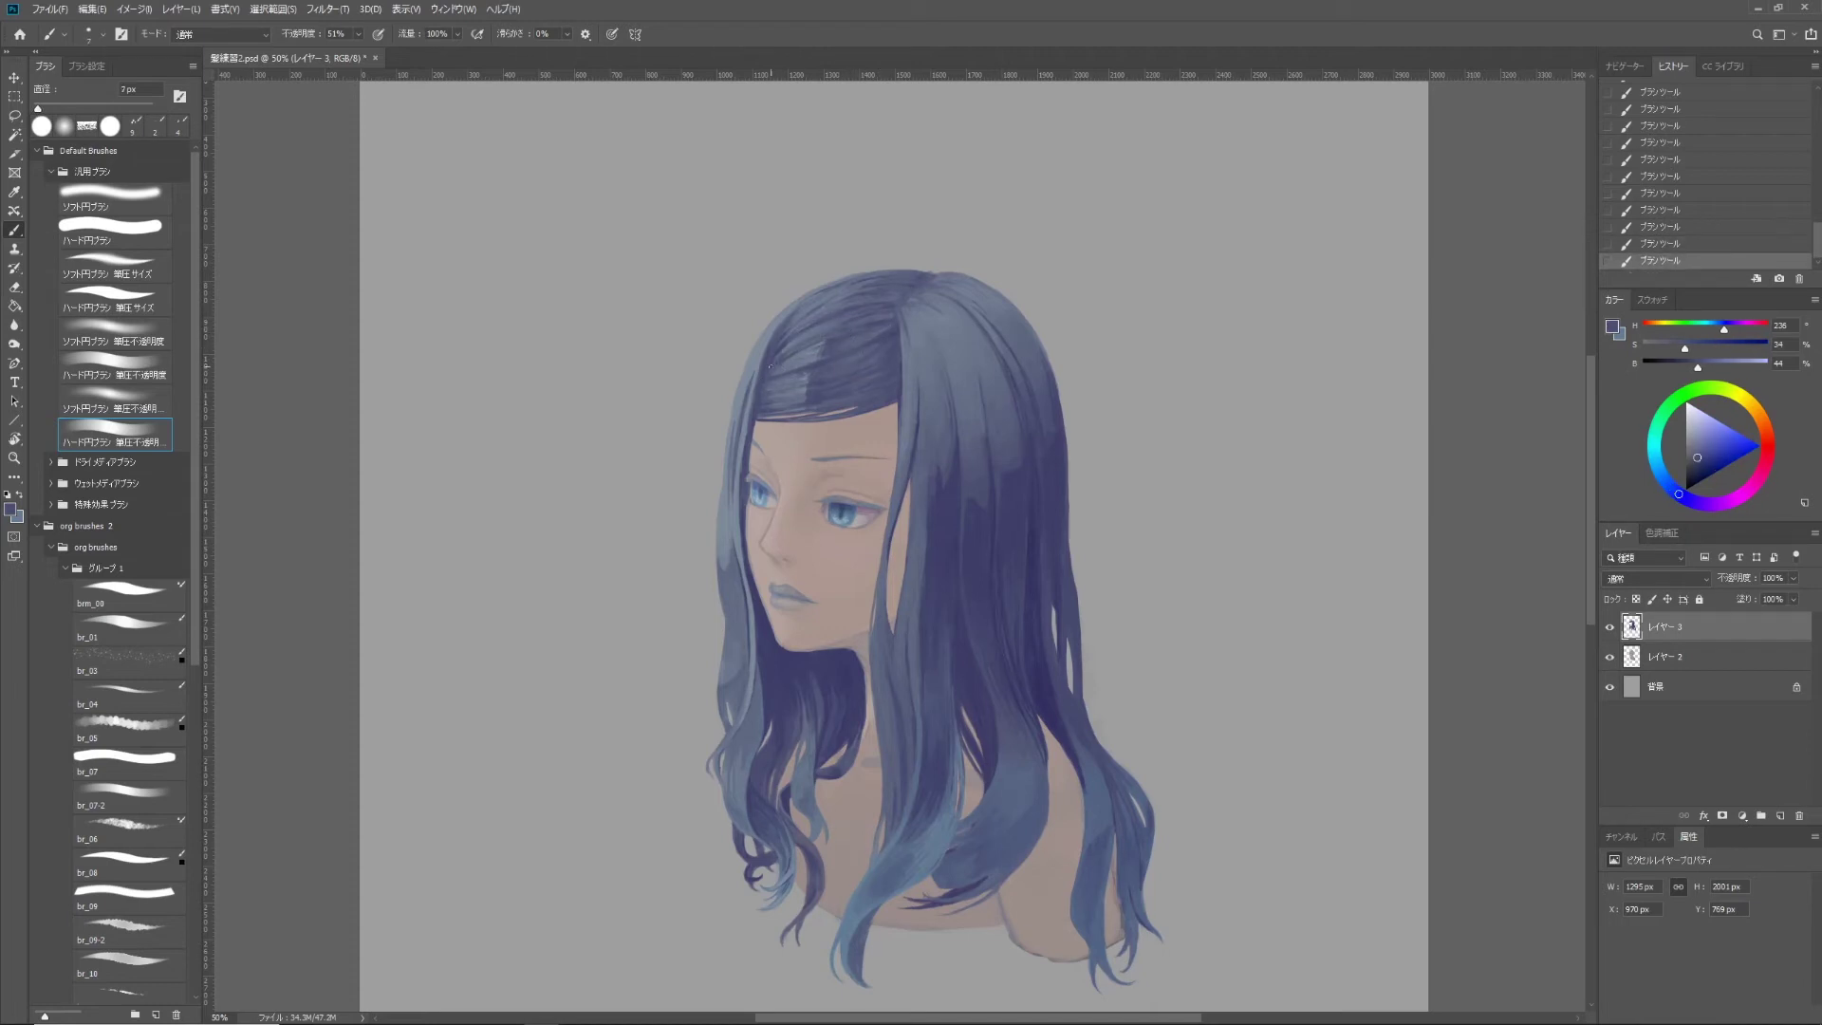
key(bracketleft)
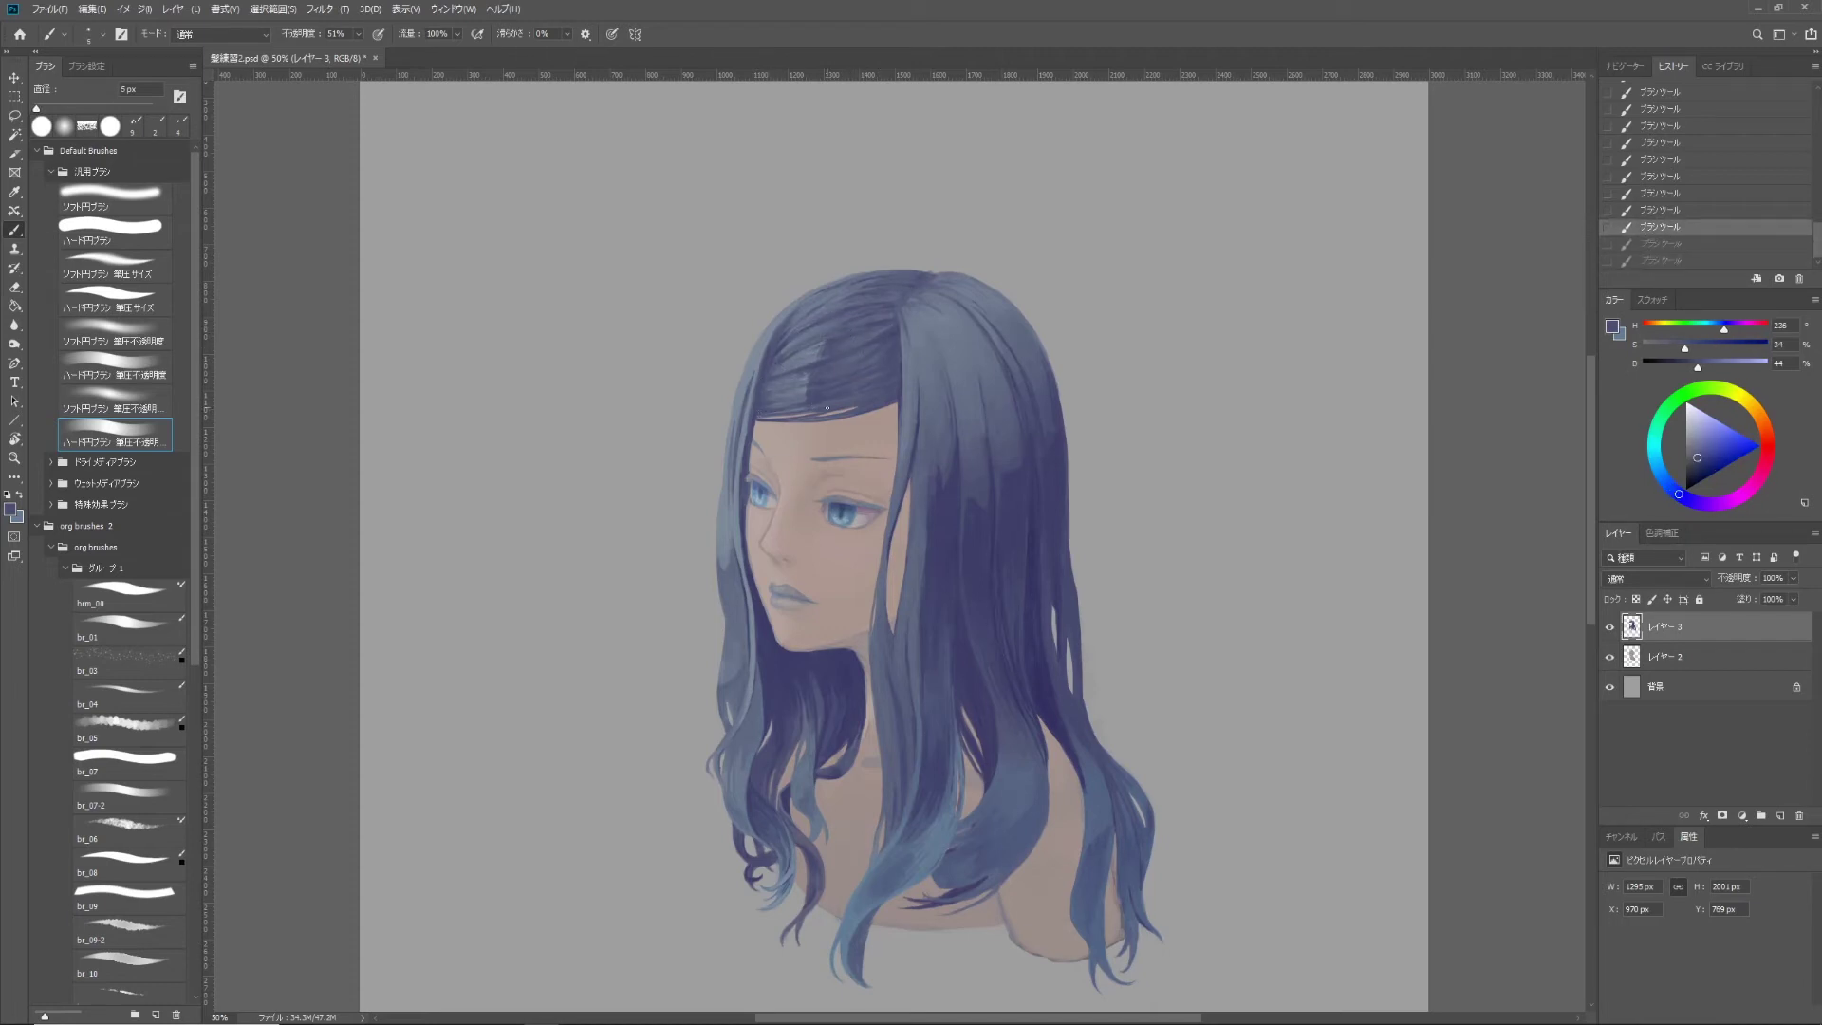
drag(760, 409, 834, 404)
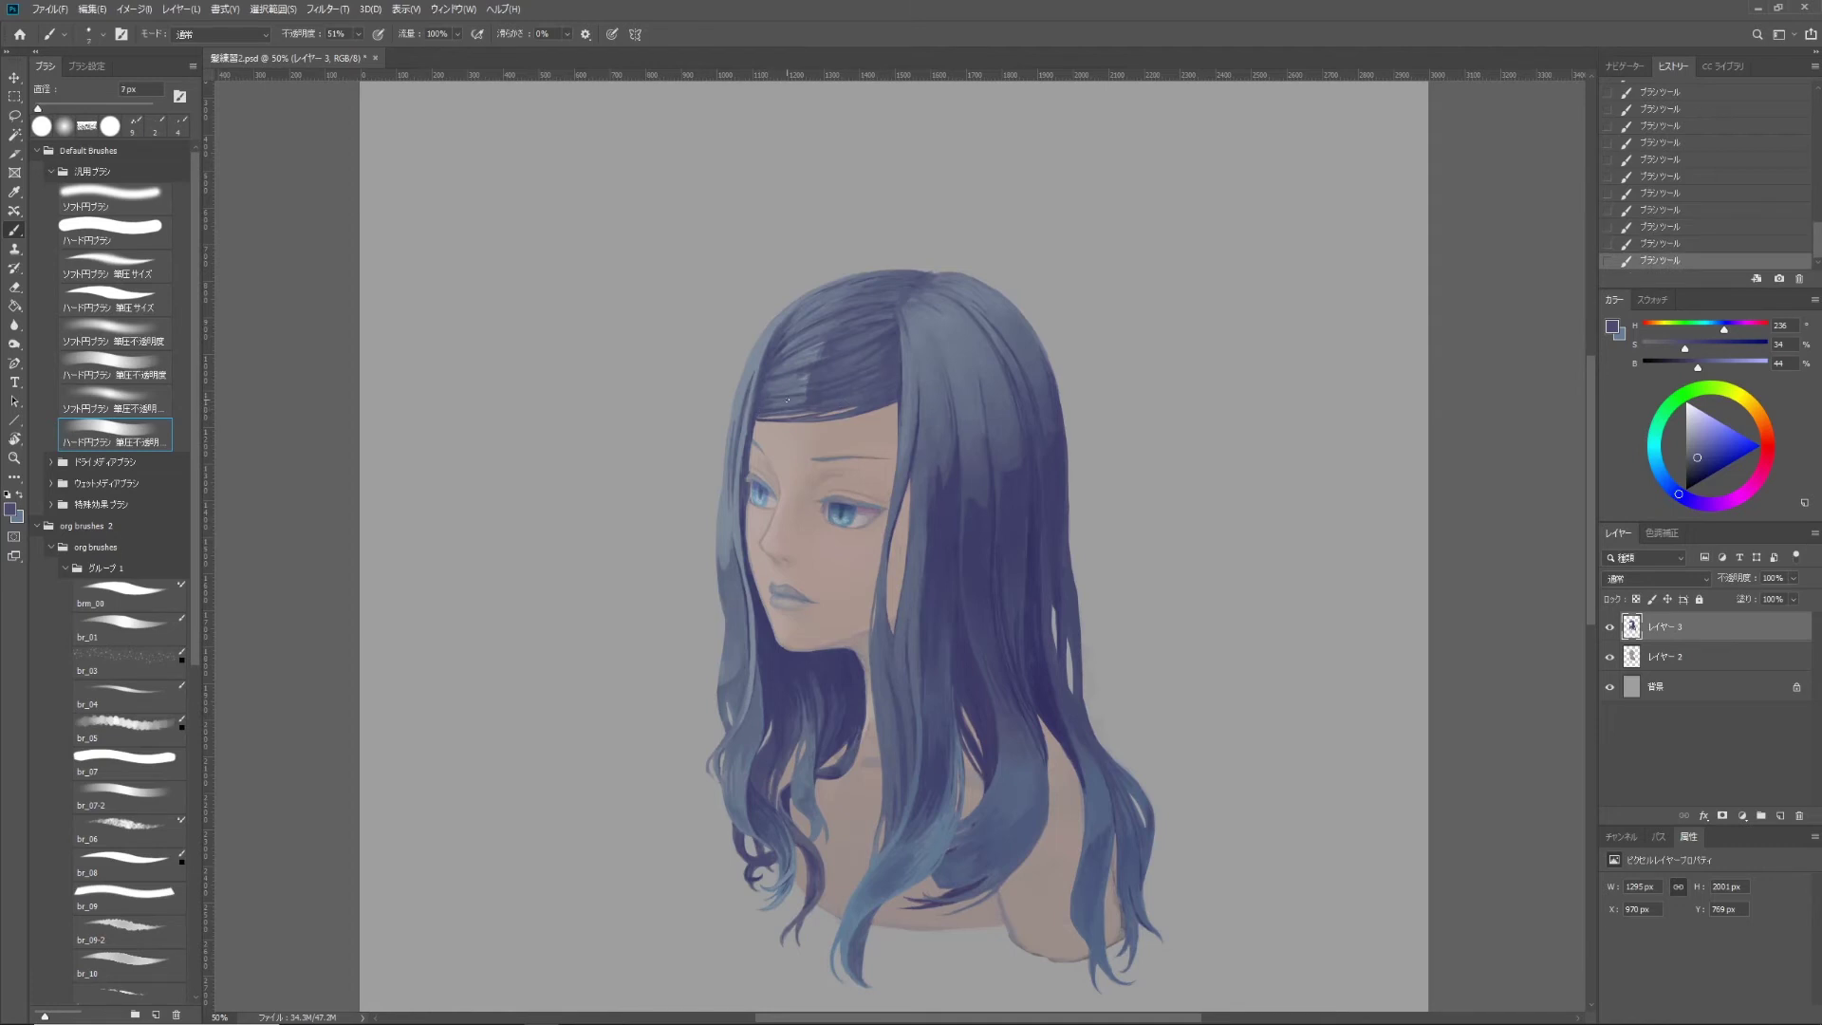
alt+click(770, 439)
key(bracketleft)
drag(771, 440, 798, 517)
alt+click(920, 418)
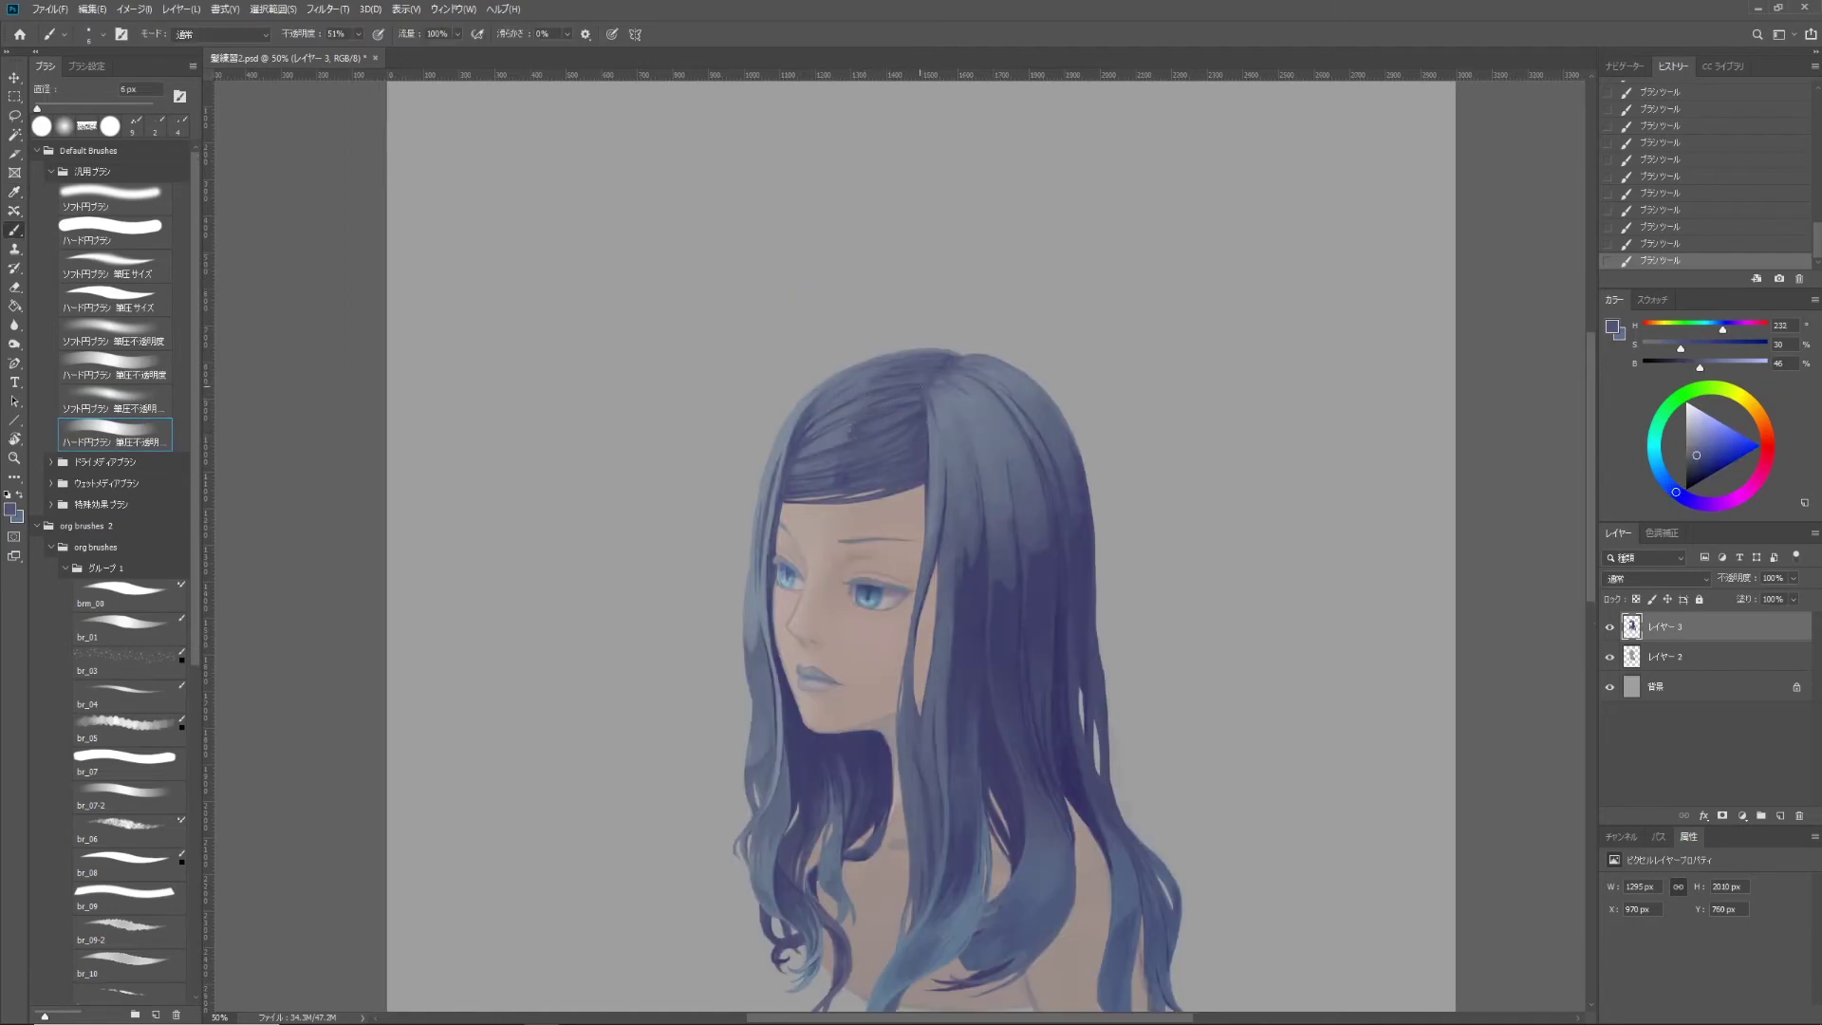
Erase a stray edge on the hair with a fine hard eraser
key(bracketright)
key(bracketright)
key(bracketright)
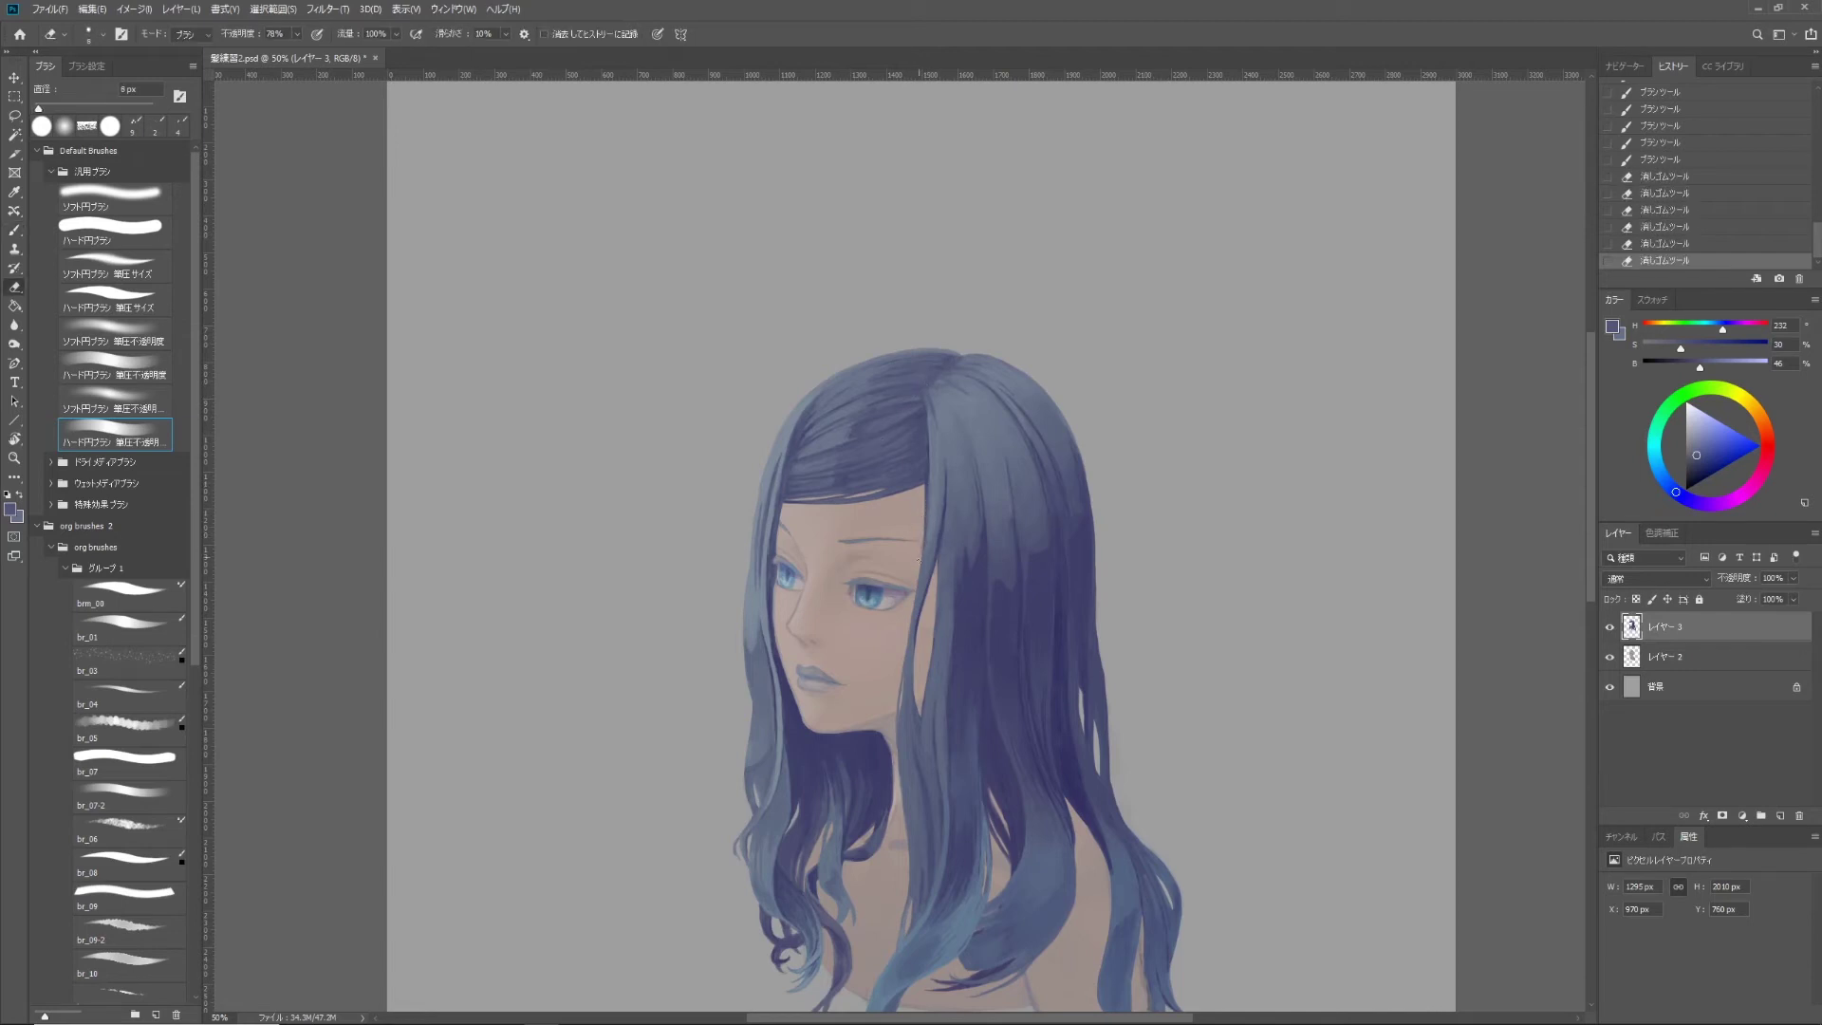
key(i)
click(927, 588)
key(b)
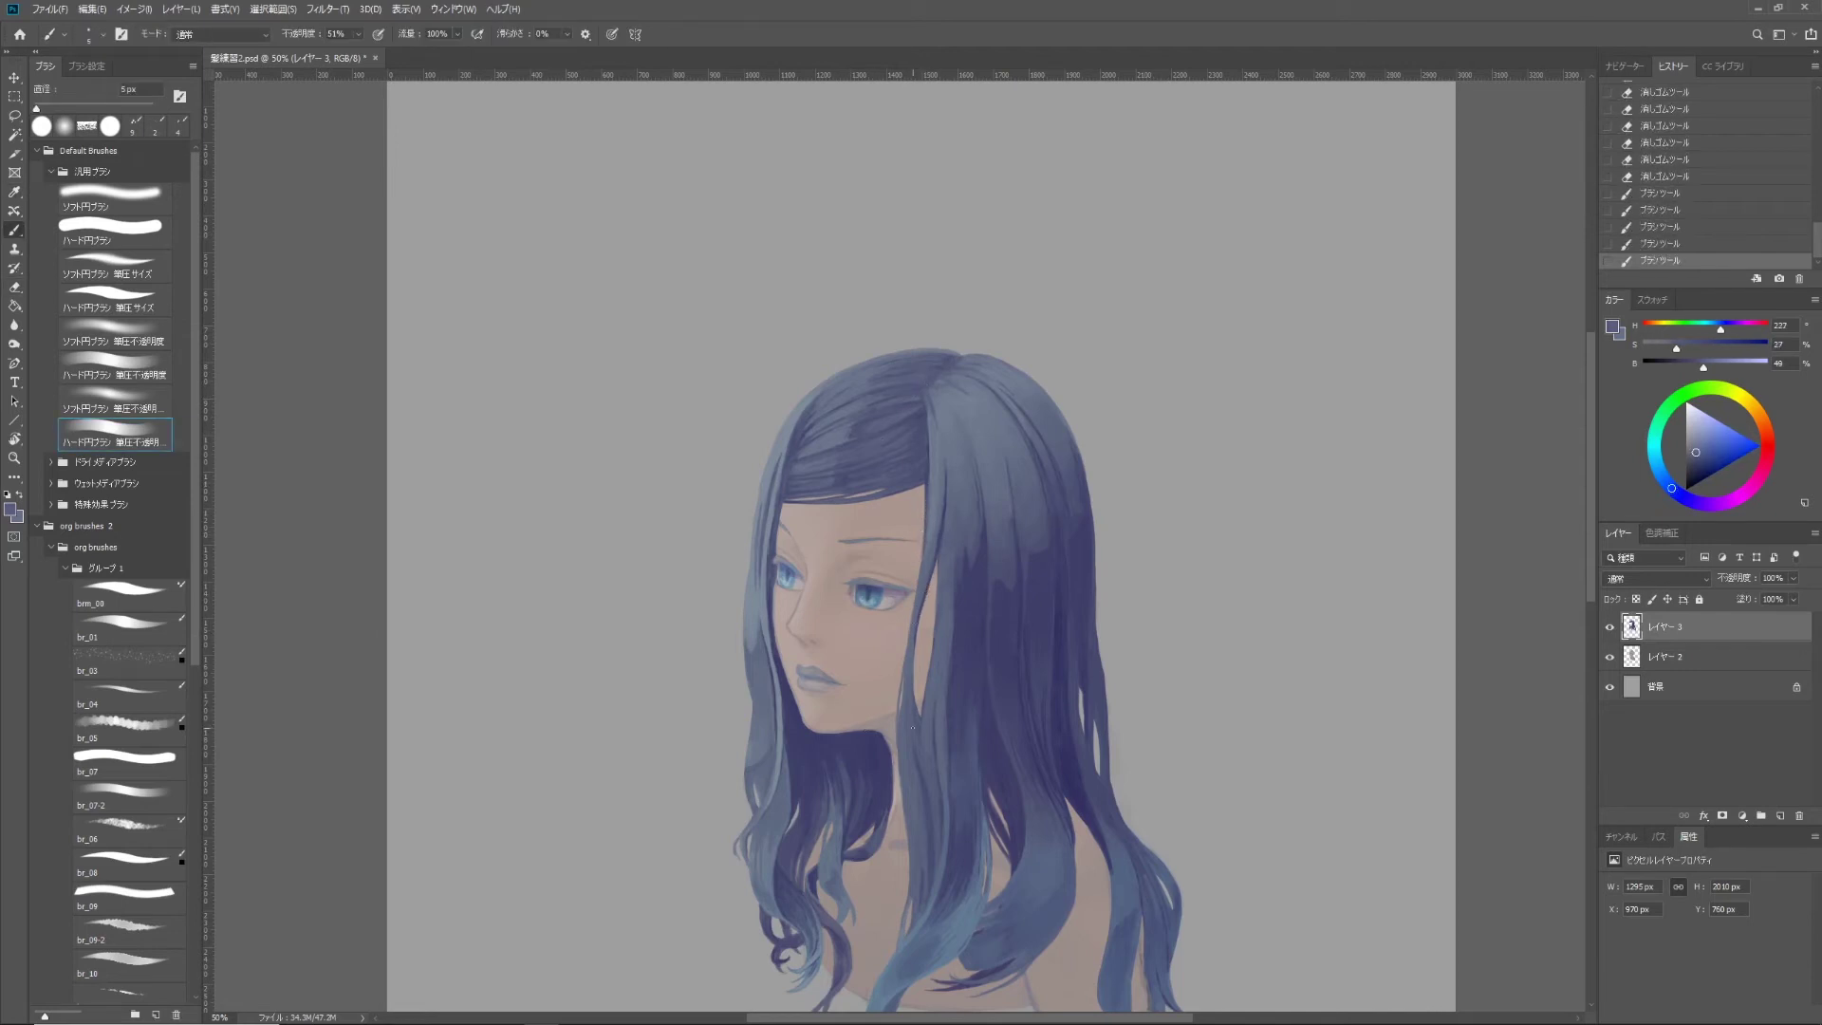
key(e)
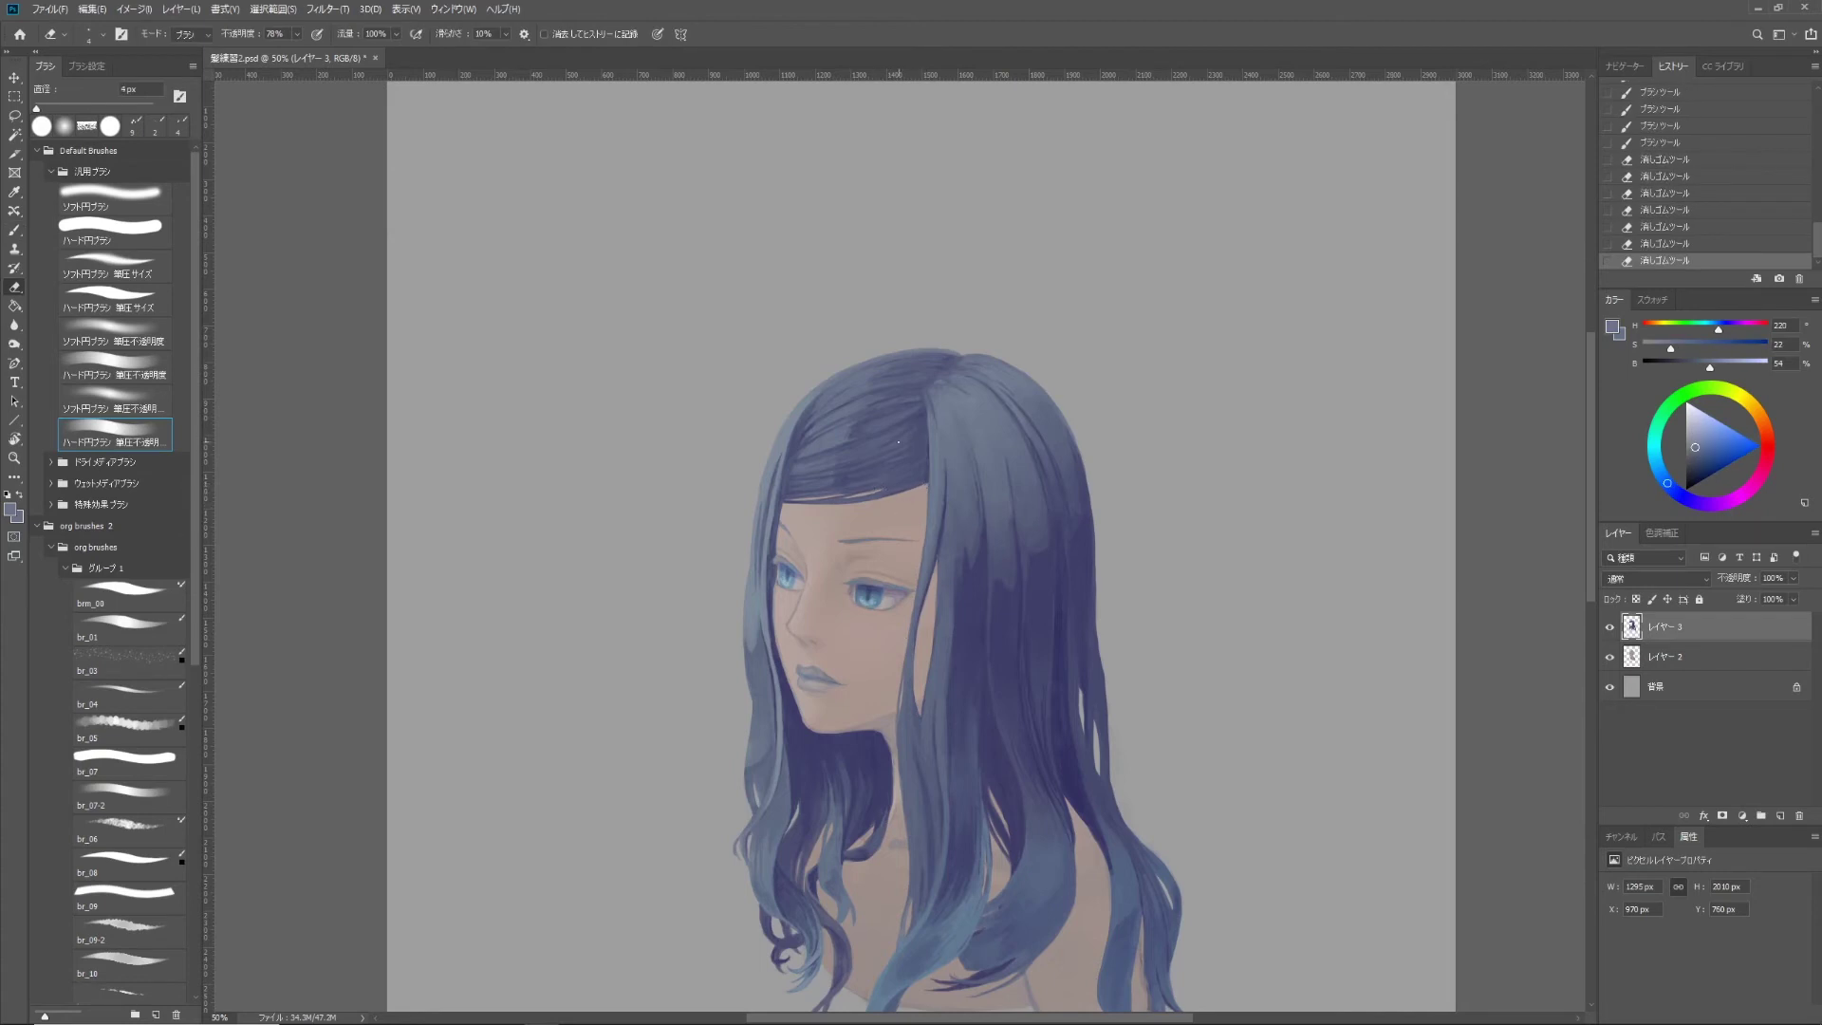
key(b)
Paint a cluster of fine strands into the upper hair in a sampled tone
alt+click(902, 431)
drag(901, 432, 910, 403)
drag(912, 406, 906, 399)
drag(907, 404, 896, 394)
drag(898, 398, 891, 393)
drag(893, 397, 888, 391)
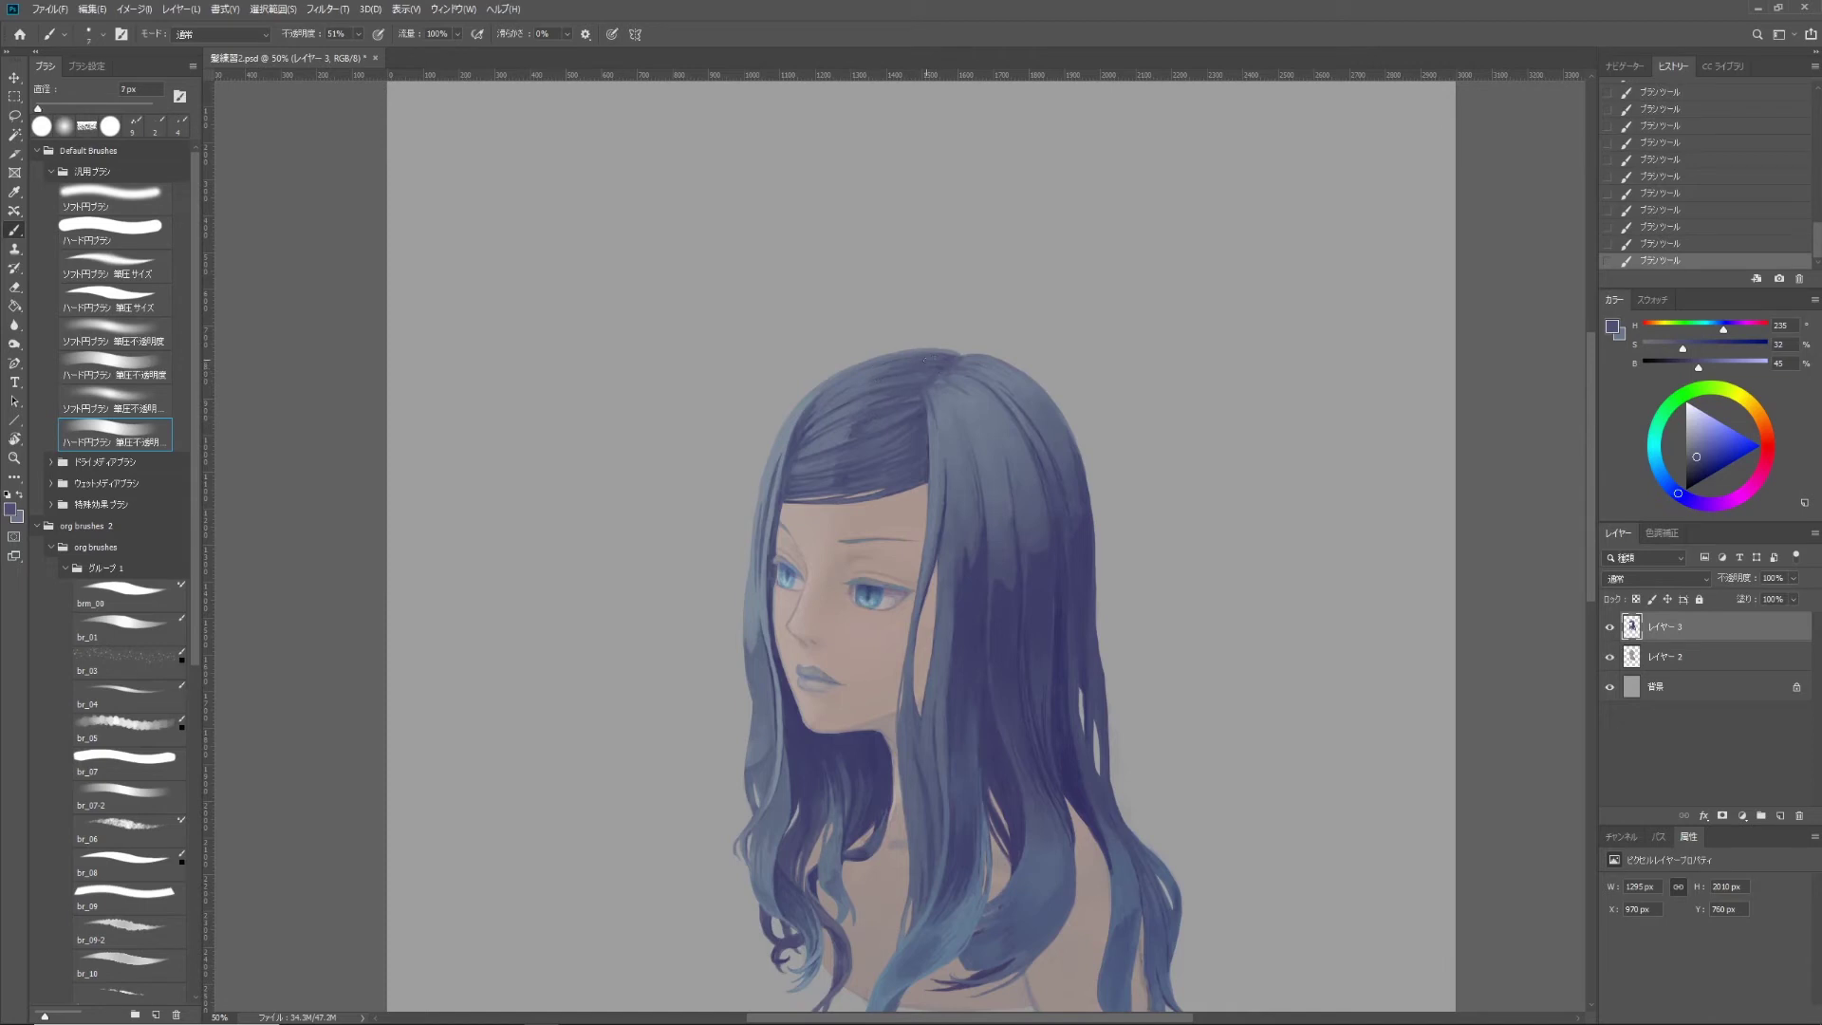
Replace the last stroke with a larger, darker deep-purple stroke on the right hair
alt+click(884, 395)
alt+click(861, 432)
alt+click(841, 486)
key(ctrl+z)
key(bracketright)
key(bracketright)
key(bracketright)
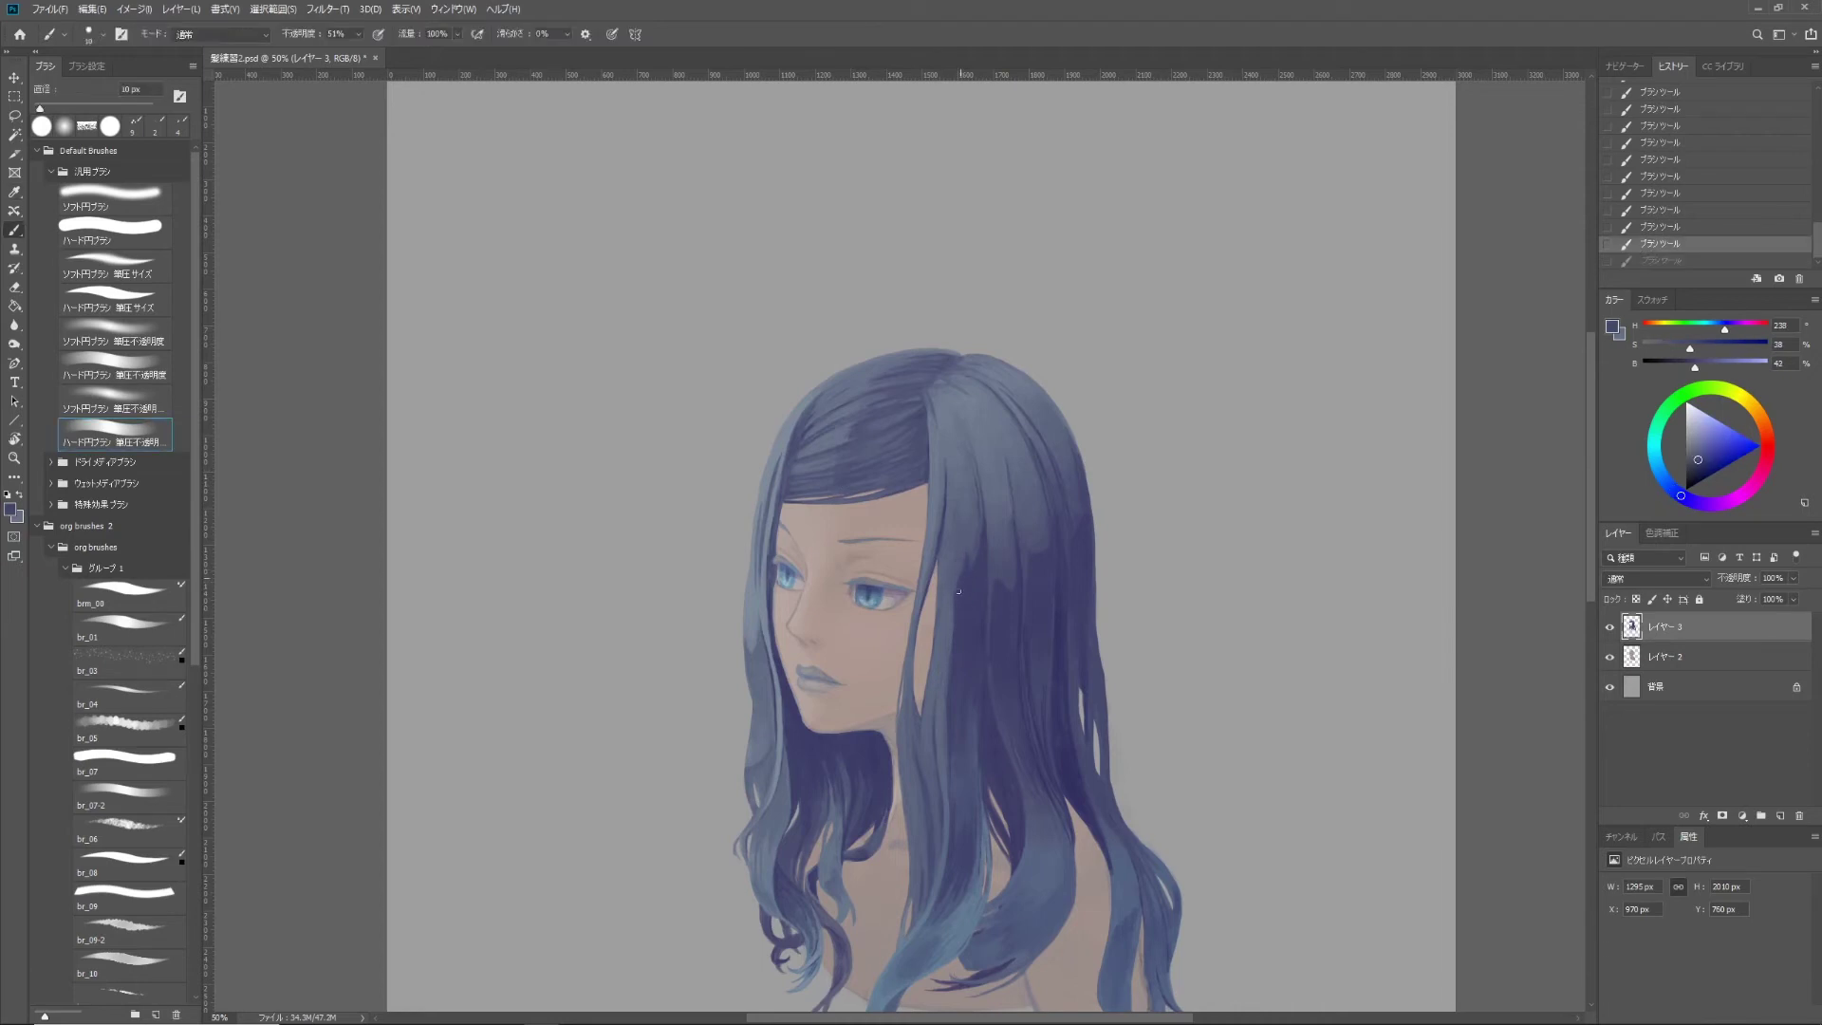
drag(958, 591, 1031, 499)
Sample pale, light and mid-blue tones from the left hair with a smaller brush
key(bracketleft)
key(bracketleft)
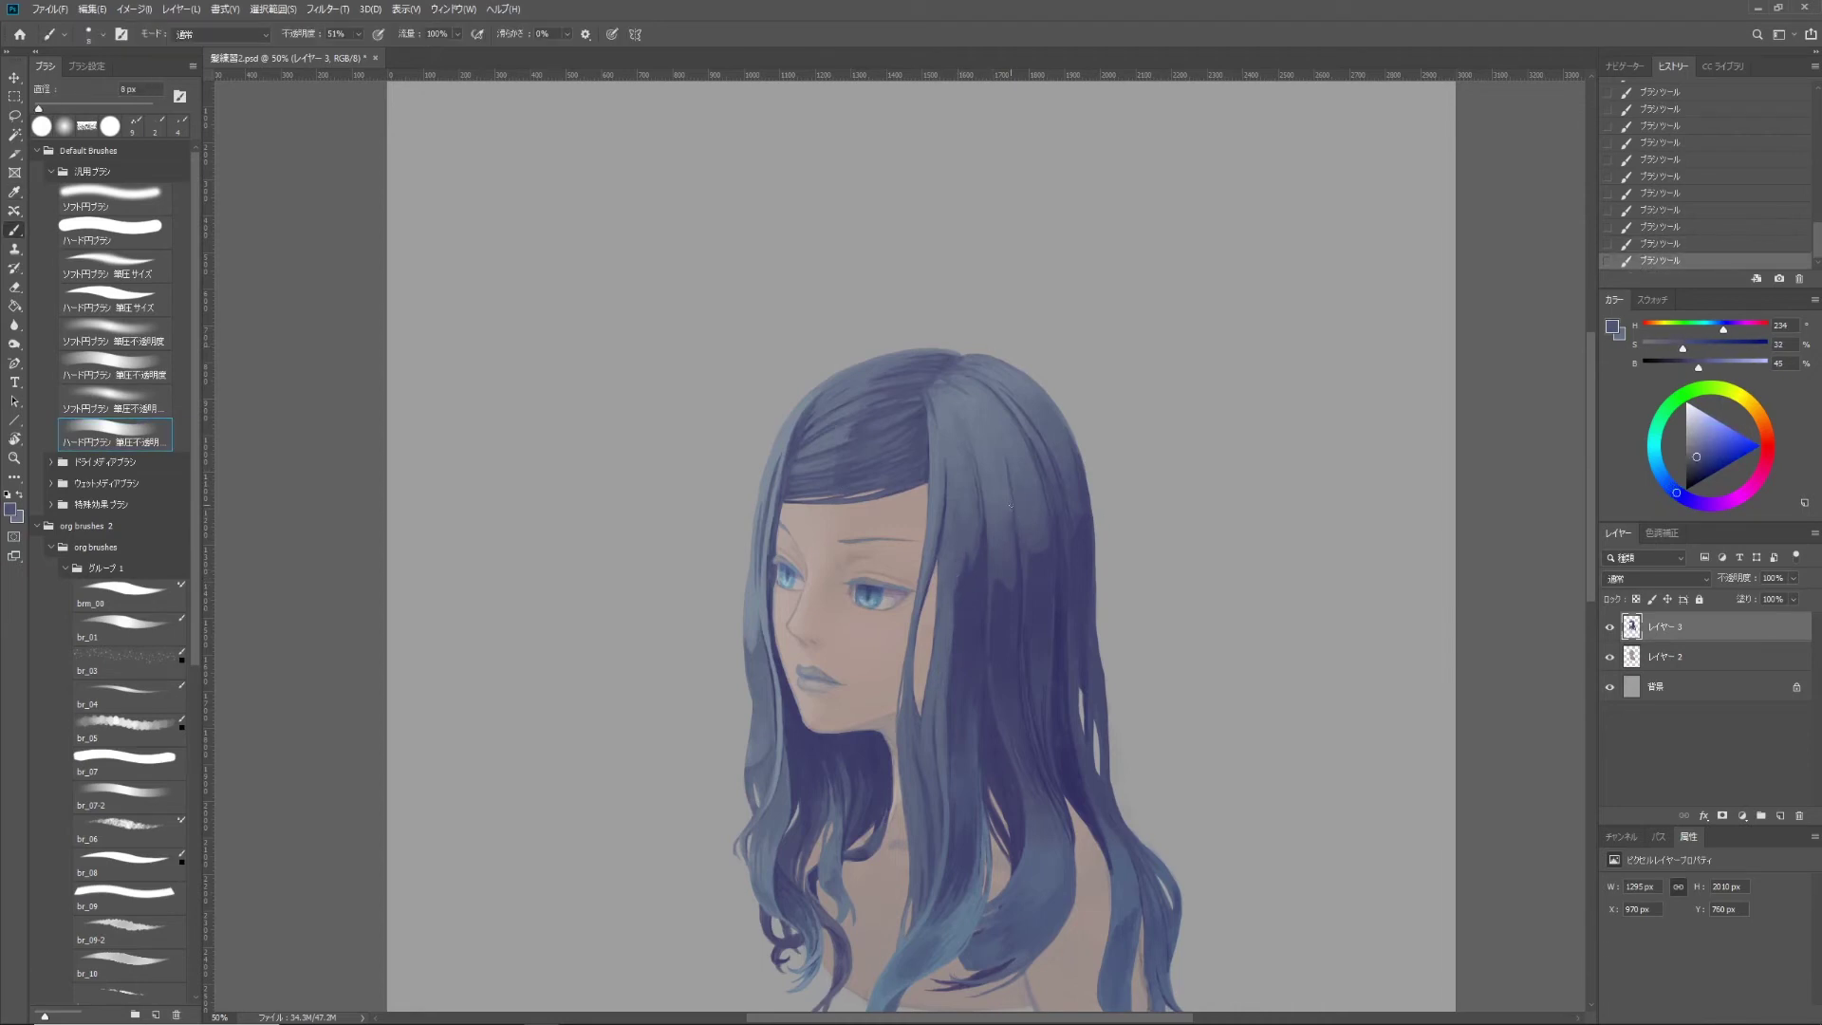
alt+click(1013, 541)
alt+click(825, 410)
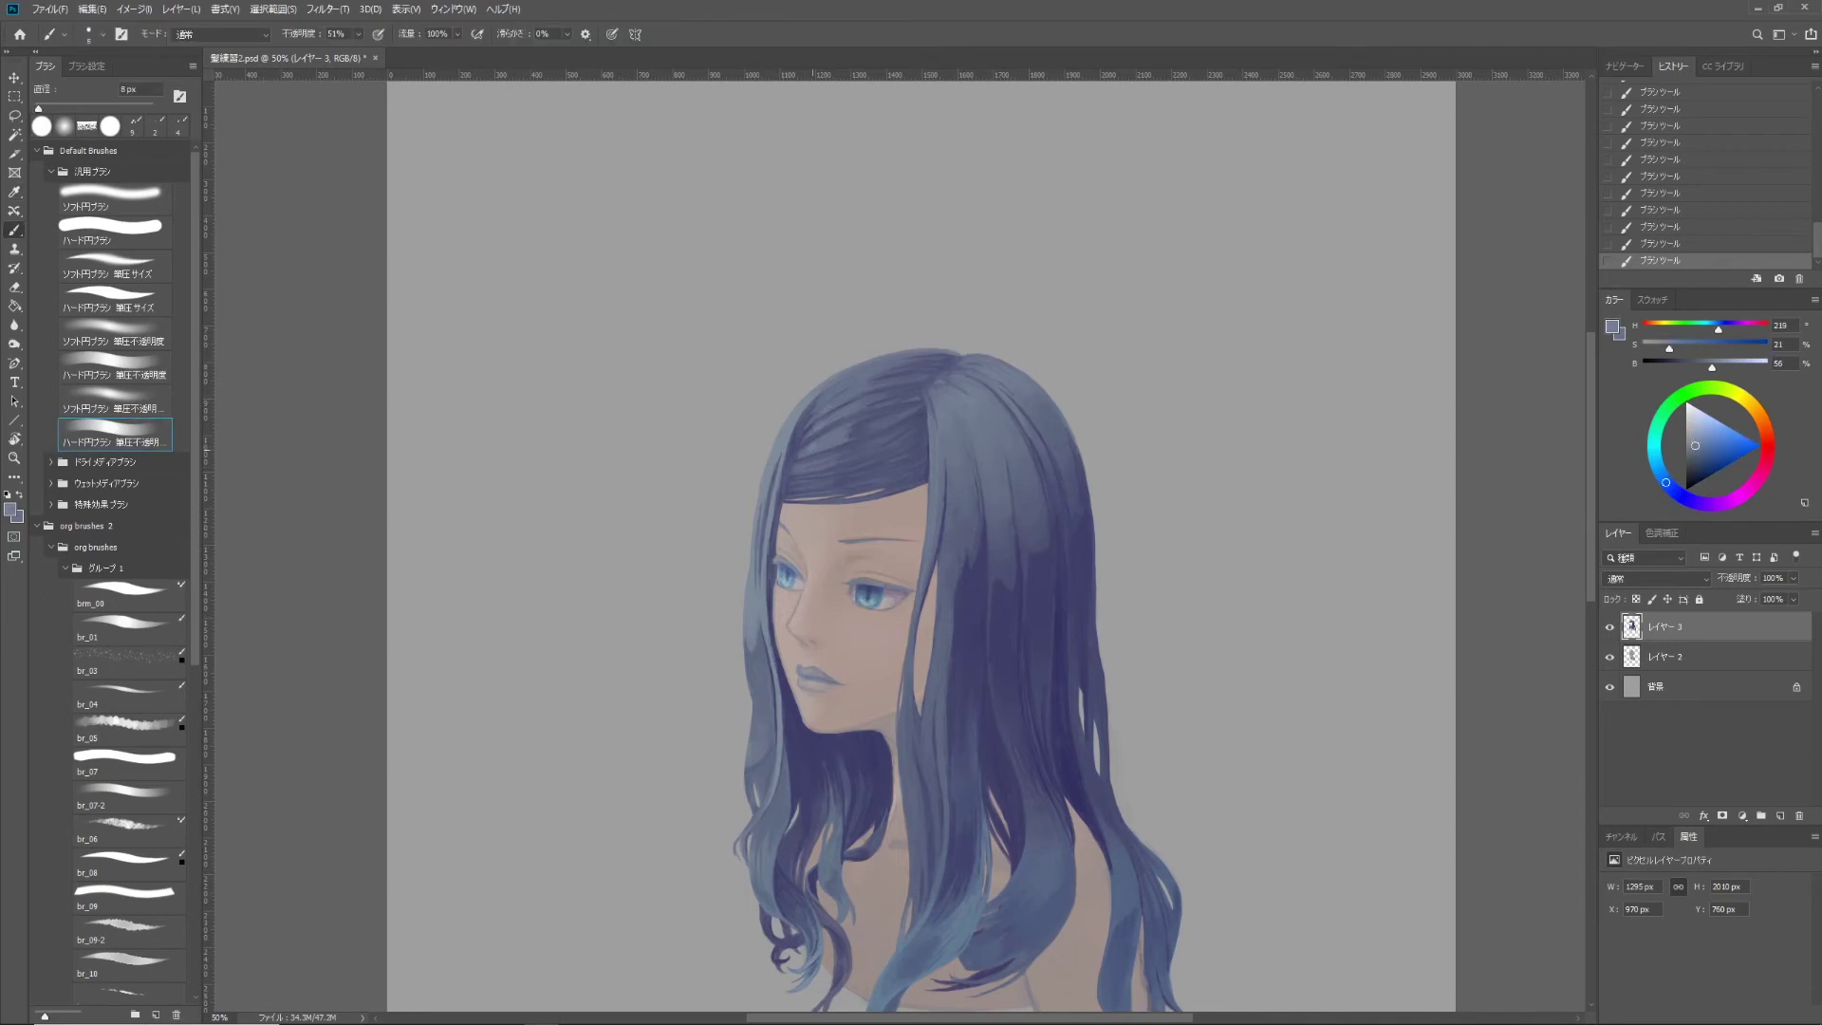
alt+click(810, 451)
alt+click(821, 403)
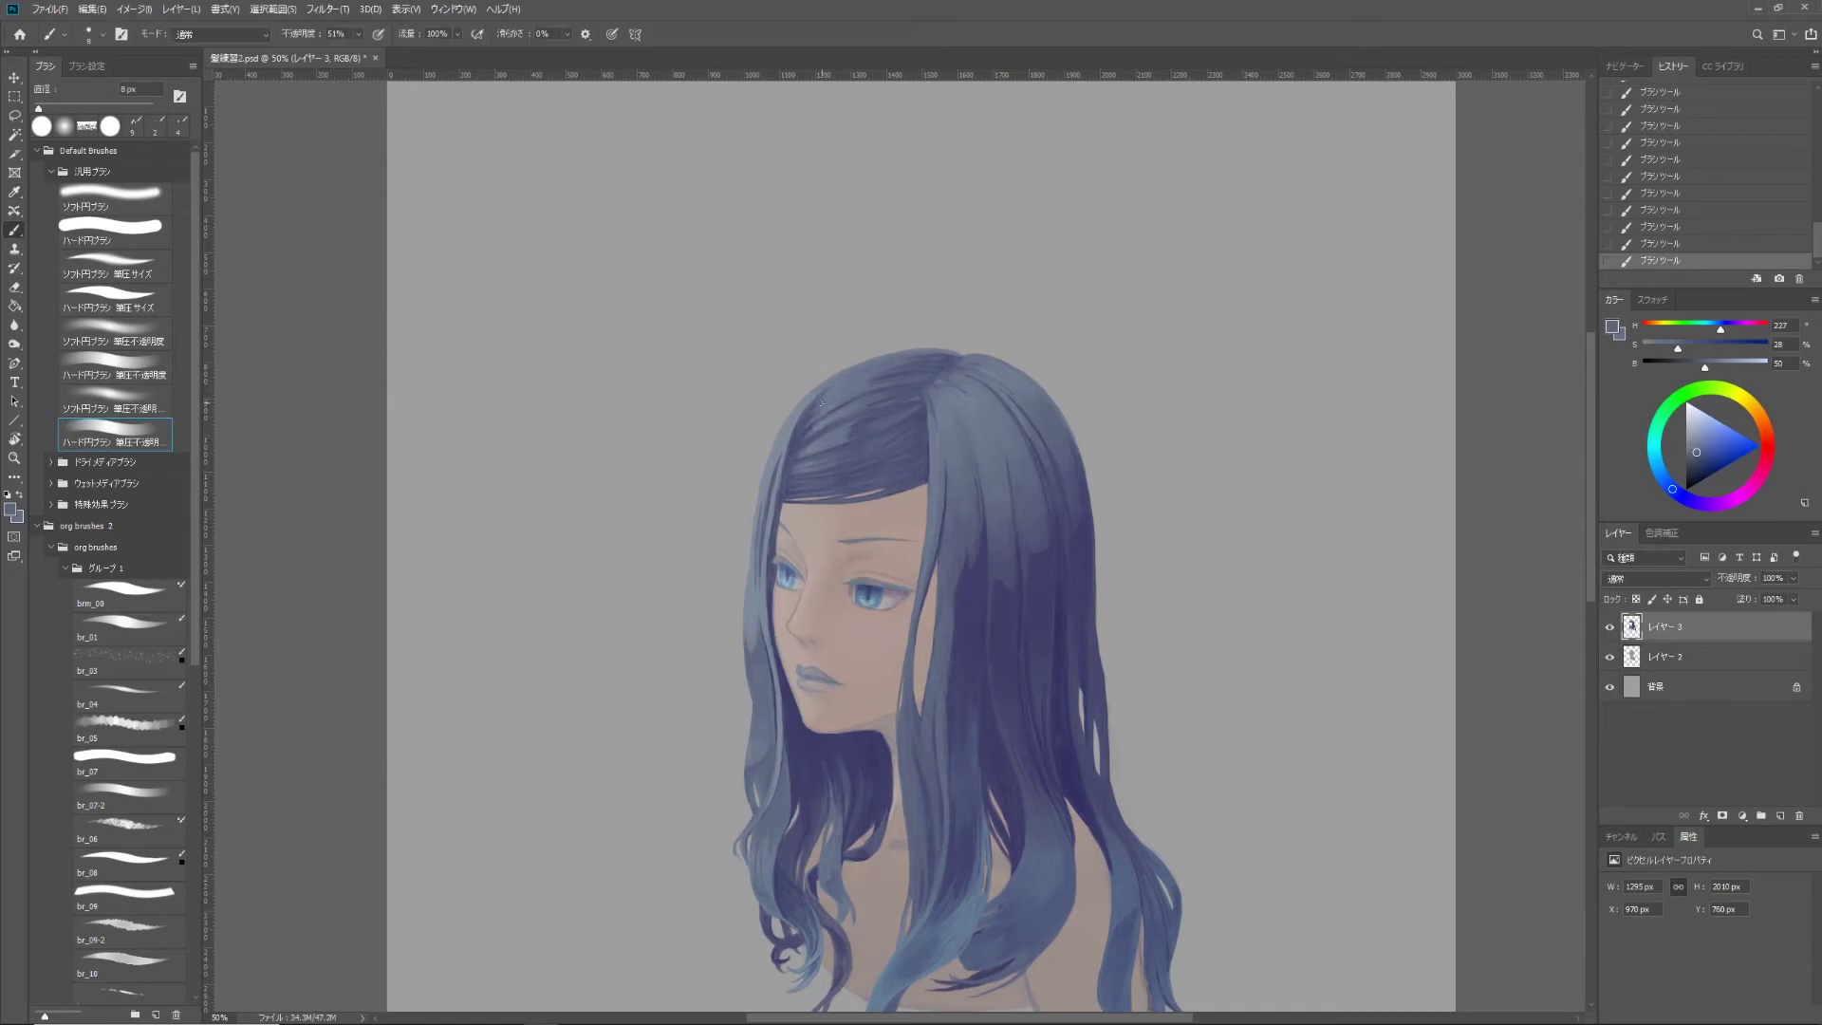
alt+click(810, 435)
key(bracketleft)
alt+click(815, 452)
Scroll to the hair tips and paint a small stroke, undoing earlier attempts
scroll(879, 924, down, 3)
alt+click(880, 924)
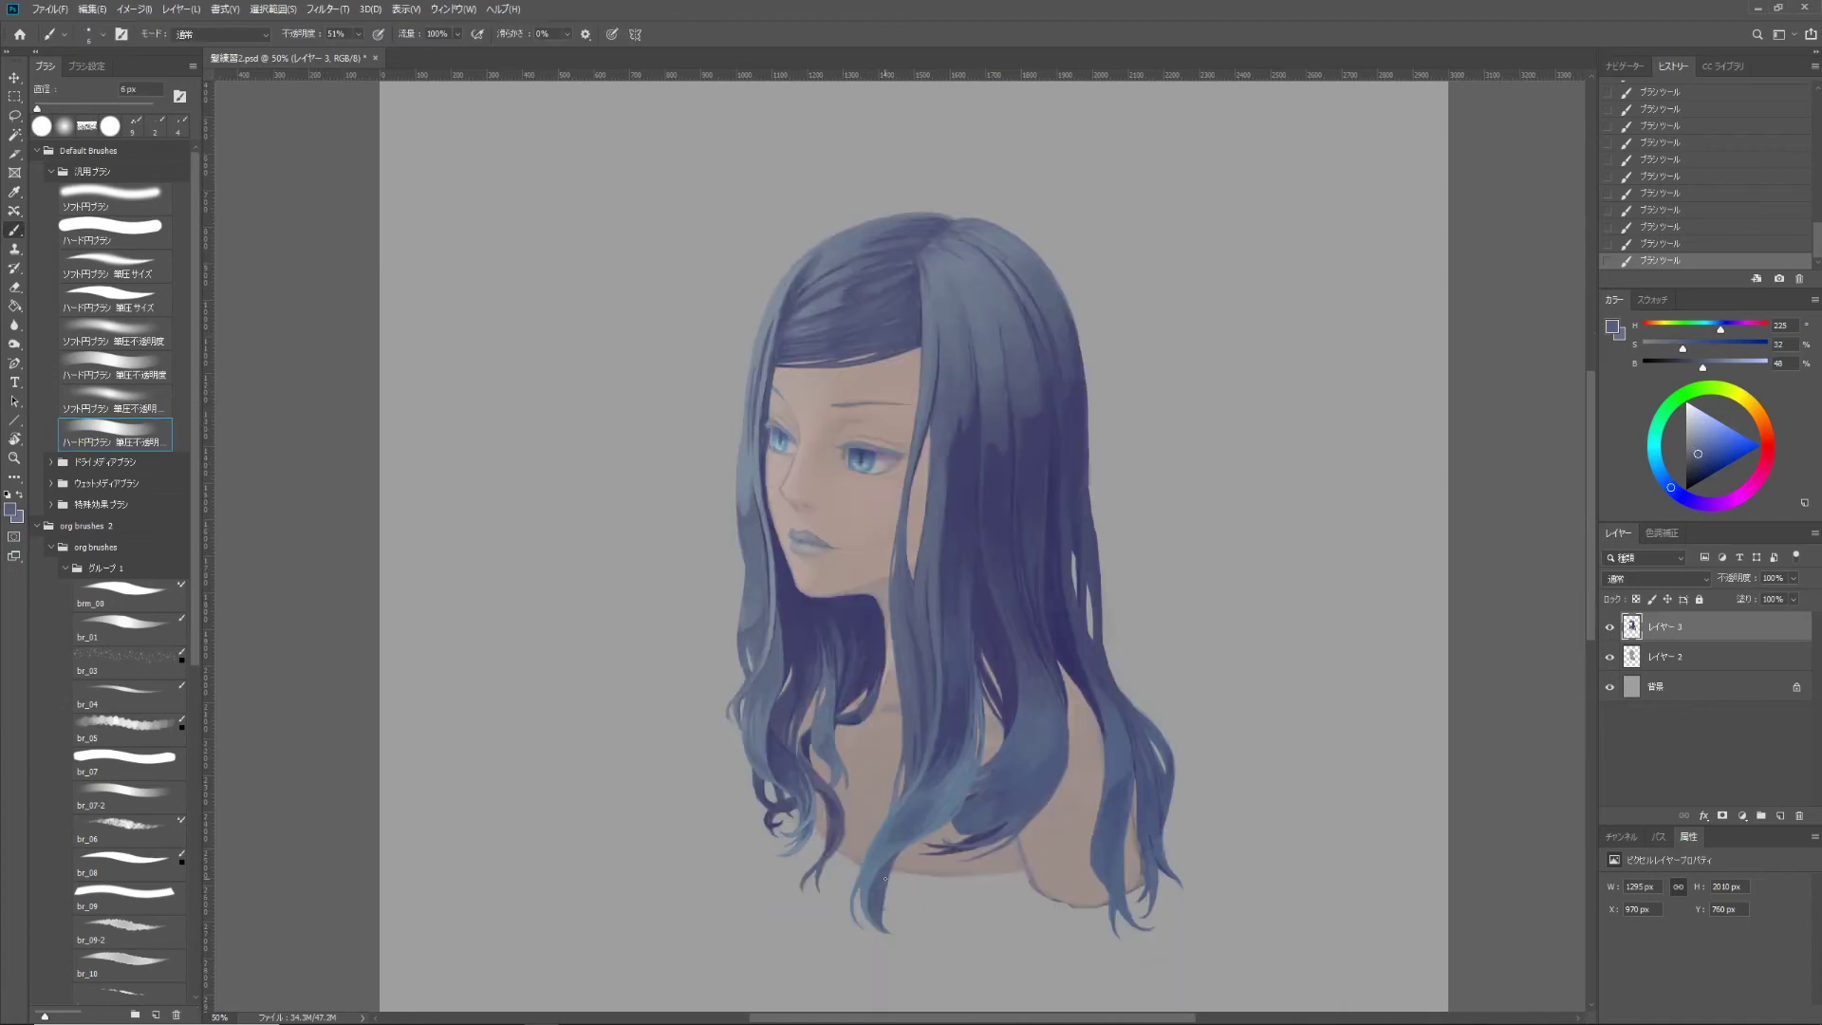
key(bracketleft)
key(ctrl+z)
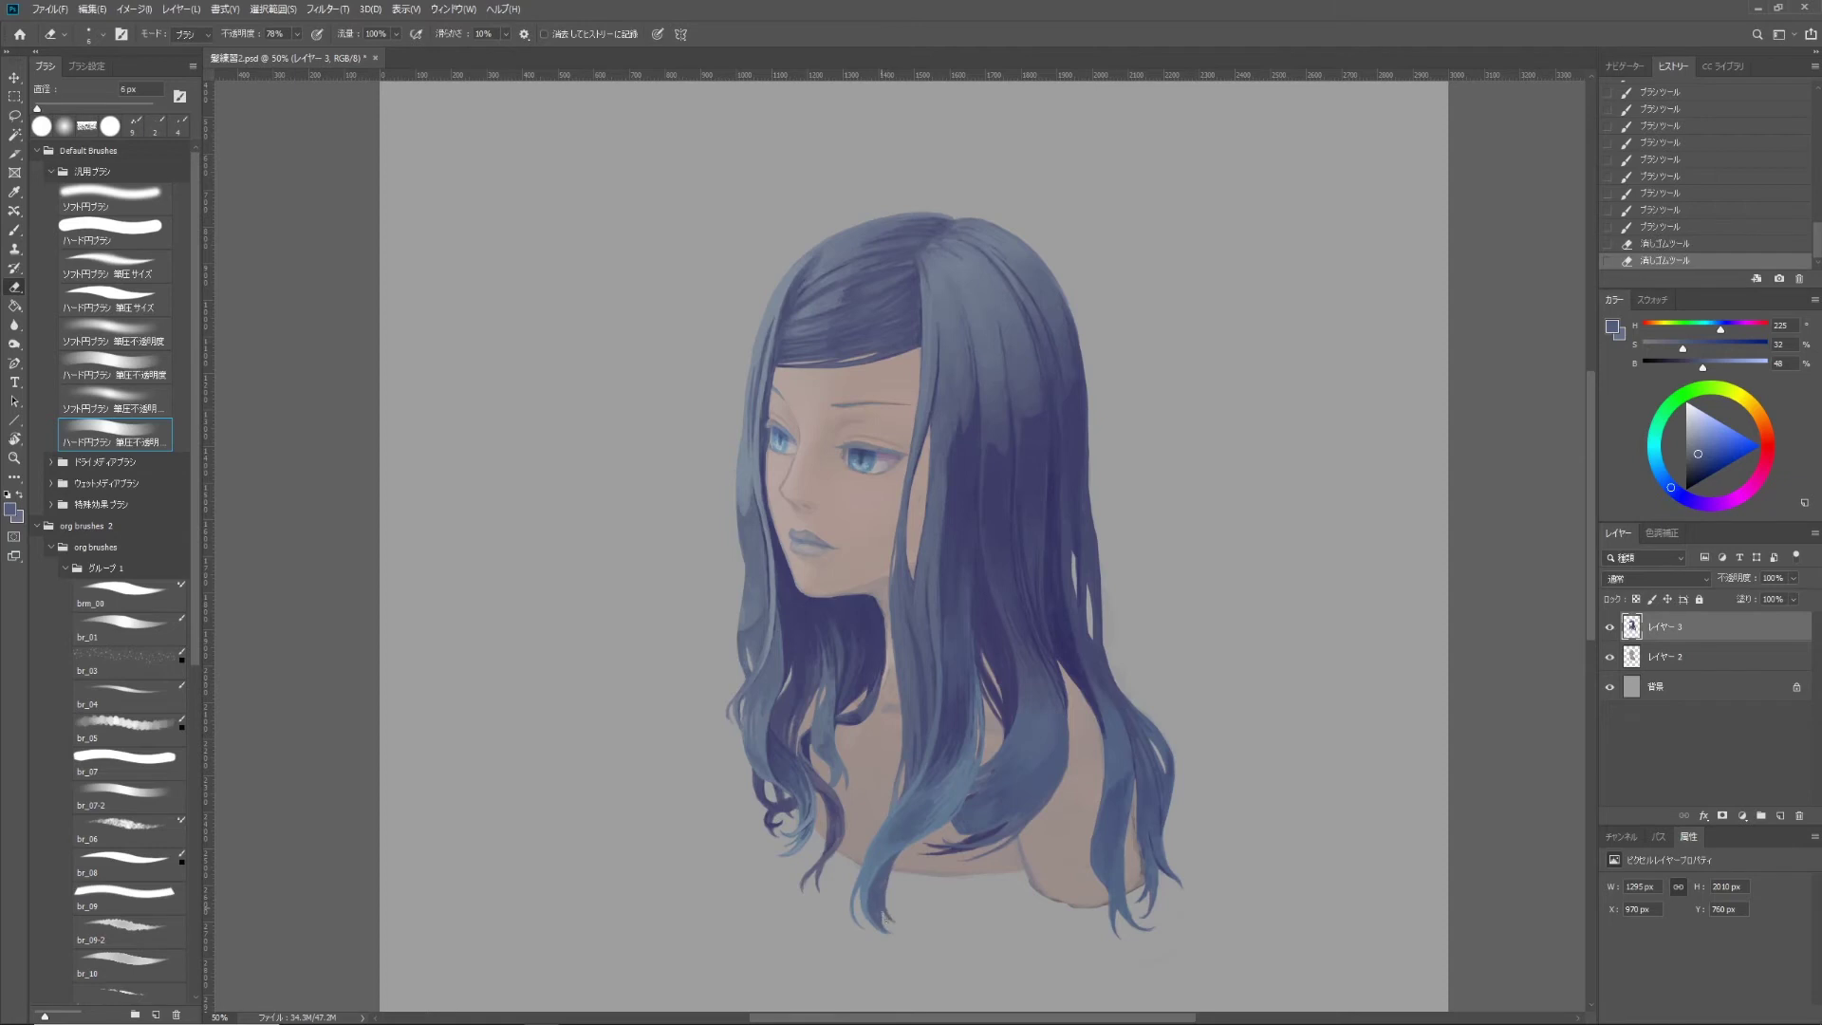
key(ctrl+z)
key(ctrl+z)
key(ctrl+z)
key(ctrl+z)
key(ctrl+z)
mouse_move(882, 903)
mouse_down()
mouse_move(903, 928)
mouse_move(872, 904)
mouse_up()
key(ctrl+z)
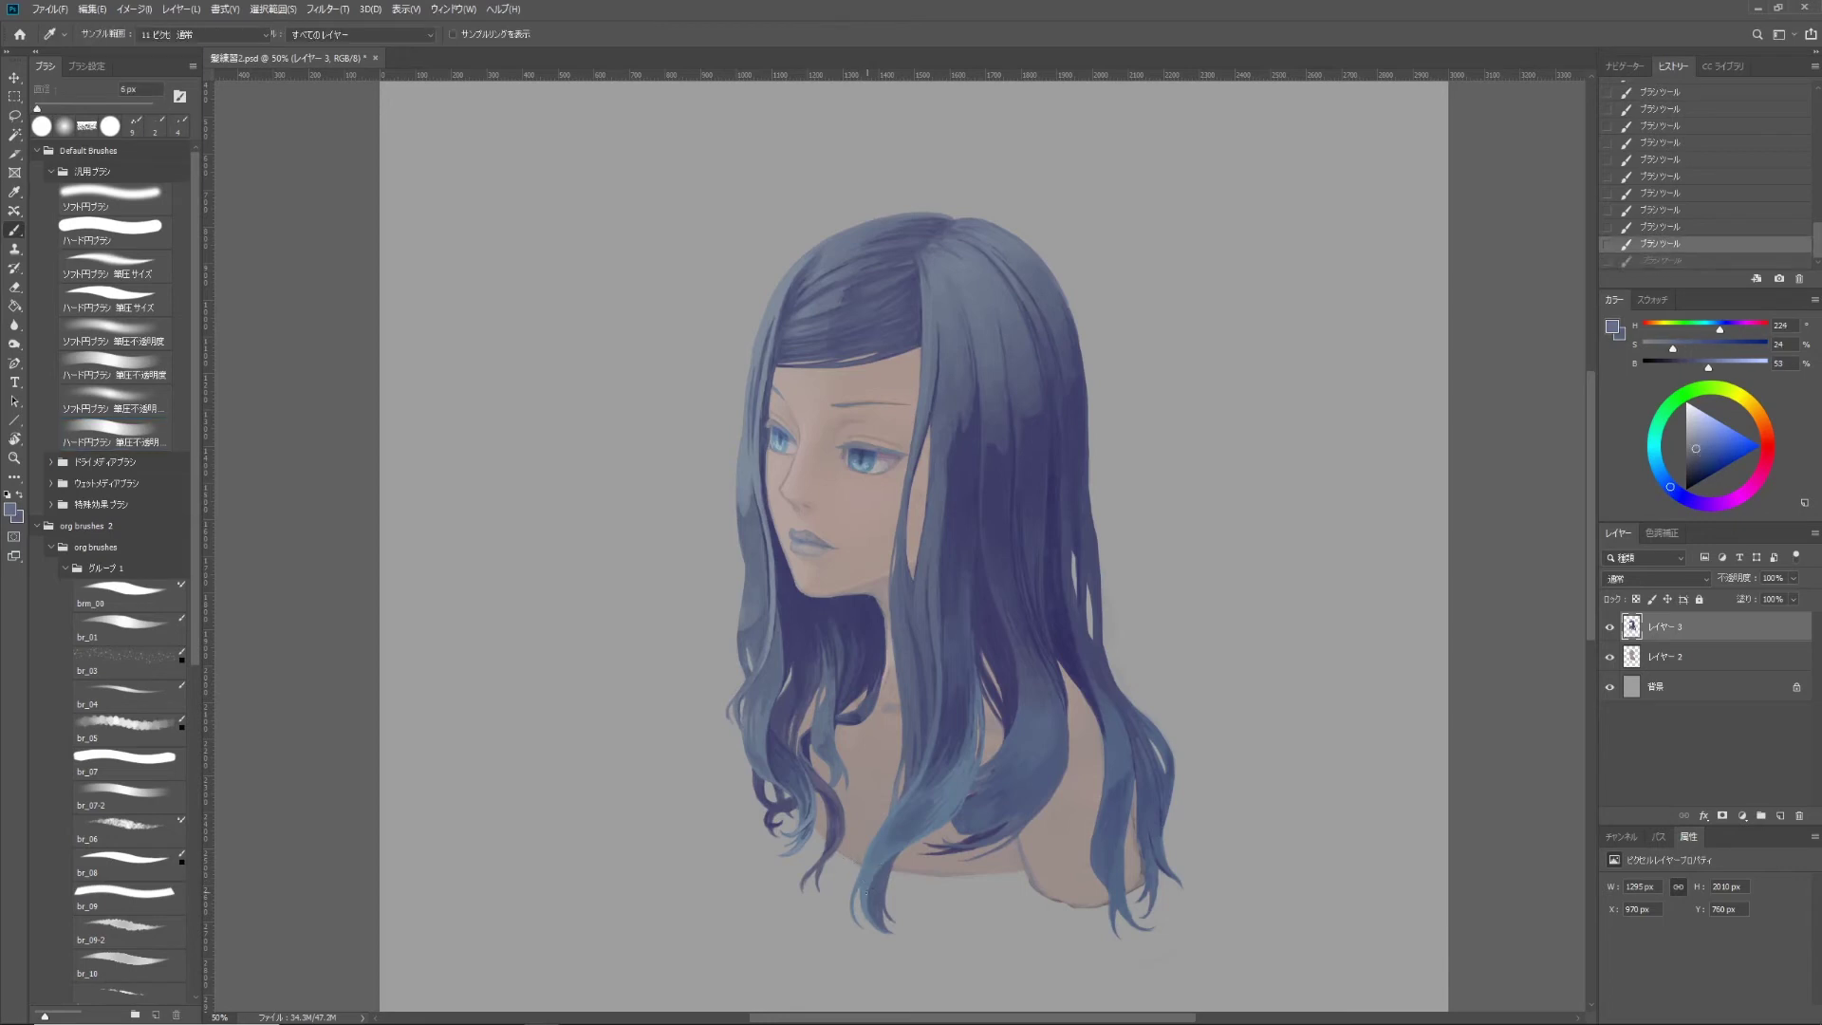
Compare the hair tips with and without the new strokes, keeping them removed
alt+click(855, 903)
key(bracketright)
key(bracketright)
key(ctrl+z)
key(ctrl+shift+z)
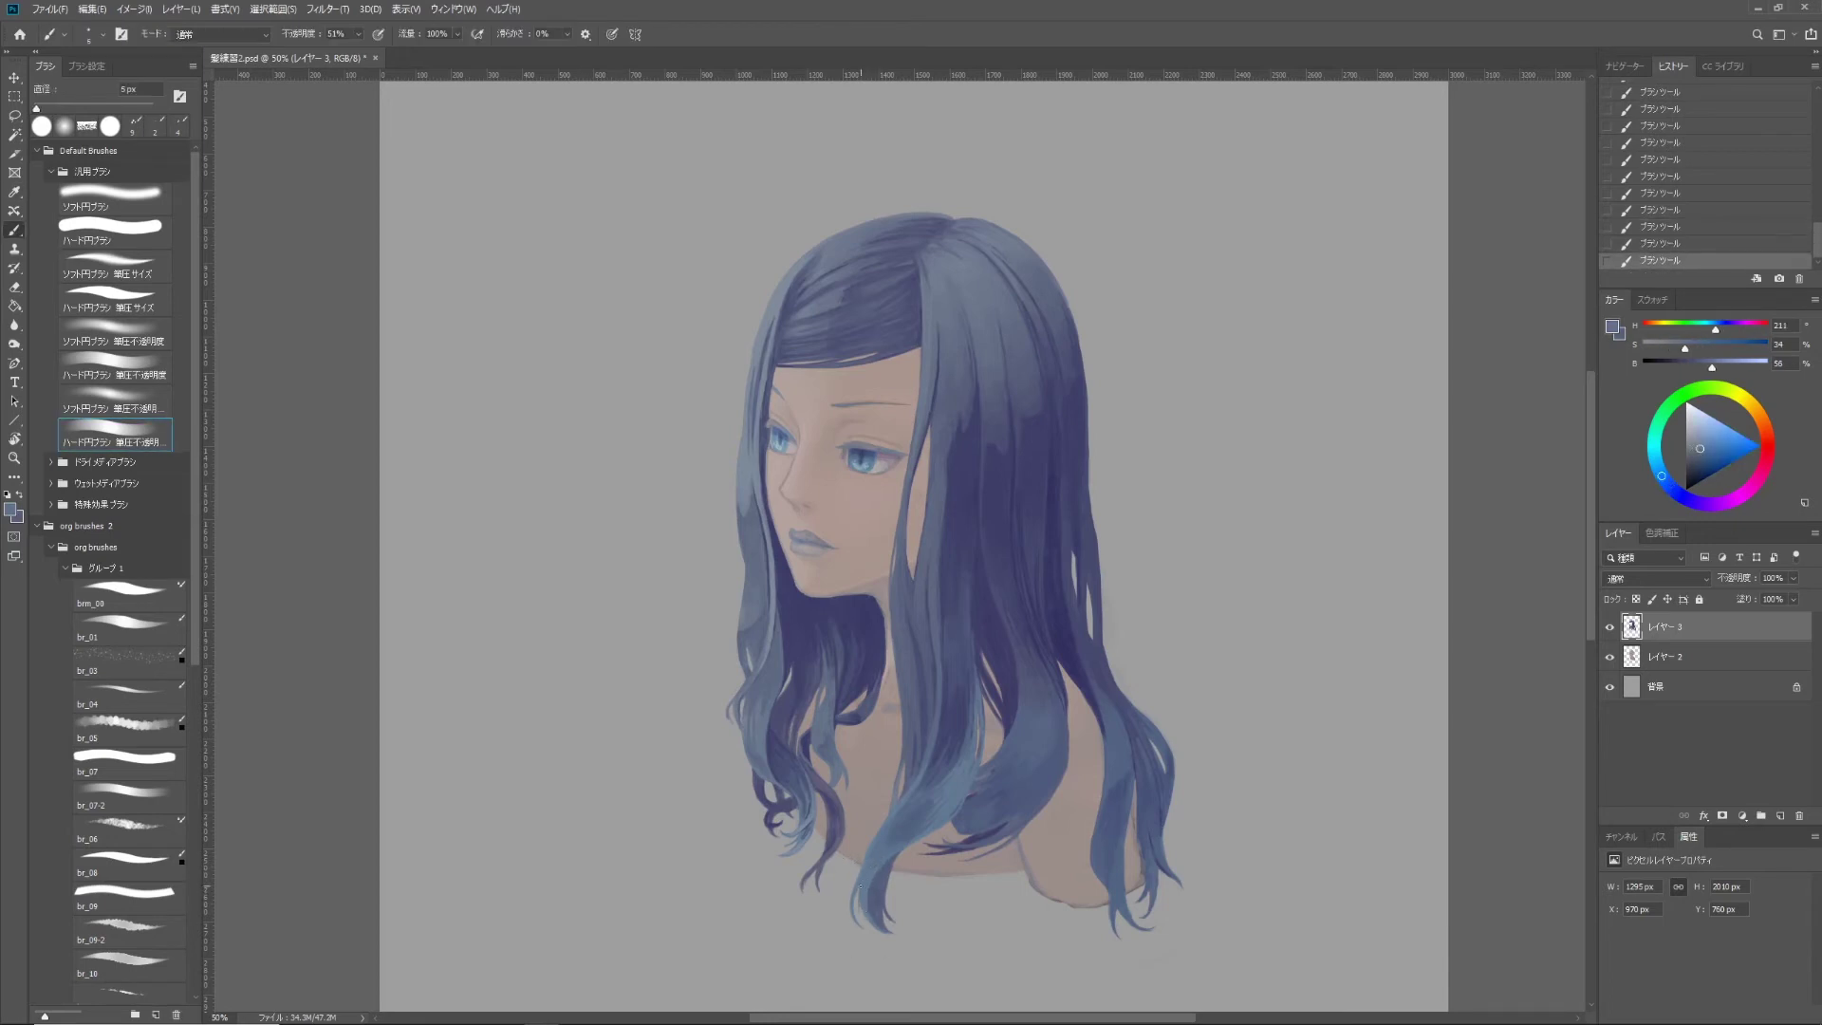
key(ctrl+z)
key(ctrl+z)
key(ctrl+shift+z)
key(ctrl+shift+z)
key(ctrl+z)
Repaint the hair-tip stroke in a sampled mid-blue and resample the hair tone
alt+click(942, 818)
key(])
key(])
key(])
drag(925, 825, 904, 843)
alt+click(918, 809)
key(bracketleft)
alt+click(930, 801)
On a new layer, paint pale-blue highlights across the top strands of the hair
drag(925, 825, 938, 813)
key(ctrl+shift+alt+n)
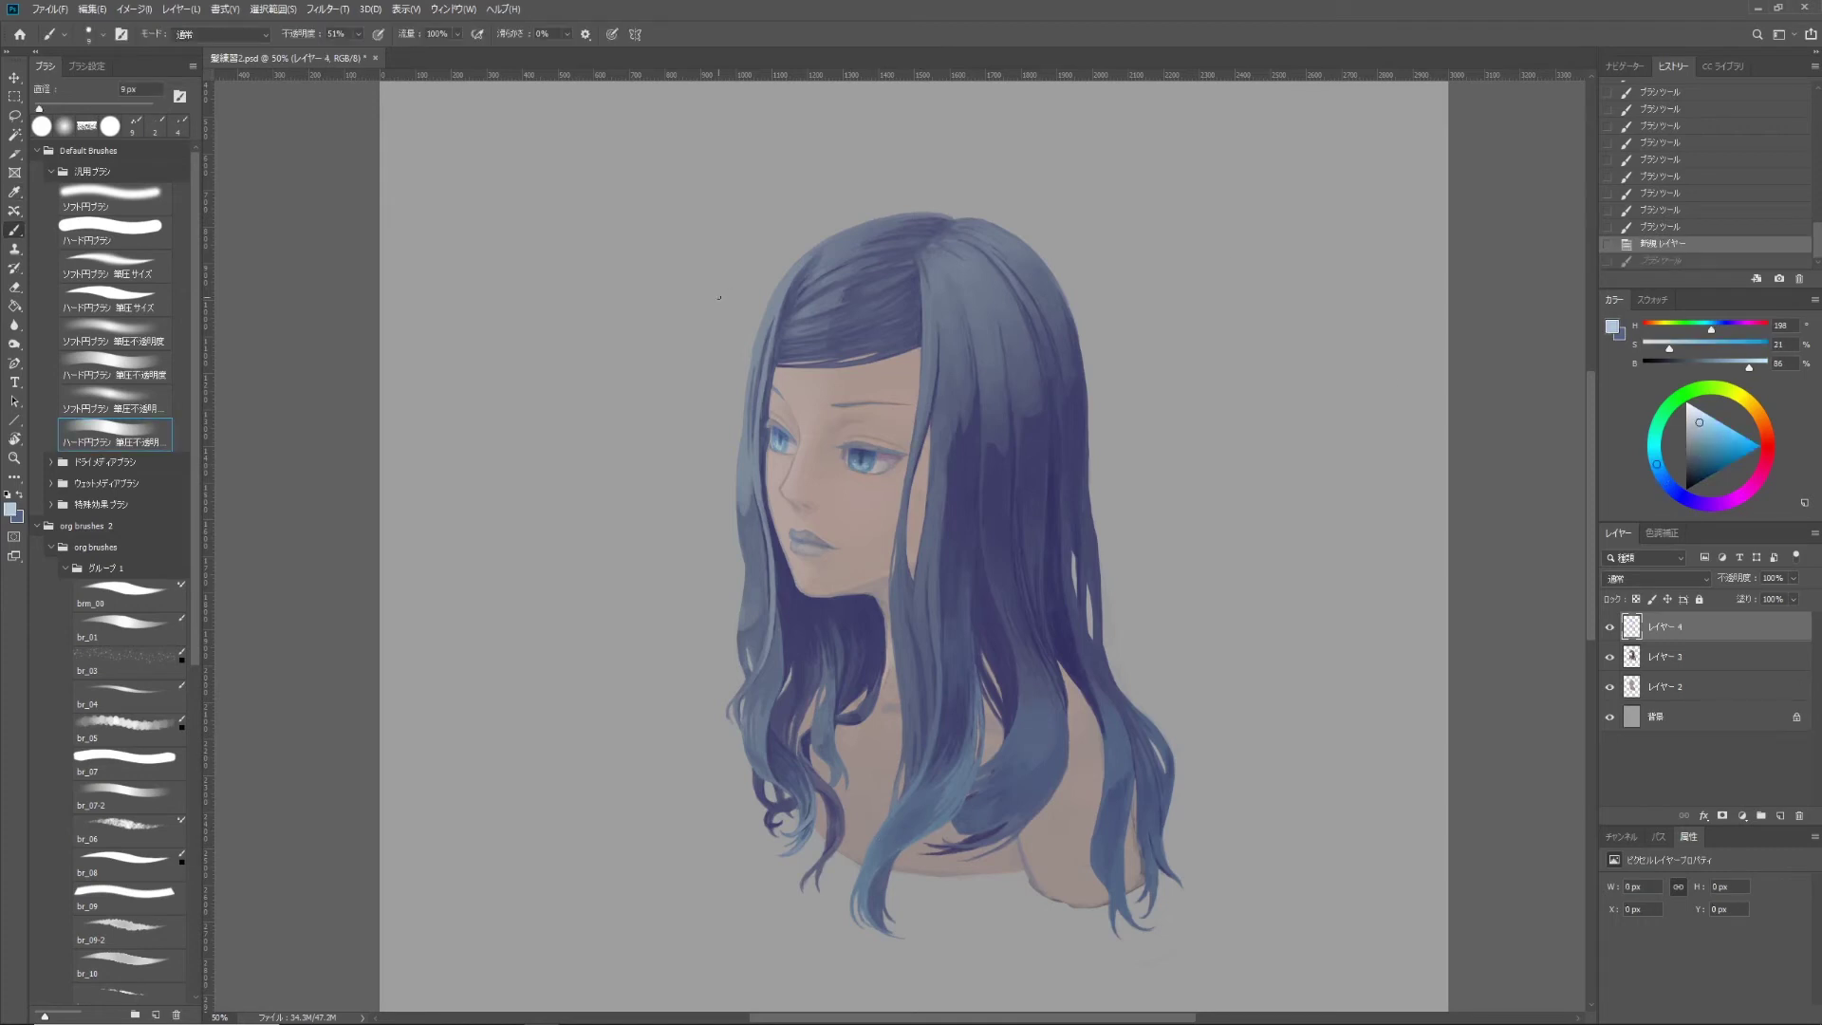
drag(806, 255, 749, 383)
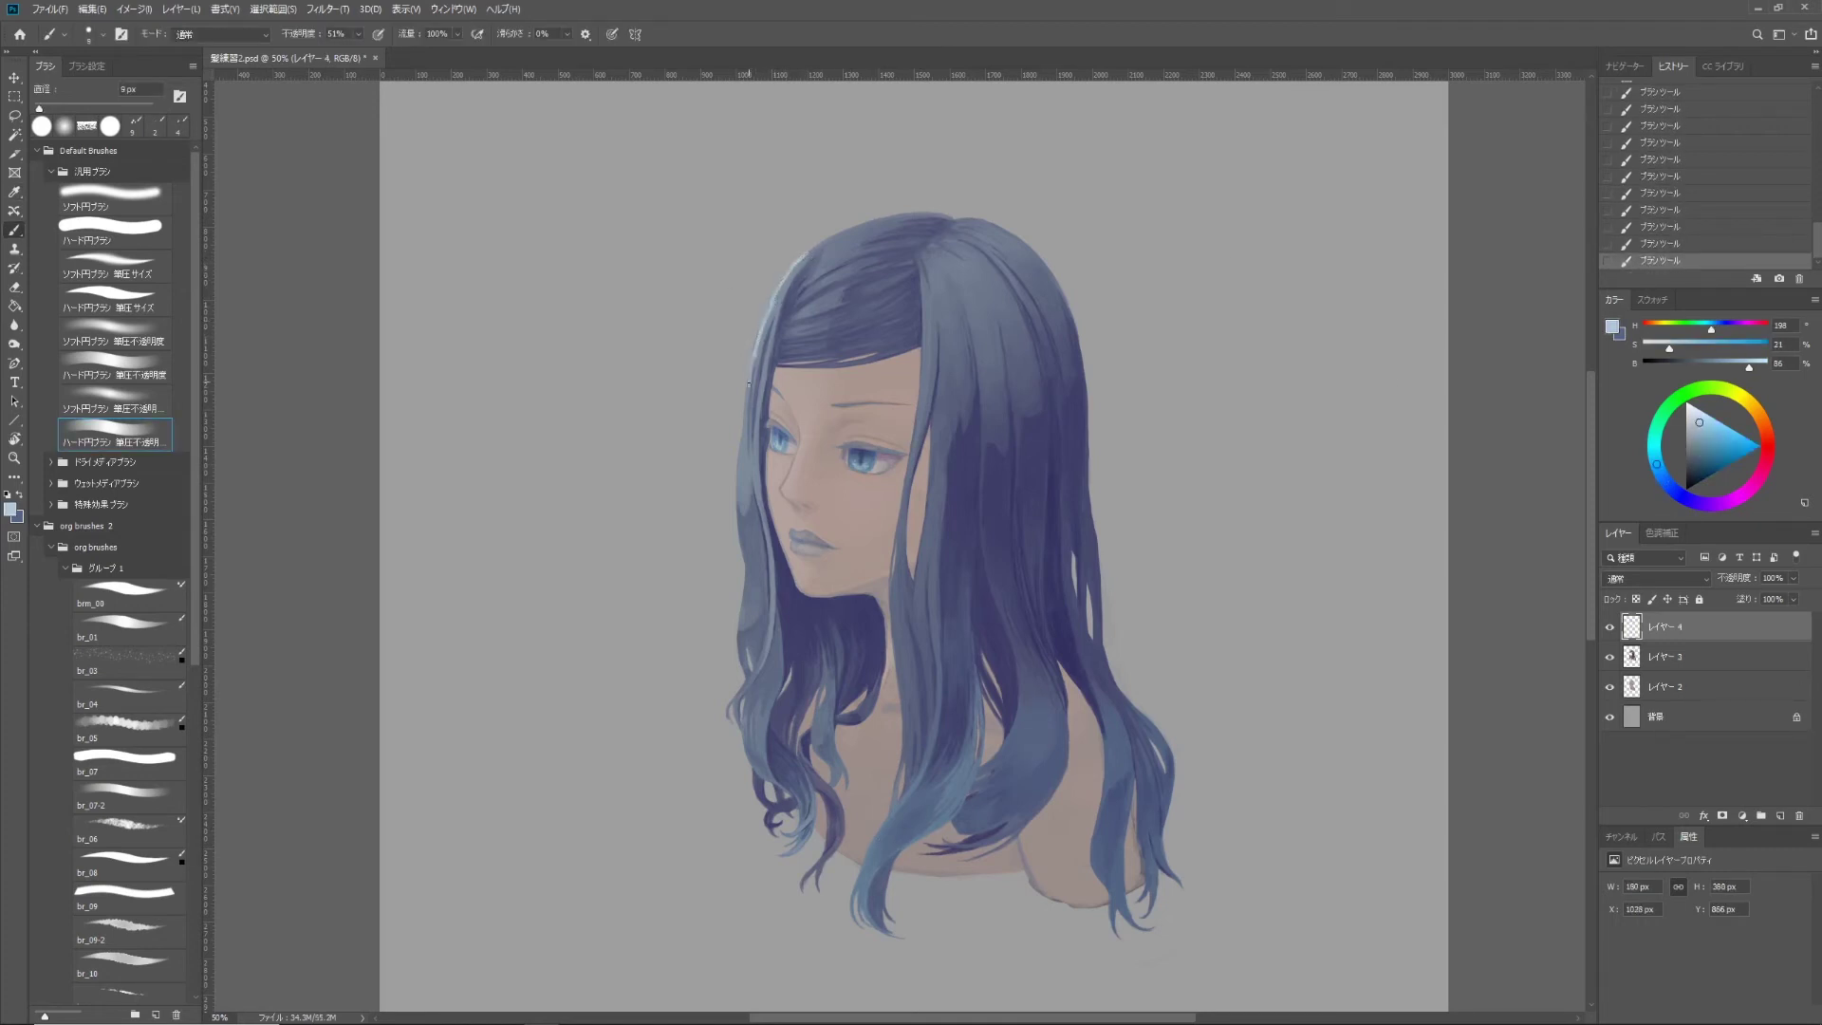
drag(835, 301, 814, 329)
Add thin light highlight strokes along the hair edge and the upper right strands
key(bracketright)
key(e)
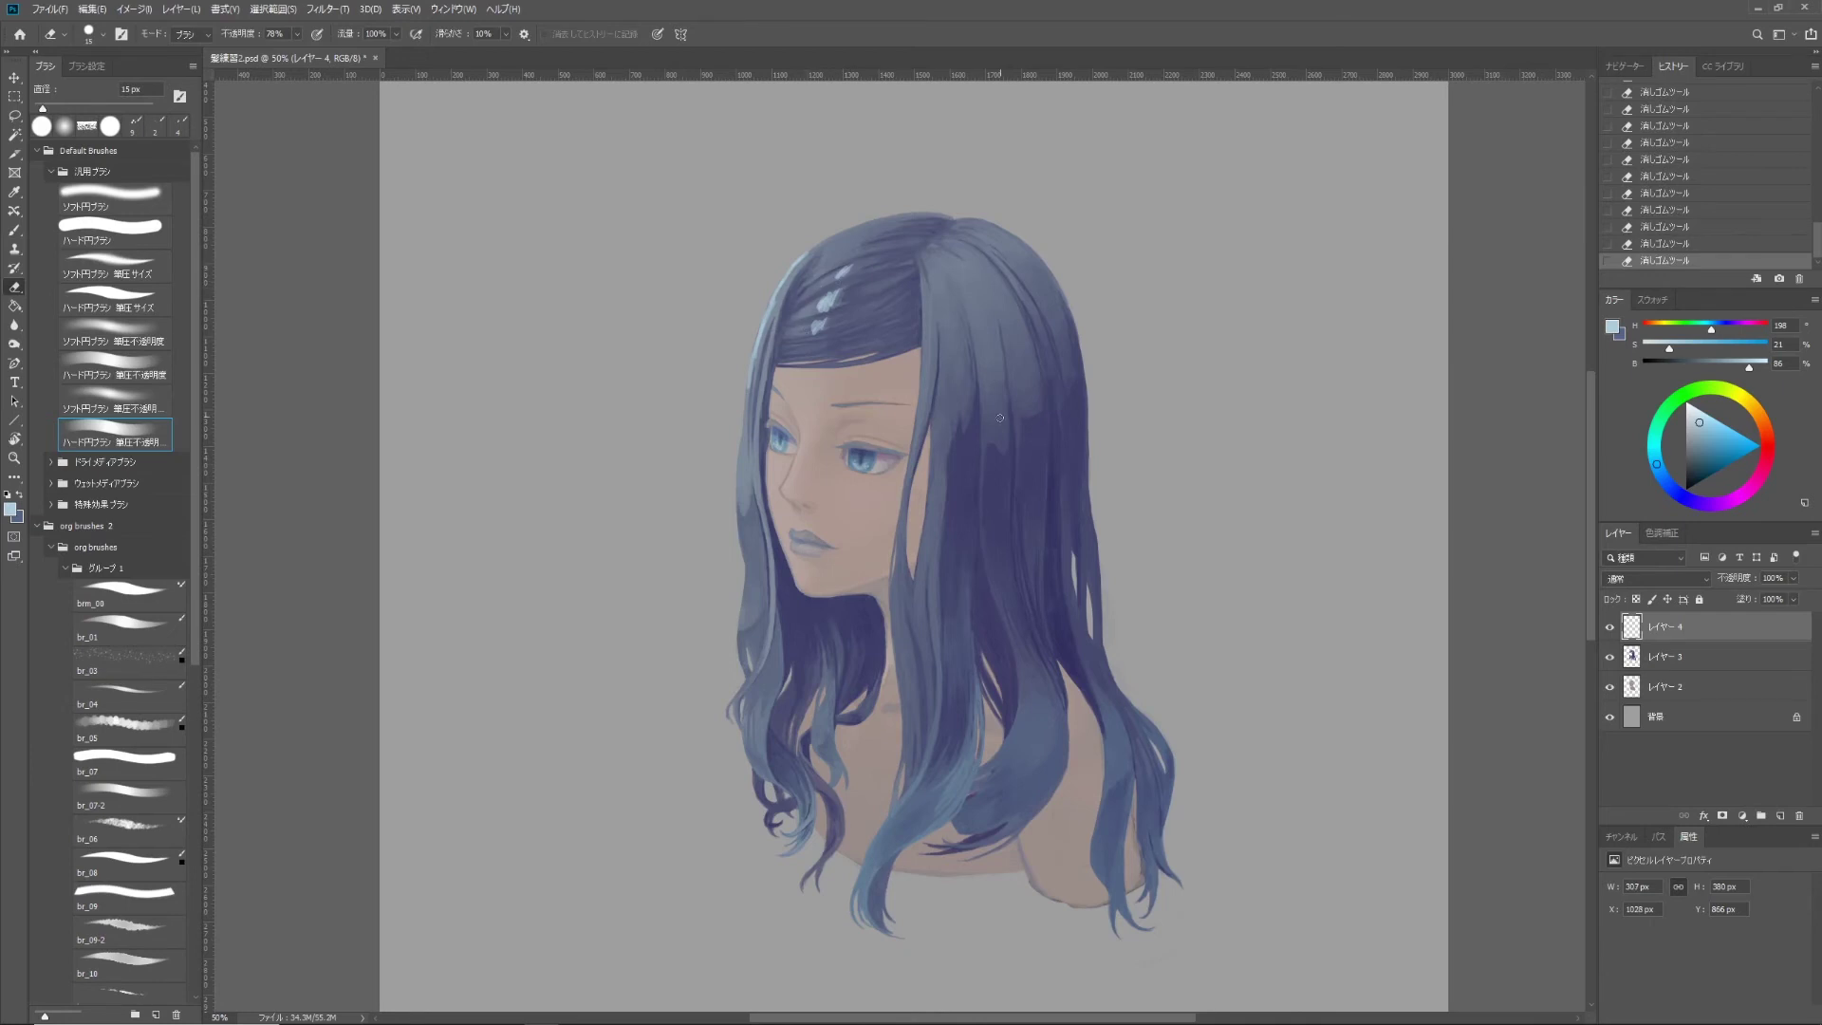
key(b)
drag(923, 408, 915, 456)
drag(762, 377, 757, 444)
key(bracketright)
mouse_move(919, 408)
mouse_down()
mouse_move(912, 460)
mouse_move(944, 446)
mouse_up()
mouse_move(951, 391)
mouse_down()
mouse_move(944, 439)
mouse_move(966, 406)
mouse_move(991, 437)
mouse_move(1031, 372)
mouse_up()
key(bracketleft)
key(bracketleft)
key(bracketleft)
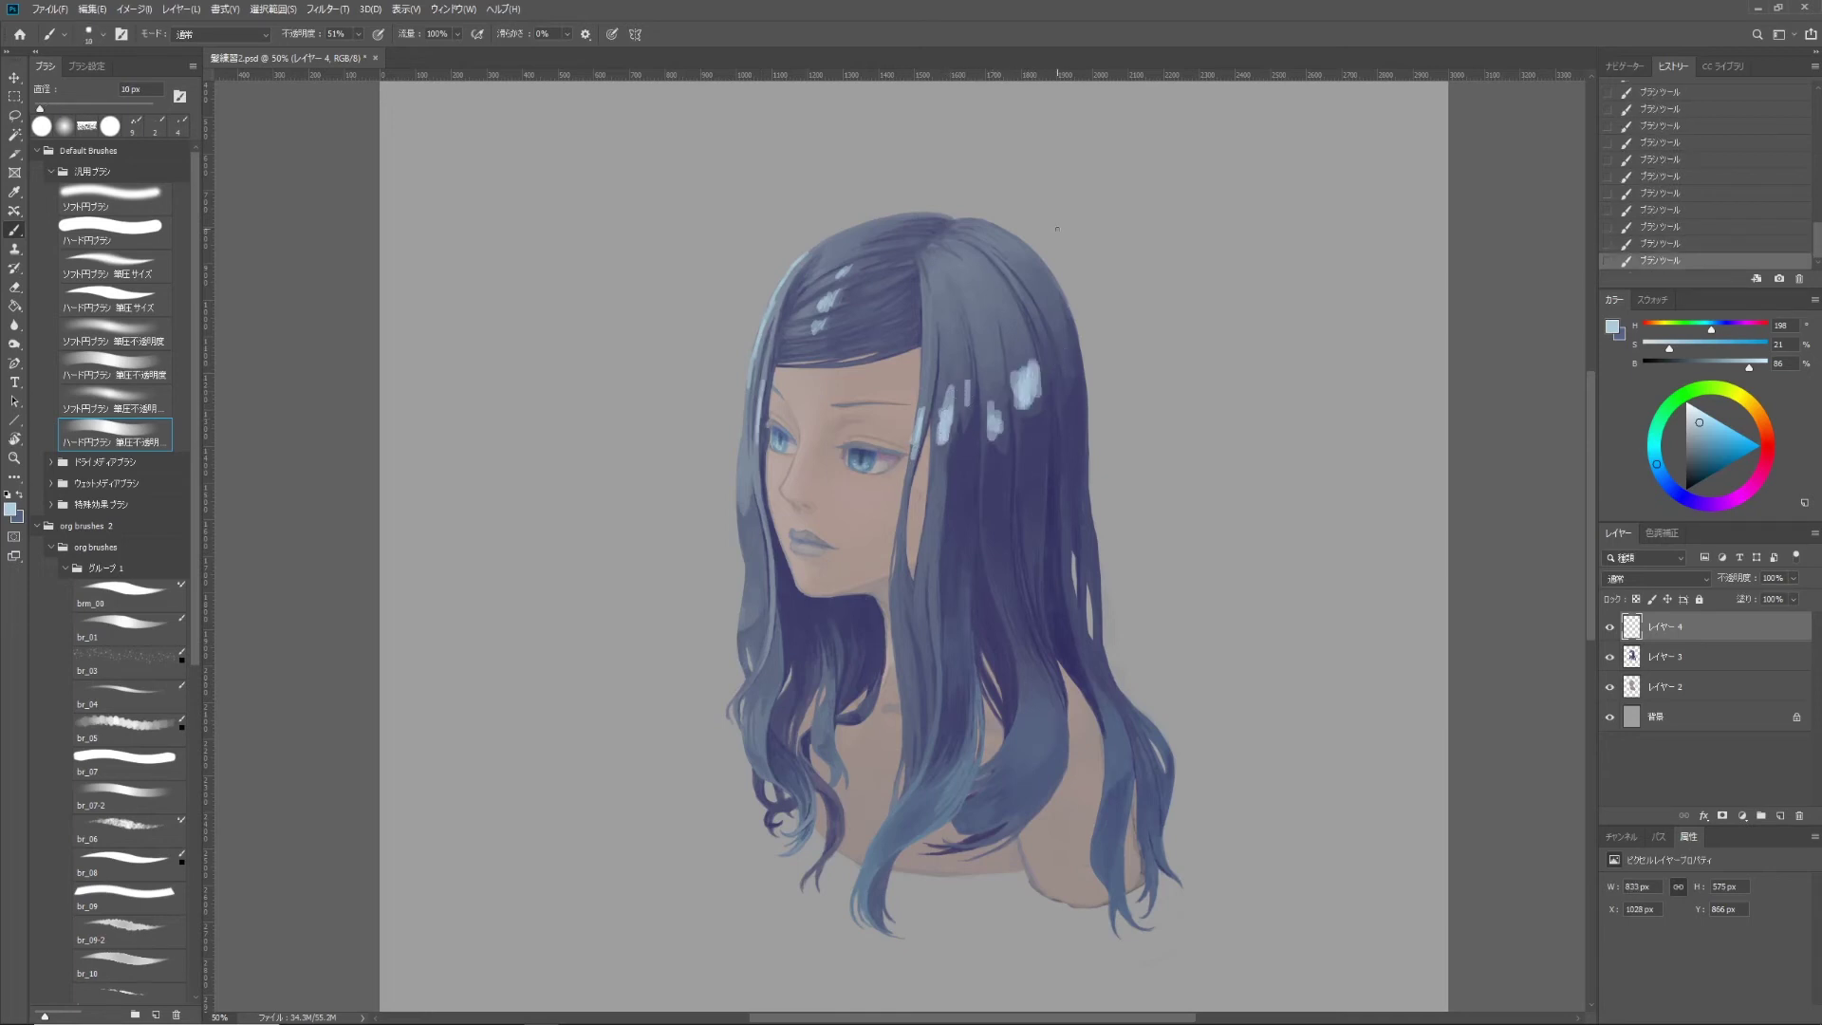
click(1665, 657)
alt+click(922, 715)
key(bracketright)
key(bracketright)
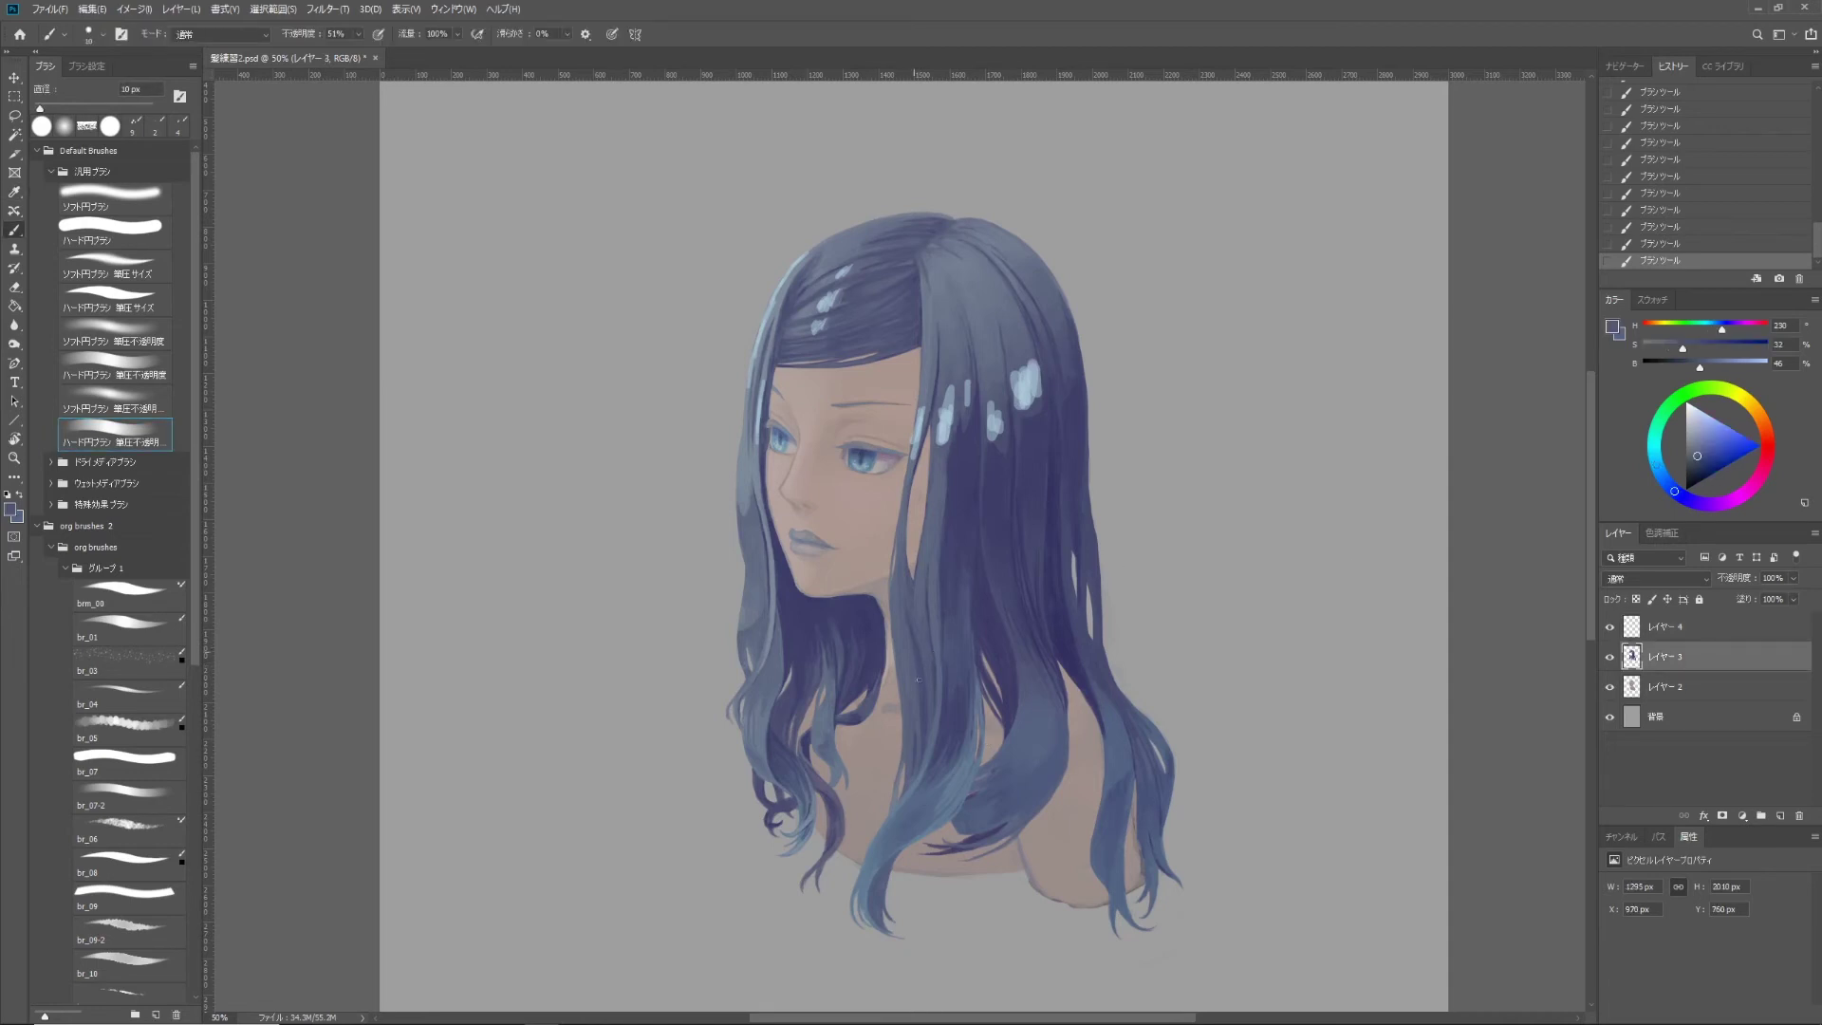
alt+click(921, 715)
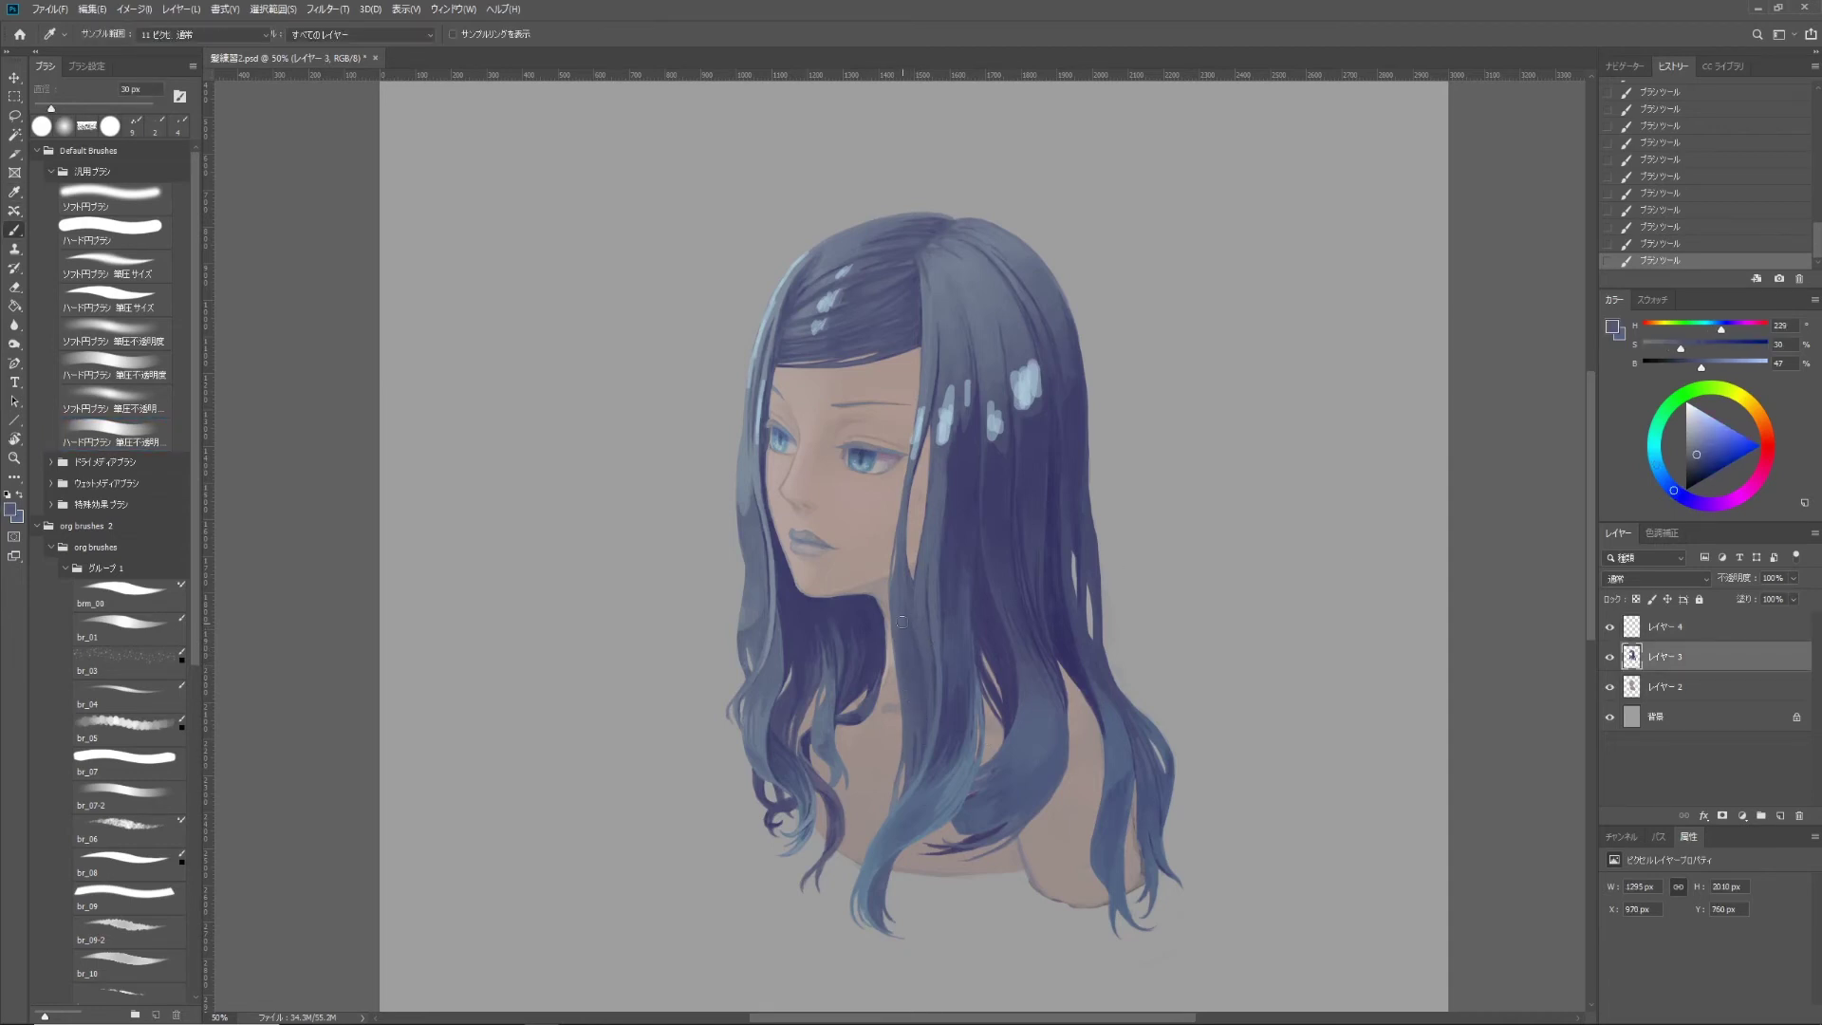
key(i)
key(b)
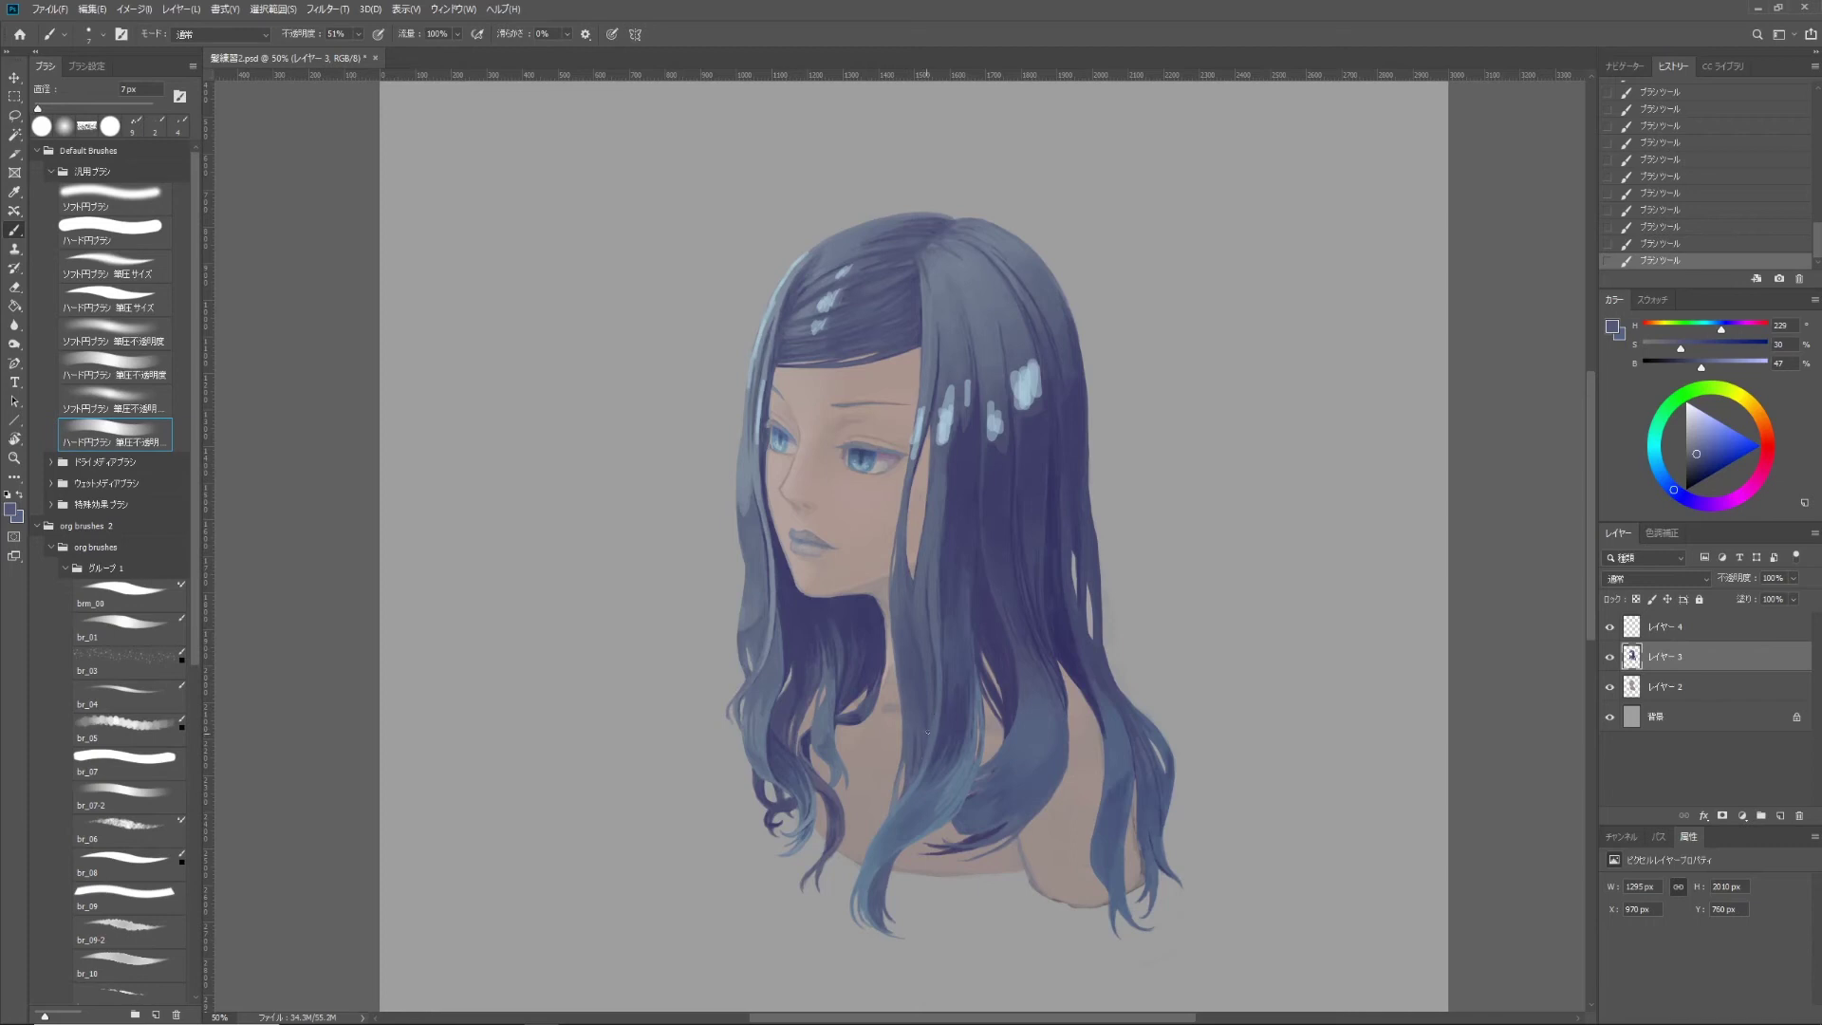
key(bracketleft)
key(bracketleft)
alt+click(934, 814)
key(bracketright)
key(bracketright)
key(bracketright)
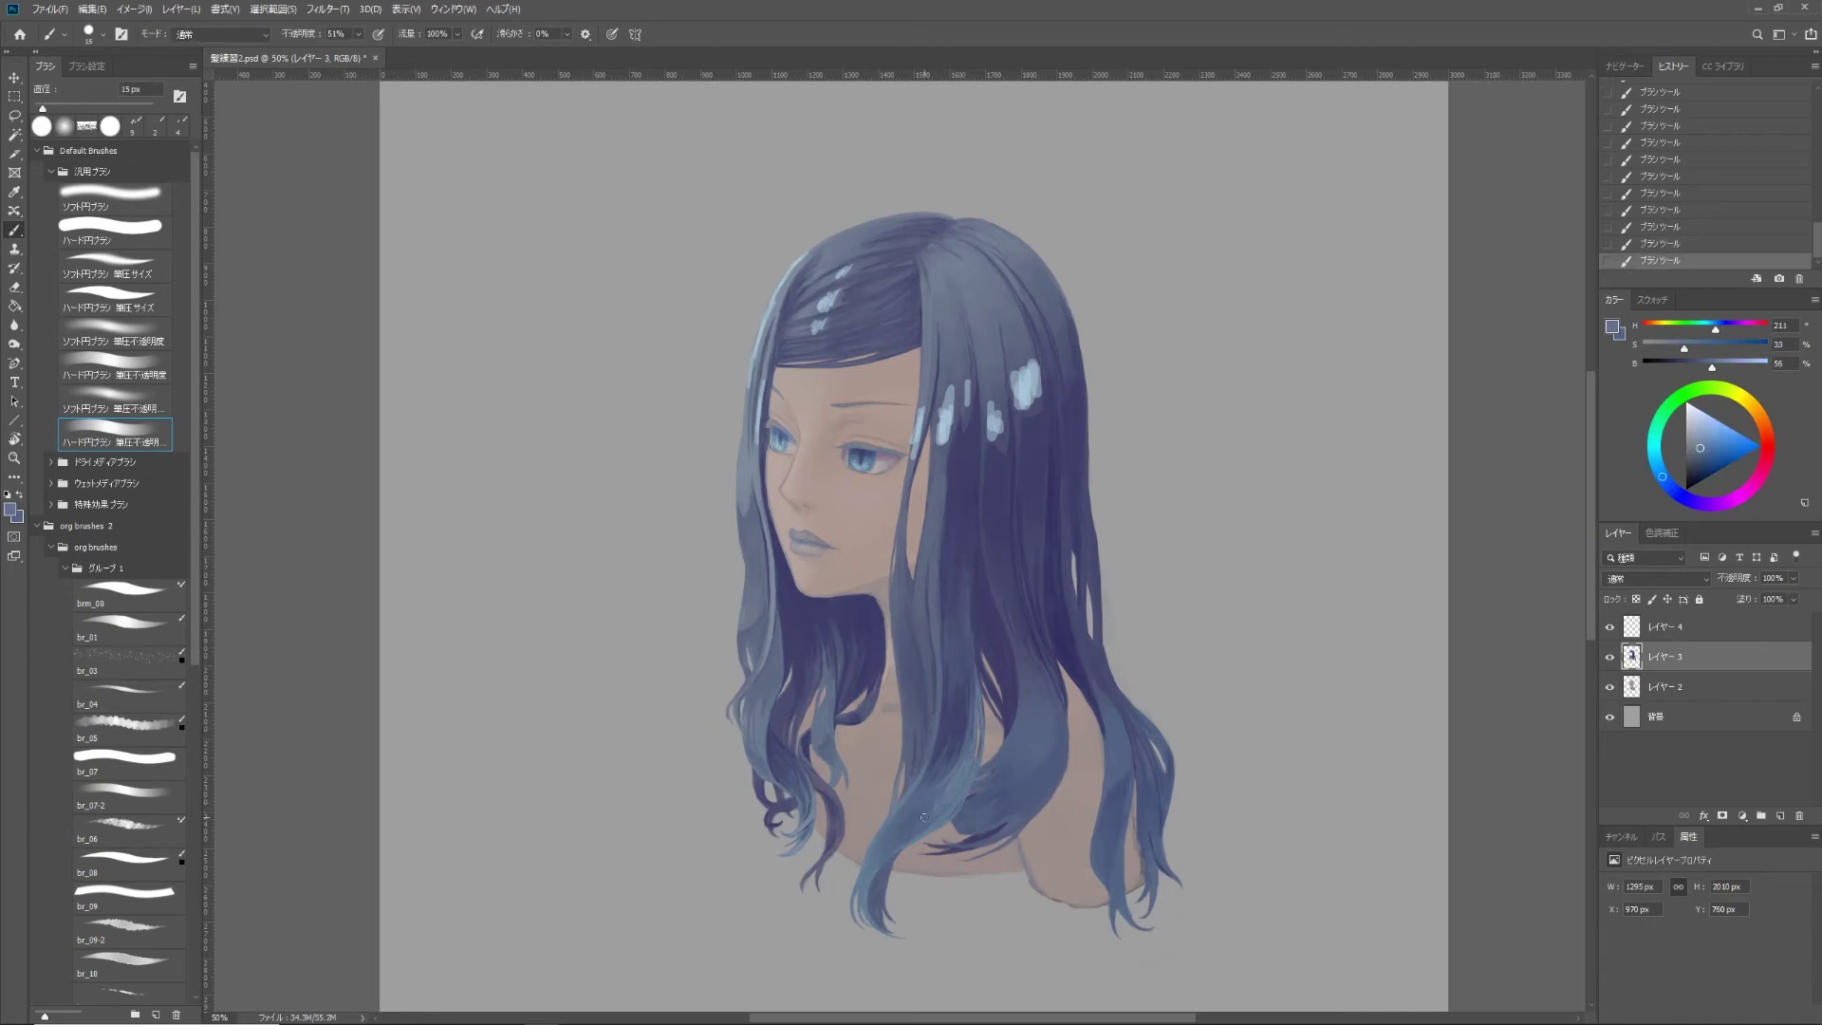
key(bracketleft)
key(bracketleft)
alt+click(937, 792)
key(bracketleft)
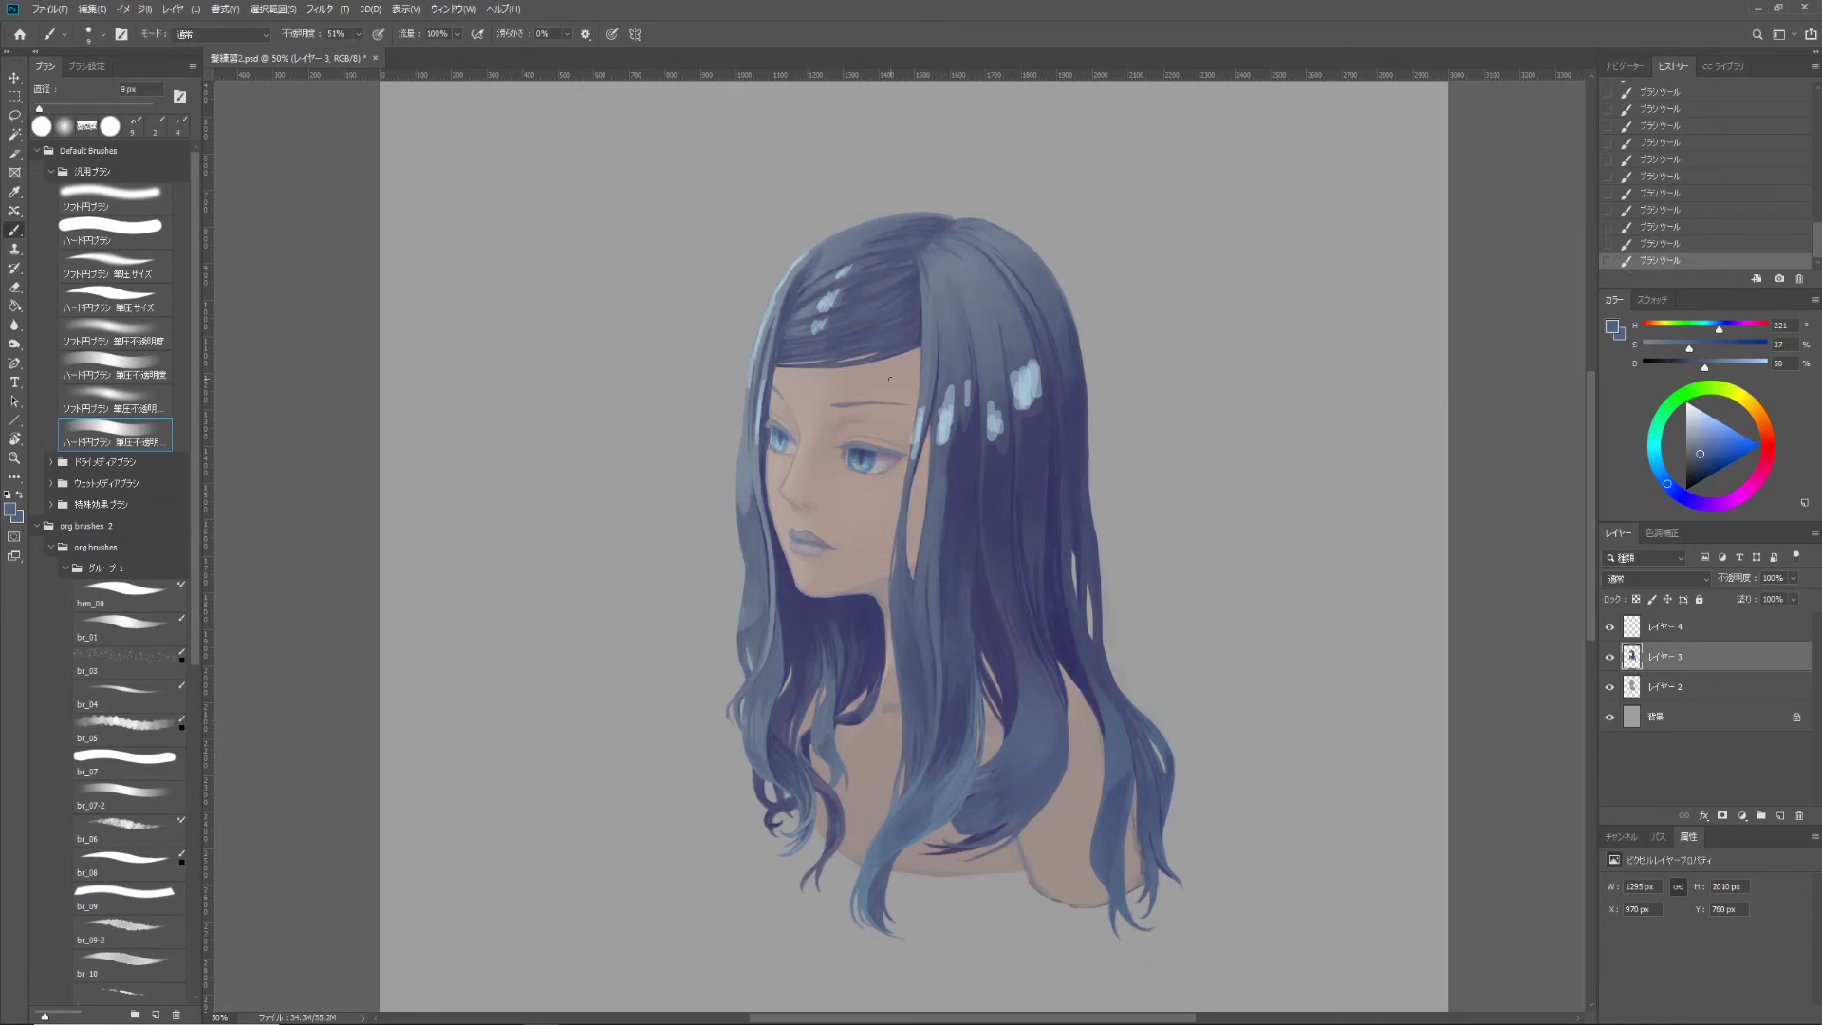
alt+click(962, 422)
key(e)
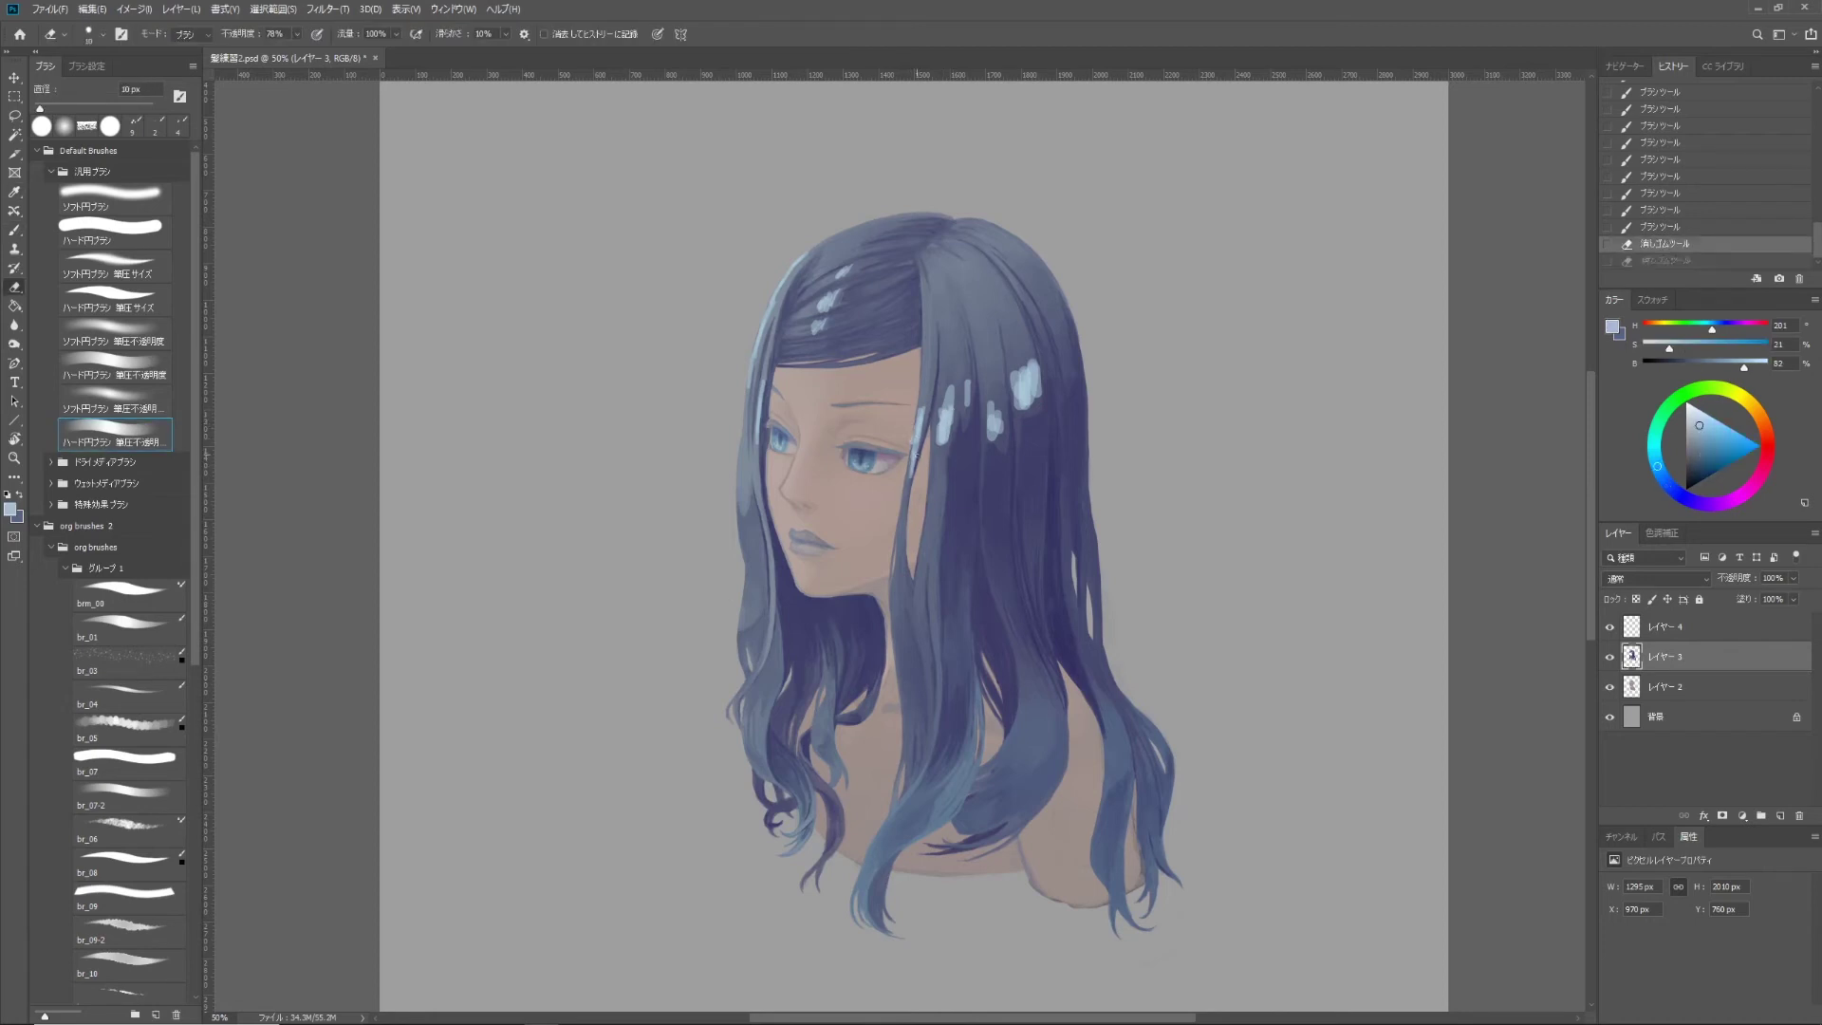
key(ctrl+alt+z)
key(ctrl+alt+z)
key(ctrl+alt+z)
key(ctrl+alt+z)
key(ctrl+alt+z)
key(ctrl+alt+z)
key(ctrl+alt+z)
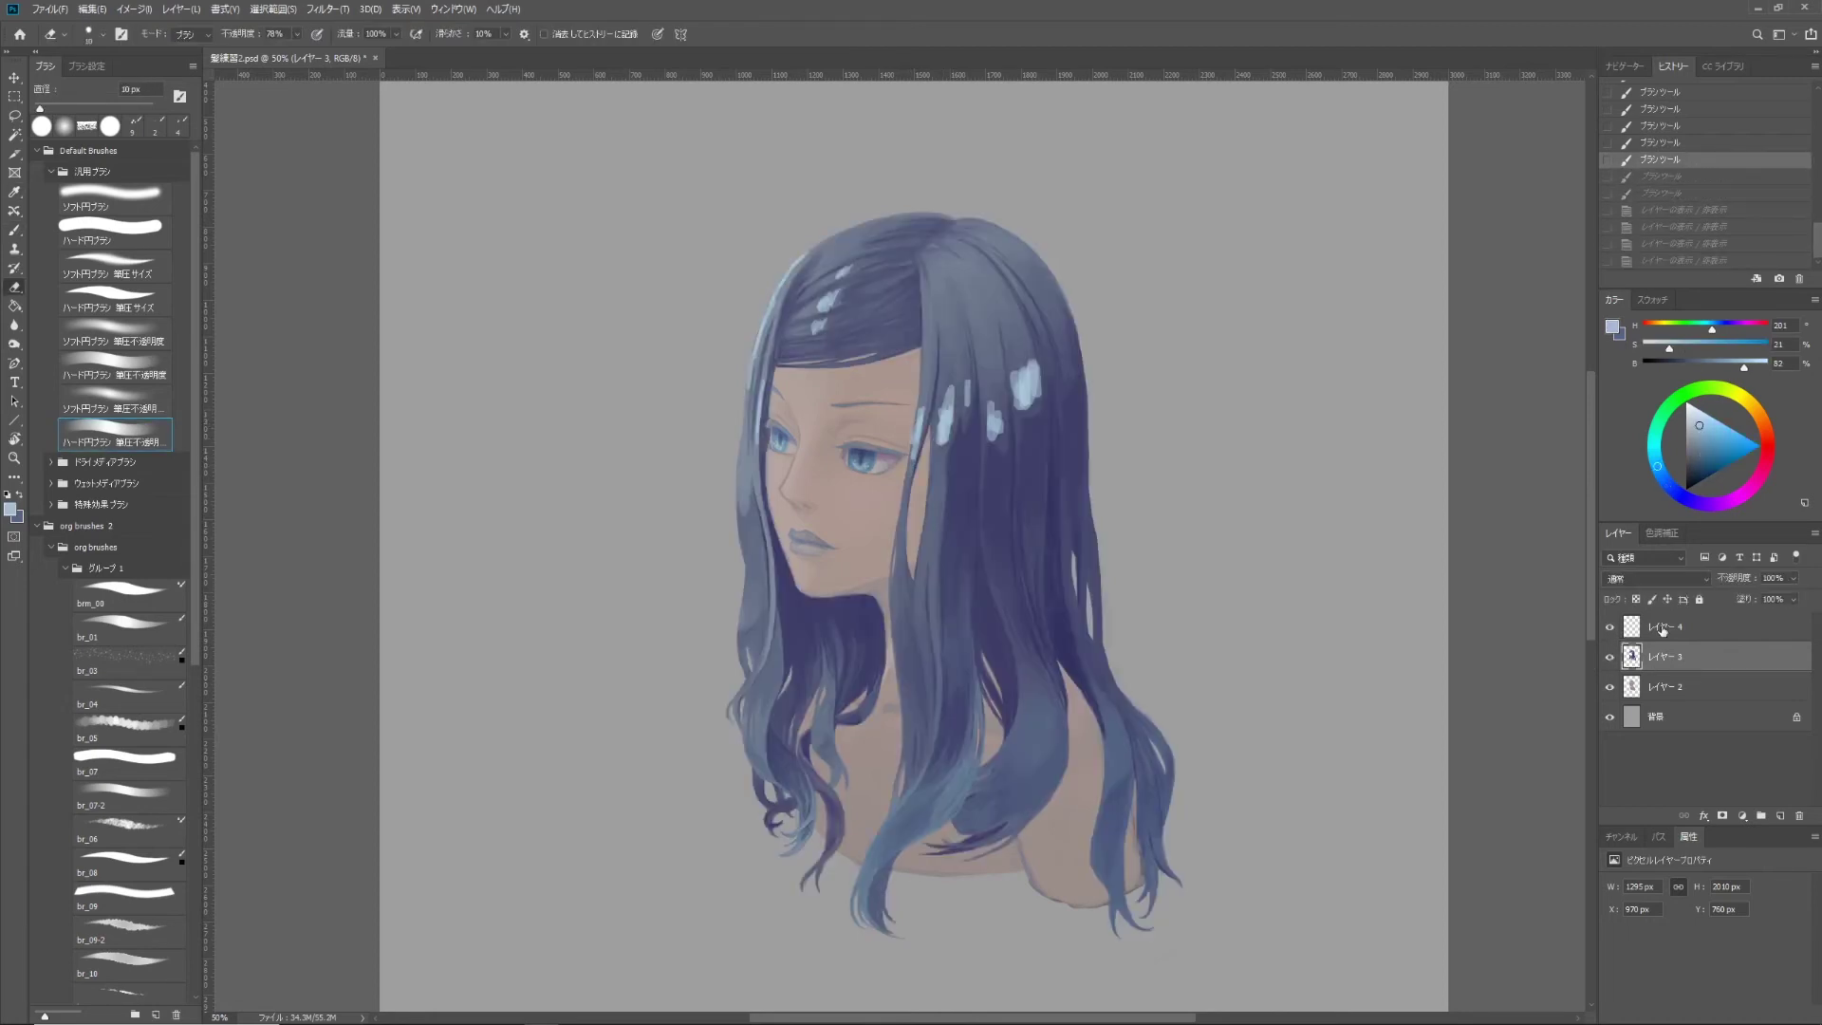
Erase part of the hair highlight on Layer 4, stepping through undo and redo to compare
click(1661, 630)
drag(949, 417, 959, 436)
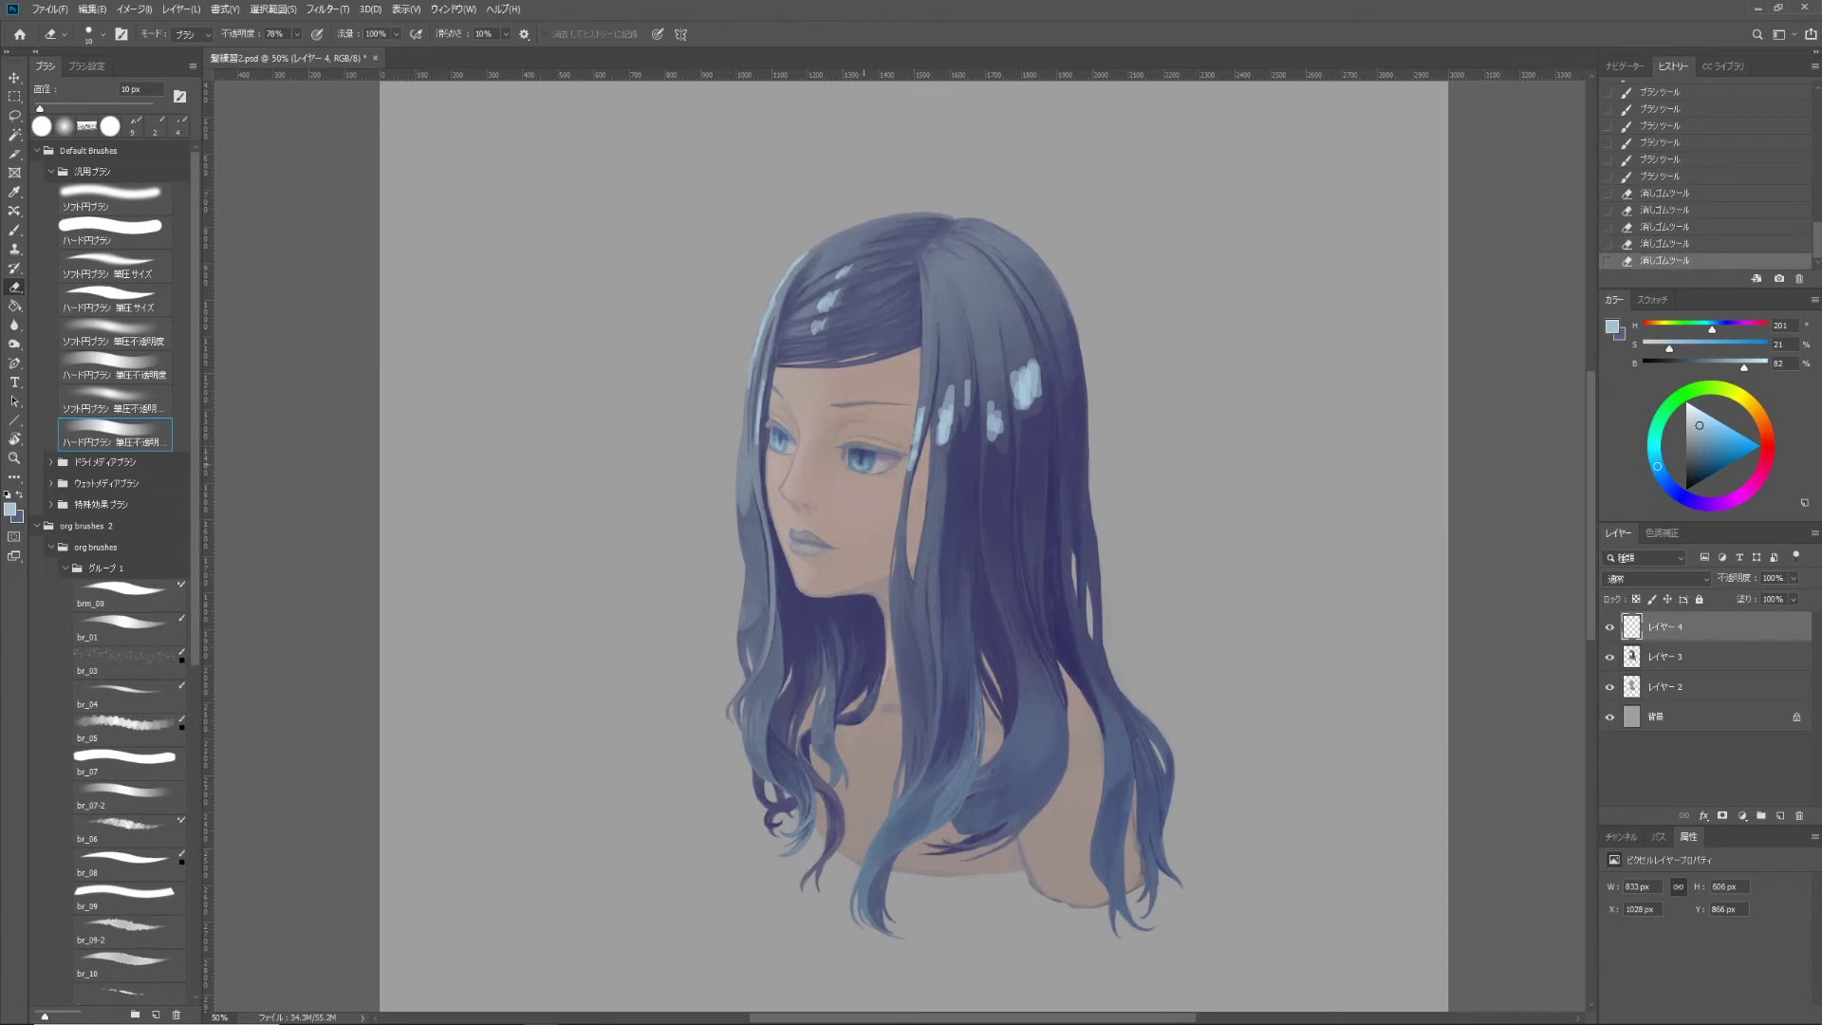
key(b)
key(ctrl+alt+z)
key(ctrl+alt+z)
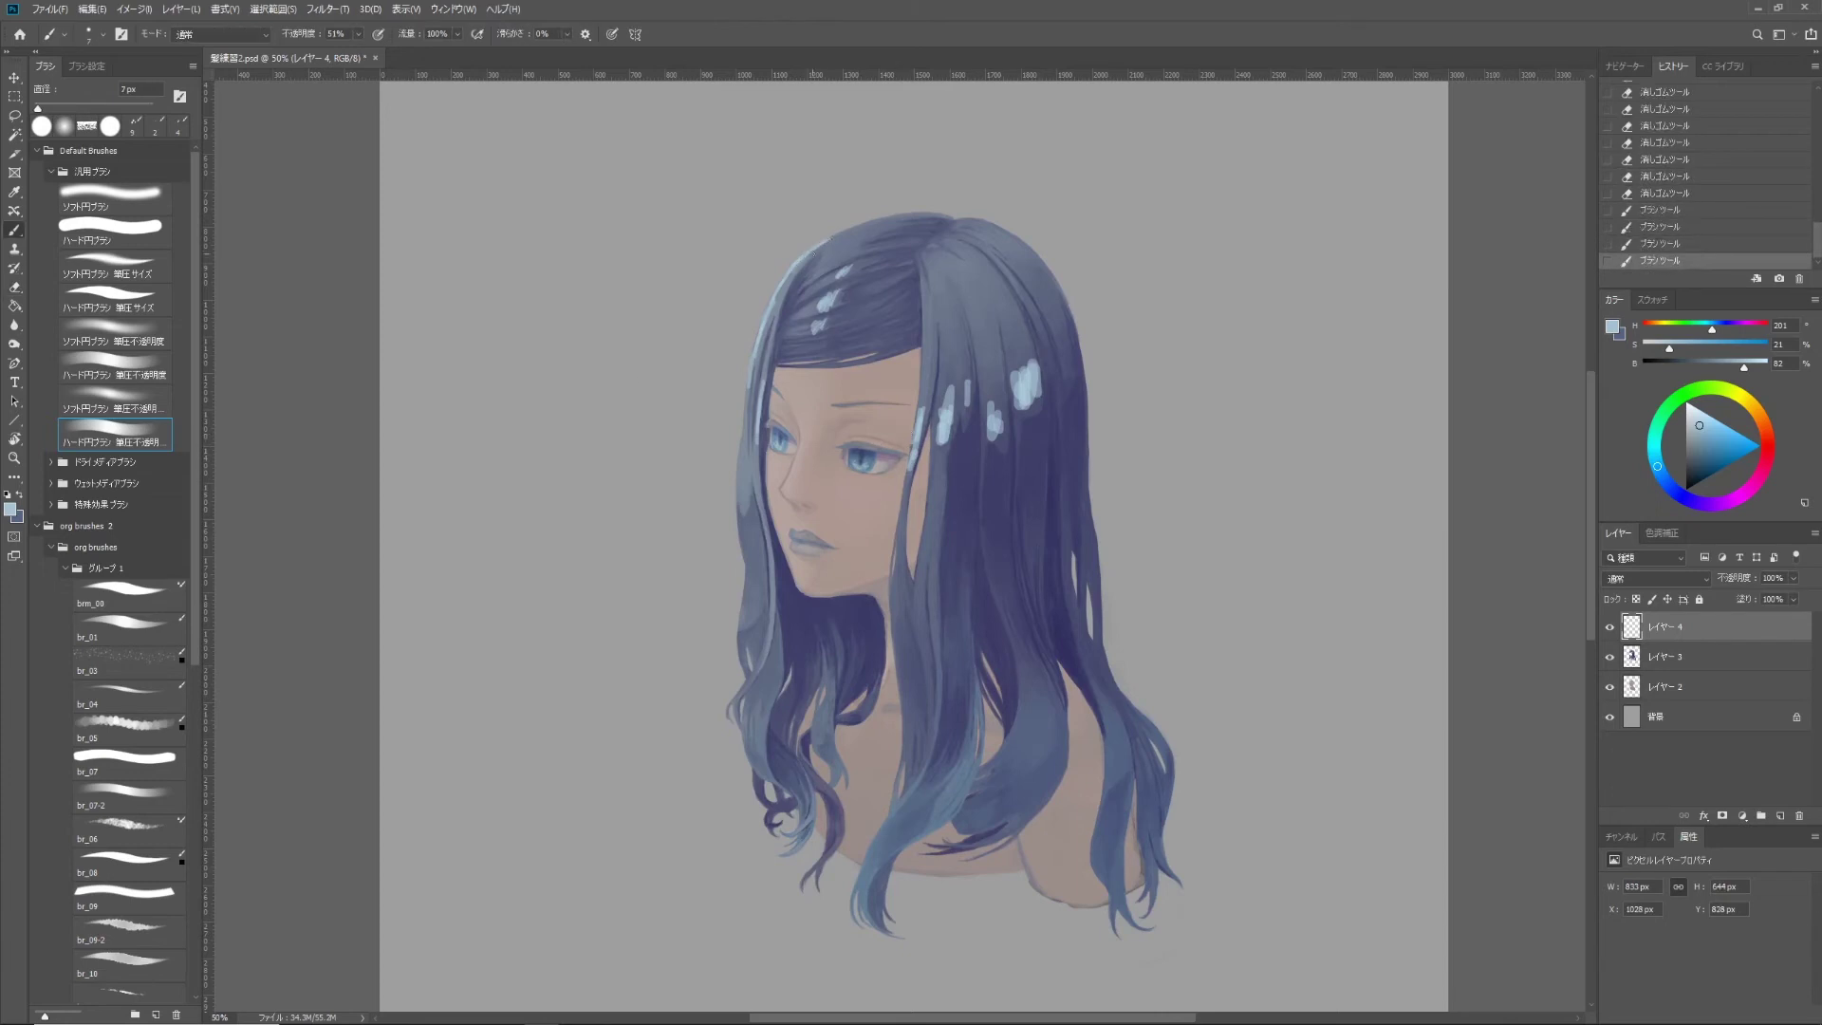
key(ctrl+alt+z)
key(ctrl+alt+z)
key(ctrl+alt+z)
key(ctrl+alt+z)
key(ctrl+alt+z)
key(ctrl+alt+z)
key(e)
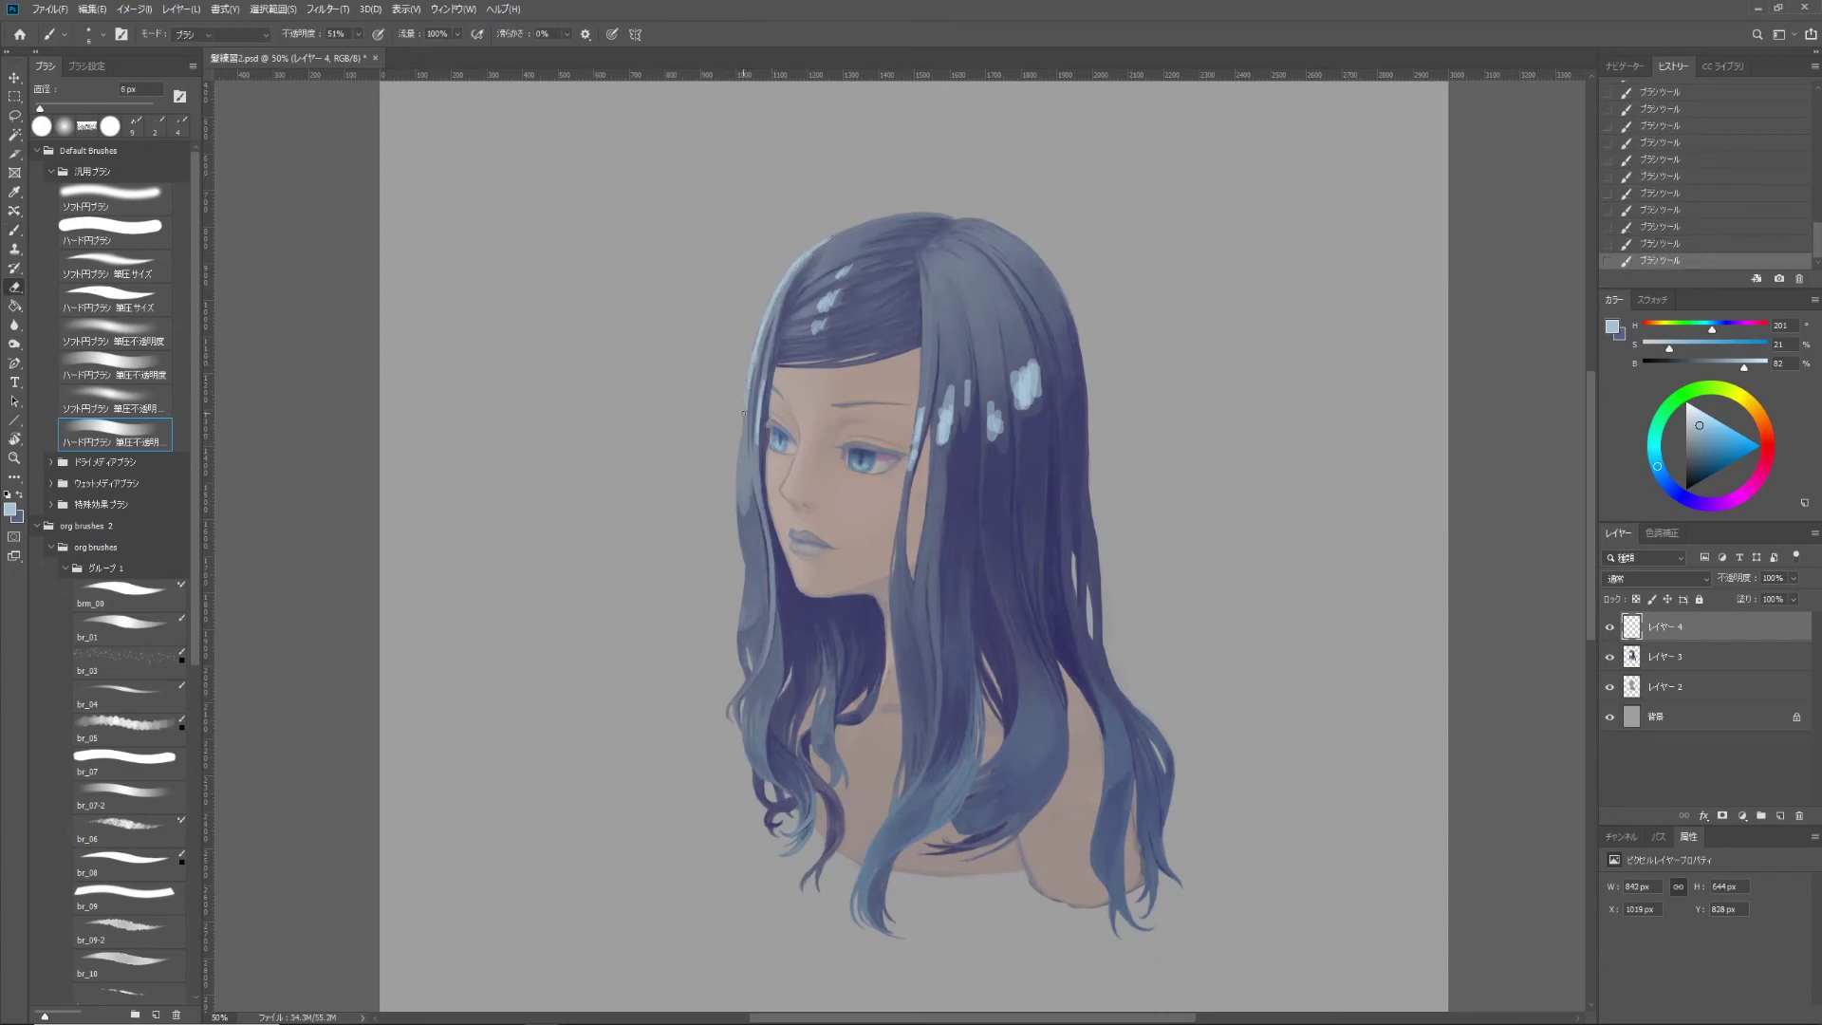
key(ctrl+shift+z)
key(ctrl+shift+z)
key(ctrl+shift+z)
key(ctrl+shift+z)
key(ctrl+shift+z)
key(ctrl+shift+z)
key(b)
key(ctrl+alt+z)
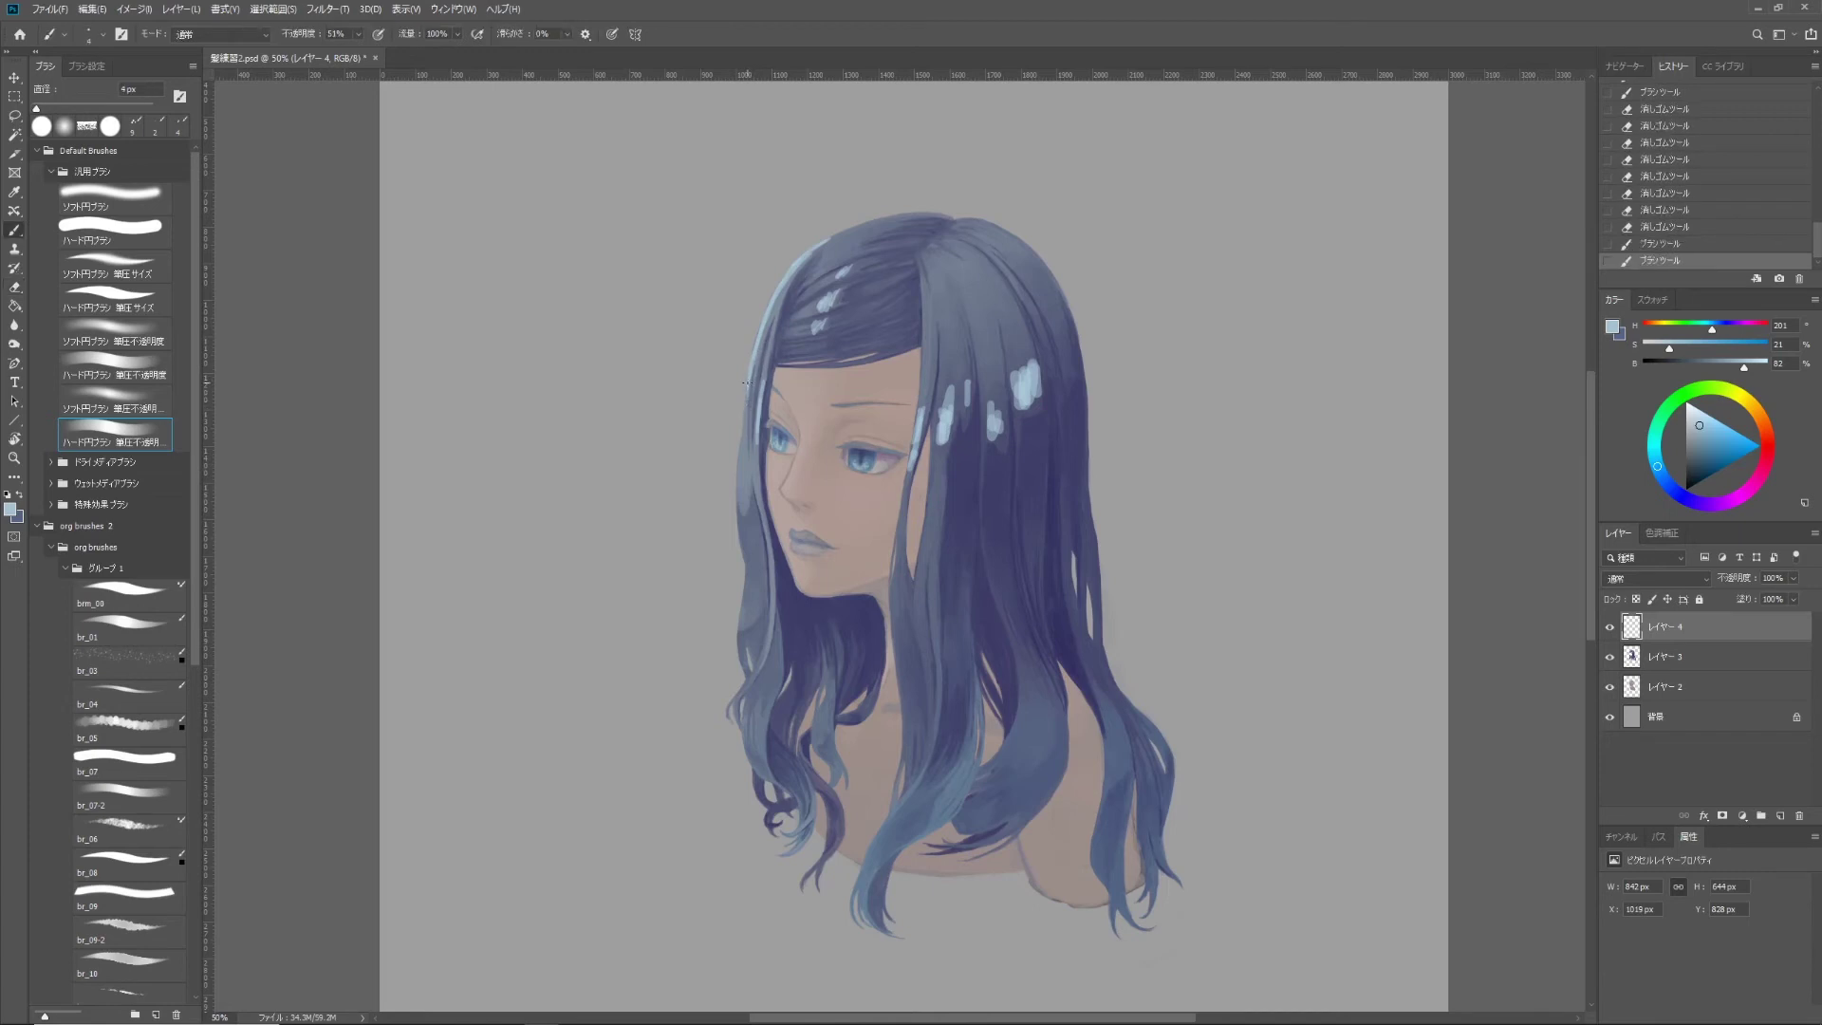
key(ctrl+alt+z)
key(e)
key(ctrl+shift+z)
key(b)
key(ctrl+alt+z)
key(ctrl+shift+z)
key(ctrl+shift+z)
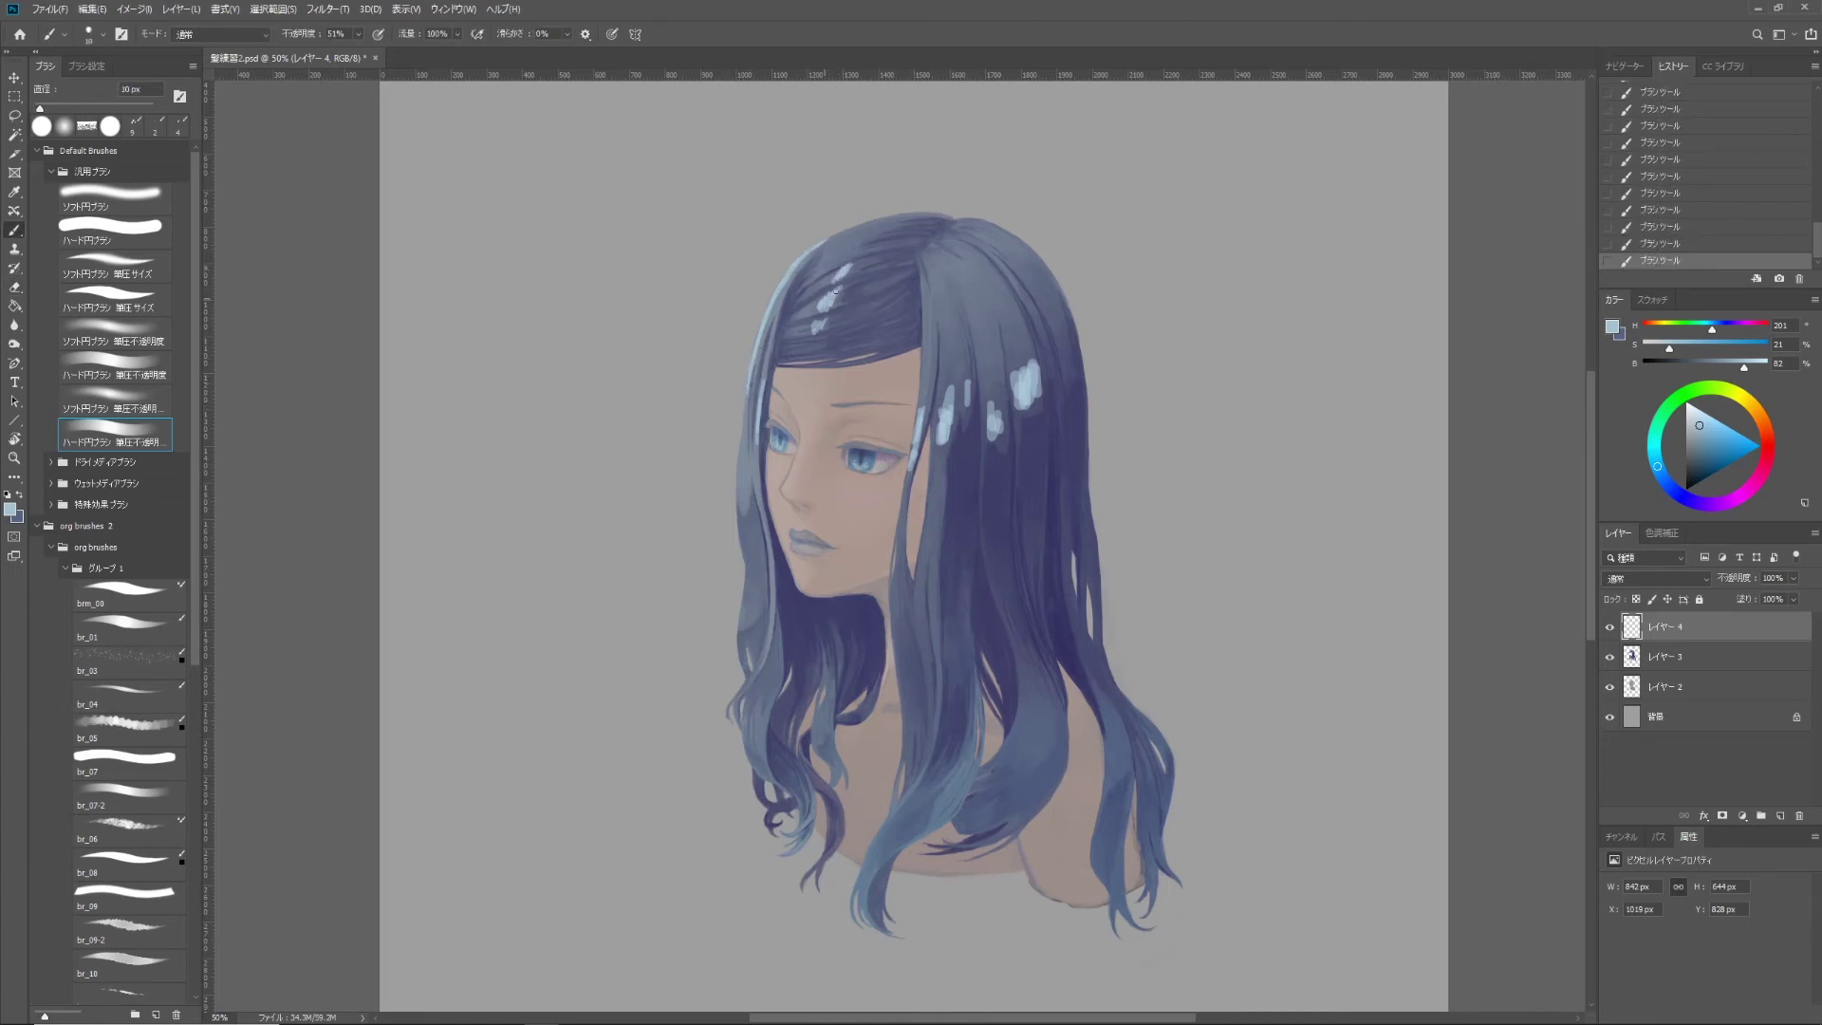
key(ctrl+shift+z)
key(ctrl+shift+z)
key(e)
key(ctrl+shift+z)
key(ctrl+shift+z)
key(ctrl+shift+z)
key(ctrl+shift+z)
key(ctrl+shift+z)
key(ctrl+shift+z)
key(ctrl+shift+z)
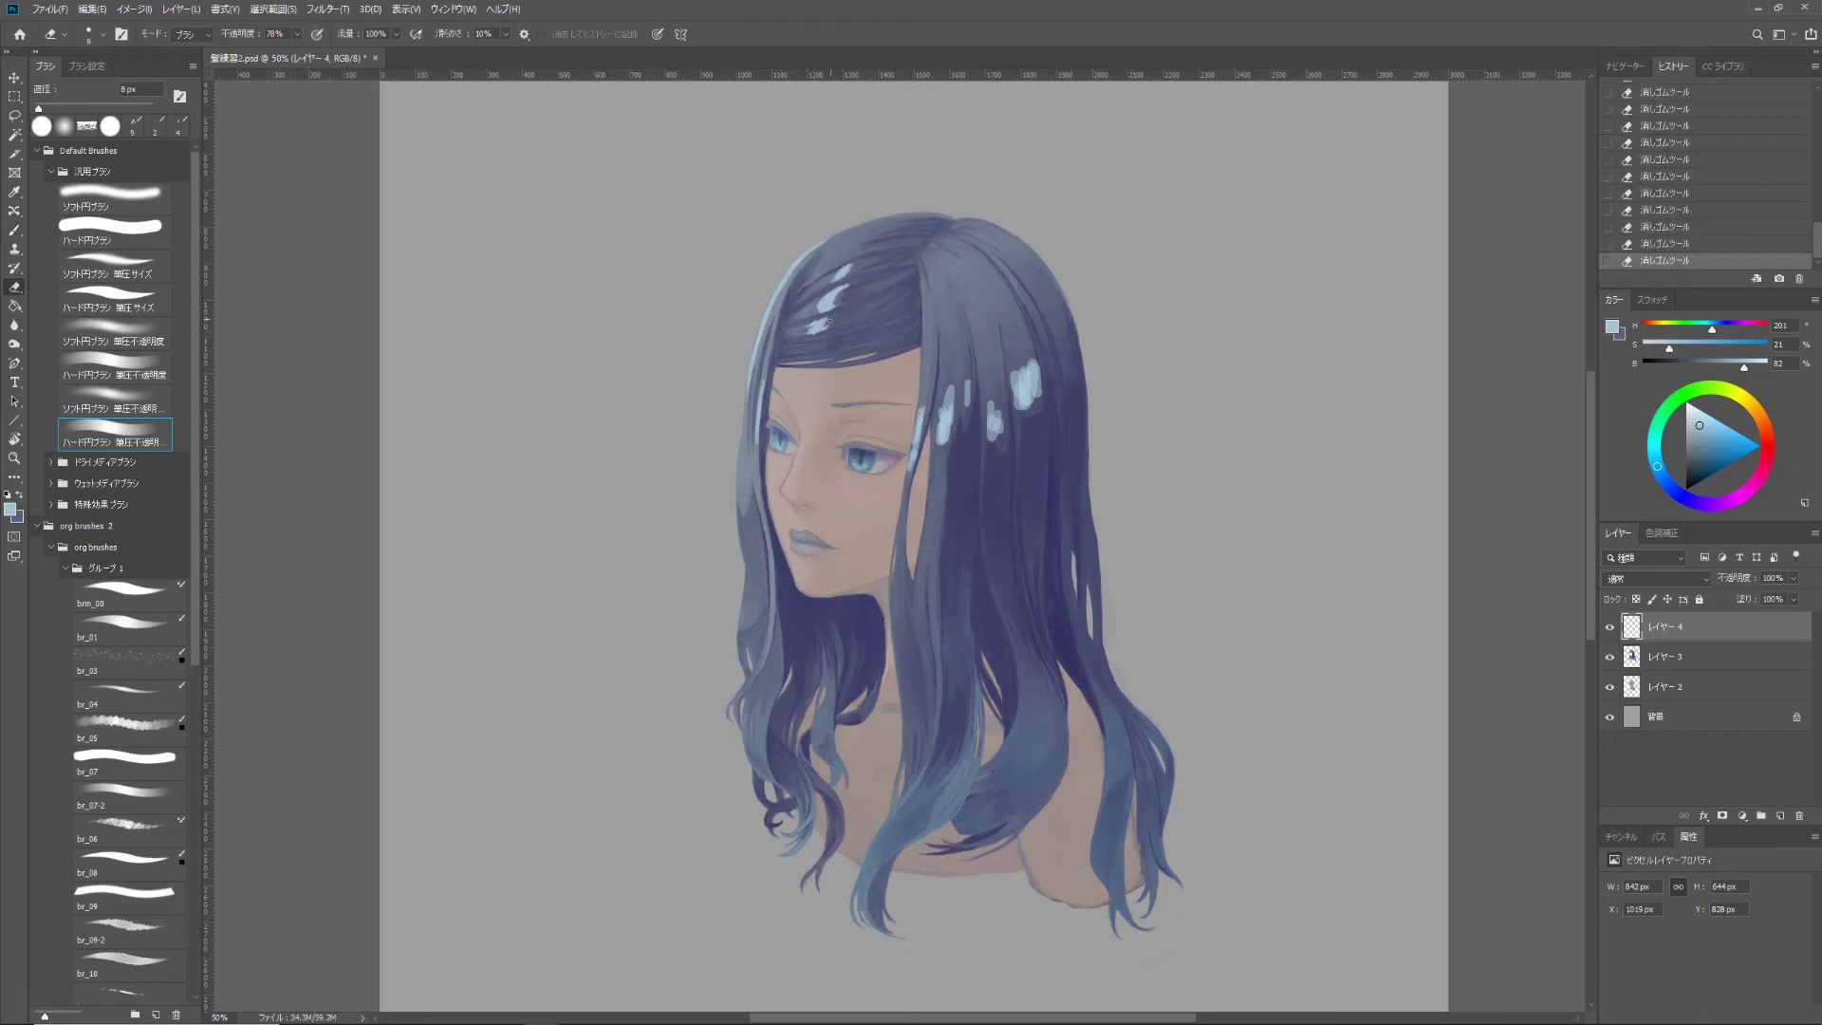
key(ctrl+z)
key(ctrl+z)
key(ctrl+z)
key(ctrl+z)
key(ctrl+z)
Sample lighter hair blues and dab small highlights on the strands with an 8 px brush
key(i)
alt+click(813, 326)
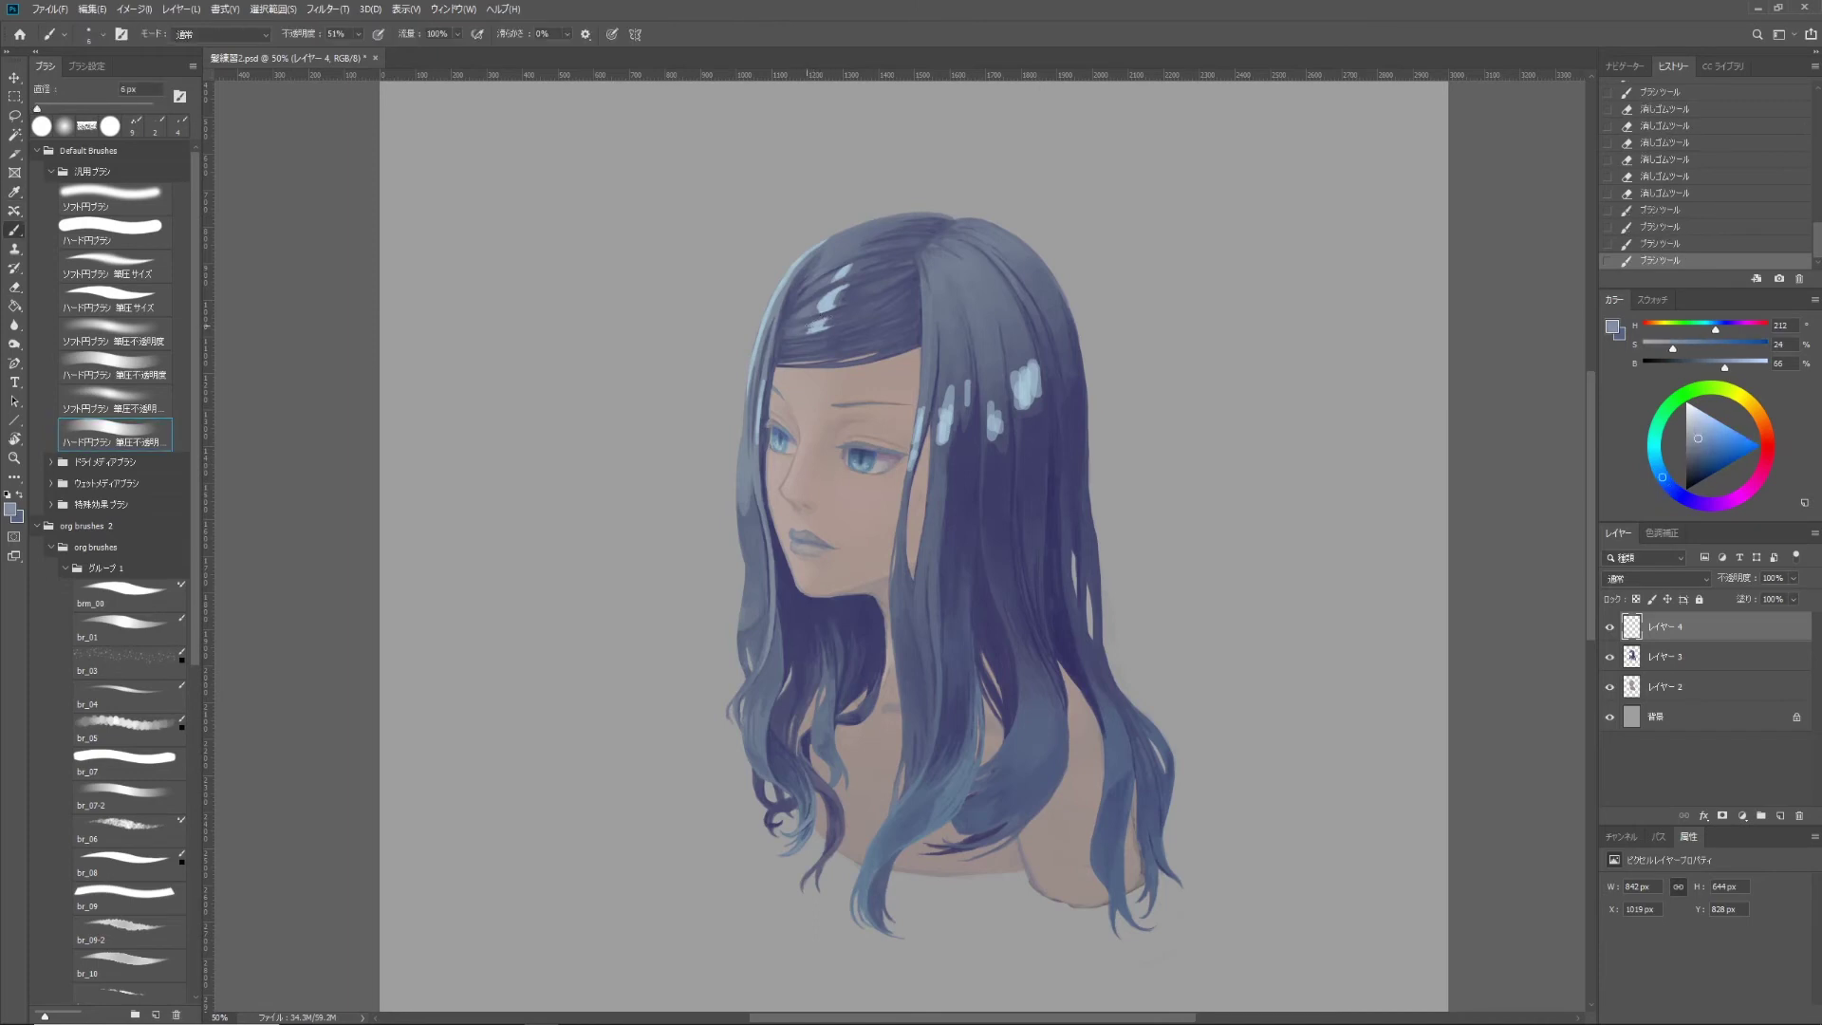
click(816, 324)
alt+click(807, 328)
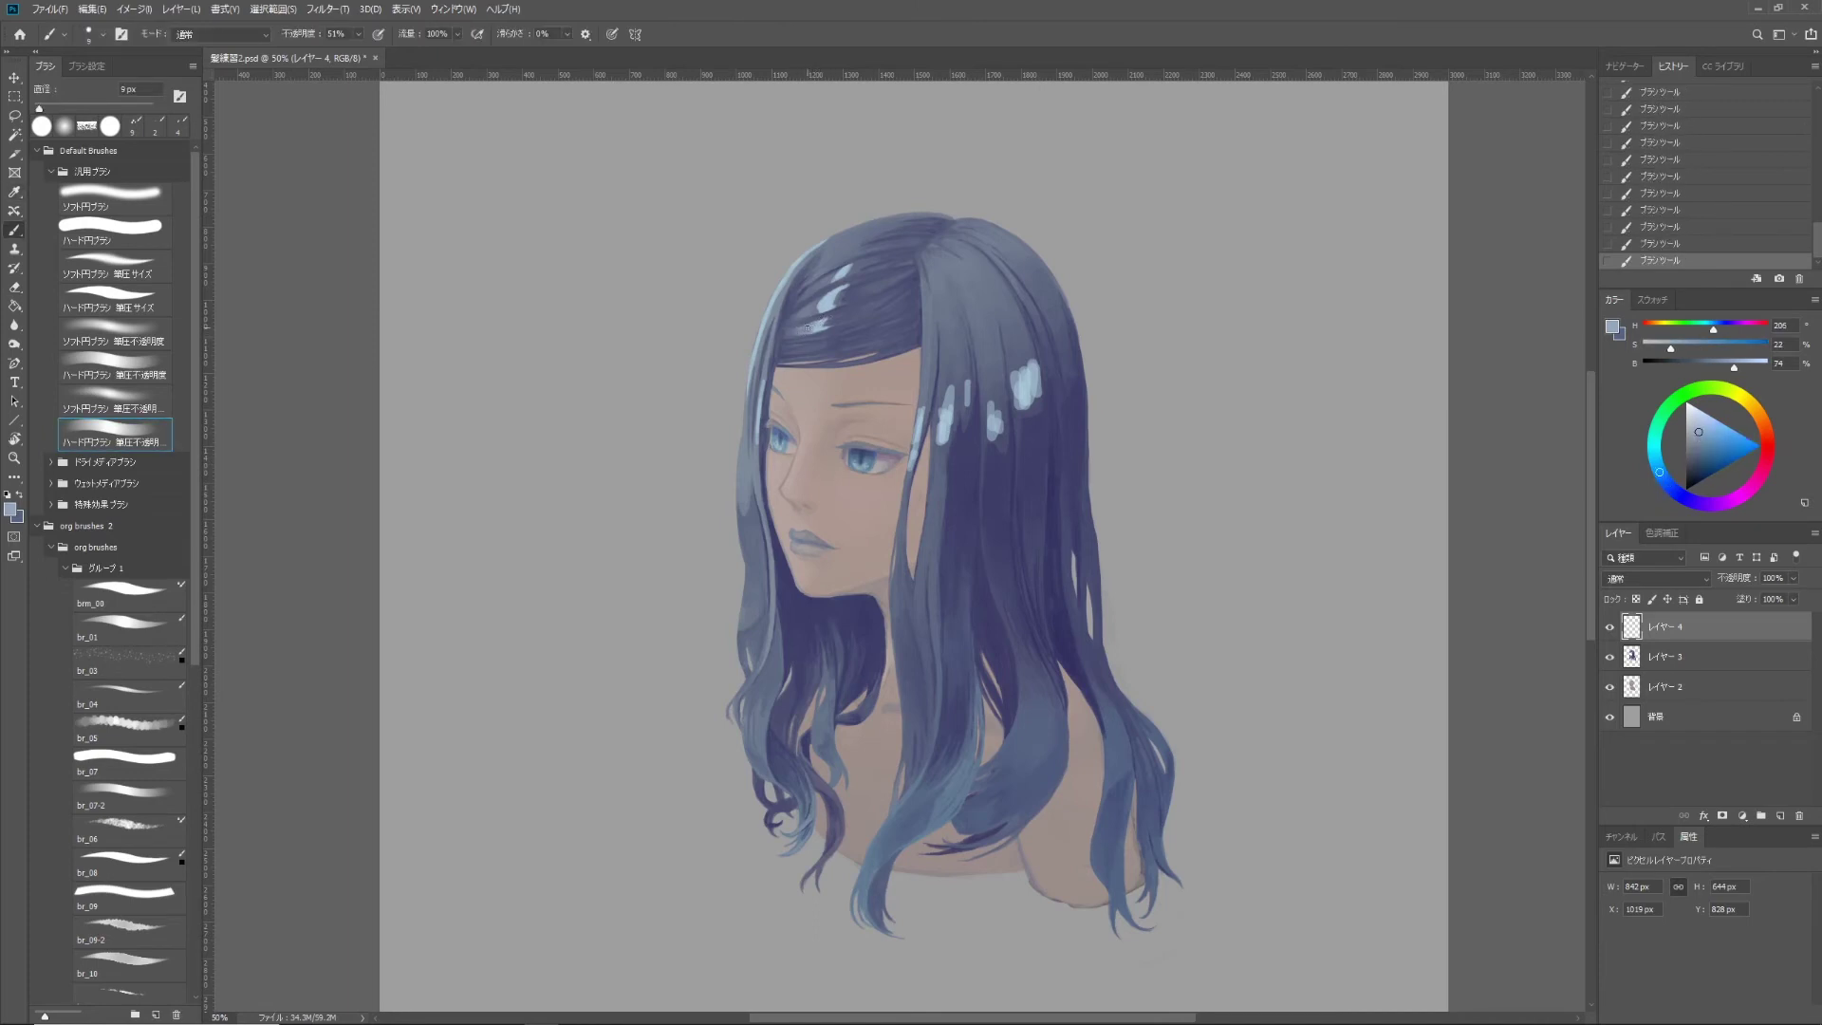
key(e)
key(b)
alt+click(821, 321)
key(ctrl+alt+z)
key(ctrl+alt+z)
alt+click(821, 317)
click(821, 316)
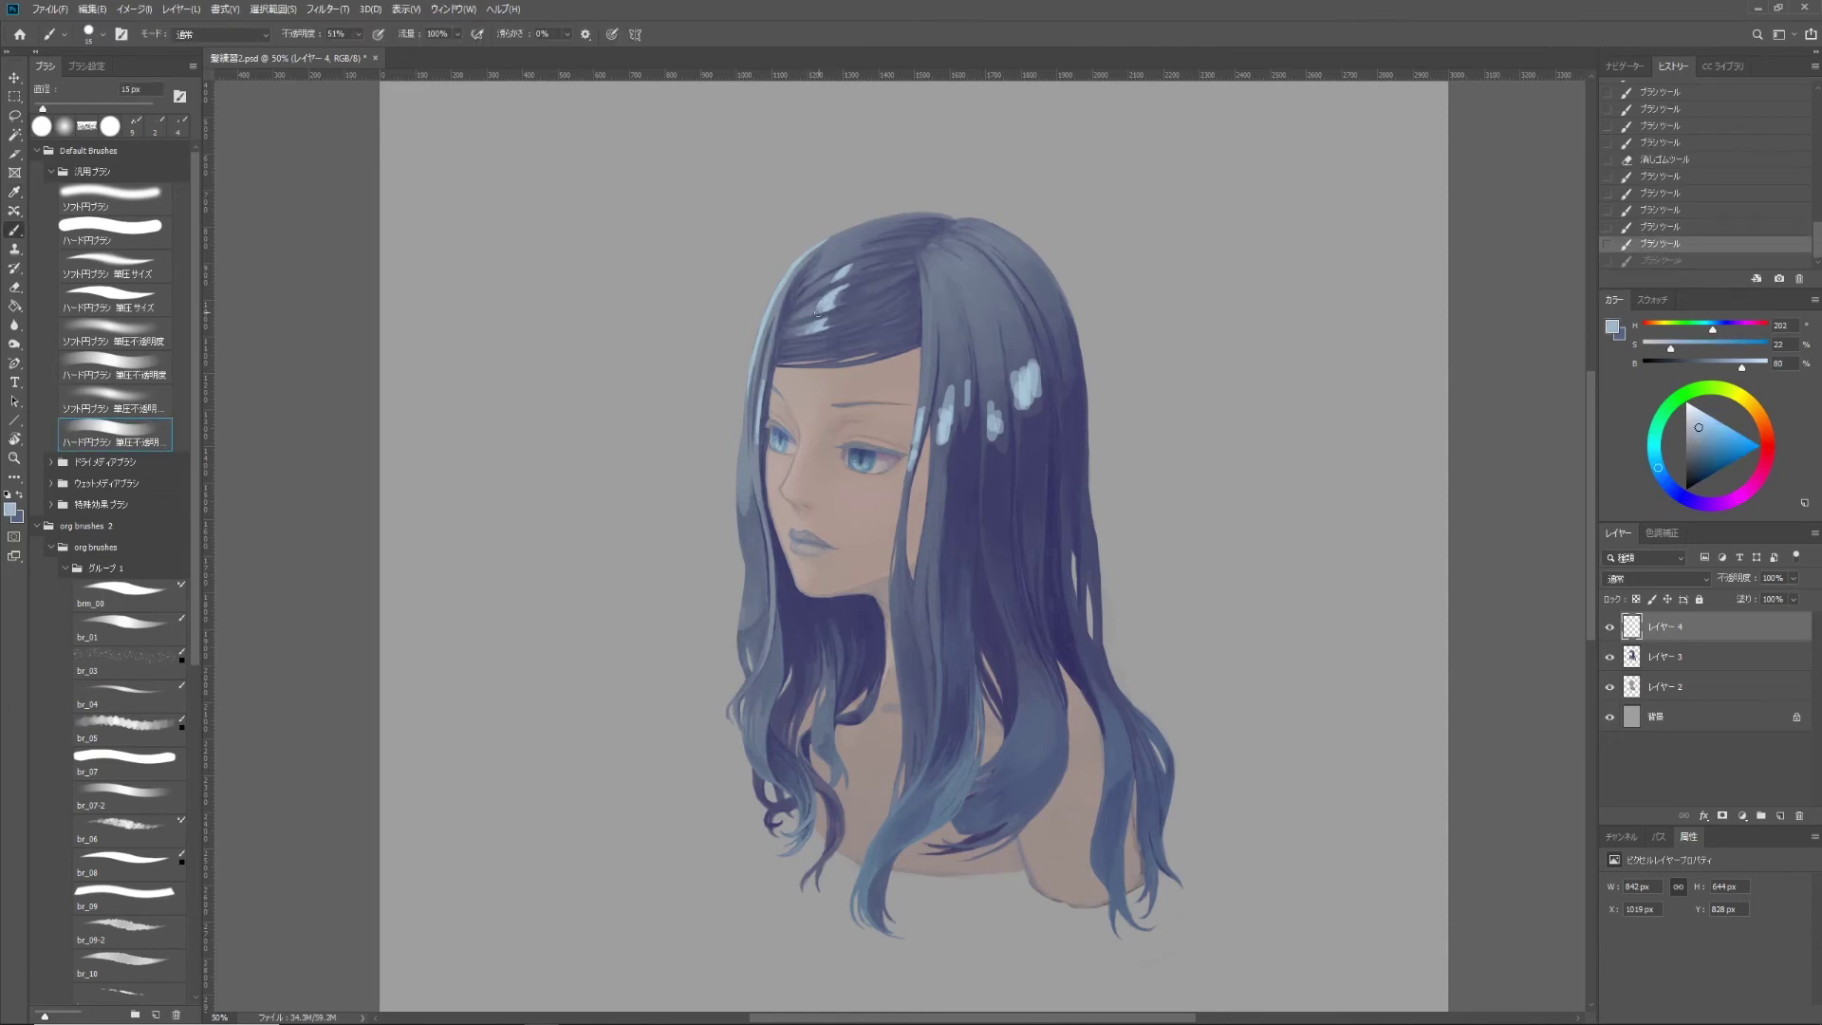
key(bracketleft)
key(bracketleft)
key(bracketleft)
click(821, 304)
drag(820, 302, 849, 281)
Add mid-blue highlight dabs at 7 px, then softly erase the highlight edges
alt+click(809, 313)
alt+click(801, 313)
key(bracketleft)
key(bracketleft)
key(bracketleft)
alt+click(835, 289)
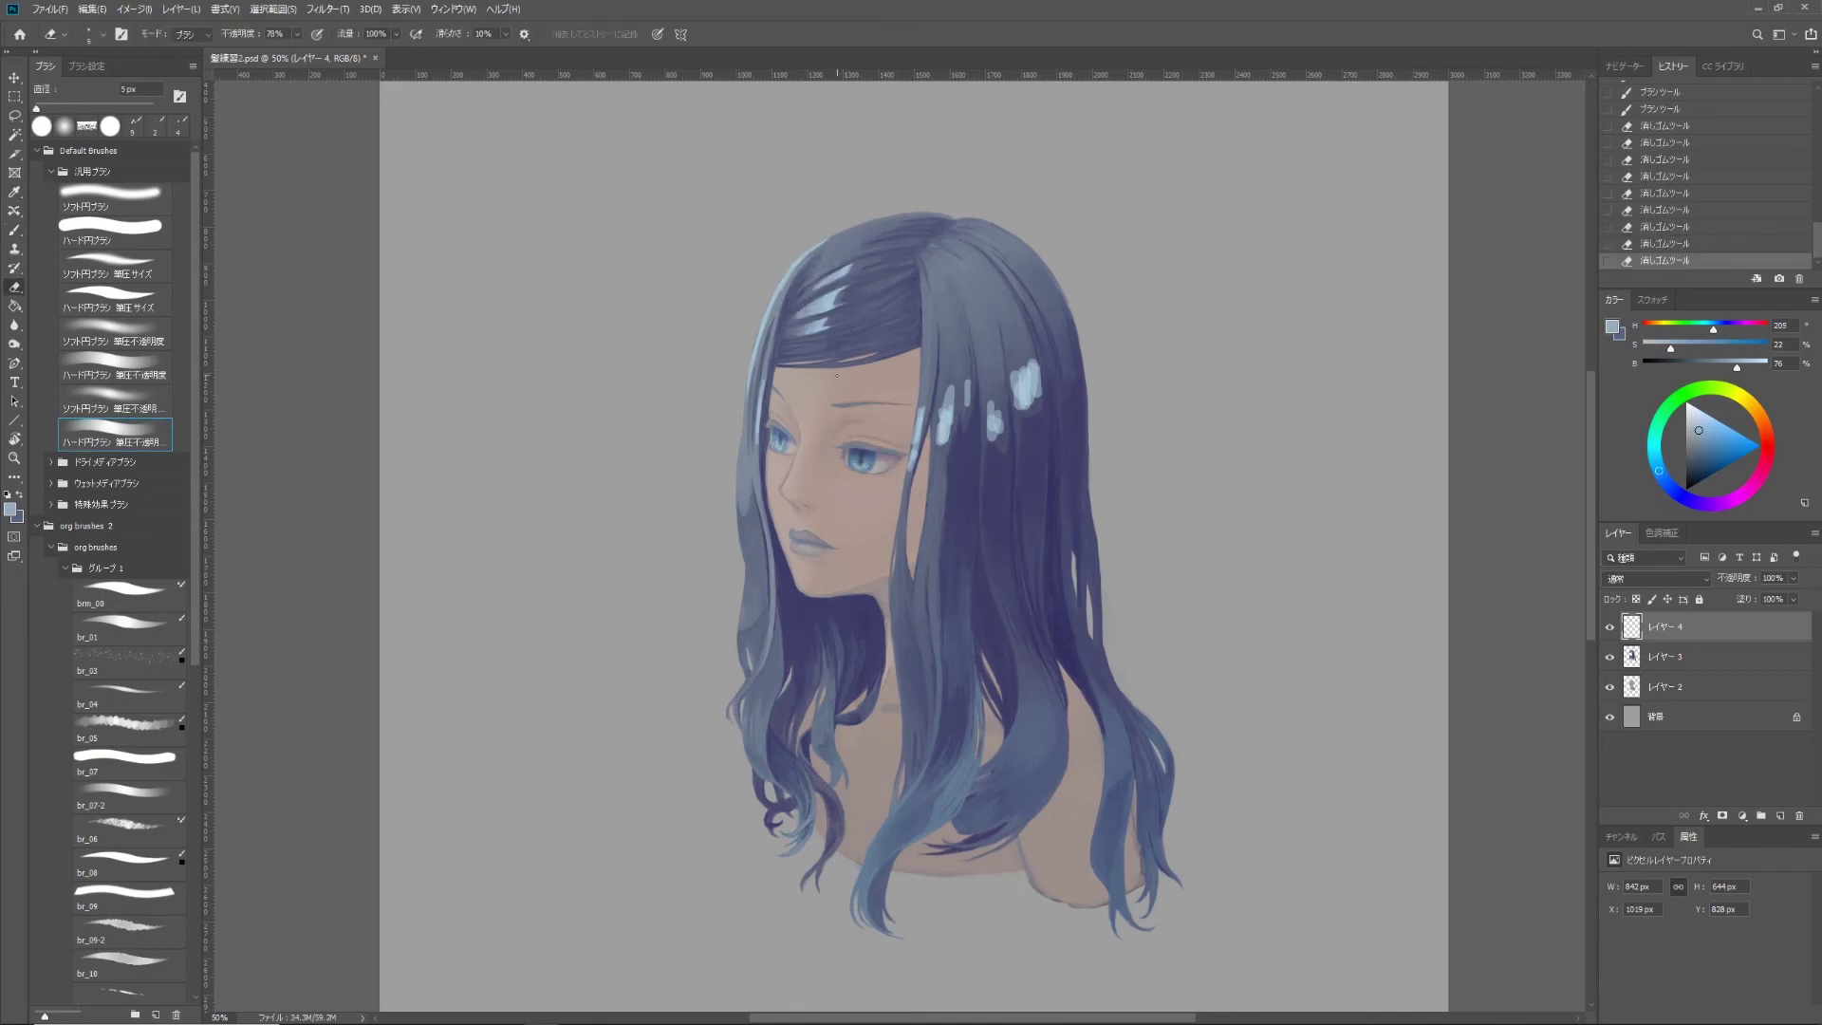
key(comma)
drag(808, 281, 848, 258)
key(period)
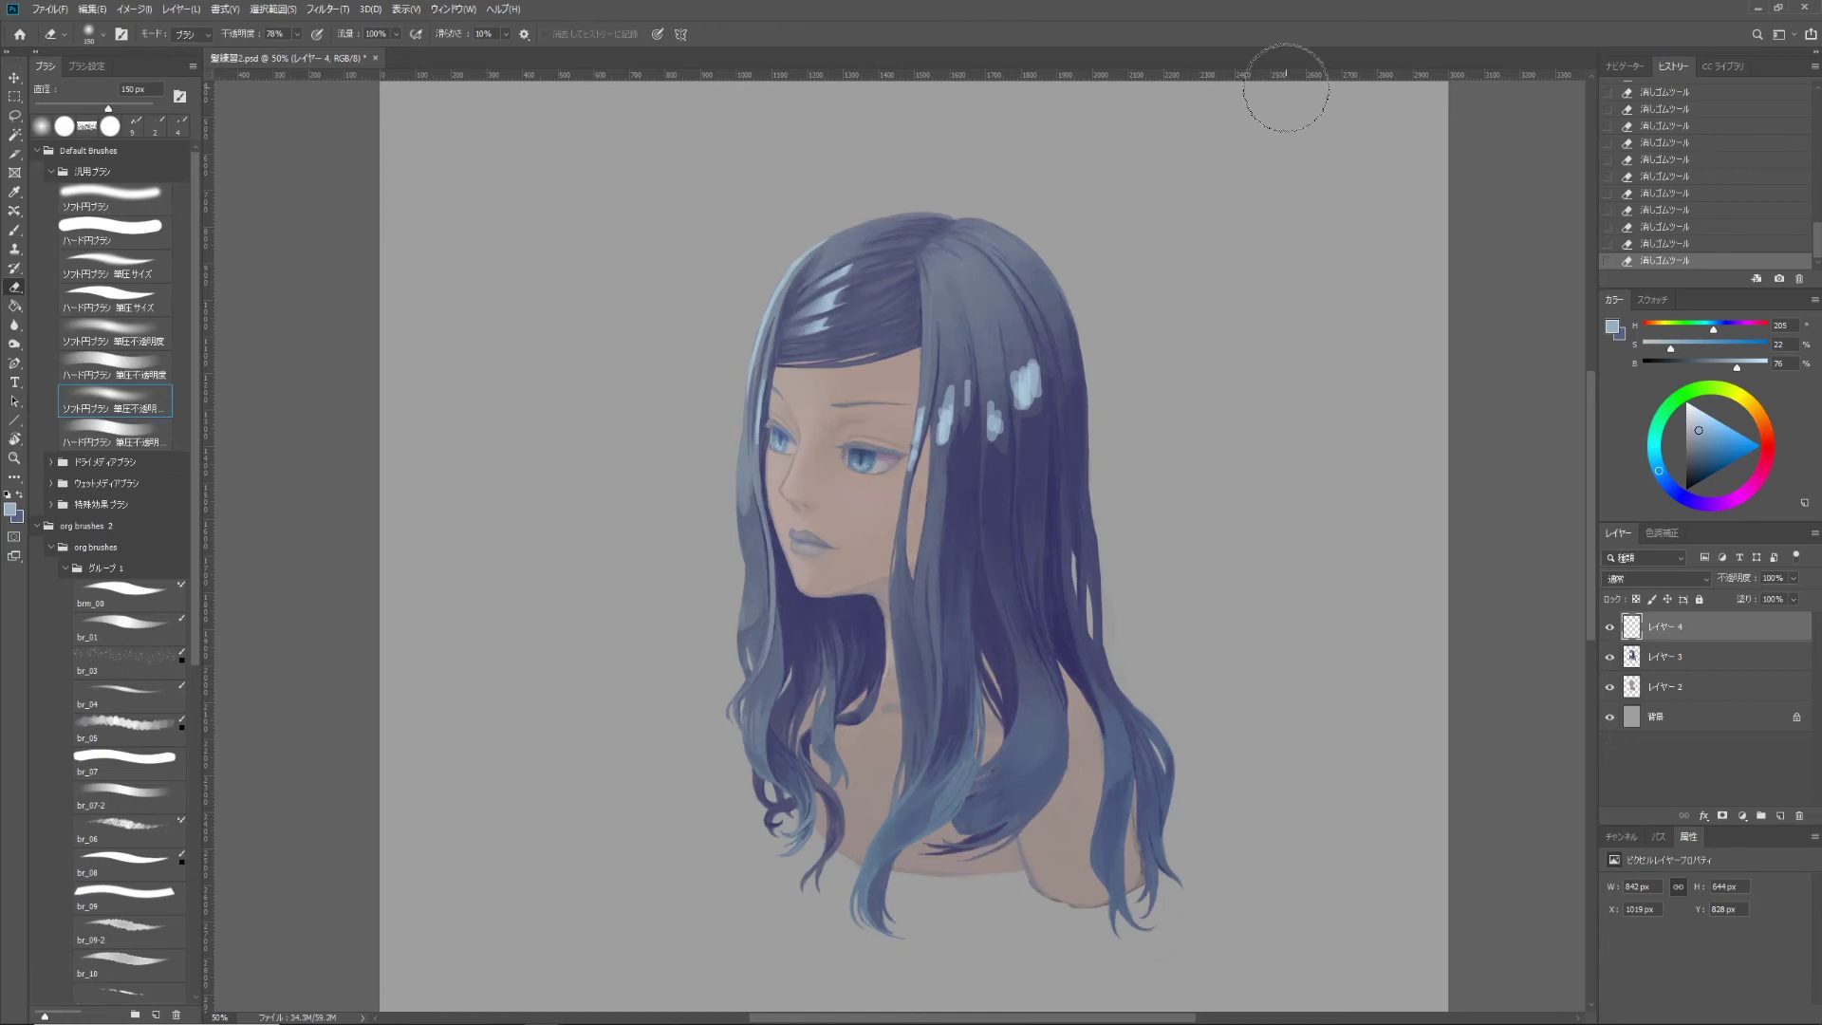
key(b)
Paint and trim short pale-blue streaks along the hair edge beside the eye
drag(925, 412, 913, 461)
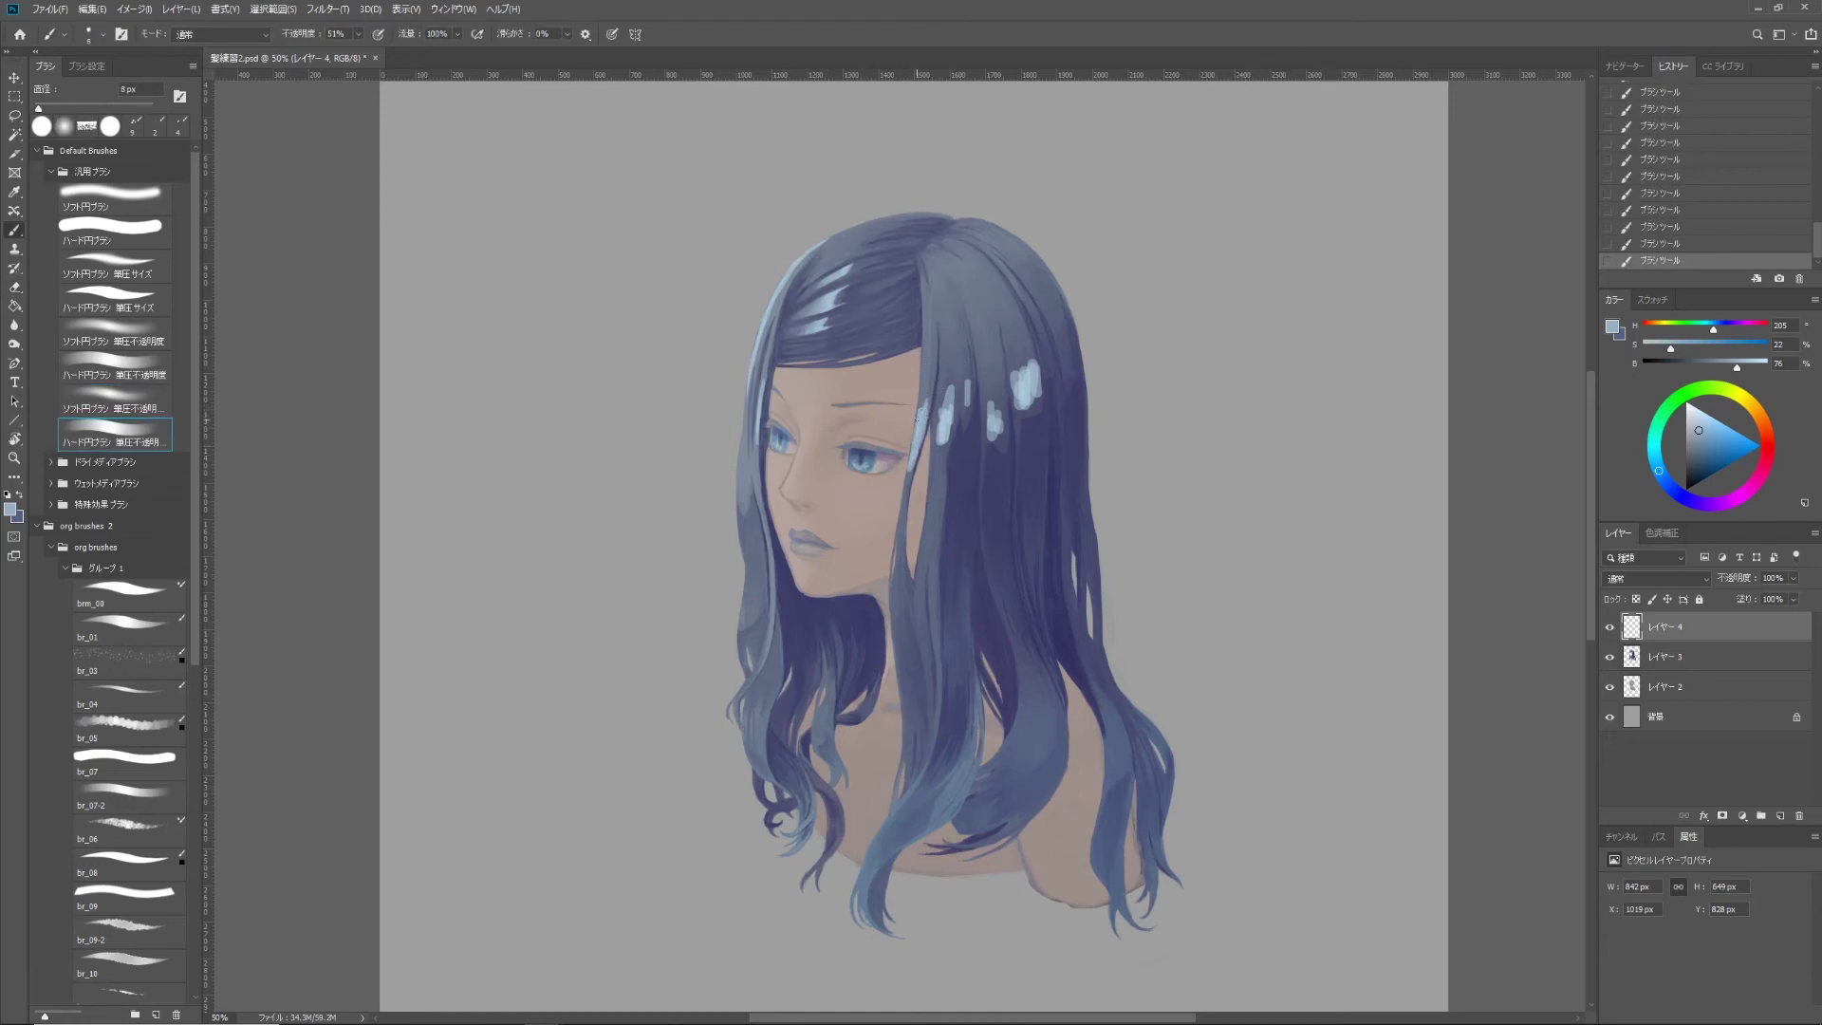
key(e)
mouse_move(909, 465)
mouse_down()
mouse_move(919, 409)
mouse_move(904, 506)
mouse_up()
key(b)
alt+click(911, 455)
alt+click(949, 418)
mouse_move(954, 403)
mouse_down()
mouse_move(942, 461)
mouse_move(958, 373)
mouse_up()
key(bracketright)
key(bracketright)
key(bracketright)
key(e)
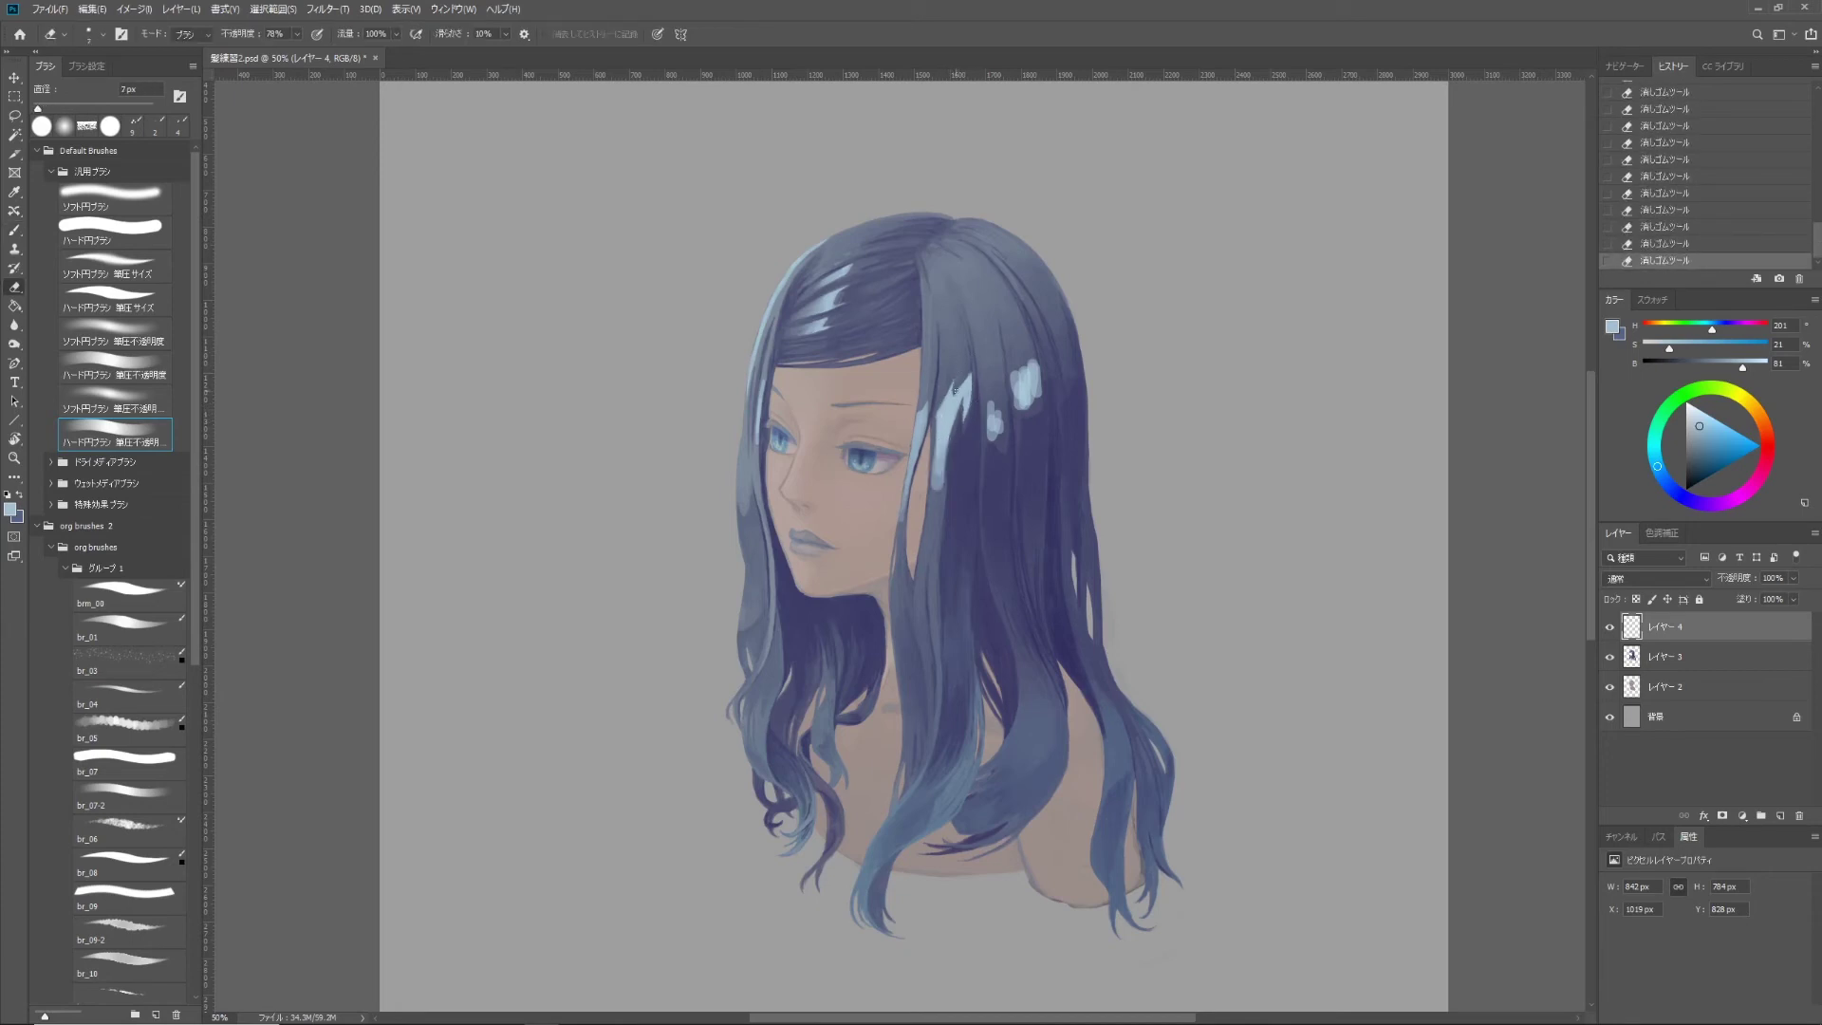
Repaint a light highlight stroke, undoing and redoing it while resizing brush and eraser
key(ctrl+z)
key(ctrl+z)
key(ctrl+z)
key(ctrl+z)
key(ctrl+z)
key(ctrl+z)
key(b)
drag(996, 441, 989, 400)
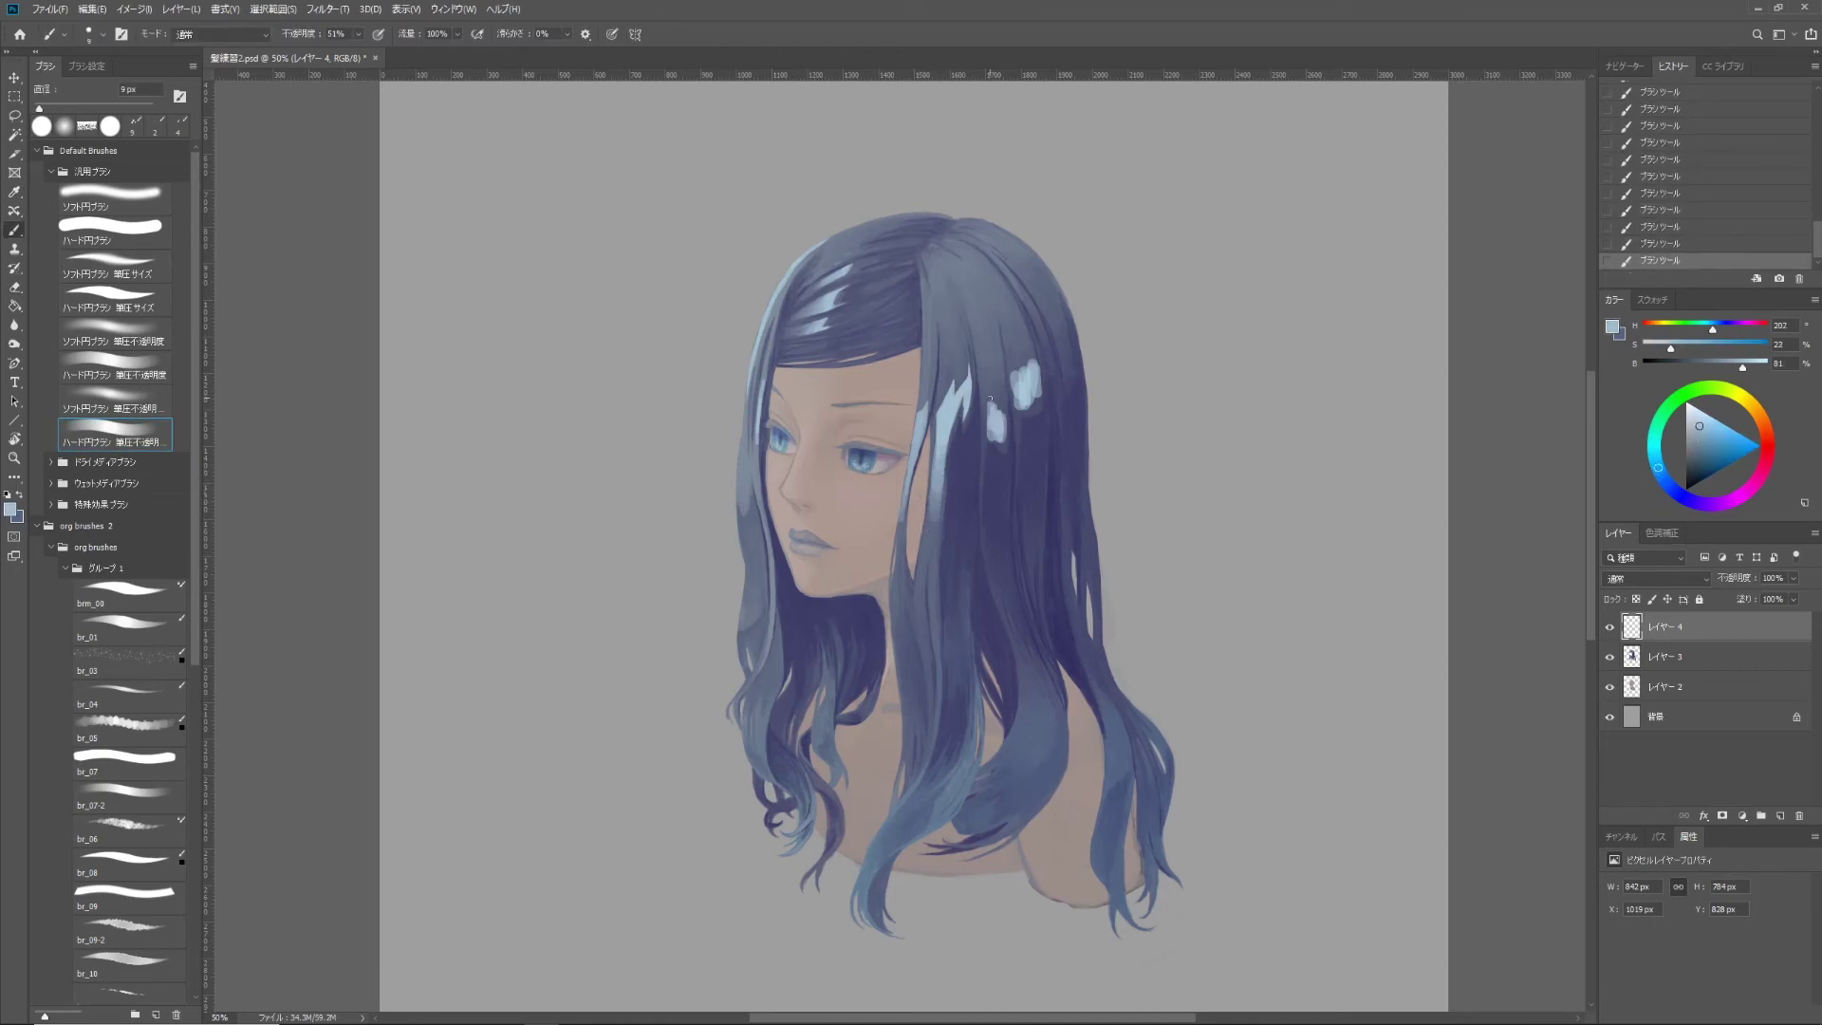
key(ctrl+z)
key(bracketright)
key(ctrl+z)
key(ctrl+z)
key(ctrl+z)
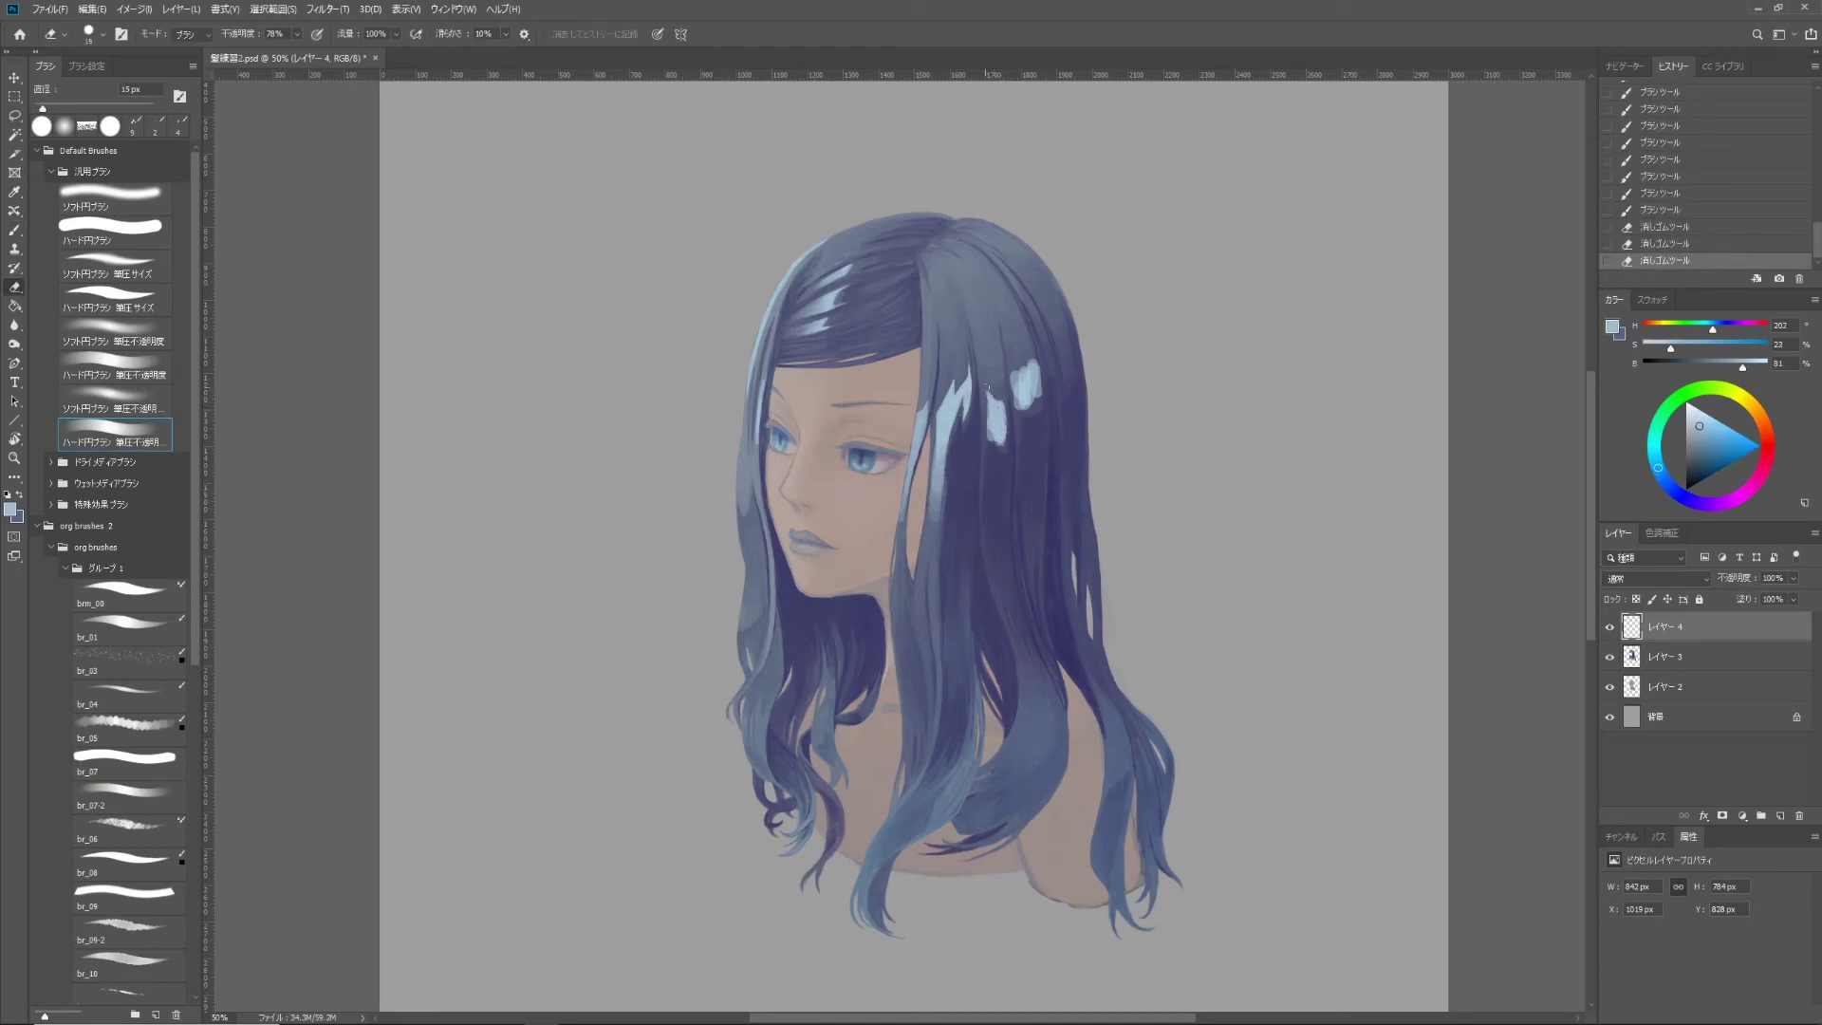
key(ctrl+z)
key(ctrl+z)
key(ctrl+z)
key(ctrl+z)
key(ctrl+z)
key(ctrl+z)
key(e)
key(bracketleft)
key(bracketleft)
key(bracketleft)
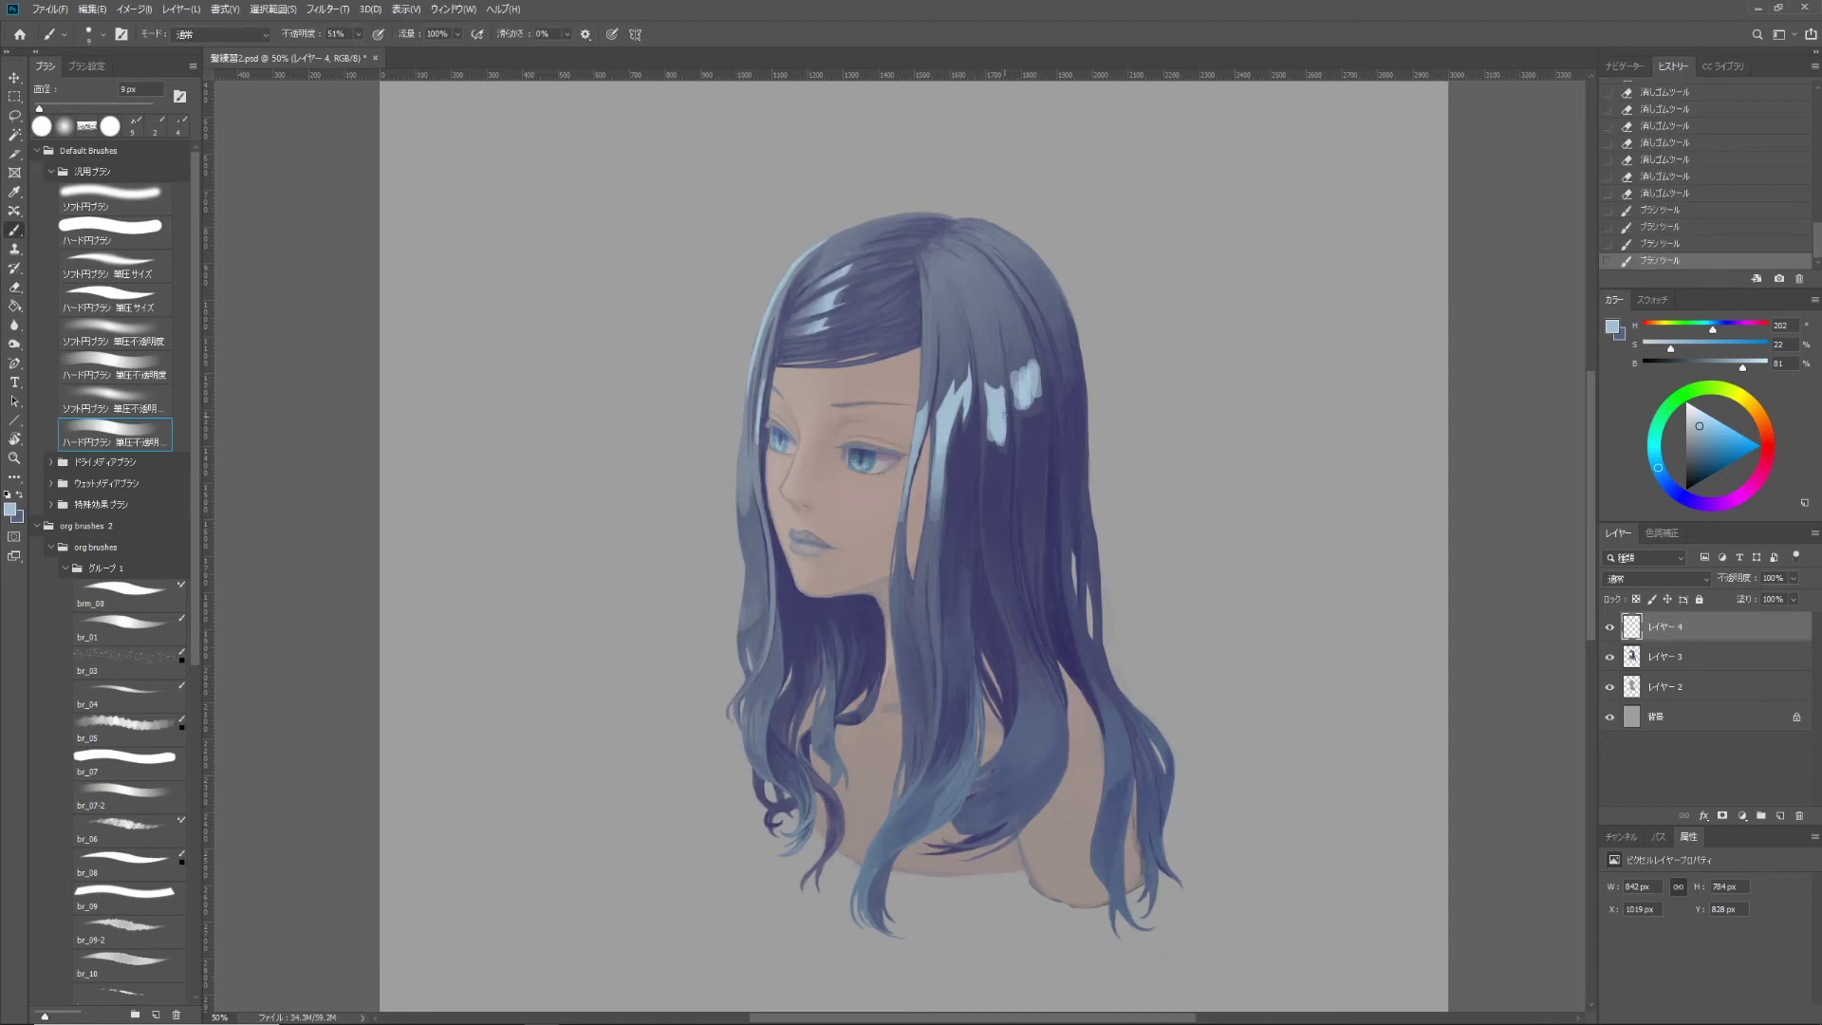
key(ctrl+shift+z)
key(ctrl+shift+z)
key(ctrl+shift+z)
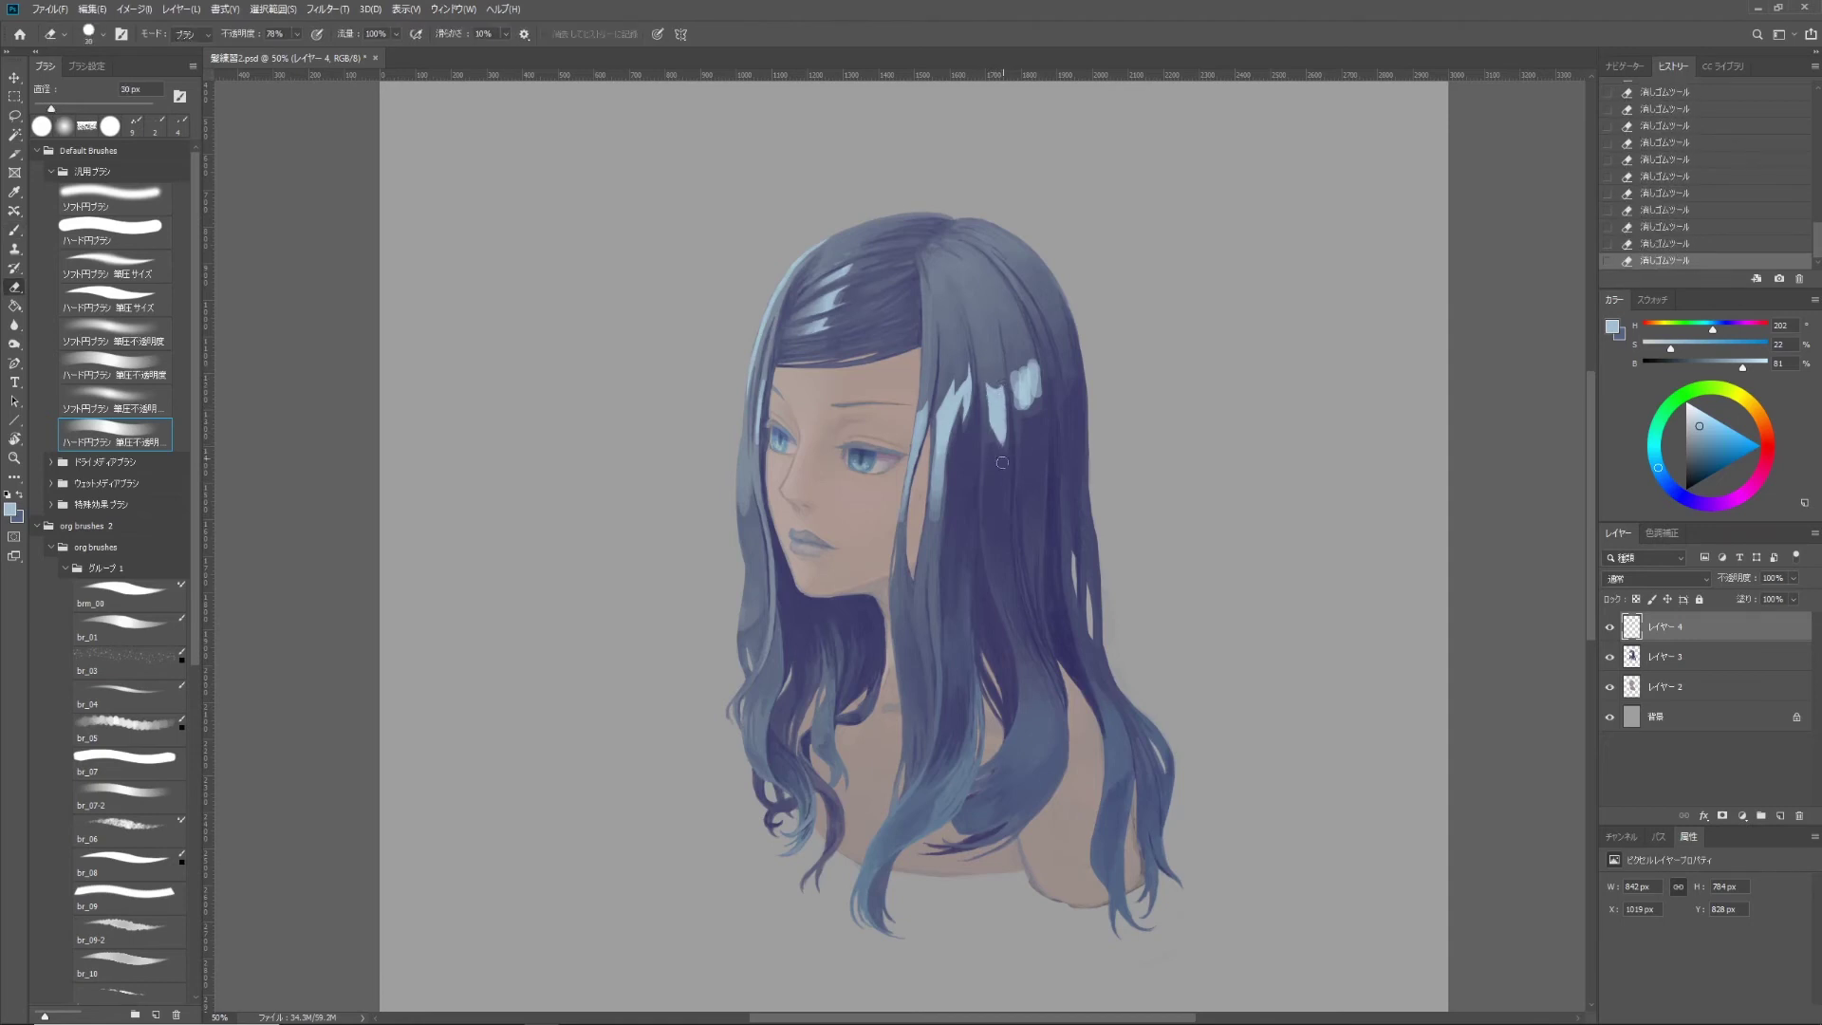
key(b)
key(ctrl+shift+z)
key(ctrl+shift+z)
key(bracketright)
Reshape the highlight with a 15 px brush, then soften its top edges with a soft eraser
key(bracketright)
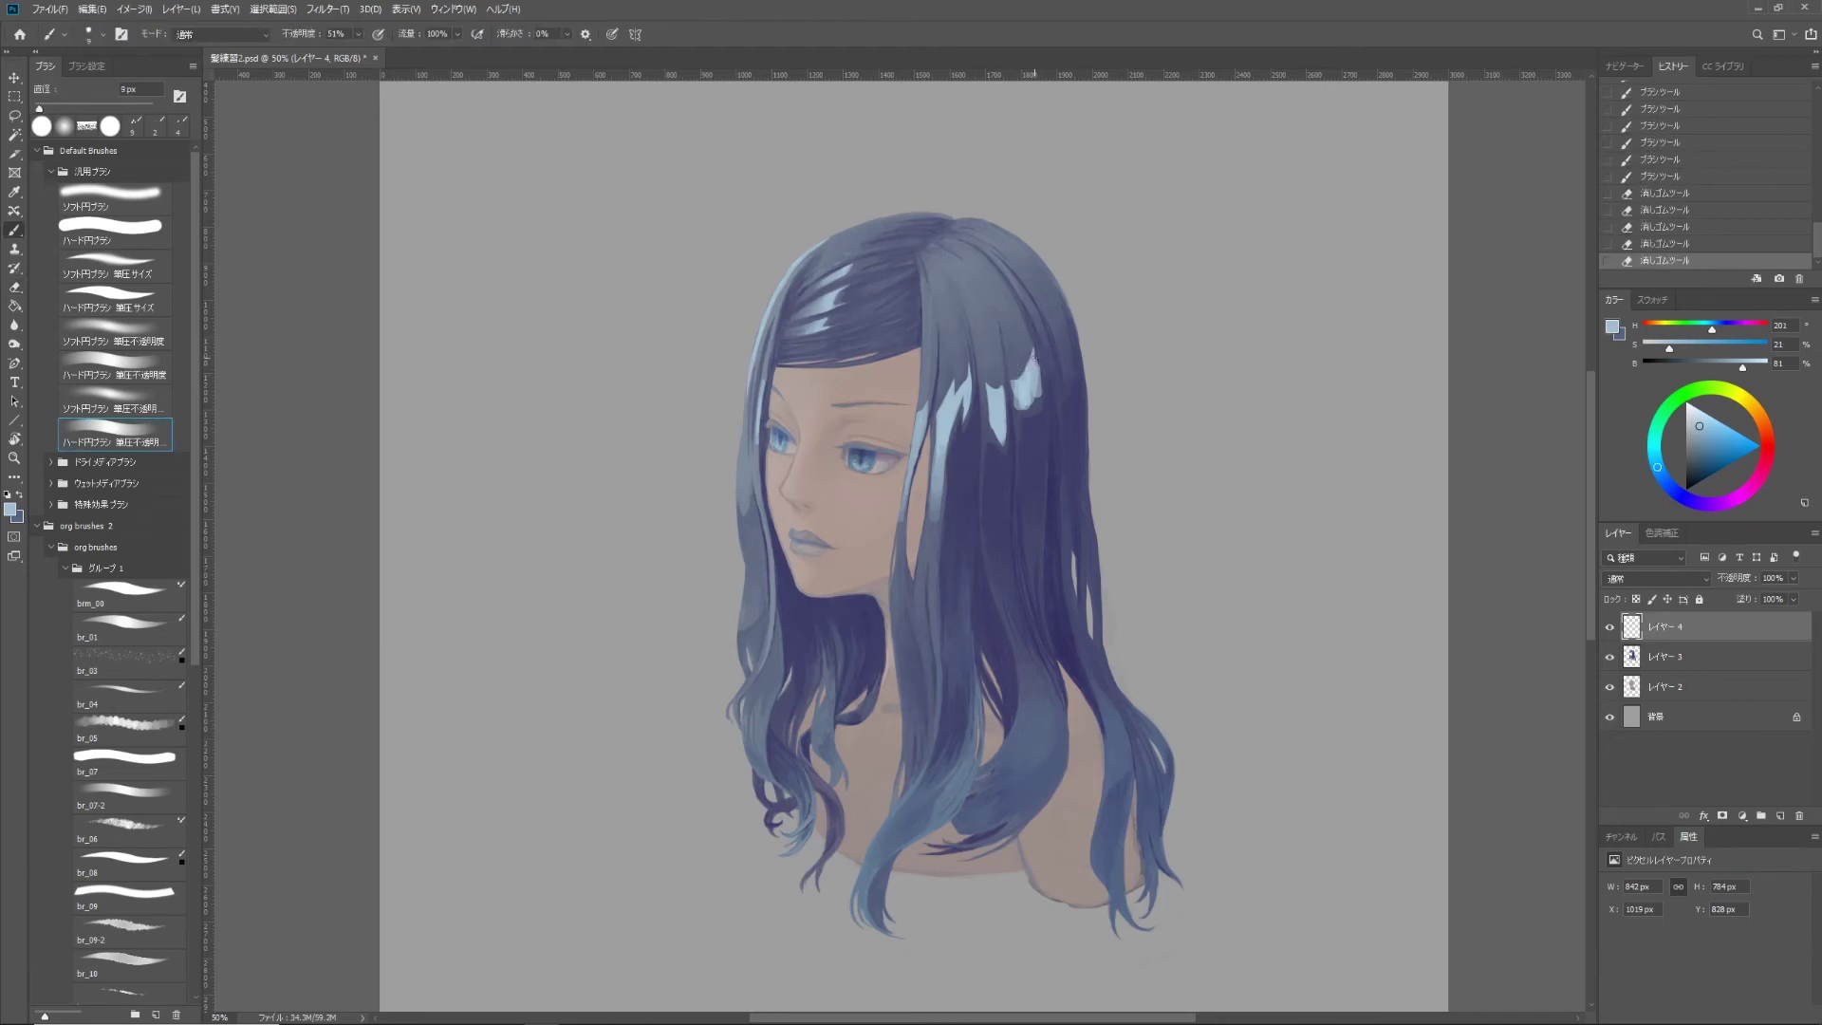
drag(1033, 349, 1016, 410)
key(bracketright)
key(e)
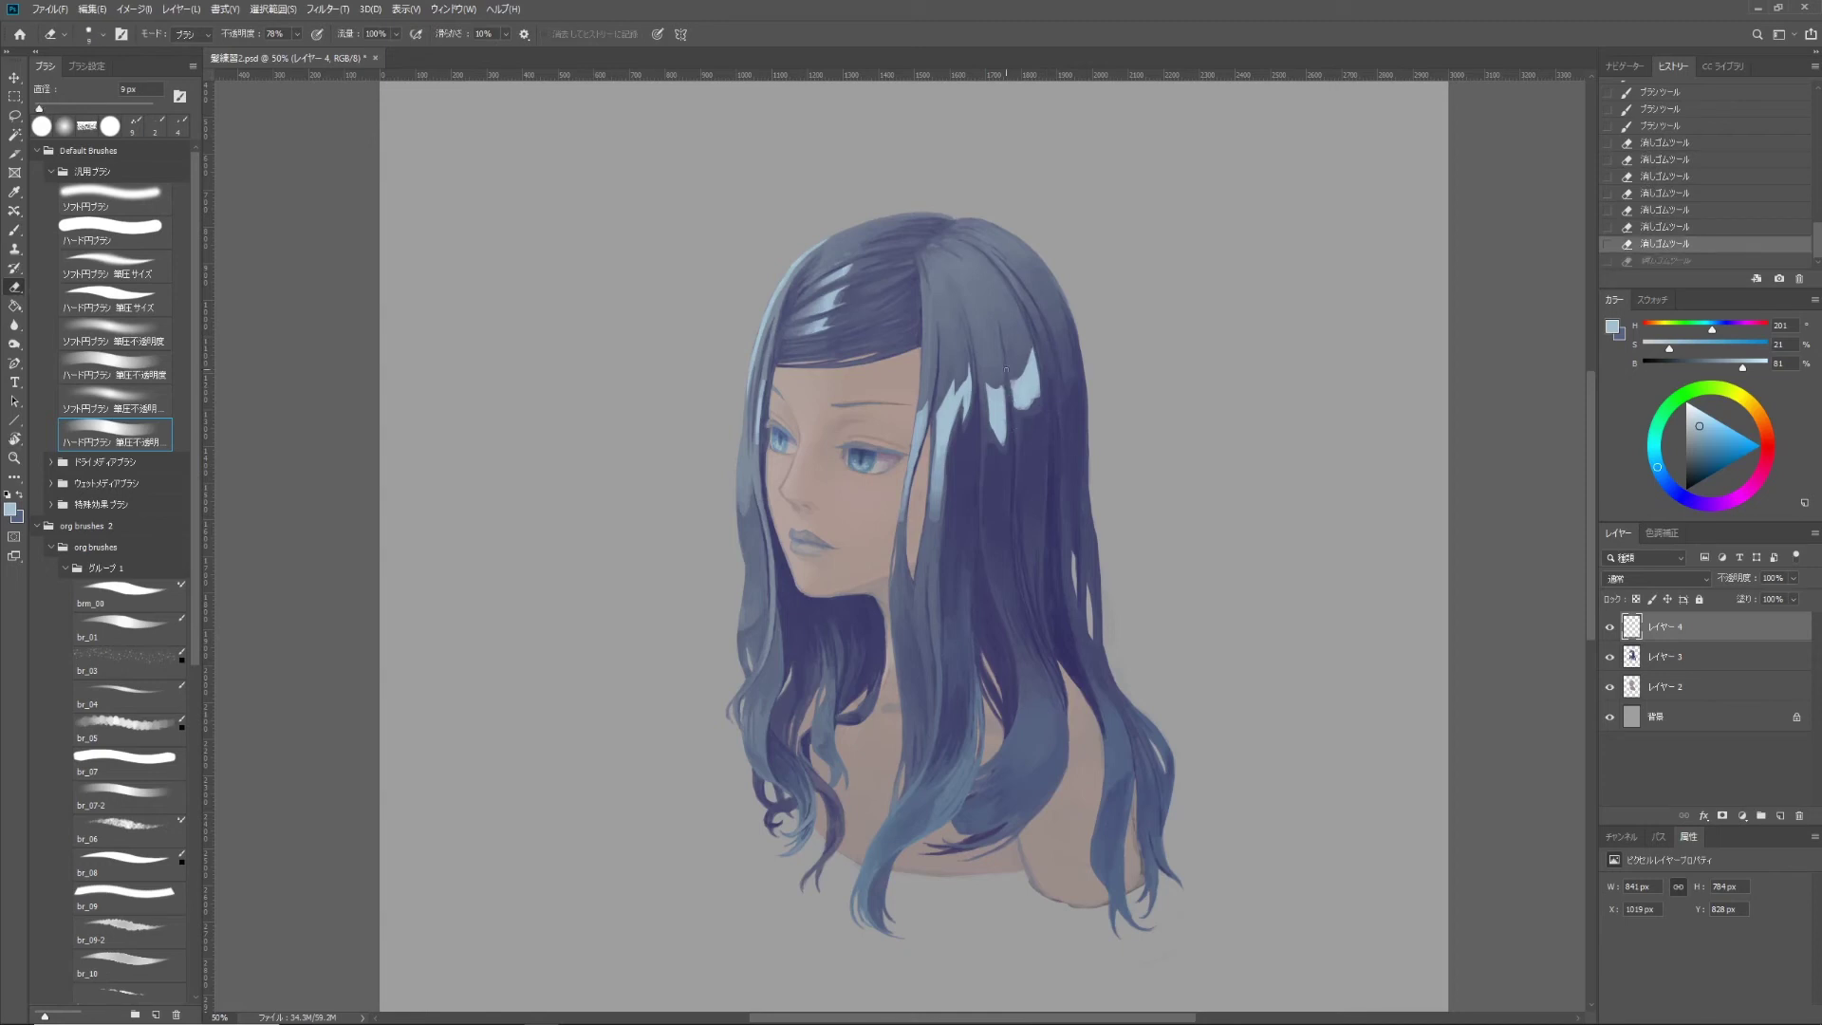
key(b)
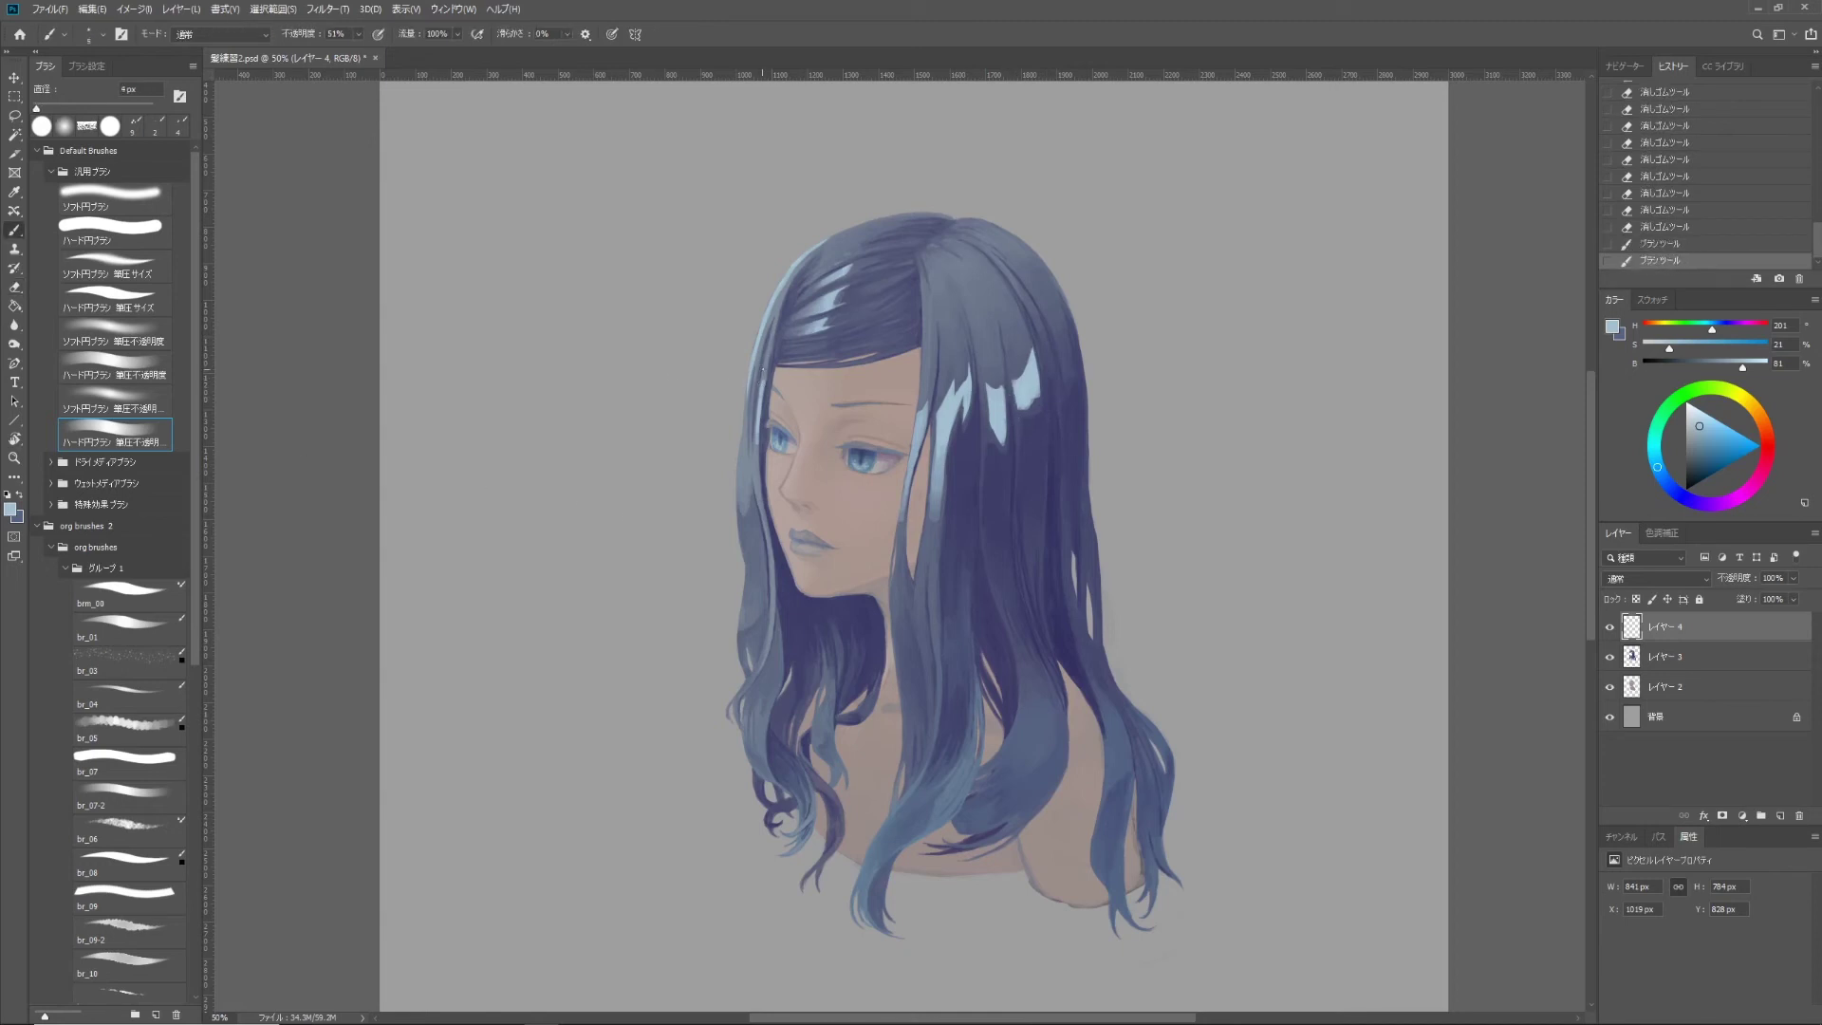
key(e)
key(ctrl+z)
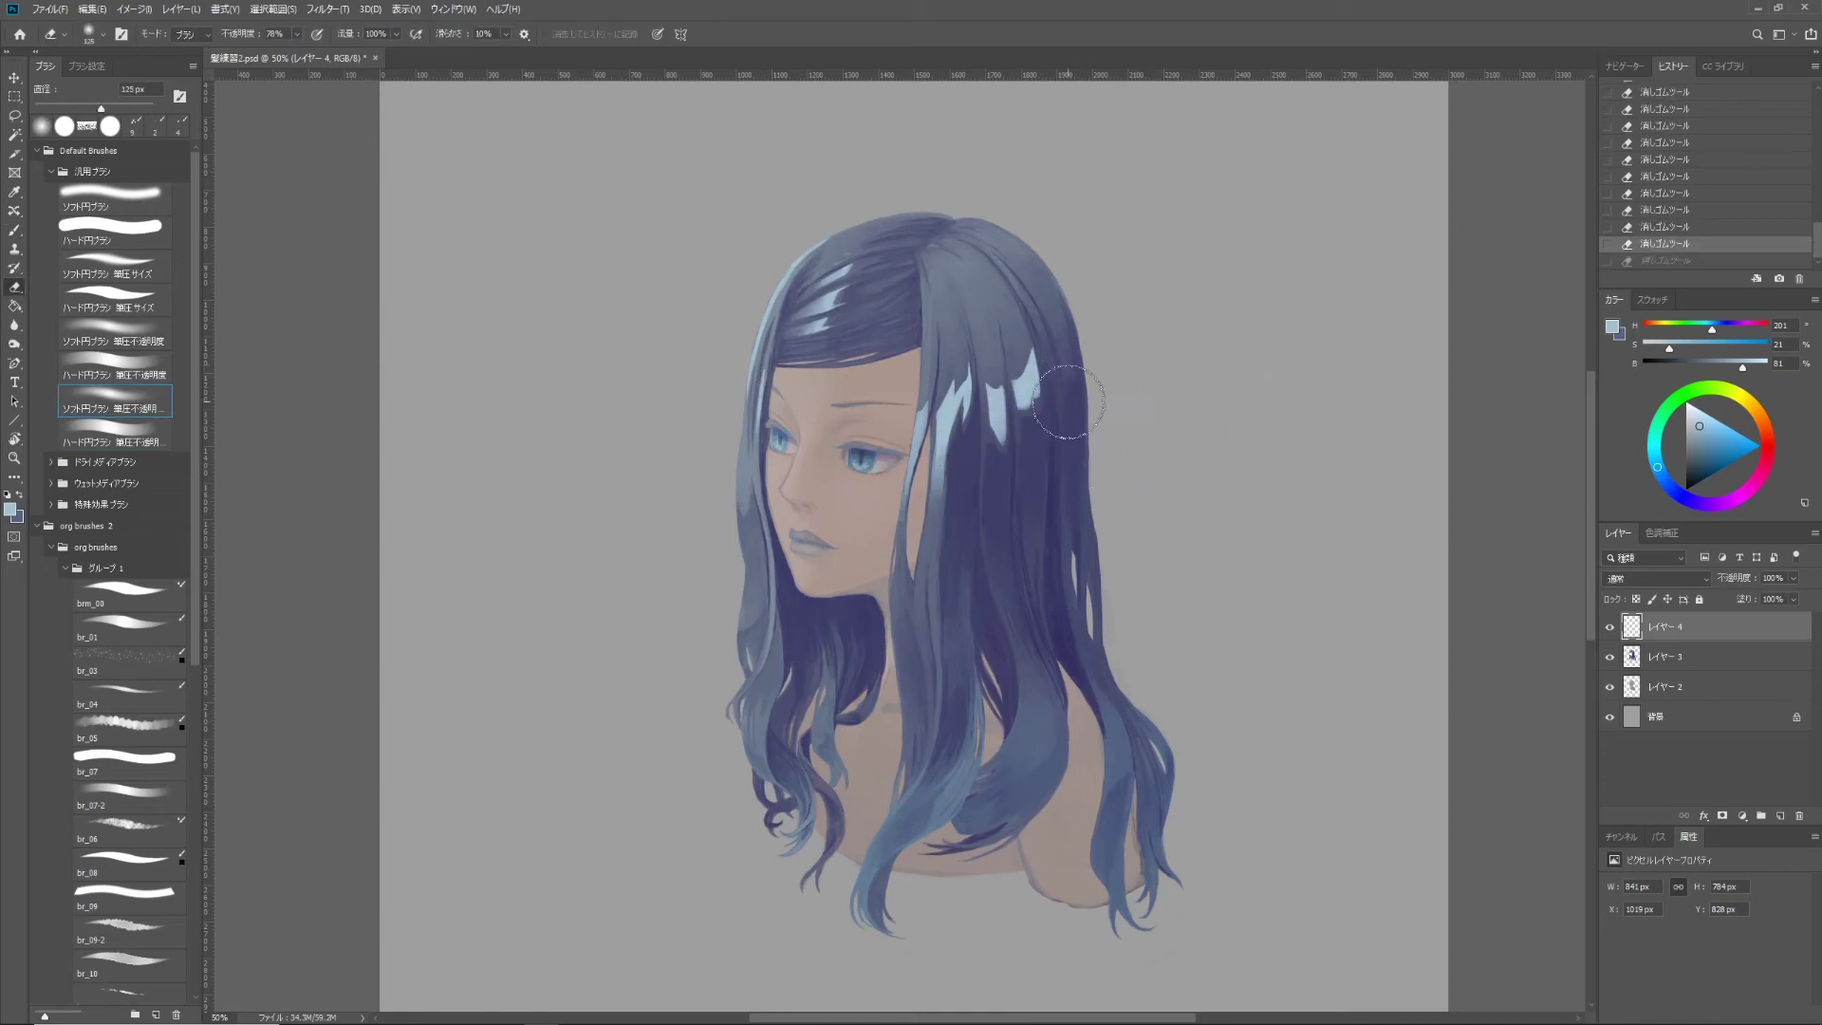
key(period)
click(1037, 403)
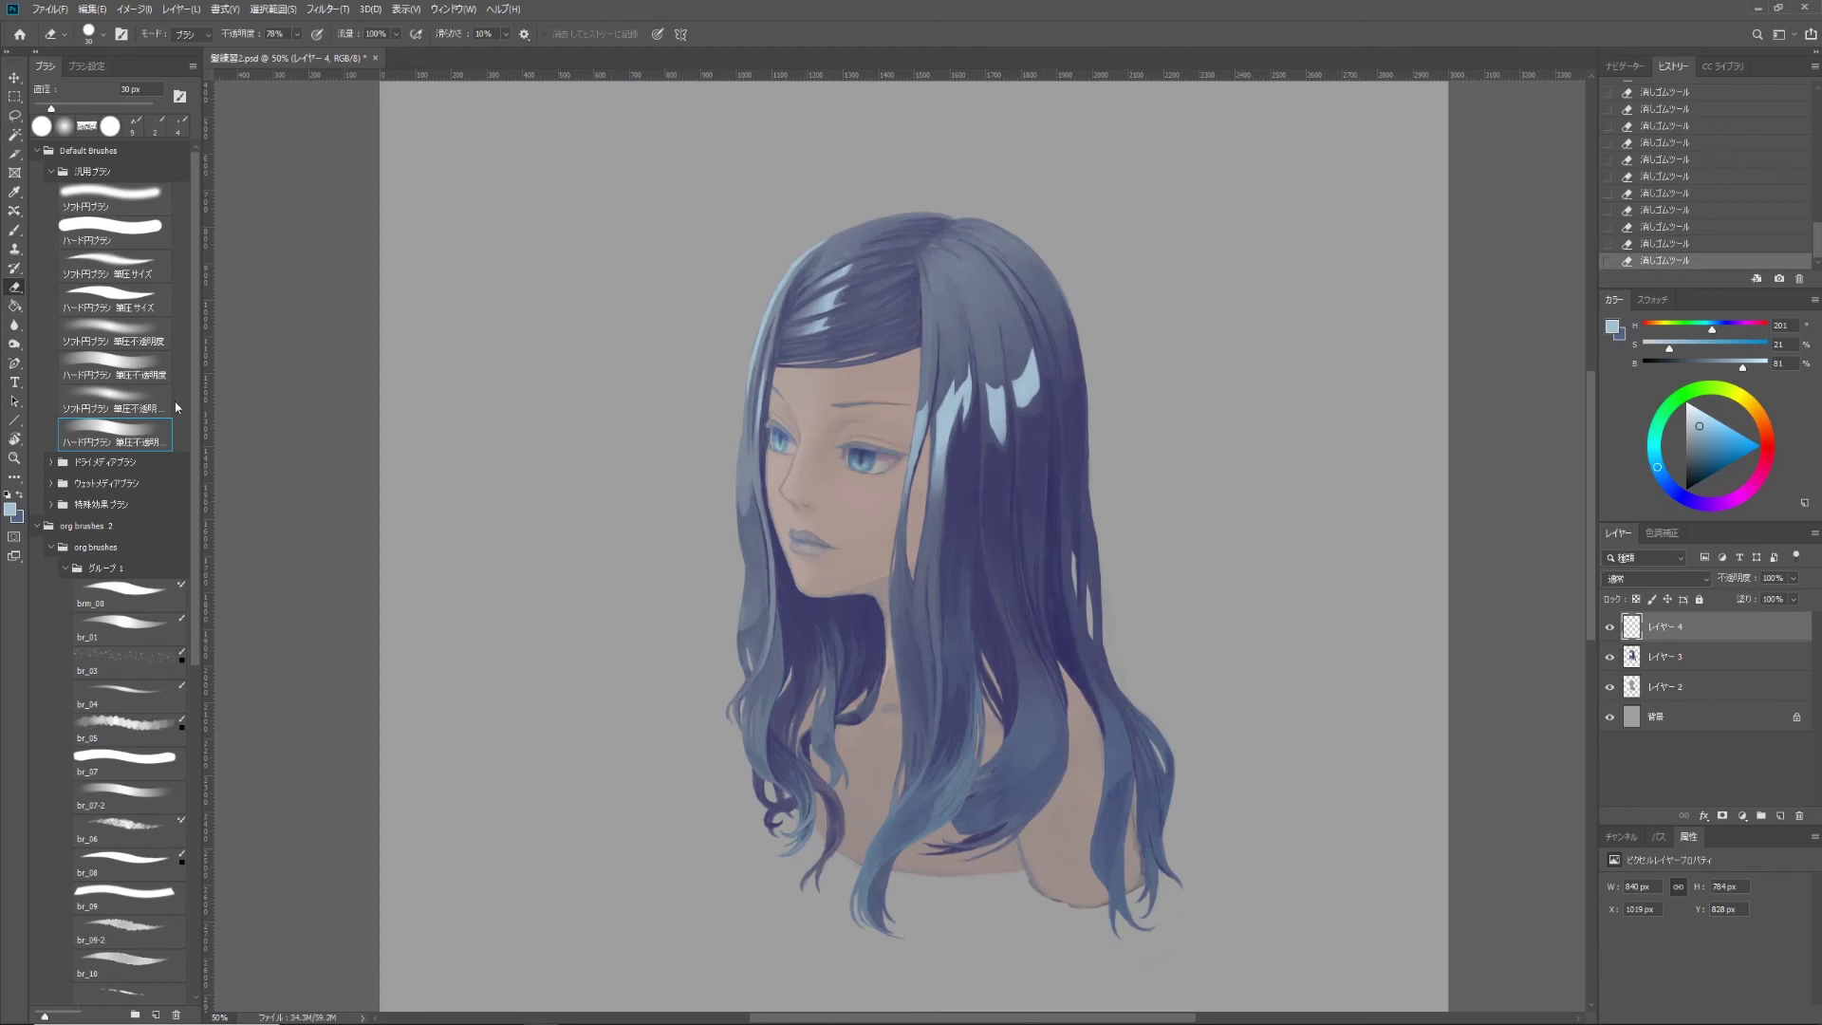
click(139, 414)
key(ctrl+z)
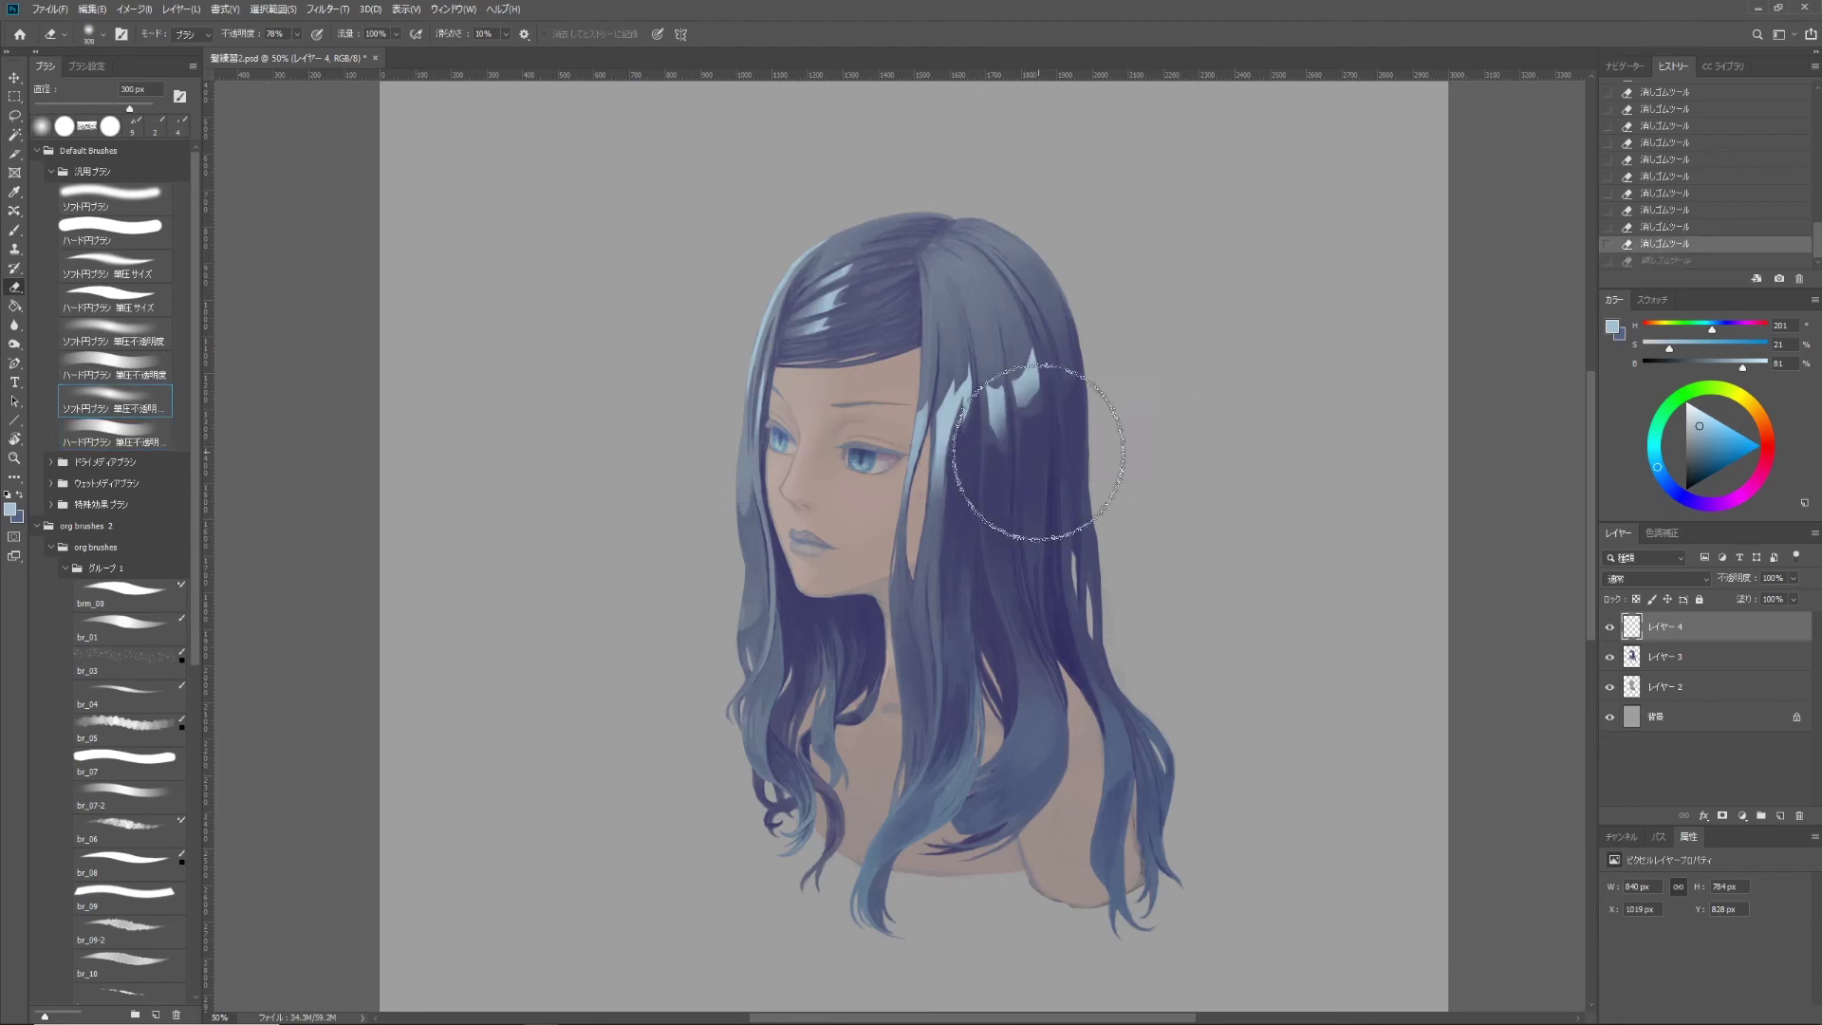
key(bracketleft)
drag(1044, 398, 1062, 375)
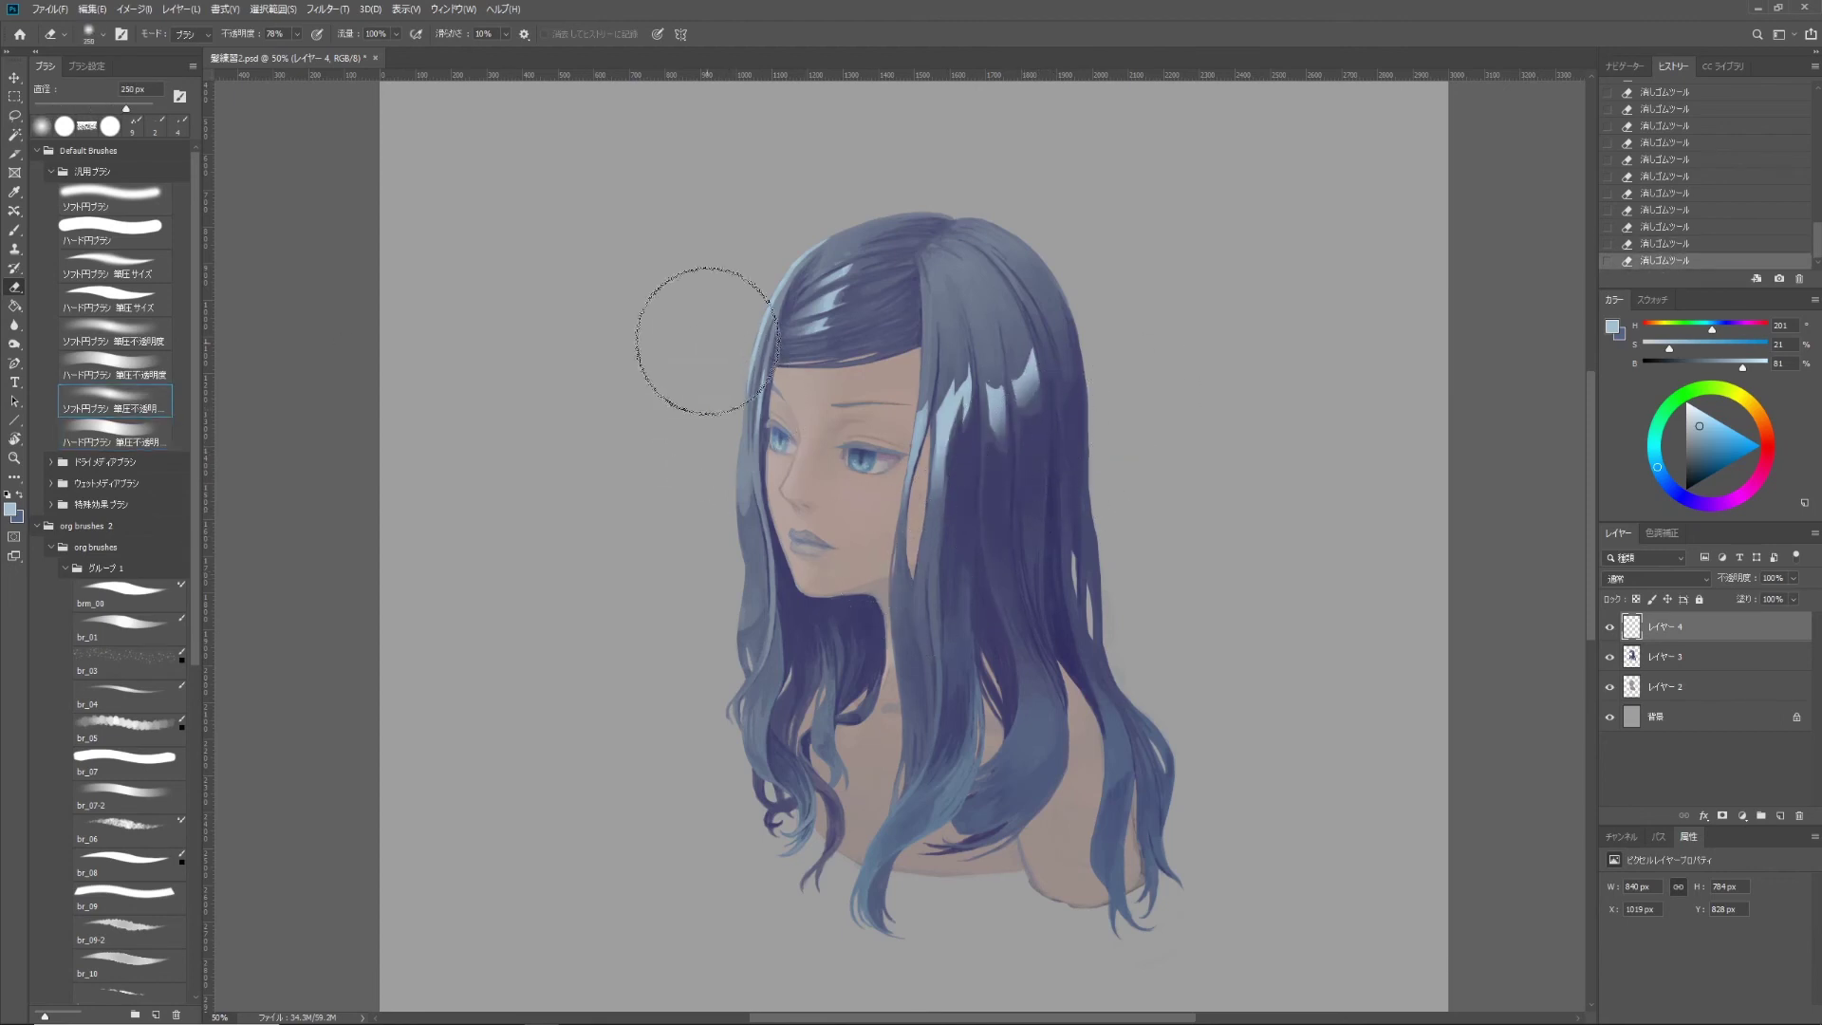
key(bracketleft)
key(bracketleft)
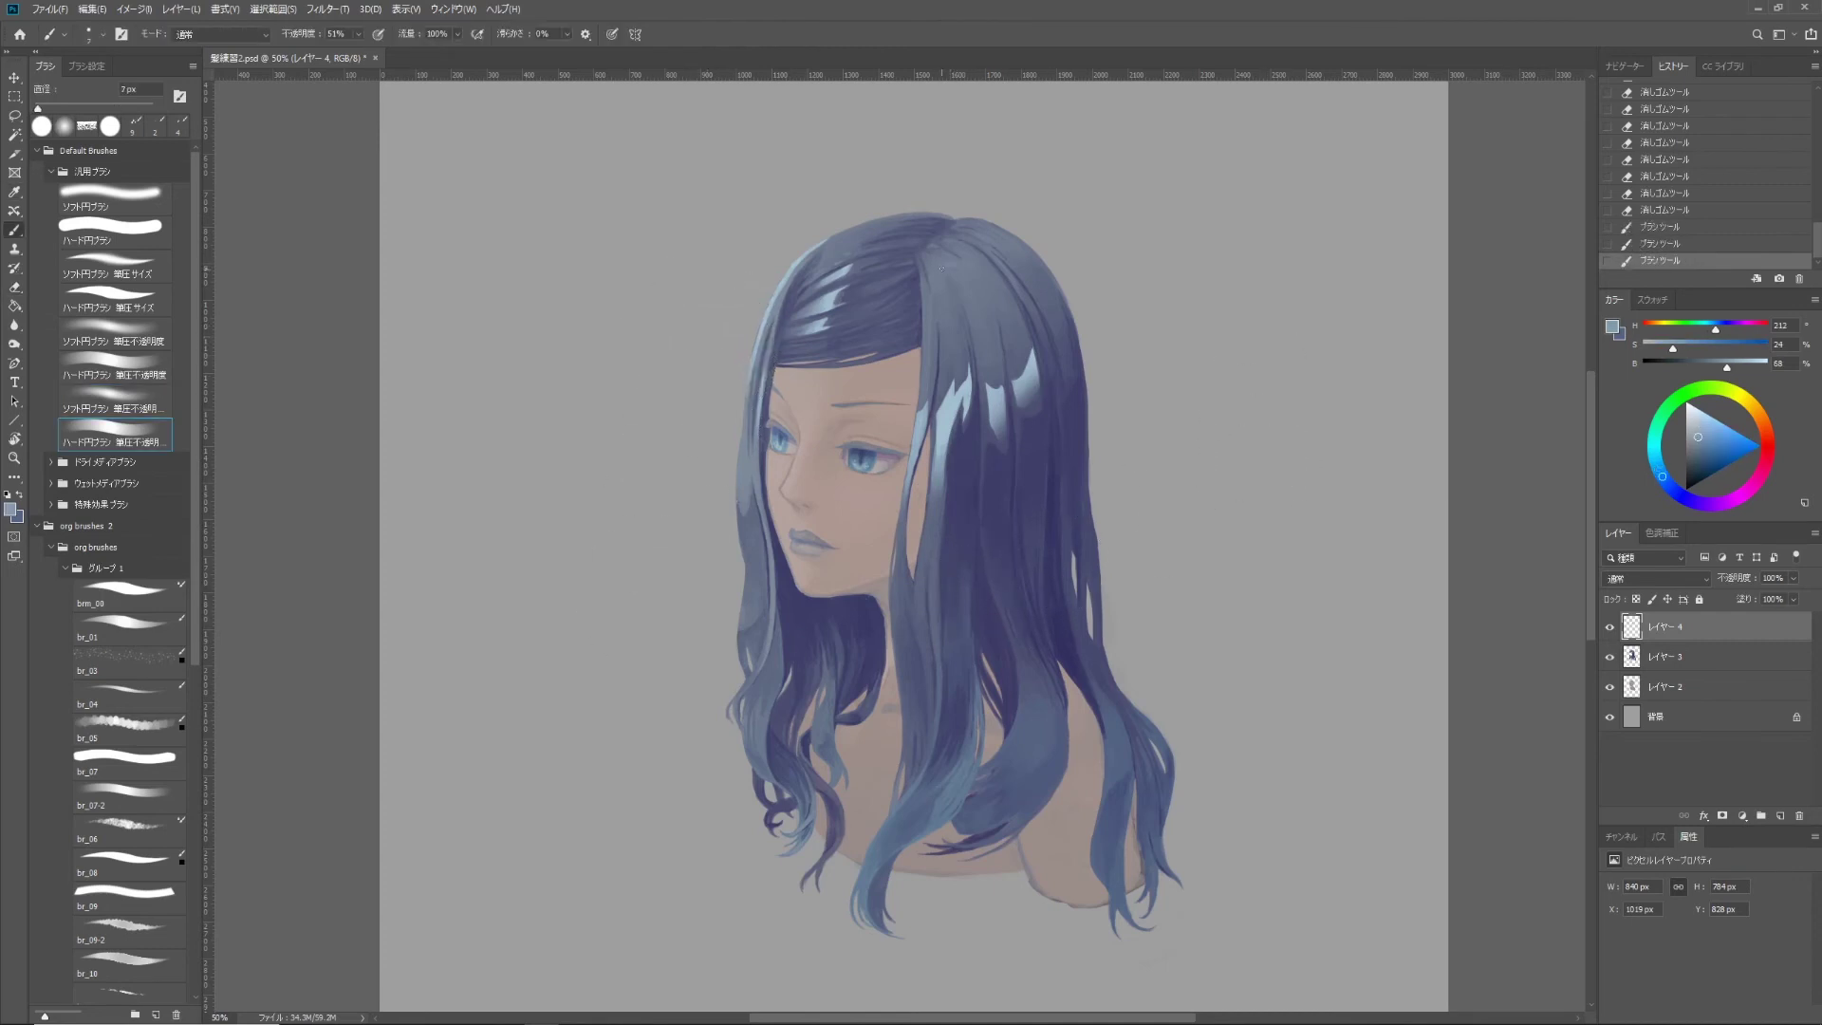
Paint more highlight strands lower on the hair and erase stray highlight marks
drag(934, 745, 907, 786)
alt+click(743, 503)
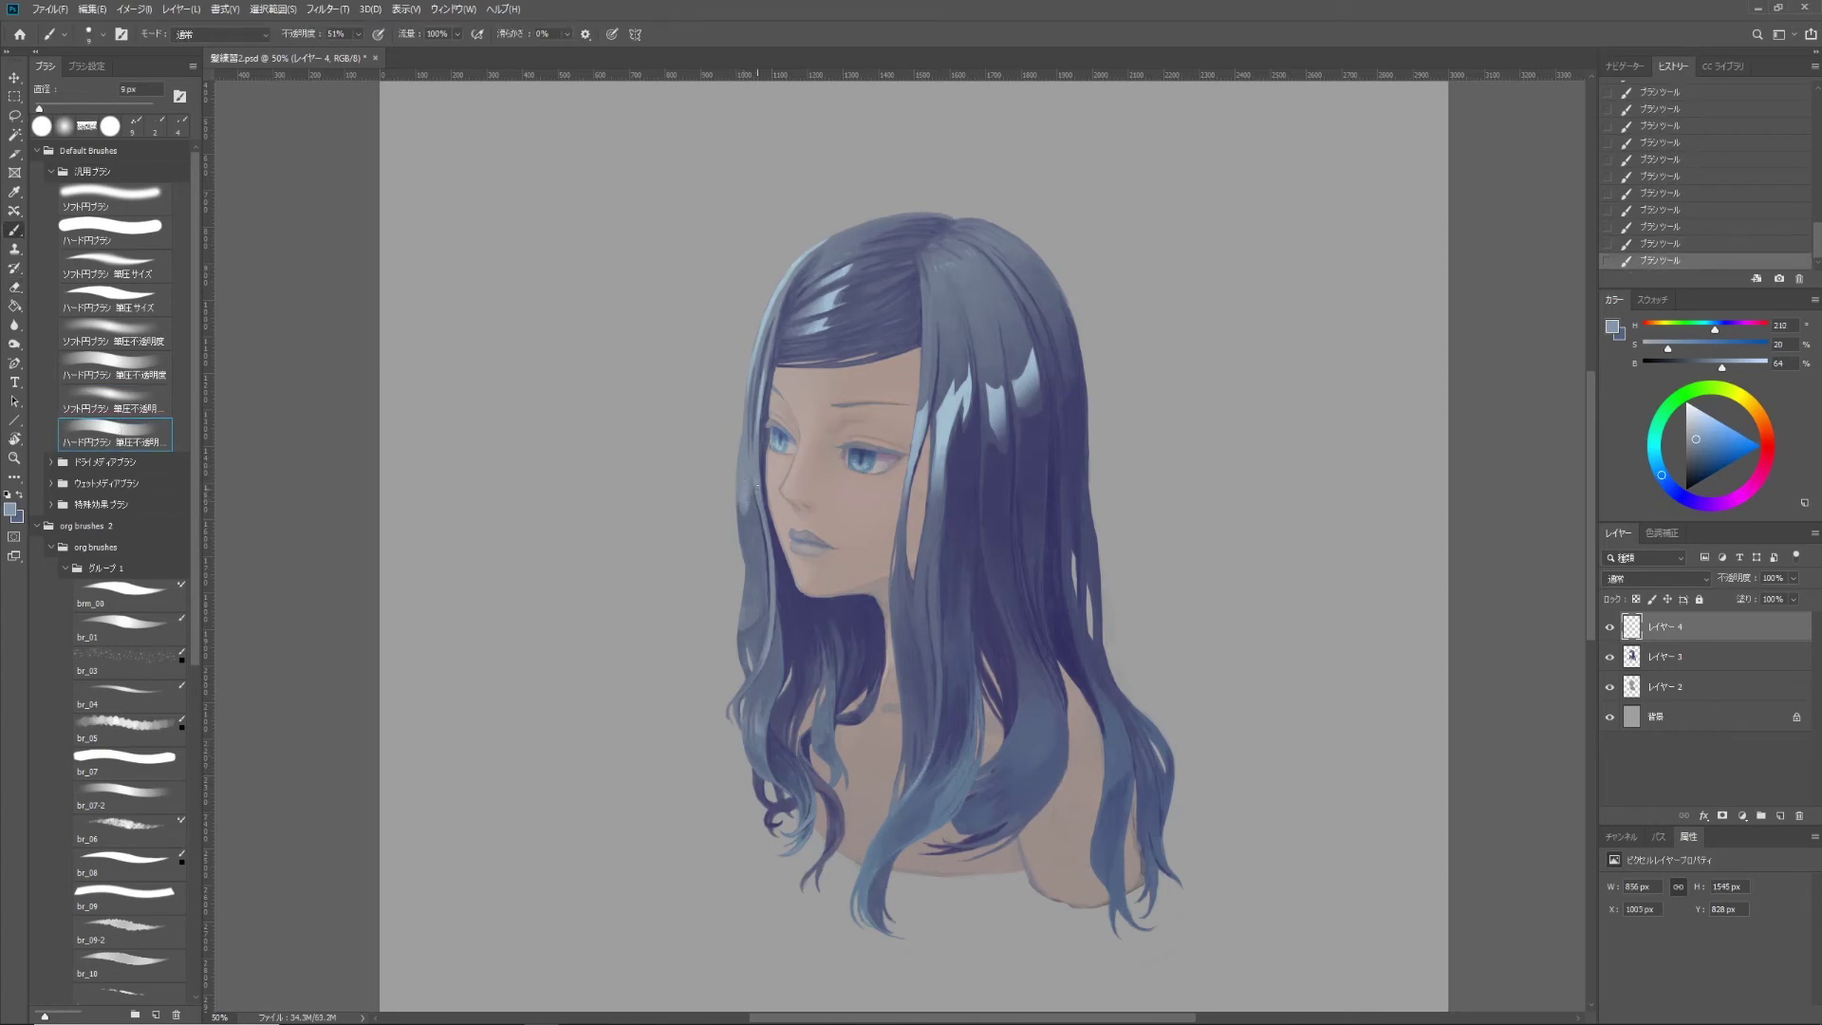
key(e)
drag(756, 485, 716, 601)
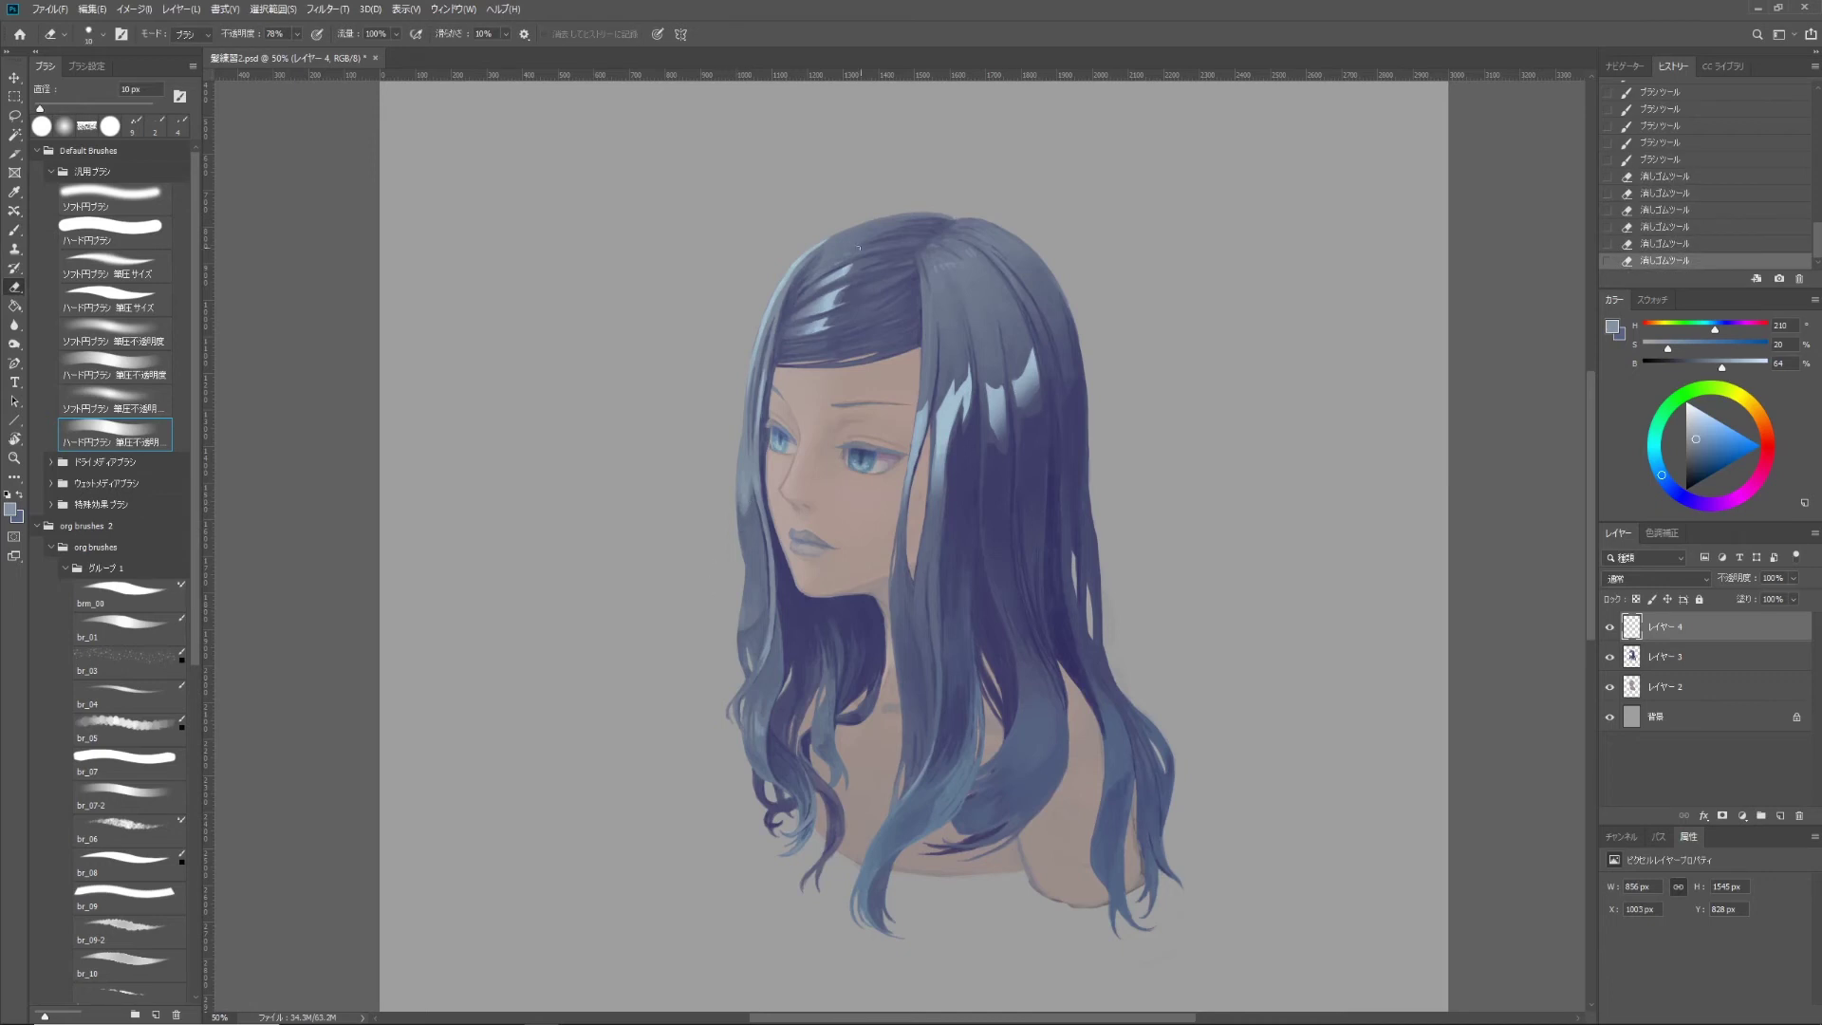
key(ctrl+minus)
key(bracketright)
key(bracketright)
key(bracketright)
Lower Layer 4's opacity to 82% and set its blend mode to Overlay
click(1793, 578)
drag(1797, 598, 1786, 598)
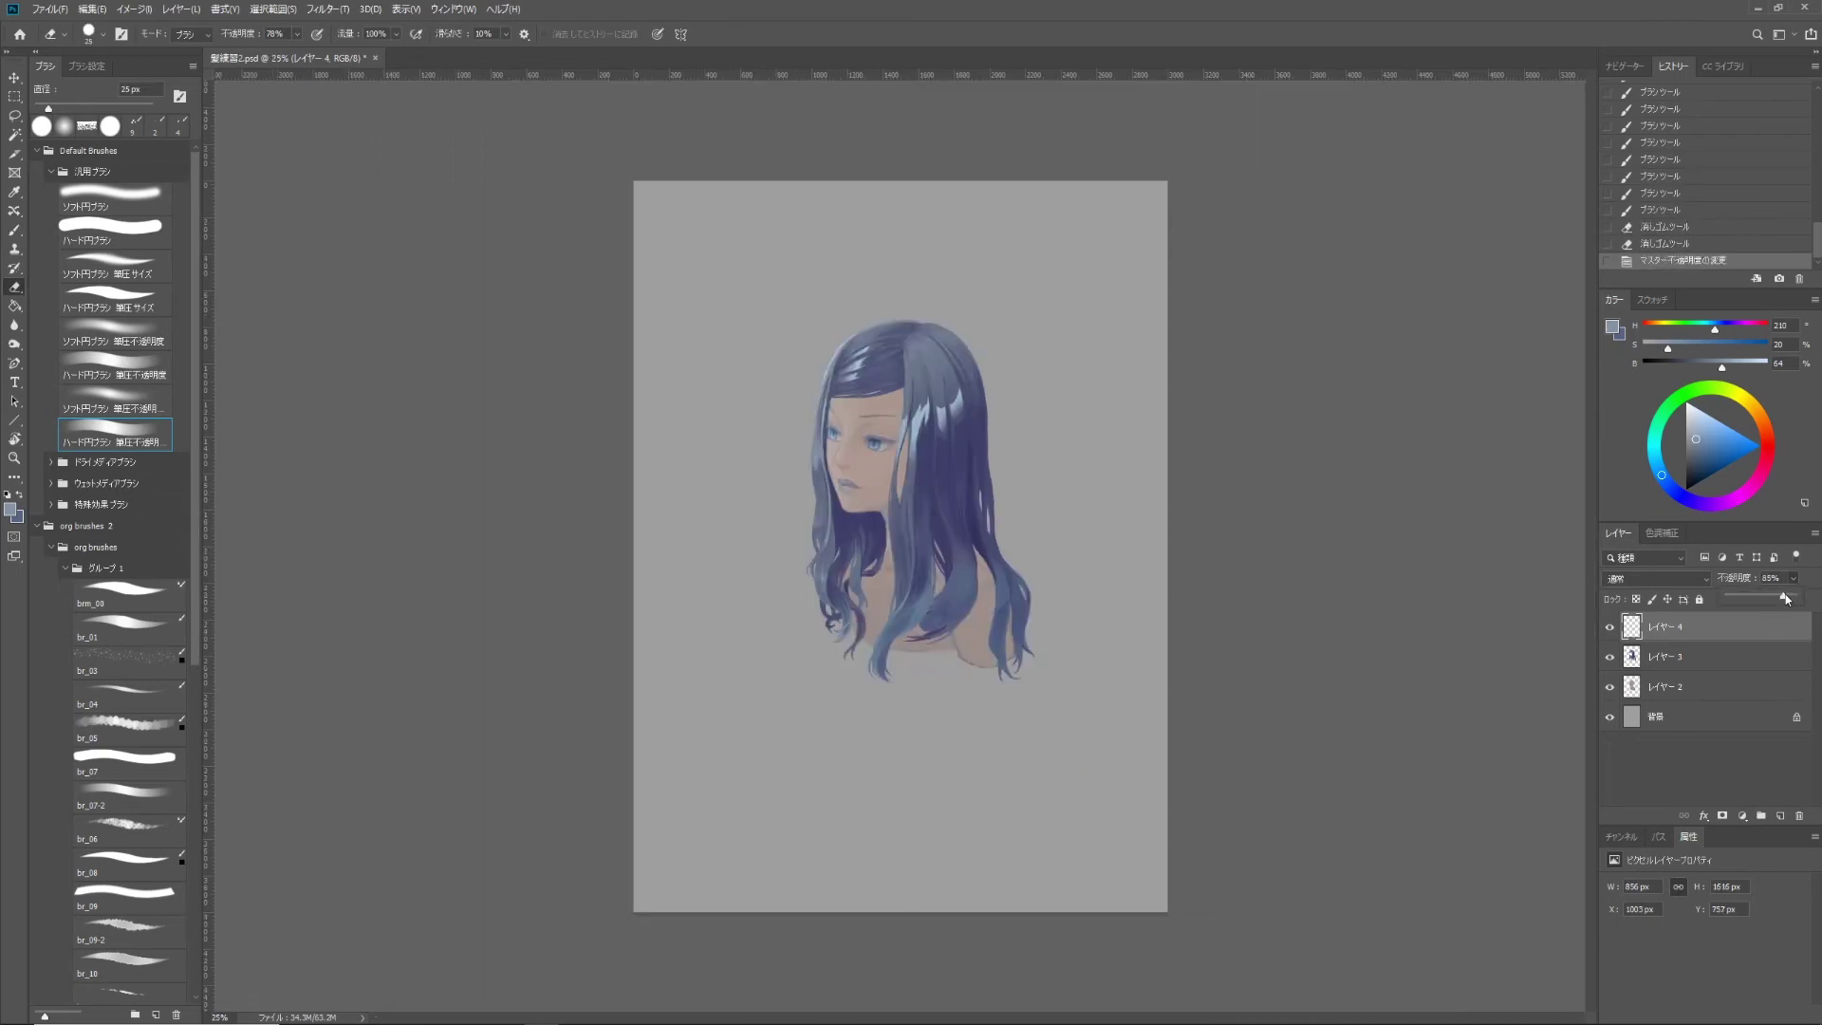
click(1685, 580)
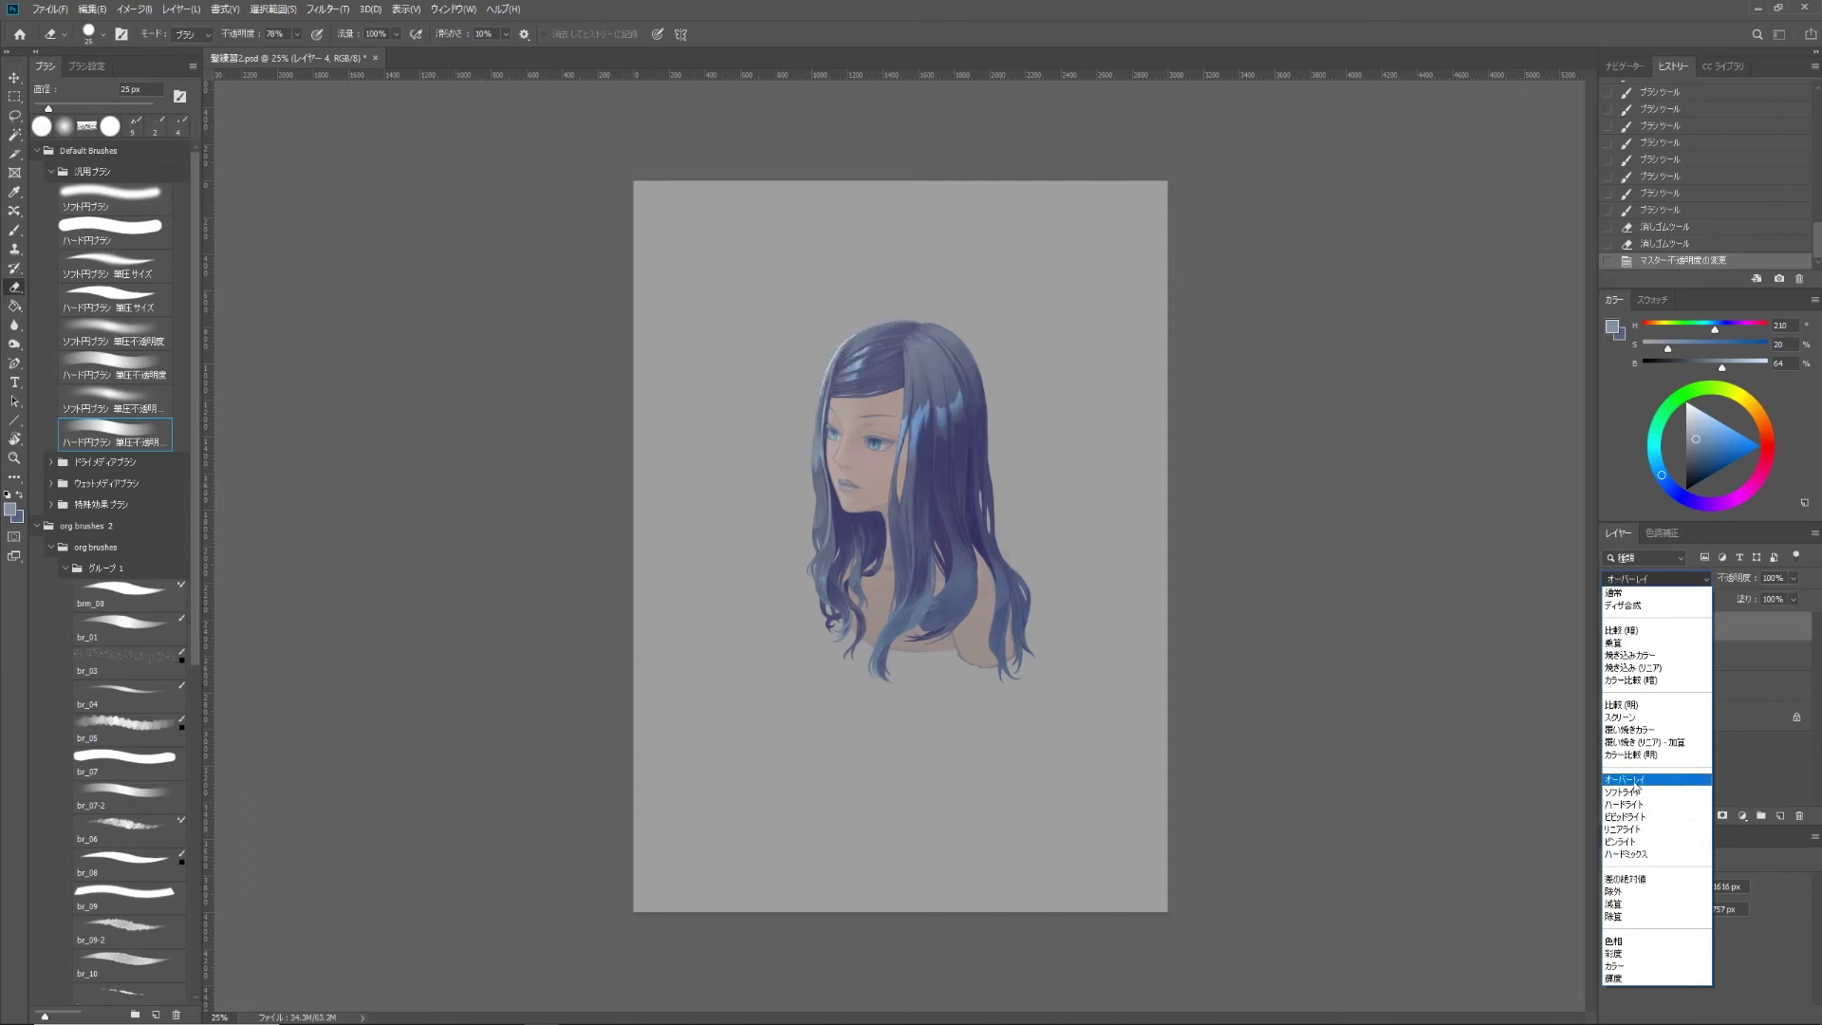
click(1622, 779)
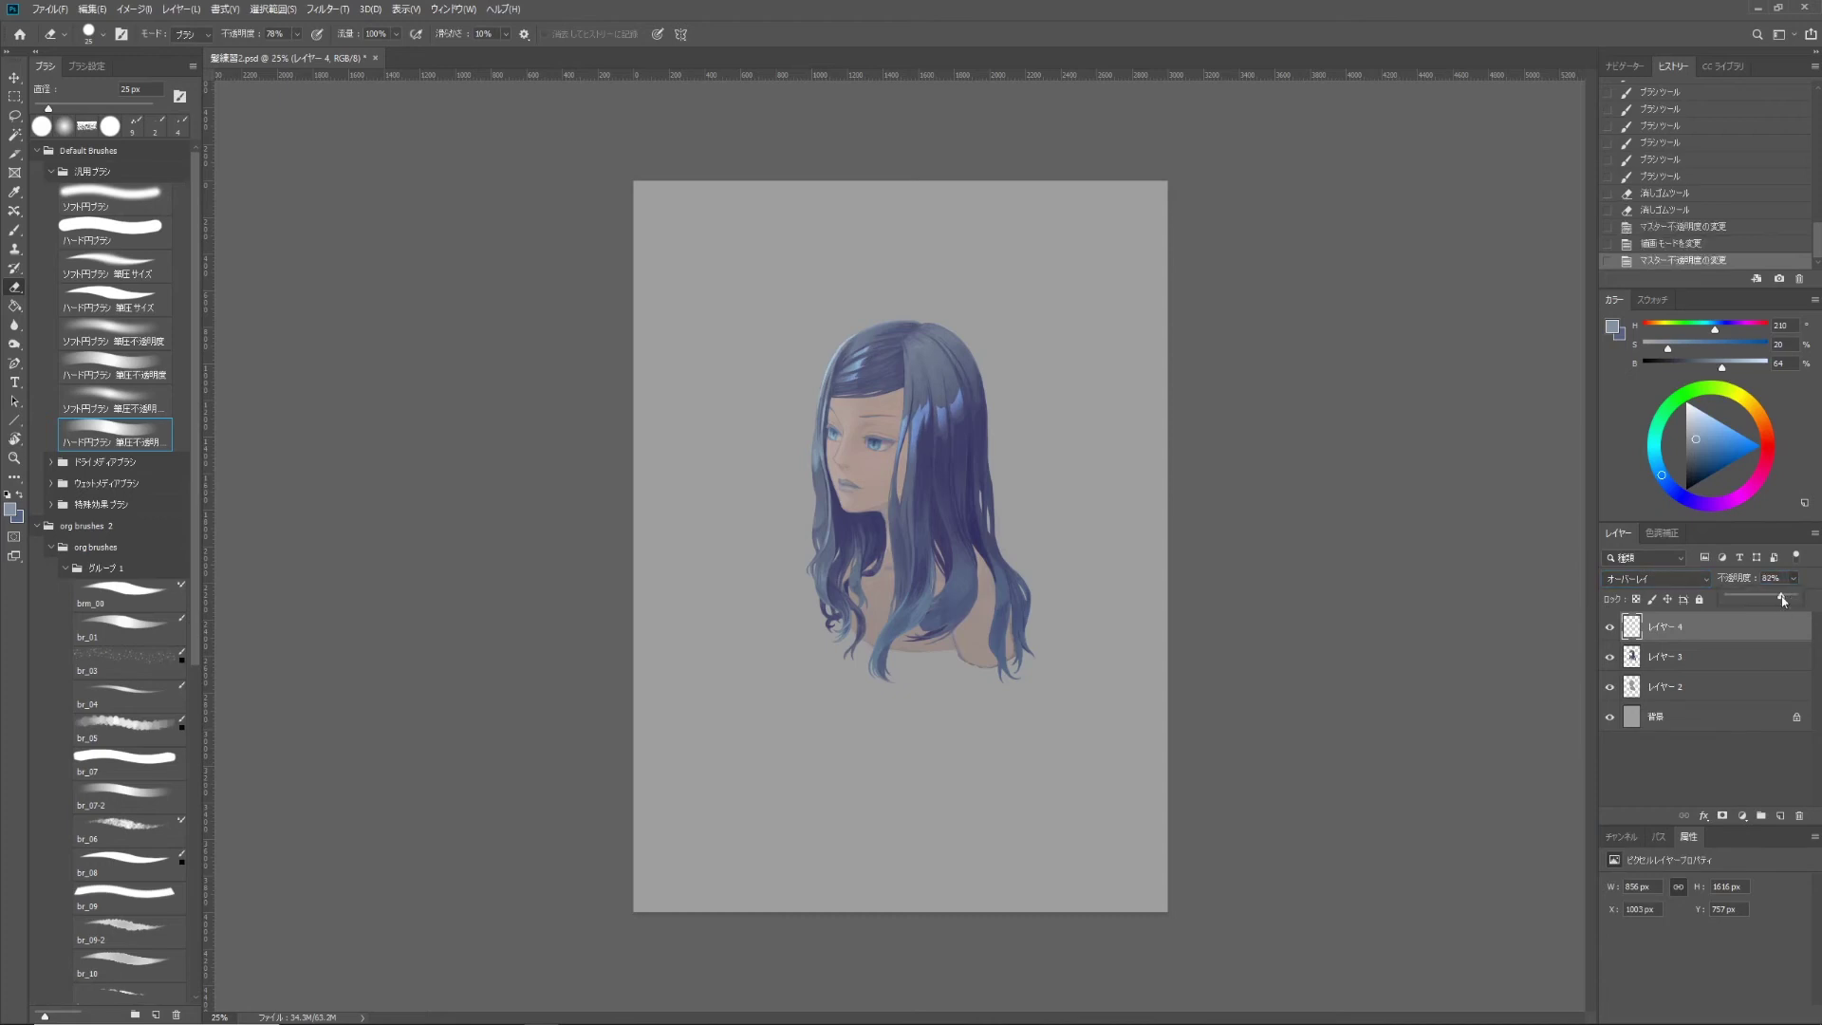
Give the highlight layer a pink Outer Glow using Hard Light blending
double_click(1760, 636)
click(1290, 455)
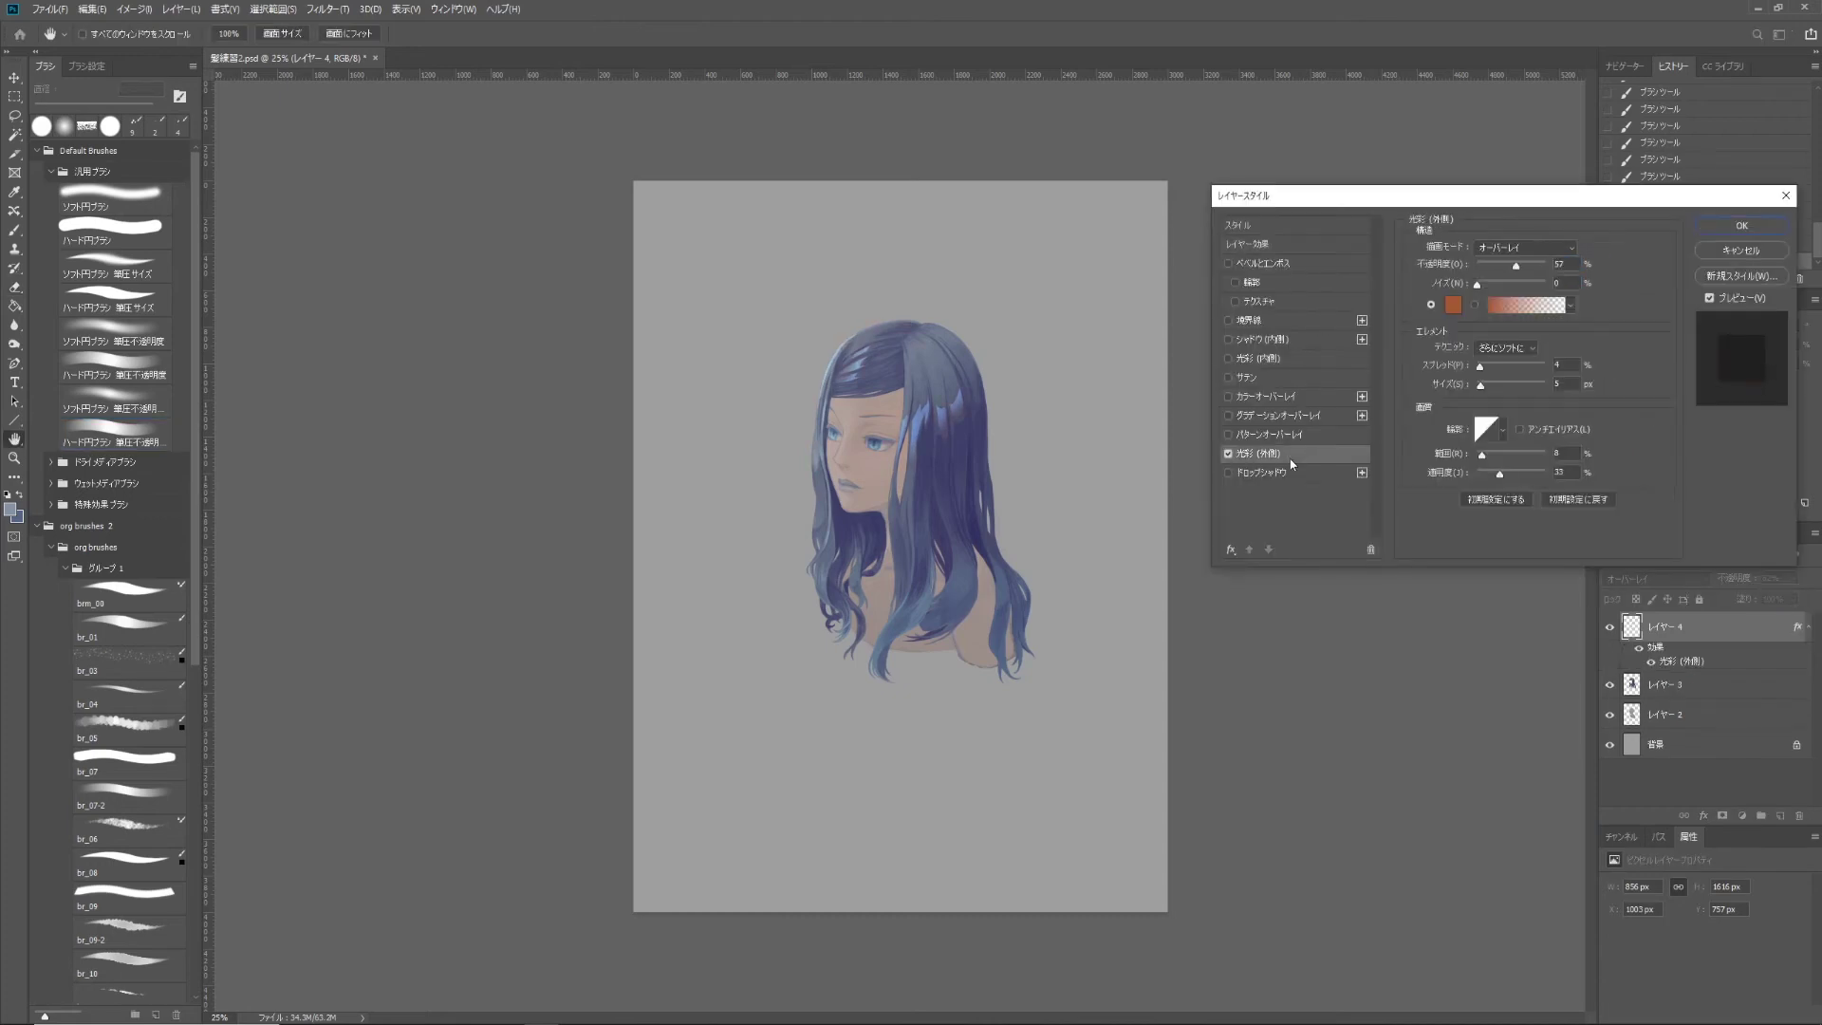
click(1452, 305)
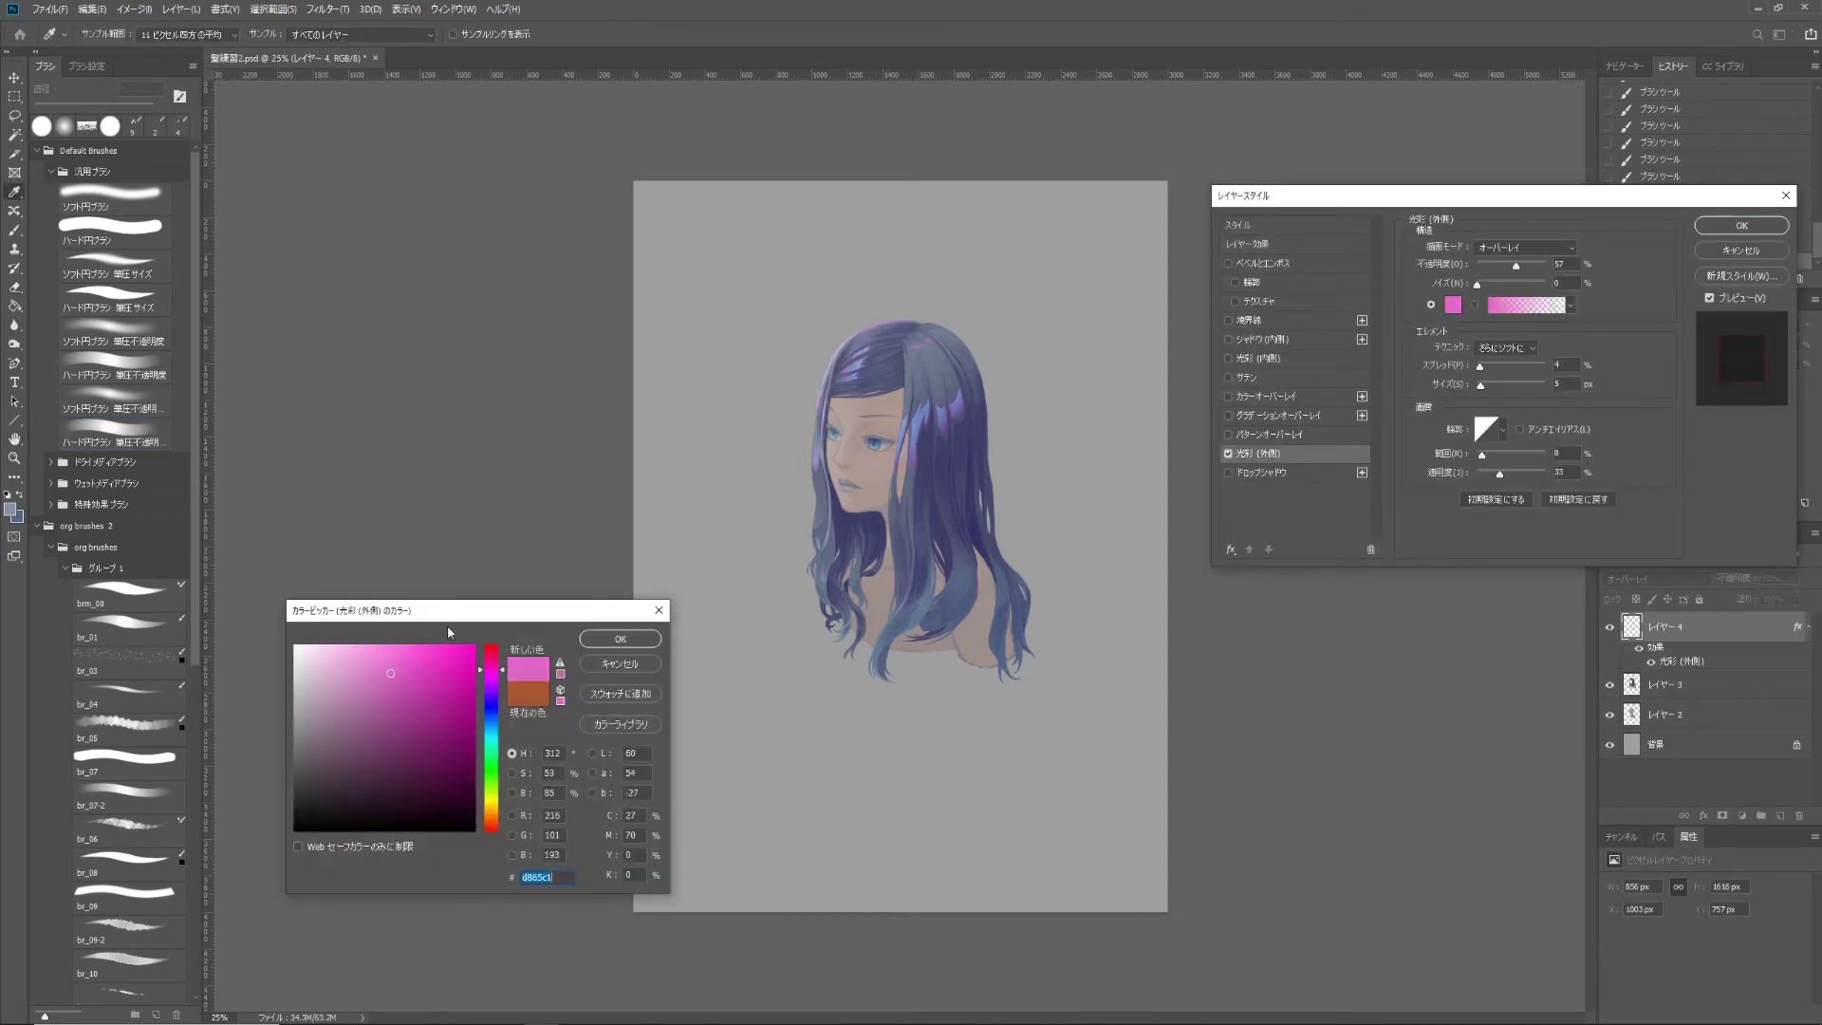
mouse_move(487, 728)
mouse_down()
mouse_move(488, 707)
mouse_move(493, 821)
mouse_move(492, 676)
mouse_up()
click(621, 639)
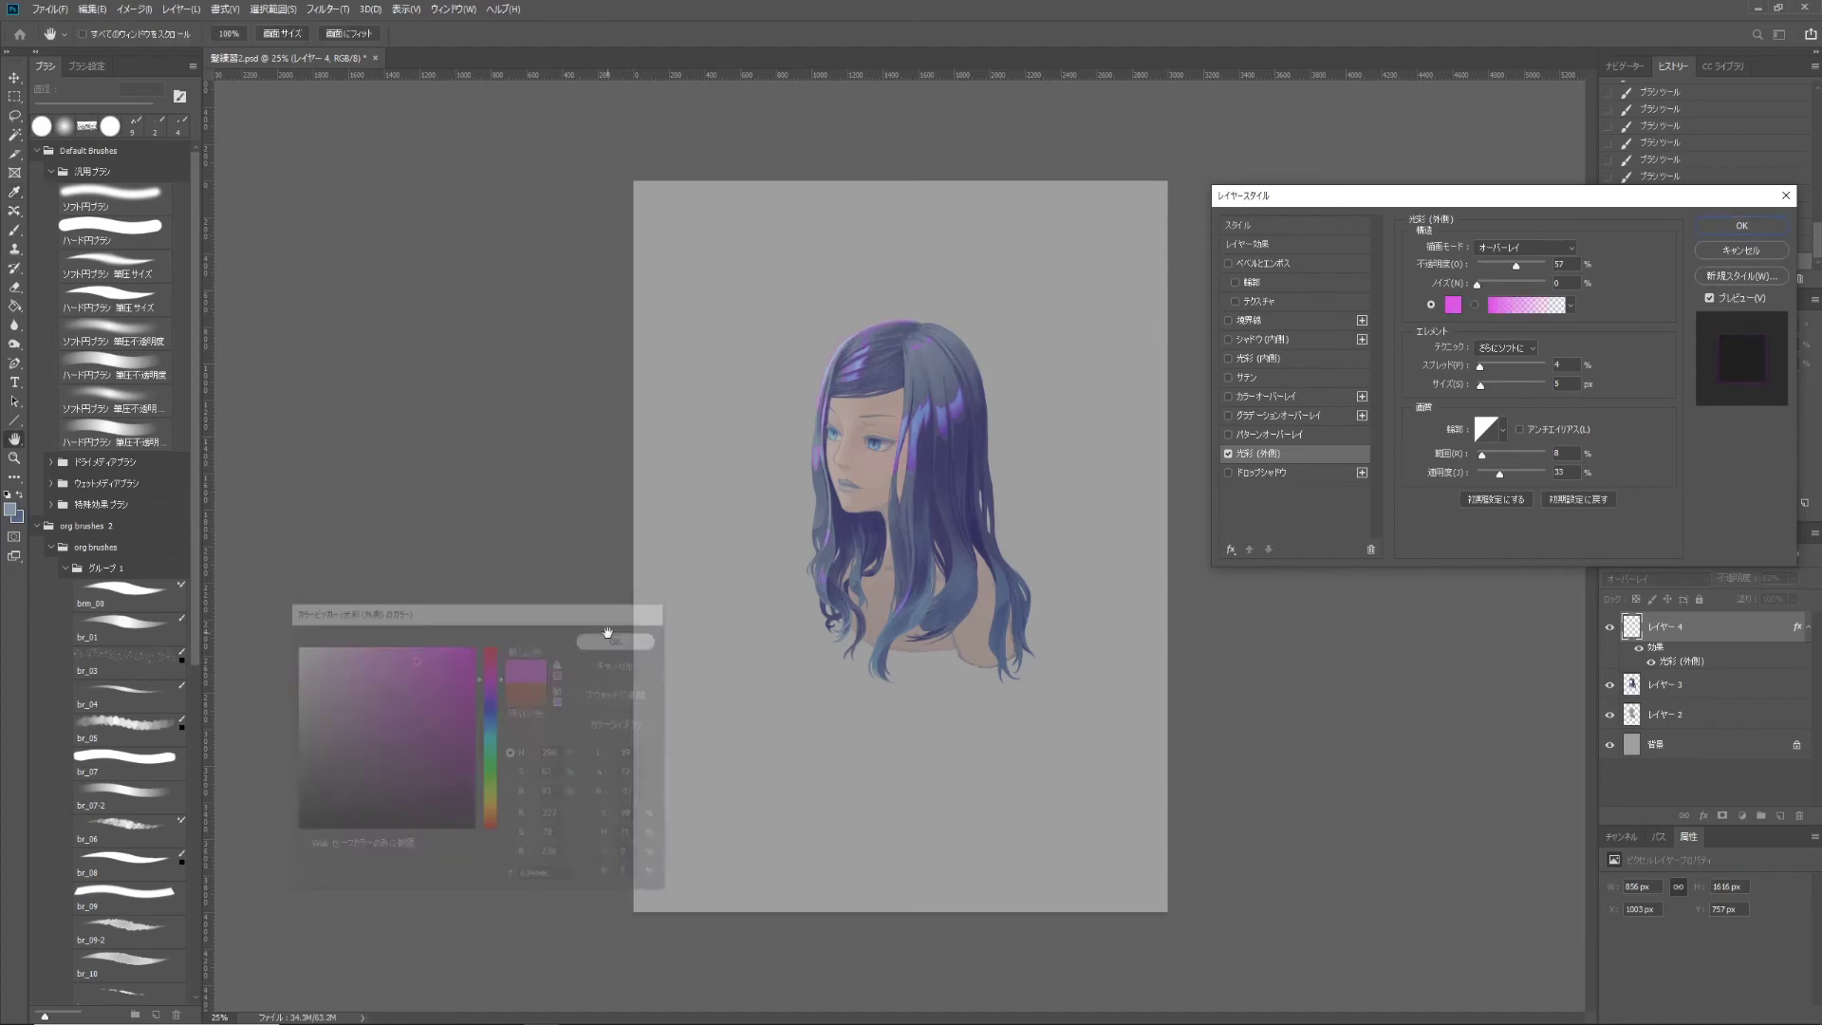
click(1524, 247)
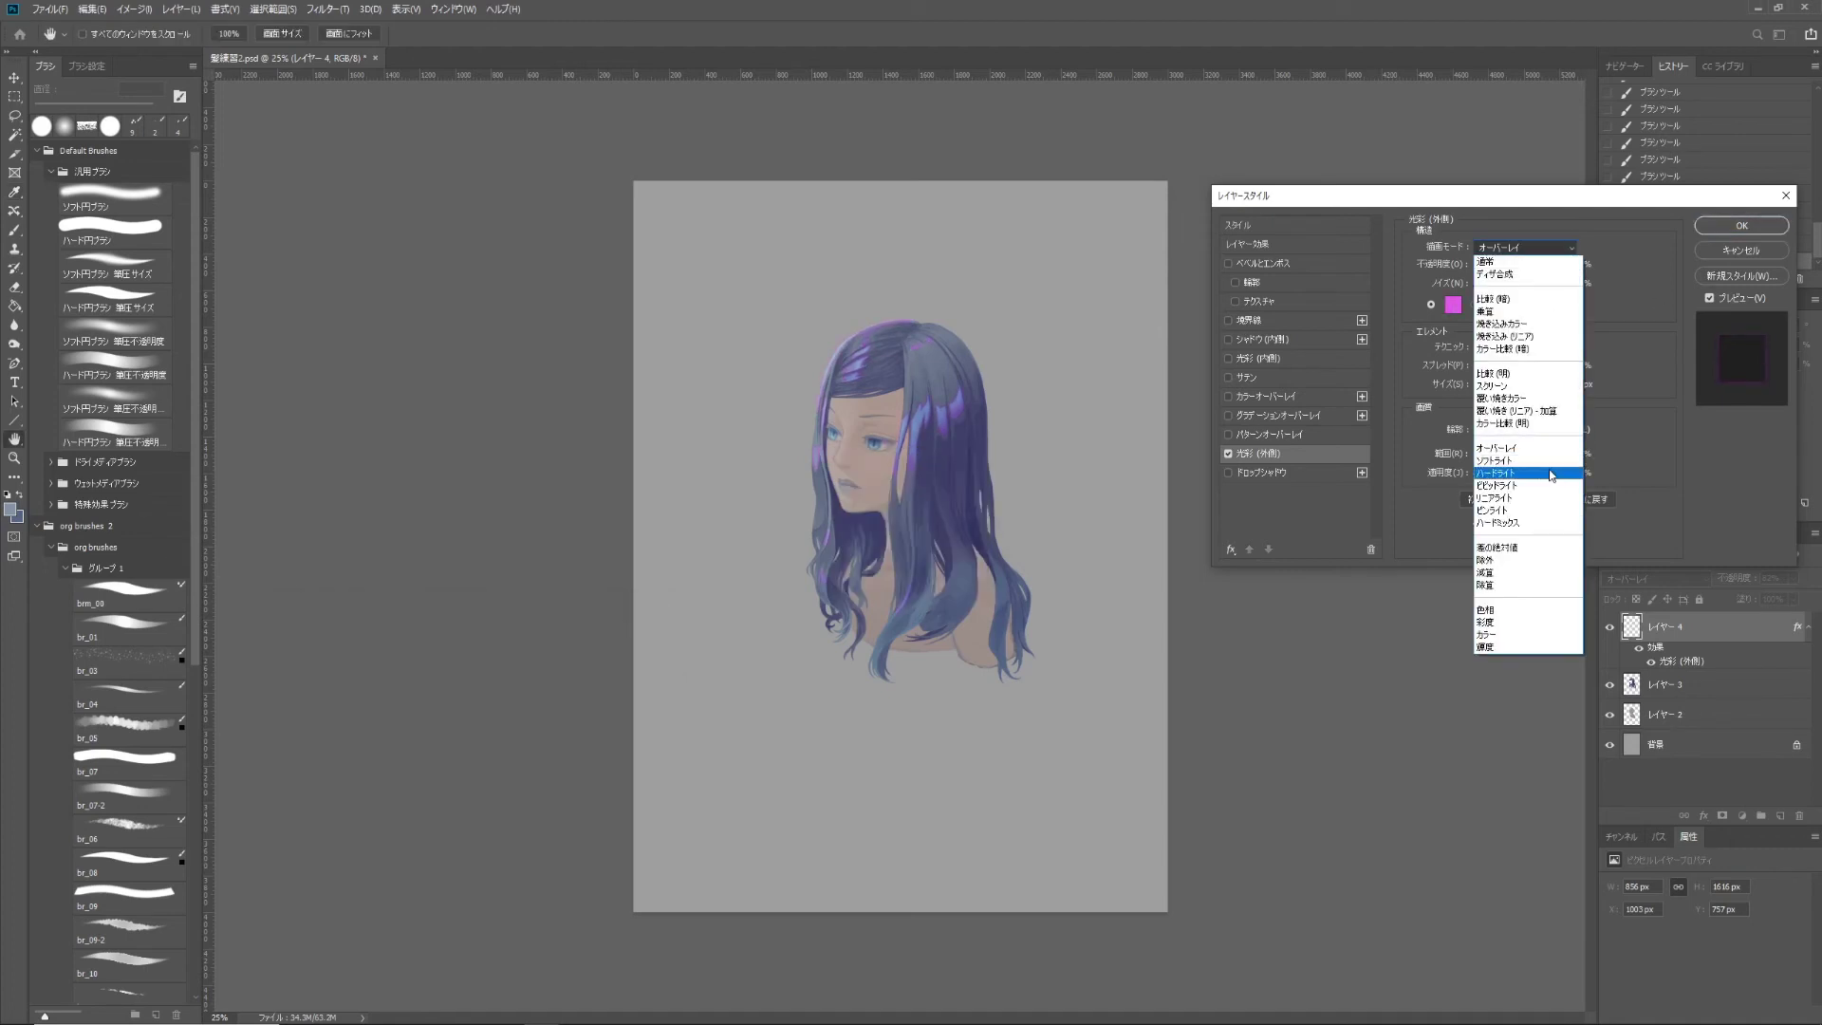
click(1526, 387)
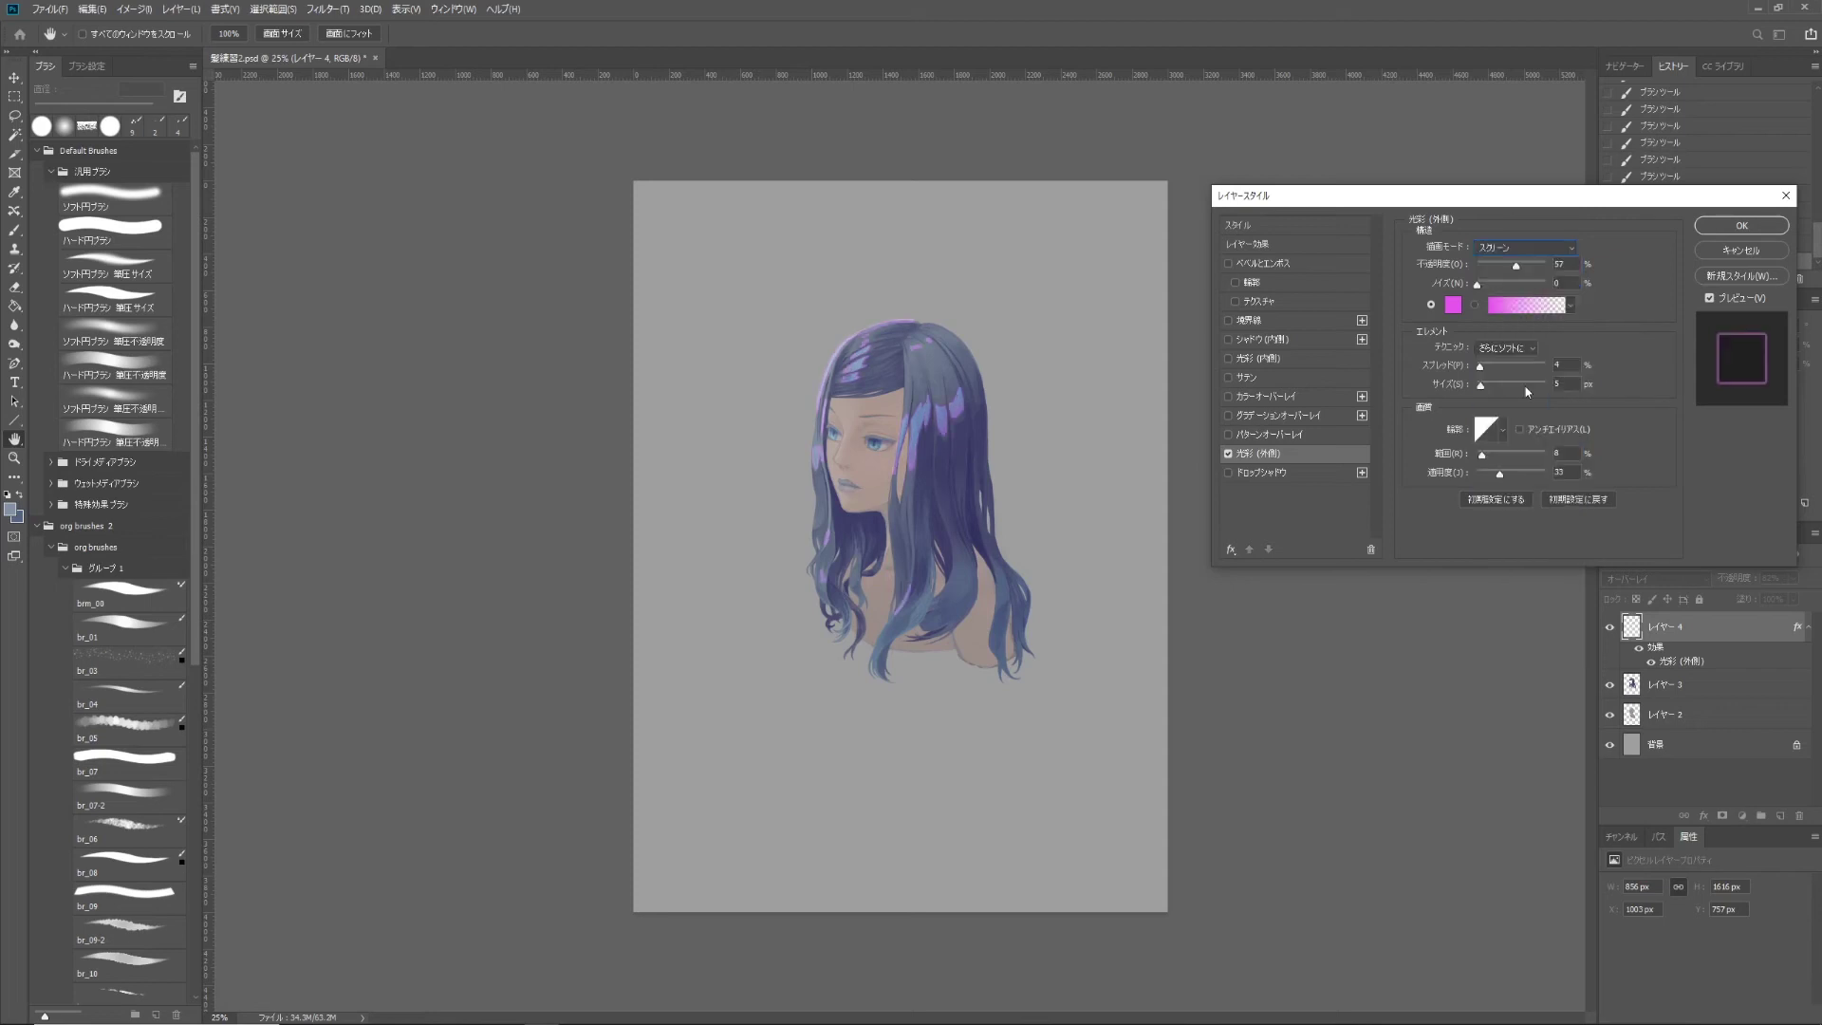
click(1524, 247)
click(1506, 469)
click(1452, 305)
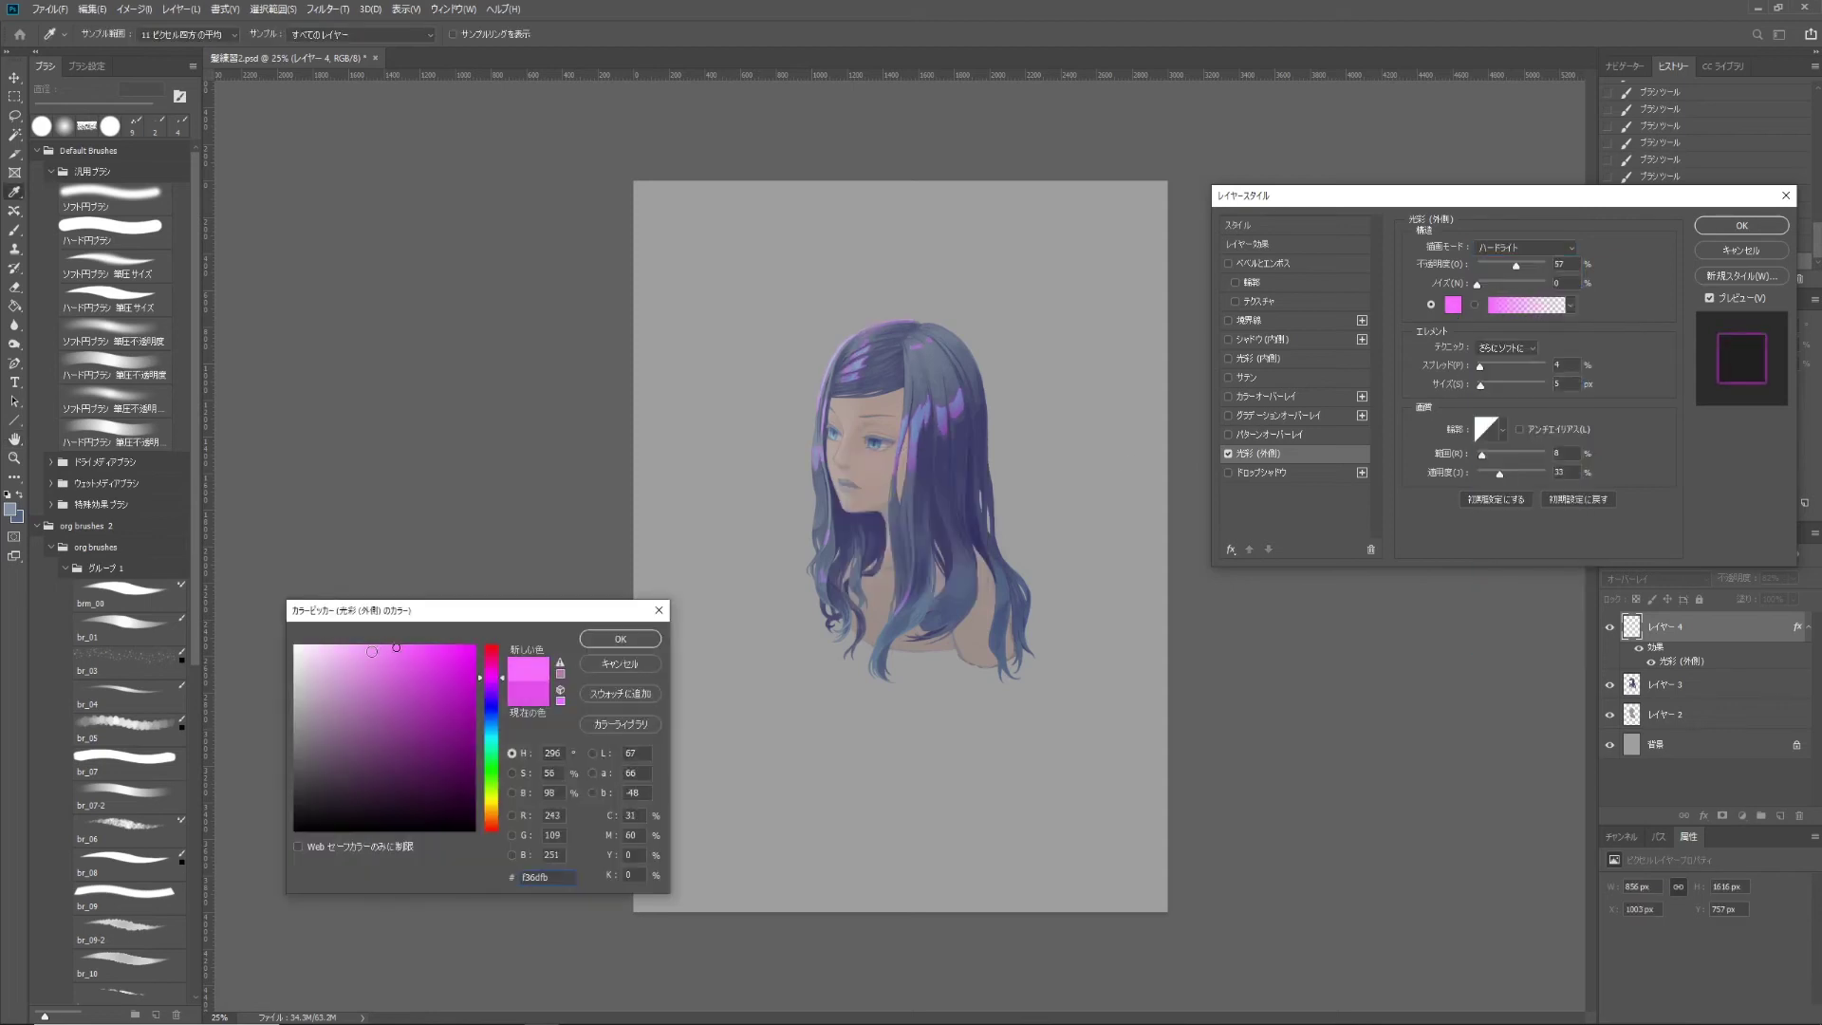
click(637, 645)
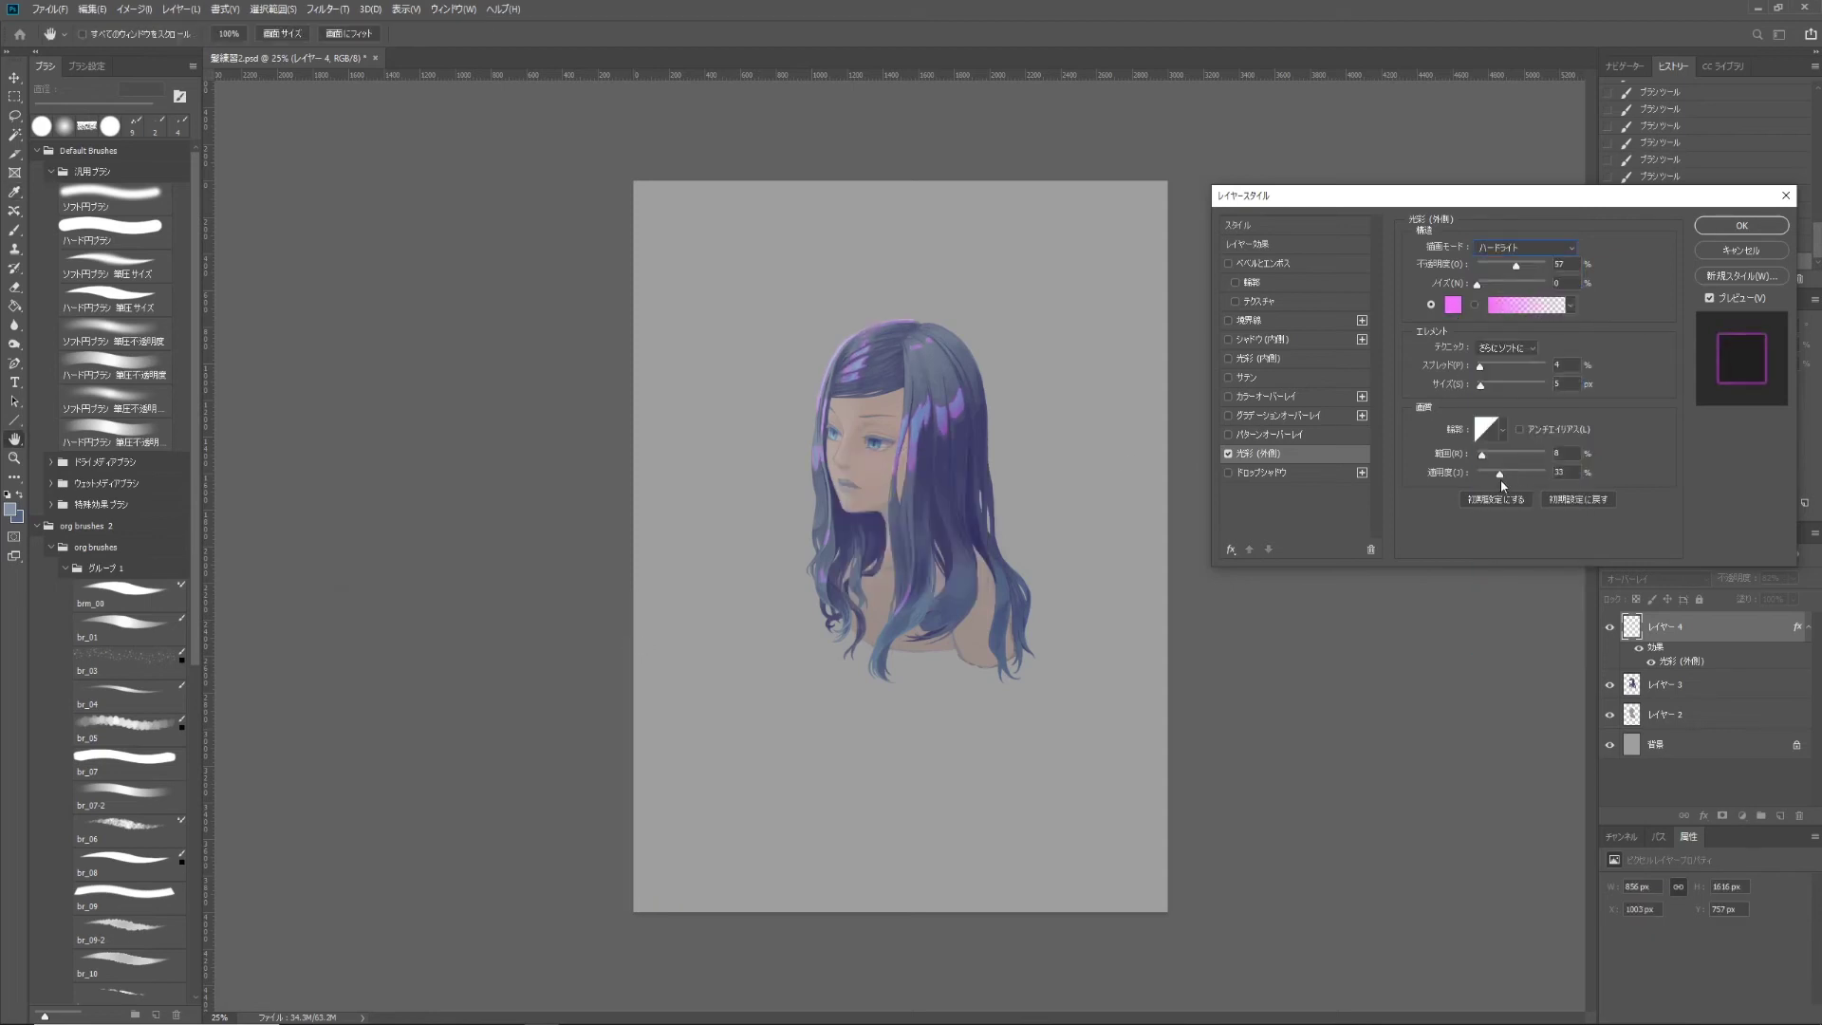
Adjust the outer glow's Spread and Size, entering values 23 and 4
key(ctrl+plus)
mouse_move(1479, 385)
mouse_down()
mouse_move(1467, 368)
mouse_move(1497, 384)
mouse_up()
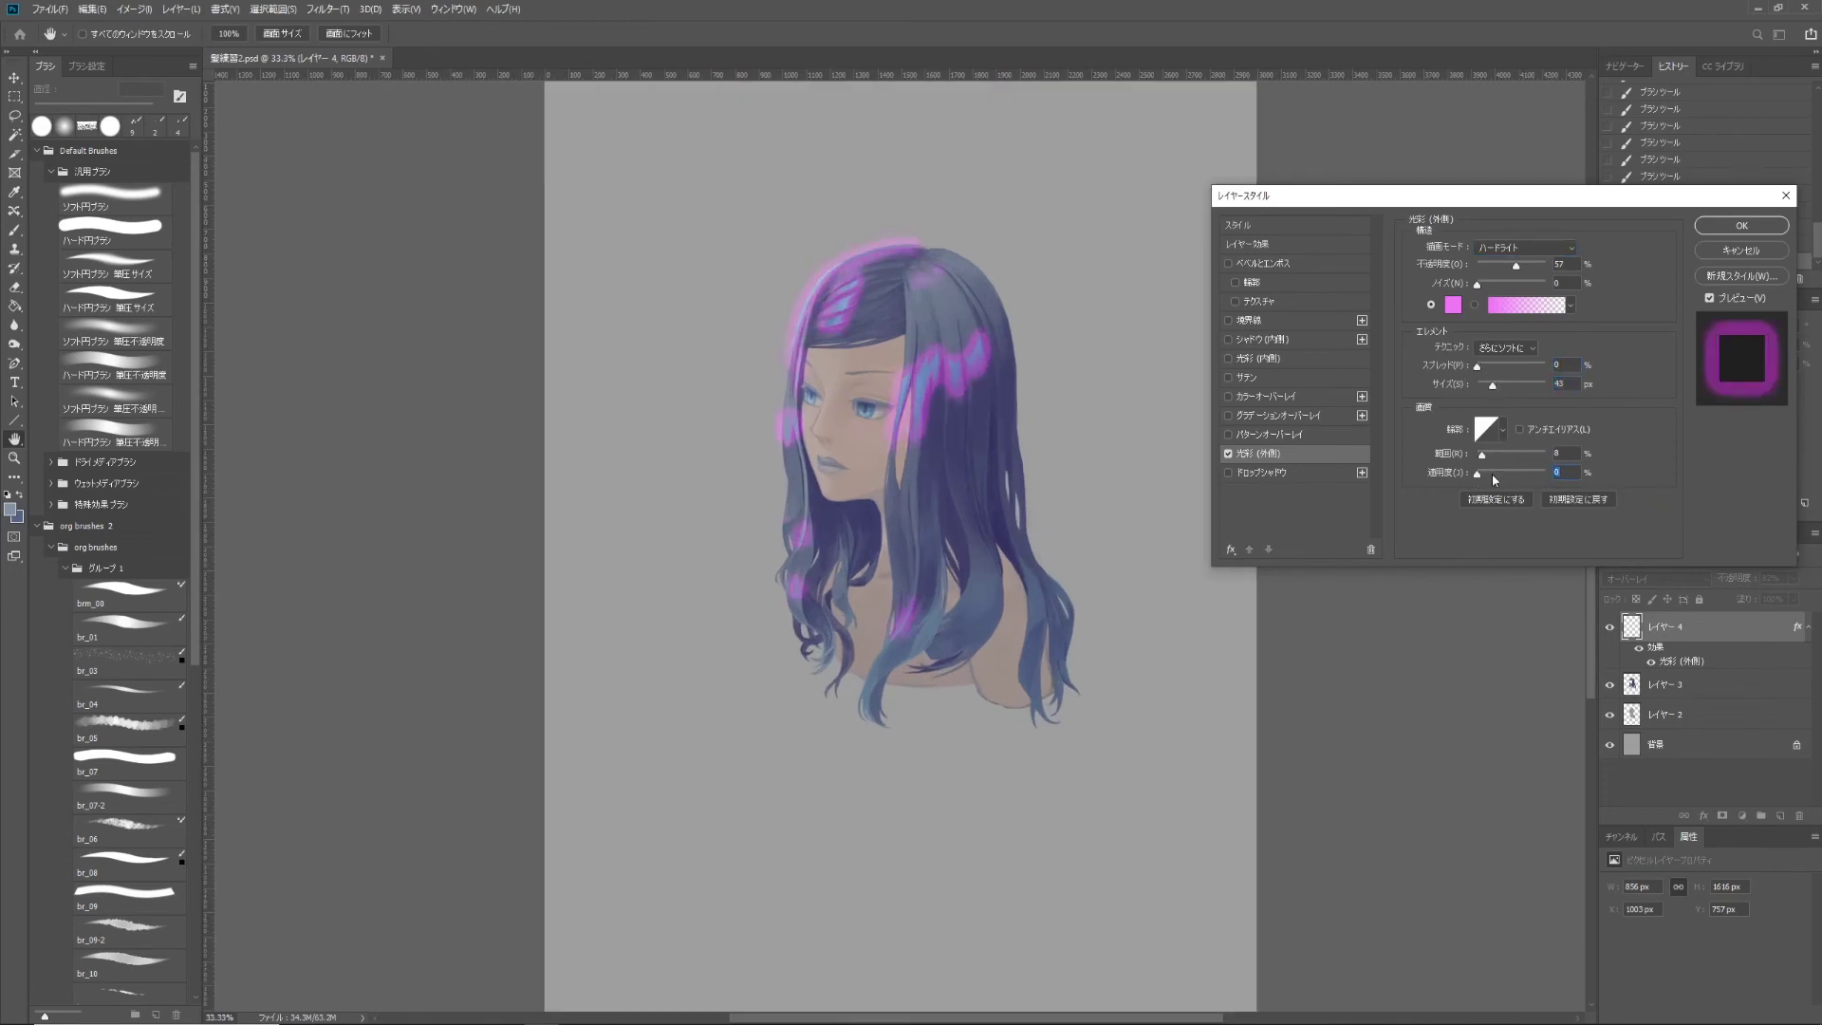
click(1492, 385)
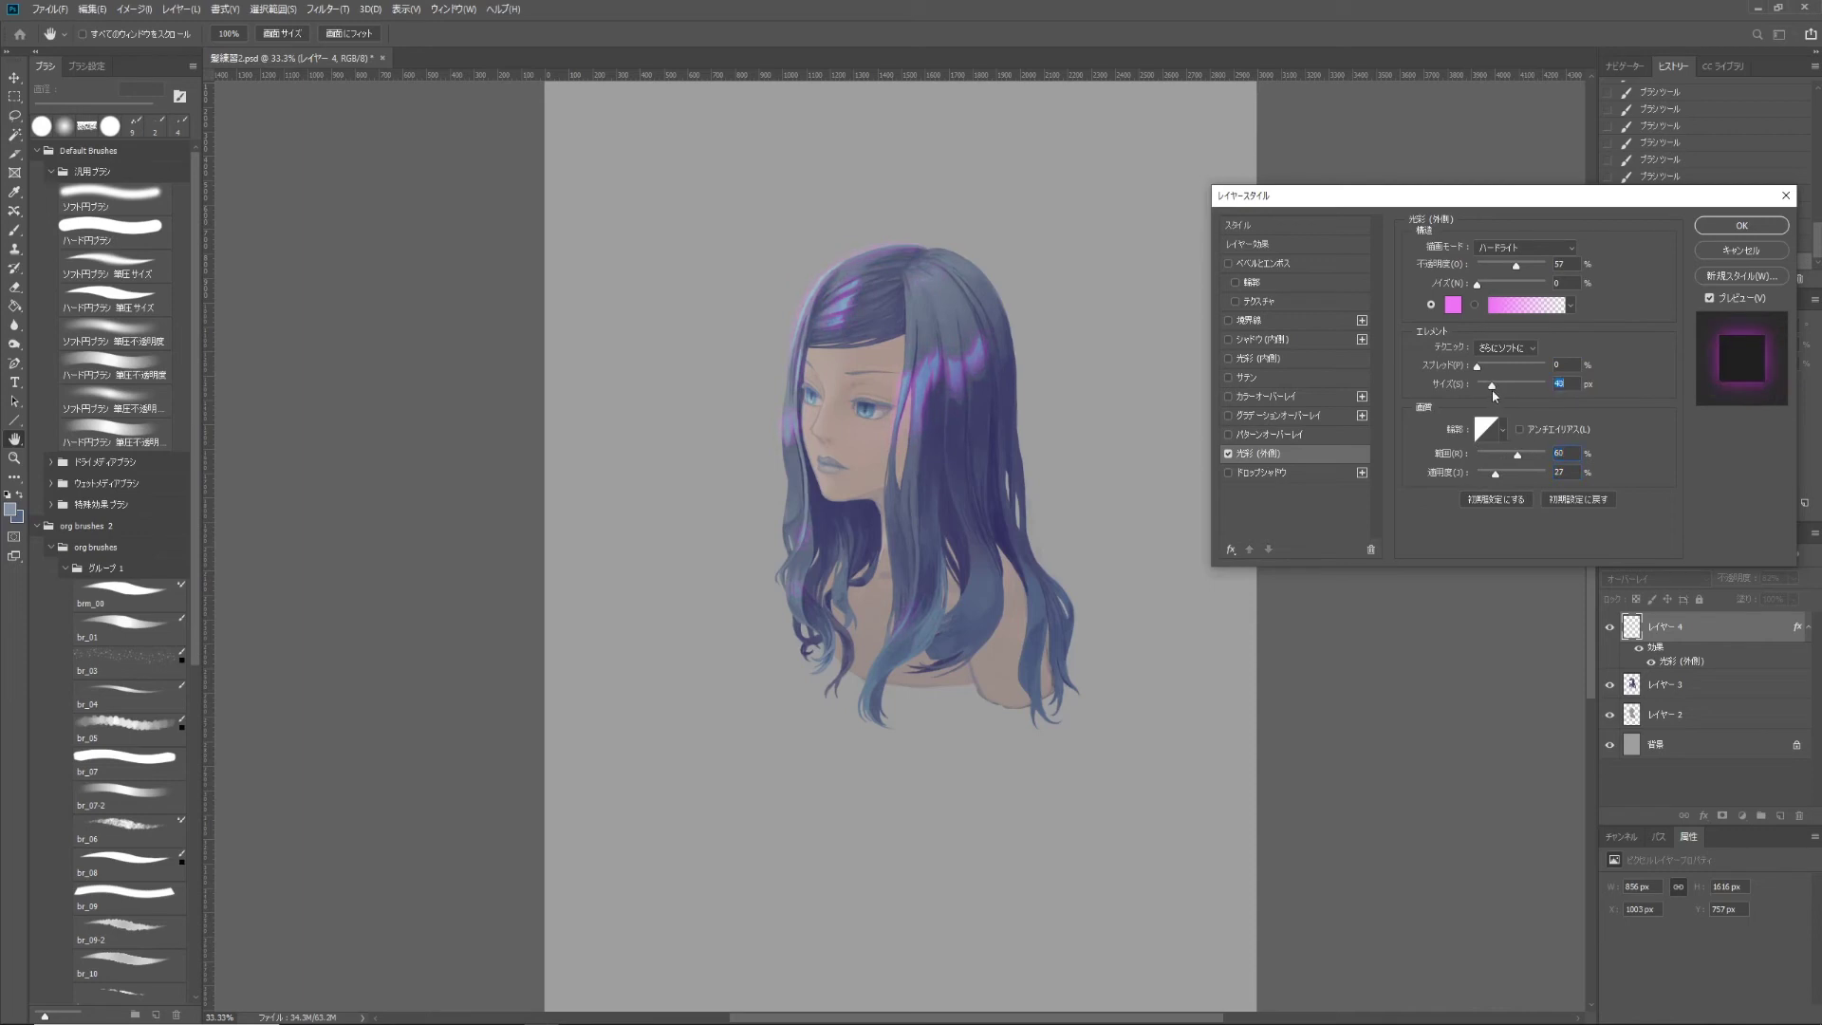
click(1557, 365)
text(23)
key(BackSpace)
key(Return)
key(Return)
text(4)
key(Return)
Clip the glowing highlight layer to the layer below at 100% opacity
key(ctrl+alt+g)
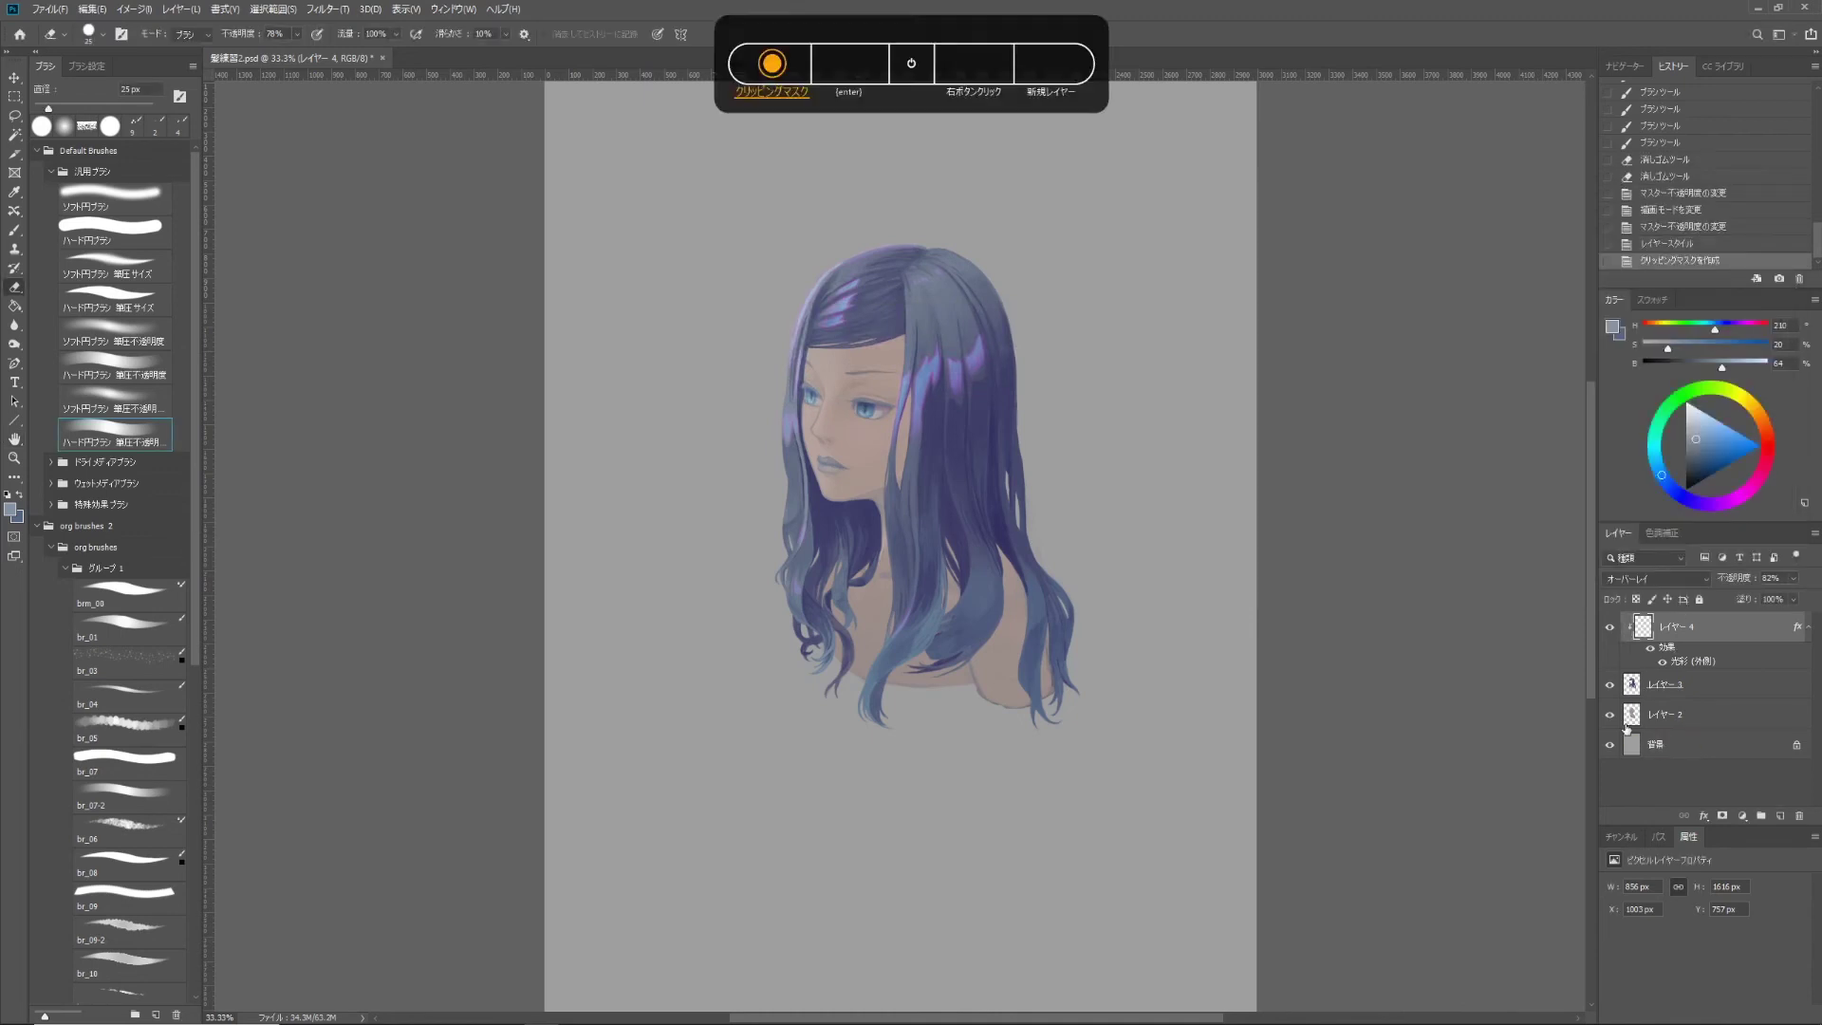
drag(1794, 578, 1812, 596)
click(1742, 787)
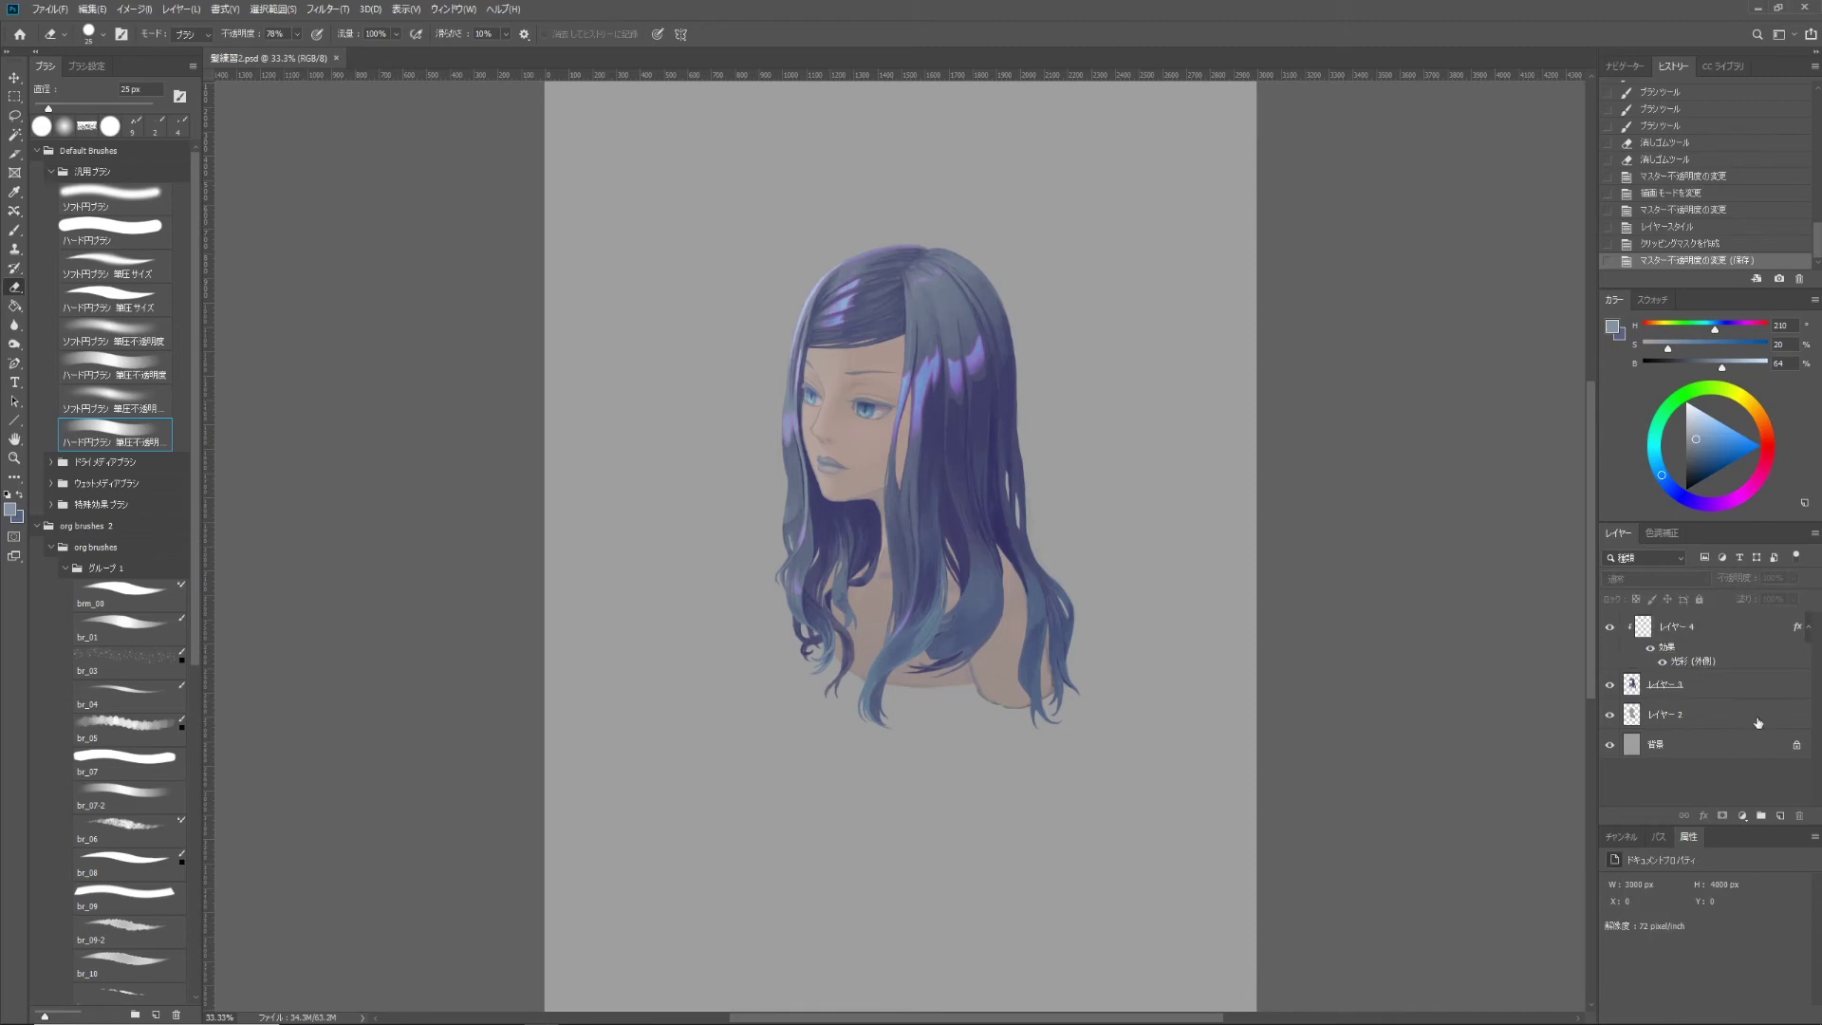
click(1780, 815)
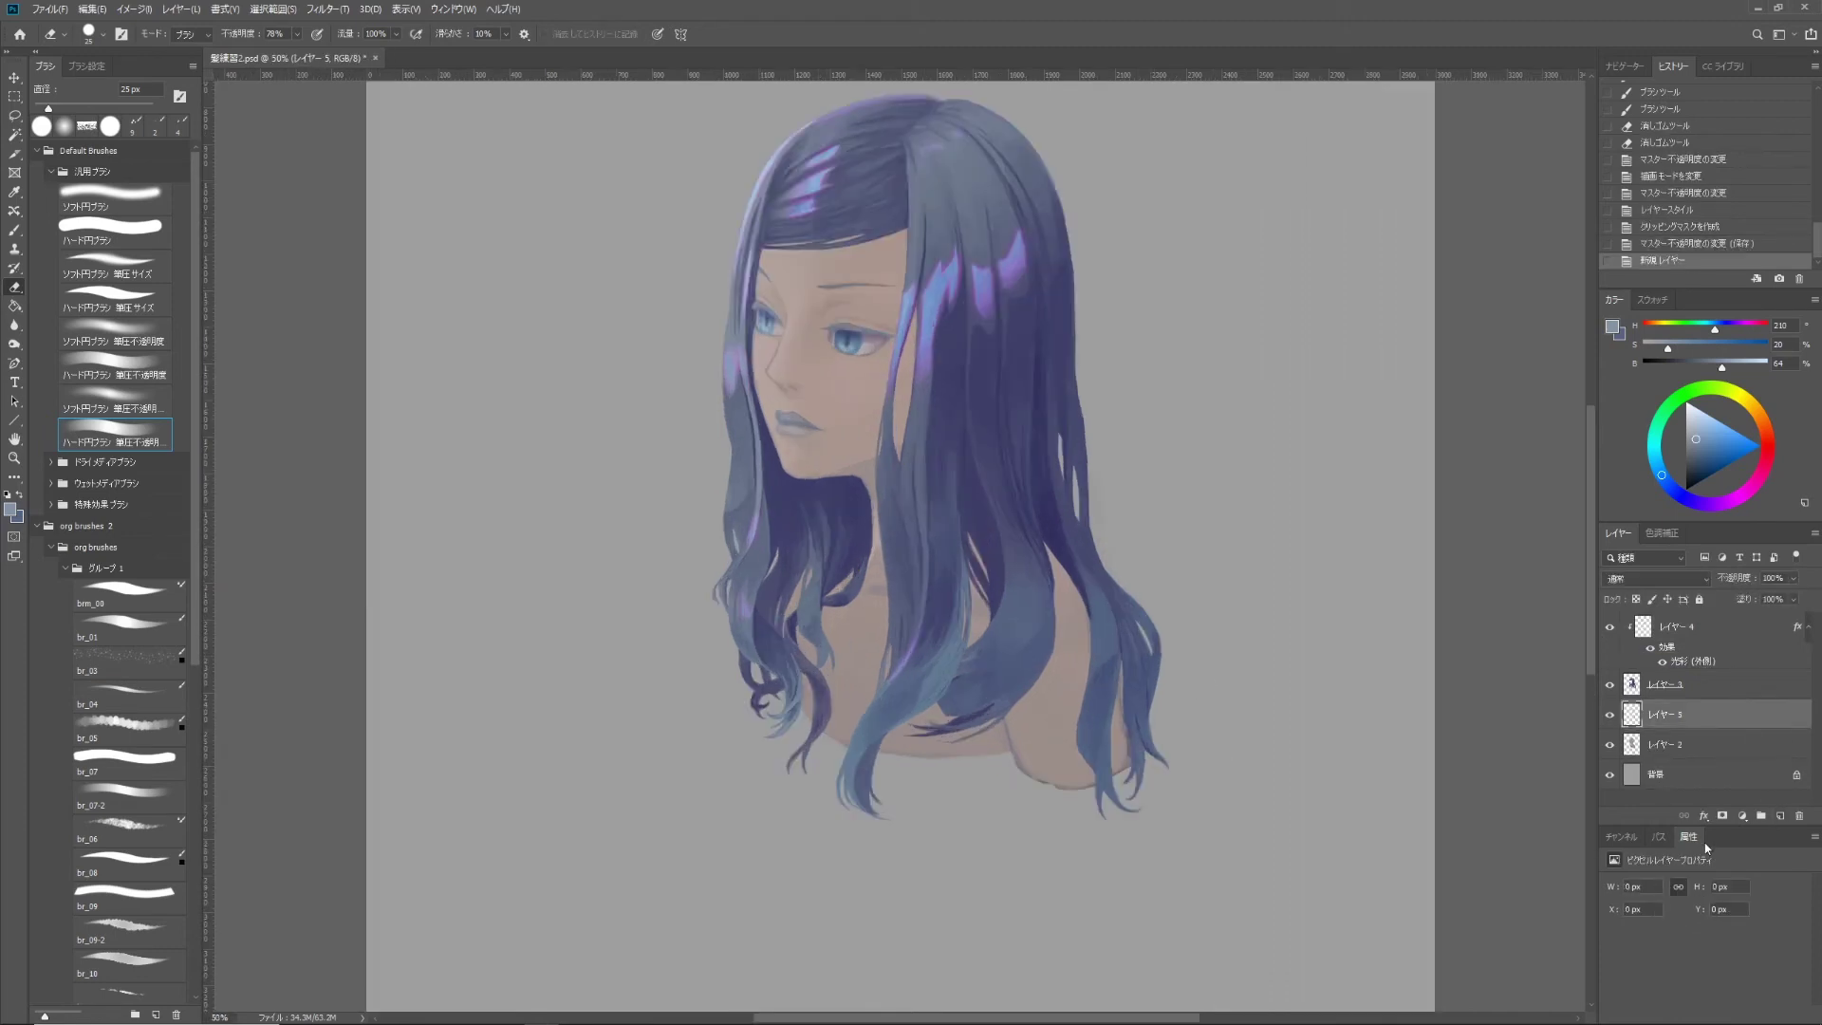
Add a new shading layer set to Hard Light blending
key(ctrl+plus)
click(1651, 578)
click(1625, 804)
click(950, 485)
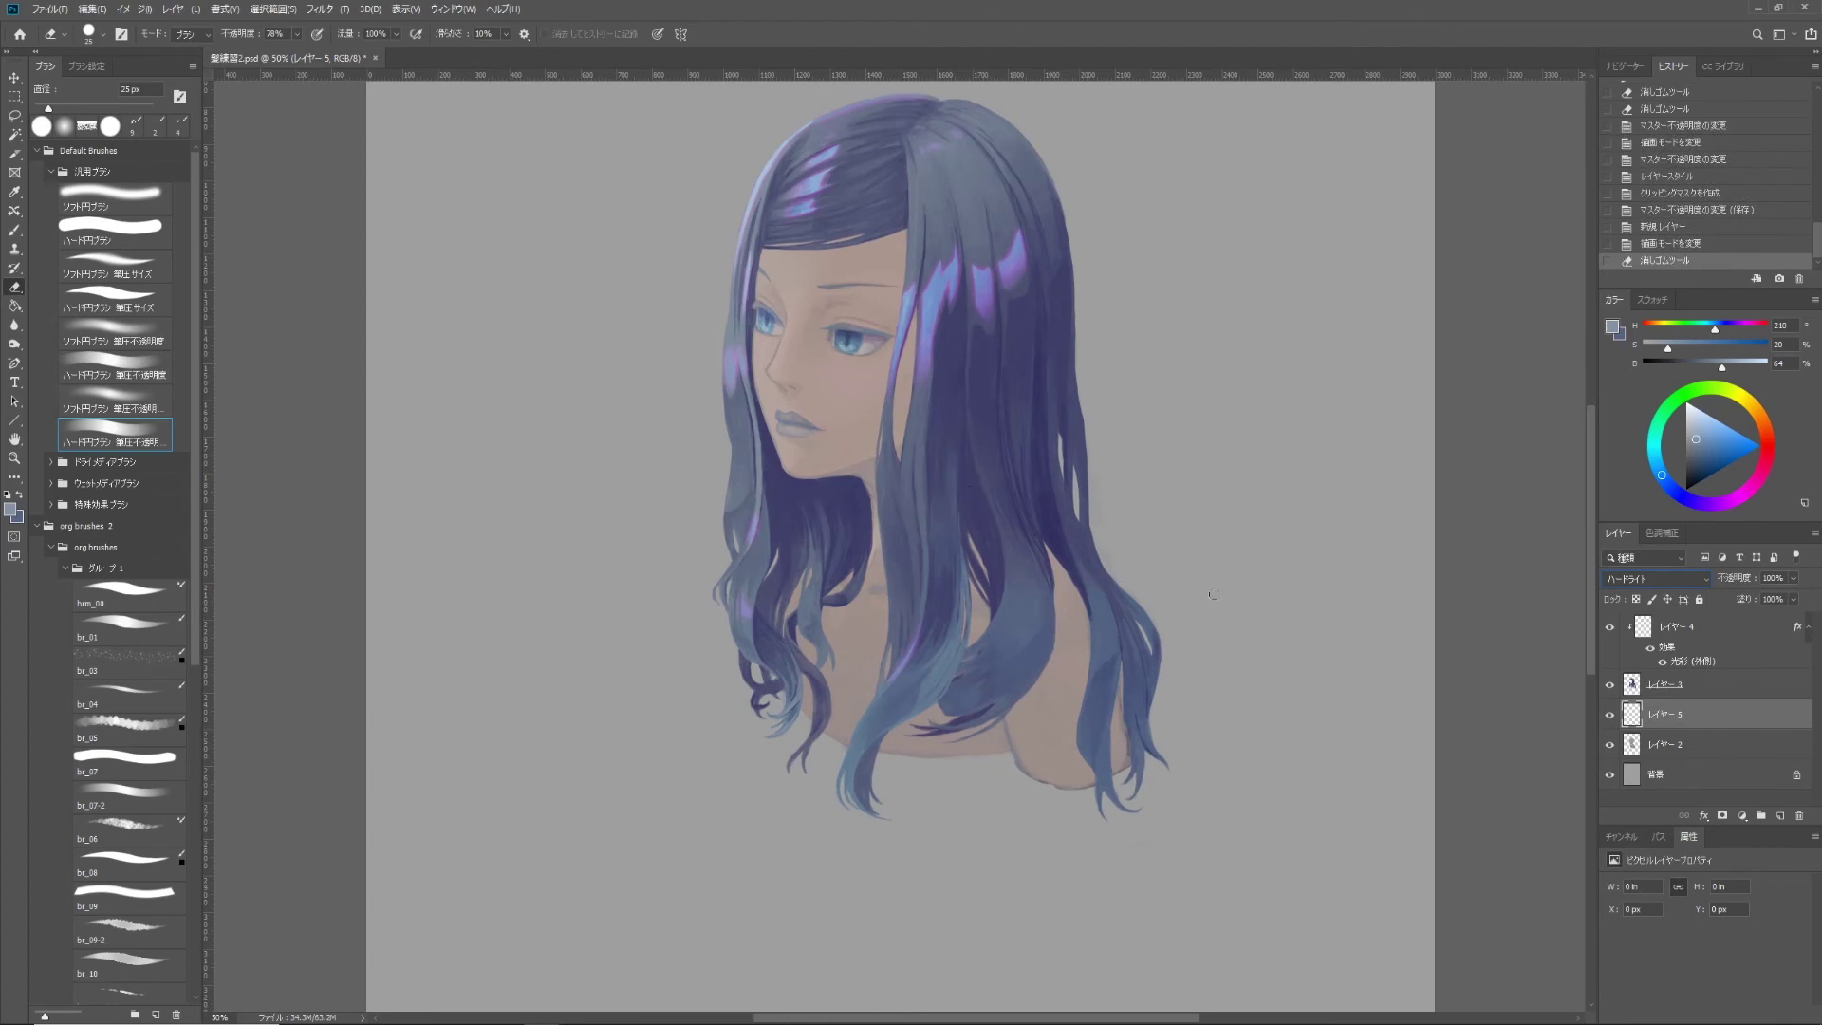
Paint darker sampled-blue shading strokes into the hair beside the face
key(b)
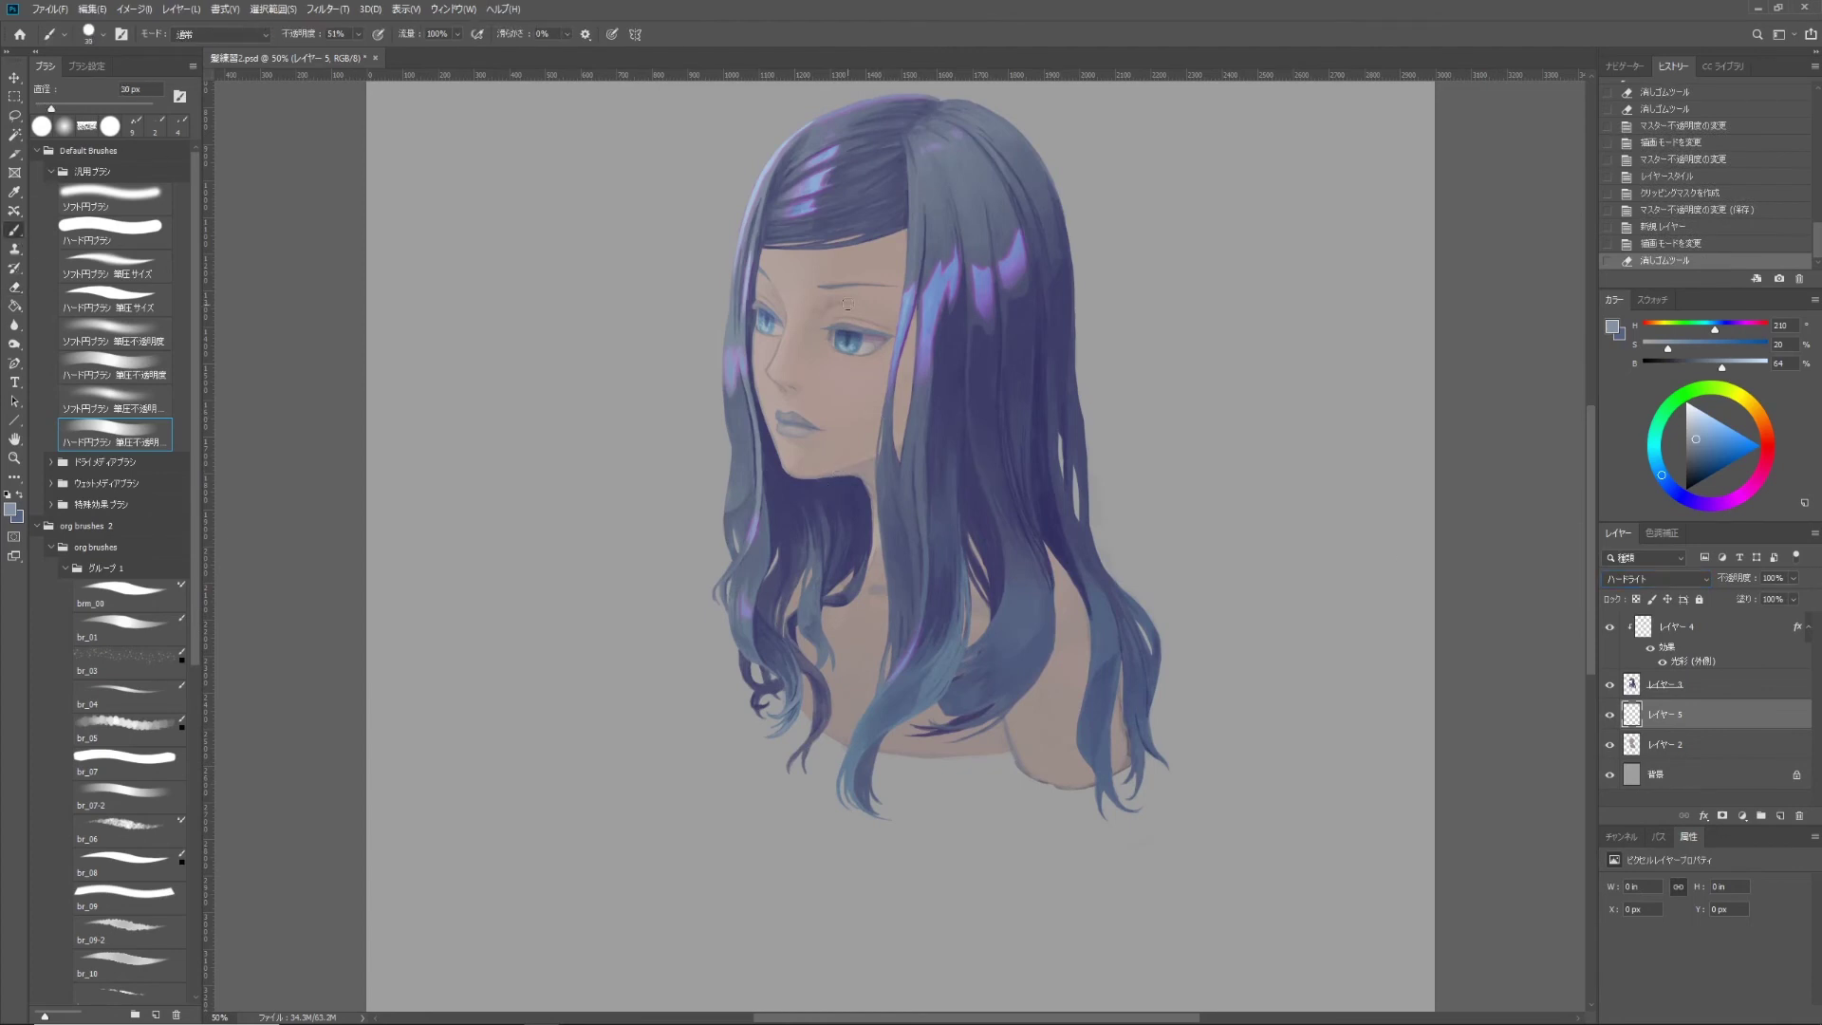
alt+click(756, 313)
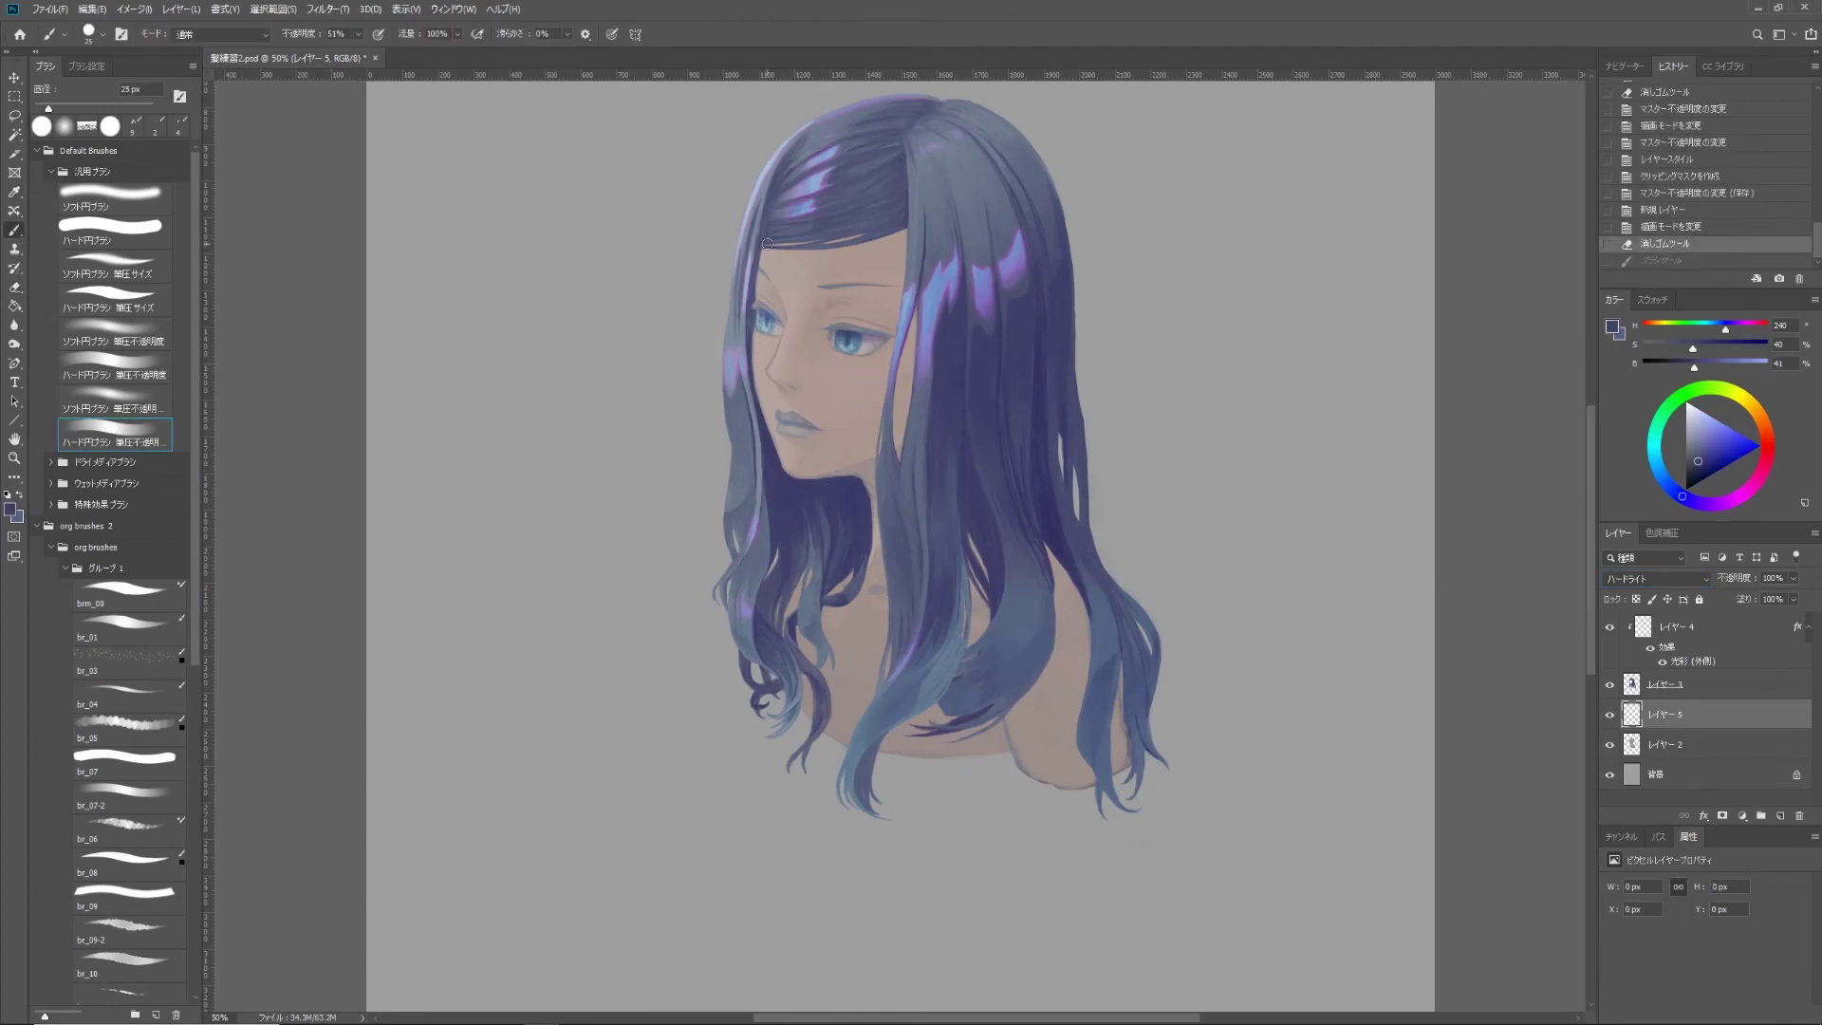
drag(759, 242, 756, 417)
key(ctrl+z)
drag(770, 560, 779, 600)
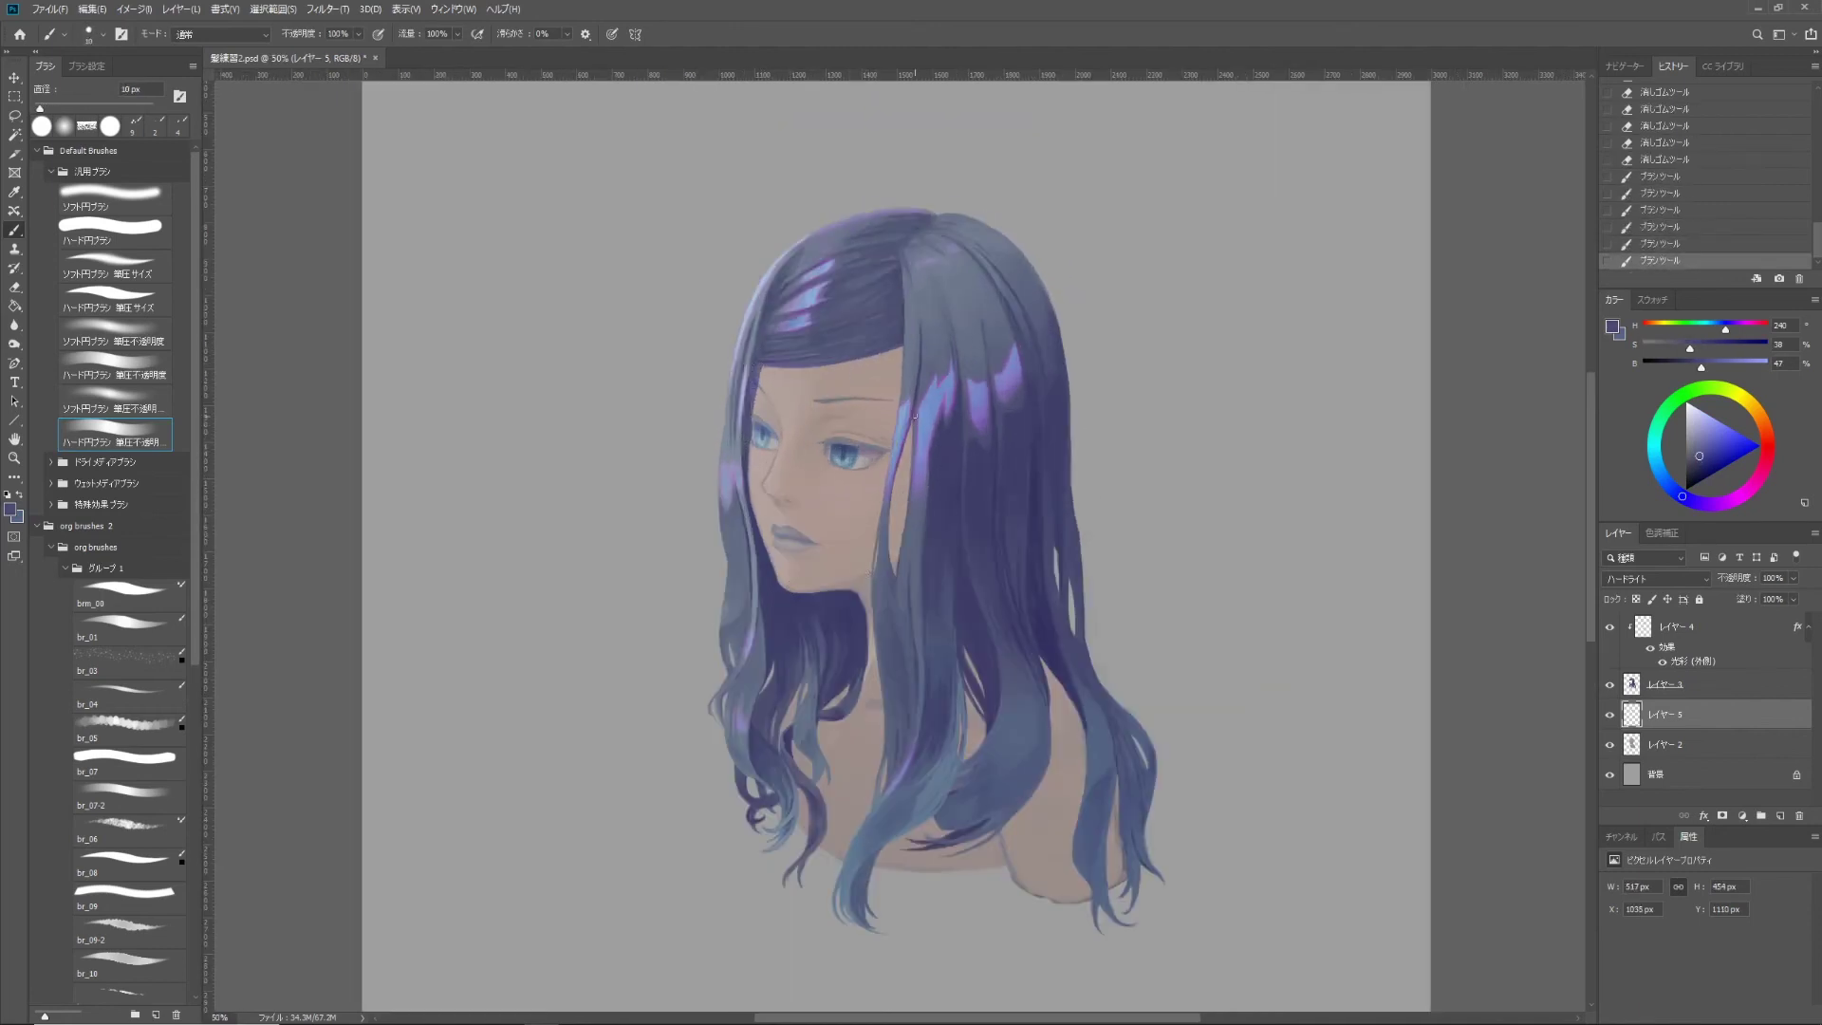
drag(914, 421, 900, 569)
Lighten the new dark strokes and repaint fine shading strands in the hair
key(e)
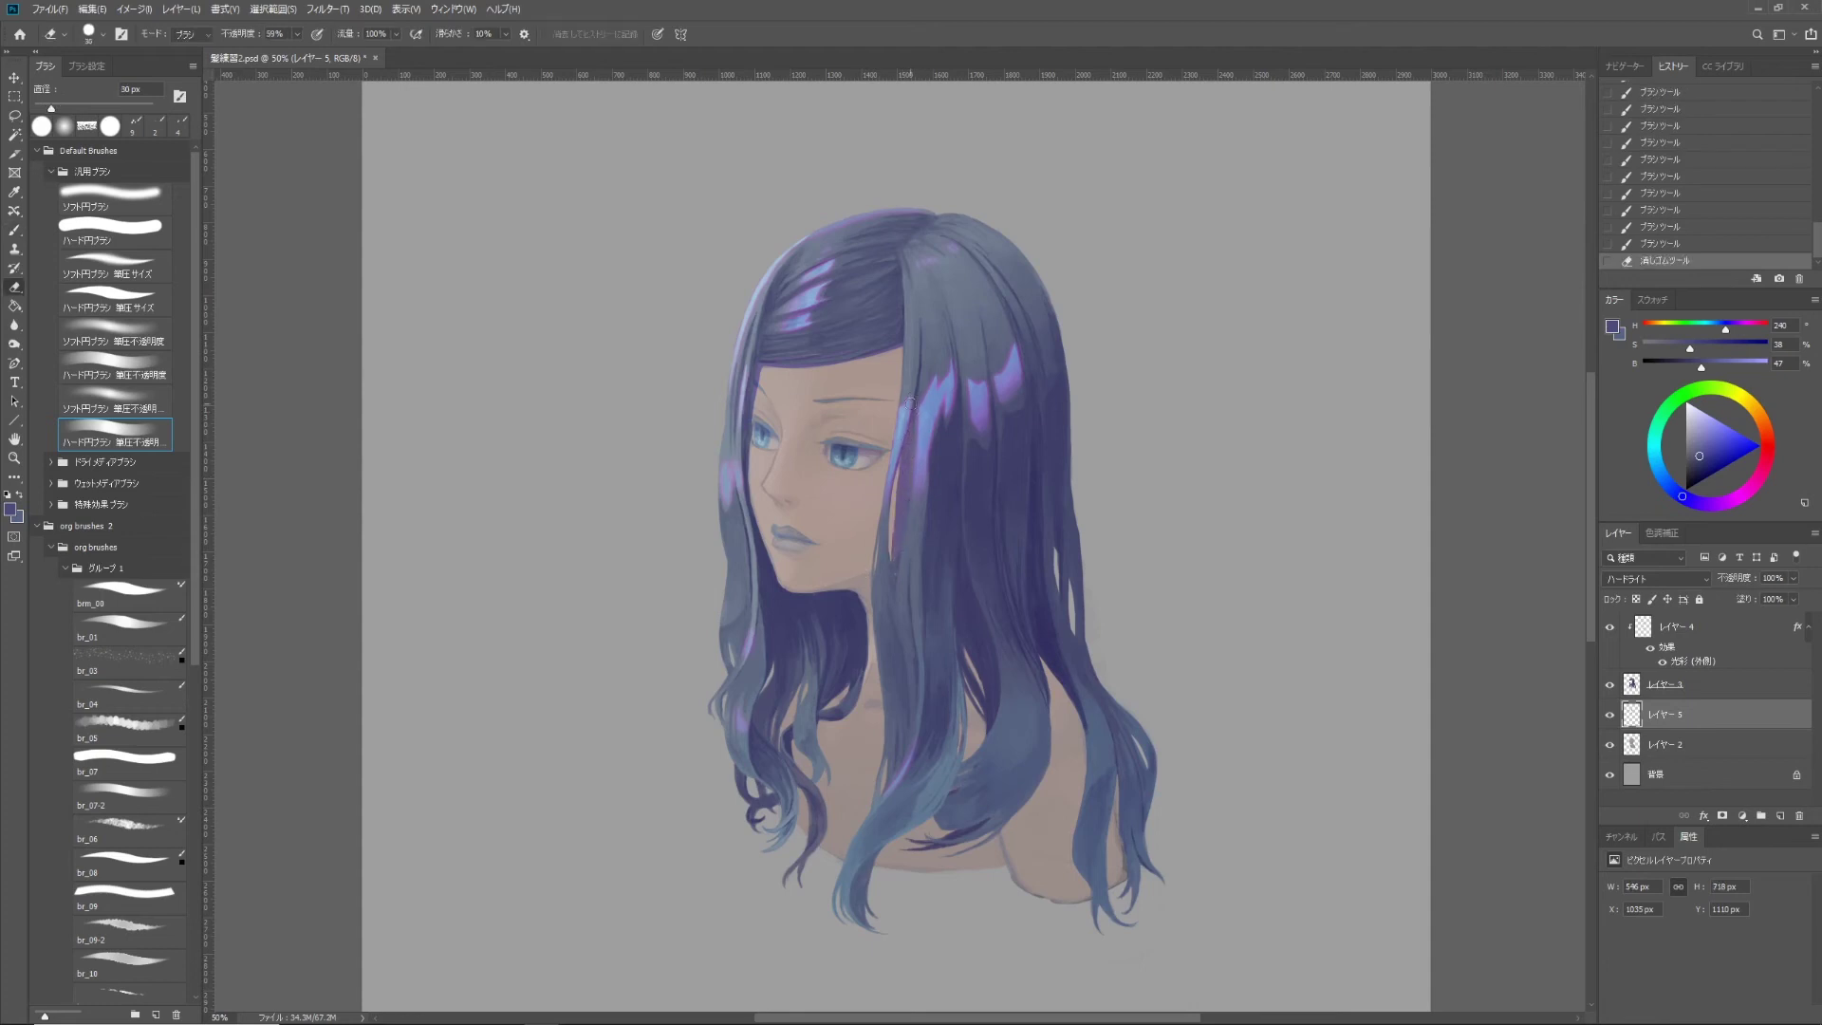
drag(909, 445, 903, 484)
drag(901, 437, 906, 479)
key(b)
drag(934, 607, 946, 660)
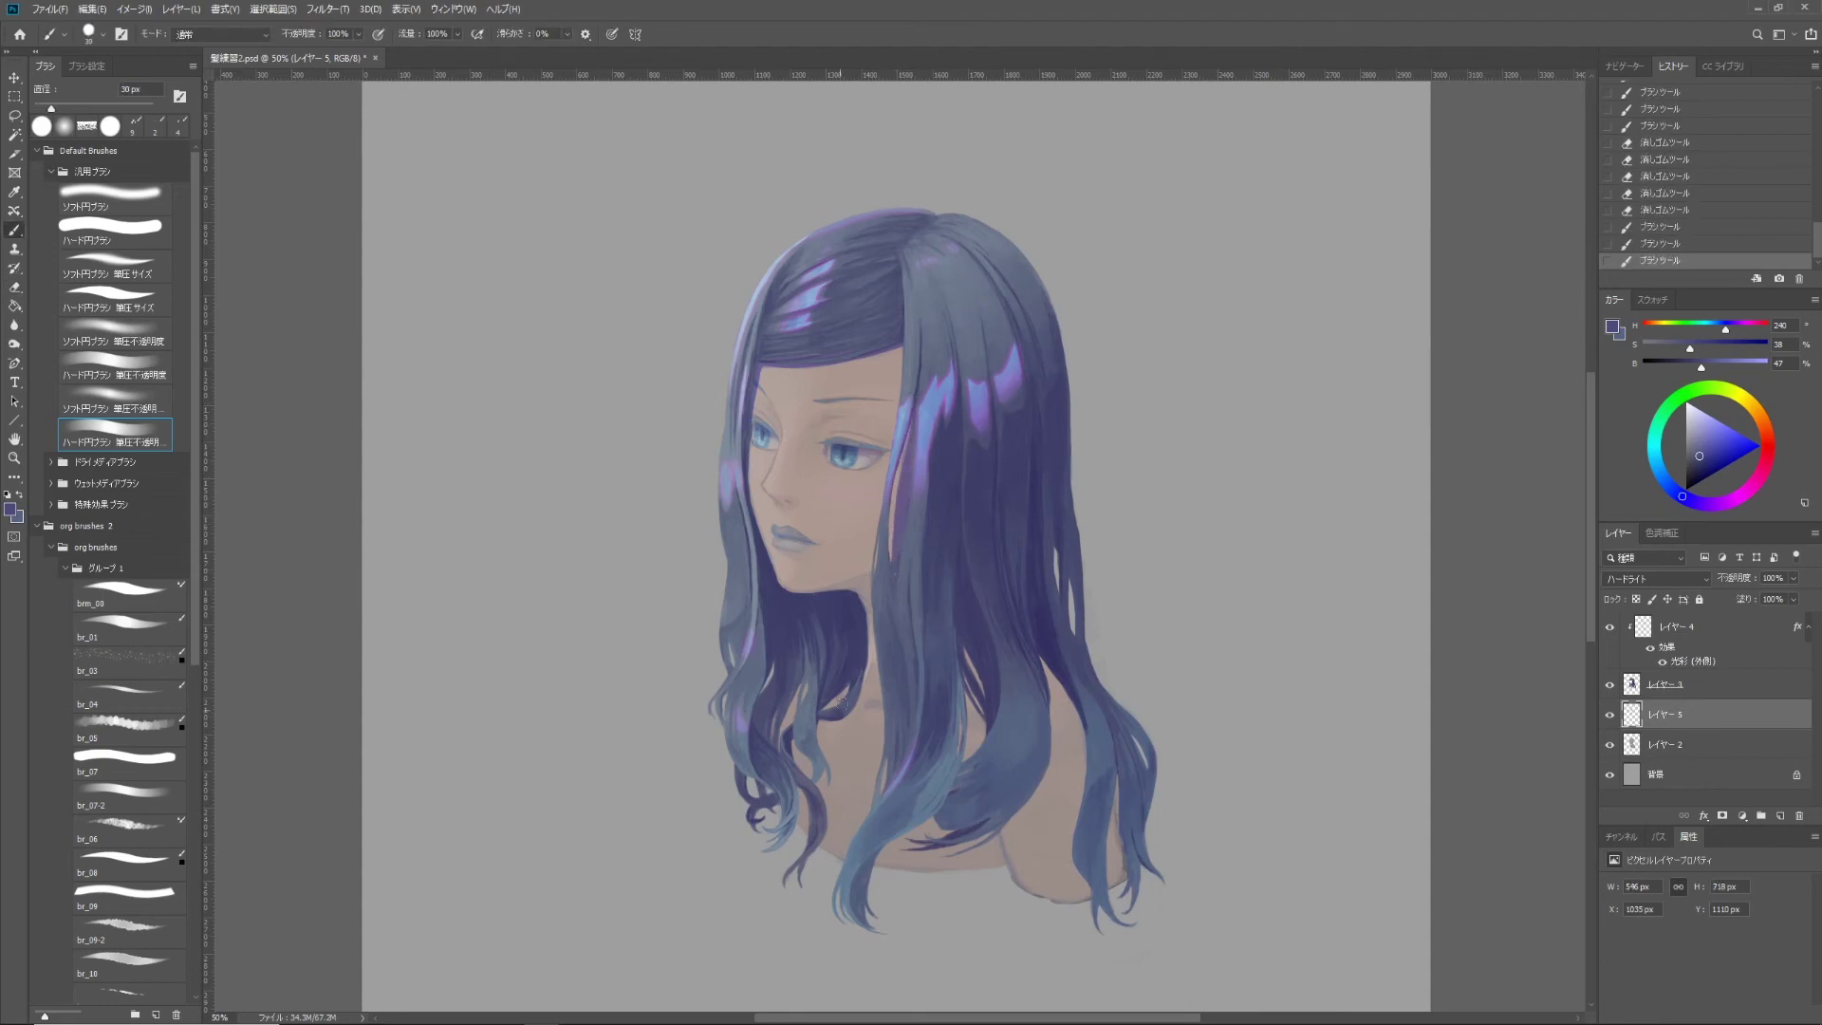
key(ctrl+z)
key(bracketleft)
mouse_move(842, 703)
mouse_down()
mouse_move(866, 642)
mouse_move(820, 598)
mouse_move(906, 568)
mouse_up()
key(bracketright)
key(ctrl+z)
key(bracketleft)
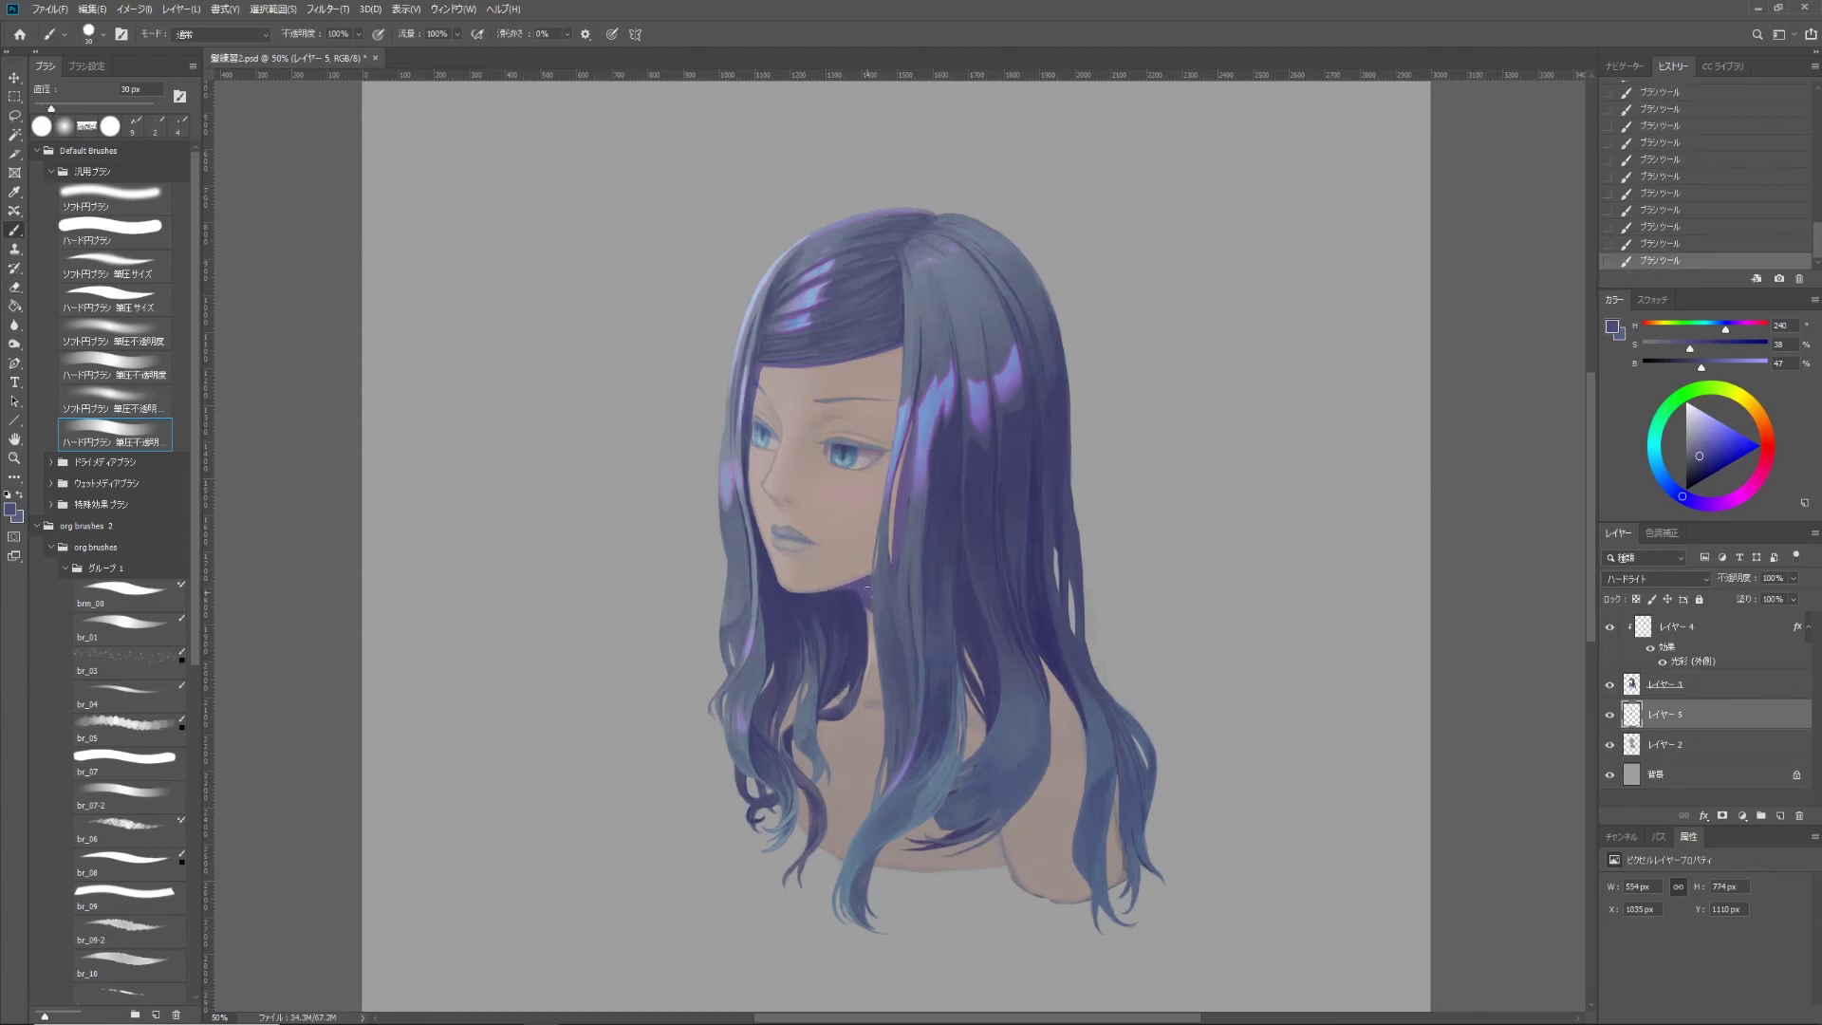
Paint dark purple shading near the neck, right hair edge and hair bottom
mouse_move(858, 719)
mouse_down()
mouse_move(860, 645)
mouse_move(846, 768)
mouse_up()
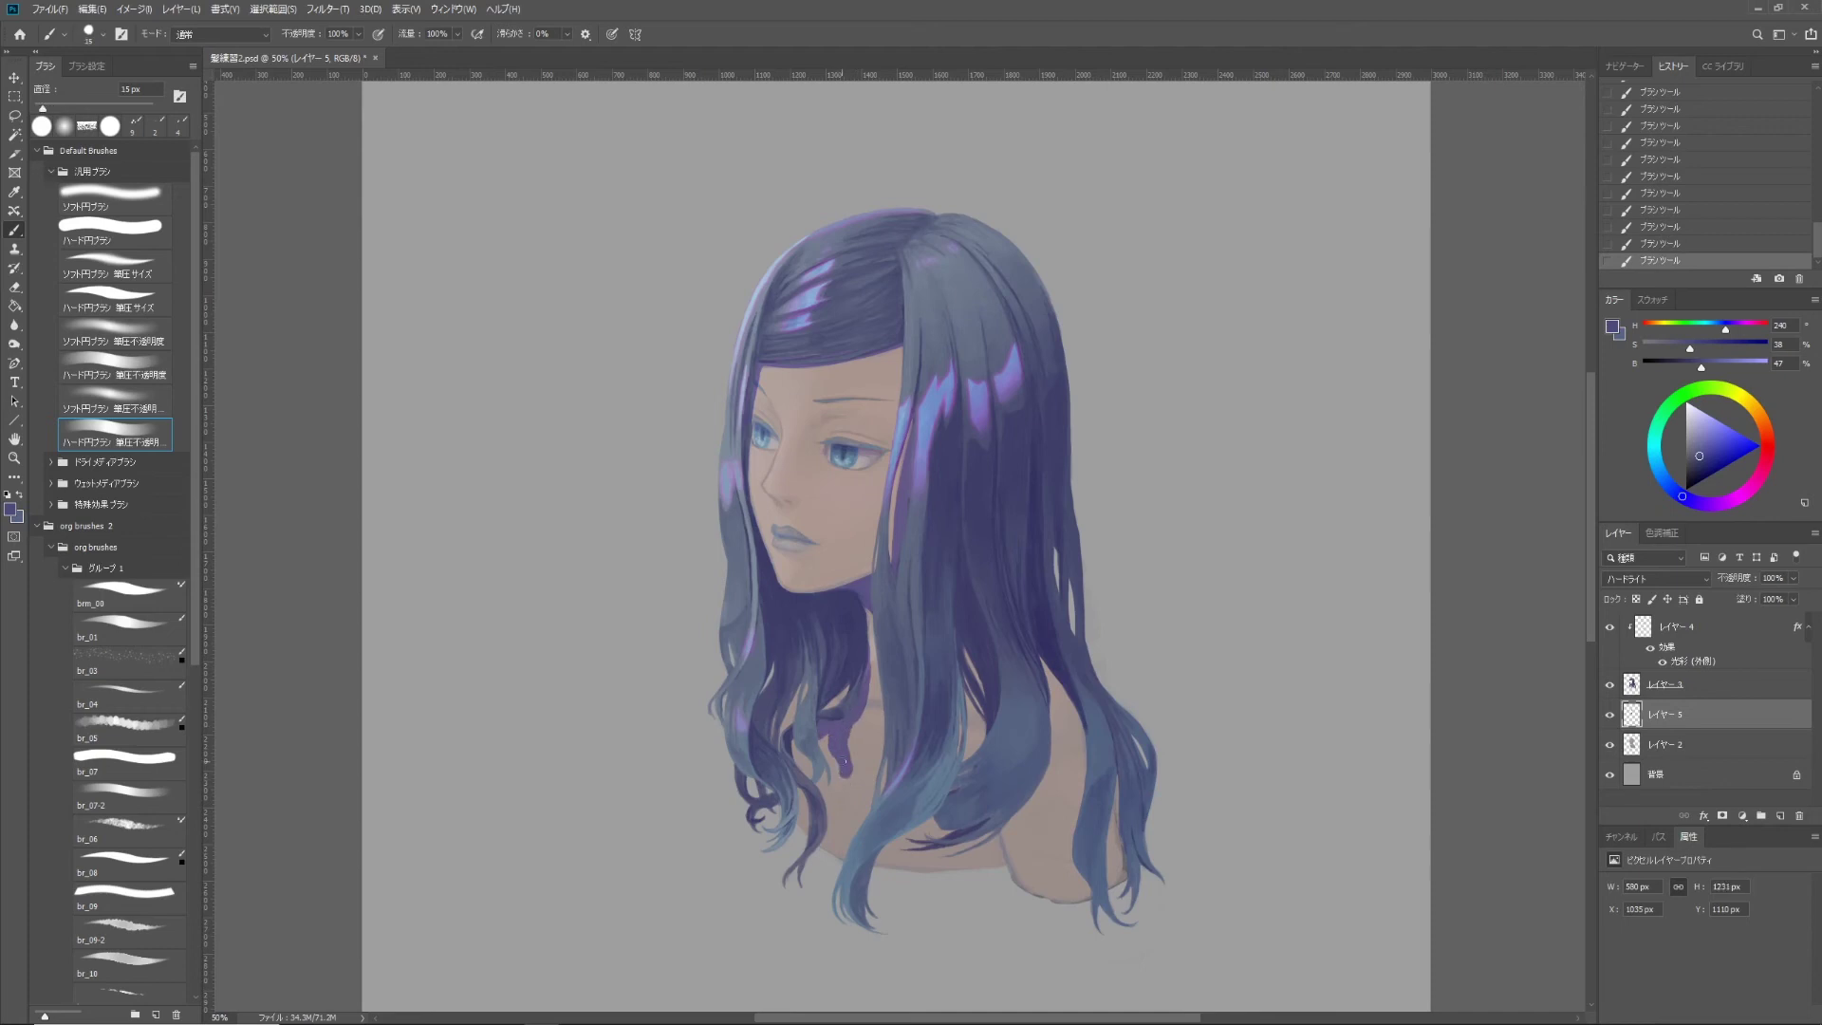
key(bracketright)
key(bracketright)
key(bracketright)
drag(1053, 678, 892, 858)
mouse_move(1012, 830)
mouse_down()
mouse_move(948, 864)
mouse_move(906, 844)
mouse_move(932, 867)
mouse_up()
key(ctrl+z)
key(bracketleft)
Lighten the lower-right hair strands and softly erase across the lower hair
key(e)
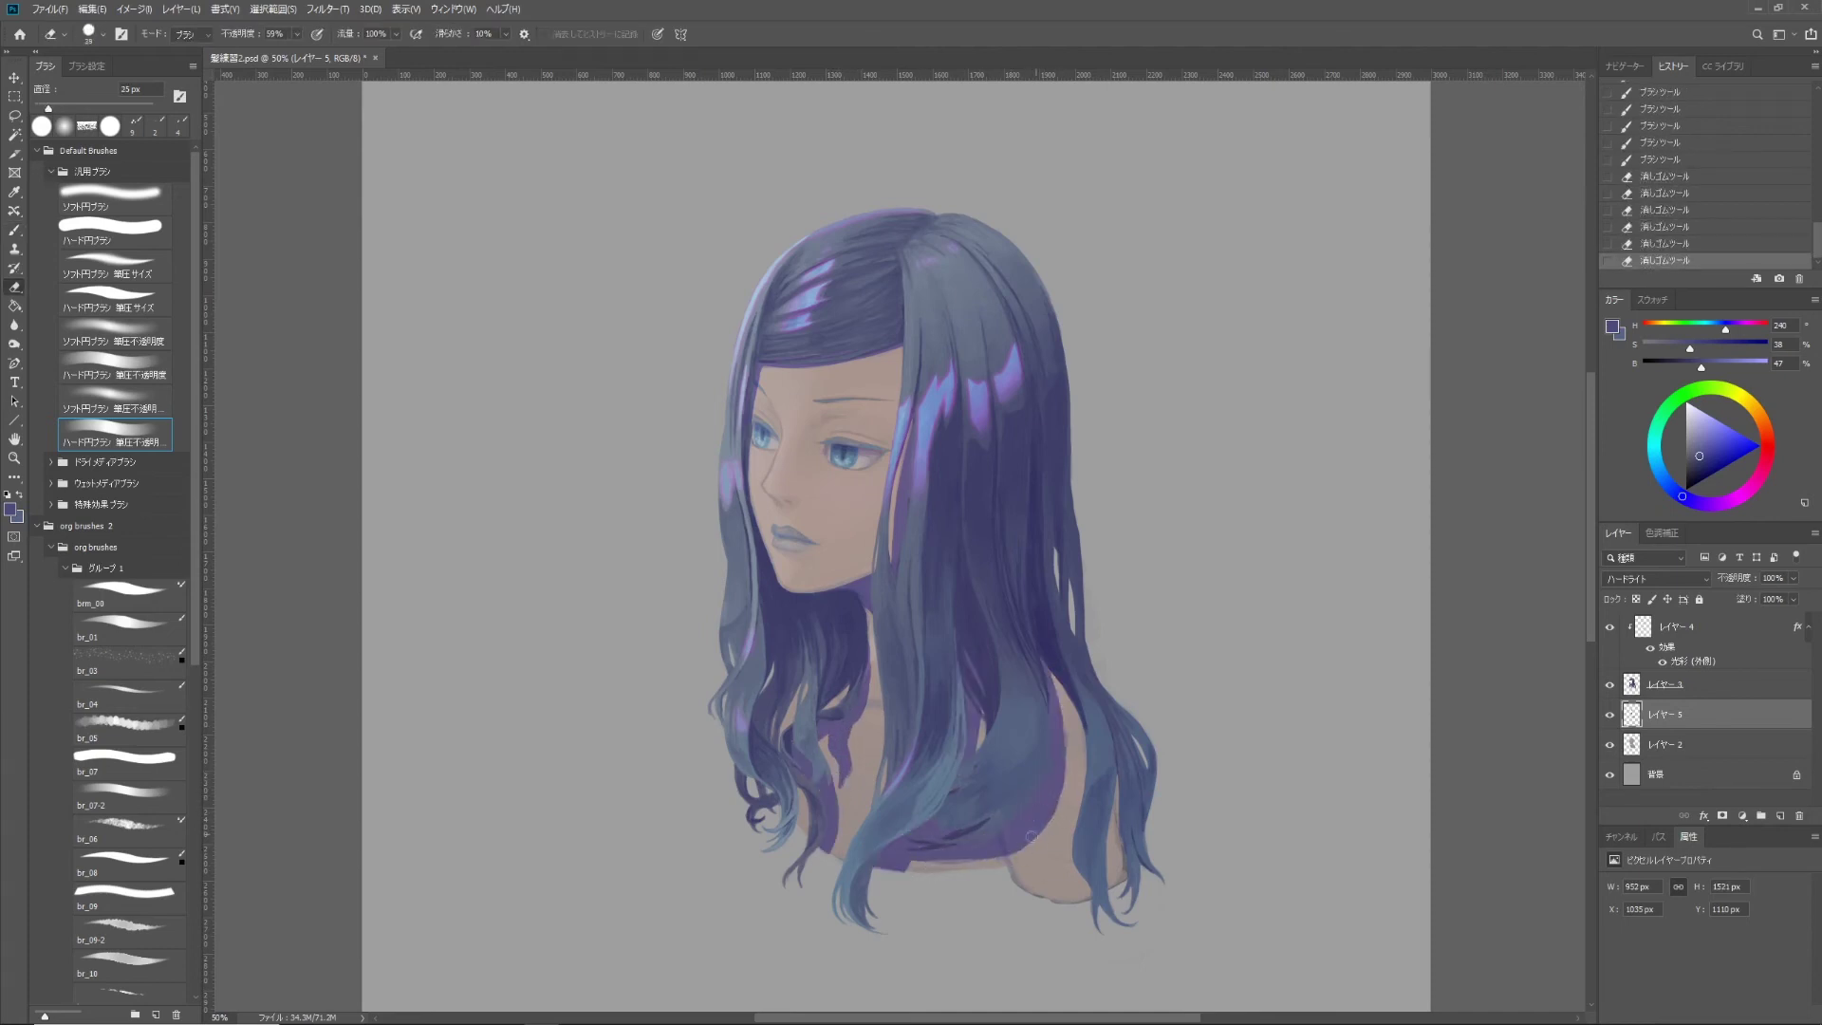
key(bracketright)
key(bracketright)
key(bracketright)
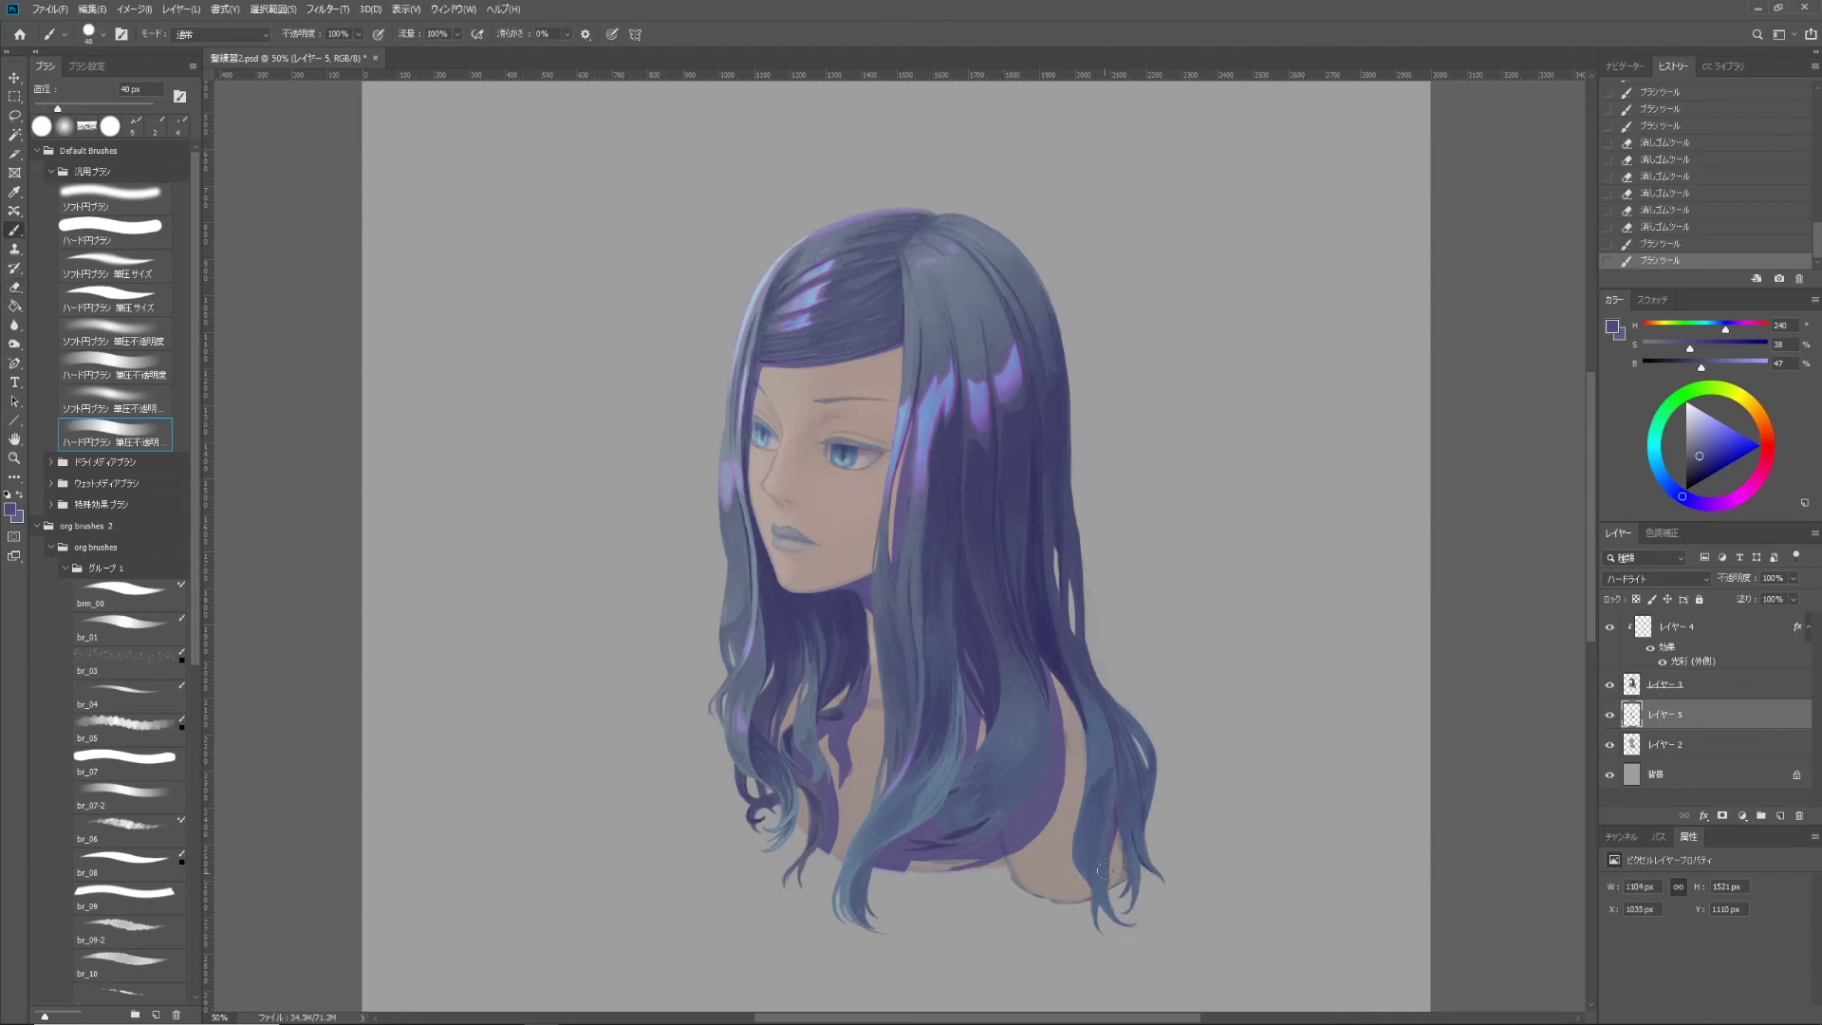
drag(1110, 770, 1110, 934)
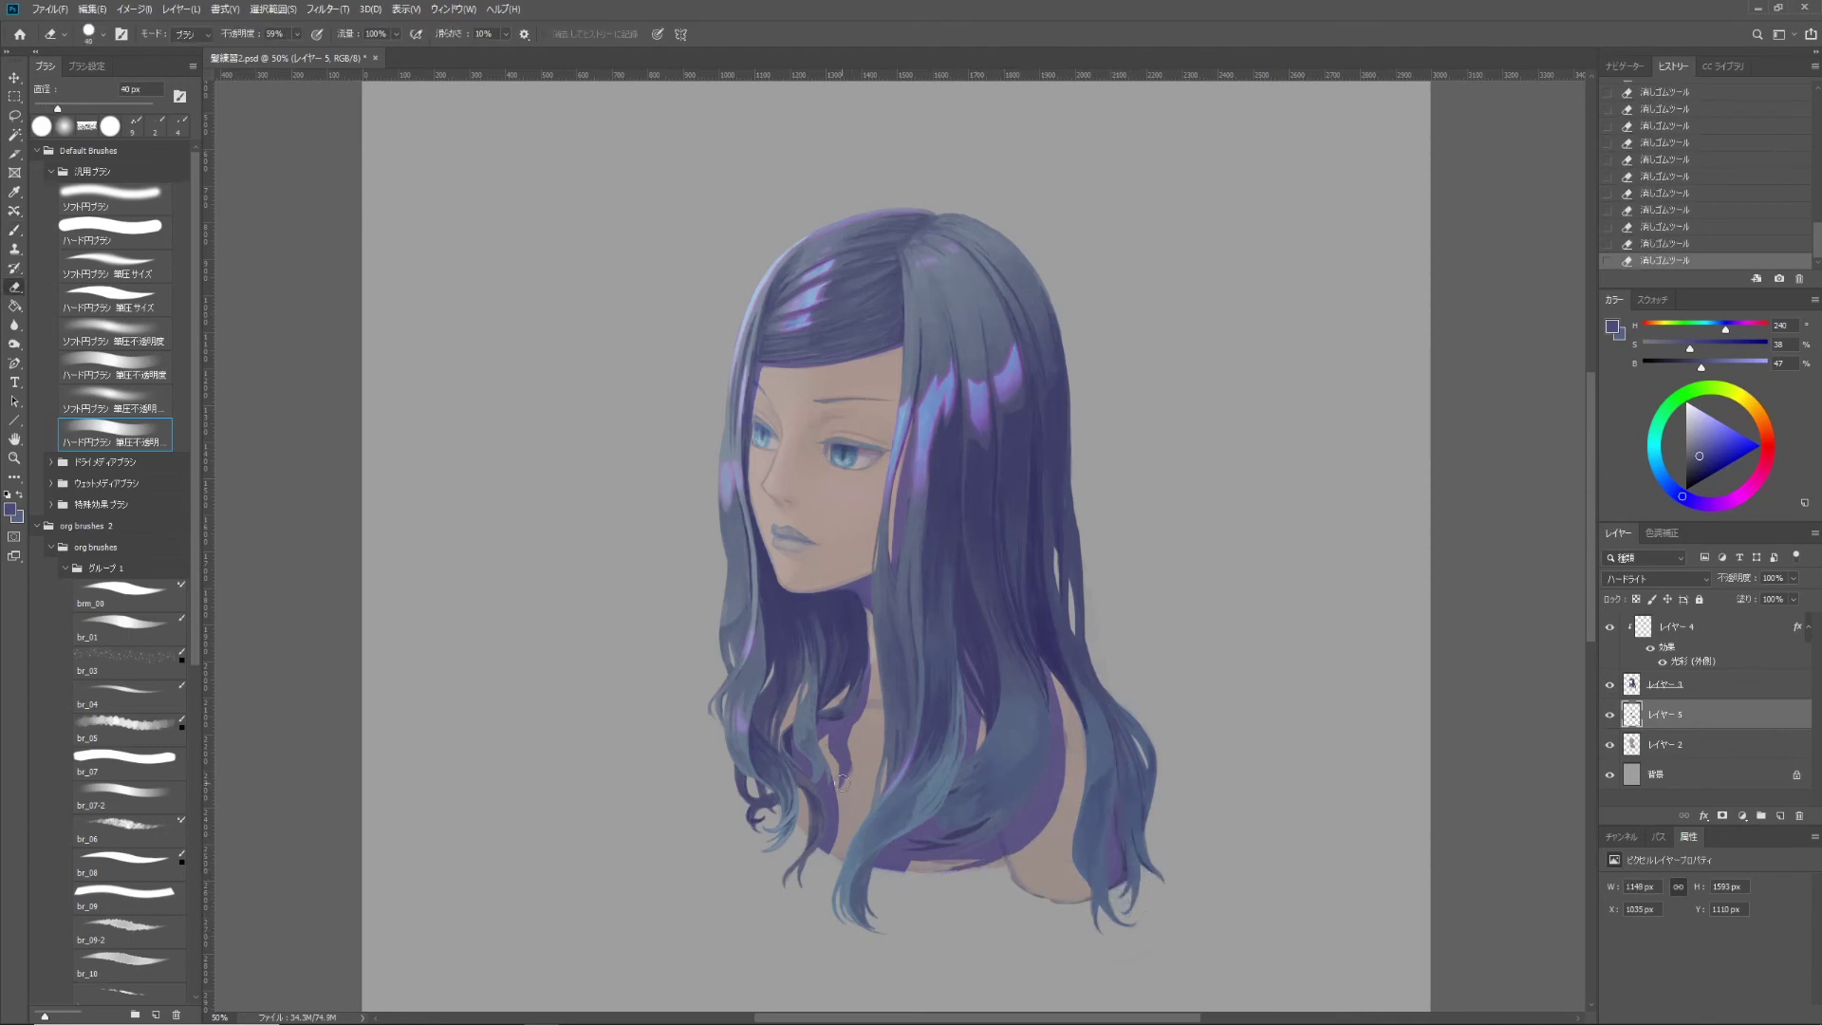
key(bracketleft)
key(bracketleft)
key(bracketleft)
key(comma)
mouse_move(935, 812)
mouse_down()
mouse_move(997, 835)
mouse_move(949, 816)
mouse_move(813, 824)
mouse_up()
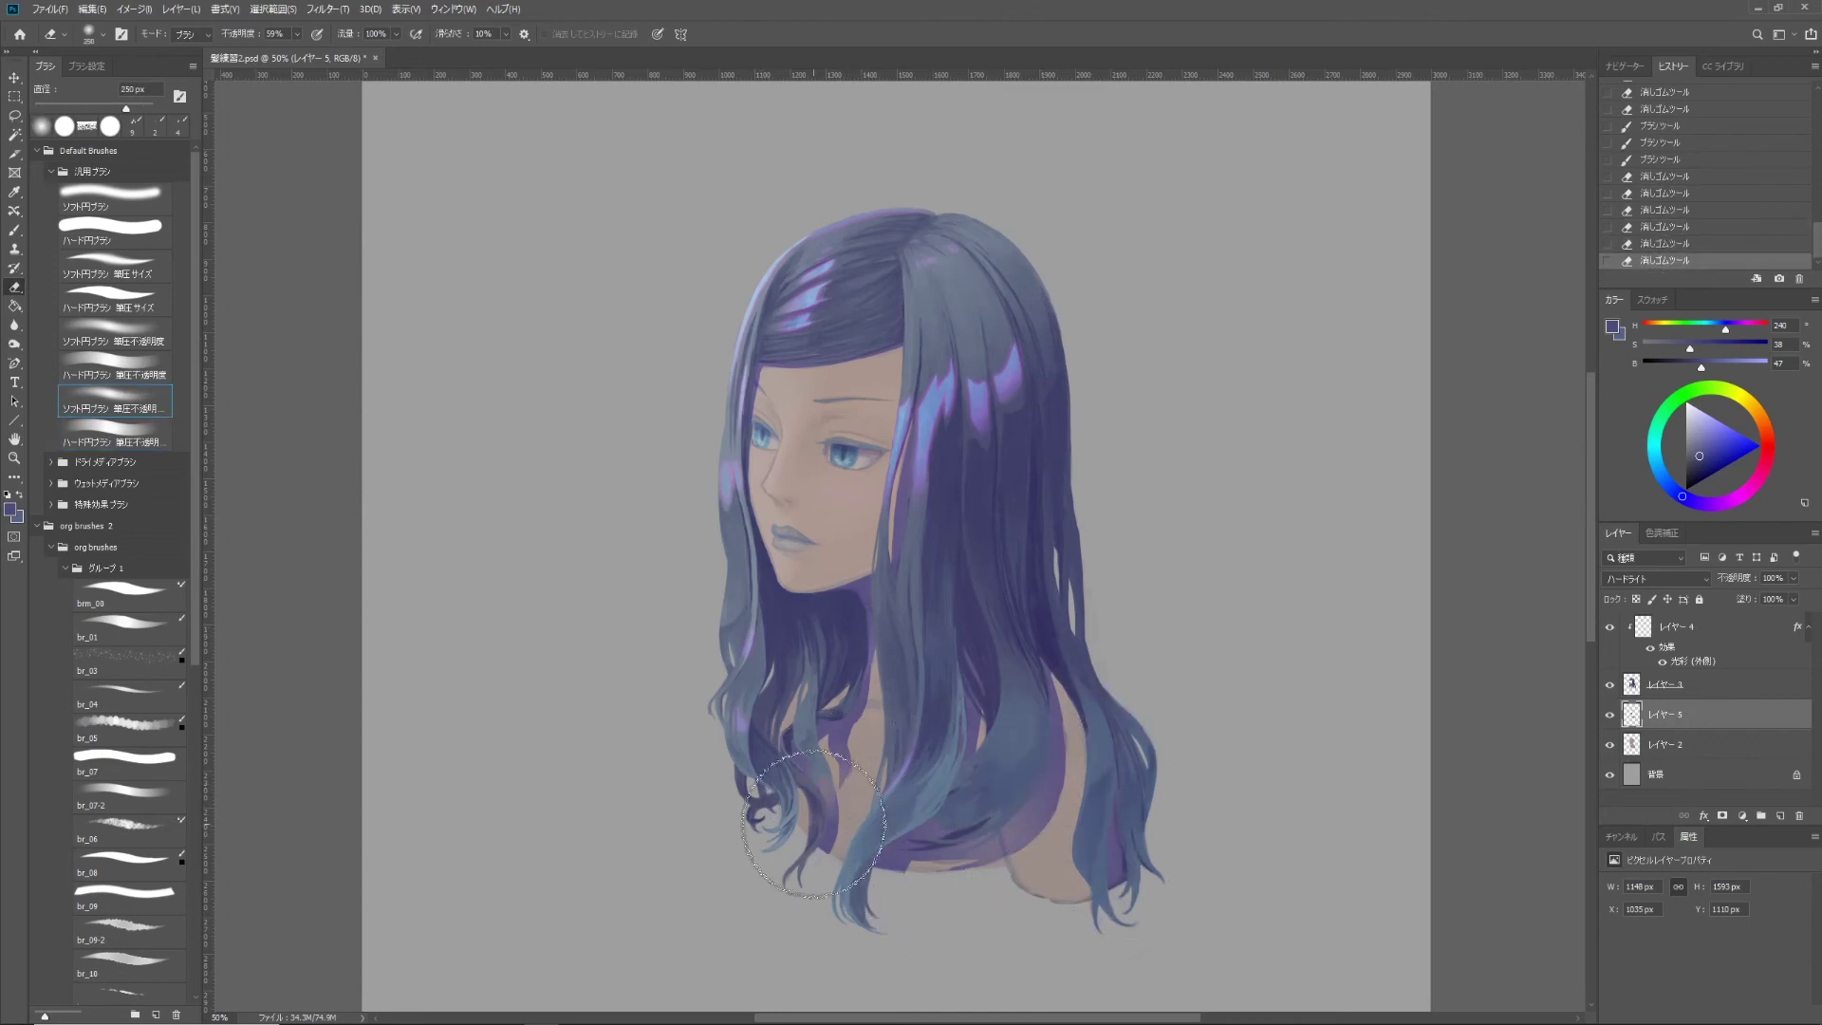
Lower Layer 5 to 47% opacity, softly erase the lower hair, and add a new layer
click(1793, 578)
drag(1796, 596, 1758, 596)
key(bracketleft)
mouse_move(920, 827)
mouse_down()
mouse_move(892, 911)
mouse_move(905, 856)
mouse_up()
key(bracketright)
key(4)
key(8)
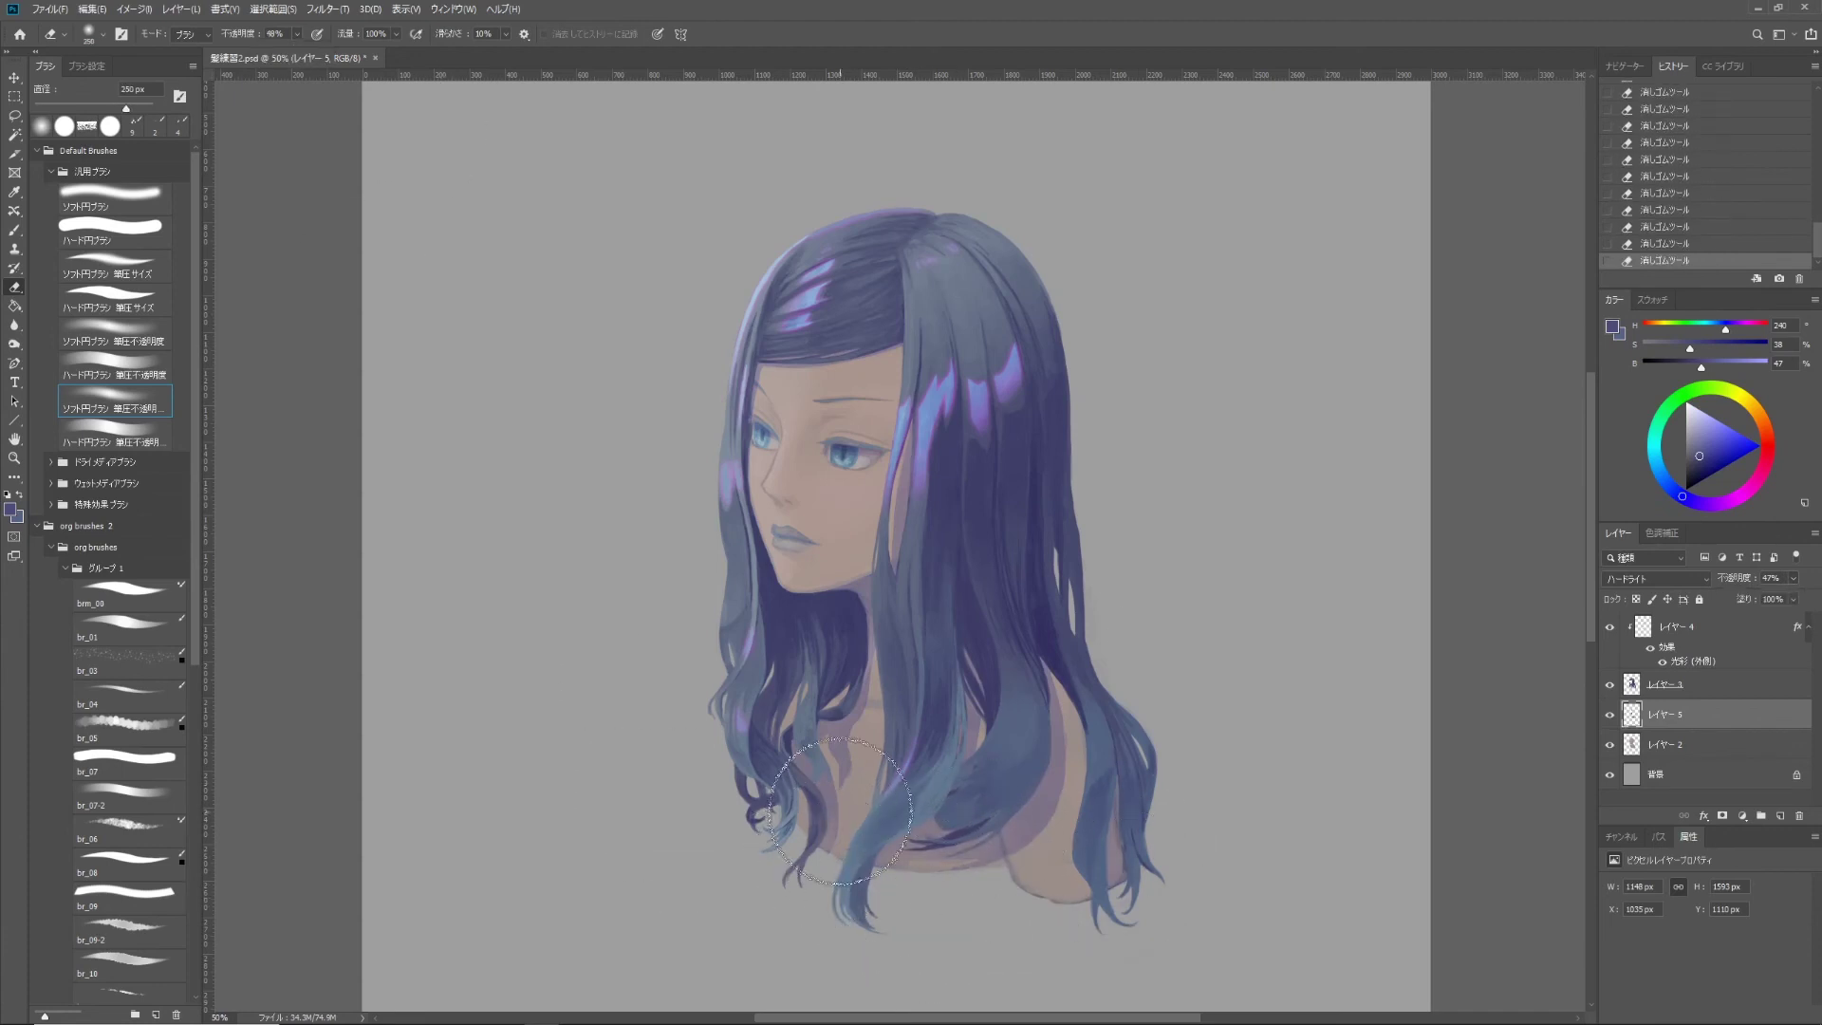
key(bracketleft)
key(bracketleft)
key(bracketleft)
click(1780, 815)
Paint dark eyebrows above both eyes, then partly erase them with a soft eraser
key(b)
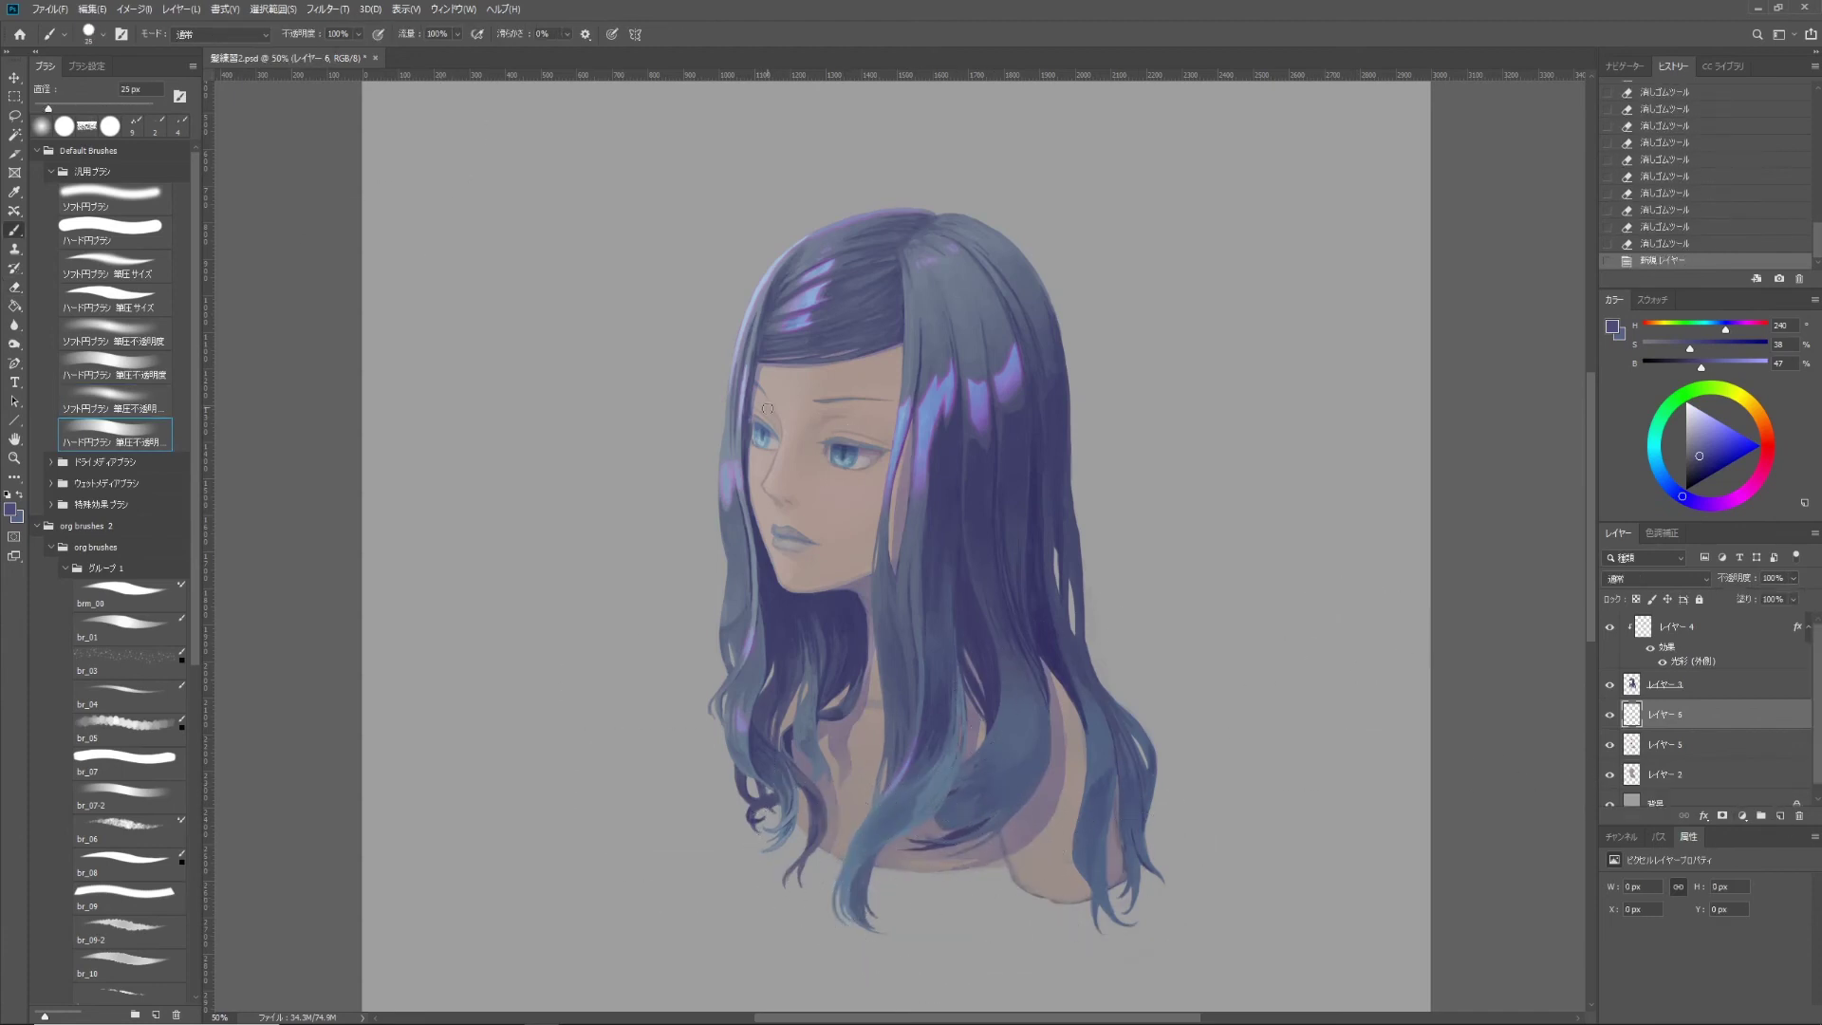
key(bracketright)
mouse_move(769, 410)
mouse_down()
mouse_move(776, 436)
mouse_move(816, 427)
mouse_move(789, 450)
mouse_move(781, 410)
mouse_up()
key(e)
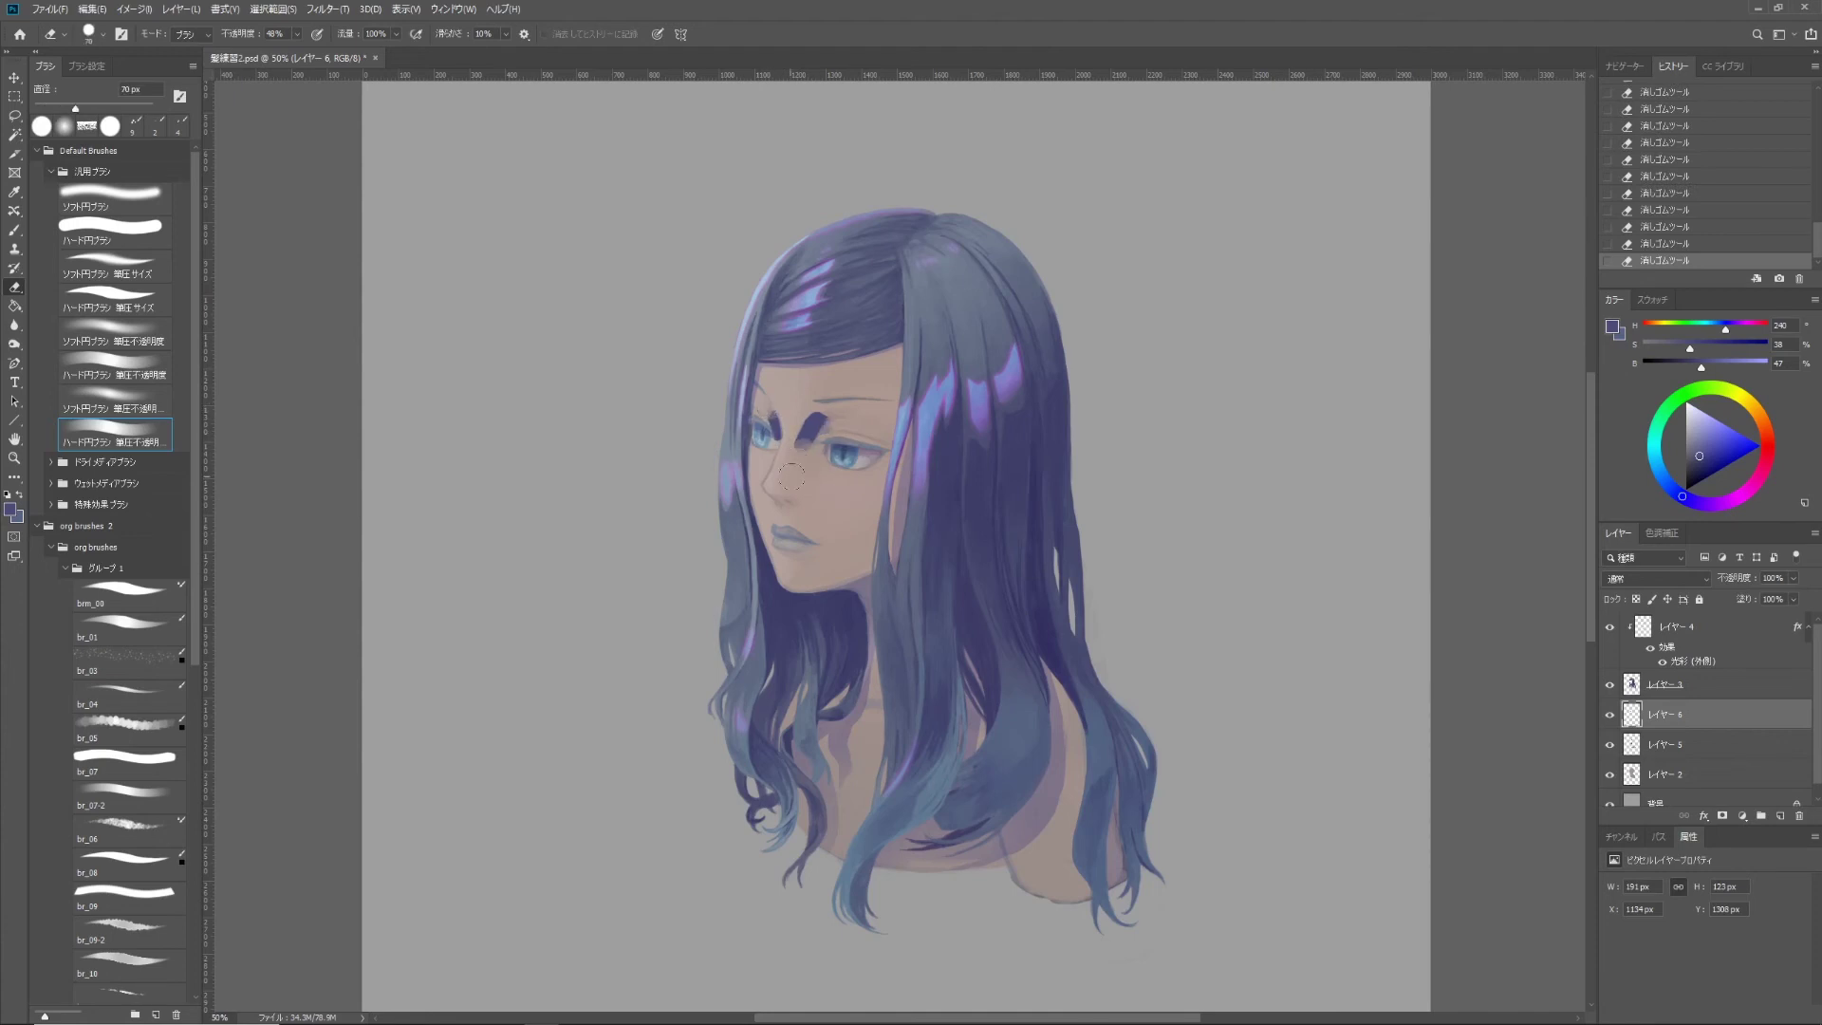
key(comma)
mouse_move(797, 441)
mouse_down()
mouse_move(808, 410)
mouse_move(793, 462)
mouse_up()
key(bracketright)
key(bracketright)
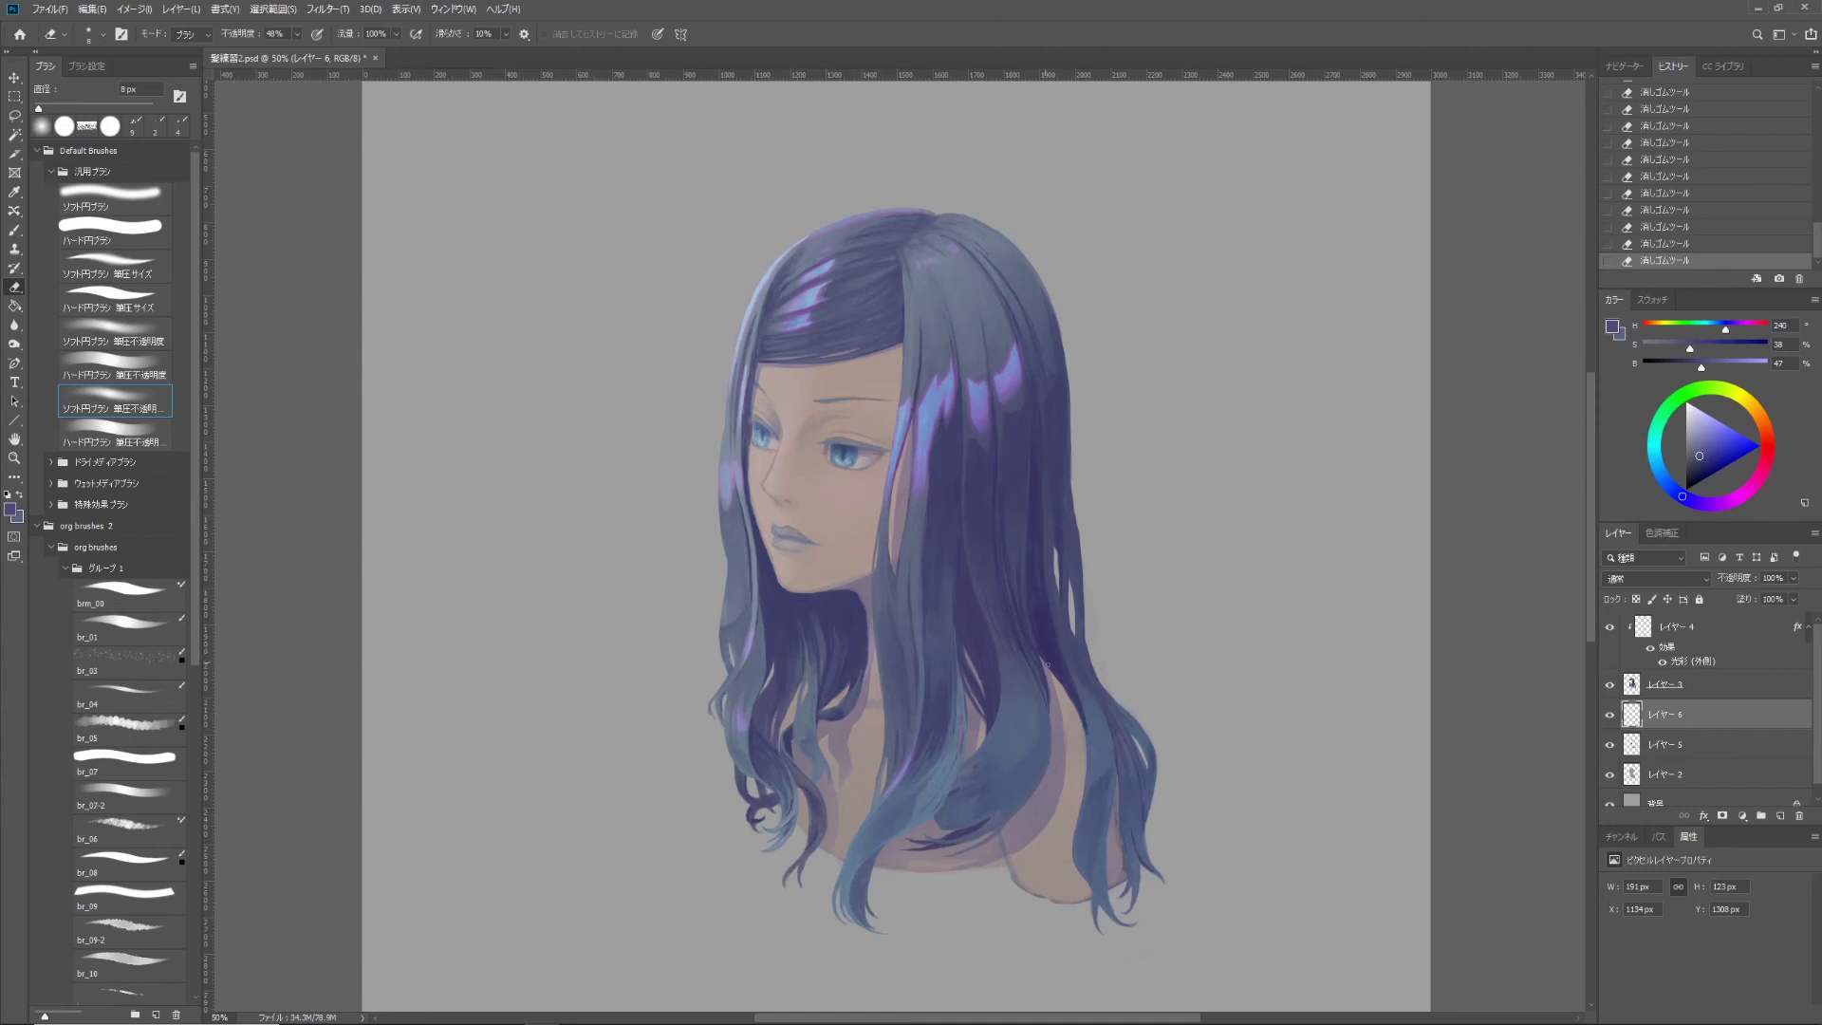
Duplicate Layer 2 and merge Layer 6, Layer 5 and the copy into one layer
click(1610, 715)
key(ctrl+minus)
key(ctrl+j)
key(ctrl+minus)
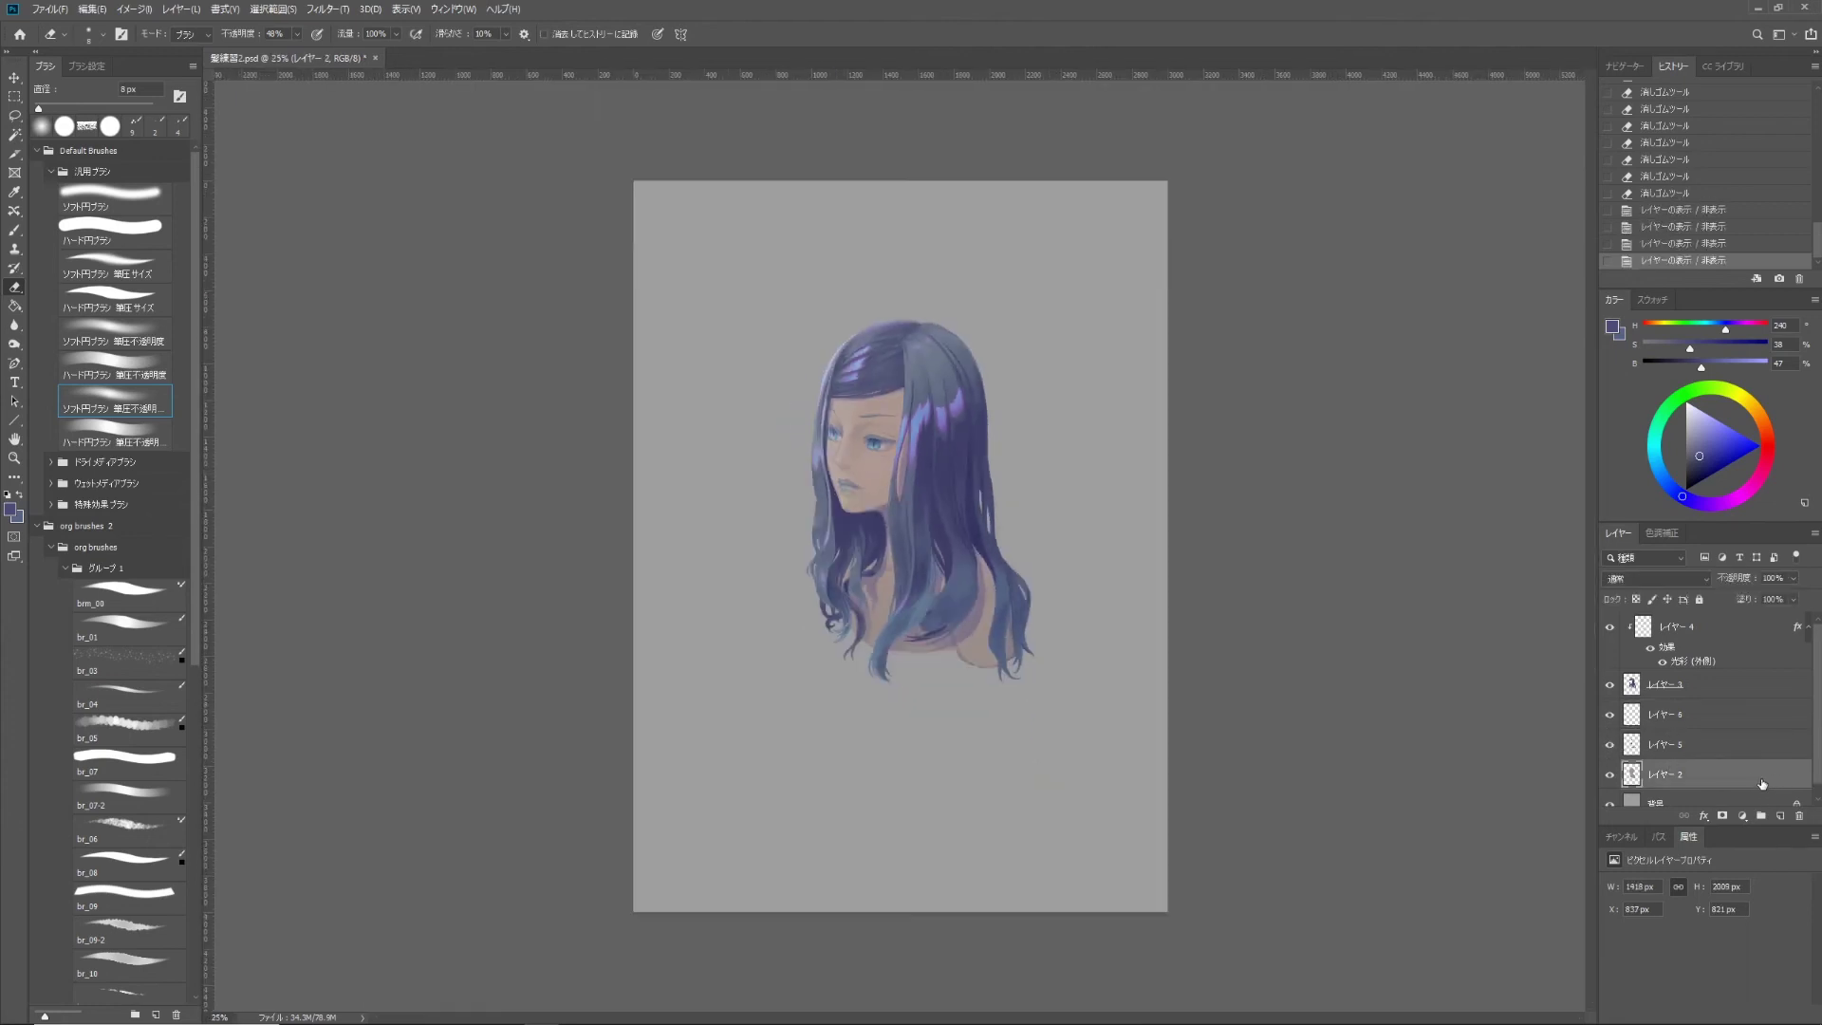
scroll(1817, 755, down, 1)
click(1618, 677)
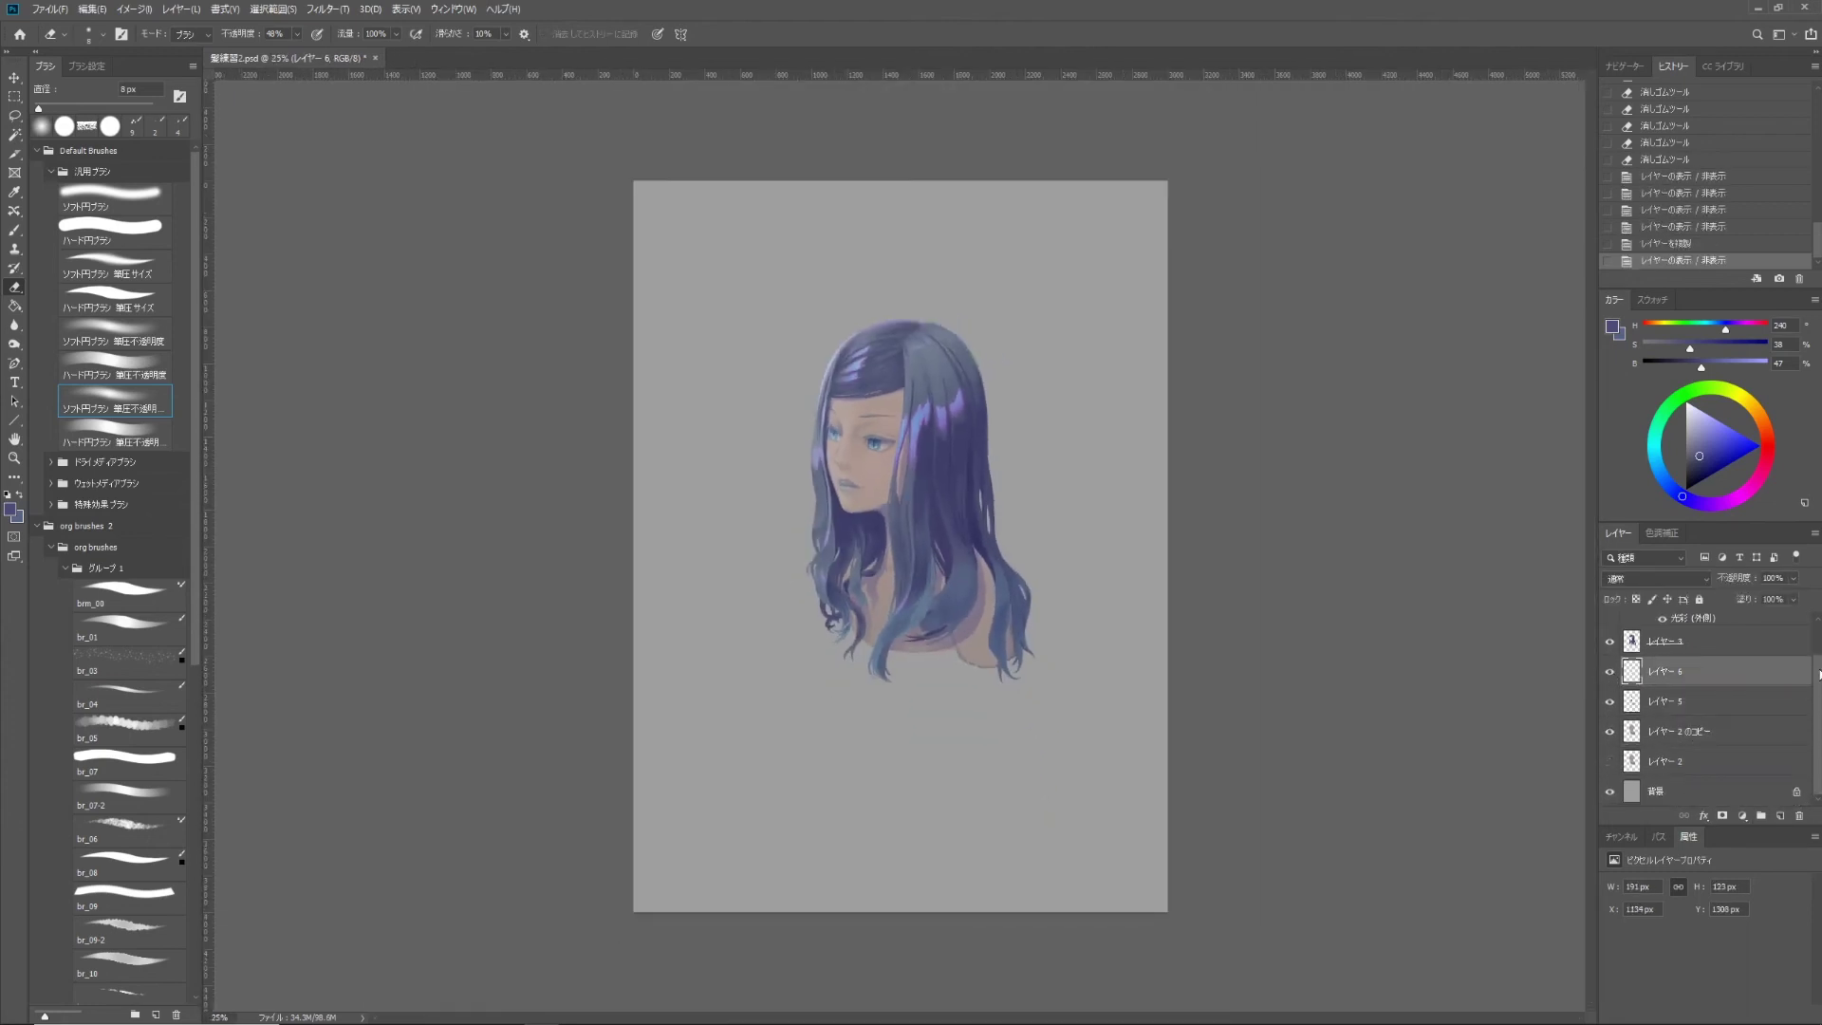
shift+click(1670, 701)
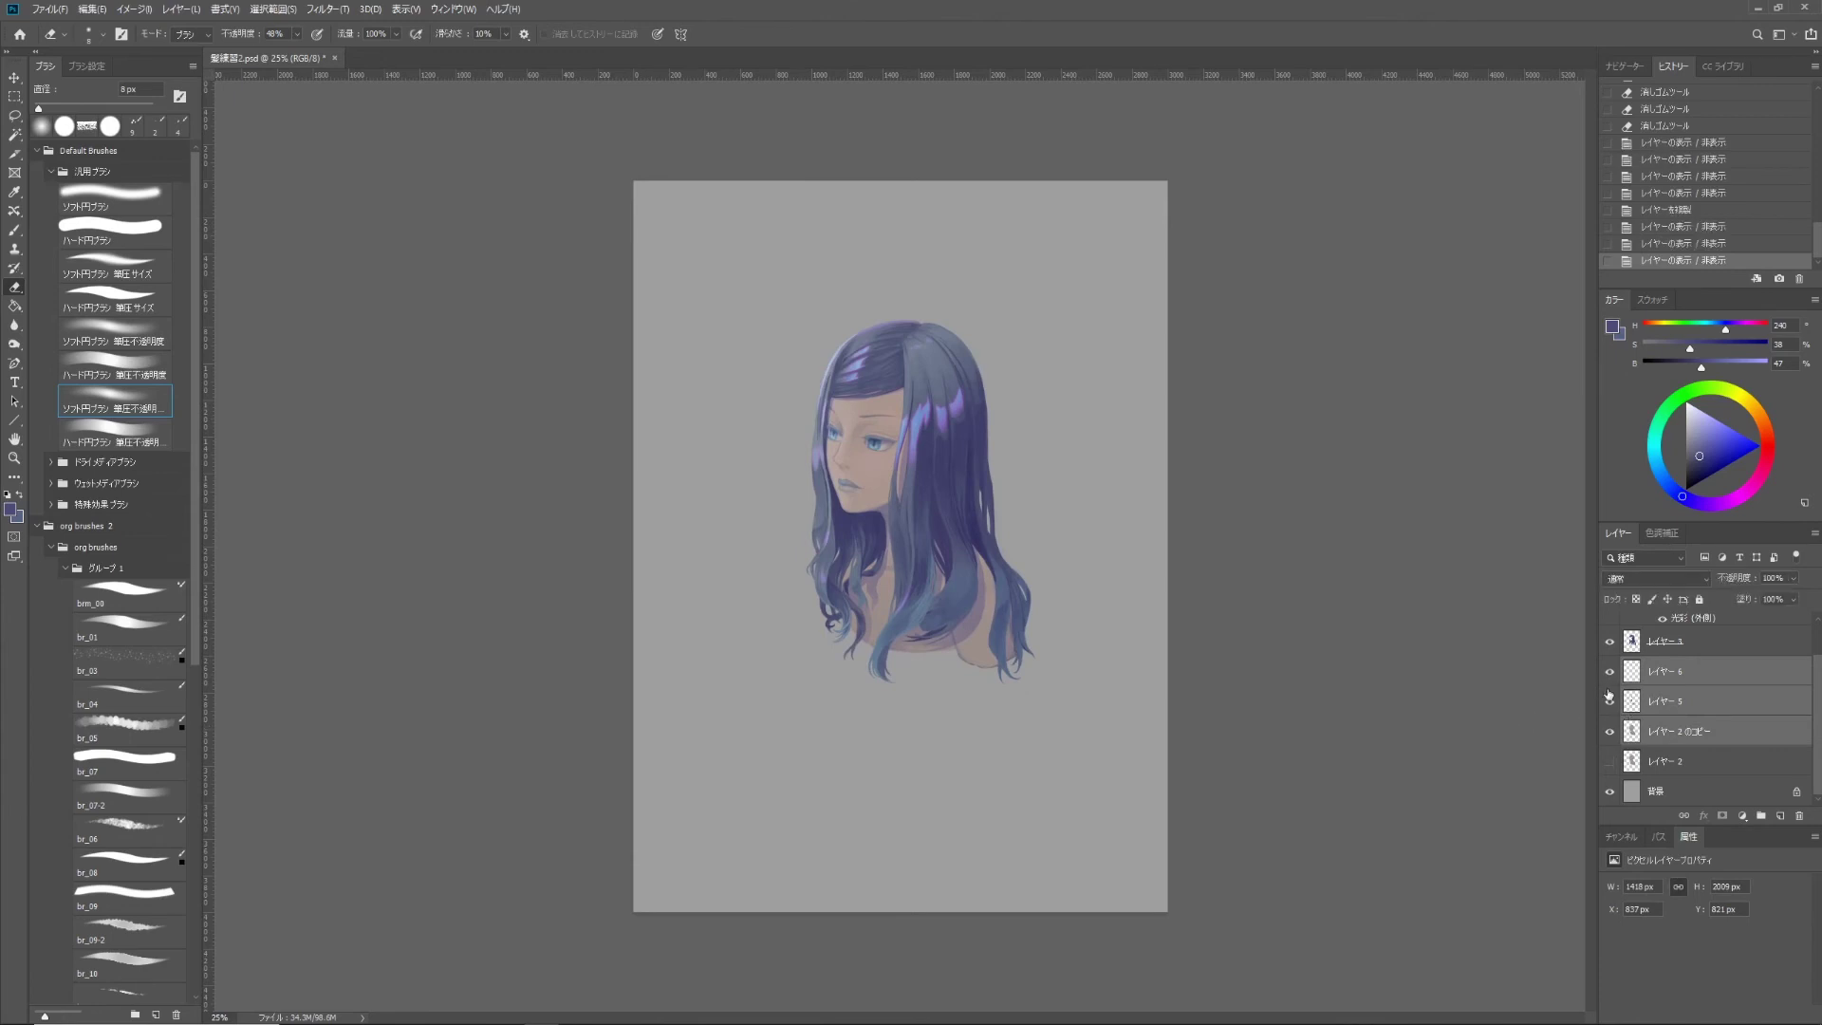
key(ctrl+e)
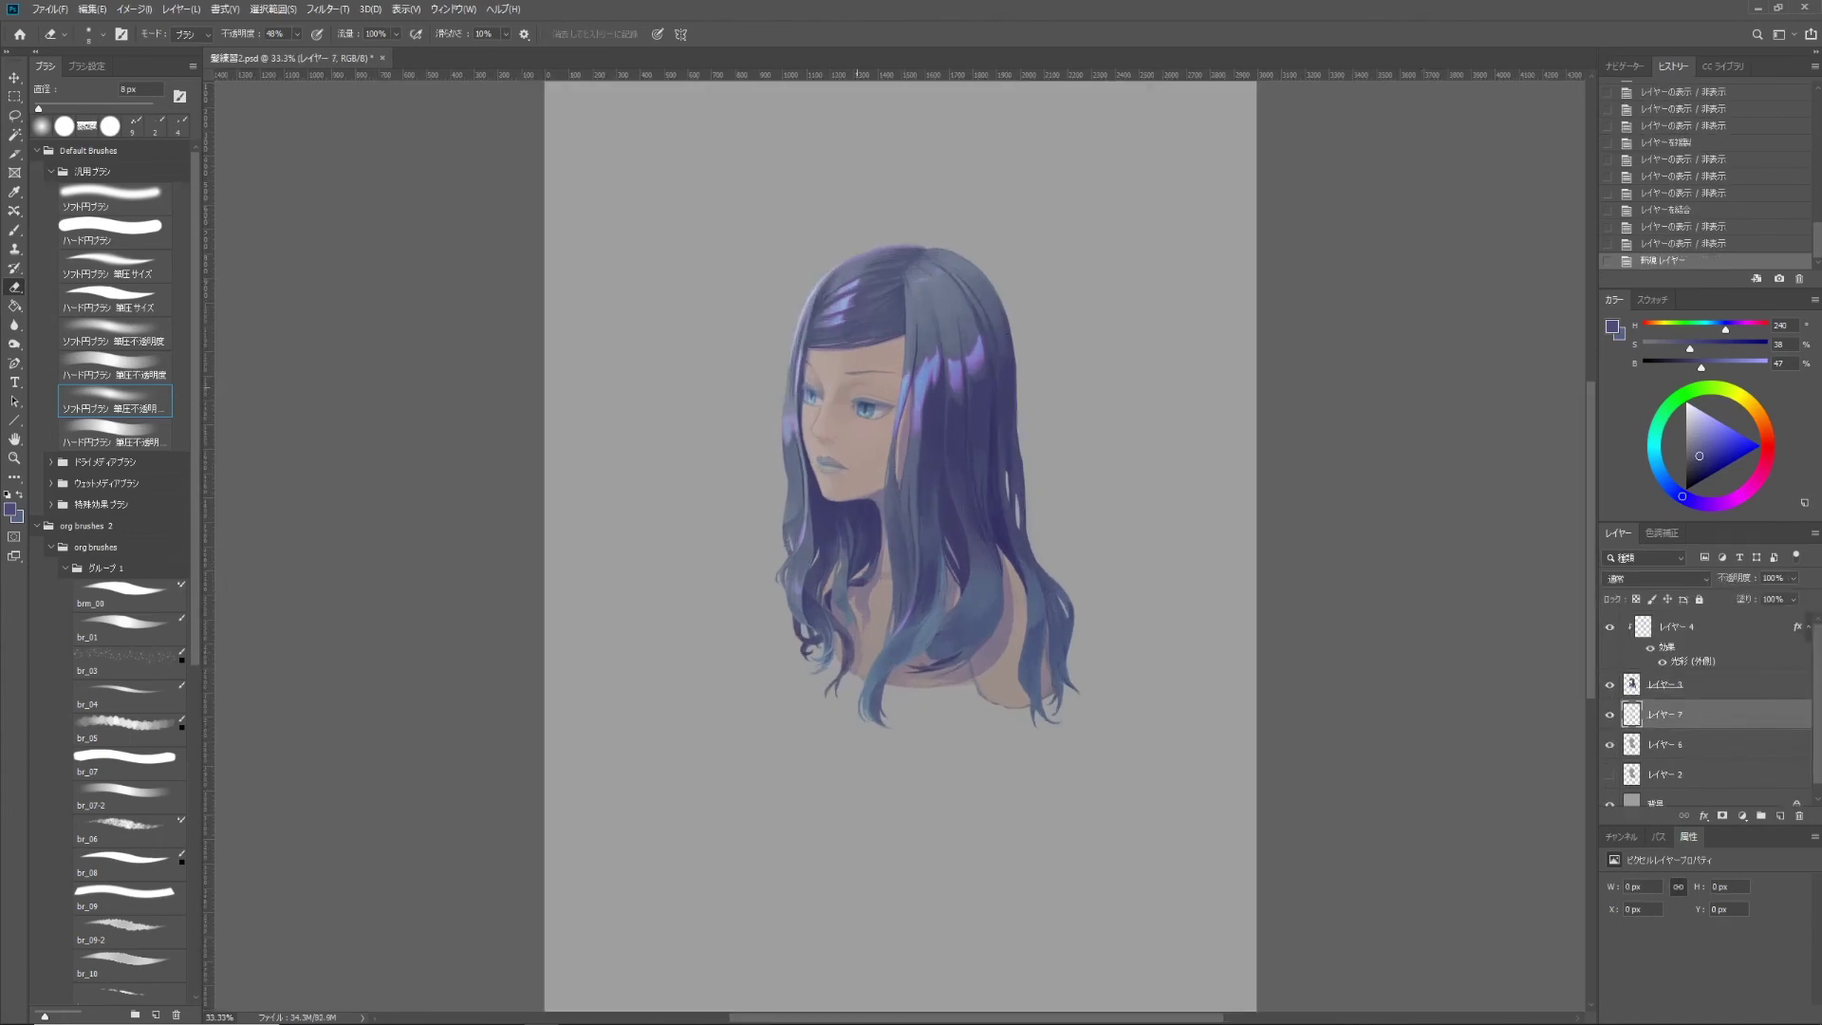
Paint a pale blue patch on the cheek with a hard brush
key(b)
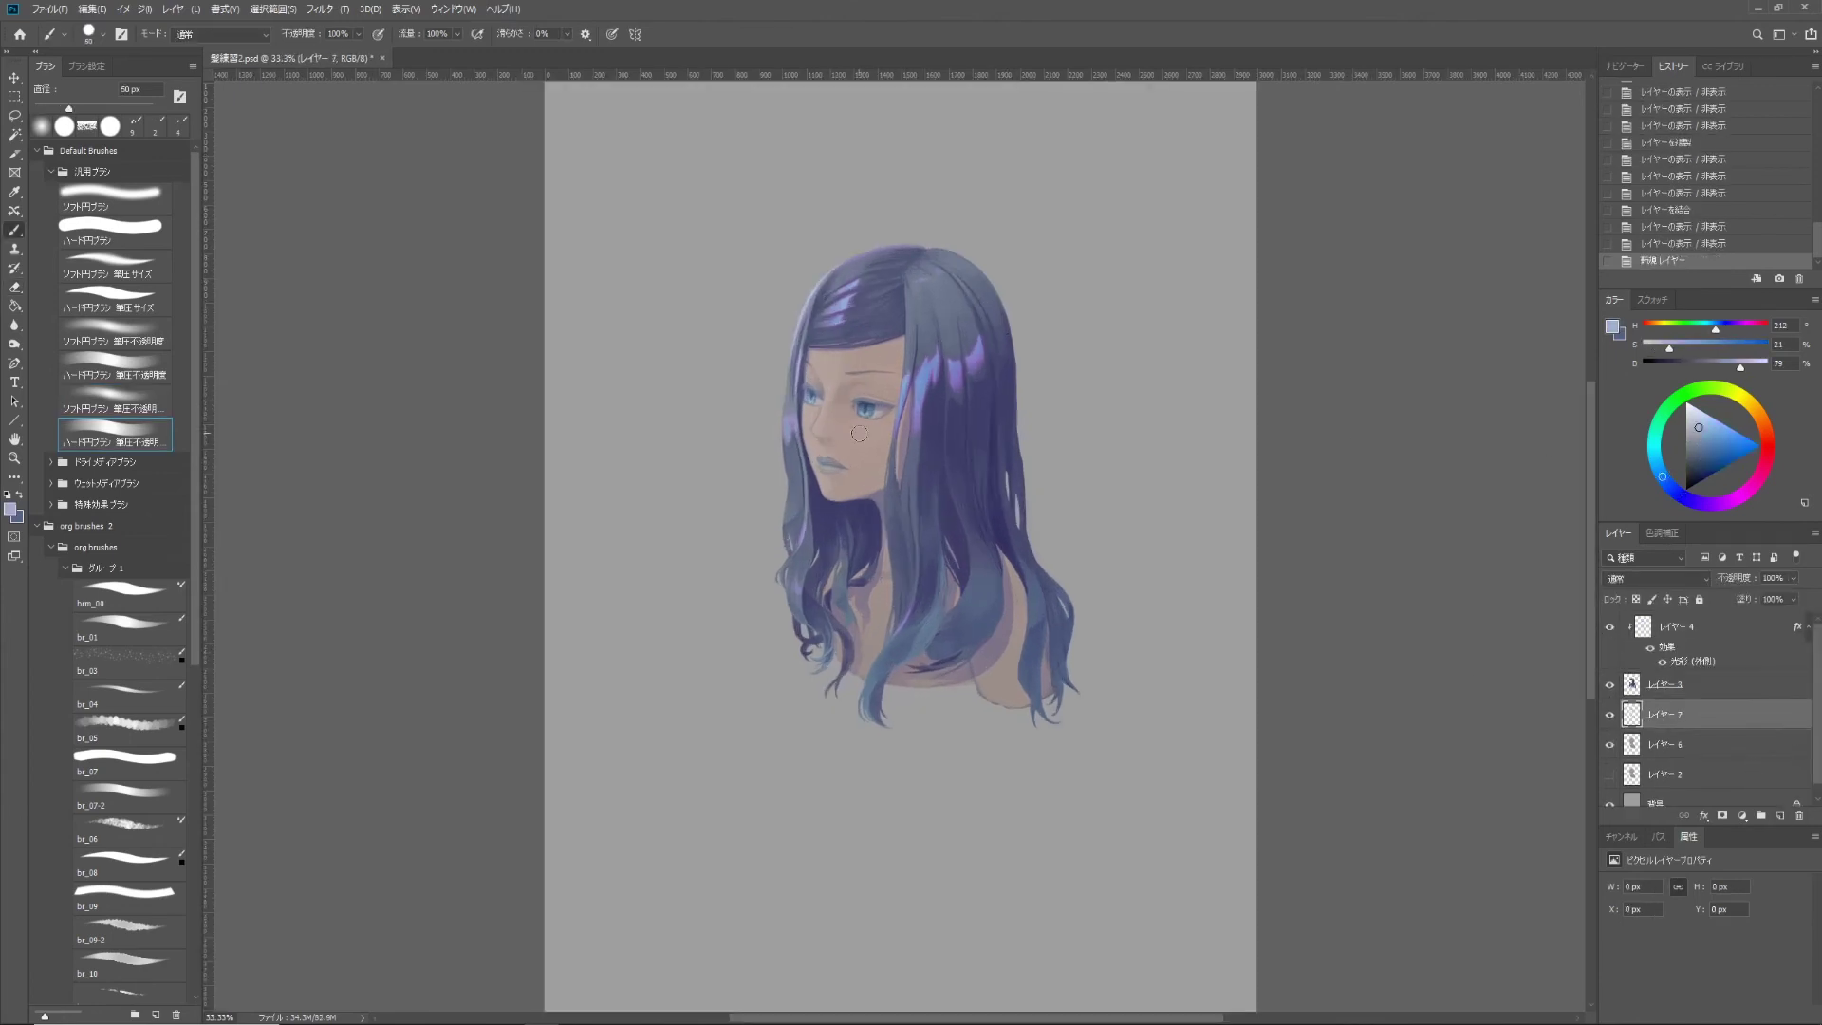
click(114, 434)
mouse_move(852, 429)
mouse_down()
mouse_move(863, 441)
mouse_move(827, 375)
mouse_move(818, 418)
mouse_move(813, 359)
mouse_move(798, 362)
mouse_up()
key(bracketleft)
key(bracketleft)
key(bracketleft)
scroll(832, 392, up, 1)
Erase and tidy the edges of the blue patch near the eye
key(e)
key(b)
drag(789, 351, 788, 417)
key(e)
key(b)
key(e)
drag(787, 413, 795, 419)
key(bracketright)
key(bracketright)
key(bracketright)
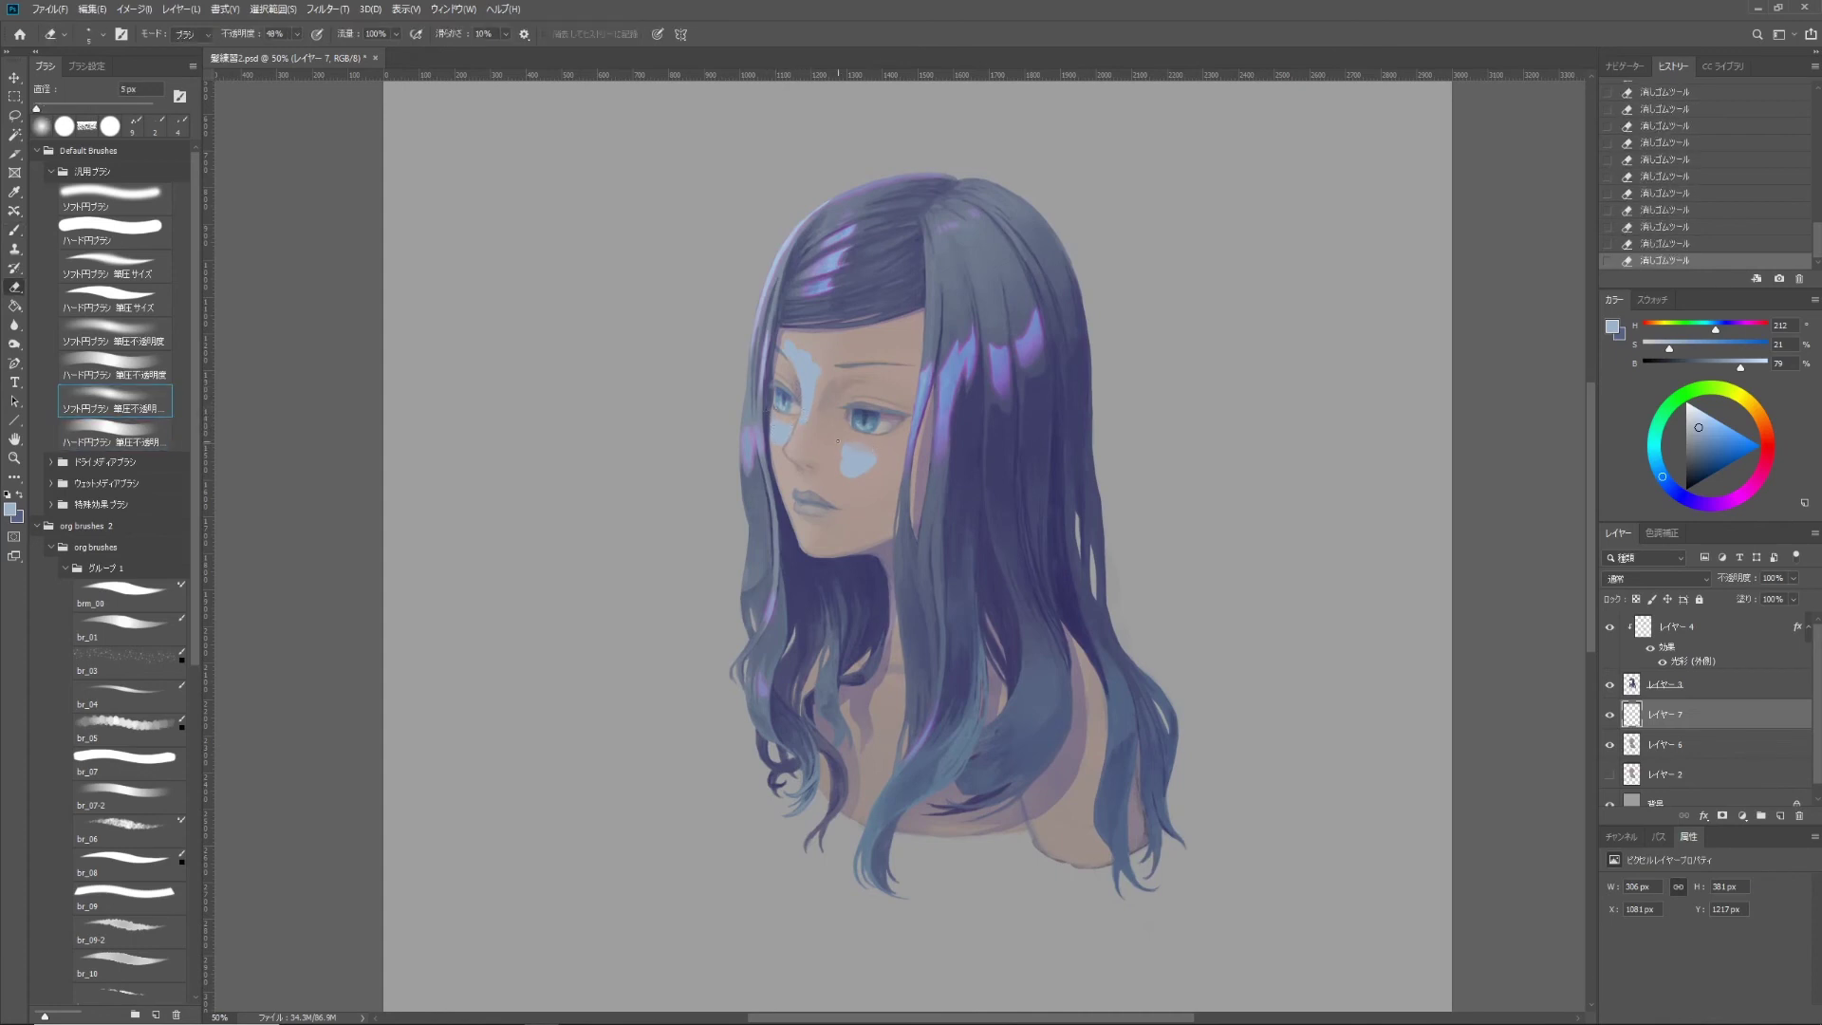
key(bracketright)
key(bracketright)
key(bracketright)
key(bracketright)
key(bracketright)
key(bracketright)
key(bracketright)
key(bracketleft)
Bring up the layer actions menu for Layer 7 to copy a style
right_click(1783, 642)
key(Escape)
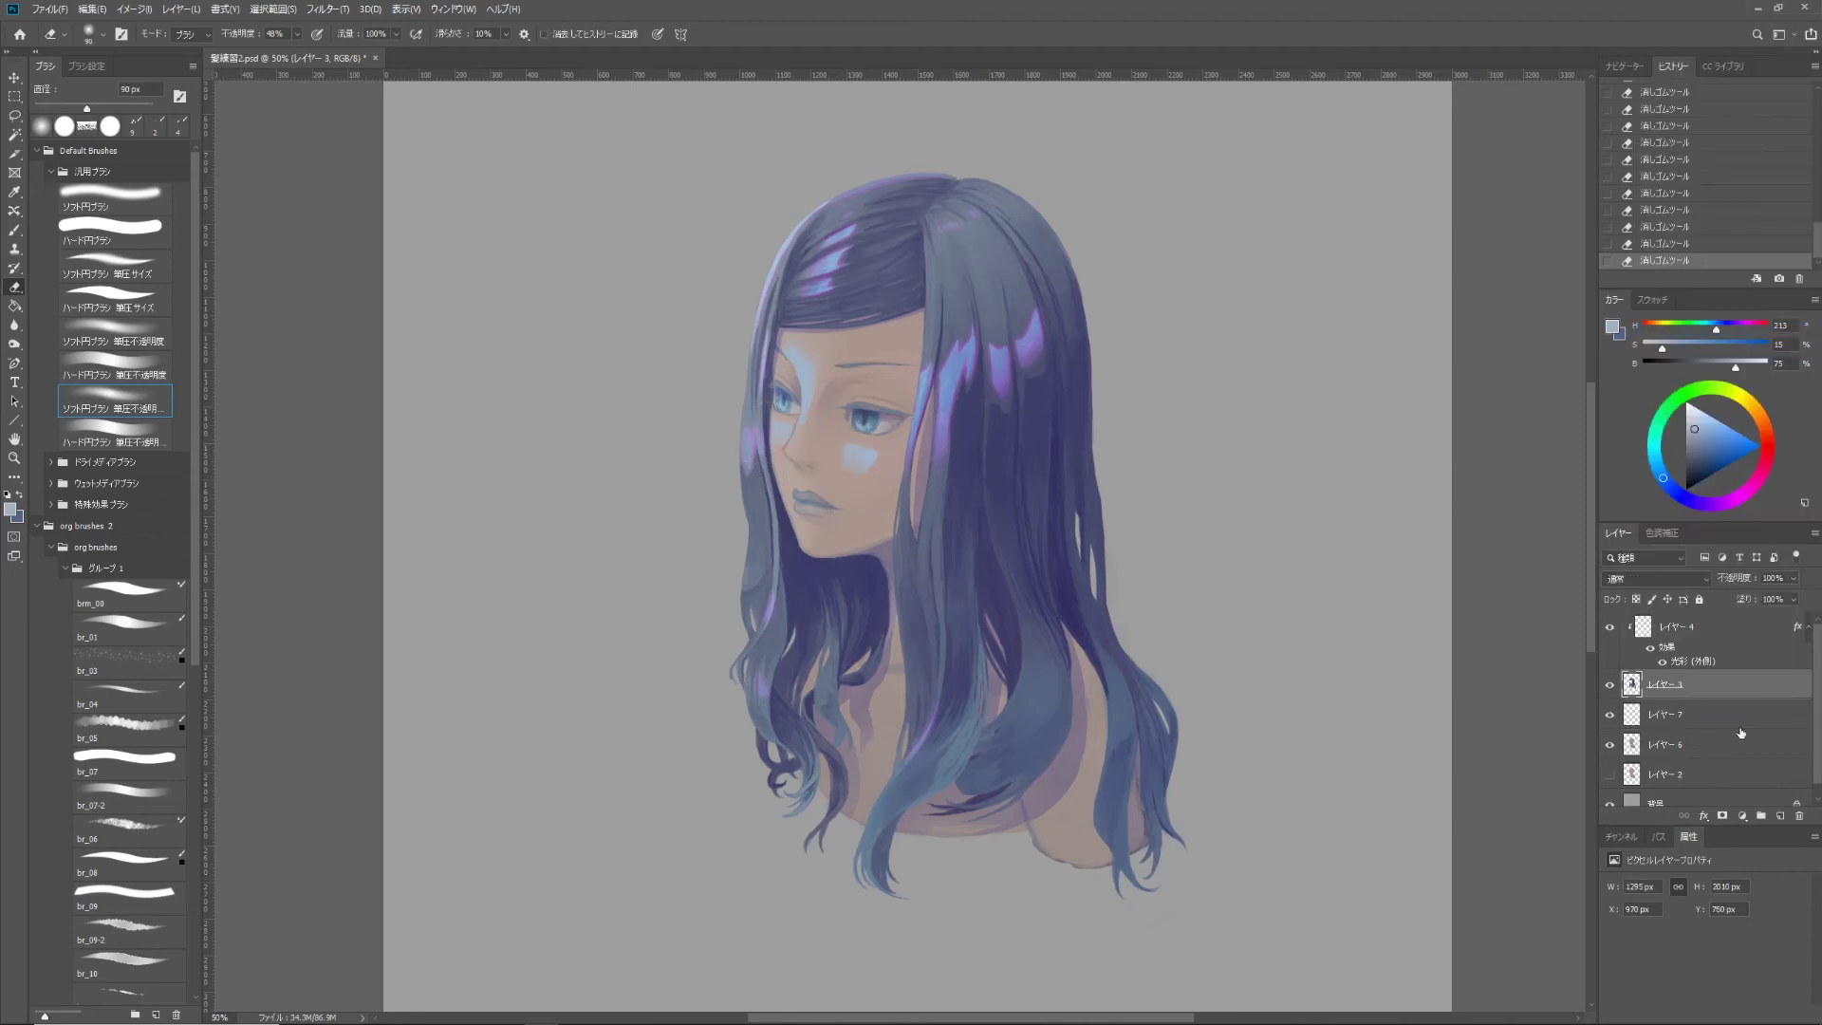
right_click(1742, 721)
Paste the glow style onto Layer 7, fade it to 47%, and soften the blush edges
click(1691, 447)
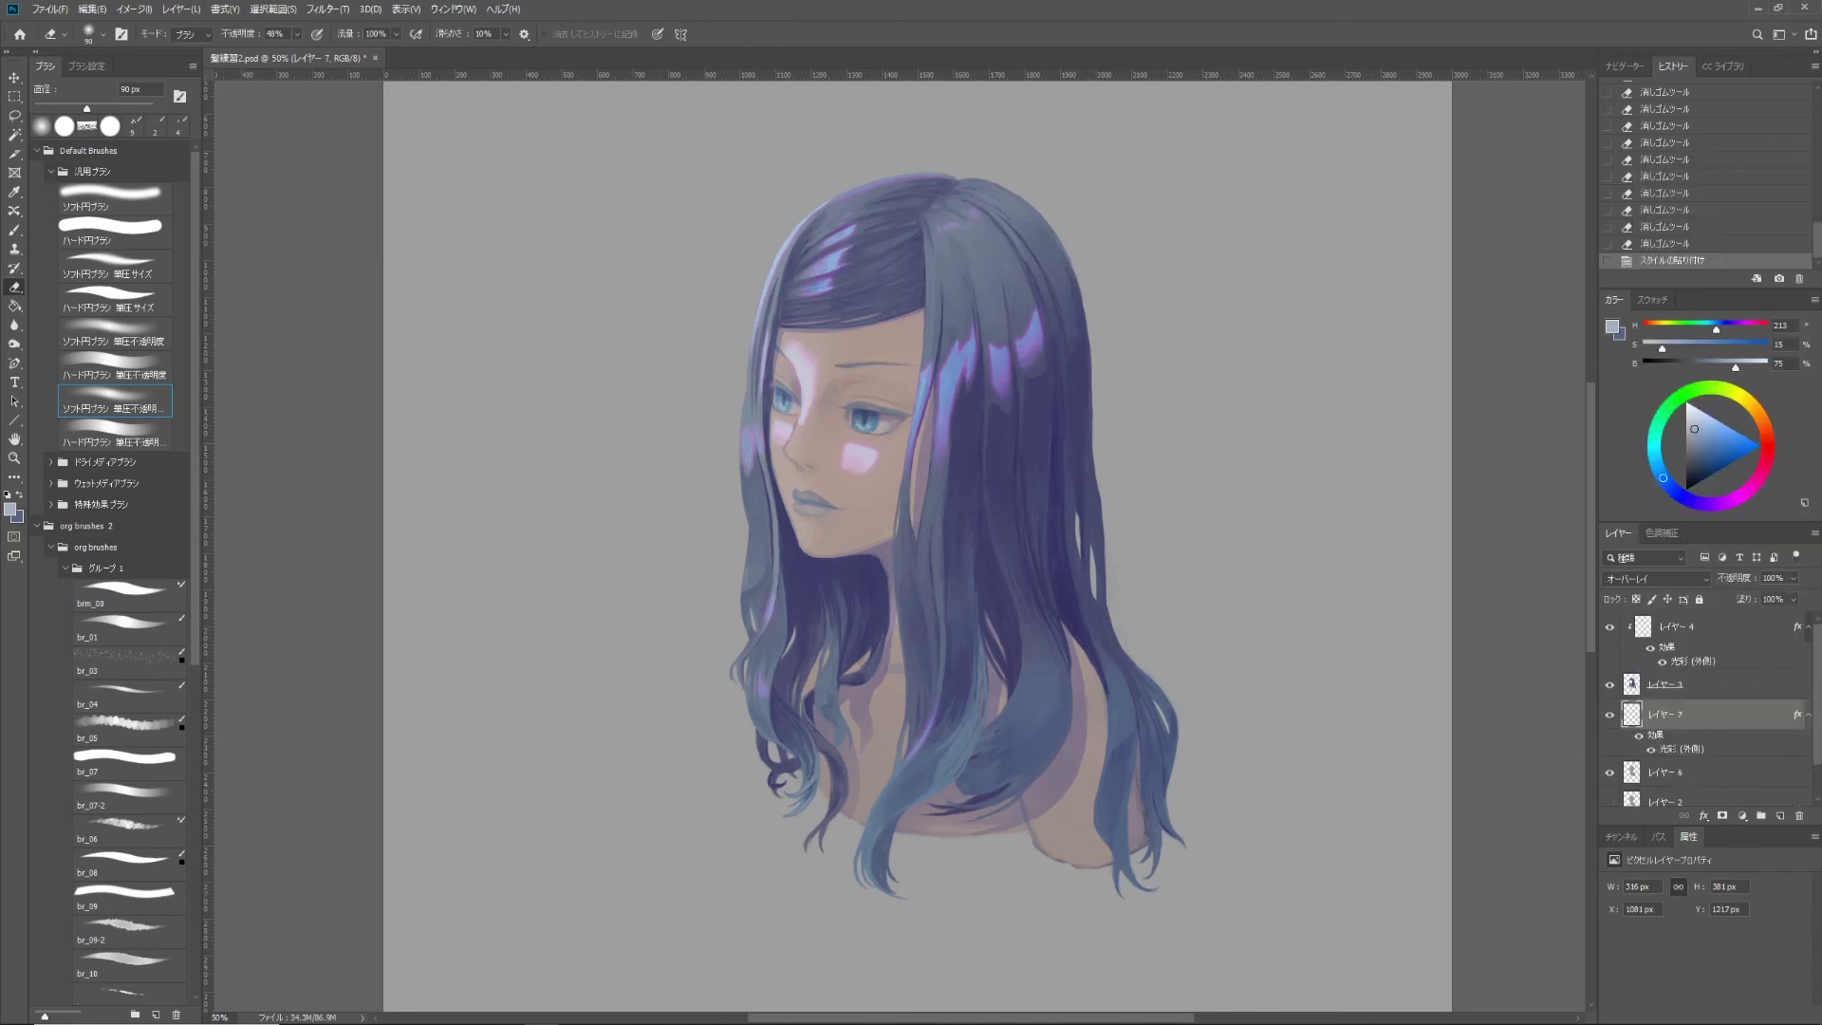
drag(1793, 578, 1762, 598)
key(bracketleft)
key(bracketleft)
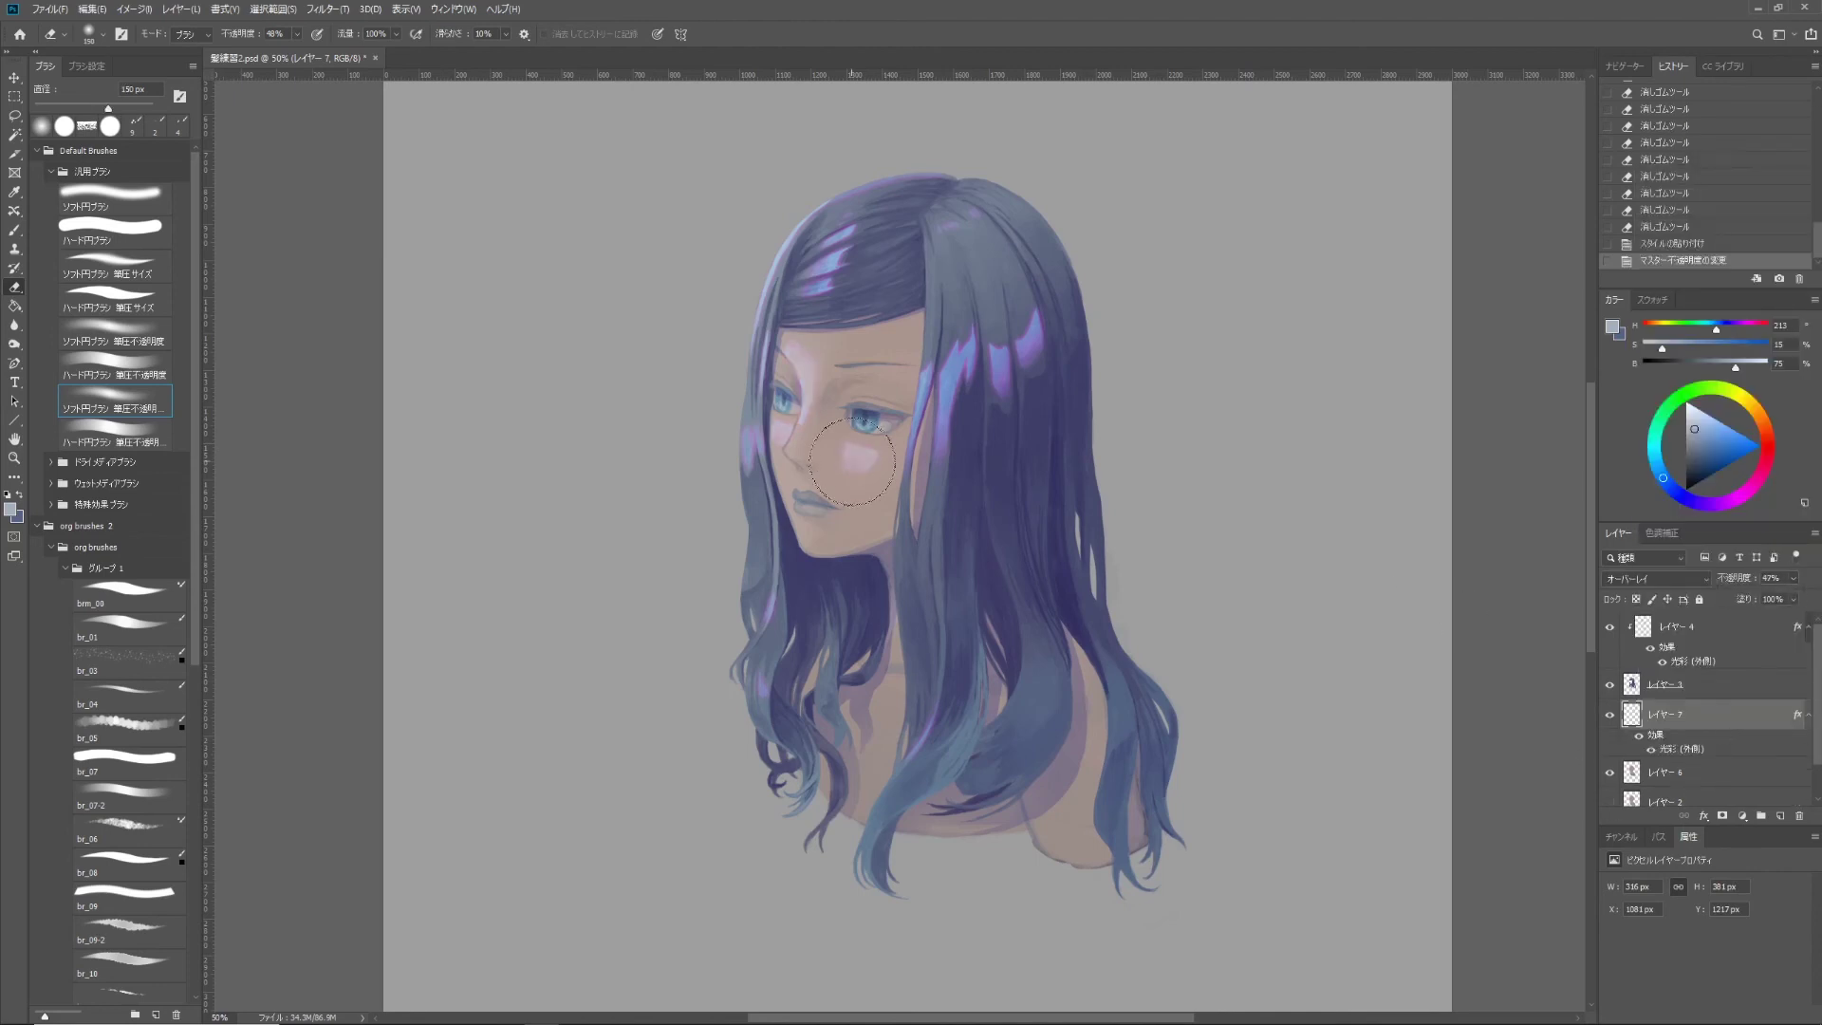
drag(835, 427, 850, 429)
key(bracketright)
key(bracketright)
key(bracketright)
key(bracketright)
key(bracketright)
key(bracketleft)
key(bracketleft)
key(bracketleft)
key(ctrl+minus)
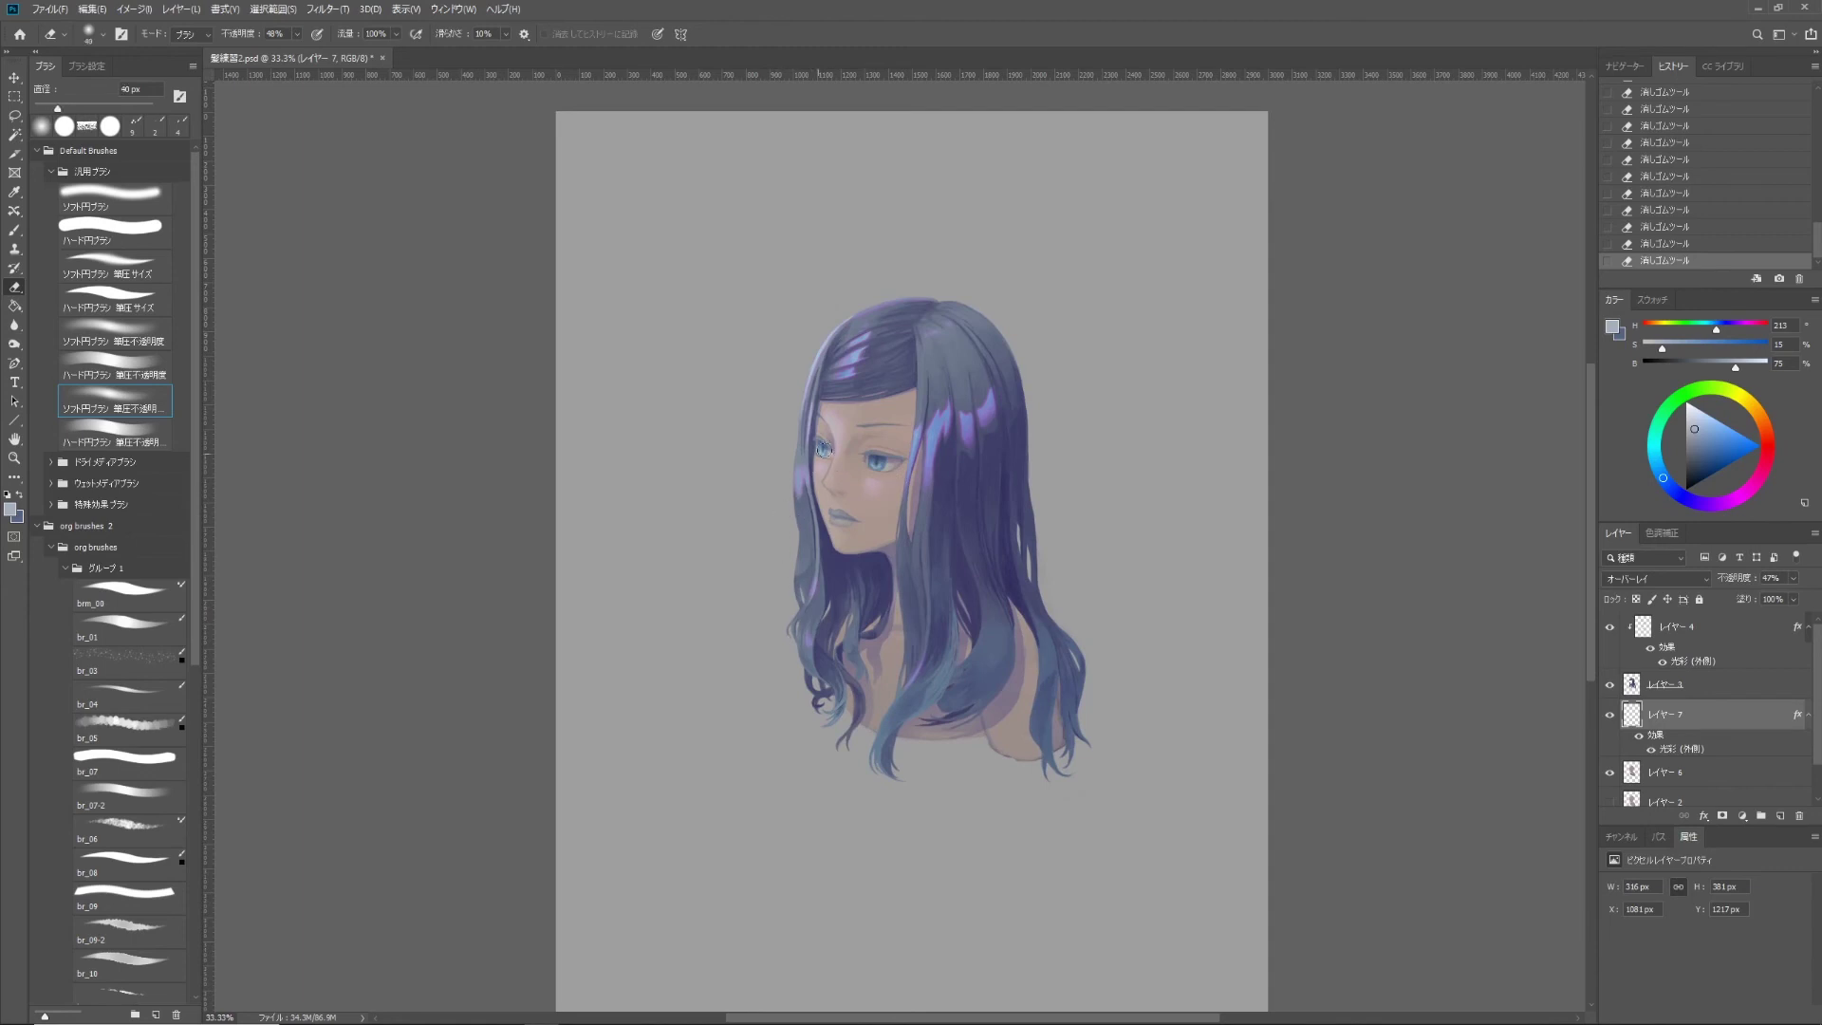
key(bracketright)
key(bracketright)
key(bracketright)
key(ctrl+plus)
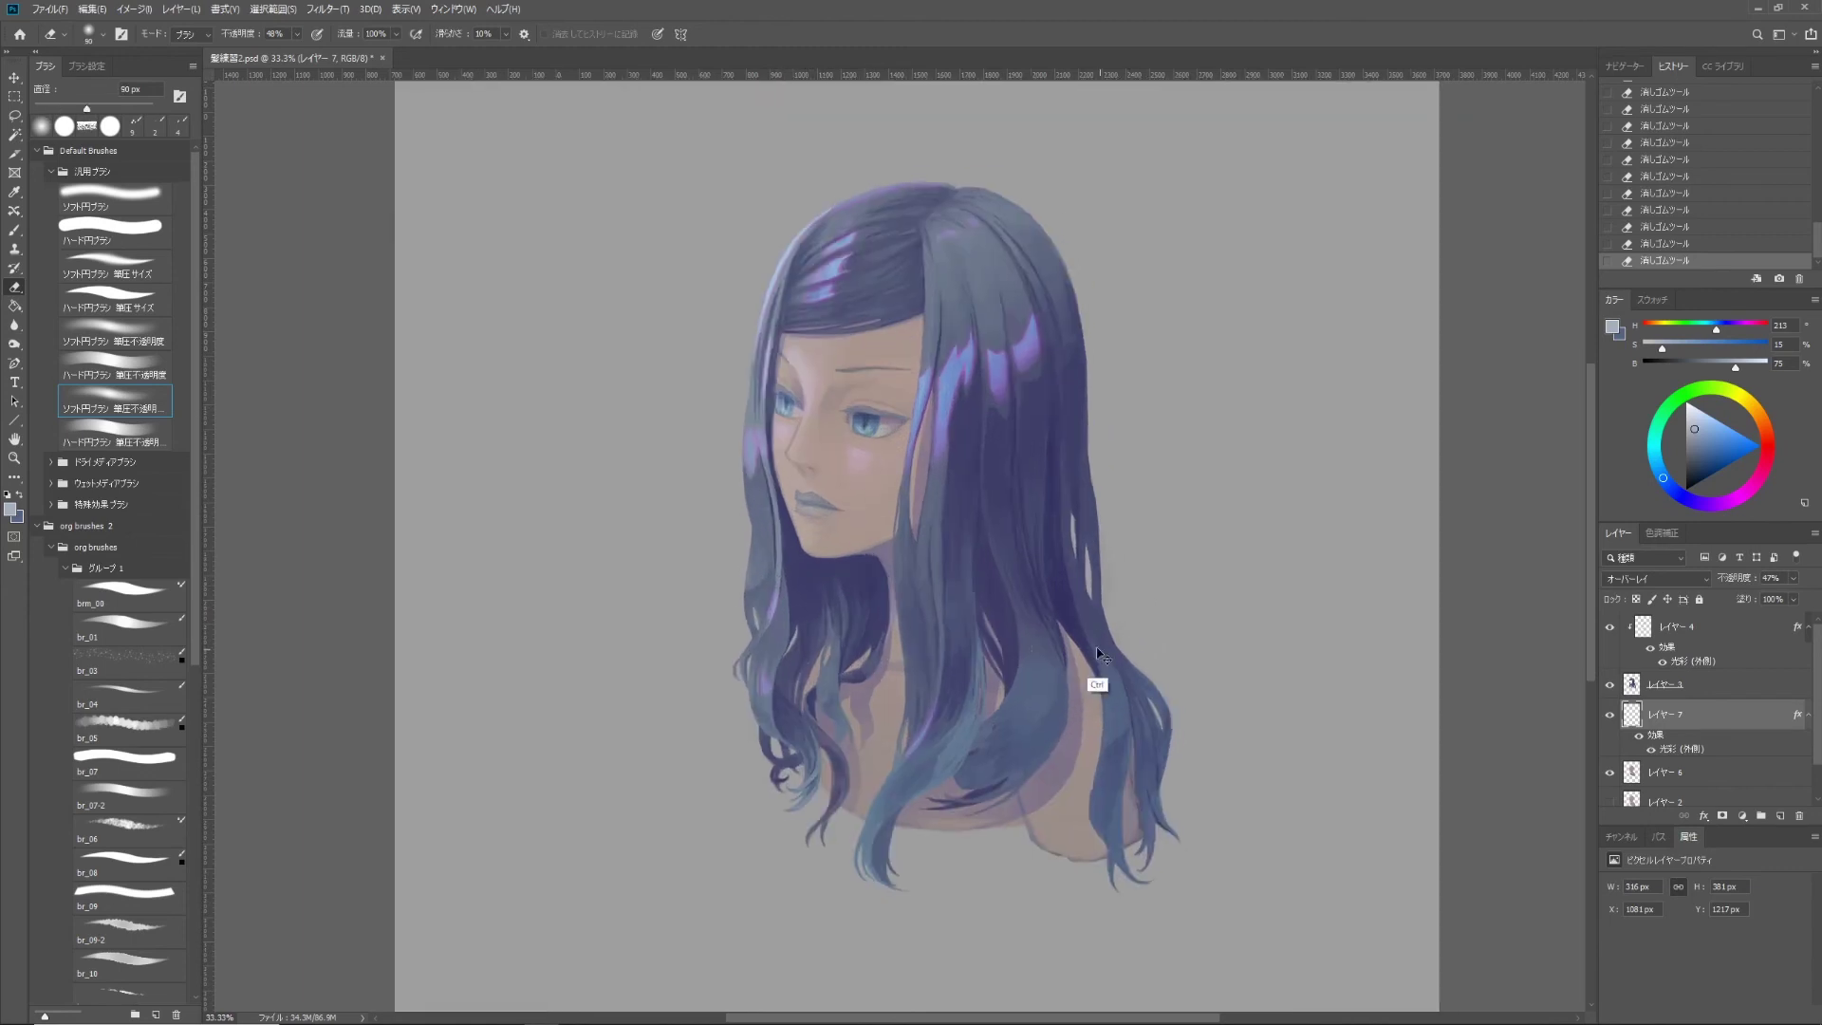
Collapse the Layer 4 and Layer 7 effects and erase a fine line near the eye on Layer 3
click(1701, 687)
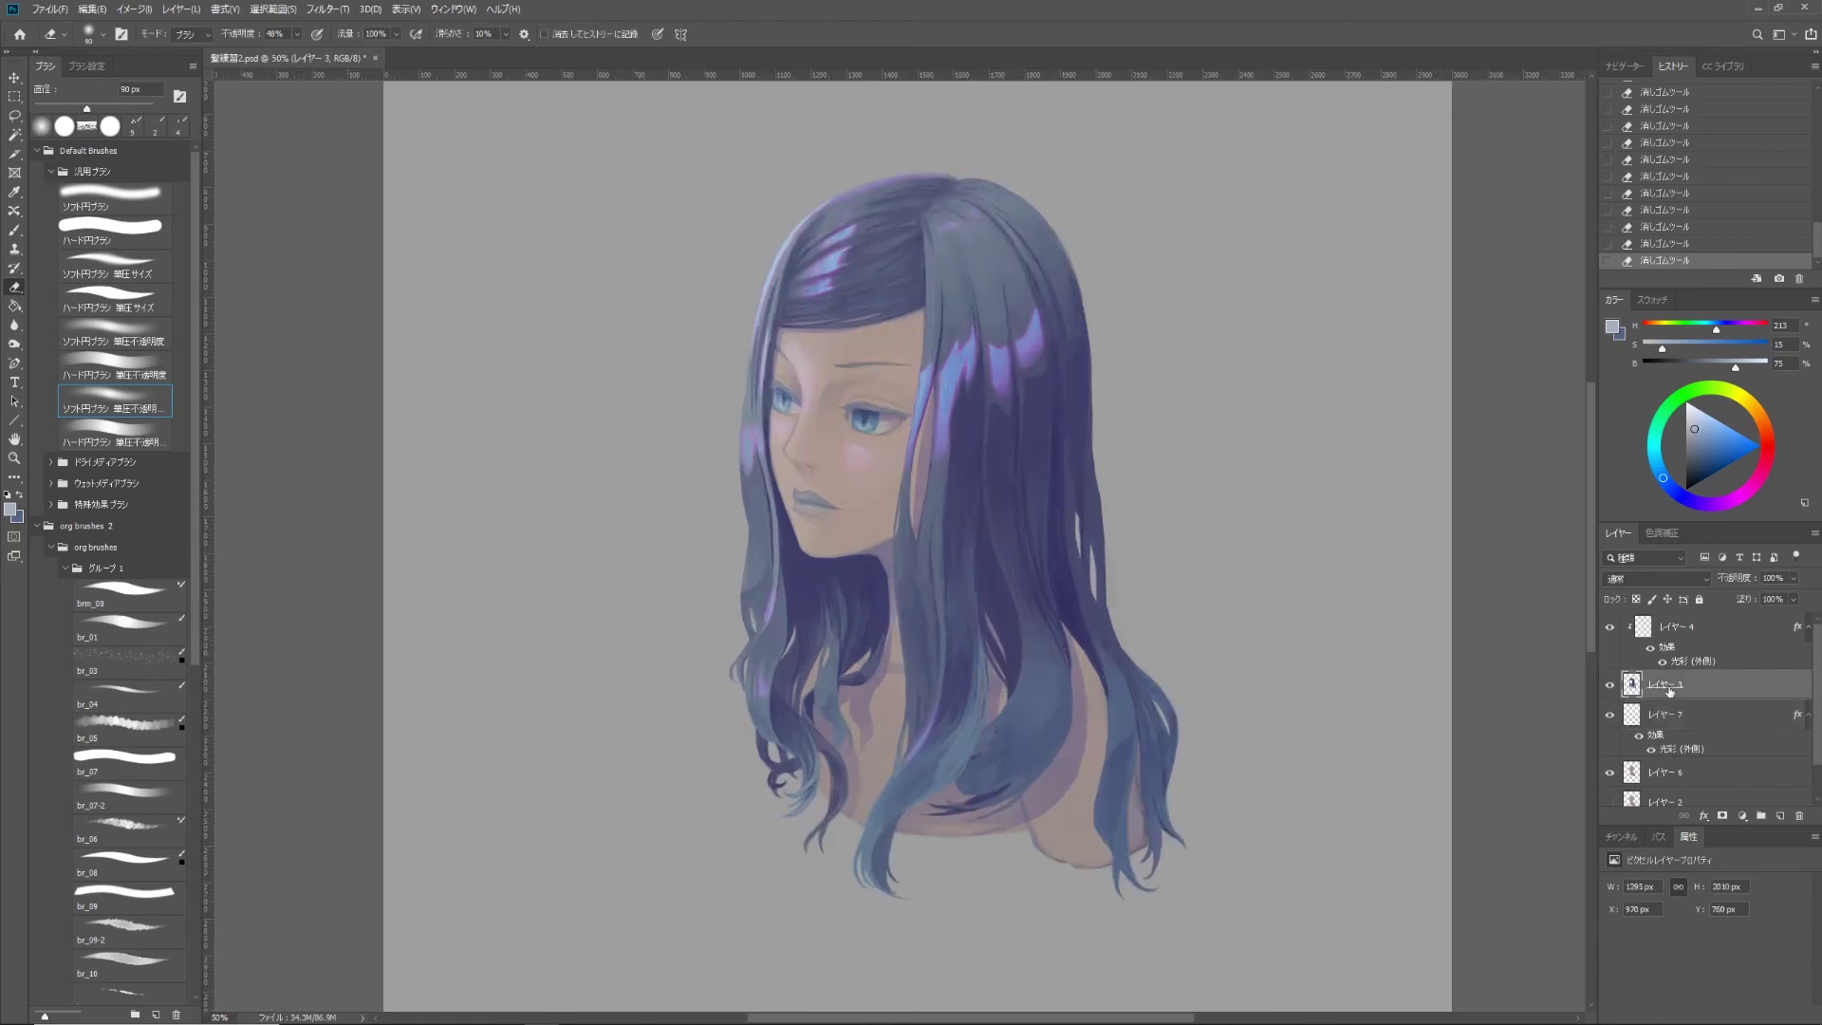
click(1807, 627)
click(1808, 686)
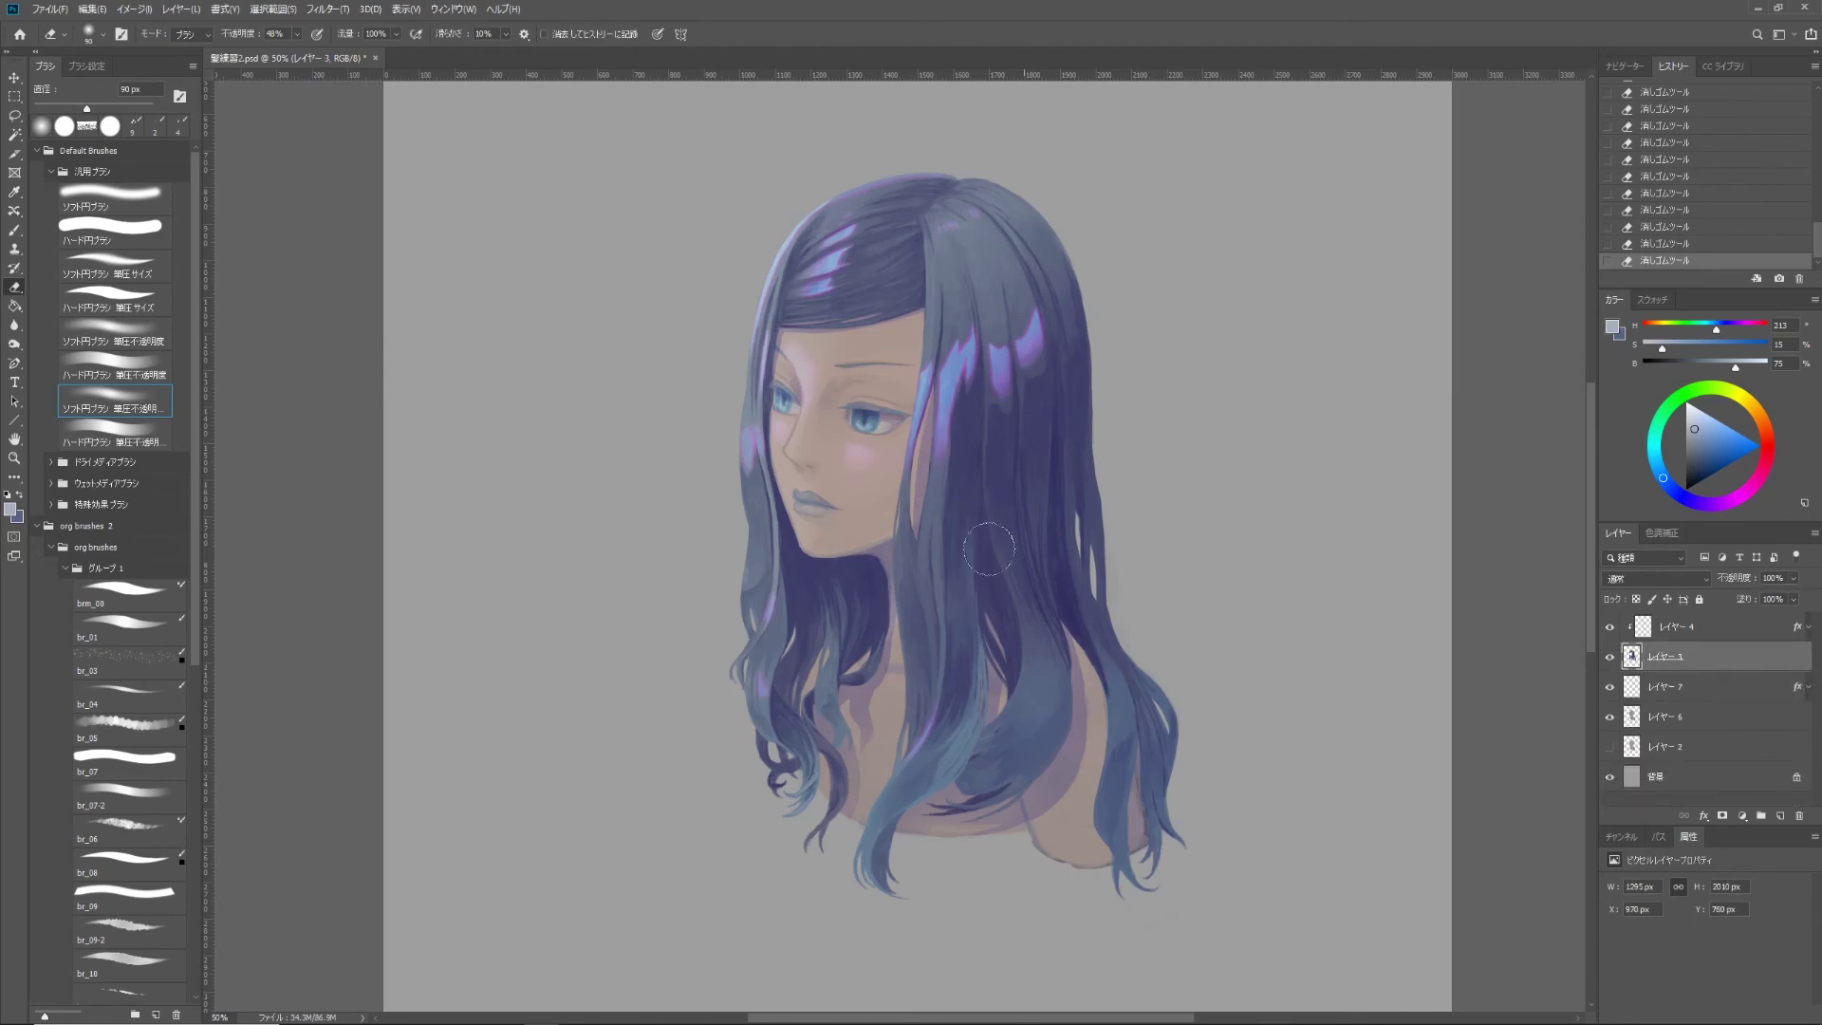
key(ctrl+plus)
key(ctrl+plus)
key(period)
key(ctrl+z)
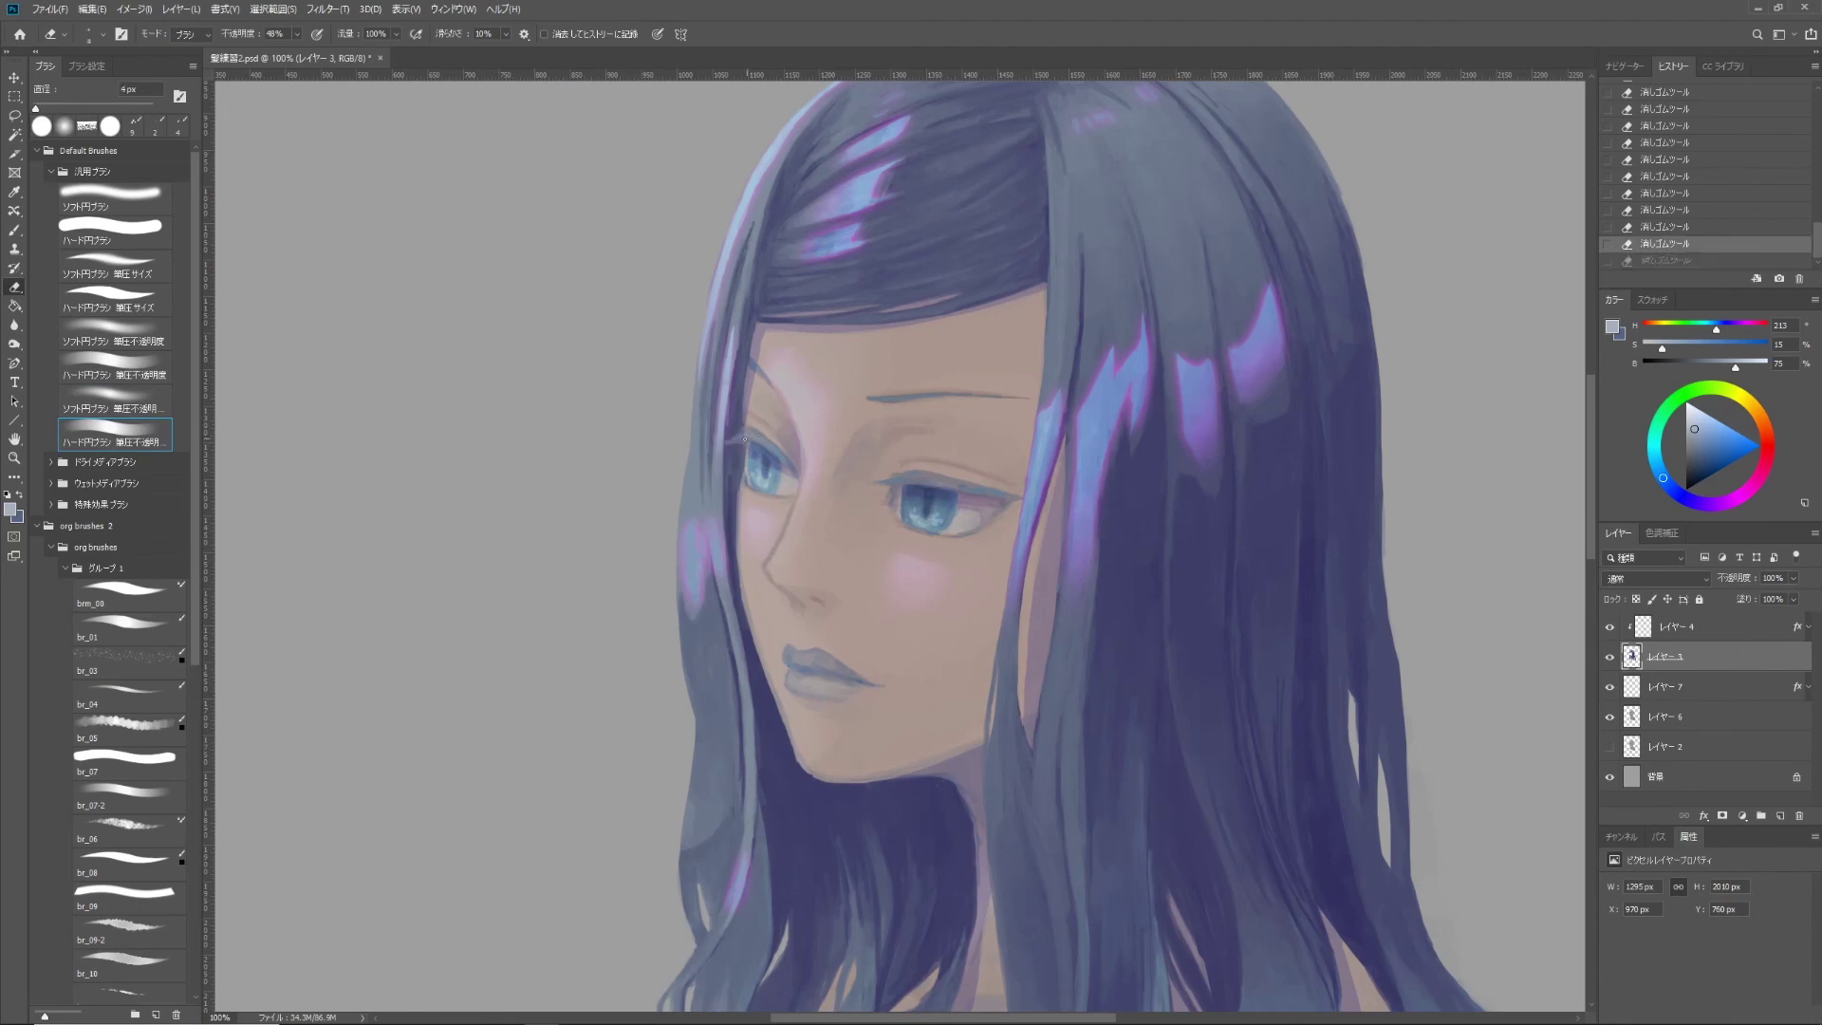
key(bracketleft)
drag(744, 440, 726, 442)
key(ctrl+minus)
On Layer 6, paint fine greyish-blue strokes near the eye using sampled colours
key(b)
alt+click(963, 516)
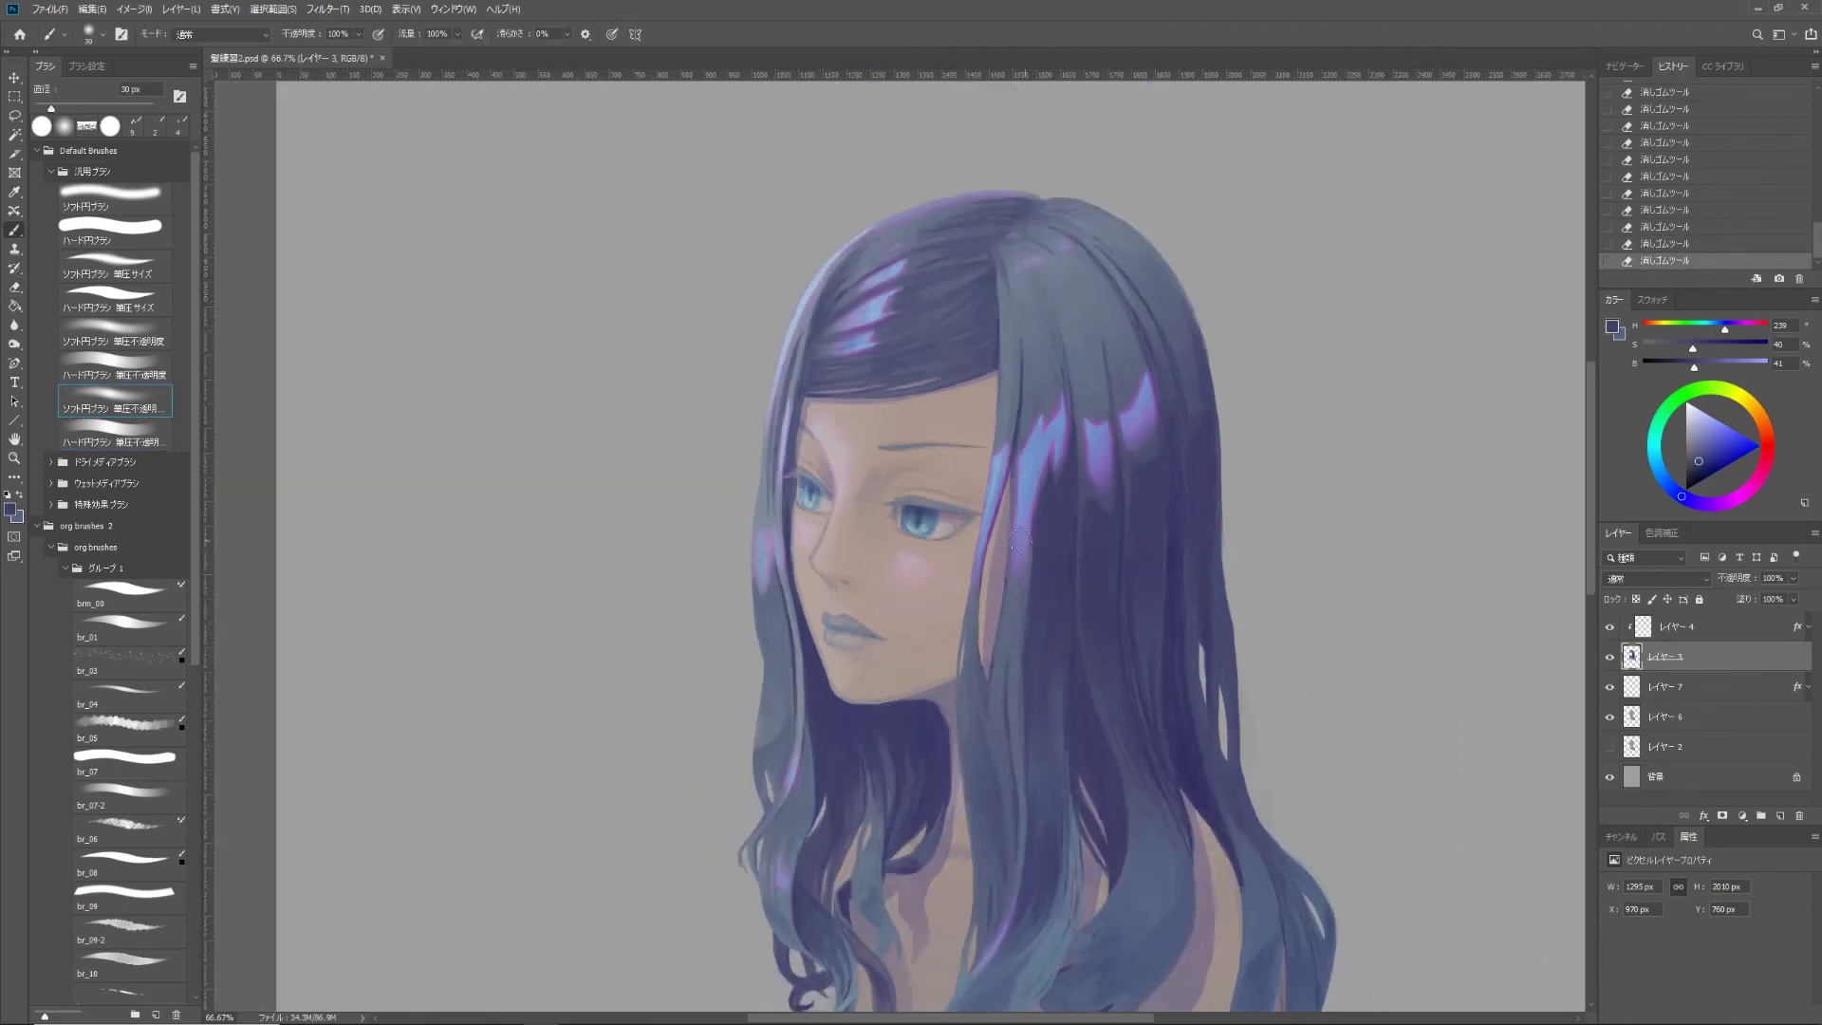
key(alt+bracketleft)
key(alt+bracketleft)
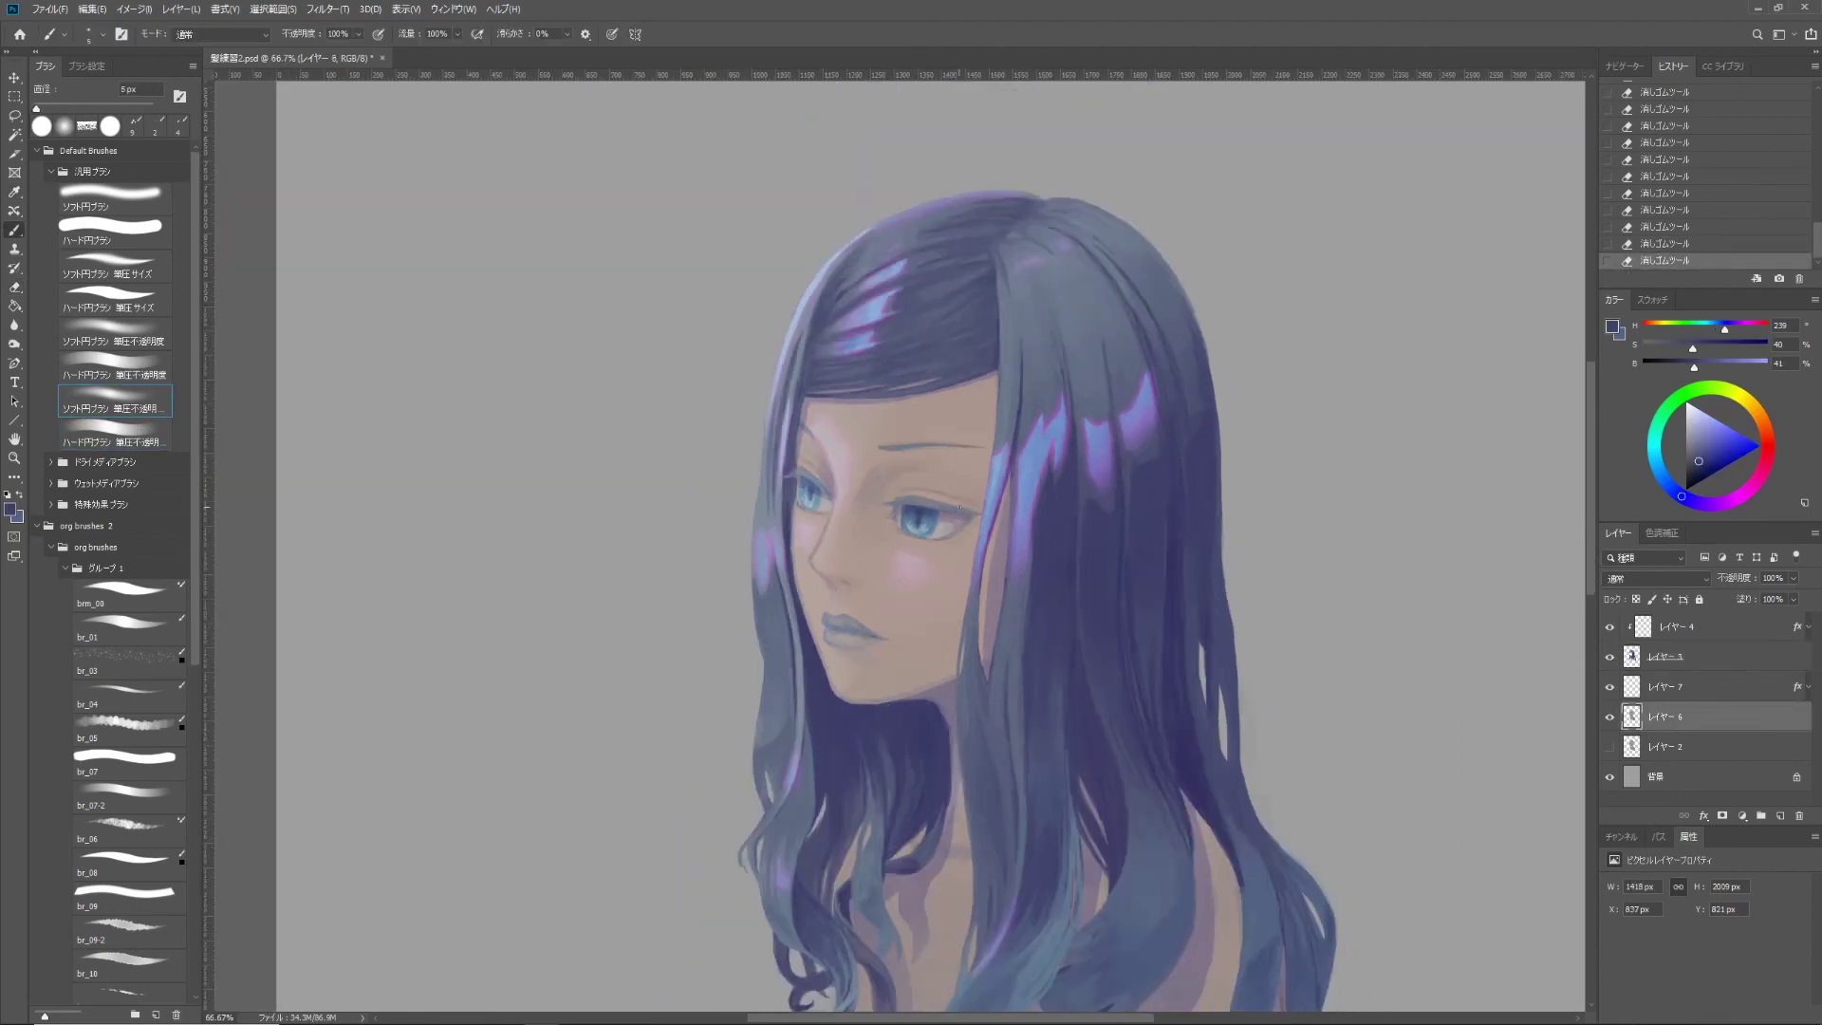
key(ctrl+comma)
key(ctrl+comma)
key(i)
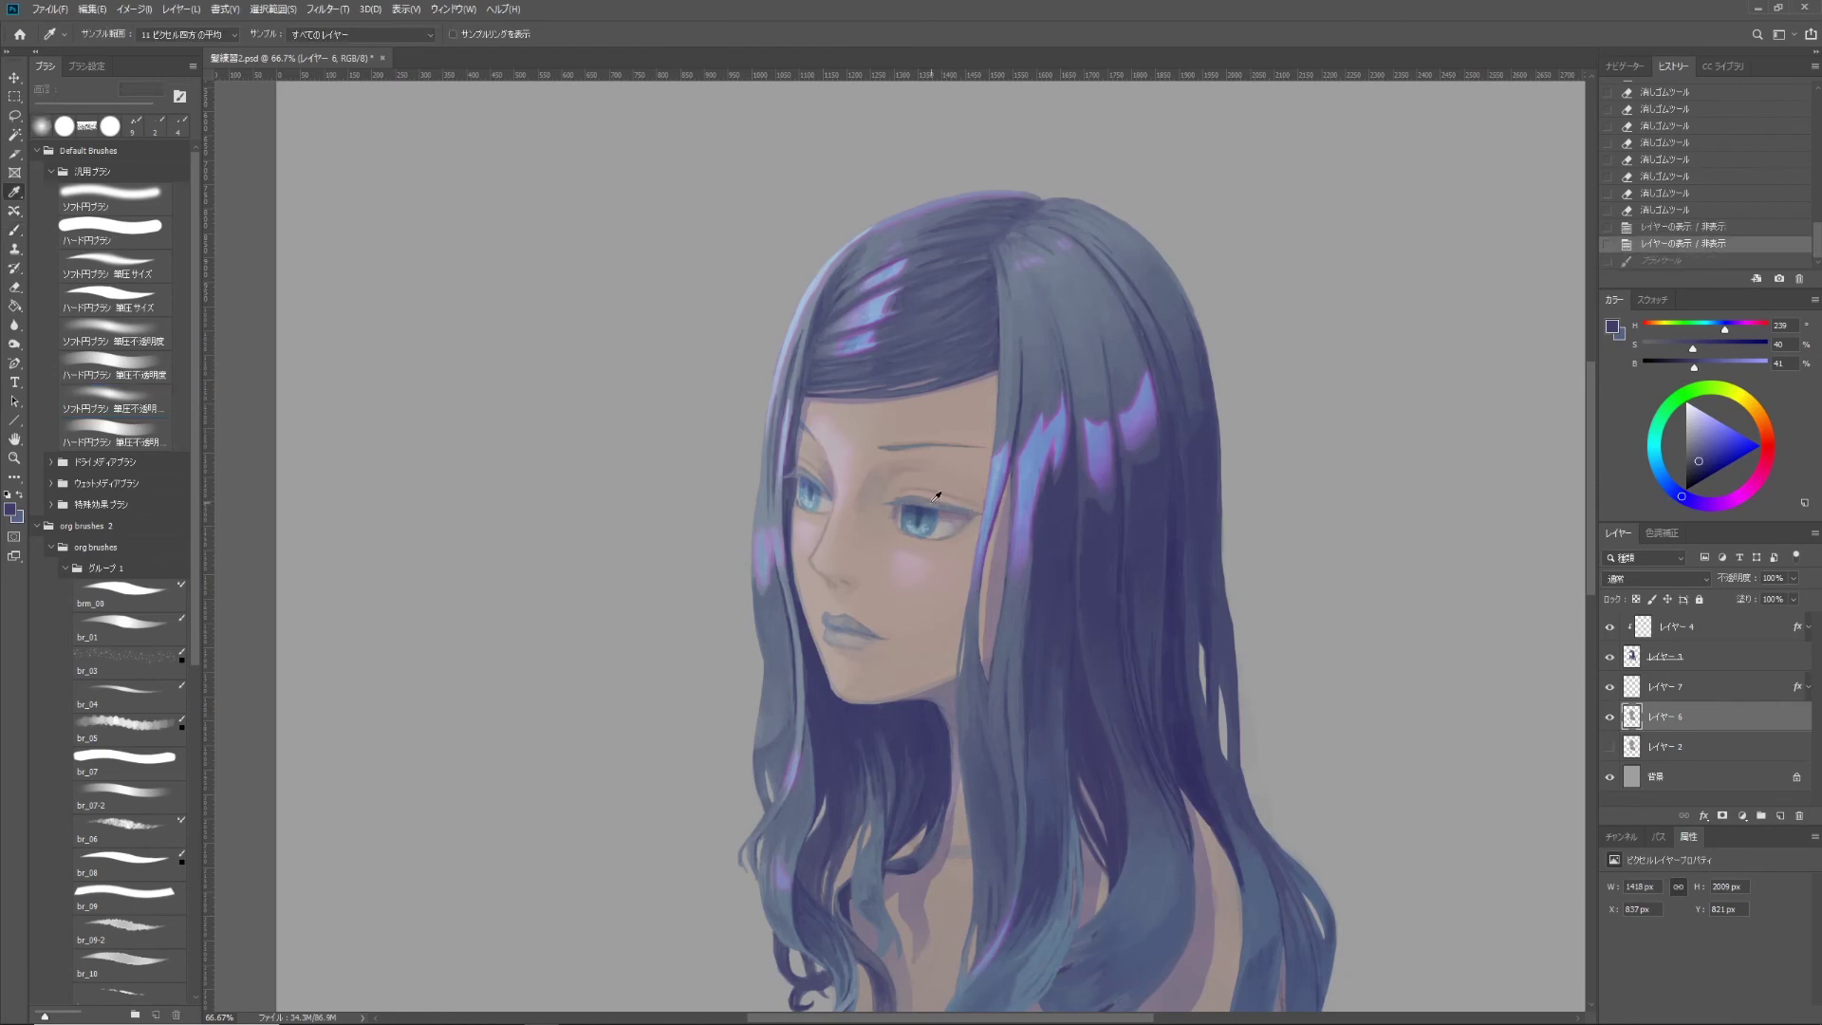
click(936, 495)
key(b)
drag(944, 503, 893, 504)
Sample paler blue-grey eye tones and lower the brush opacity to 77%
alt+click(886, 504)
key(bracketleft)
key(ctrl+z)
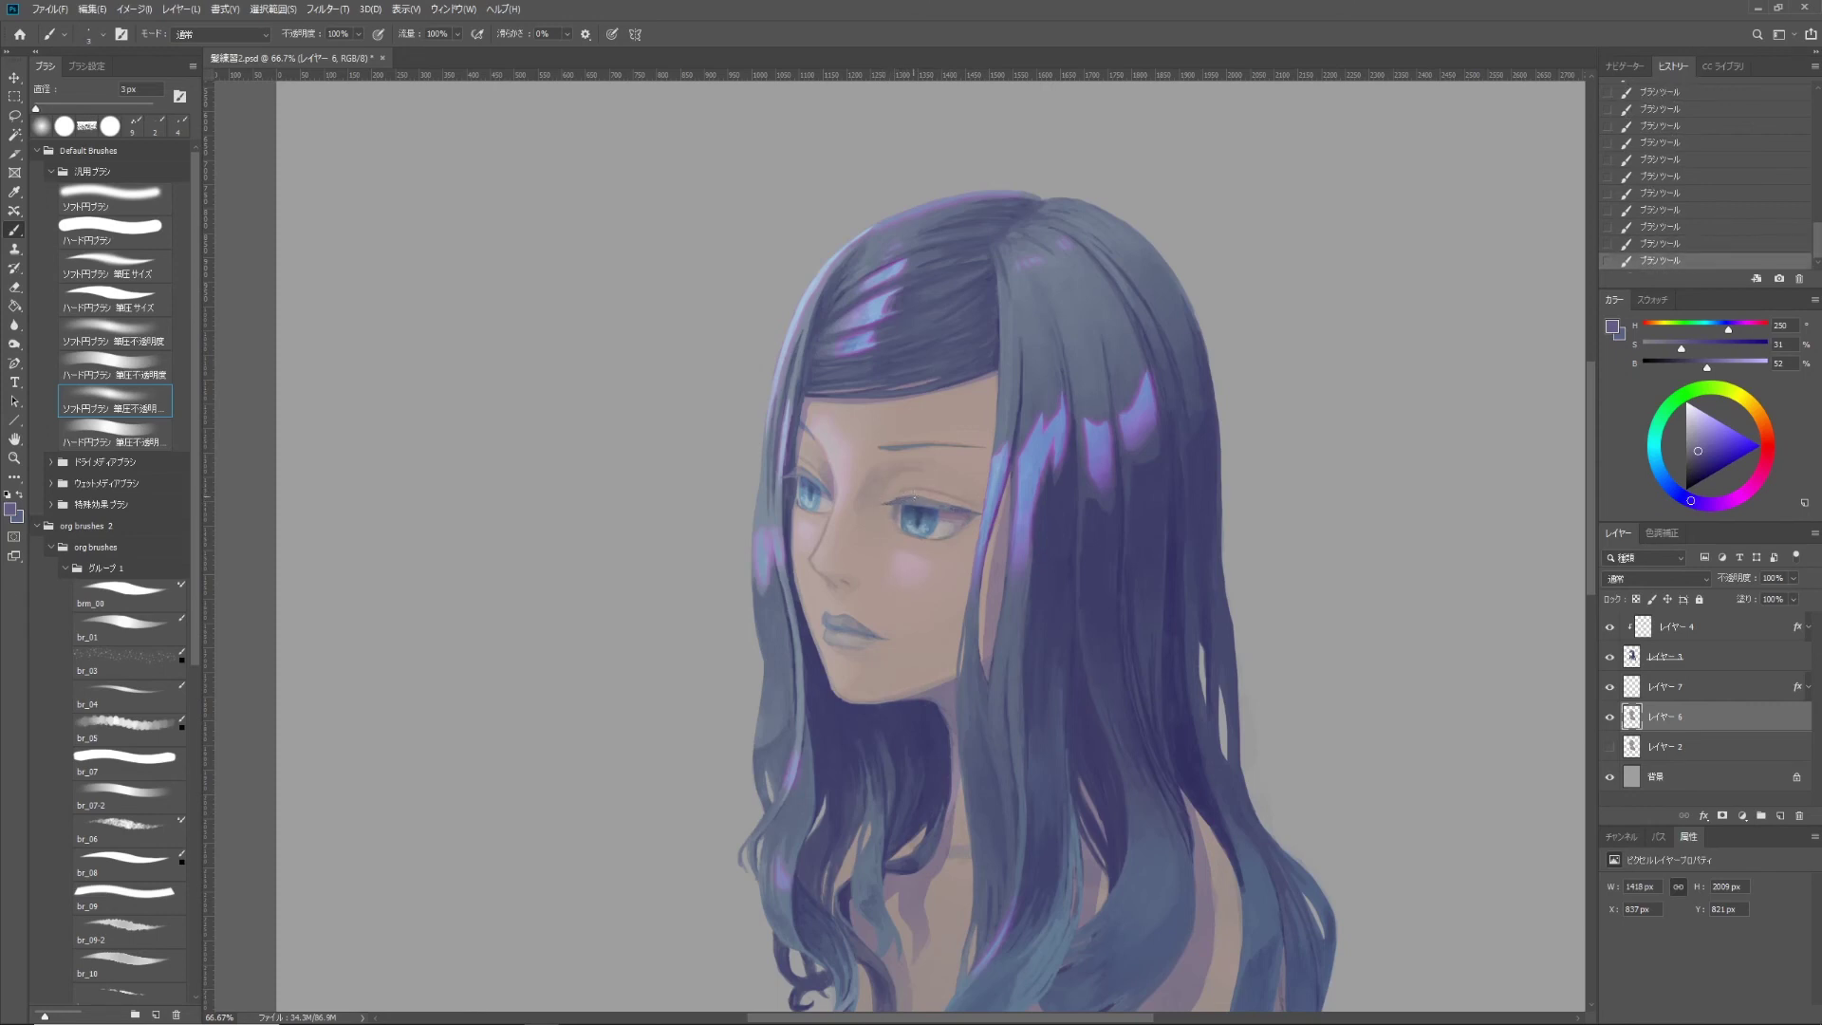
alt+click(908, 498)
alt+click(799, 471)
key(bracketright)
key(bracketright)
drag(357, 37, 346, 57)
key(bracketleft)
alt+click(808, 479)
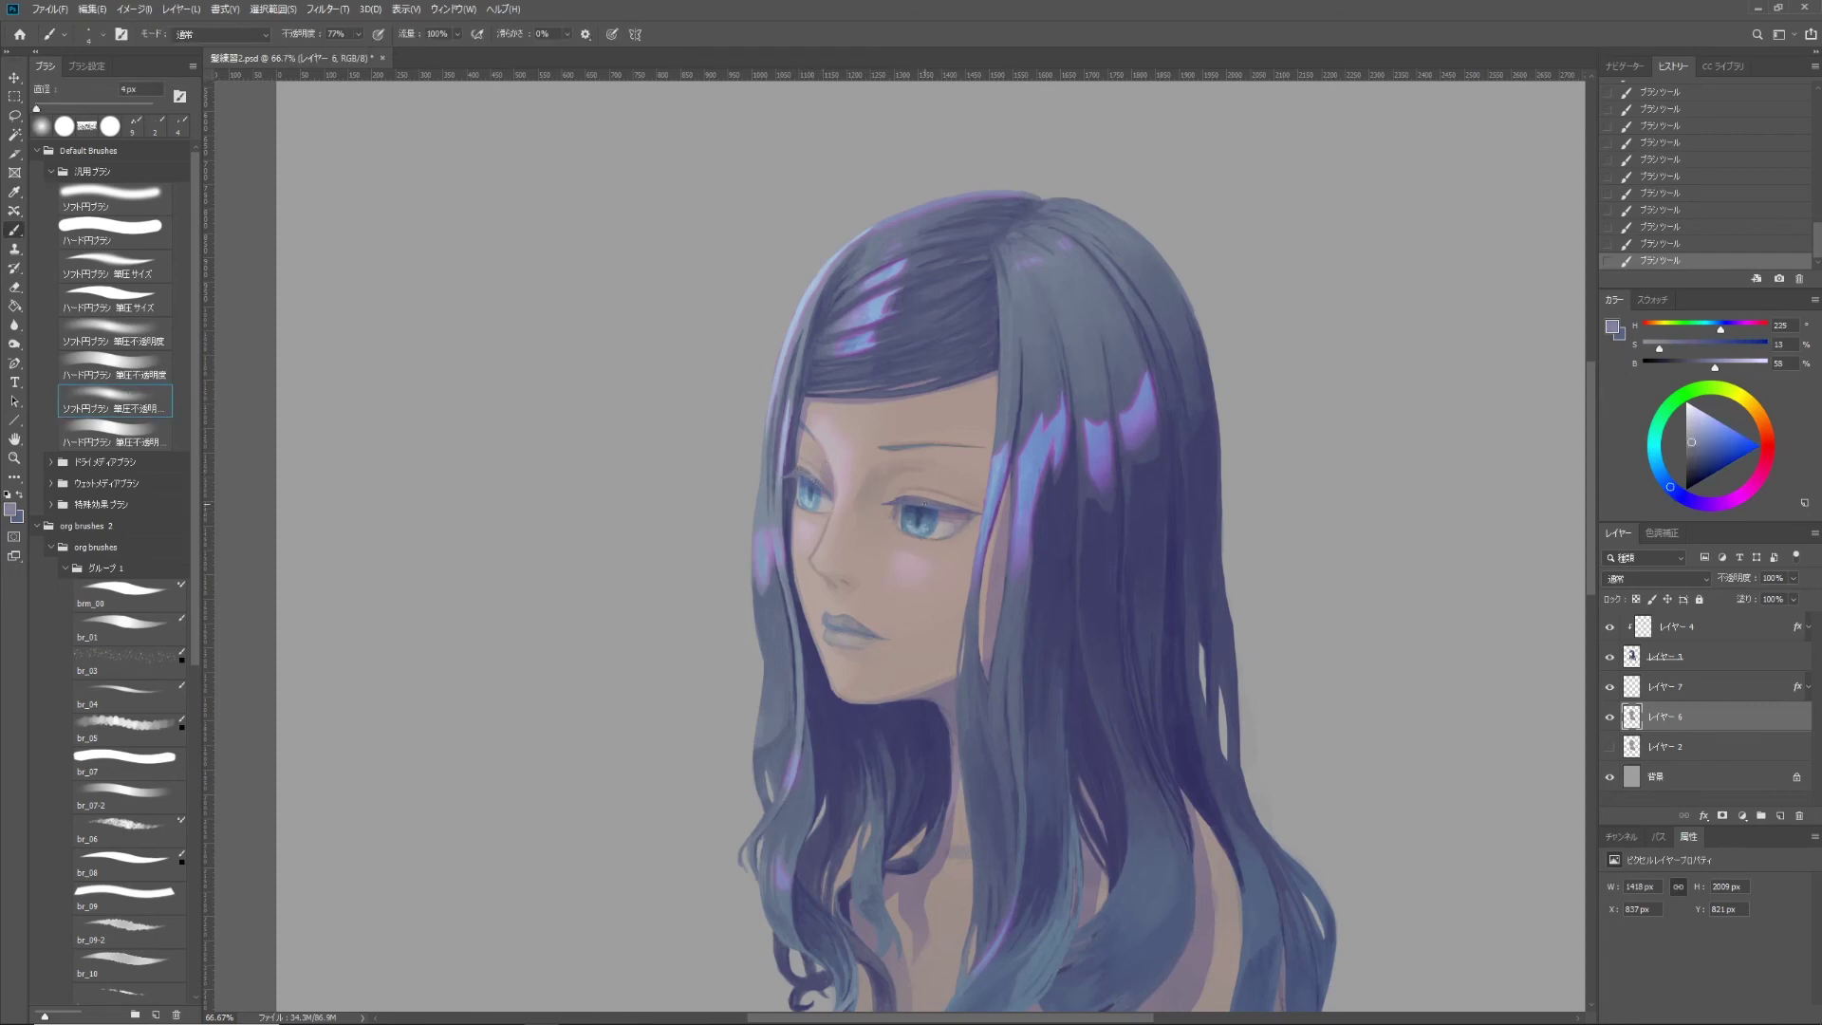
alt+click(908, 498)
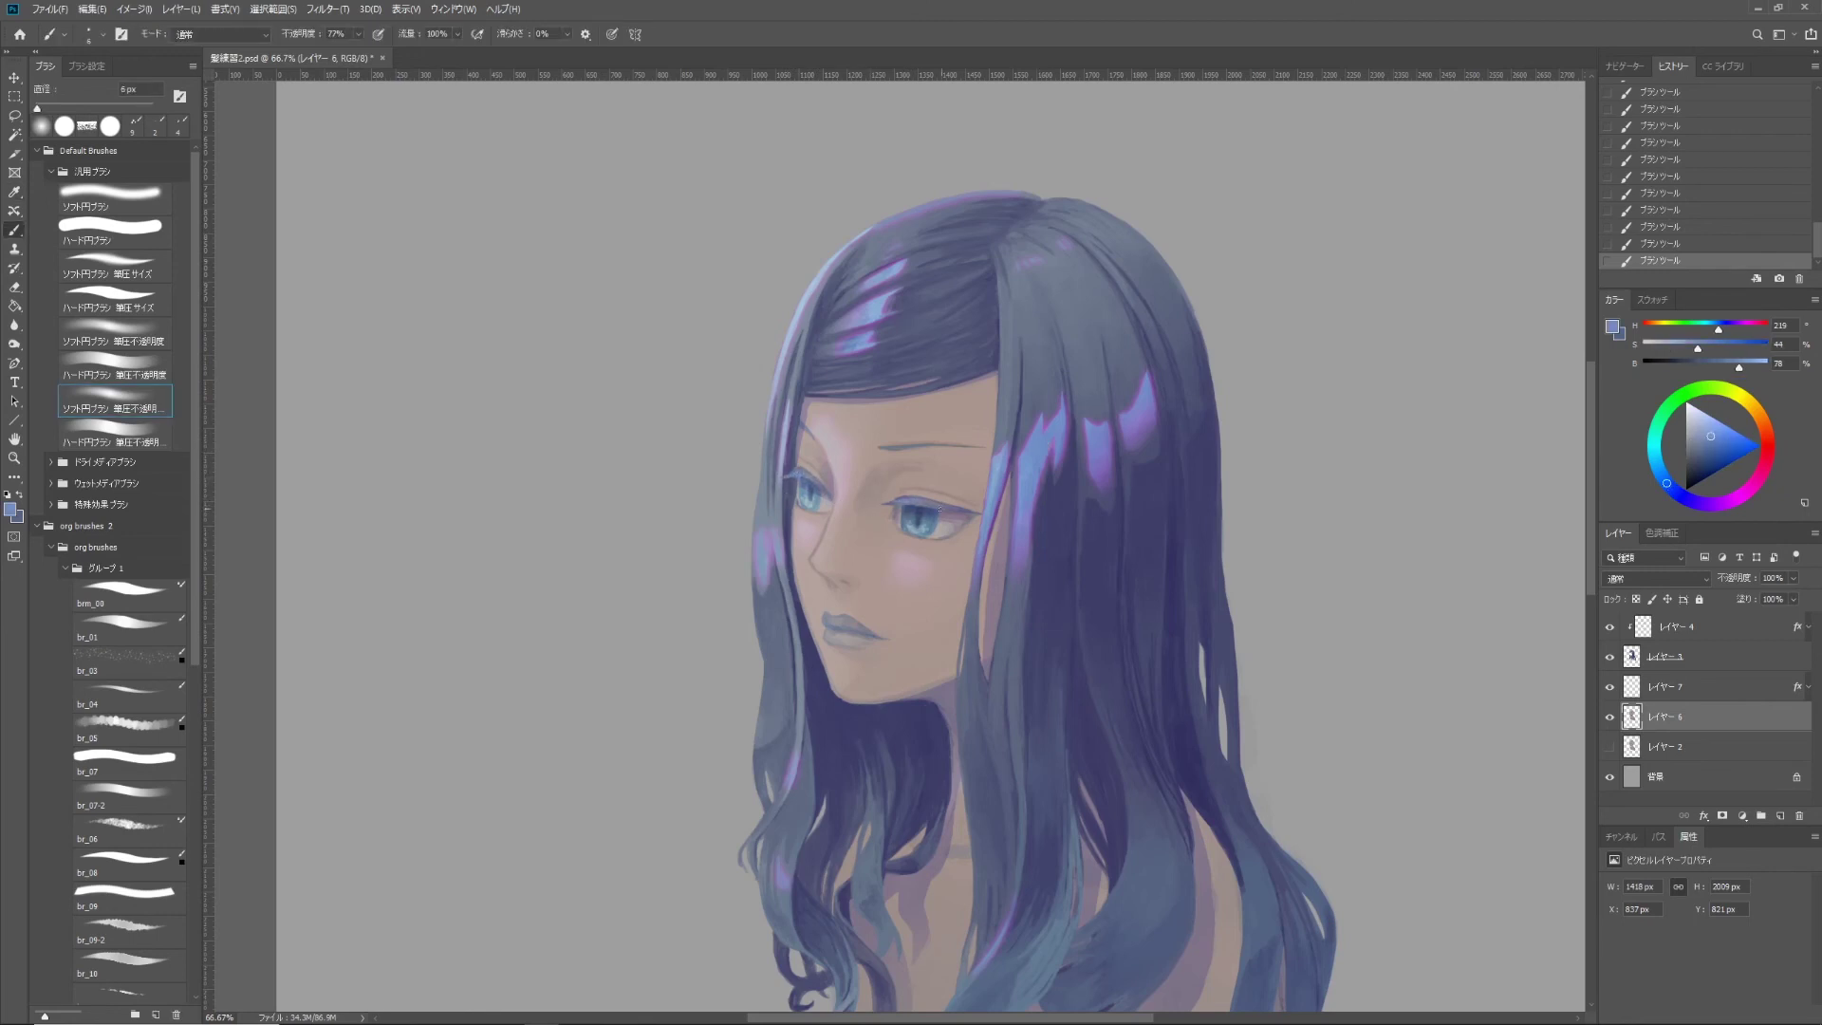
Paint a soft pink catchlight in the iris, sampling bluish grey from the eye
key(bracketright)
alt+click(901, 512)
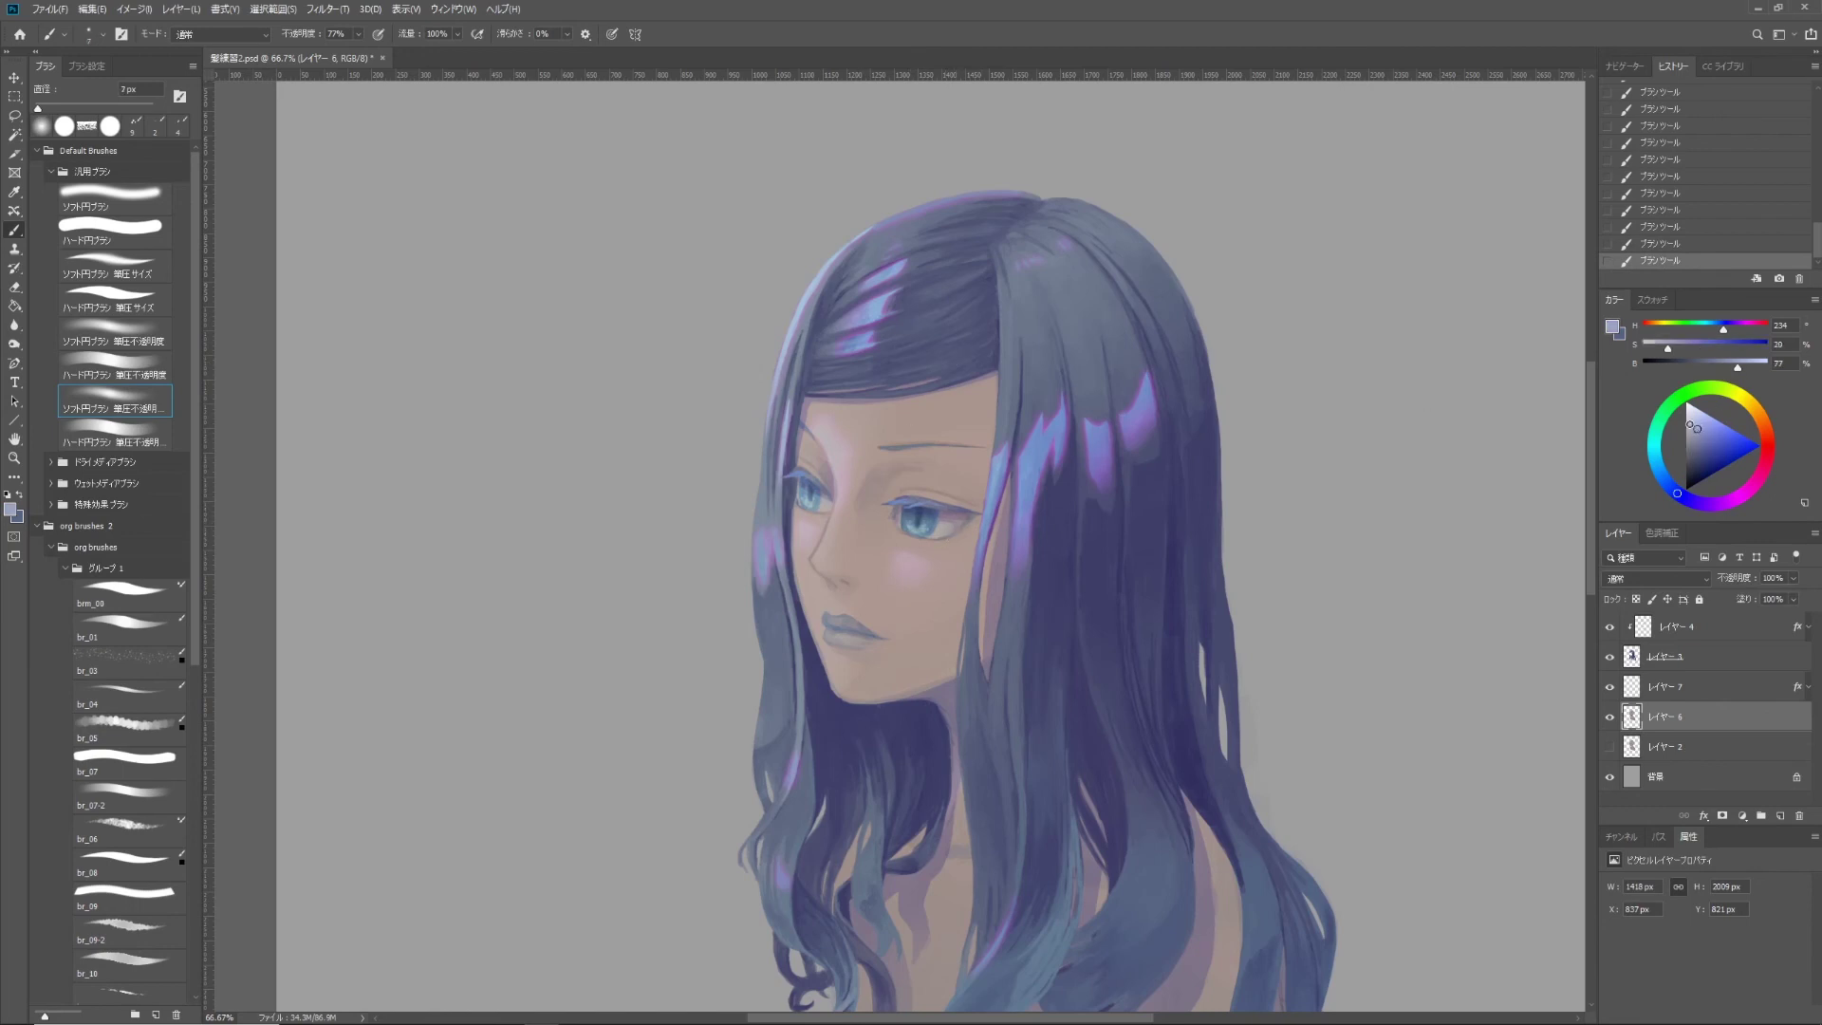
drag(1678, 492, 1741, 494)
drag(1708, 425, 1703, 415)
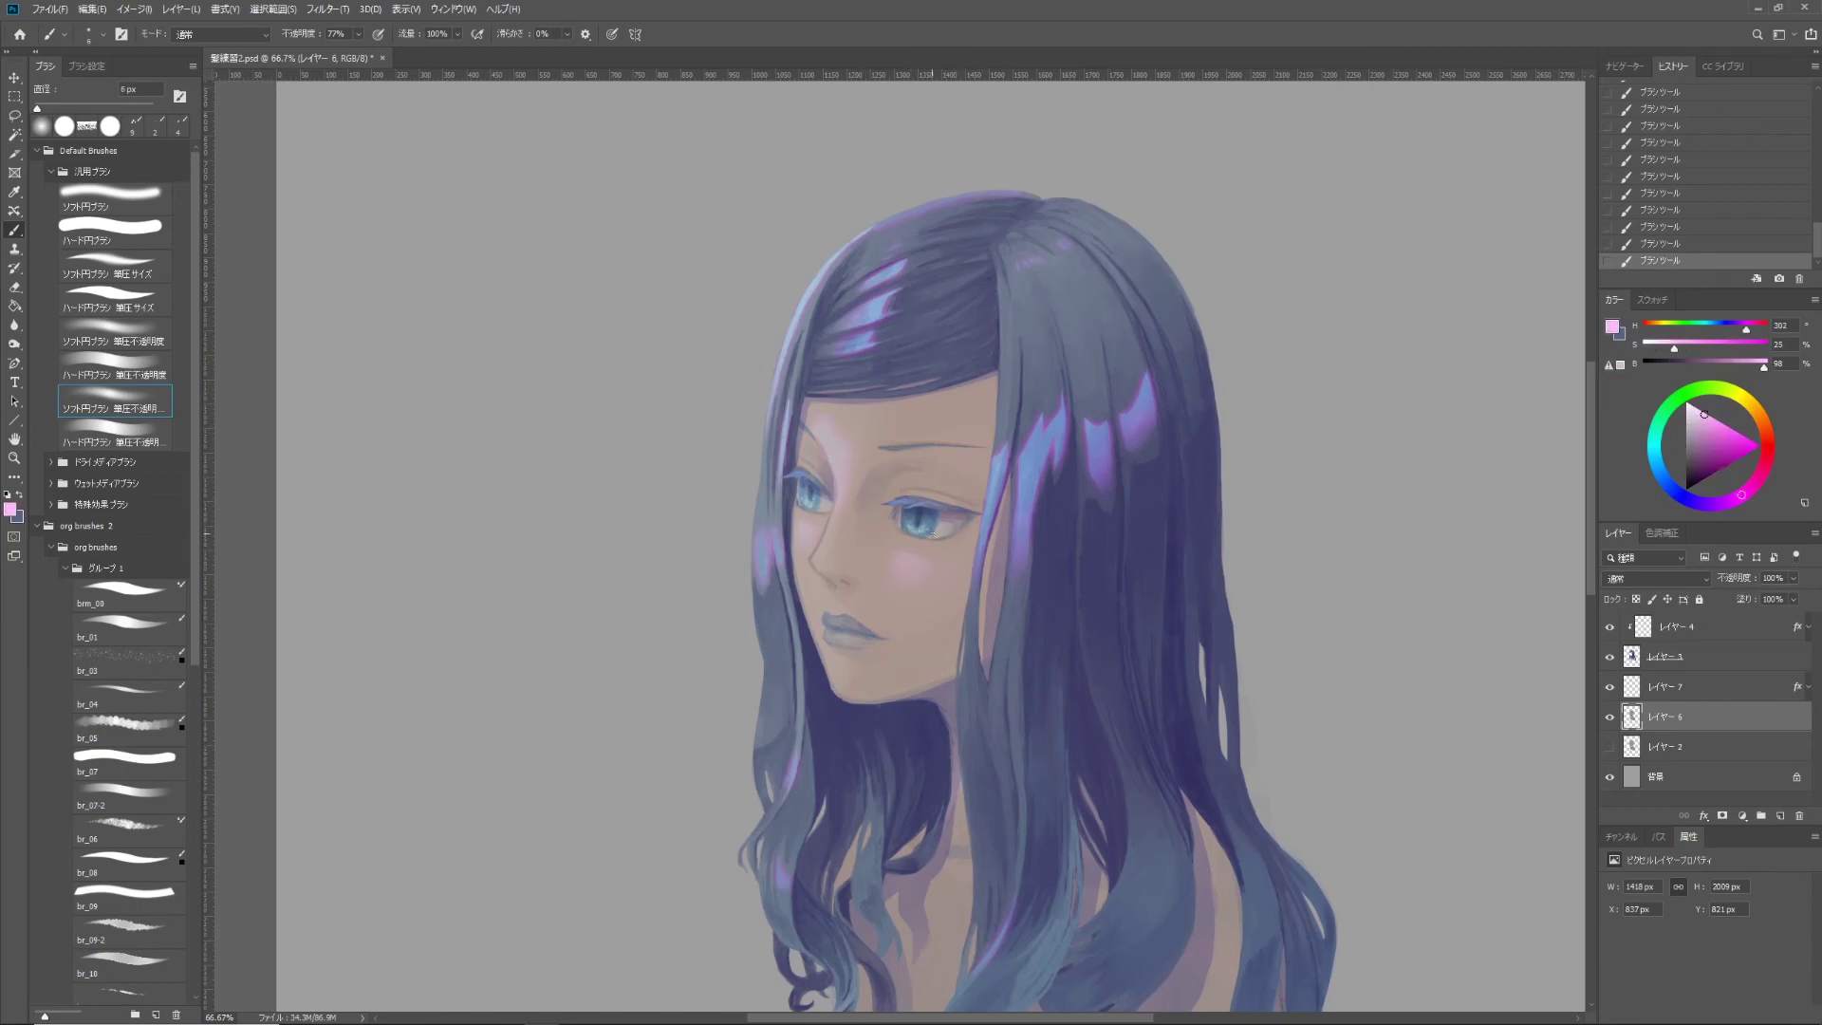
key(bracketright)
alt+click(909, 522)
scroll(917, 539, up, 1)
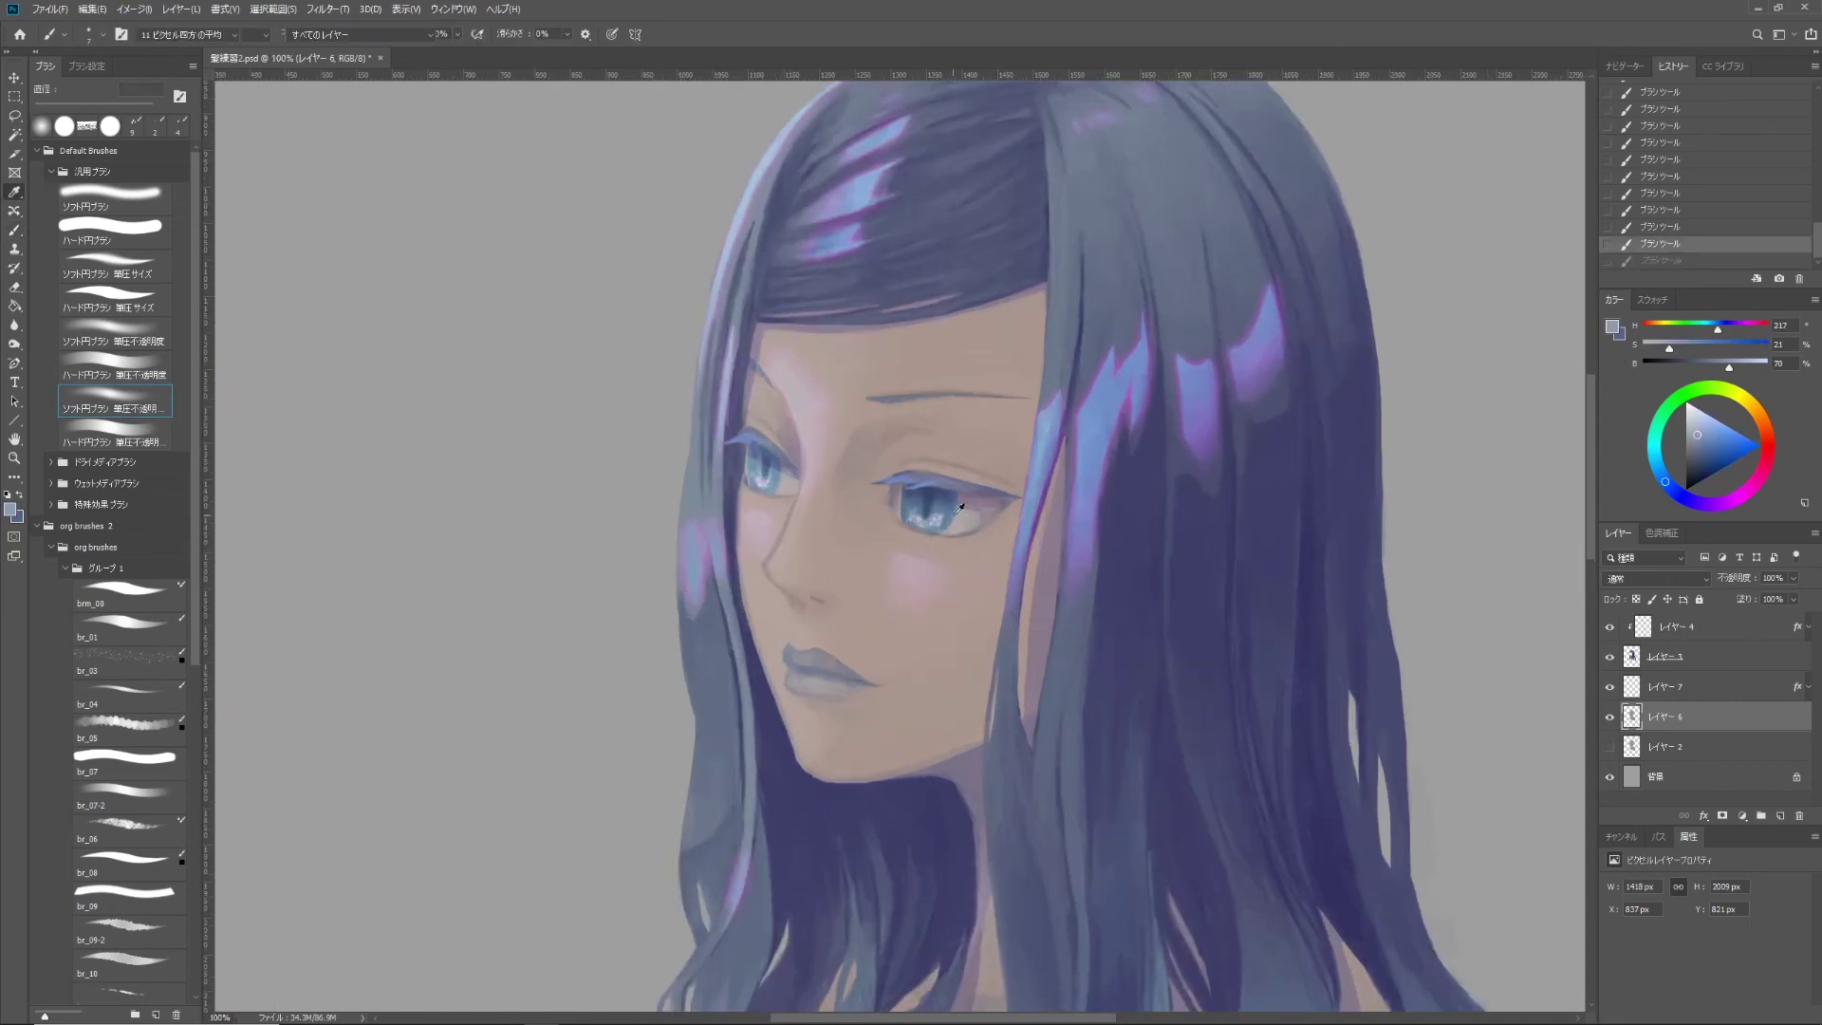
alt+click(931, 520)
key(ctrl+minus)
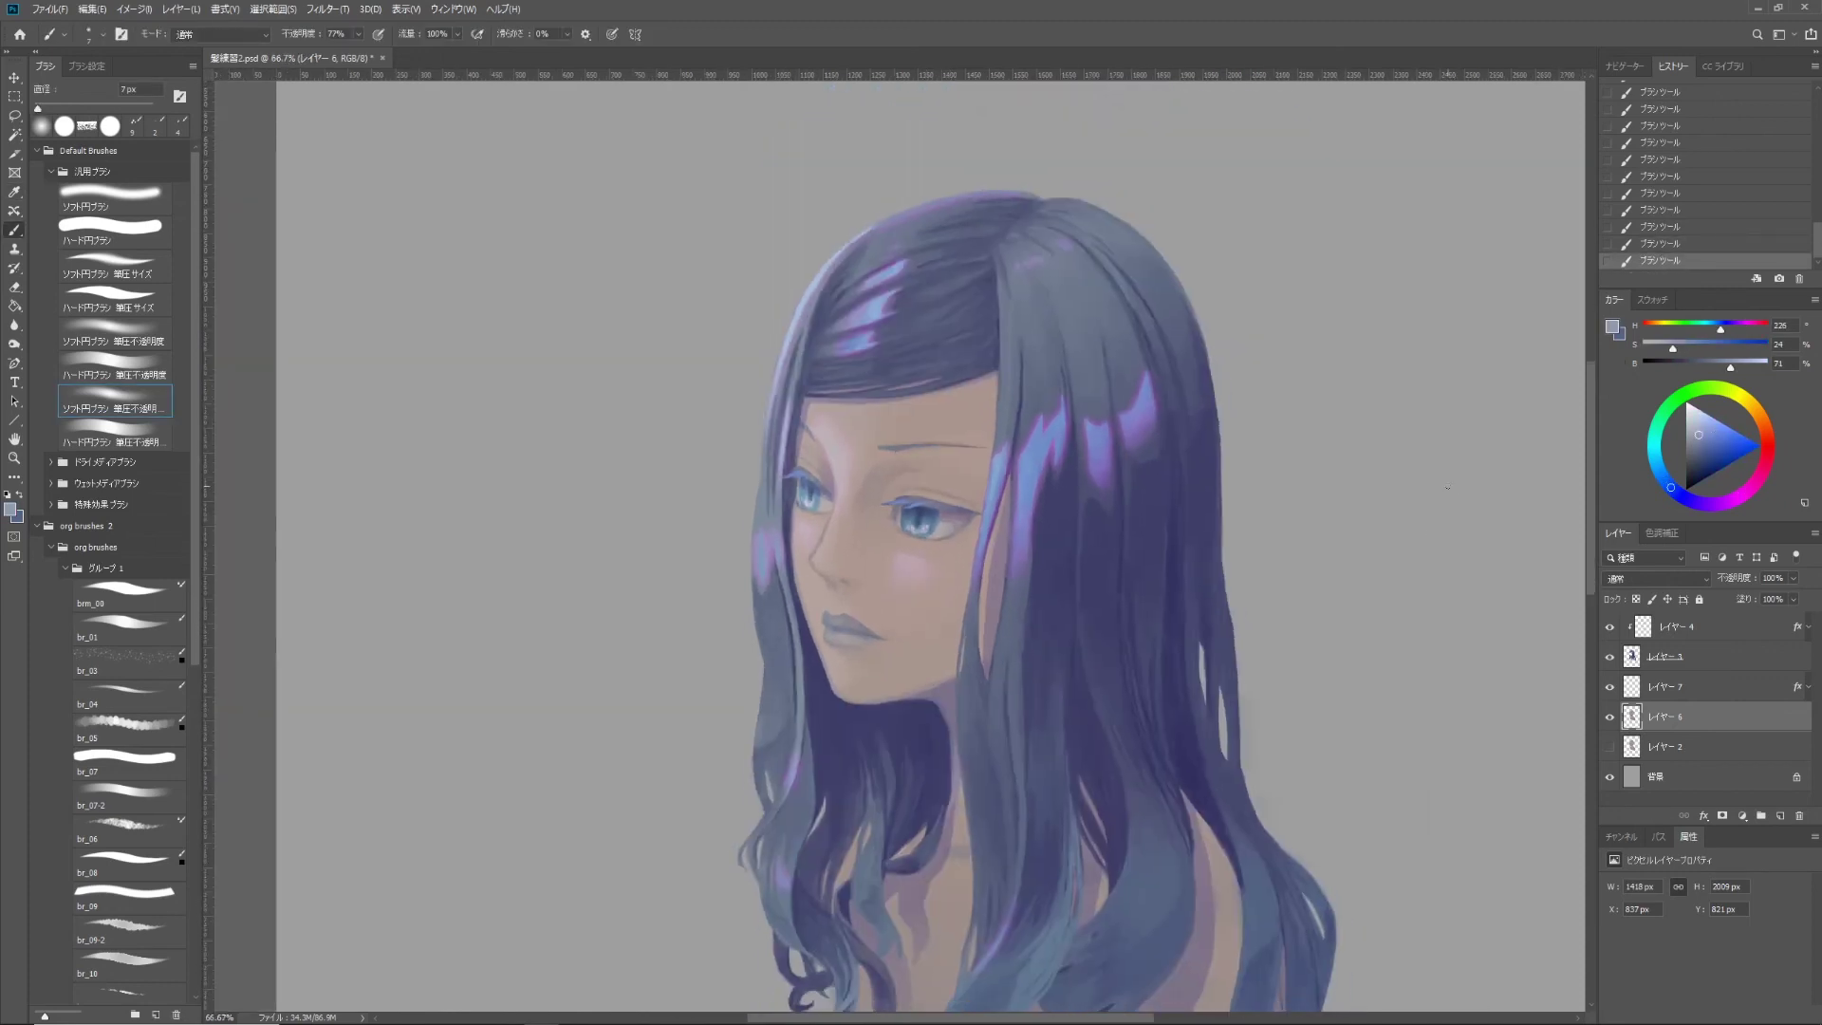
Add lighter pink and light-blue catchlights to the irises
click(1739, 497)
click(1698, 419)
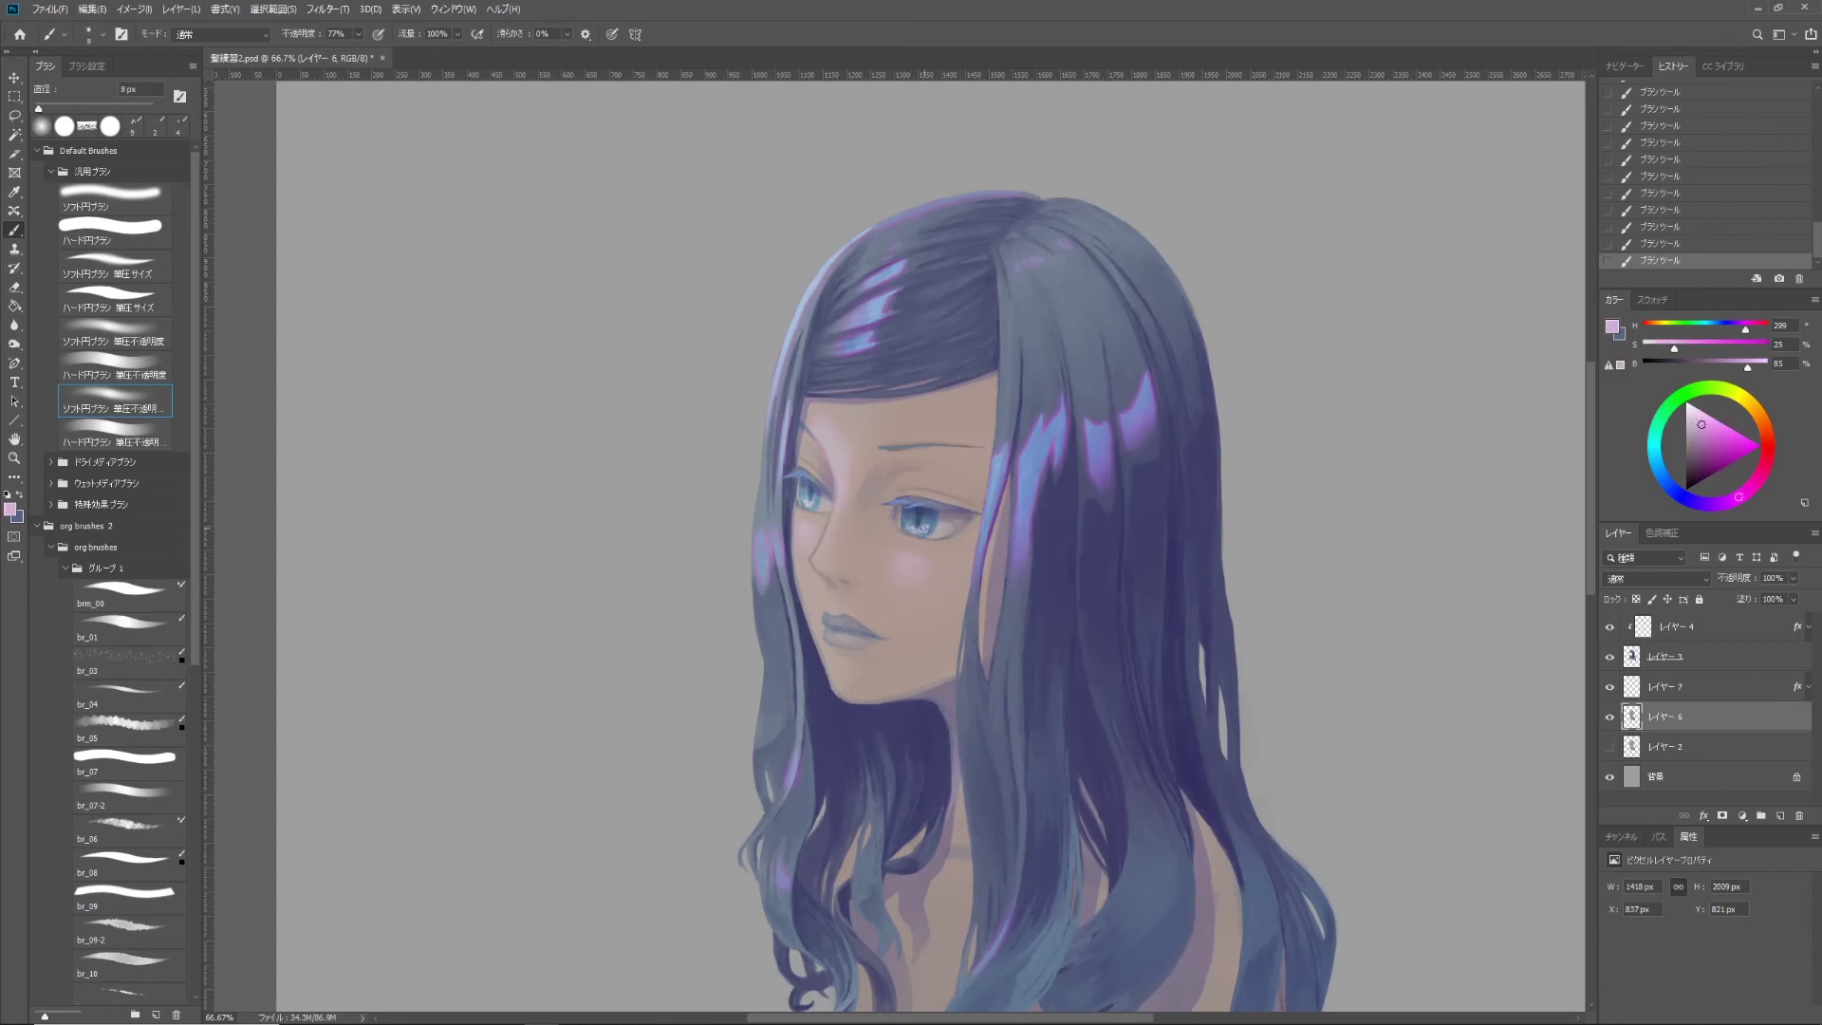
click(1696, 412)
click(1662, 477)
click(1707, 421)
scroll(892, 541, up, 3)
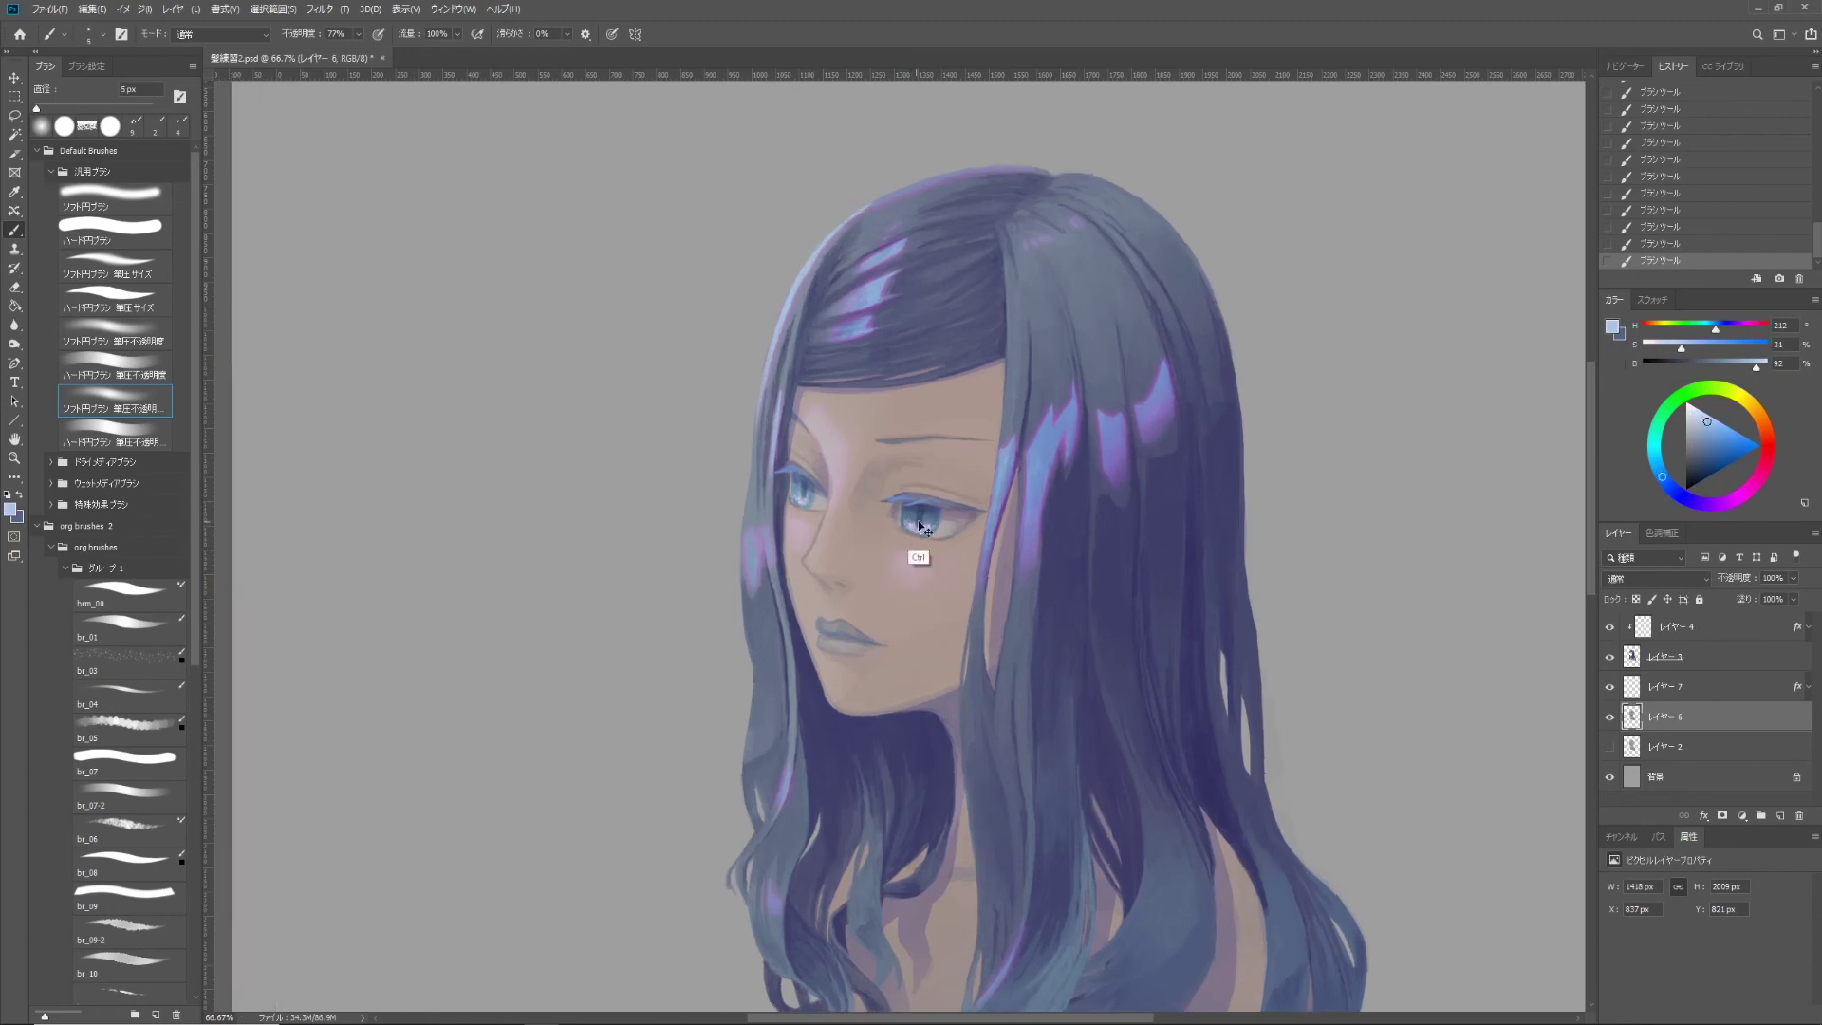
alt+click(923, 472)
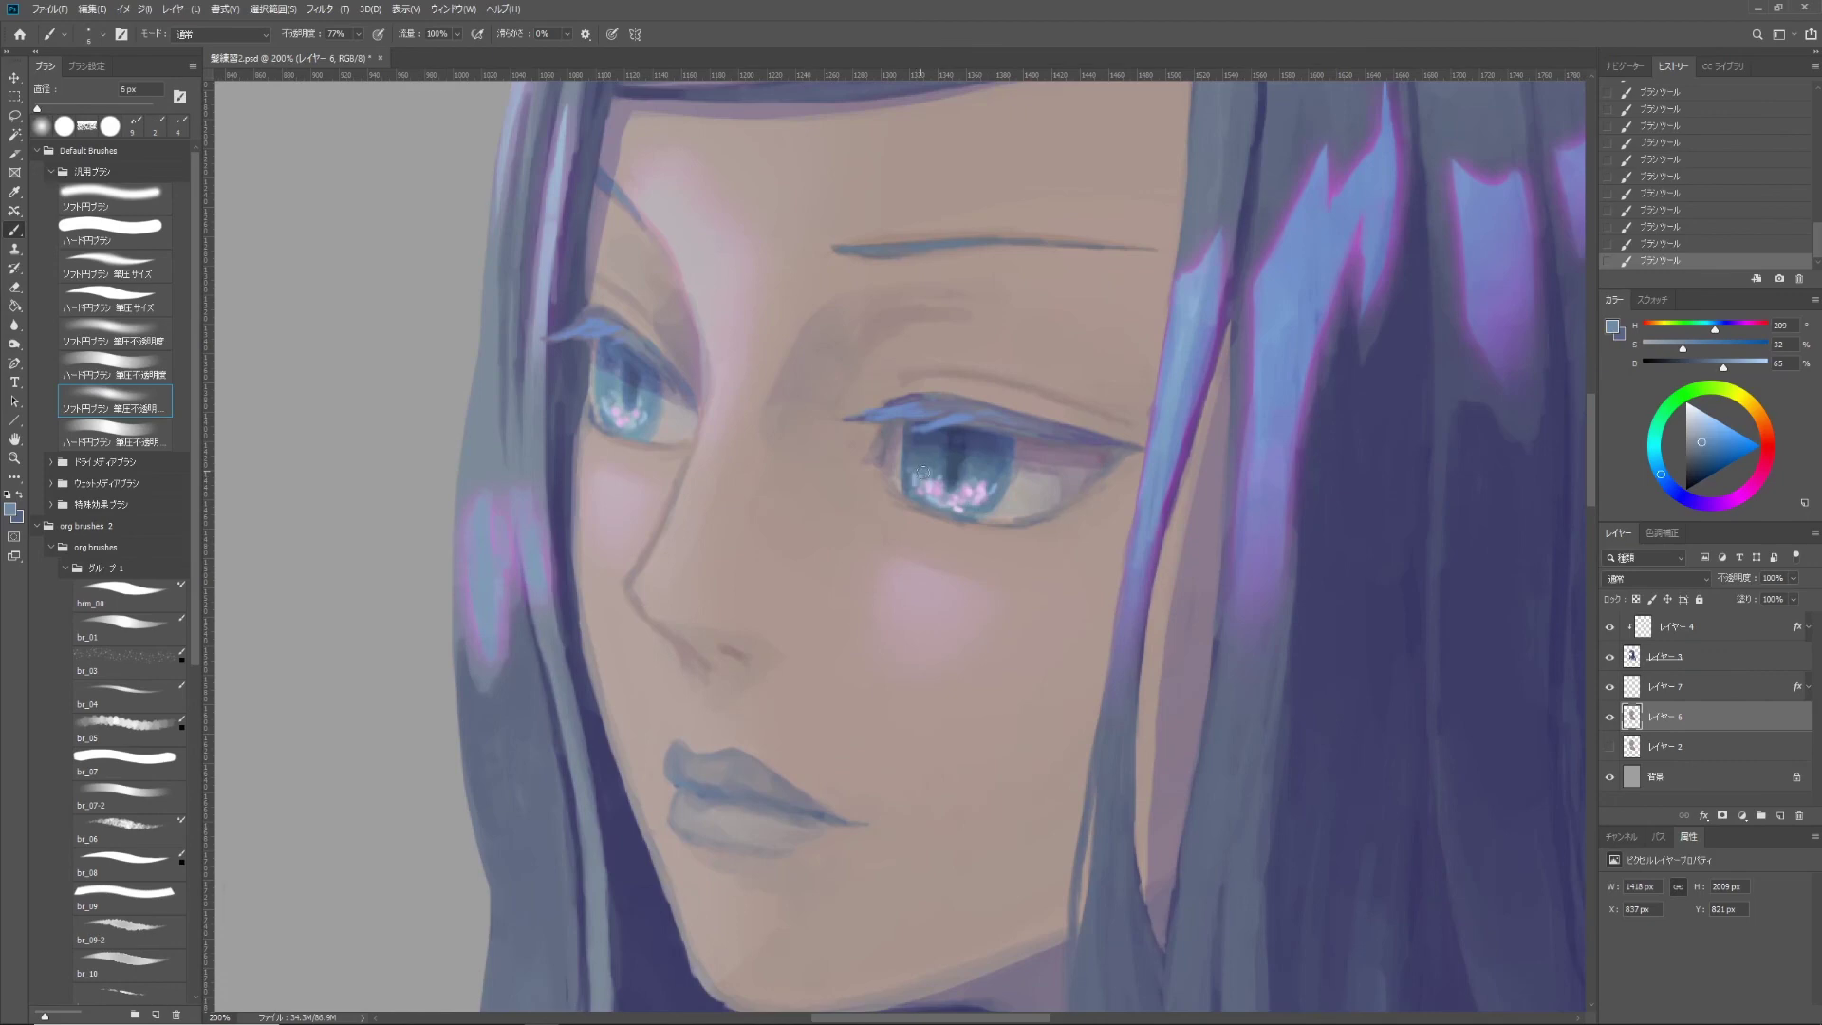
alt+click(987, 482)
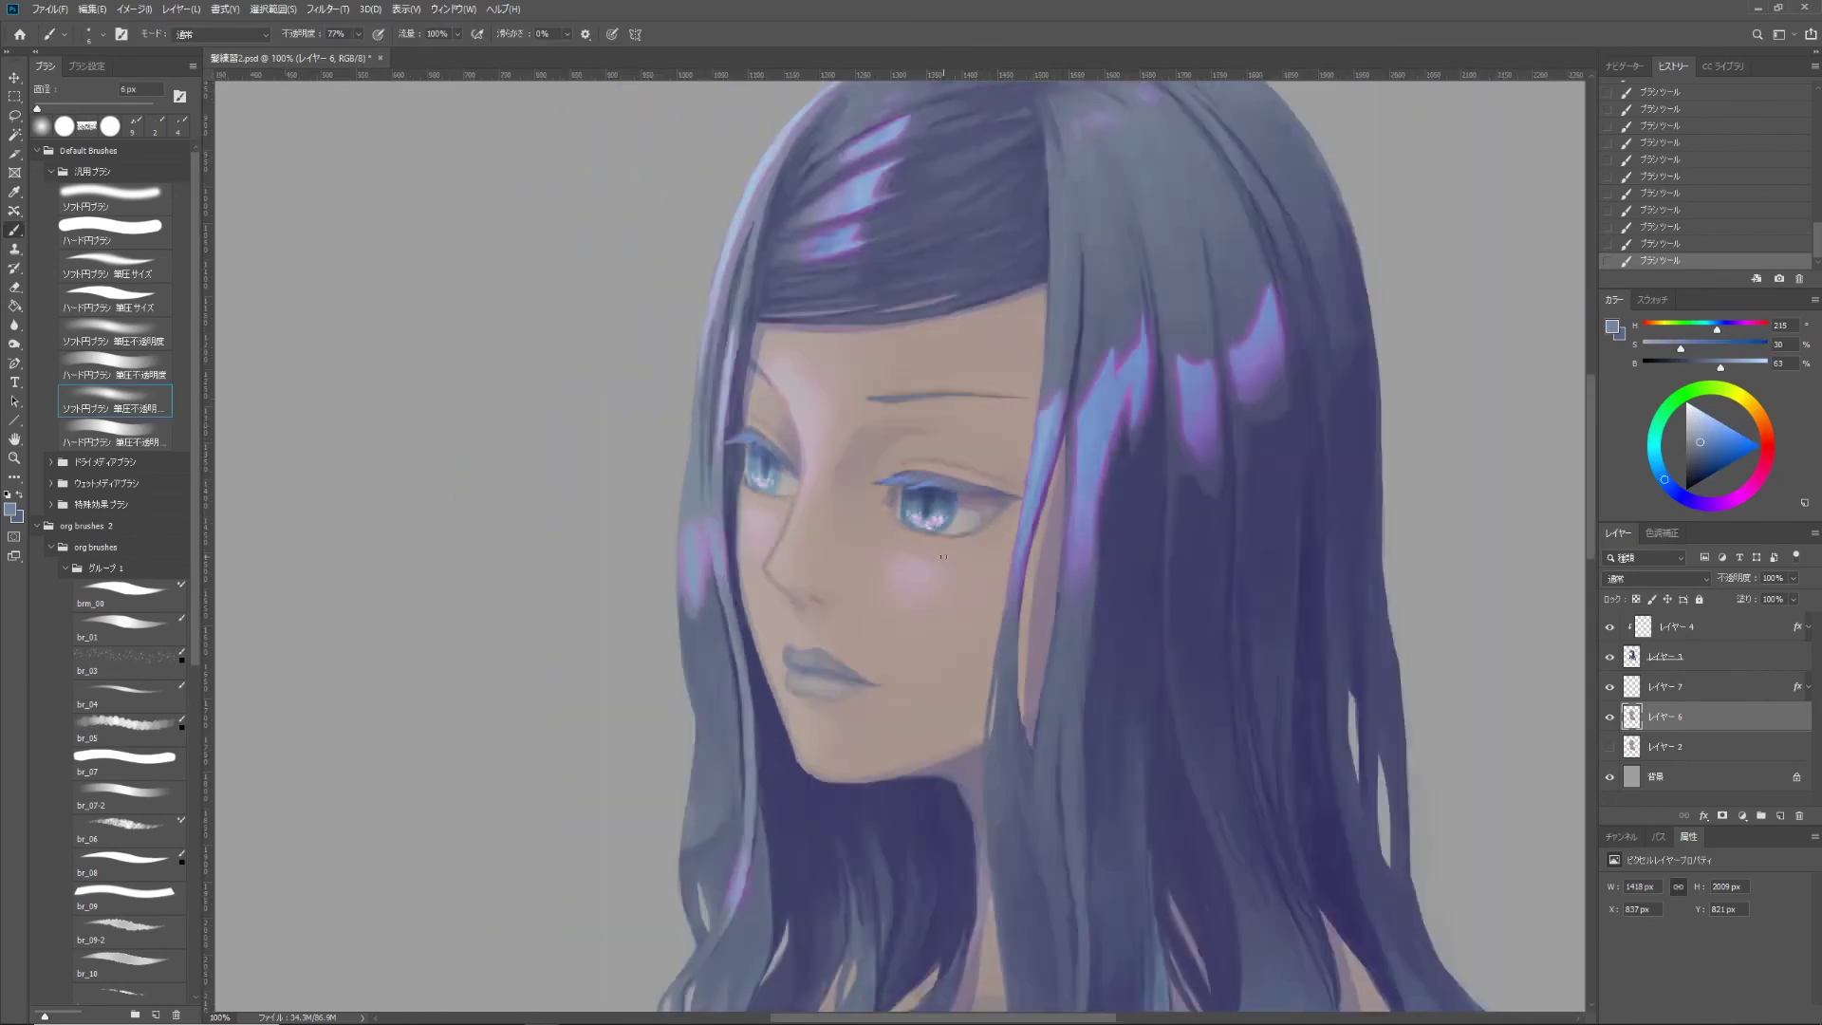
Refine eye shading with fine lavender and violet strokes, then add new layer レイヤー 8
key(bracketleft)
key(bracketleft)
key(bracketleft)
alt+click(955, 507)
scroll(968, 515, down, 2)
alt+click(928, 521)
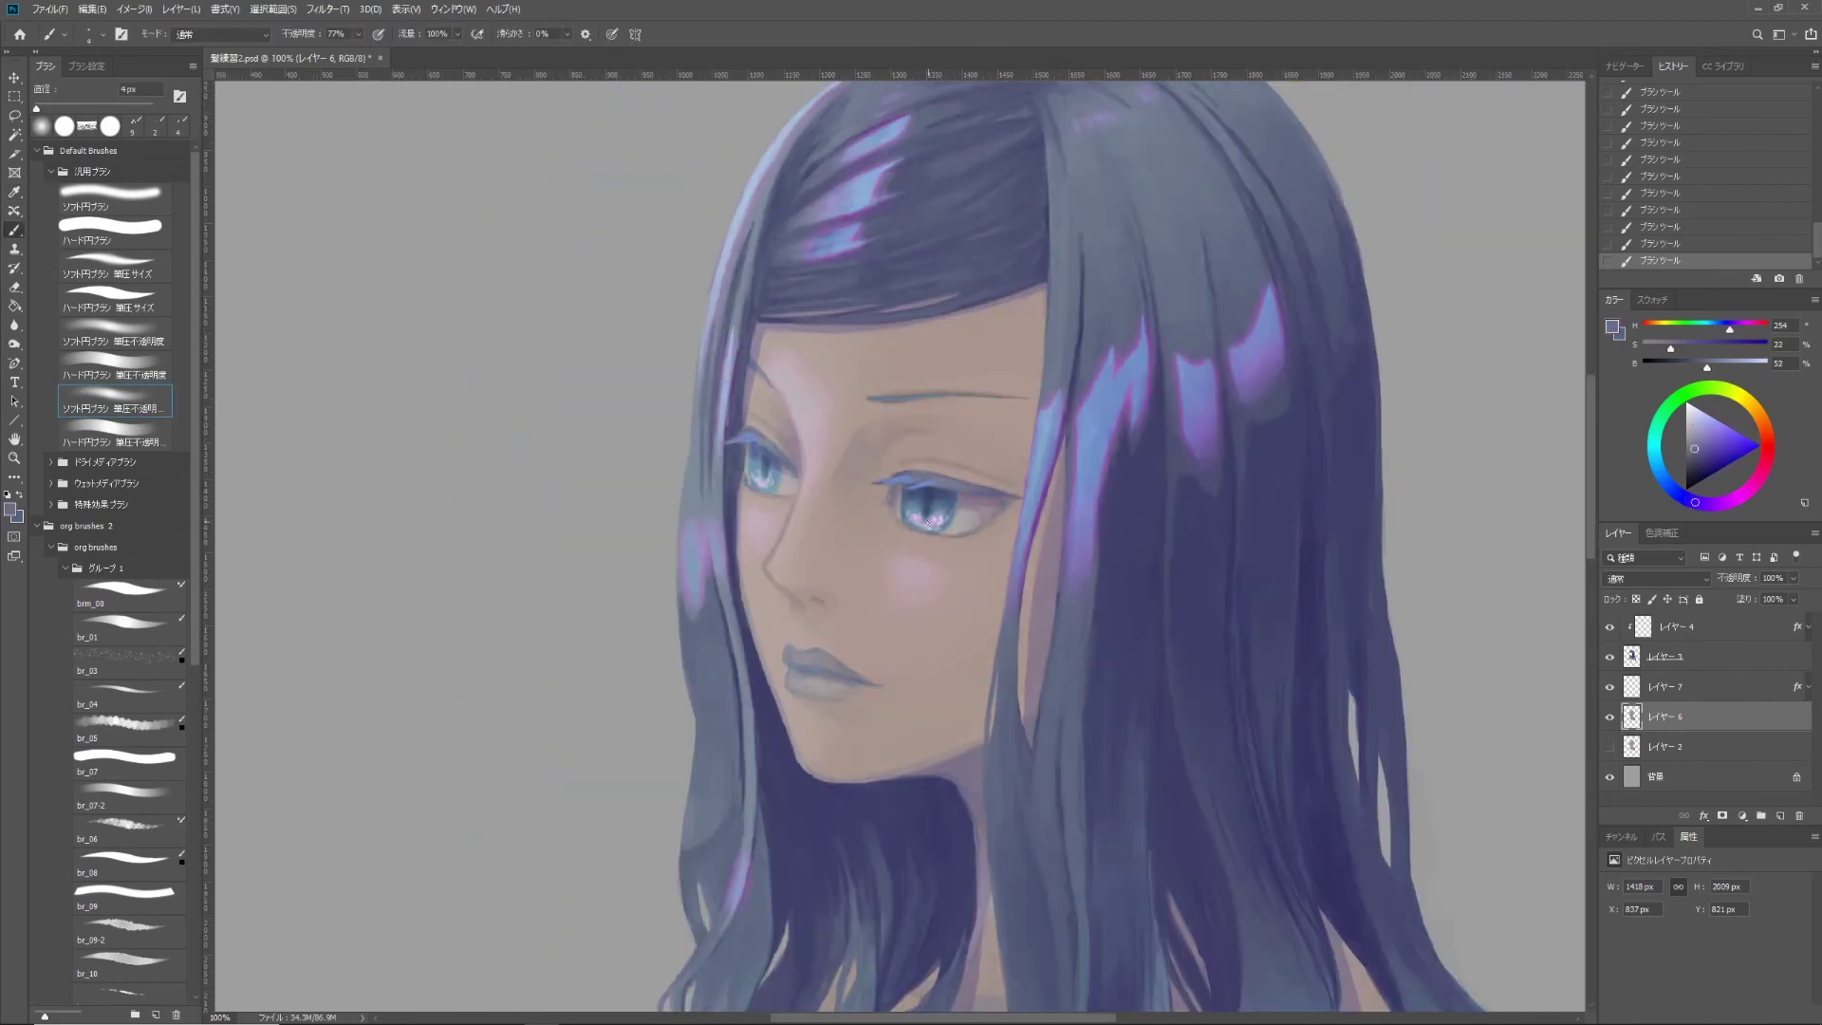
drag(987, 517, 993, 520)
drag(731, 507, 764, 517)
alt+click(956, 520)
scroll(858, 708, down, 1)
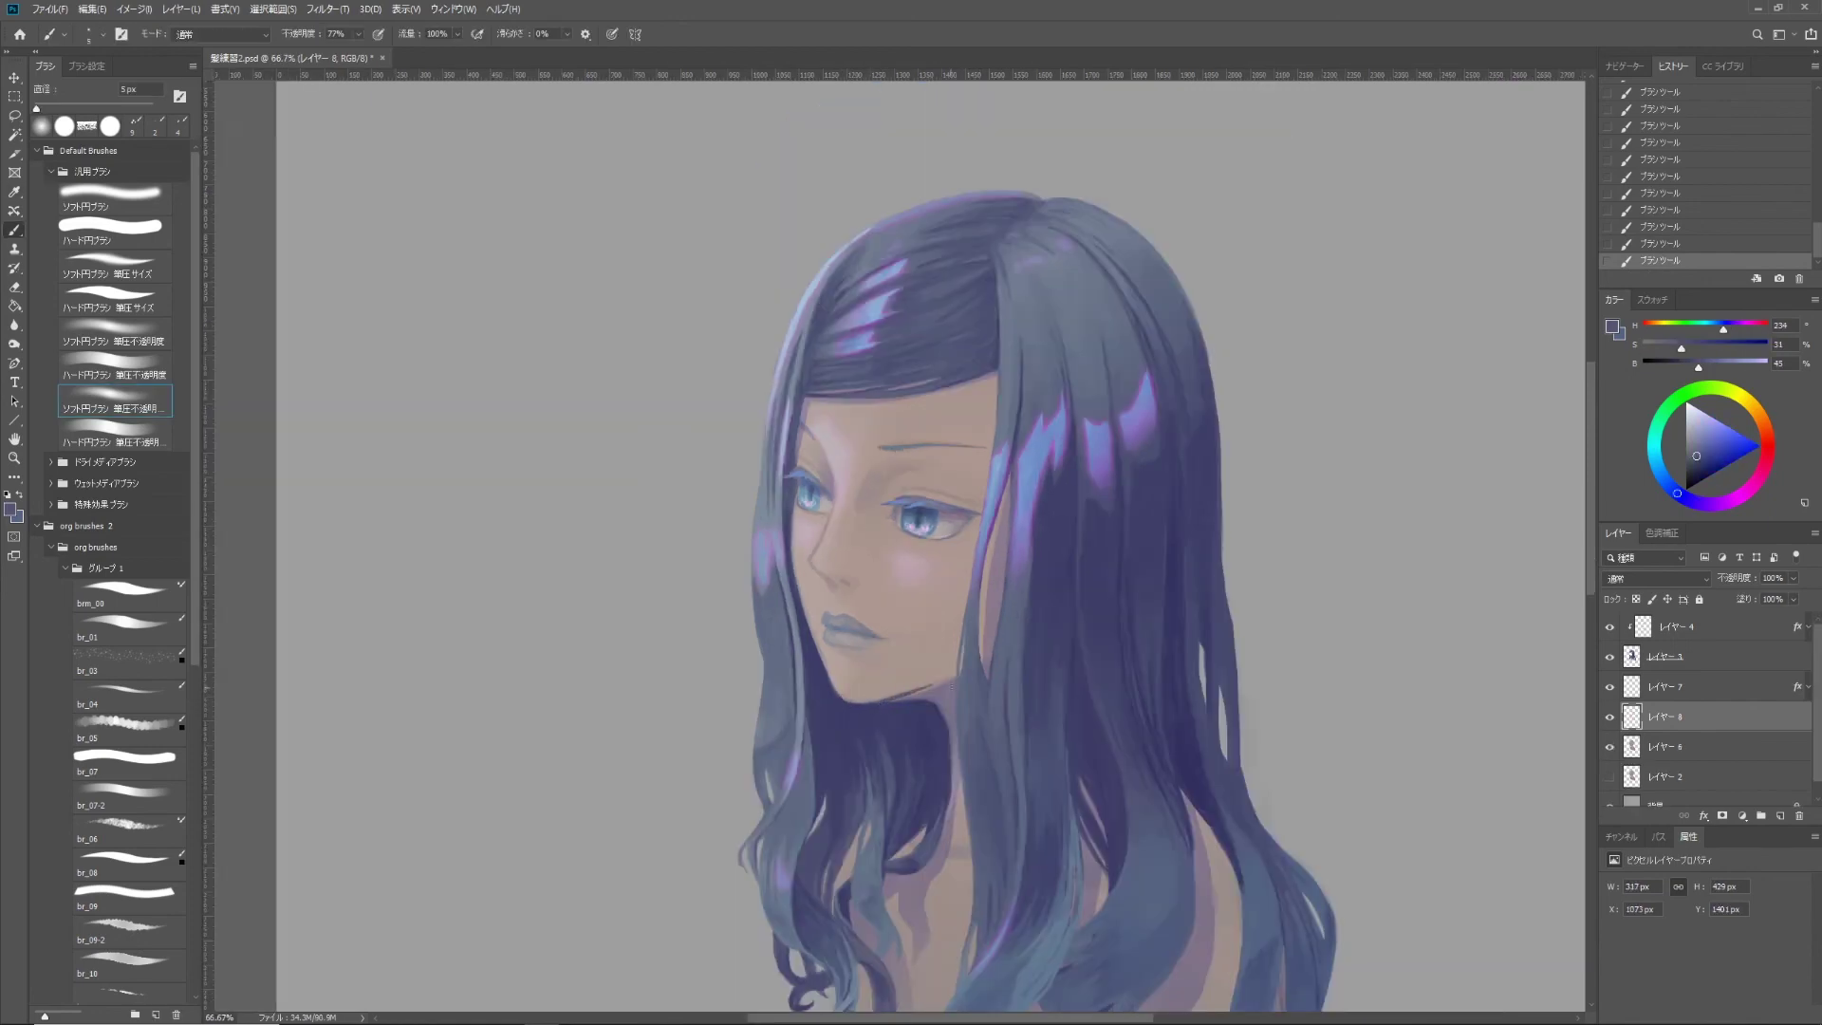
On レイヤー 8, paint pale violet and hair-colour strokes beside the face, erasing some
alt+click(931, 686)
key(bracketright)
key(bracketright)
key(bracketright)
drag(932, 686, 920, 691)
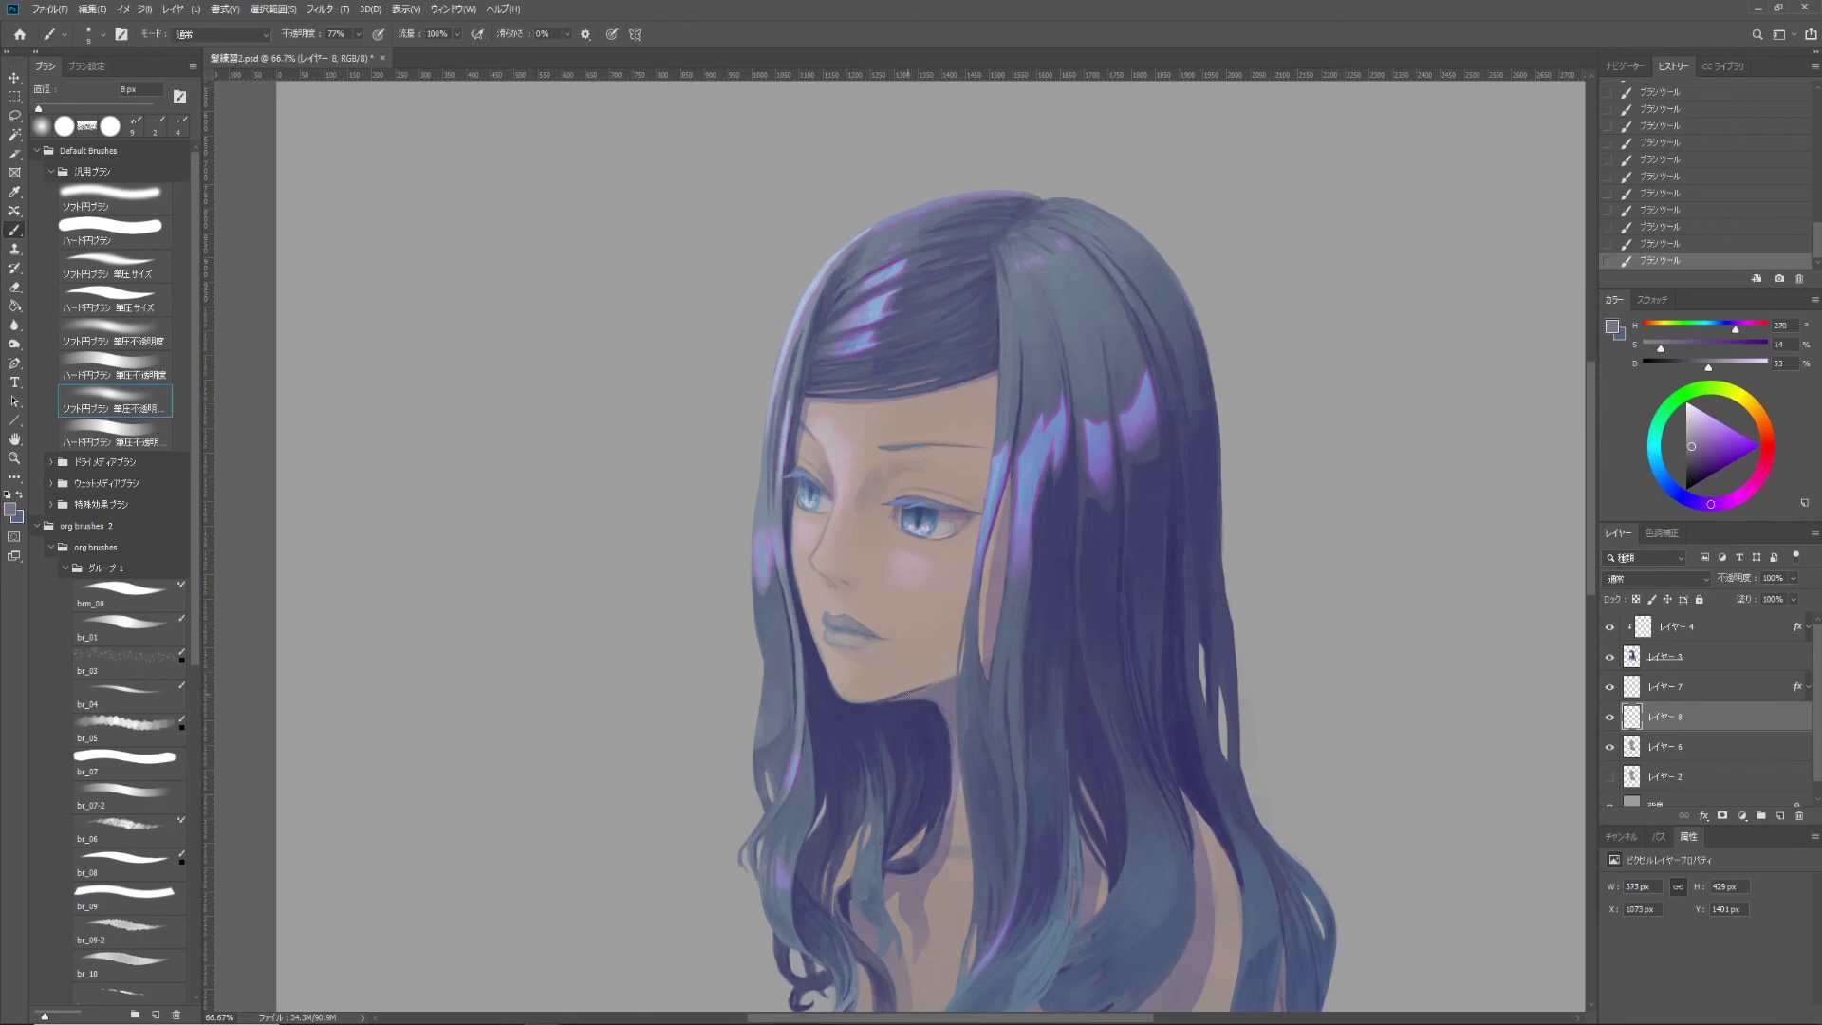
alt+click(809, 633)
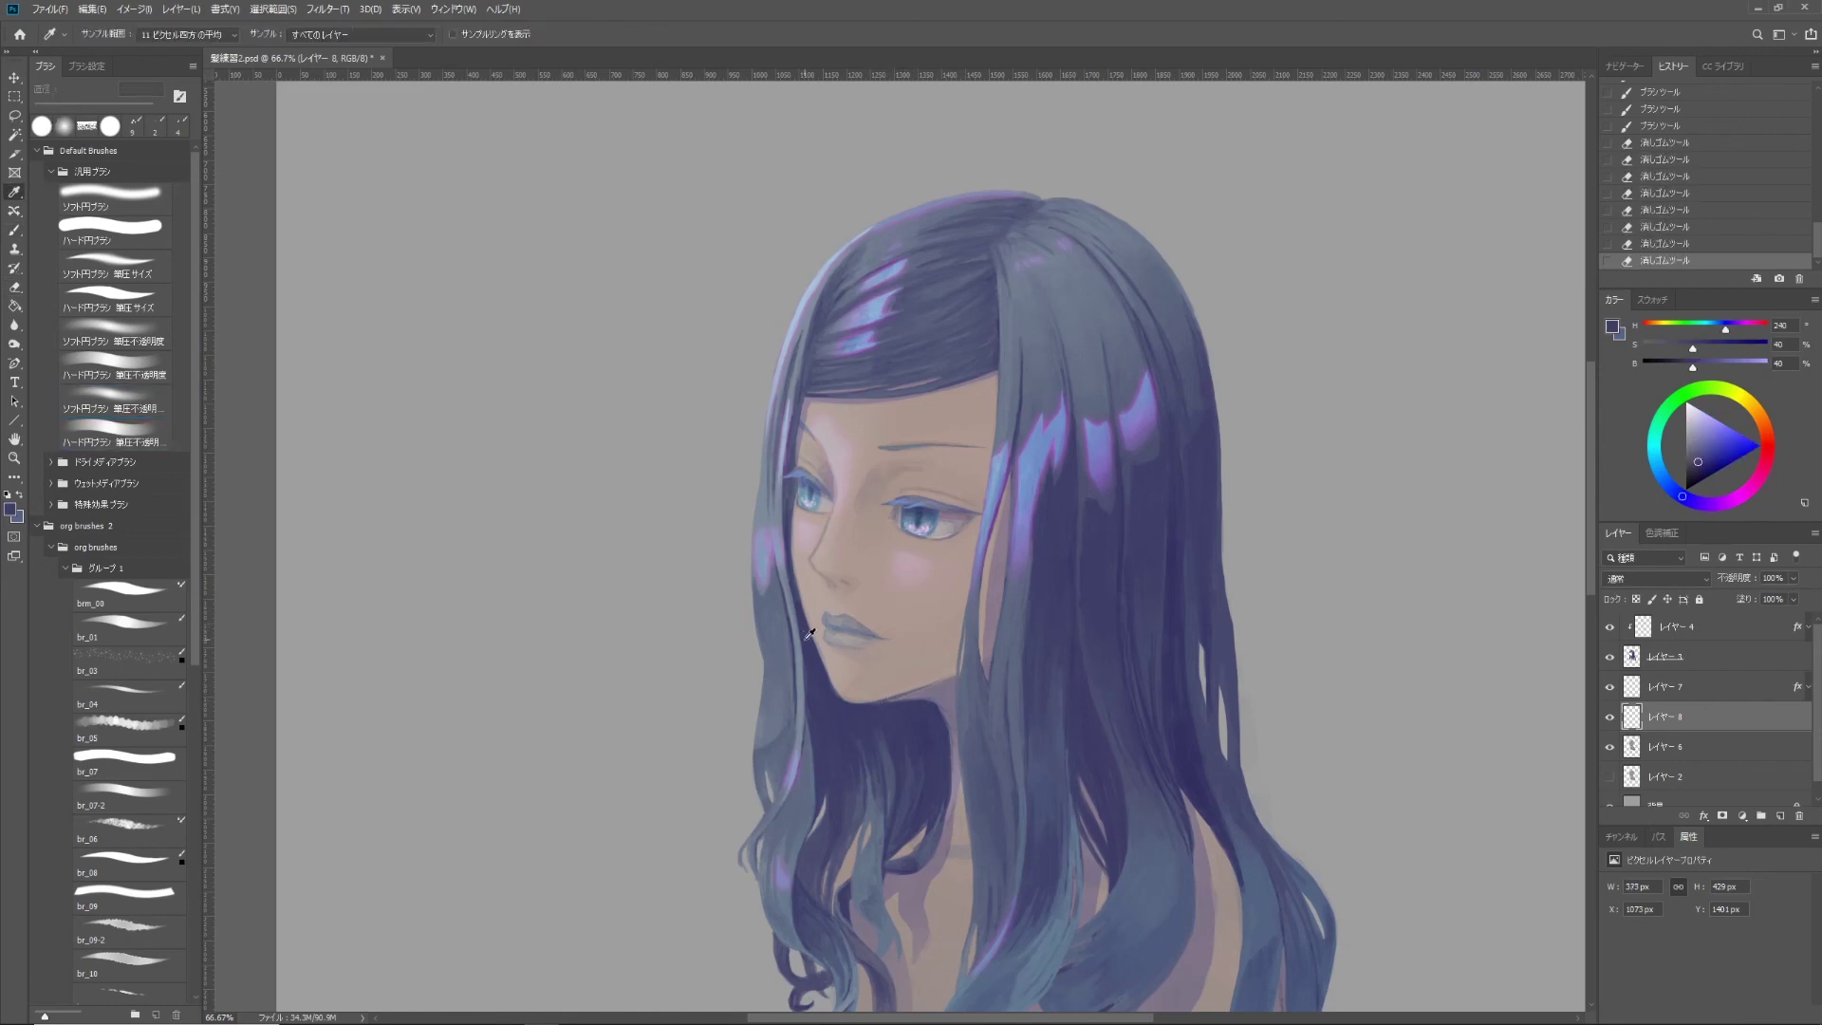
drag(809, 633, 816, 655)
key(e)
drag(1006, 645, 1015, 664)
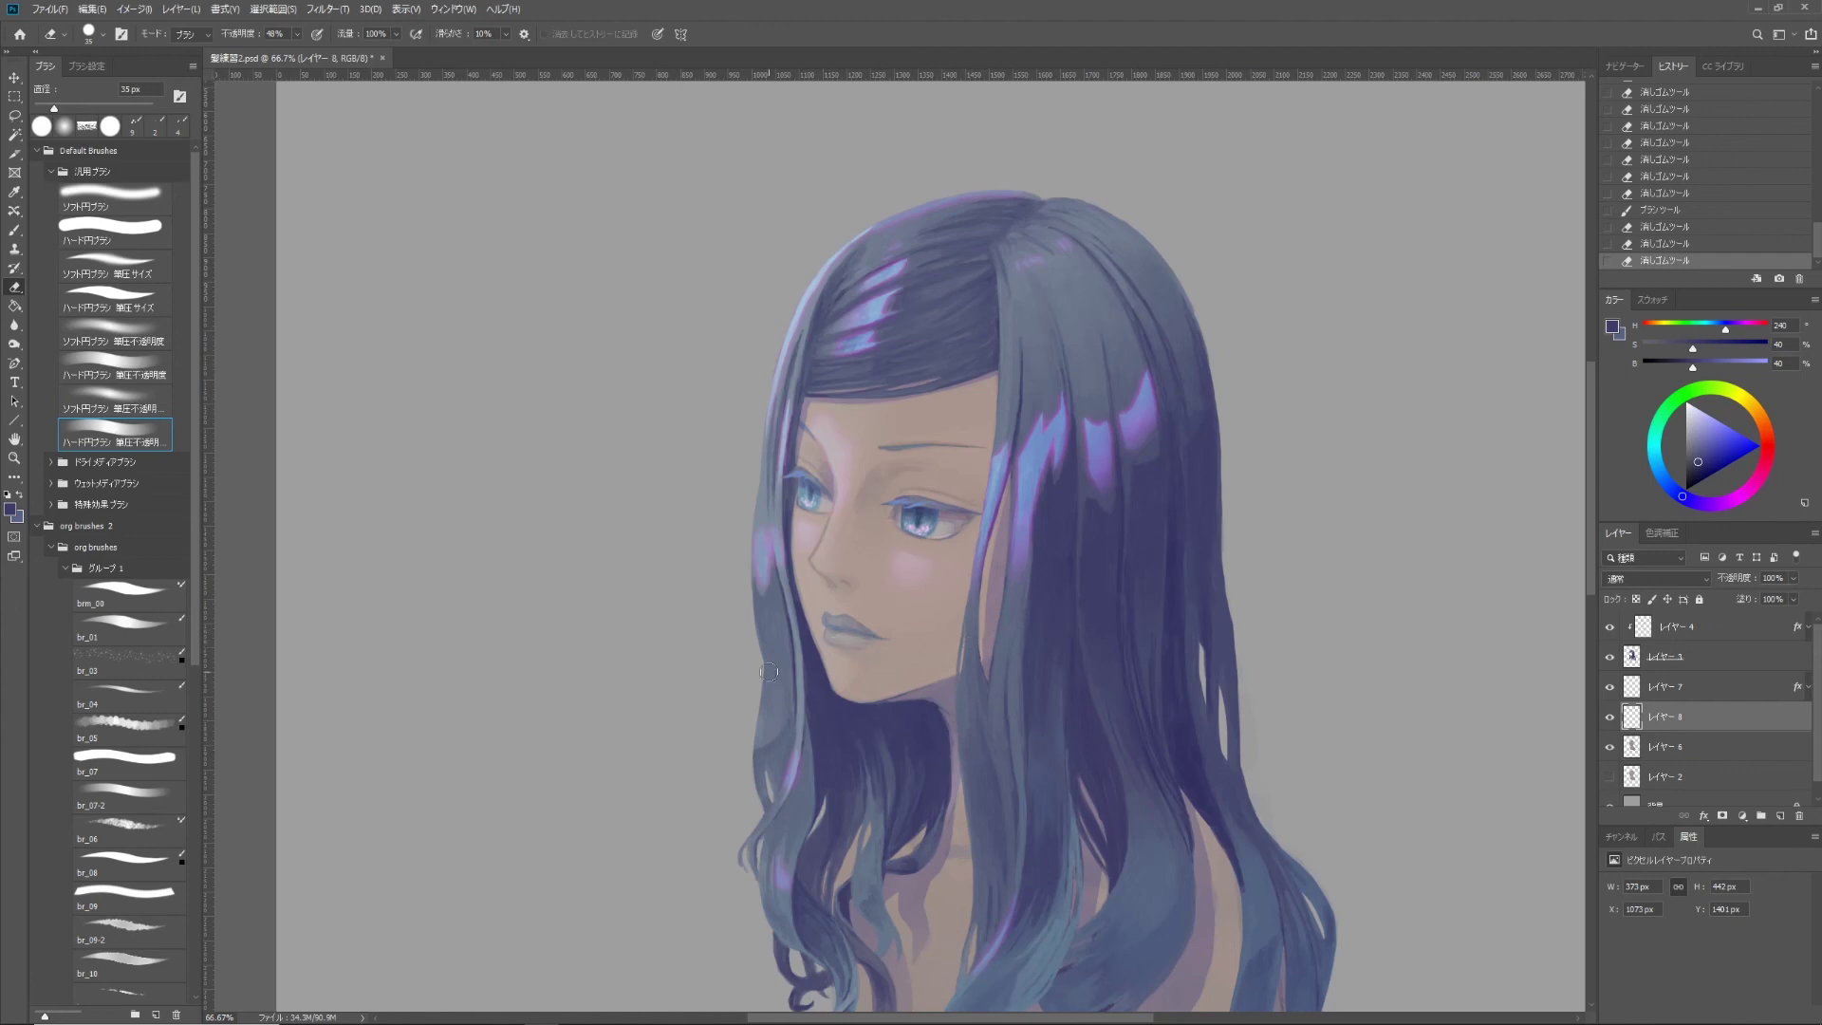
Brush faint light blue-grey strokes near the nose on Overlay layer レイヤー 7
click(1609, 686)
click(1609, 686)
click(1699, 686)
key(i)
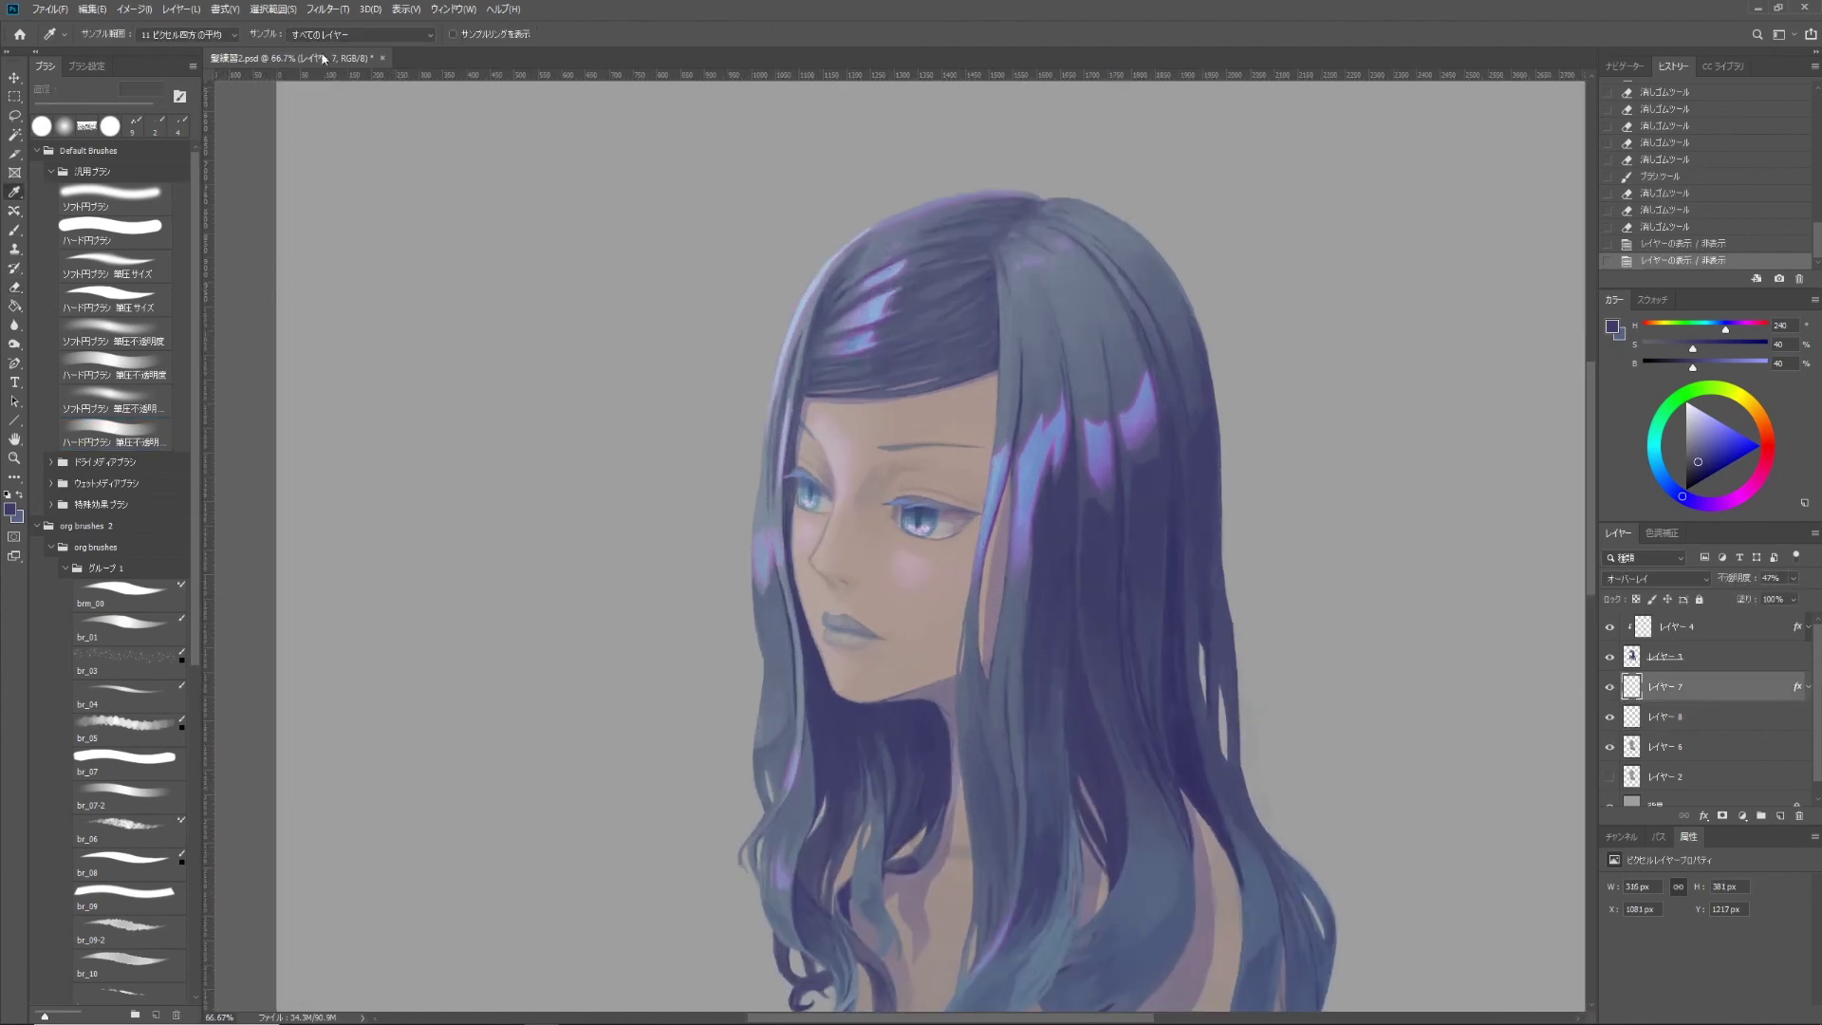
click(839, 468)
key(b)
click(839, 469)
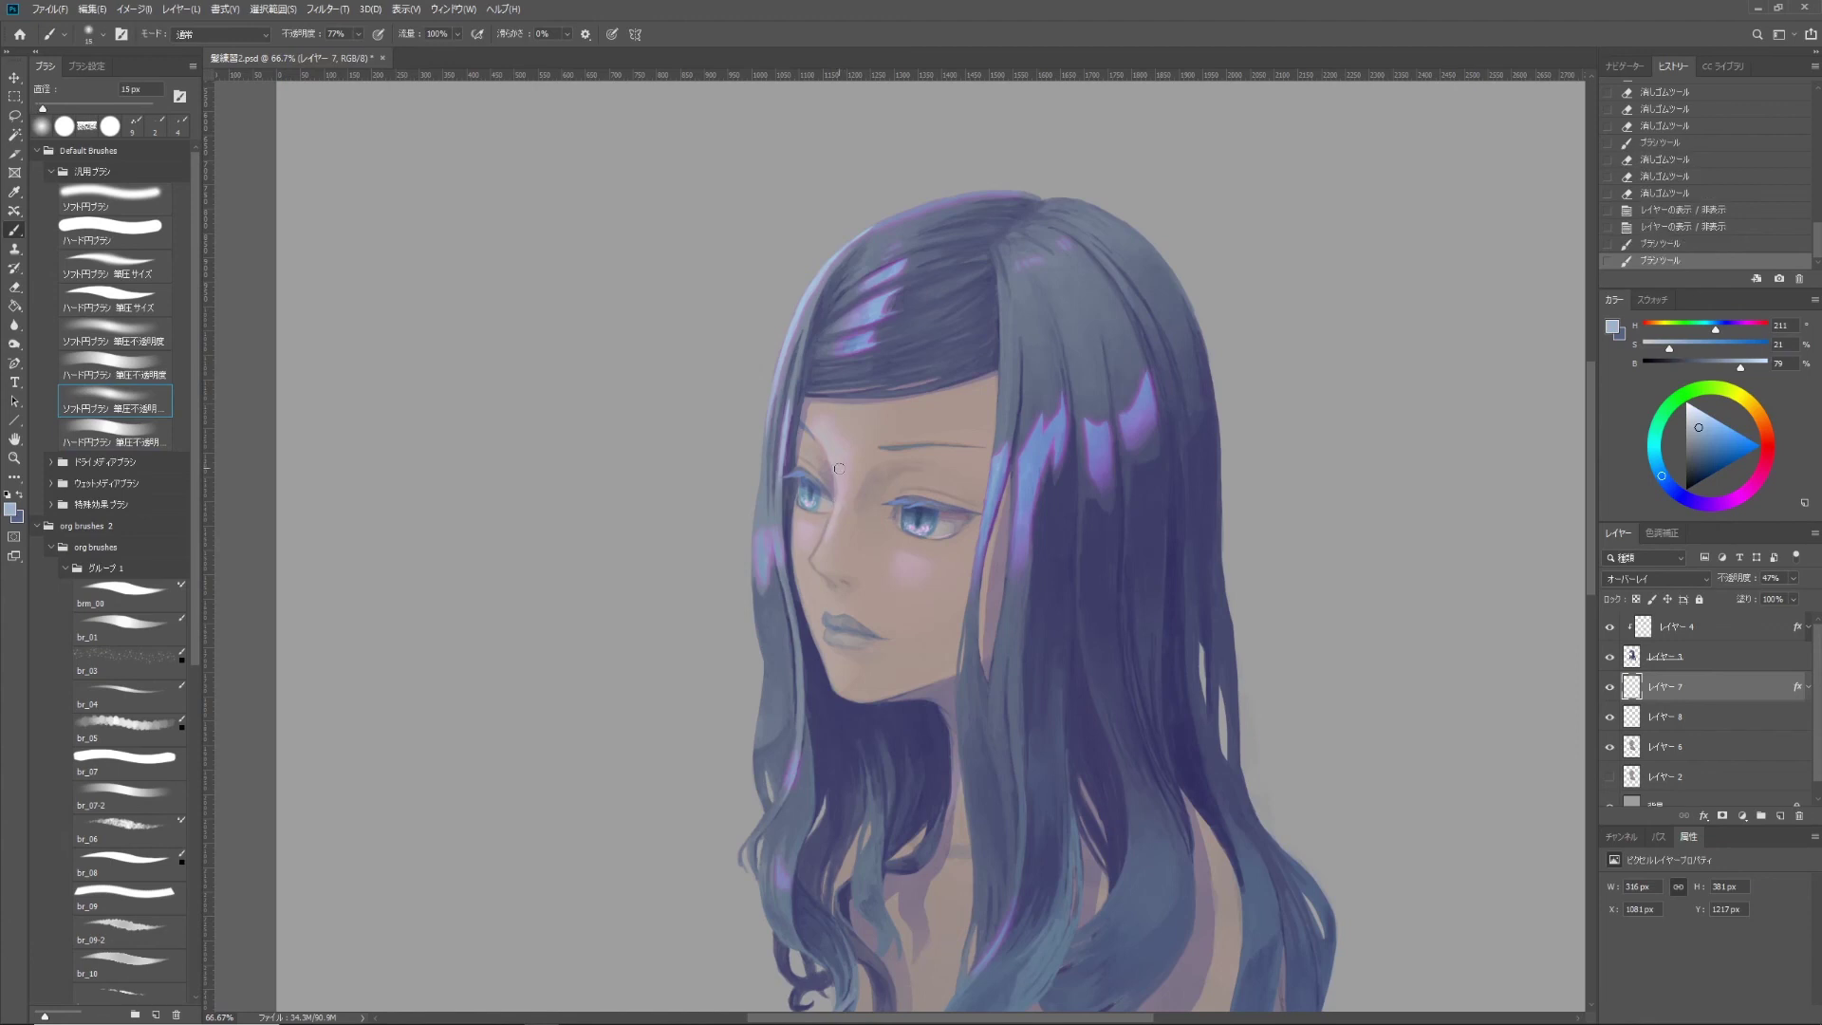
drag(838, 469, 833, 494)
mouse_move(830, 503)
mouse_down()
mouse_move(819, 556)
mouse_move(931, 435)
mouse_move(877, 389)
mouse_move(911, 417)
mouse_move(906, 474)
mouse_up()
Erase part of the forehead overlay tint and merge レイヤー 4 into レイヤー 3
key(e)
key(bracketleft)
key(bracketleft)
key(bracketleft)
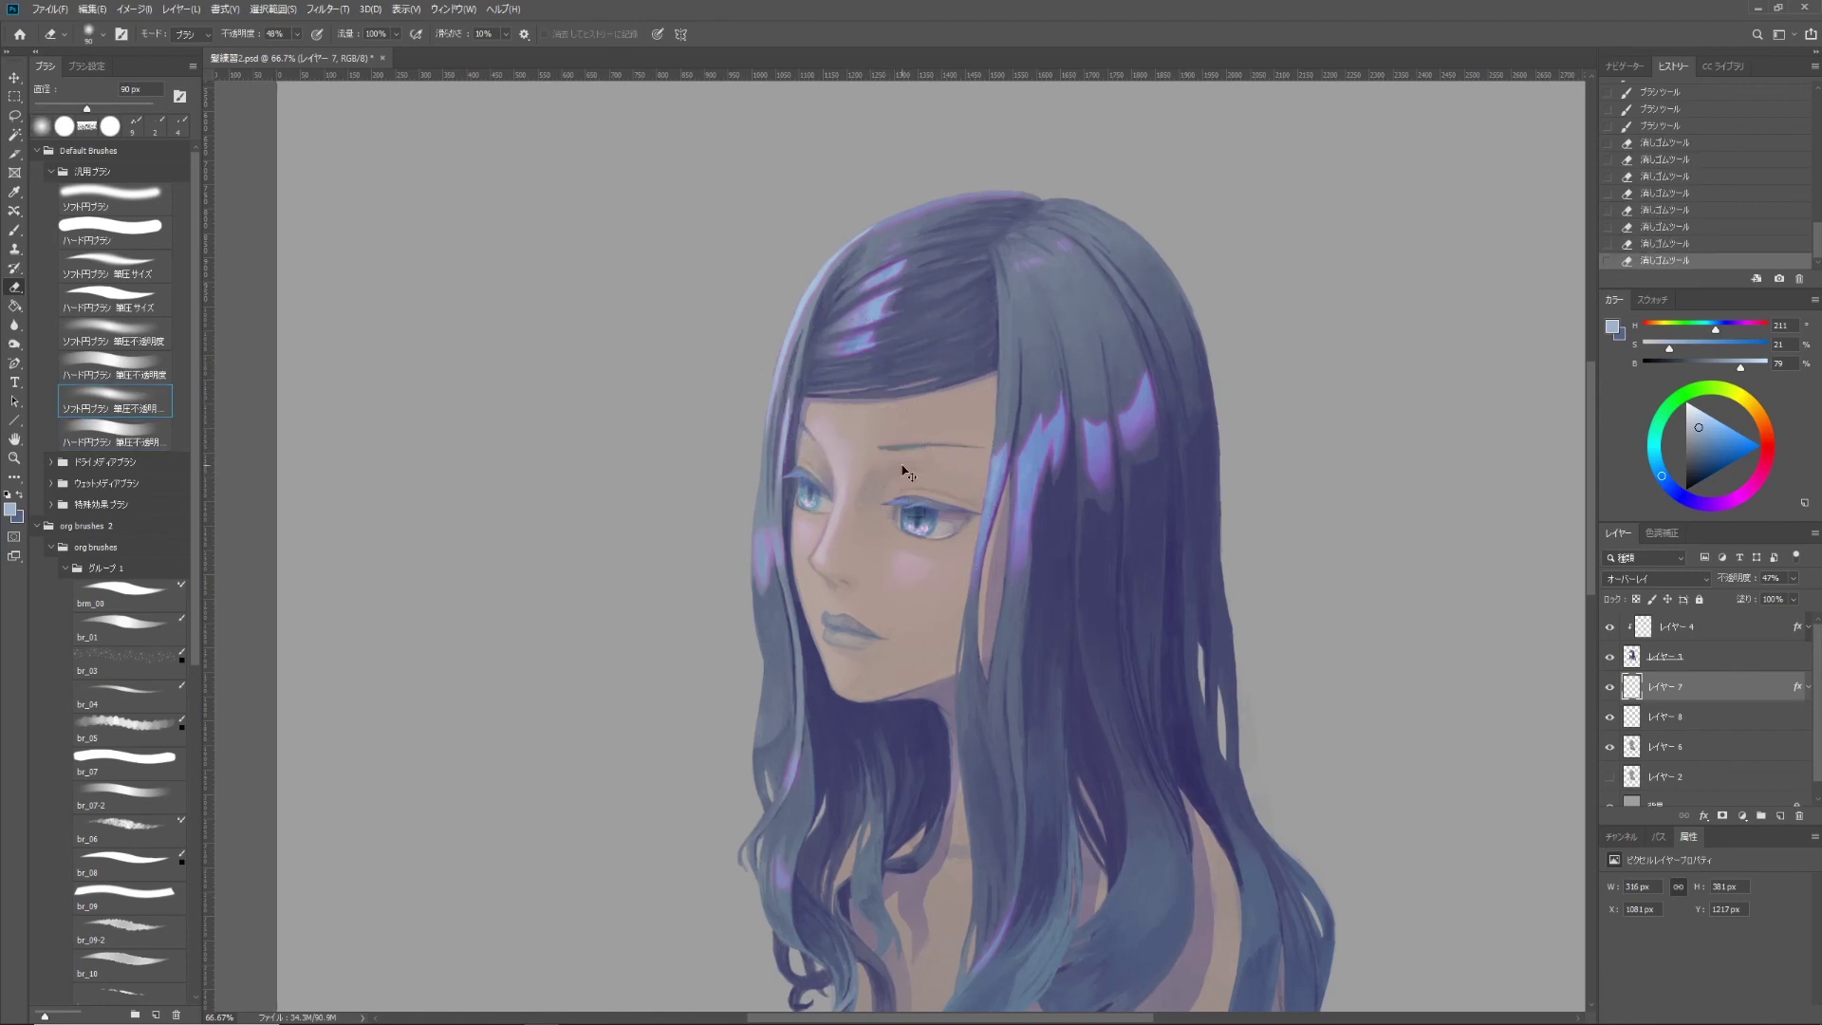
key(ctrl+minus)
key(ctrl+minus)
key(ctrl+comma)
key(ctrl+comma)
key(ctrl+comma)
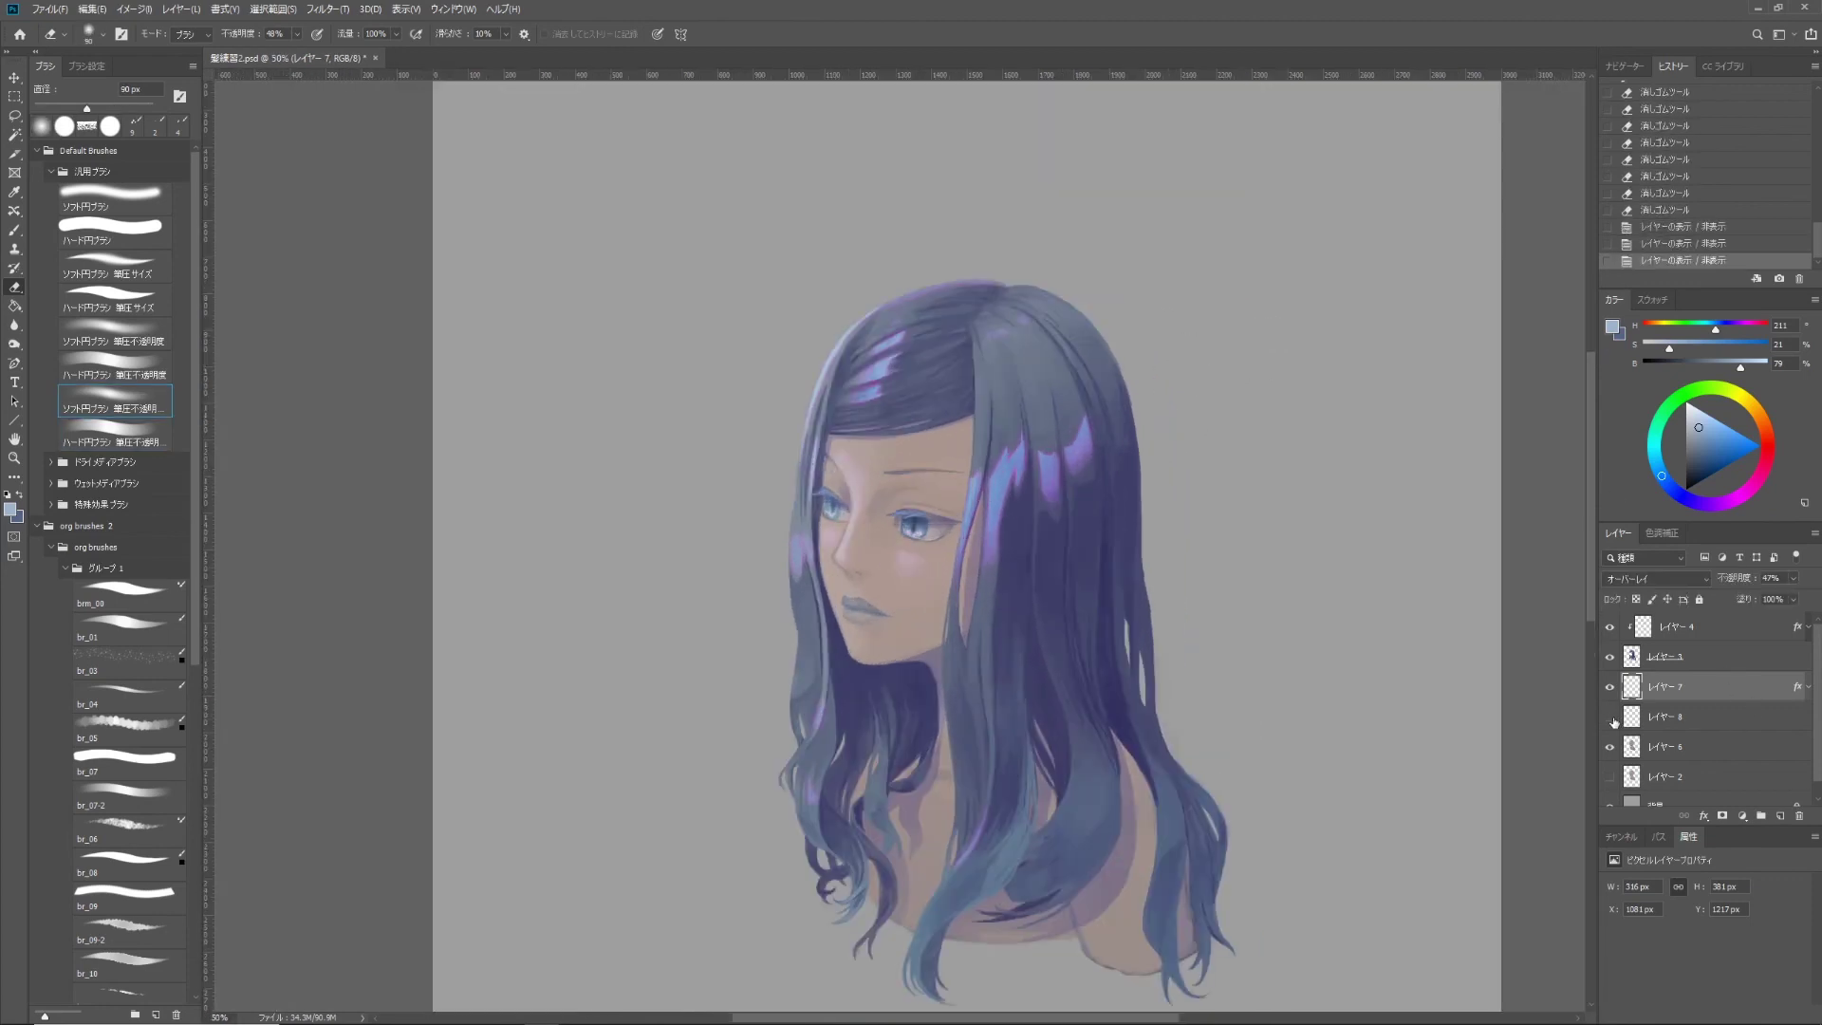
click(1609, 628)
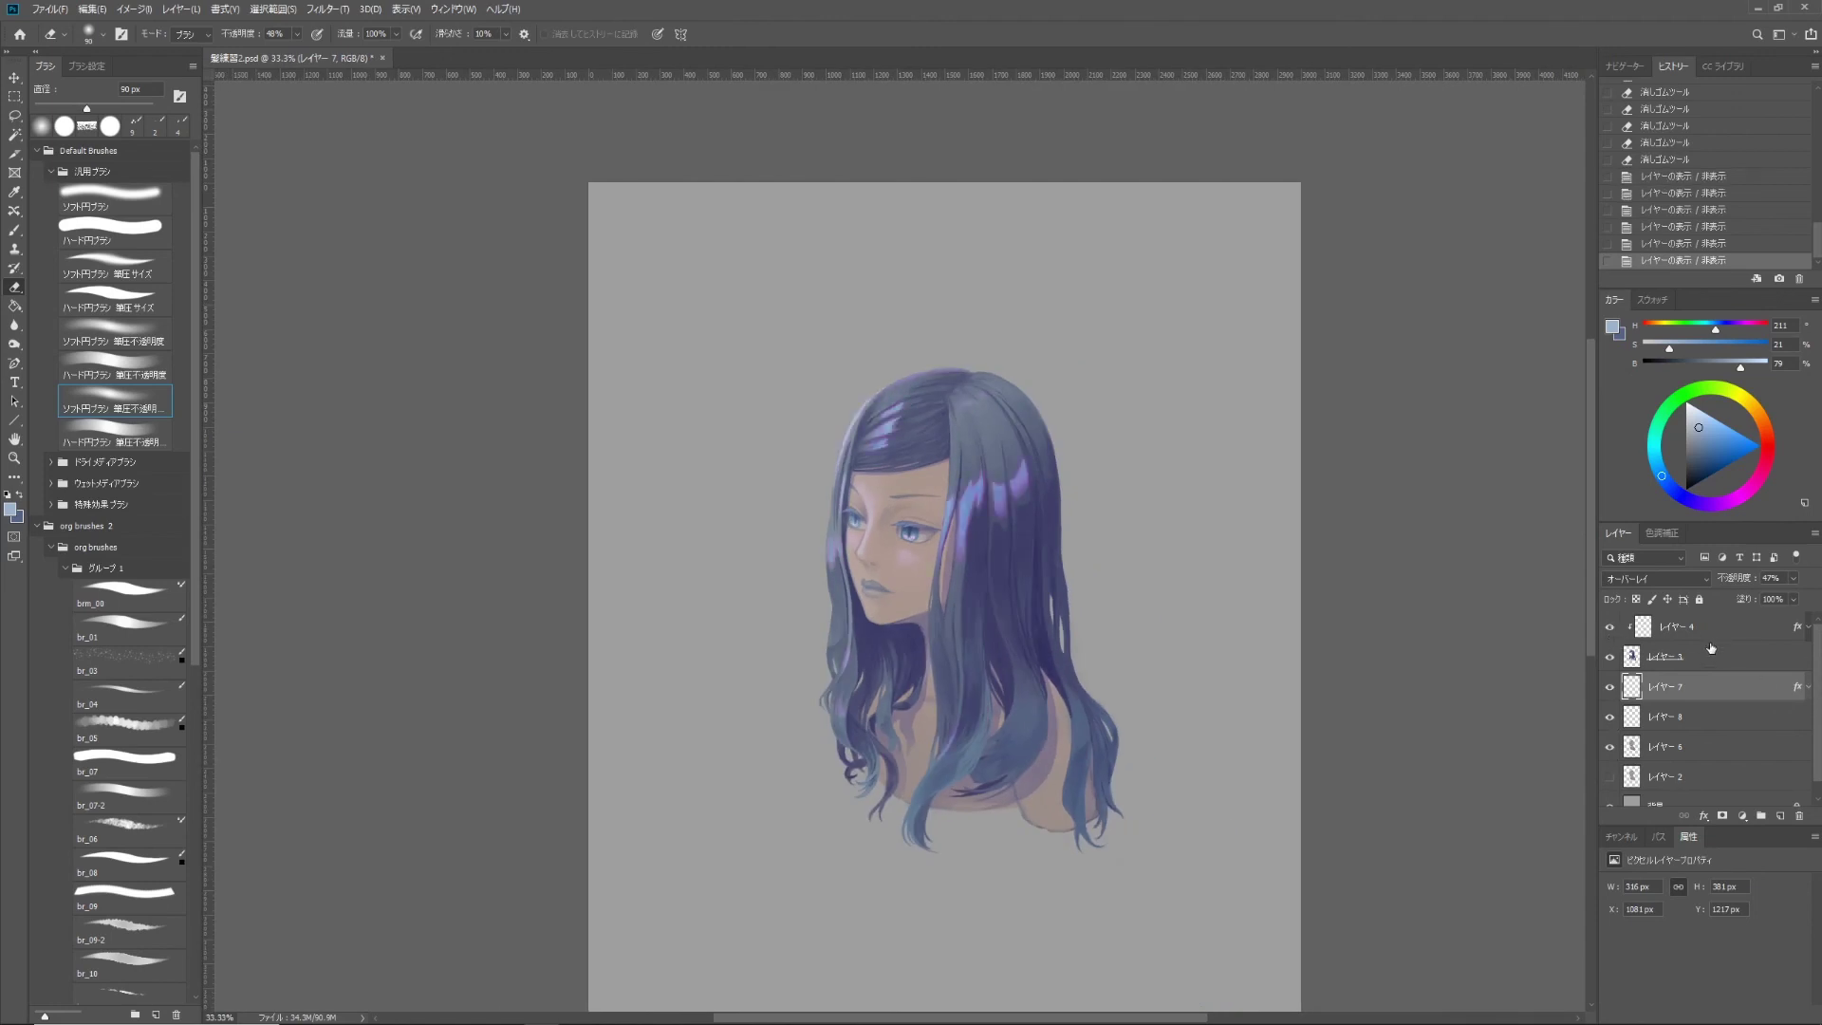
key(ctrl+e)
key(ctrl+comma)
key(ctrl+comma)
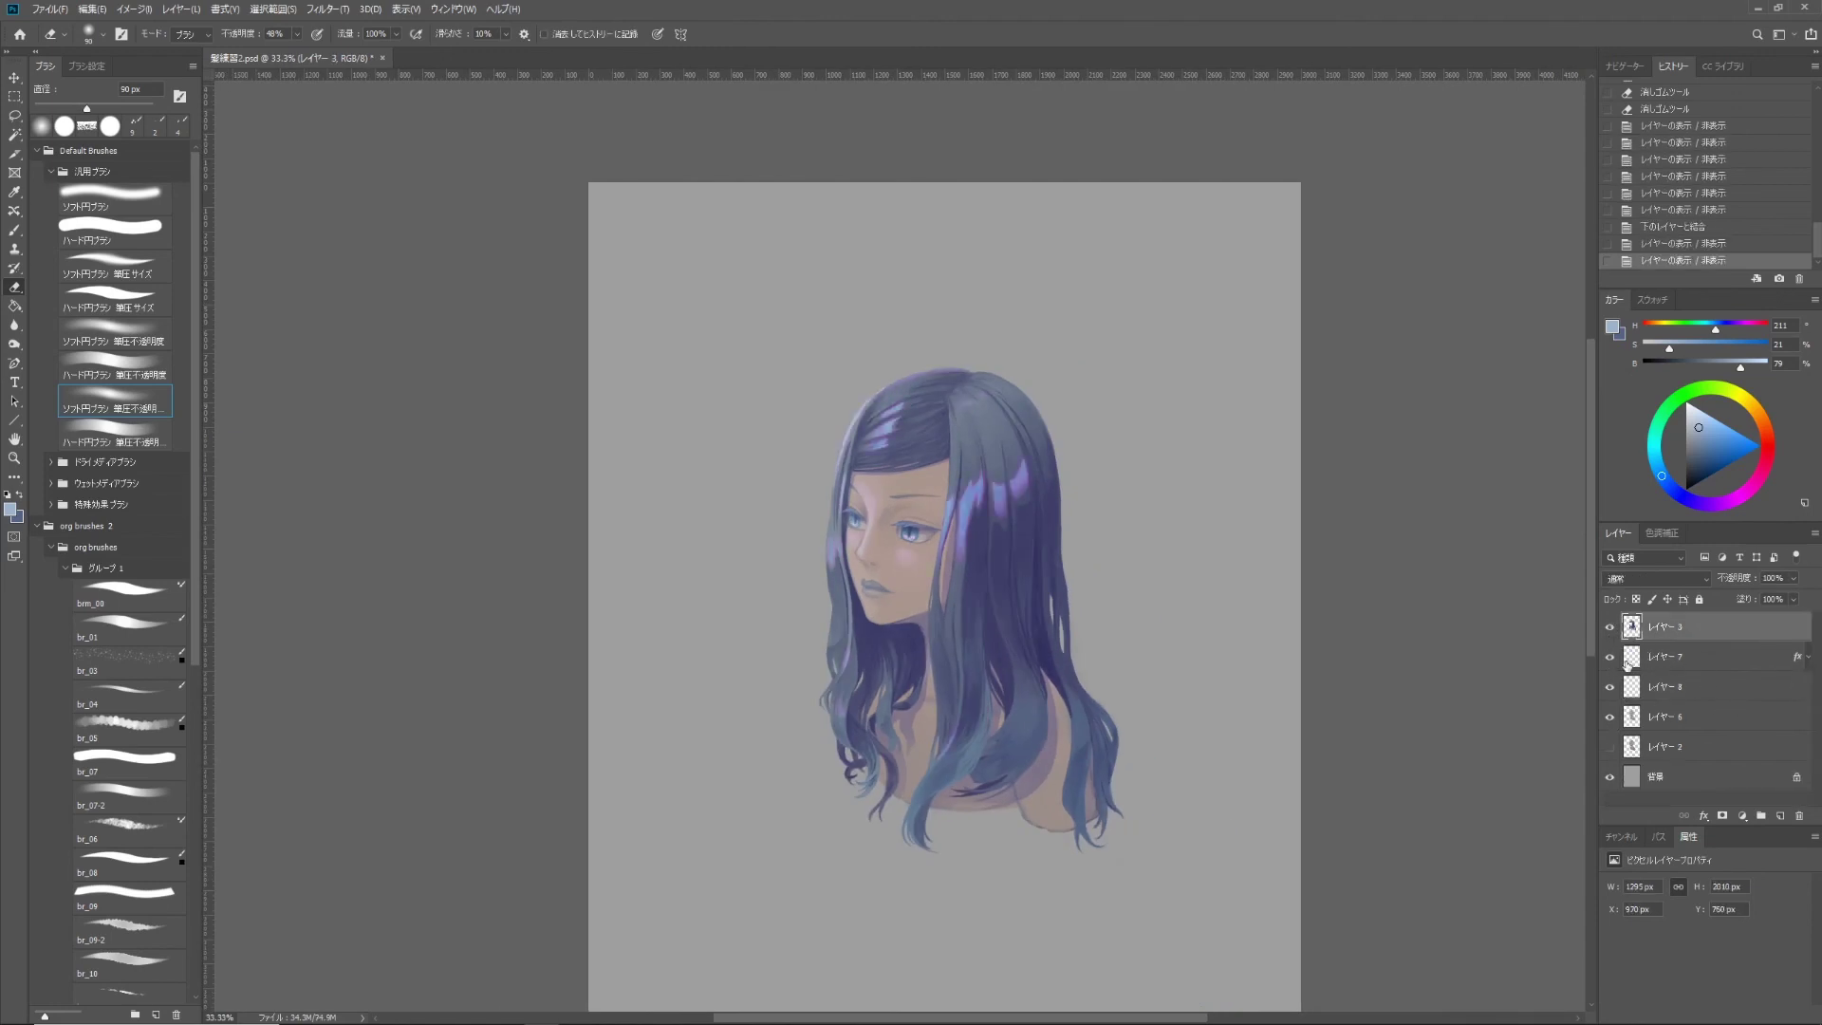
Compare layers by toggling visibility, then return to レイヤー 8 with a hair blue-grey sampled
click(1672, 664)
key(ctrl+comma)
key(ctrl+comma)
click(1692, 696)
key(ctrl+comma)
key(ctrl+comma)
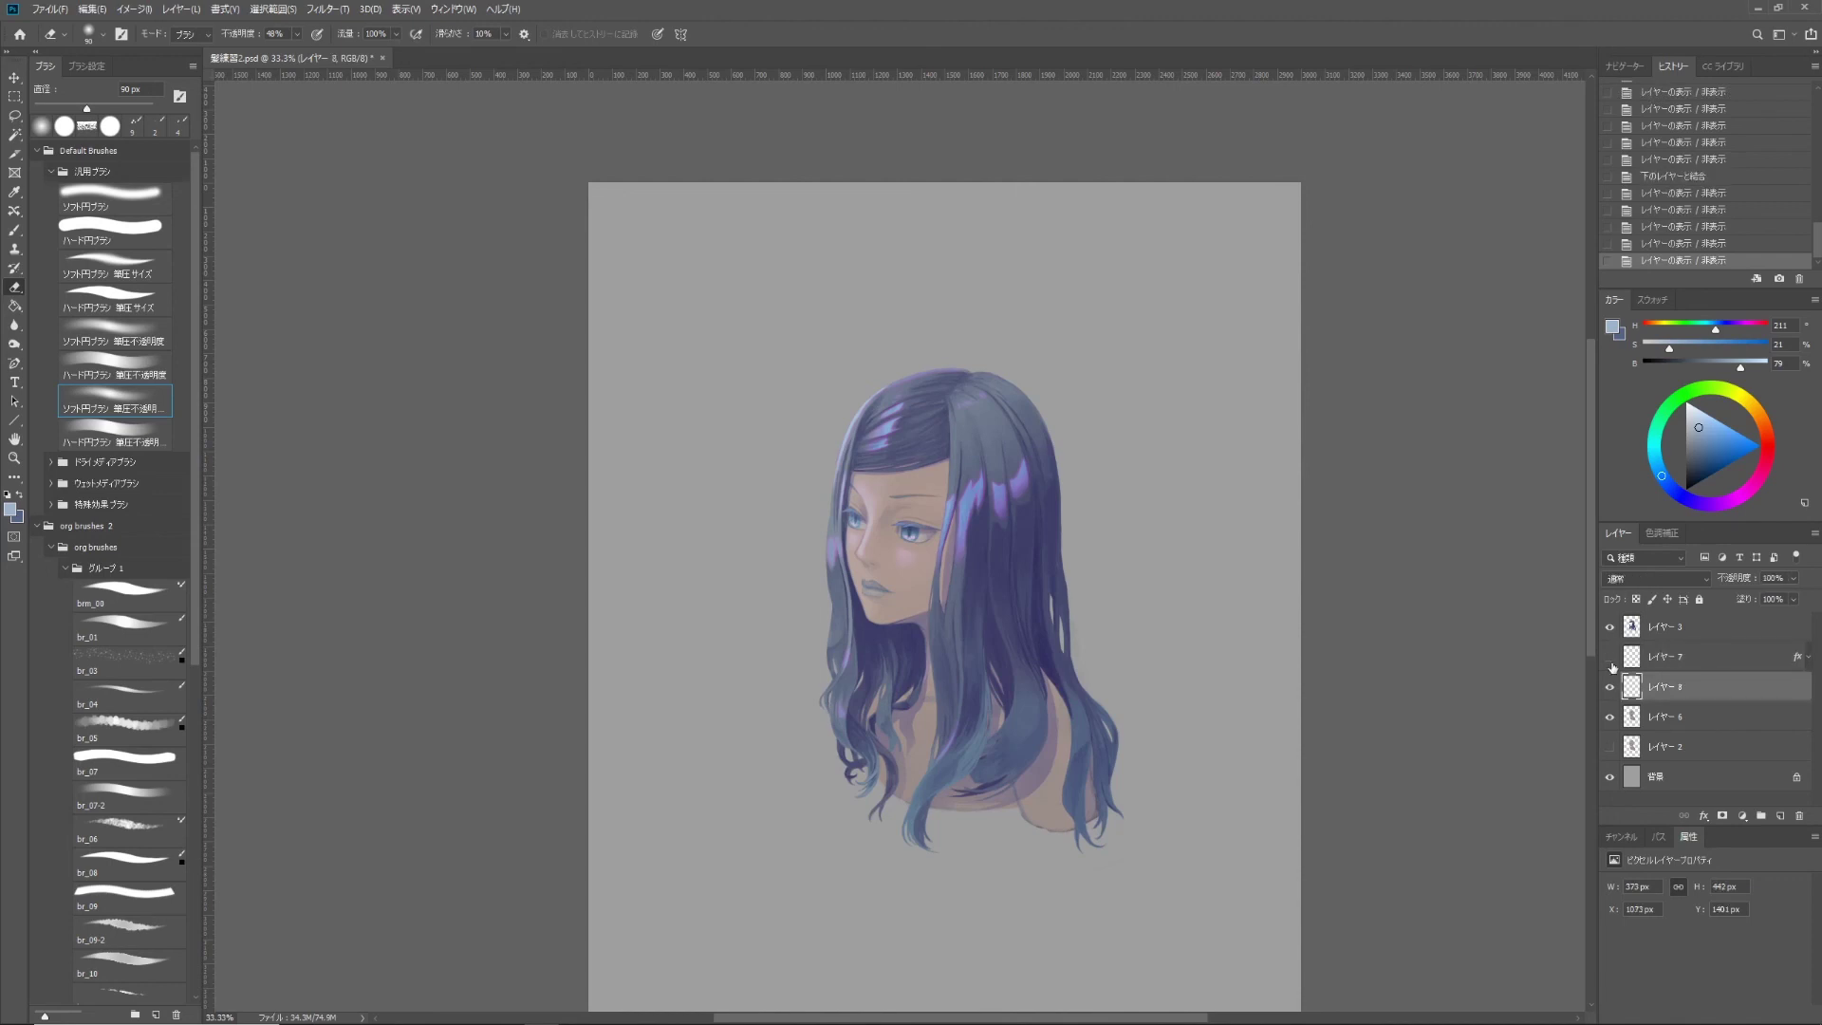
key(ctrl+comma)
key(ctrl+comma)
key(ctrl+plus)
key(b)
alt+click(902, 704)
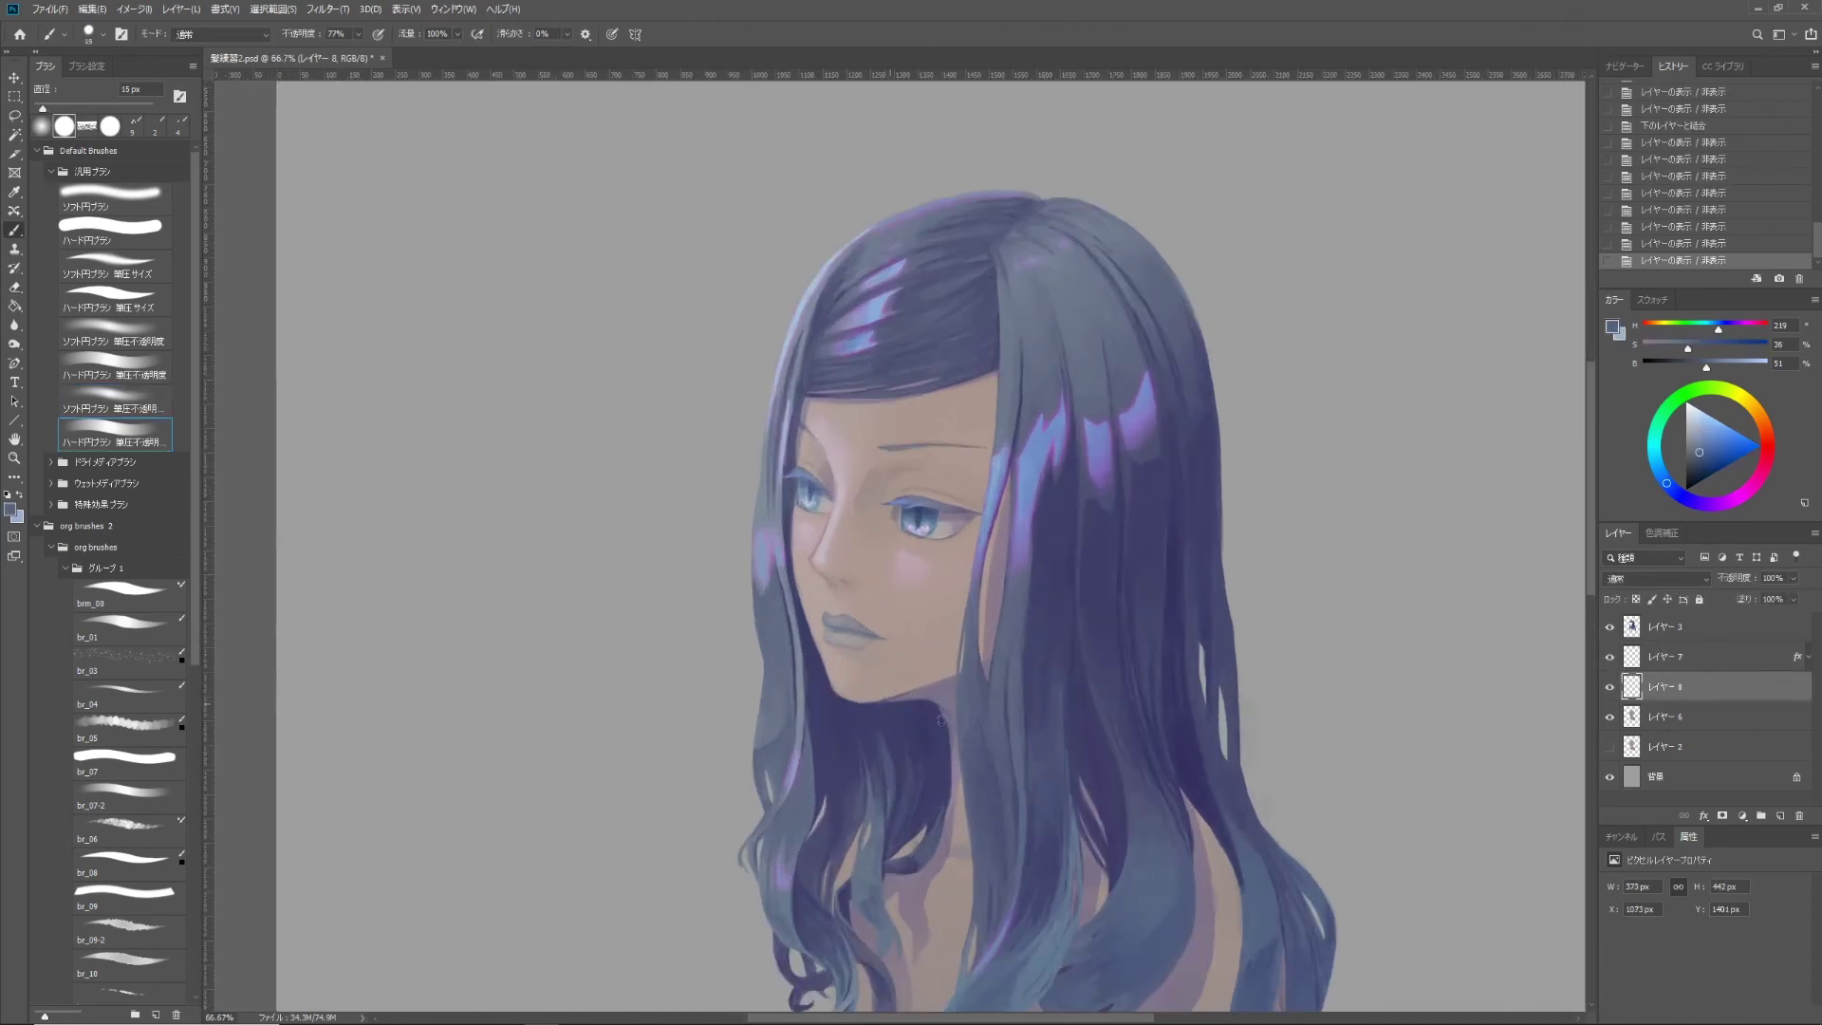
Paint fine strokes along the hair and chin, erasing stray paint near the neck
key(bracketleft)
key(bracketleft)
key(bracketleft)
drag(901, 700, 913, 695)
drag(906, 699, 868, 714)
key(e)
key(bracketleft)
drag(864, 716, 851, 723)
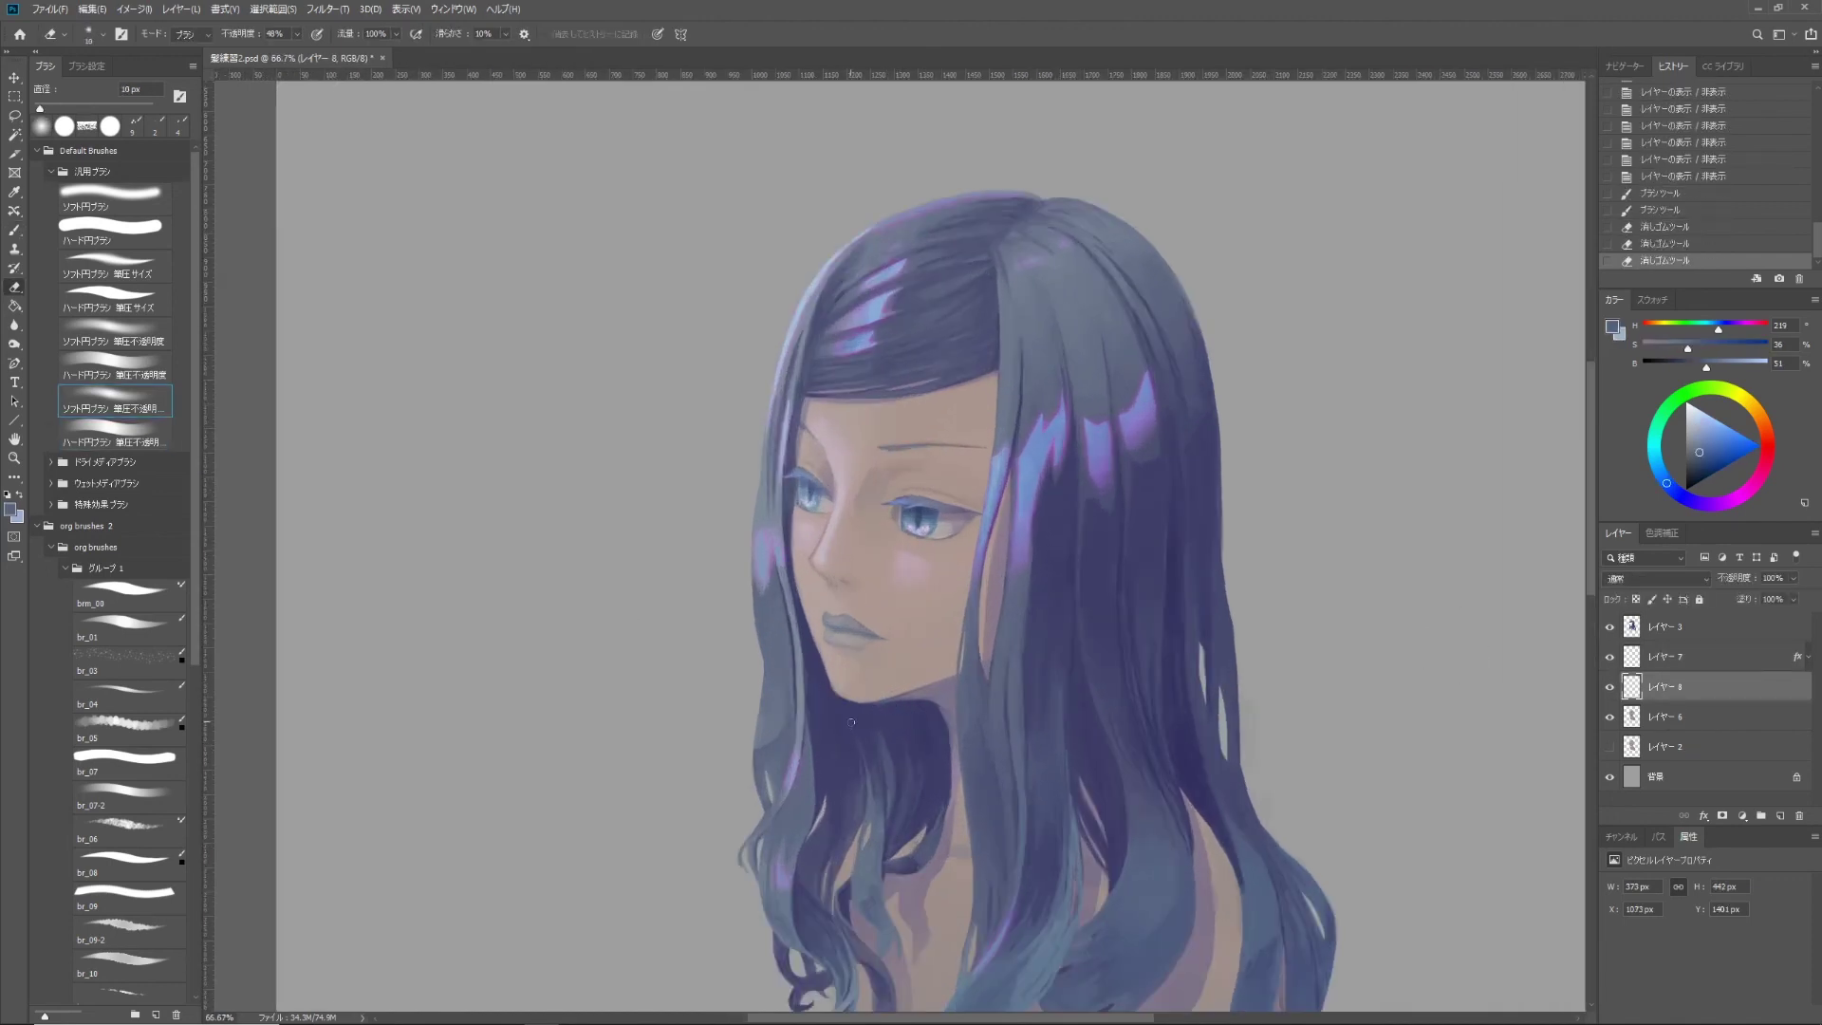
key(b)
alt+click(987, 607)
mouse_move(982, 579)
mouse_down()
mouse_move(968, 693)
mouse_move(906, 707)
mouse_up()
Undo the last chin stroke and briefly clip the layer before releasing the clipping mask
key(e)
key(bracketright)
key(bracketright)
key(bracketright)
key(b)
key(e)
key(ctrl+z)
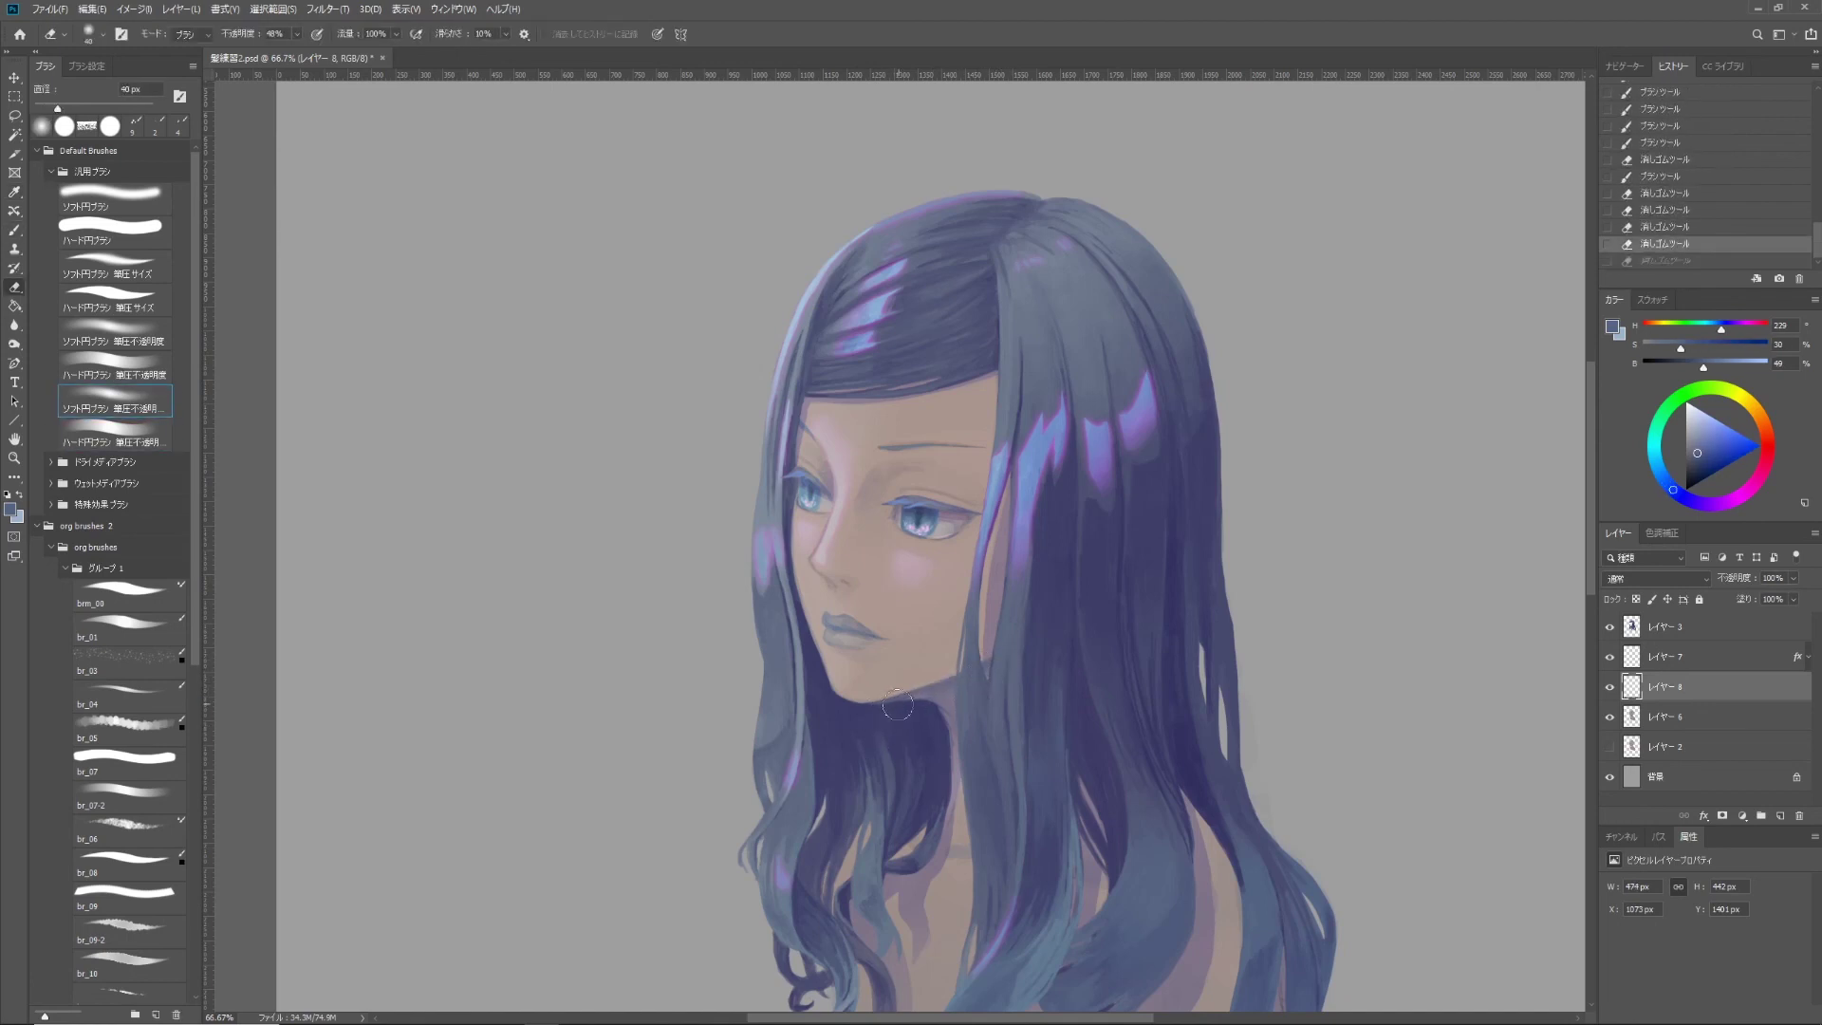
key(b)
key(e)
key(ctrl+alt+g)
key(ctrl+alt+g)
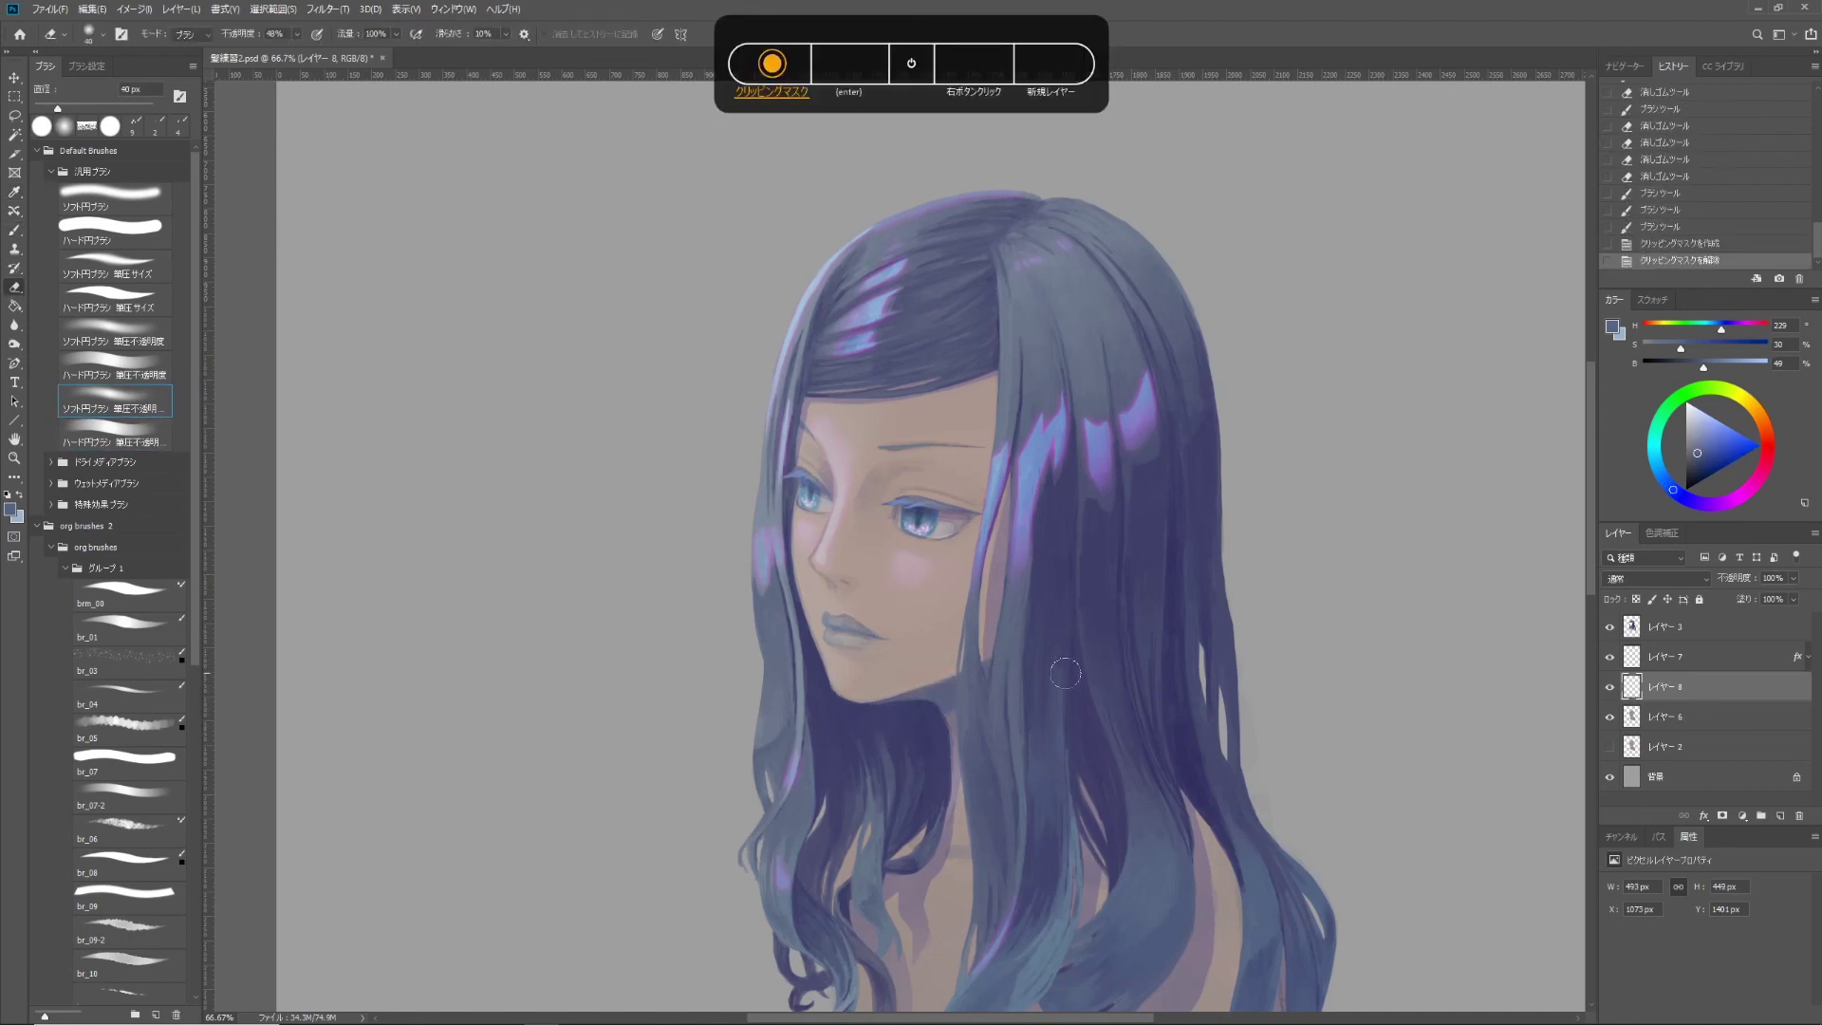
Soften the paint along the chin with the eraser
key(b)
key(e)
mouse_move(968, 711)
mouse_down()
mouse_move(911, 730)
mouse_move(929, 699)
mouse_up()
key(bracketright)
key(bracketright)
key(bracketleft)
key(bracketleft)
key(bracketleft)
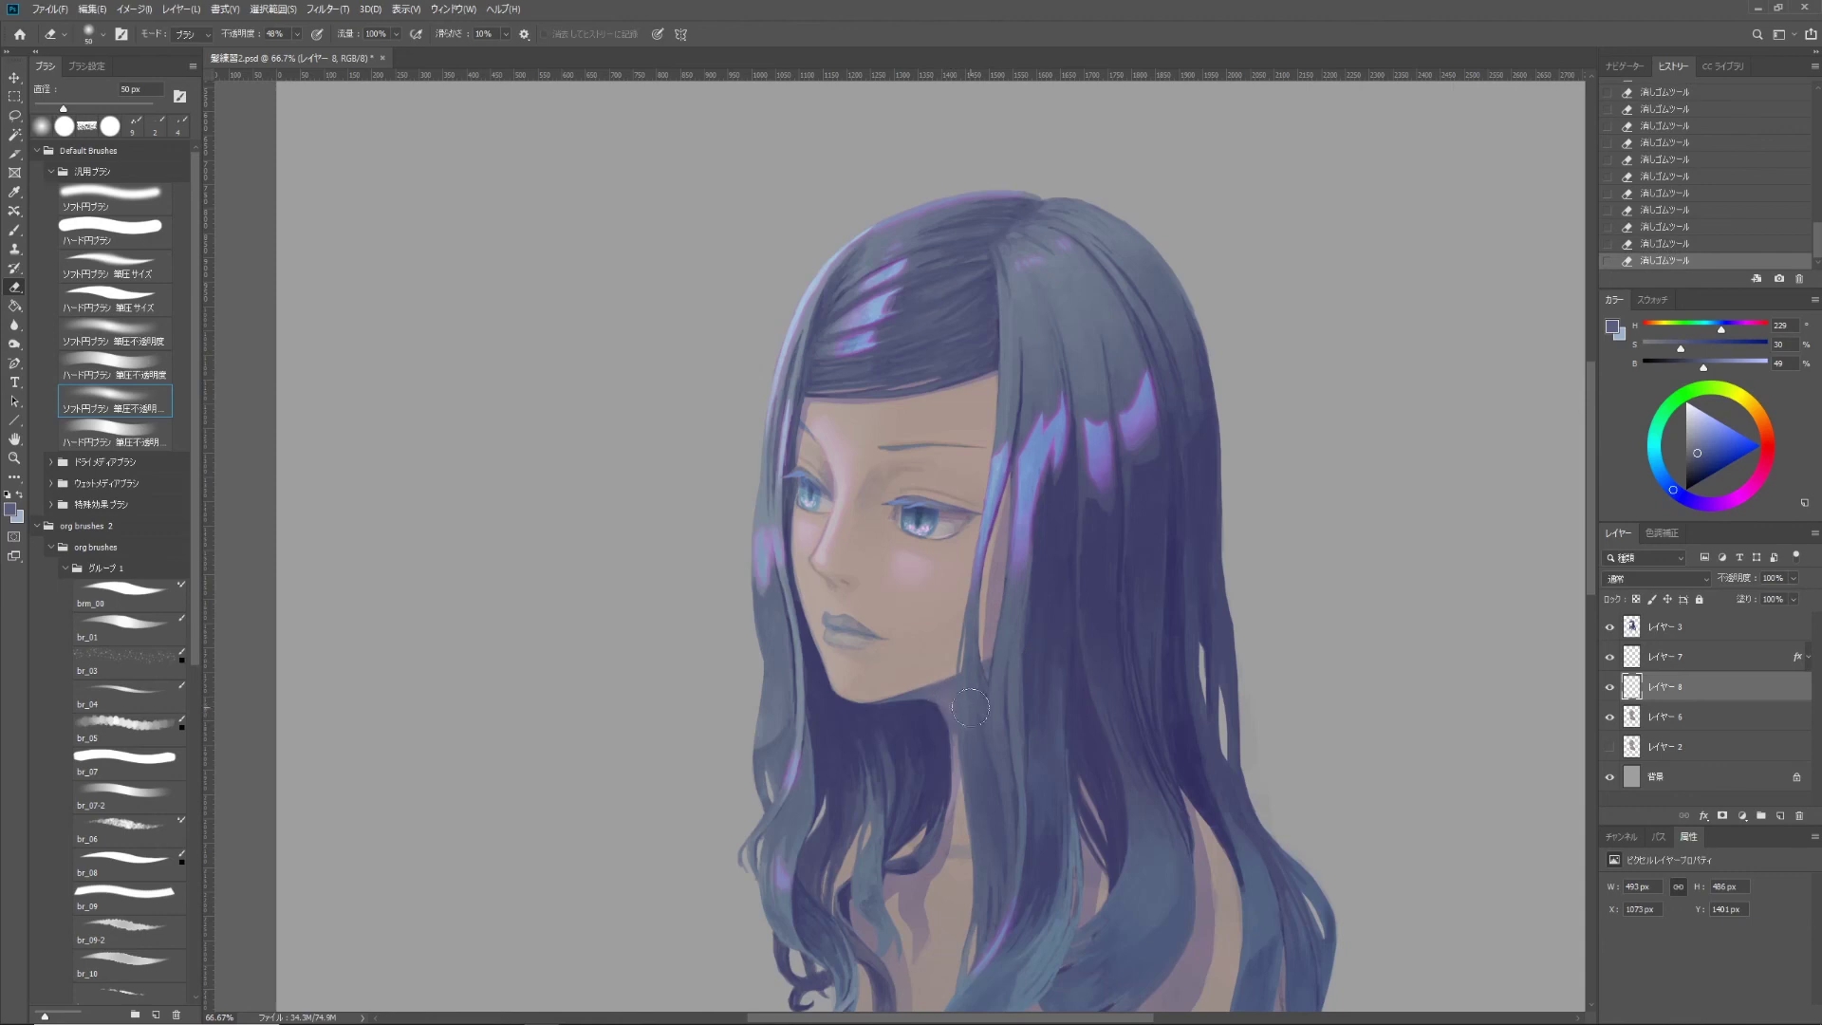
Add fine detail strokes along the jaw with a small brush, undoing one
key(b)
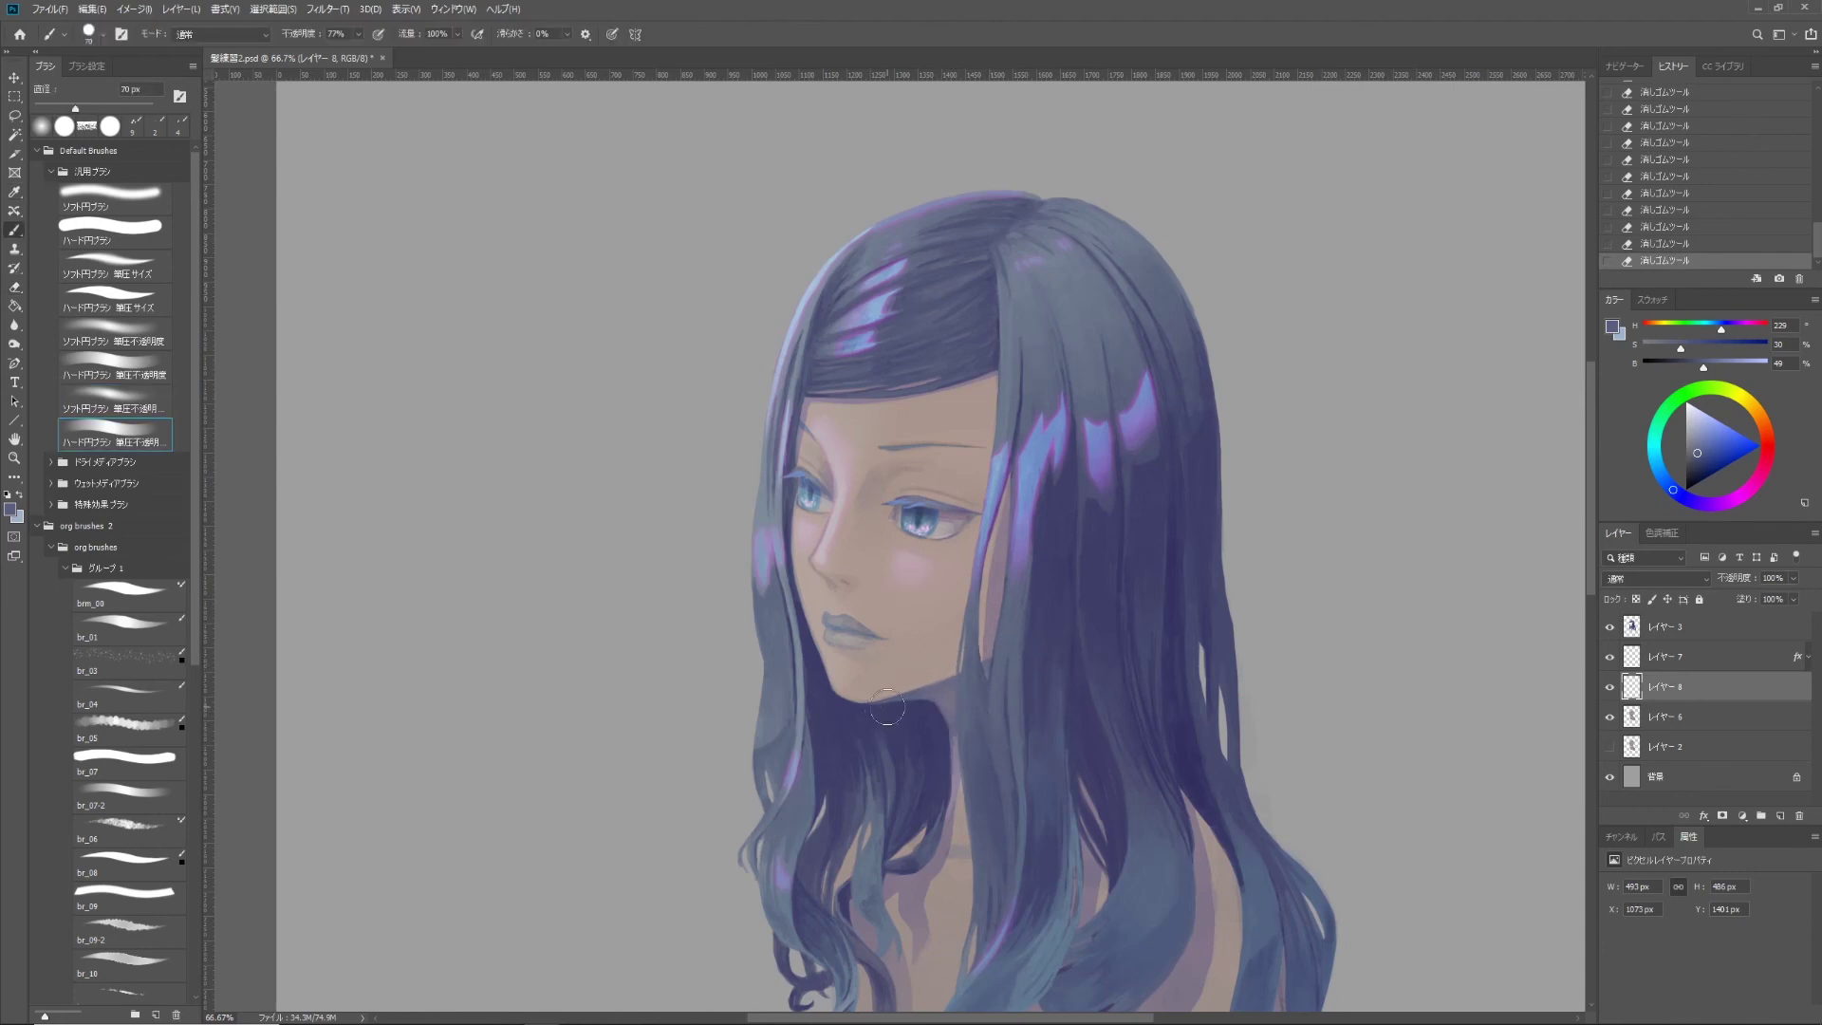
key(bracketleft)
key(bracketleft)
key(bracketleft)
mouse_move(887, 707)
mouse_down()
mouse_move(925, 702)
mouse_move(944, 726)
mouse_up()
key(ctrl+z)
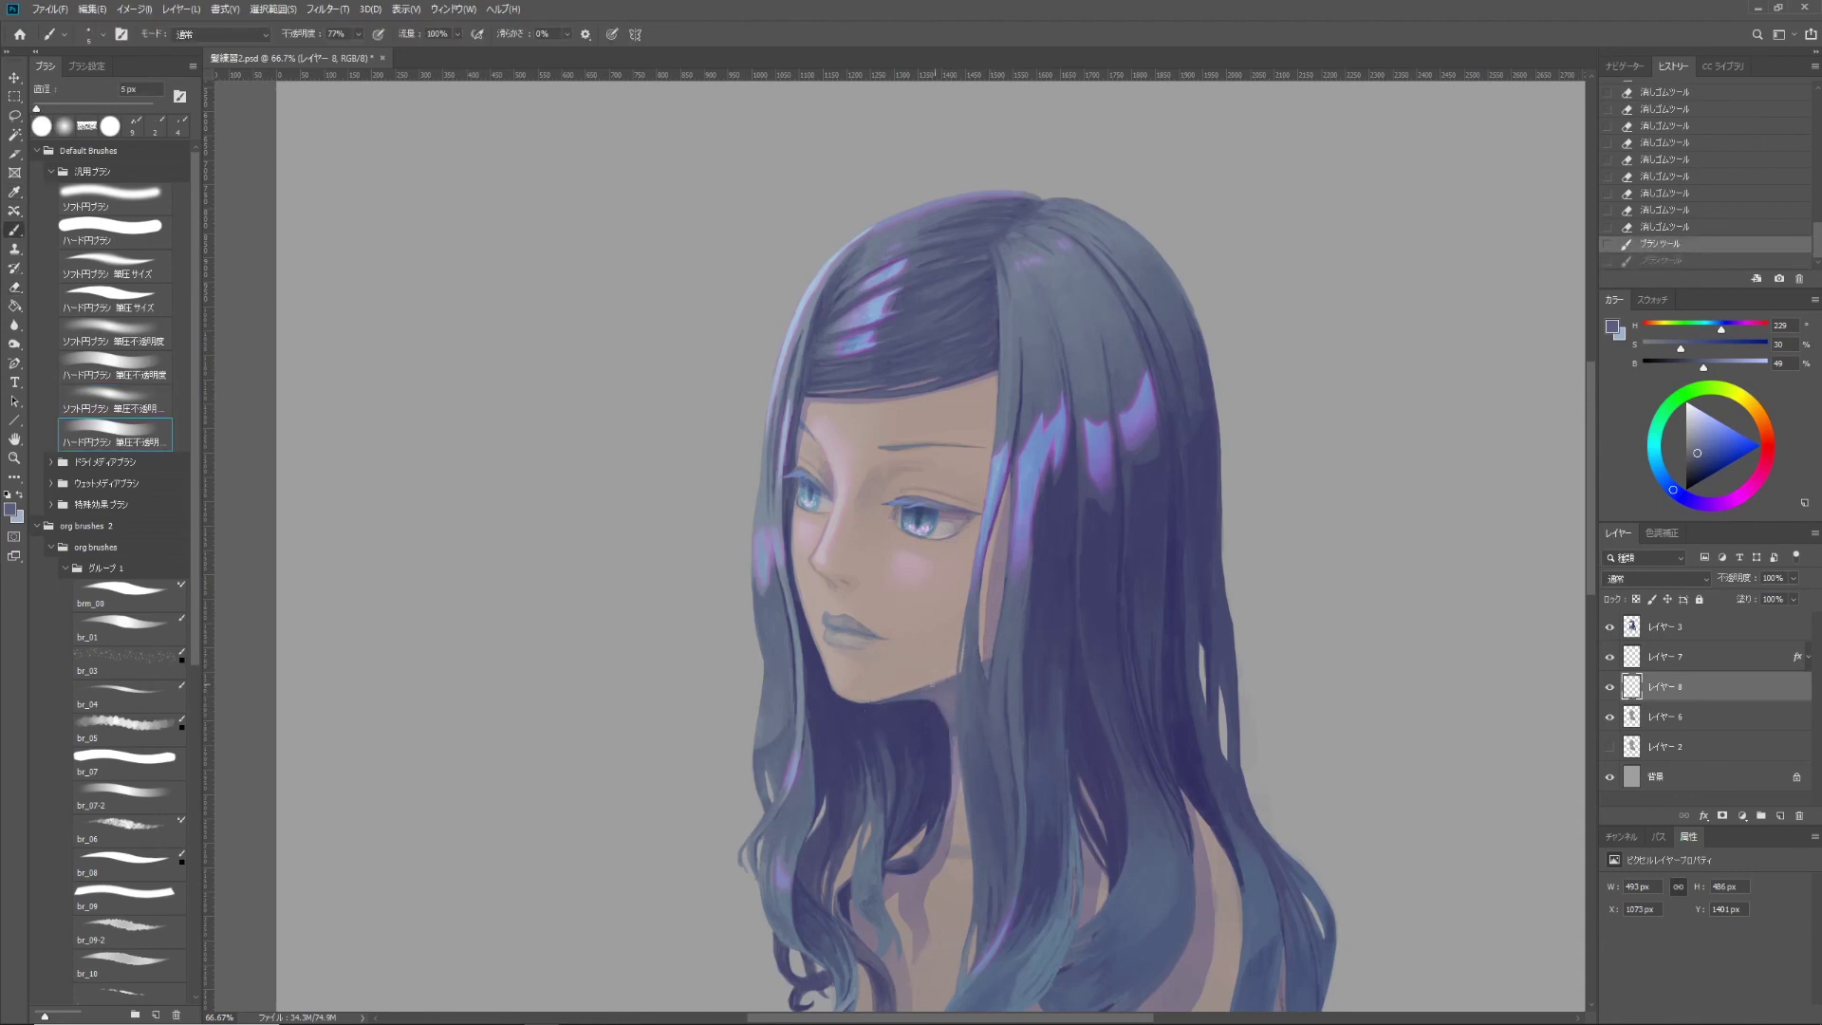
key(e)
drag(1186, 569, 1201, 607)
key(bracketright)
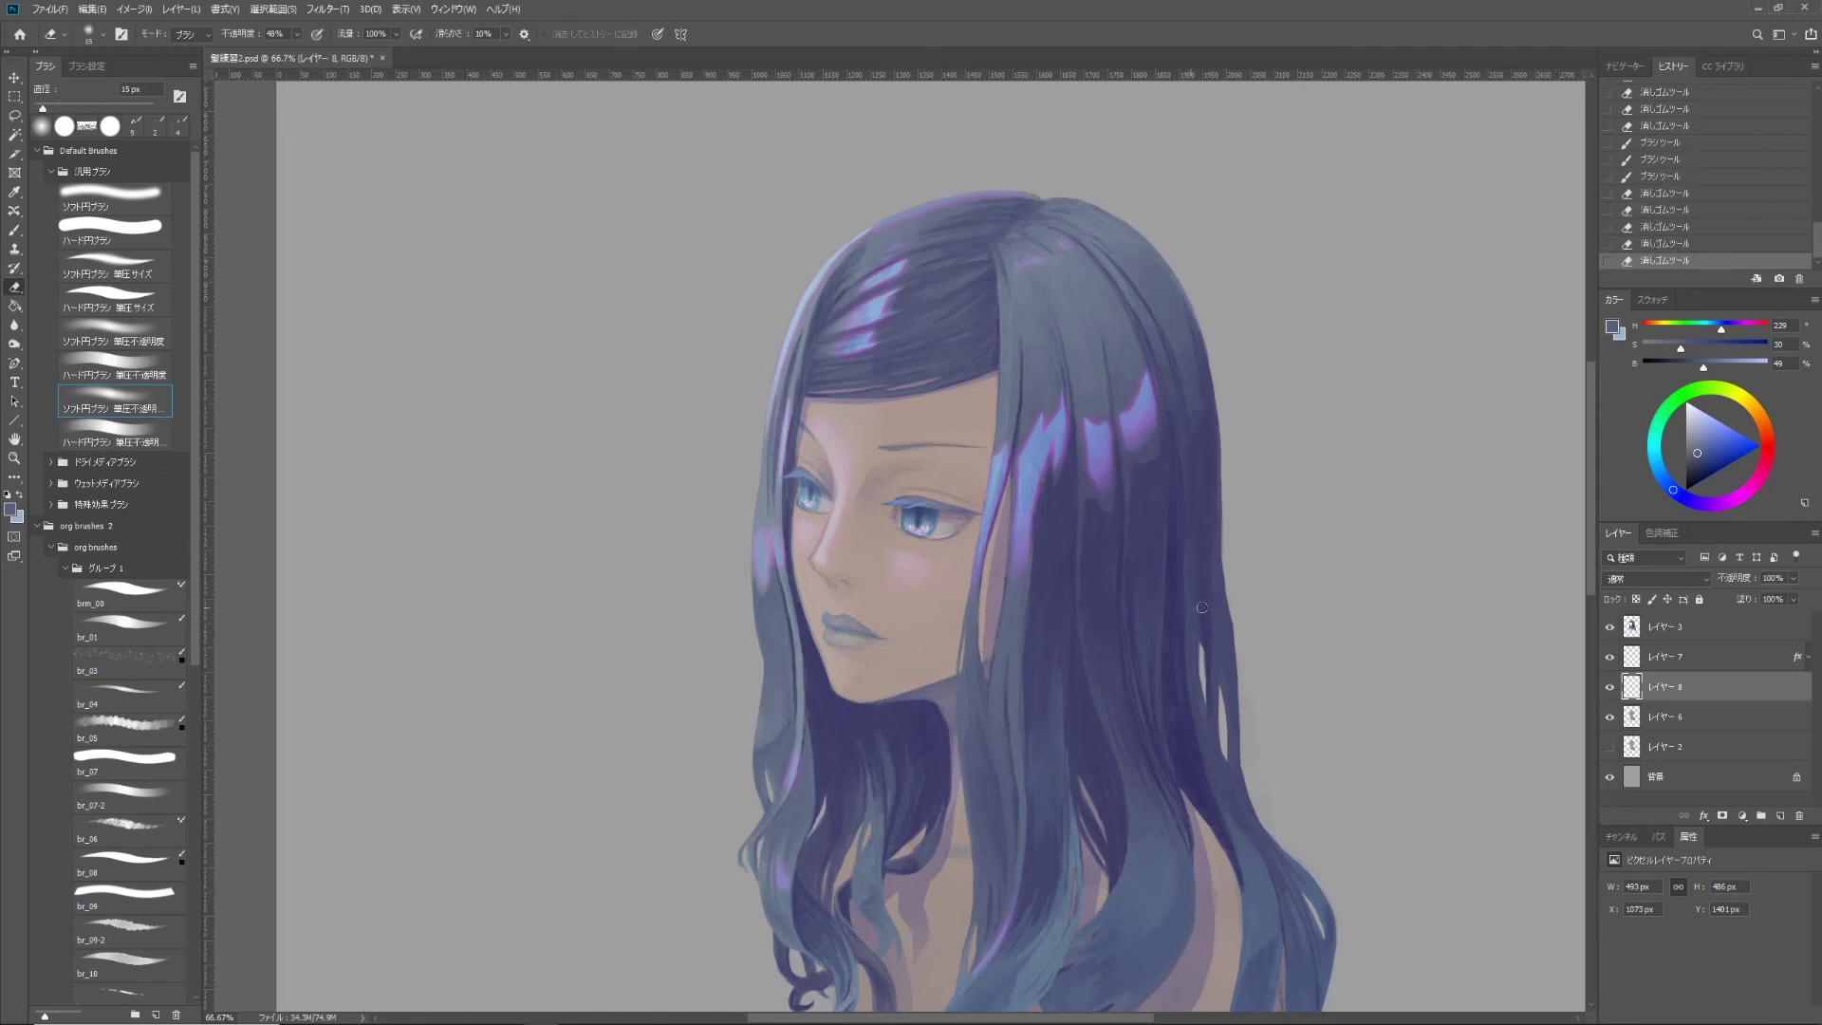
Sample a skin colour from the face and paint a faint pinkish tone along the jawline
key(i)
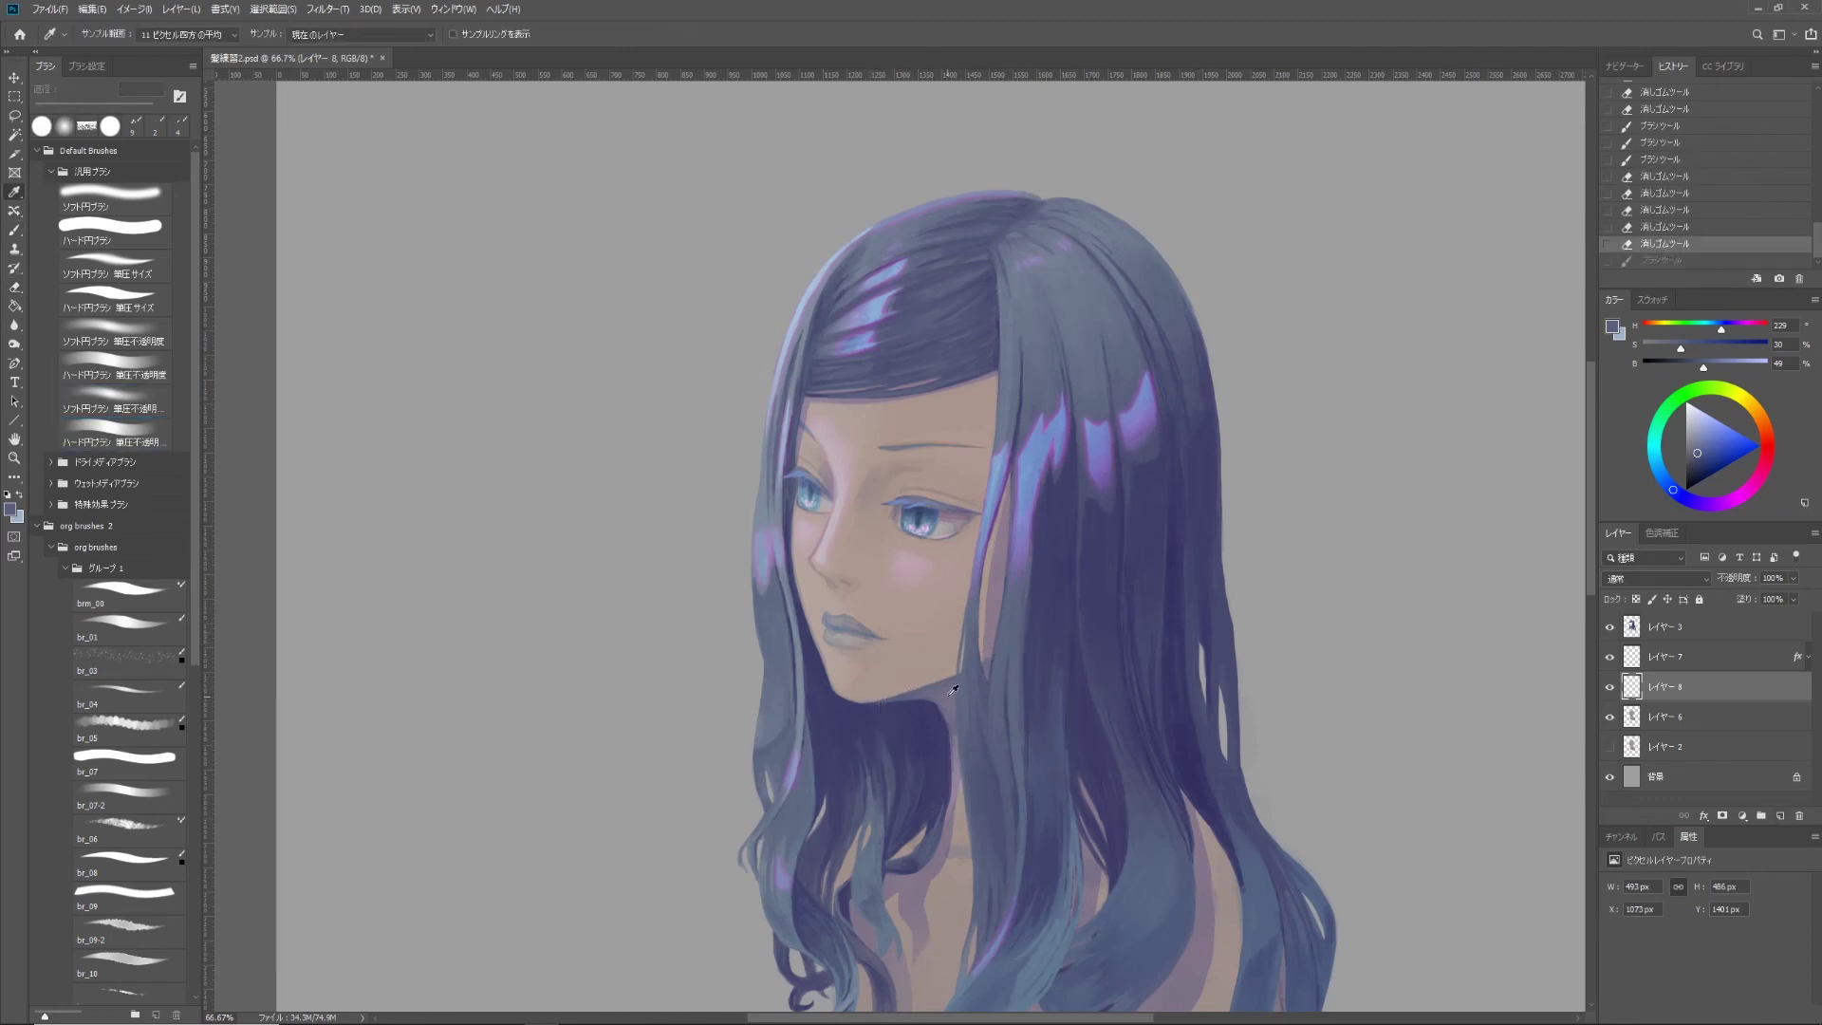
click(380, 34)
click(875, 697)
key(b)
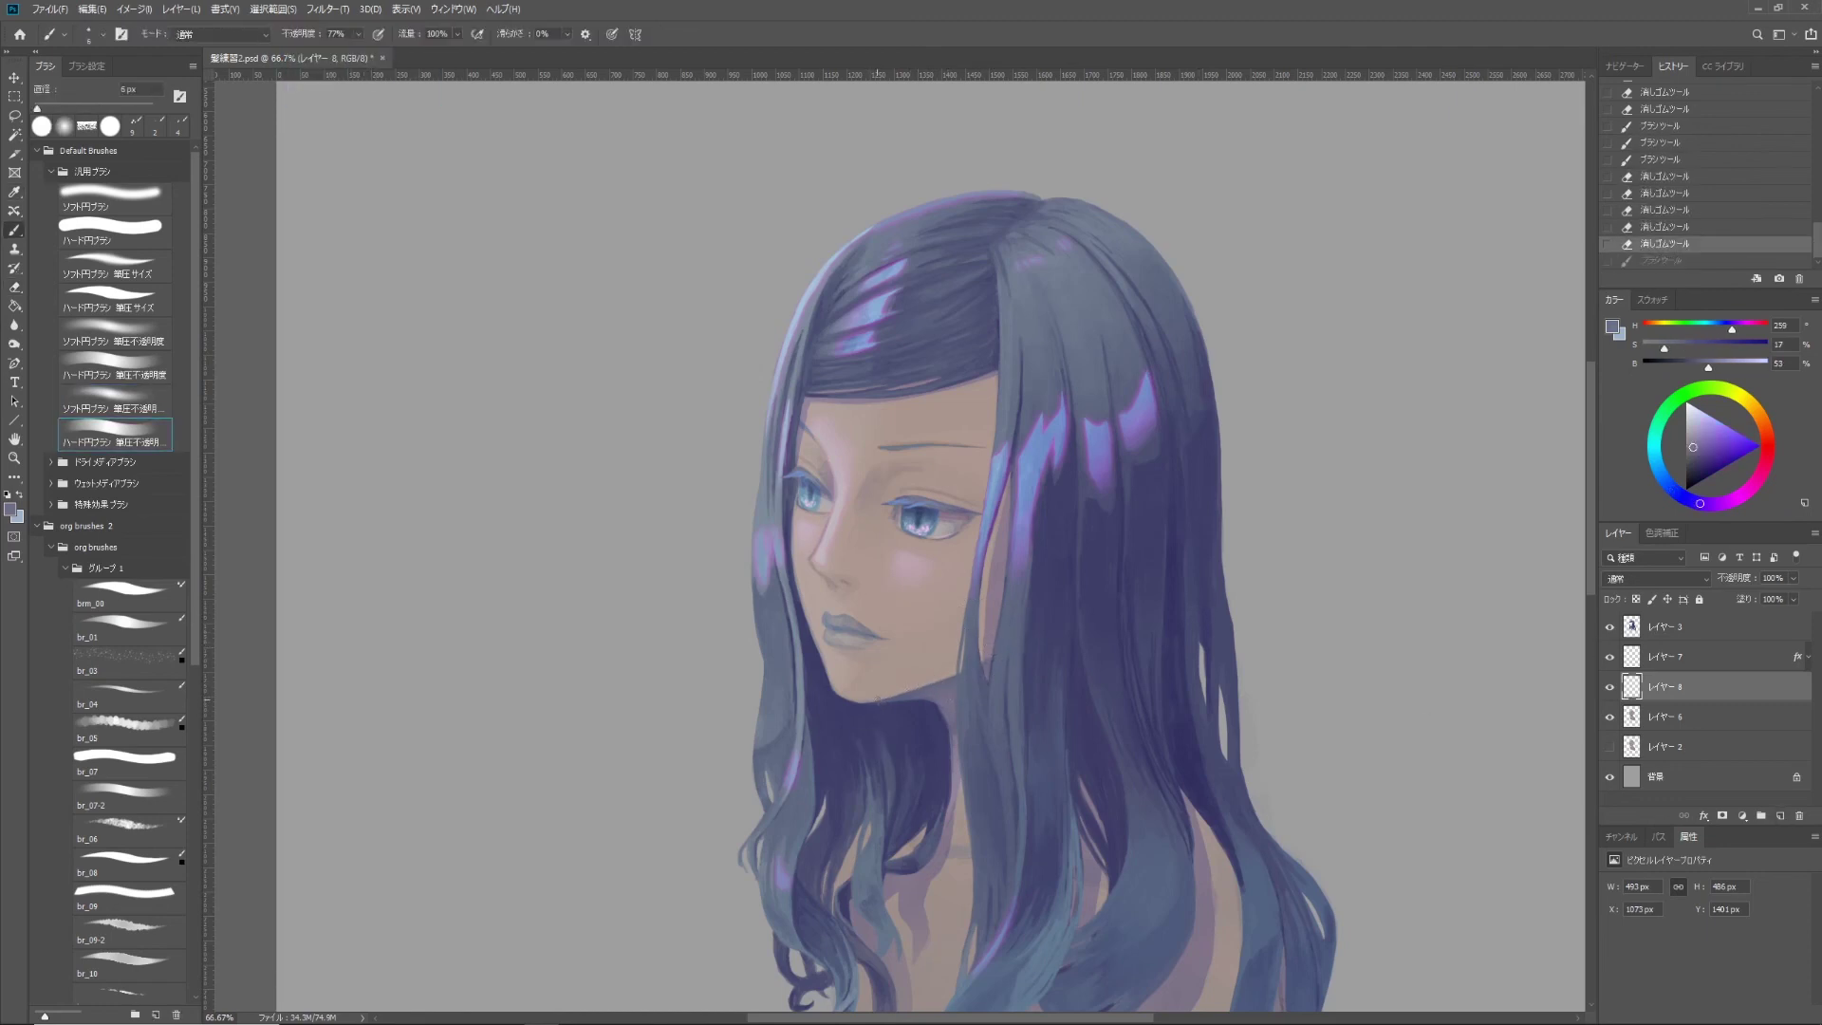
mouse_move(871, 701)
mouse_down()
mouse_move(892, 696)
mouse_move(942, 747)
mouse_move(1008, 736)
mouse_move(998, 711)
mouse_up()
alt+click(875, 698)
key(bracketleft)
Step back recent strokes, sample purple and blue tones, and soften with the 48% eraser
key(ctrl+plus)
key(ctrl+z)
key(ctrl+z)
key(ctrl+z)
key(e)
key(b)
alt+click(936, 756)
alt+click(936, 756)
alt+click(882, 777)
key(e)
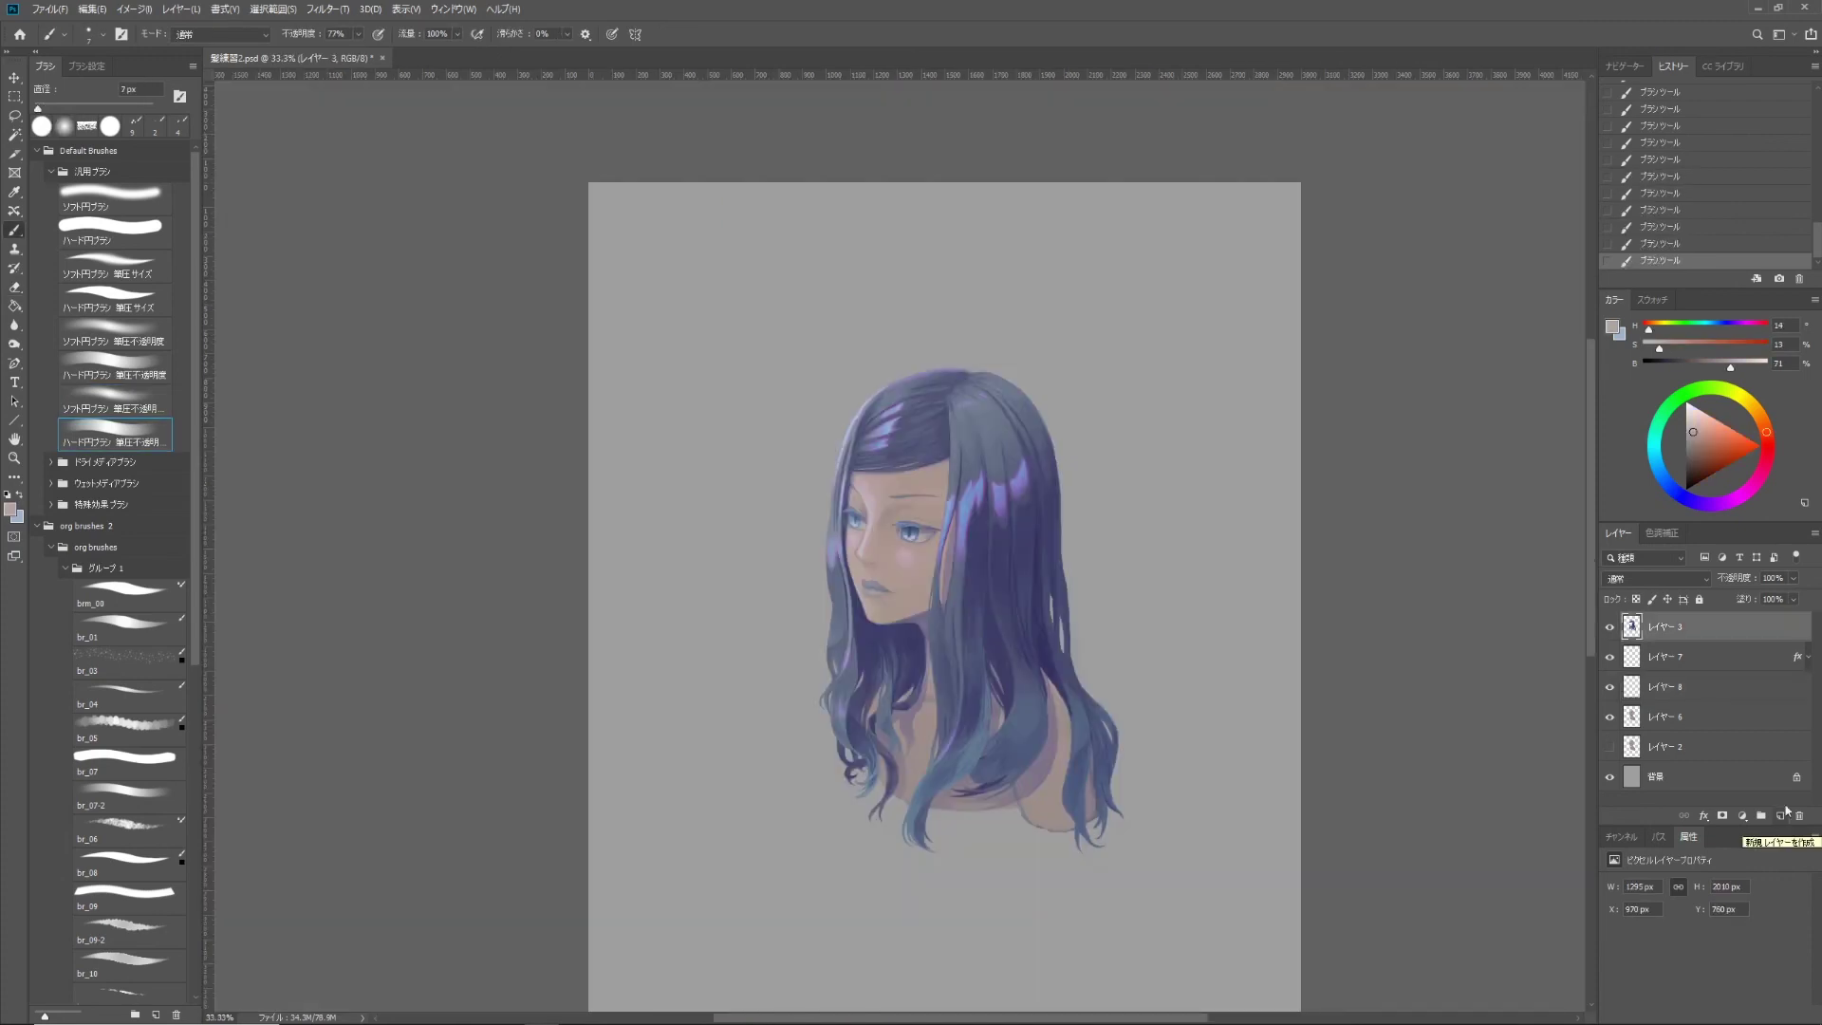
Add a light pink Solid Color fill layer (#e4cdc6) clipped to the layer below
click(1742, 816)
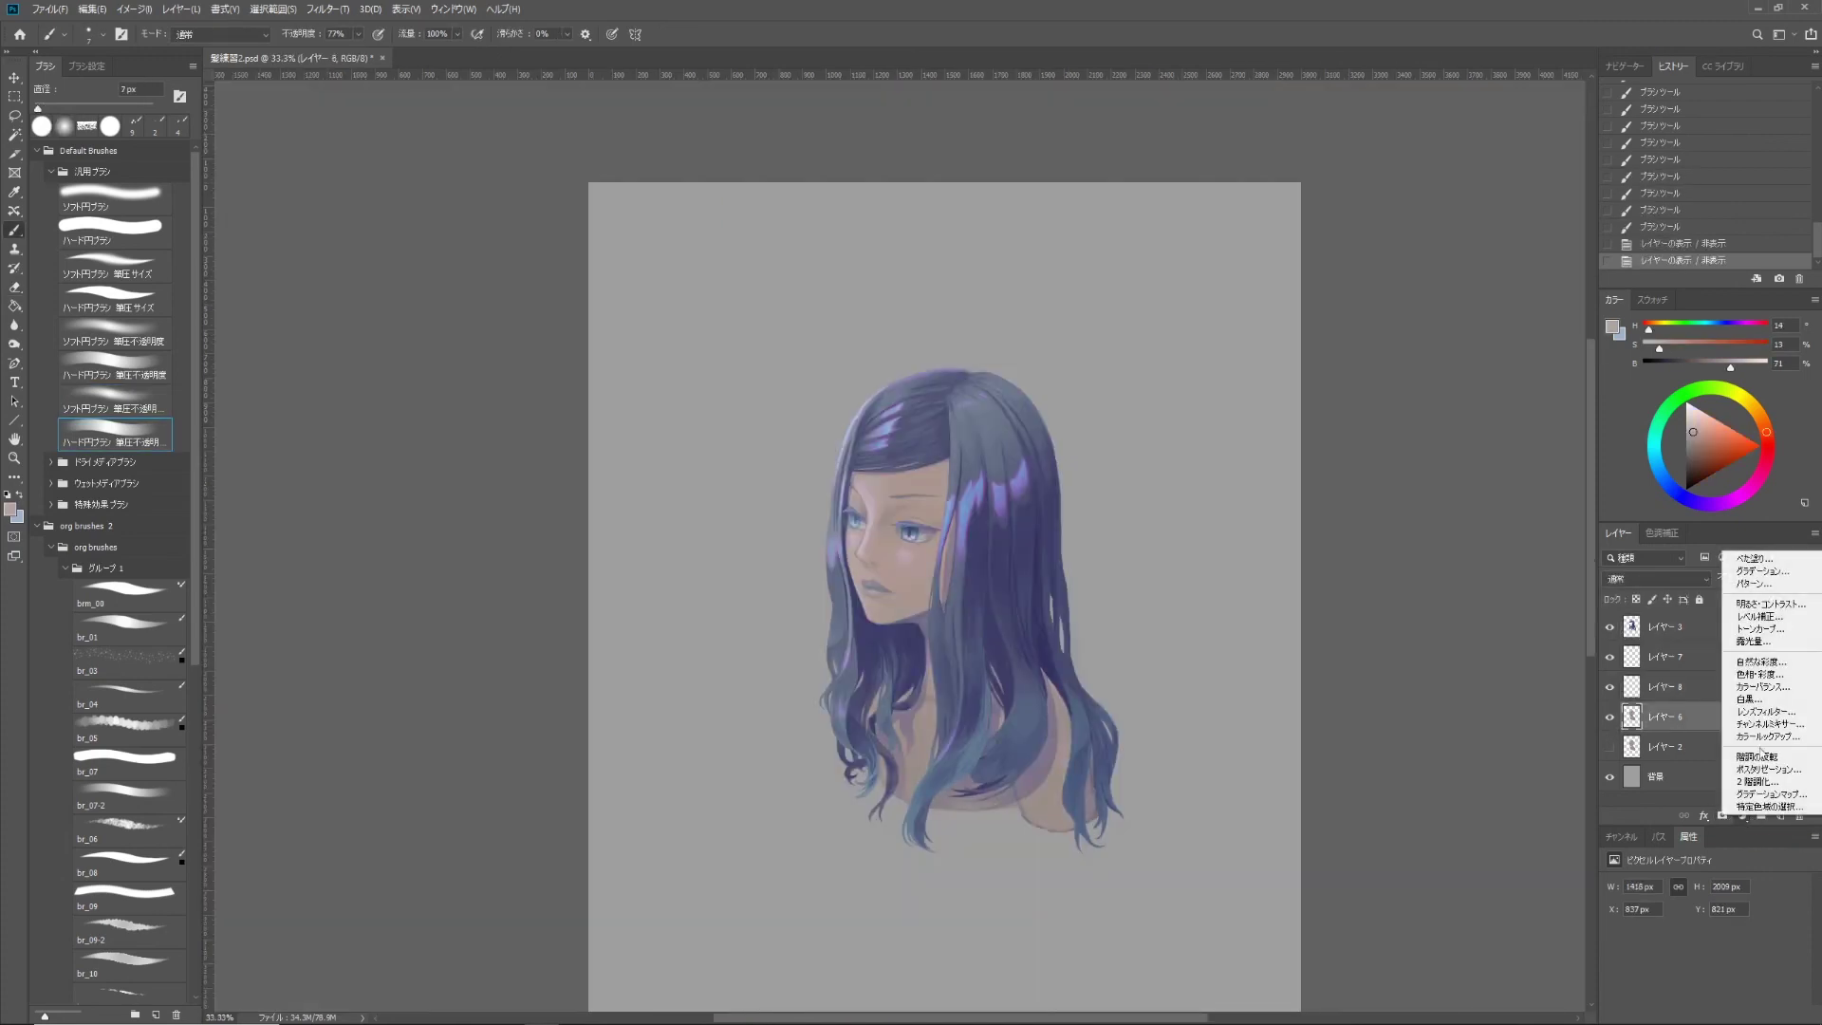
click(1751, 560)
drag(309, 667, 317, 665)
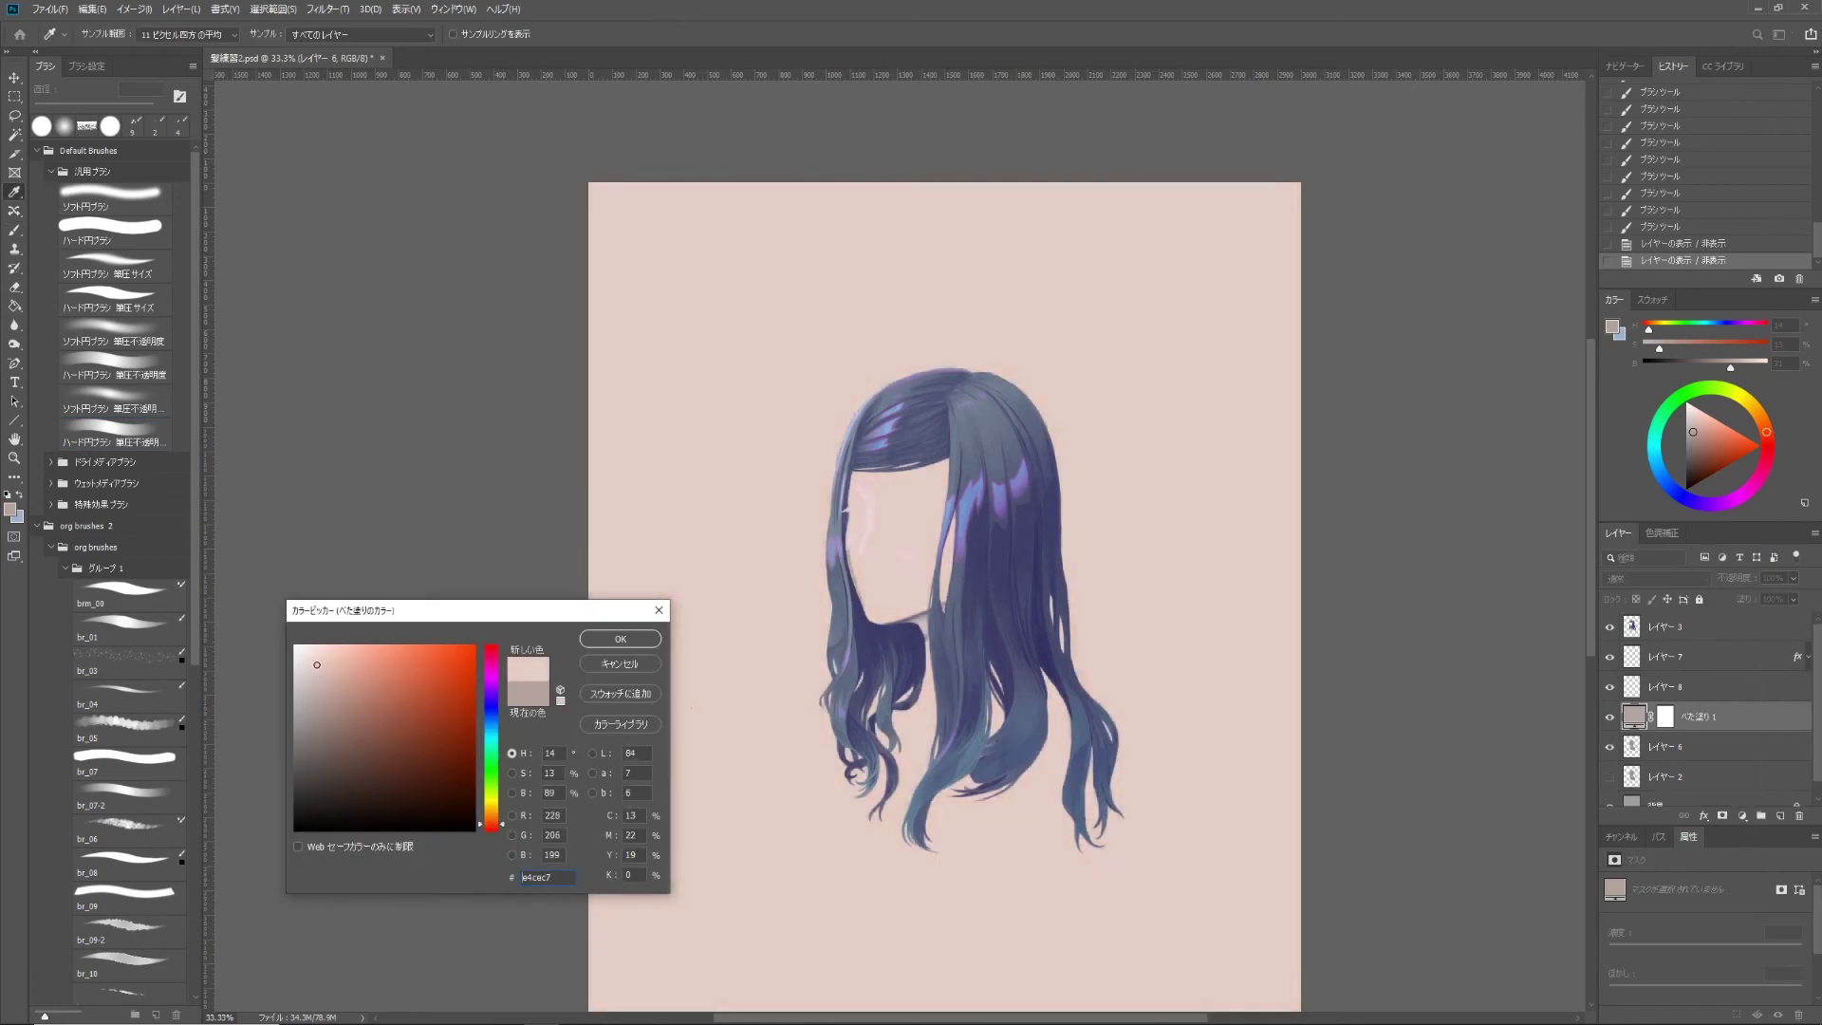
key(Return)
key(ctrl+alt+g)
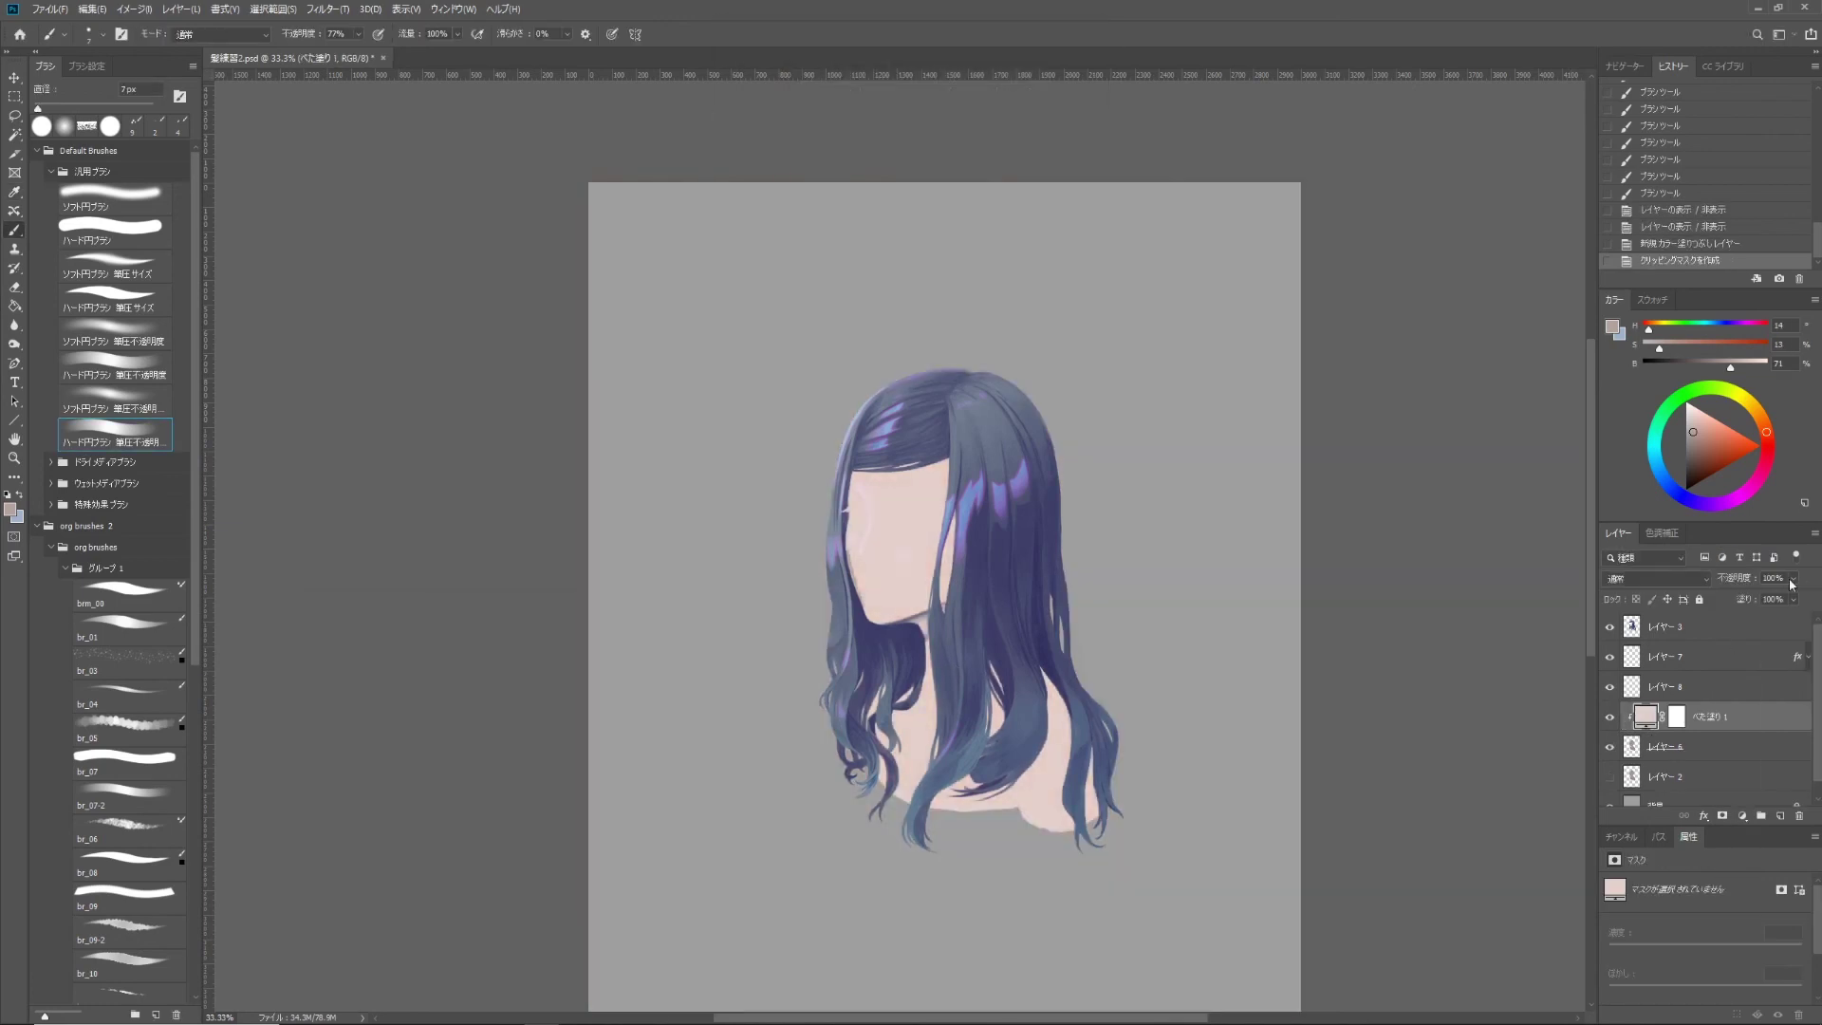
Set a split Blend If range so the darker face shading shows through the fill
double_click(1768, 724)
drag(1414, 490, 1550, 492)
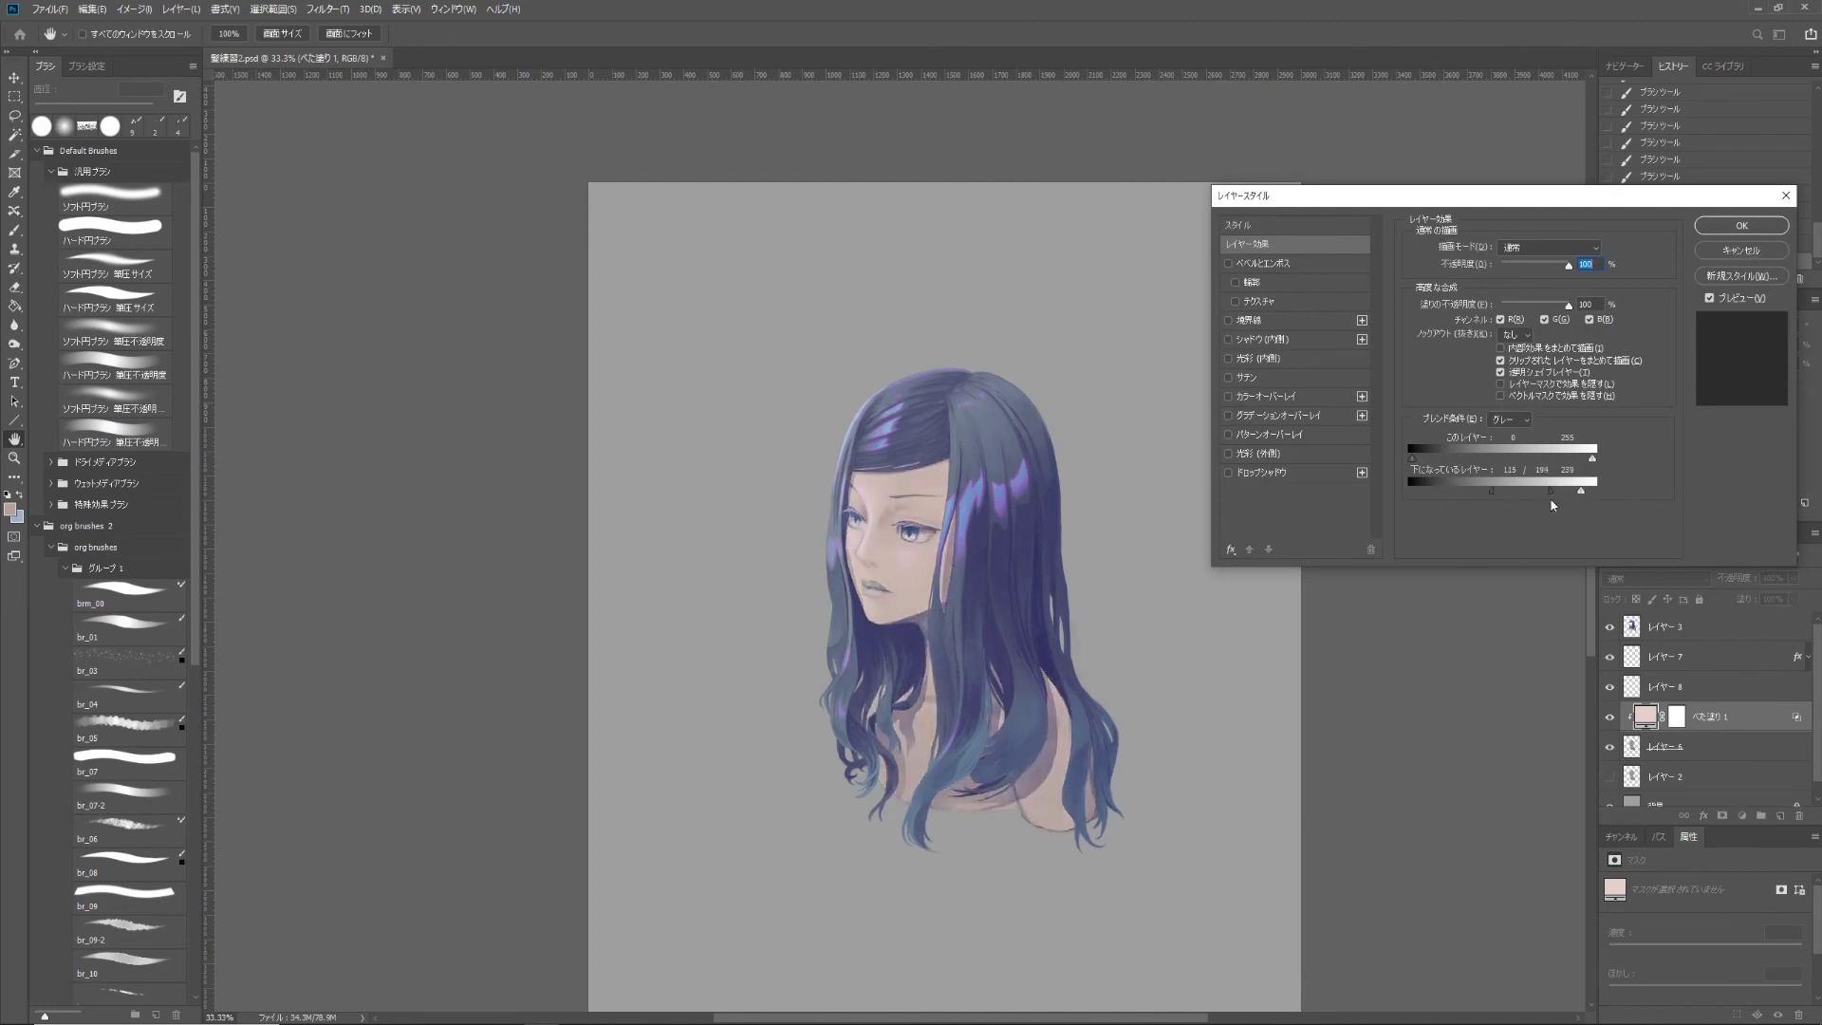
mouse_move(1494, 492)
mouse_down()
mouse_move(1459, 491)
mouse_move(1490, 491)
mouse_up()
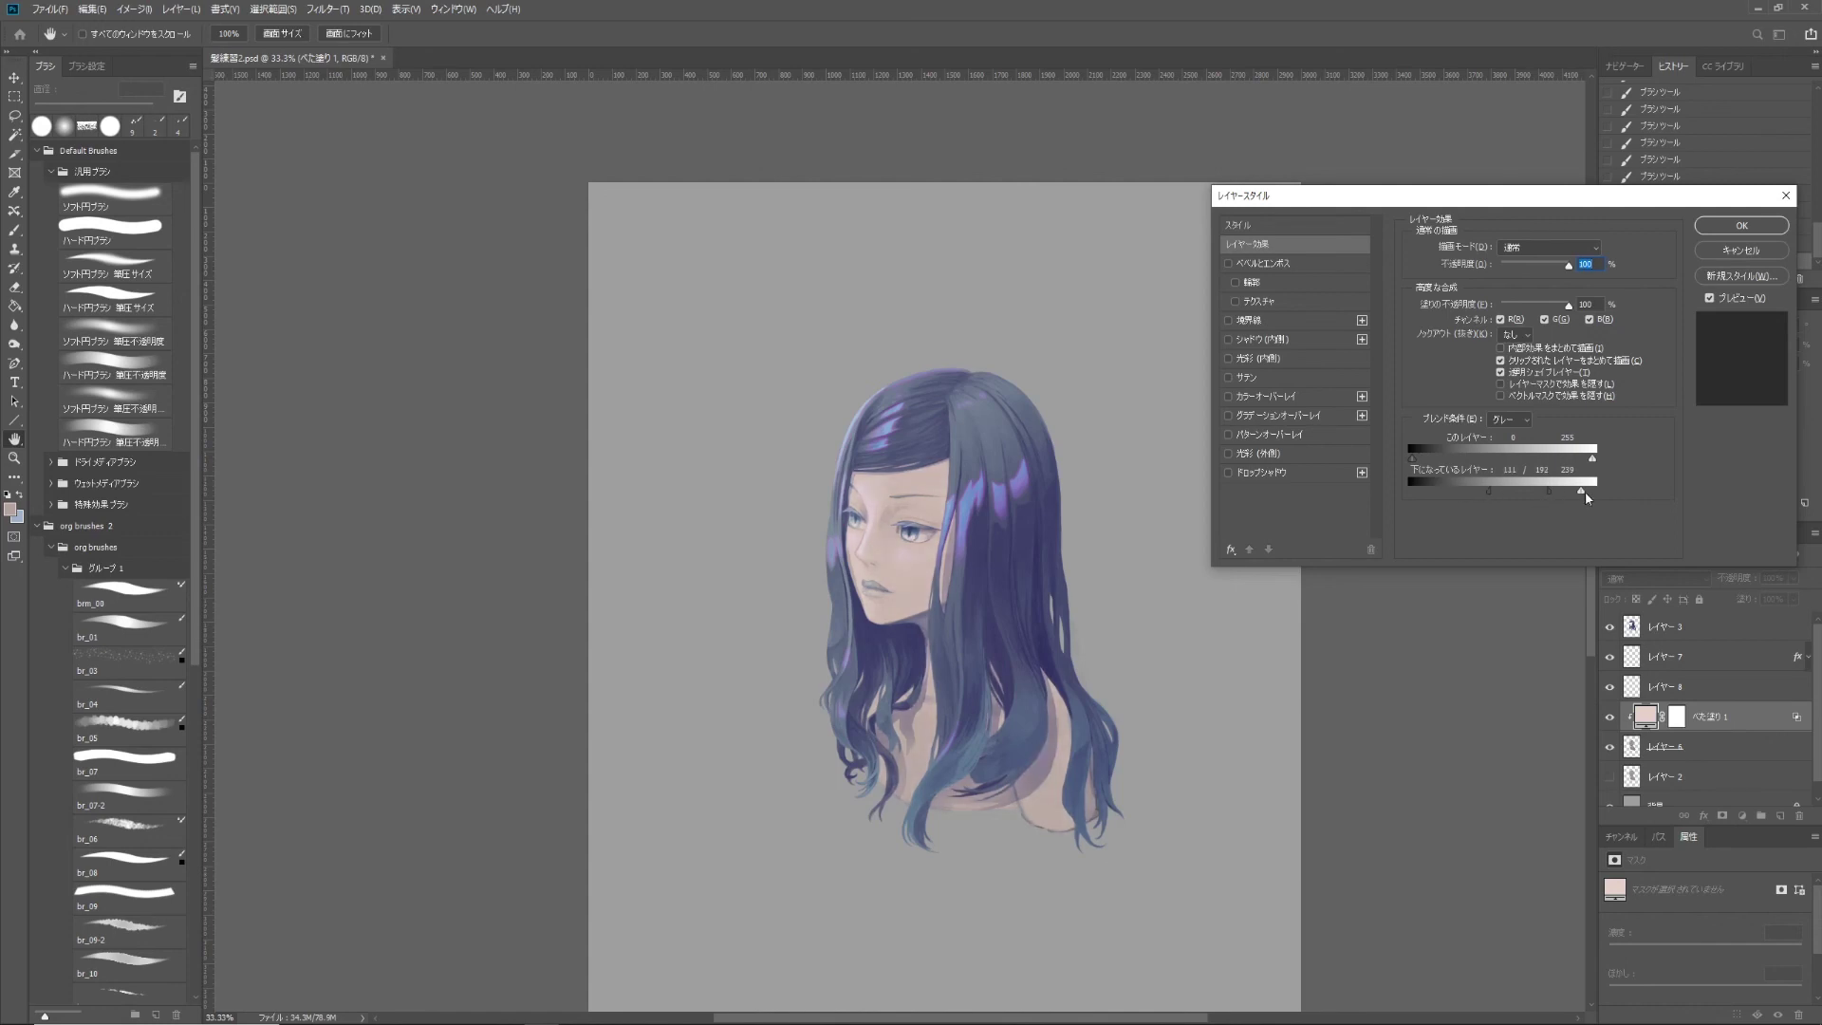
click(1742, 226)
click(1609, 716)
Reorder layers, merge Layer 8 into skin Layer 6, and reselect the fill layer
key(alt+bracketright)
key(ctrl+bracketleft)
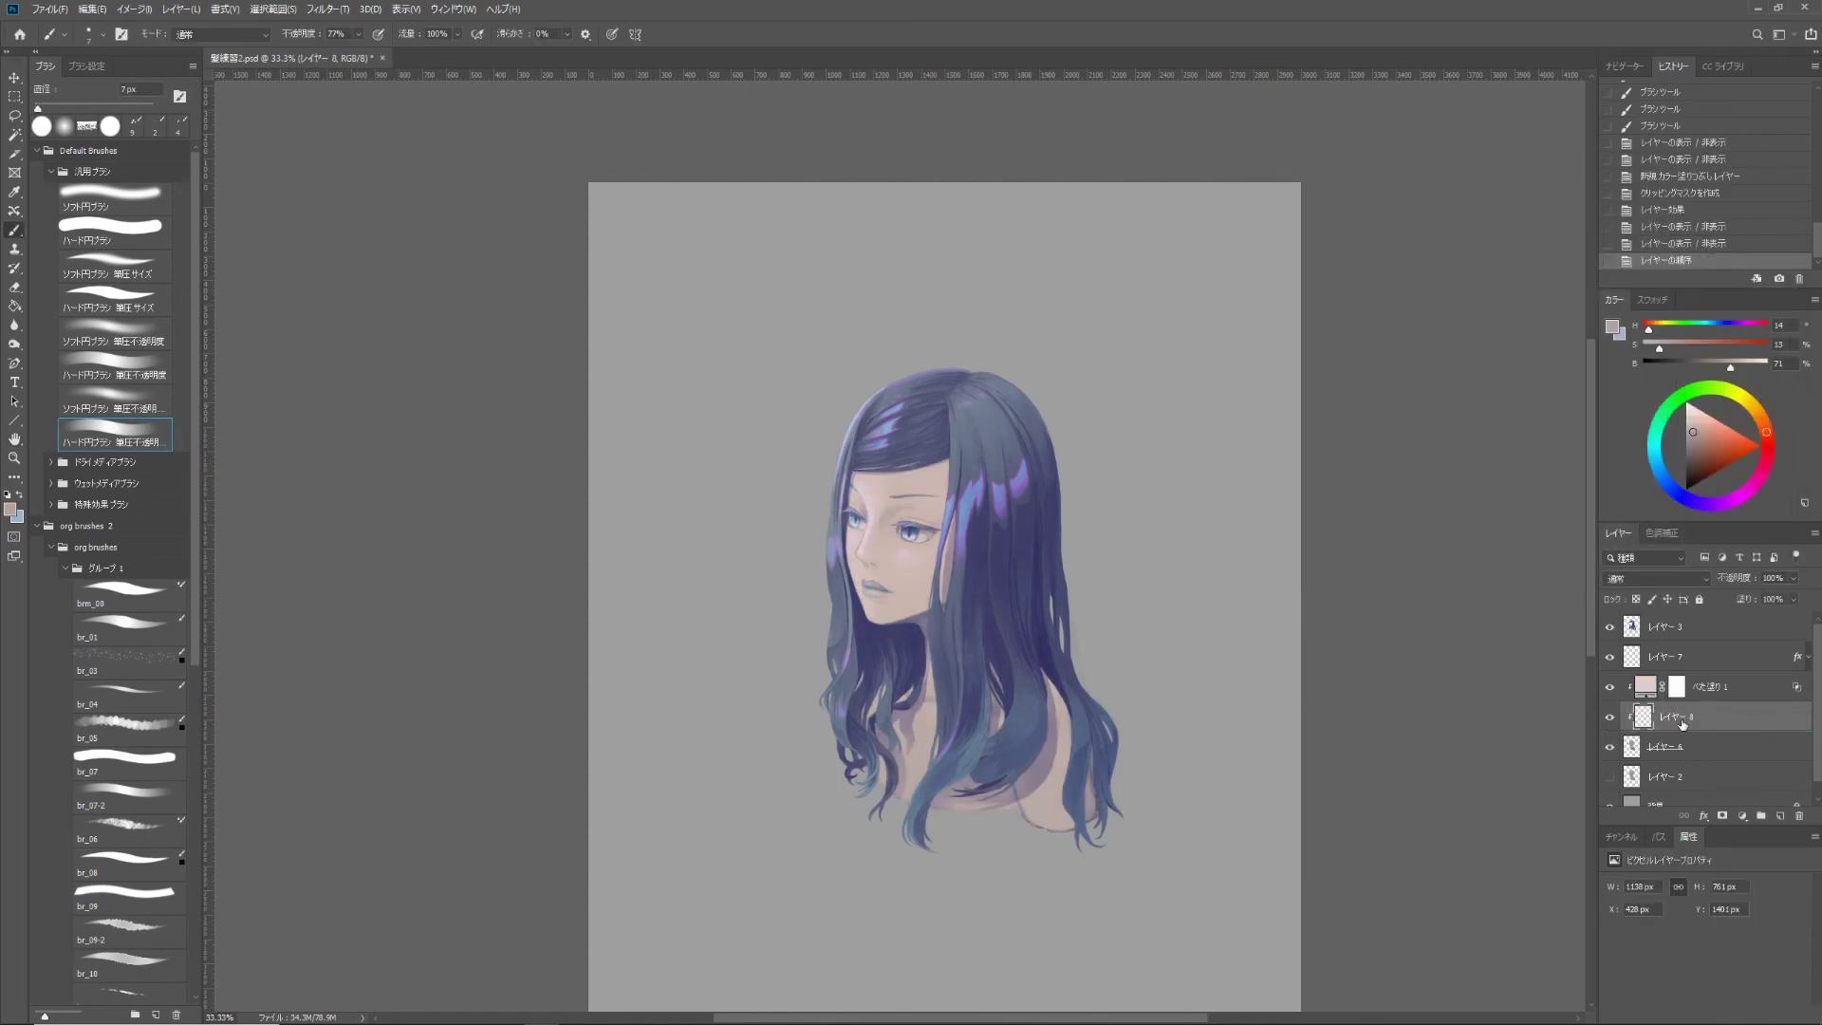
key(ctrl+alt+g)
click(1609, 686)
key(ctrl+e)
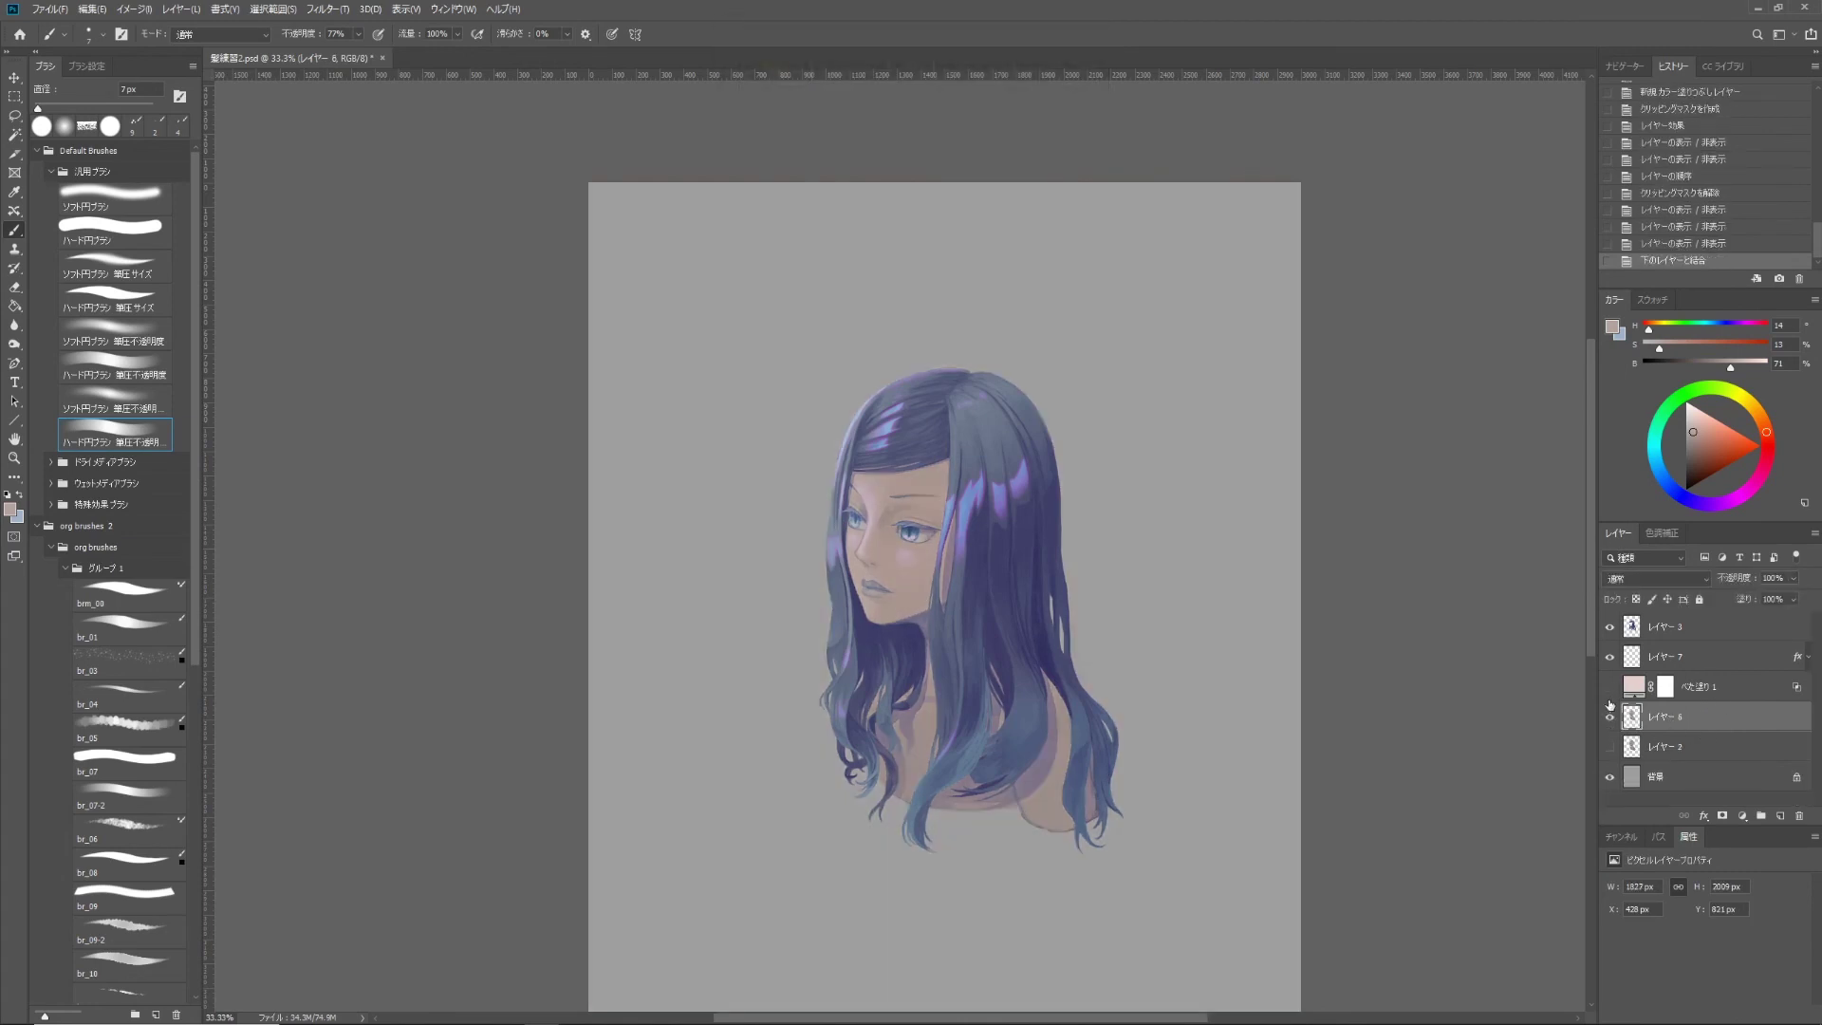
click(1610, 686)
click(1706, 691)
Re-clip the fill to the merged skin layer at 68% opacity and select its mask
key(ctrl+alt+g)
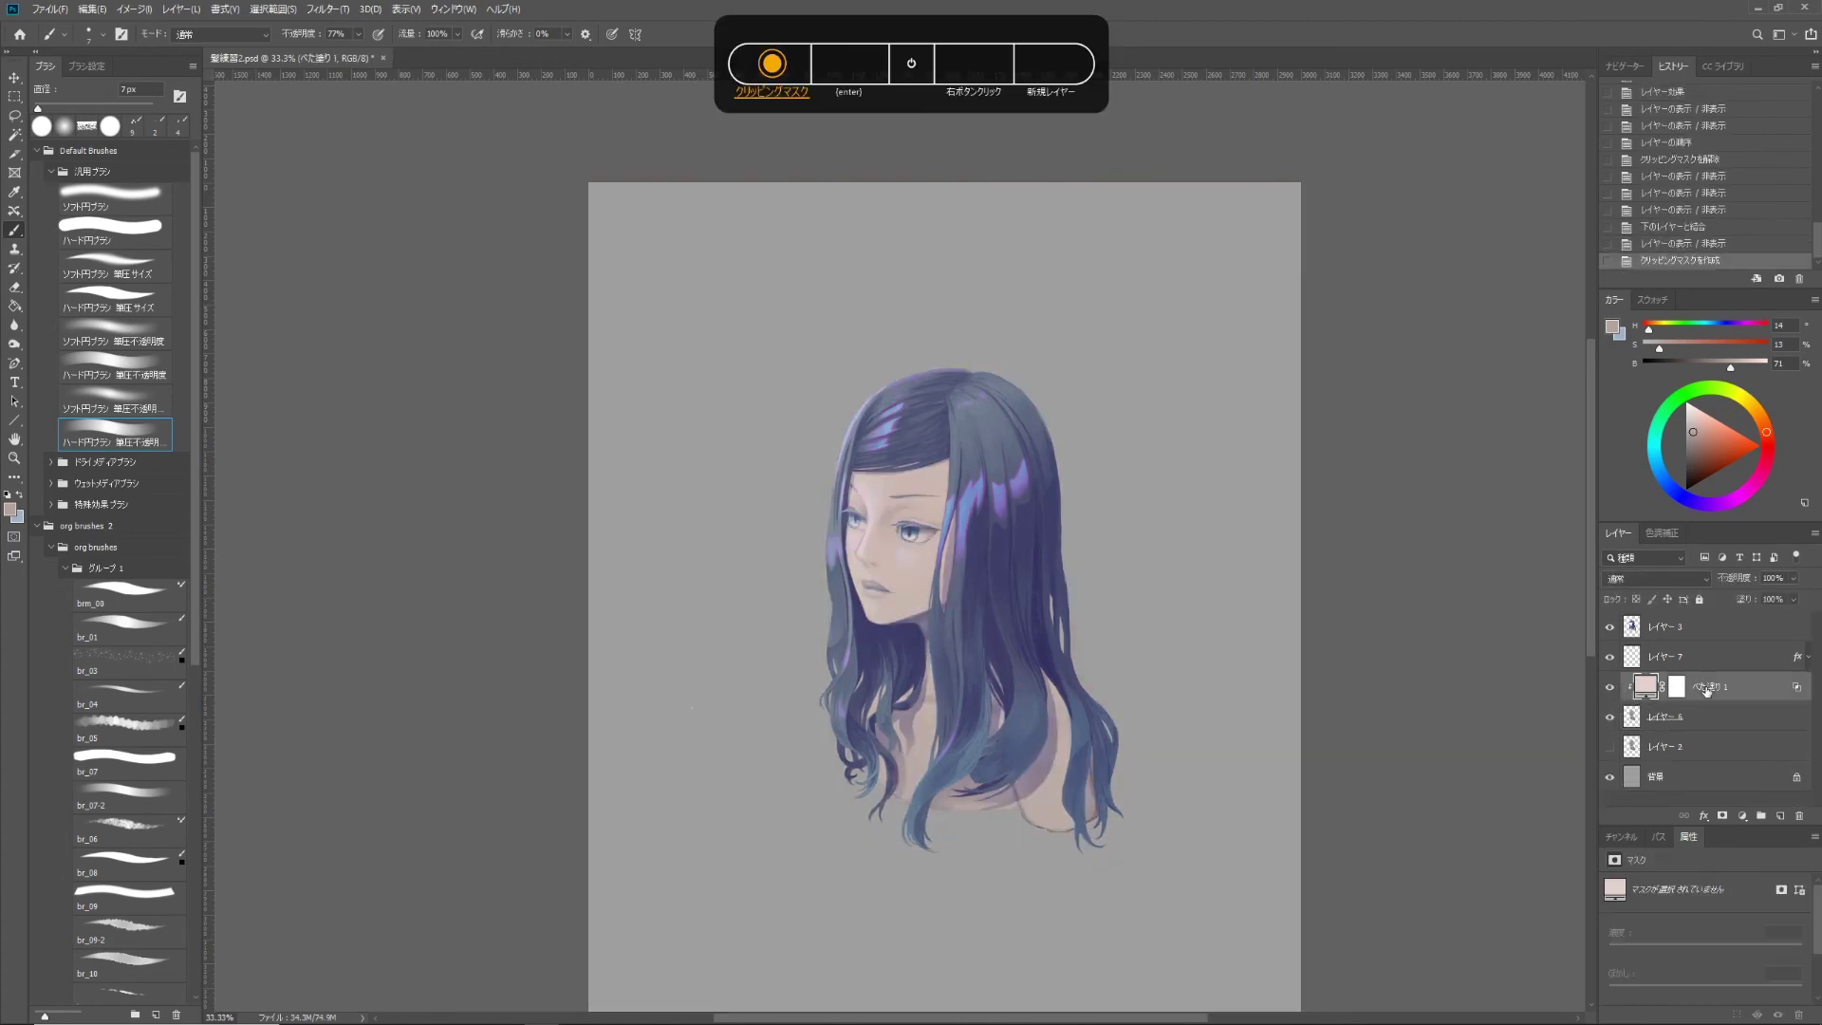
drag(1795, 585, 1771, 595)
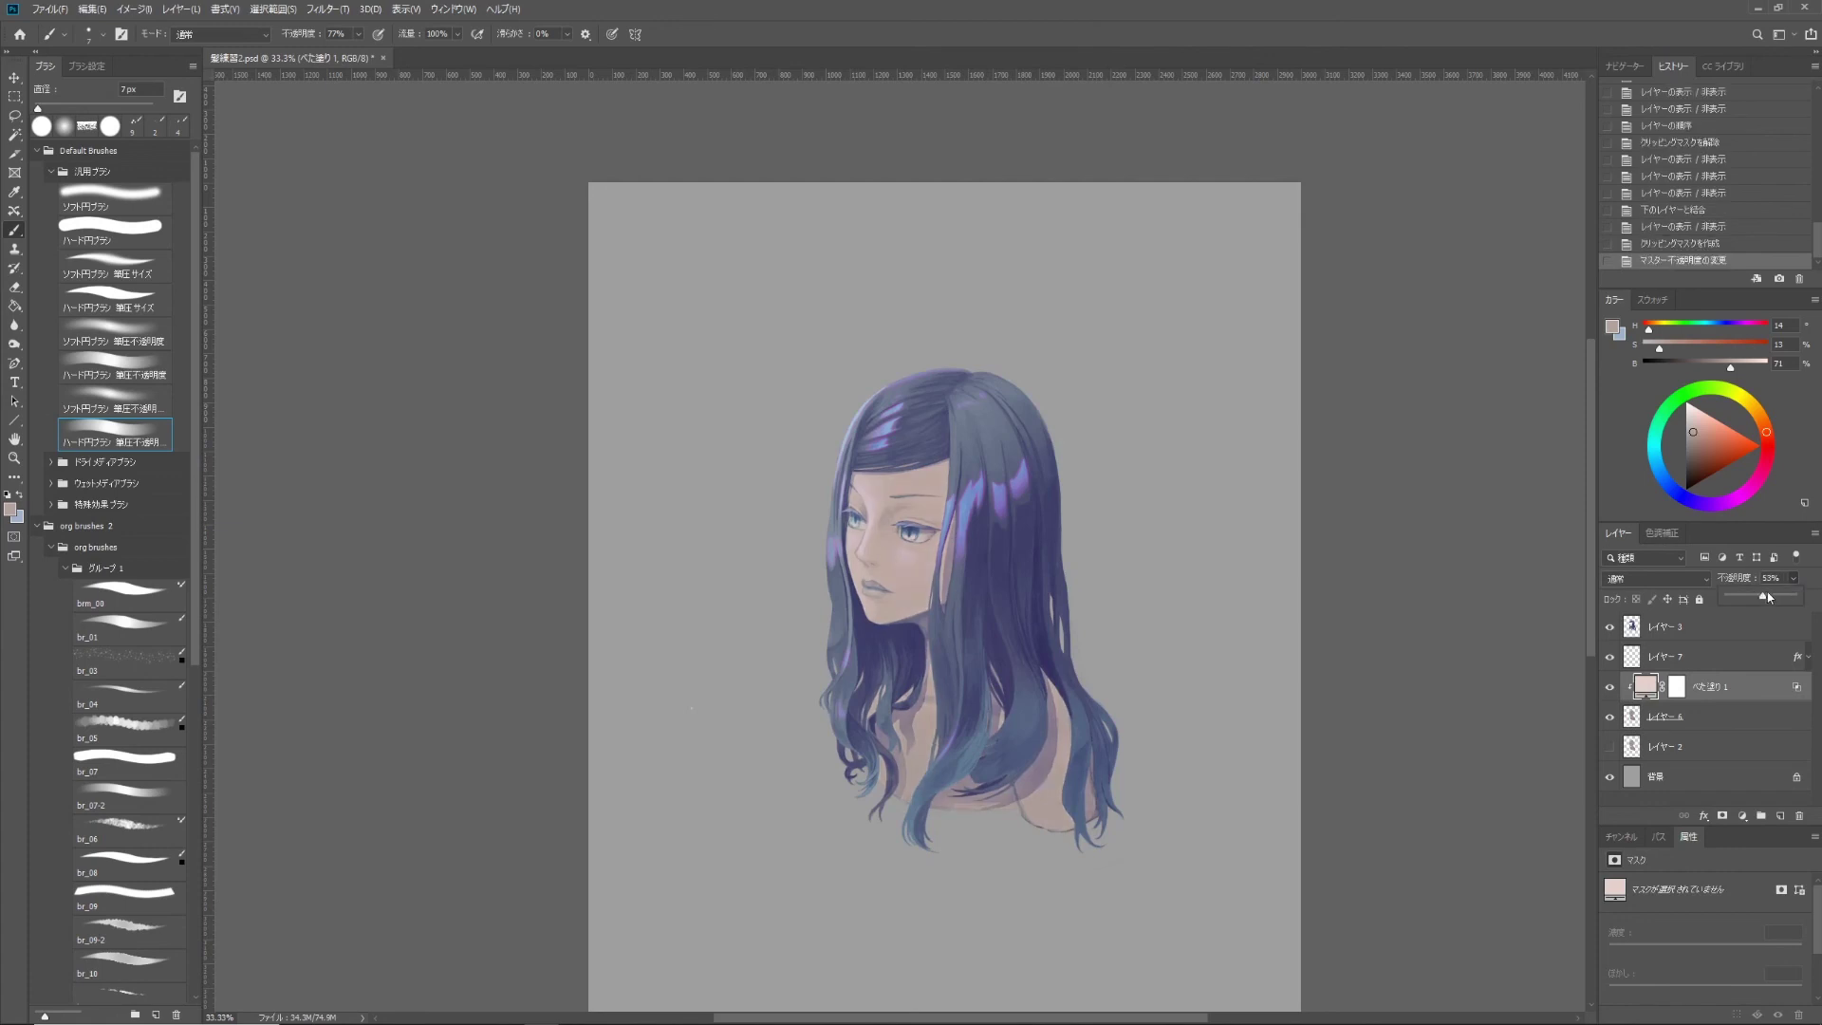
click(1677, 686)
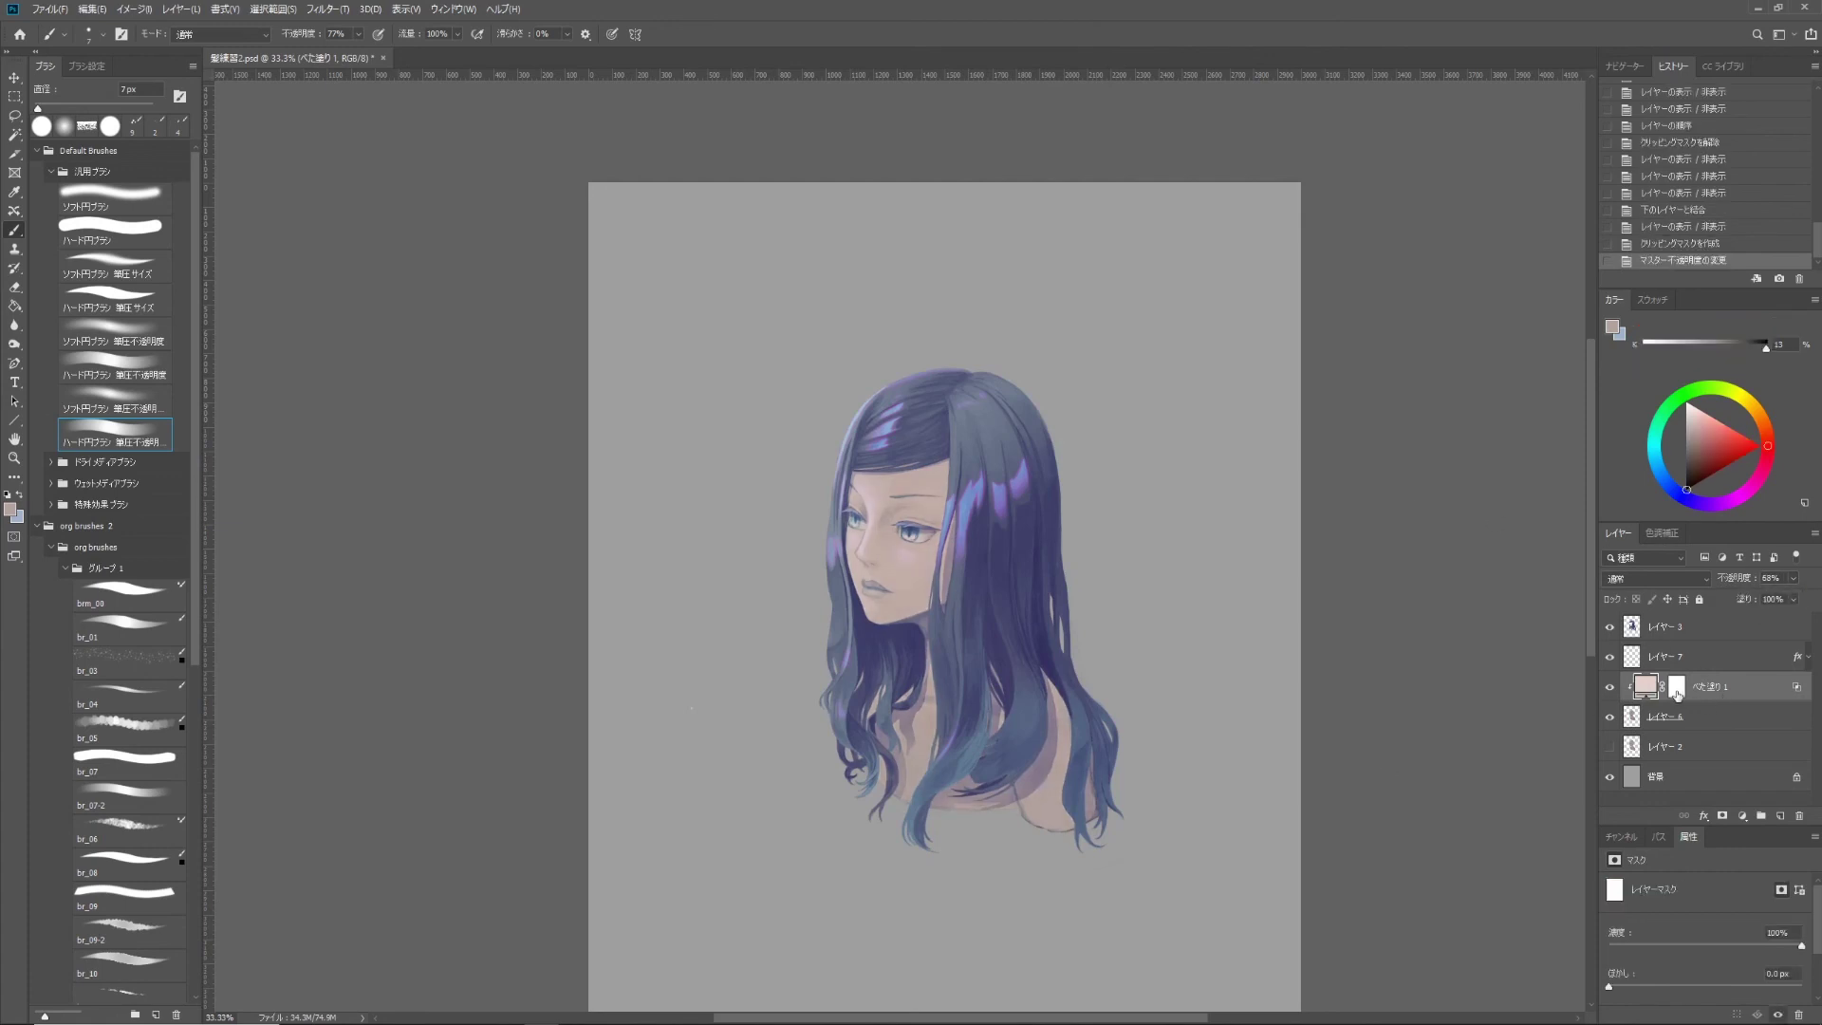
scroll(897, 536, up, 2)
Mask the fill away around the eye and over the lips
drag(924, 529, 824, 505)
key(bracketright)
key(bracketright)
key(bracketleft)
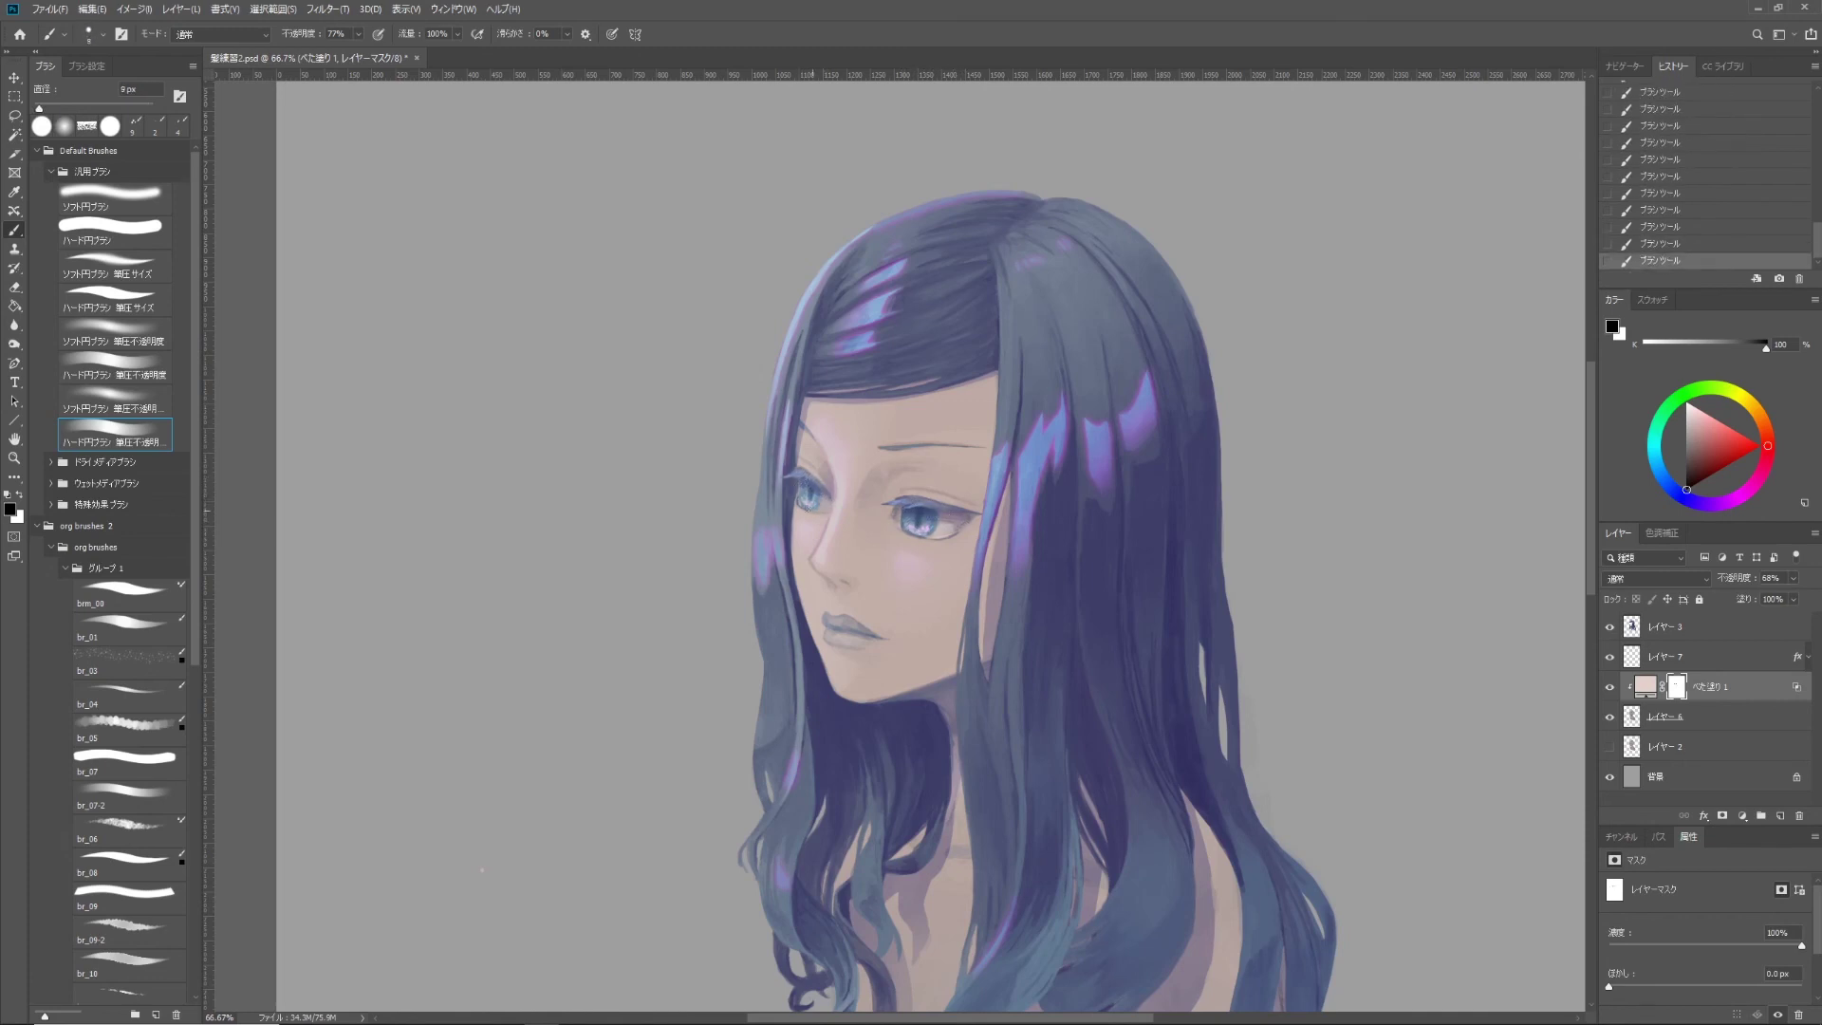
key(bracketright)
key(bracketright)
key(bracketright)
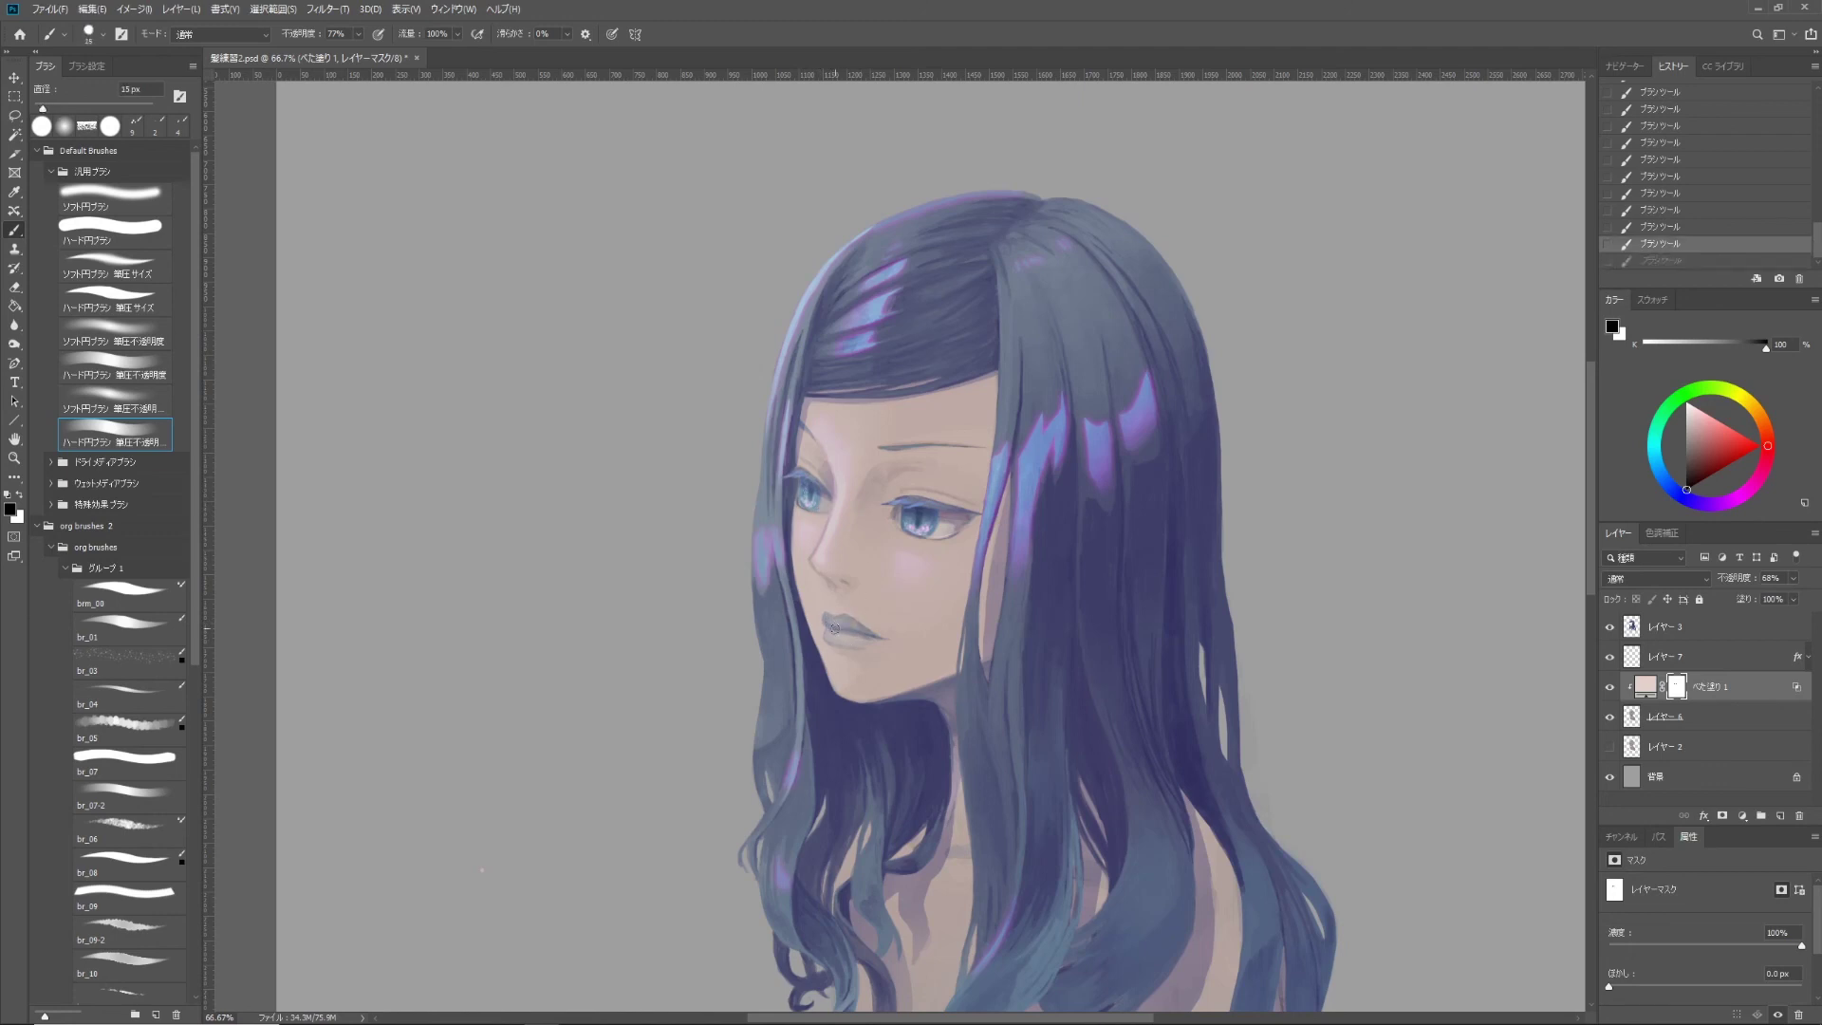
drag(841, 622, 830, 634)
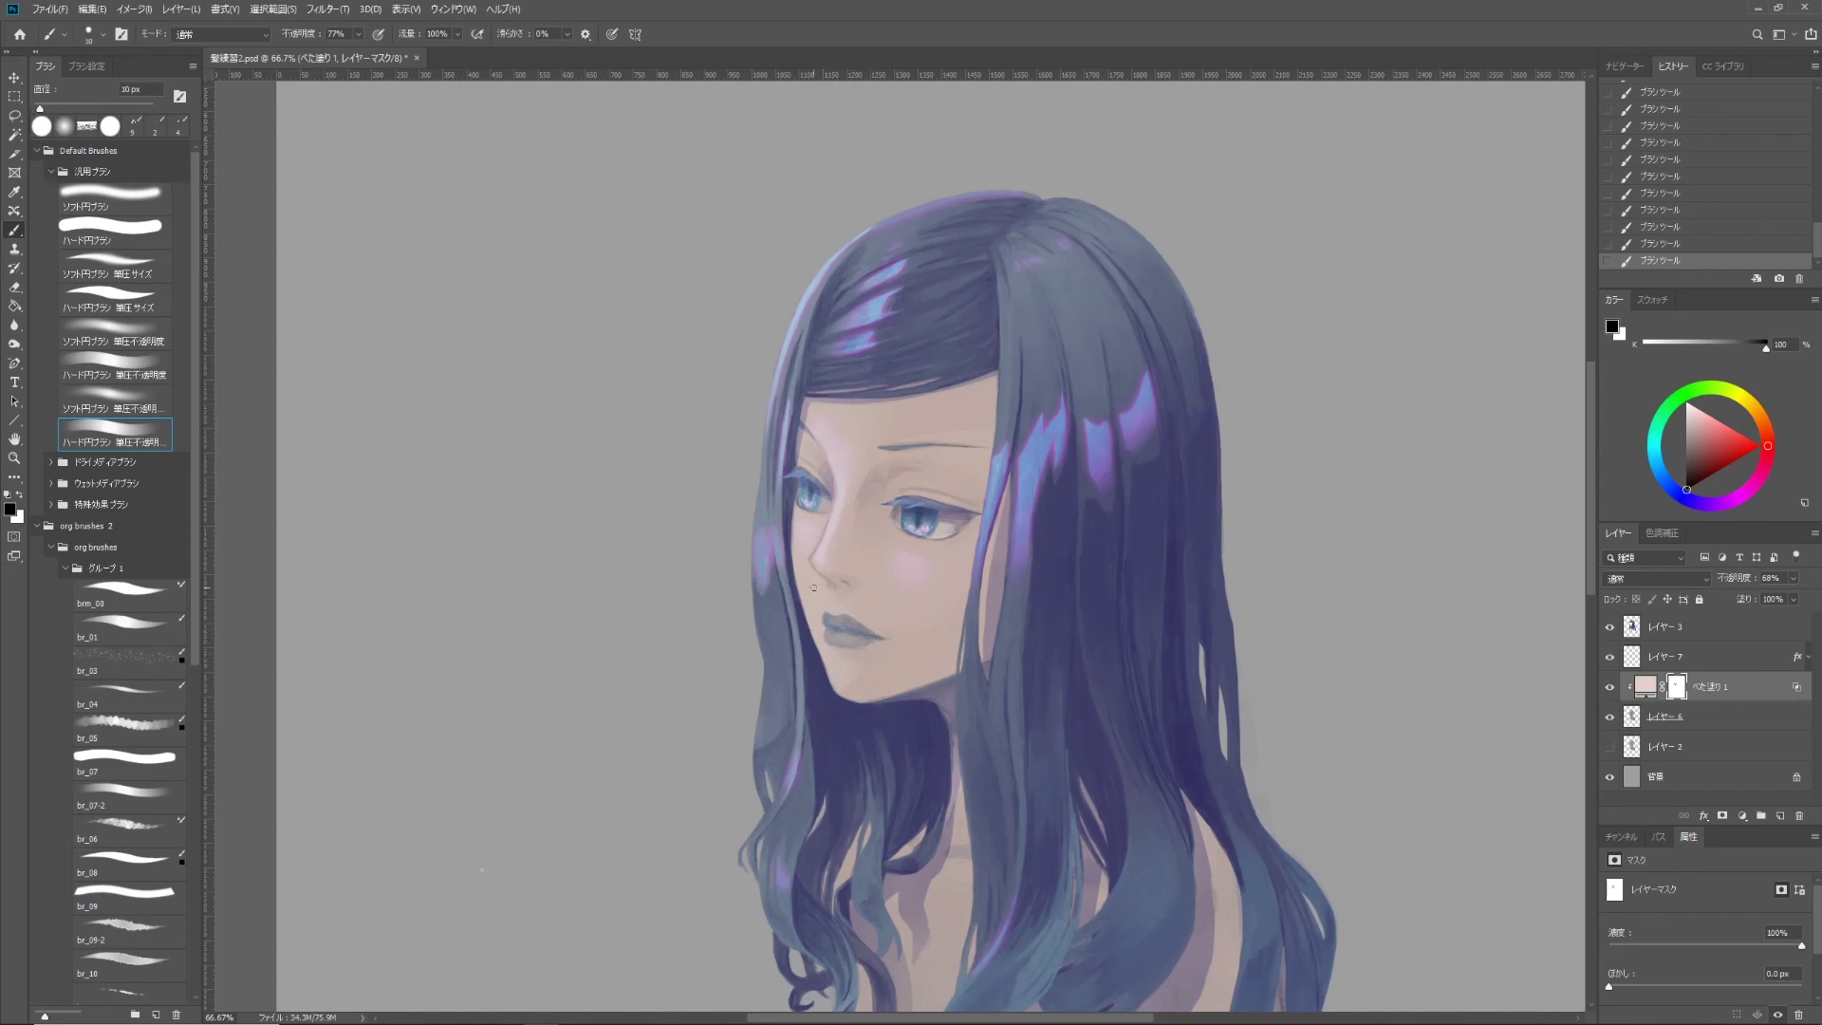
key(ctrl+minus)
key(ctrl+minus)
Hide the fill layer, select the skin layer, sample a face colour and set the brush to Hard Light
click(1694, 721)
click(1610, 685)
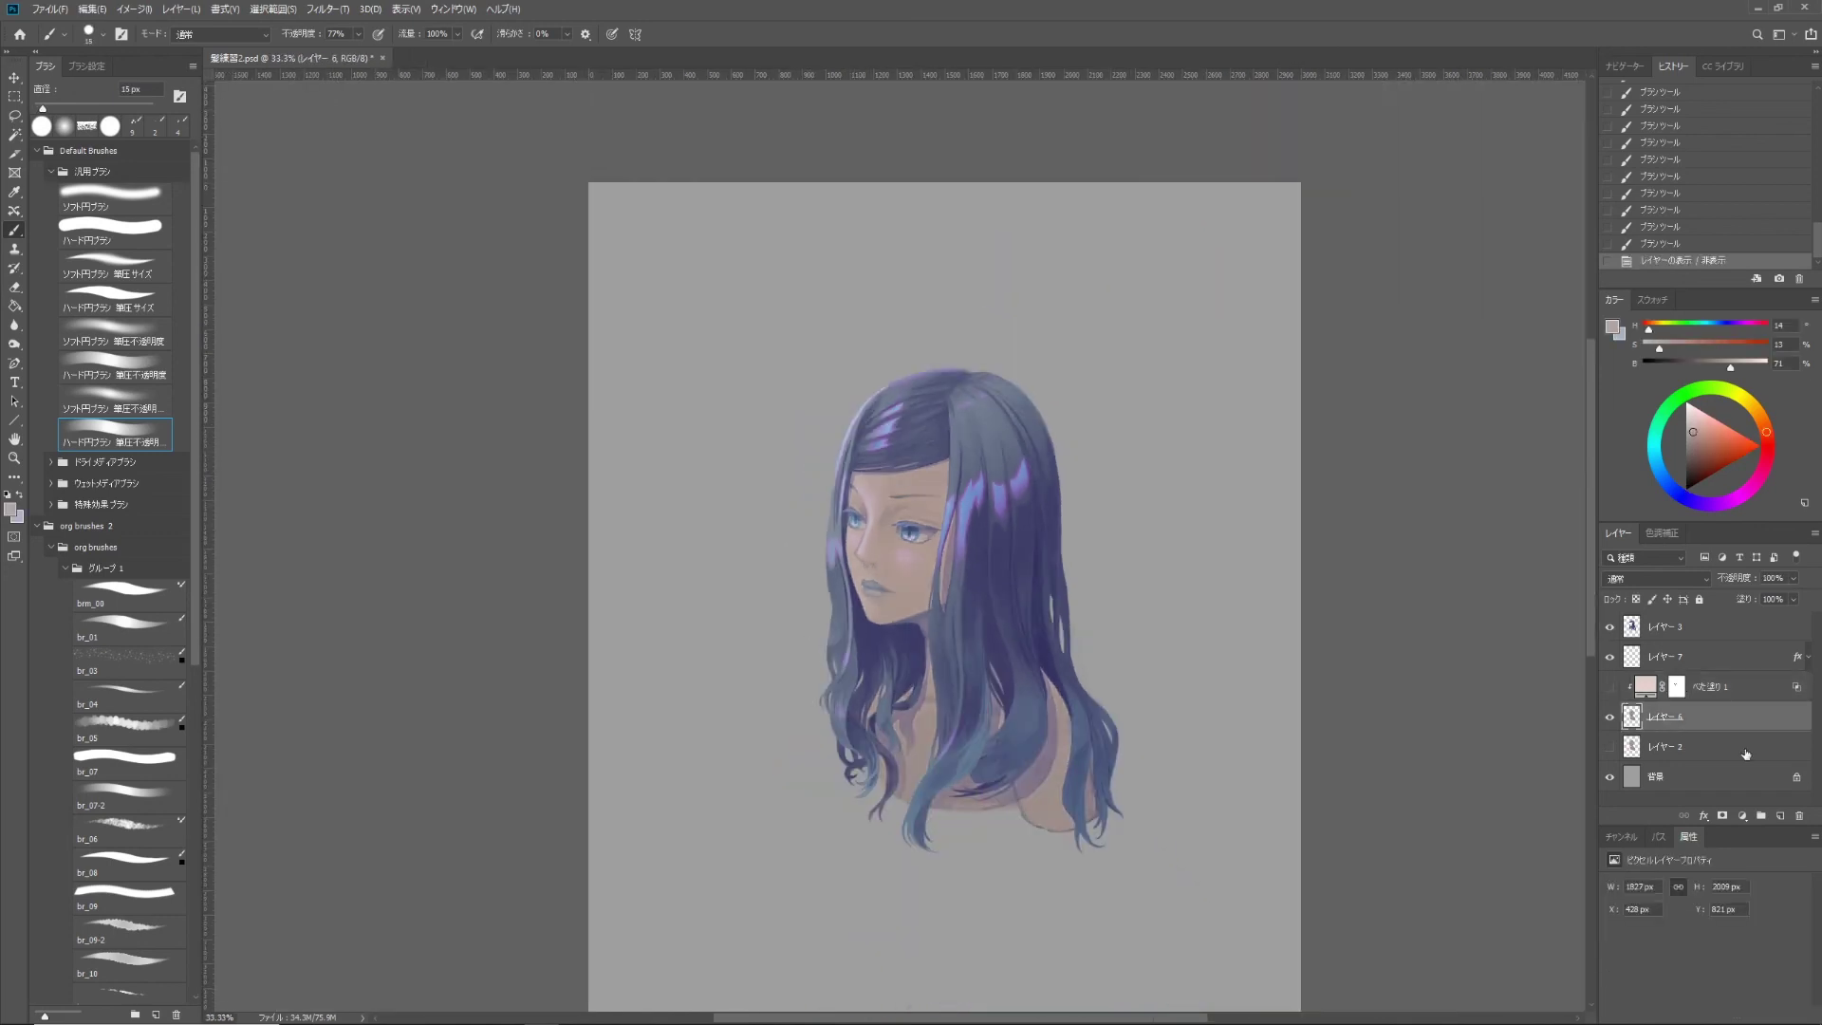
key(ctrl+plus)
key(ctrl+plus)
alt+click(1241, 650)
key(bracketright)
key(bracketleft)
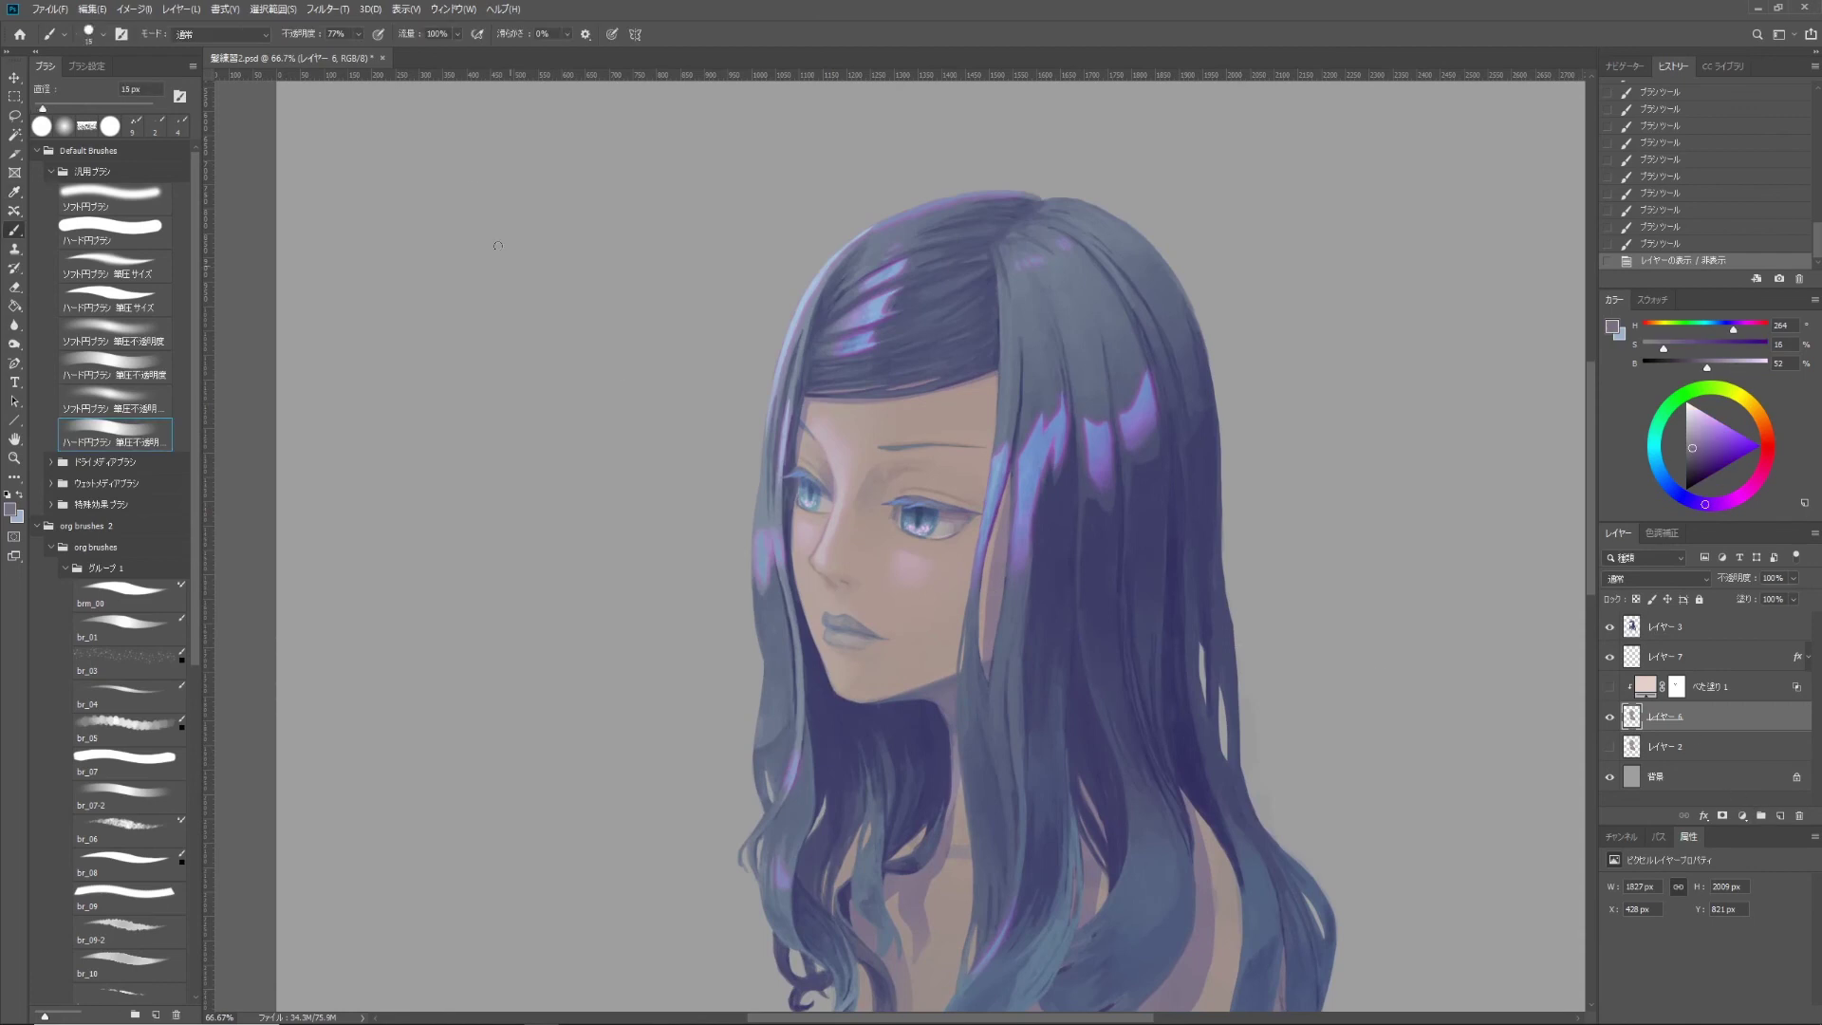
click(221, 34)
click(223, 277)
Add a new Hard Light layer and paint a purple shadow beside the nose
drag(839, 598, 865, 600)
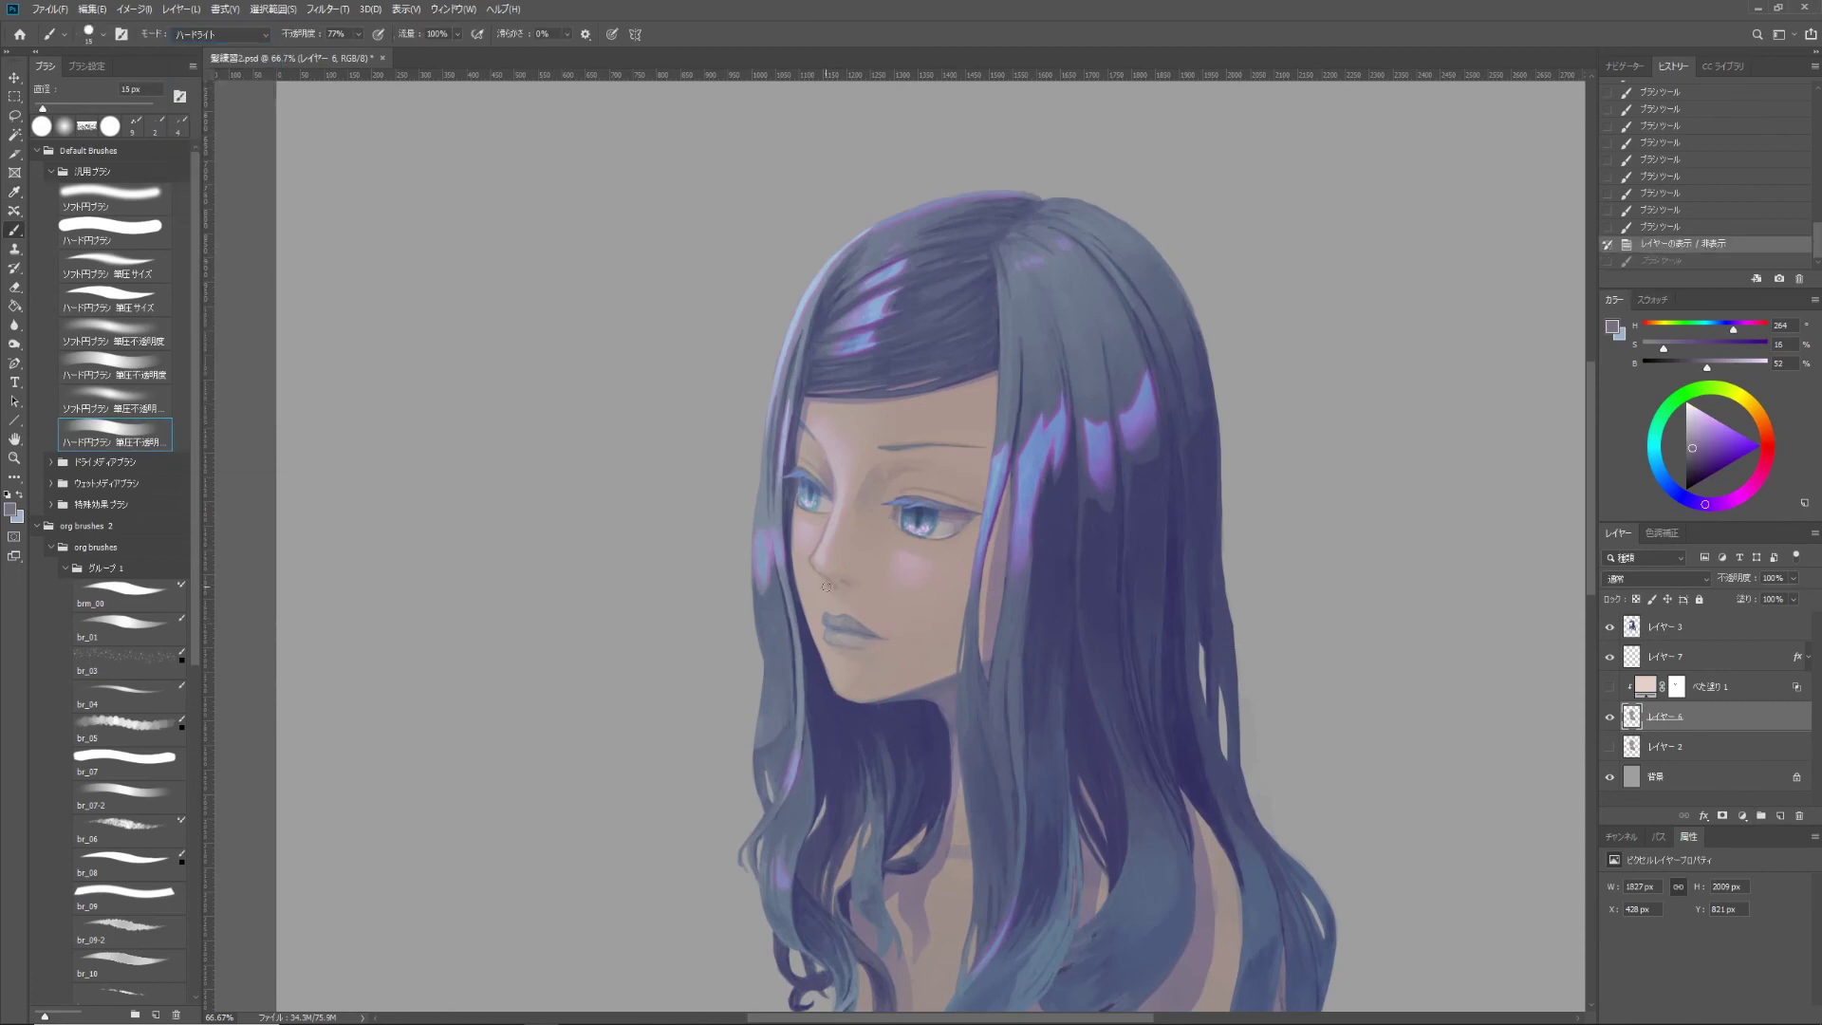
key(bracketright)
alt+click(822, 570)
key(ctrl+z)
key(ctrl+shift+alt+n)
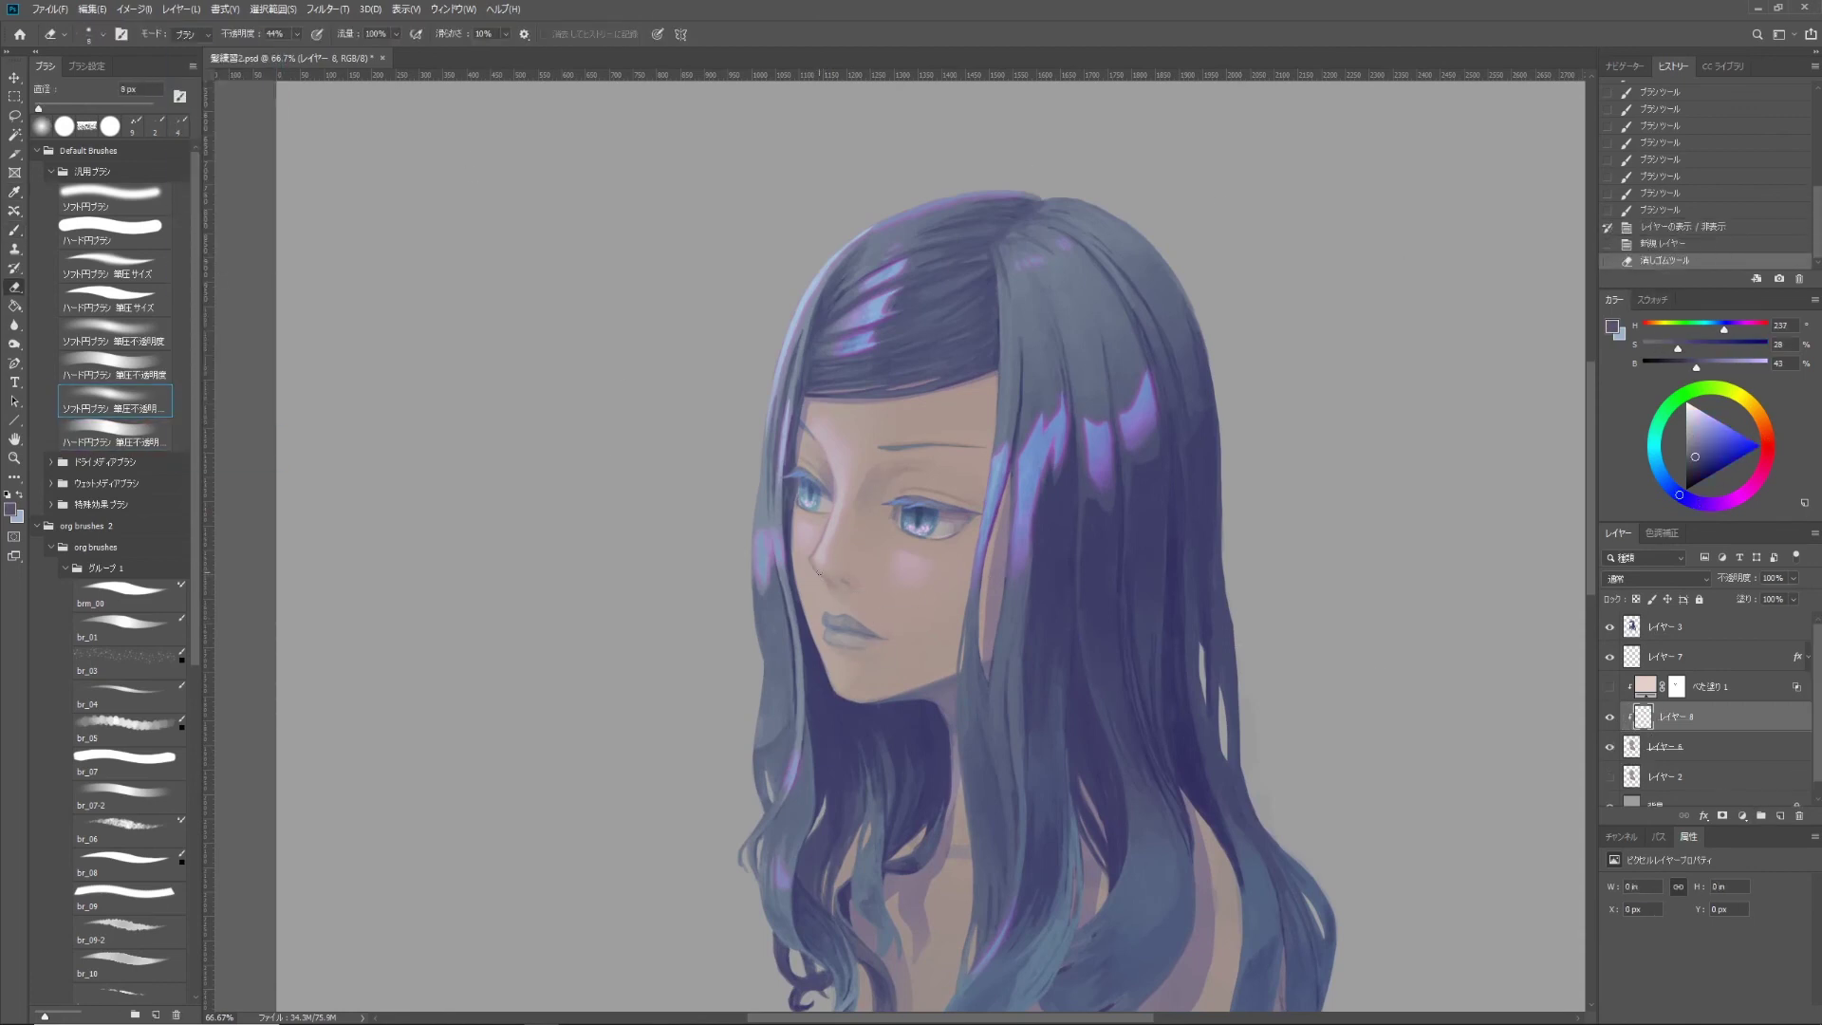
click(221, 35)
click(218, 52)
click(1656, 578)
click(1652, 808)
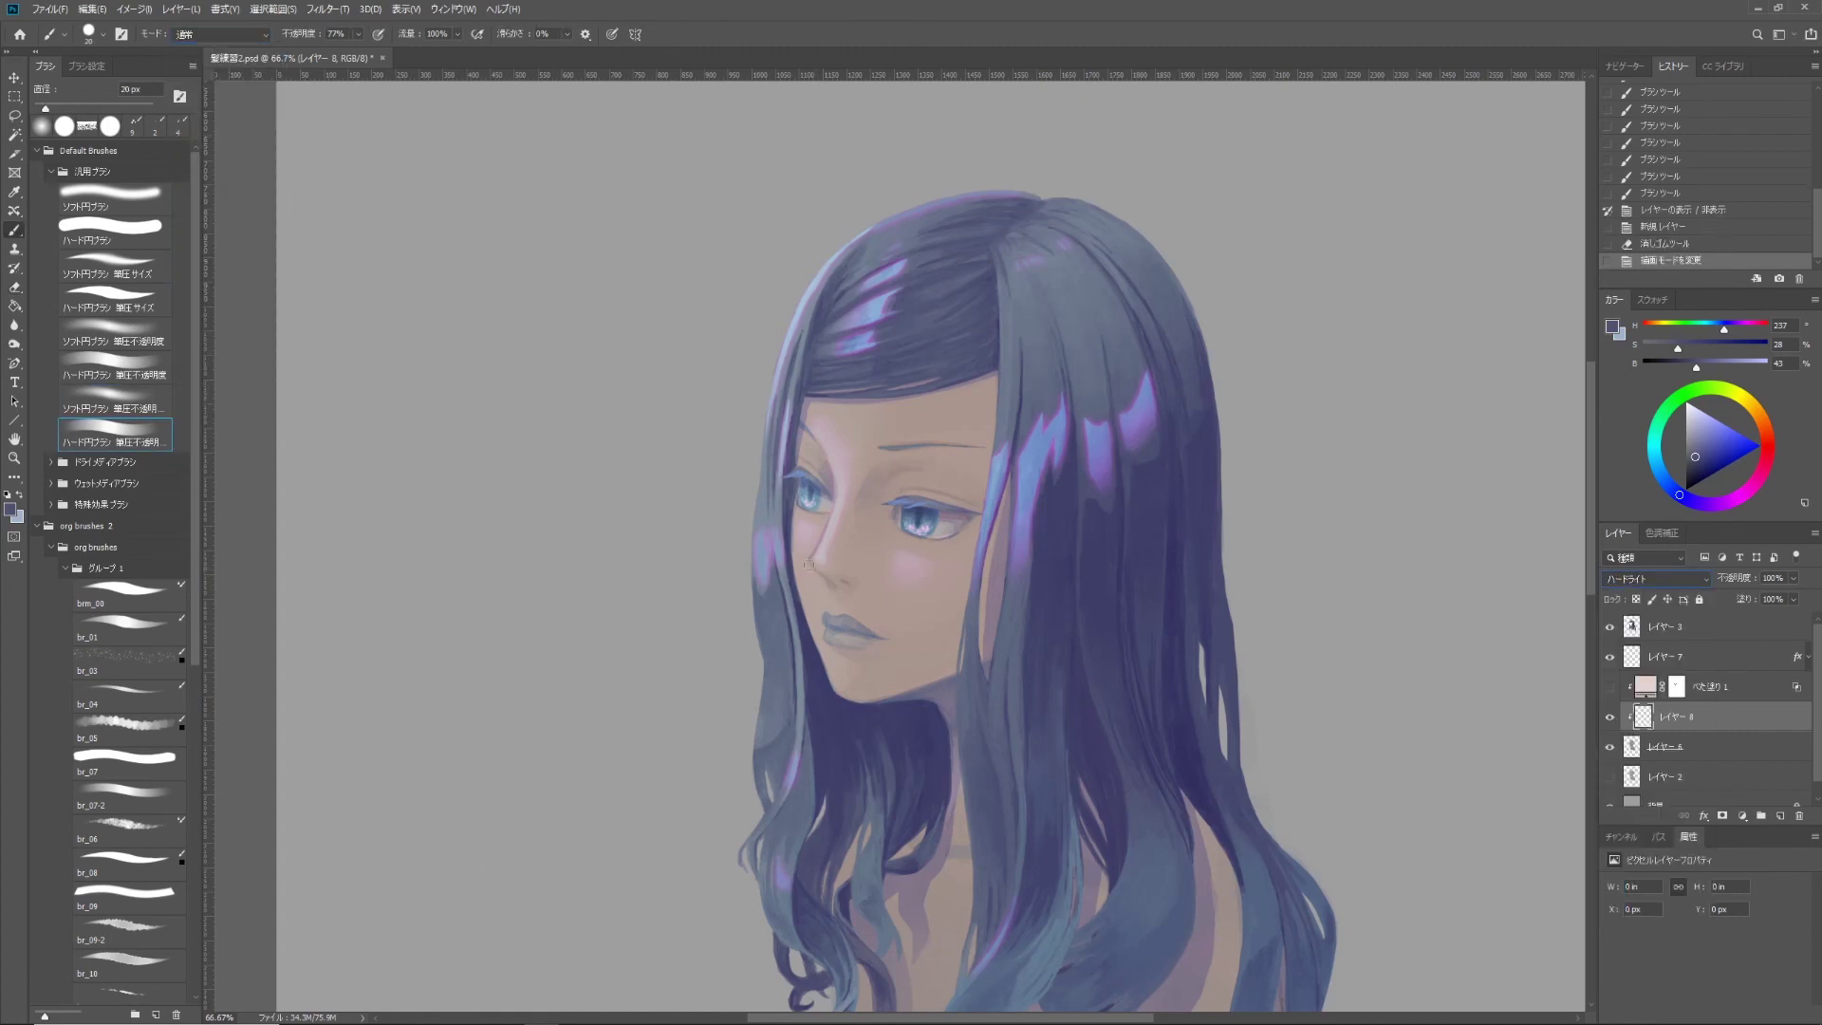
mouse_move(806, 564)
mouse_down()
mouse_move(854, 598)
mouse_move(803, 560)
mouse_up()
Erase and touch up the nose shading strokes with a smaller eraser
key(e)
key(bracketleft)
key(ctrl+alt+z)
key(ctrl+alt+z)
key(ctrl+alt+z)
key(ctrl+alt+z)
key(bracketleft)
key(bracketleft)
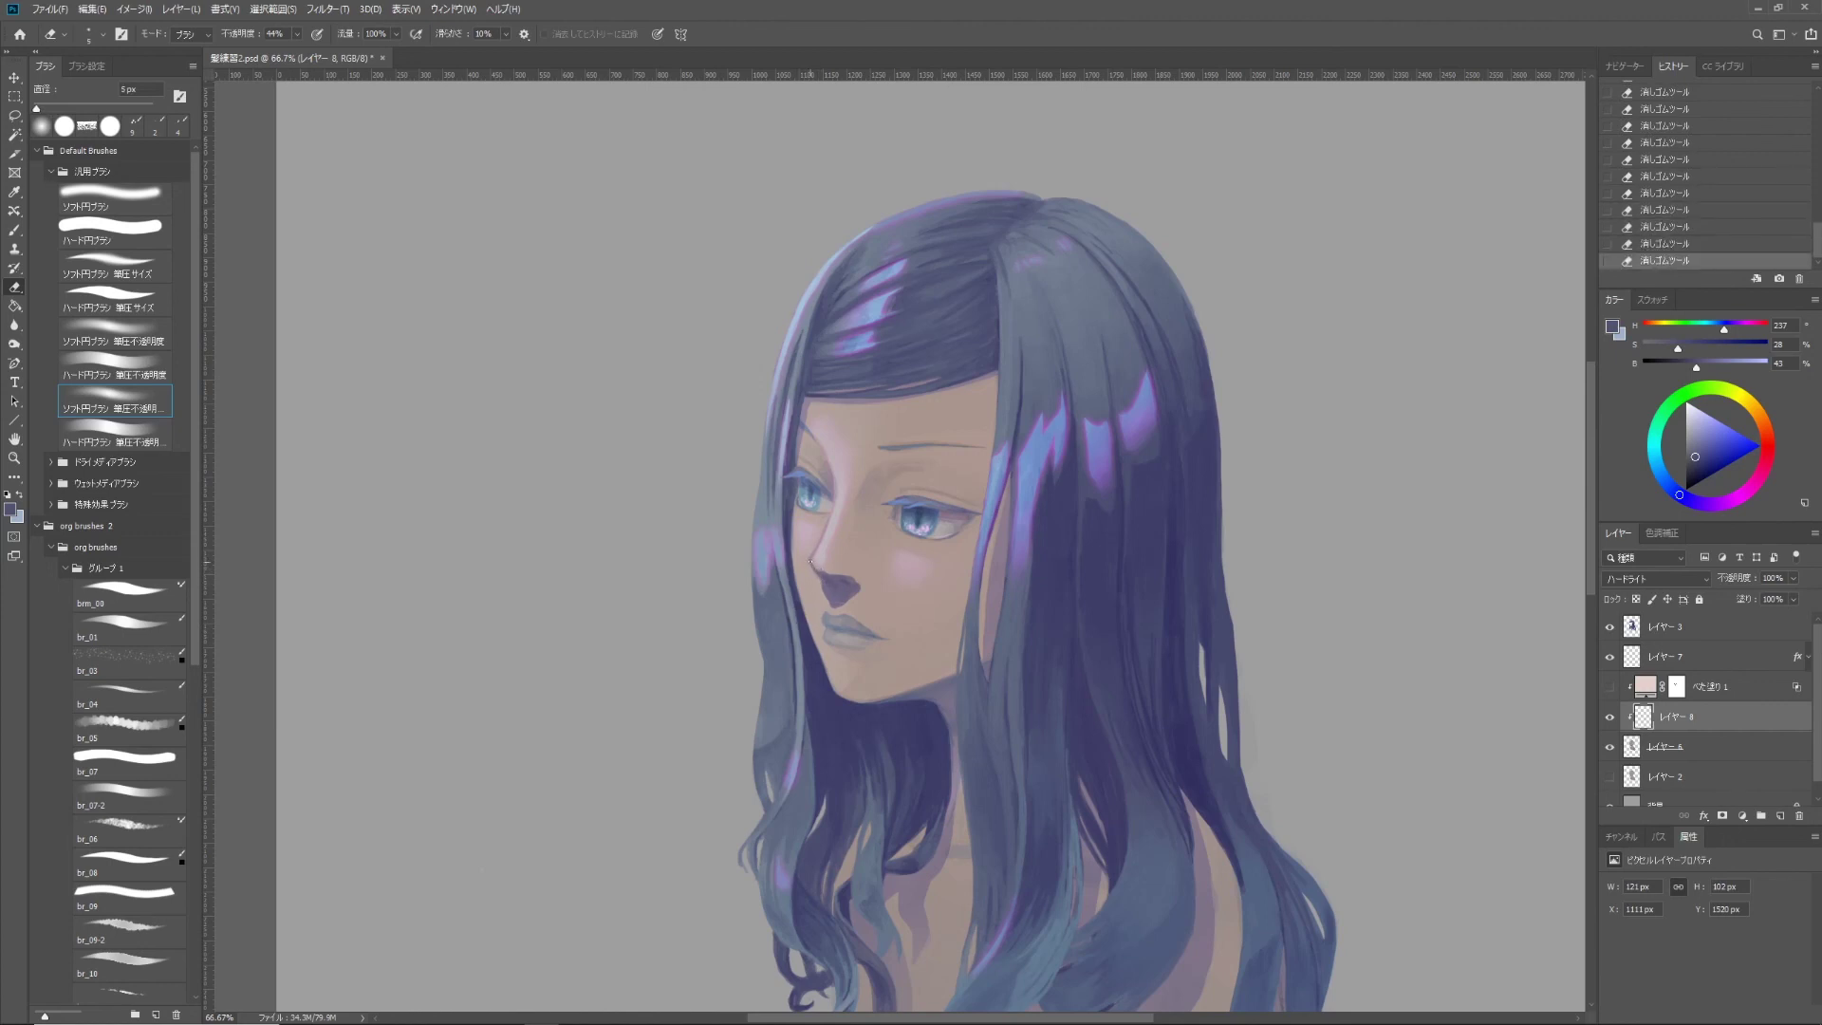
key(ctrl+alt+z)
key(ctrl+alt+z)
key(ctrl+alt+z)
key(ctrl+alt+z)
key(ctrl+alt+z)
key(ctrl+alt+z)
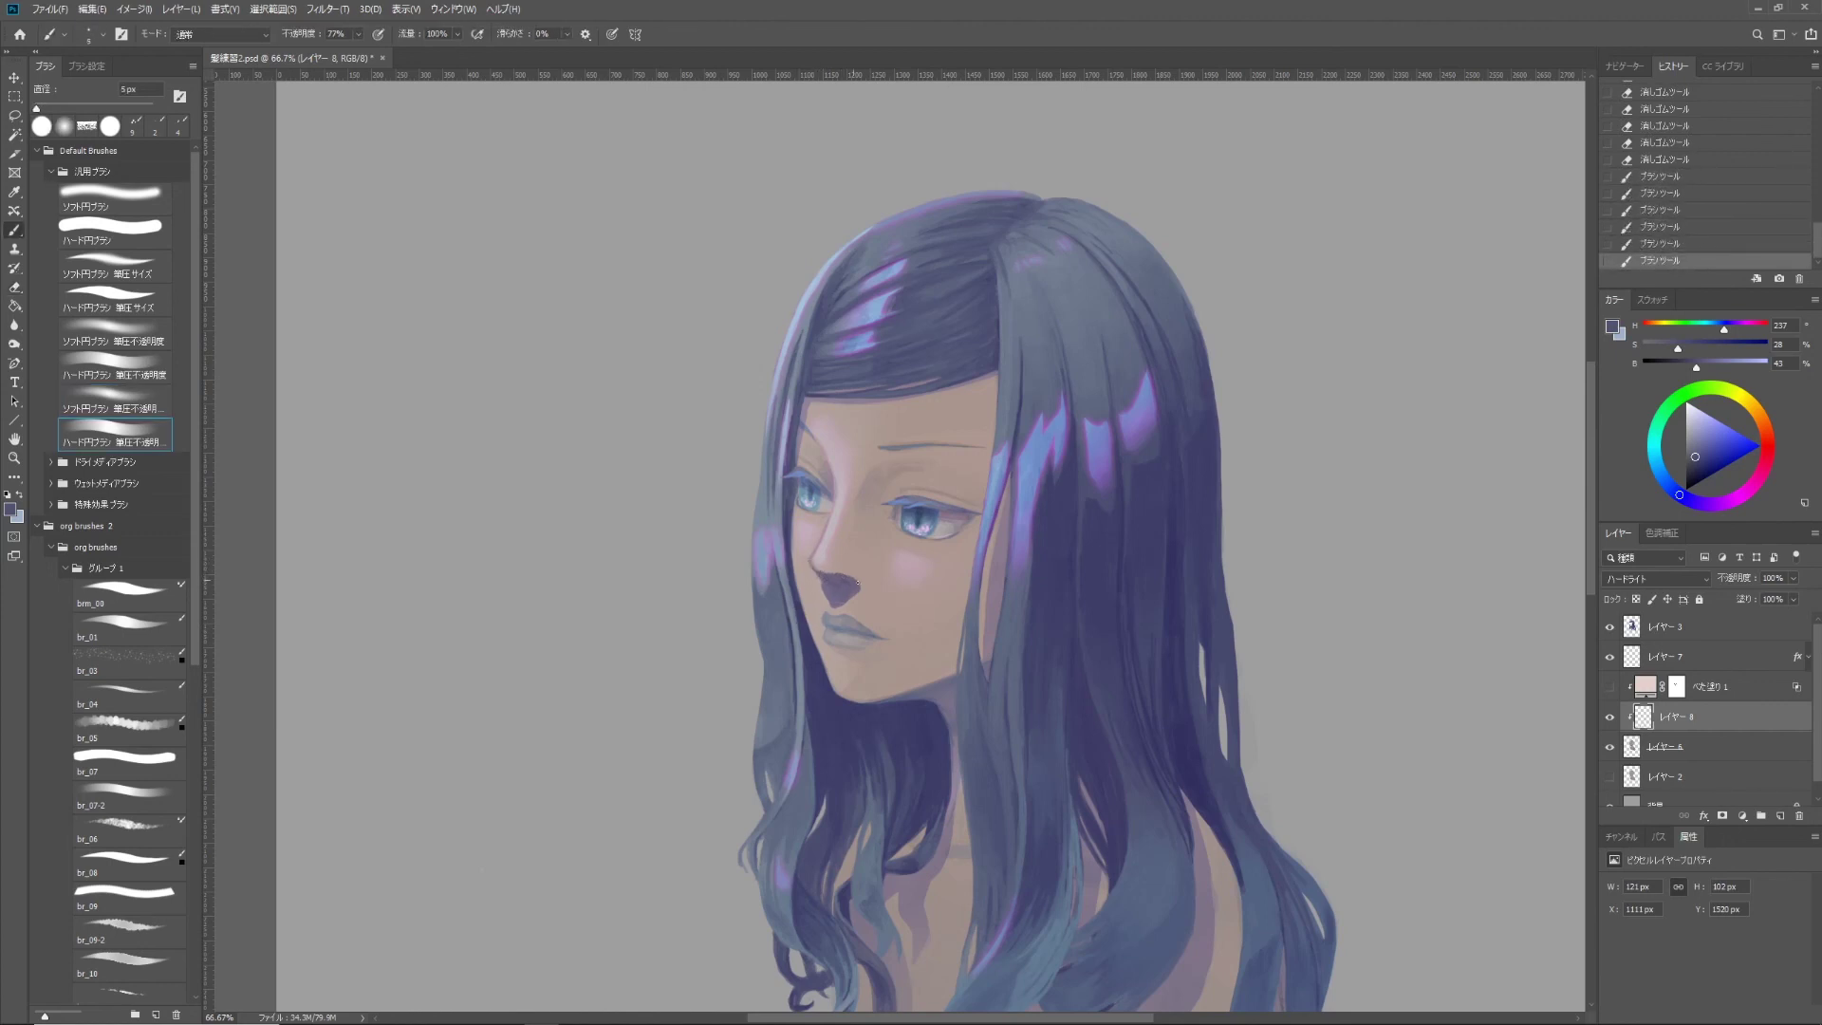
key(ctrl+alt+z)
key(ctrl+alt+z)
key(ctrl+alt+z)
key(ctrl+alt+z)
key(ctrl+alt+z)
key(ctrl+alt+z)
key(ctrl+alt+z)
key(ctrl+alt+z)
key(ctrl+alt+z)
key(ctrl+alt+z)
key(ctrl+alt+z)
key(b)
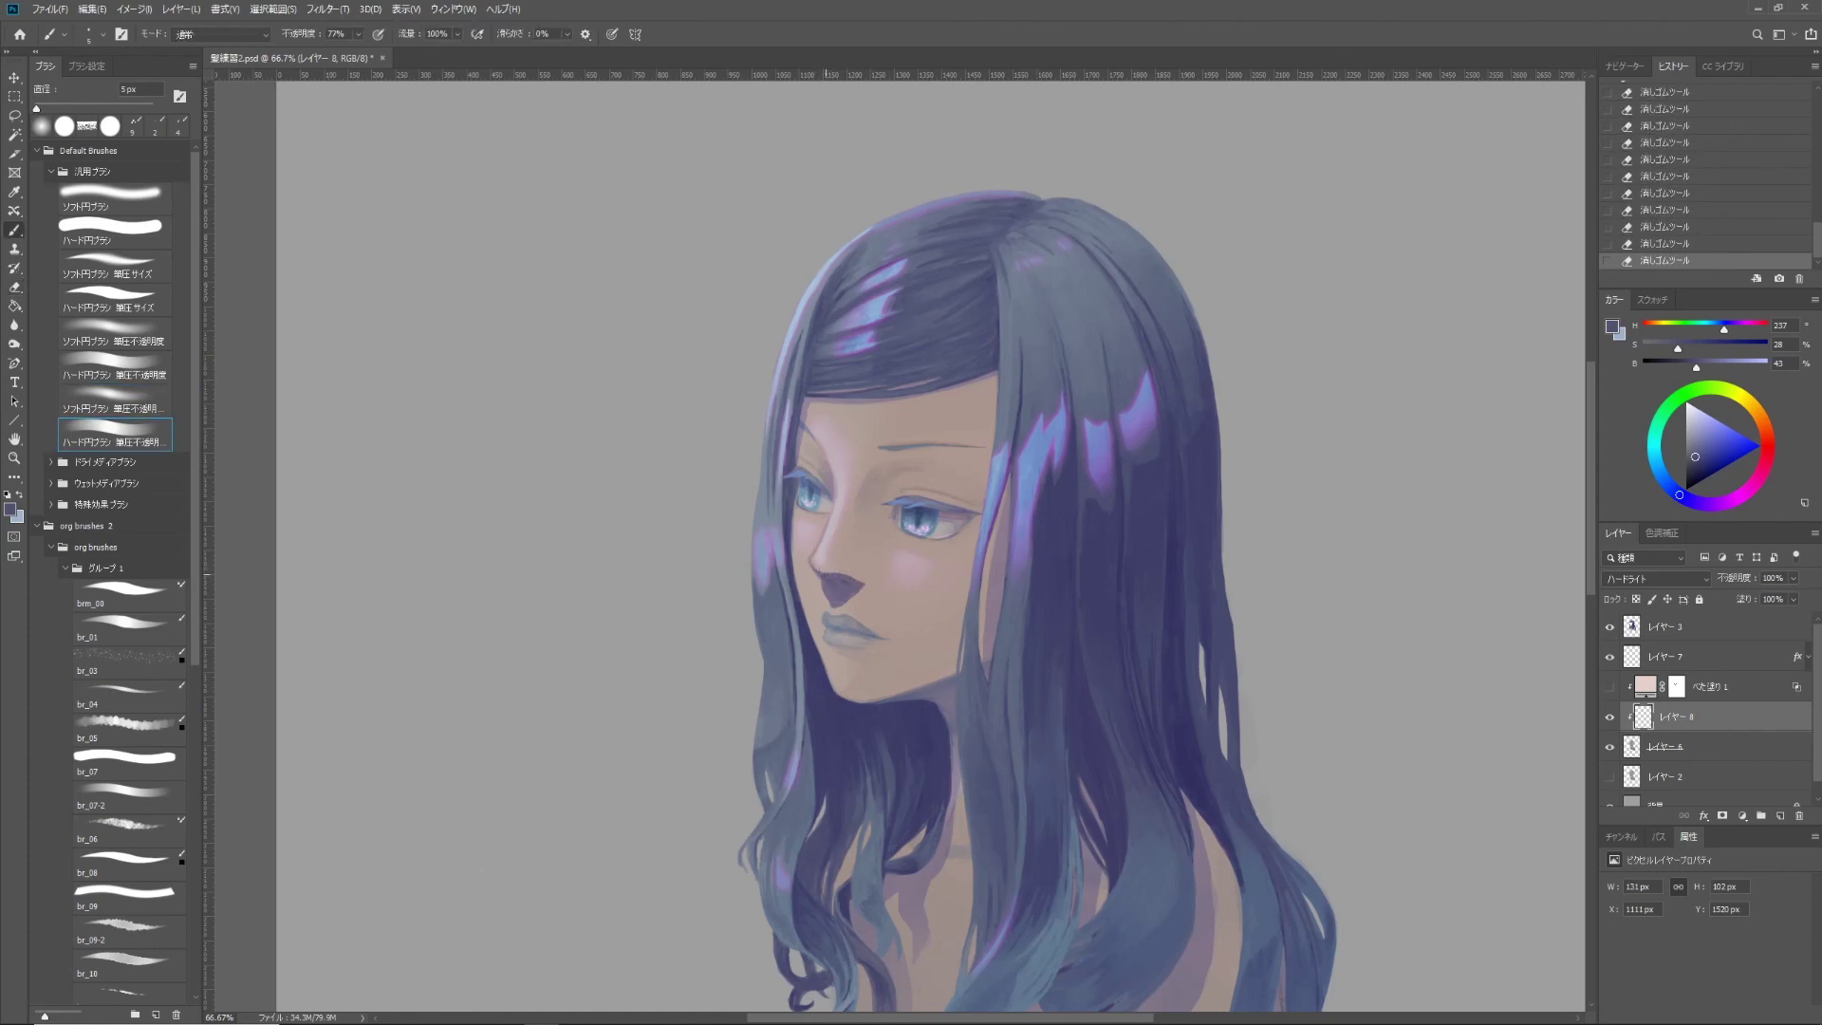
click(872, 617)
key(e)
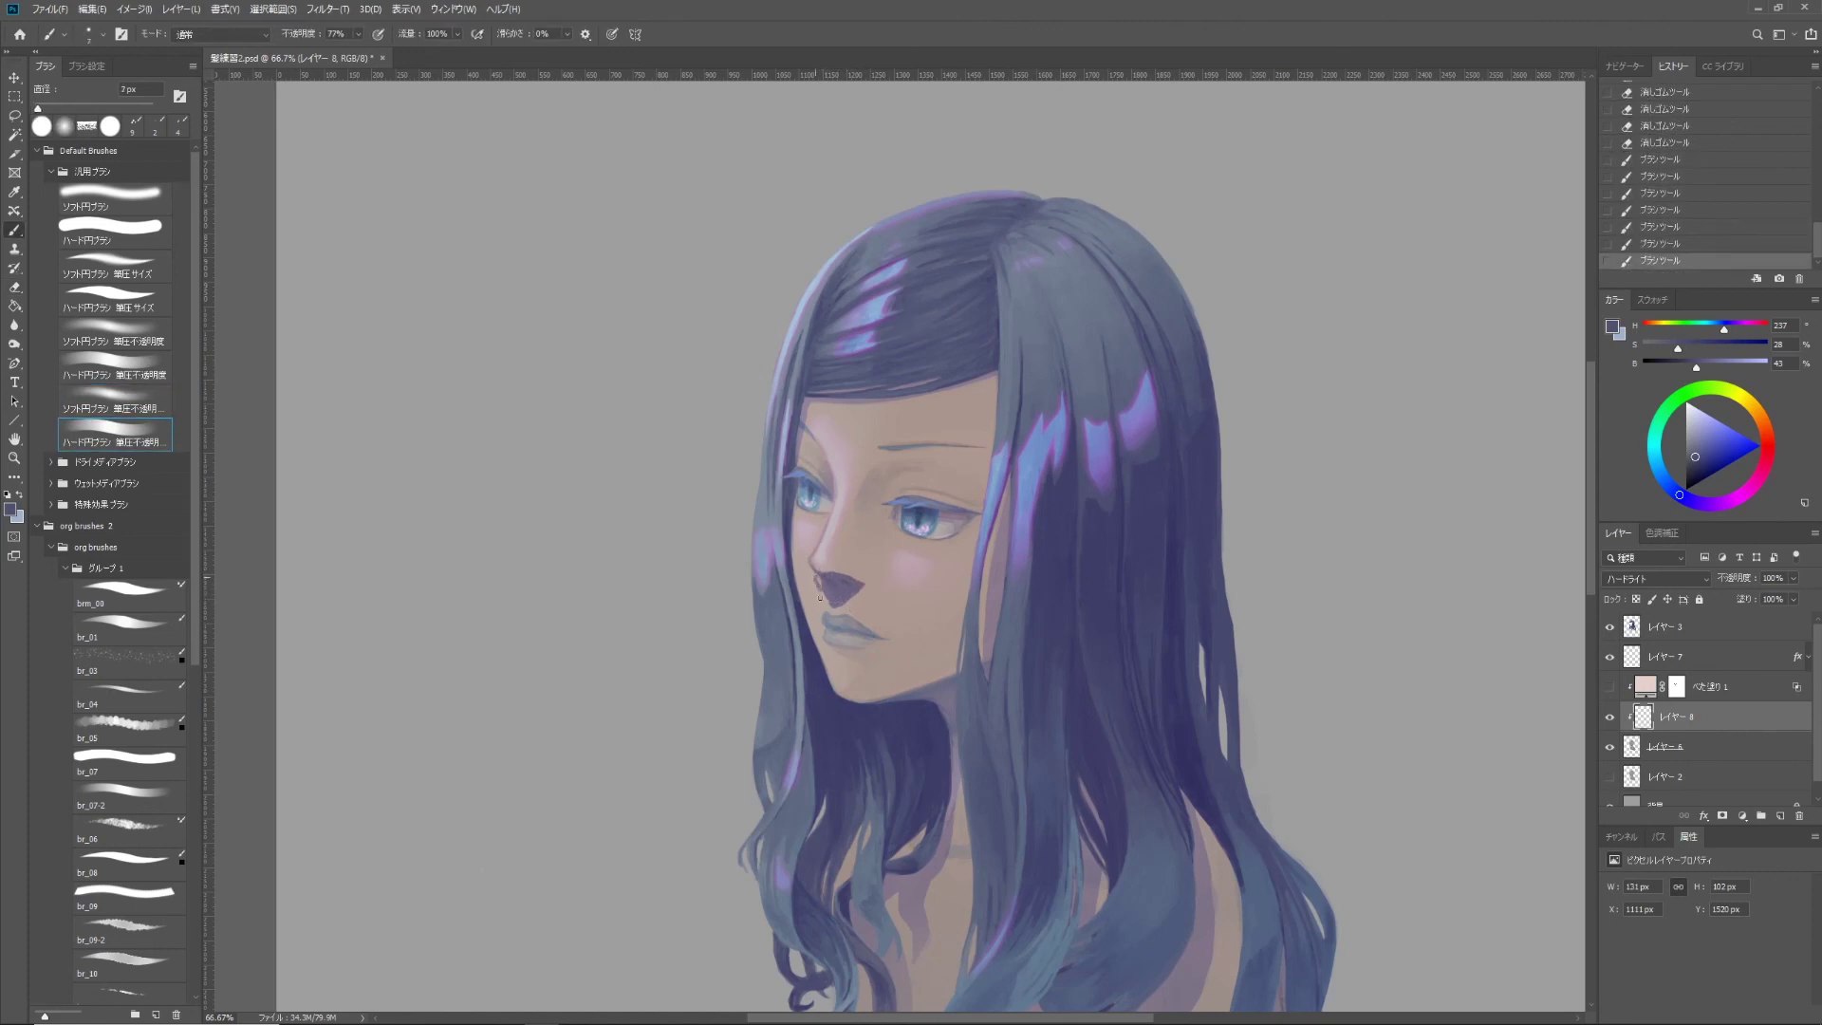
mouse_move(827, 634)
mouse_down()
mouse_move(816, 581)
mouse_move(854, 615)
mouse_up()
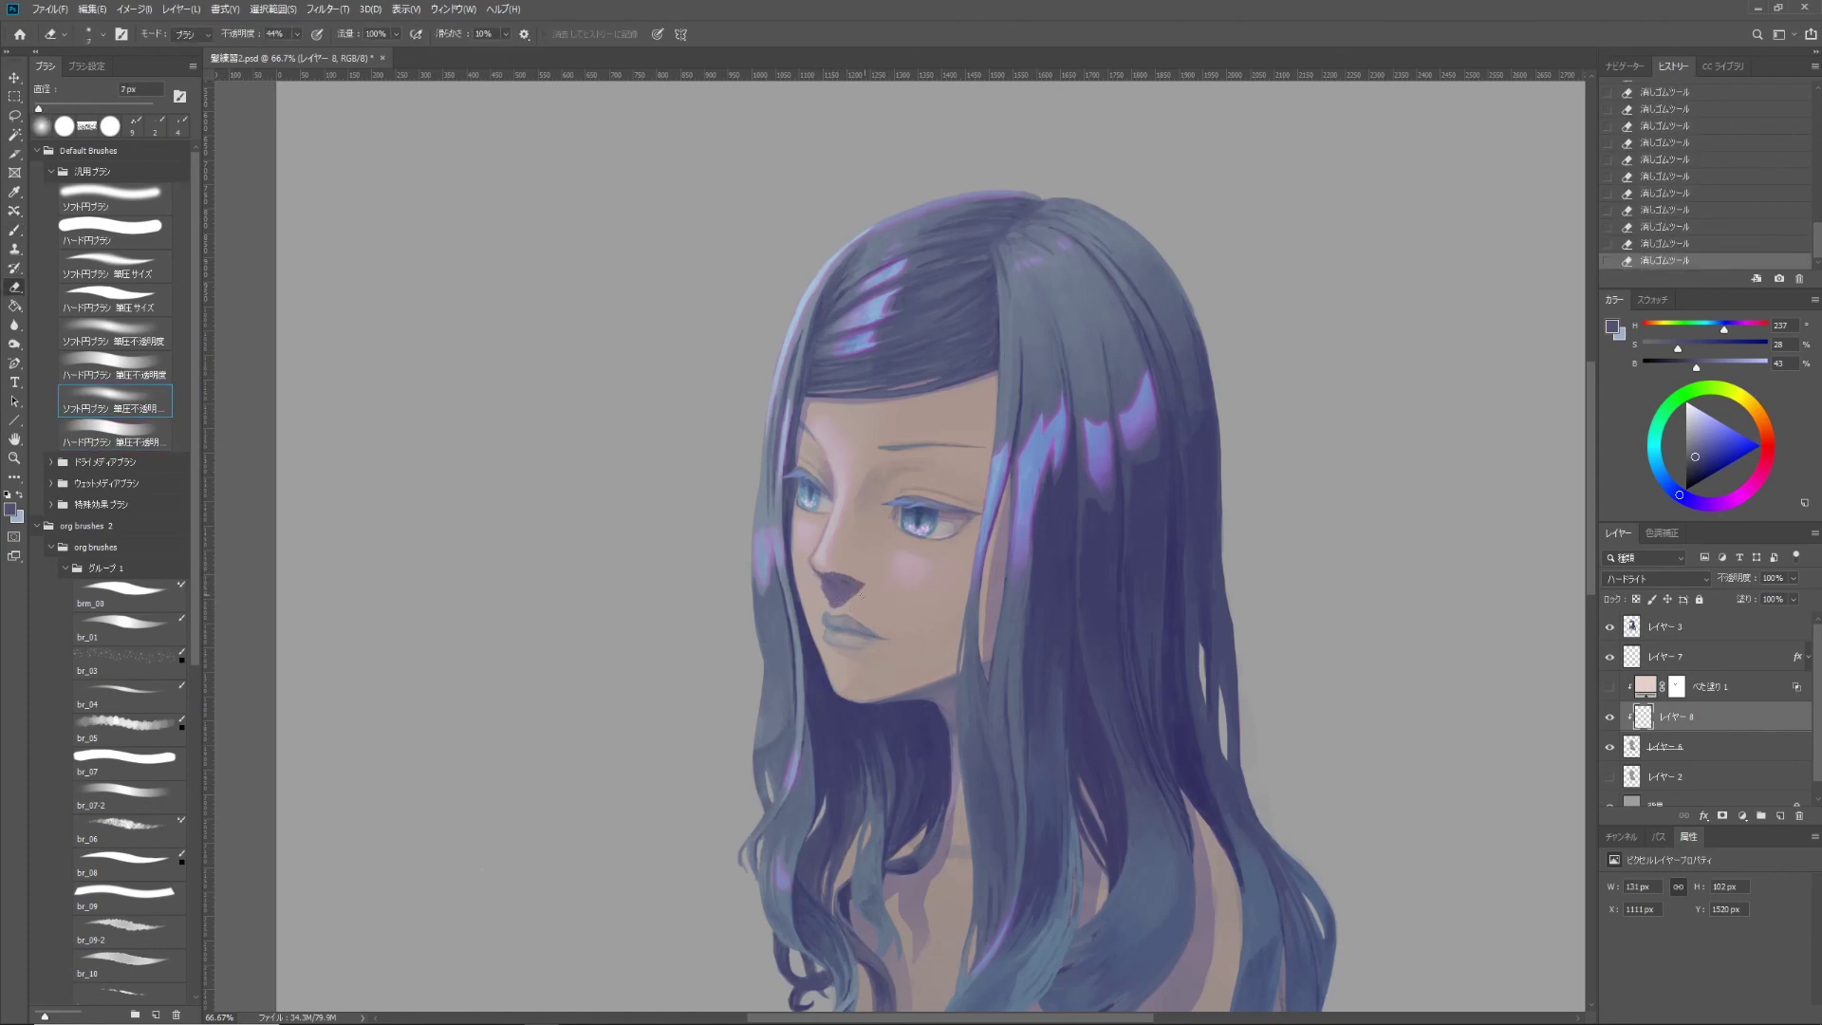
key(bracketright)
key(bracketright)
key(bracketright)
key(bracketleft)
key(bracketleft)
Lower the nose shading layer (レイヤー 8) to 29% opacity, then set a 60 px eraser
click(1792, 578)
drag(1797, 598, 1745, 598)
key(bracketleft)
key(bracketleft)
key(bracketleft)
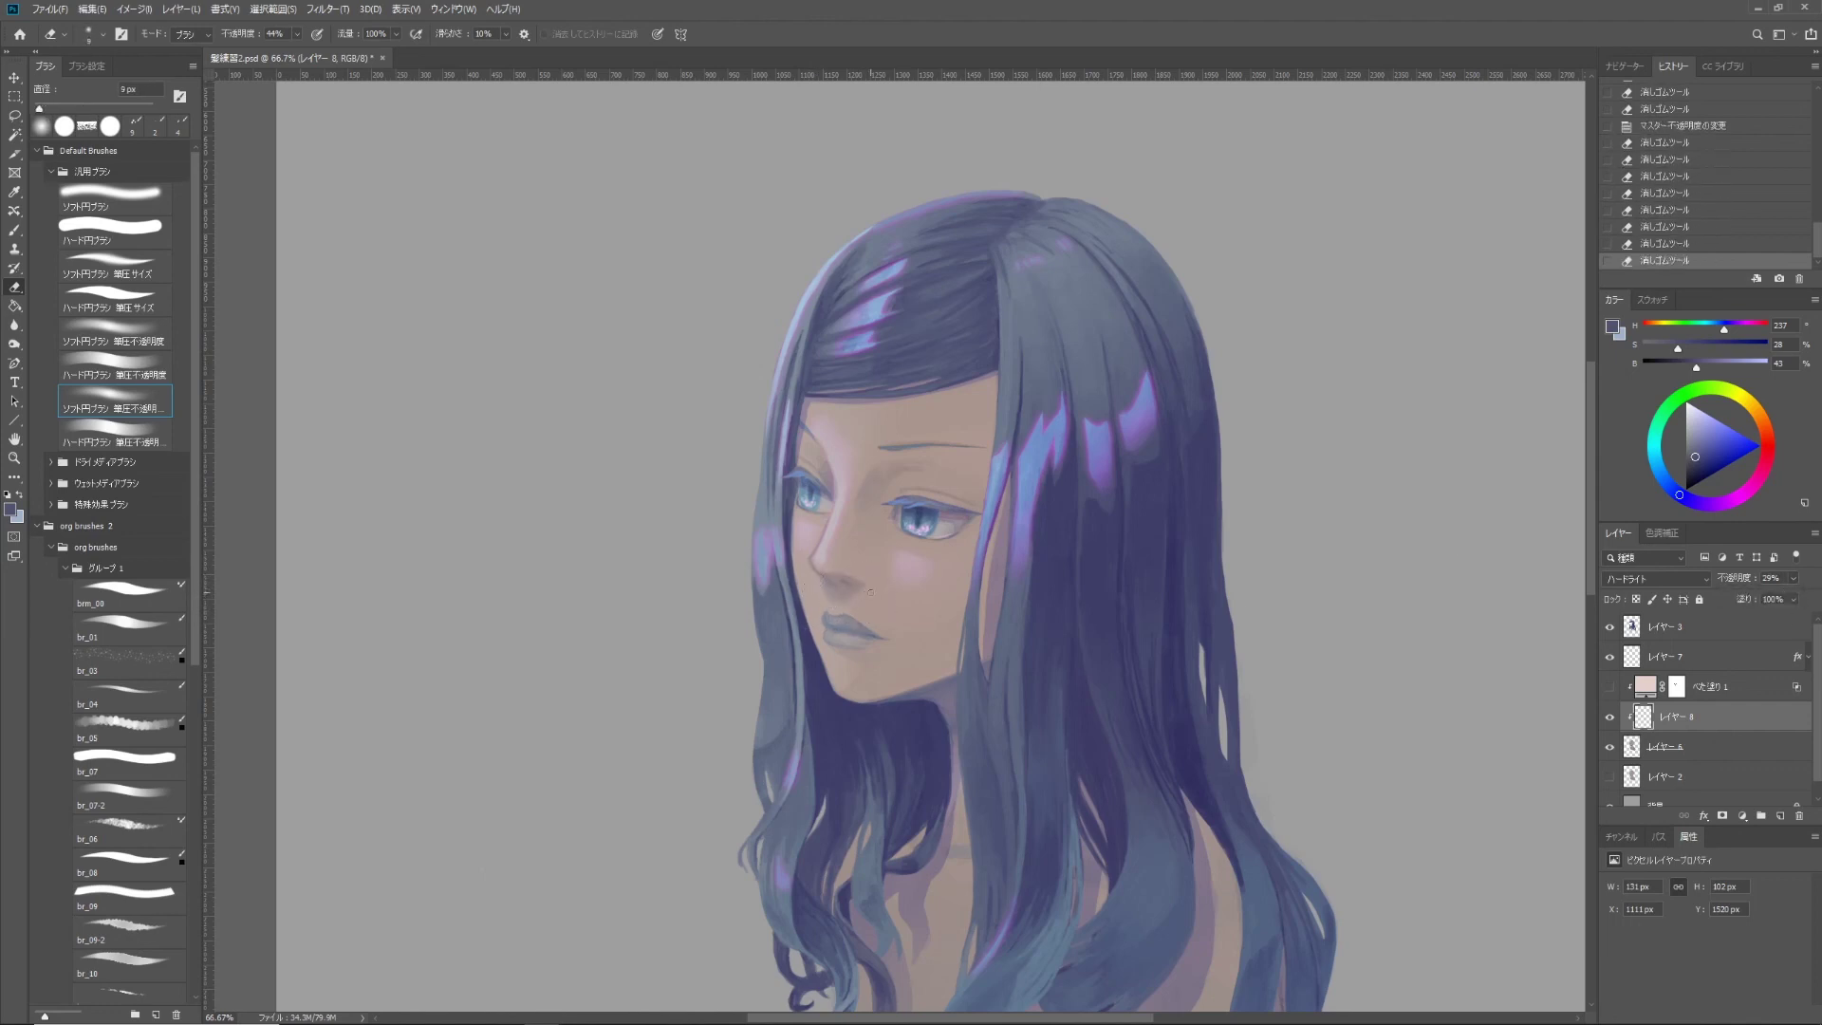
key(b)
key(e)
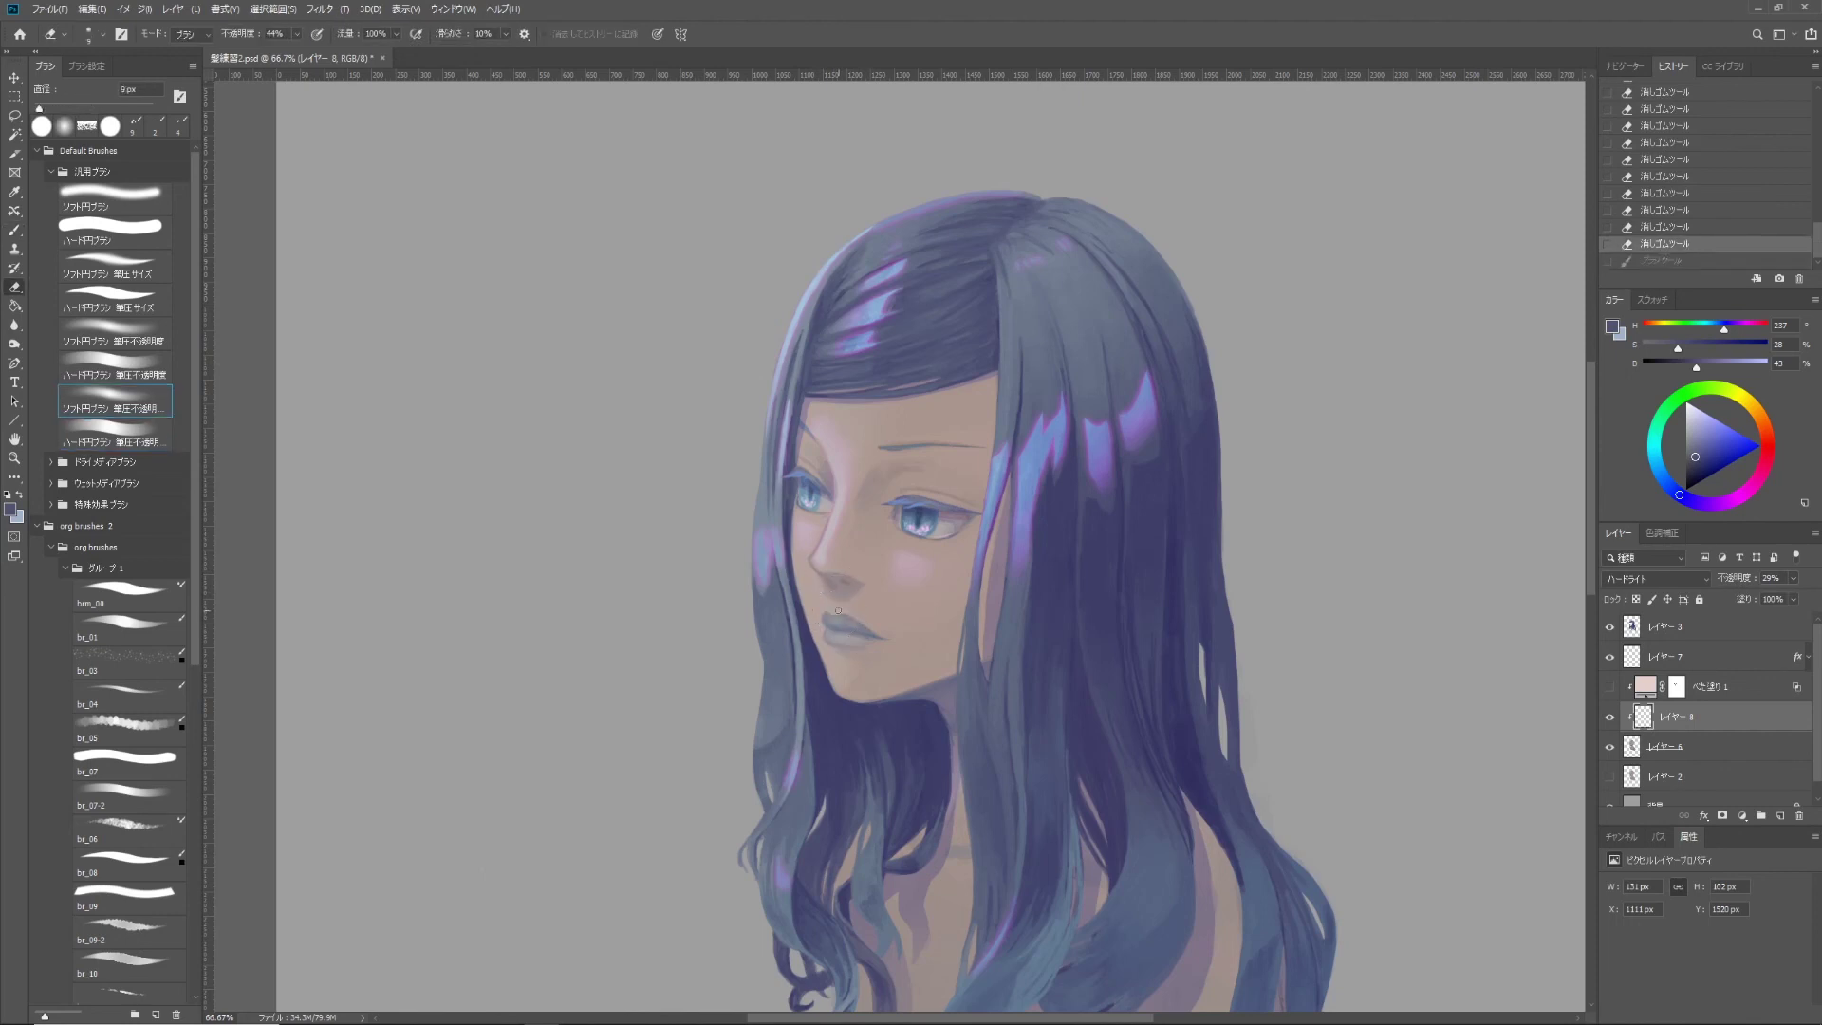
key(bracketright)
key(bracketright)
key(bracketright)
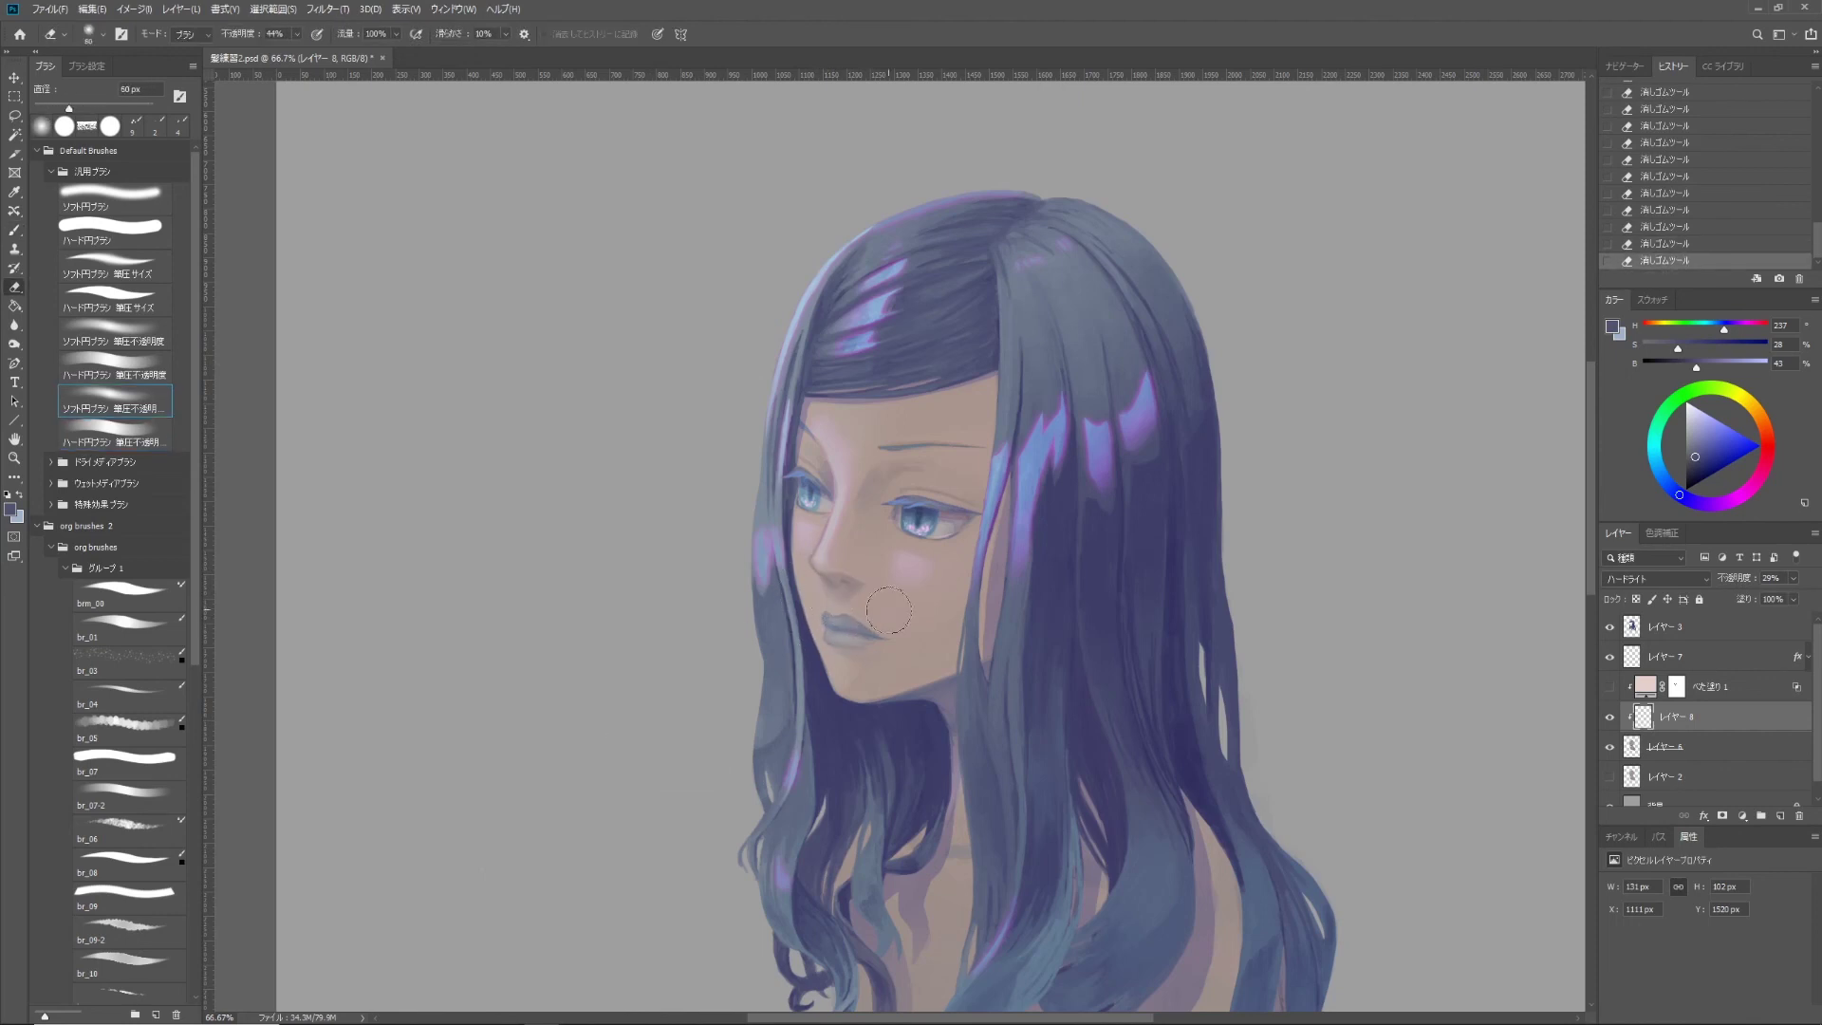
key(ctrl+minus)
Save, then show the skin-tone fill べた塗り 1 at 32% opacity
key(ctrl+s)
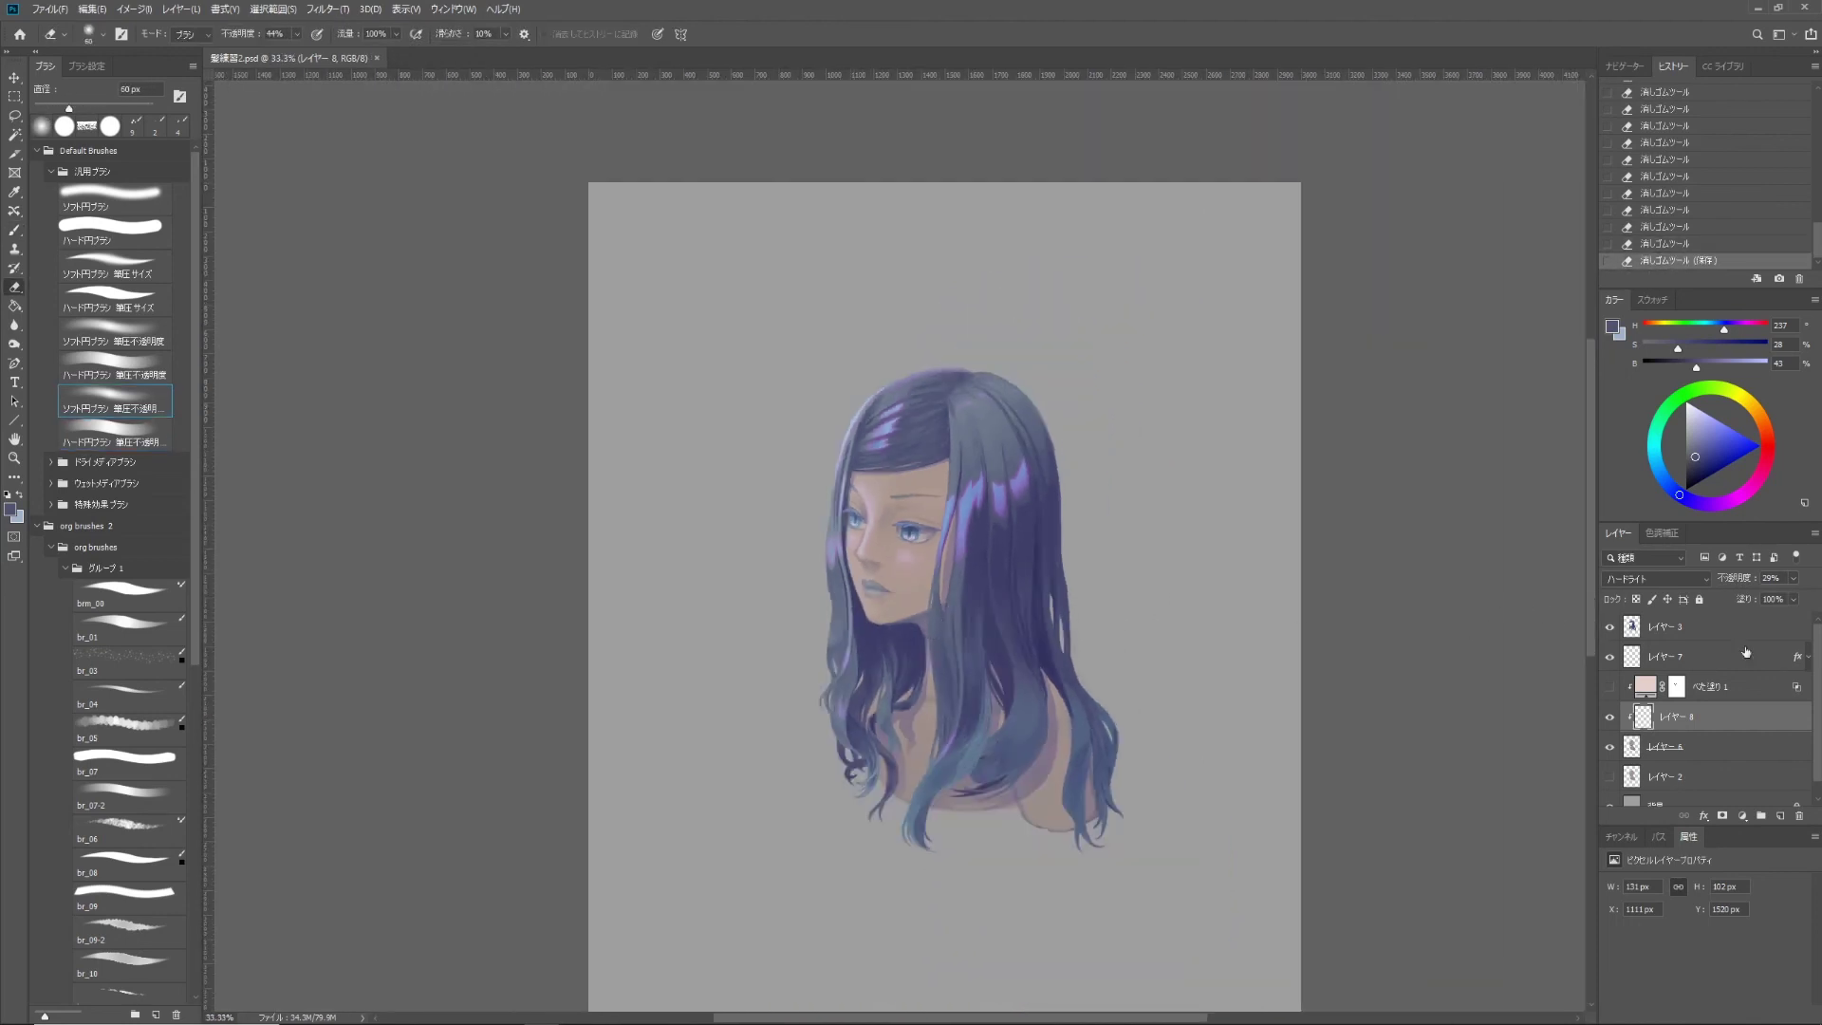
click(1609, 686)
click(1708, 686)
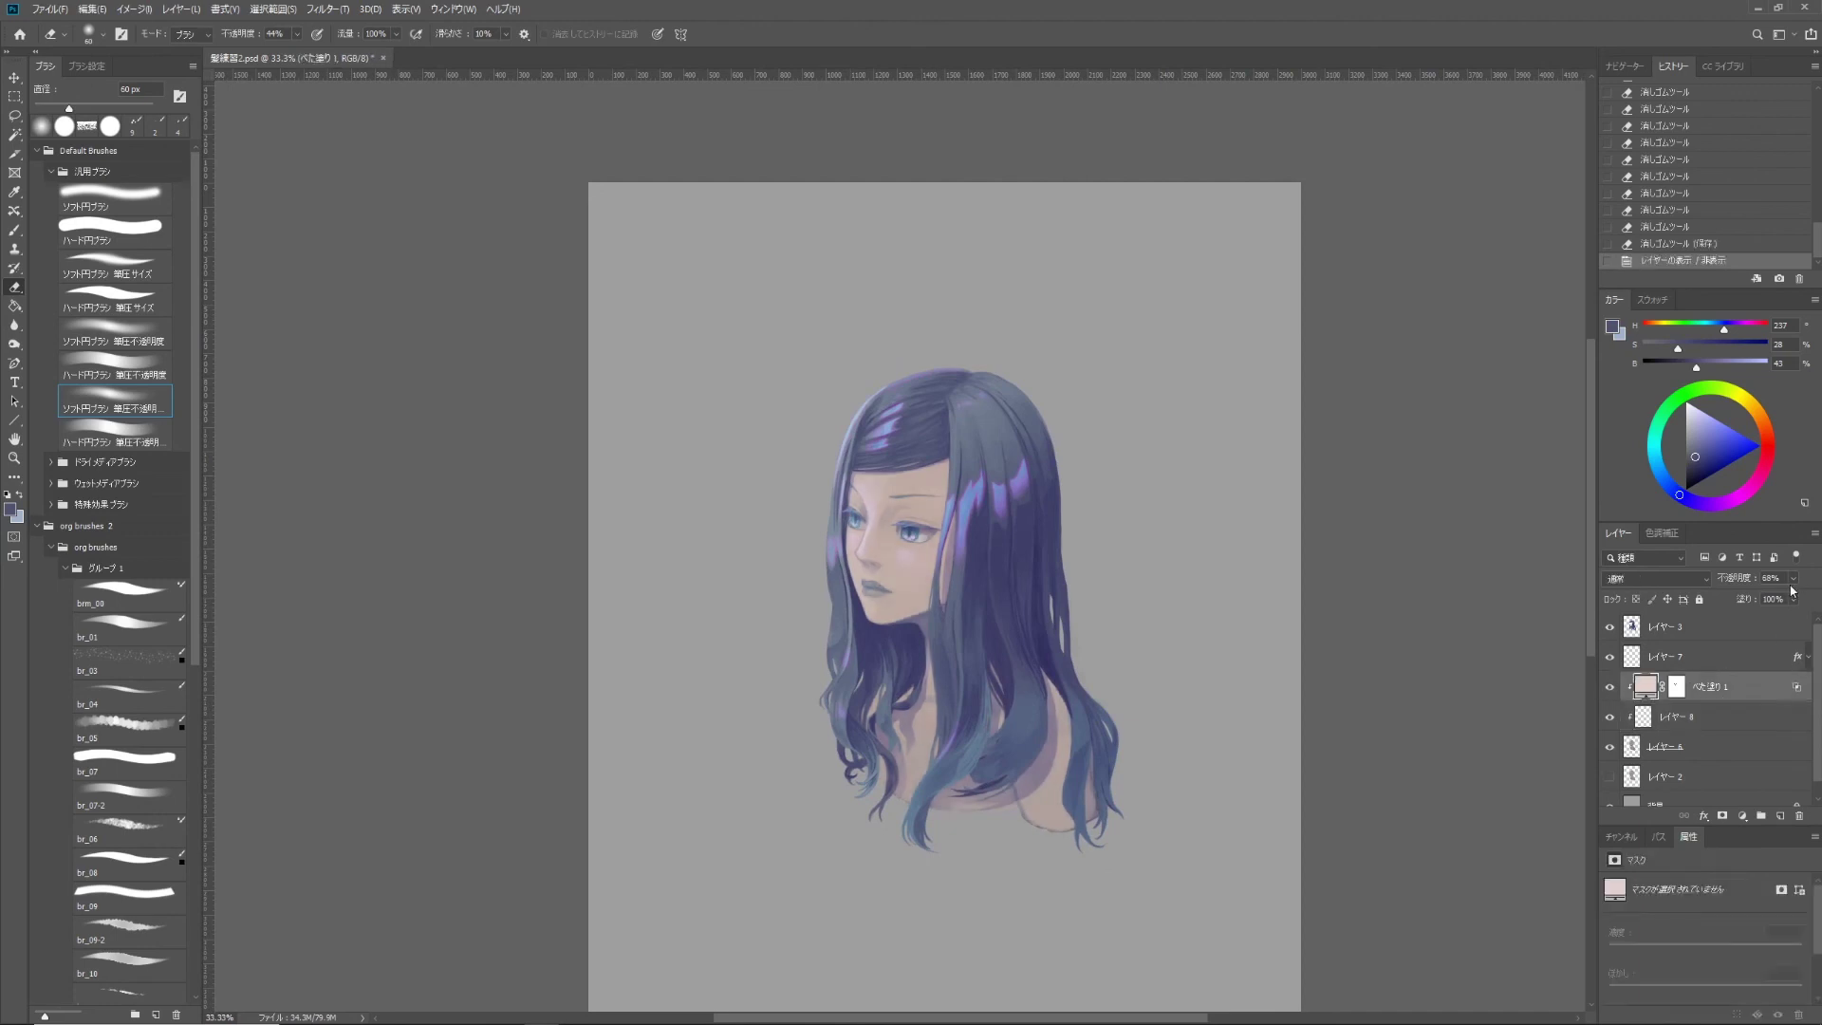
drag(1792, 578, 1767, 595)
key(ctrl+comma)
key(ctrl+comma)
click(1793, 578)
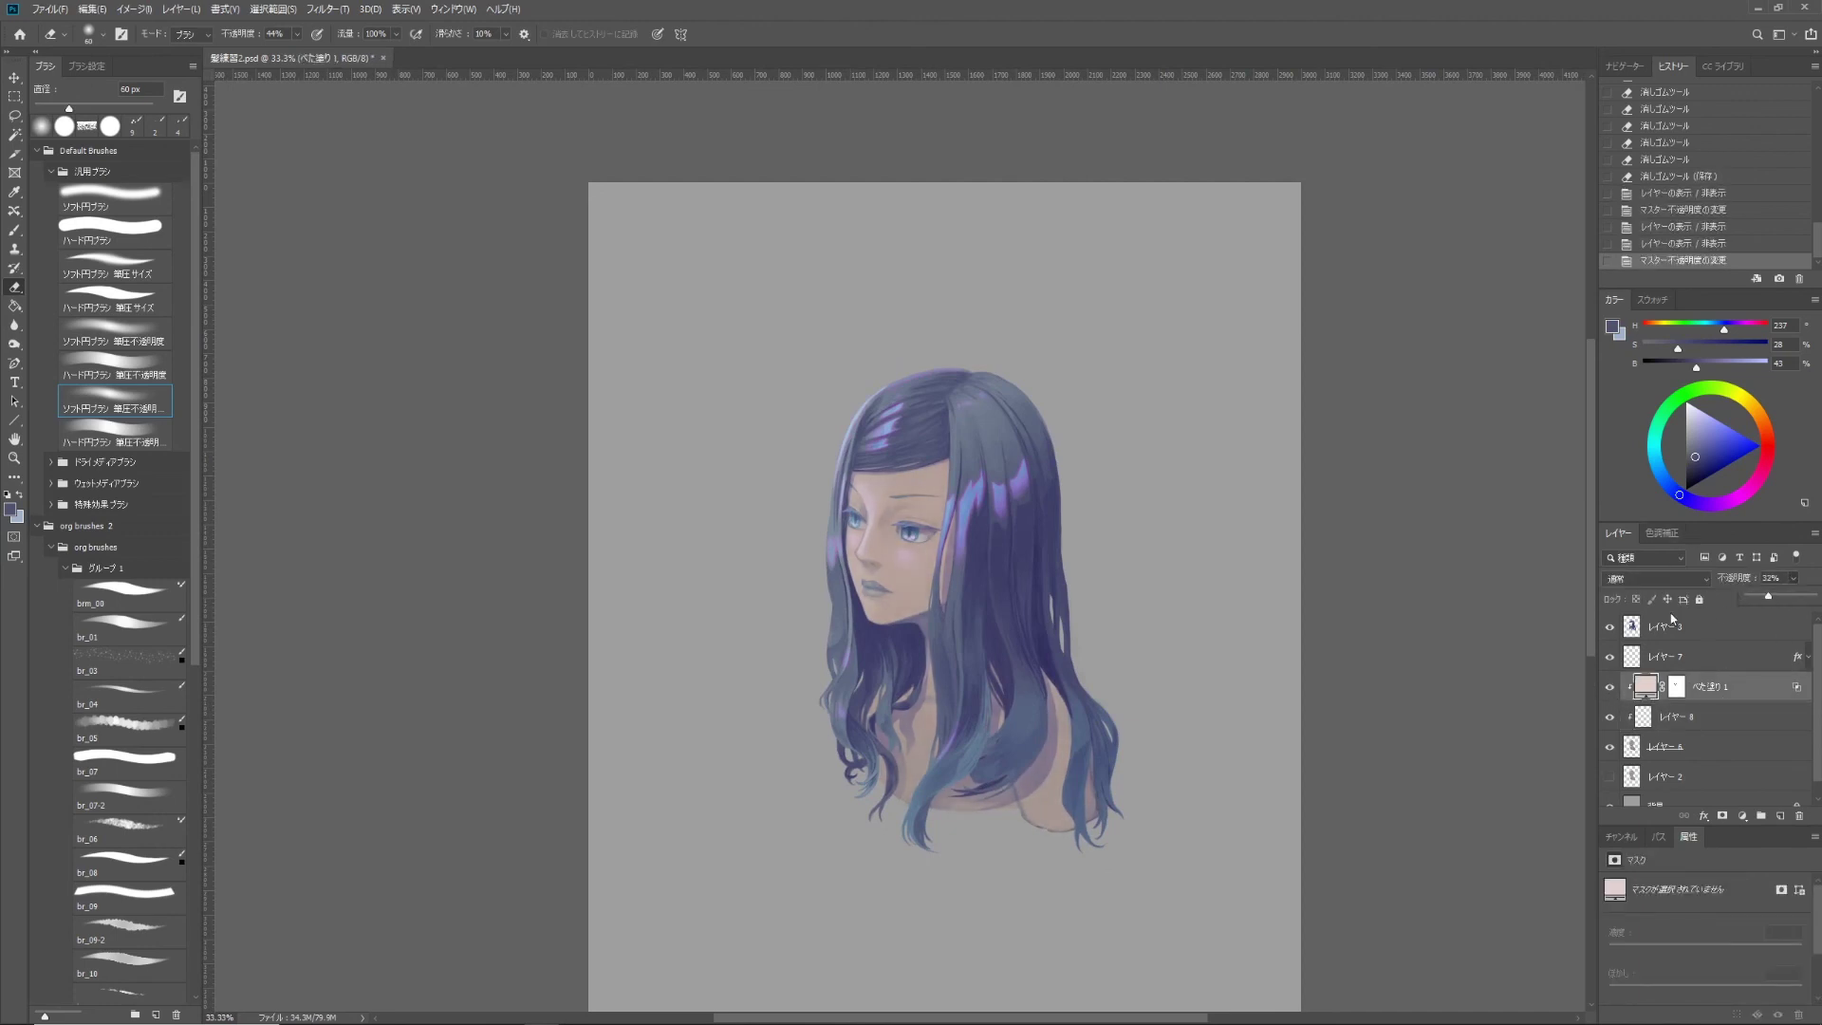
Add a pale lavender (#cdceea) Solid Color fill layer clipped to the hair
click(1671, 626)
click(1742, 815)
click(1755, 559)
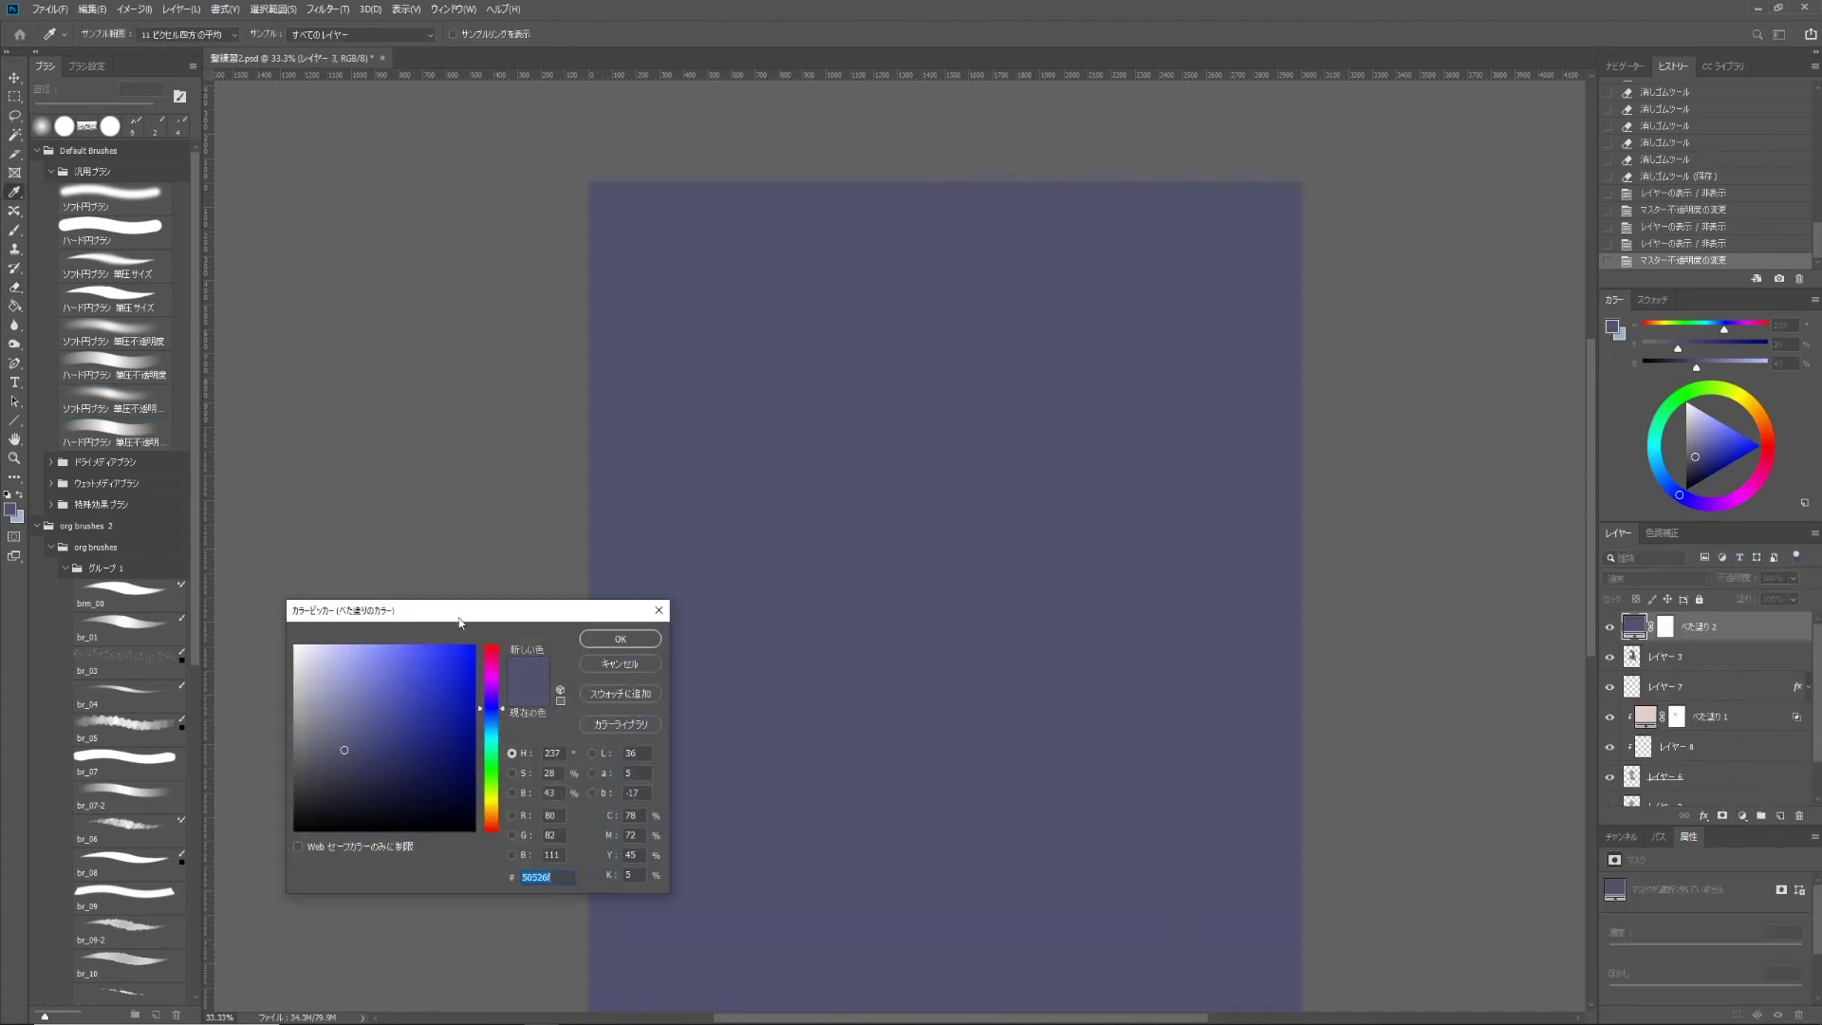
click(316, 659)
key(Return)
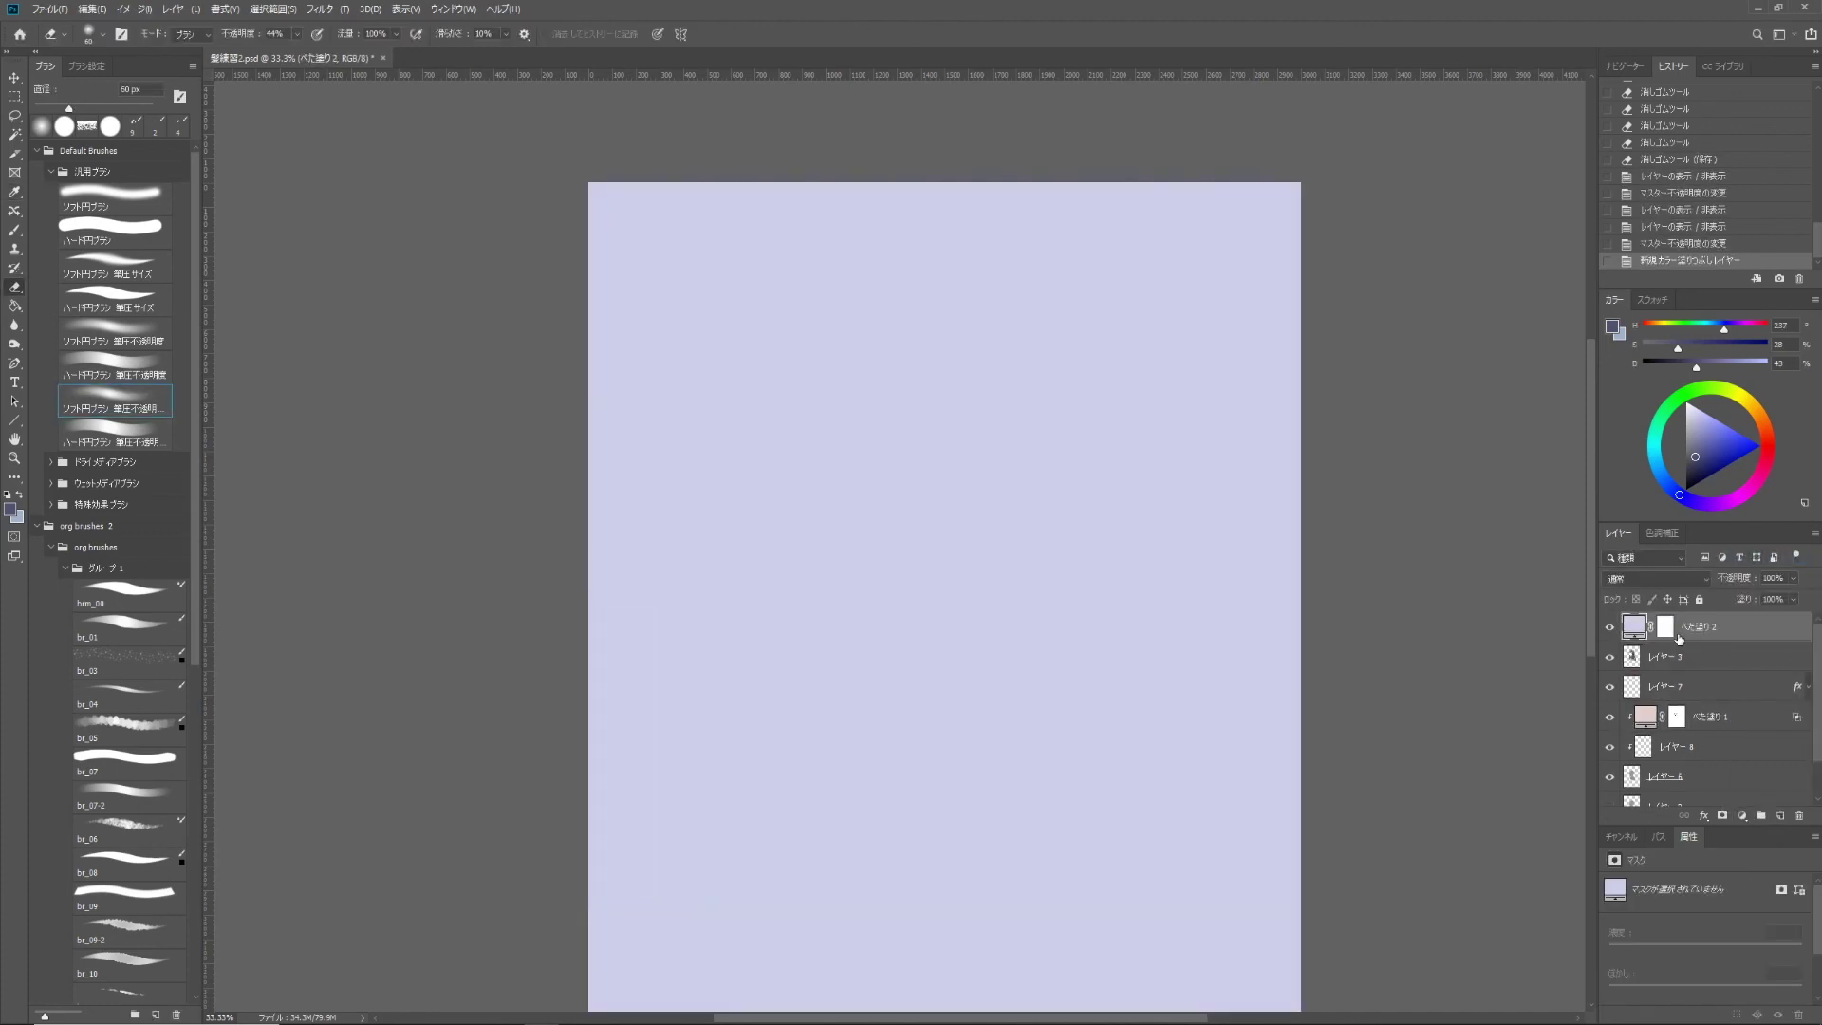
key(ctrl+alt+g)
Adjust the lavender layer's Blend If sliders so it tints only lighter hair, then compare
mouse_move(1420, 492)
mouse_down()
mouse_move(1529, 491)
mouse_move(1415, 490)
mouse_up()
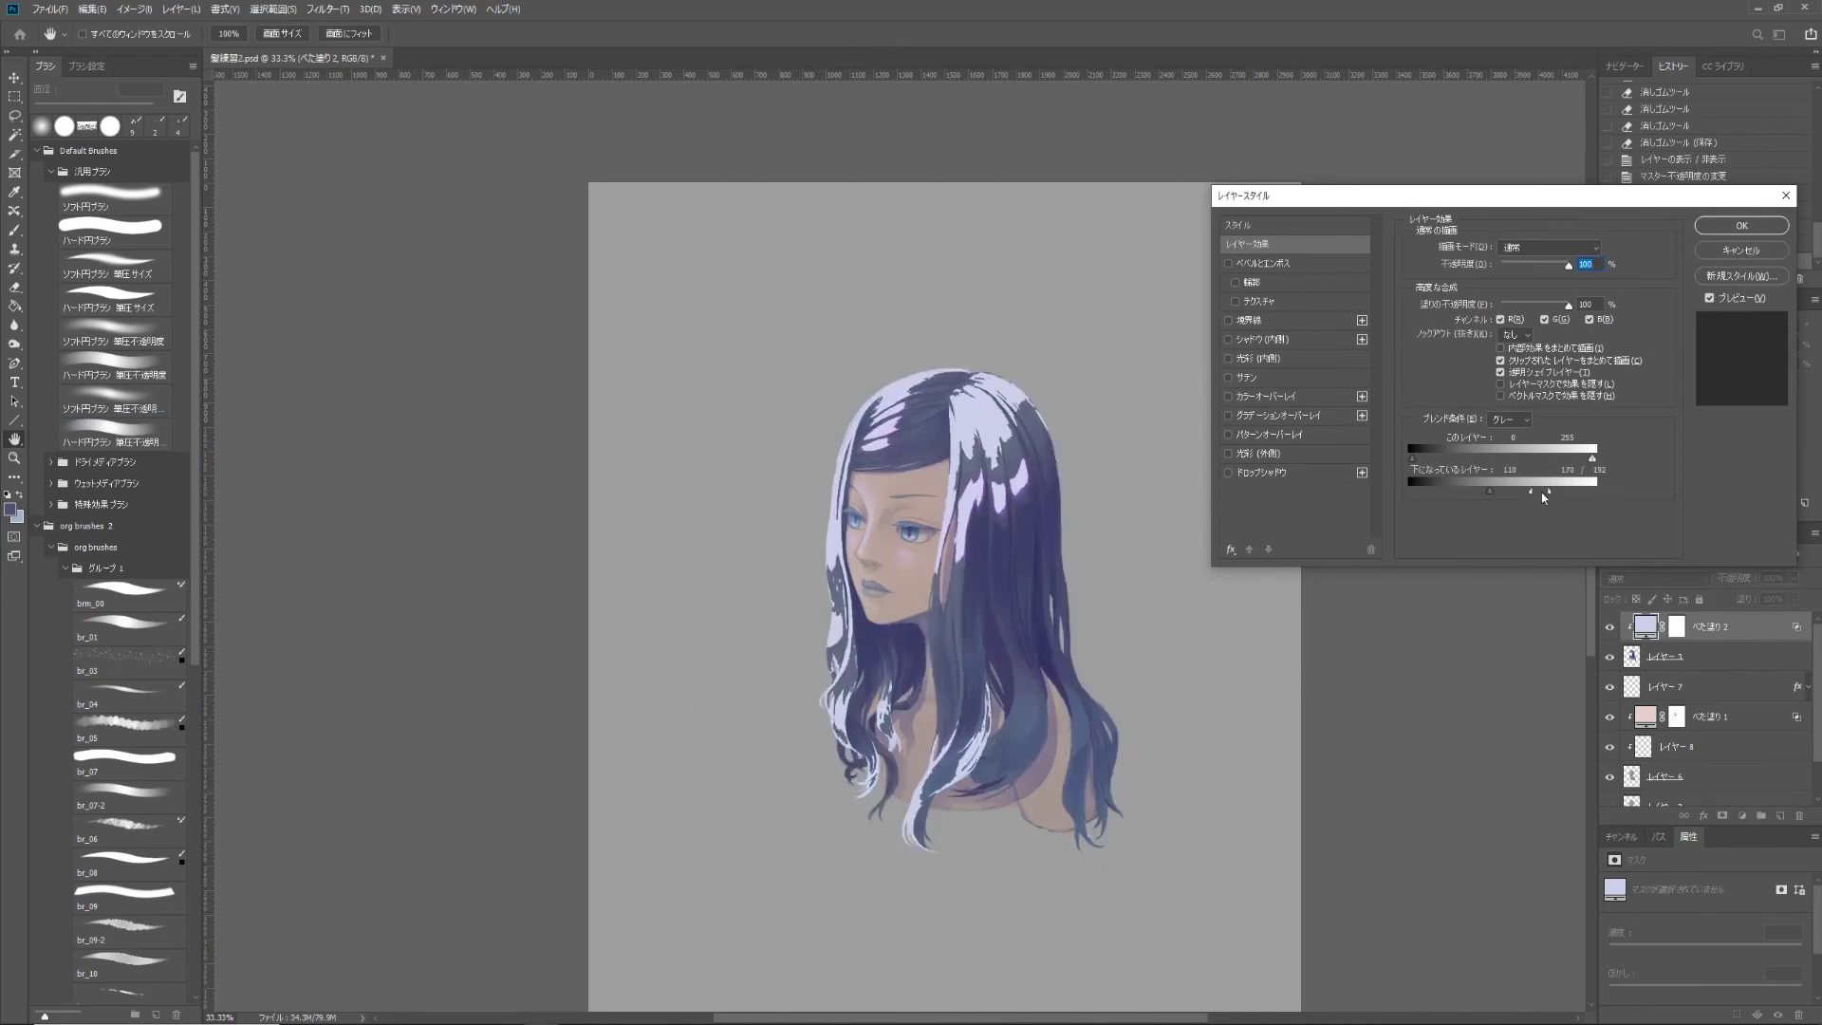
mouse_move(1530, 490)
mouse_down()
mouse_move(1440, 491)
mouse_move(1547, 491)
mouse_up()
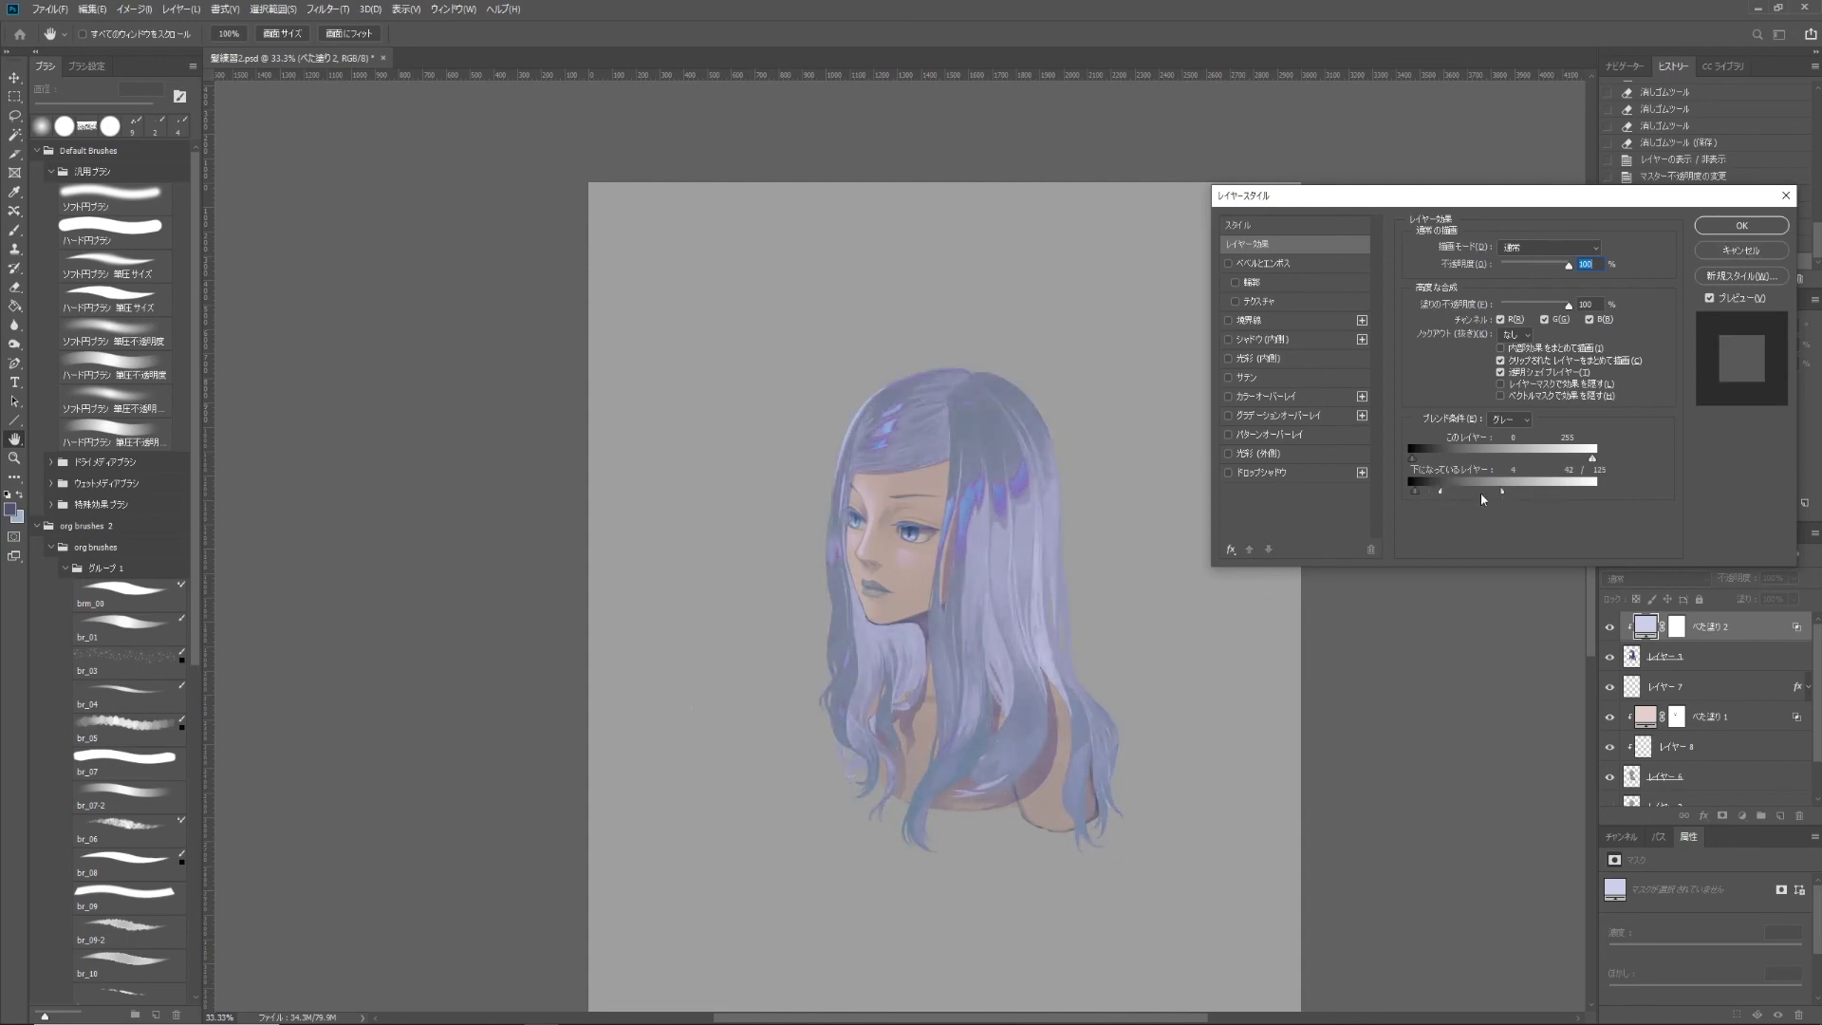
mouse_move(1415, 491)
mouse_down()
mouse_move(1586, 494)
mouse_move(1448, 494)
mouse_up()
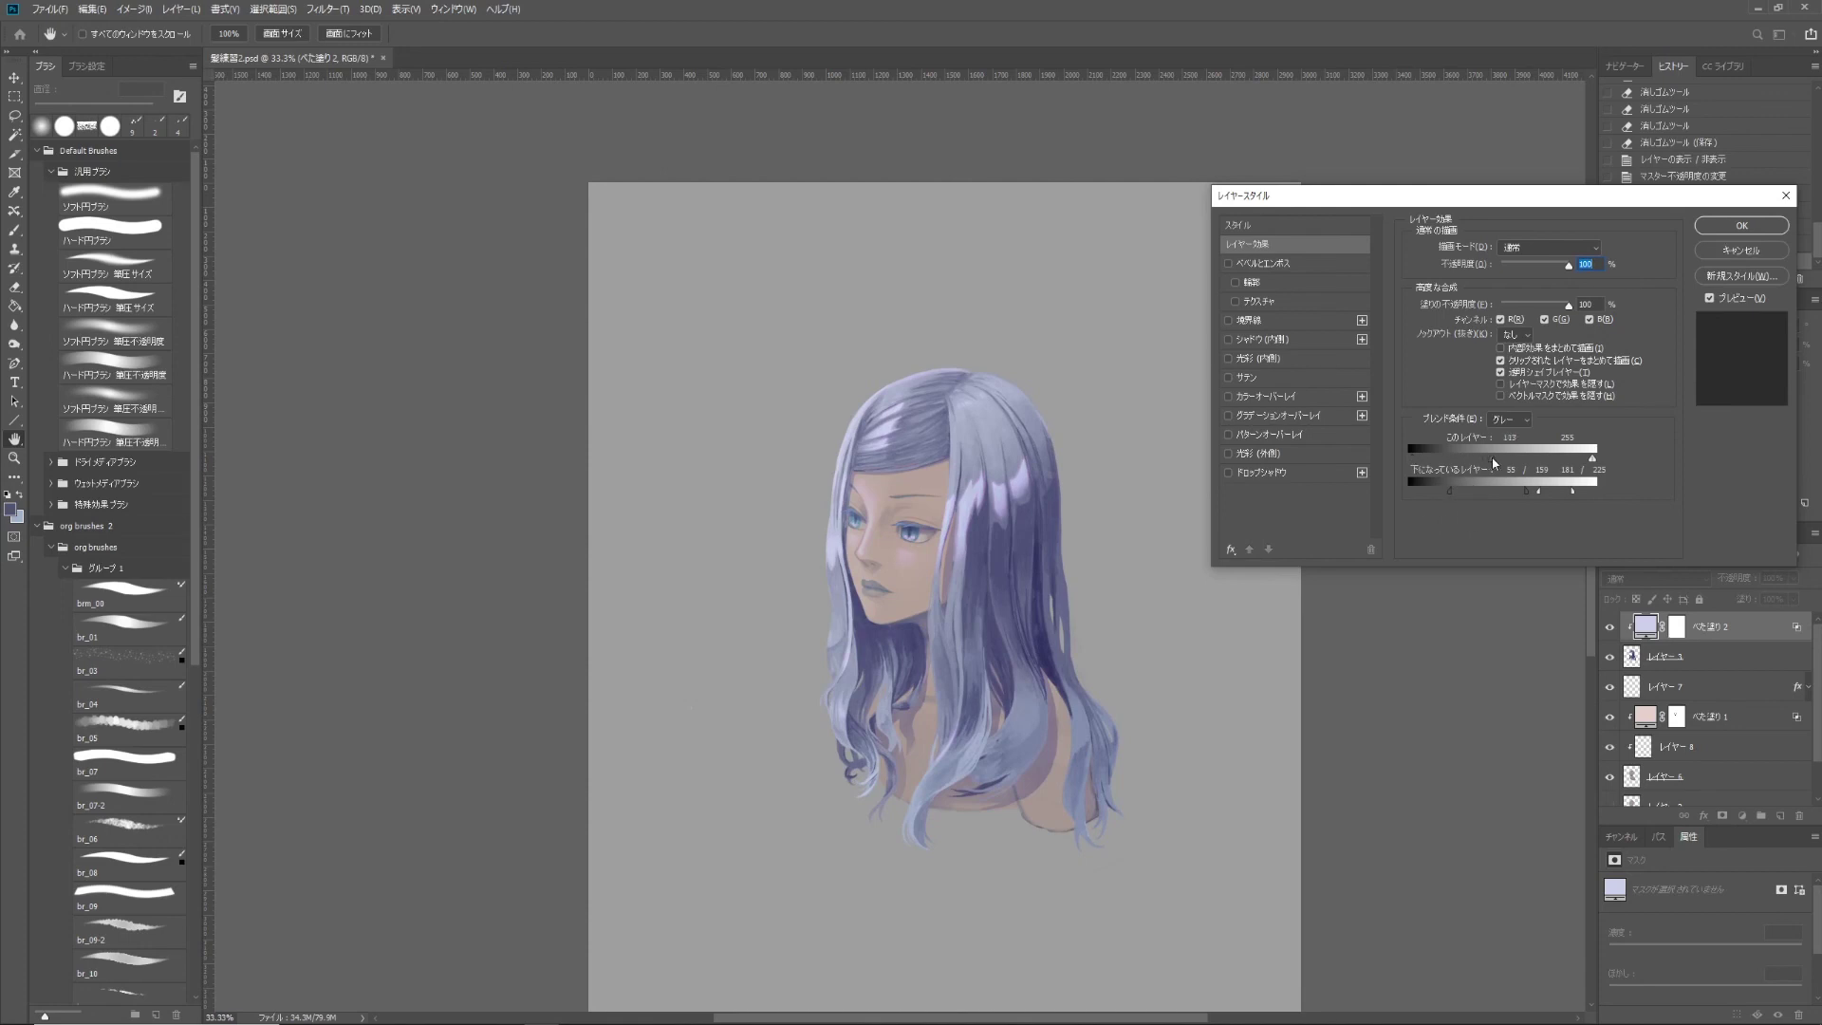
drag(1592, 458, 1537, 469)
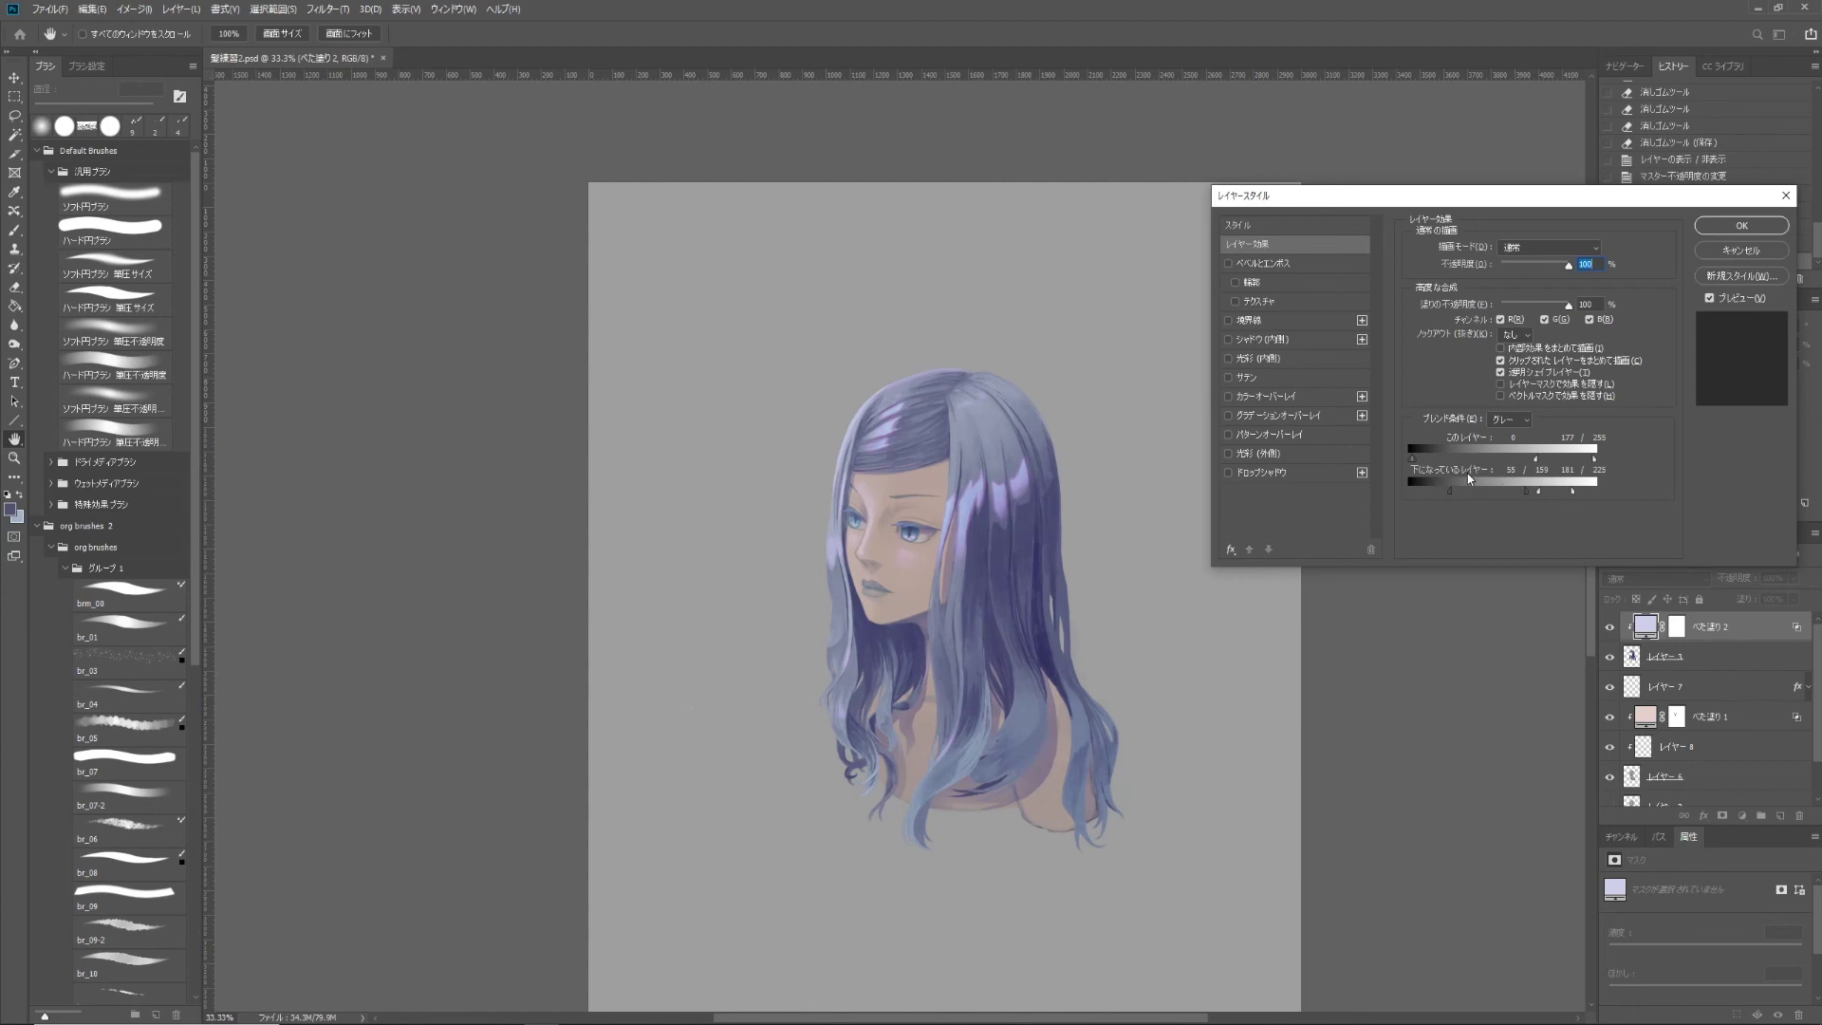
click(1741, 225)
click(1609, 626)
click(1609, 626)
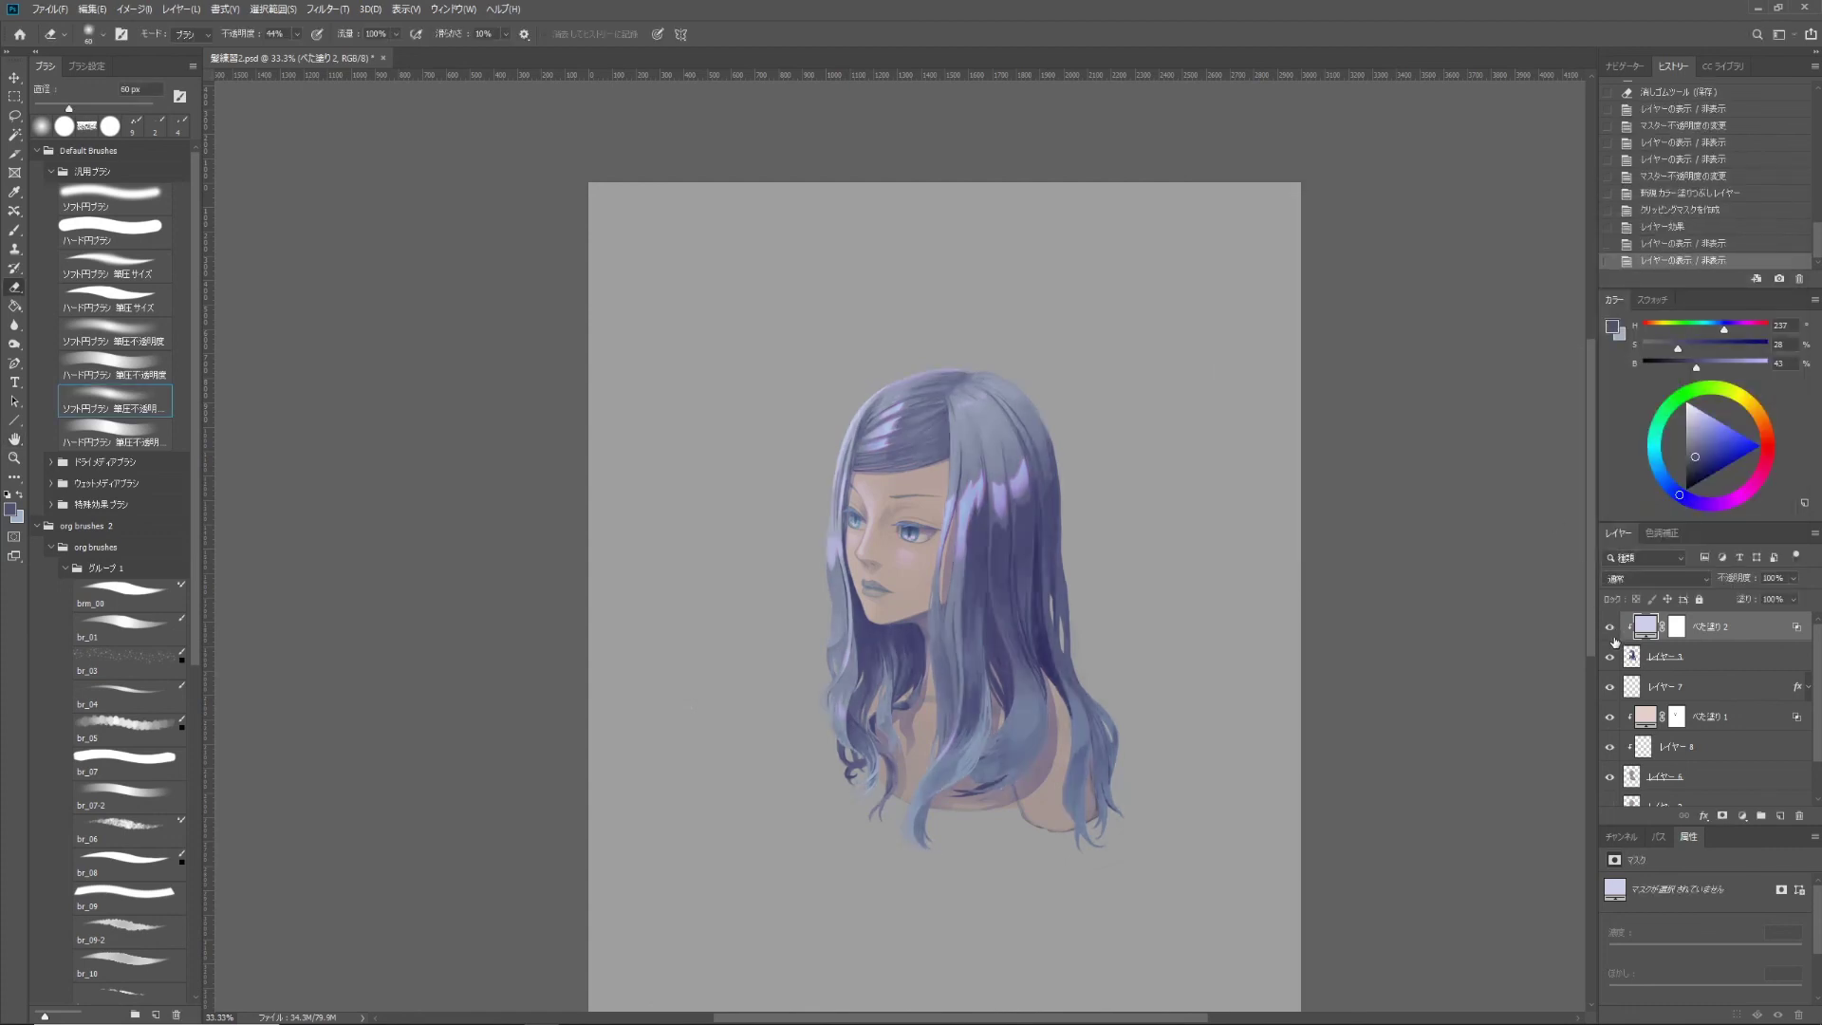
Save and compare the hair with and without the lavender tint, leaving it hidden
click(1609, 718)
click(1609, 626)
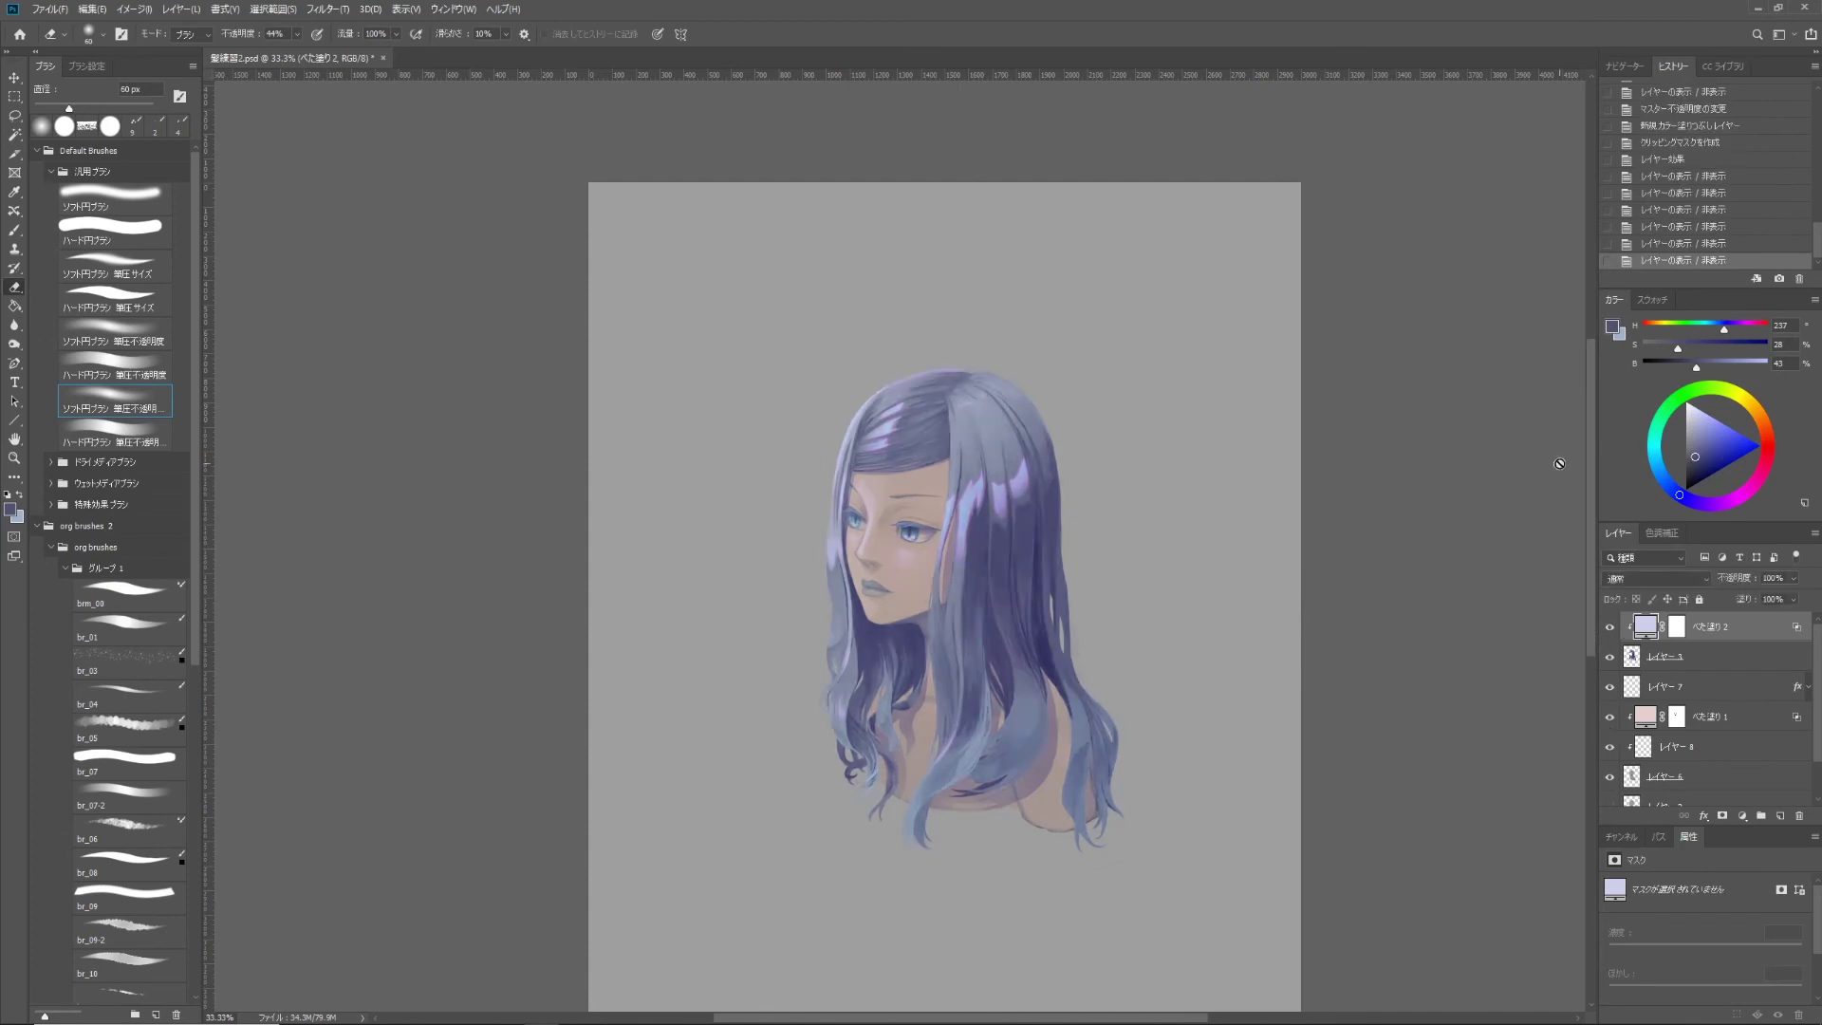
key(ctrl+s)
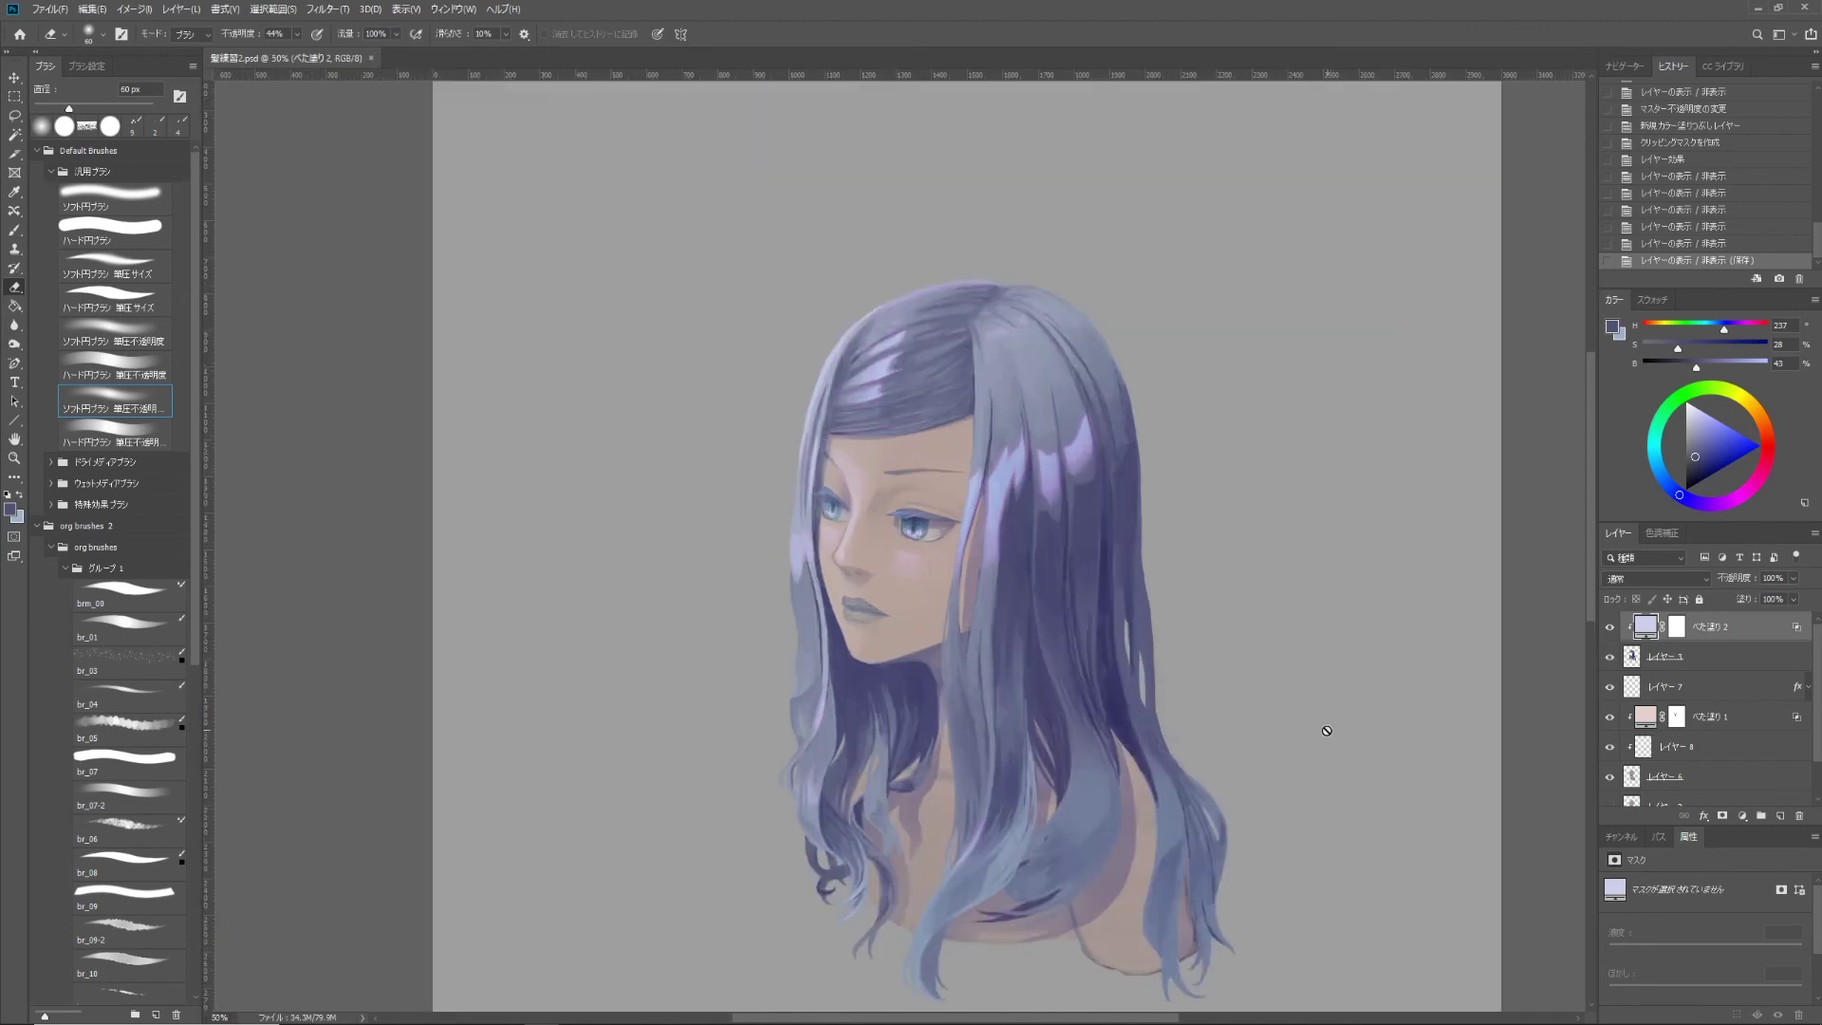
click(1608, 630)
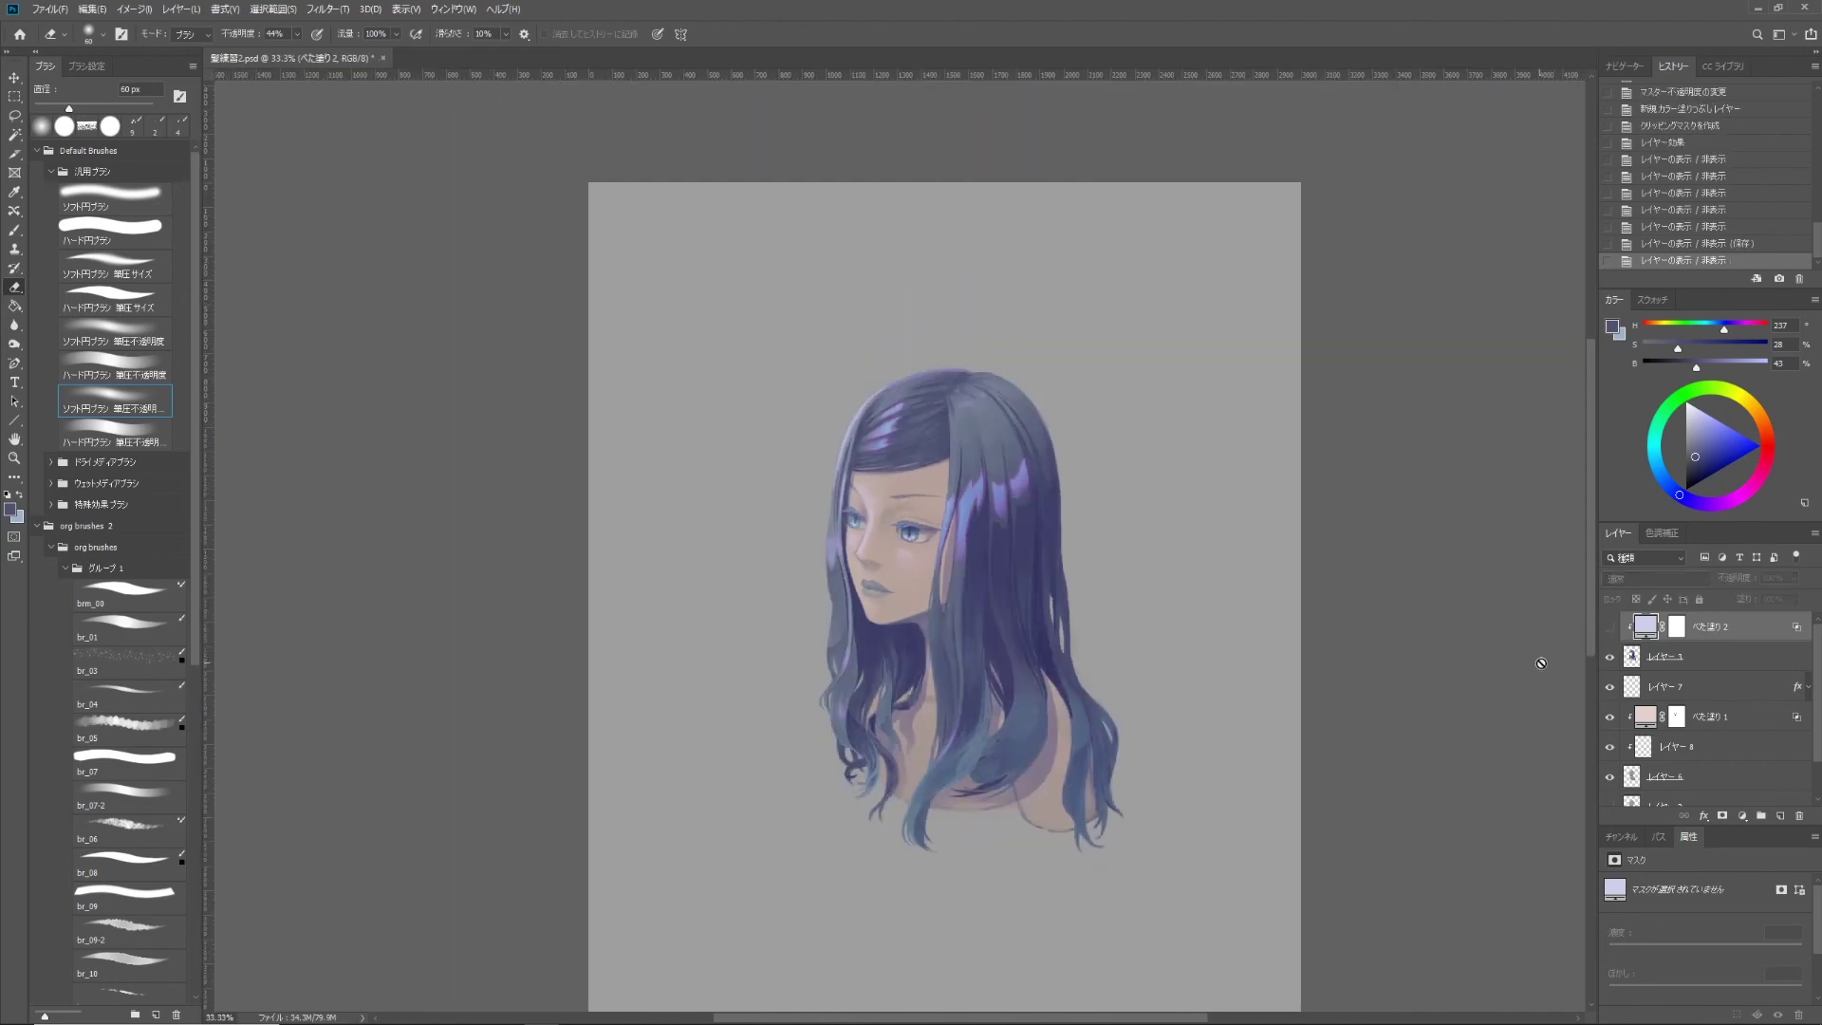
click(1604, 632)
click(1608, 627)
key(ctrl+minus)
scroll(1804, 739, down, 2)
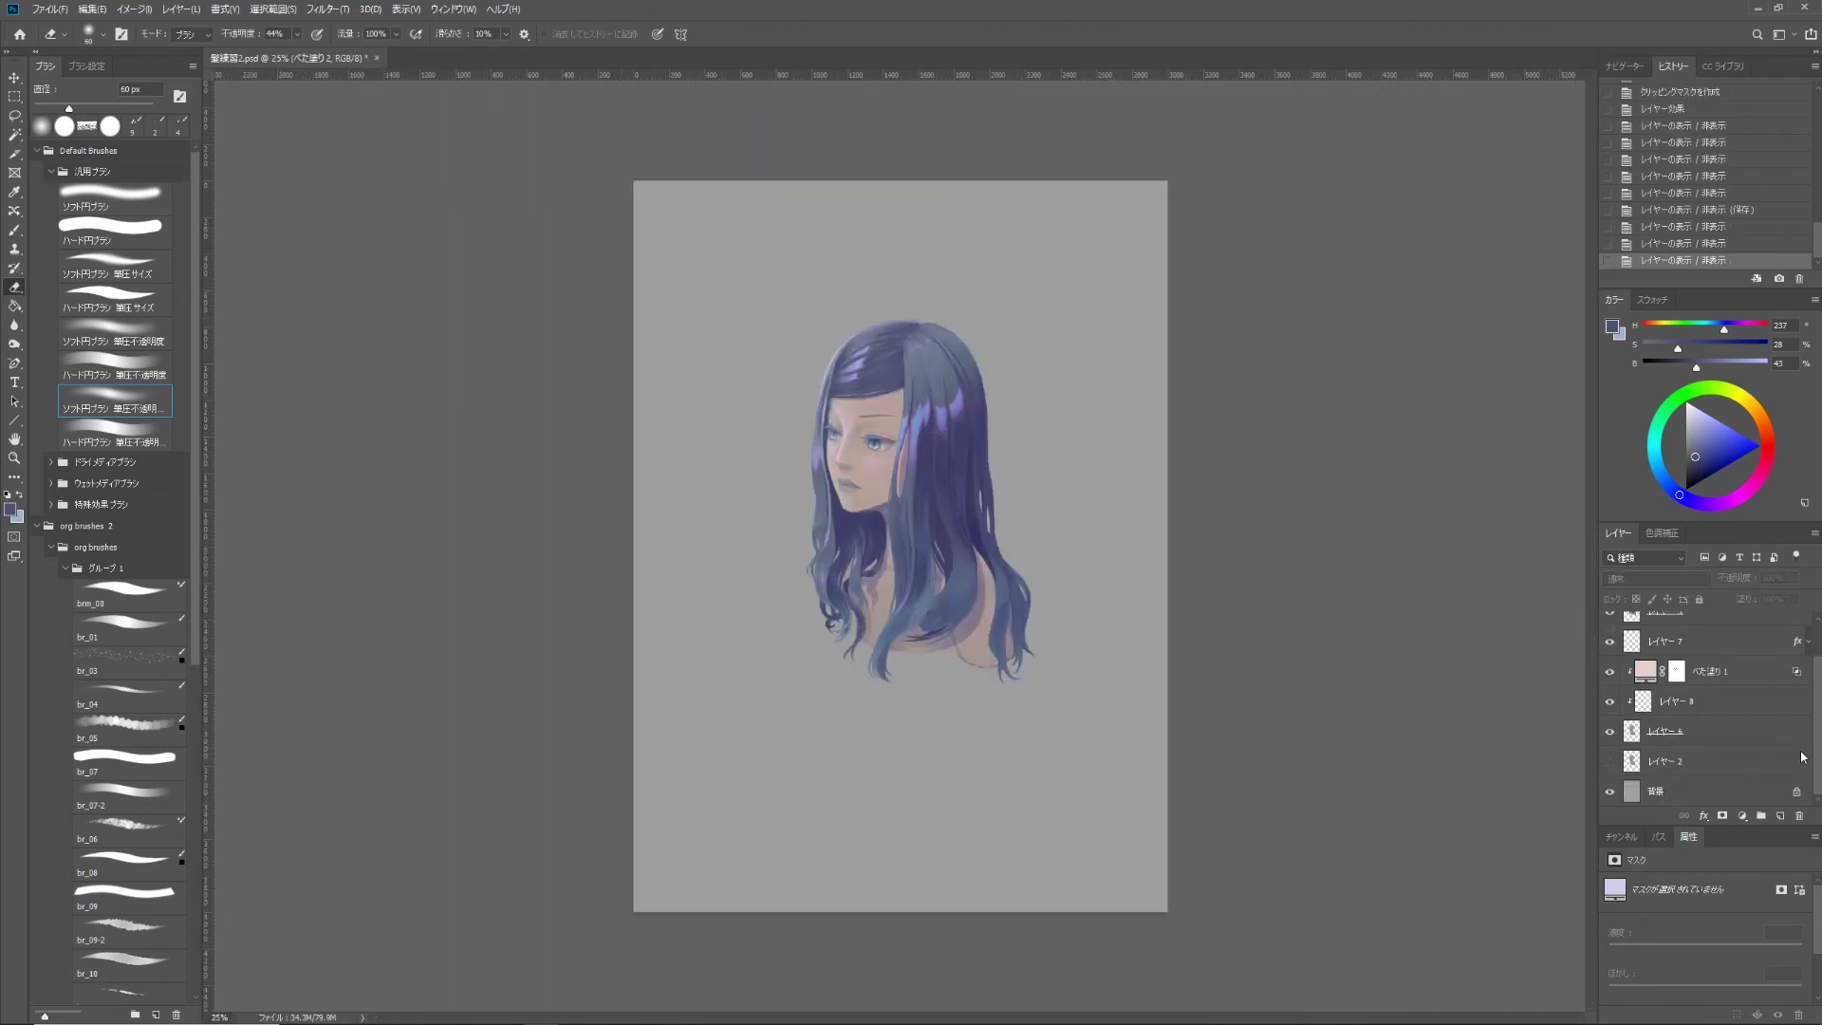
Merge レイヤー 7 into べた塗り 1, group the portrait layers into グループ 1, and save
key(ctrl+e)
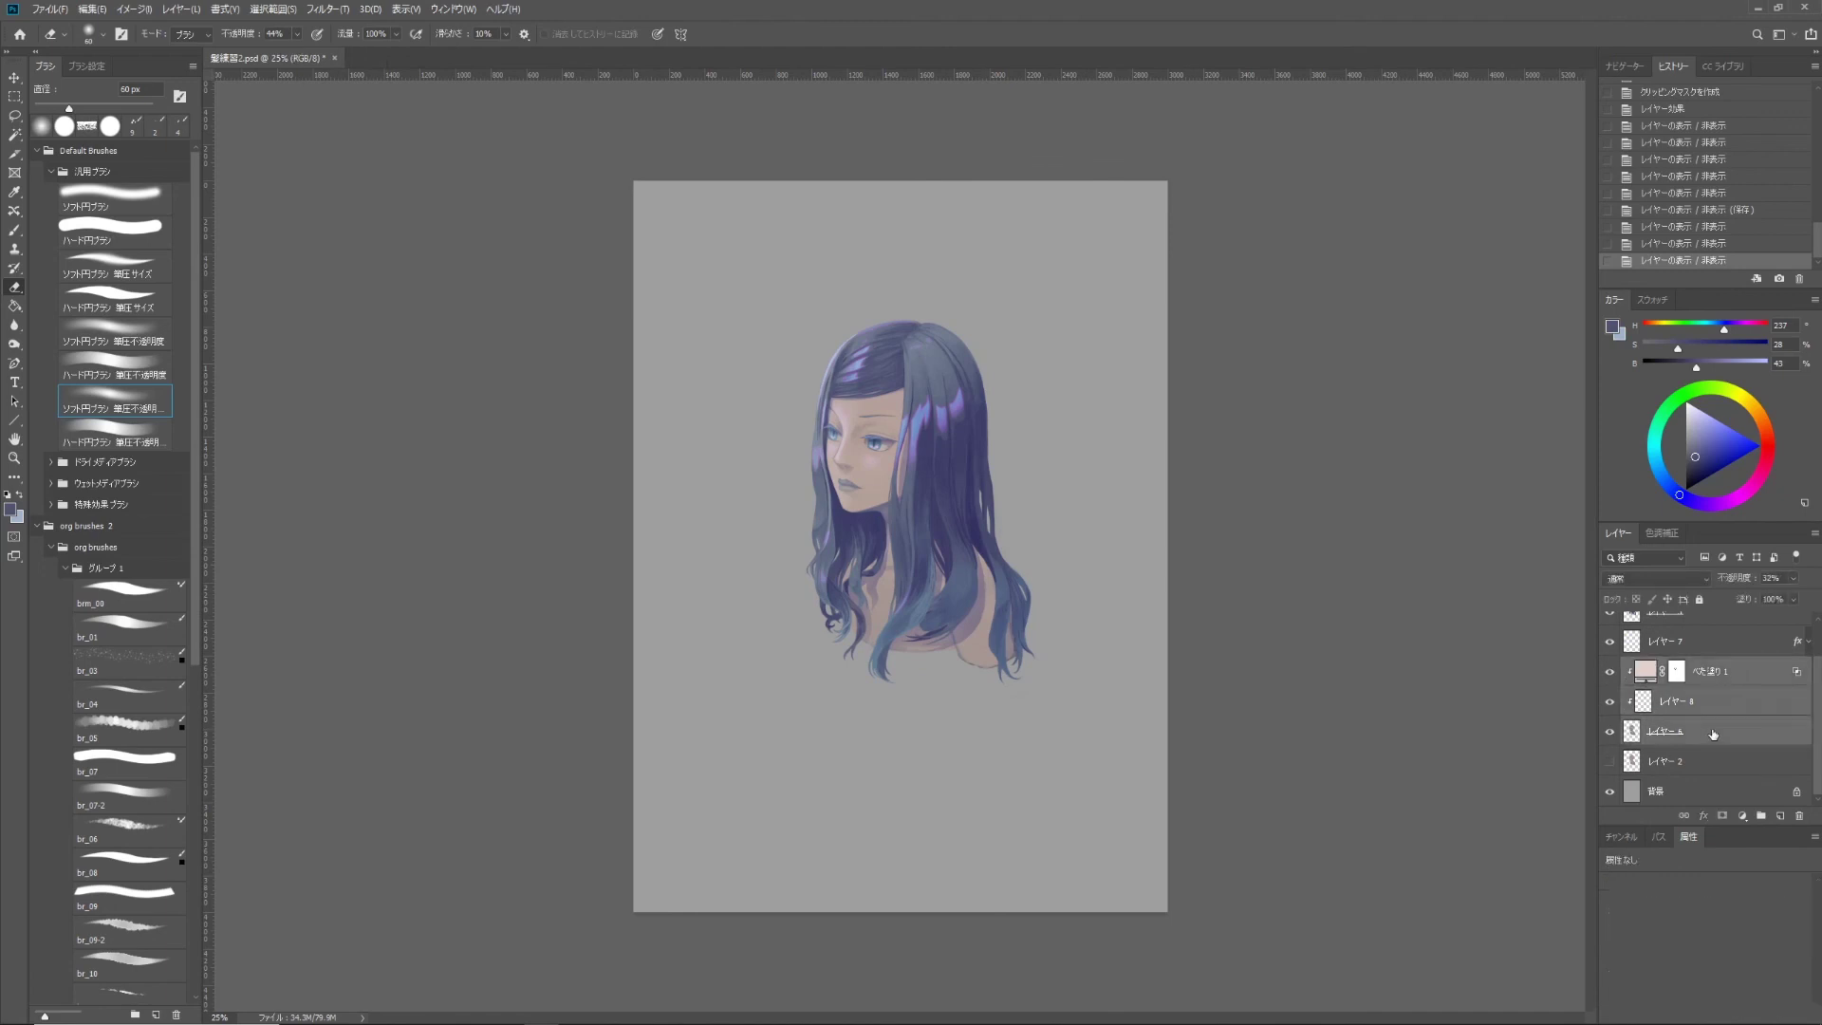
click(1610, 687)
key(ctrl+e)
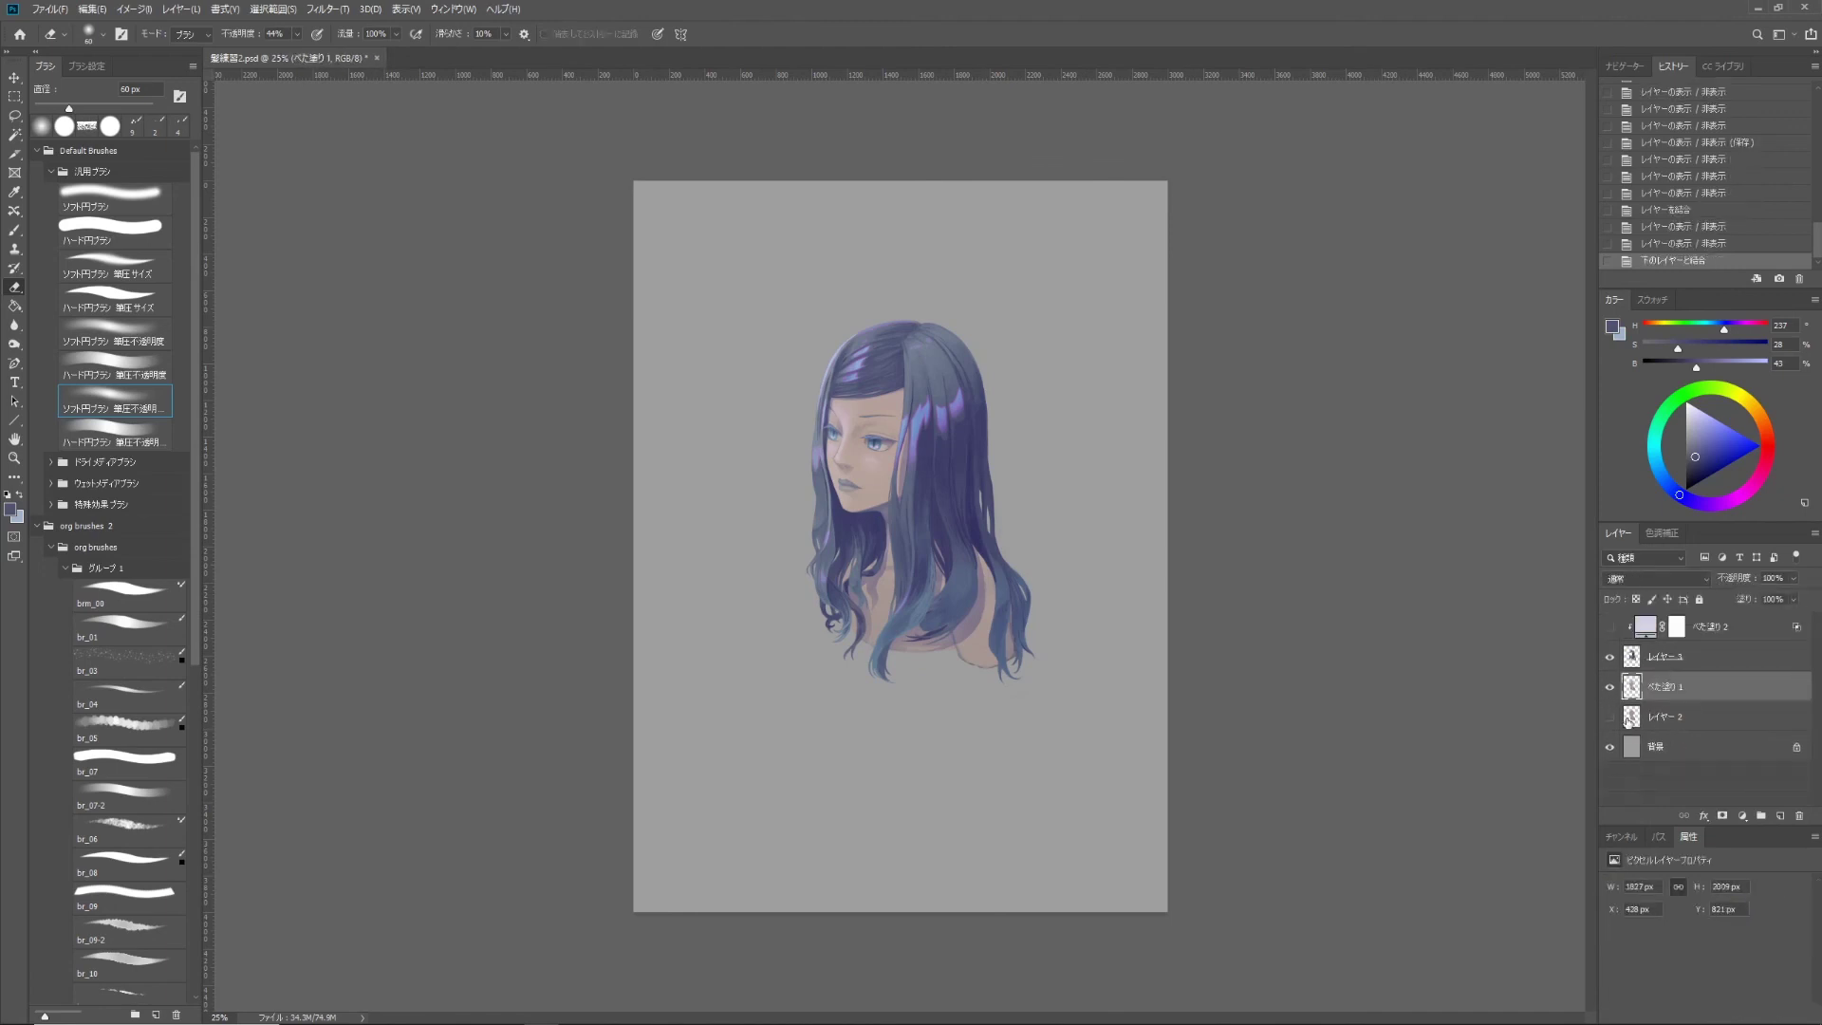
shift+click(1807, 634)
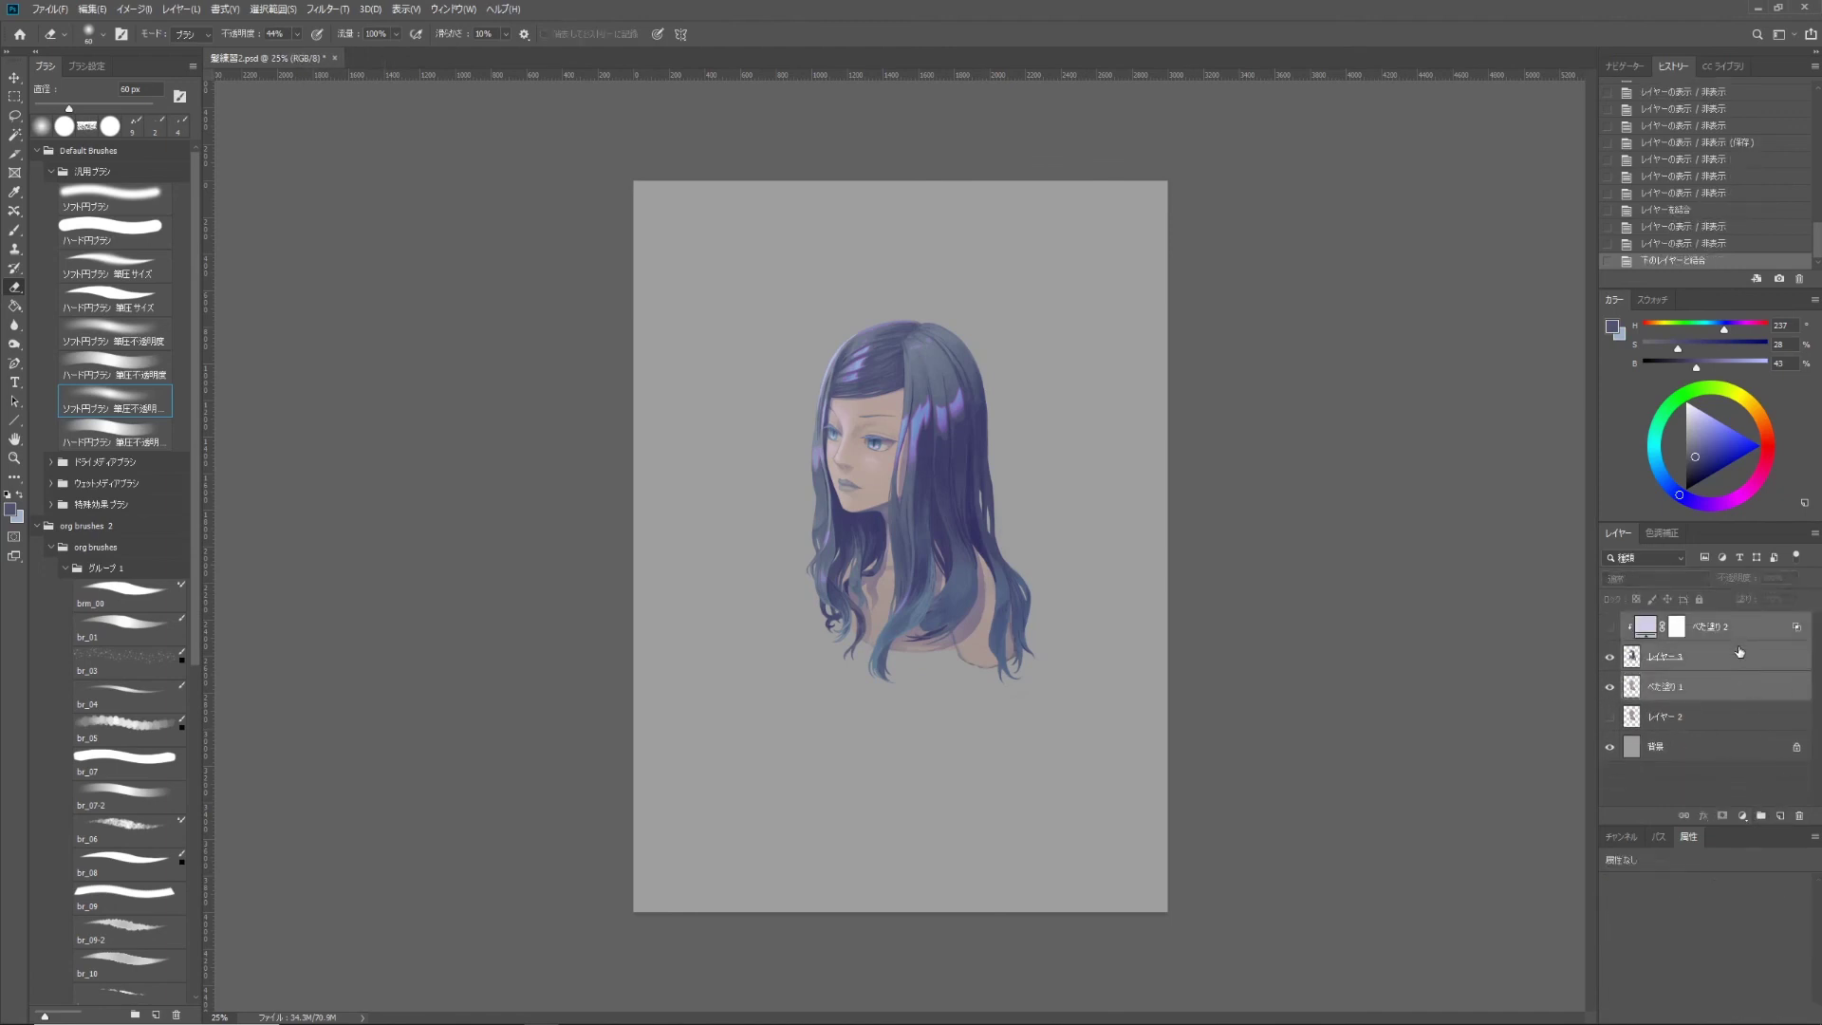
key(ctrl+g)
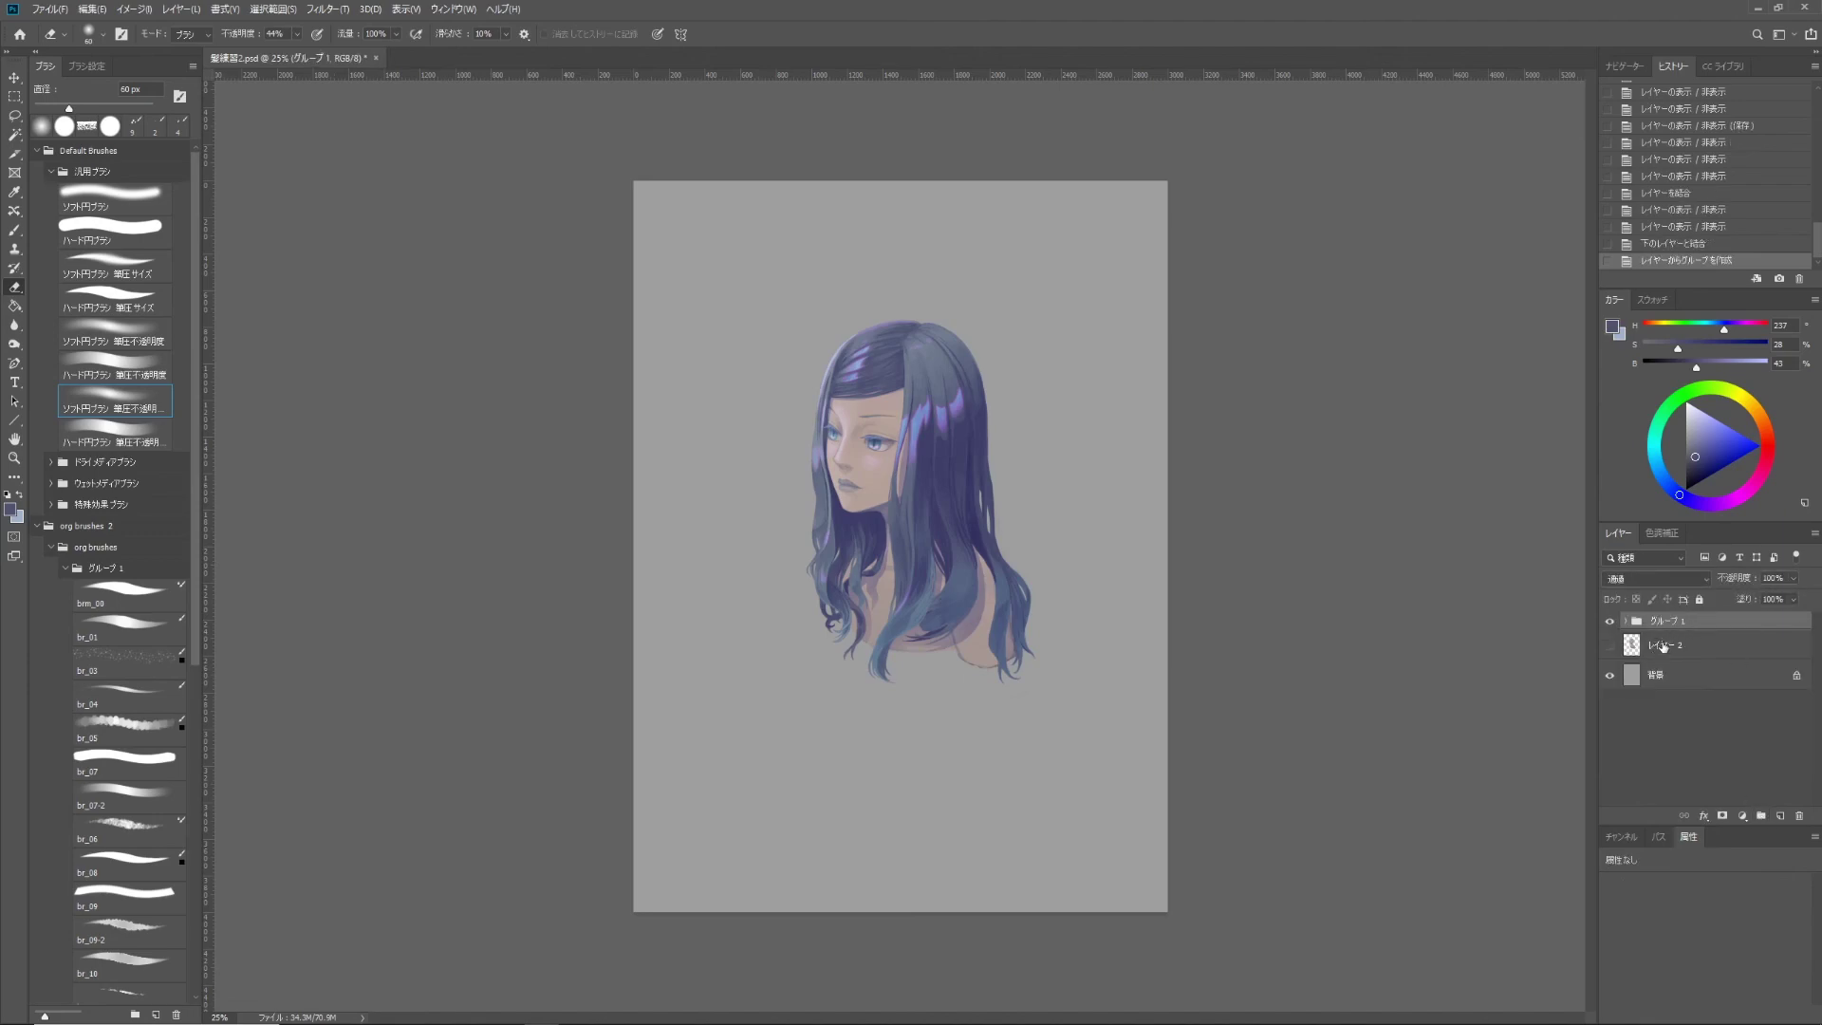
key(ctrl+s)
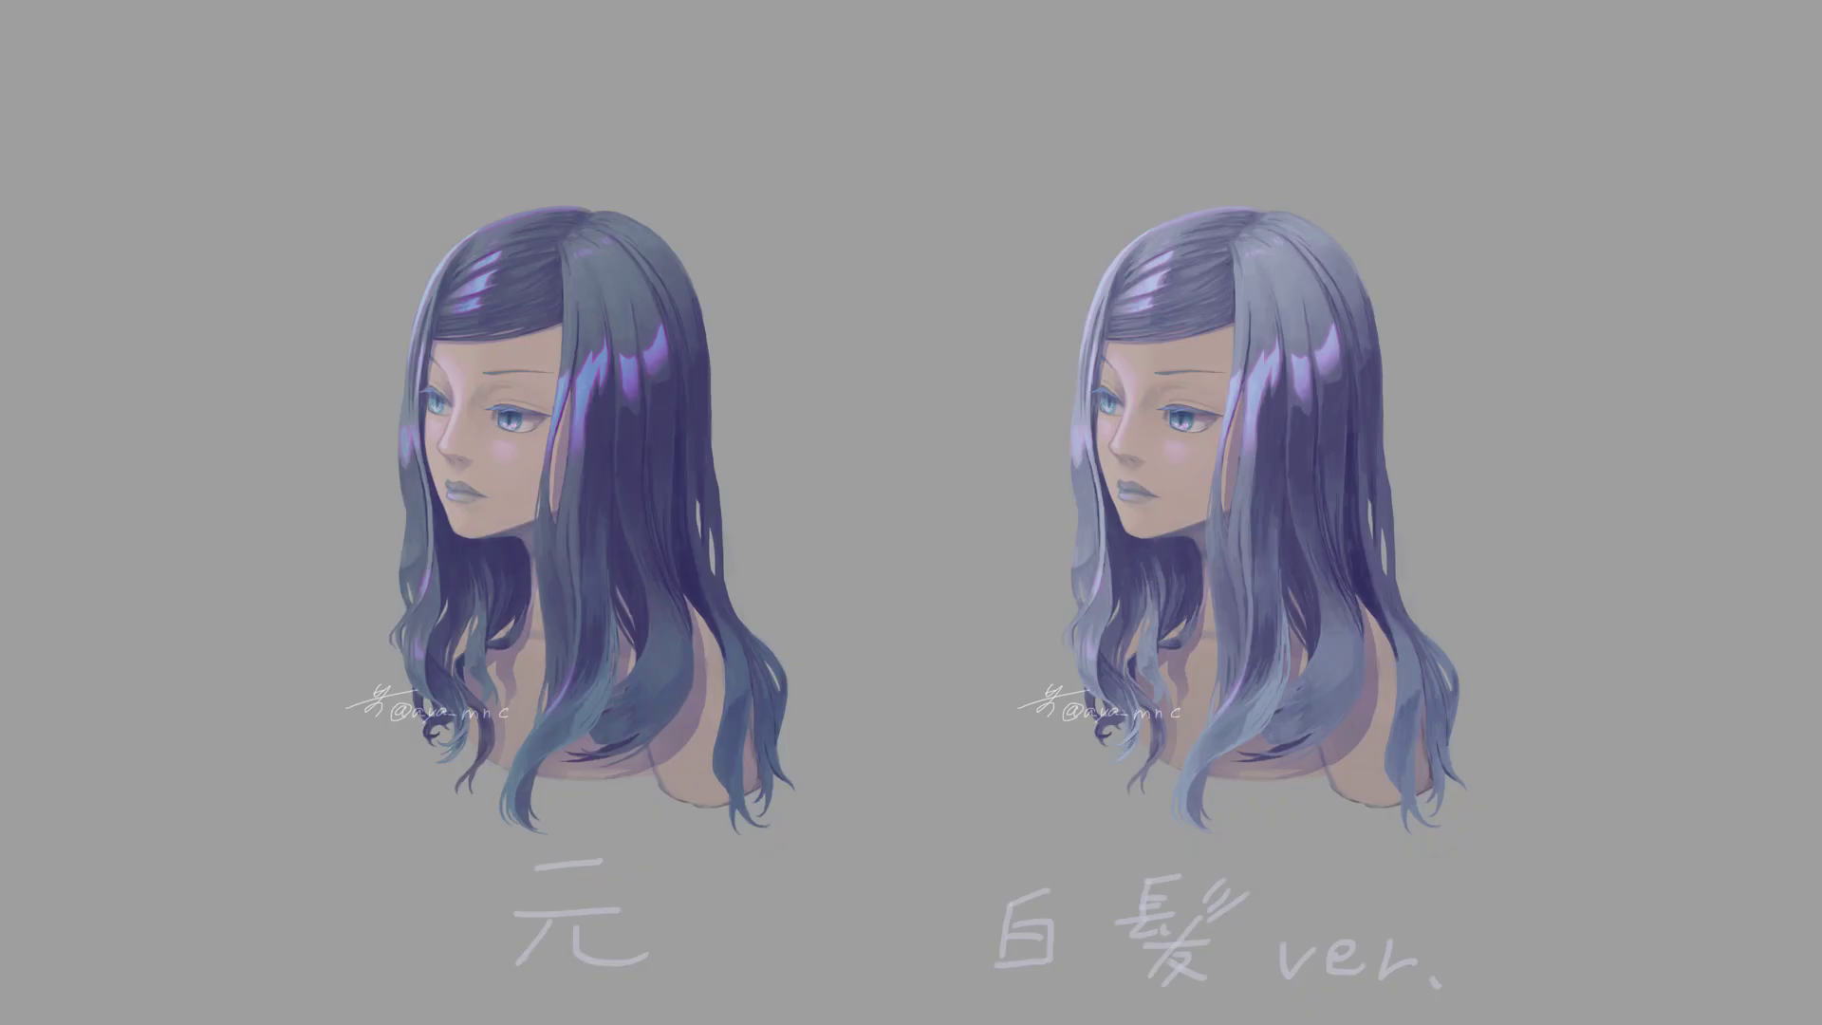